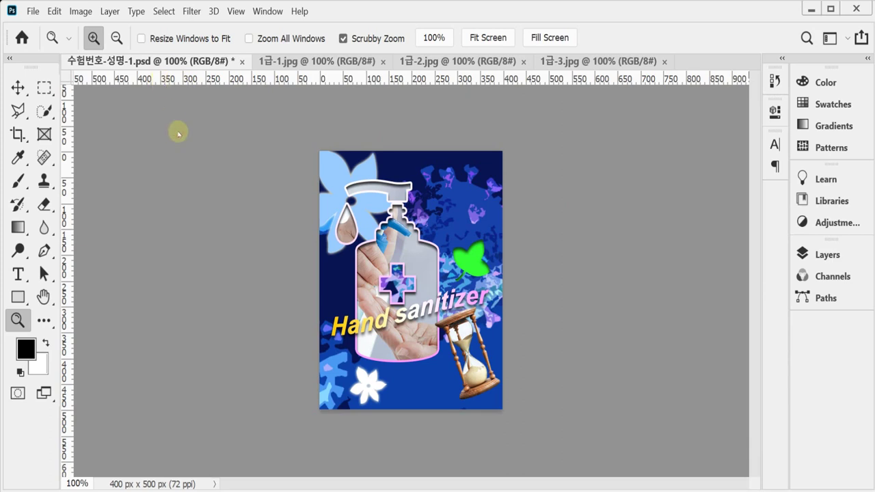
- Create a 400 × 500 px, 72 ppi RGB document with a white background and show its grid
key(ctrl+n)
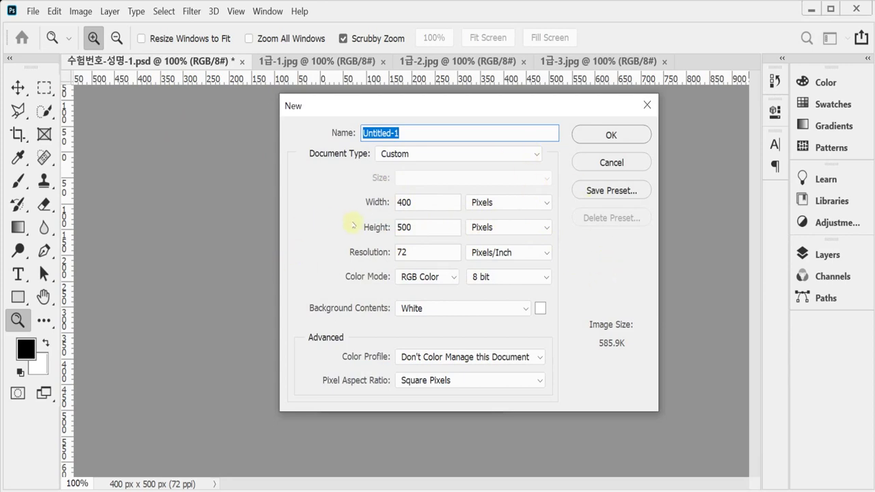
click(365, 202)
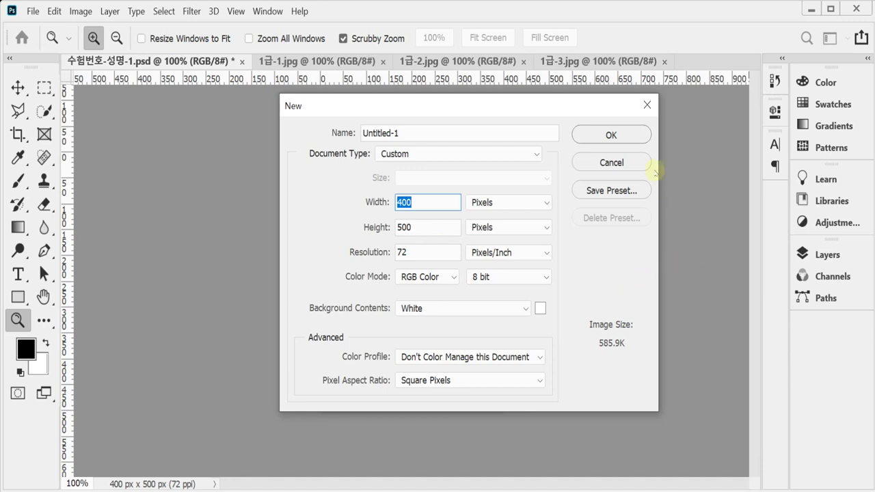
click(629, 138)
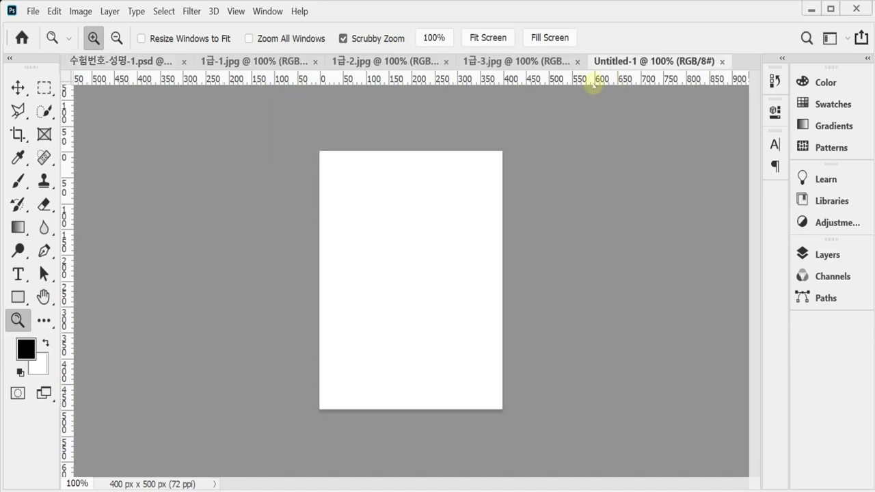
key(ctrl+apostrophe)
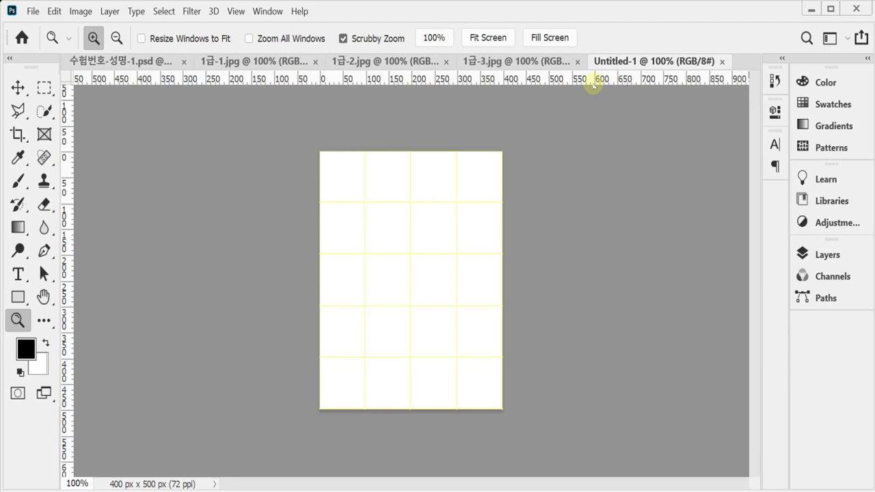
- Float the blank document and the finished 수험번호-성명-1.psd side by side, and show the grid on the finished design
drag(600, 60, 490, 143)
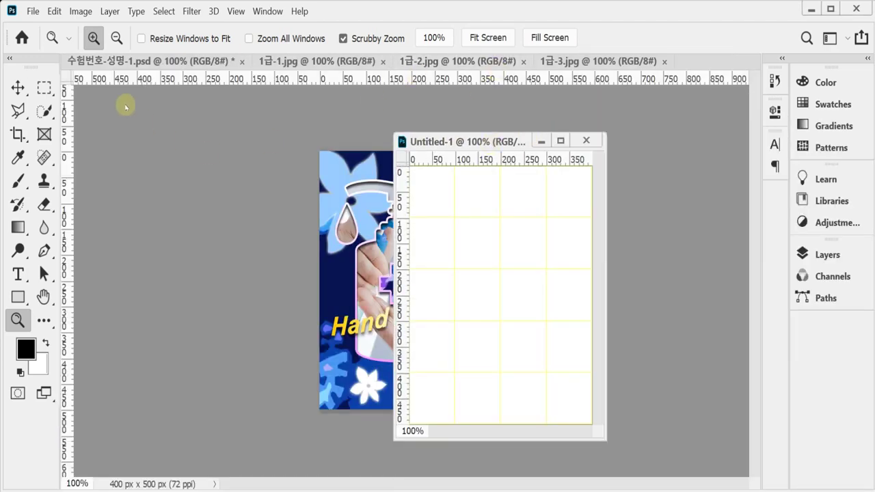
drag(157, 60, 185, 134)
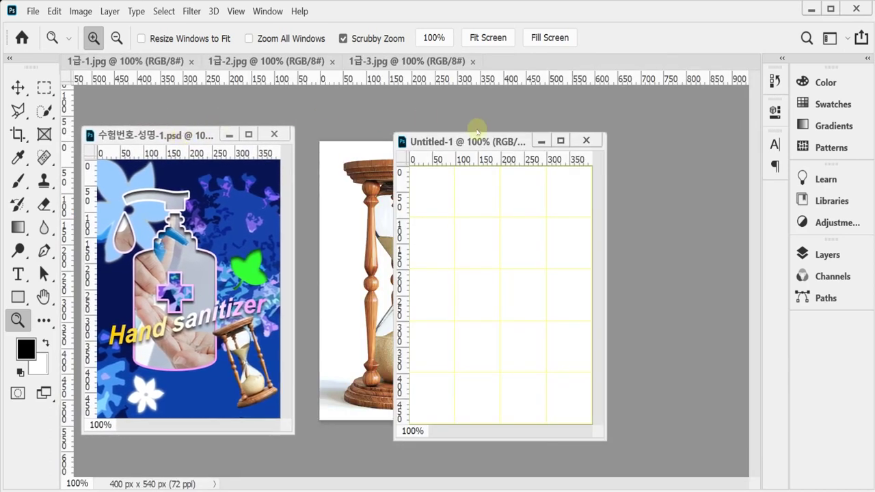
drag(462, 131, 381, 134)
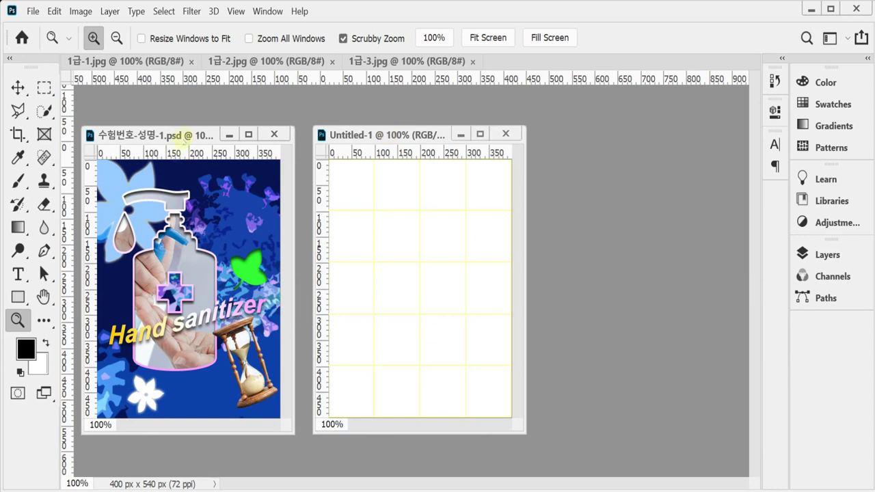
click(190, 134)
key(ctrl+apostrophe)
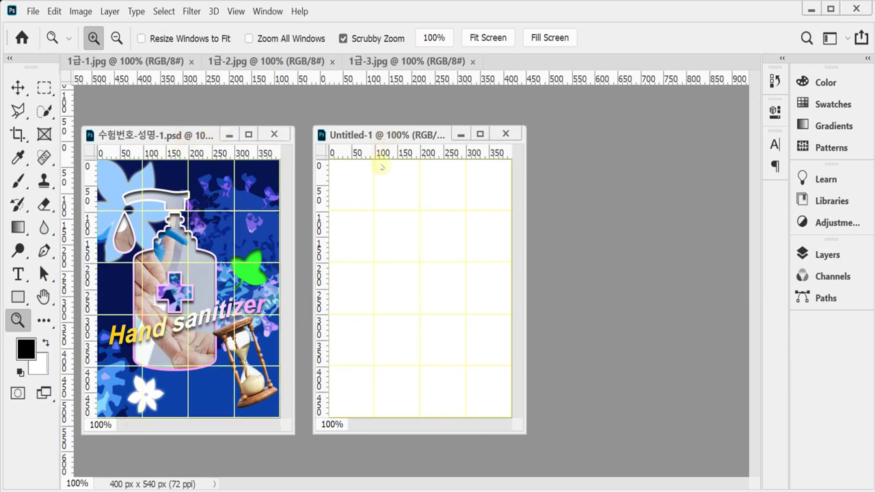
- Copy the entire 1급-1.jpg image, close that file, and paste the image into the blank document
drag(147, 62, 200, 119)
key(ctrl+a)
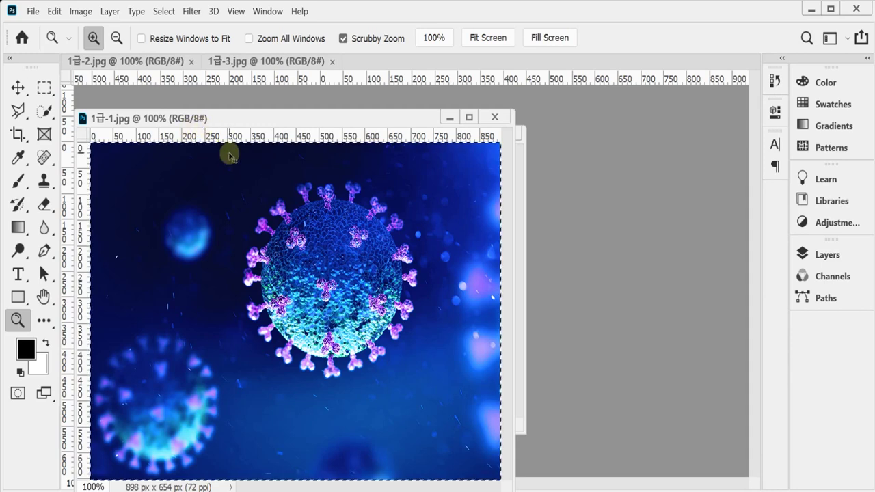
click(494, 117)
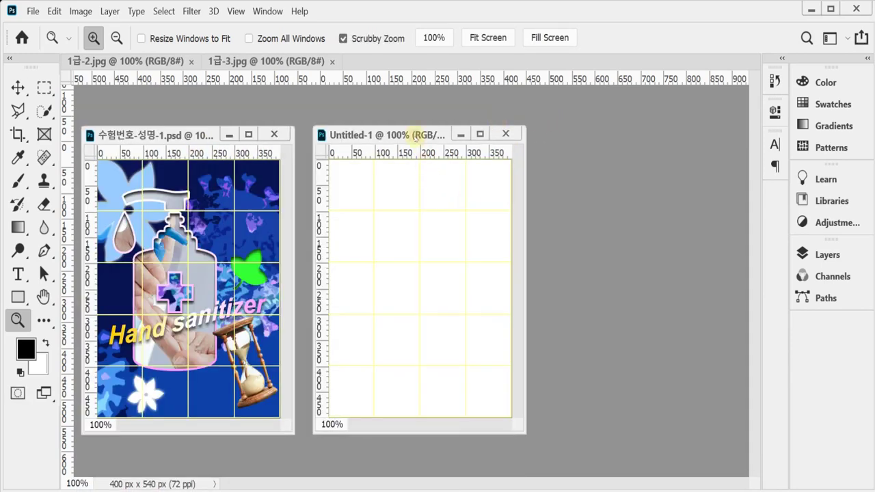
key(ctrl+v)
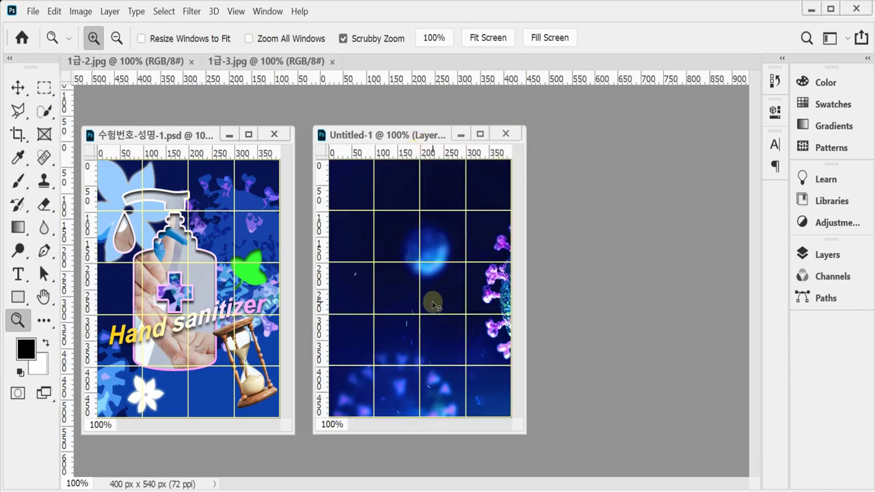
- Scale the pasted virus image proportionally to 91% from its top-left corner and move it to X -191 px, Y -44 px
key(ctrl+t)
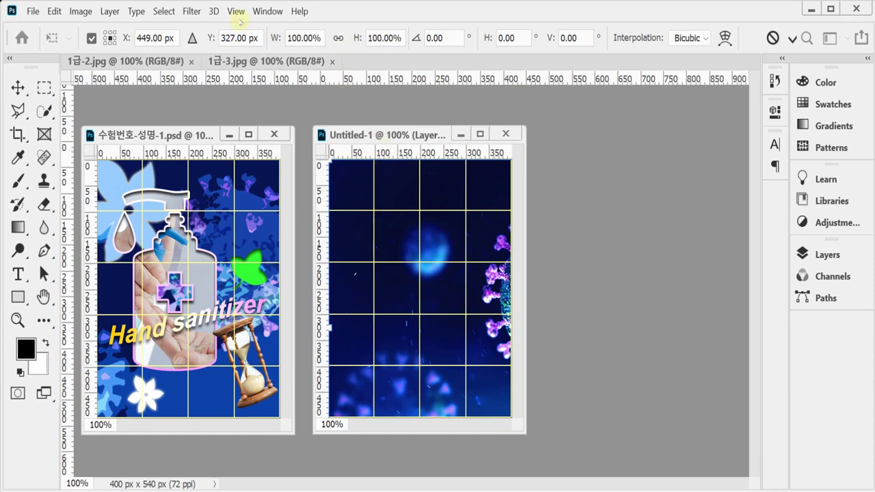
click(337, 39)
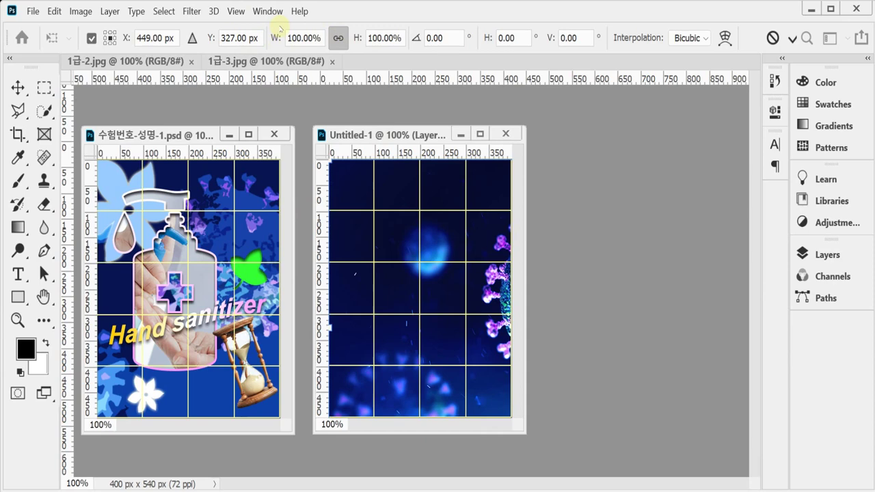
click(105, 32)
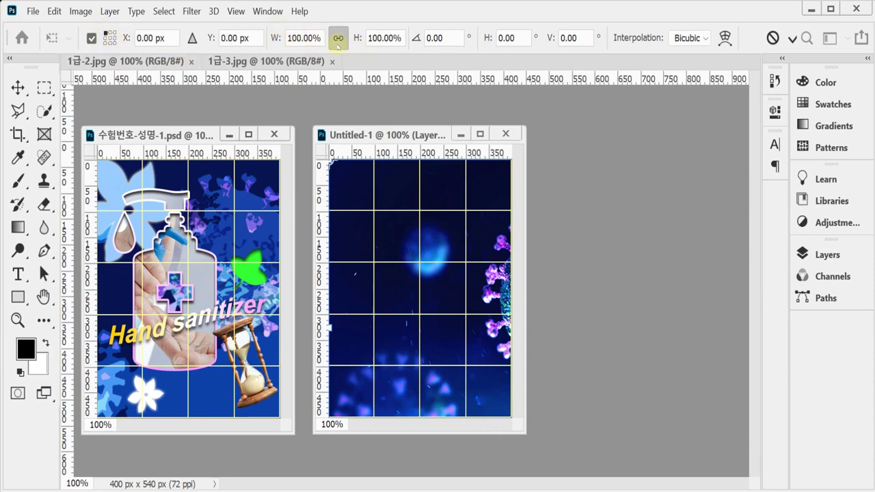
mouse_move(270, 38)
mouse_down()
mouse_move(246, 38)
mouse_move(267, 37)
mouse_up()
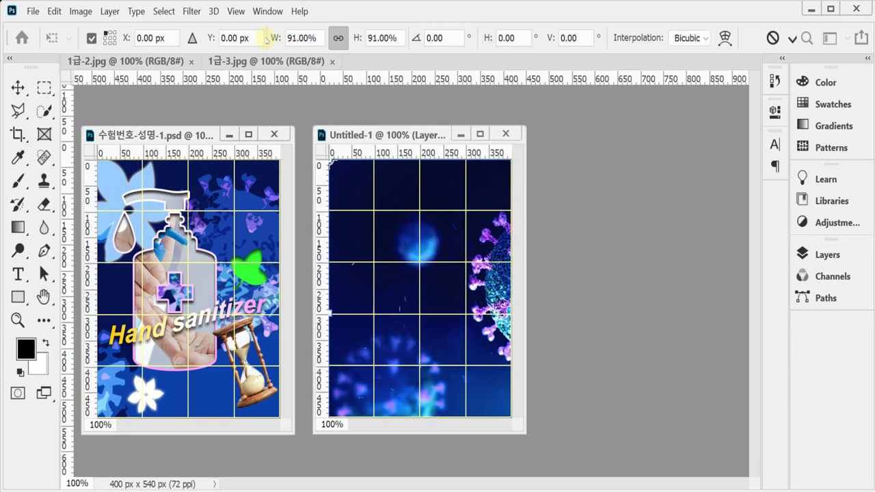
drag(491, 327, 408, 278)
drag(473, 278, 494, 289)
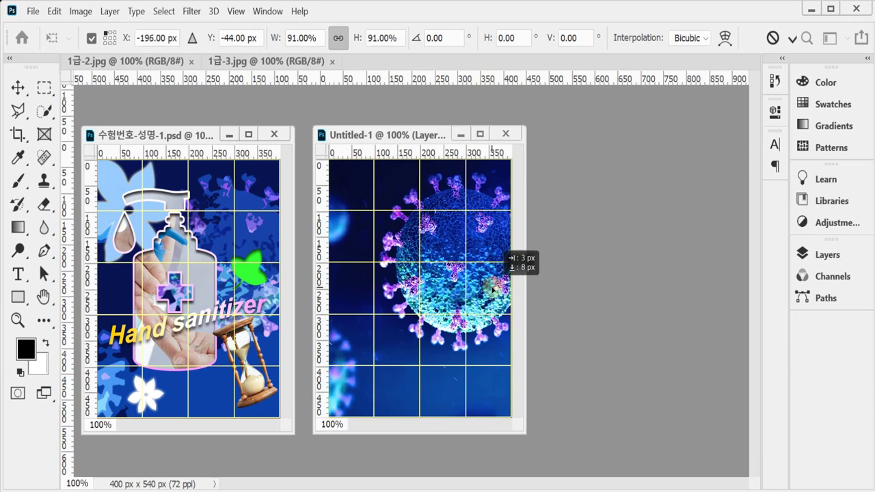
drag(492, 289, 497, 283)
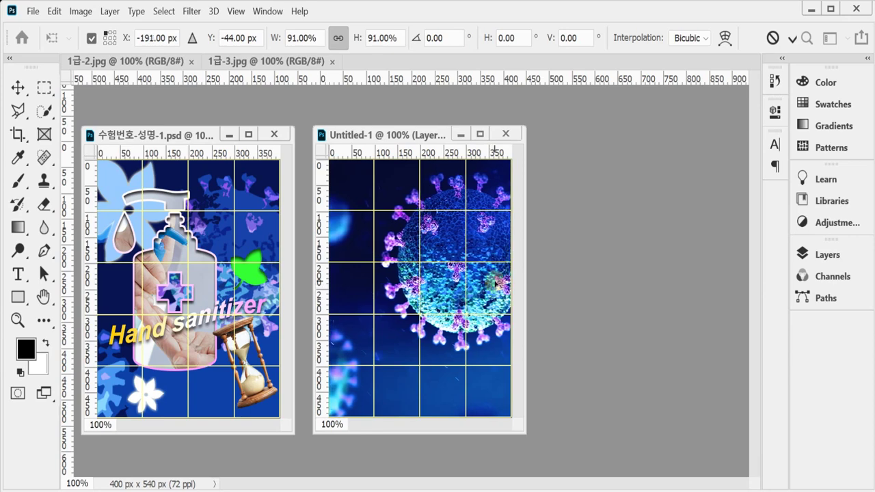
- Apply the transformation and save the document as 수험번호-성명-1 in Photoshop format in the desktop folder 임시
key(ctrl+s)
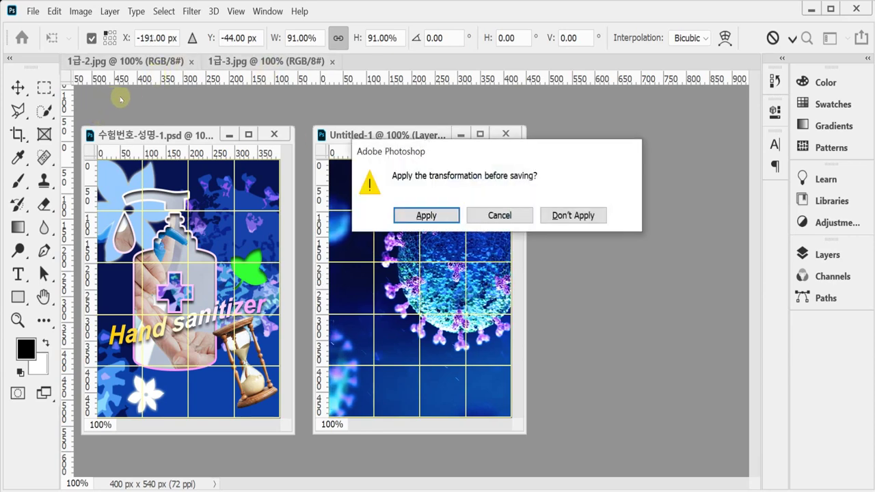
click(424, 215)
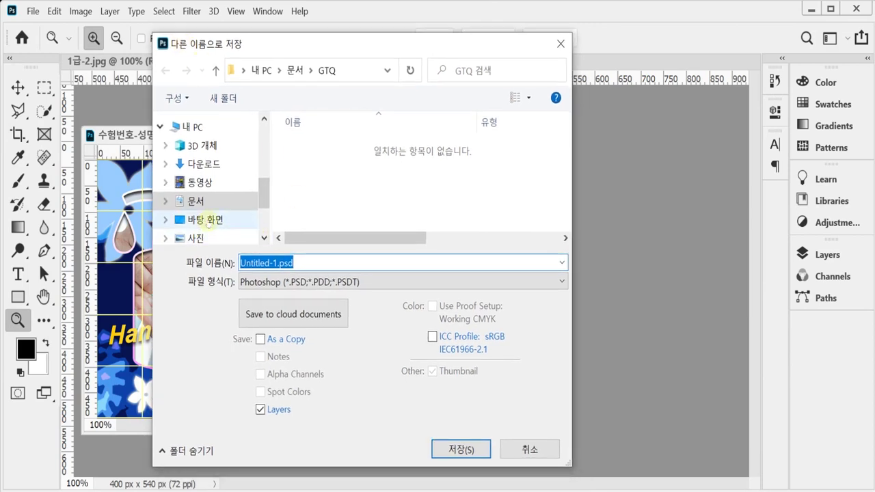
click(207, 220)
double_click(322, 166)
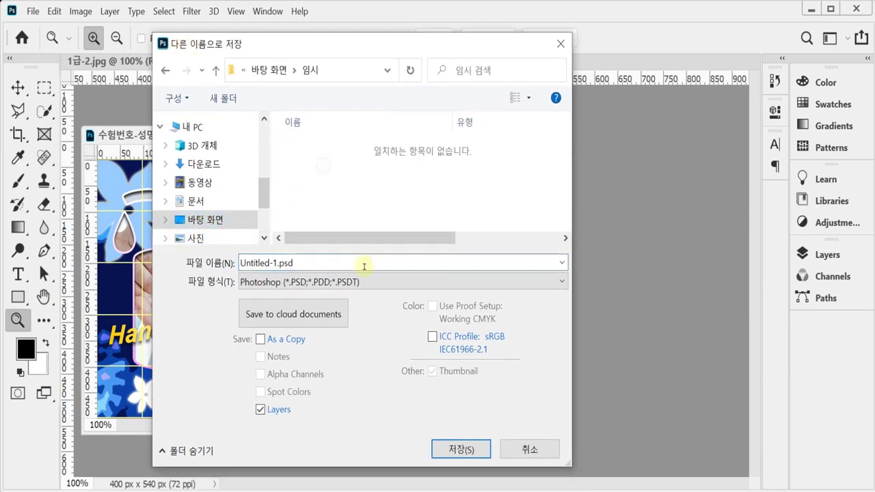
click(365, 266)
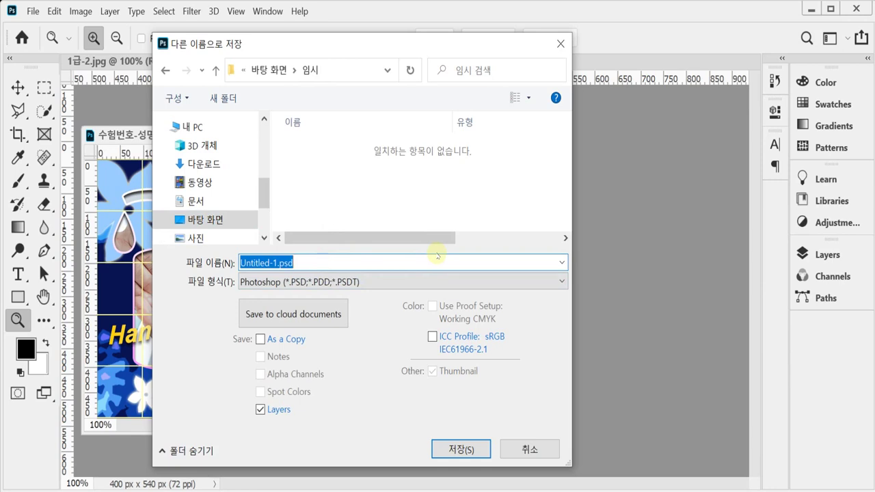
text(술)
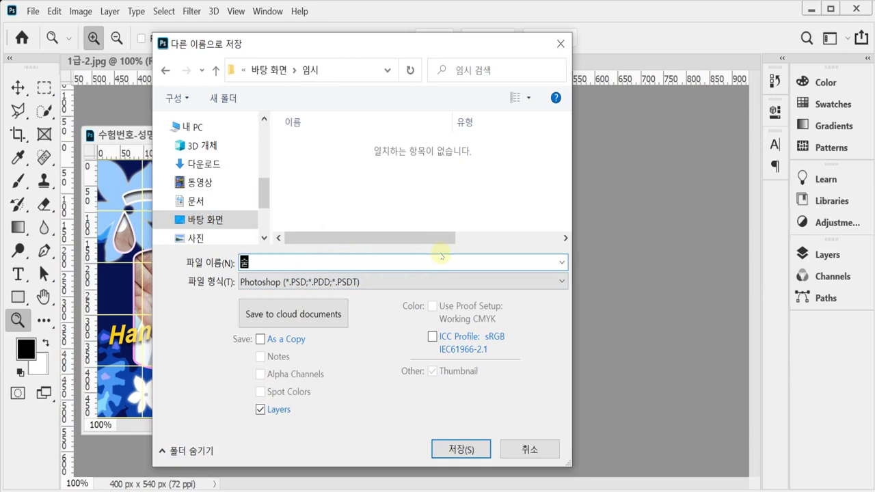
key(BackSpace)
text(하)
key(BackSpace)
text(험버)
key(BackSpace)
key(BackSpace)
key(BackSpace)
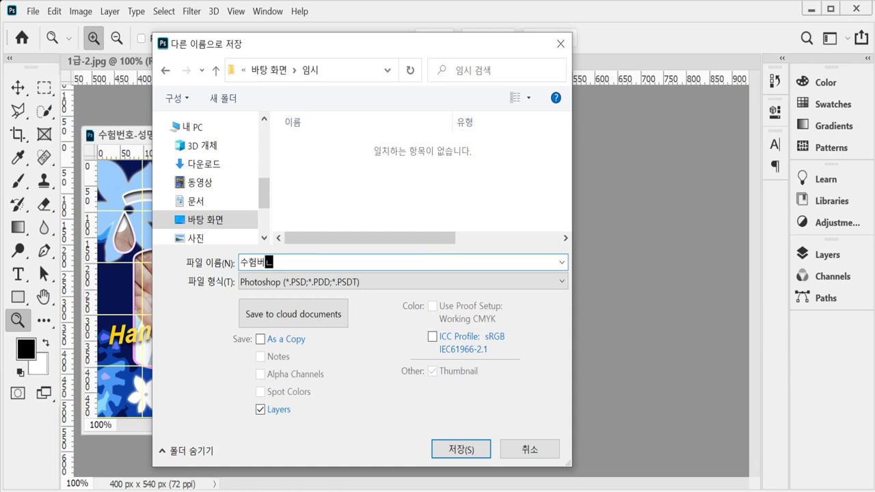
text(ㅂ)
text(호)
text(-ㅅ)
text(ㅁ)
text(-성명-1)
click(439, 449)
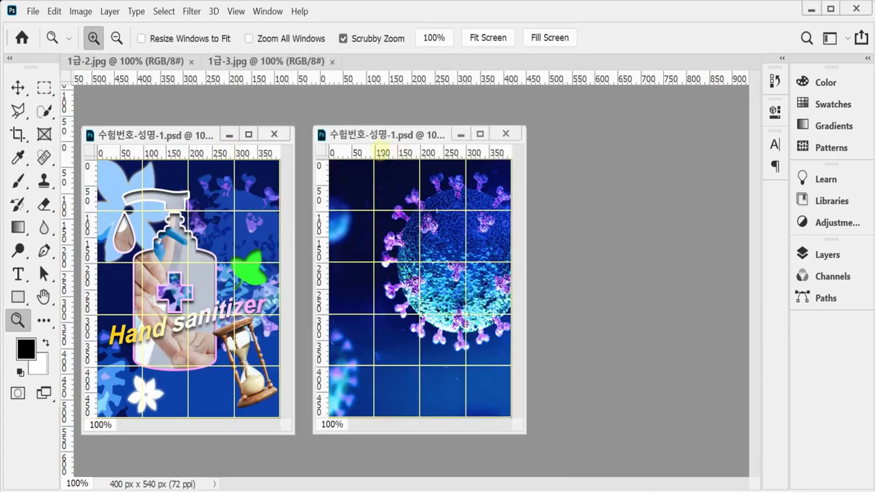
- Apply the Cutout filter to the virus layer with Number of Levels 4, Edge Simplicity 4 and Edge Fidelity 2
click(191, 12)
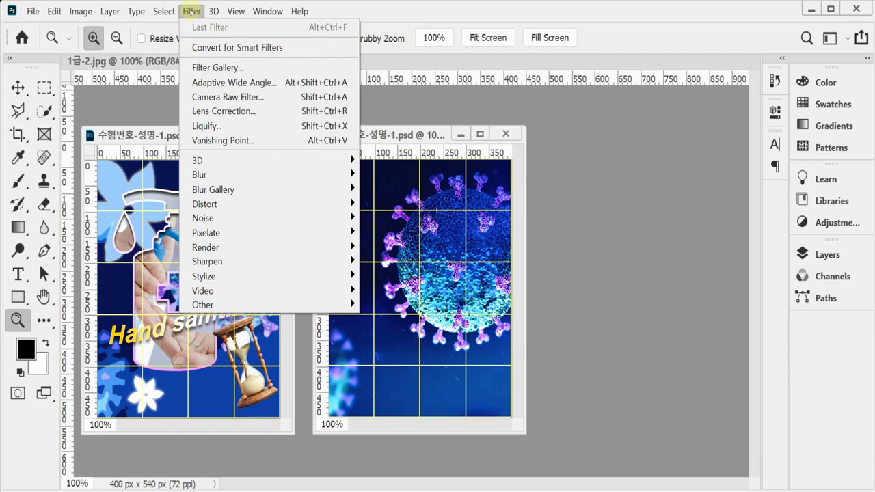
click(217, 69)
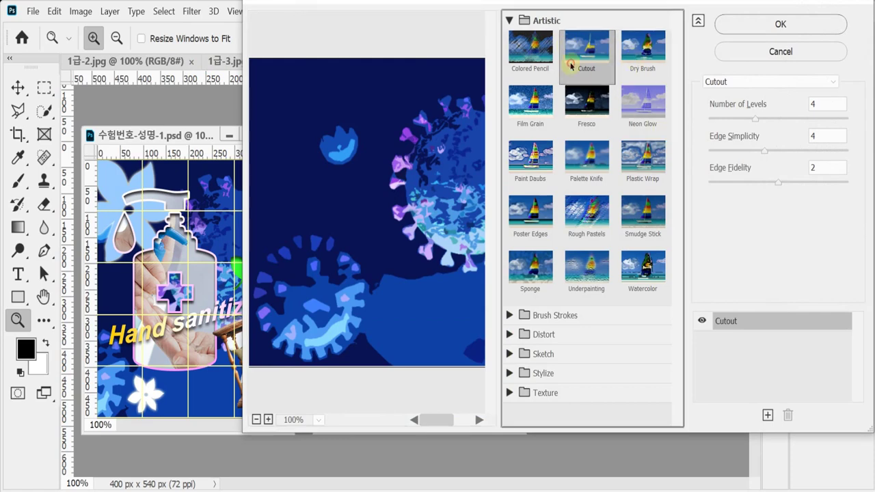
click(779, 25)
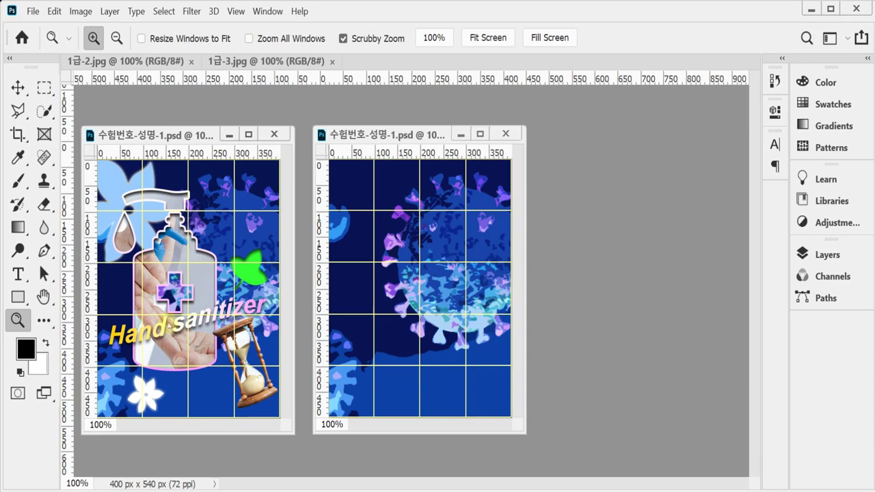
- Activate the Rounded Rectangle tool in Shape mode and set its corner radius to 5 px
click(17, 296)
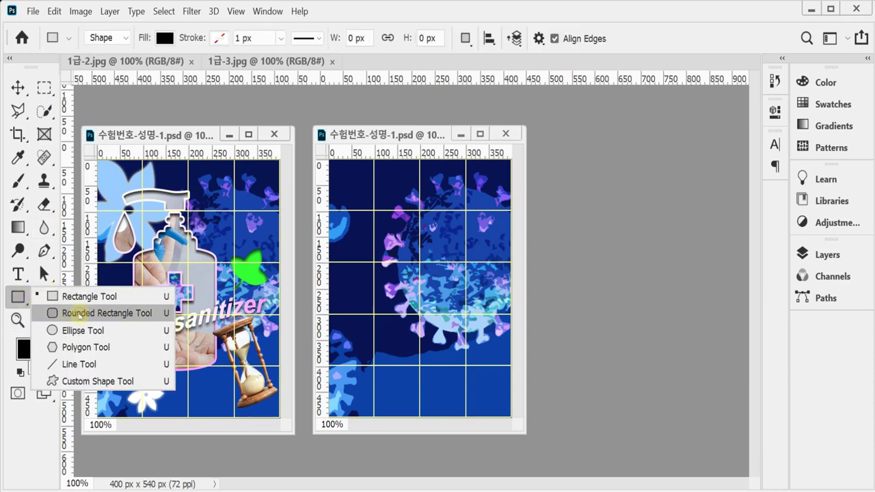
click(79, 312)
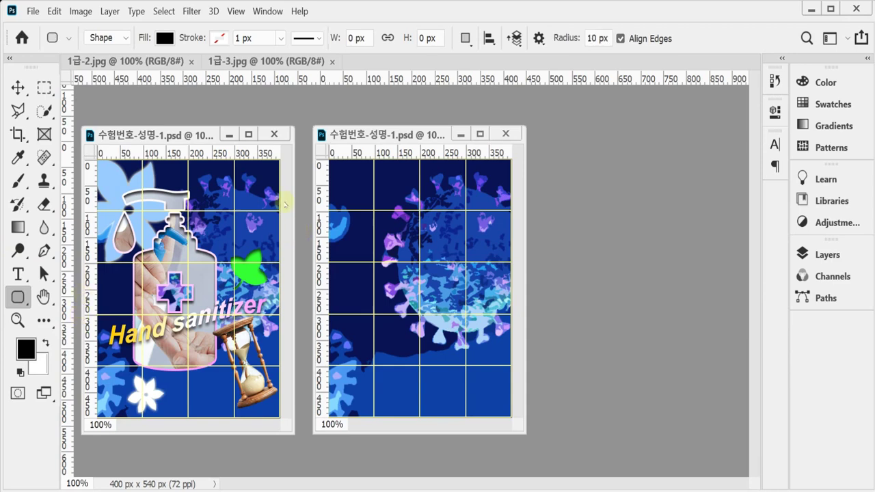
click(560, 43)
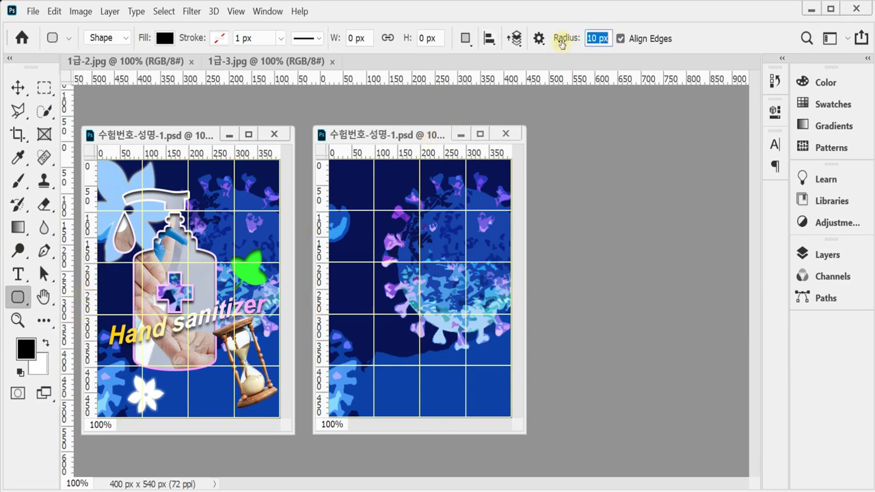
text(5)
key(Return)
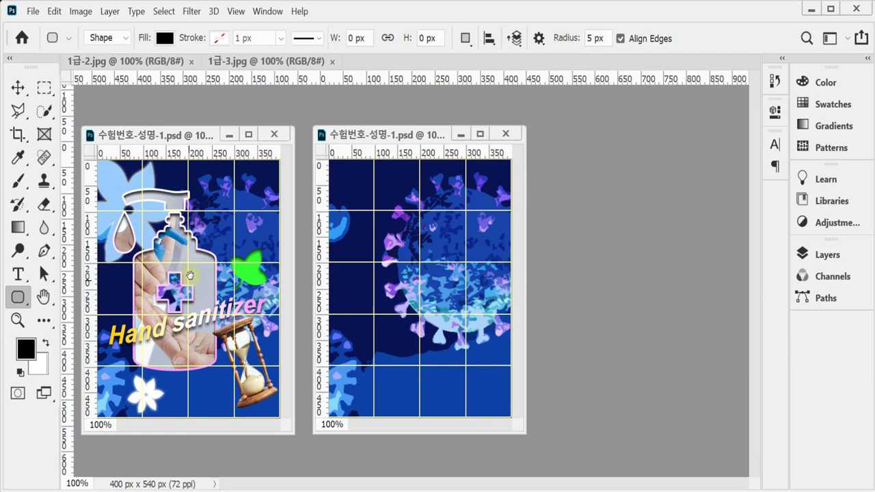
- Enlarge both document windows and magnify each to 200% on the area where the bottle is drawn
scroll(201, 263, up, 1)
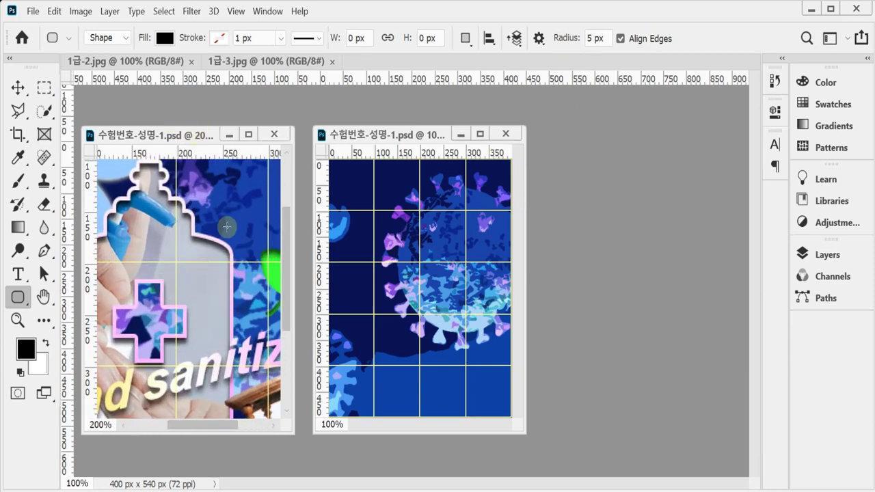
drag(227, 228, 333, 484)
drag(221, 370, 251, 351)
drag(406, 135, 432, 103)
drag(553, 406, 624, 482)
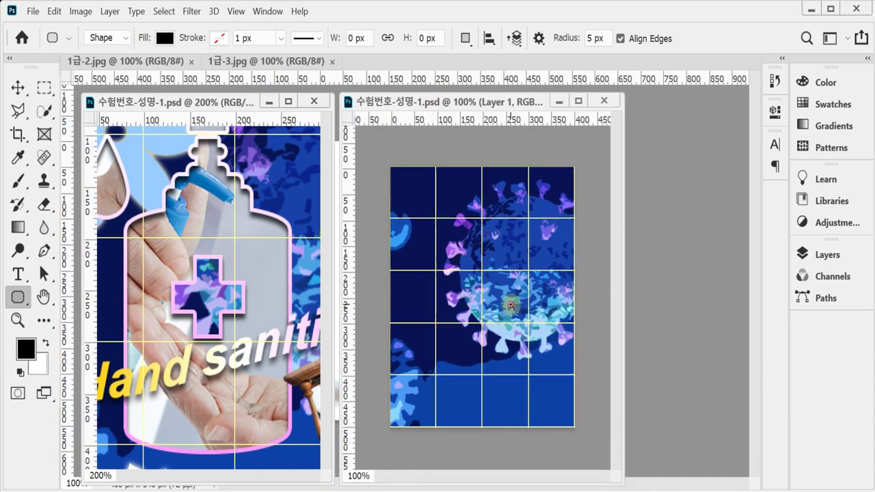
key(ctrl+plus)
drag(513, 302, 544, 288)
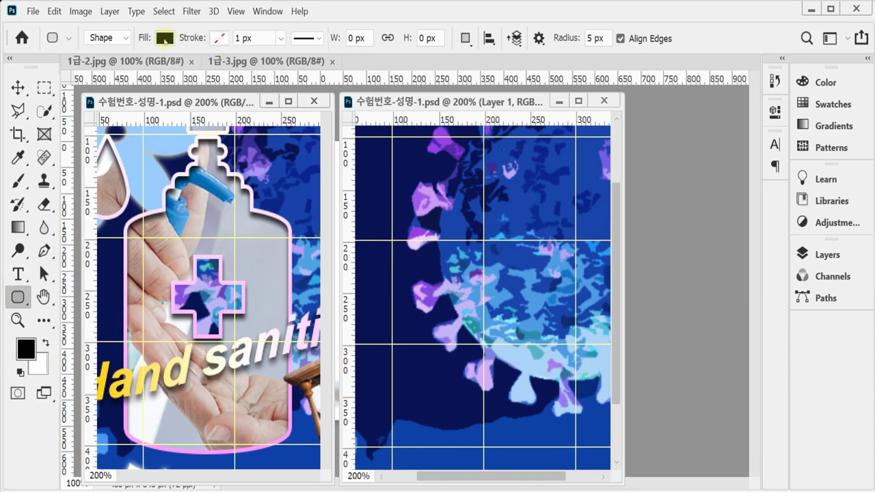
- Set the shape fill to white and try to choose Combine Shapes as the path operation for the Rounded Rectangle tool
click(164, 39)
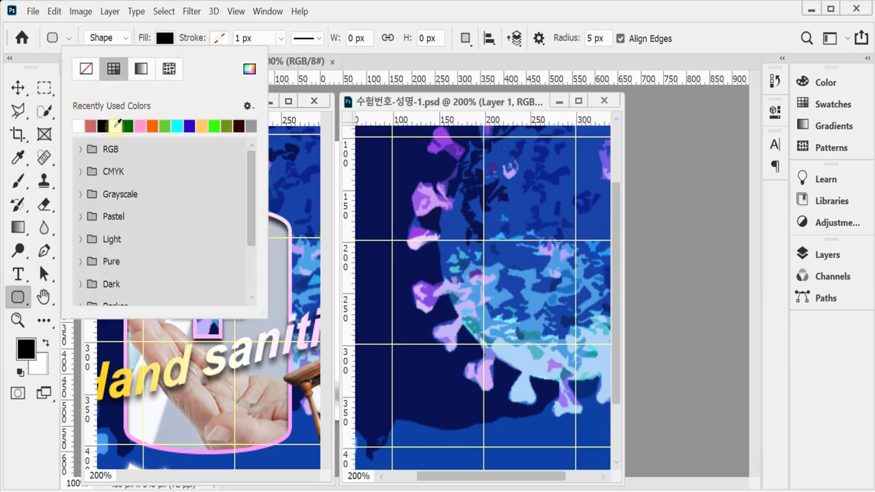
click(115, 125)
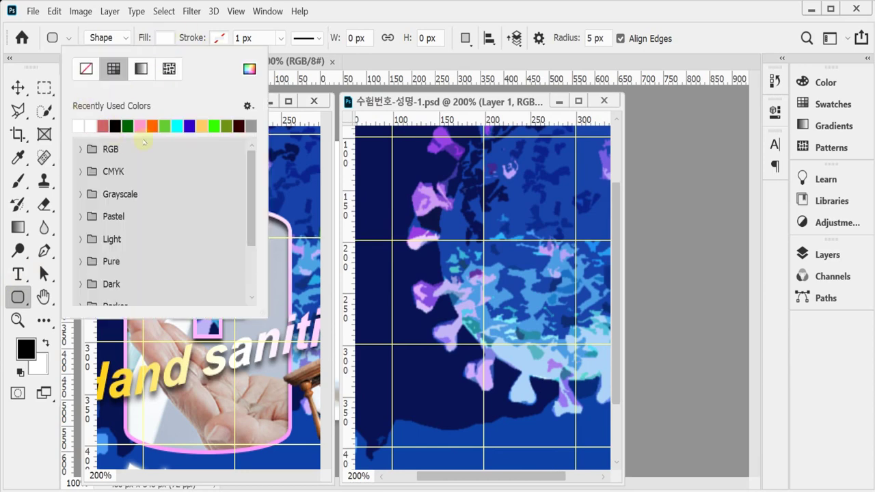
click(375, 21)
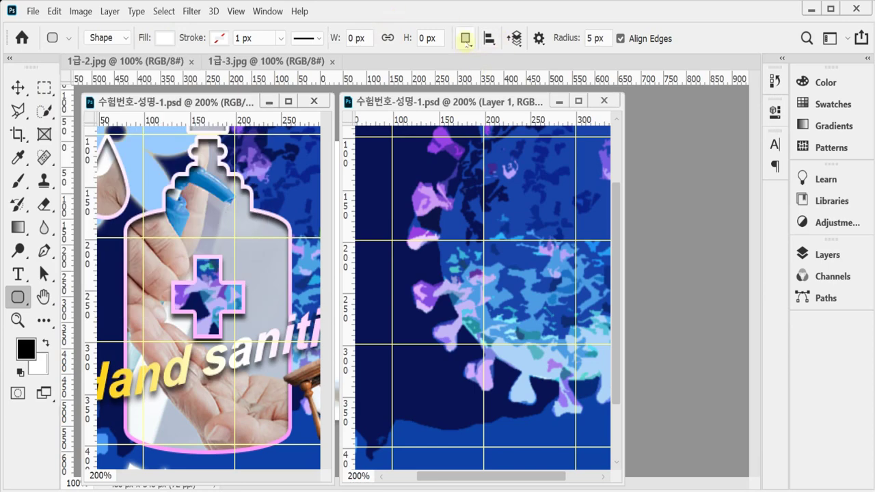
click(466, 40)
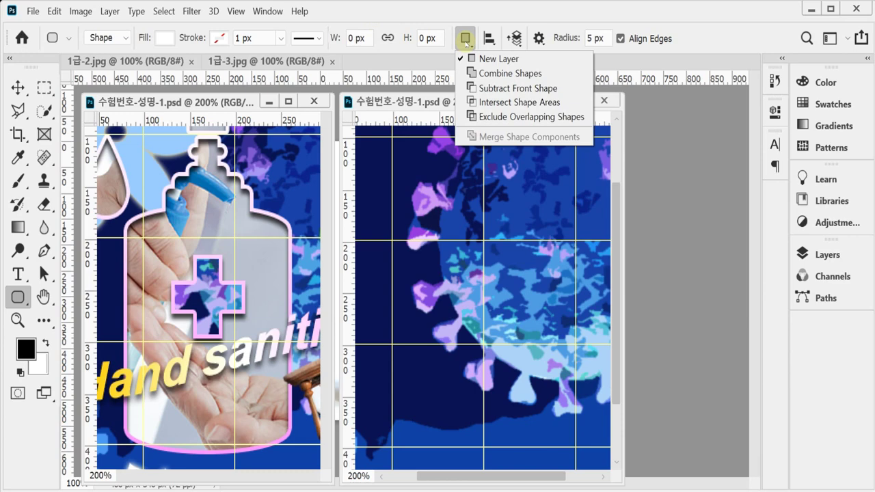
click(486, 73)
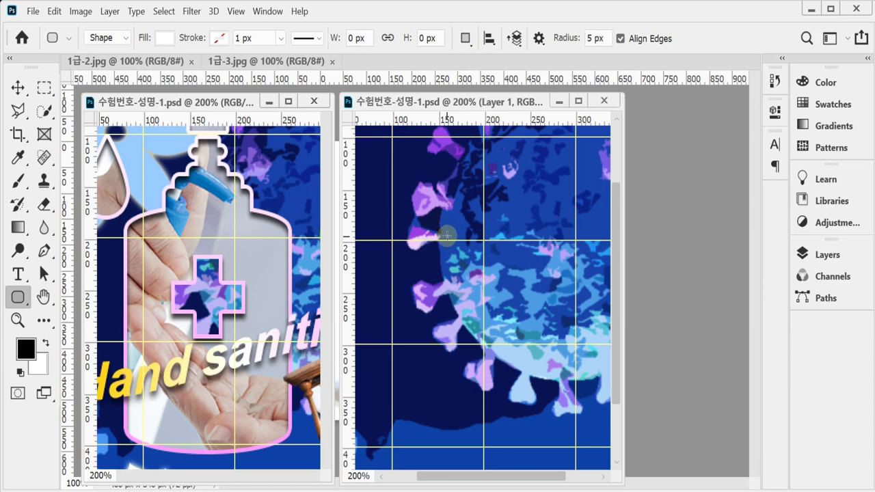
- Place a vertical guide through the bottle's centre, at about 170 px, in both the reference image and the working document
drag(87, 181, 209, 174)
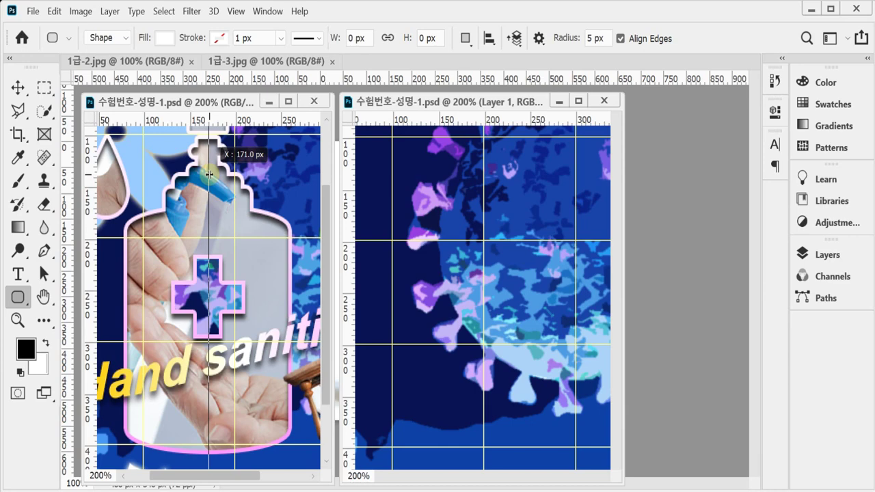
drag(209, 174, 208, 174)
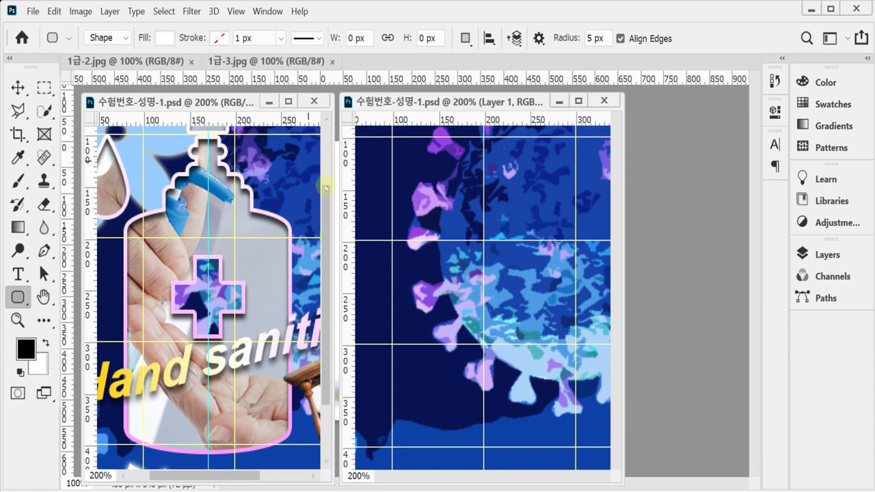
drag(349, 230, 458, 207)
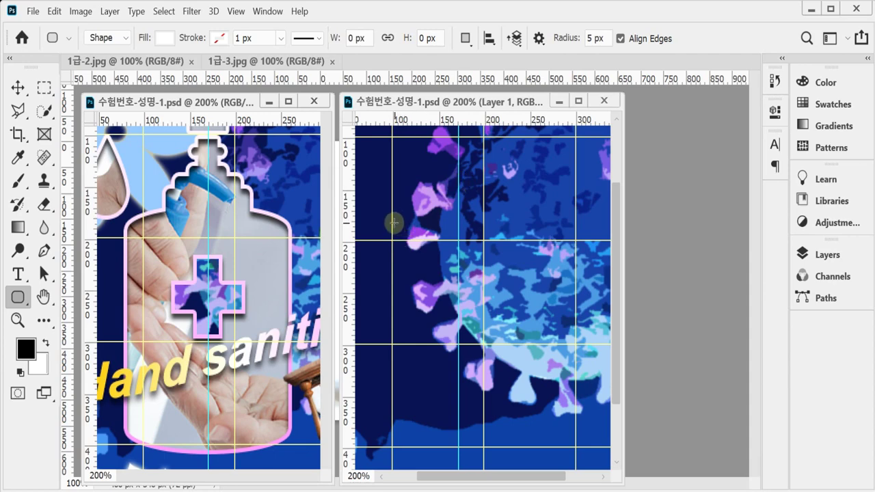
- Draw the bottle body in the working document as a white rounded rectangle of about 175 × 202 px
drag(387, 226, 546, 434)
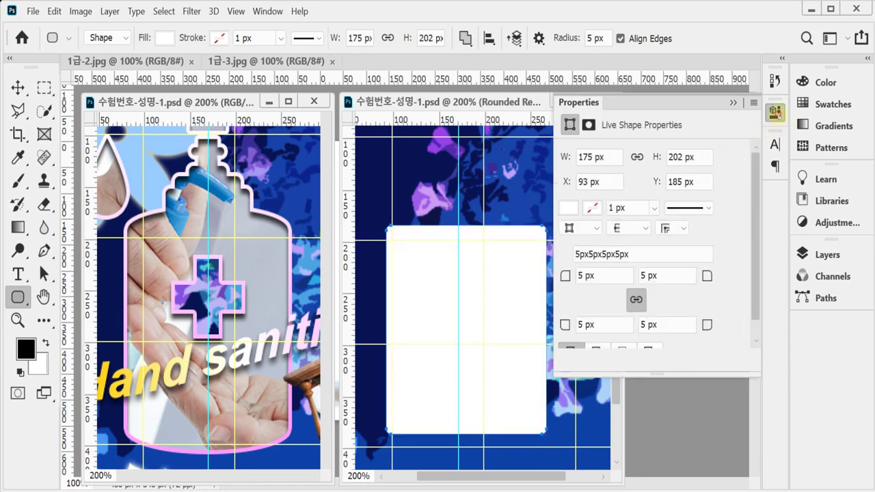
click(828, 254)
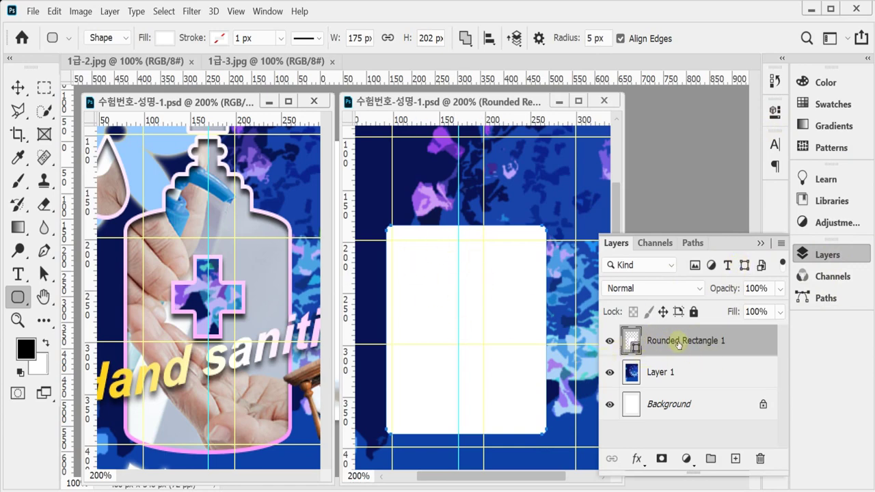
click(824, 252)
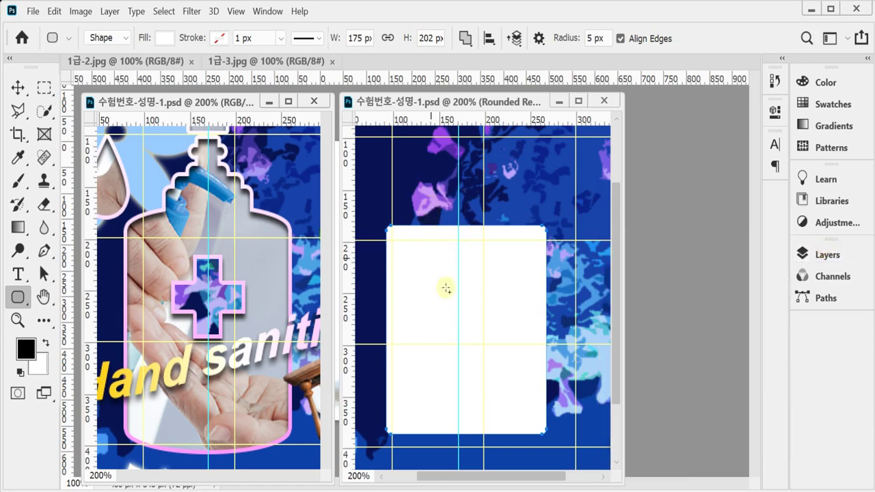
- With Combine Shapes, stack rounded rectangles of about 97 × 54, 74 × 31 and 45 × 22 px on the body, plus a separate 38 × 15 px one above
click(465, 37)
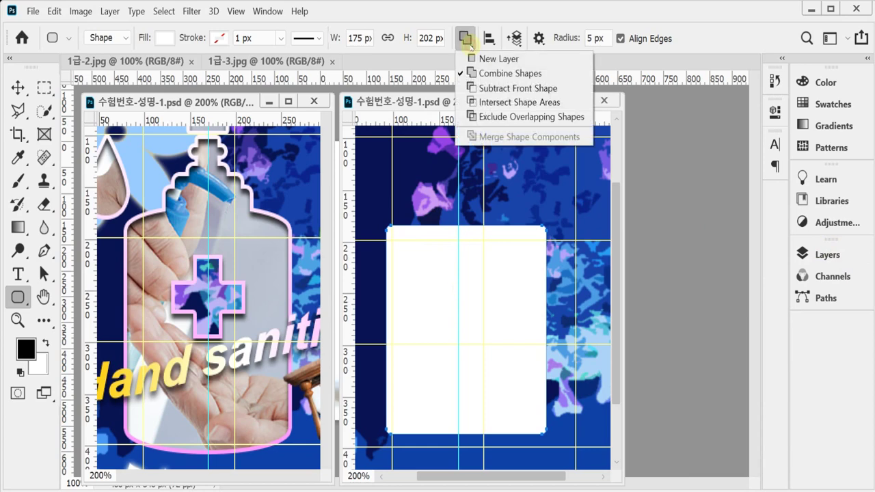
click(481, 73)
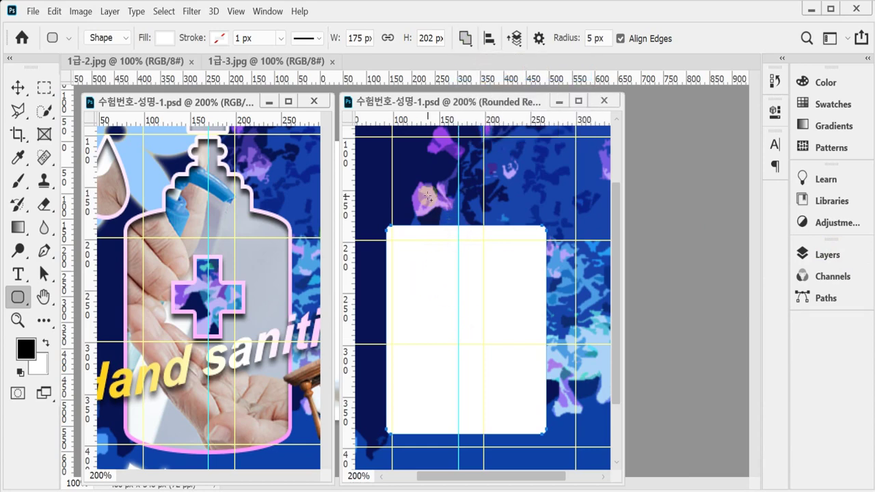
drag(424, 197, 511, 249)
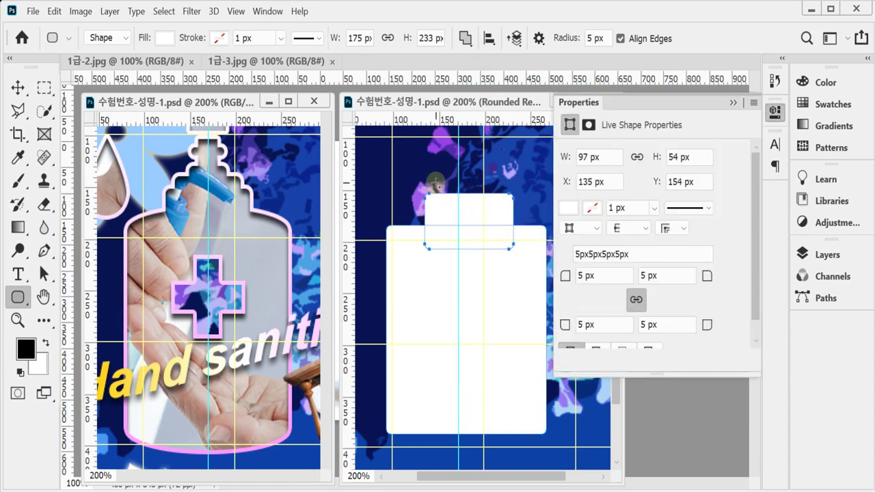
drag(436, 179, 504, 209)
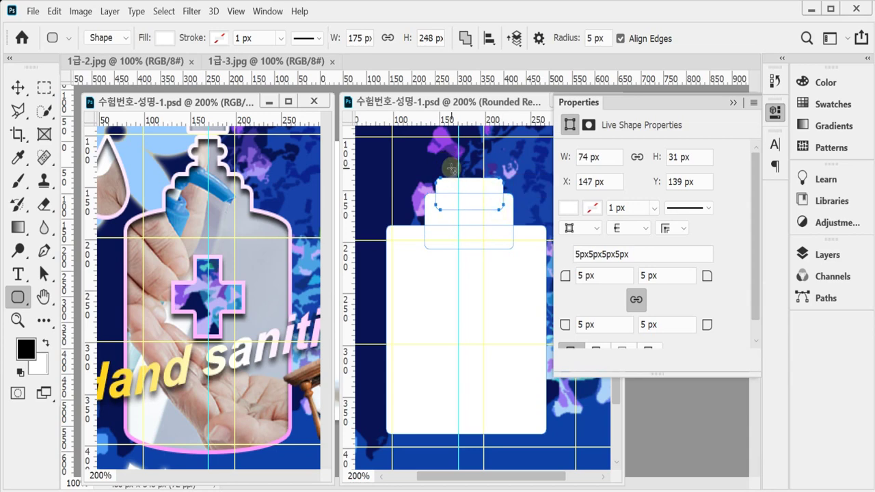
drag(450, 166, 490, 187)
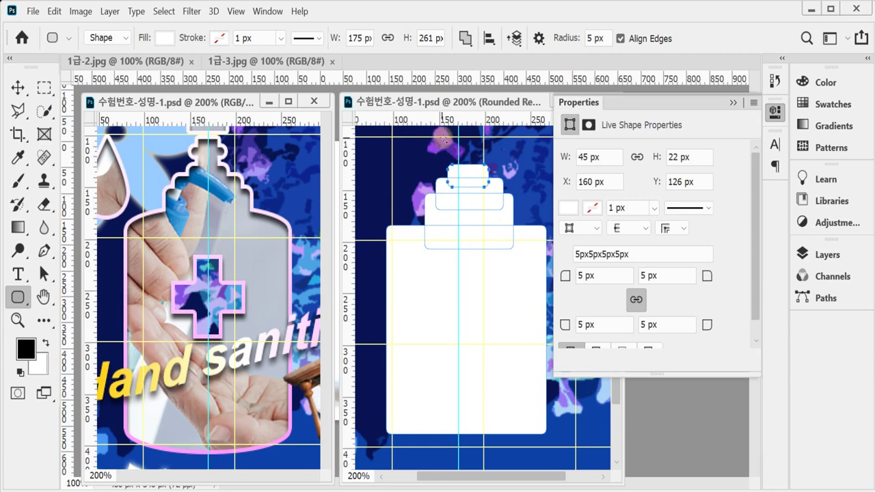
drag(450, 139, 479, 150)
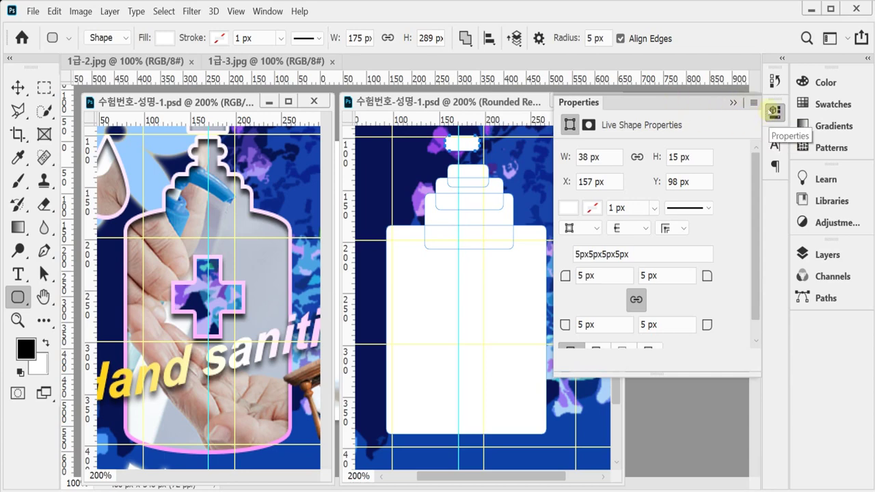
click(773, 110)
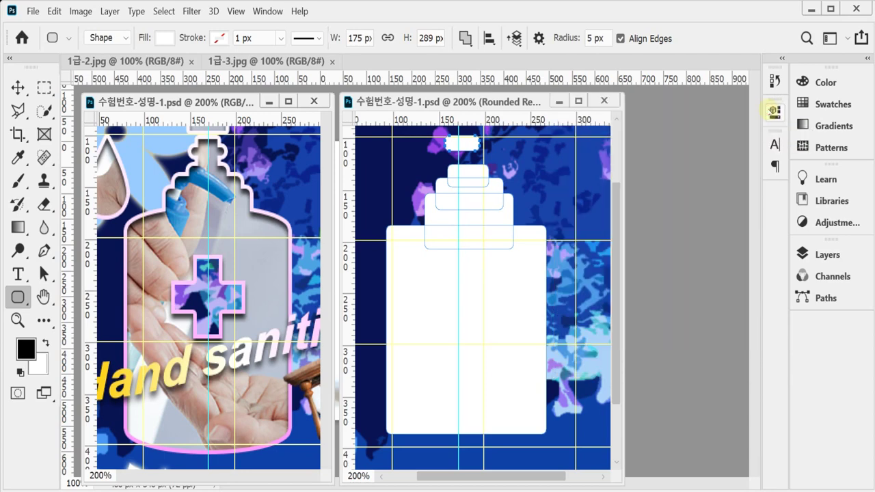
- Select all the rounded rectangle paths of the bottle and align their horizontal centres
click(44, 274)
drag(395, 136, 488, 308)
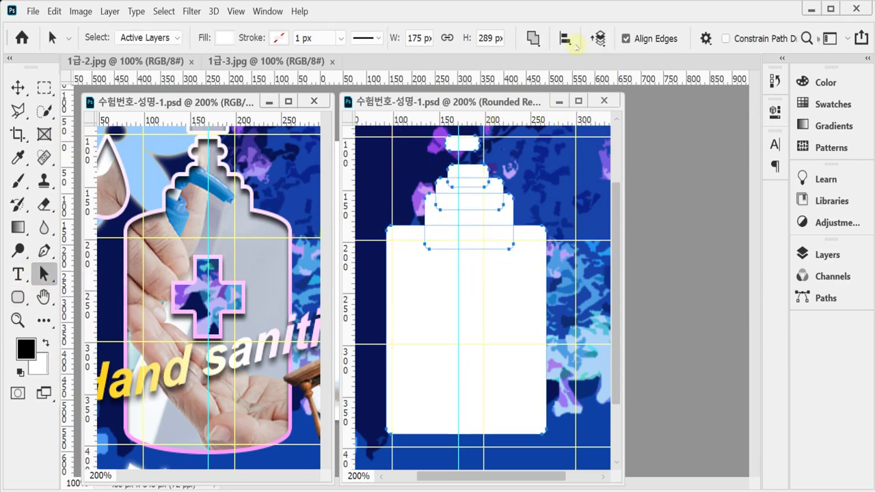
click(565, 38)
click(517, 84)
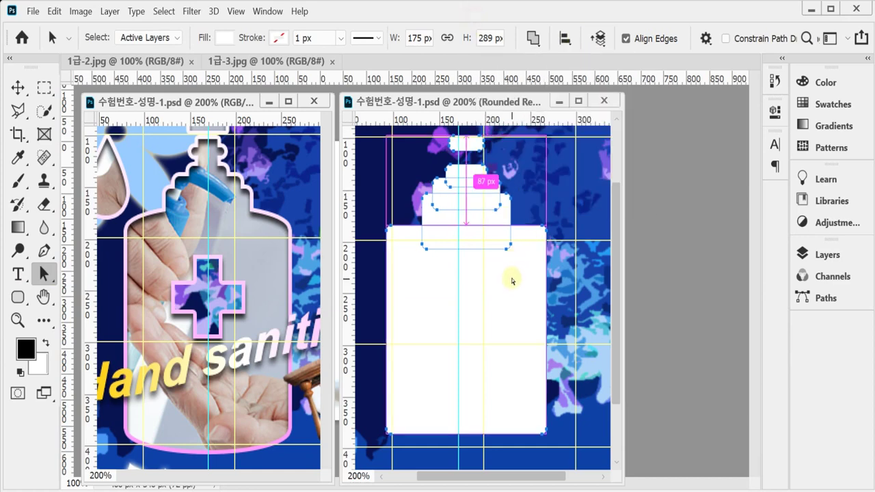
- Move the whole bottle shape left and slightly down with Free Transform so its centre sits on the vertical guide
key(ctrl+t)
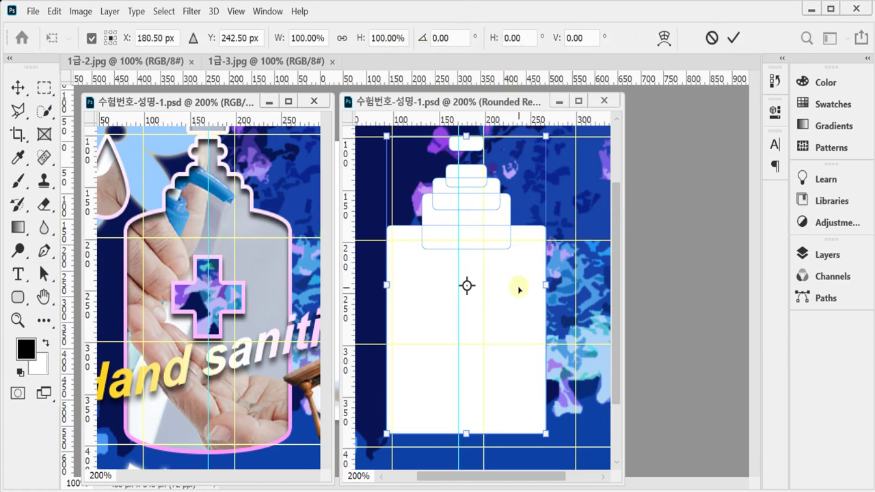
drag(518, 290, 514, 298)
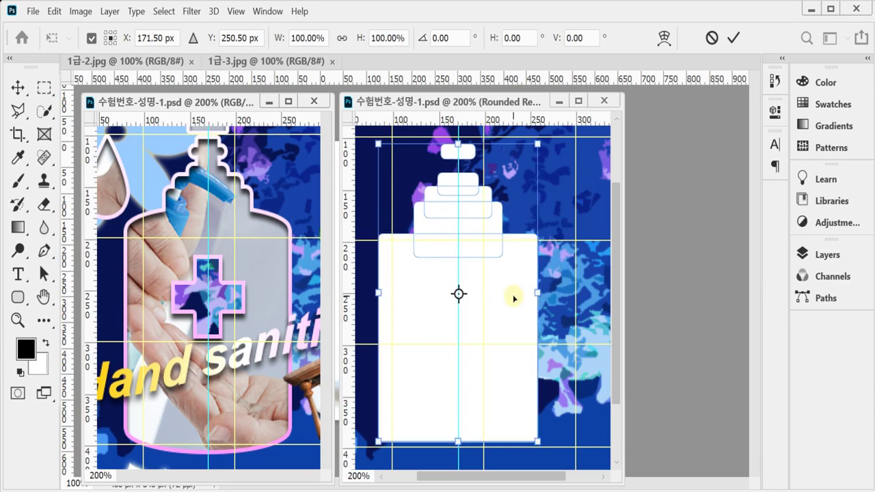
key(Return)
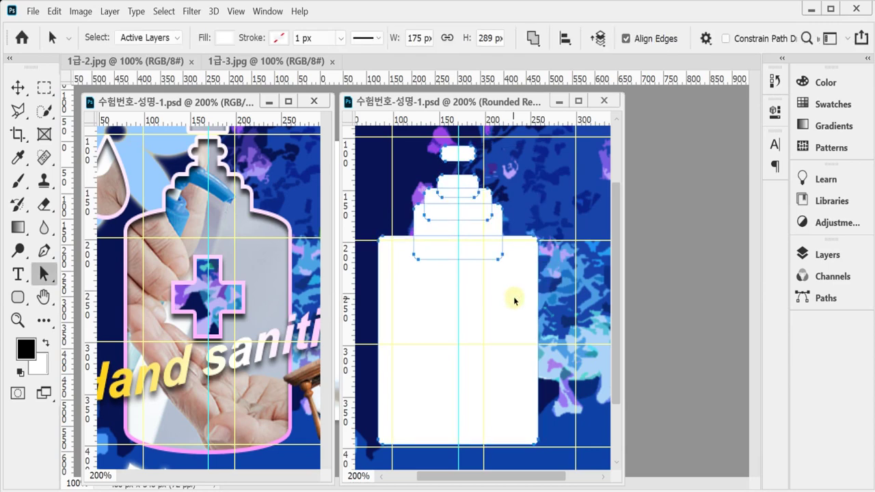
click(551, 217)
- Using the Rectangle tool with Combine Shapes, add a pump block of about 54 × 29 px above the bottle and a neck of about 20 × 48 px
click(18, 297)
click(68, 296)
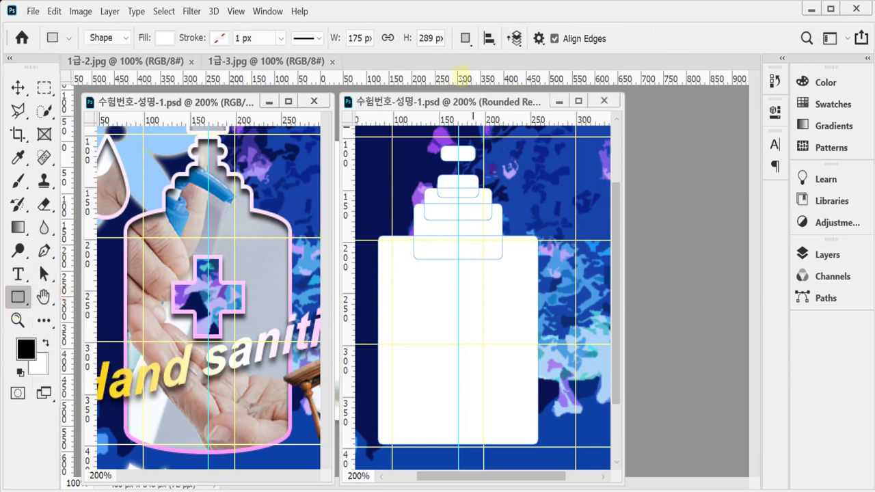
click(465, 38)
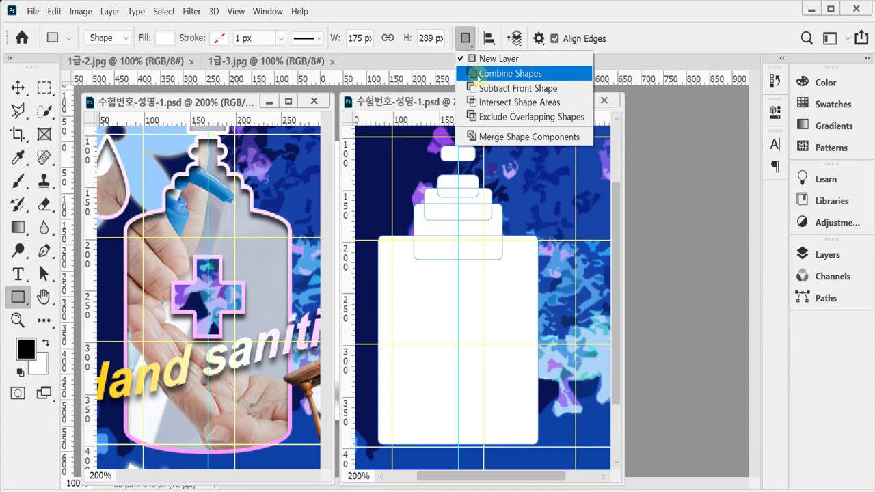
click(476, 73)
scroll(487, 191, up, 3)
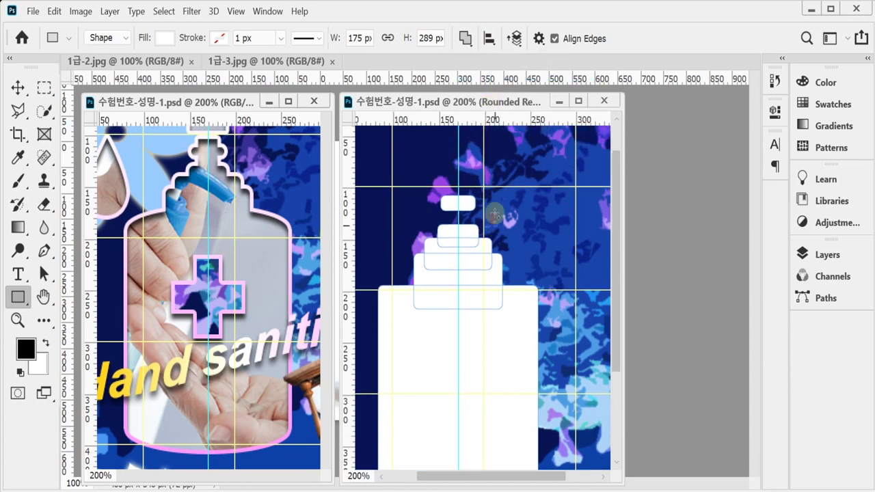
click(235, 99)
scroll(269, 226, up, 1)
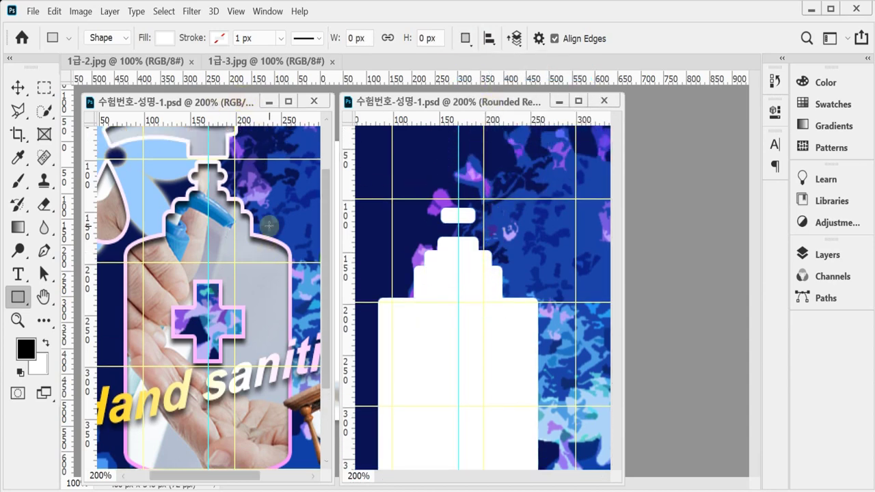
scroll(269, 225, up, 1)
click(438, 199)
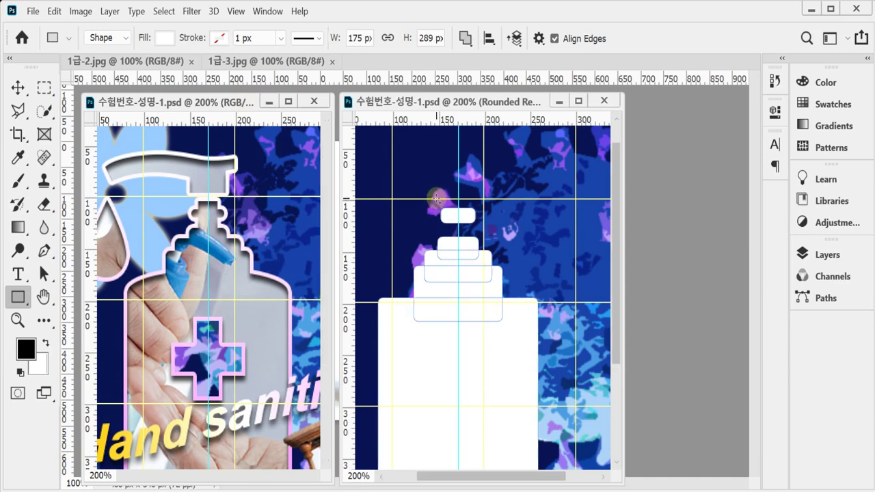
drag(436, 198, 486, 175)
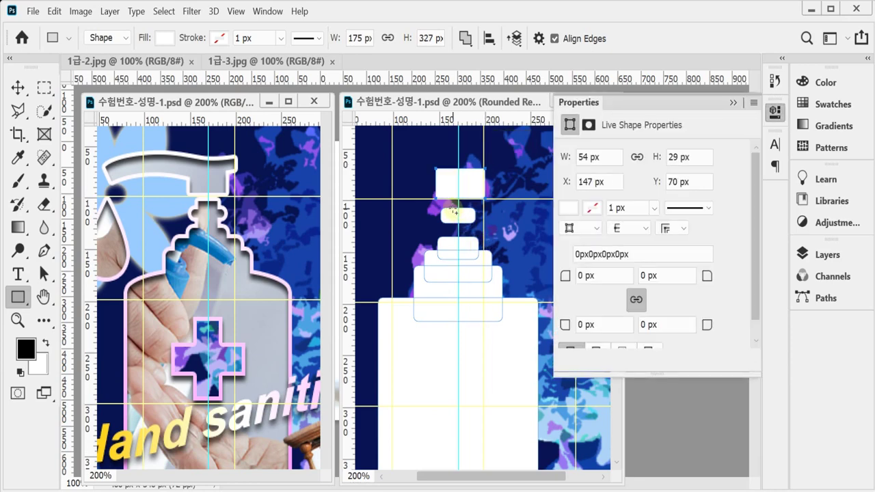
drag(448, 198, 470, 257)
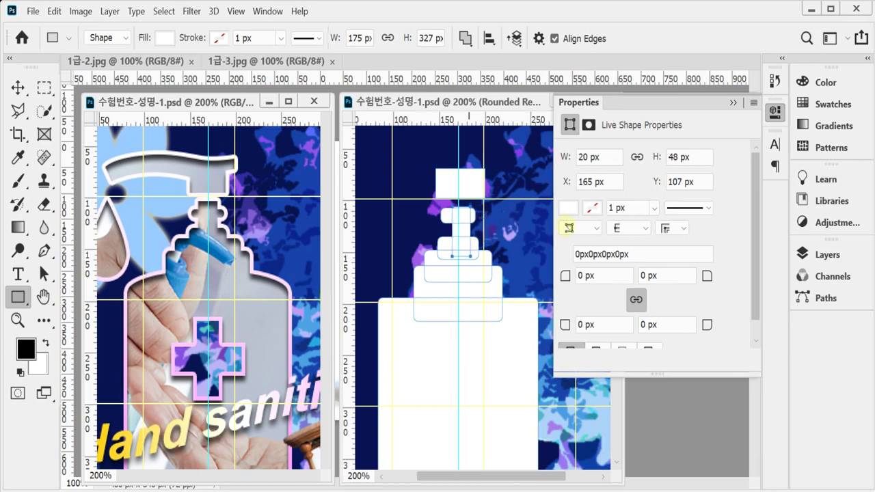
click(775, 110)
- Select the pump block and neck together with the bottle paths and centre them all horizontally
drag(388, 162, 511, 359)
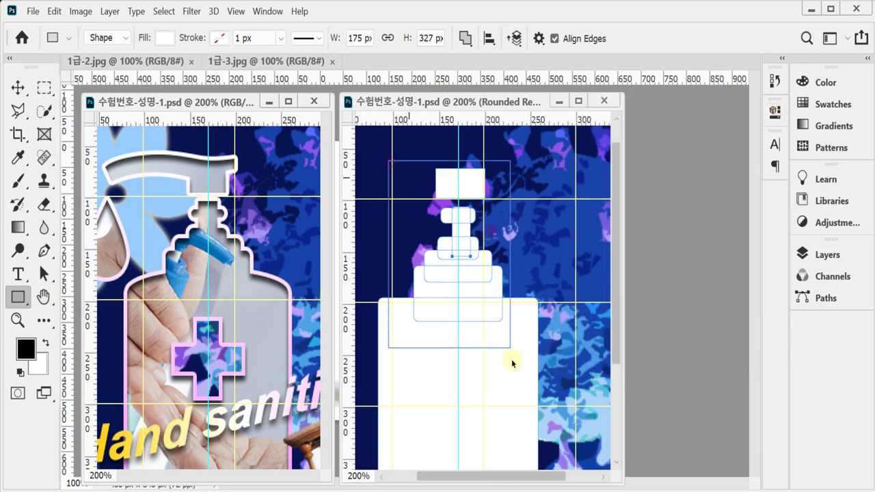
click(489, 38)
click(441, 83)
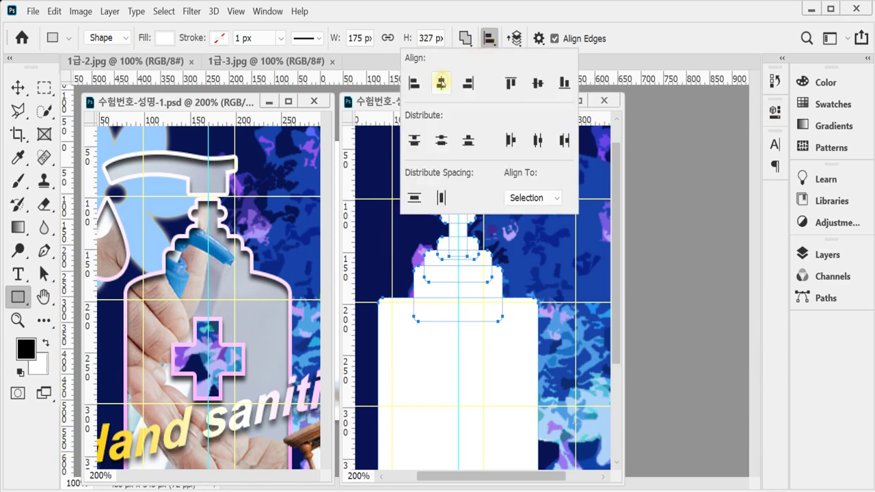
click(500, 3)
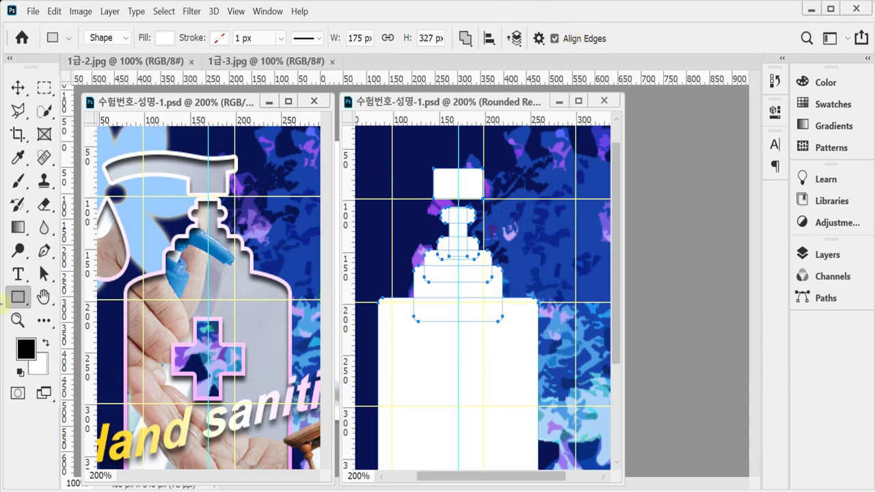
- Using the Ellipse tool with Combine Shapes, add a flat ellipse about 175 px wide across the bottle body's upper edge as its rounded shoulder
drag(12, 286, 81, 292)
click(81, 330)
click(465, 38)
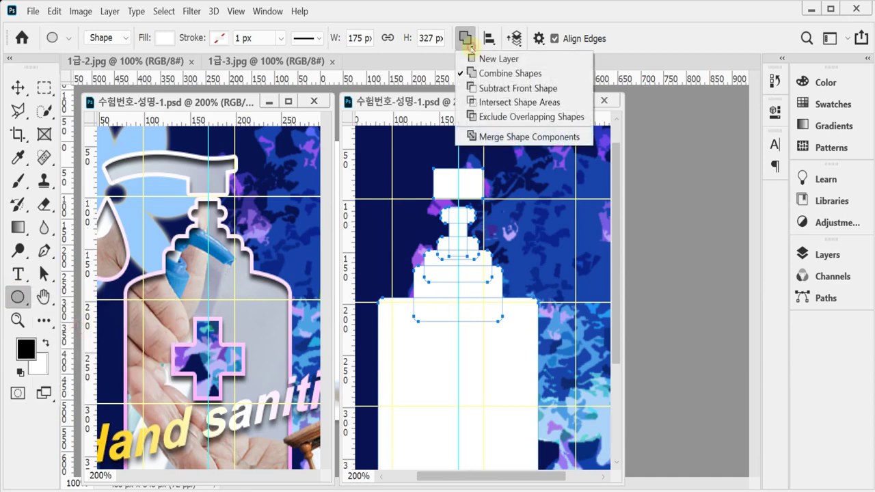
click(479, 73)
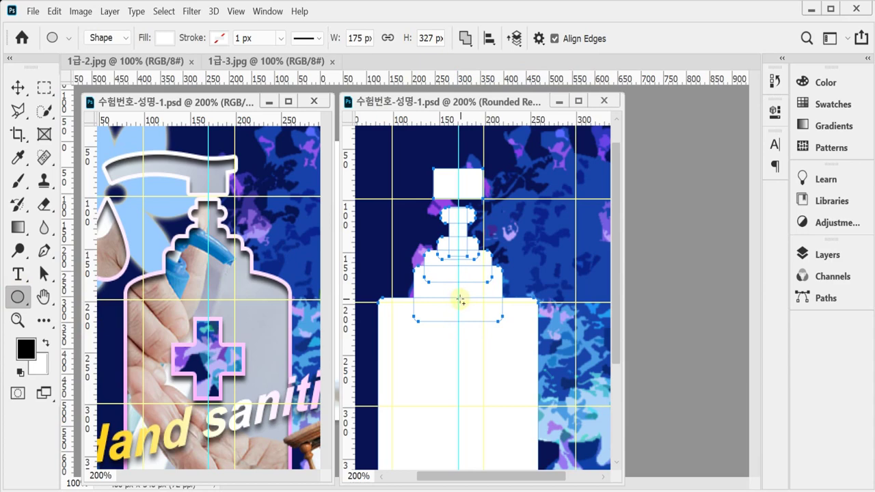
mouse_move(460, 301)
mouse_down()
mouse_move(475, 313)
mouse_move(539, 322)
mouse_up()
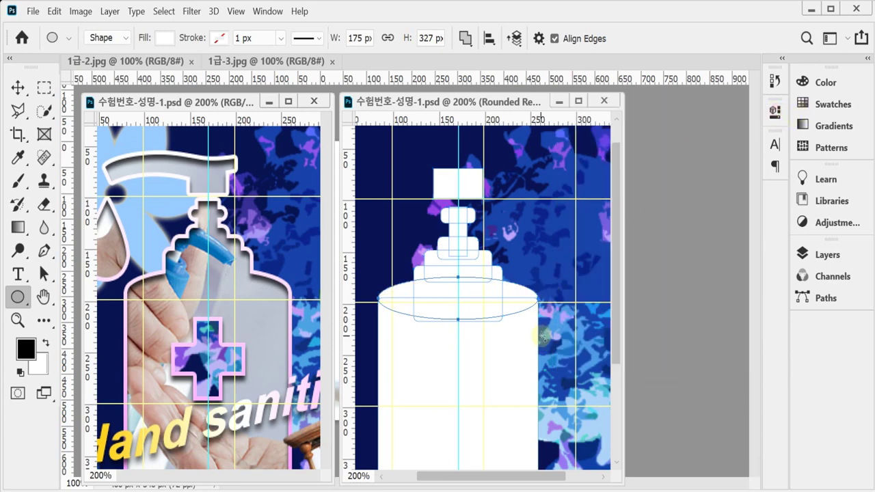
key(Down)
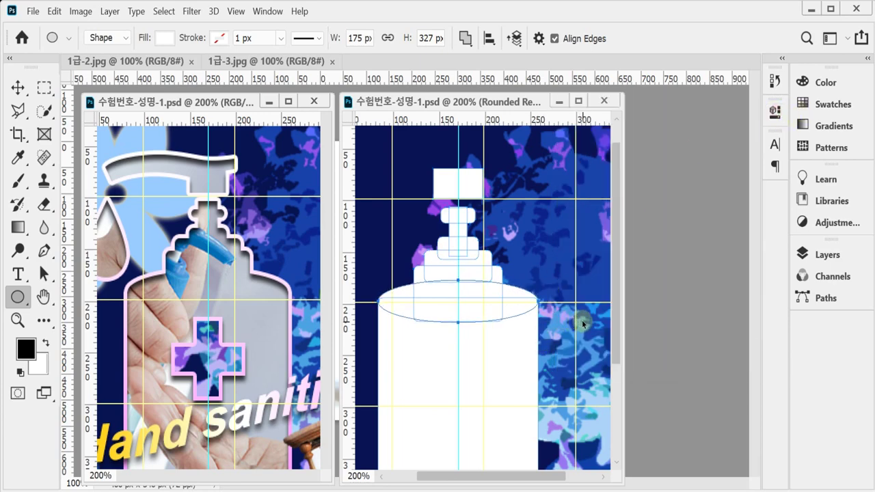
- Duplicate the shoulder ellipse with Free Transform and place the copy over the bottle's lower edge at Y 394.50 px
scroll(476, 311, down, 3)
scroll(478, 314, down, 1)
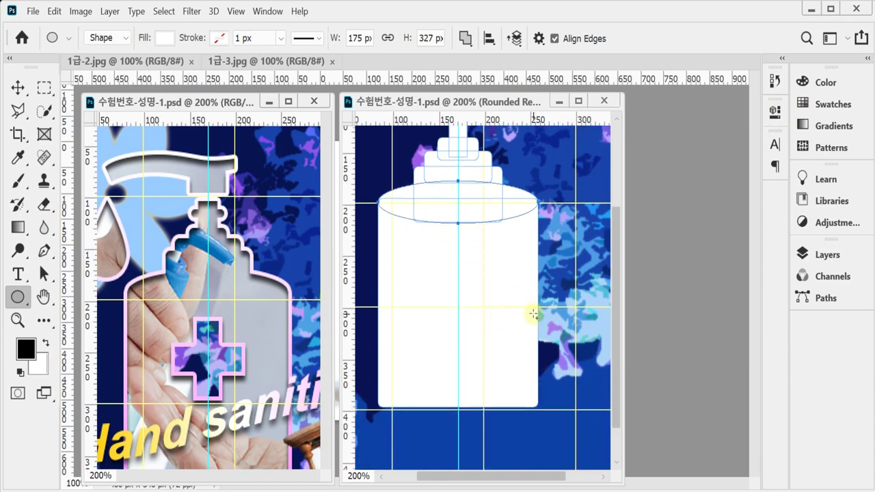
key(ctrl+alt+t)
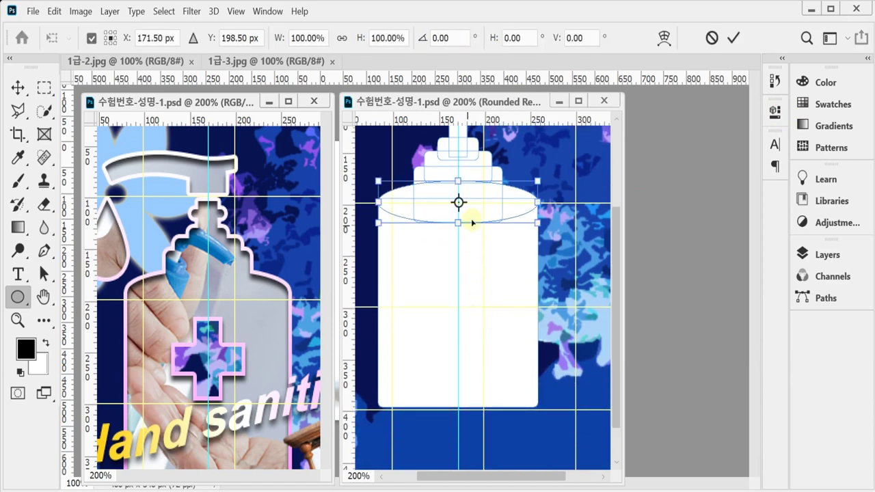
drag(474, 221, 477, 417)
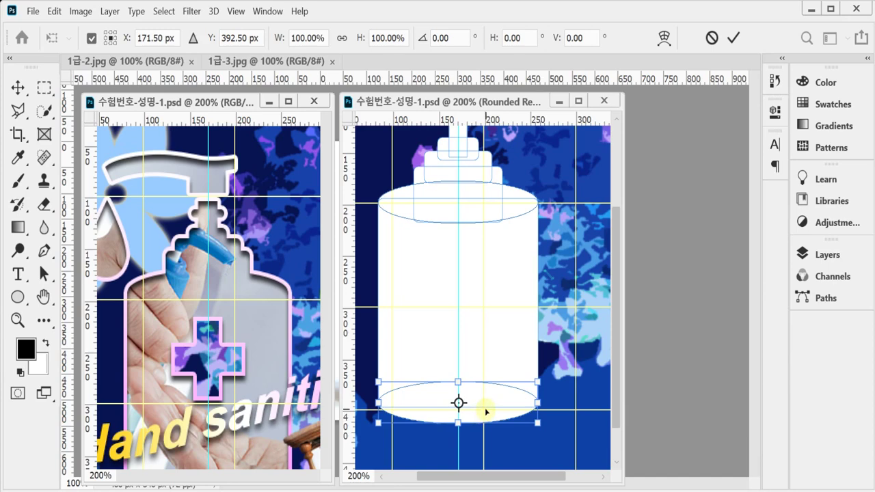
drag(484, 409, 484, 411)
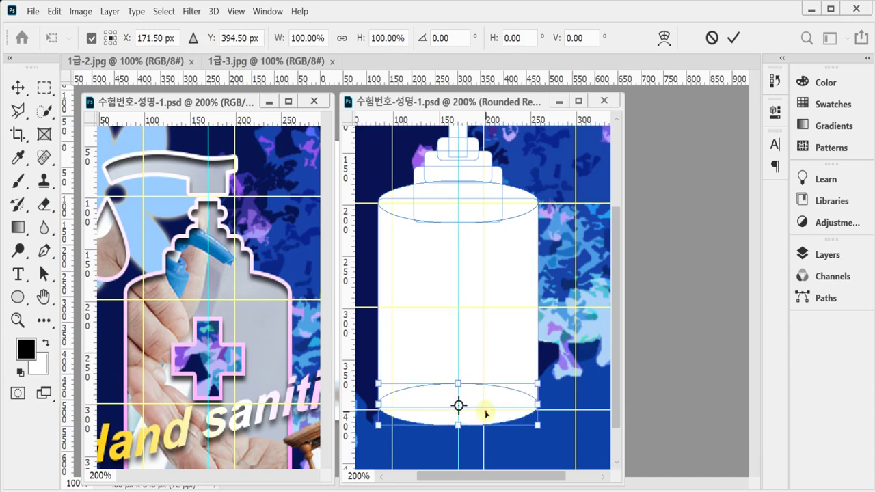
key(Return)
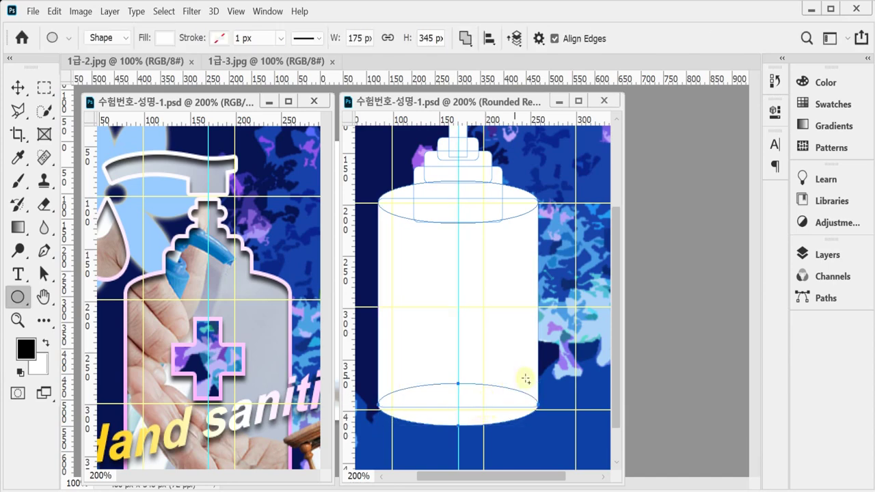
alt+click(499, 285)
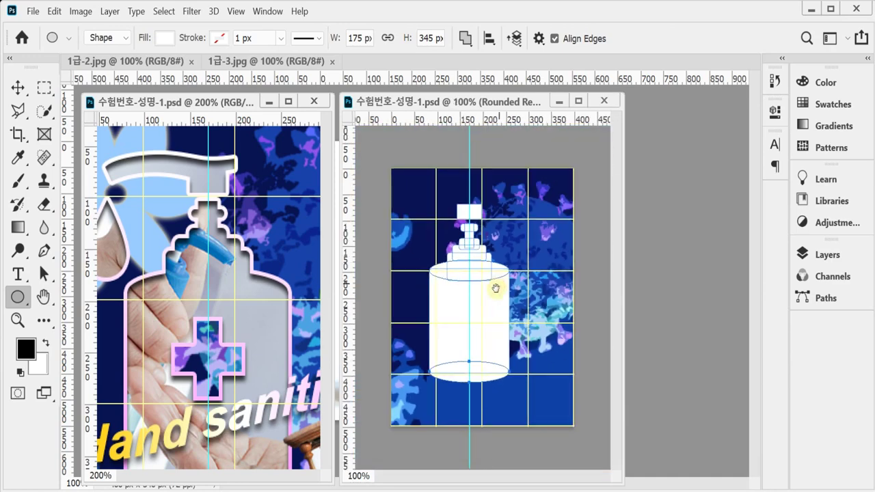
ctrl+click(494, 285)
drag(485, 275, 500, 295)
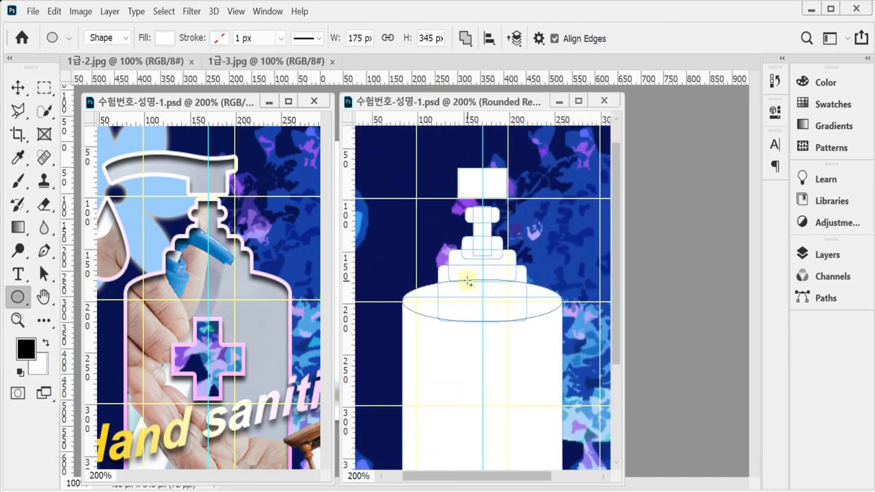
drag(465, 275, 451, 297)
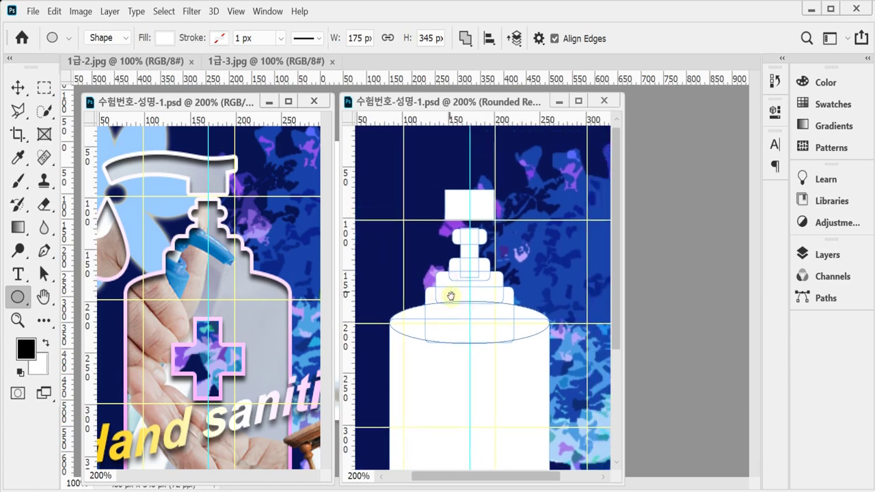
right_click(18, 297)
key(Escape)
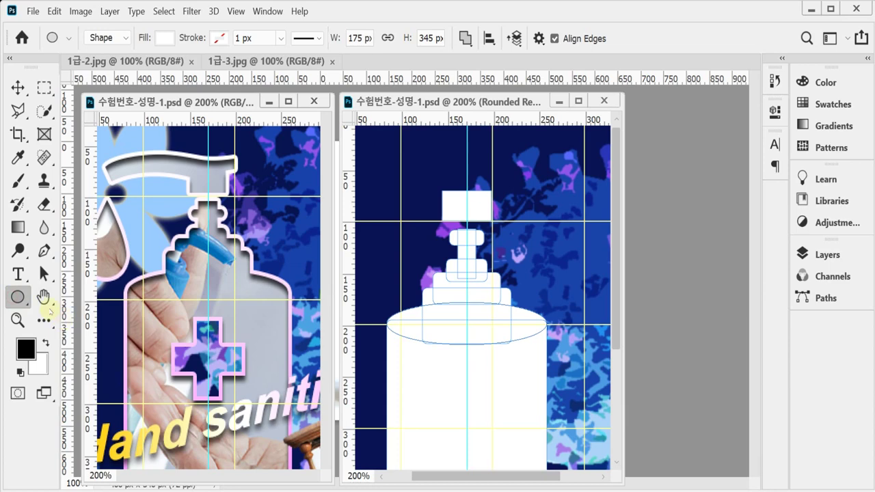
- Using the Pen tool in Shape mode with Combine Shapes, draw the curved nozzle above the pump block, extending toward the left
click(43, 250)
click(86, 248)
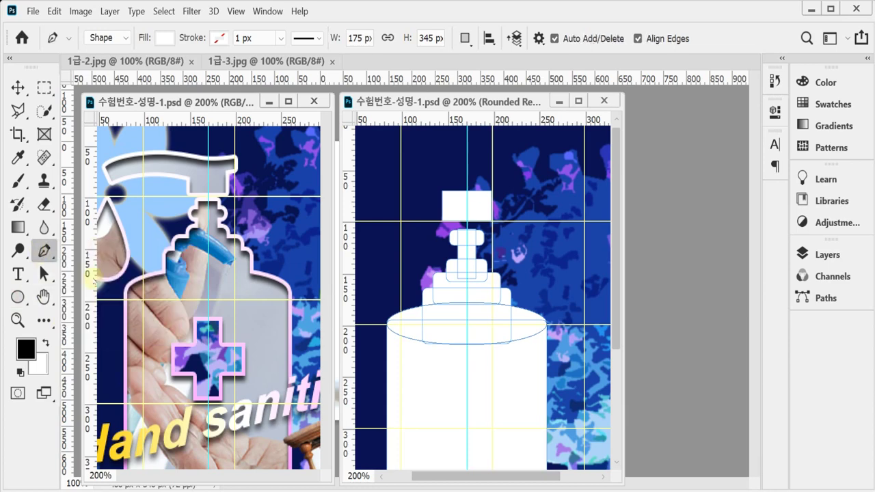
click(126, 38)
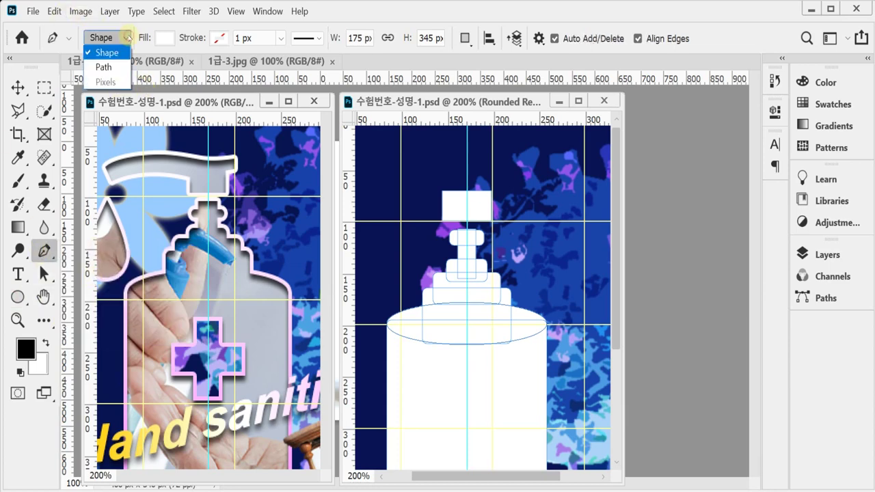
click(123, 54)
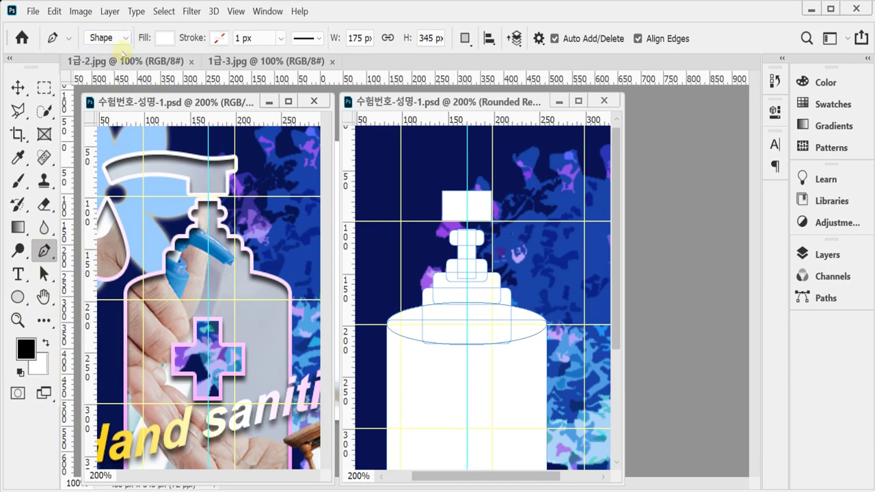
click(456, 38)
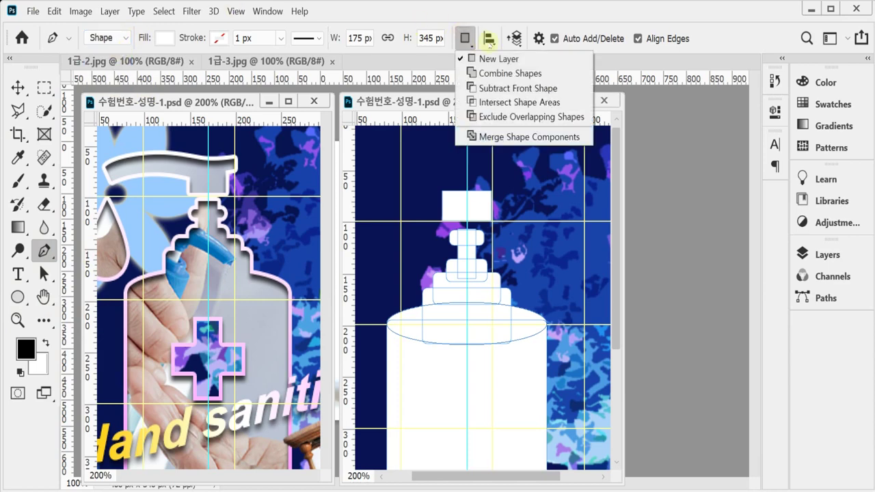
click(486, 72)
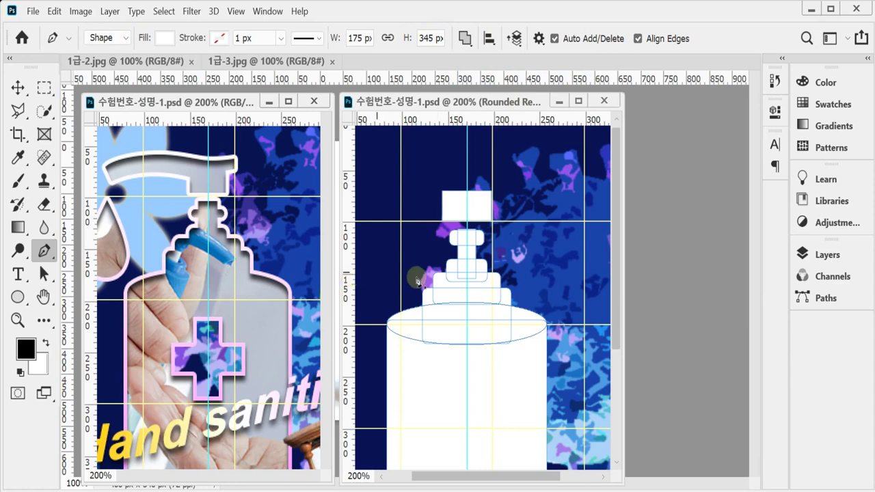
scroll(202, 282, left, 3)
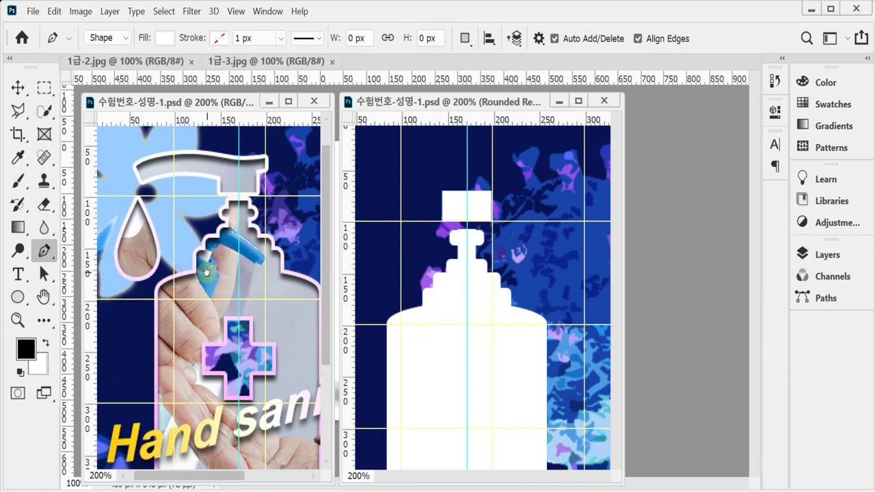
drag(443, 250, 461, 250)
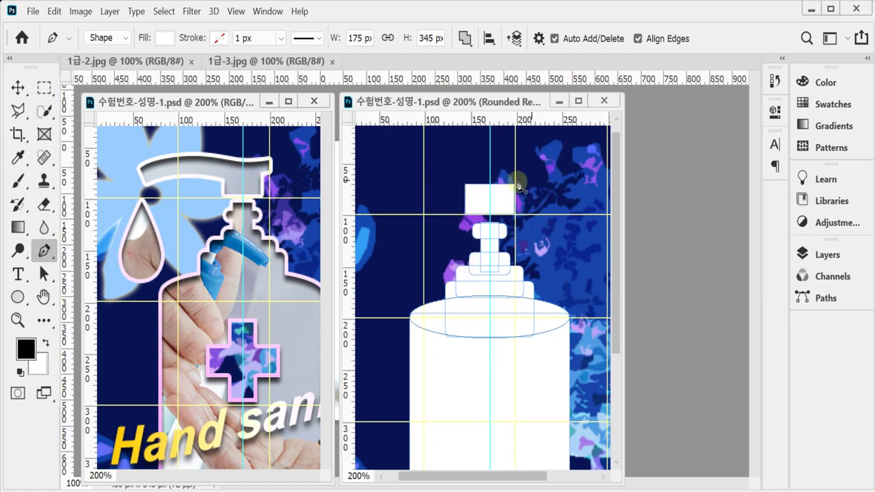
click(394, 175)
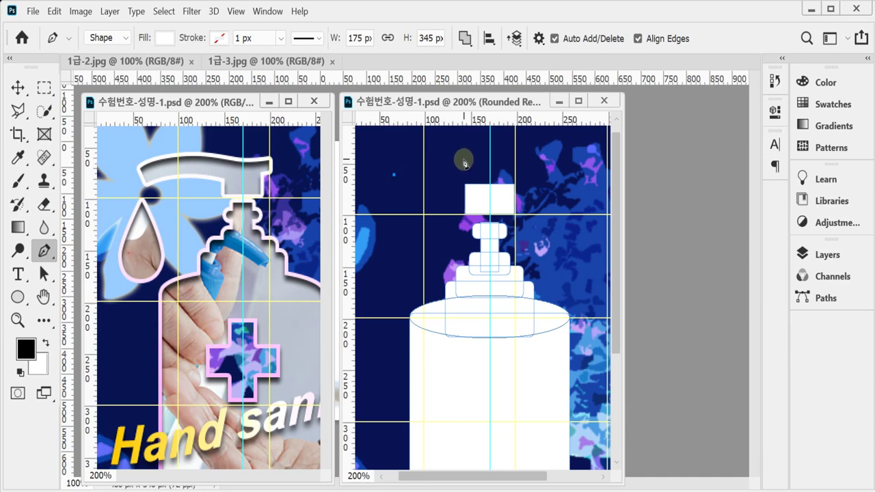
drag(463, 158, 530, 164)
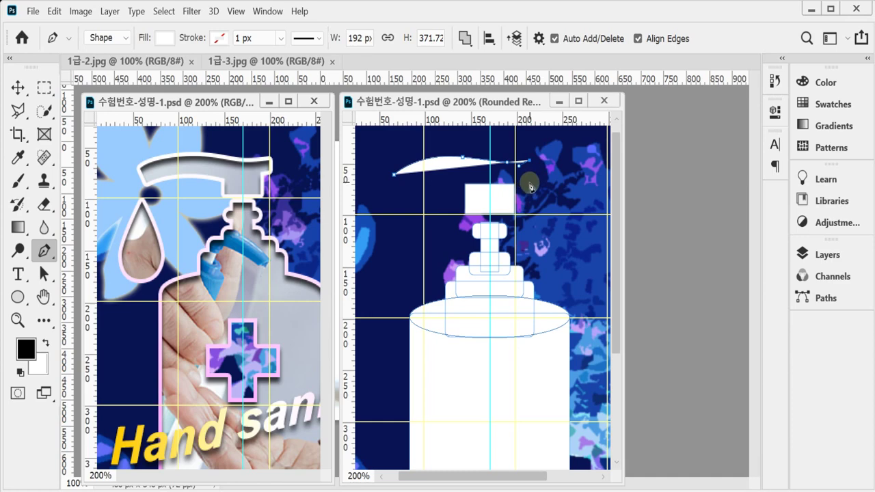
click(529, 181)
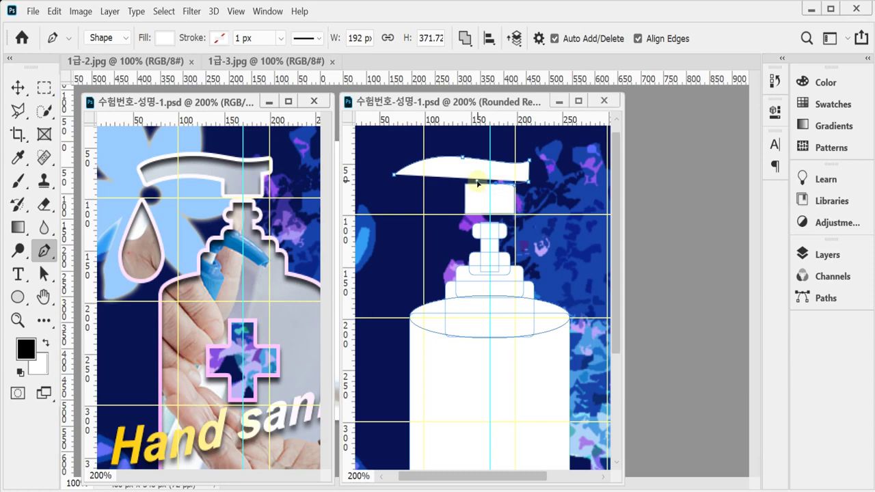
click(477, 183)
drag(406, 193, 355, 216)
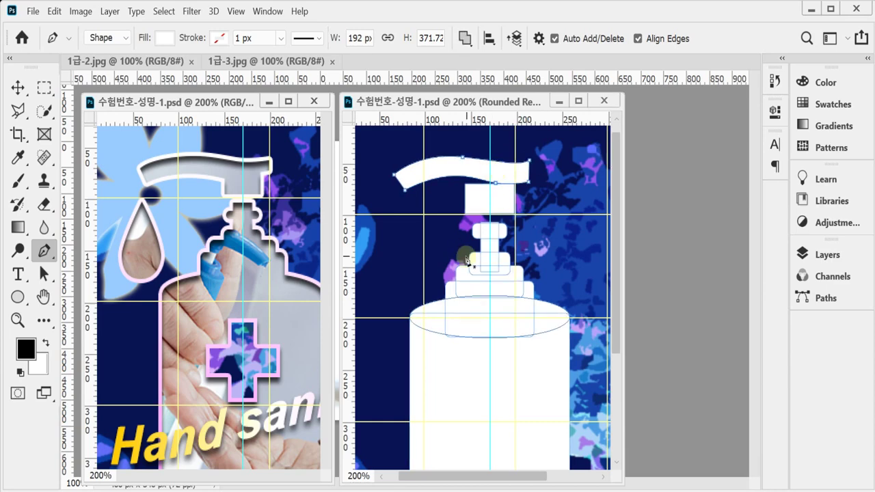
- Draw a teardrop shape below the nozzle's tip with the Pen tool and adjust its pointed upper end
click(398, 204)
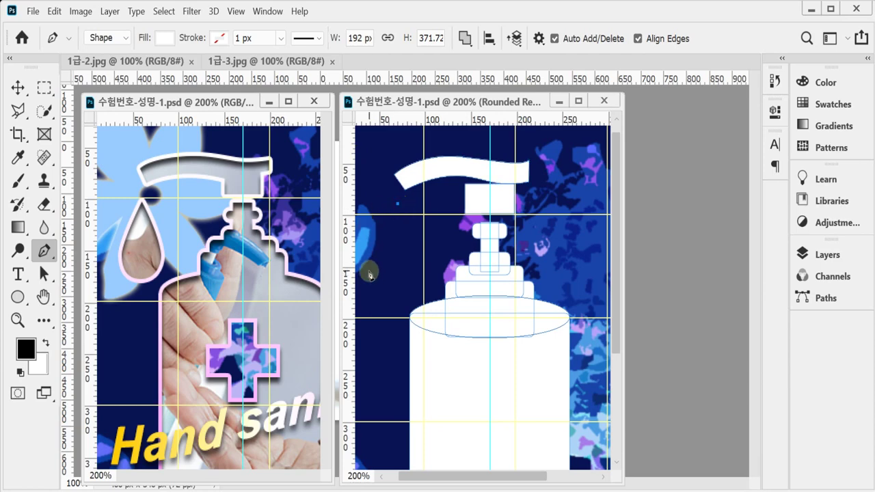
drag(369, 263, 410, 218)
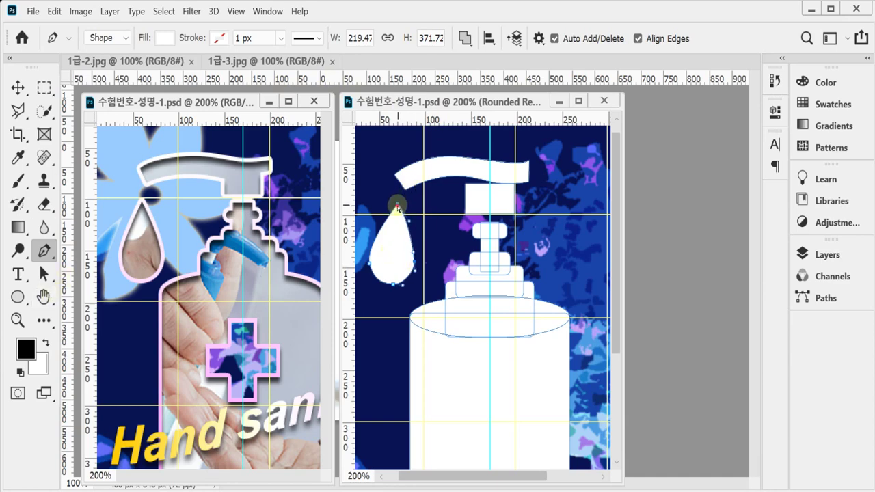
drag(397, 206, 392, 199)
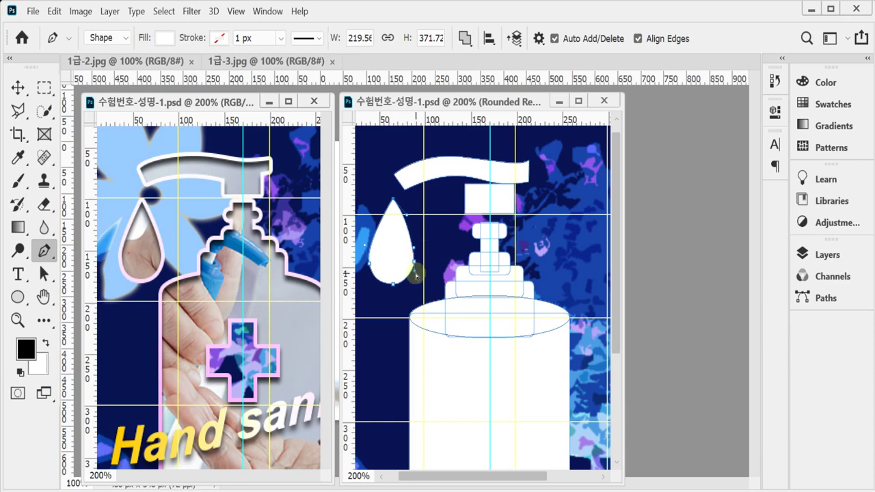
- Refine the nozzle path by shifting its lower-edge curve anchor left and raising the anchors at its tip
ctrl+click(403, 188)
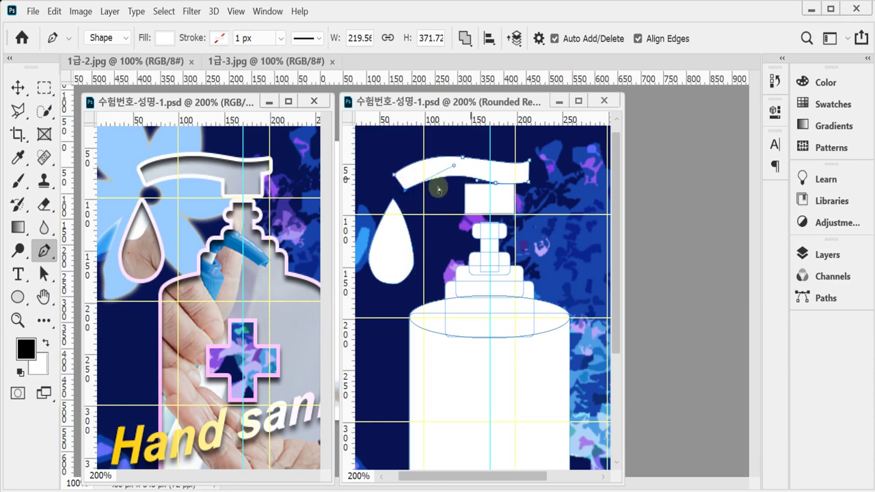
click(497, 185)
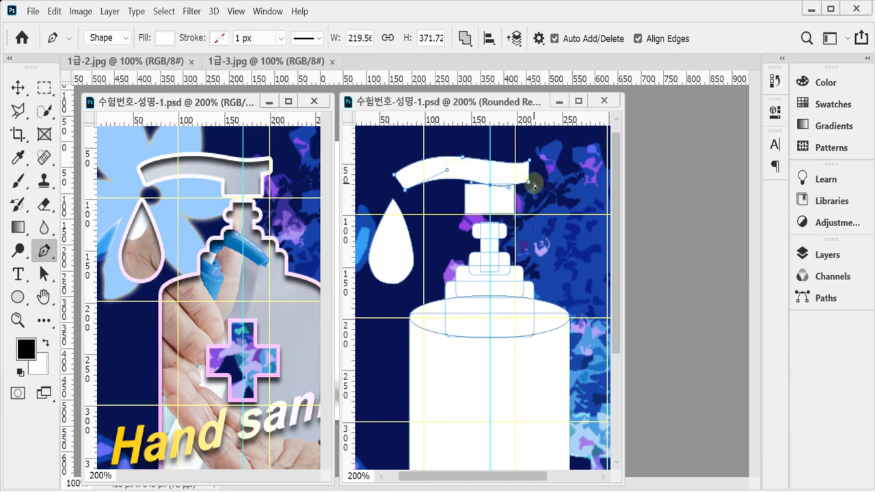
ctrl+click(393, 175)
drag(396, 172, 406, 191)
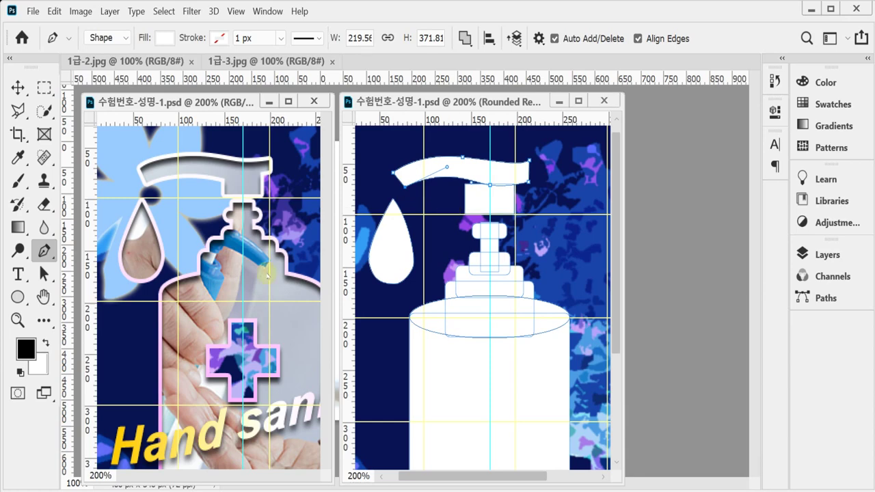
- Resize the pump block with Free Transform to 94.44% width and 120.69% height, centred at X 172.50 px, Y 80.50 px, so it overlaps the nozzle
click(44, 273)
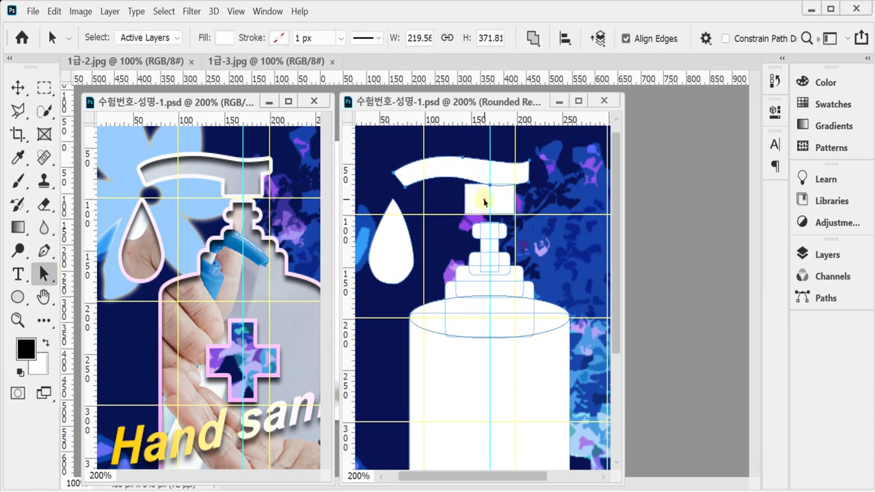
drag(492, 203, 491, 176)
key(ctrl+t)
key(Left)
key(Up)
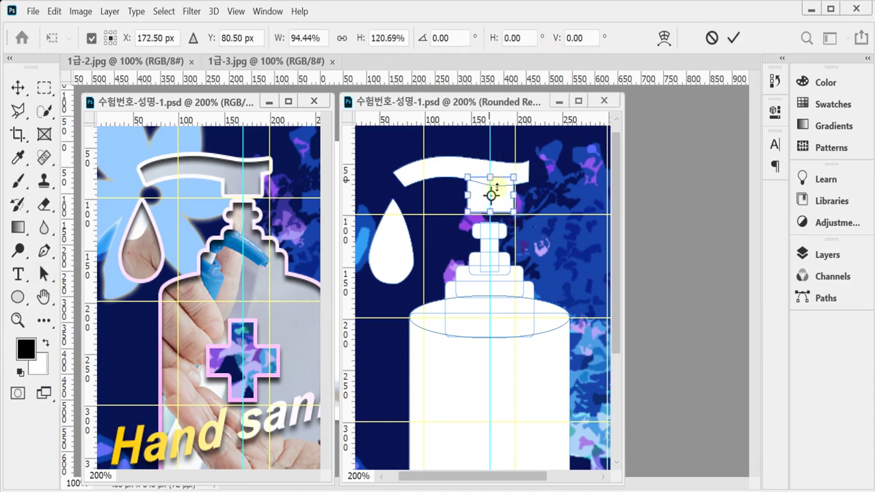
key(Return)
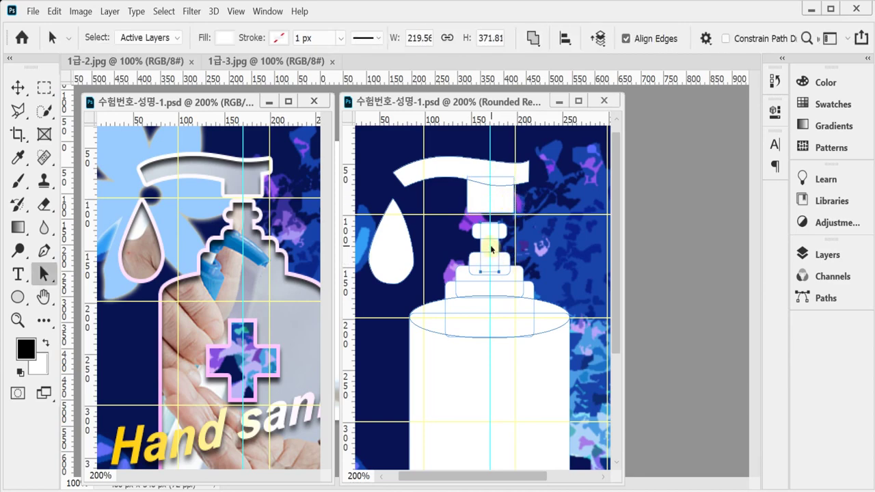
- Widen the narrow stem inside the pump neck to 110% with Free Transform, centred at X 173.00 px, Y 131.00 px
drag(491, 248, 503, 233)
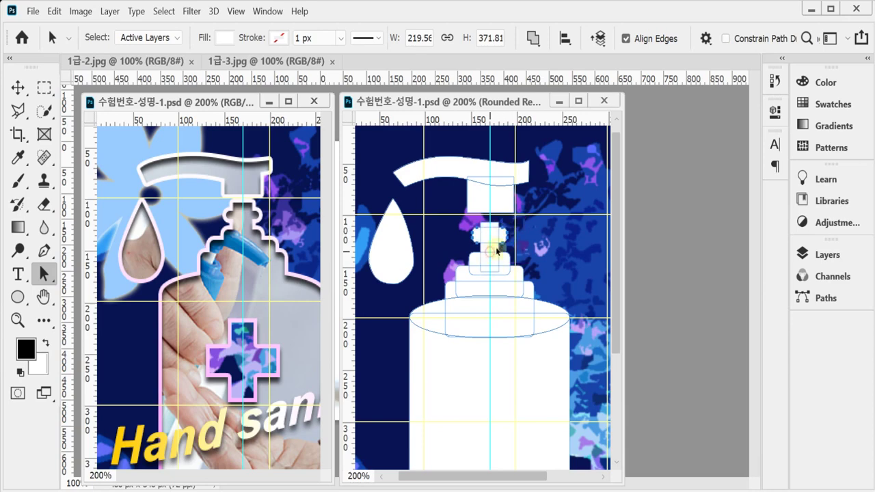
click(497, 261)
mouse_move(497, 261)
mouse_down()
mouse_move(497, 246)
mouse_move(496, 261)
mouse_up()
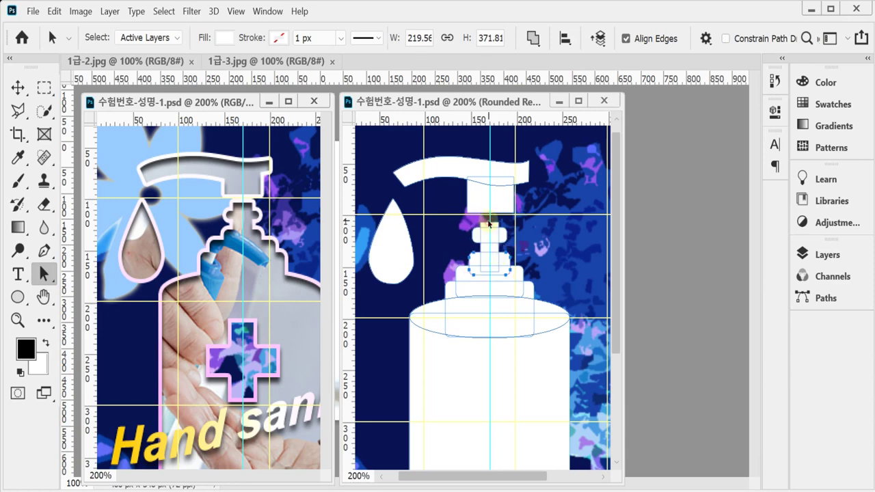
key(ctrl+t)
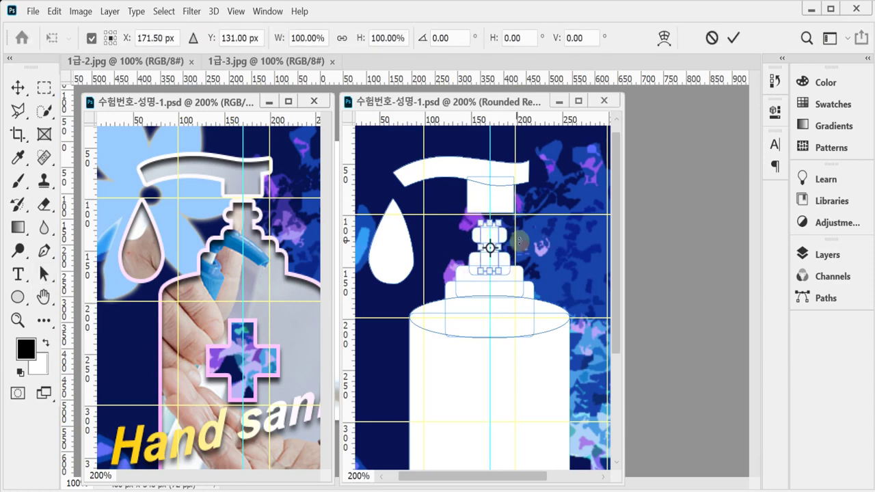
drag(505, 246, 503, 246)
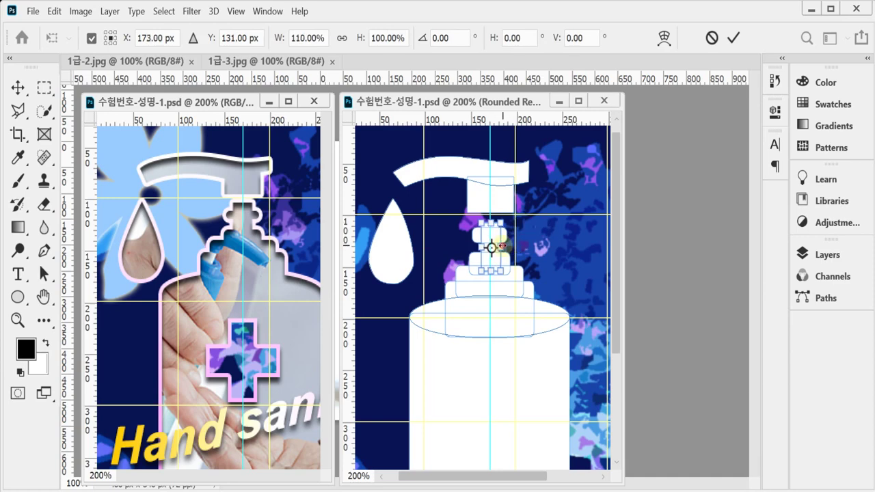
key(Return)
key(a)
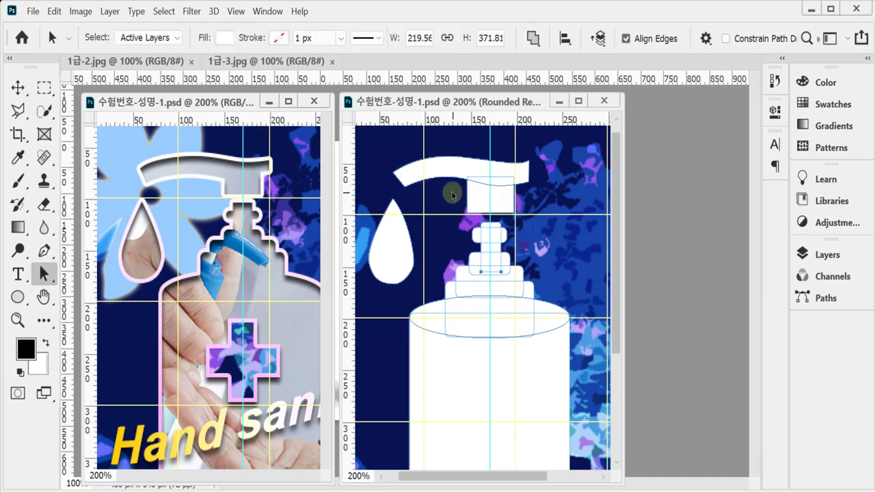
- Select the pump block, neck pieces and bottle body shapes together and align their horizontal centres to the selection
click(448, 200)
mouse_move(448, 200)
mouse_down()
mouse_move(541, 387)
mouse_move(445, 190)
mouse_move(449, 200)
mouse_up()
key(ctrl+z)
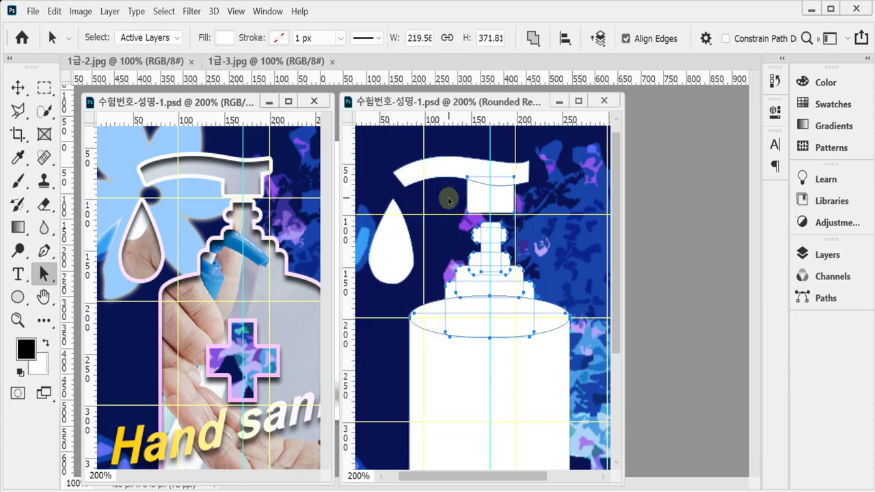
click(518, 269)
key(ctrl+minus)
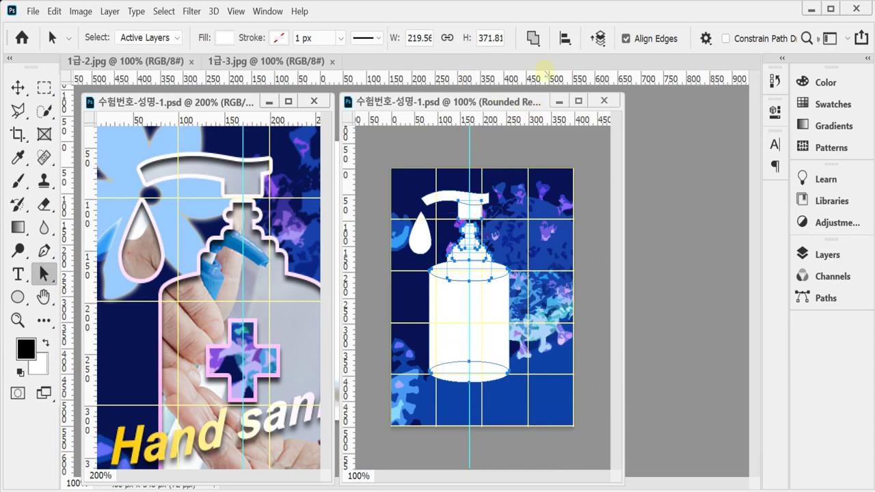
click(533, 39)
click(564, 38)
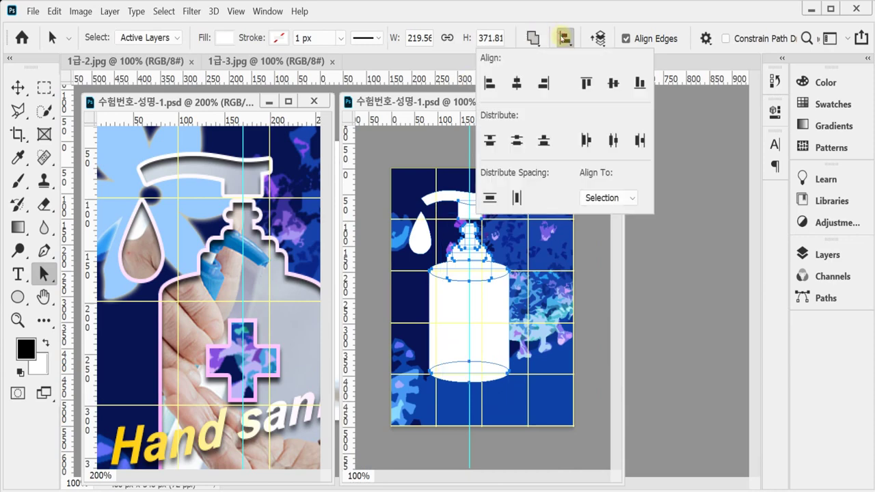
click(518, 83)
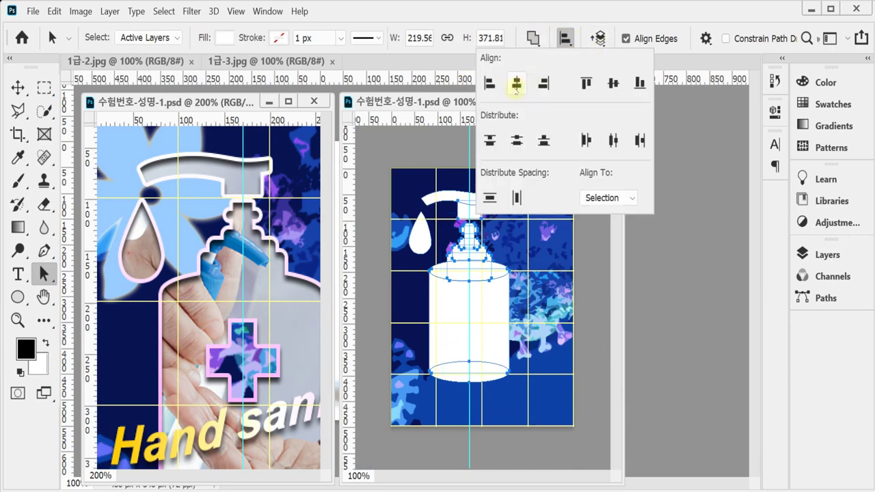
click(533, 321)
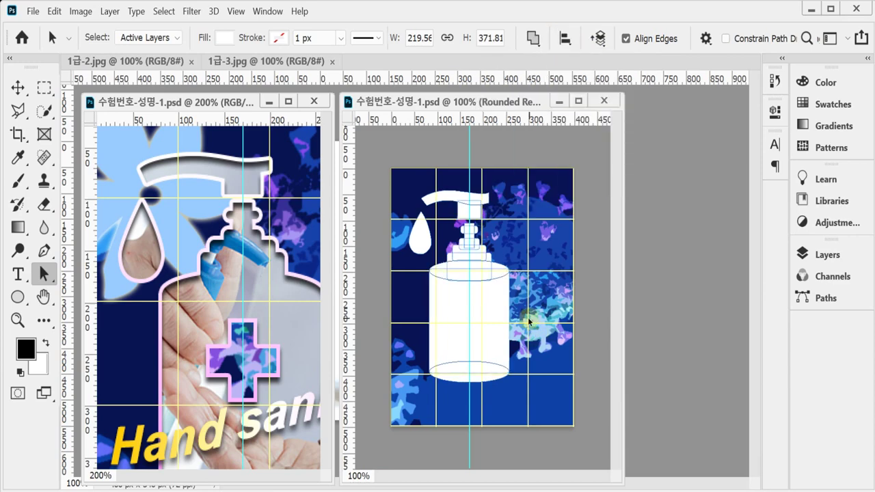
- Cut an upright rectangle of about 31 × 65 px out of the bottle's upper body on the centre guide, using Subtract Front Shape
key(ctrl+plus)
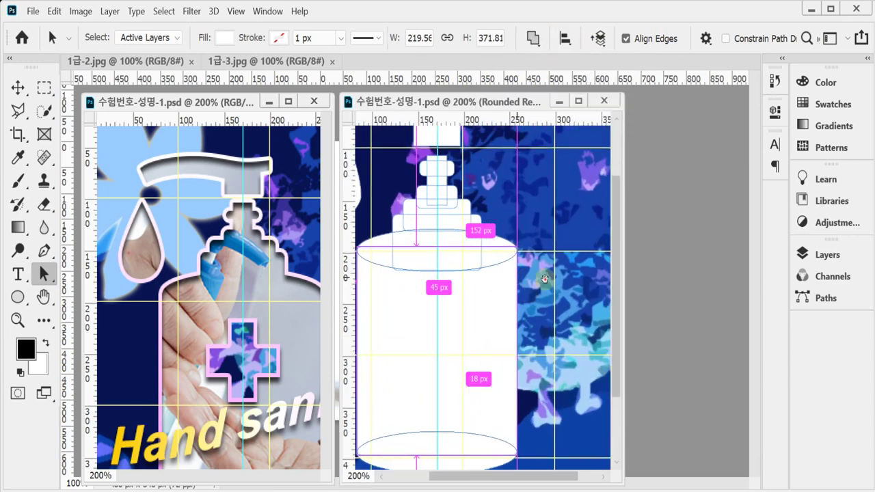
drag(536, 282, 580, 234)
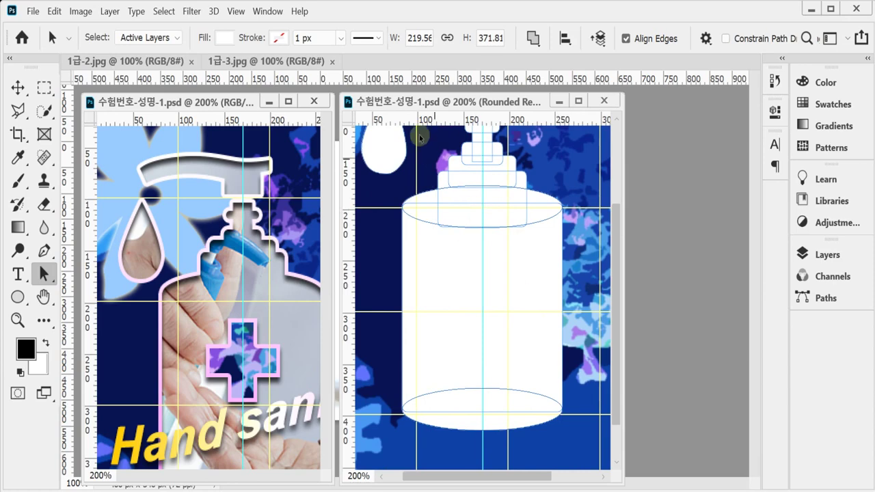
drag(523, 303, 523, 341)
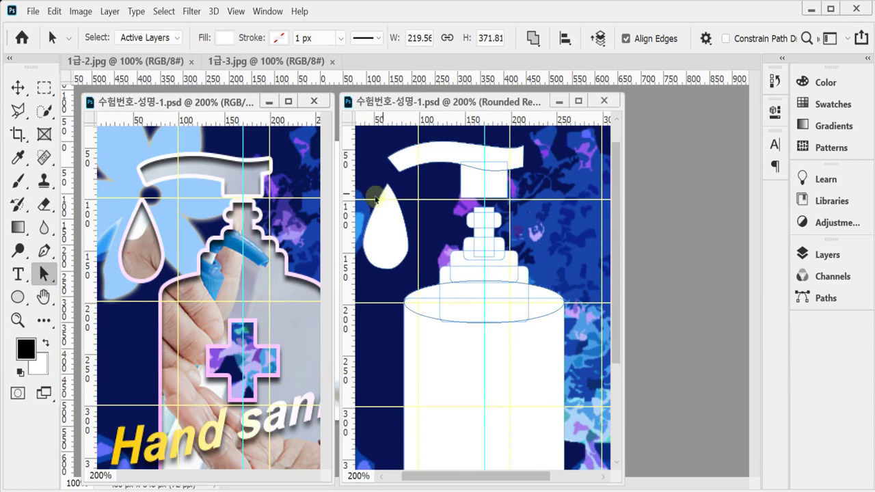
click(17, 298)
right_click(17, 298)
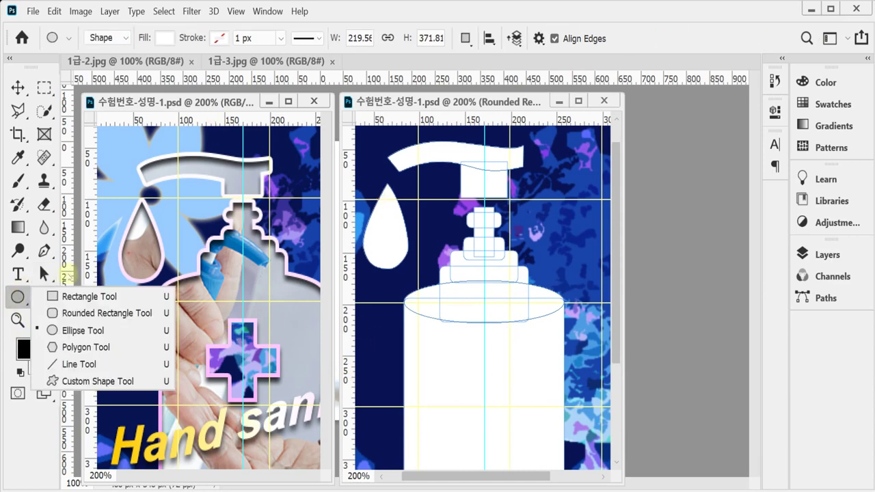
click(68, 300)
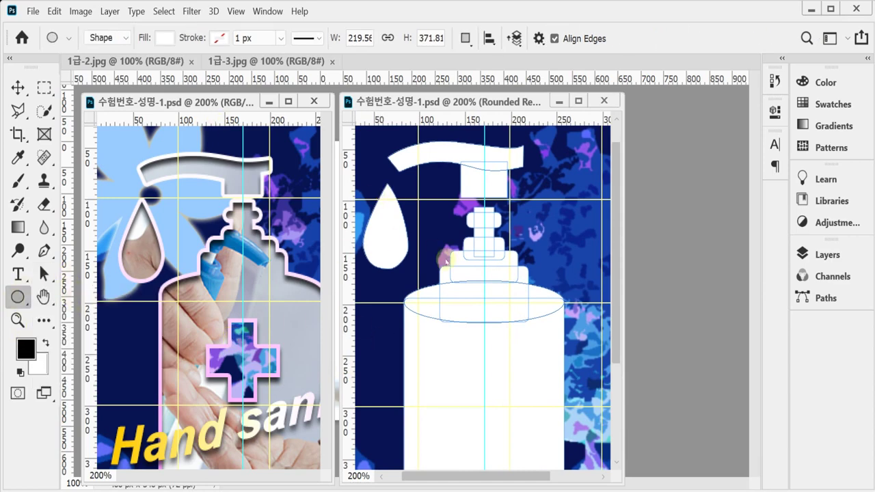
click(465, 39)
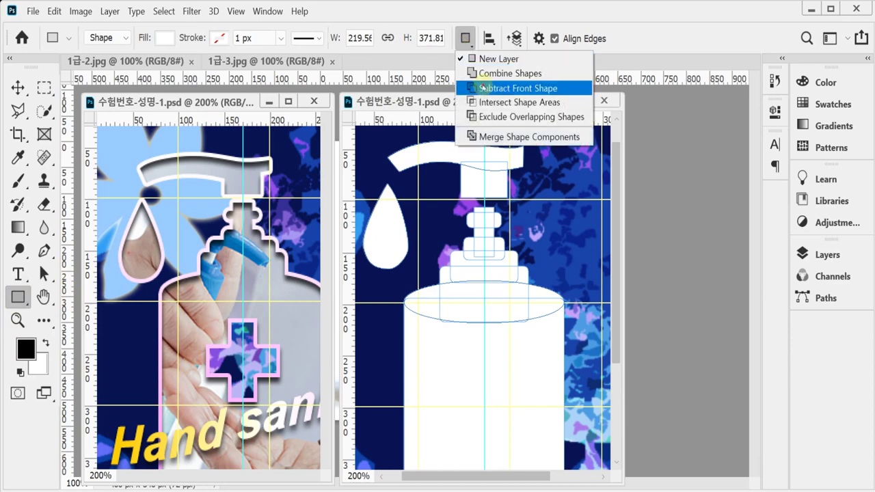
click(483, 89)
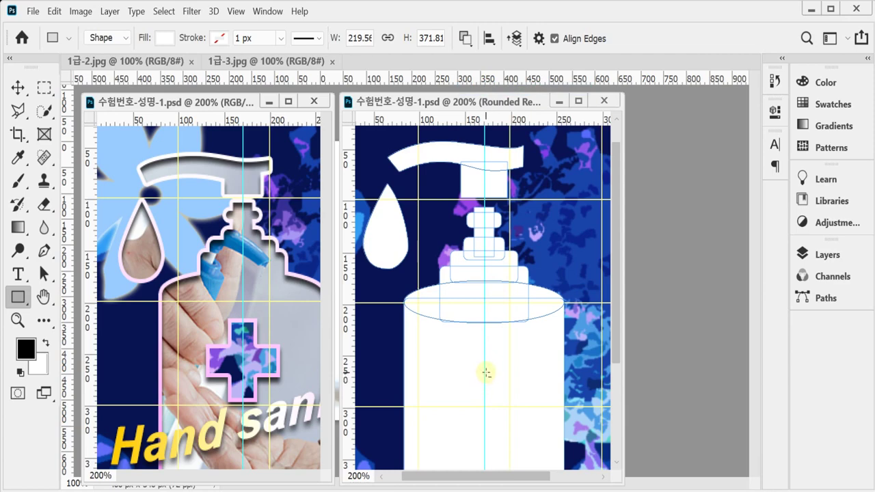
drag(484, 371, 500, 404)
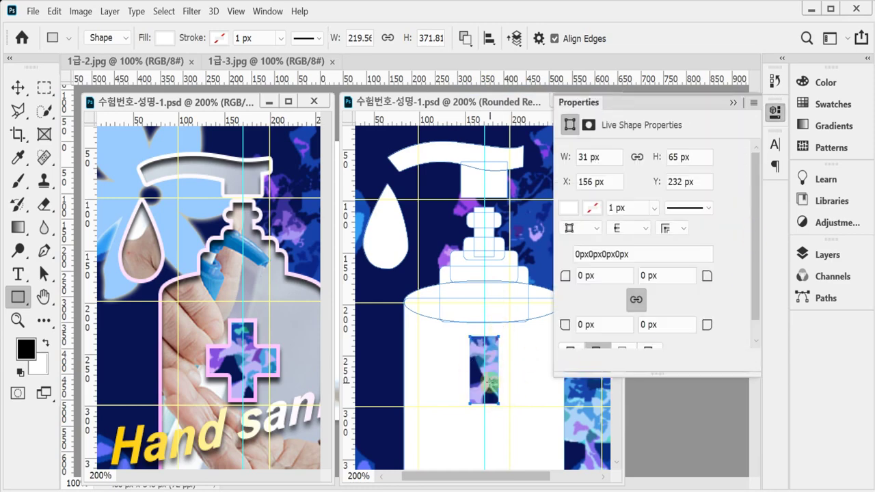
click(776, 110)
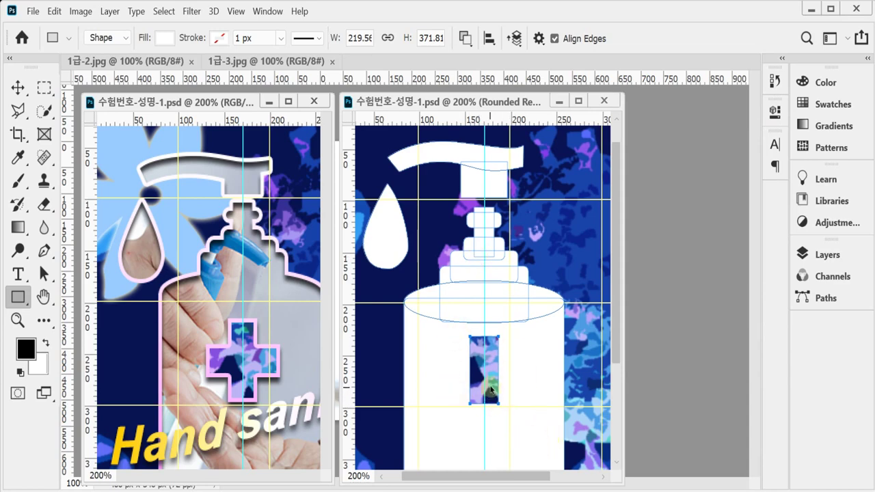
- Transform a duplicate of the cut-out rectangle, rotating it 90° about its centre to form a cross
key(ctrl+t)
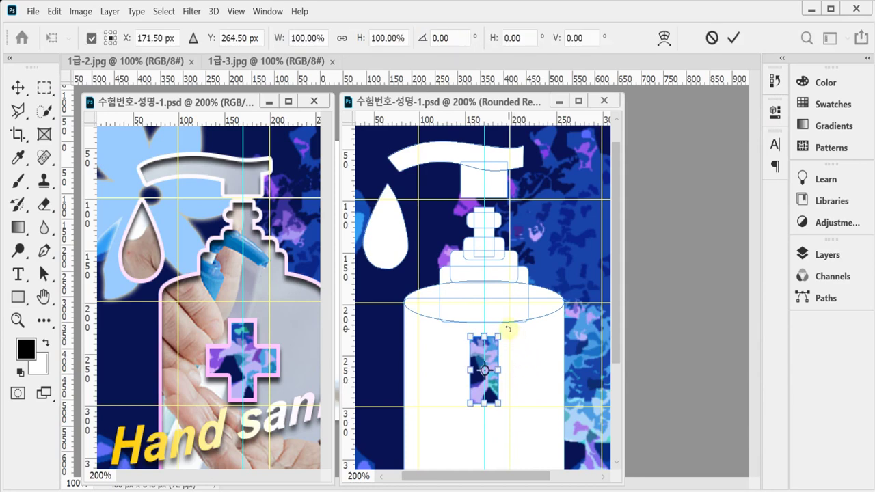
drag(509, 331, 535, 415)
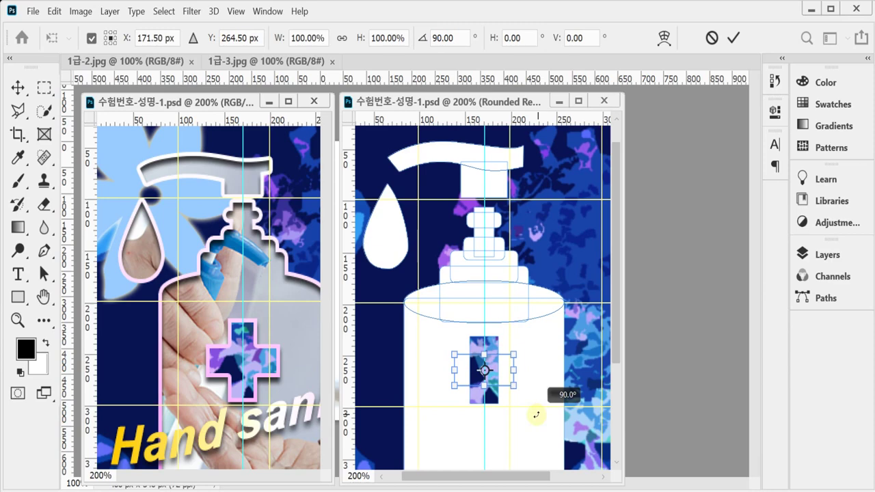
drag(536, 415, 534, 412)
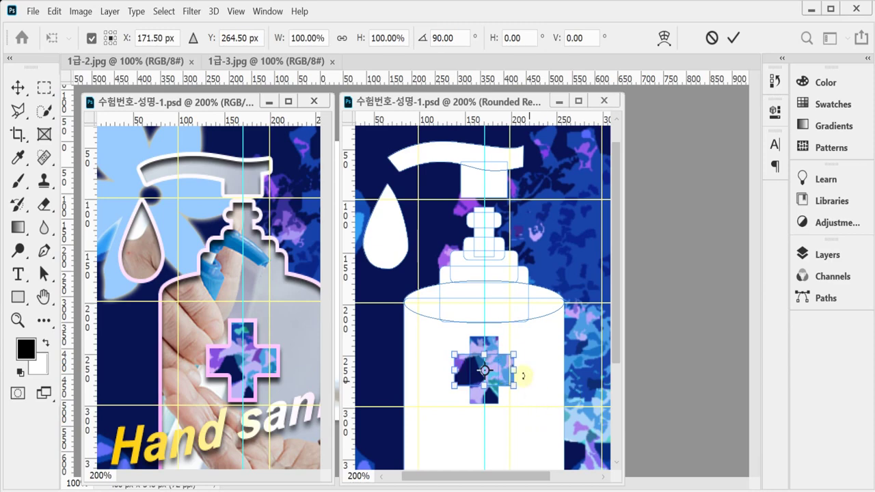
key(Return)
key(u)
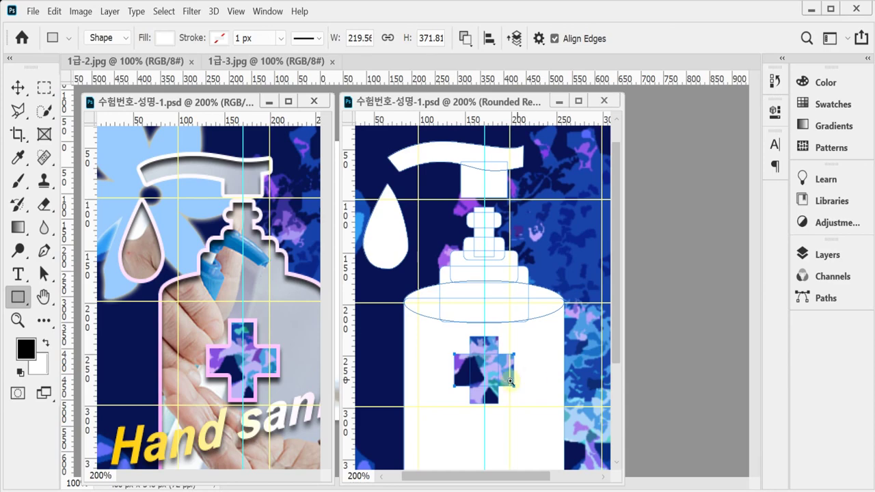
- Inspect the bottle with its cross cut-out, at full size and close up, and check the layer stack
key(ctrl+minus)
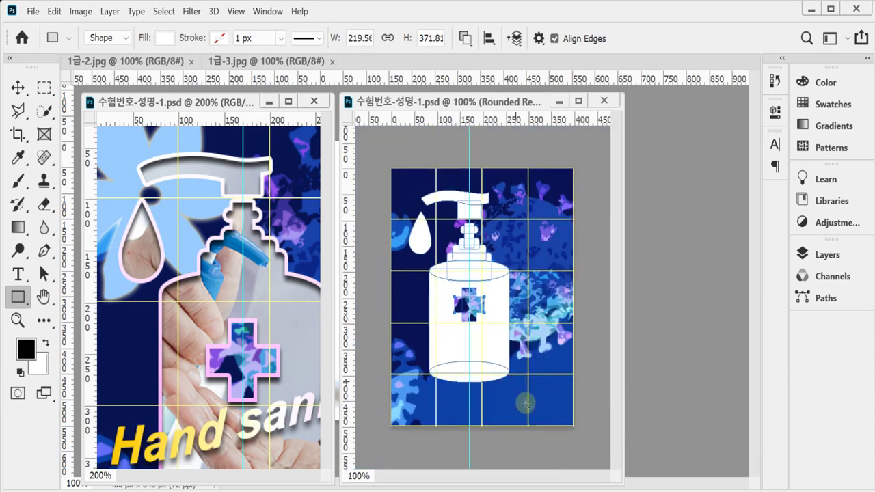
click(826, 259)
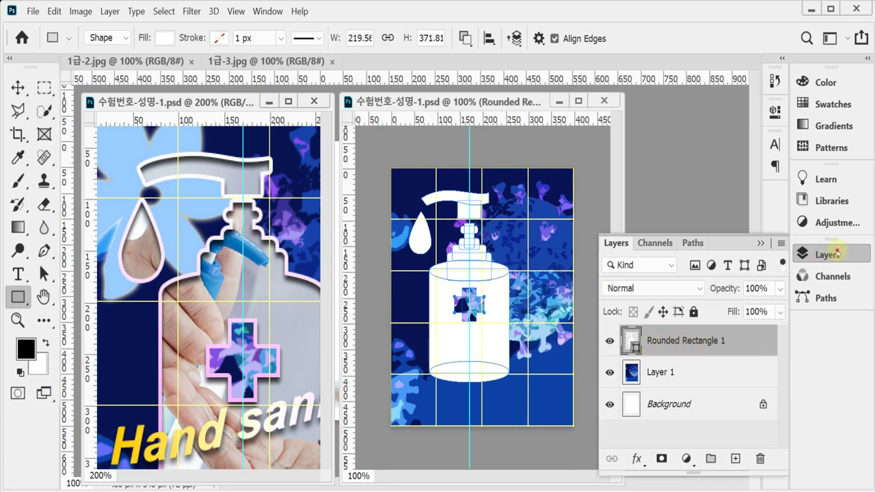
click(830, 254)
ctrl+click(491, 326)
ctrl+click(491, 326)
drag(485, 297, 534, 316)
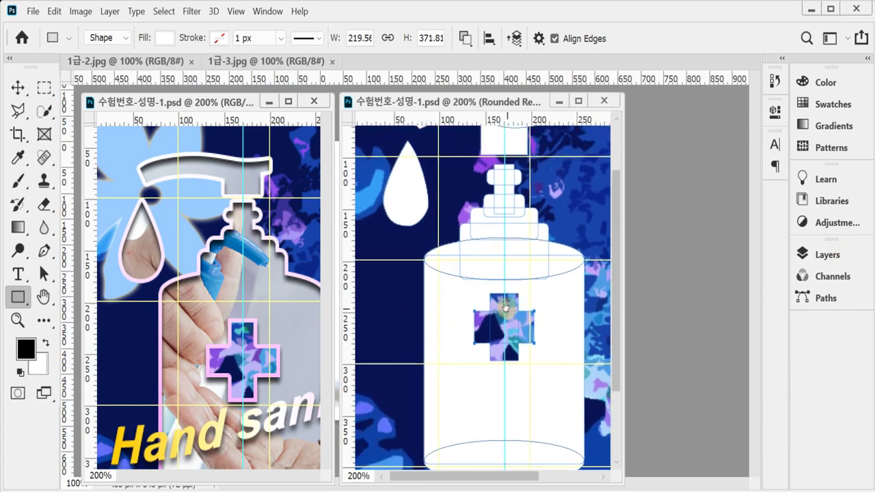
key(h)
drag(527, 273, 478, 255)
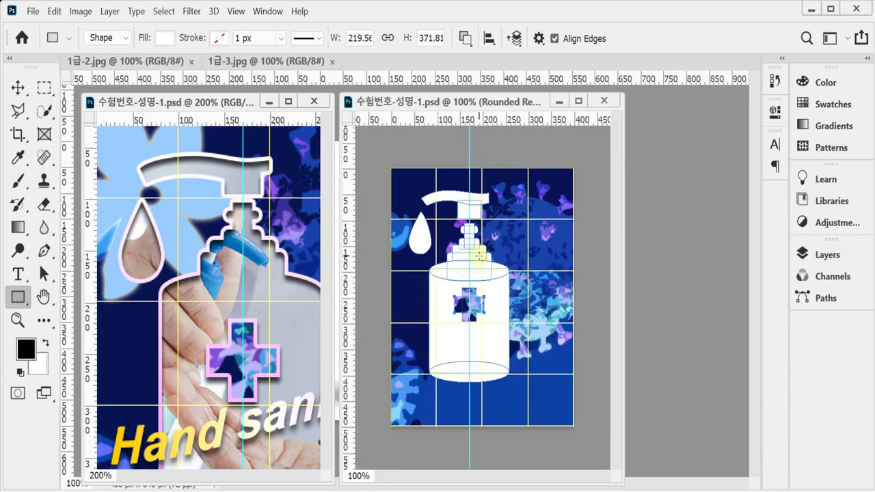
- Merge all shape components of the bottle, nozzle, teardrop and cross, accepting the conversion to a regular path
click(40, 274)
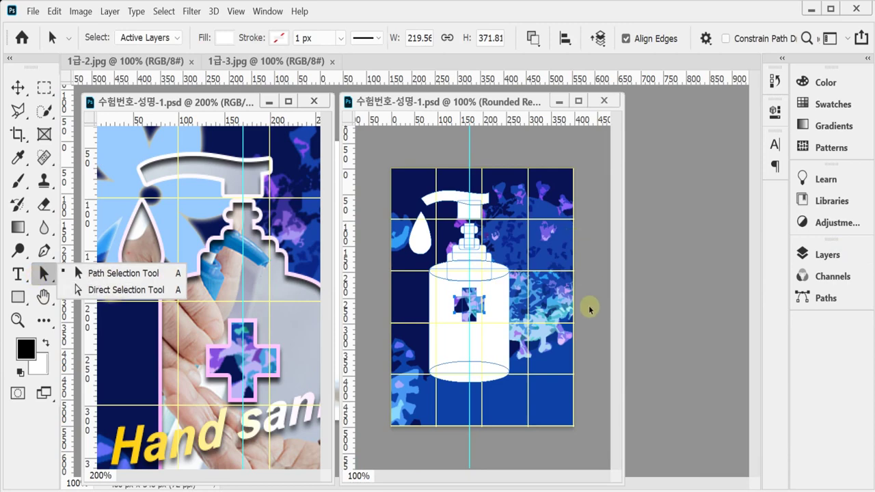
click(410, 145)
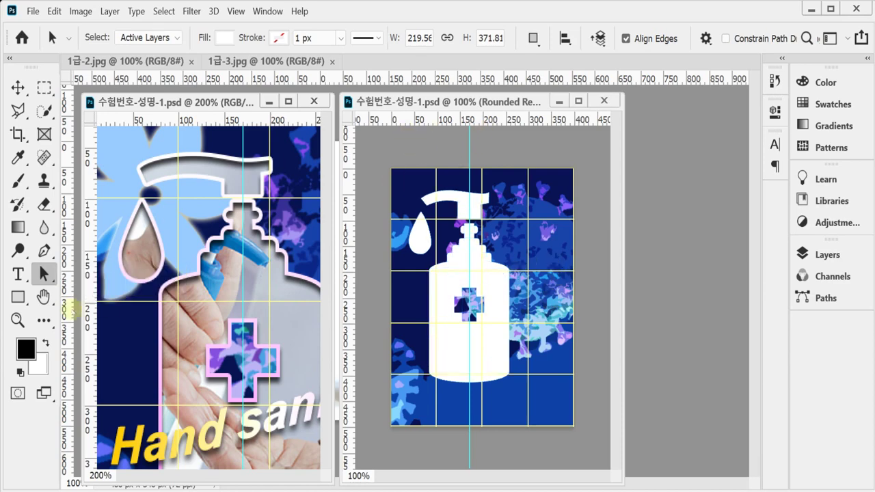
click(533, 38)
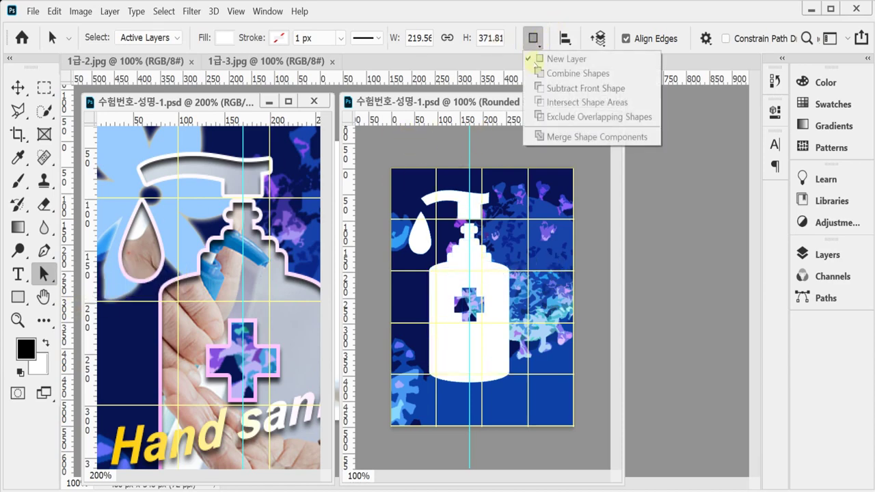
click(467, 207)
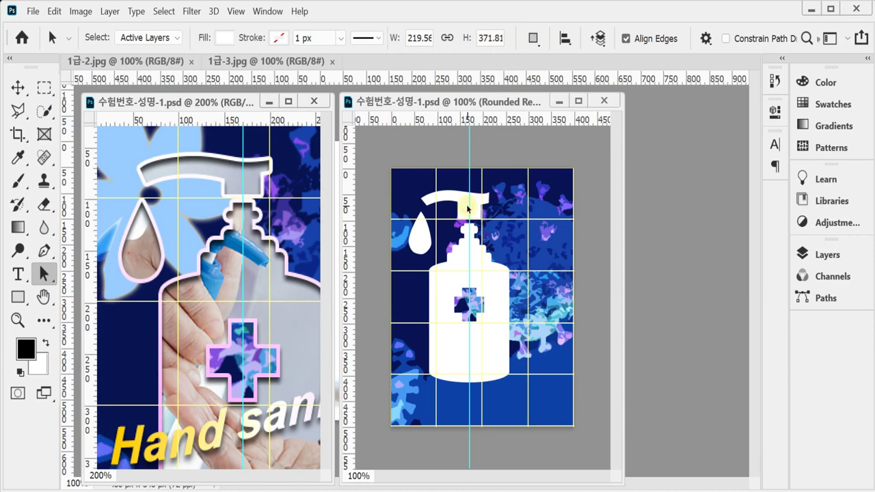
click(533, 38)
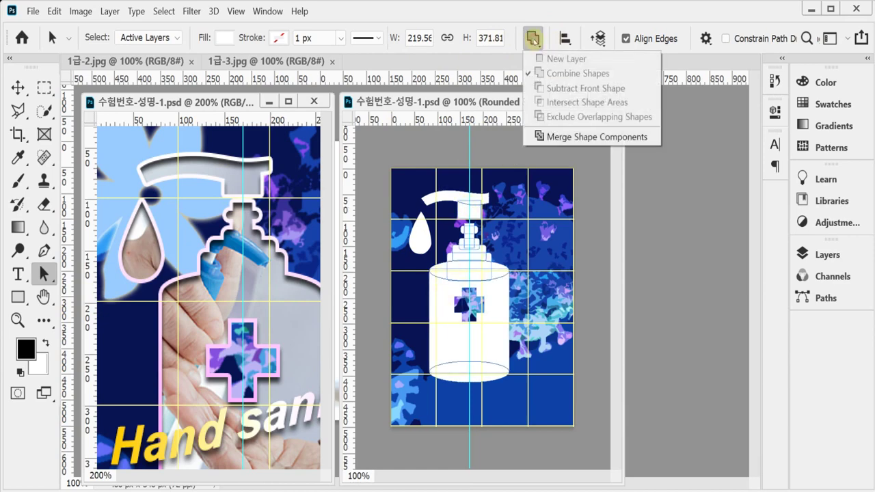
click(561, 137)
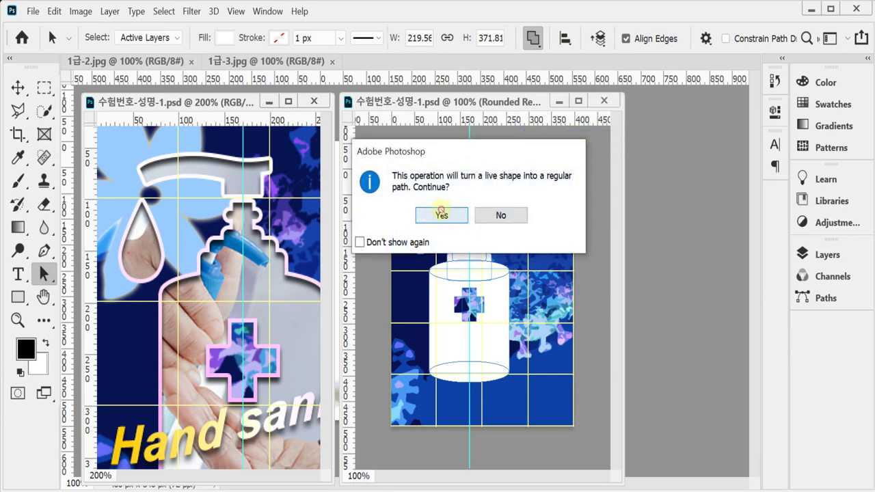
click(447, 214)
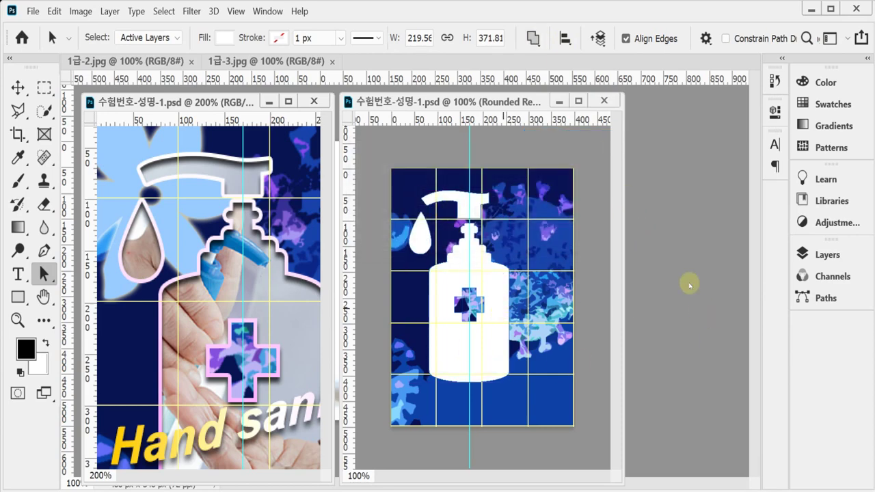
- Save the bottle's shape path as a path named 소독약 용기
click(826, 298)
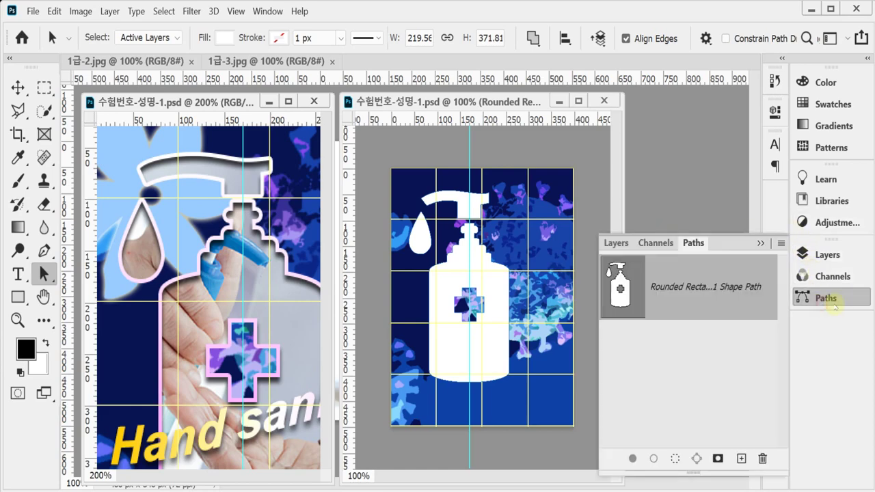
double_click(679, 293)
text(소도)
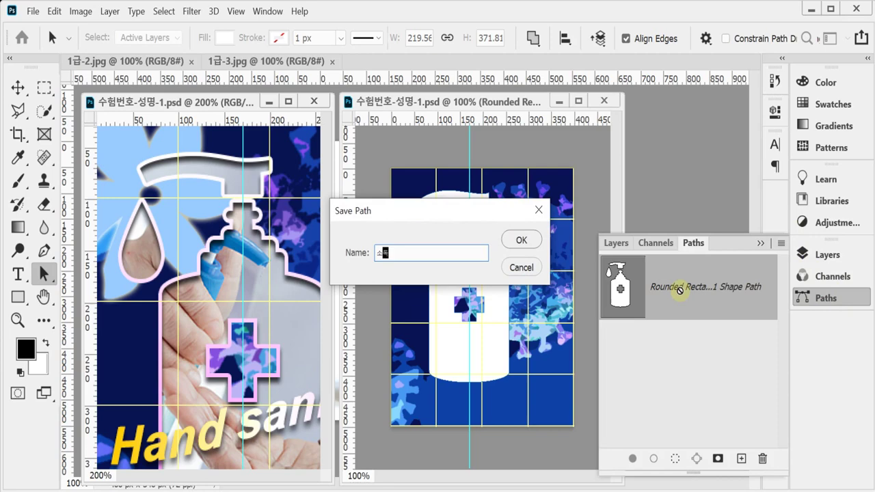
text(ㄱㅏ ㅅㅇㅎㄱ)
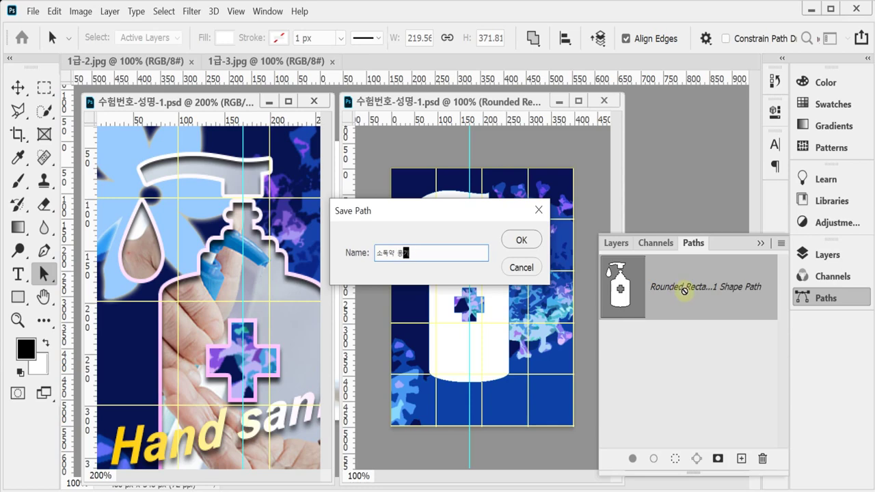
key(Return)
key(Return)
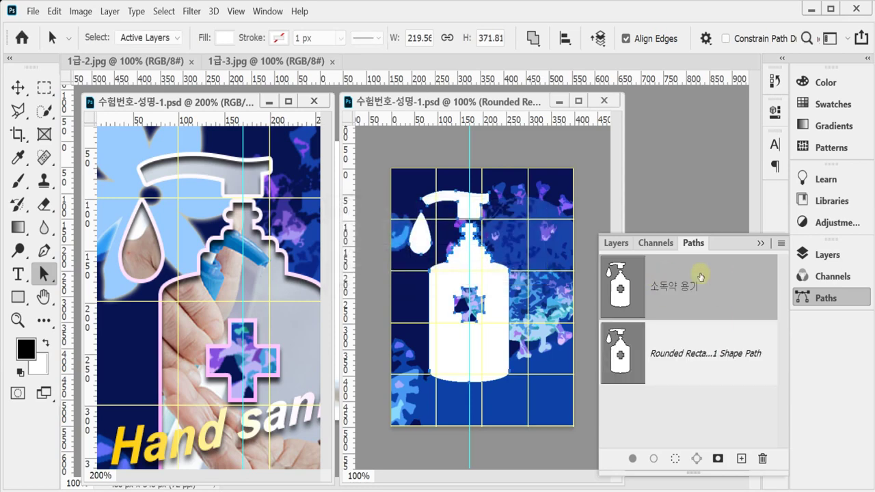
- Rename the Rounded Rectangle 1 layer as path
click(808, 254)
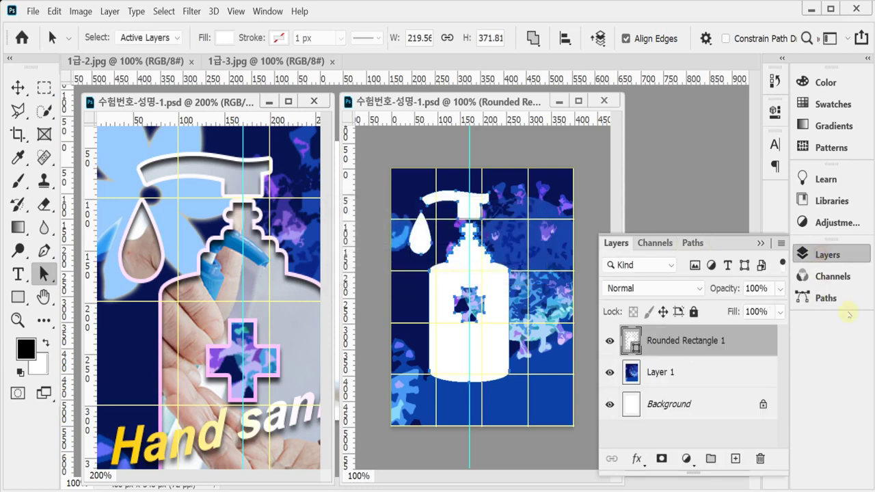
double_click(661, 341)
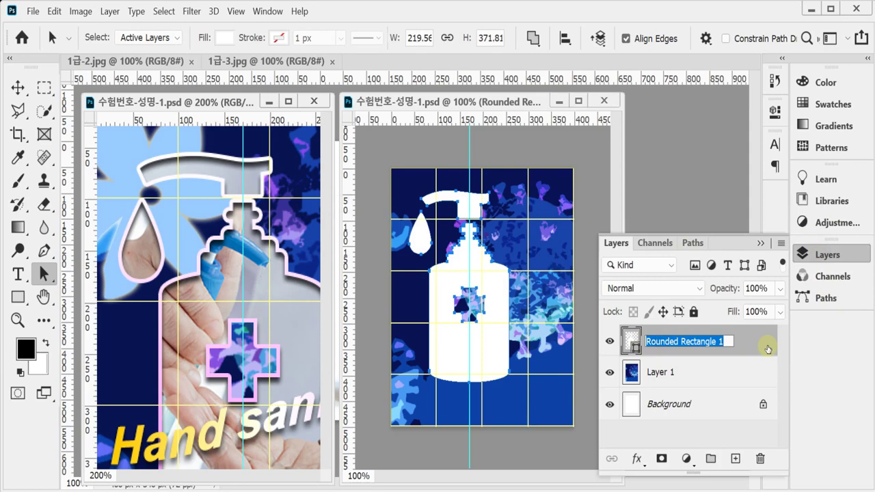
text(ㅋㅁ)
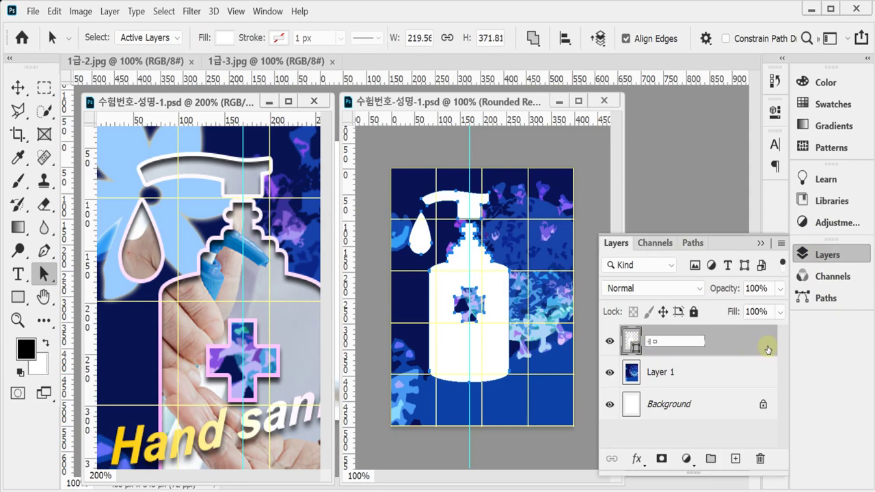
key(BackSpace)
key(BackSpace)
text(path)
key(Return)
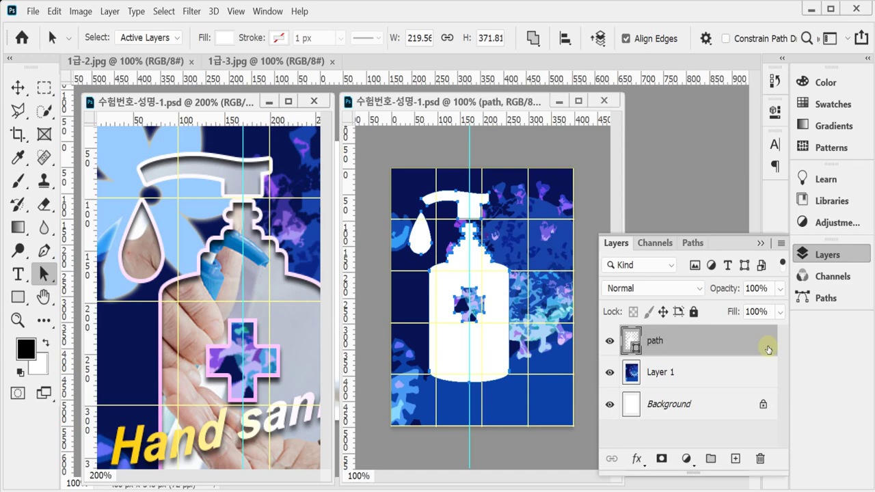
- Rasterize the path layer and check that the saved bottle path is still listed
right_click(646, 344)
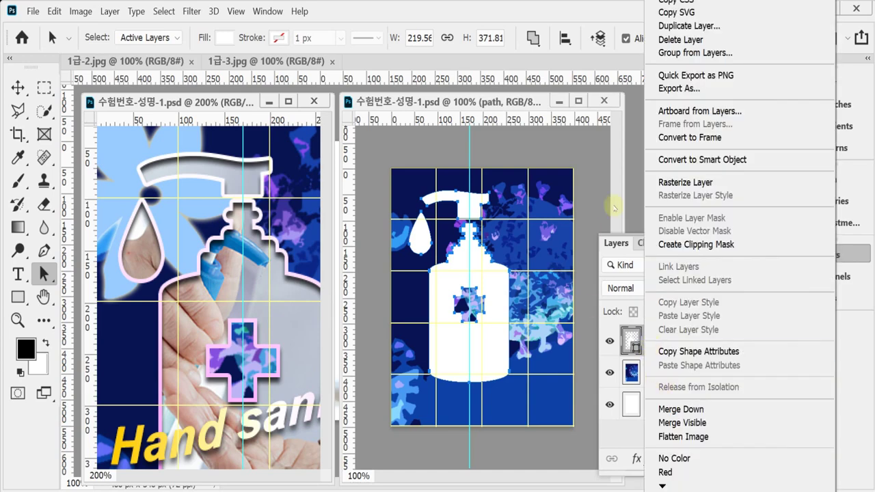
click(684, 183)
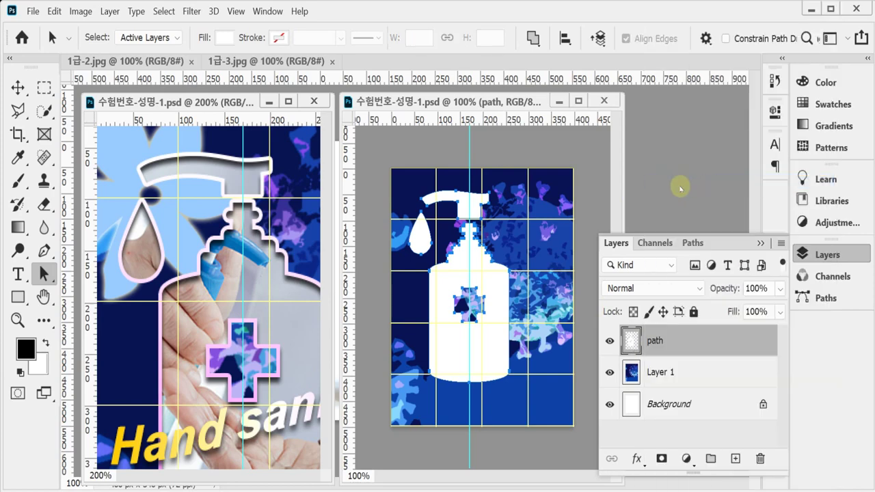
click(824, 298)
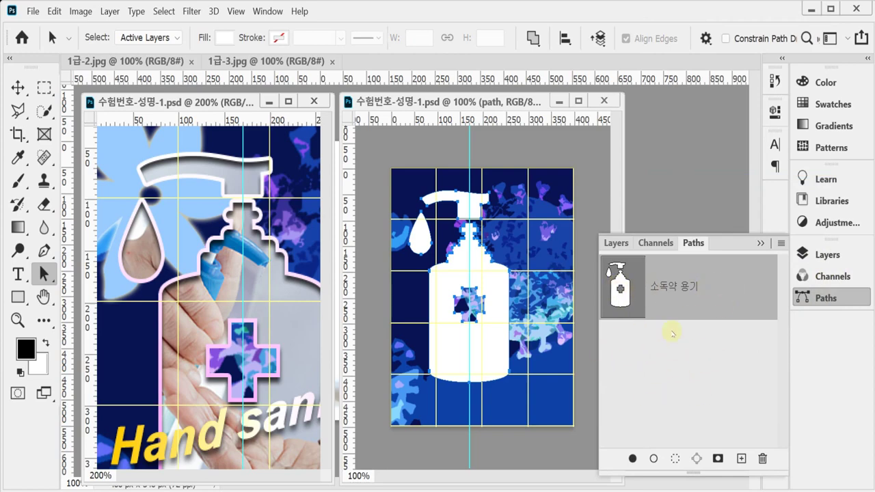
click(825, 254)
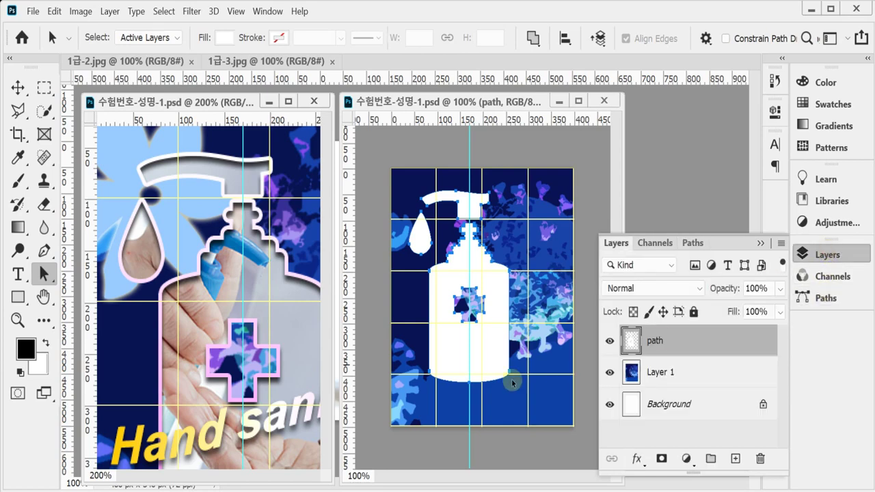
- Add a 4 px outside Stroke layer style to the path layer with its fill type set to Gradient
click(636, 456)
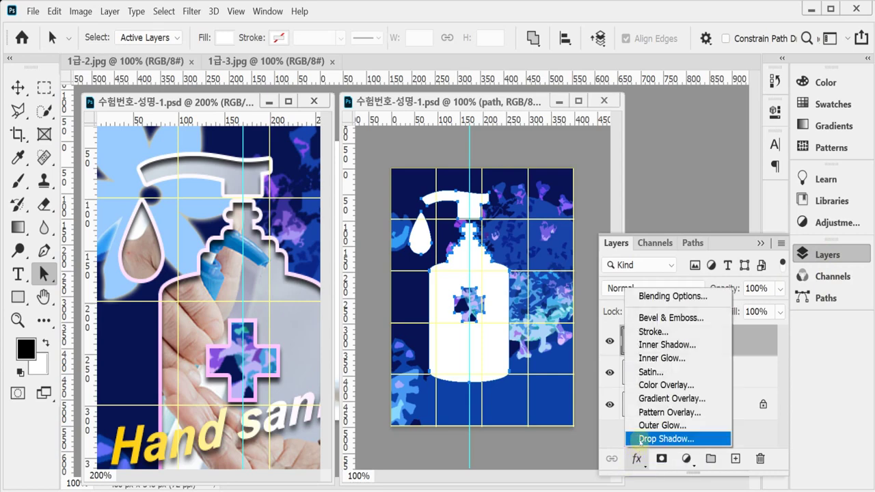
click(515, 346)
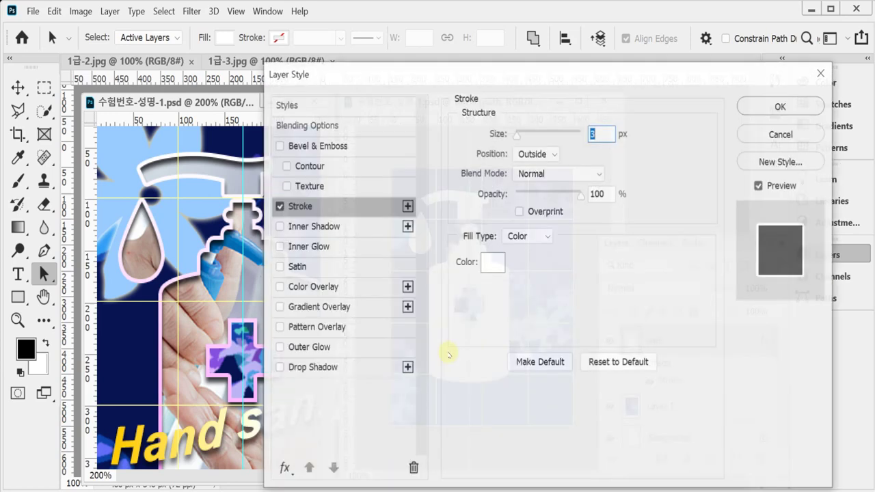
text(4)
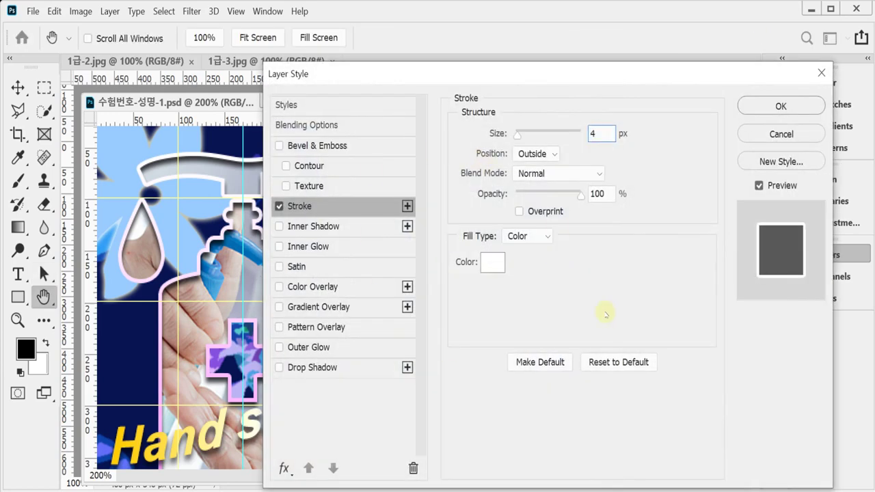
click(492, 263)
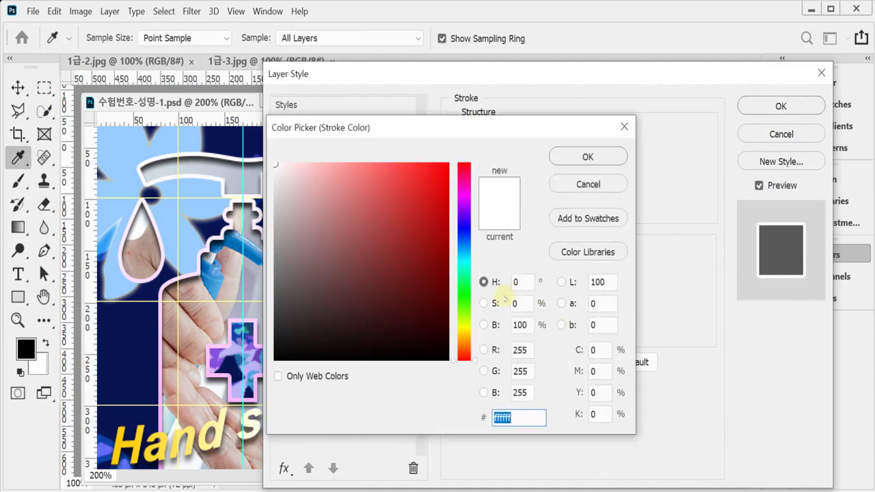
click(557, 159)
click(519, 236)
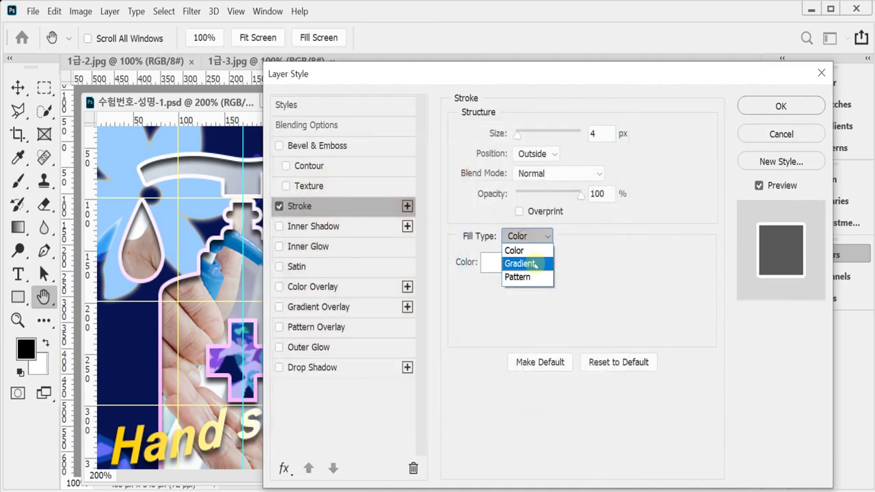
click(524, 261)
- Edit the stroke gradient to run from a white (ffffff) start stop to a pink (f9f) end stop
click(535, 260)
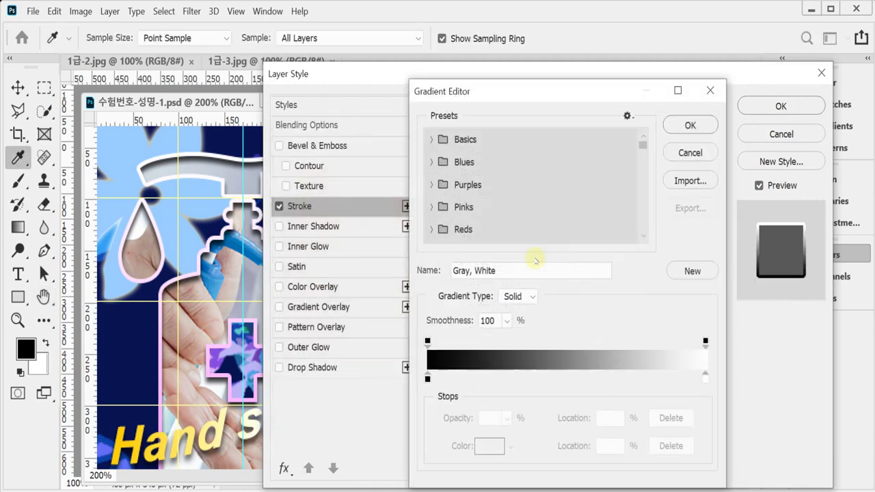
click(426, 382)
double_click(426, 380)
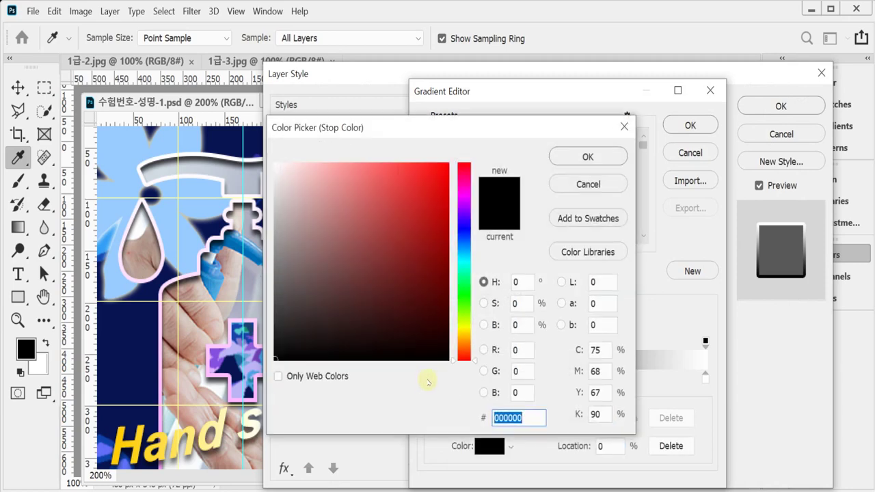
drag(317, 195, 274, 162)
click(587, 157)
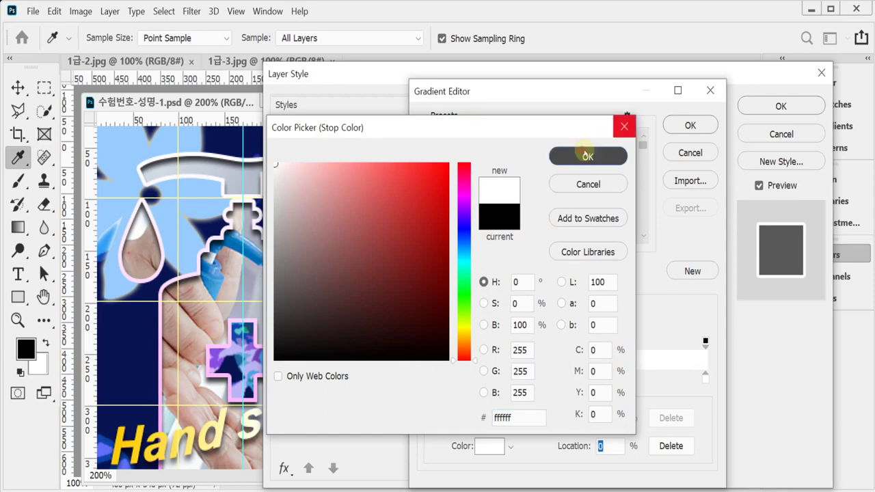
click(706, 376)
double_click(706, 376)
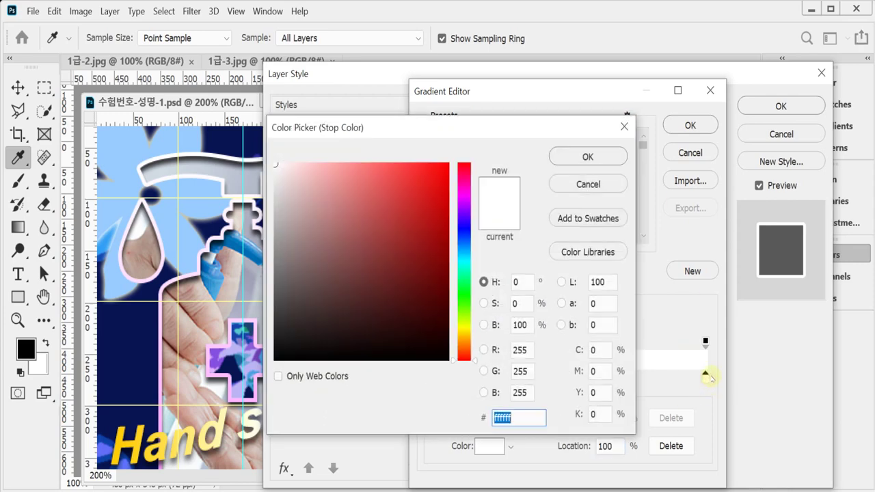
text(f9f)
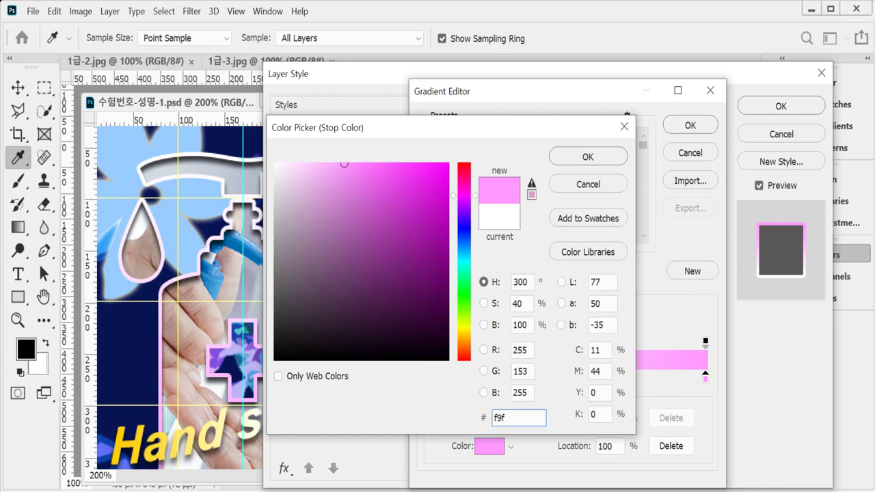
key(Return)
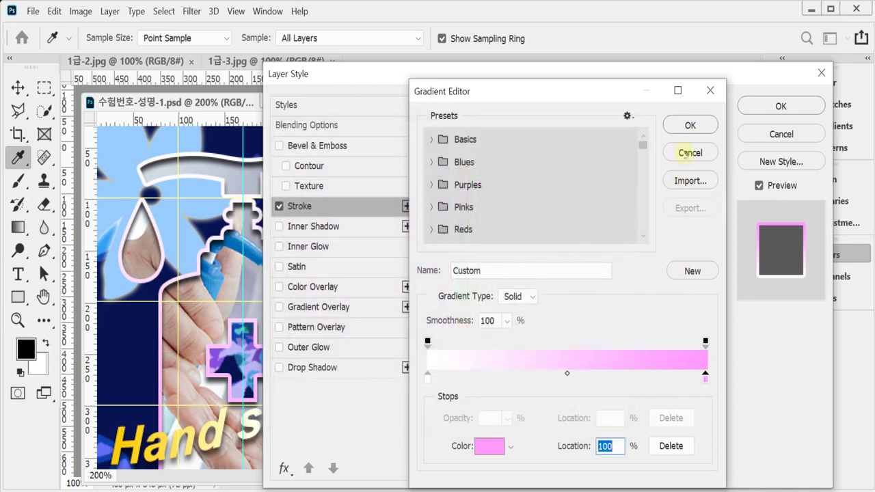
key(Return)
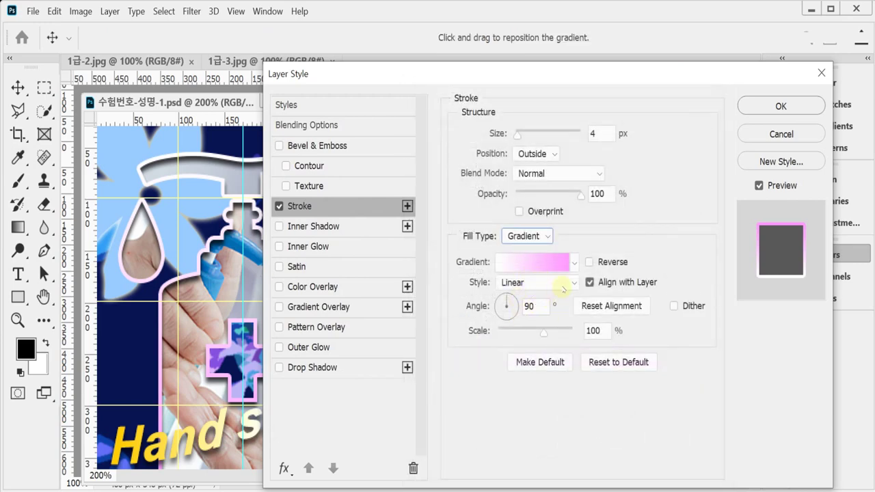
- Set the stroke gradient's angle to -90° and add an Inner Shadow effect to the path layer
click(519, 307)
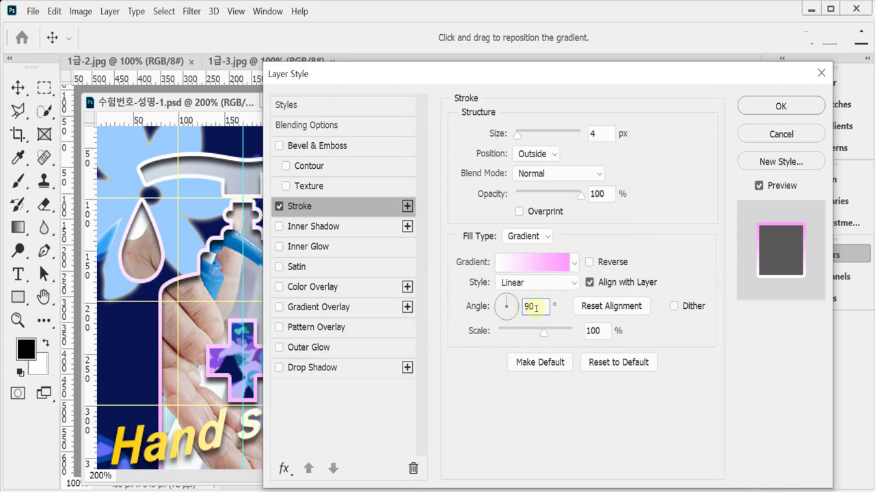
text(-)
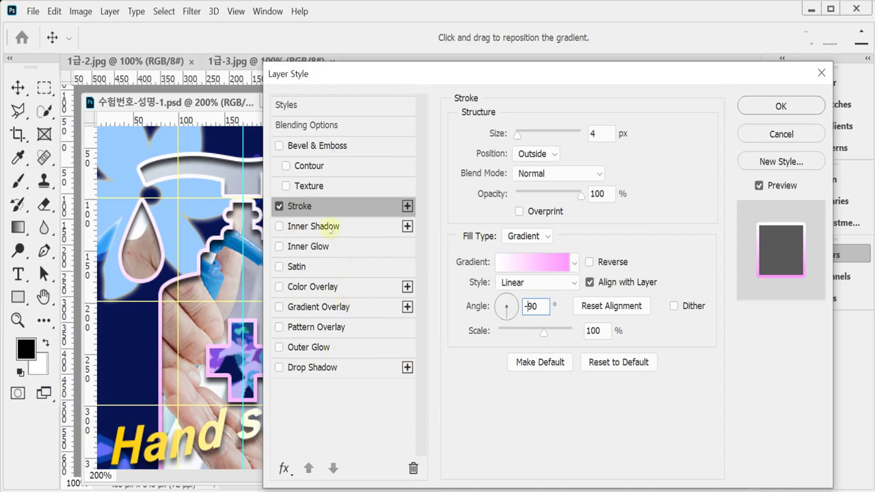
click(328, 226)
drag(469, 82, 507, 81)
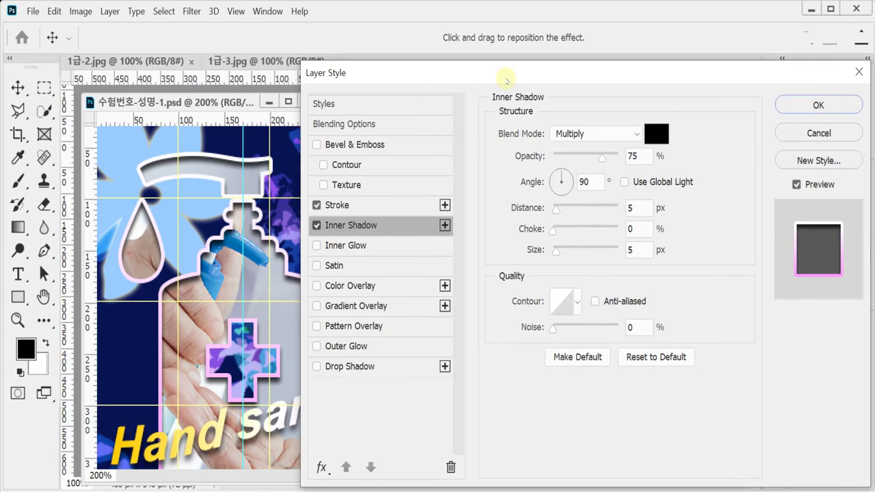
click(827, 105)
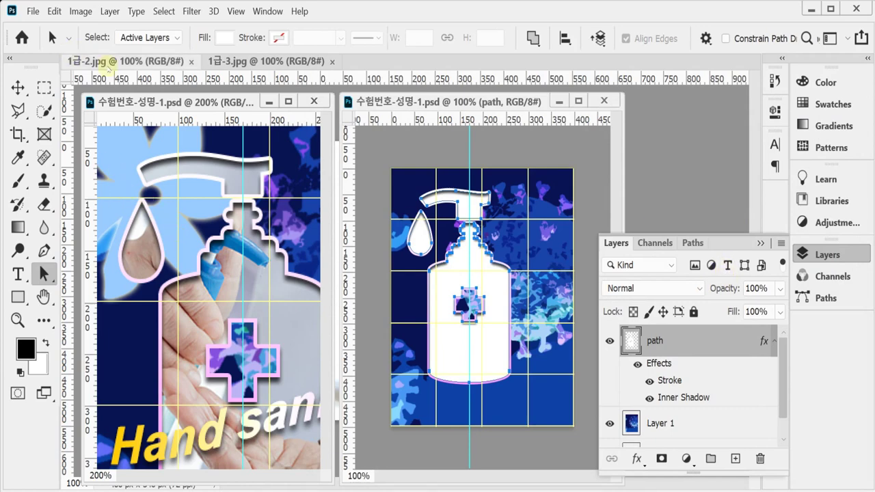
- Copy the whole 1급-2.jpg photo, close that image and paste the photo into the poster above the path layer
drag(124, 121, 128, 122)
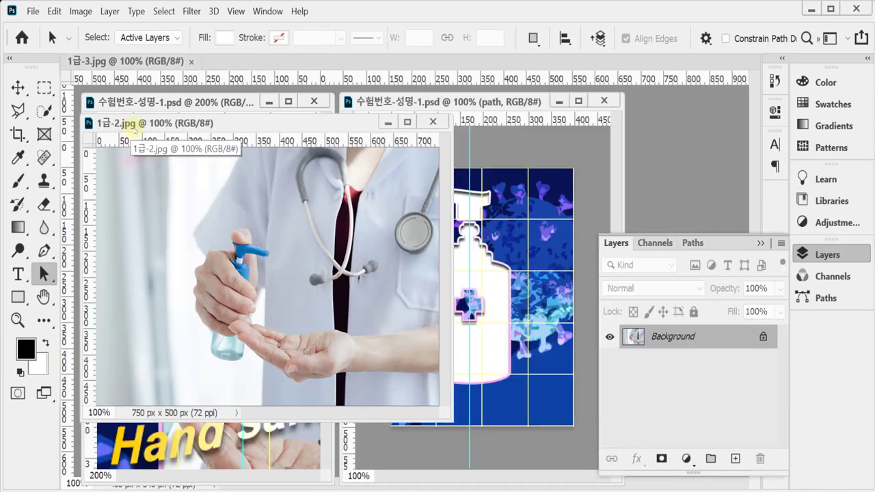
key(ctrl+a)
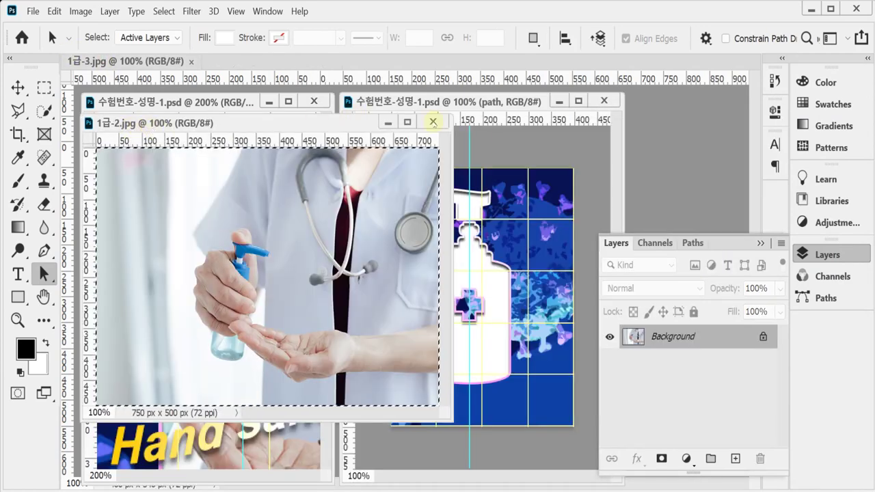
click(434, 121)
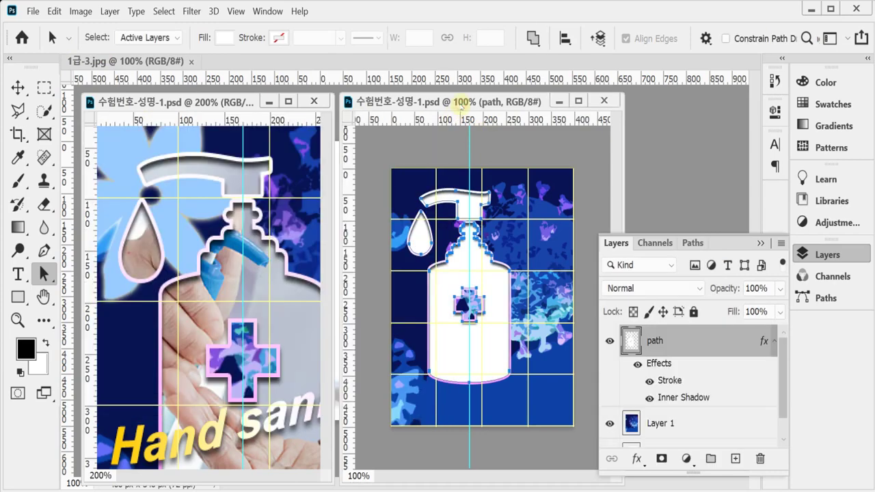
key(ctrl+v)
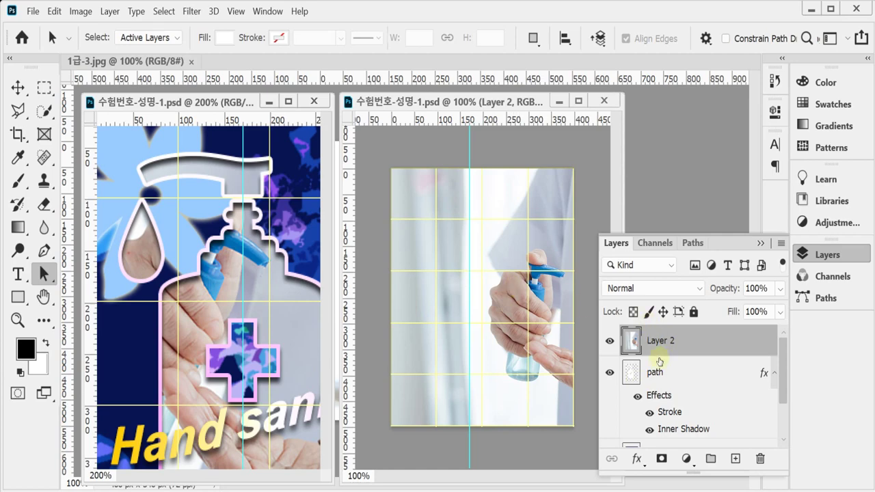
- Clip the pasted photo layer to the path layer and shift the photo left so the pumping hands sit inside the bottle
drag(660, 359, 710, 350)
alt+click(711, 350)
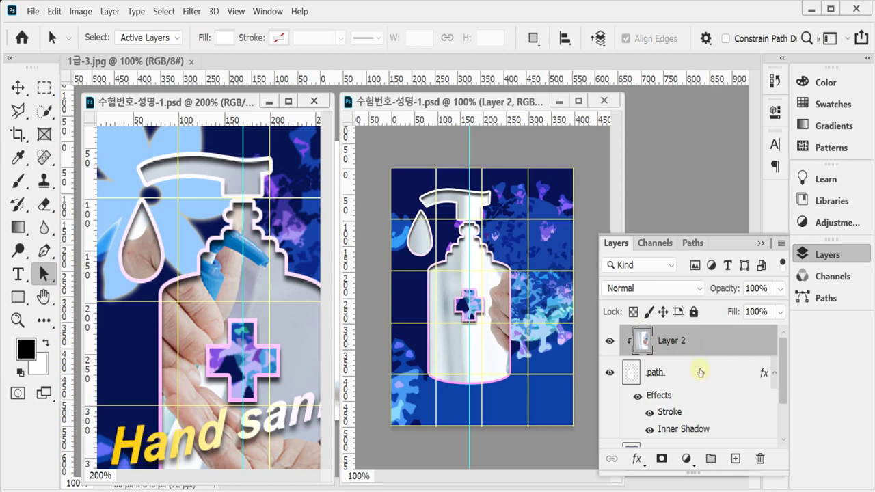
click(18, 87)
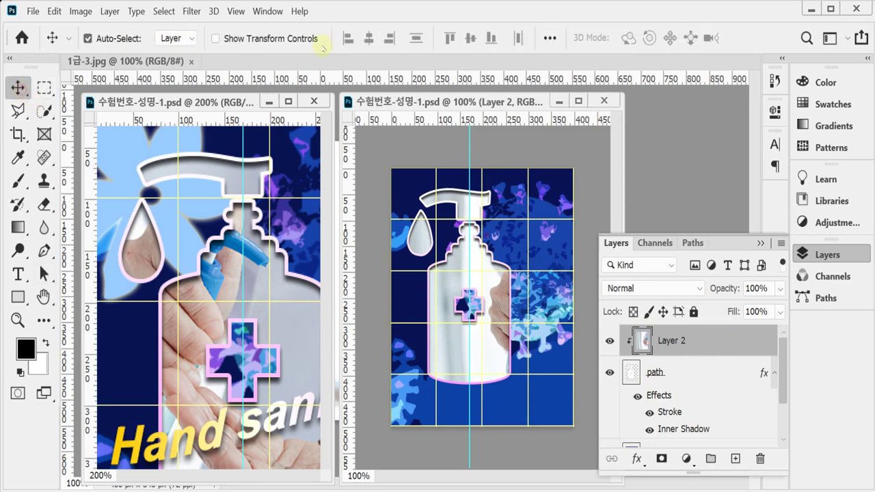
drag(506, 350, 468, 362)
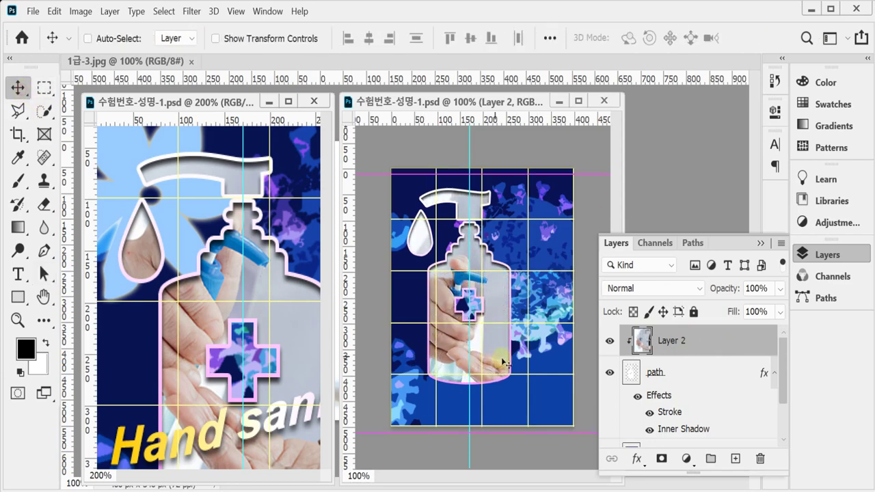
- Rotate the clipped hand photo about 17° clockwise and reposition it so the hands fill the bottle as in the reference poster
key(ctrl+t)
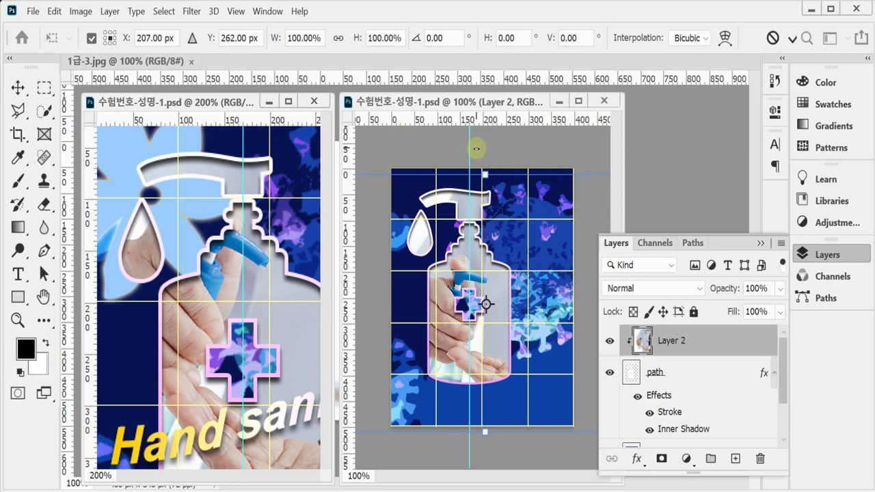
drag(476, 149, 513, 174)
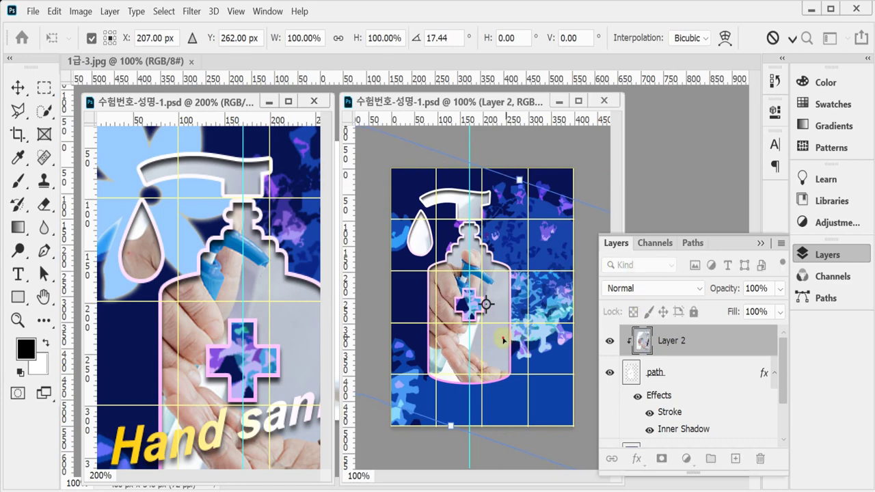
mouse_move(503, 339)
mouse_down()
mouse_move(487, 336)
mouse_move(485, 313)
mouse_move(500, 321)
mouse_move(501, 313)
mouse_move(492, 355)
mouse_move(509, 315)
mouse_move(505, 324)
mouse_up()
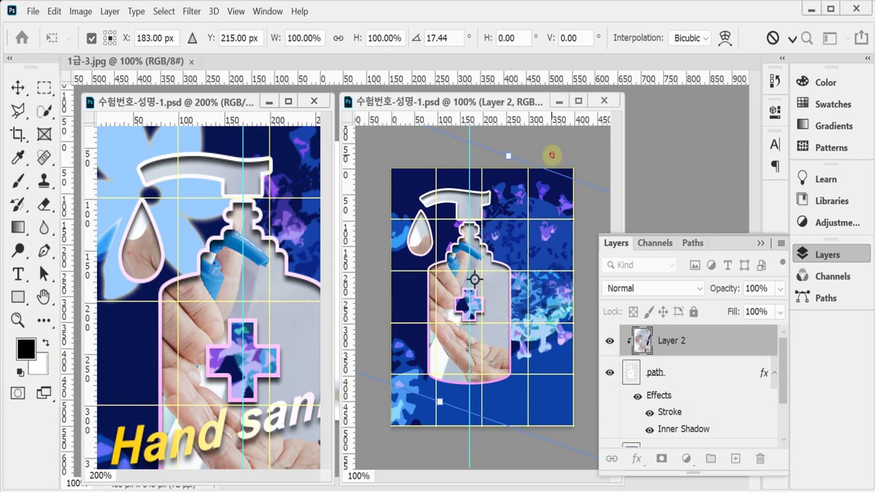
drag(553, 153, 555, 151)
key(Return)
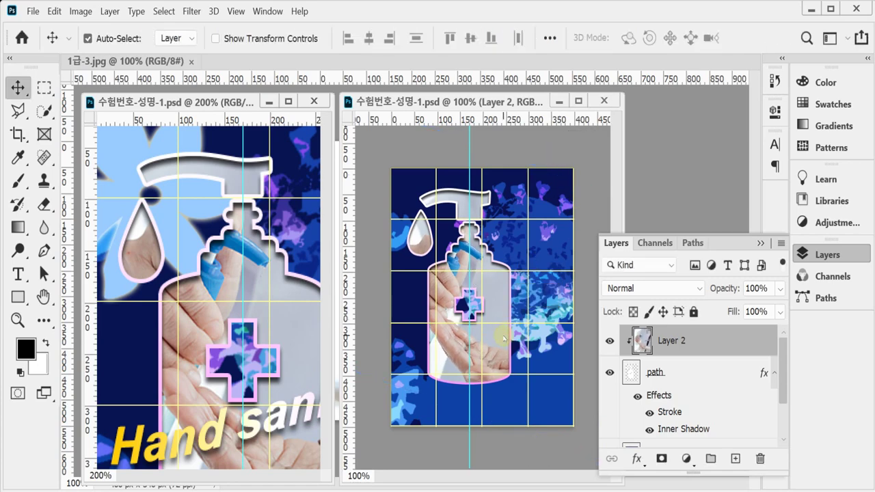
drag(503, 336, 502, 347)
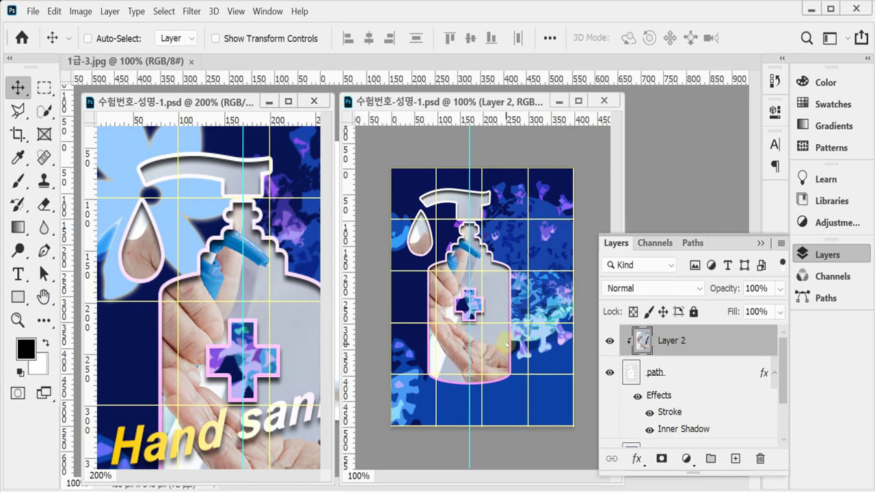
key(ctrl)
- Float 1급-3.jpg in an enlarged window and select the white background around the hourglass with the Magic Wand, raising the tolerance to 35
drag(145, 65, 274, 86)
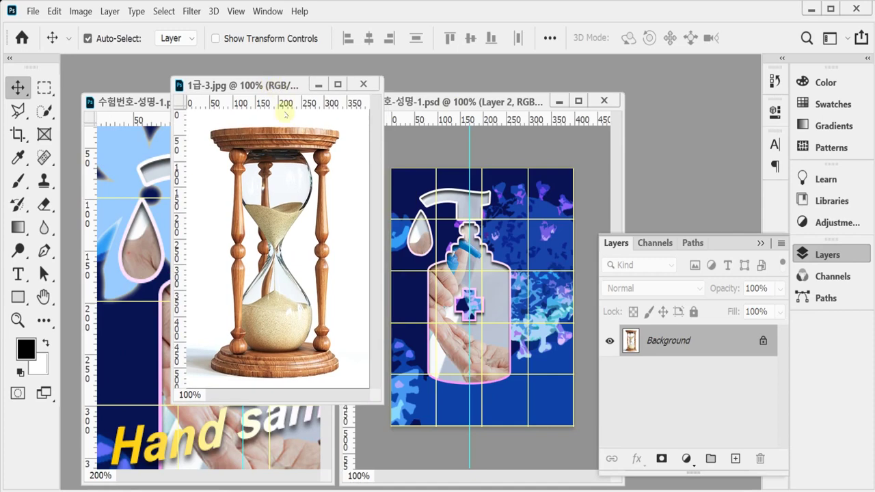
drag(382, 409, 455, 438)
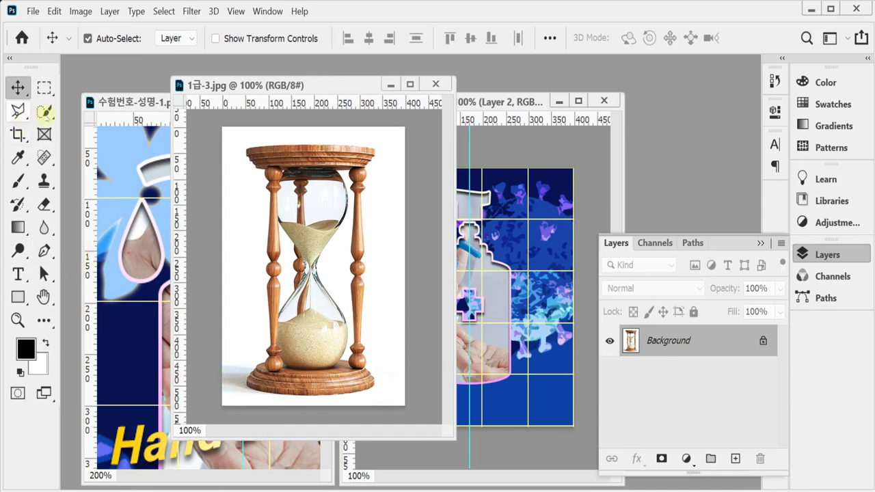
mouse_move(44, 110)
mouse_down()
mouse_move(103, 131)
mouse_move(104, 147)
mouse_up()
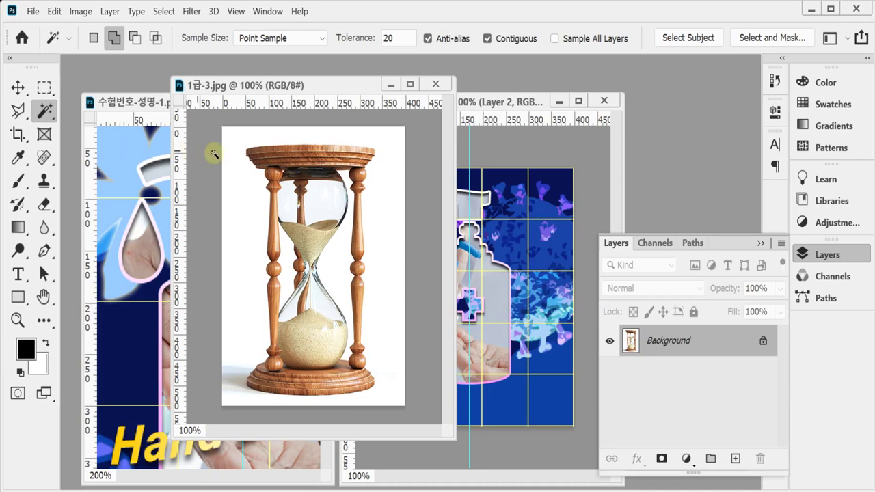
click(388, 220)
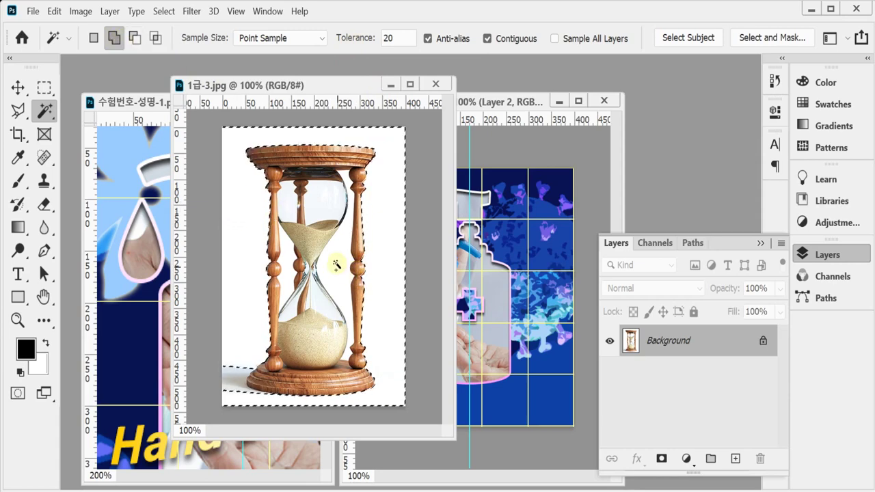
click(341, 41)
text(35)
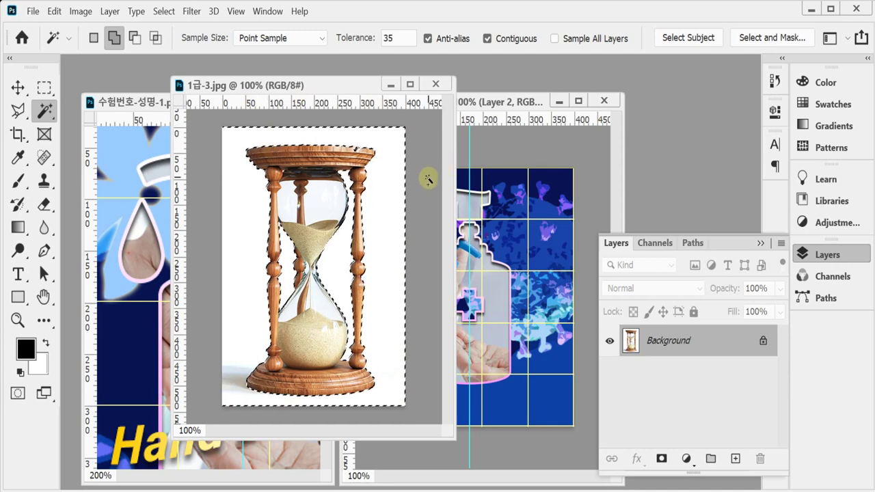
- Subtract the stray notch in the hourglass's wooden top from the background selection with the Quick Selection tool
scroll(411, 191, up, 2)
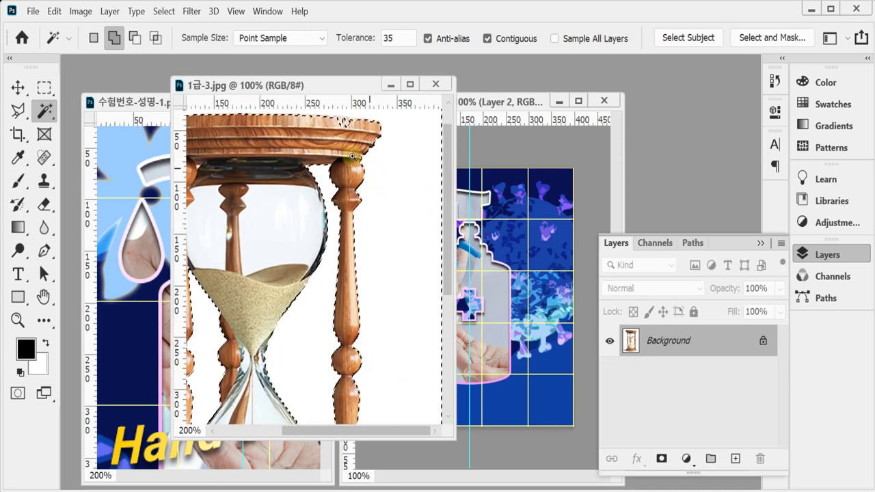
drag(347, 220, 350, 269)
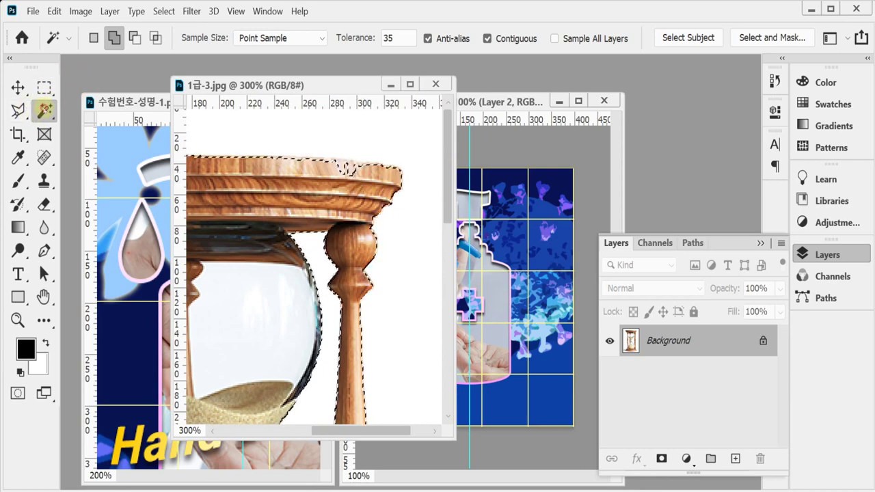
right_click(44, 110)
click(123, 127)
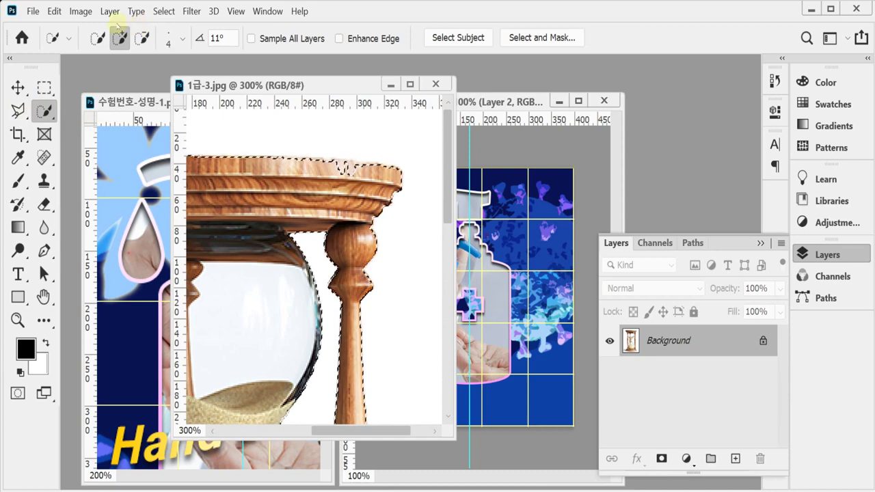
click(140, 37)
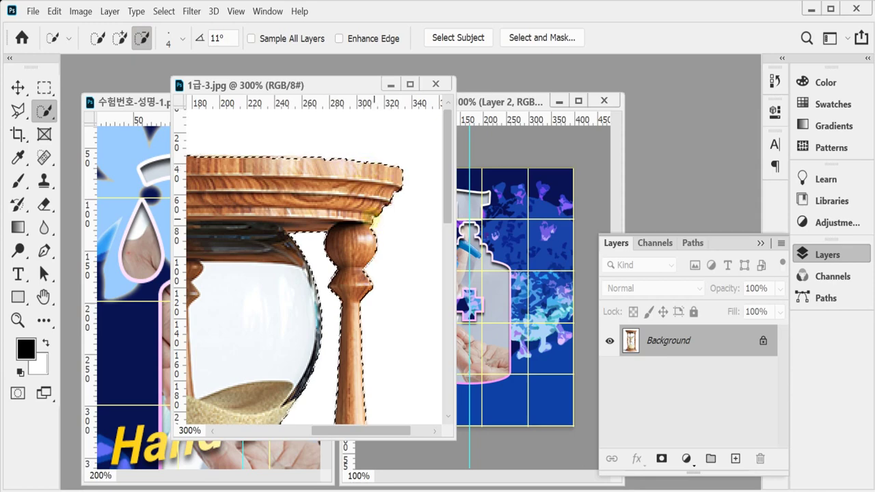
key(ctrl+minus)
key(ctrl+minus)
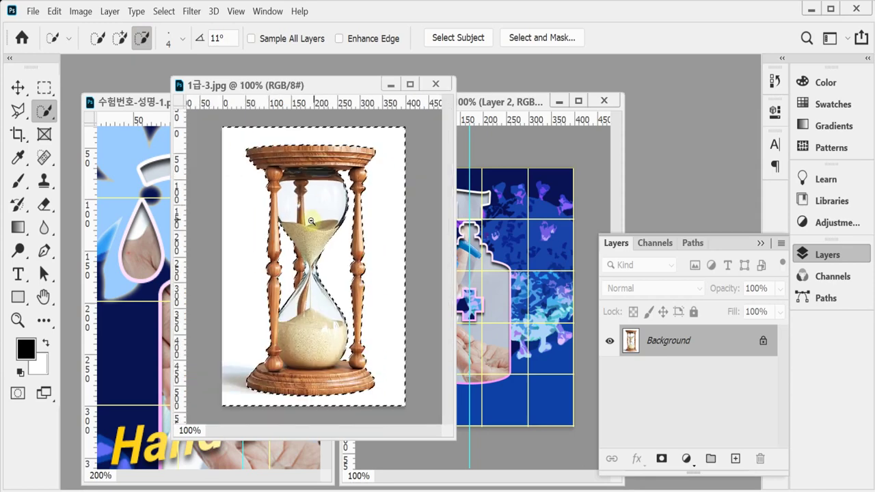
- Invert the selection to copy only the hourglass, close 1급-3.jpg and paste the hourglass into the poster above the photo layer
key(ctrl+shift+i)
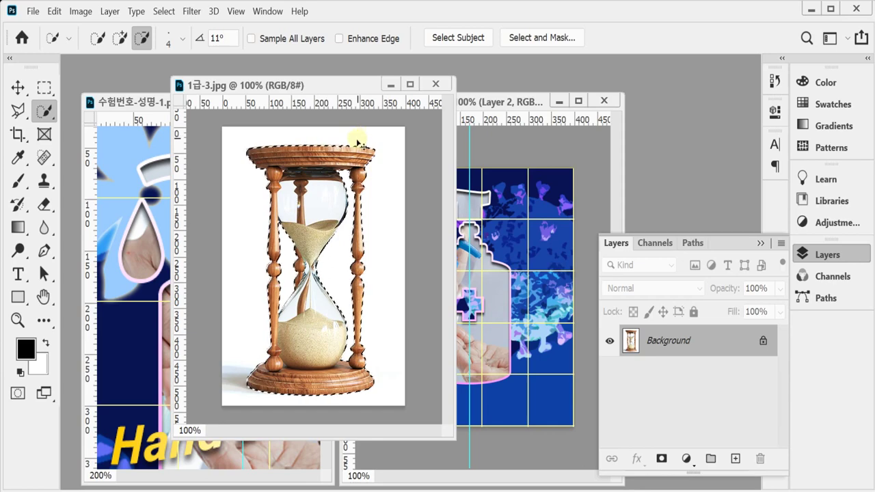
click(435, 84)
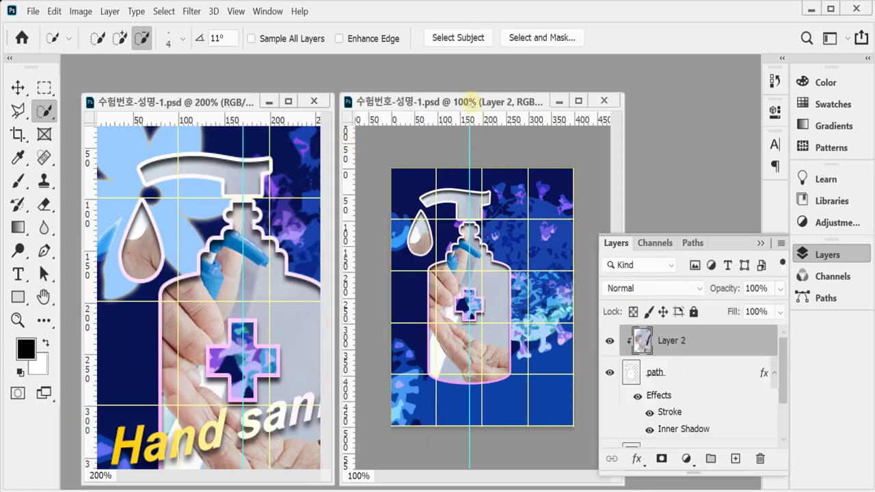
key(ctrl+v)
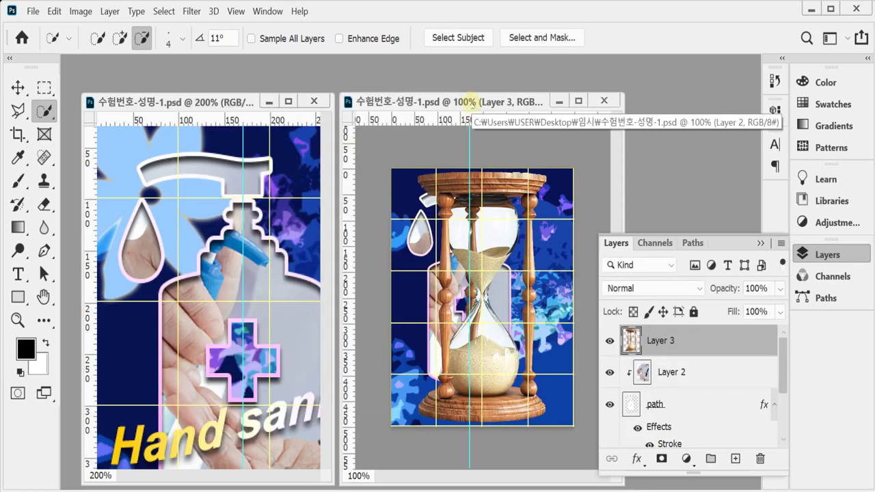
- Scale the hourglass to about 34.5%, rotate it about -20° and place it at the poster's lower right, overlapping the bottle's edge
key(ctrl+t)
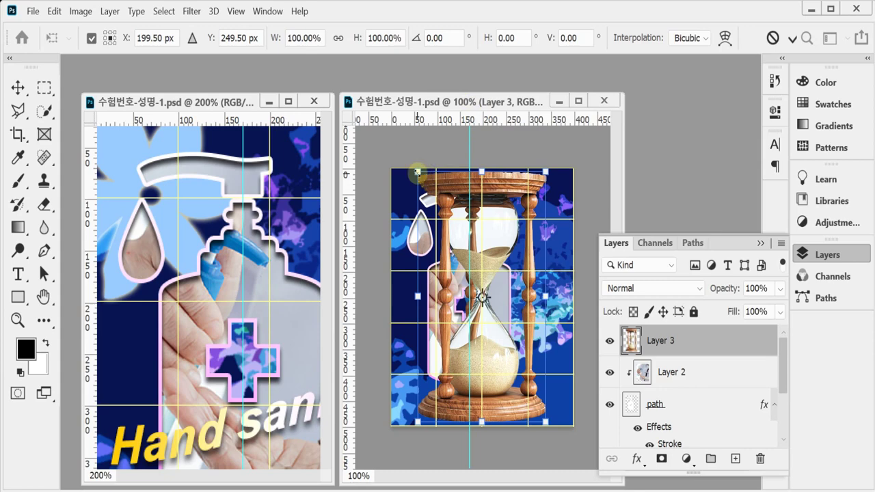
drag(417, 171, 542, 345)
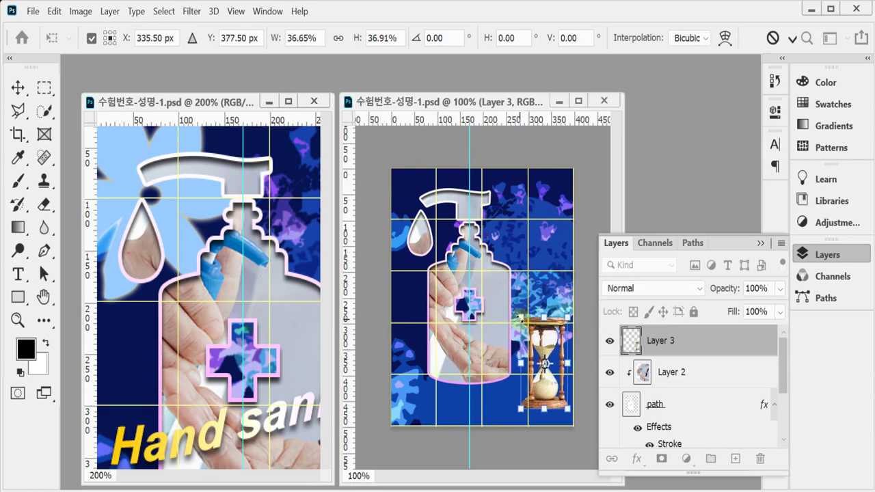
drag(520, 317, 503, 321)
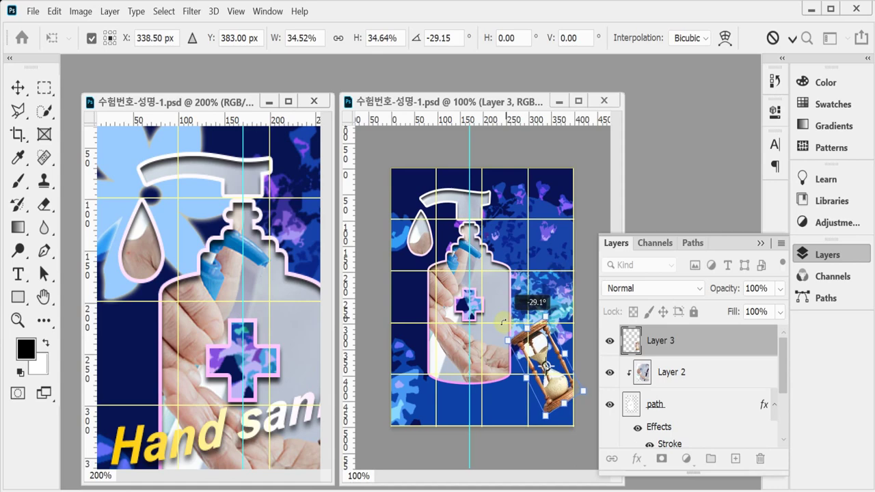
drag(503, 321, 511, 317)
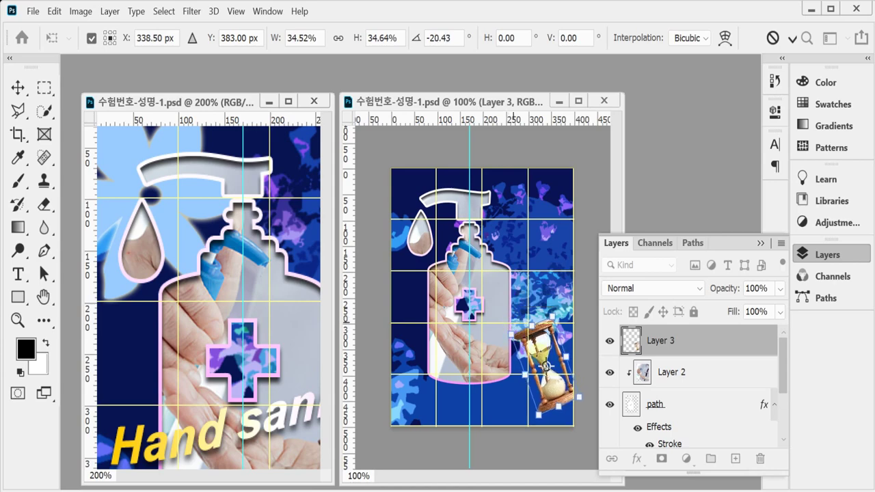
drag(548, 348, 534, 355)
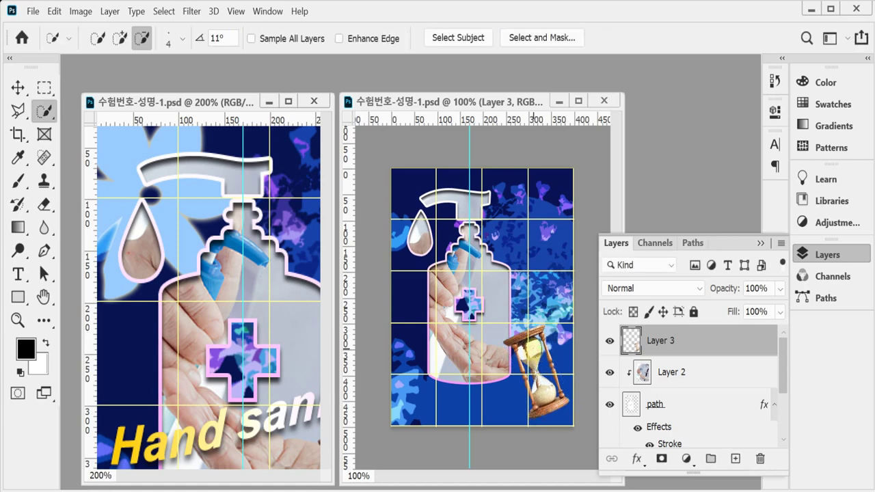
- Compare the poster with the whole reference at 100% and nudge the hourglass to match its position there
click(249, 314)
key(ctrl+minus)
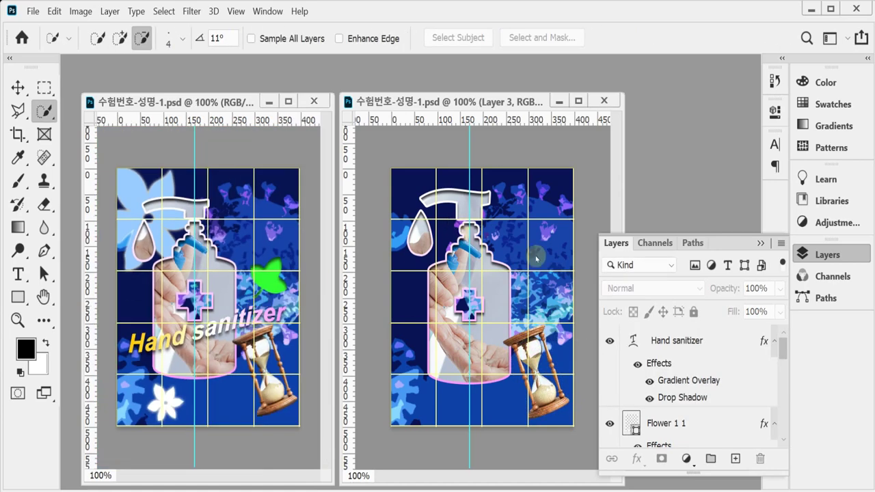
click(569, 385)
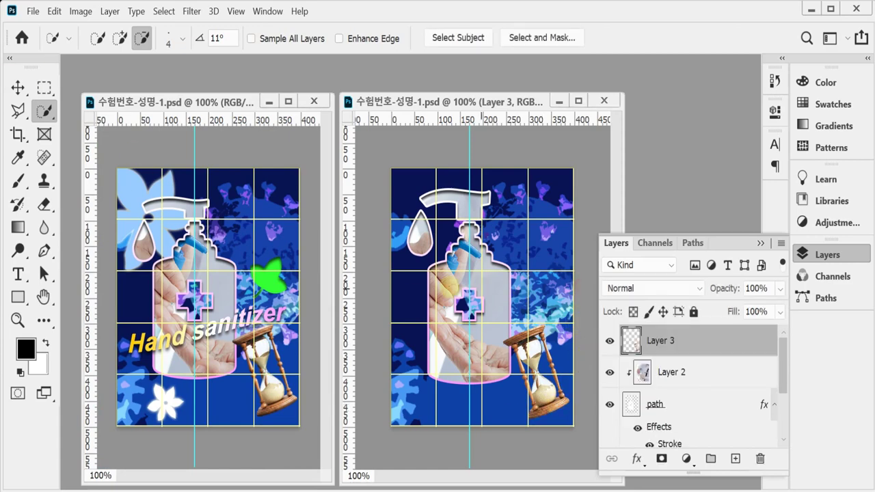
click(17, 88)
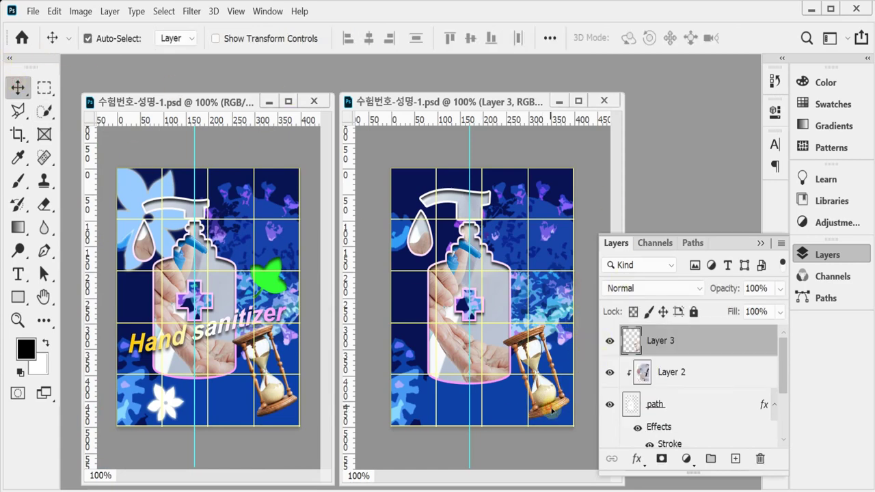
drag(547, 413, 549, 408)
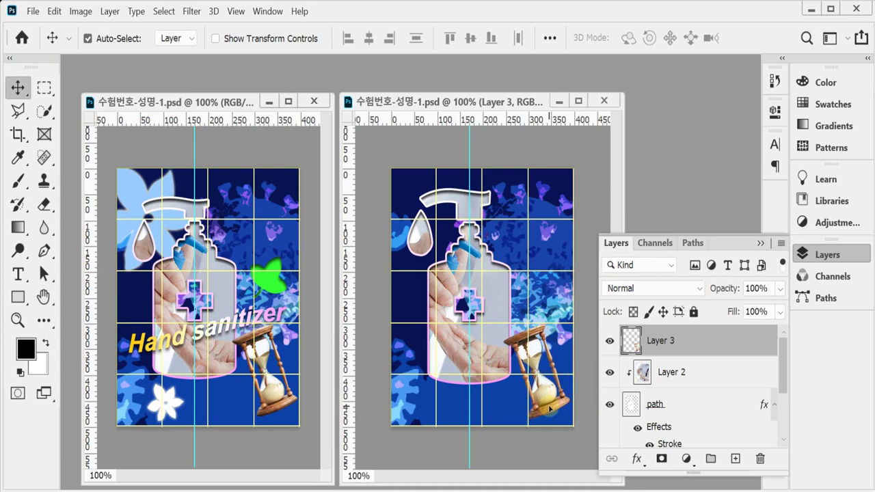
- Add a Bevel & Emboss effect with a size of 7 px to the hourglass layer
click(635, 460)
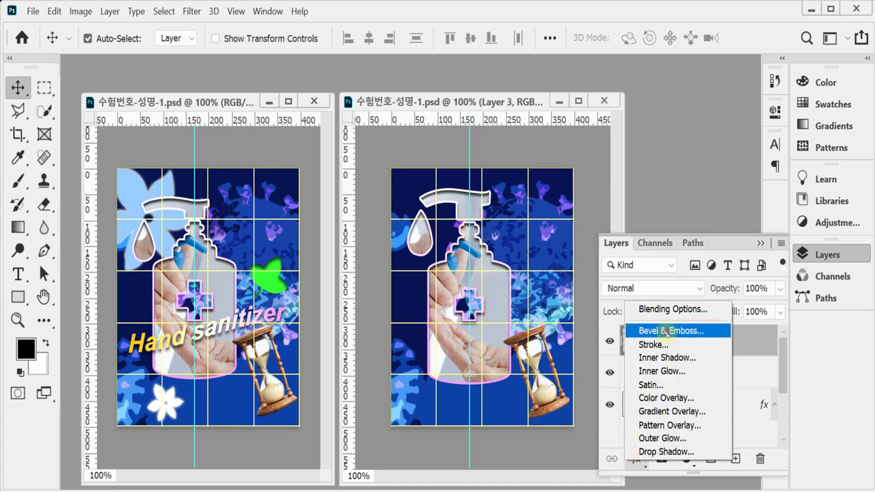
click(566, 342)
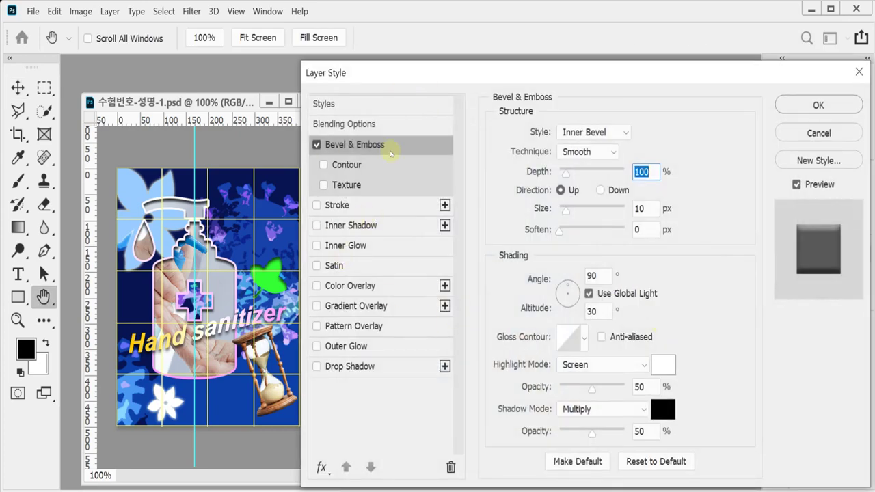
click(649, 209)
text(7)
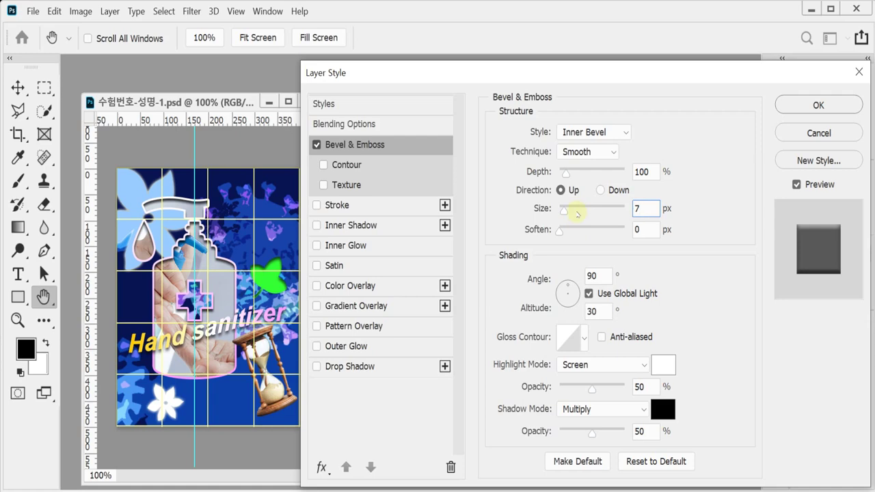
key(Return)
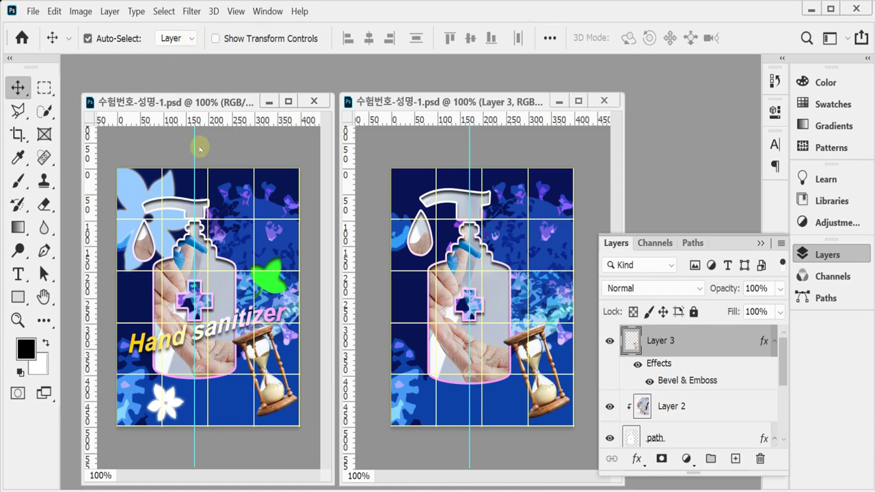
- Draw a white five-petal flower custom shape from the legacy Nature set, about 86 × 78 px, at the poster's lower left below the bottle
click(18, 297)
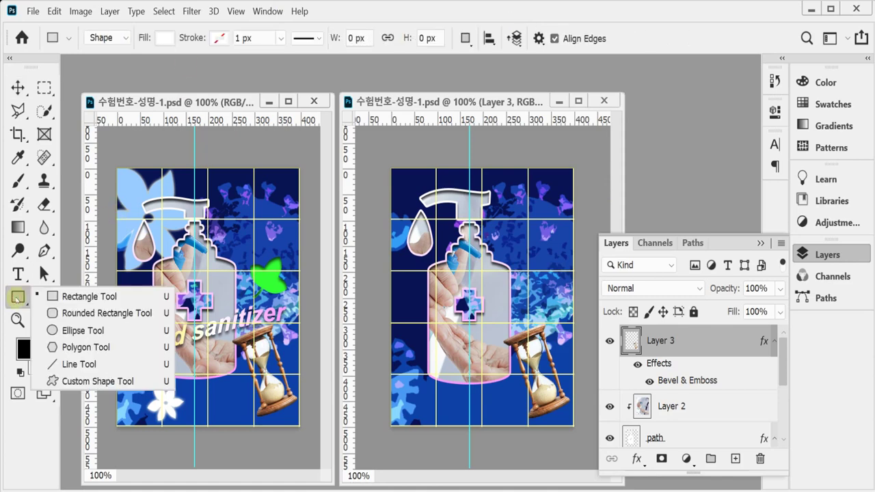
key(Escape)
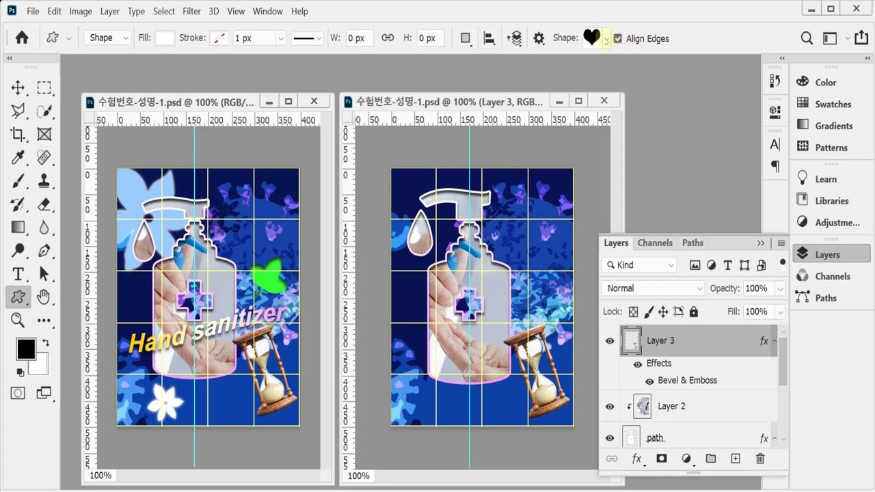
click(605, 39)
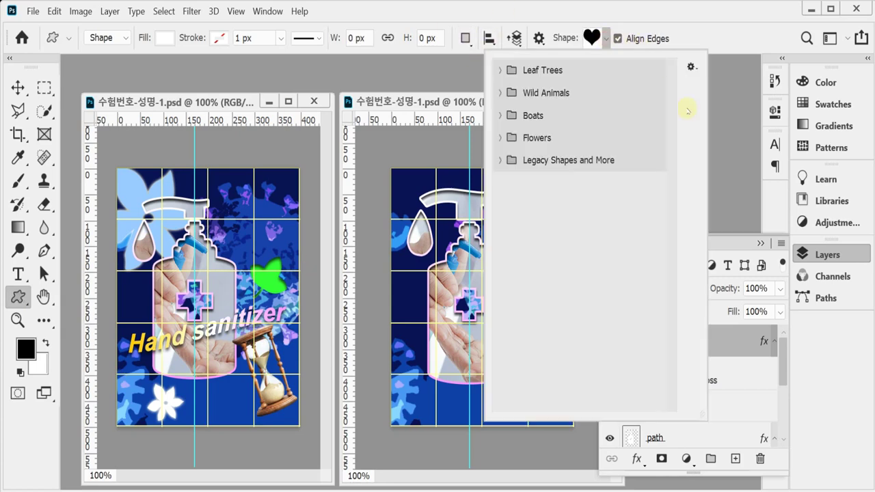
click(500, 163)
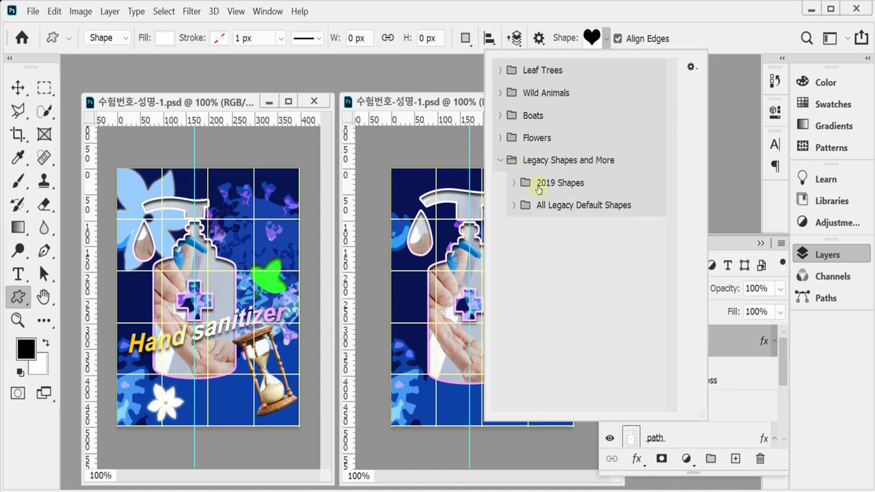
click(513, 207)
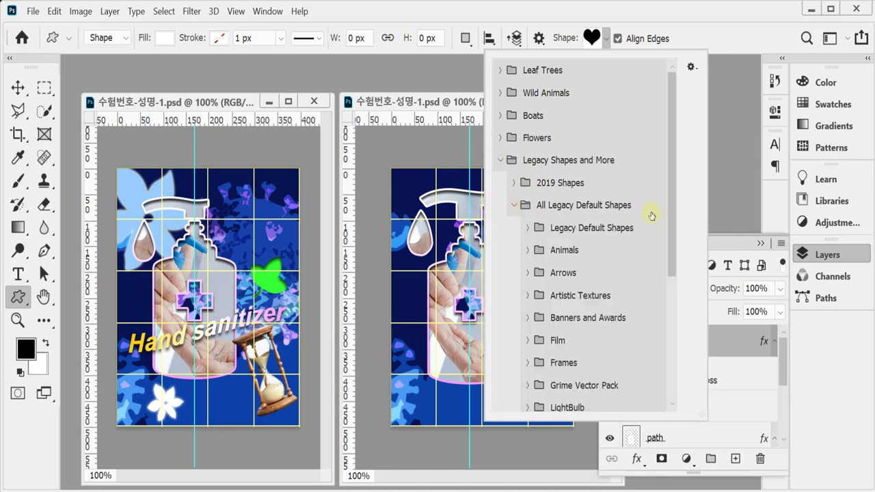
drag(673, 218, 678, 315)
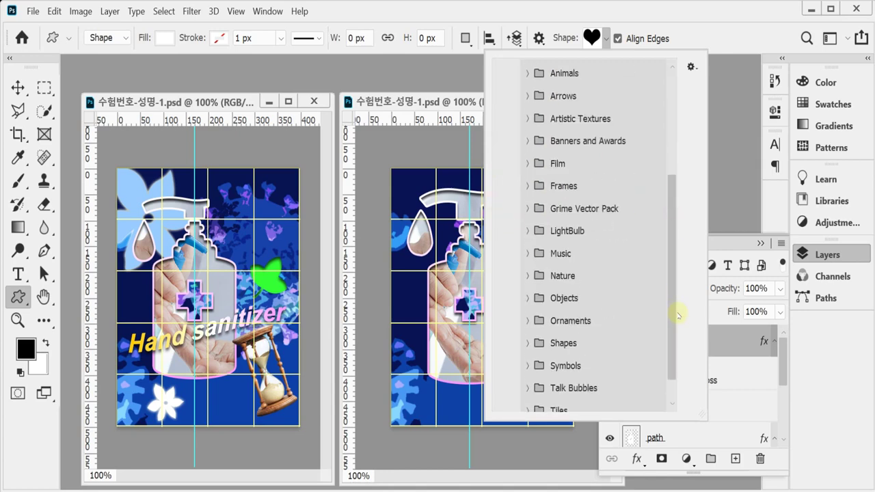
click(527, 277)
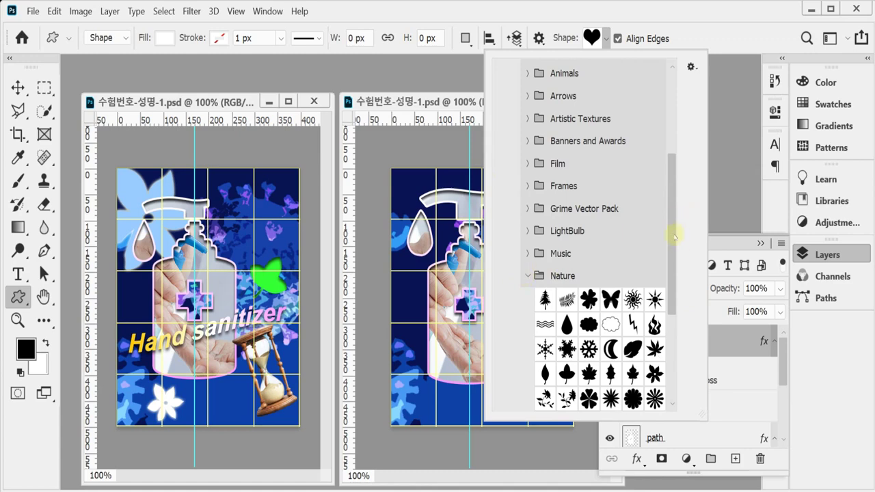
drag(670, 217, 673, 249)
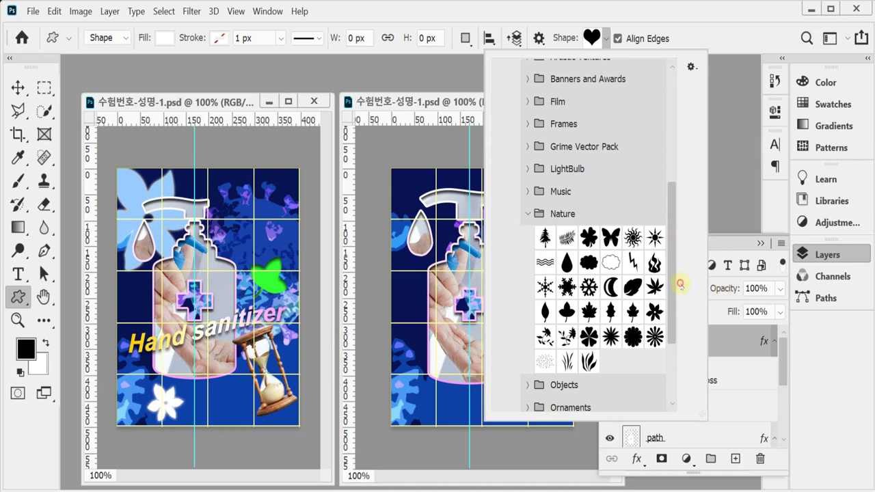
click(654, 312)
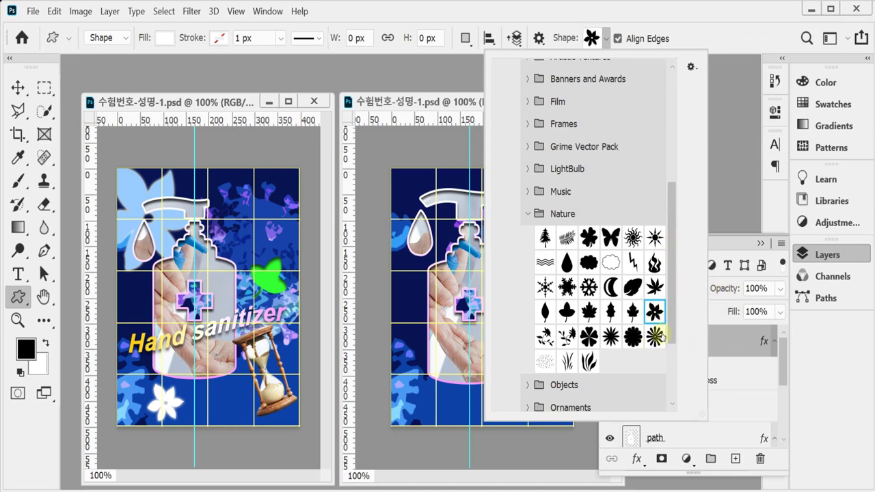
click(550, 15)
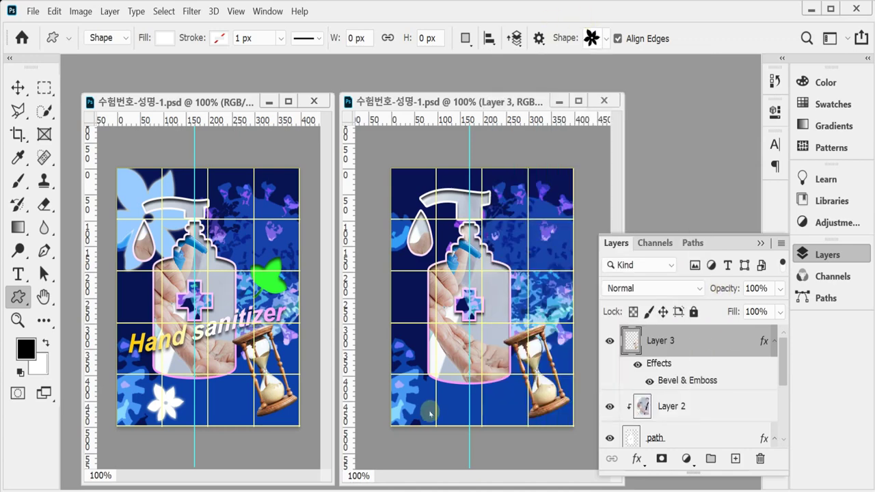
drag(422, 391, 447, 404)
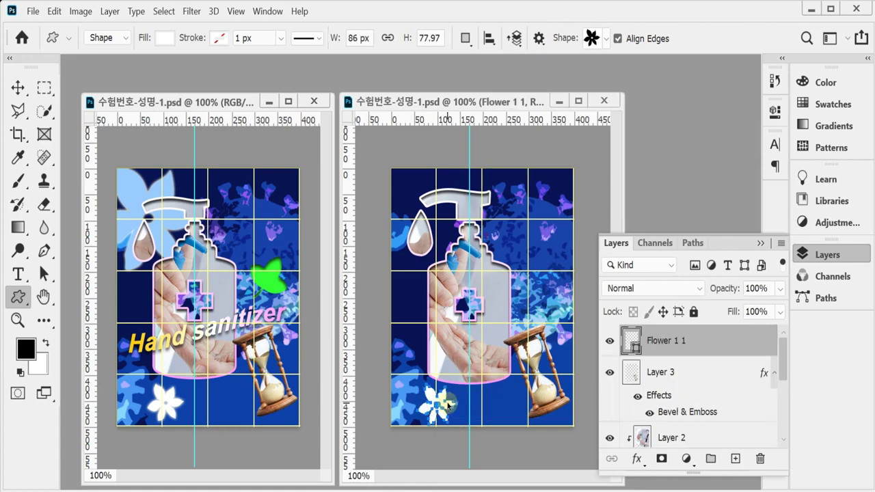
drag(447, 403, 449, 404)
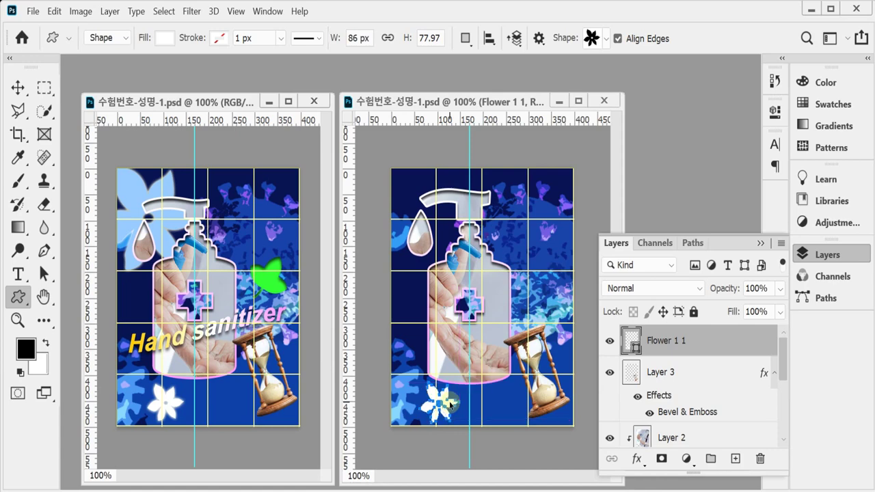
- Scale the small flower to about 93% × 92% and position it at X 106 px, Y 454 px to match the reference
key(ctrl+t)
drag(420, 379, 440, 405)
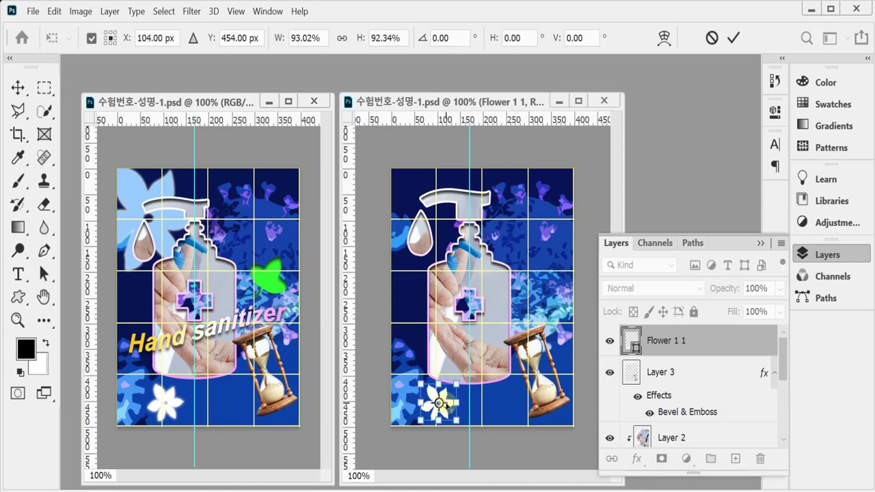
key(Right)
key(Right)
key(Return)
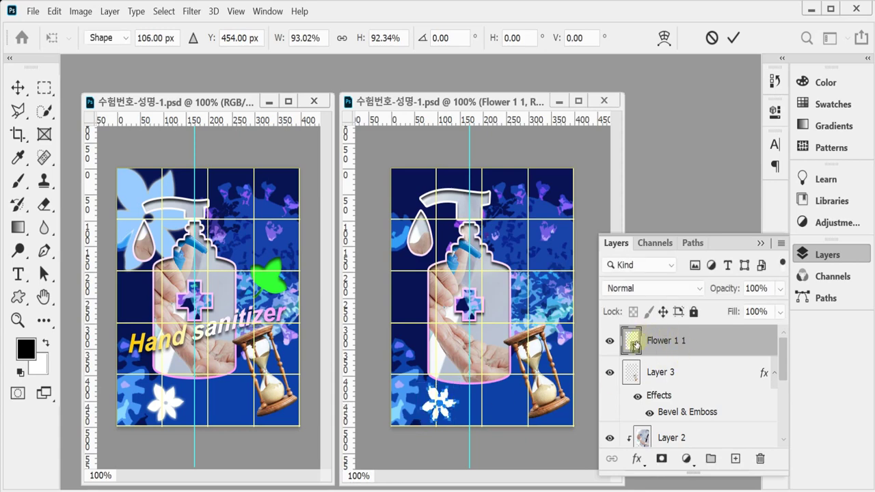
- Confirm white (#ffffff) as the small flower's fill and add an Outer Glow effect with a size of 7 px
double_click(632, 341)
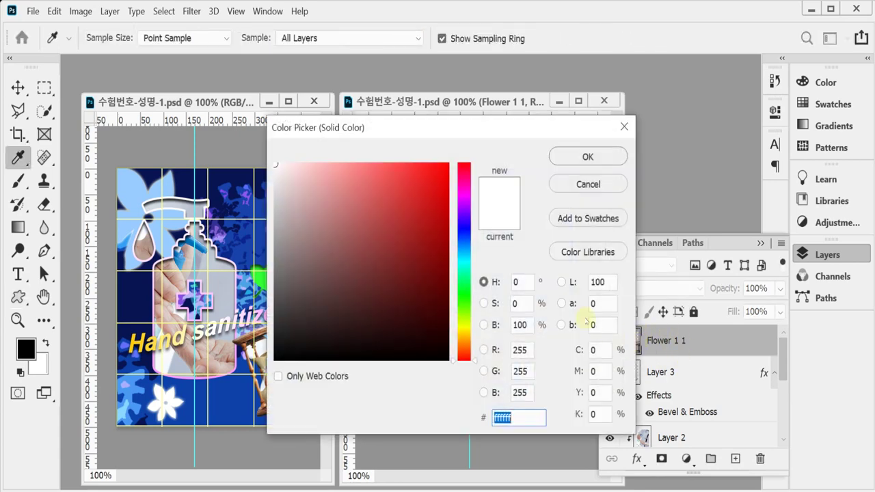
click(589, 153)
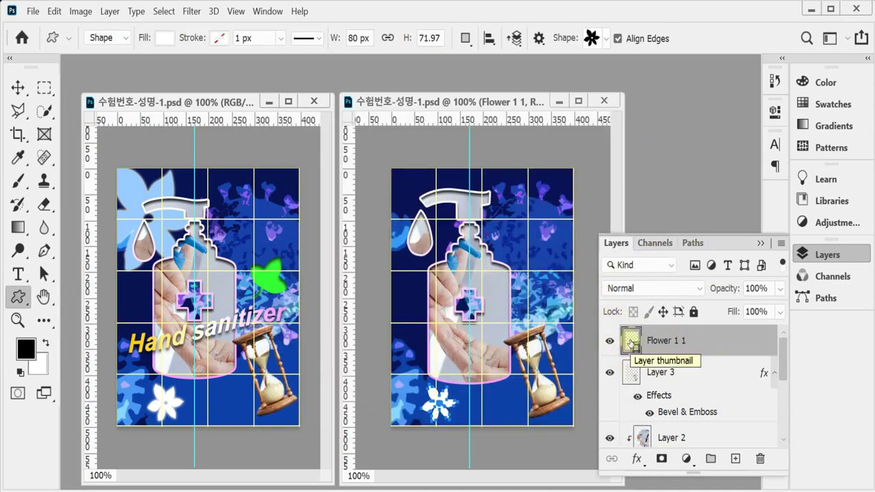
click(636, 460)
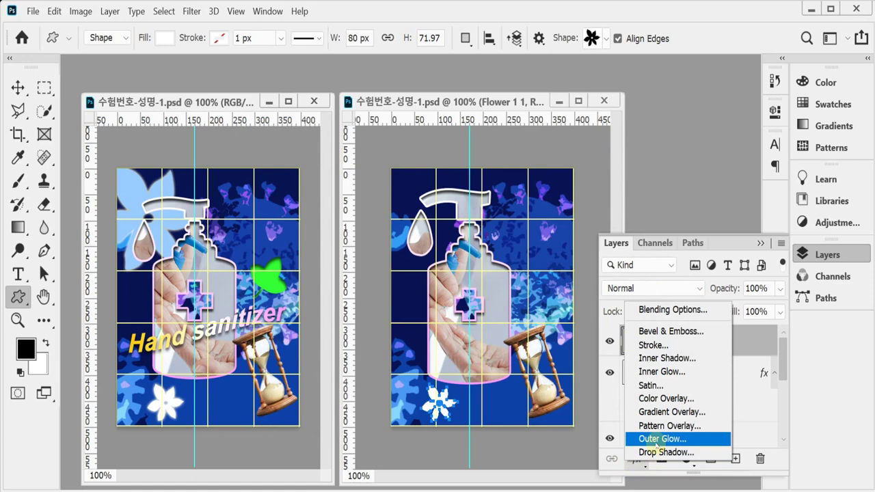
key(Escape)
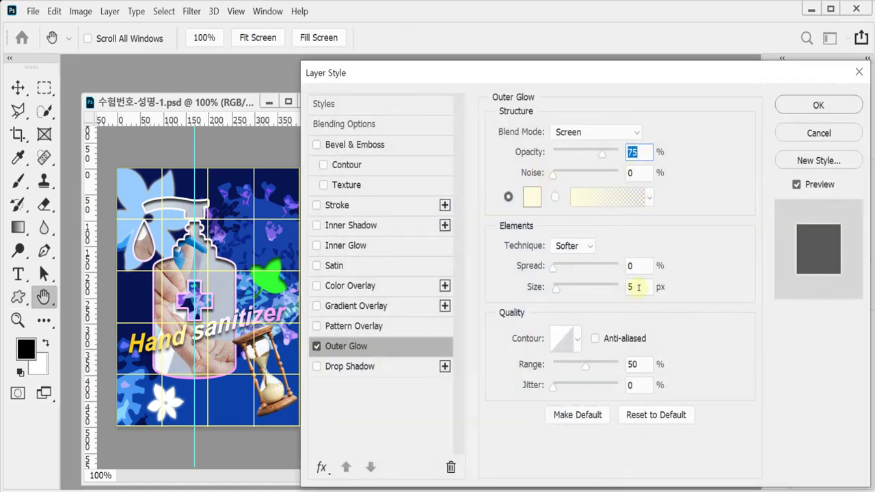
double_click(637, 287)
text(7)
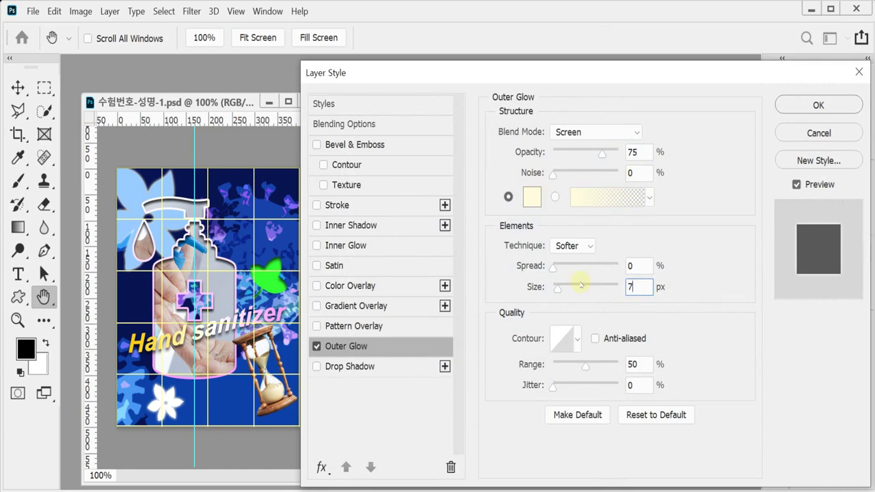
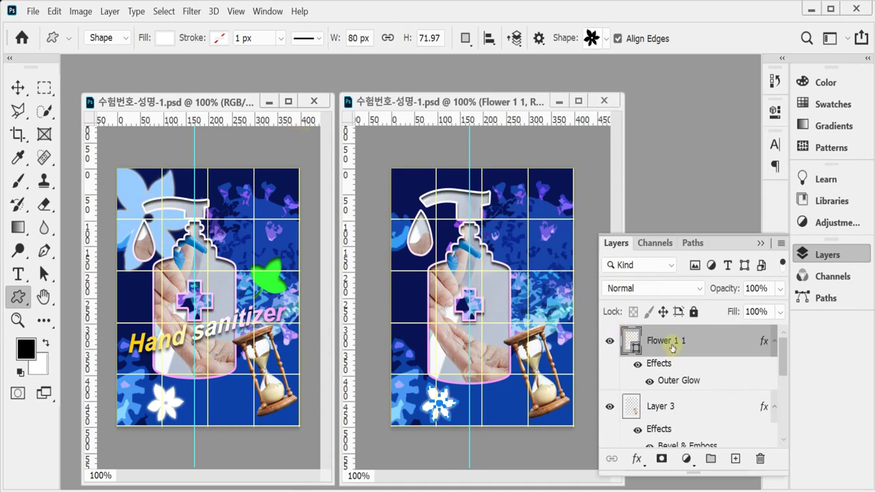
- Duplicate the flower layer, enlarge the copy to about 301% × 303% and place it over the poster's upper-left corner
key(ctrl+j)
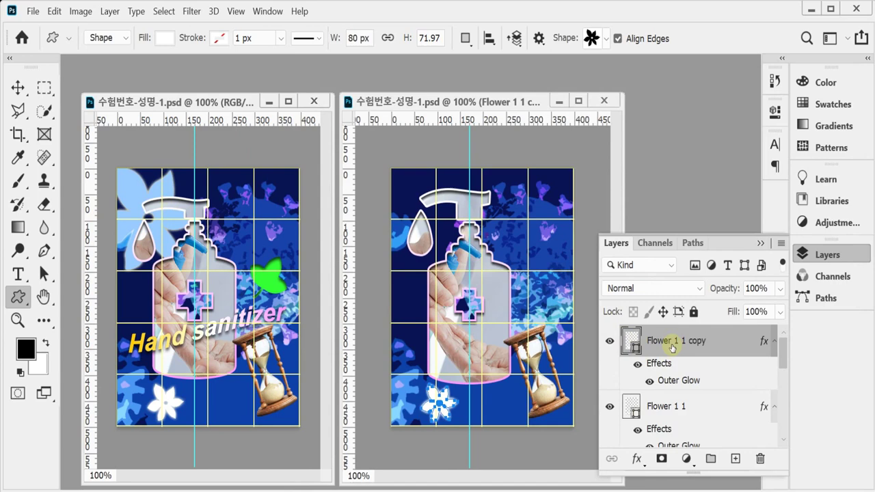
key(ctrl+t)
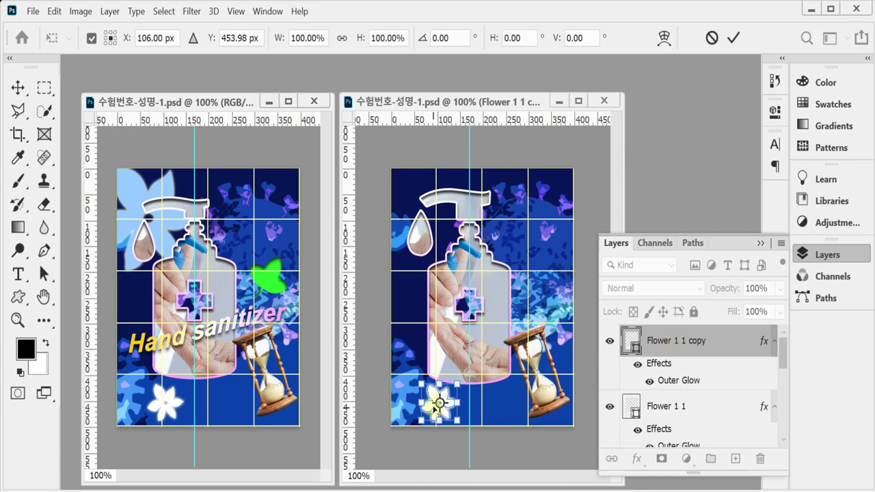
drag(438, 409, 503, 281)
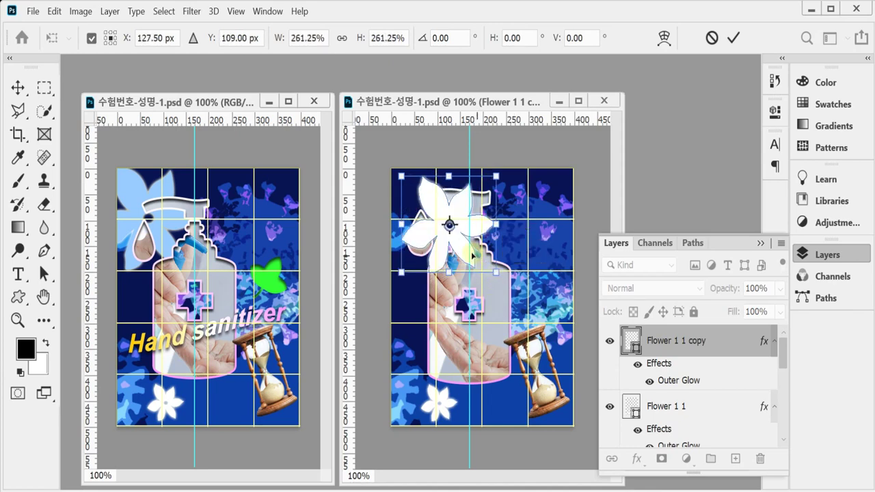
drag(472, 255, 497, 280)
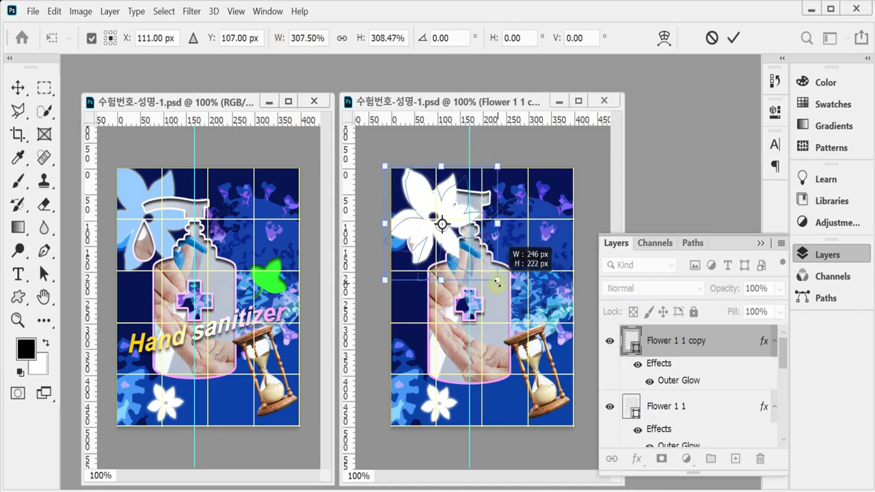
drag(466, 248, 442, 248)
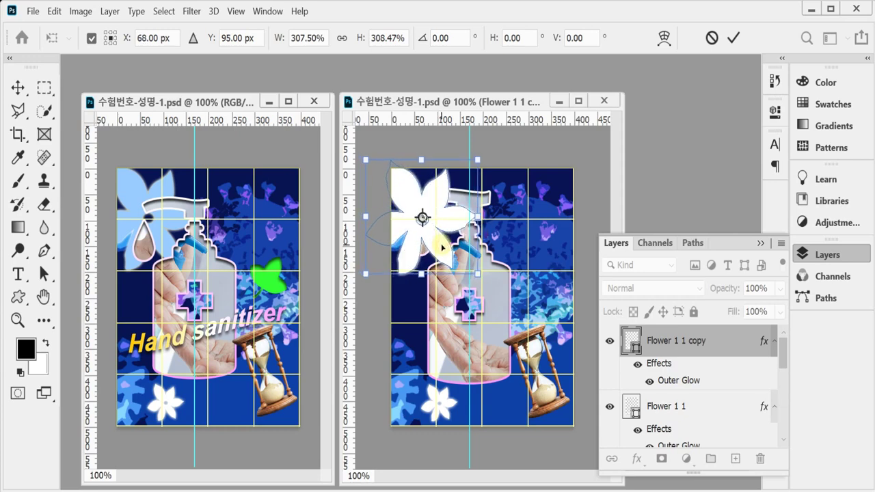
drag(477, 273, 475, 271)
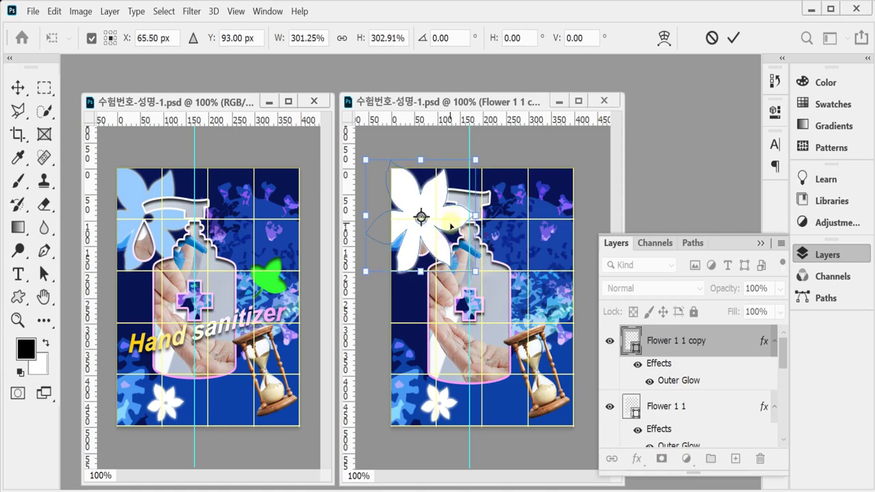
key(Return)
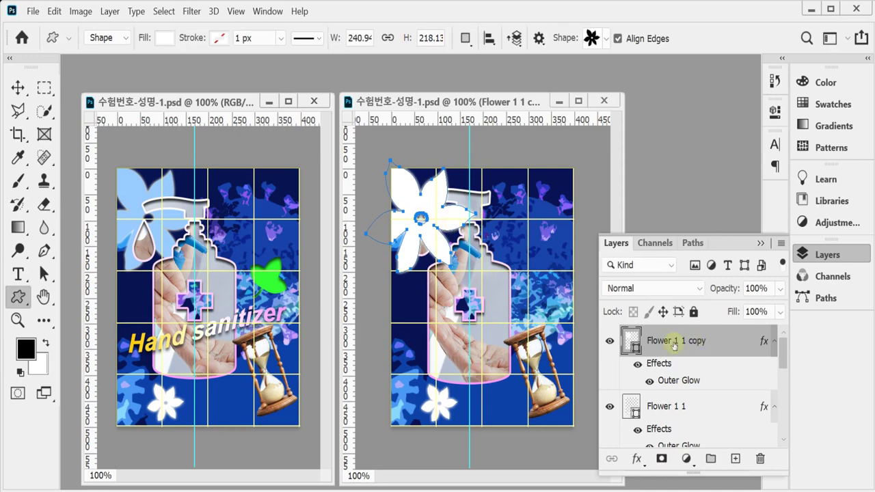
- Change the large flower copy's fill color to #9cf
double_click(634, 338)
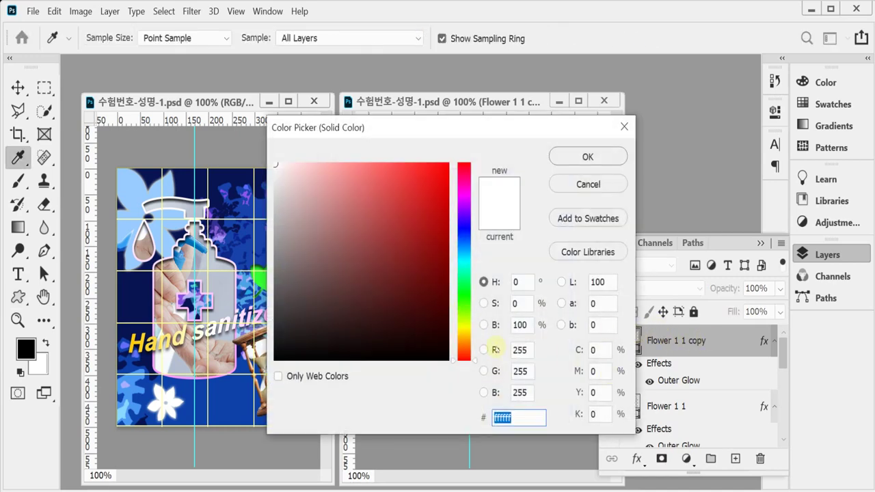
text(9cf)
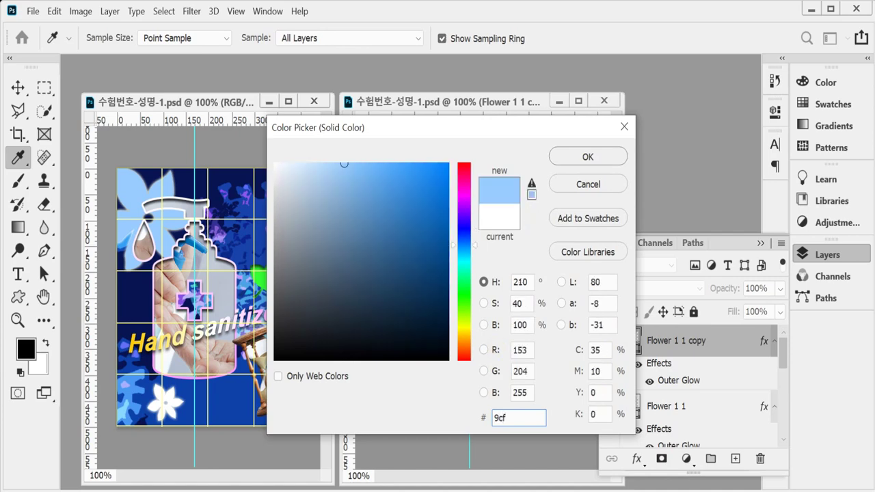
key(Return)
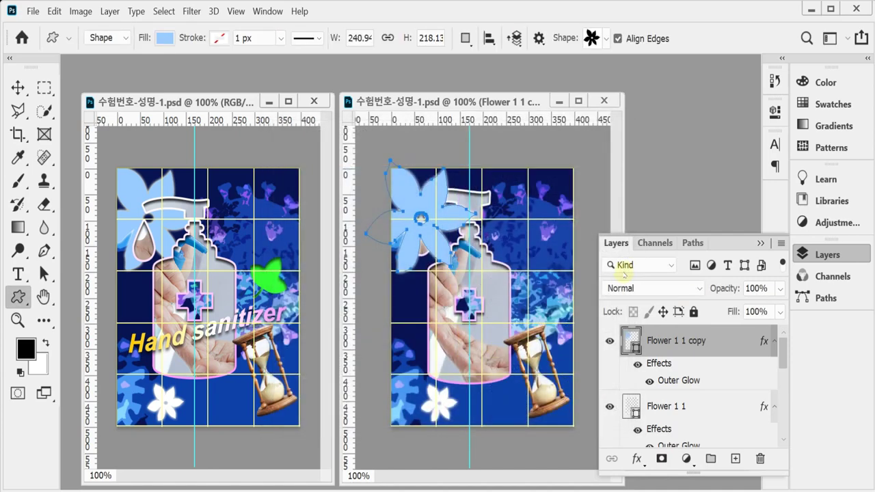
- Move the large flower layer down the stack, beneath the bottle and drop shape, and deselect its path
key(ctrl+bracketleft)
key(ctrl+bracketleft)
key(ctrl+bracketleft)
key(ctrl+bracketleft)
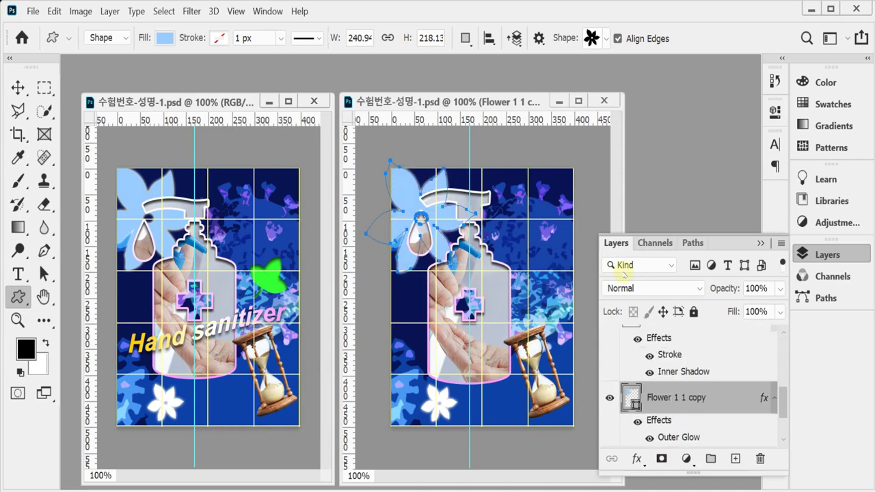
click(733, 418)
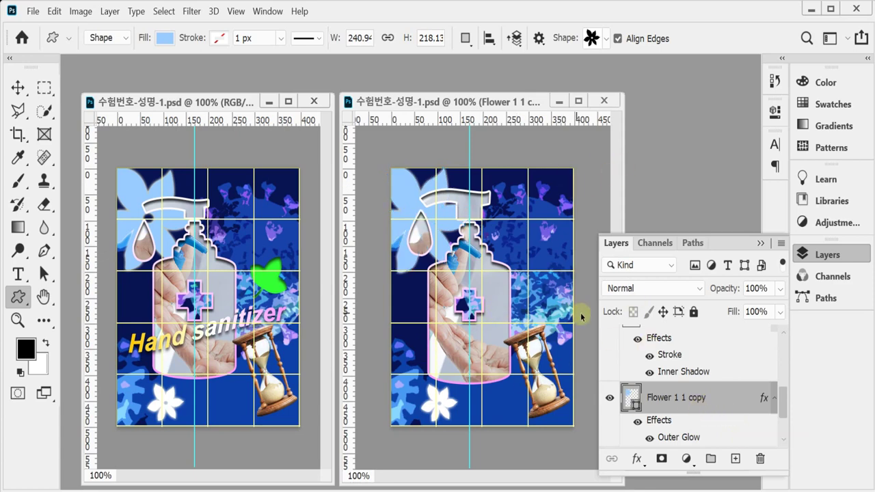
- Scale the large flower to about 97.5% × 97.2% and reposition it at X 74.5 px, Y 84 px to match the reference
key(ctrl+t)
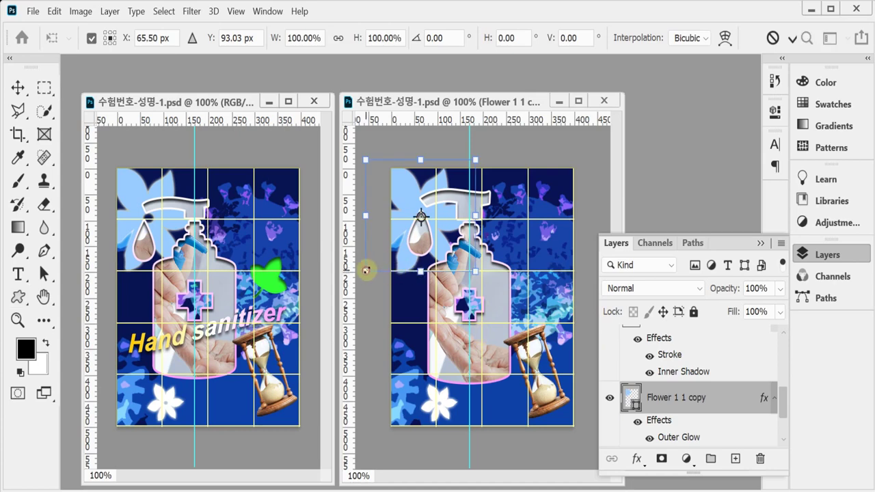
drag(367, 270, 368, 268)
drag(442, 248, 446, 244)
key(Right)
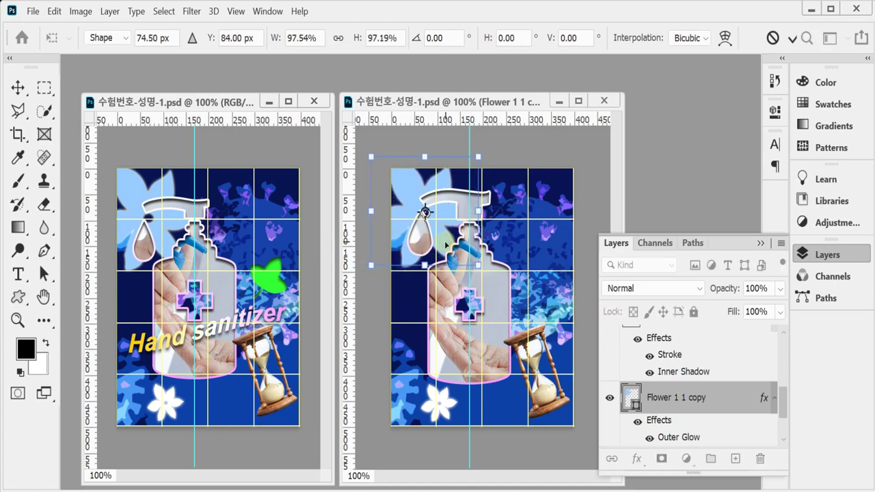
key(Return)
key(u)
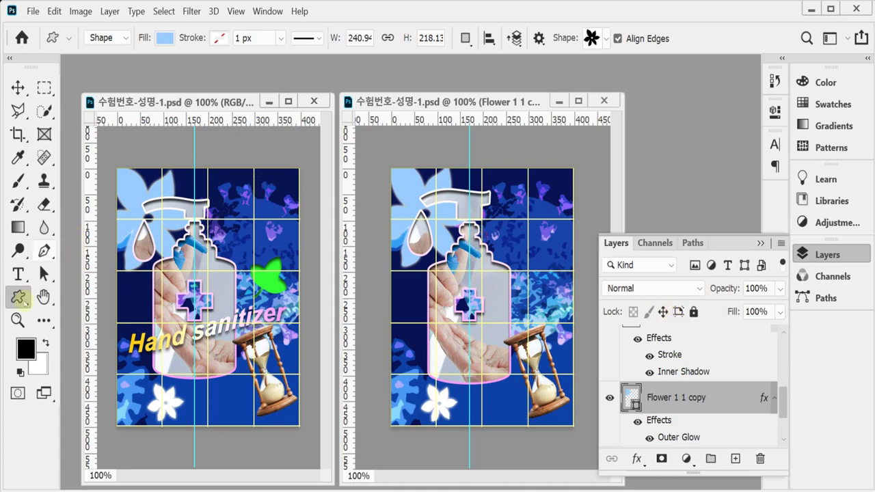
- Draw the Leaf 4 custom shape from the Nature set beside the bottle, above the hourglass
click(605, 40)
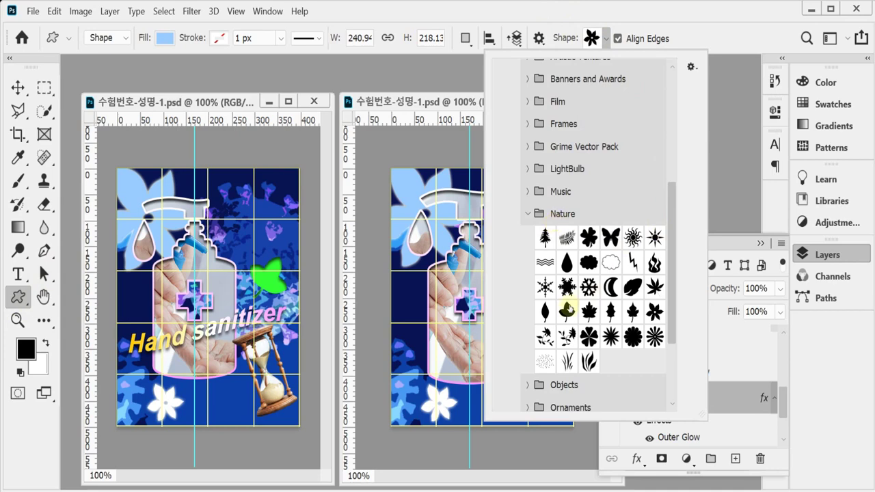
click(567, 312)
click(462, 13)
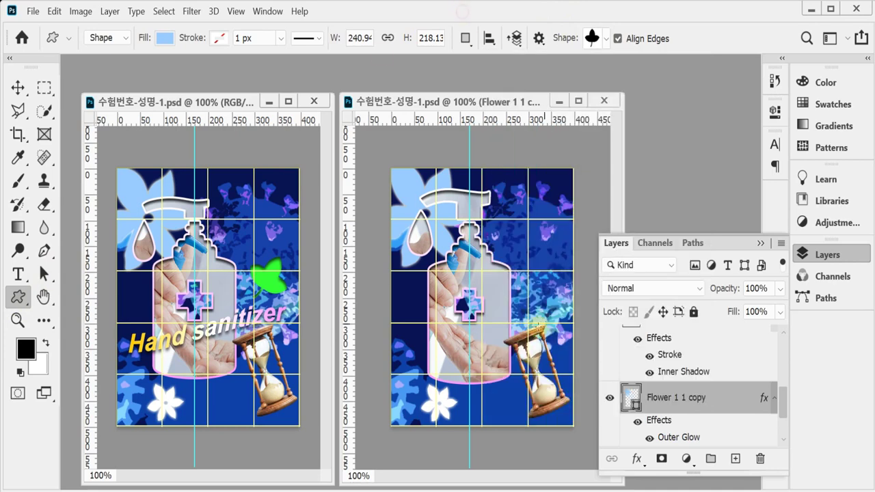
mouse_move(515, 246)
mouse_down()
mouse_move(573, 311)
mouse_move(542, 295)
mouse_up()
- Rotate the leaf 30°, scale it to about 123% × 122% and position it near X 333 px, Y 217 px
key(ctrl+t)
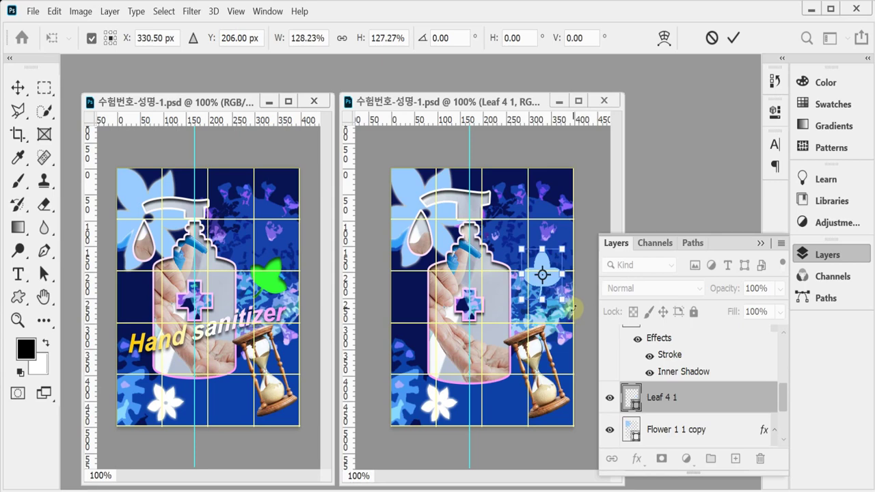
drag(572, 309, 552, 290)
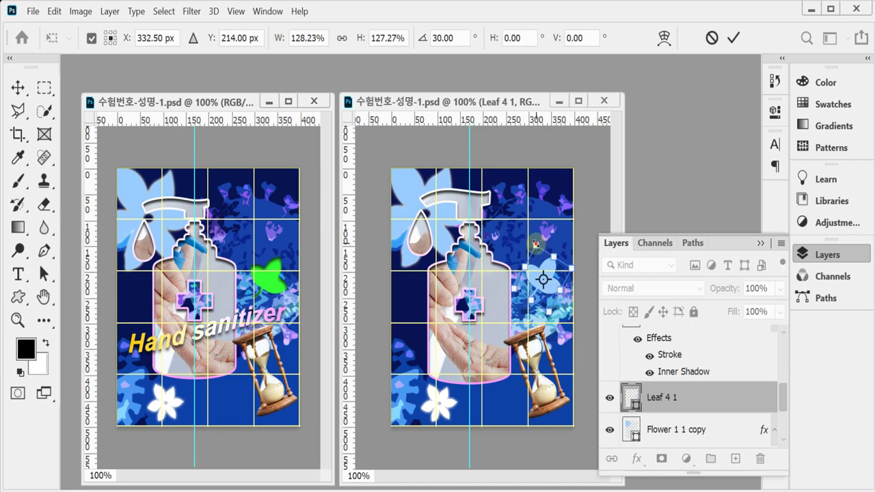
drag(536, 244, 538, 249)
key(u)
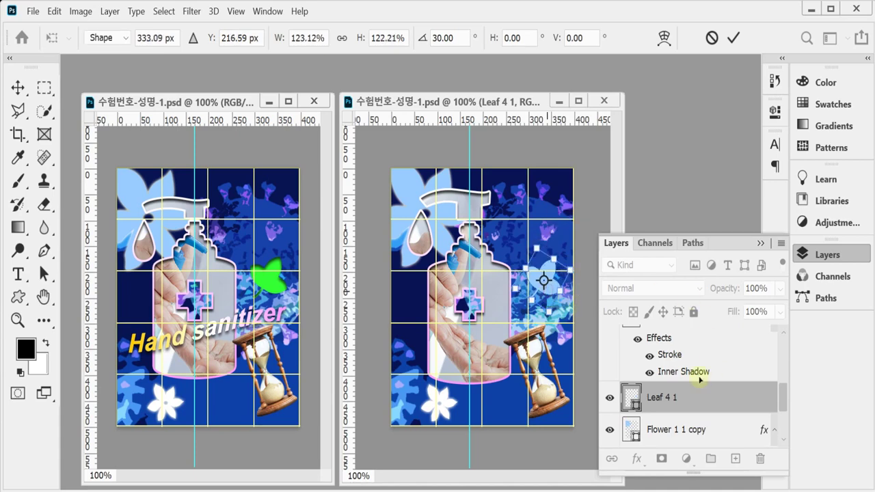
- Change the leaf shape's fill color to #3f3
double_click(631, 399)
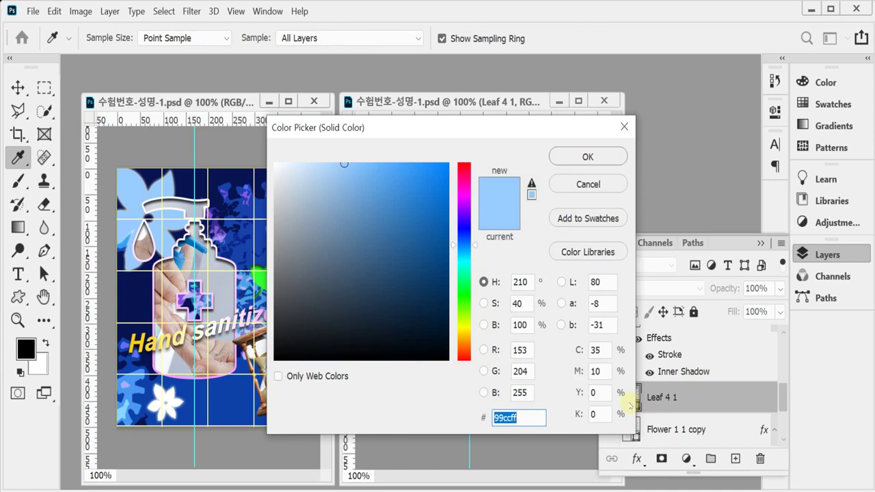
text(3f3)
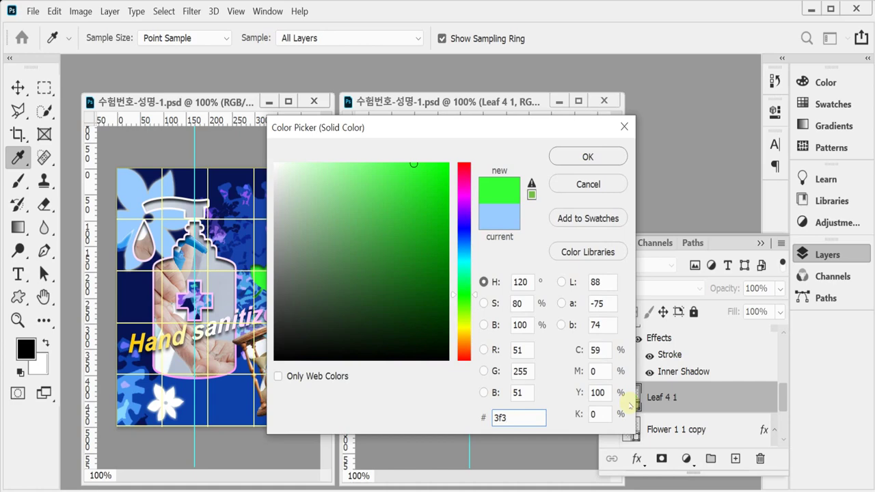
key(Return)
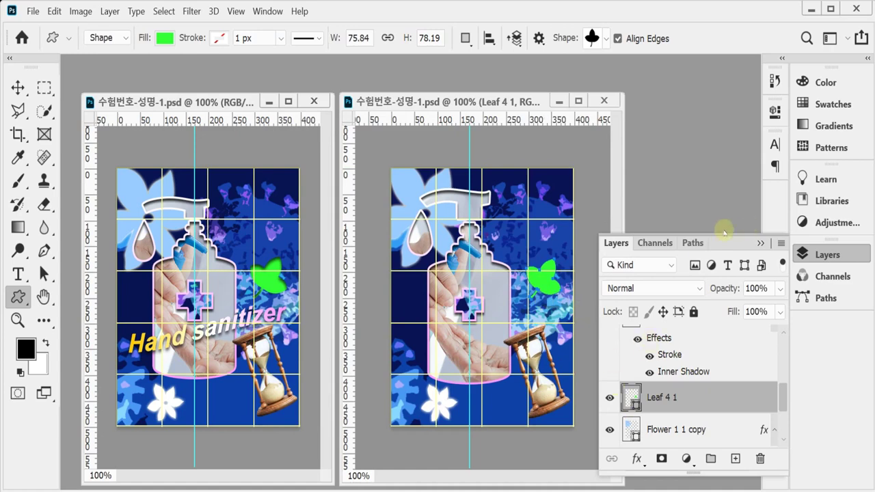
- Add an Inner Shadow with a size of 7 px to the leaf layer
click(637, 458)
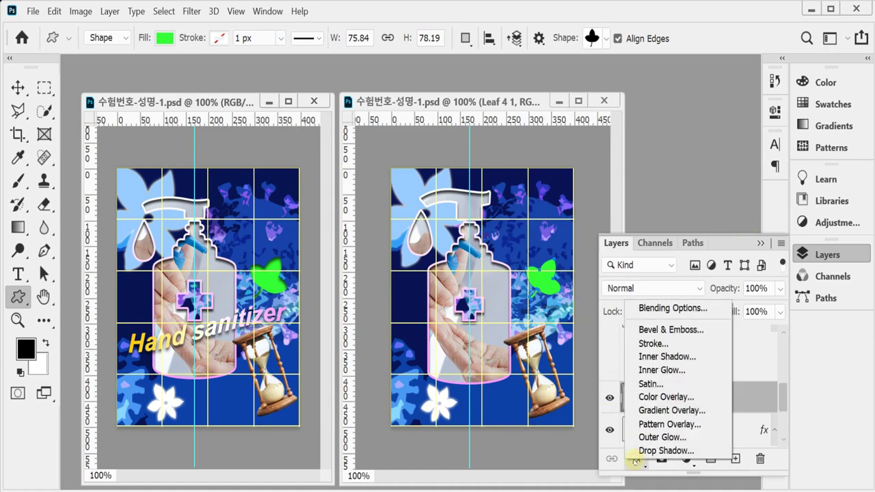
click(650, 358)
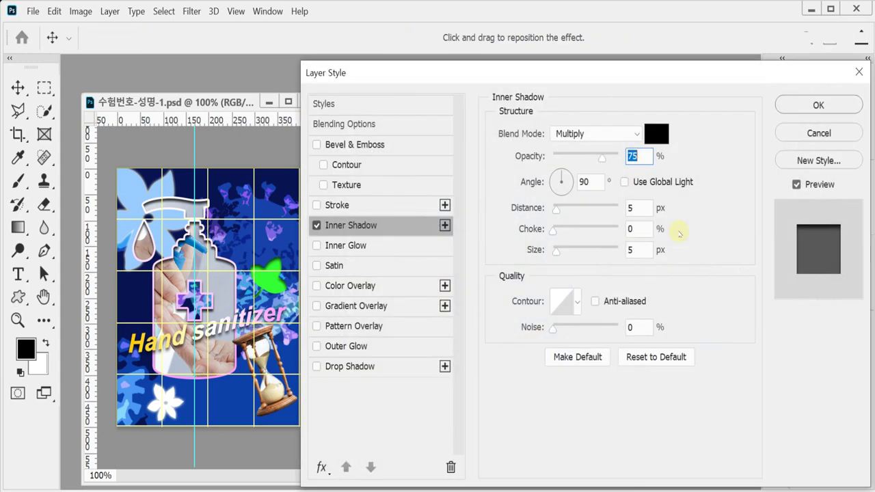
click(641, 250)
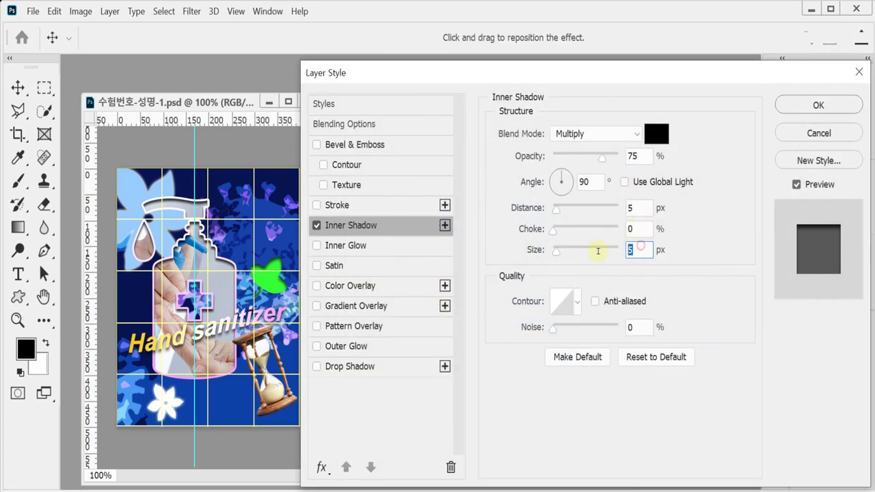
text(7)
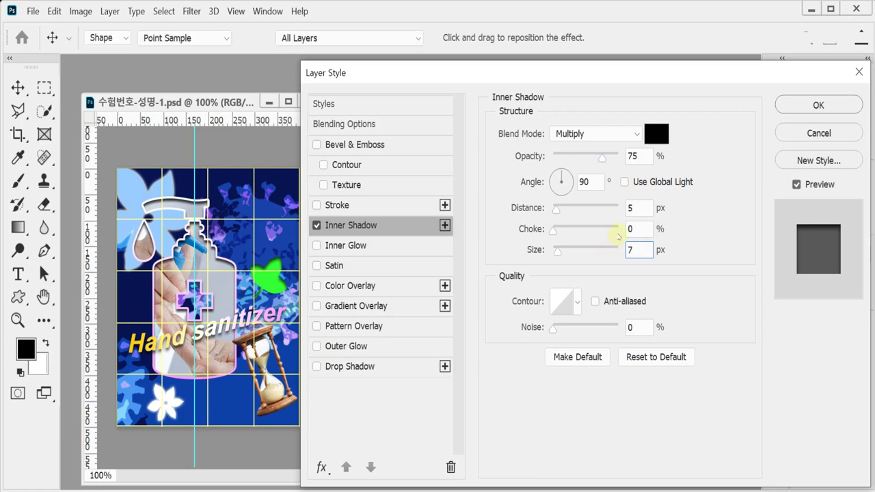
key(Return)
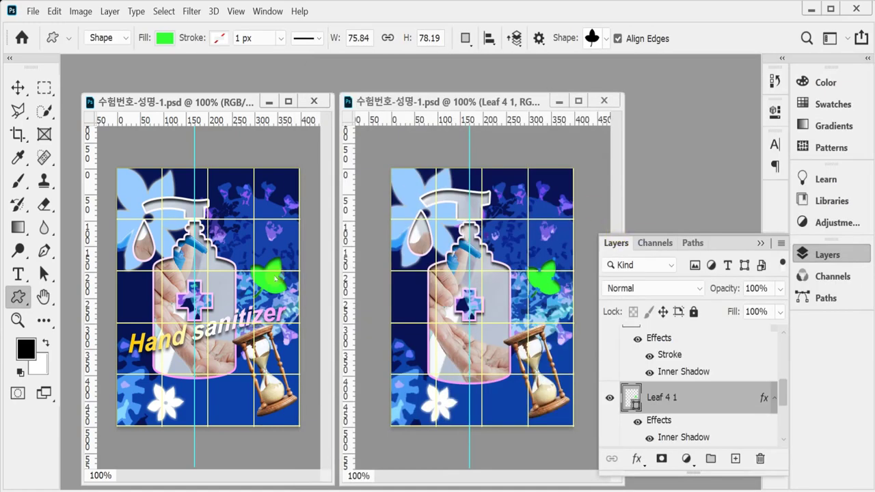
click(218, 329)
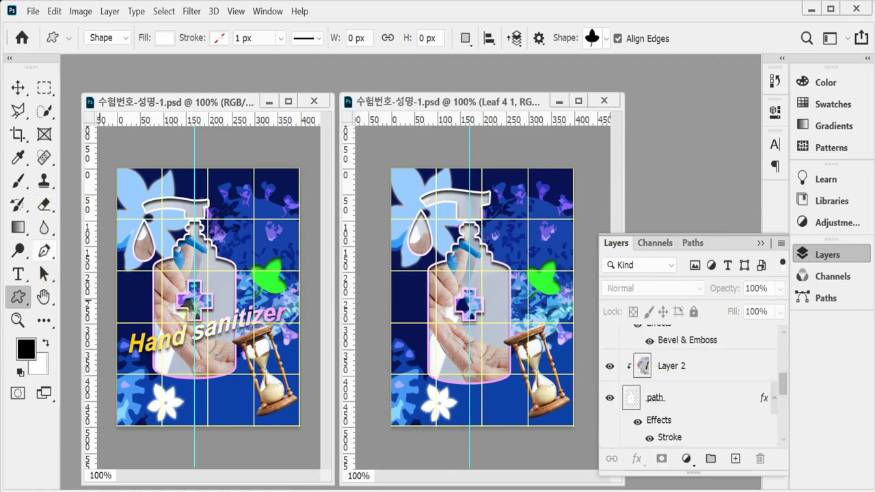
click(207, 333)
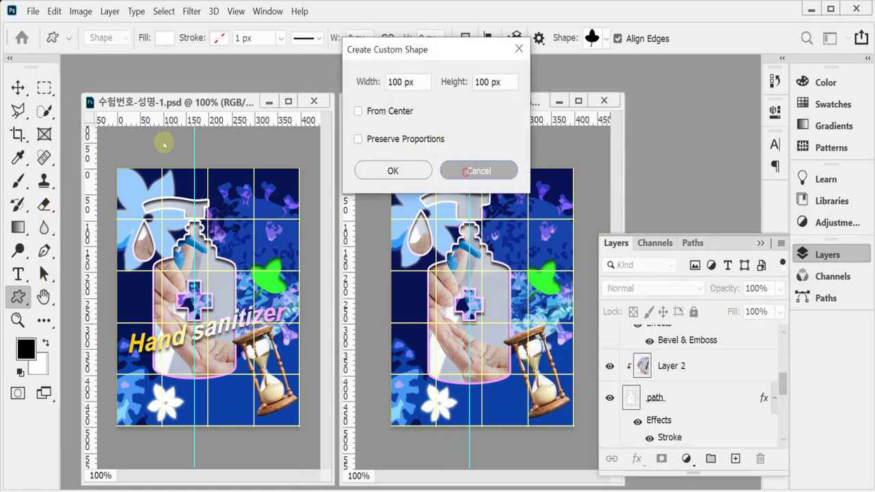
click(478, 170)
- Copy the whole "Hand sanitizer" title text from the reference document
click(18, 274)
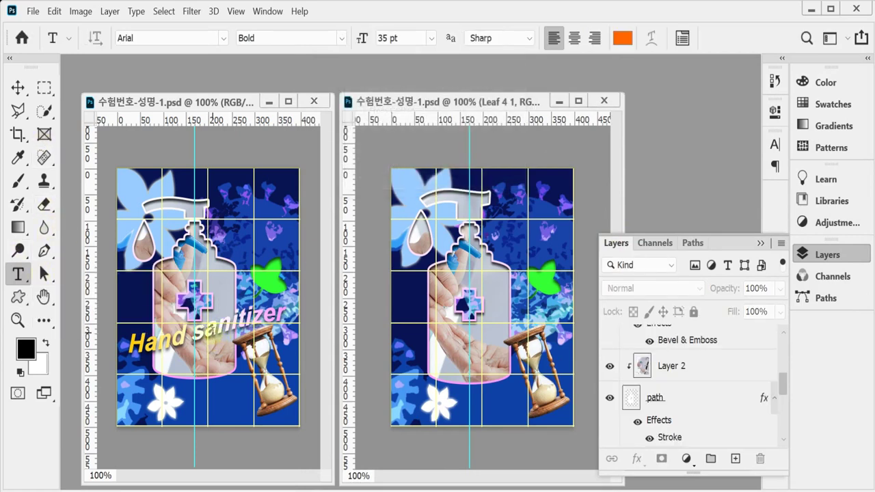
click(212, 333)
key(ctrl+a)
key(ctrl+c)
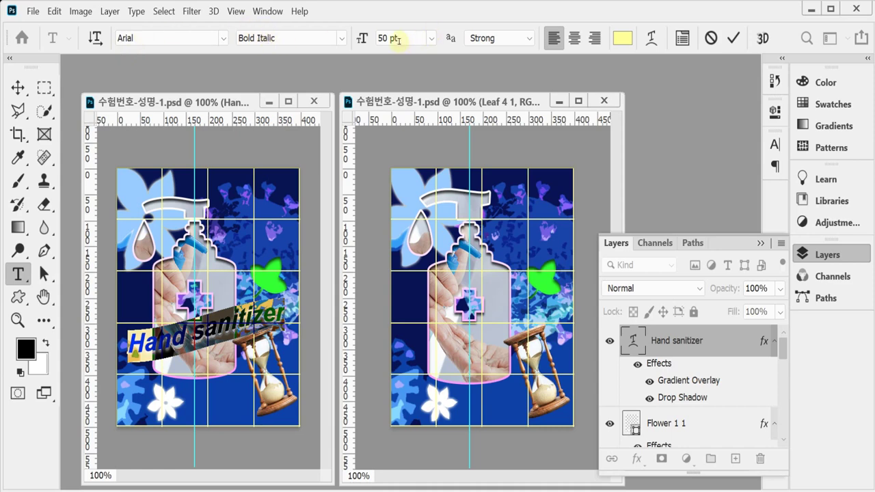
click(226, 322)
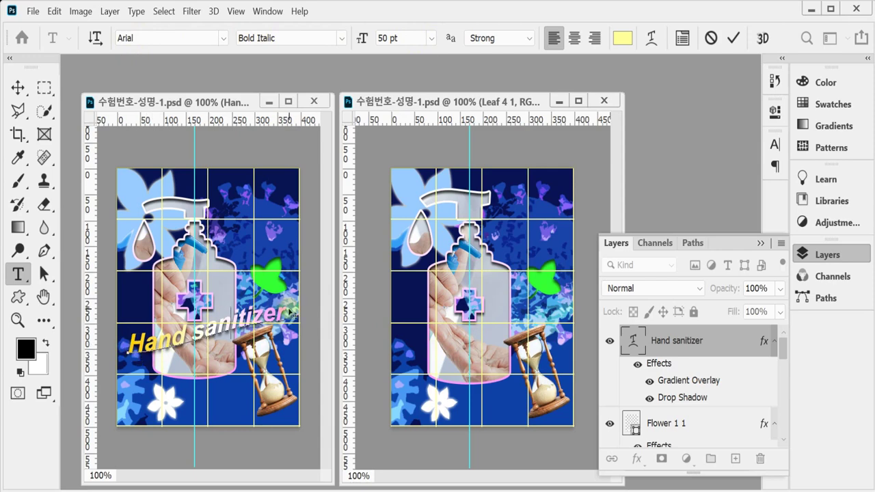
- Paste the copied "Hand sanitizer" title as a text layer over the poster's bottle and bring it to the top of the layer stack
click(405, 358)
click(405, 359)
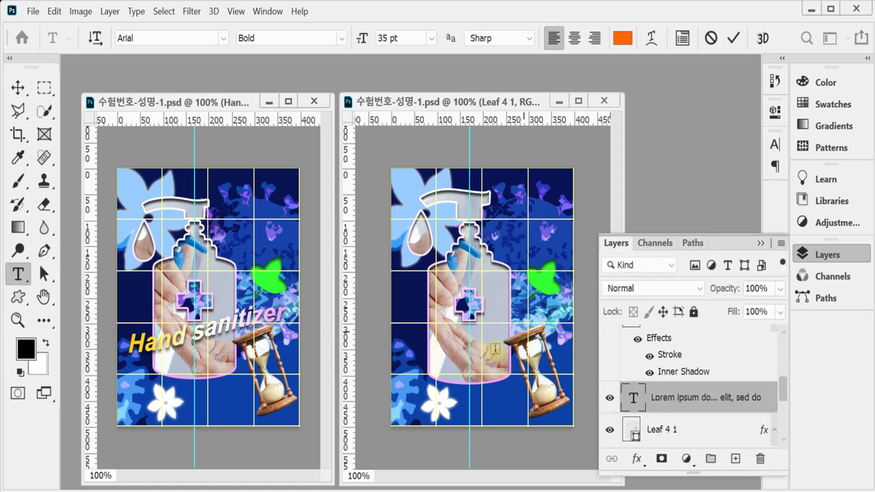
click(408, 358)
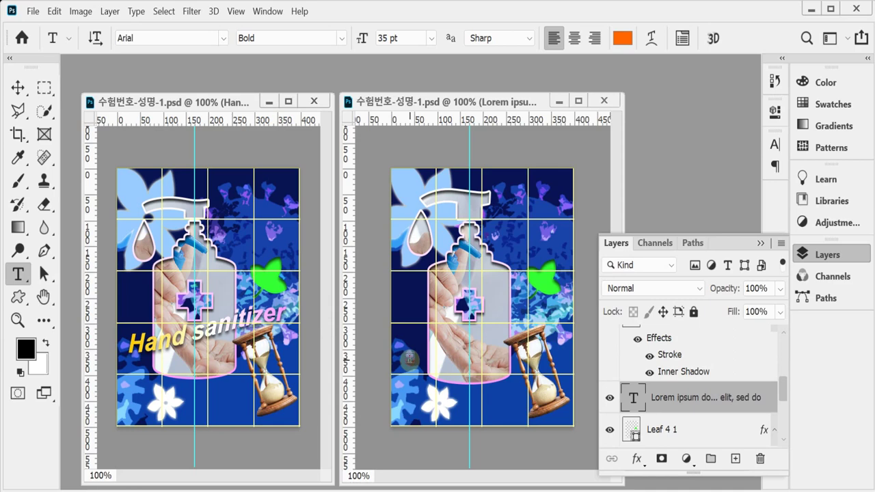
click(409, 358)
key(ctrl+v)
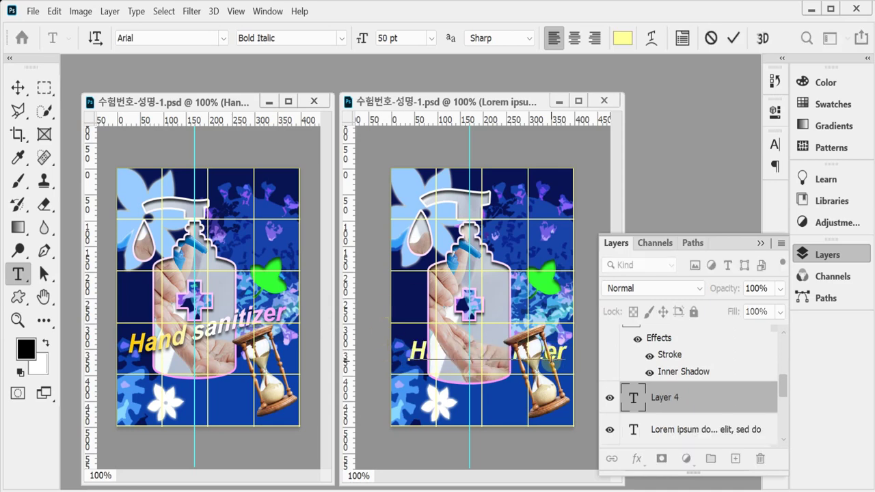
key(ctrl+Return)
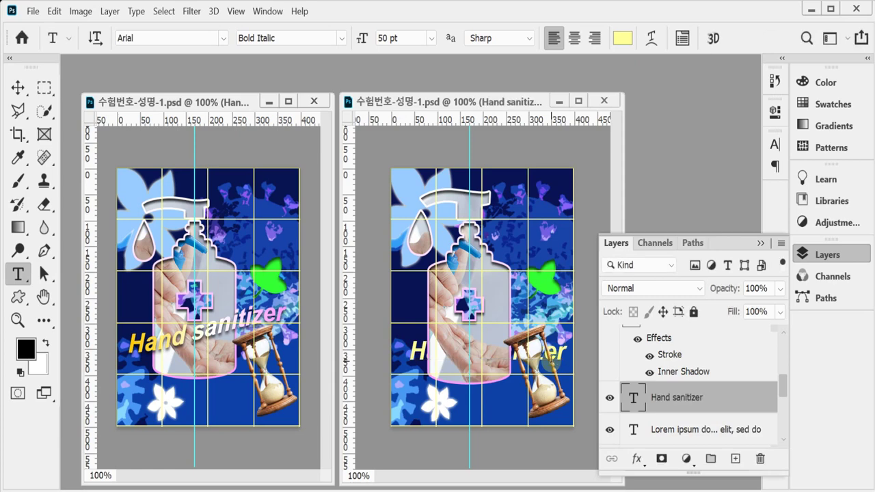
key(ctrl+shift+bracketright)
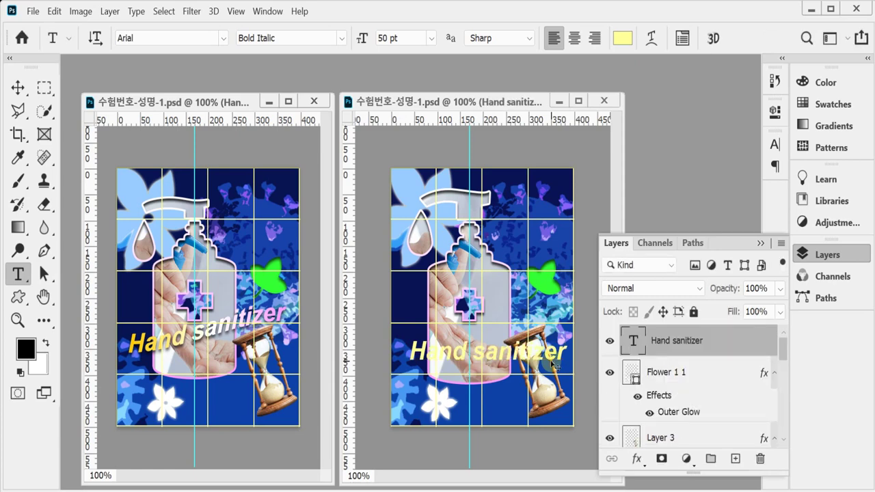
- Warp the title with the horizontal Rise style at +50% bend and move it up across the bottle to match the reference
click(551, 361)
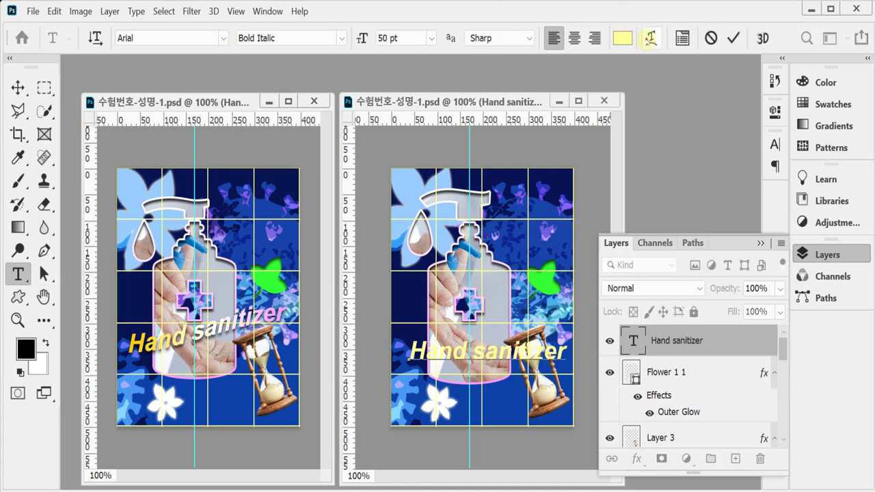
click(651, 37)
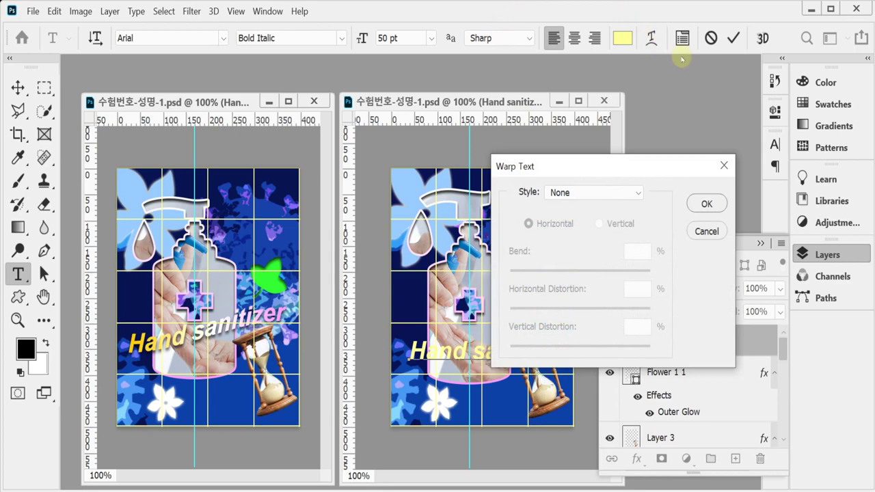
drag(601, 165, 689, 124)
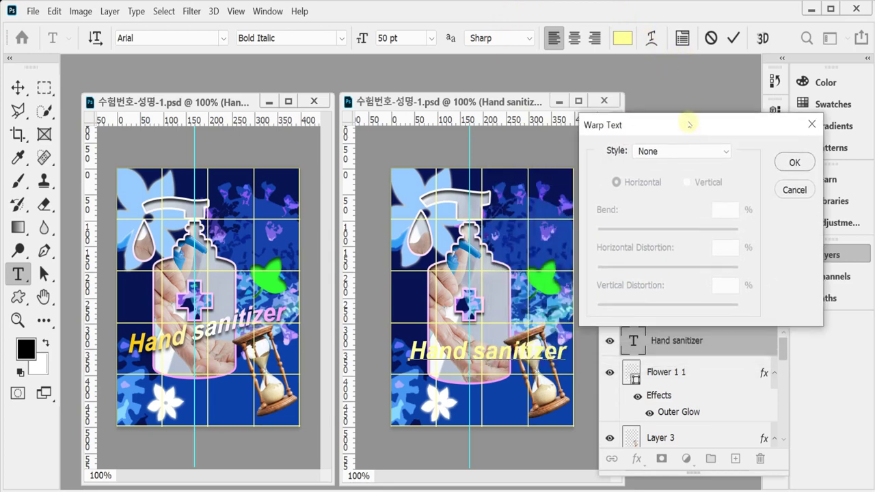
click(662, 151)
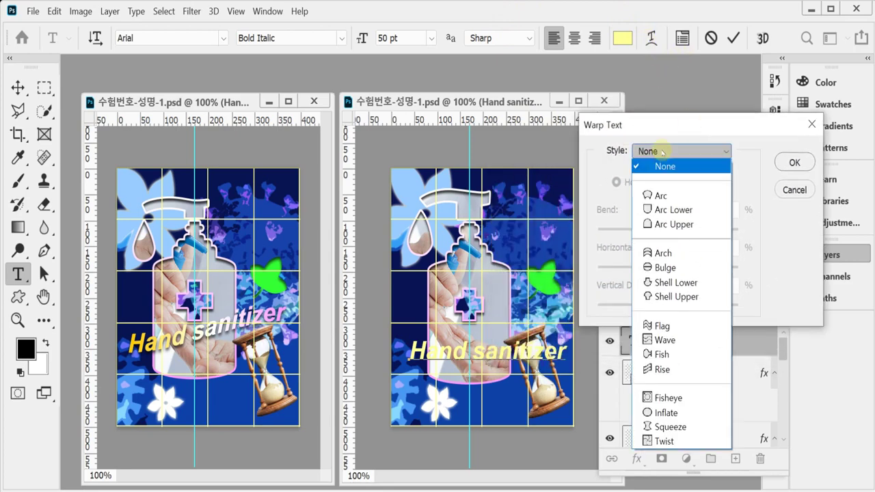
click(697, 369)
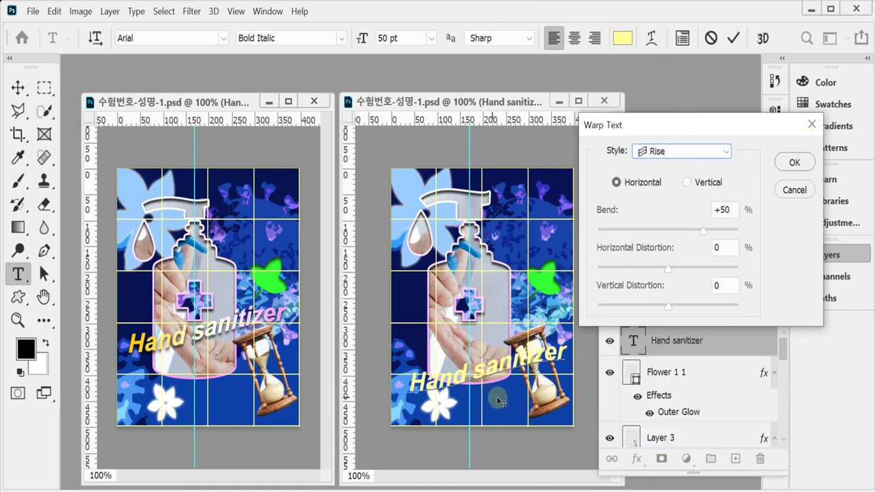
drag(496, 393, 494, 364)
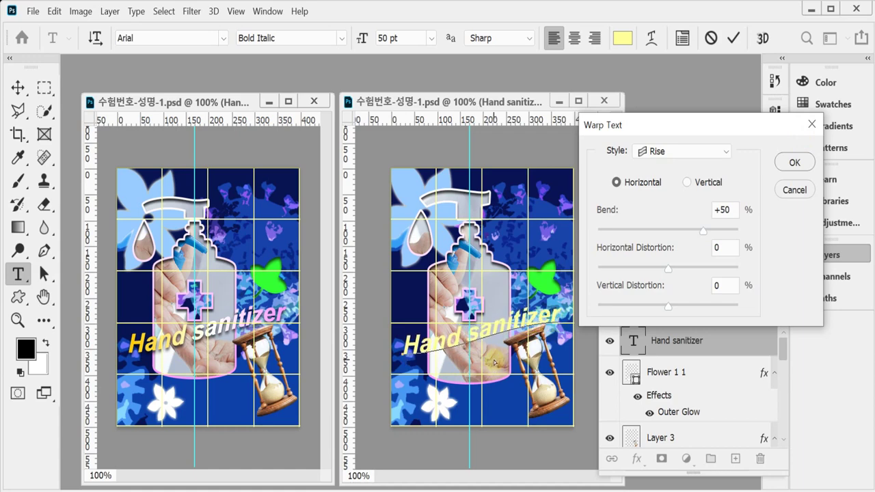
click(793, 163)
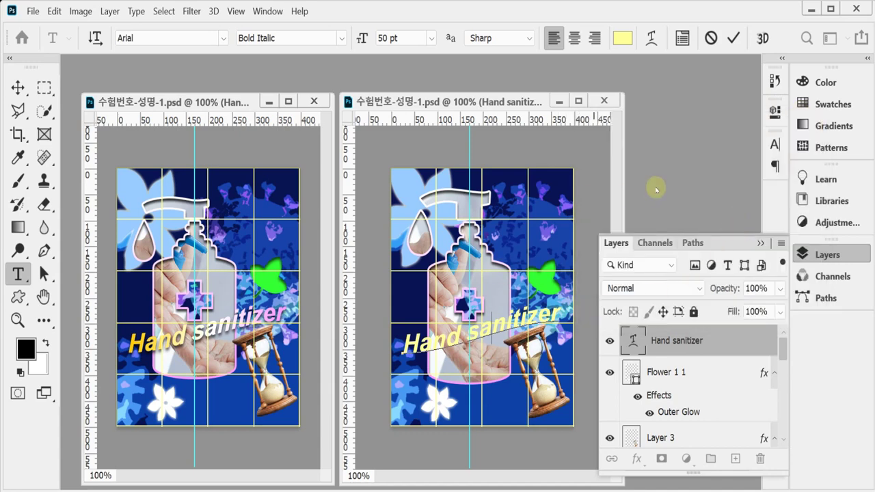
- Add a Gradient Overlay to the title layer and set the gradient's first color stop to #fc0
click(635, 461)
click(635, 462)
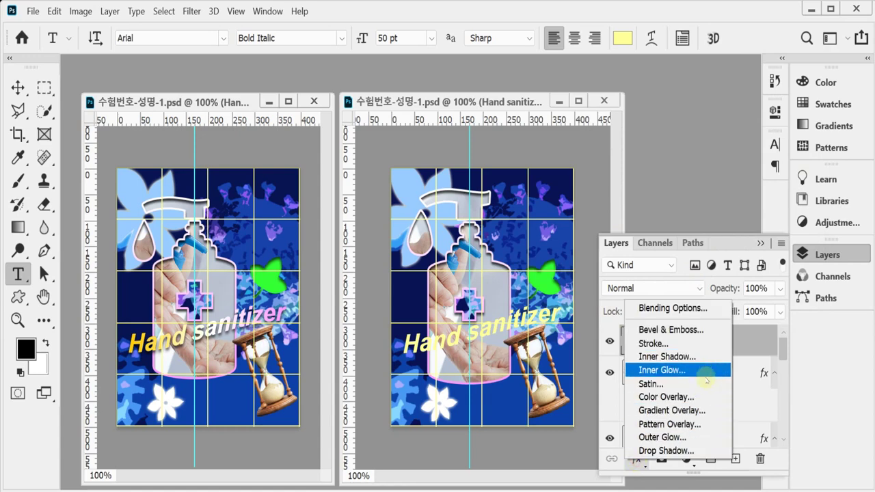
click(700, 408)
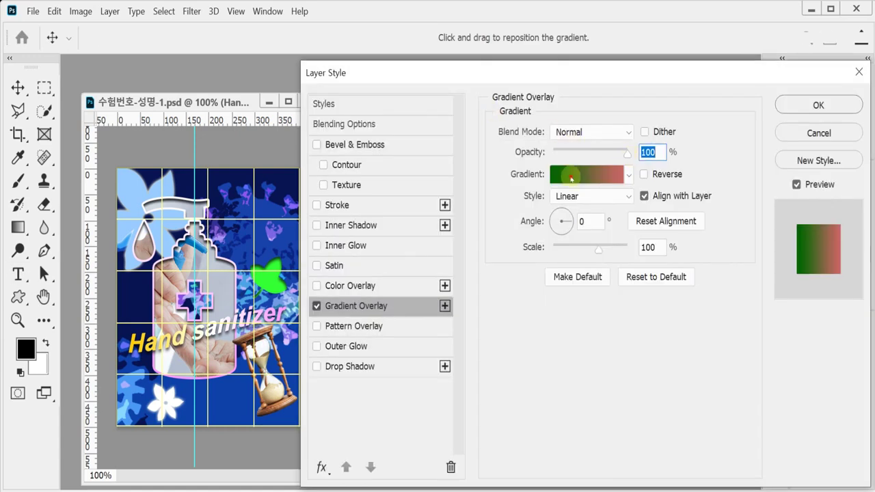
click(571, 174)
double_click(428, 379)
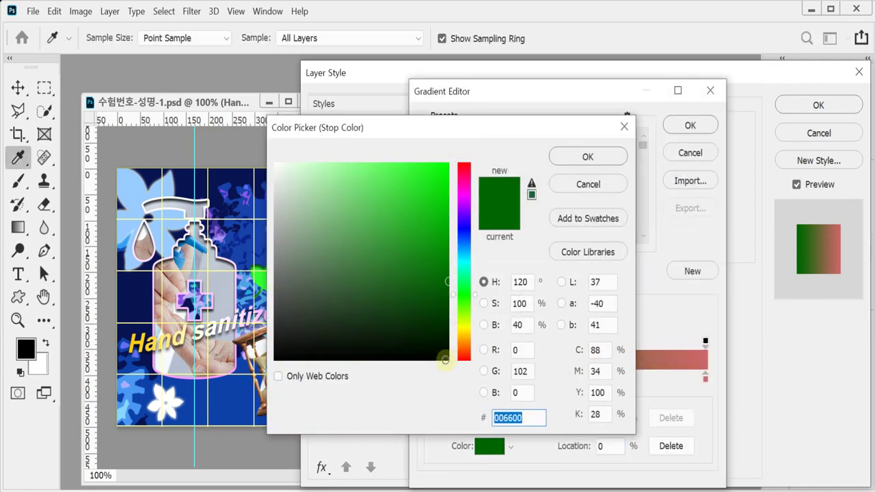
text(fc0)
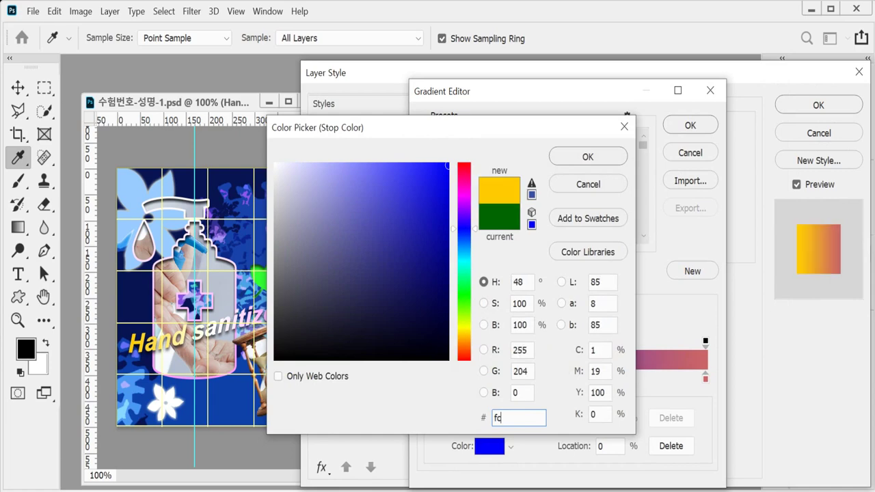
click(587, 156)
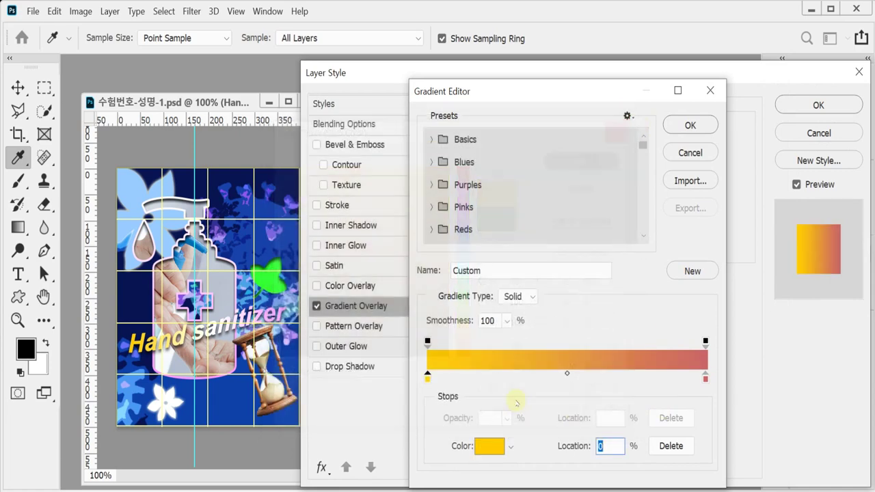
- Add a white color stop at 48% in the title's gradient
click(560, 377)
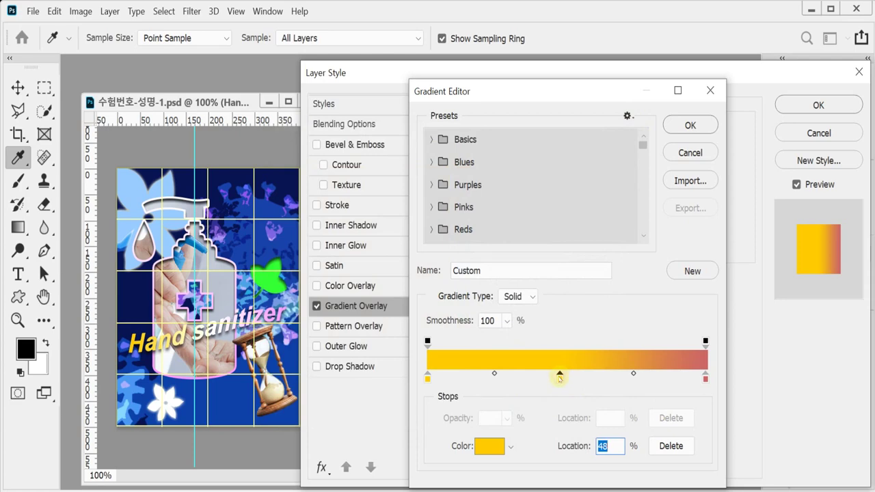
double_click(559, 378)
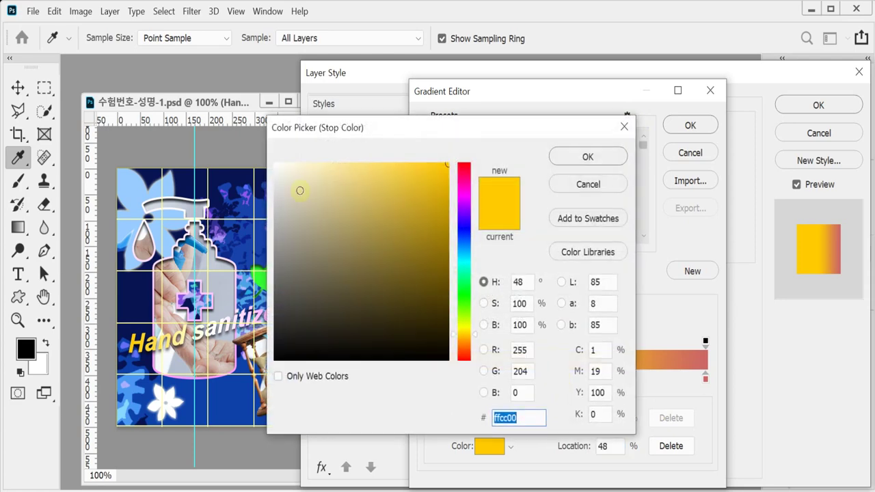
drag(301, 190, 267, 154)
click(585, 156)
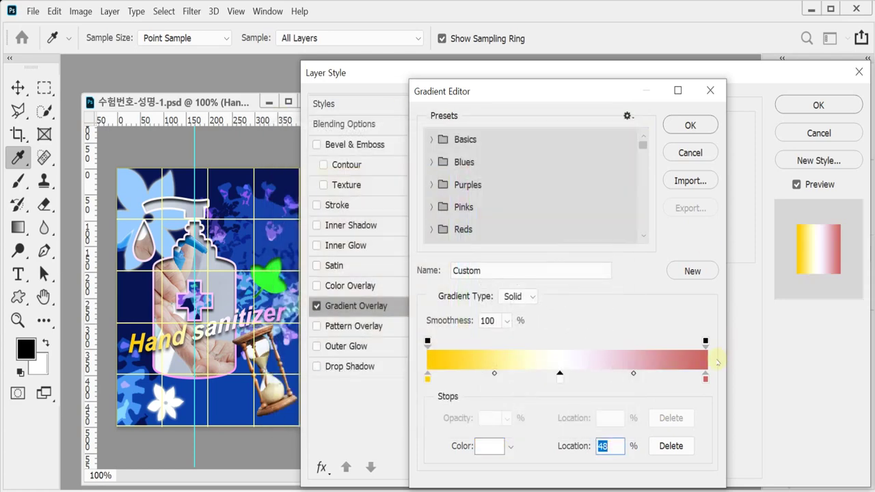
- Set the title gradient's end color stop to #f9f and accept the gradient
double_click(706, 378)
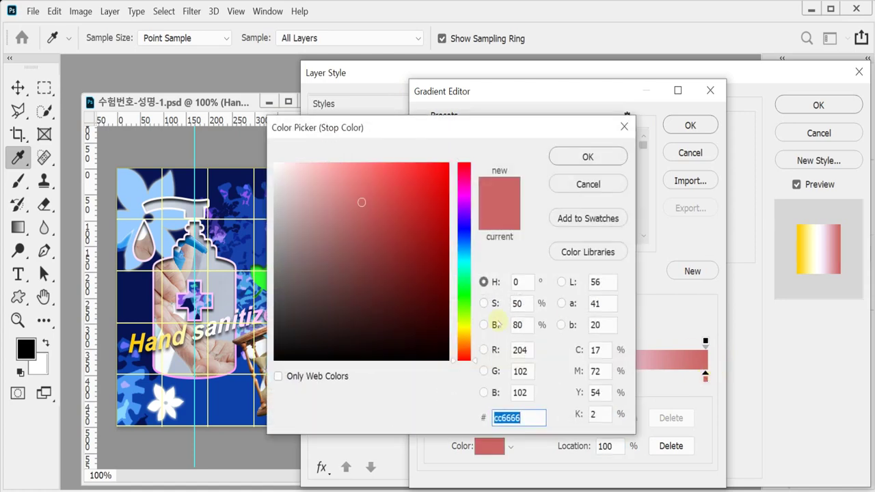
text(f9f)
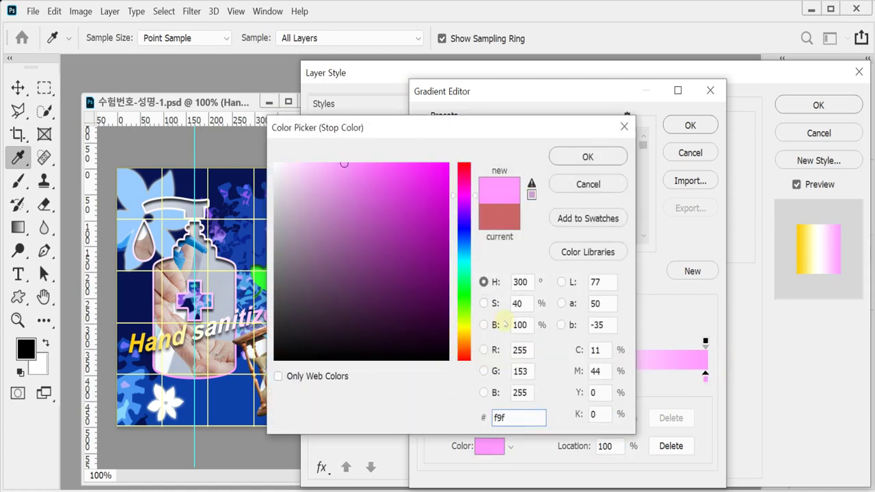
key(Return)
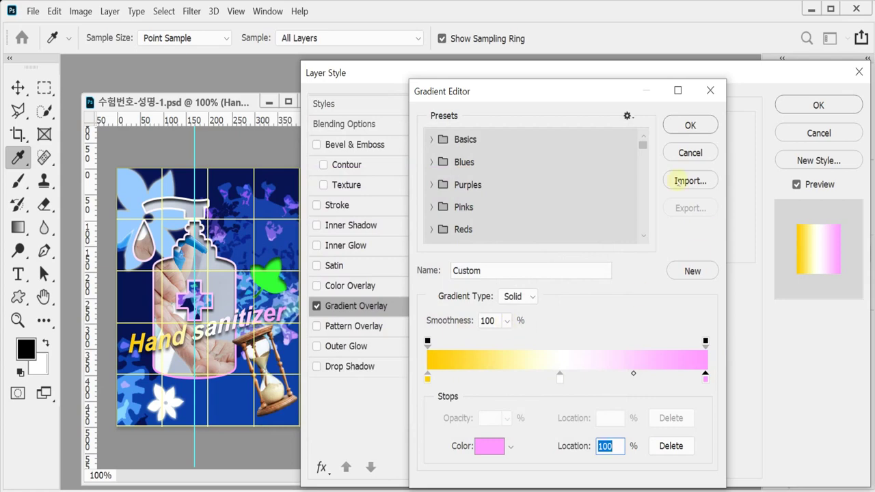
click(690, 125)
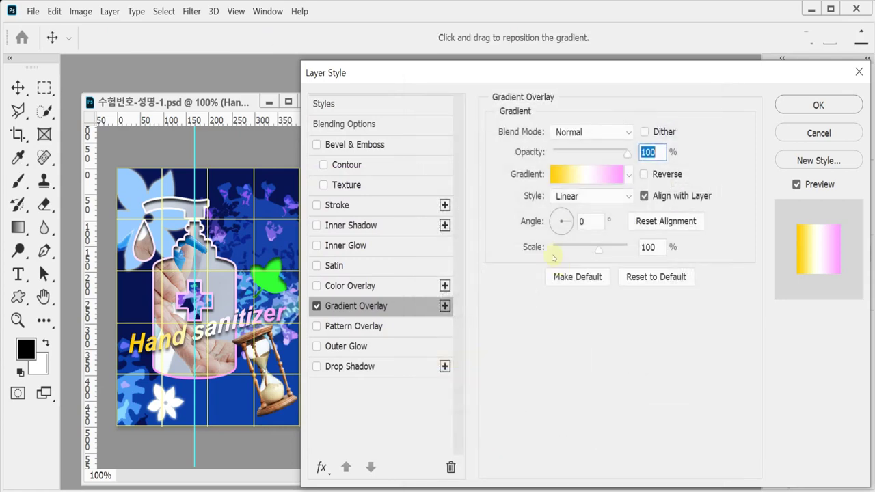
- Add a Drop Shadow with a 5 px distance to the title layer and apply the layer styles
drag(430, 71, 472, 108)
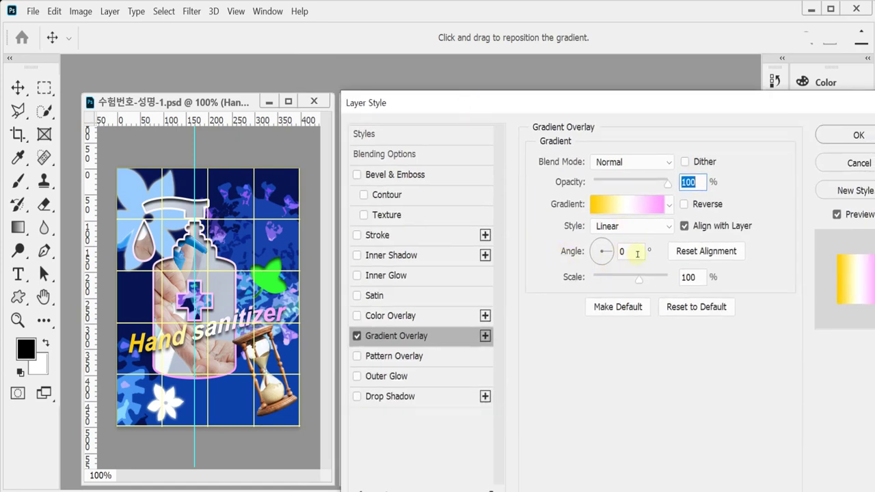
click(401, 397)
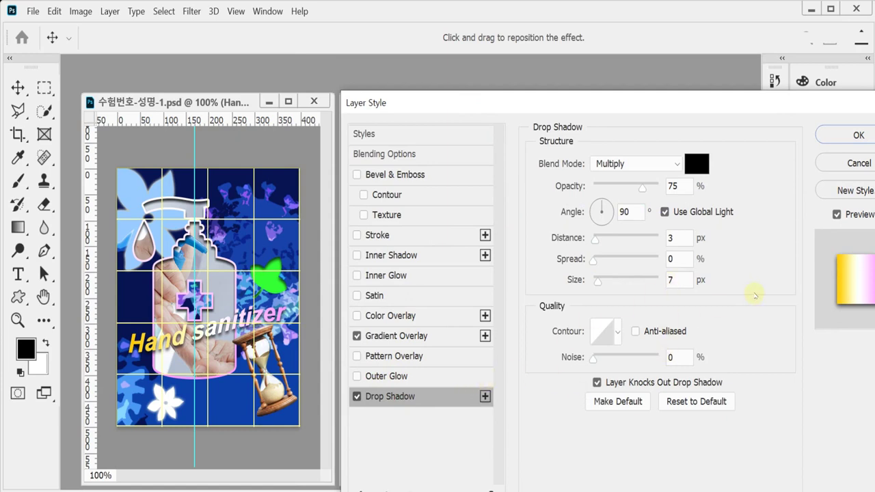
double_click(680, 238)
text(5)
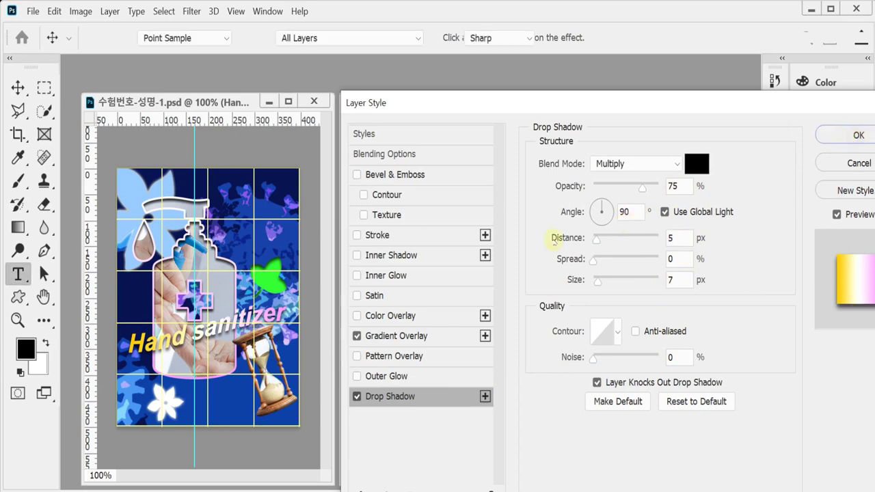
key(Return)
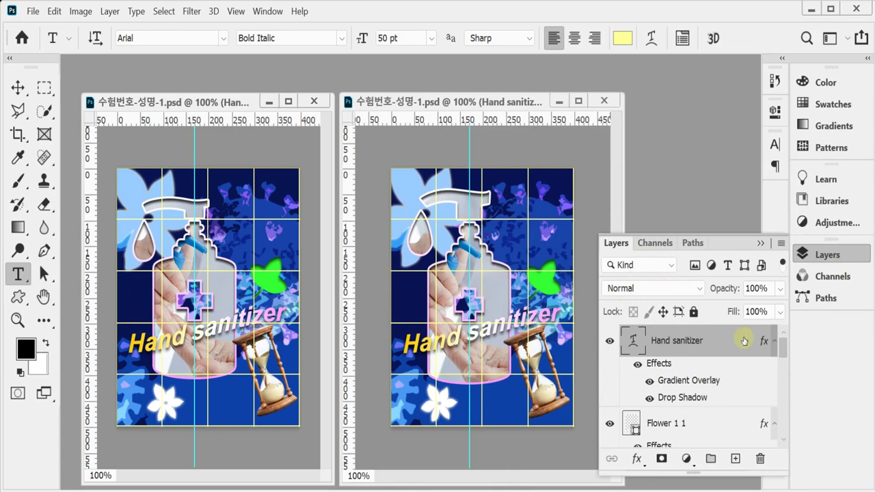
- Hide the poster's grid and guides and save it as the JPEG 수험번호-성명-1.jpg in the Documents GTQ folder at quality 8
key(ctrl+apostrophe)
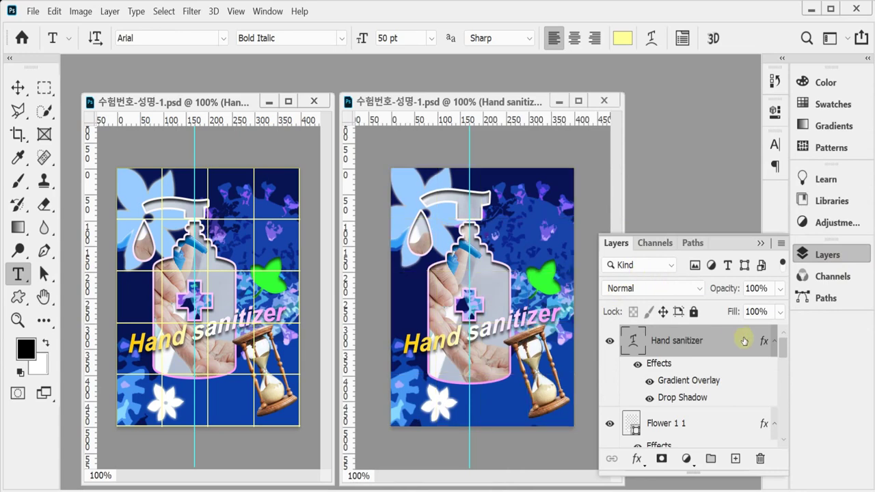
key(ctrl+semicolon)
key(ctrl+shift+s)
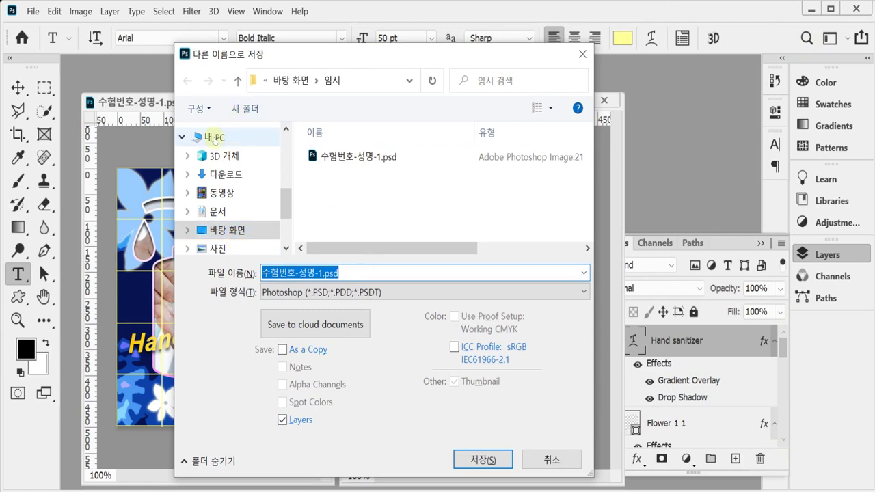
click(217, 211)
scroll(372, 206, down, 5)
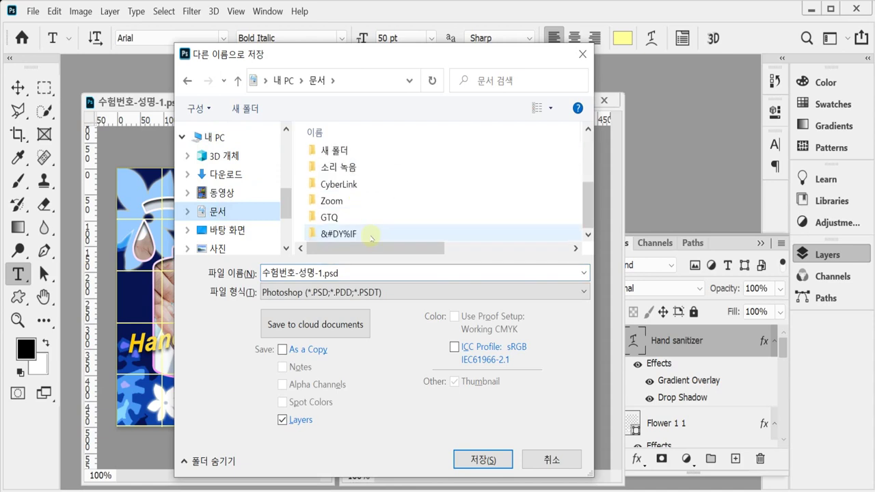
double_click(346, 218)
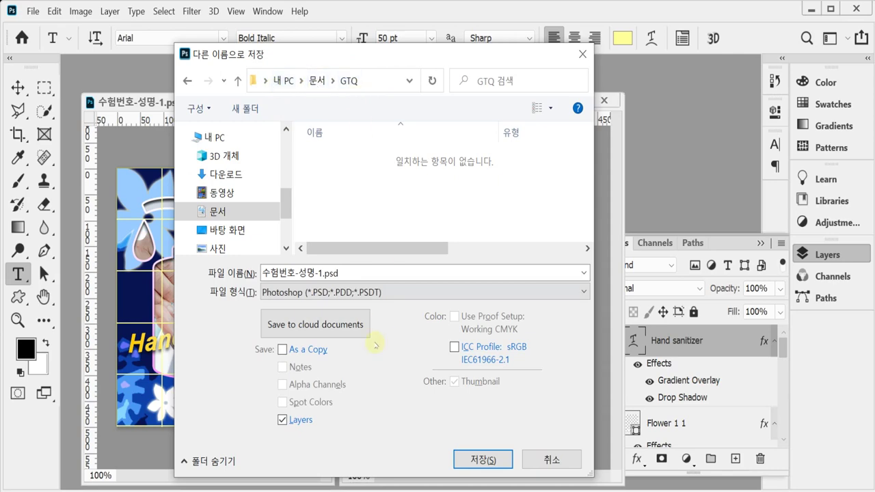
click(354, 298)
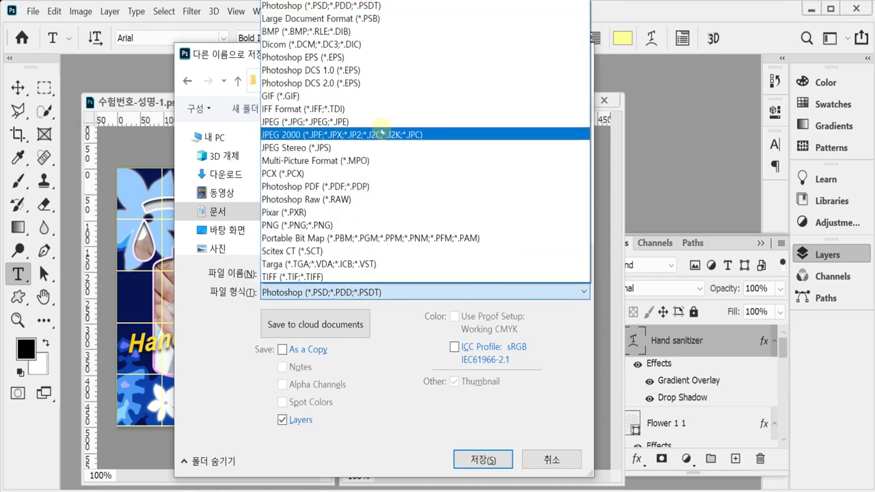
click(380, 123)
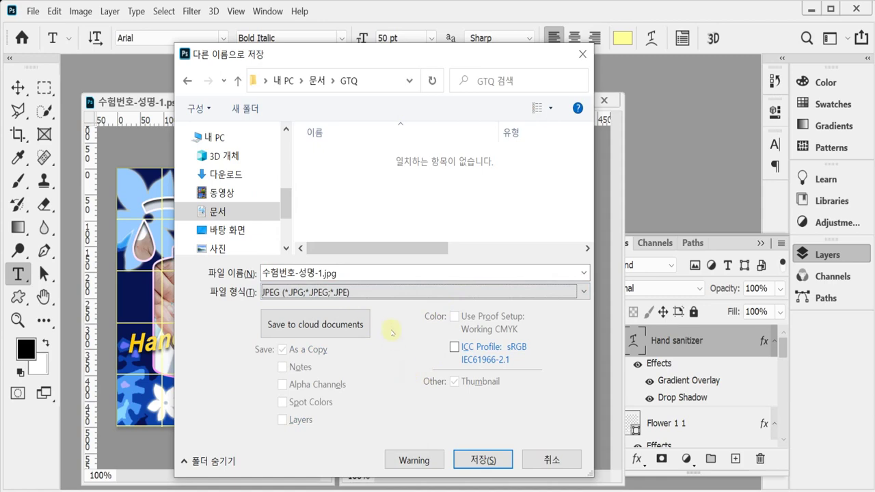
click(482, 460)
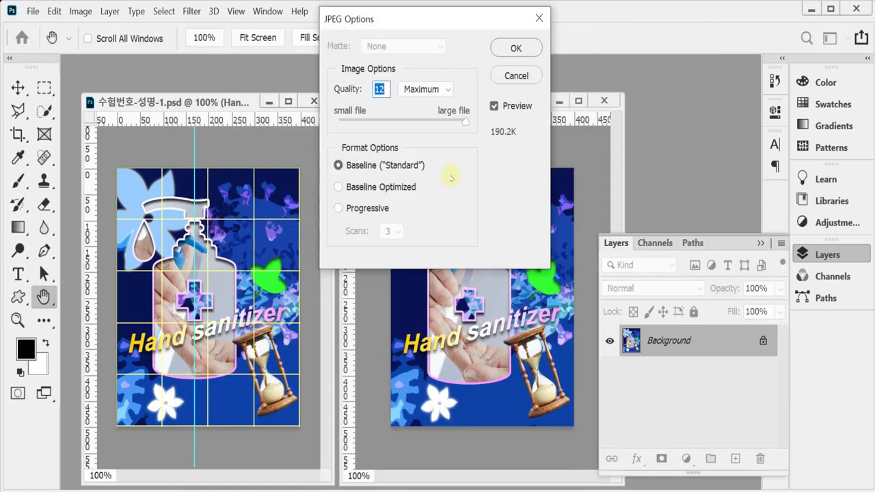
text(8)
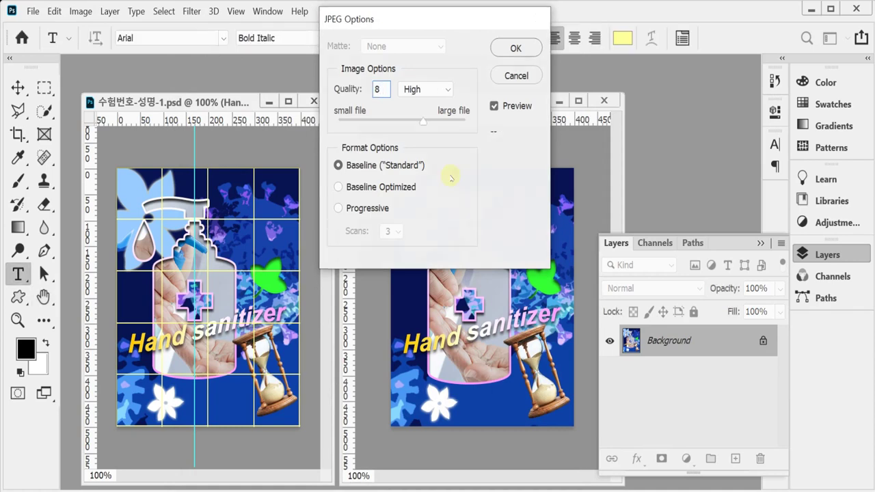
key(Return)
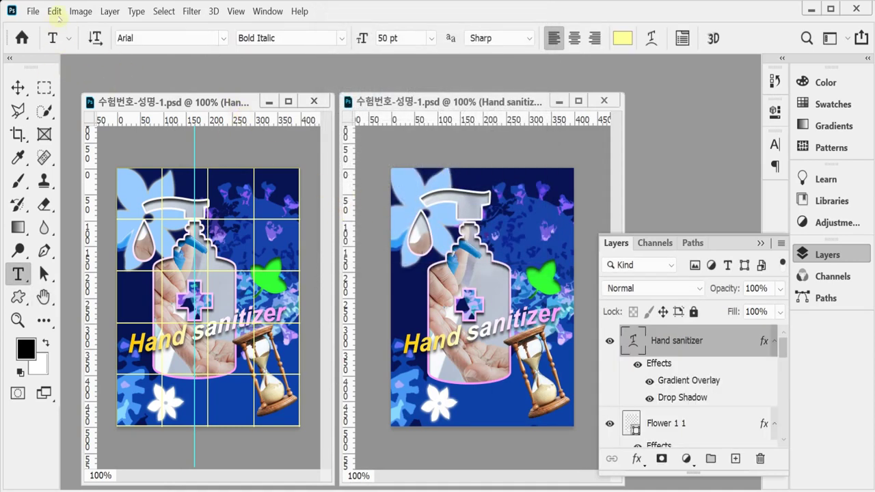
- Resize the finished poster image to 40 × 50 pixels
click(80, 11)
click(120, 117)
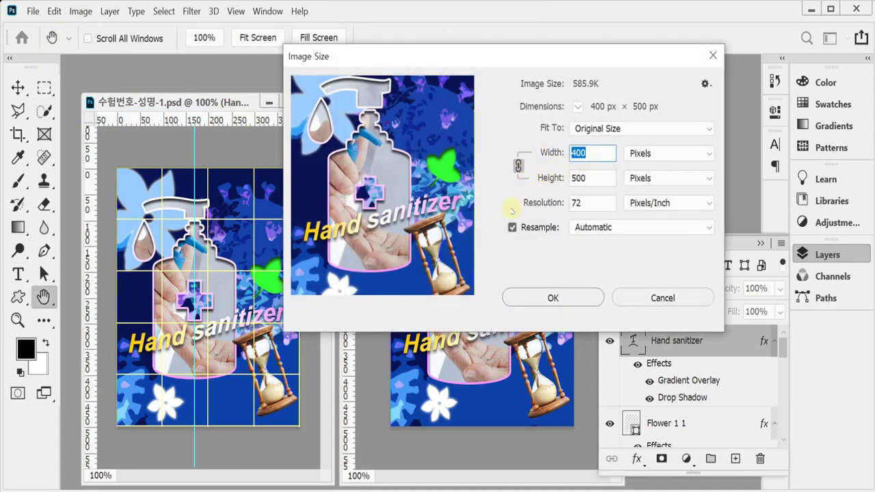
text(40)
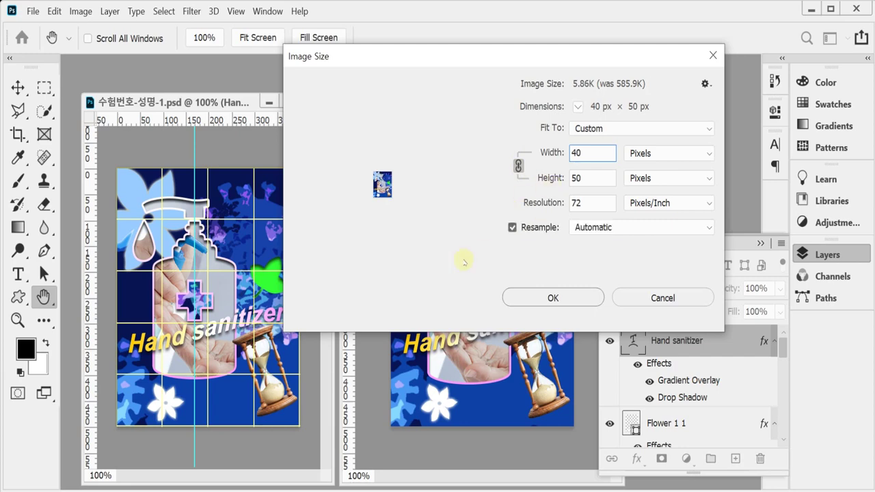
click(553, 296)
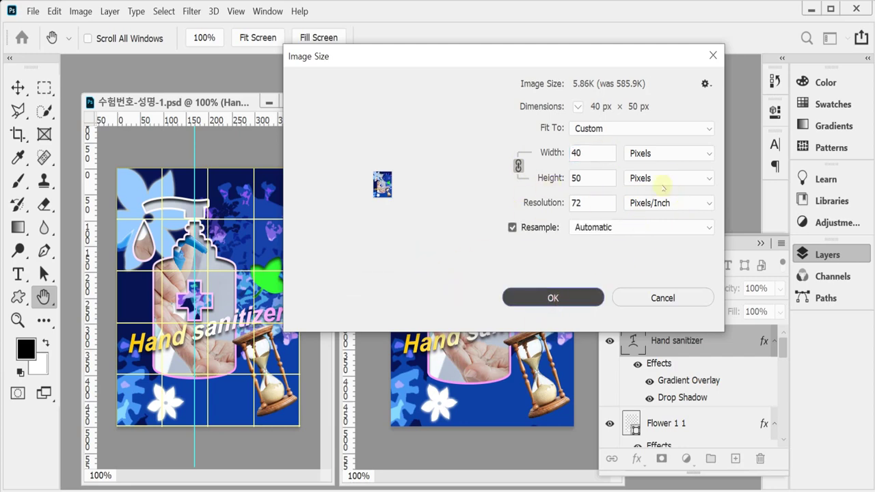
click(553, 300)
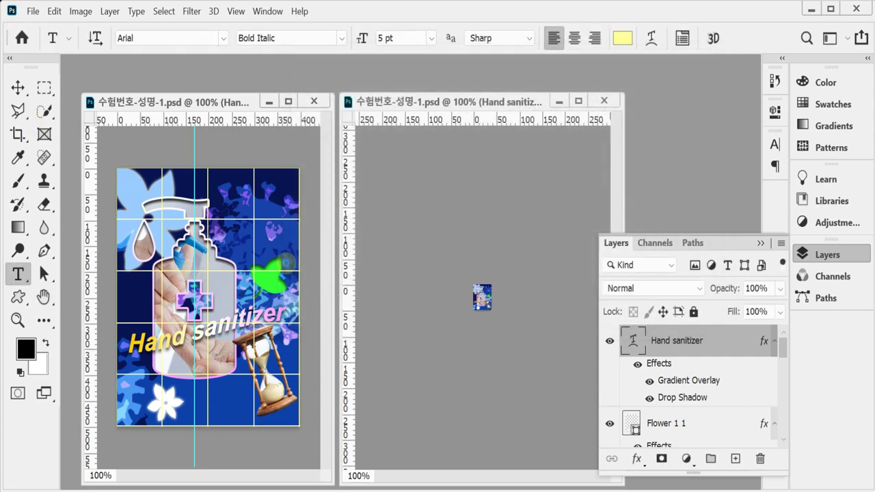
- Save the reduced poster as the Photoshop file 수험번호-성명-1.psd in the Documents GTQ folder
key(ctrl+shift+s)
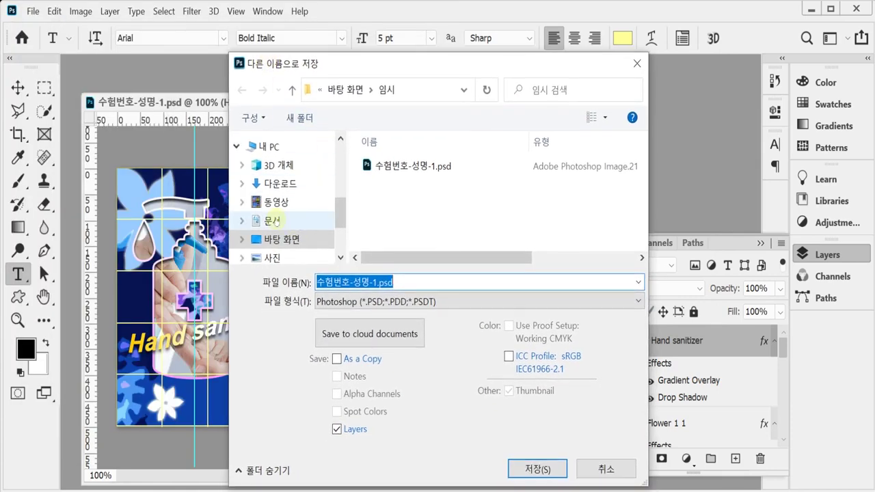
click(274, 222)
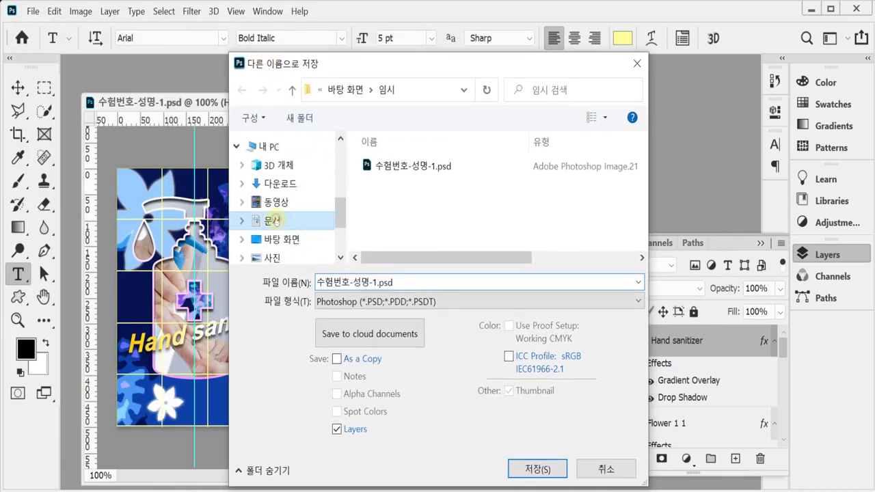
scroll(465, 229, down, 2)
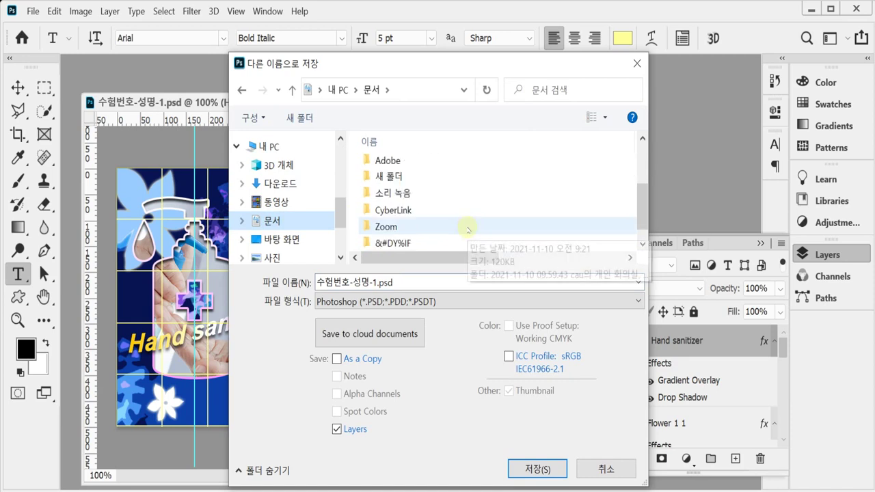
double_click(423, 244)
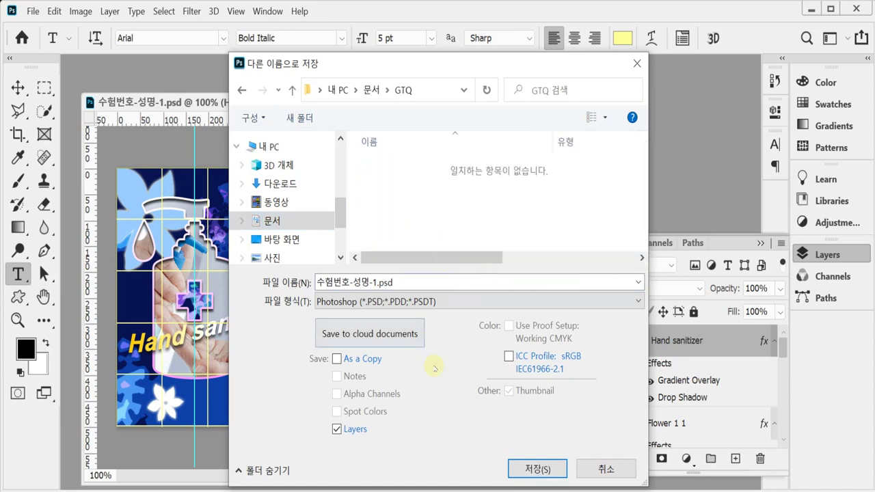
click(374, 283)
click(537, 469)
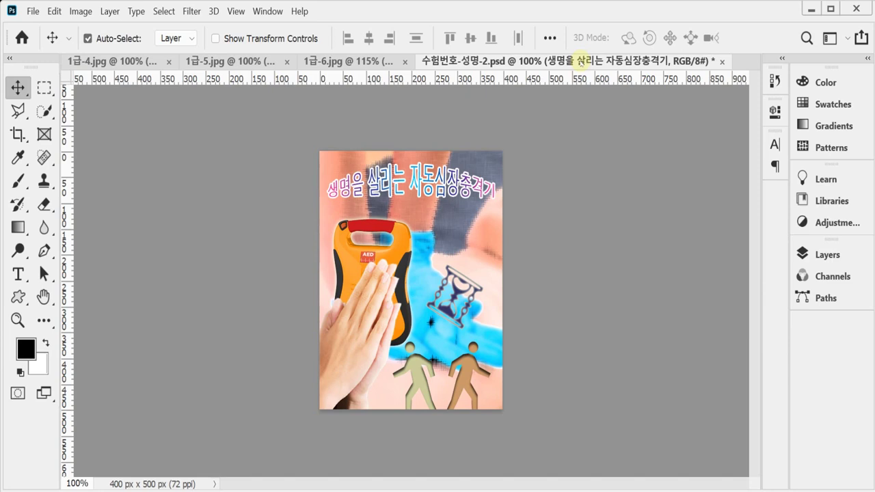
- Create a new 400 × 500 px document at 72 pixels/inch in RGB Color with a white background
key(ctrl)
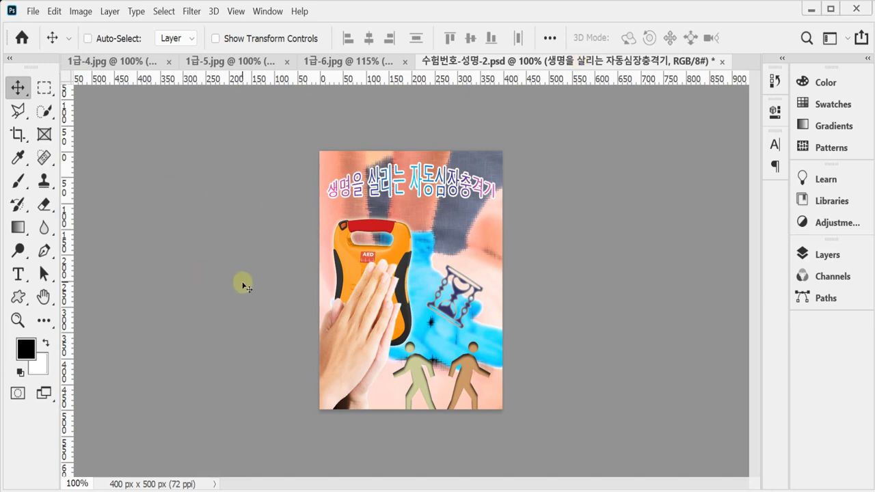
key(ctrl+n)
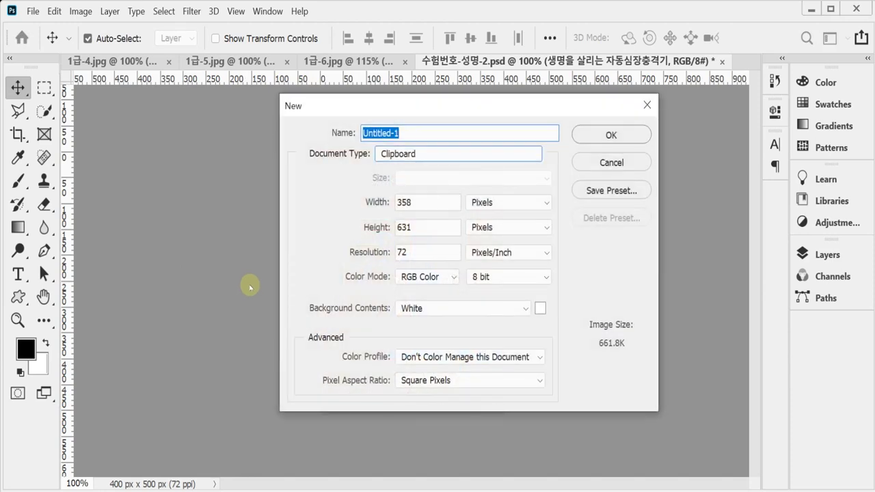
key(Tab)
key(Tab)
text(400)
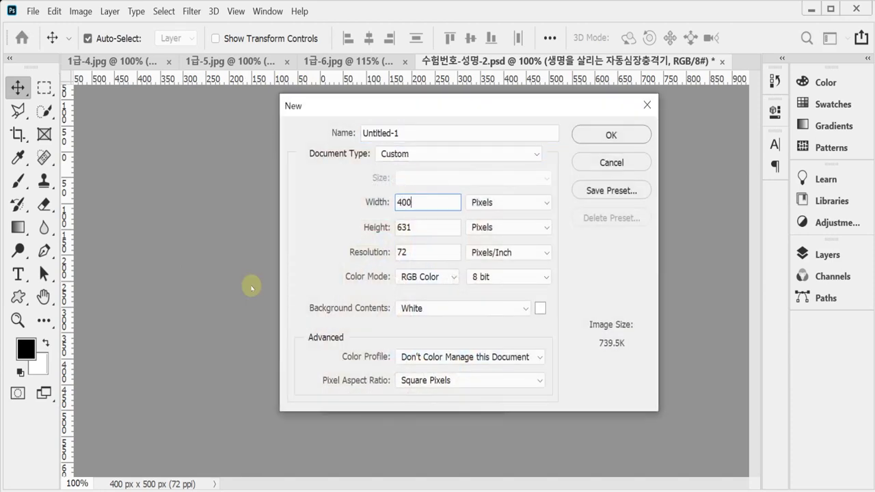
key(Tab)
key(Tab)
text(500)
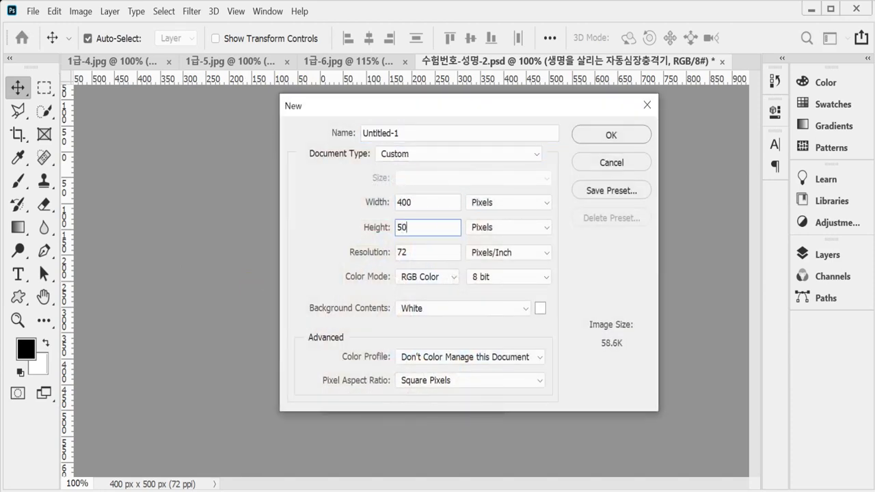
key(Tab)
key(Tab)
key(Tab)
key(Tab)
key(Tab)
key(Tab)
key(Tab)
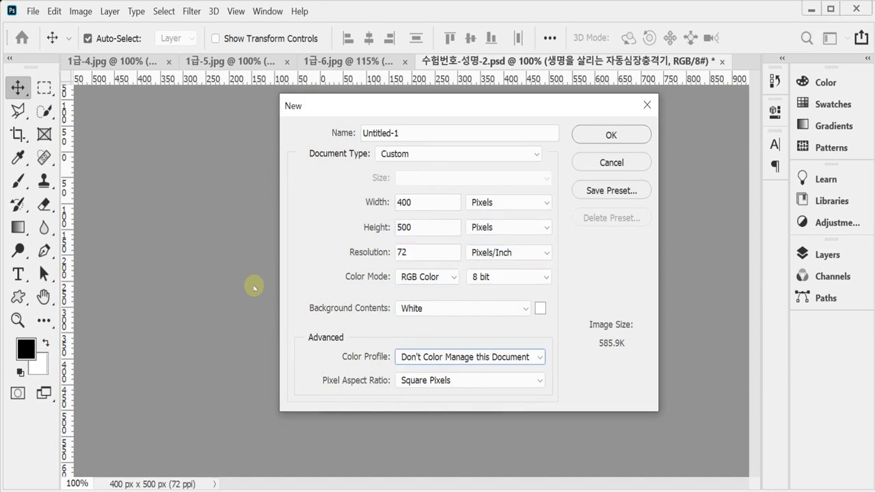
key(Return)
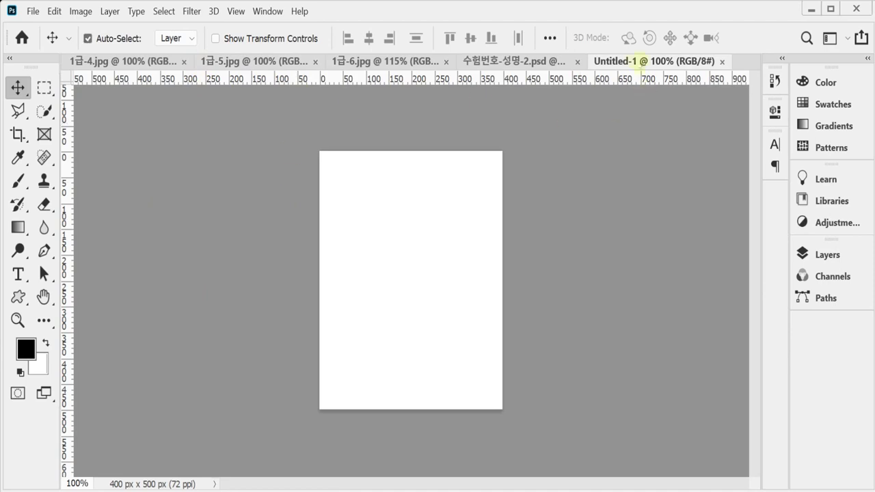
- Arrange the new document and the reference poster 수험번호-성명-2.psd side by side in floating windows, with the grid shown in both
drag(642, 60, 494, 149)
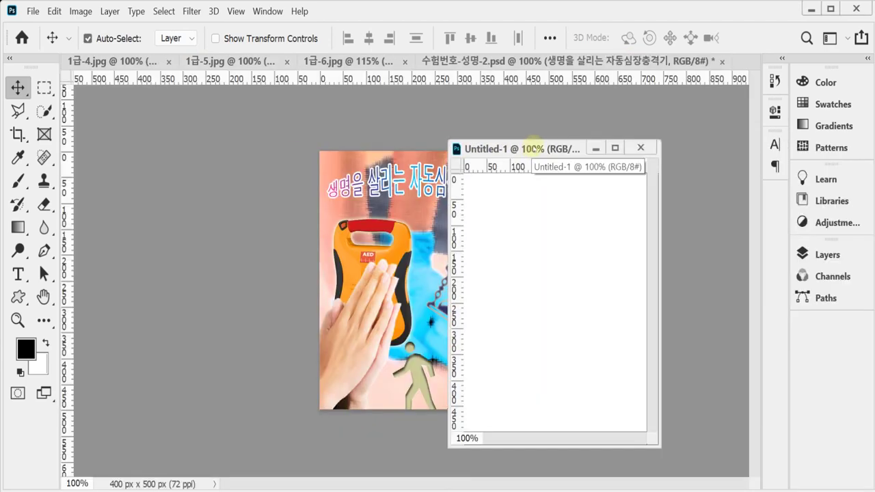
key(ctrl+apostrophe)
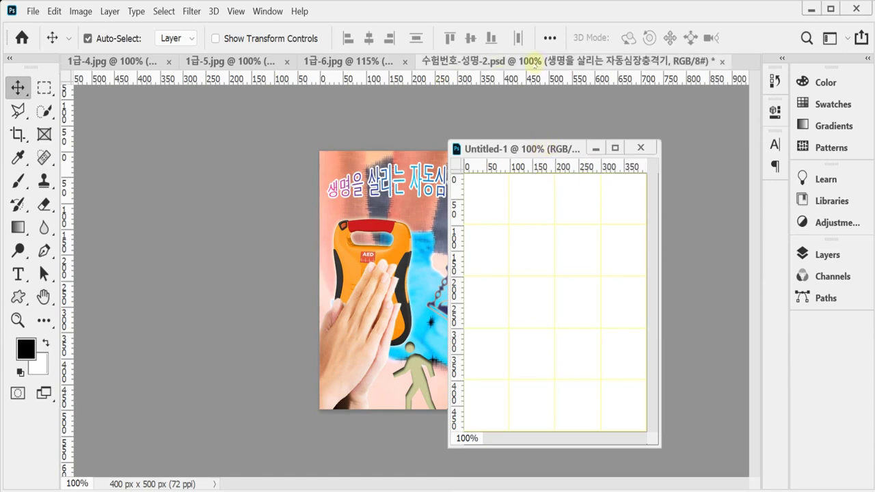
drag(527, 60, 346, 135)
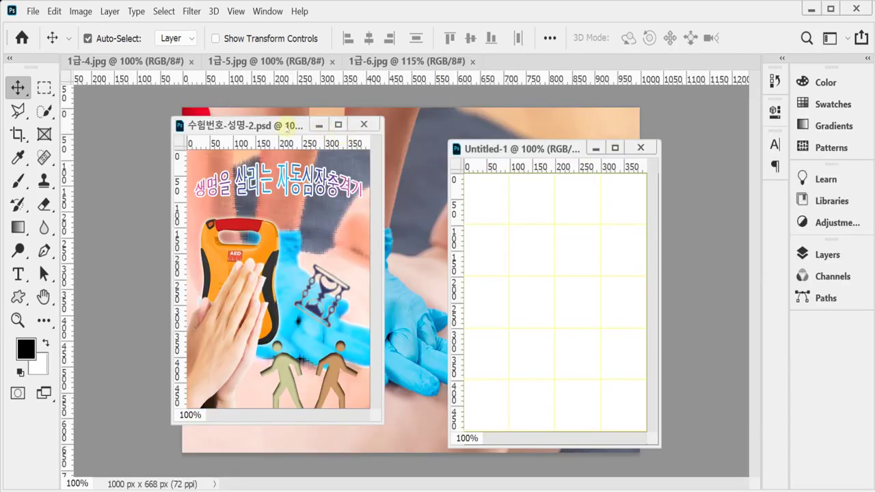
drag(290, 127, 258, 112)
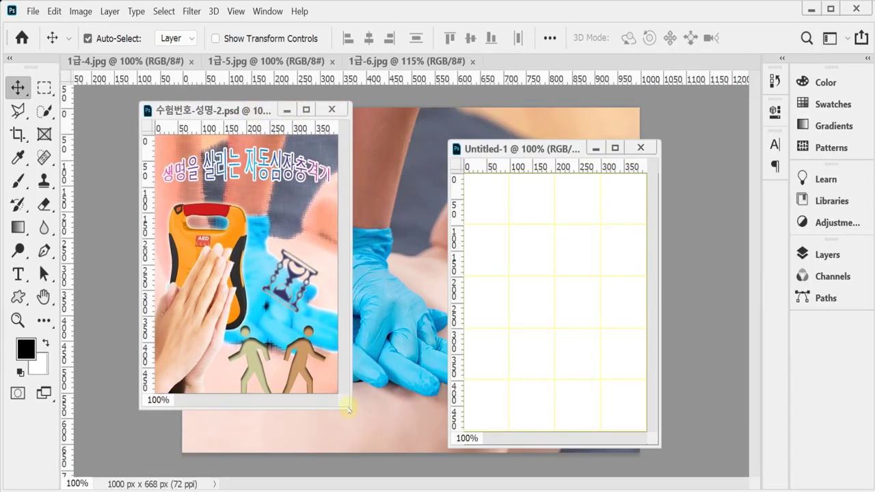
drag(348, 405, 413, 466)
key(ctrl+apostrophe)
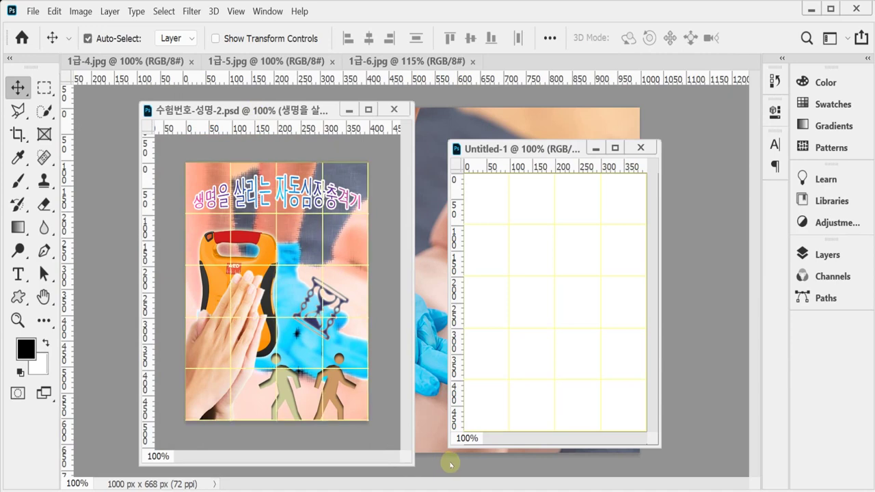
drag(536, 146, 478, 113)
drag(624, 418, 659, 463)
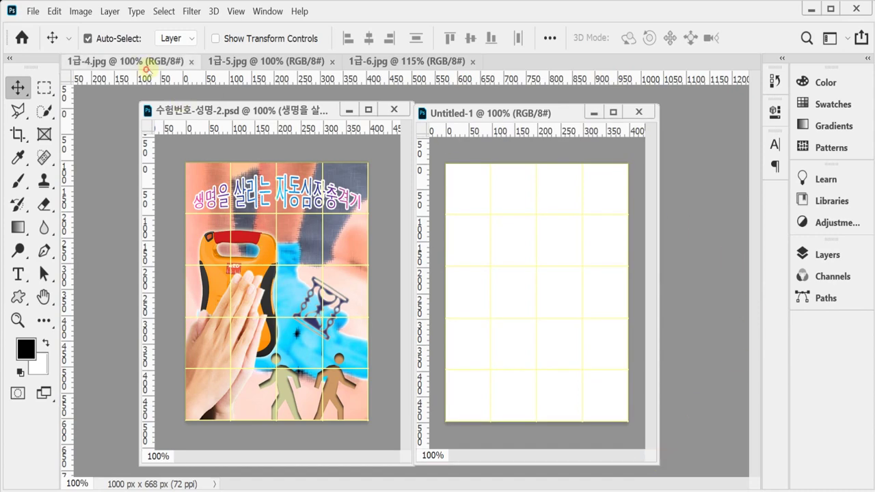
- Copy the entire 1급-4.jpg photo into the new document and close the source image
drag(144, 63, 335, 102)
key(ctrl+a)
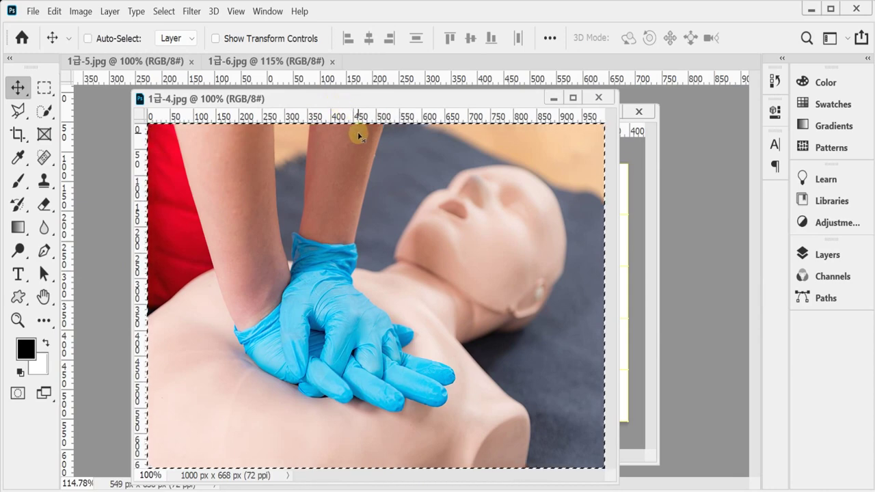
key(ctrl+w)
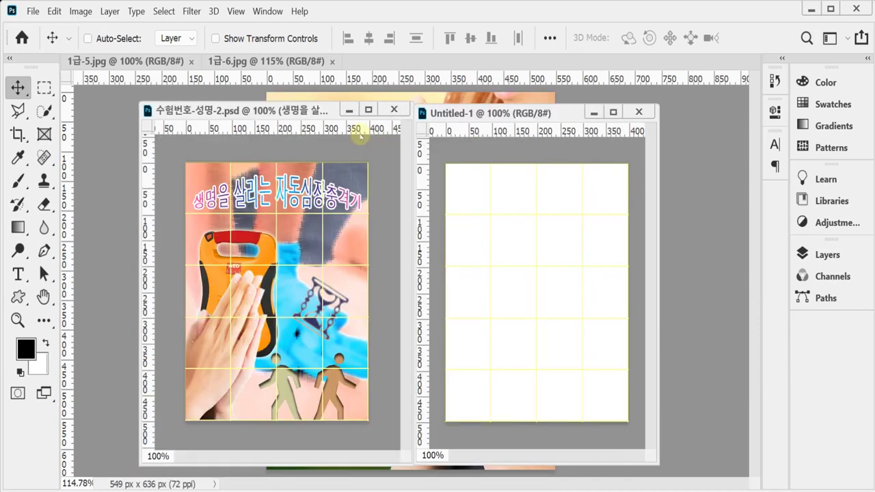
key(ctrl+v)
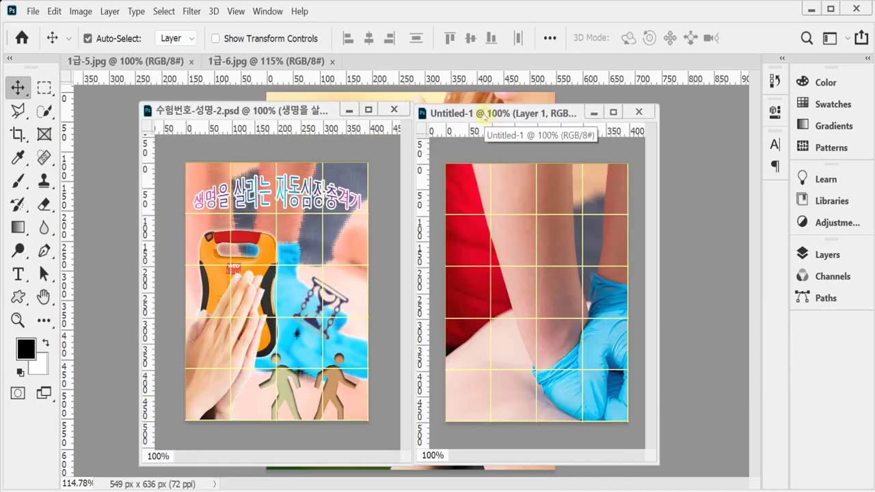
- Scale the pasted photo proportionally to 80% and position its center at about X 274, Y 256 px to match the reference poster
key(ctrl+t)
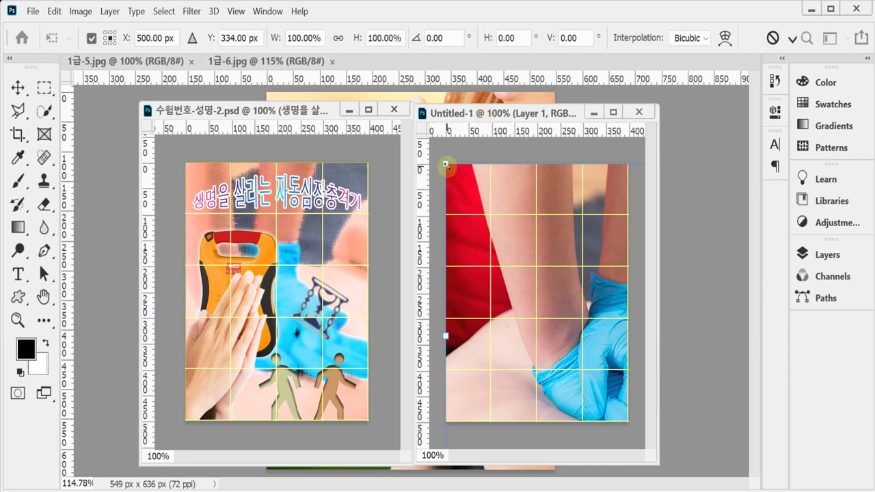
click(338, 37)
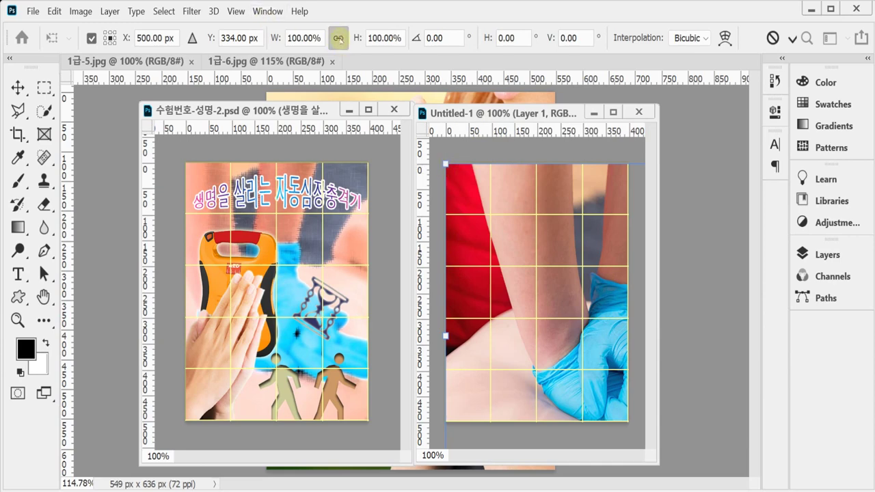
drag(274, 43, 258, 39)
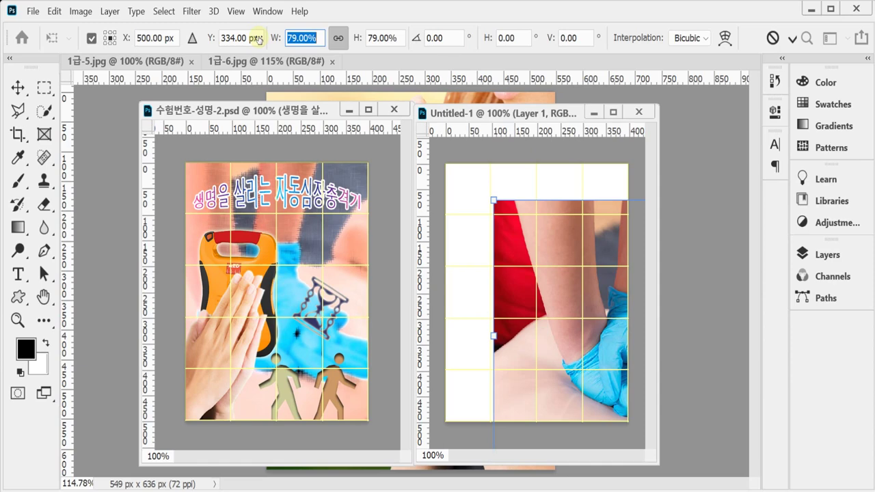
key(Down)
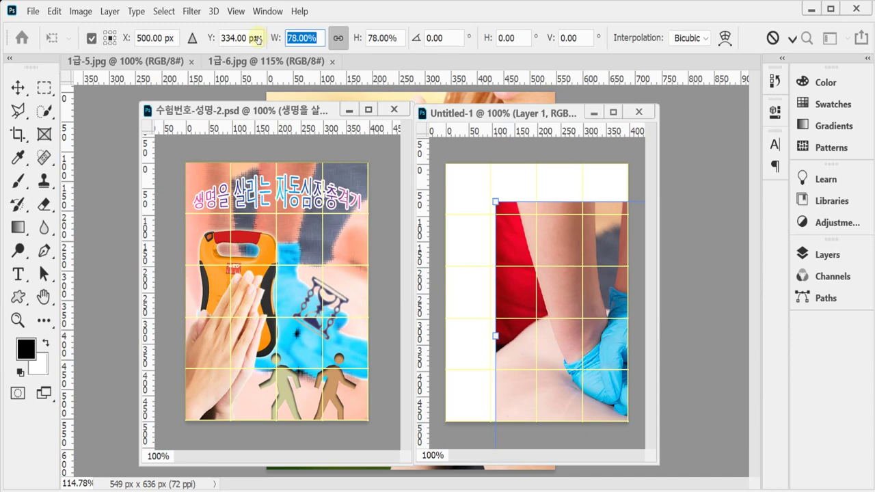
key(Up)
key(Up)
key(Up)
key(Up)
key(Up)
key(Up)
key(Up)
key(Up)
key(Up)
key(Up)
key(Up)
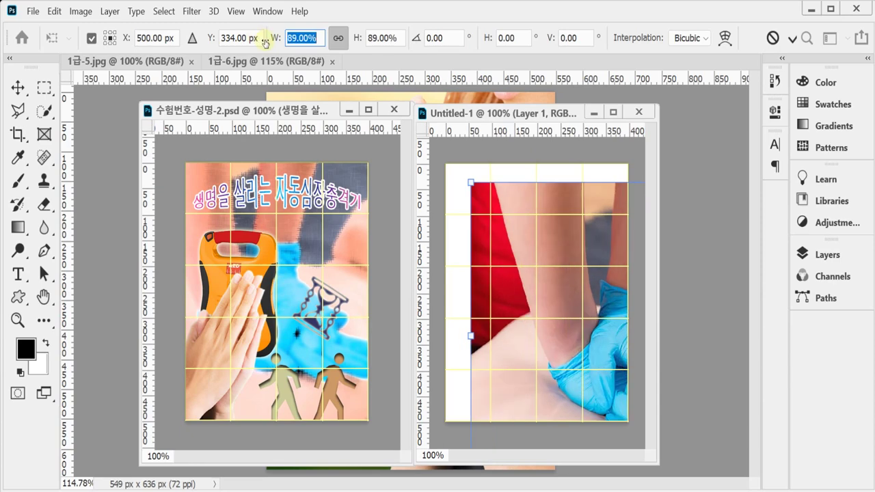
drag(548, 287, 467, 246)
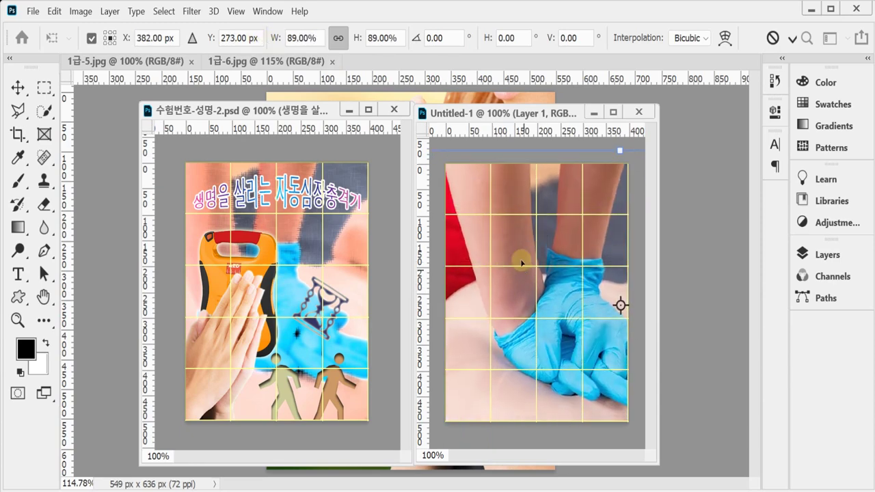
drag(276, 38, 269, 38)
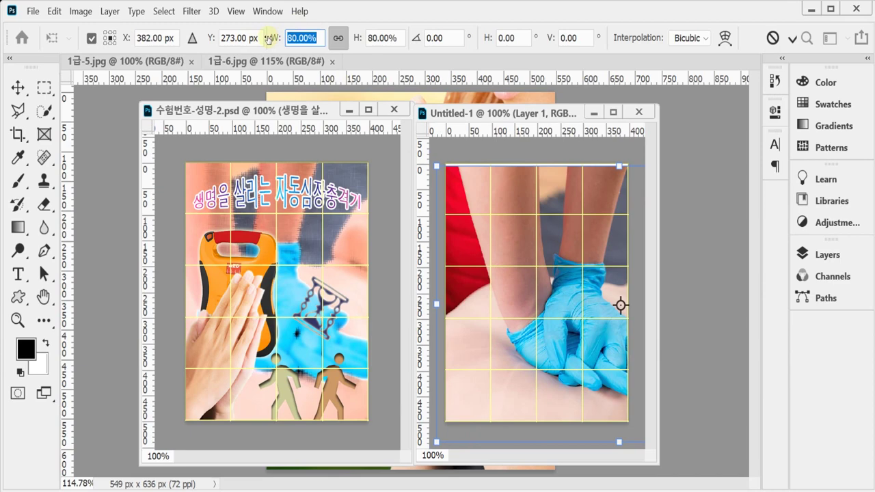
drag(269, 39, 269, 39)
mouse_move(562, 377)
mouse_down()
mouse_move(521, 371)
mouse_move(568, 364)
mouse_up()
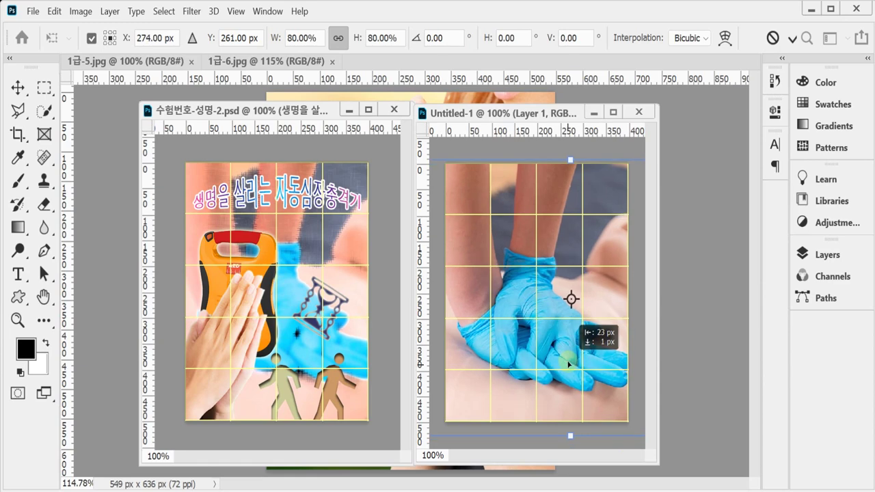
drag(569, 364, 567, 361)
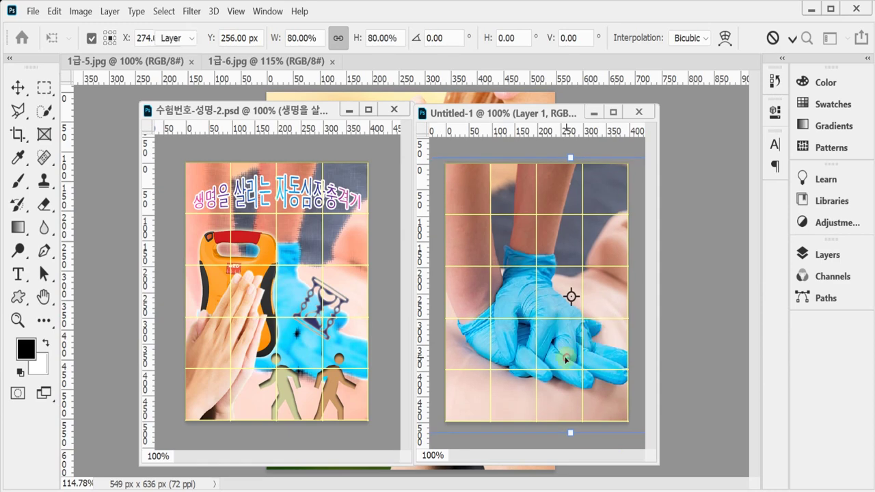
key(Return)
- Start saving the new document as a Photoshop file in the desktop folder 임시, taking the name from the existing 수험번호-성명-1.psd
key(ctrl+shift+s)
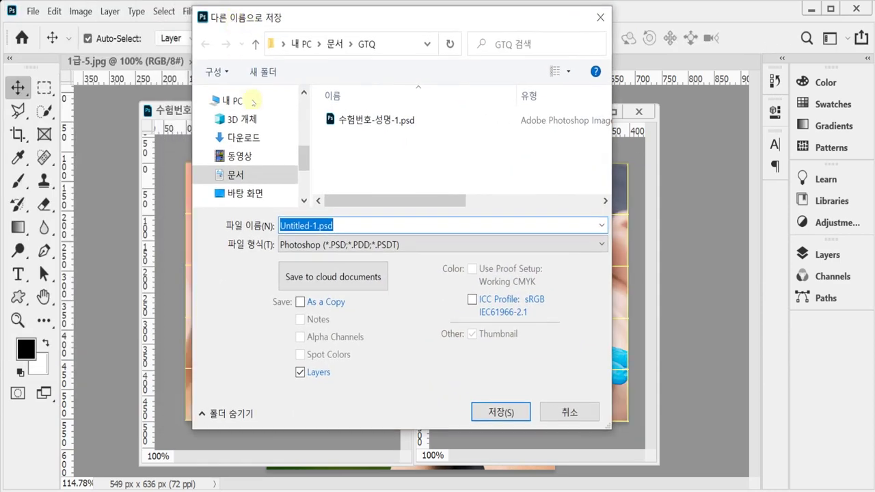
click(251, 194)
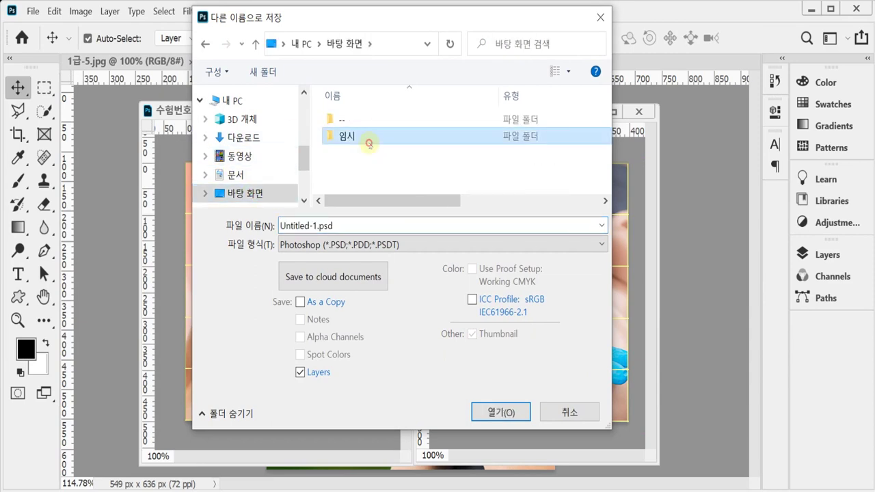
double_click(362, 136)
click(374, 120)
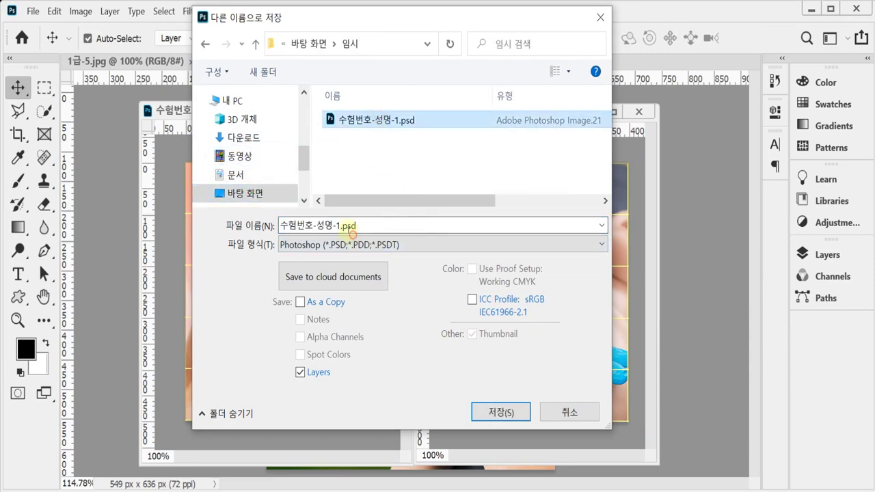
- Save the document under the file name 수험번호-성명-2.psd
double_click(354, 225)
drag(338, 226, 381, 225)
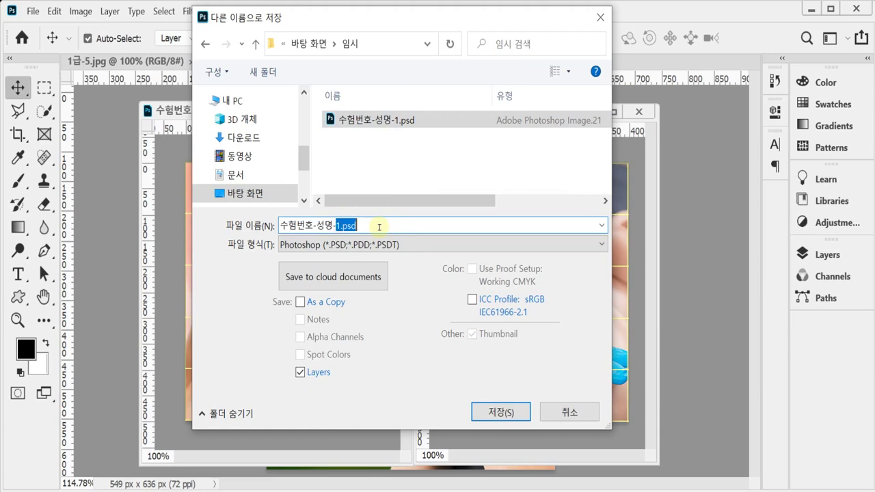
text(2)
click(499, 409)
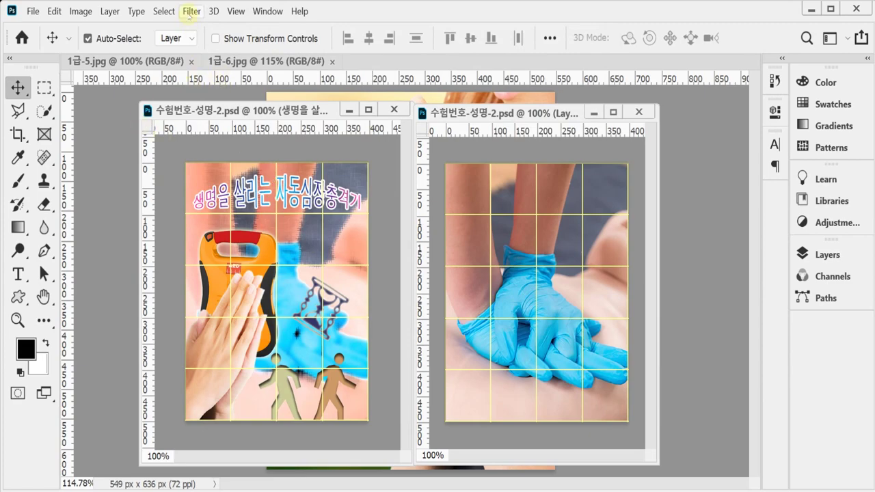
- Apply the Water Paper filter to the gloved-hands image and shift the image slightly on the canvas
click(192, 12)
click(216, 69)
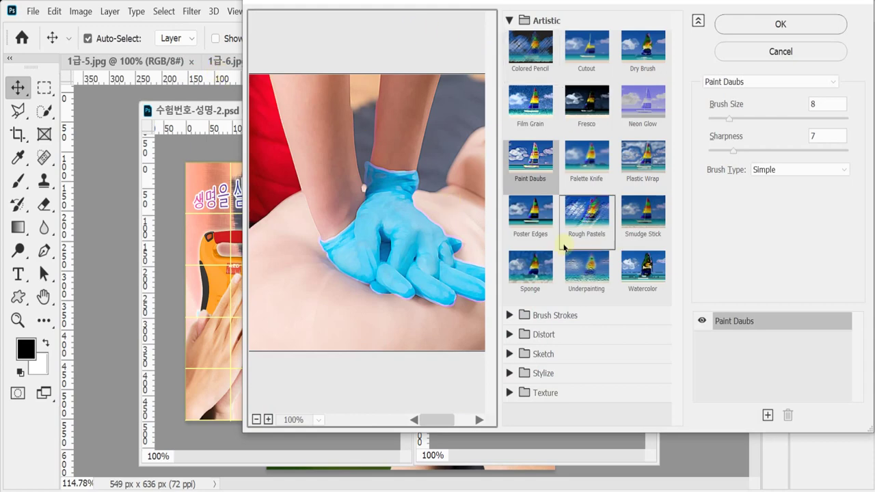
click(508, 21)
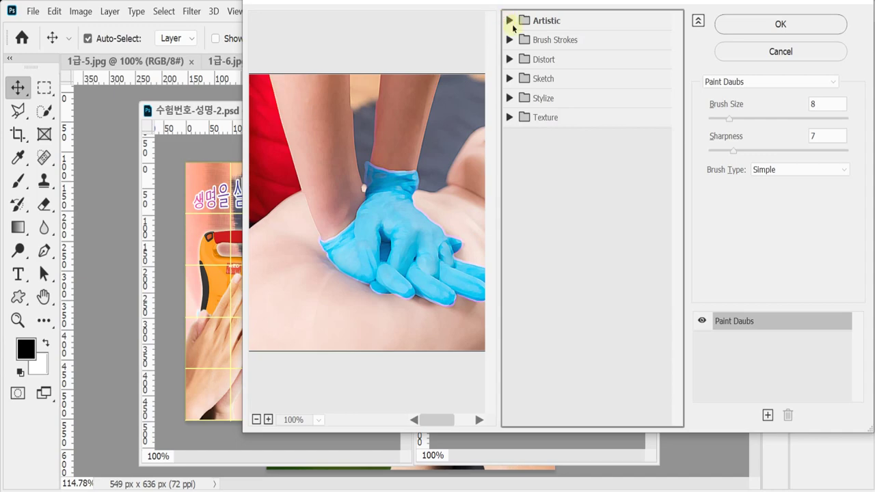
click(508, 78)
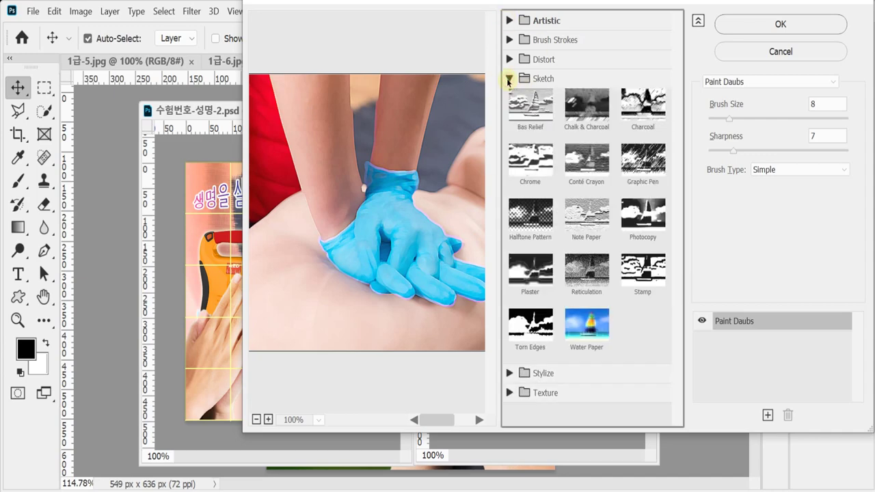
click(586, 332)
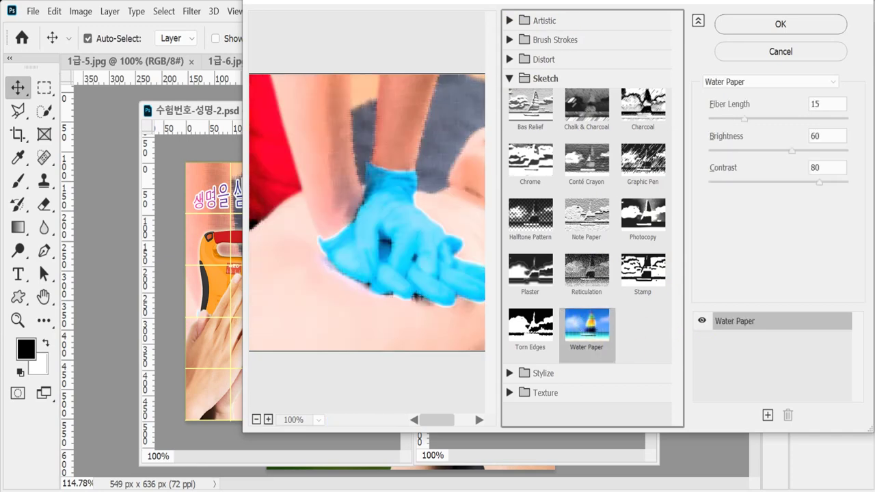
click(757, 24)
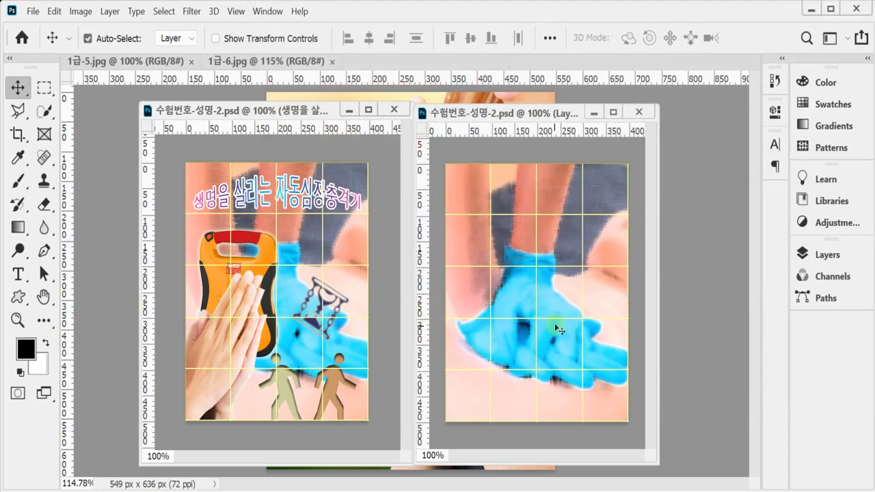
drag(559, 327, 559, 316)
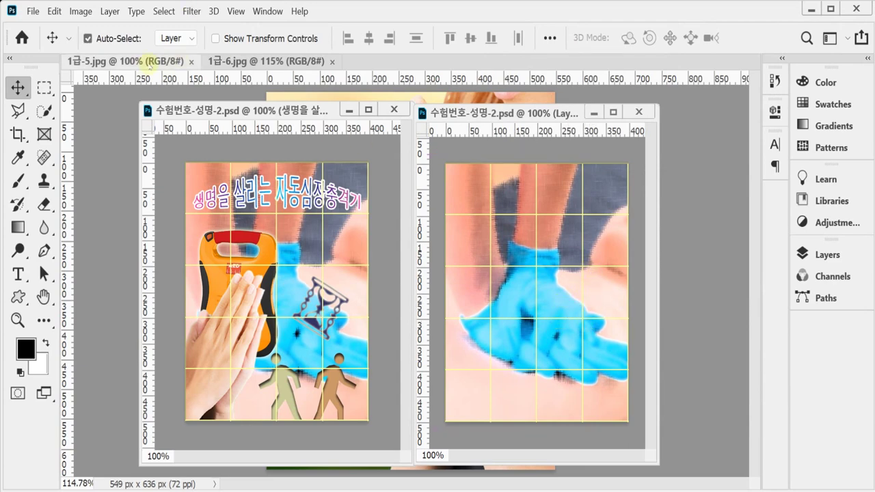
- Float 1급-5.jpg in its own window and select the AED device with the Object Selection tool in Rectangle mode
drag(149, 60, 225, 99)
drag(395, 454, 414, 470)
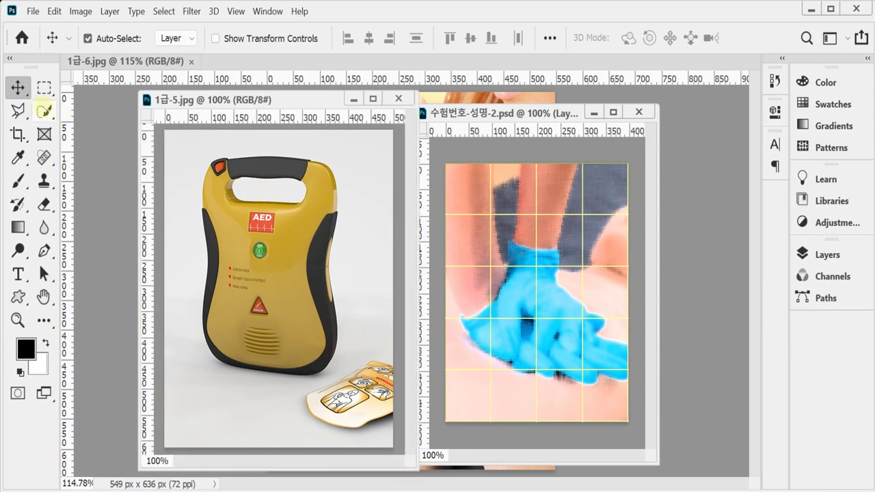
click(45, 110)
right_click(44, 111)
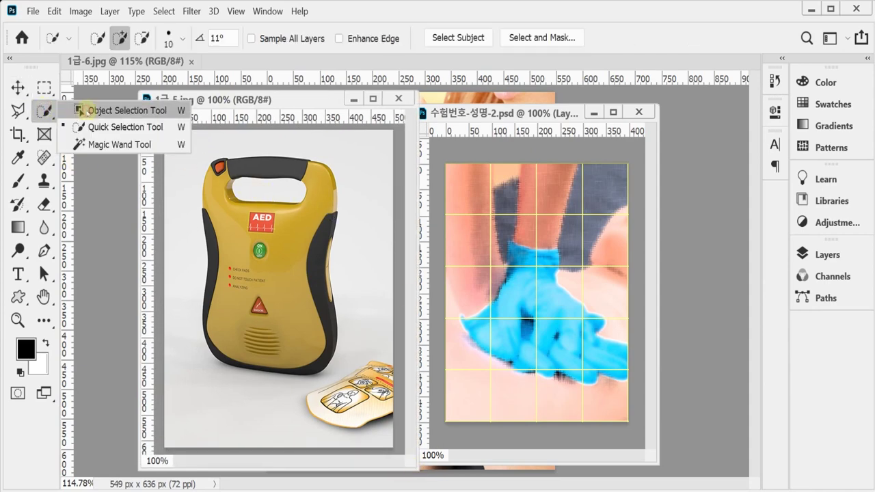
click(82, 112)
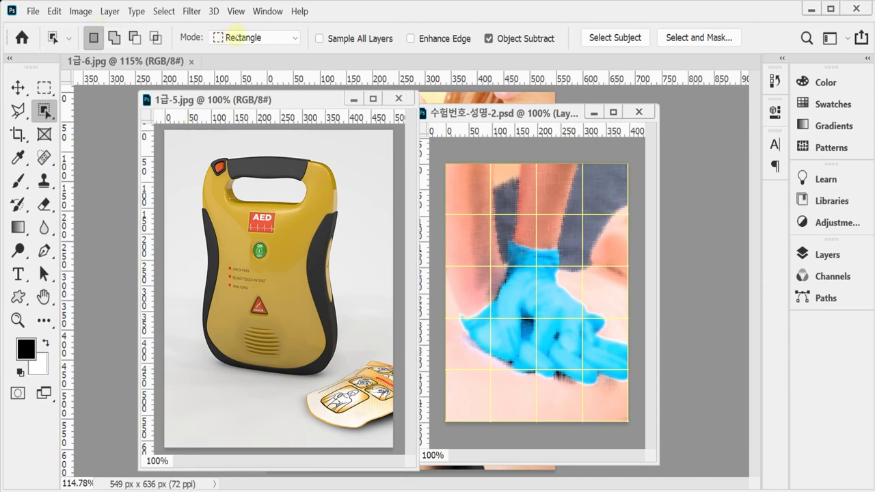
drag(187, 143, 365, 395)
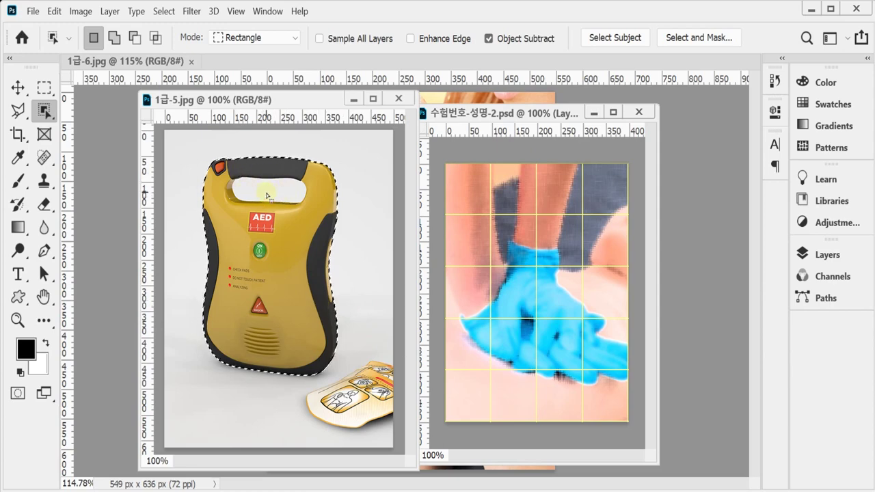
- Subtract the opening inside the AED device's handle from the selection with the Quick Selection tool
right_click(45, 111)
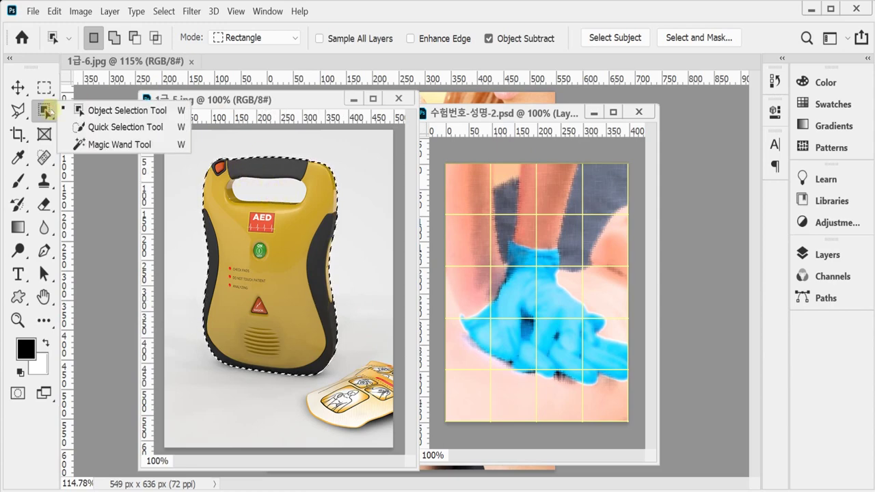
click(96, 127)
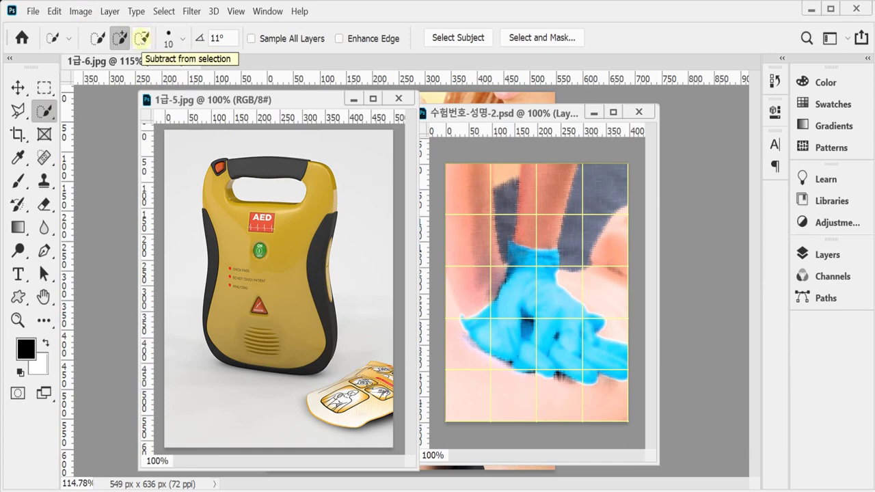
click(142, 37)
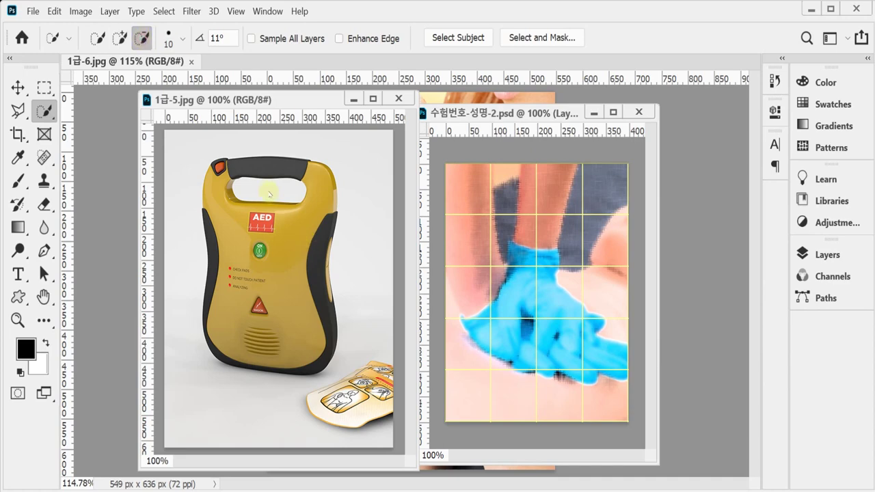
click(239, 101)
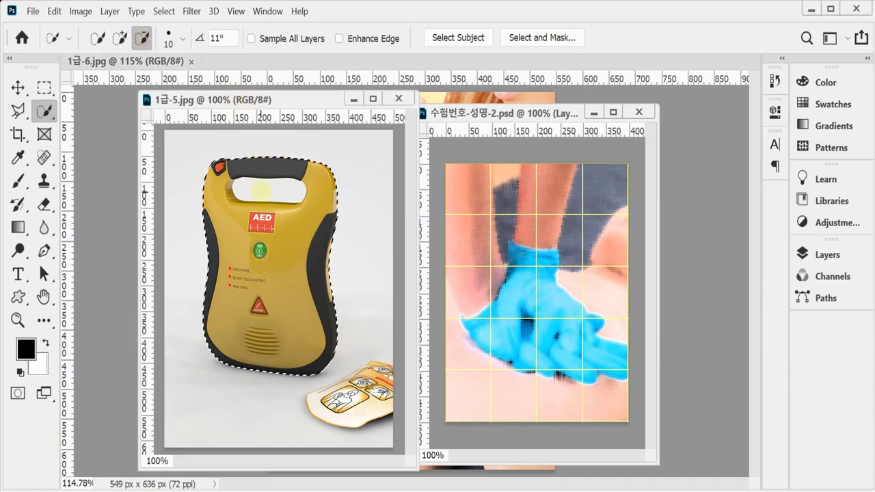
click(262, 190)
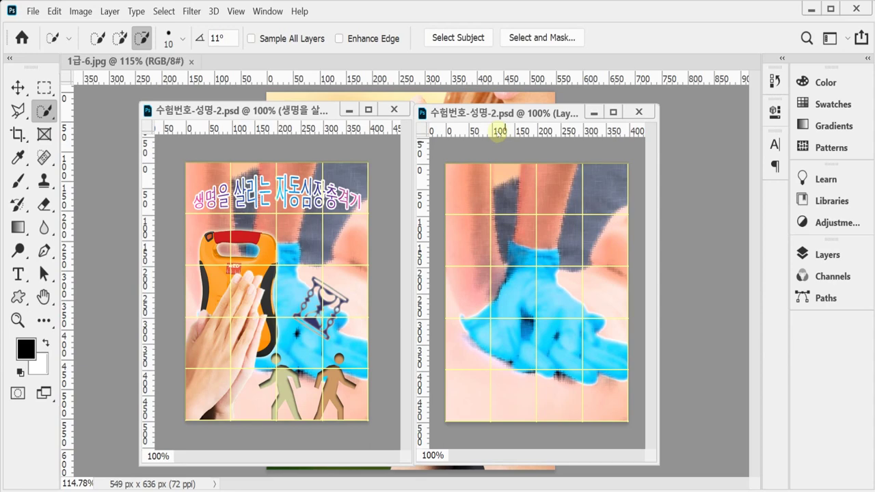
- Paste the copied AED device into the working copy of 수험번호-성명-2.psd and scale it proportionally to 64%
click(487, 118)
key(ctrl+v)
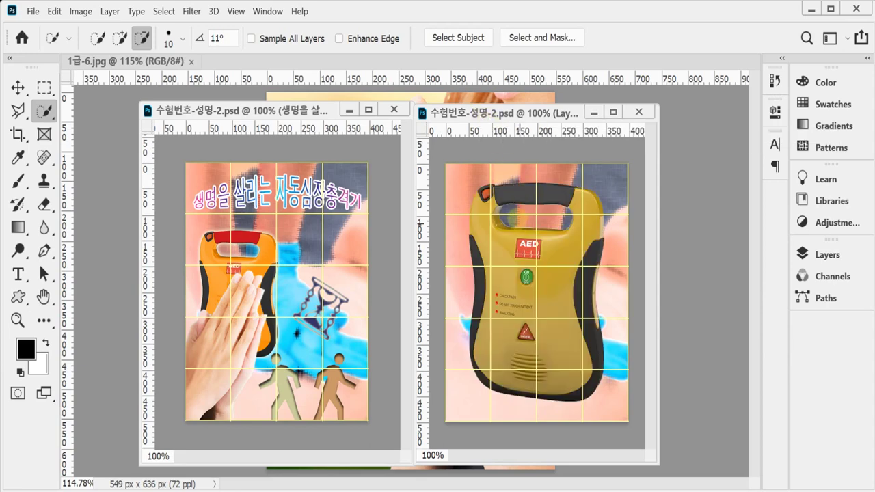
key(ctrl+t)
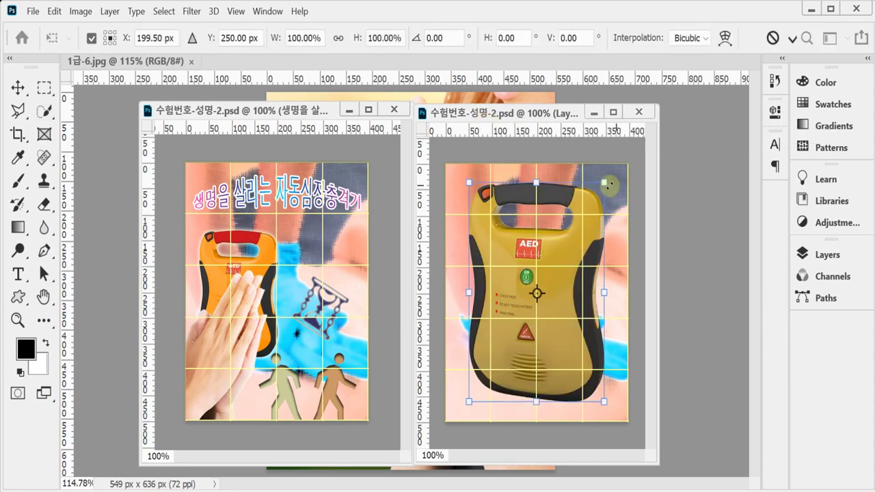
click(338, 37)
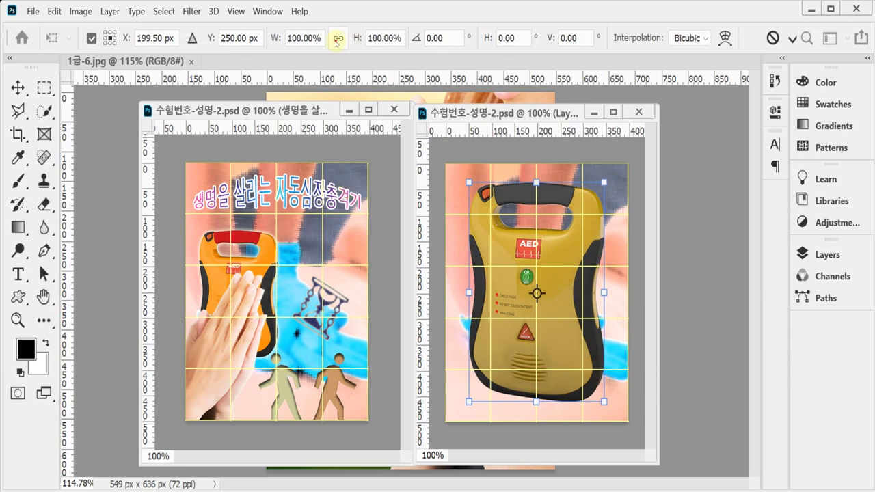
drag(280, 37, 255, 39)
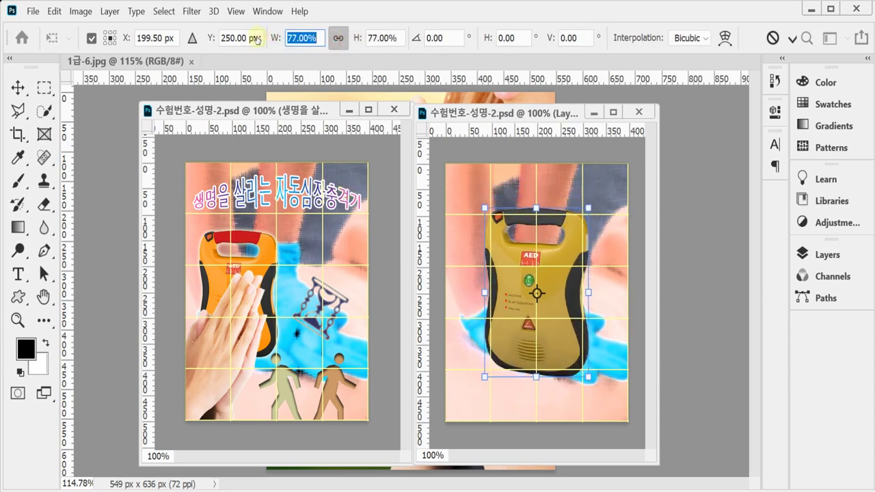
drag(256, 39, 247, 37)
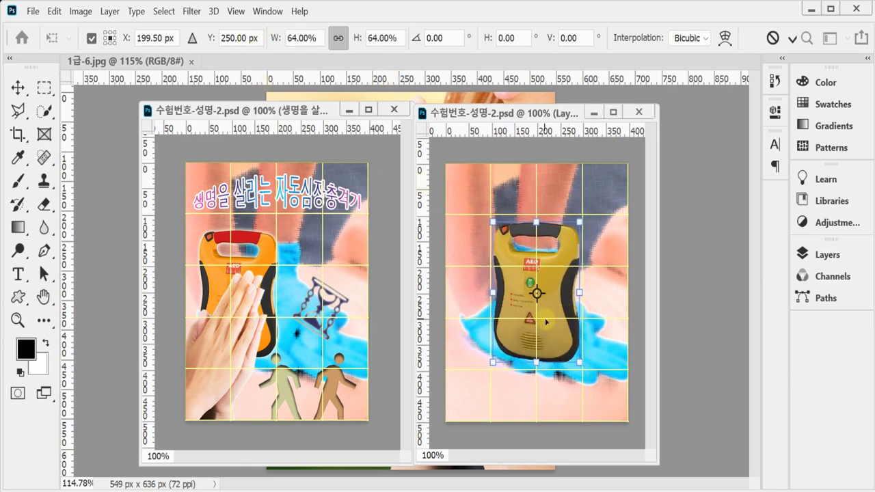
- Move the AED device to the left half of the canvas, shrink it slightly more and apply the transformation
drag(558, 314, 526, 317)
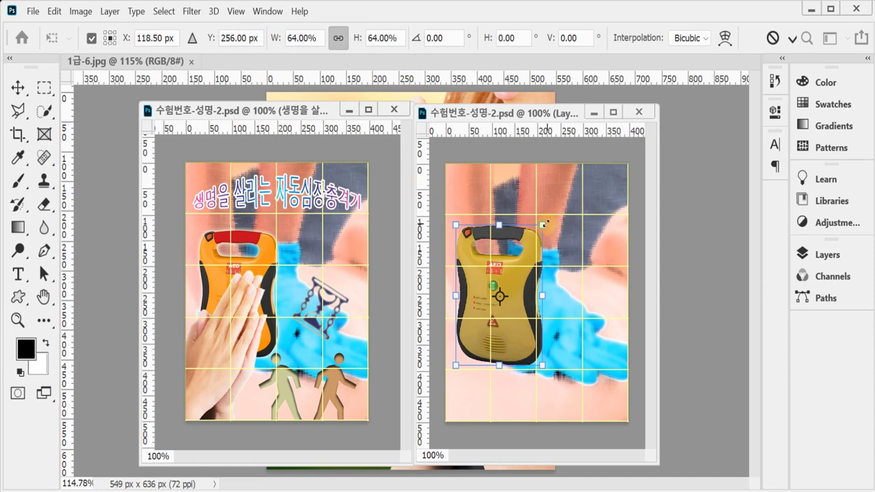
drag(546, 225, 533, 238)
key(Return)
key(w)
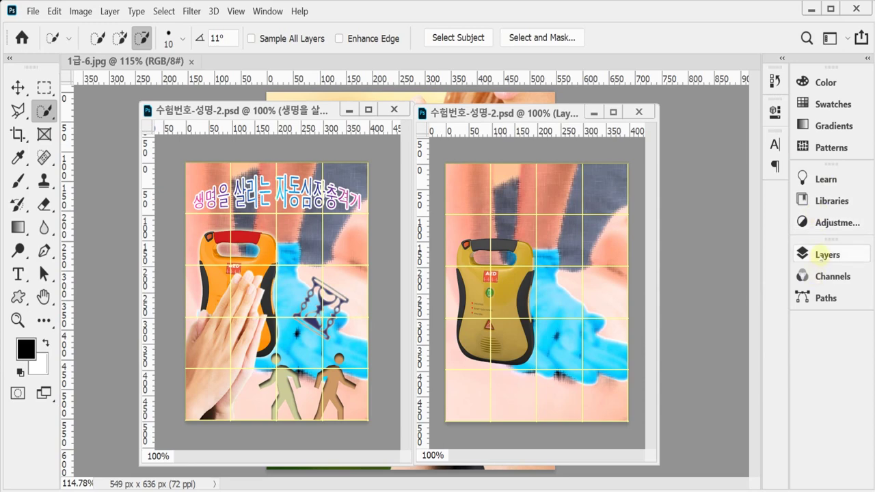
- Add an Outer Glow effect to the AED device layer and adjust the glow's size
click(819, 254)
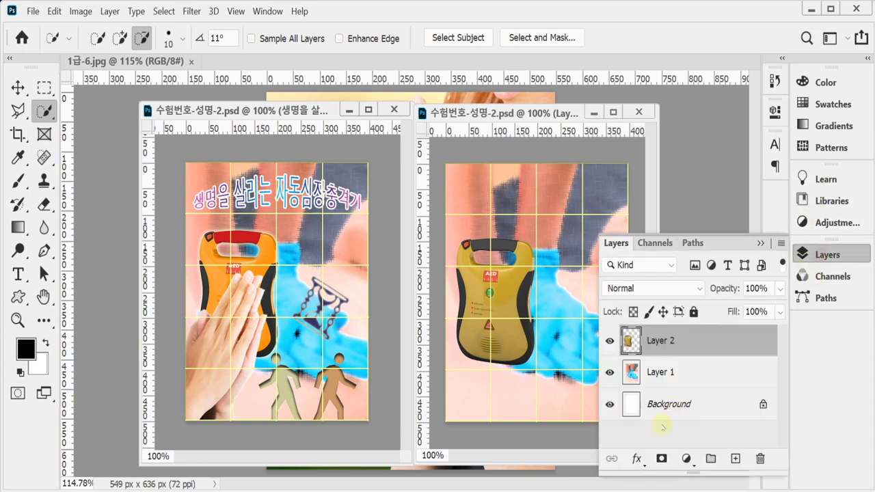
click(637, 459)
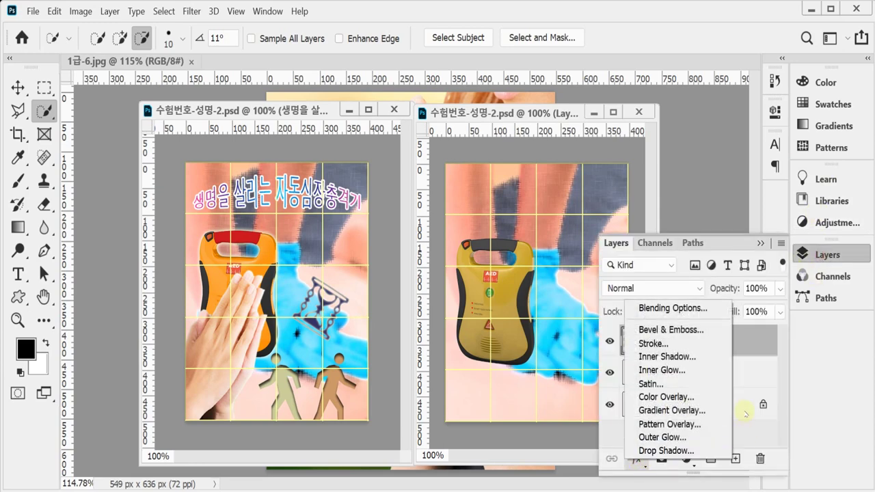
click(707, 438)
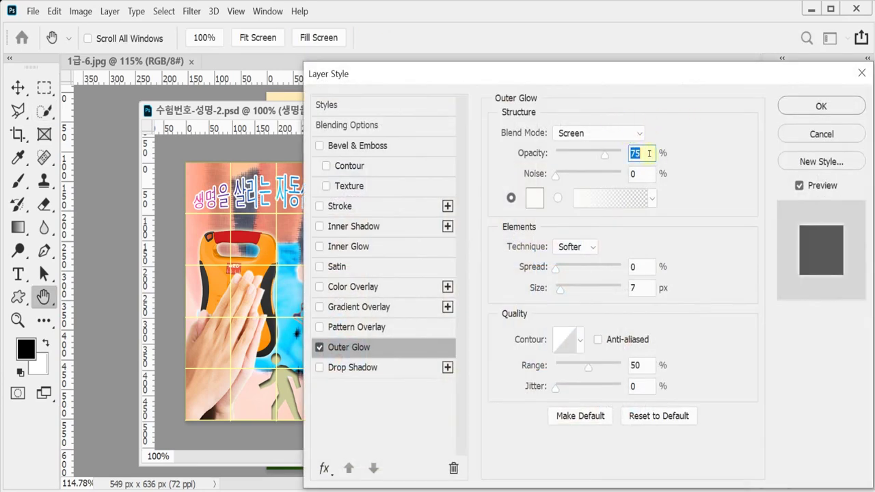
click(650, 289)
key(Up)
key(Up)
key(Up)
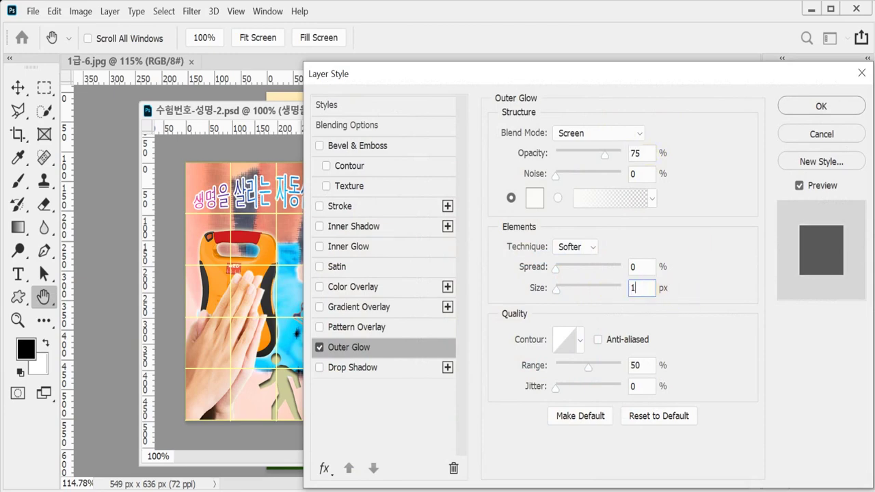
key(Return)
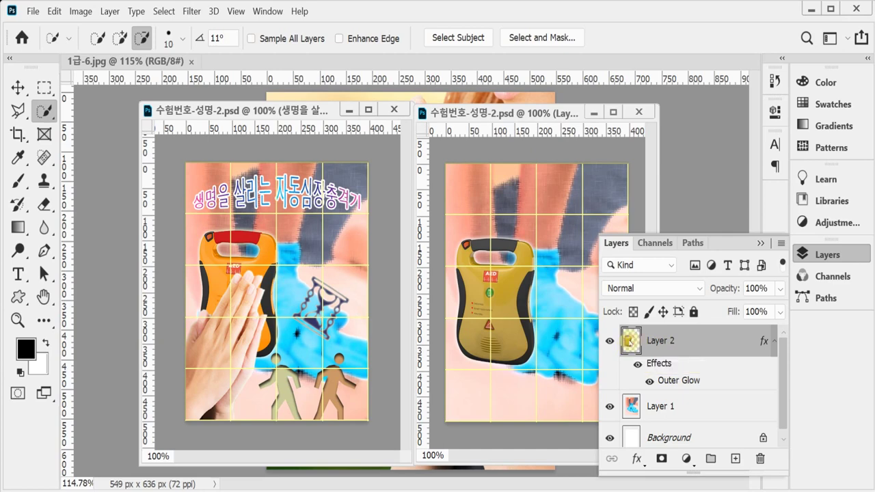
- Load the outline of the AED device layer as a selection, viewing the device at 200%
ctrl+click(629, 341)
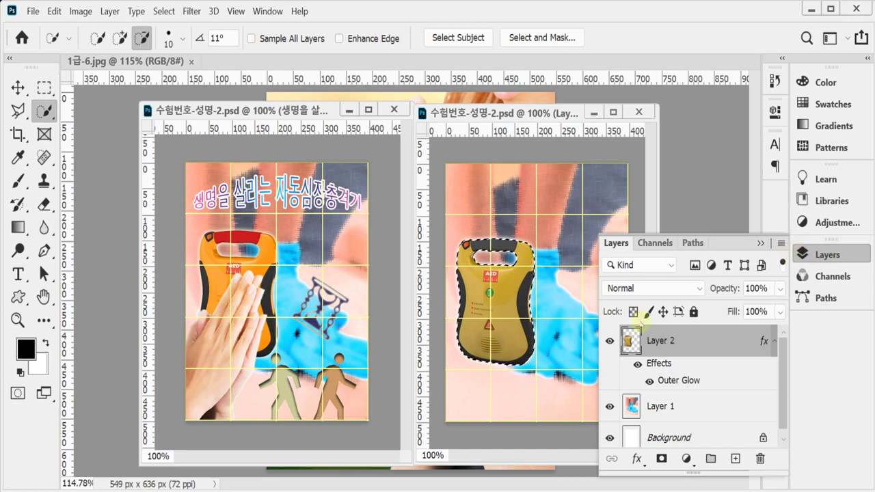
ctrl+click(500, 314)
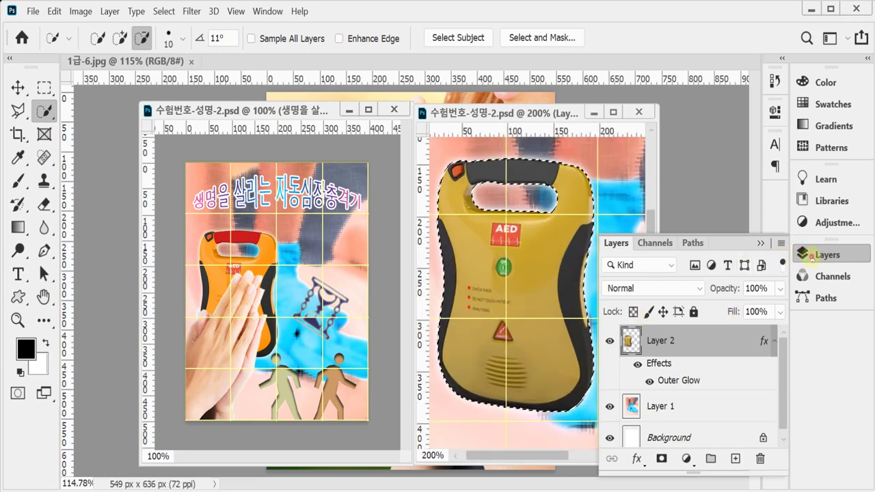
click(827, 254)
key(ctrl+d)
drag(564, 279, 578, 293)
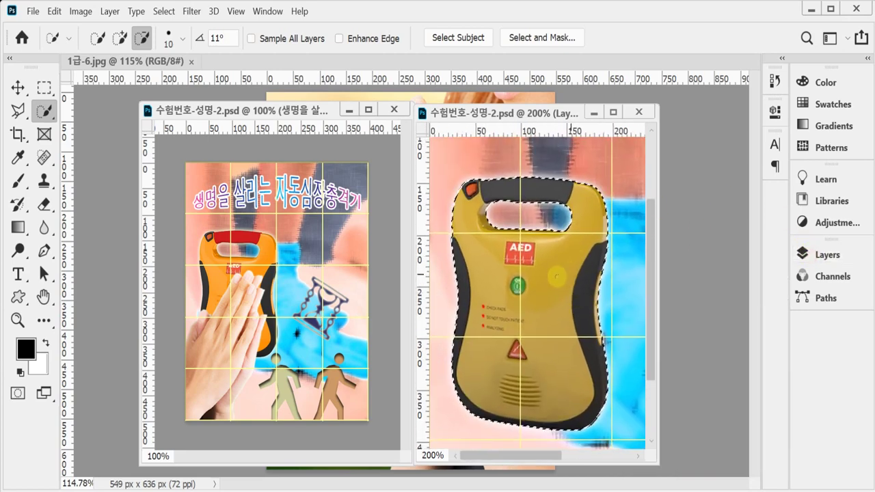
- Subtract the dark handle, side grips, AED label, green button and warning triangle from the device selection
key(ctrl+z)
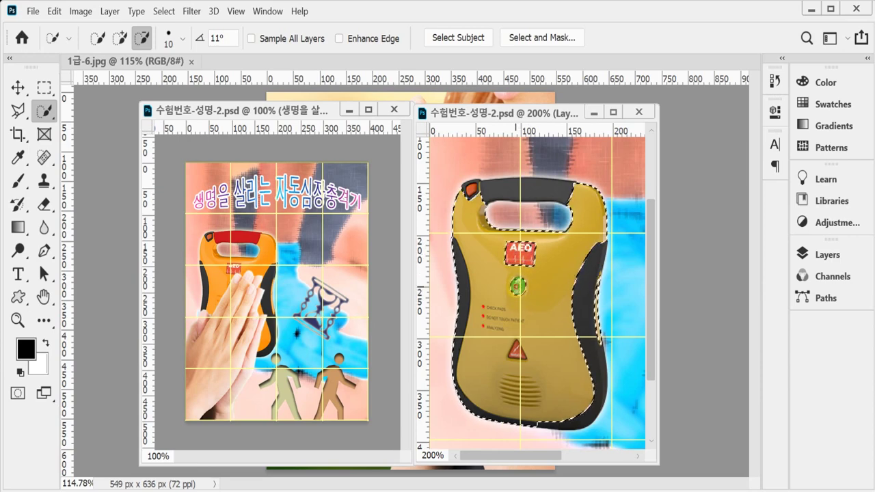
click(518, 285)
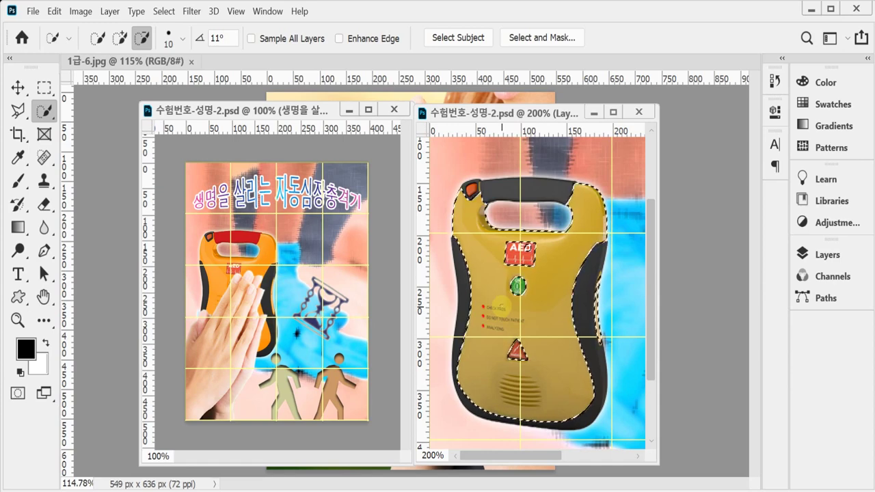
click(827, 254)
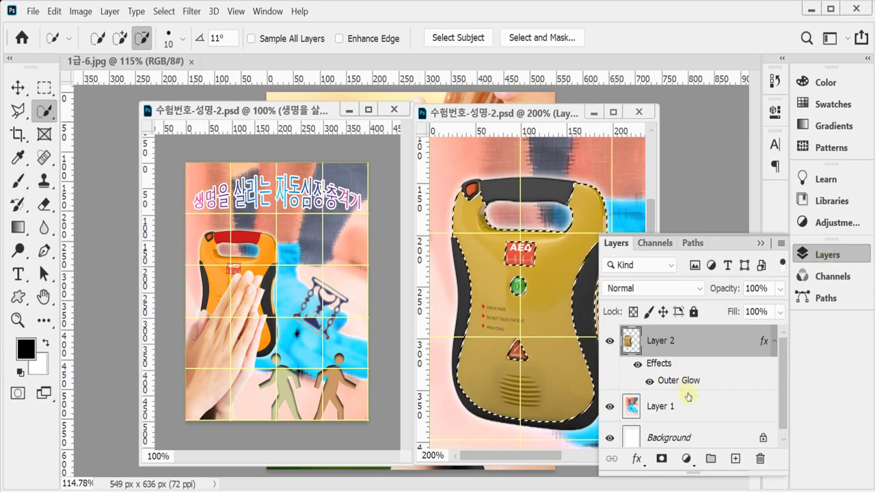
- Add a Hue/Saturation adjustment to the selected yellow body of the AED device and turn on Colorize
click(686, 458)
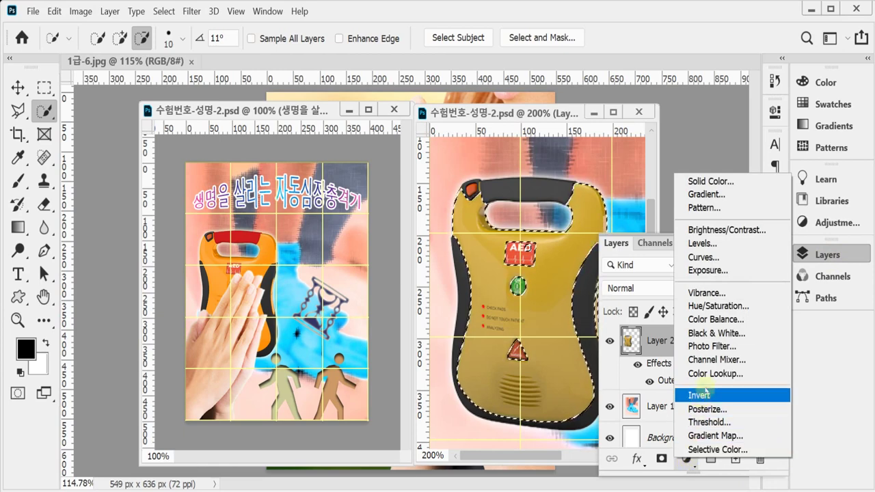
click(740, 306)
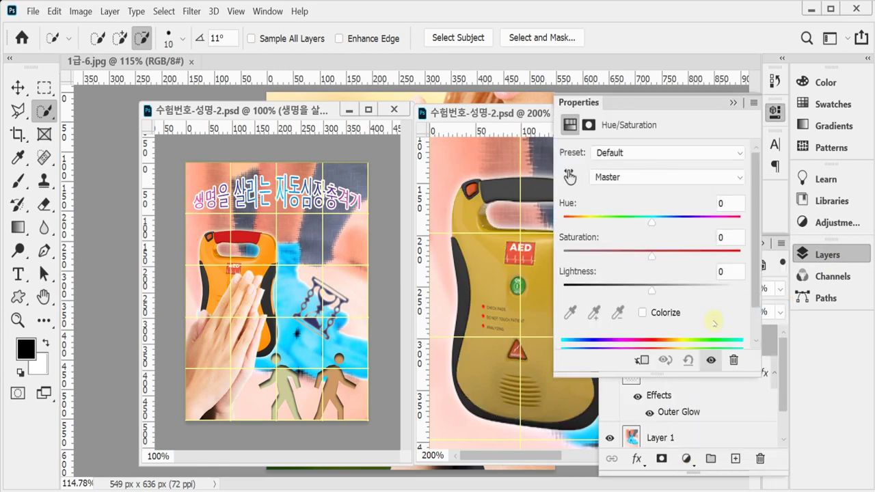
click(653, 313)
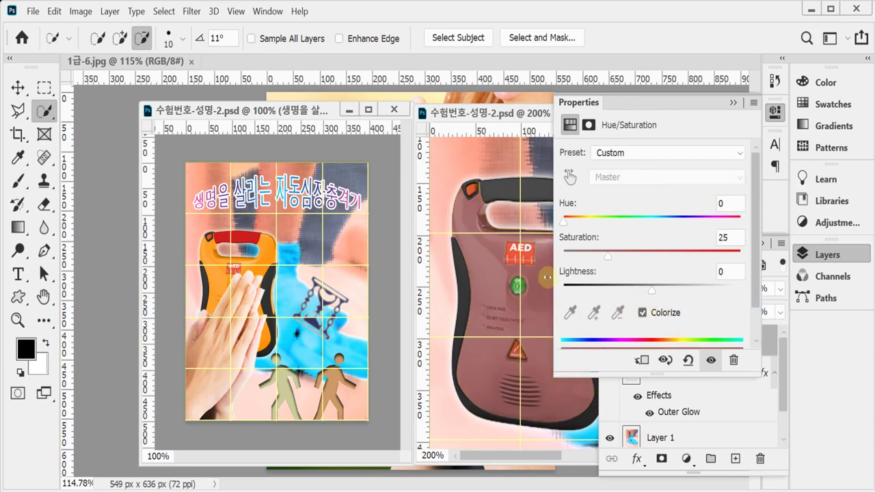
- Try a yellow tint on the device body with hue 45, saturation 64 and lightness +18
click(583, 222)
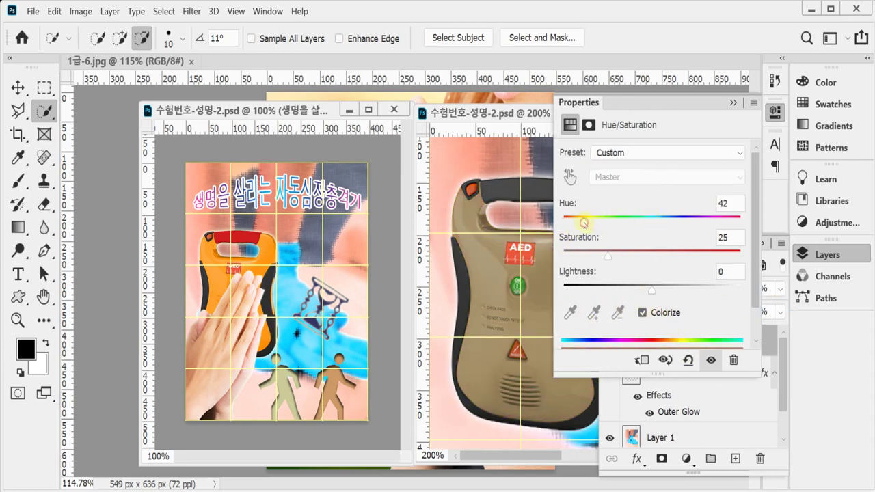
drag(584, 223, 590, 223)
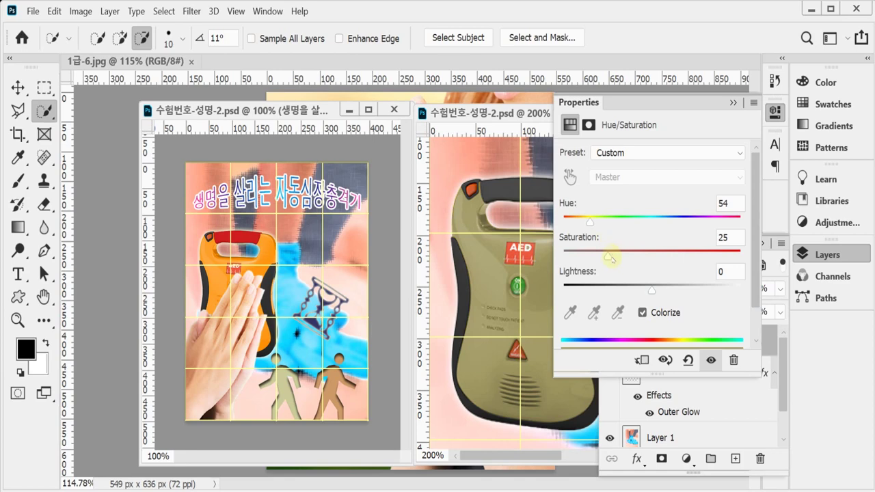
drag(652, 293, 668, 293)
drag(606, 258, 678, 260)
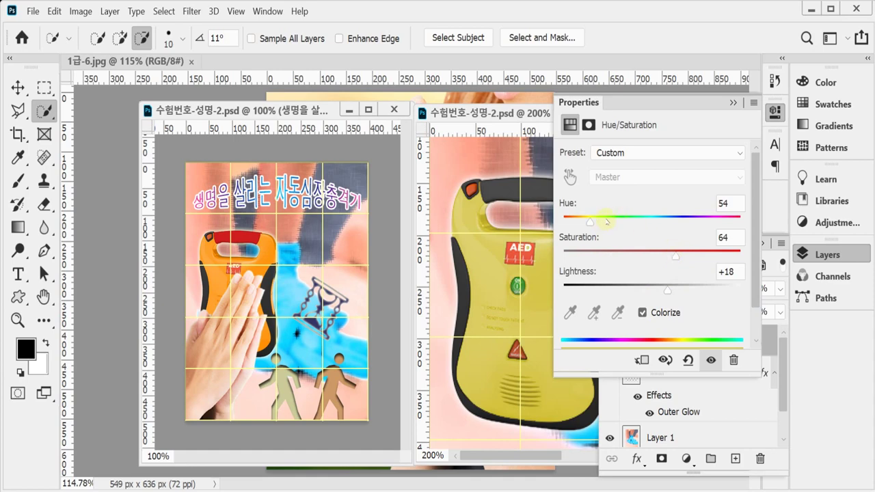
drag(590, 222, 585, 222)
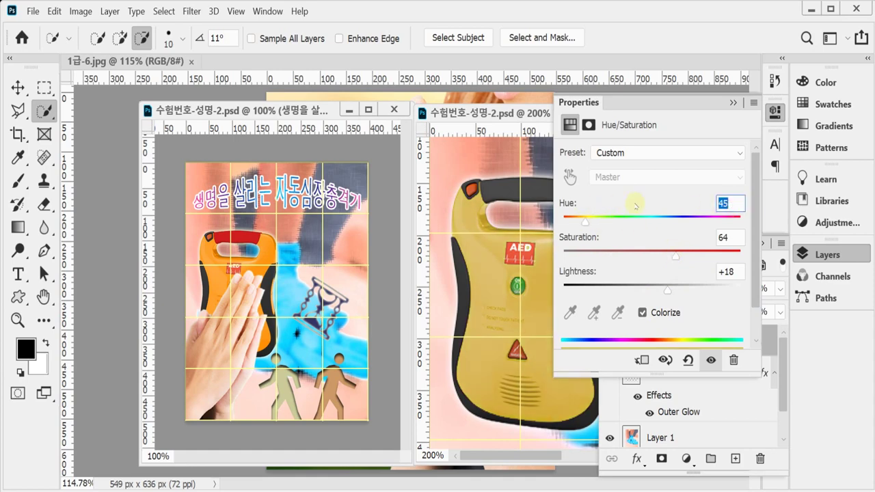
- Colour the device body orange with hue 35, saturation 100 and lightness 10
text(35)
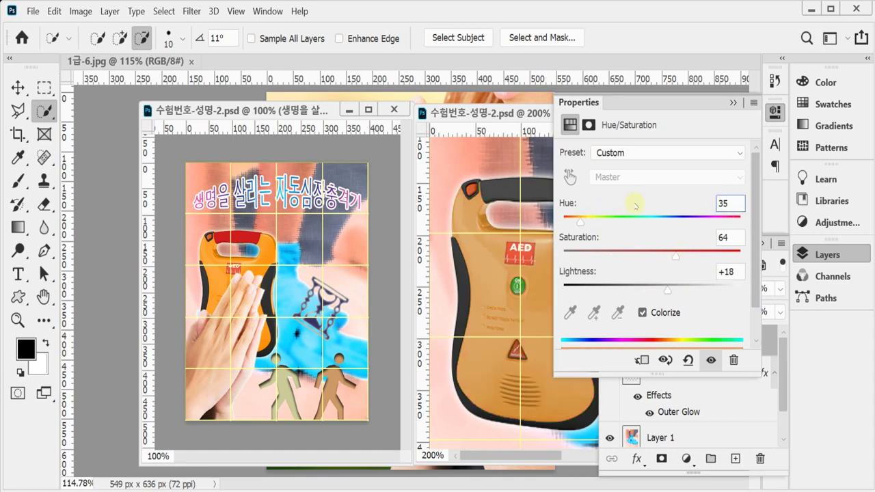
key(Tab)
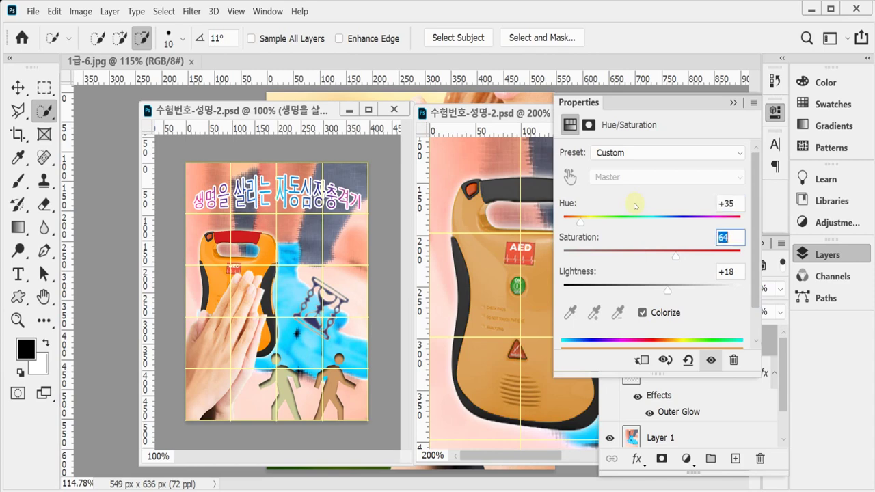
text(100)
key(Tab)
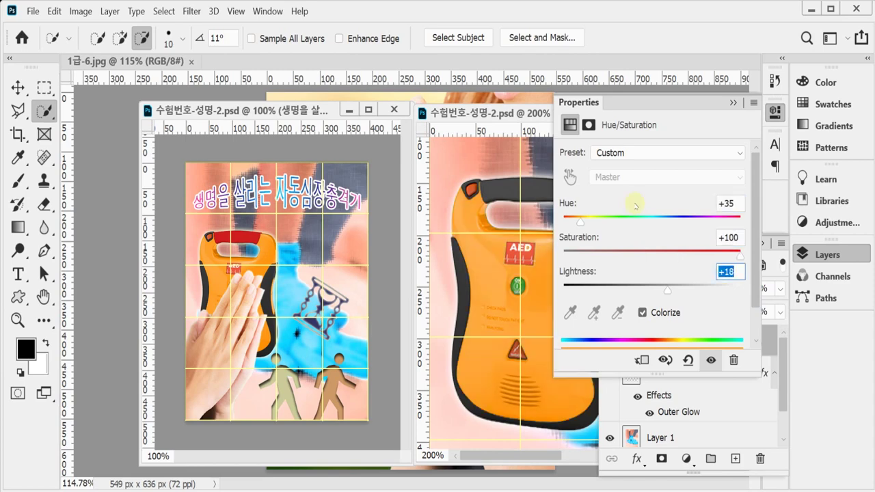
text(10)
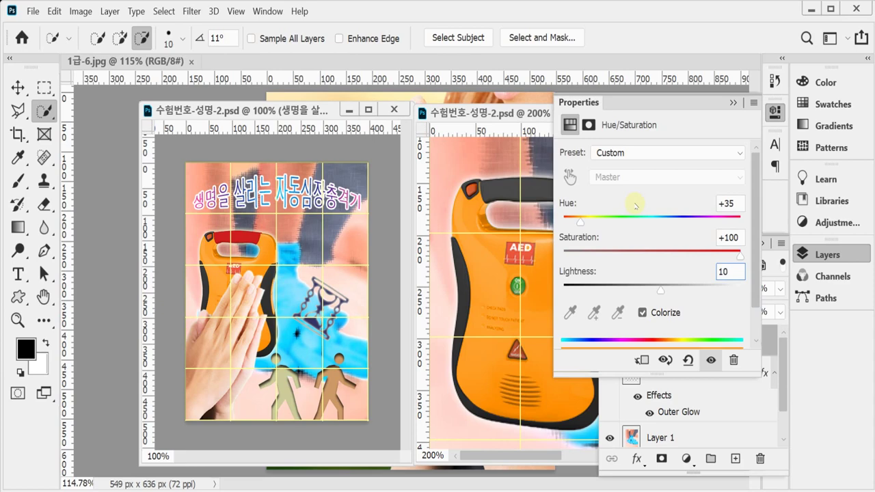
key(Return)
click(828, 254)
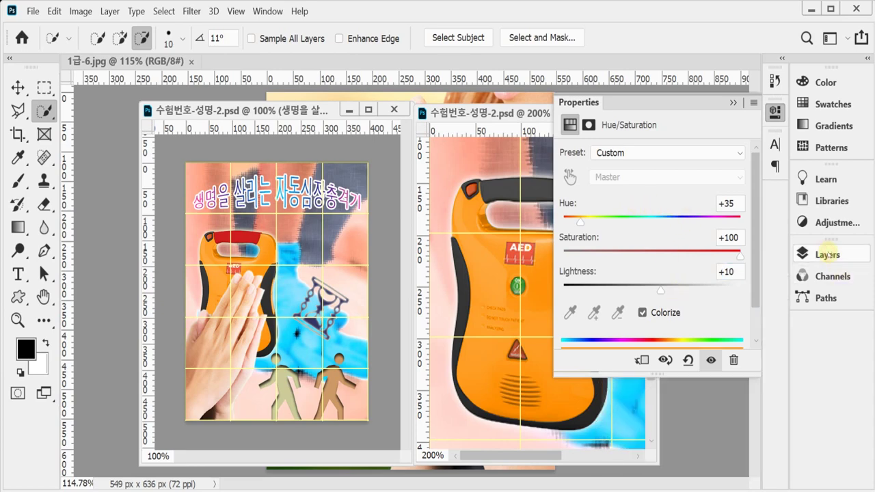
click(776, 112)
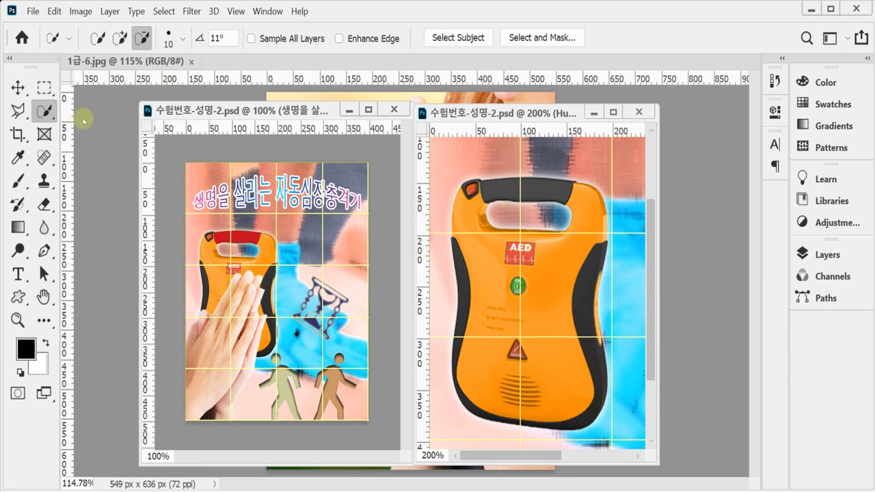
- Select the dark handle of the AED device and add a Hue/Saturation adjustment with Colorize turned on
drag(500, 190, 520, 190)
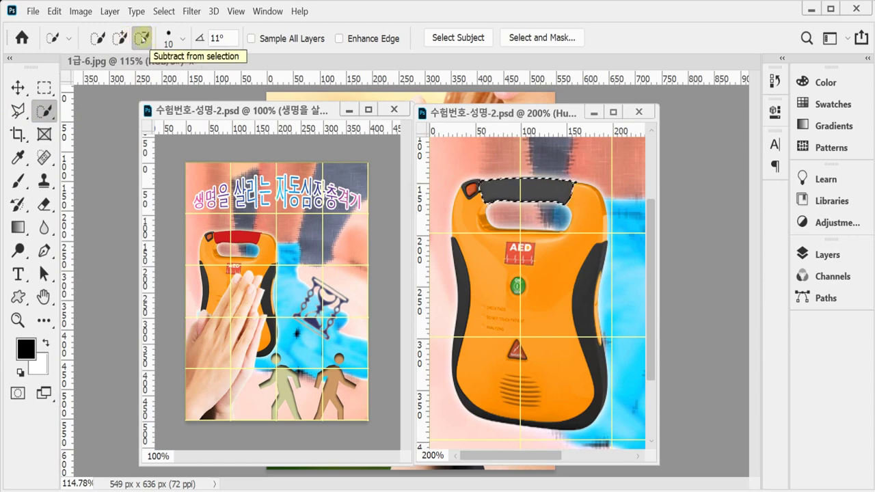
click(142, 38)
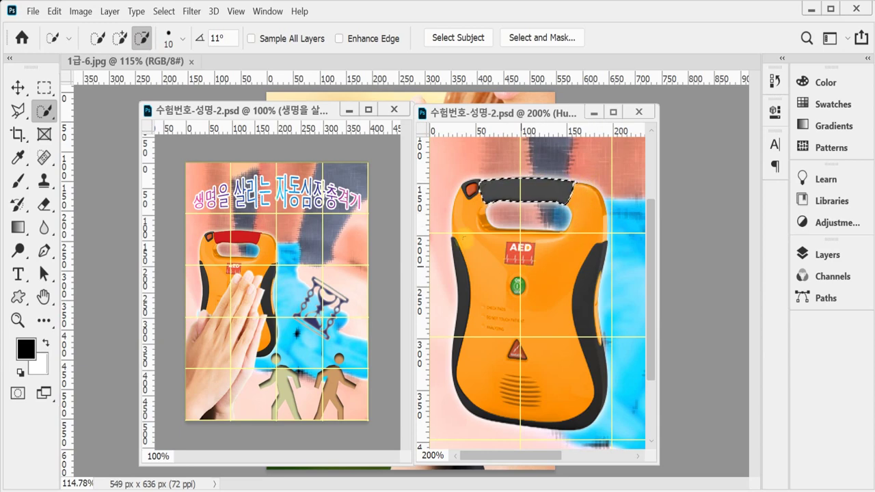
click(834, 254)
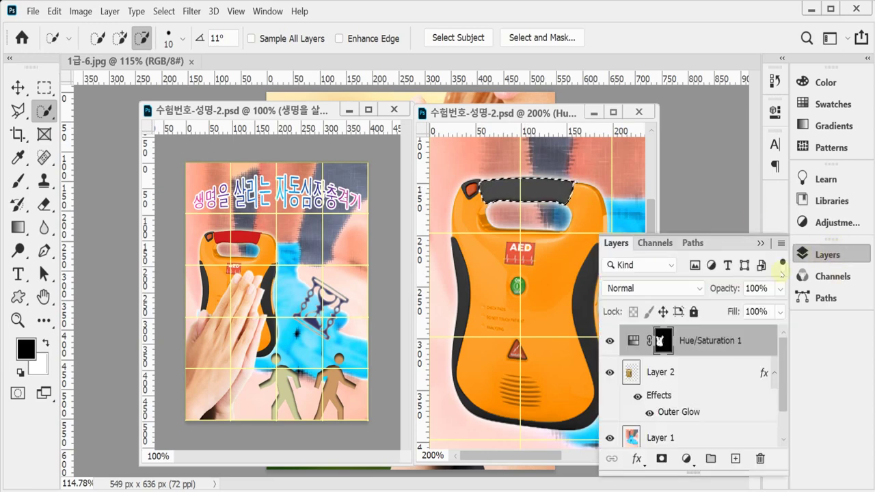
click(686, 459)
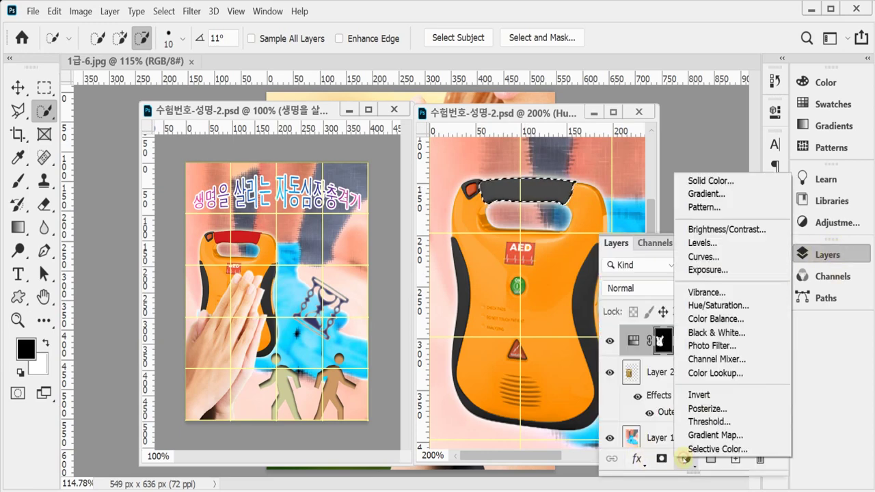
click(719, 307)
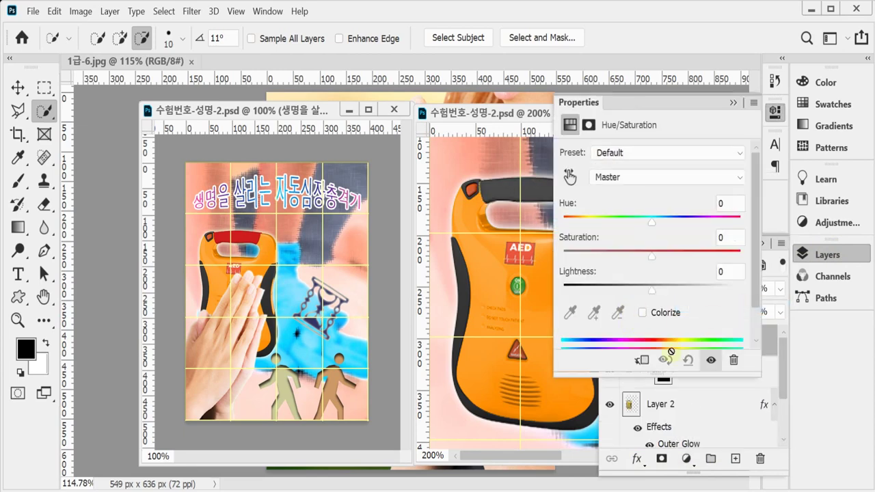
click(649, 313)
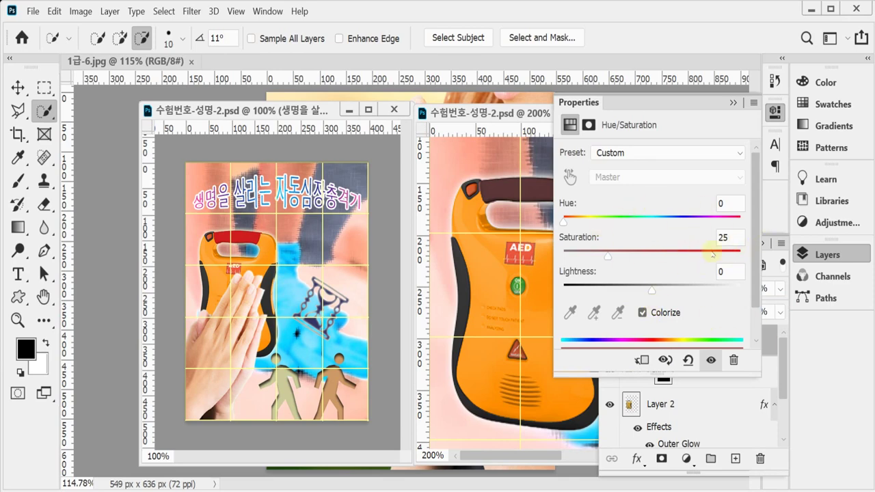
- Colour the handle red by setting the adjustment's saturation to 75 and lightness to 25
click(730, 237)
text(75)
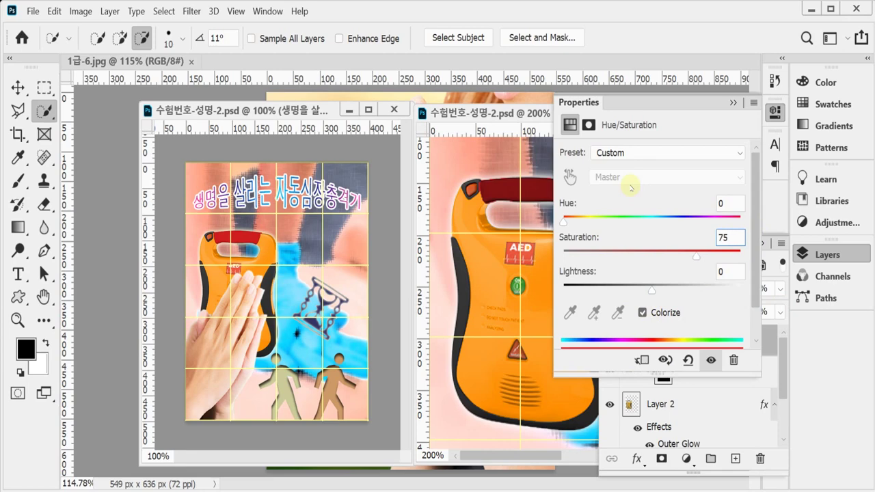
key(Tab)
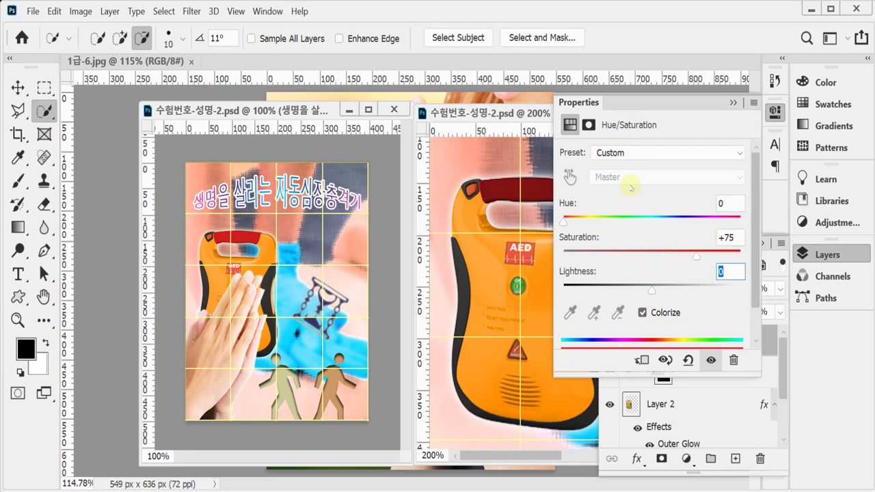
text(25)
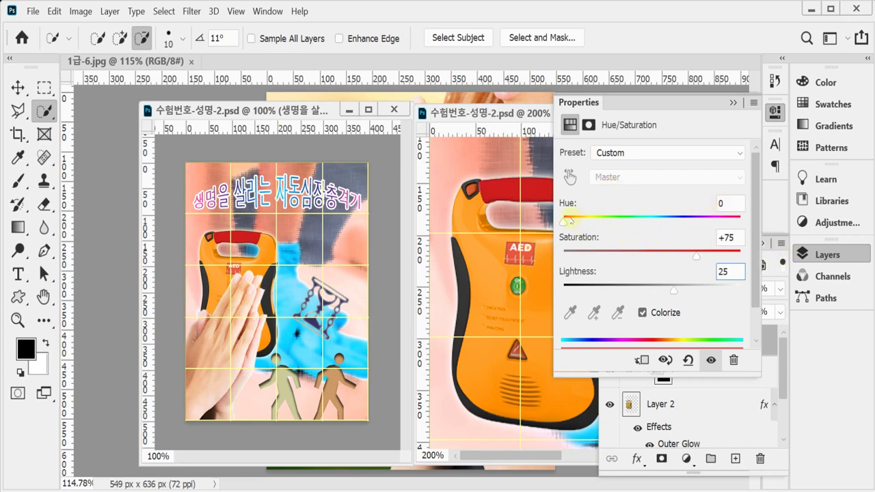
click(818, 257)
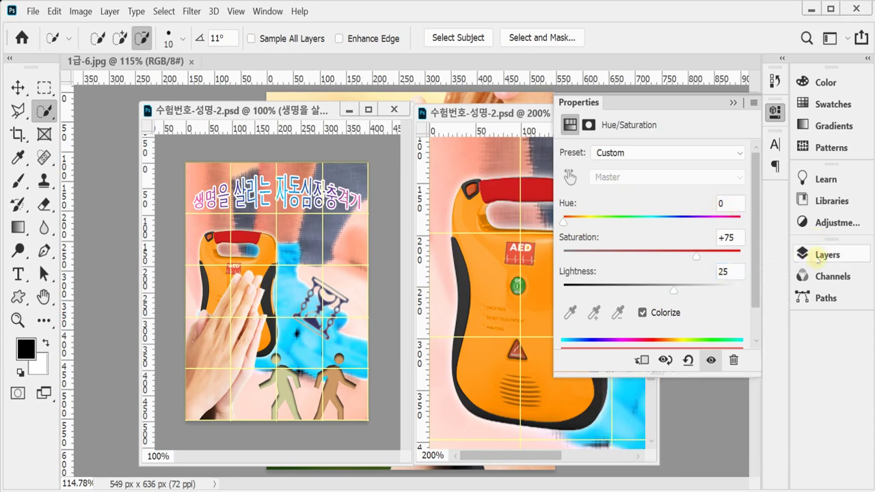
click(774, 111)
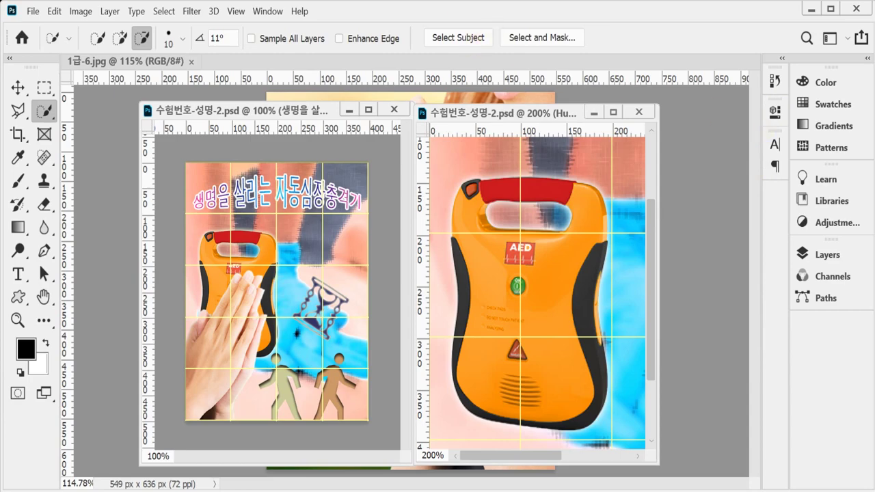
- Float the 1급-6.jpg window and roughly select the praying hands and forearms using Quick Selection with a 45 px brush
drag(176, 60, 259, 73)
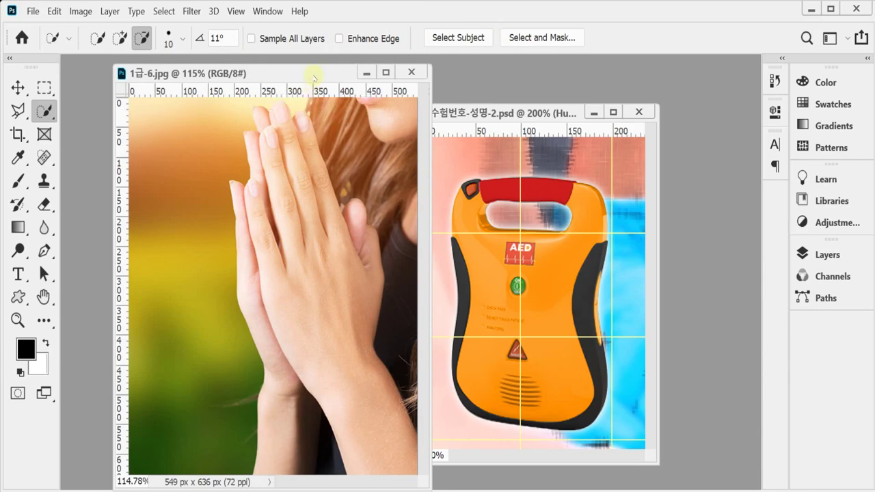
drag(322, 79, 323, 73)
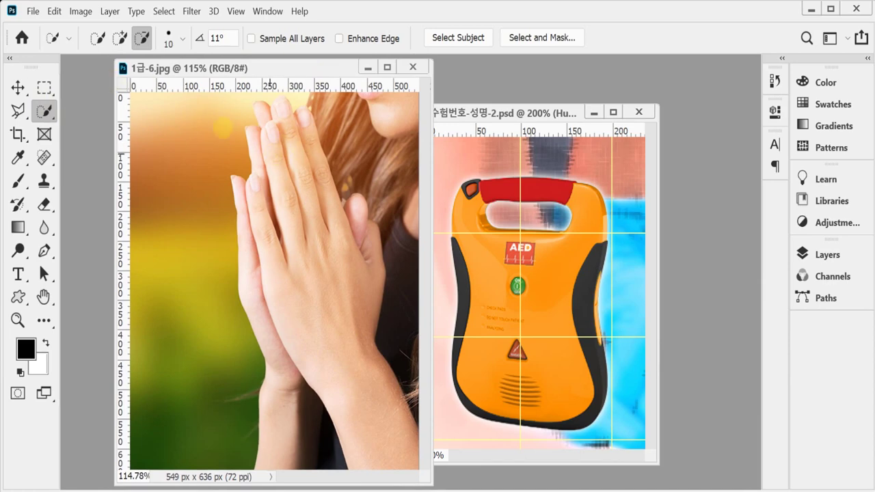
click(120, 37)
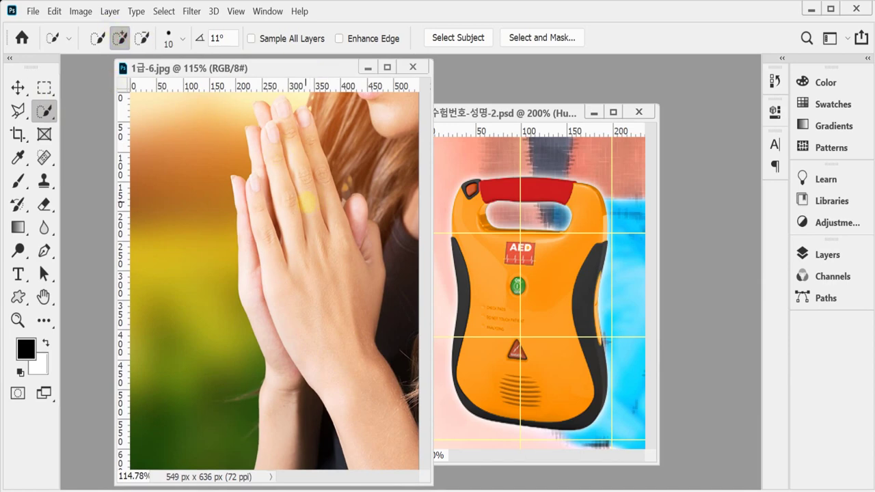
key(bracketright)
key(bracketright)
key(bracketright)
key(bracketright)
key(bracketright)
key(bracketright)
key(bracketright)
drag(289, 189, 313, 287)
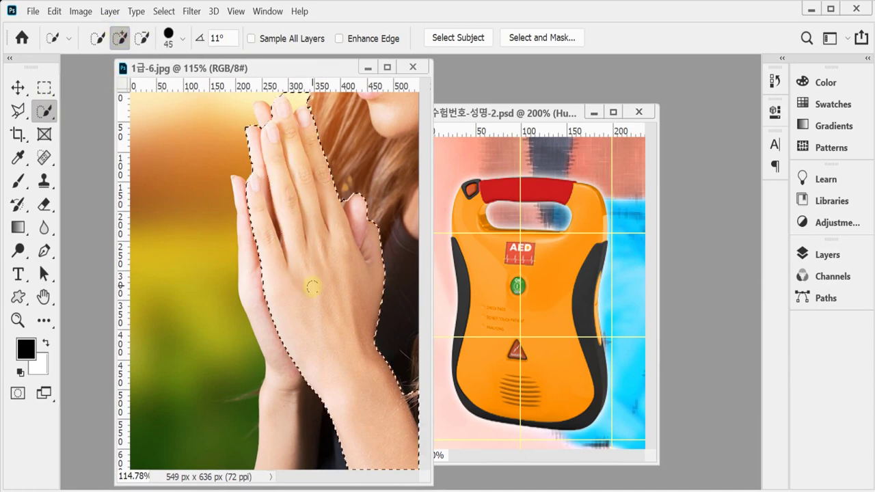
drag(328, 336, 281, 350)
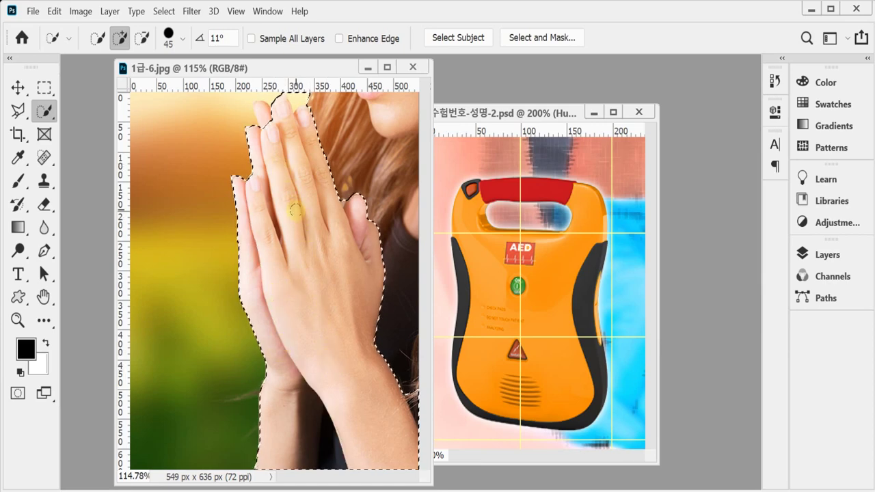
- Reduce the selection brush to 9 px and add the missing rear fingertip and forearm edge to the hands selection
key(bracketleft)
key(bracketleft)
key(bracketleft)
key(bracketleft)
key(bracketleft)
key(bracketleft)
key(bracketleft)
key(bracketleft)
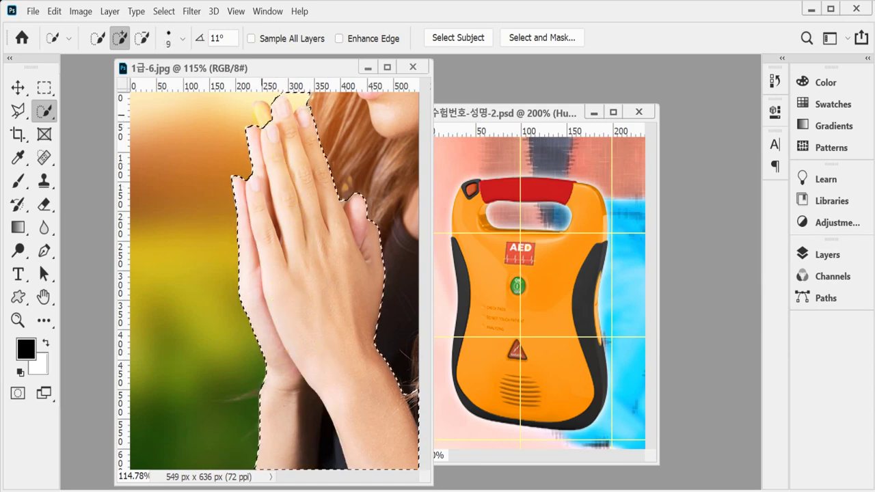
click(261, 109)
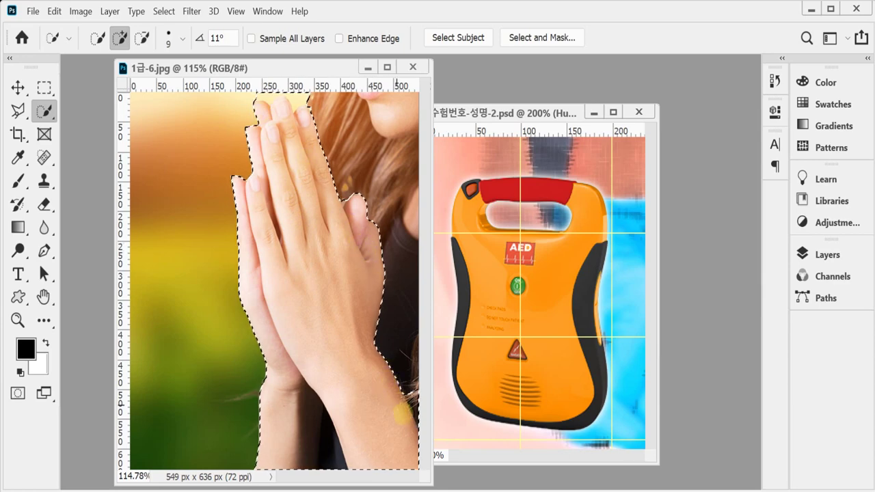
click(400, 424)
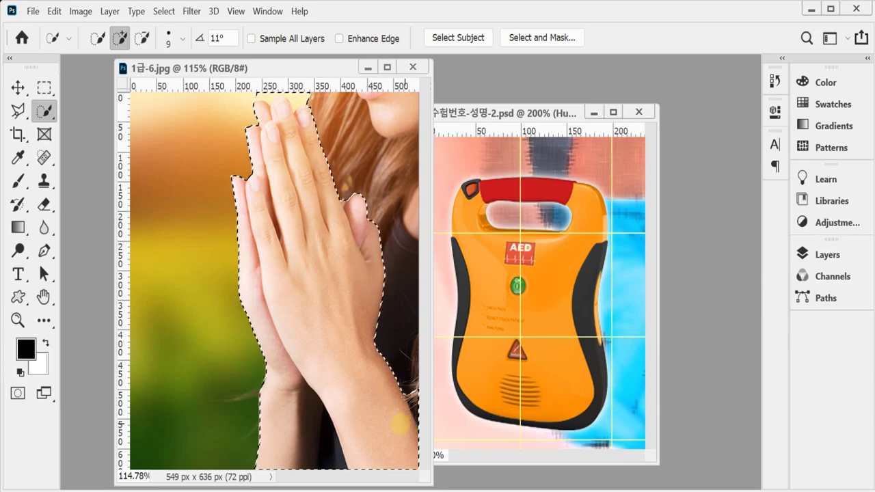
click(294, 131)
- Subtract the yellow background around the upper fingertips from the hands selection, working at 200%
key(ctrl+plus)
drag(303, 211, 283, 276)
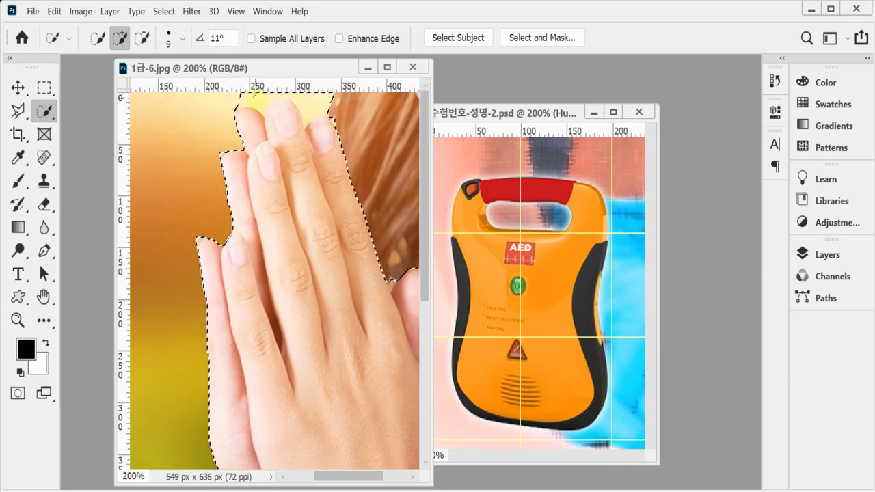
click(254, 96)
key(alt)
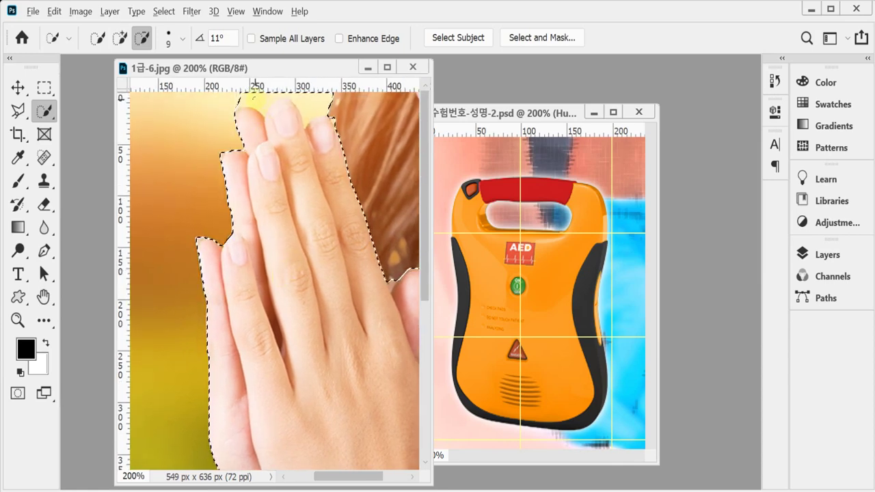
drag(258, 100, 240, 99)
click(333, 102)
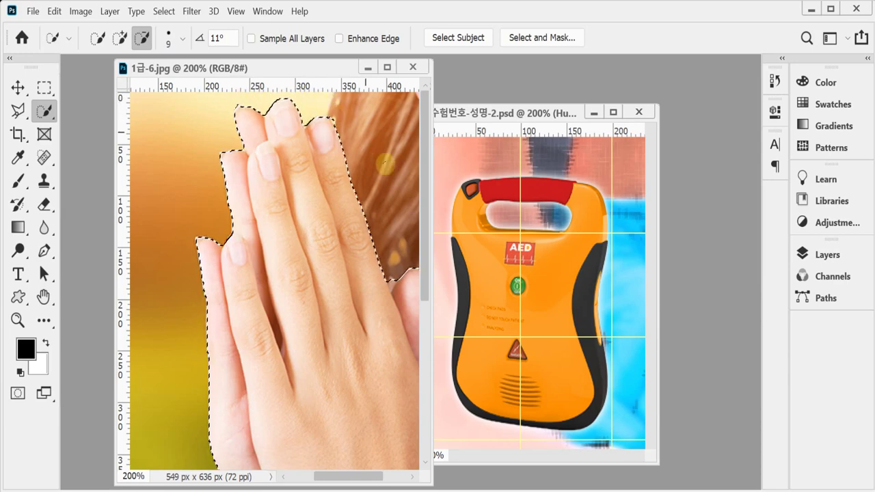
- Subtract the stray hair beside the forearm from the hands selection and return 1급-6.jpg to 100%
drag(382, 287, 254, 182)
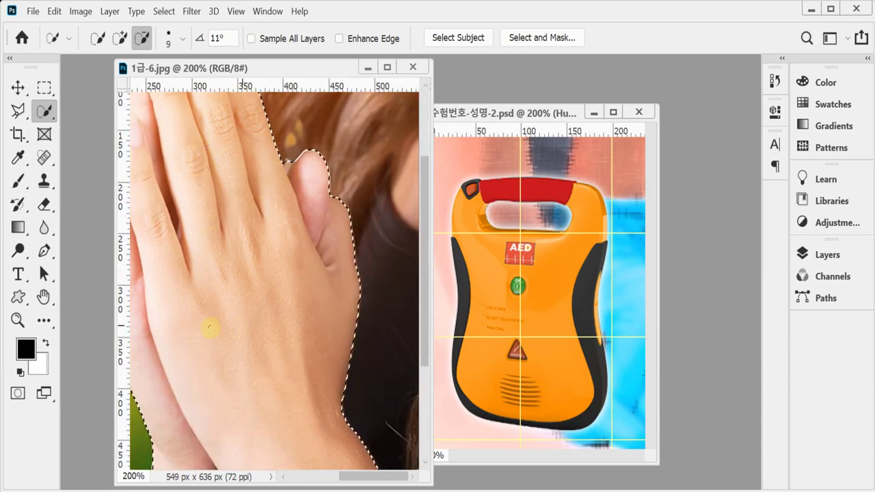
key(Caps_Lock)
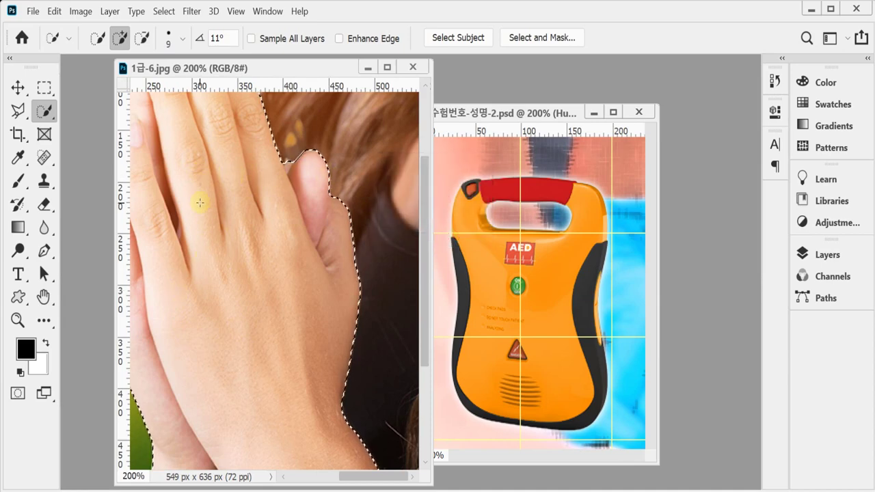
key(Caps_Lock)
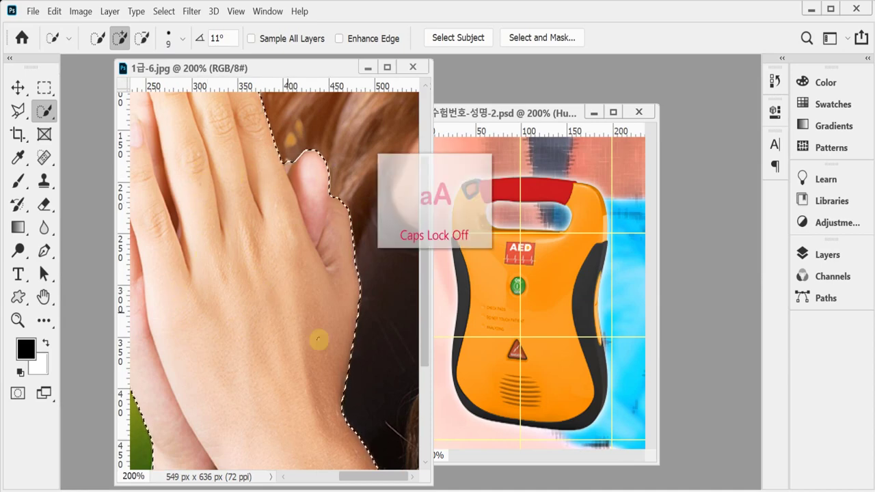
drag(365, 400, 335, 264)
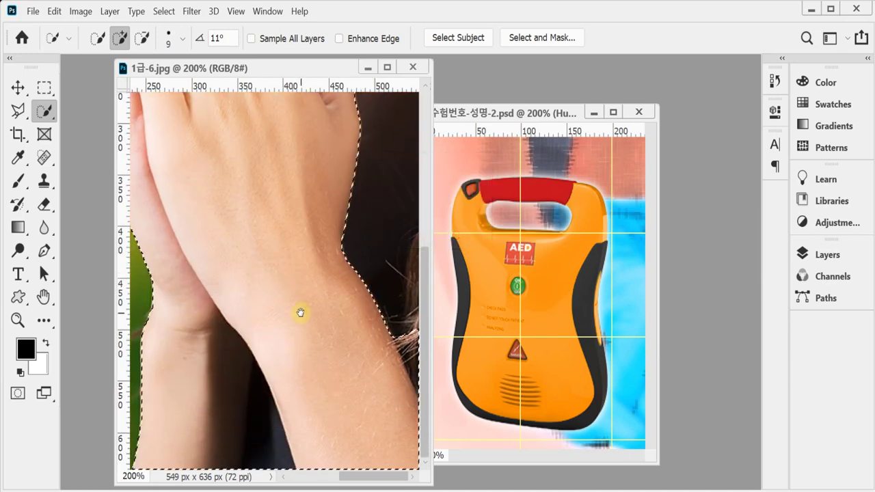
key(alt)
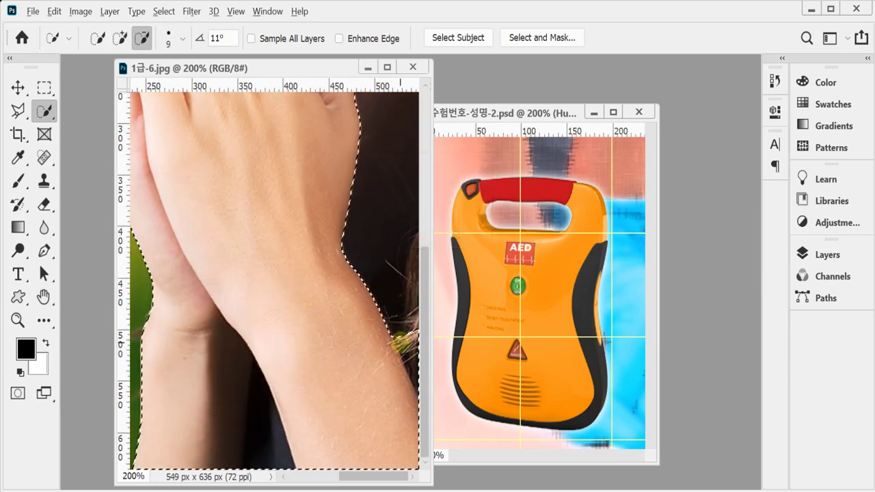
mouse_move(408, 328)
mouse_down()
mouse_move(427, 371)
mouse_move(410, 324)
mouse_move(407, 348)
mouse_up()
ctrl+alt+click(316, 310)
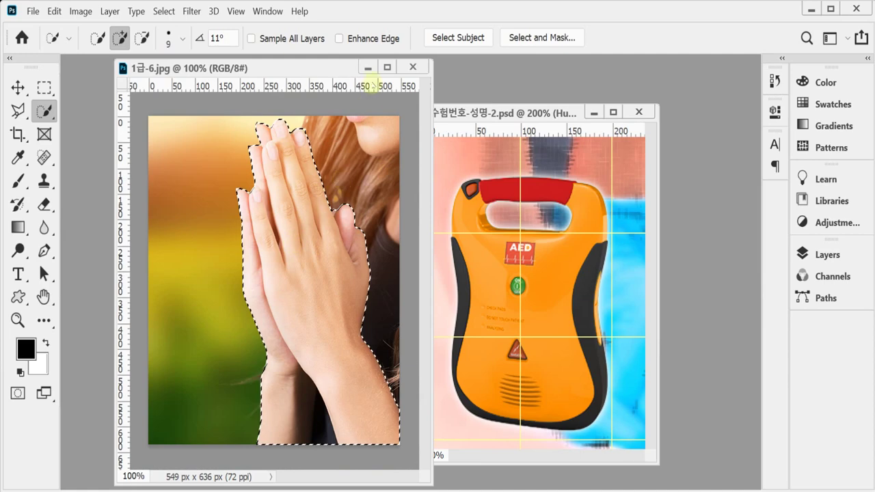
- Copy the selected hands, close 1급-6.jpg and paste them into 수험번호-성명-2.psd, viewed at 100%
key(ctrl+w)
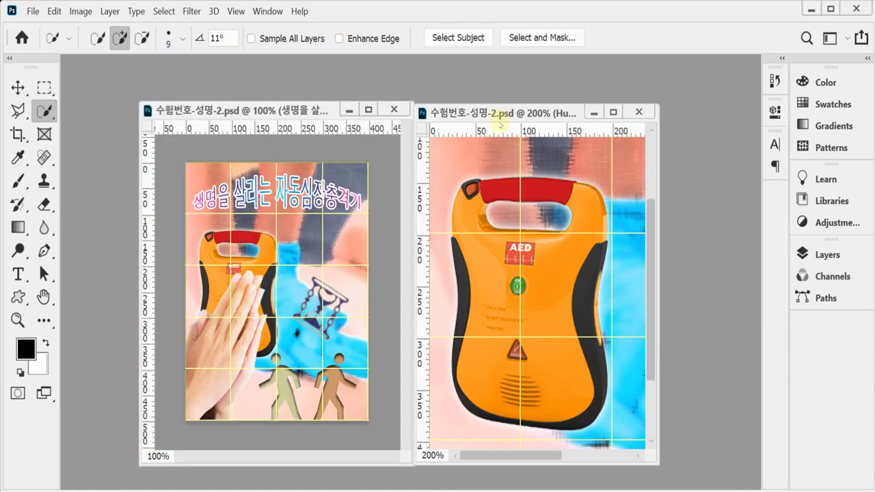
key(ctrl+minus)
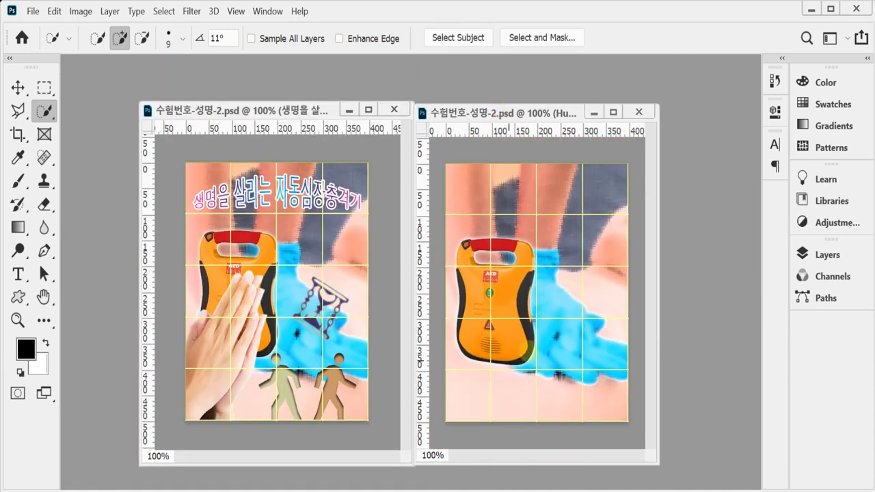
key(ctrl+v)
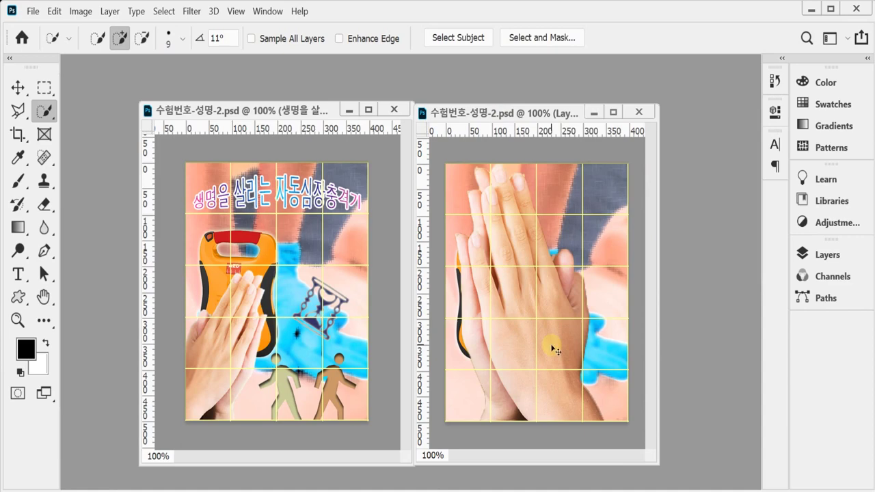
- Flip the pasted hands horizontally with Free Transform
key(ctrl+t)
right_click(539, 236)
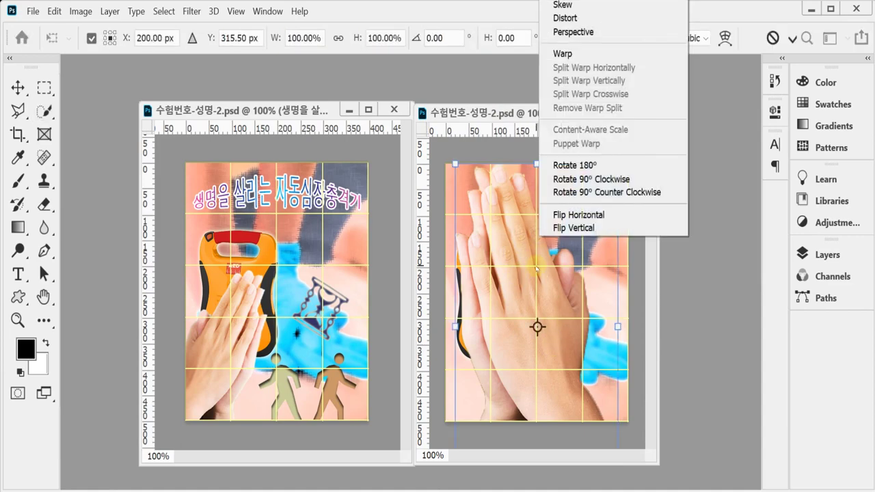
click(573, 216)
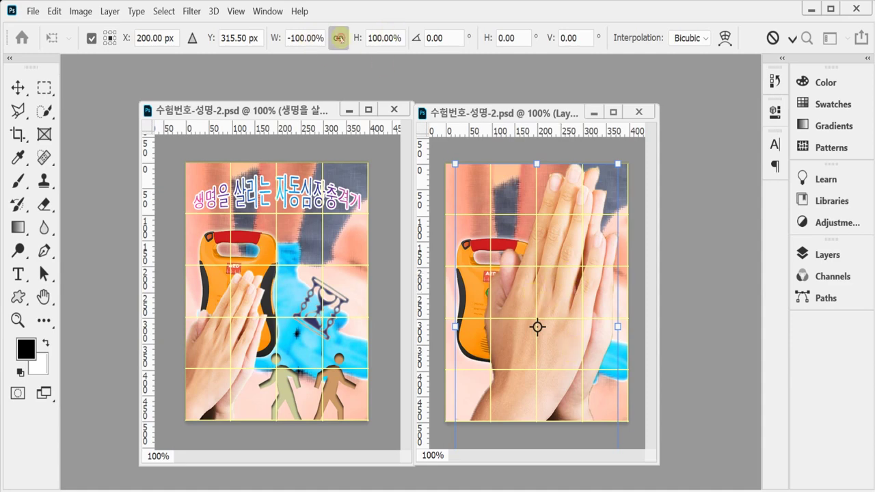
- Scale the hands proportionally to about 55.5%, tilt them about 11° clockwise and place them over the AED device's lower part
click(338, 38)
drag(617, 165, 547, 304)
drag(568, 288, 577, 317)
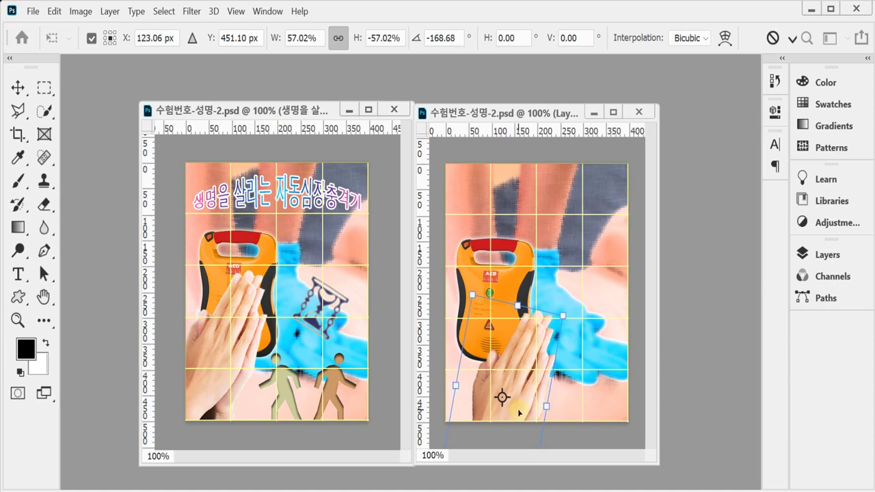
drag(520, 412, 489, 374)
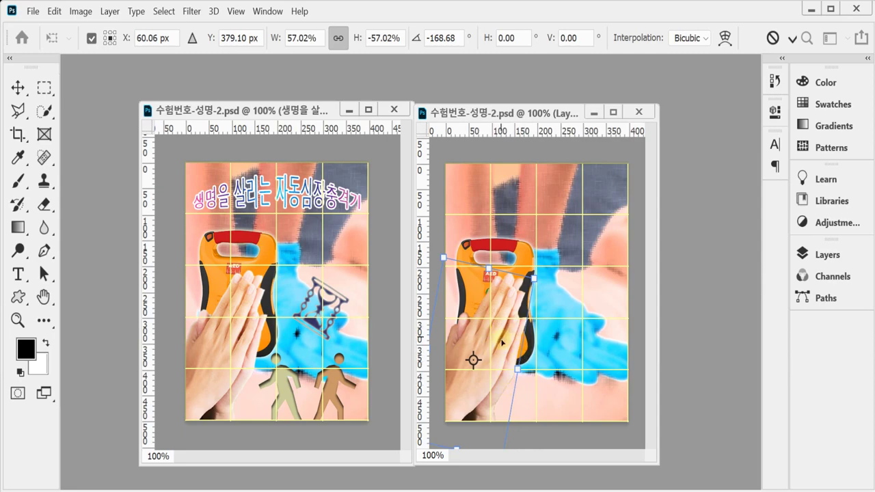
drag(503, 342, 501, 348)
drag(442, 262, 448, 271)
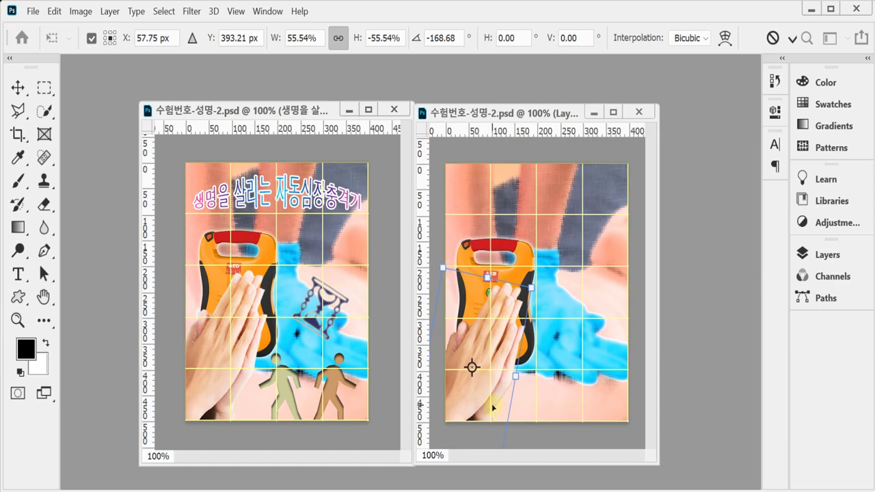
key(w)
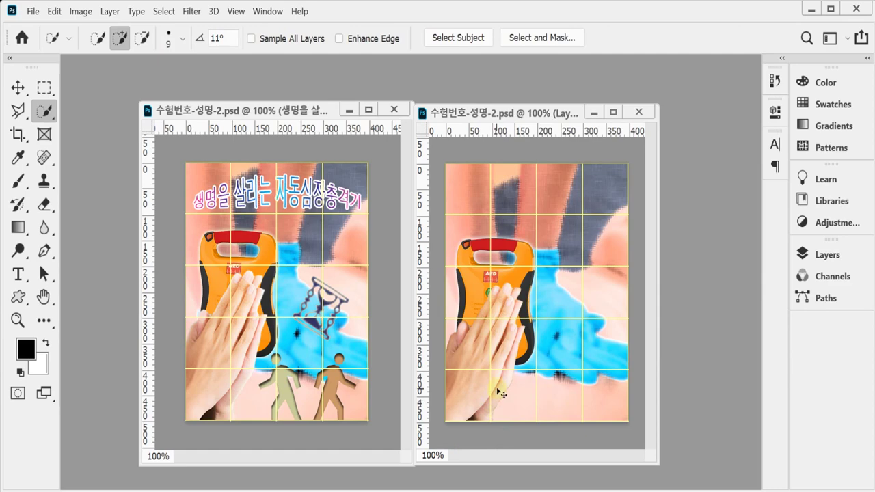
drag(497, 382, 494, 375)
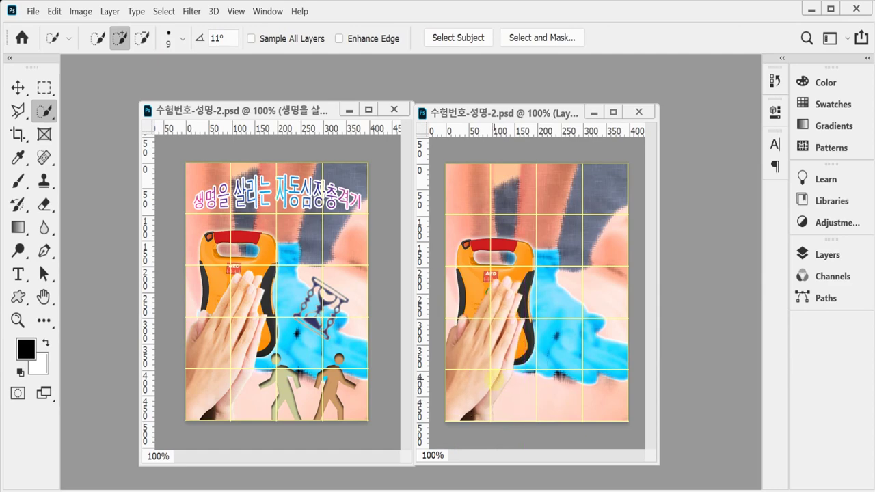
- Add an Inner Glow with a size of 10 px to the hands layer
click(825, 255)
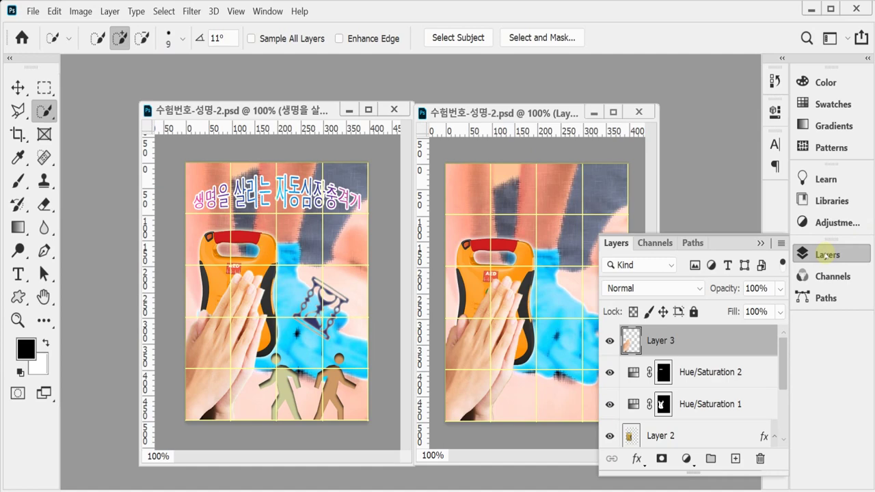
click(635, 458)
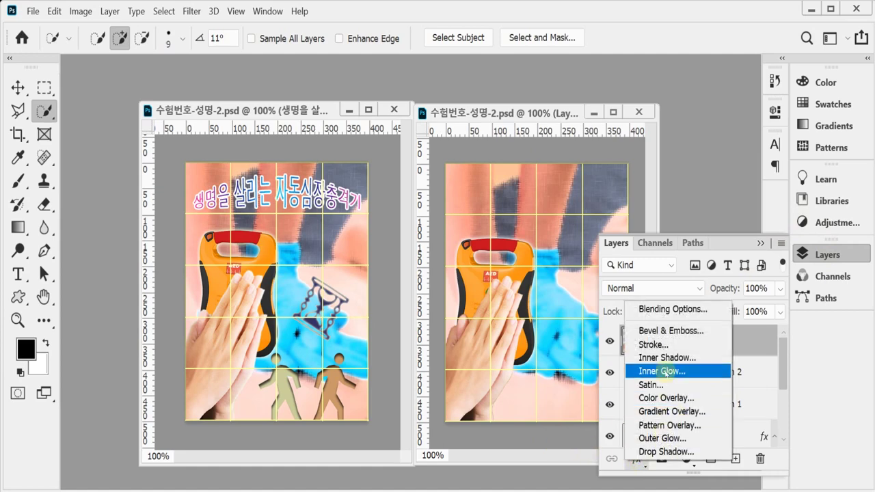
click(666, 371)
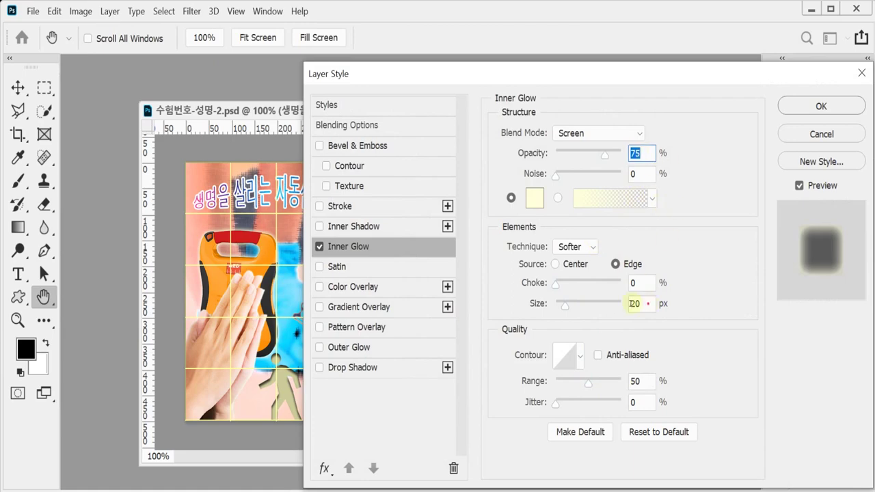
click(631, 303)
text(10)
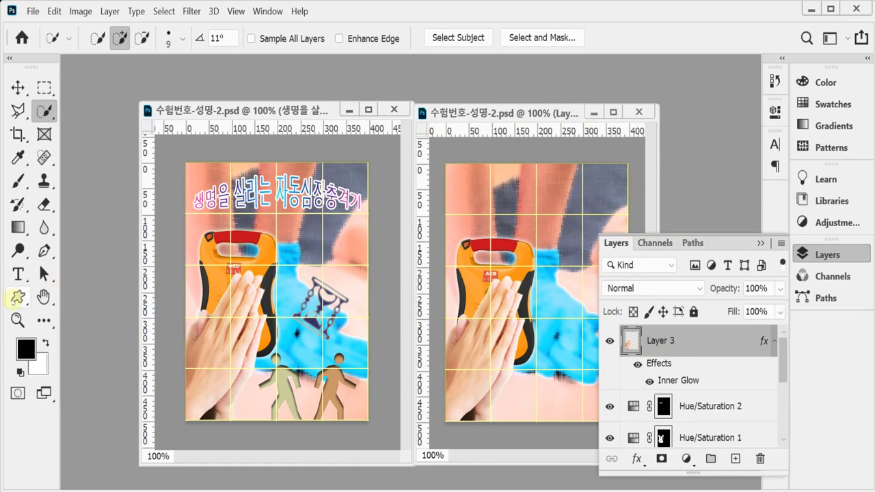
- Set up the Custom Shape tool in Shape mode with the hourglass from the legacy Objects shapes
click(15, 297)
click(98, 381)
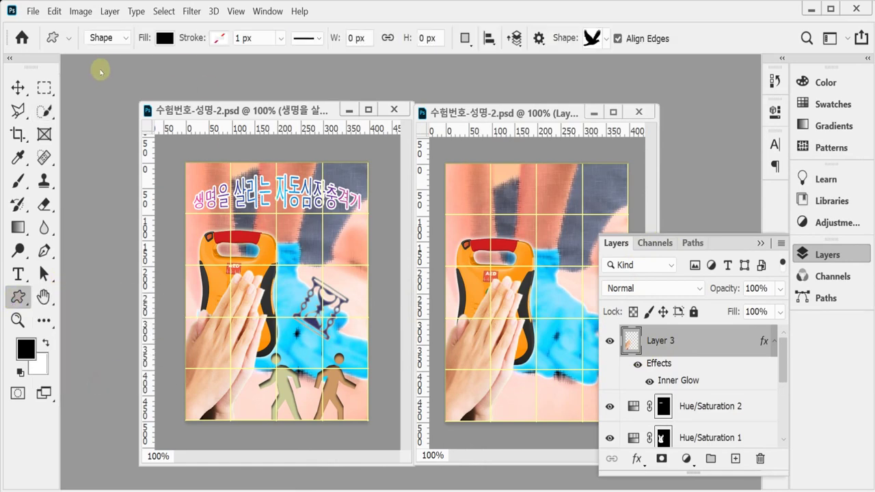
click(123, 38)
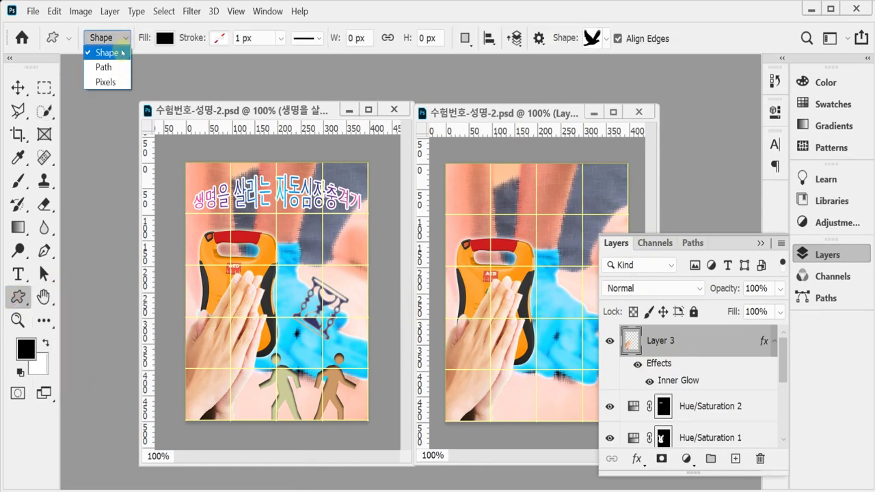
click(107, 52)
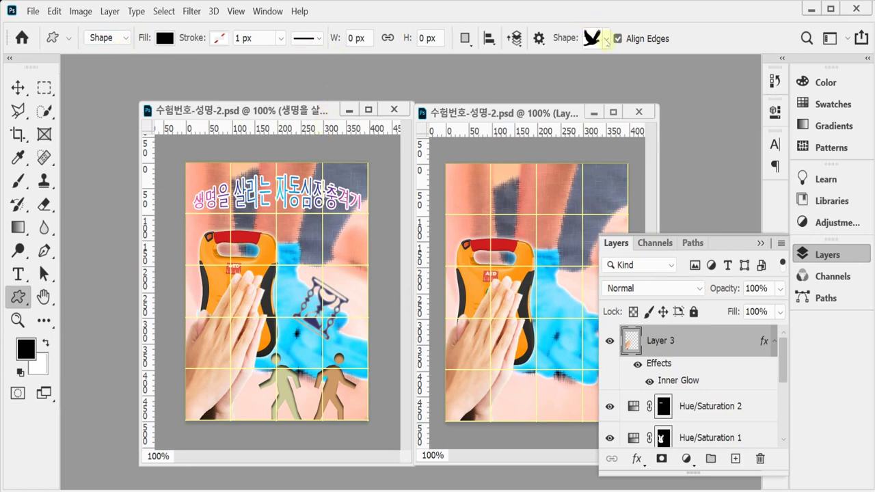
click(605, 42)
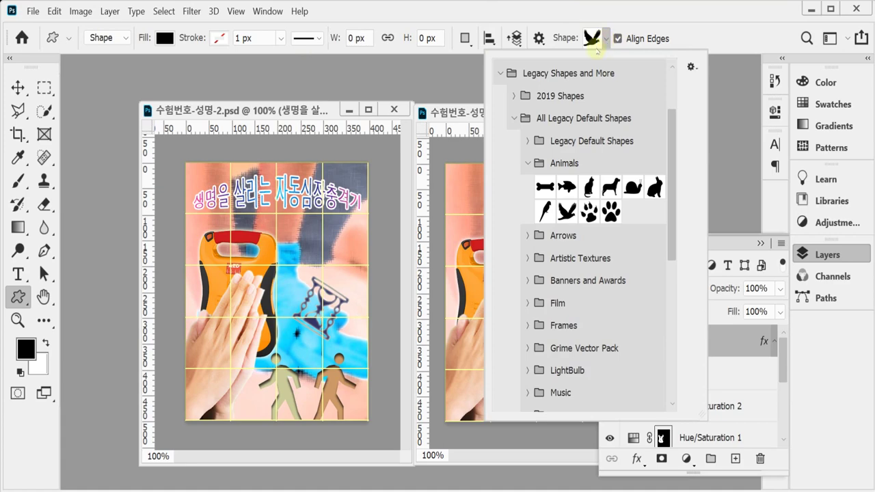
click(526, 163)
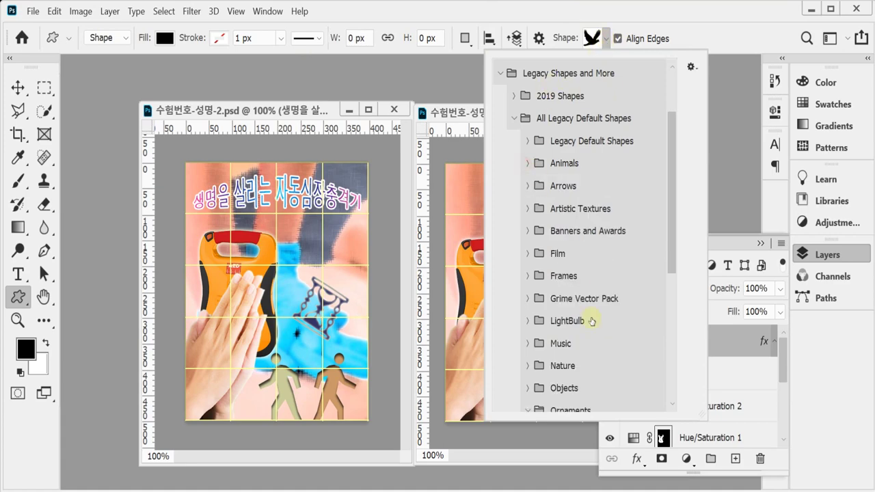
scroll(589, 319, down, 5)
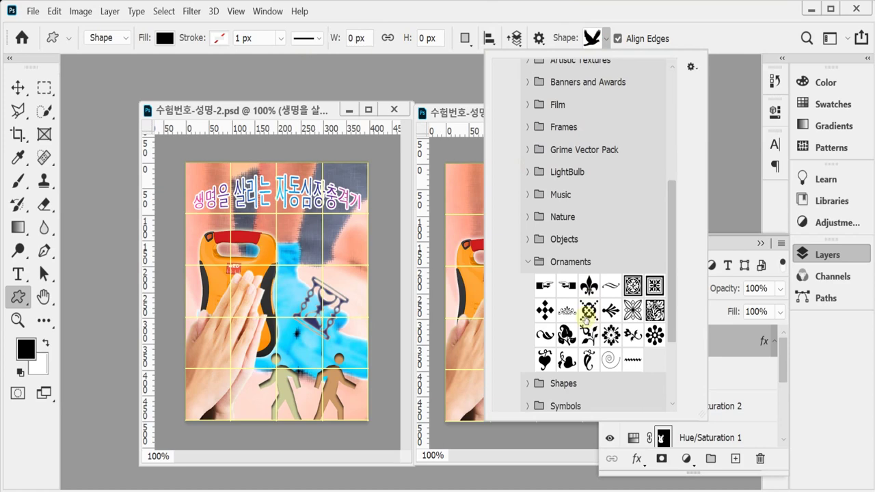
click(527, 261)
click(527, 240)
scroll(642, 313, down, 2)
scroll(643, 313, down, 2)
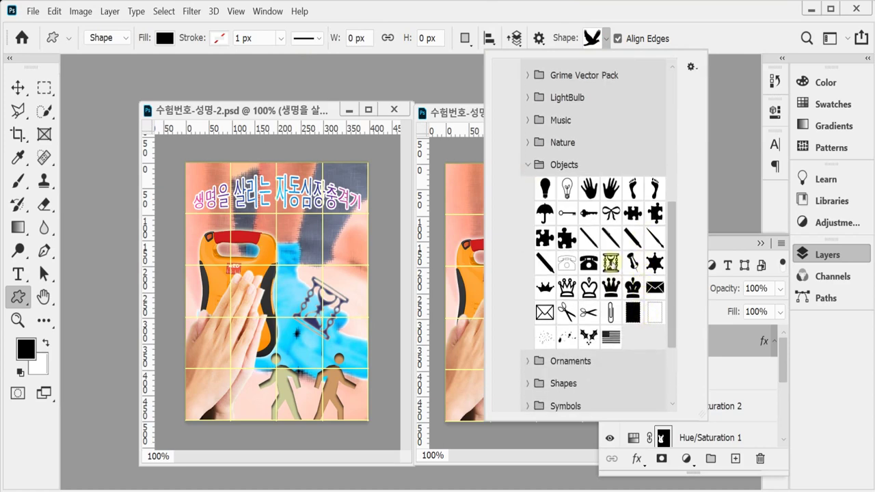
click(611, 262)
click(830, 255)
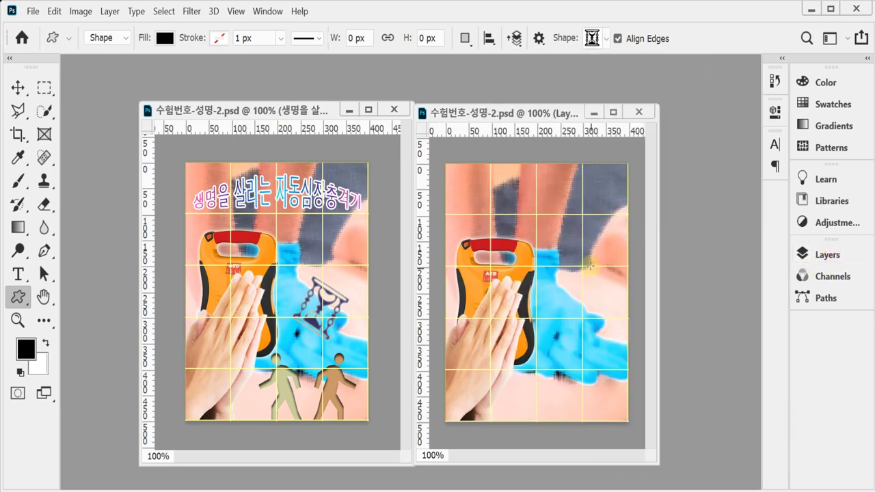
- Draw an hourglass over the blue glove, rotate it 30° and scale it to about 91%
drag(551, 281, 599, 352)
key(ctrl+t)
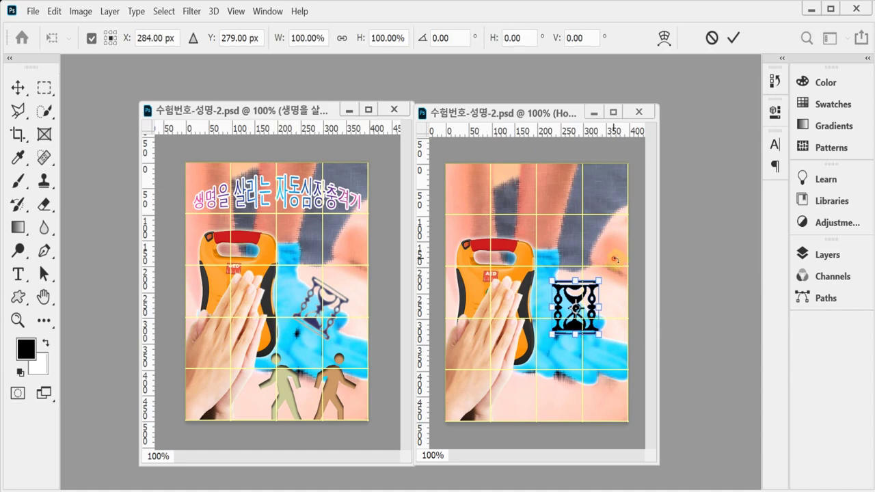
drag(614, 260, 616, 293)
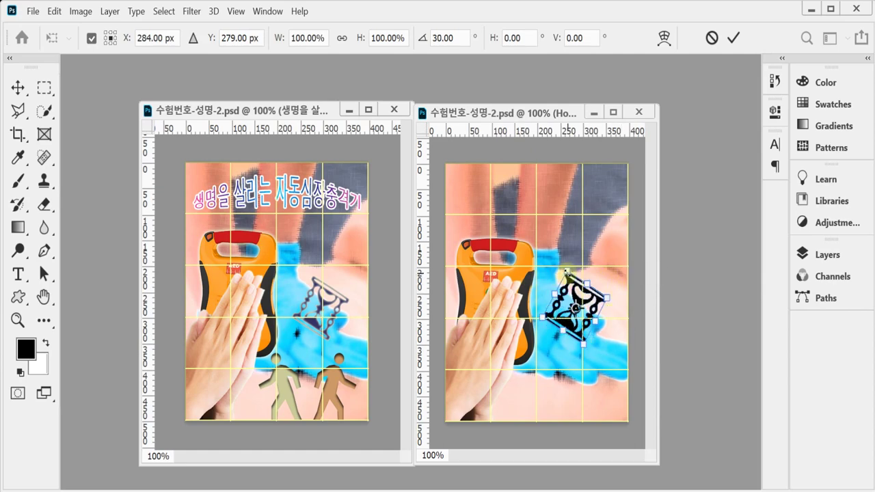
drag(567, 271, 570, 280)
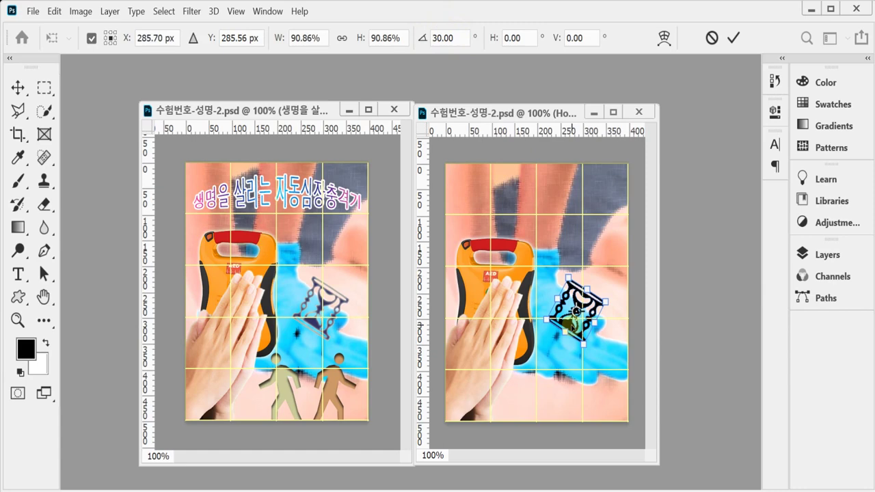
double_click(572, 323)
- Set the hourglass shape's fill colour to hex 336
click(820, 253)
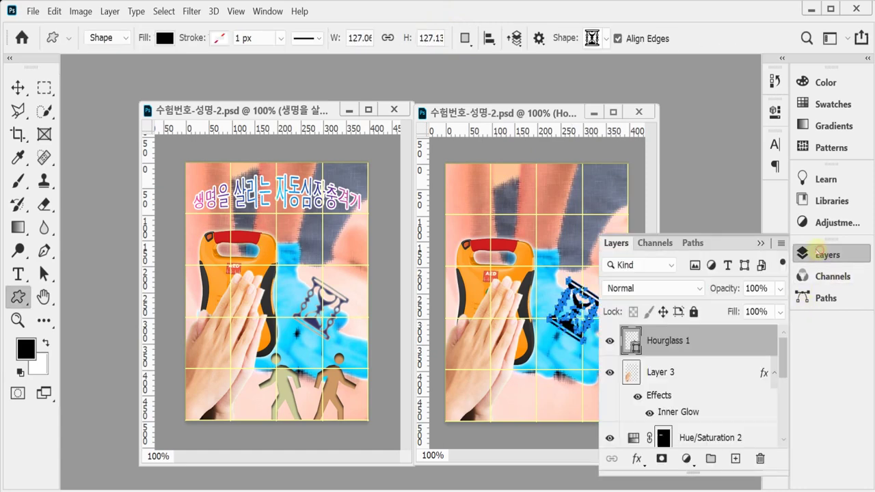
double_click(633, 341)
text(336)
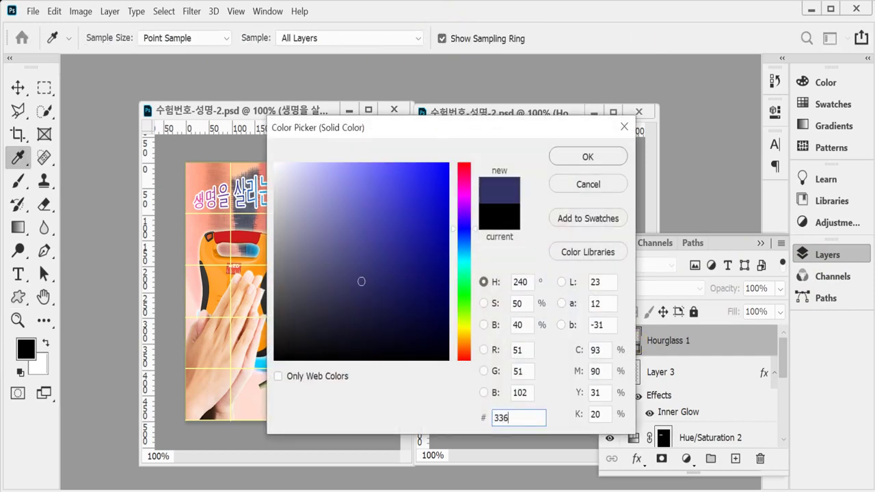
key(Return)
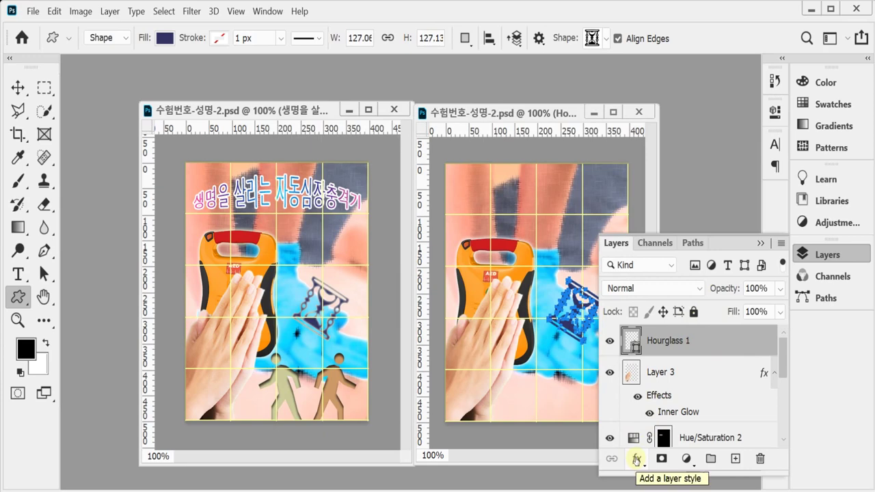
- Add an Inner Glow with a size of 6 px to the hourglass layer
click(636, 460)
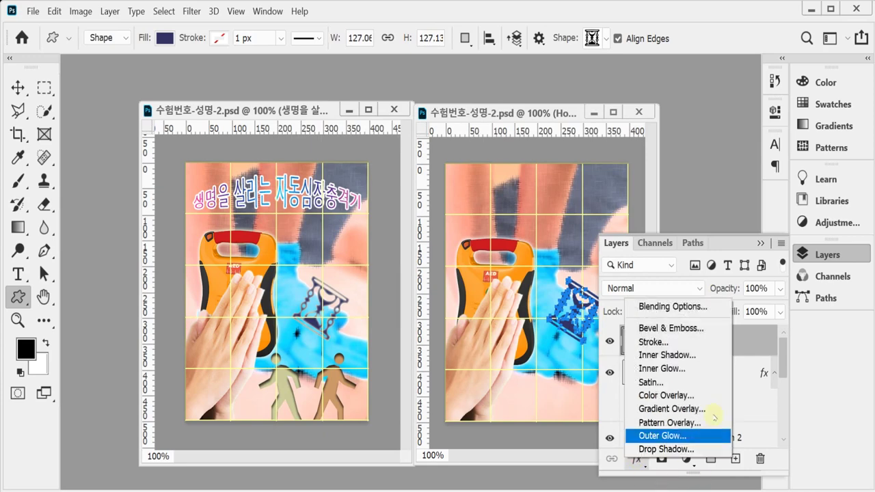
click(700, 366)
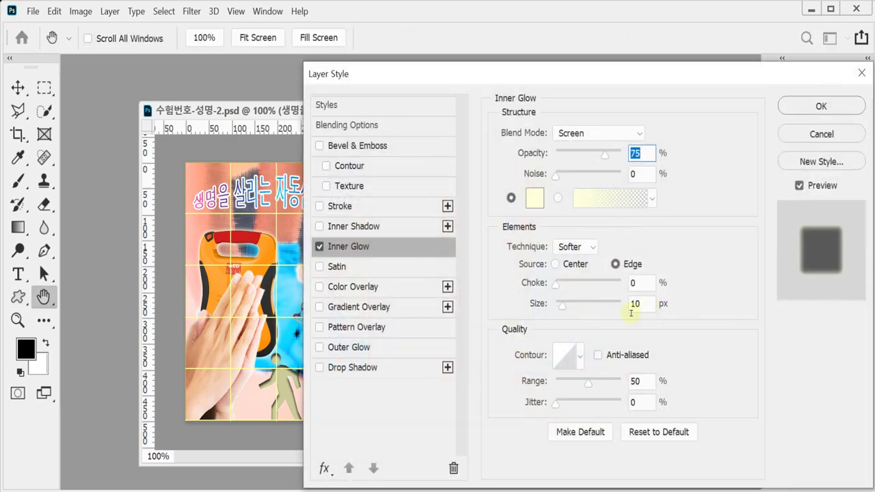
click(633, 305)
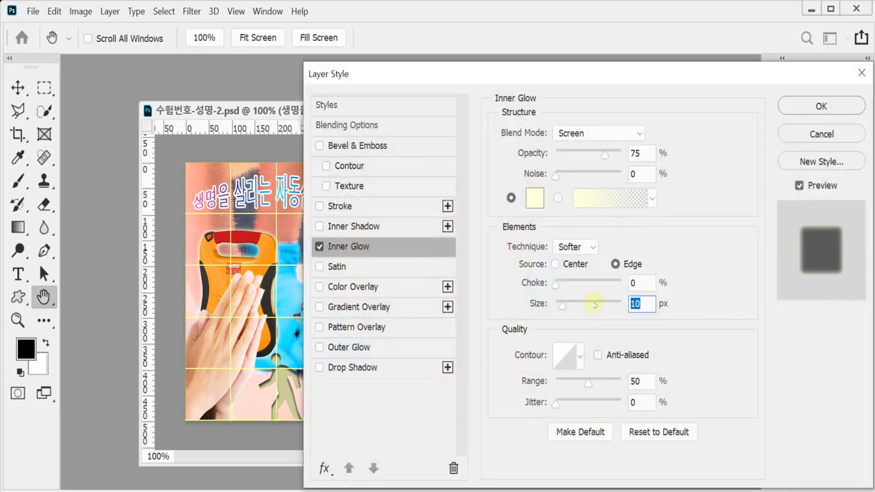
text(6)
key(Return)
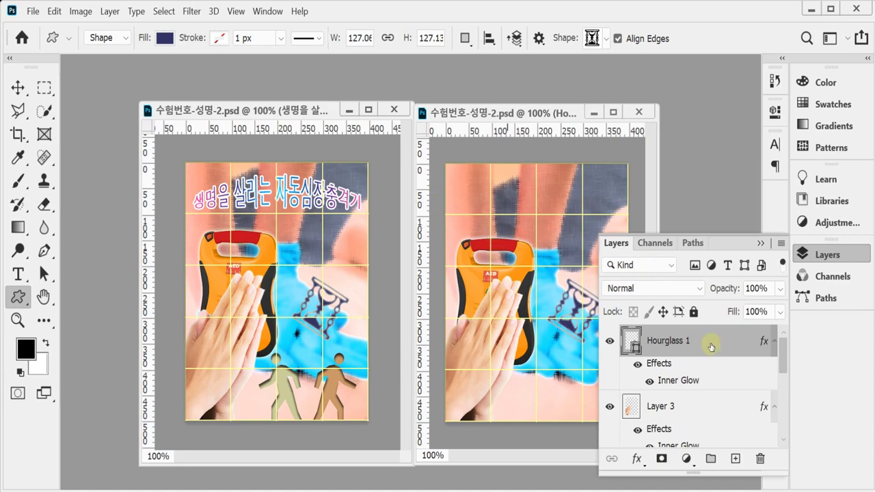
click(818, 251)
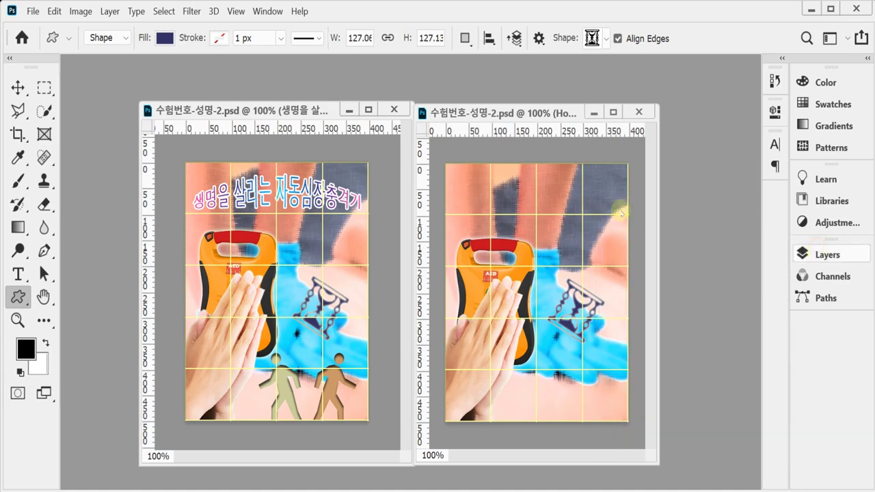
- Choose the walking pedestrian from the legacy Symbols group as the custom shape
click(605, 41)
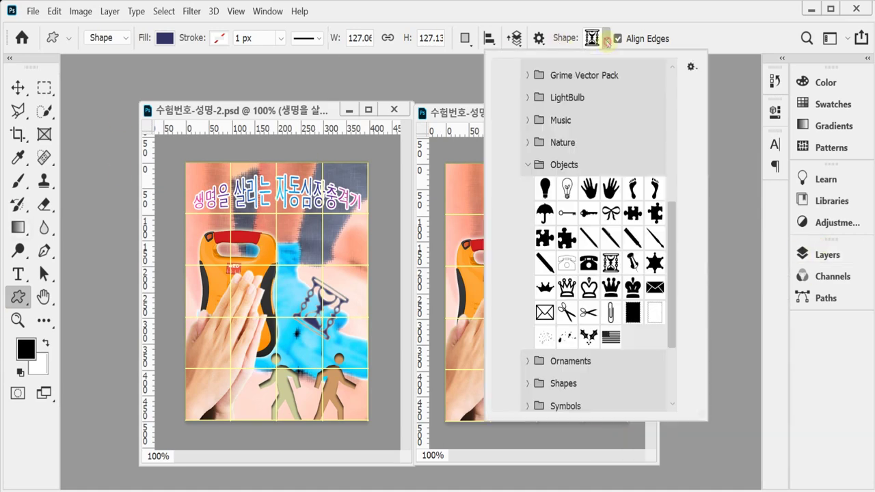
click(526, 165)
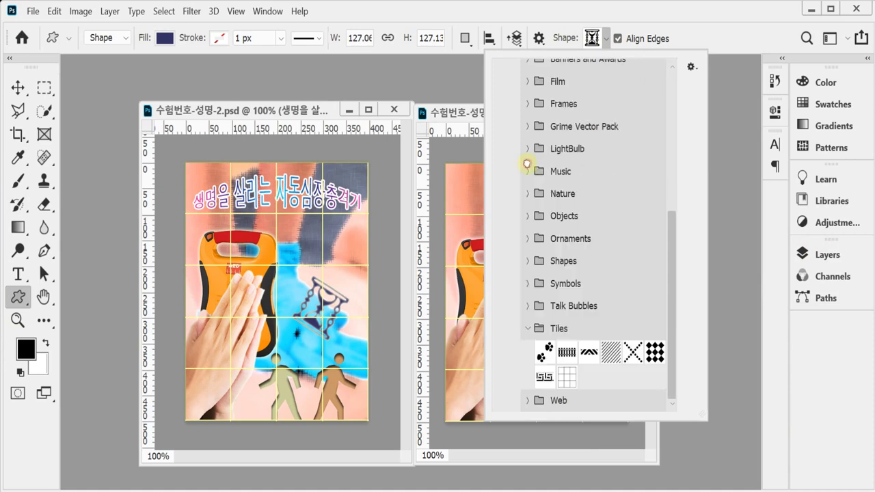
click(527, 327)
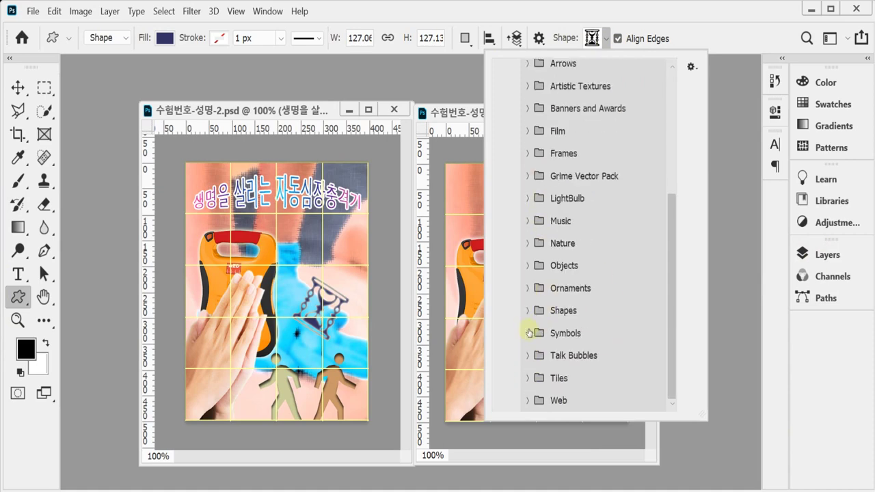
click(528, 334)
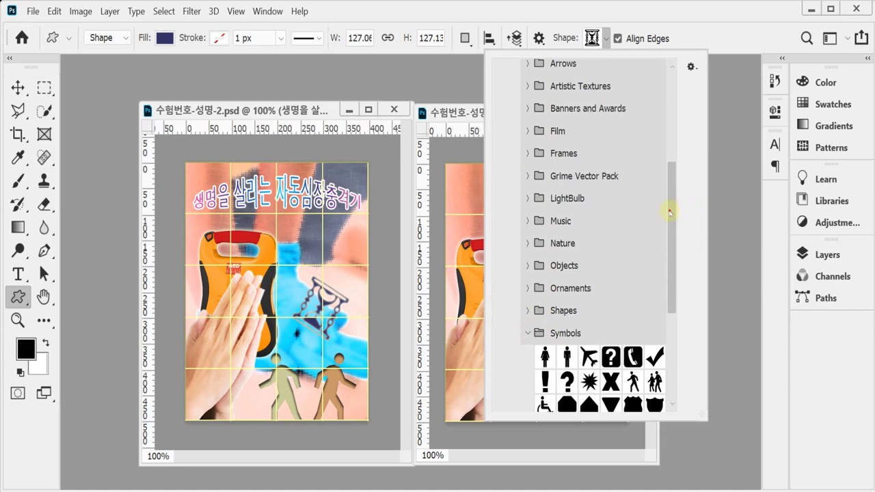
drag(669, 212, 674, 281)
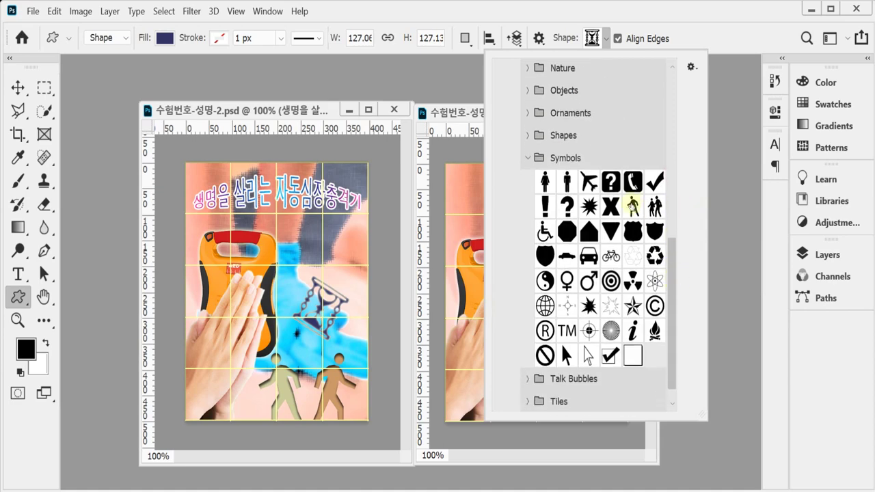
click(632, 205)
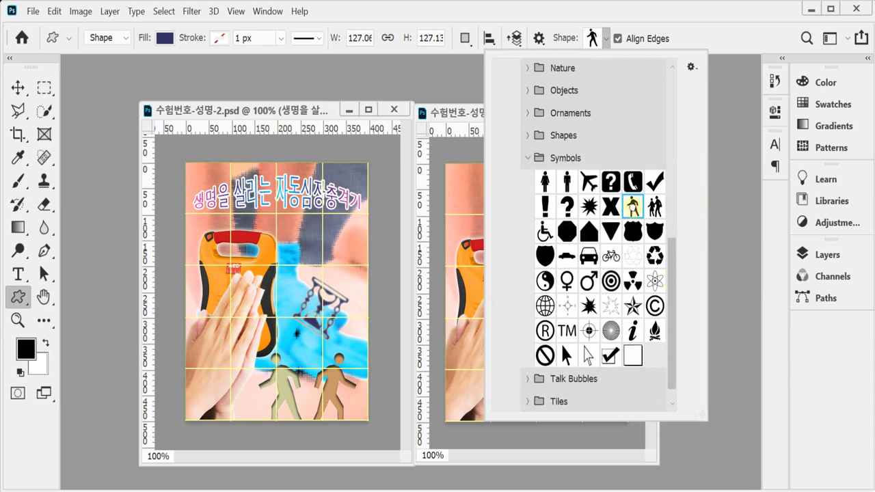
click(542, 15)
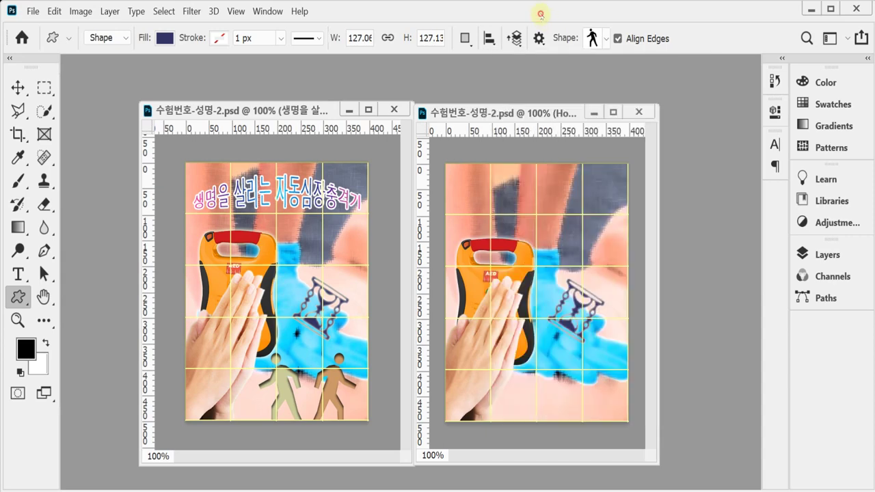
- Draw a pedestrian at the poster's lower middle, beside the hands, and scale it to about 96 × 142 px
drag(485, 361, 547, 433)
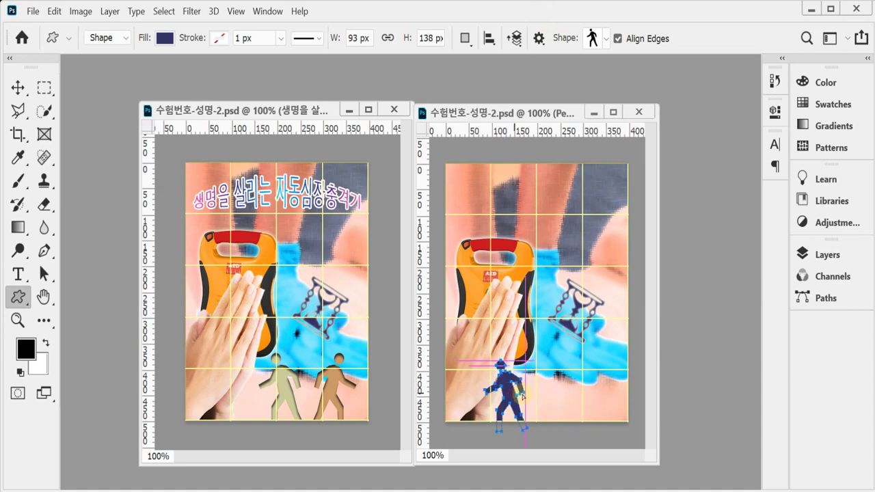
drag(512, 395, 546, 387)
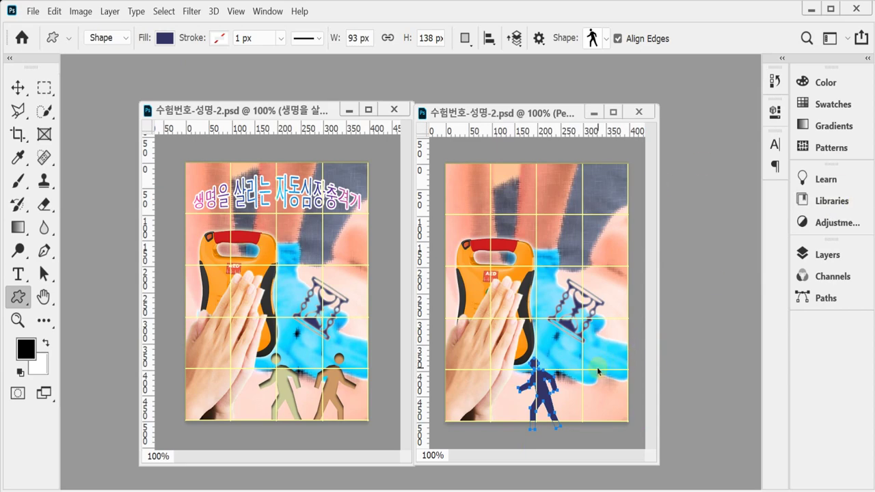
key(ctrl+t)
drag(559, 358, 561, 356)
key(Return)
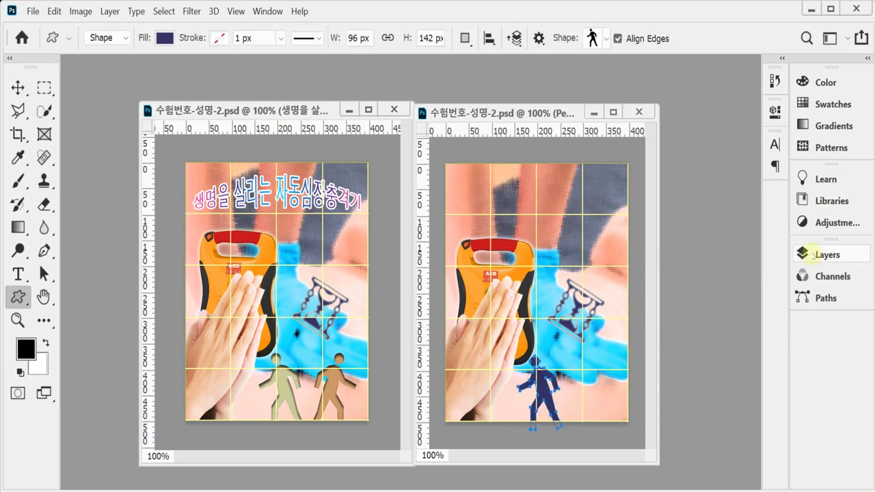
- Set the pedestrian shape's fill colour to hex cc9
click(813, 254)
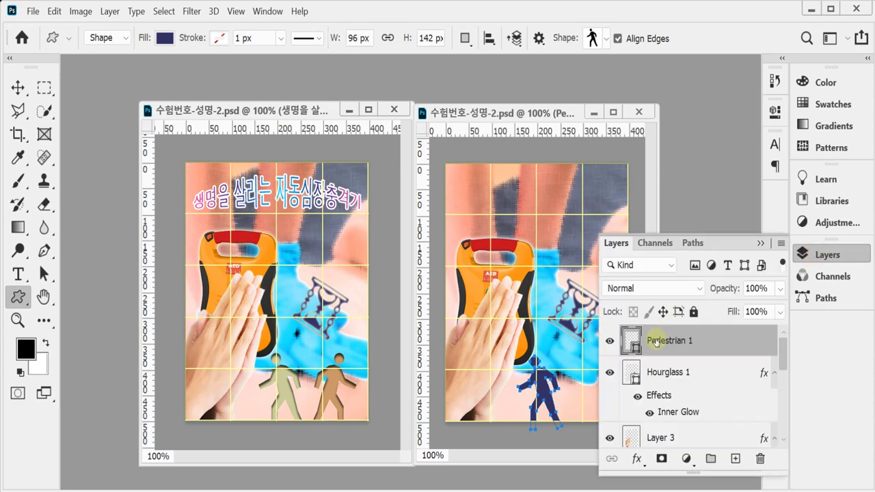
double_click(632, 340)
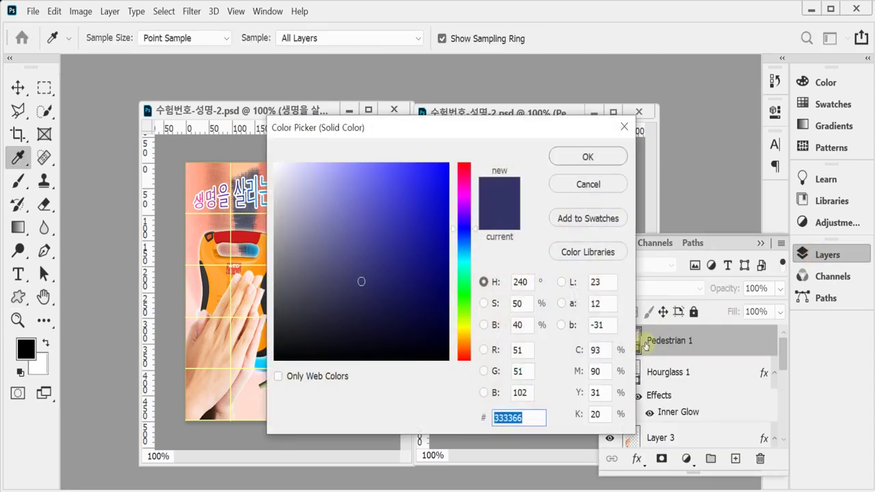
text(cc9)
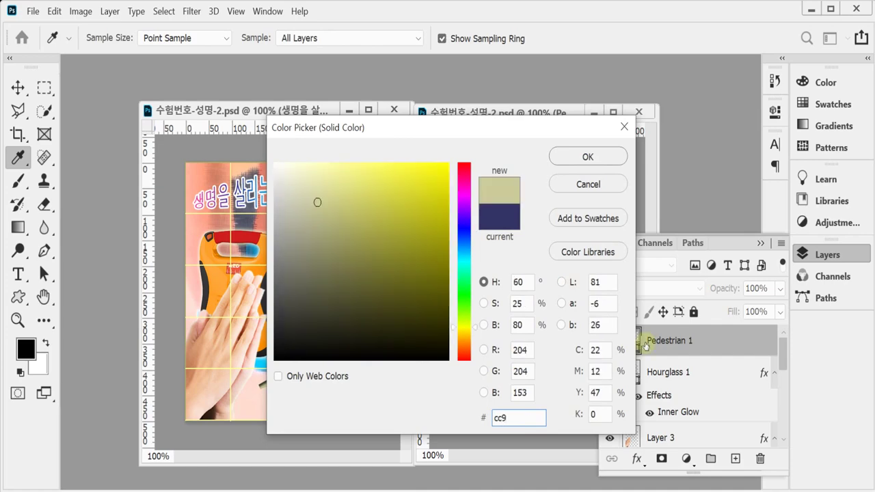
key(Return)
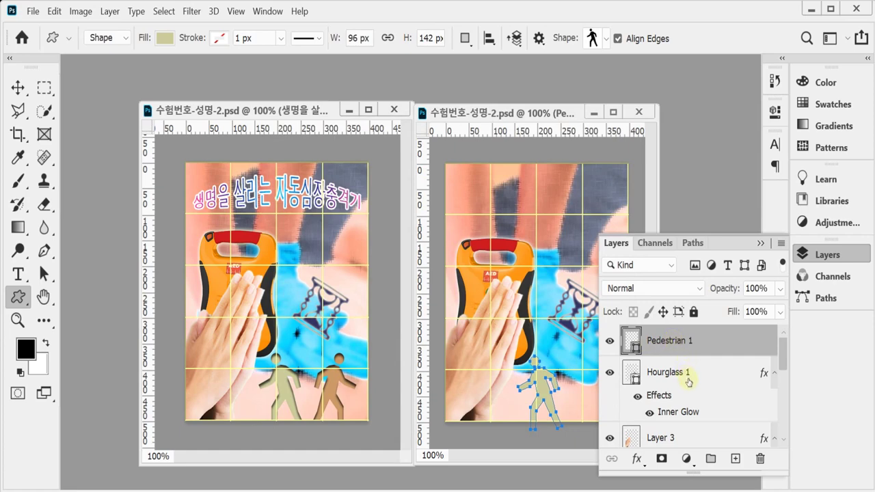
- Add an Inner Shadow with a 90° angle to the pedestrian layer
click(637, 458)
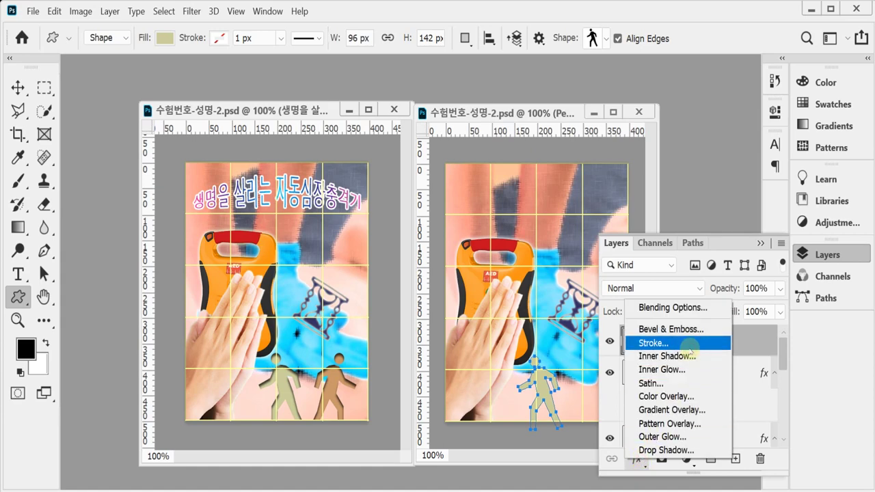
click(723, 355)
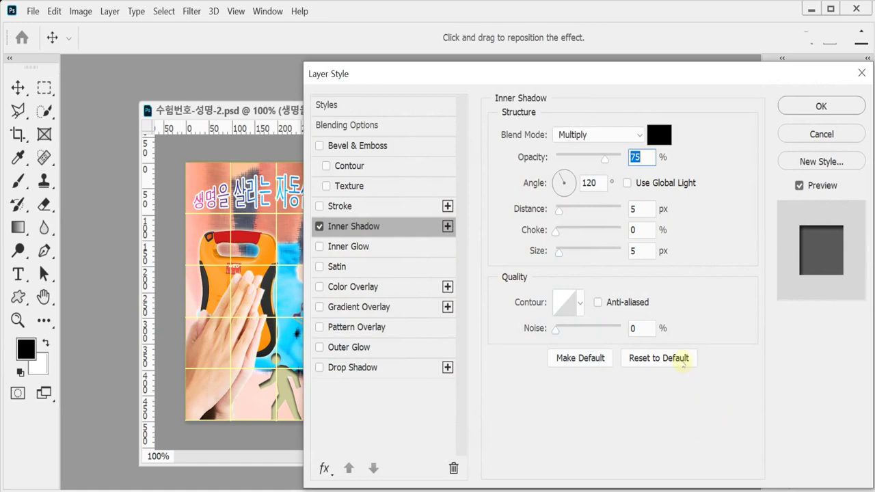
double_click(589, 182)
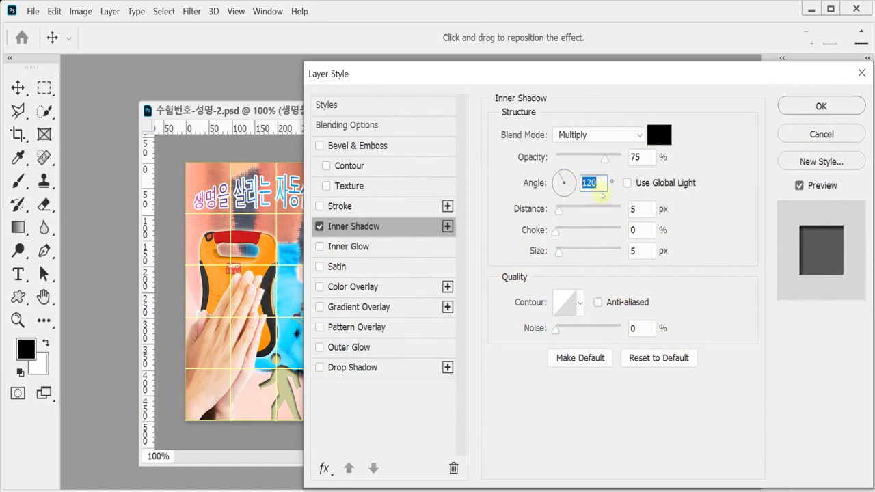
text(90)
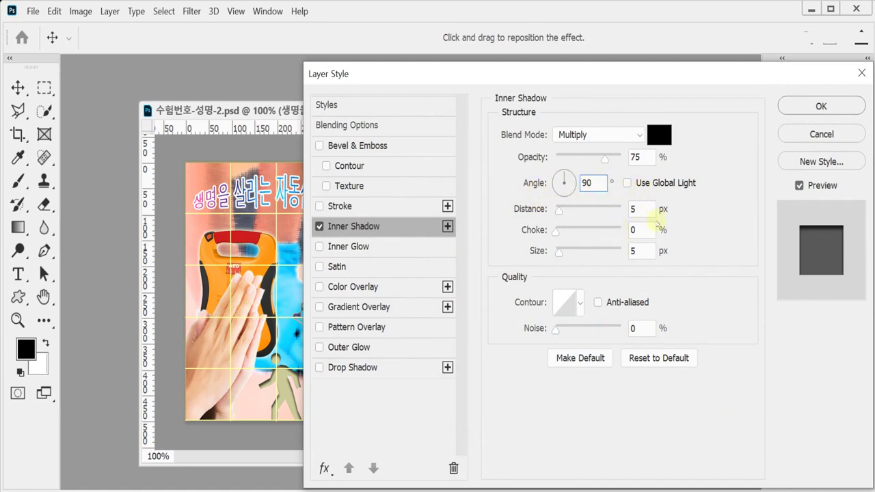
click(813, 107)
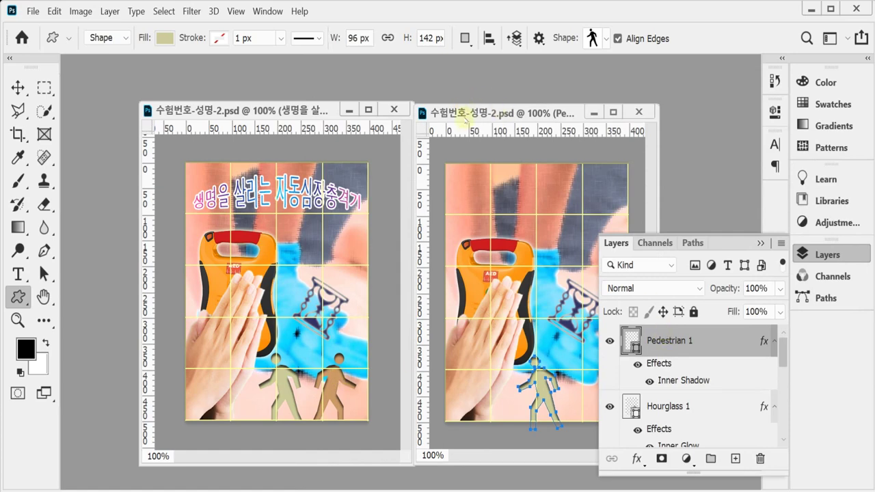
- Duplicate the pedestrian layer, flip the copy horizontally and place it to the right of the original at about X 317, Y 439 px
drag(462, 112, 425, 108)
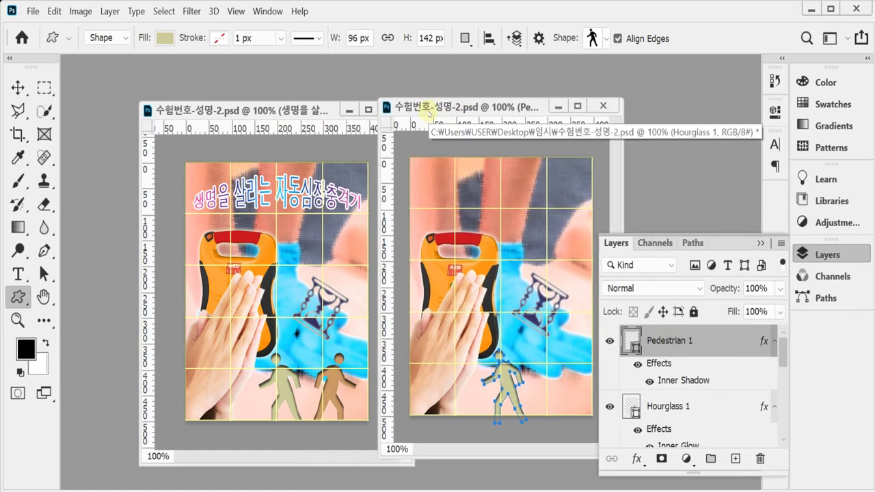
key(ctrl+j)
key(ctrl+t)
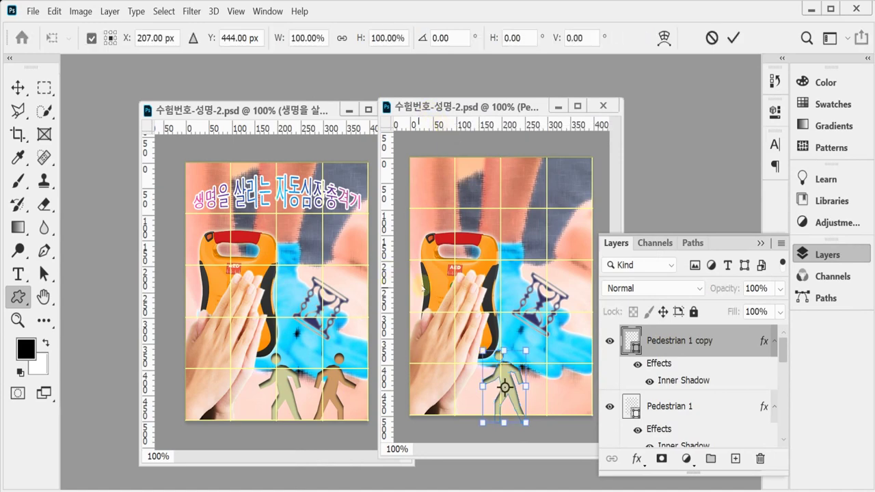
right_click(503, 369)
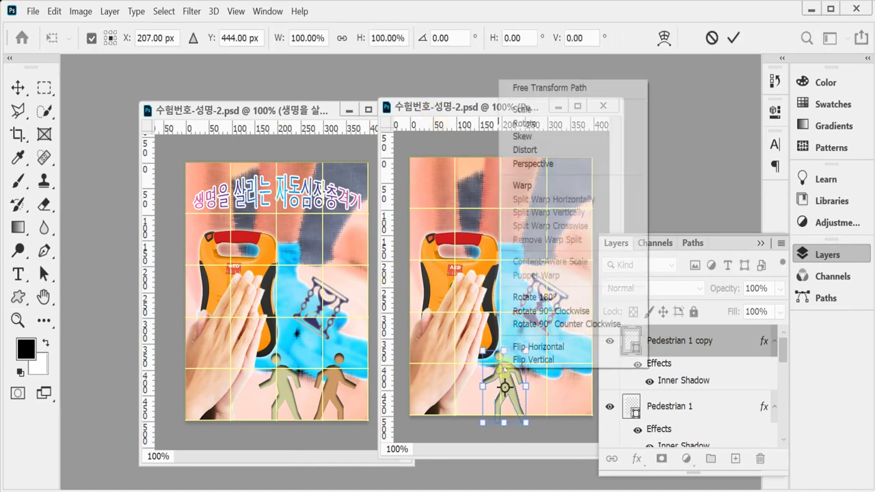
click(537, 347)
drag(487, 415, 543, 404)
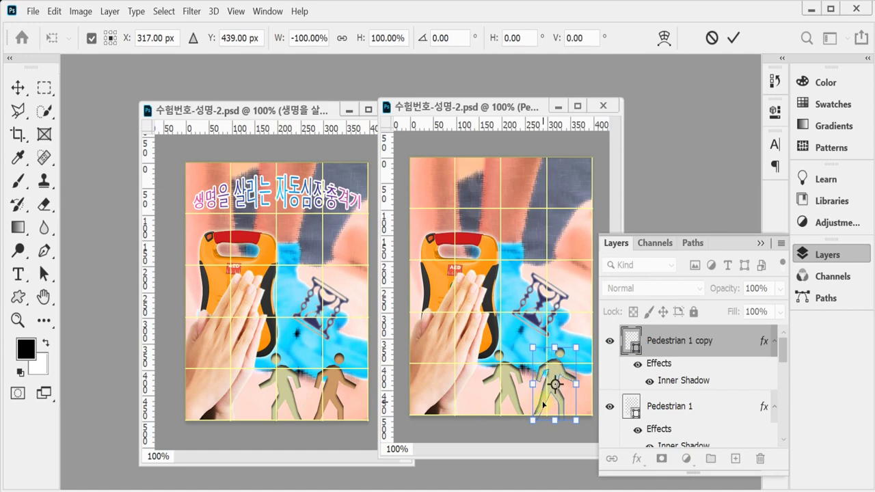
key(Return)
- Set the copied pedestrian's fill colour to hex c96
double_click(633, 344)
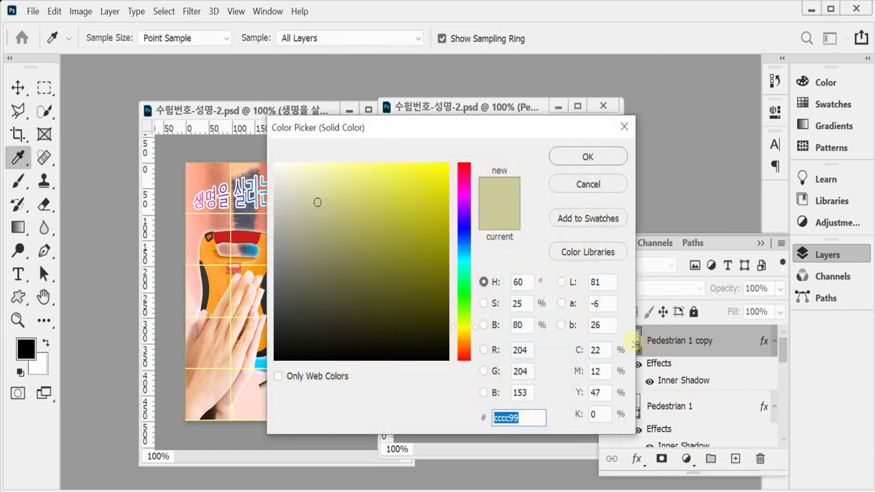
text(c9)
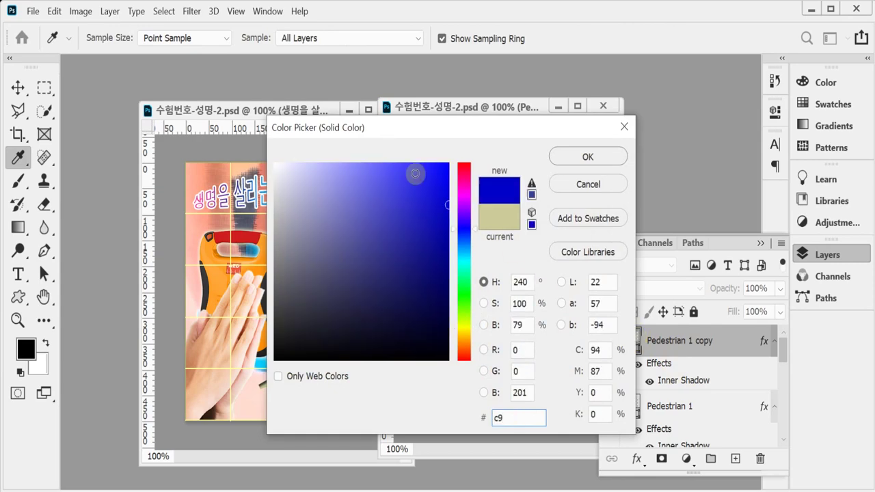
text(6)
key(Return)
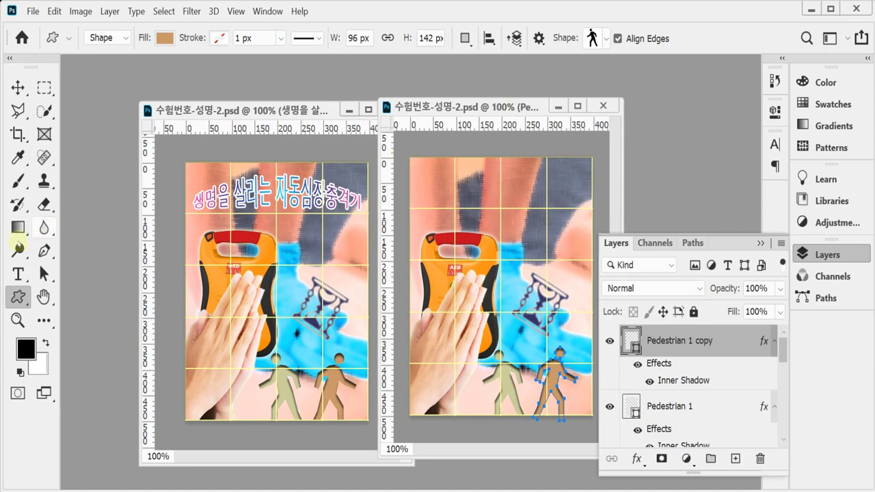
- Copy the title text 생명을 살리는 자동심장충격기 from the reference poster and paste it as new text near the working poster's upper edge
click(17, 274)
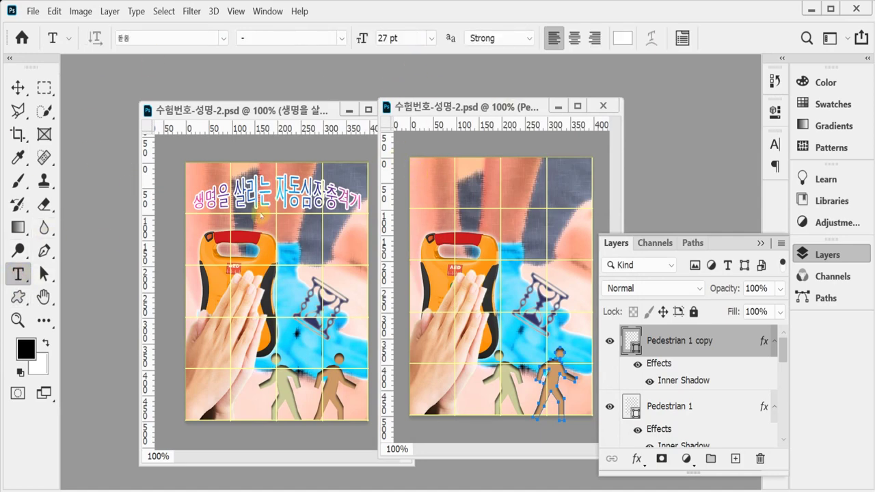
click(254, 191)
key(ctrl+a)
key(ctrl+c)
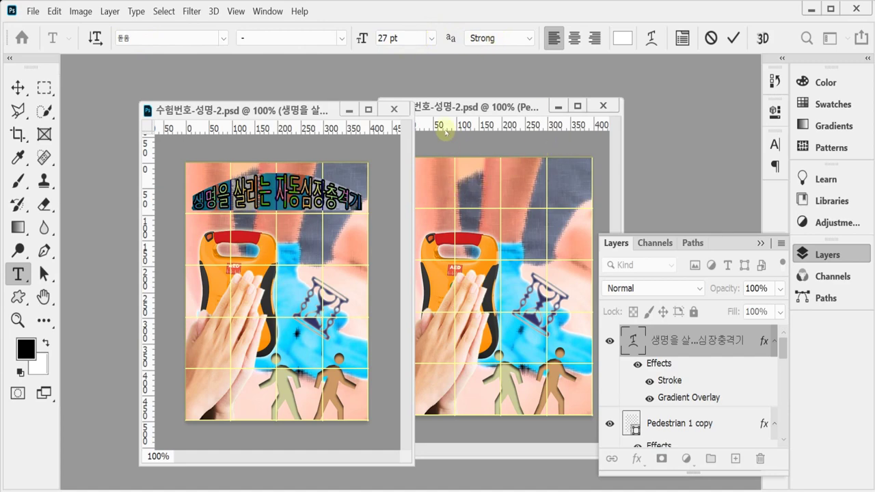
click(444, 107)
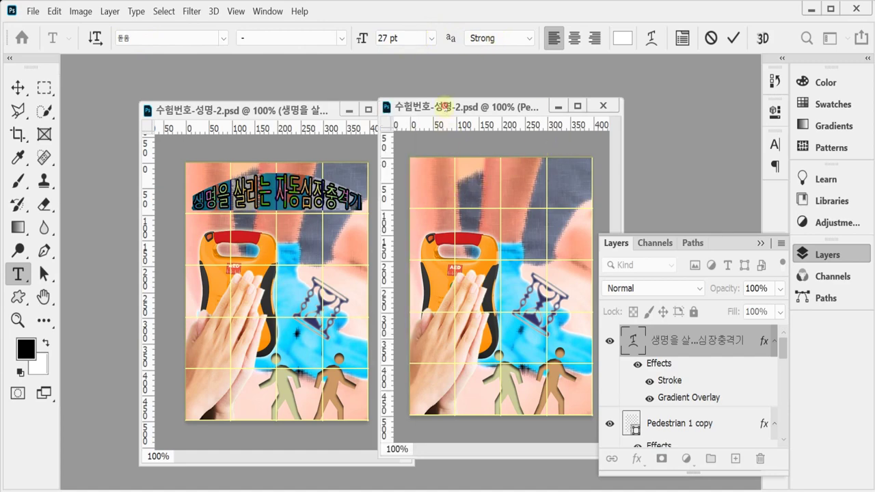
click(428, 203)
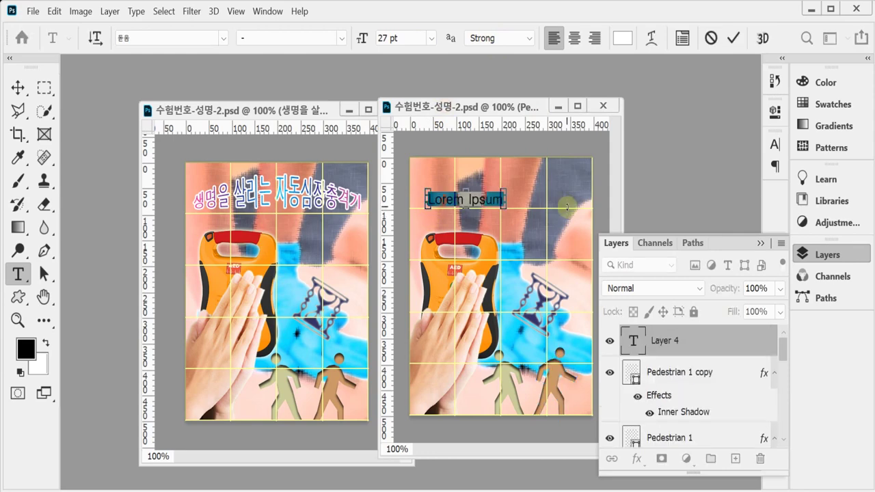
key(ctrl+v)
drag(536, 223, 525, 222)
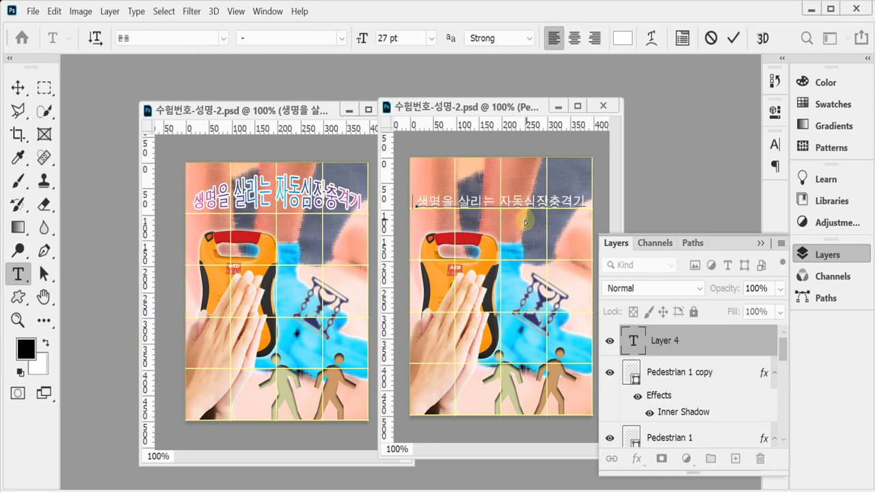
- Warp the title text with the horizontal Arc Upper style at a 30% bend
click(651, 39)
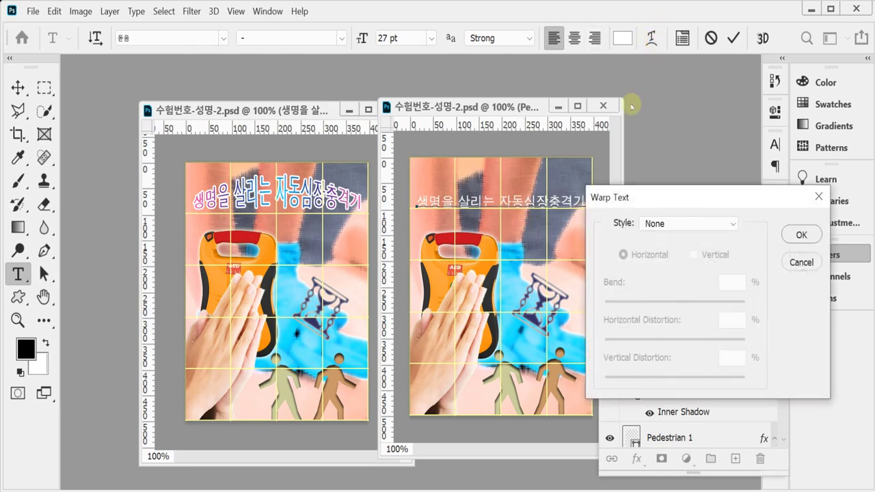
click(683, 224)
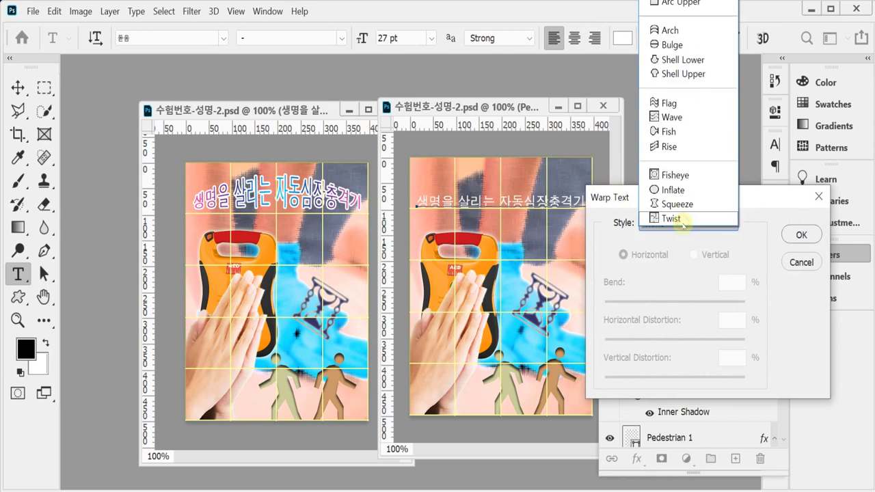
click(700, 3)
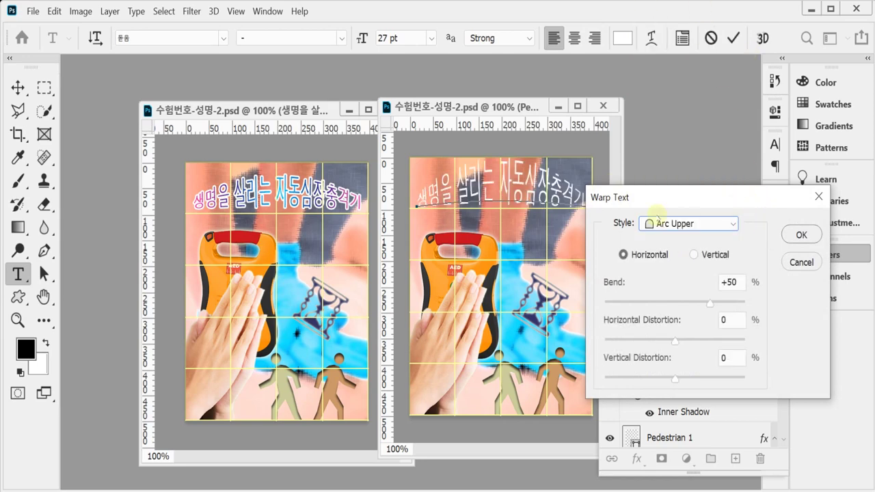
click(732, 282)
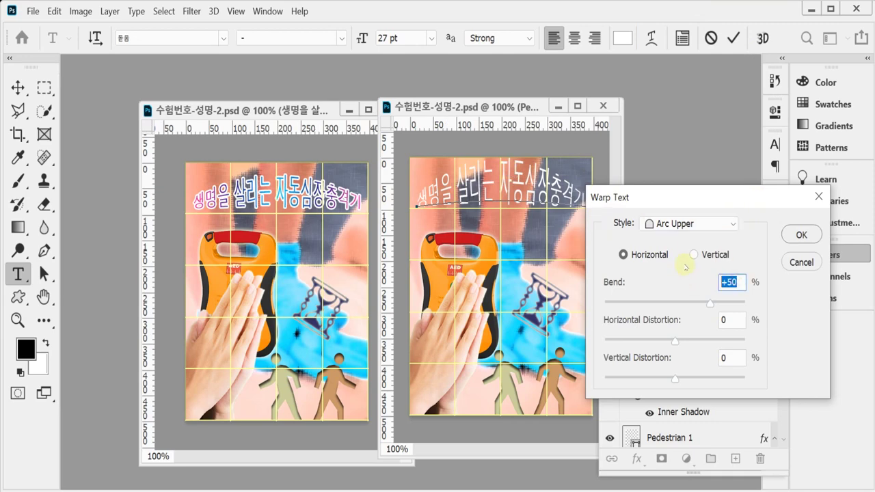
text(30)
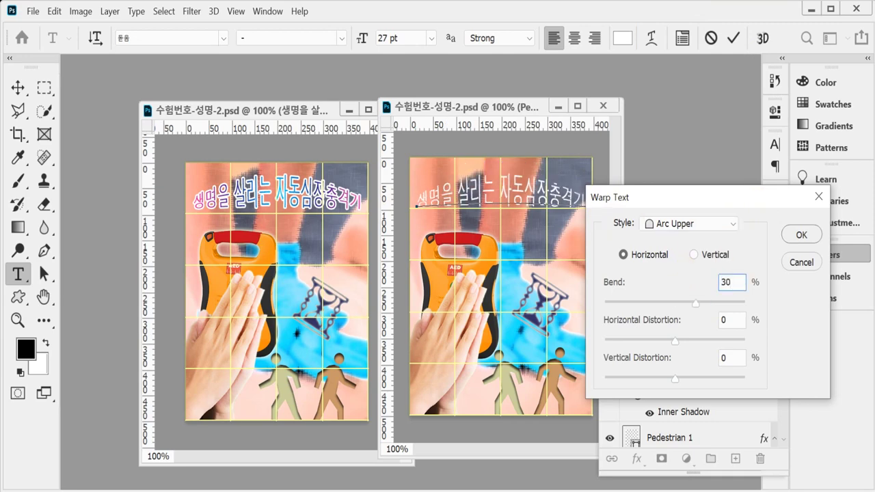
key(Return)
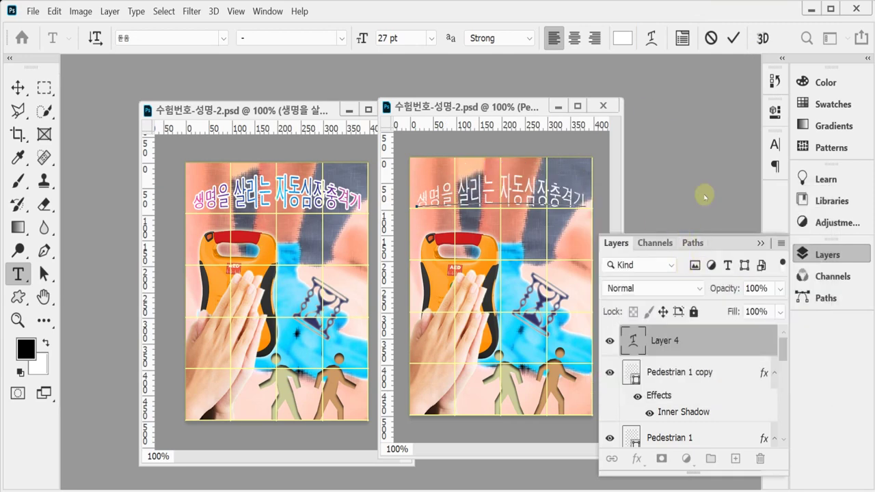
- Add a 3 px outside Stroke in white (ffffff) to the title text layer
click(635, 459)
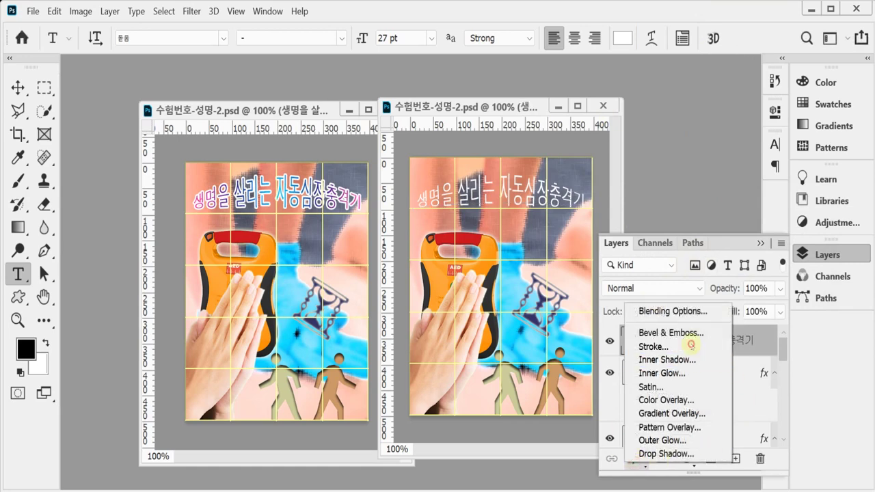
click(692, 342)
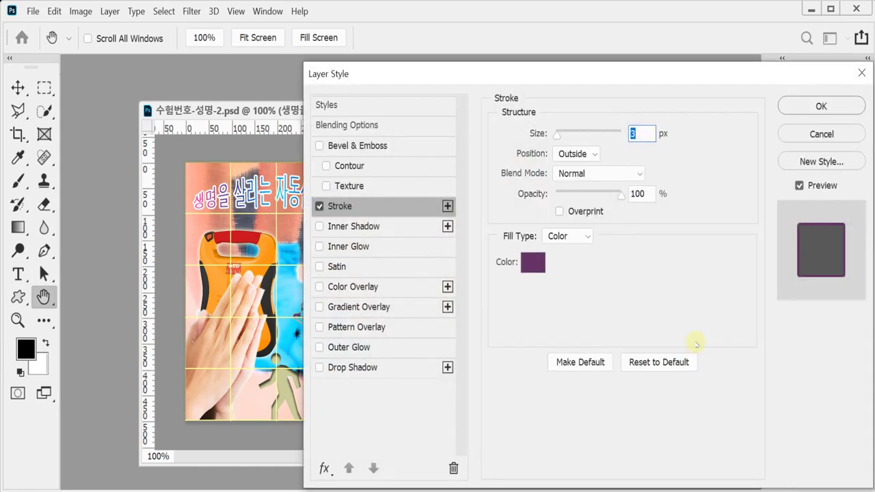
click(533, 262)
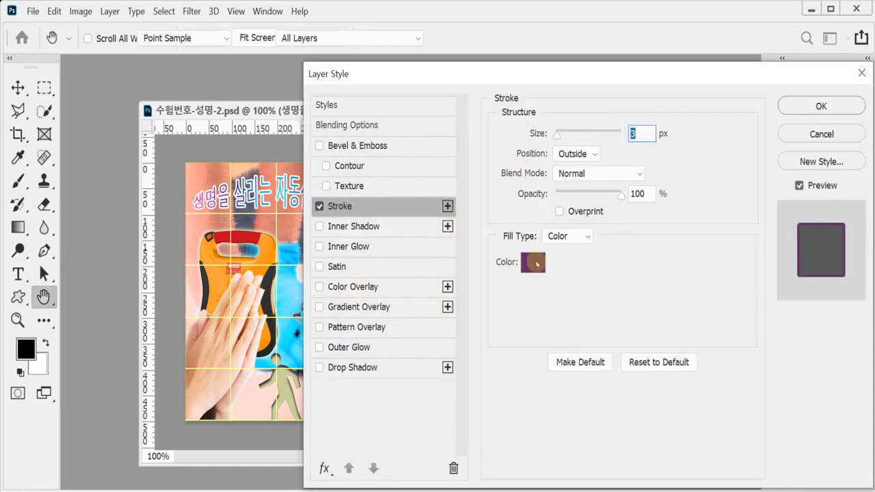
click(272, 160)
drag(272, 160, 266, 158)
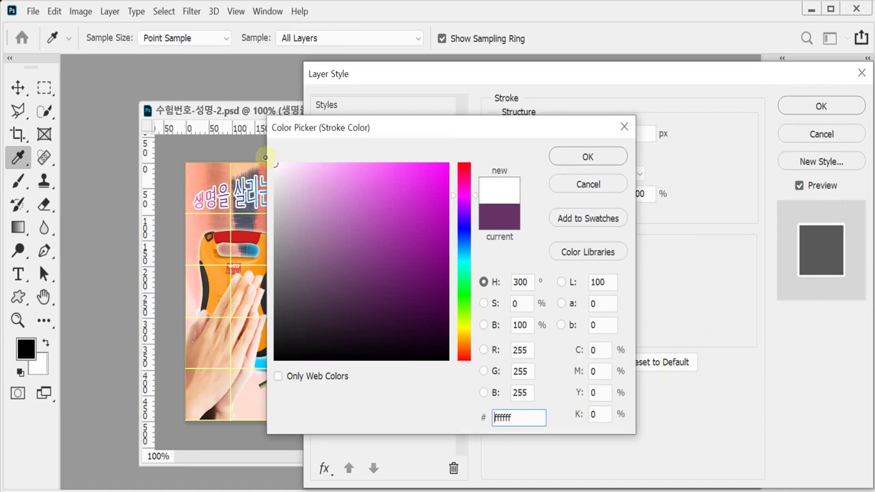
click(587, 156)
- Add a Gradient Overlay to the title and set the gradient's first colour stop to hex 00f
click(376, 306)
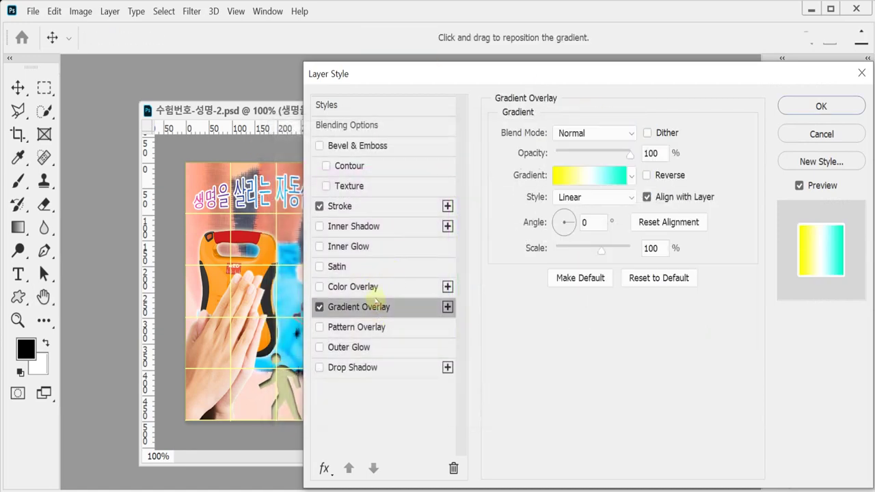
click(591, 176)
double_click(427, 376)
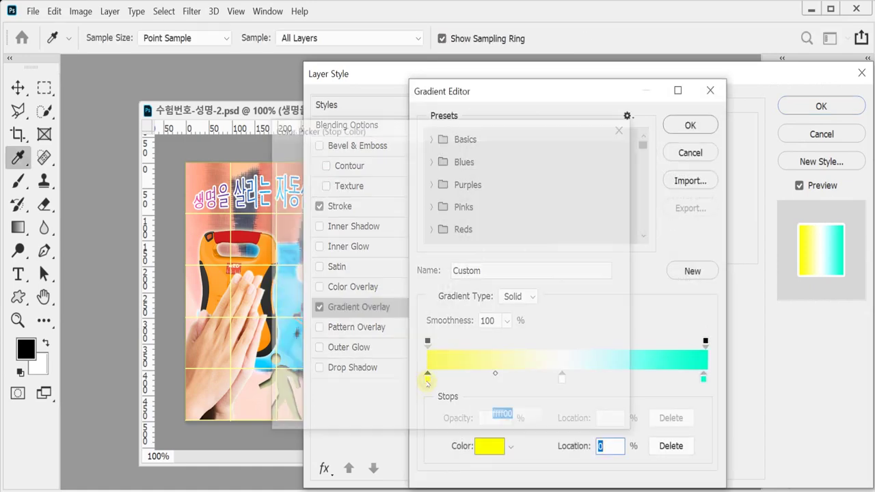
text(00f)
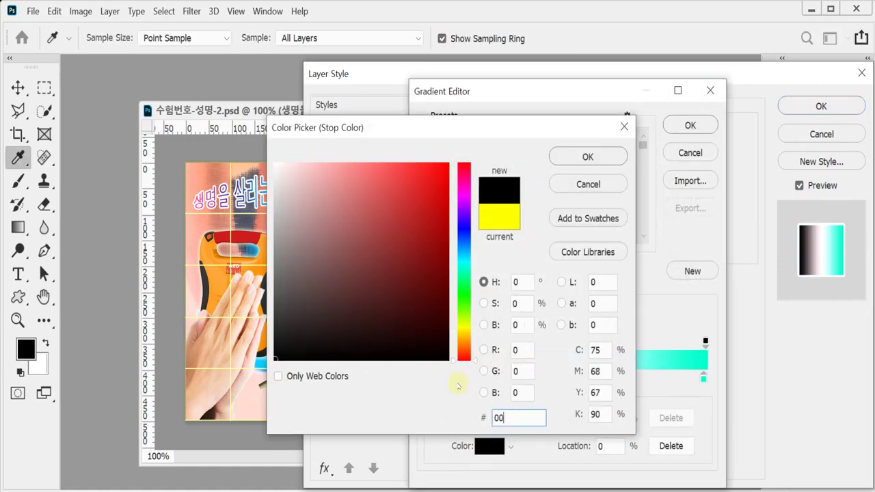
click(587, 156)
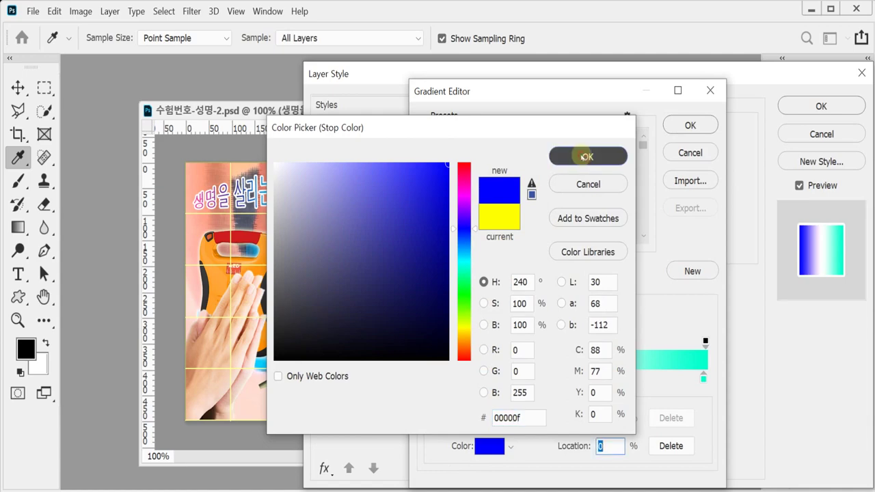
- Set the middle colour stop of the title's gradient to hex 339
click(562, 379)
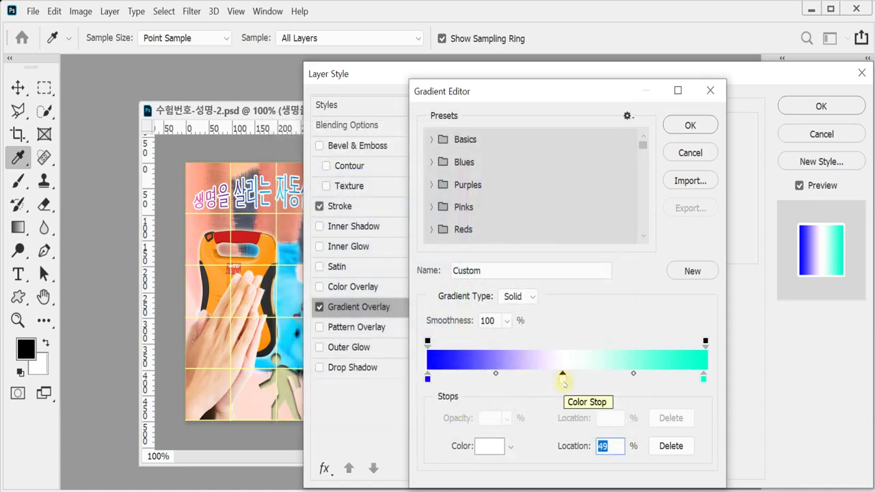
double_click(562, 379)
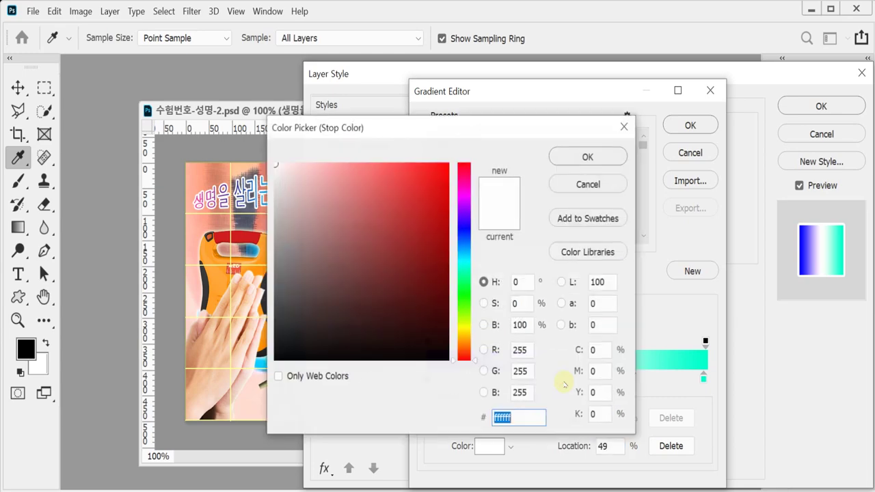
text(339)
key(Return)
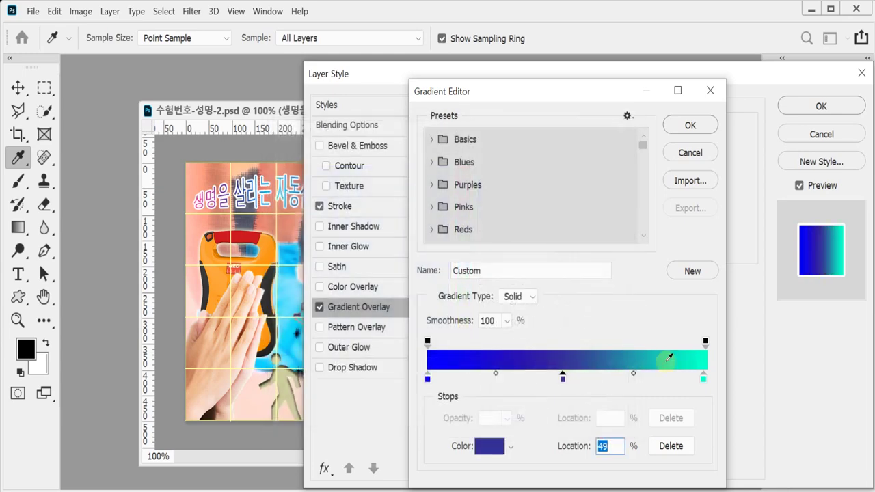
- Set the last colour stop of the title's gradient to hex f39 and accept the gradient
click(702, 378)
double_click(702, 378)
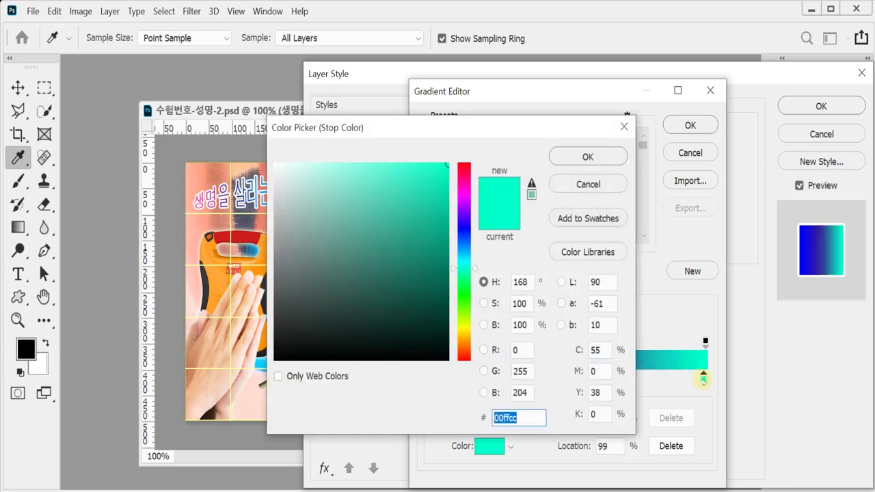
text(f)
text(f3399)
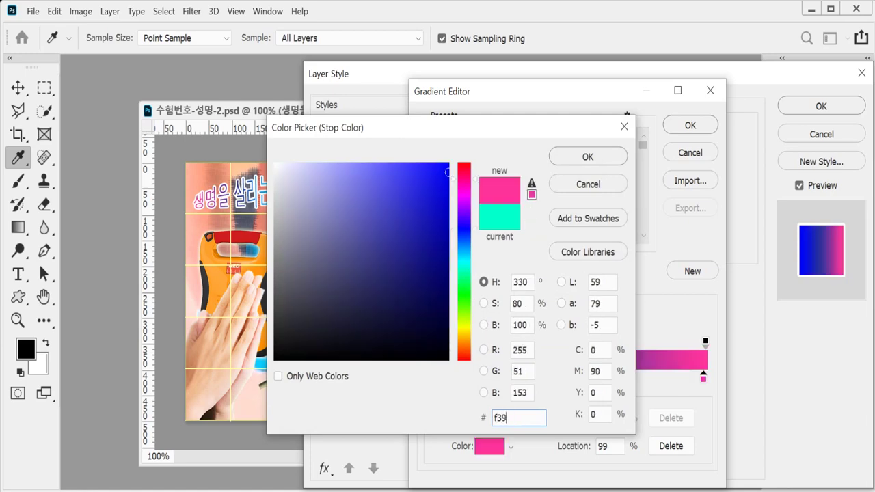
key(Return)
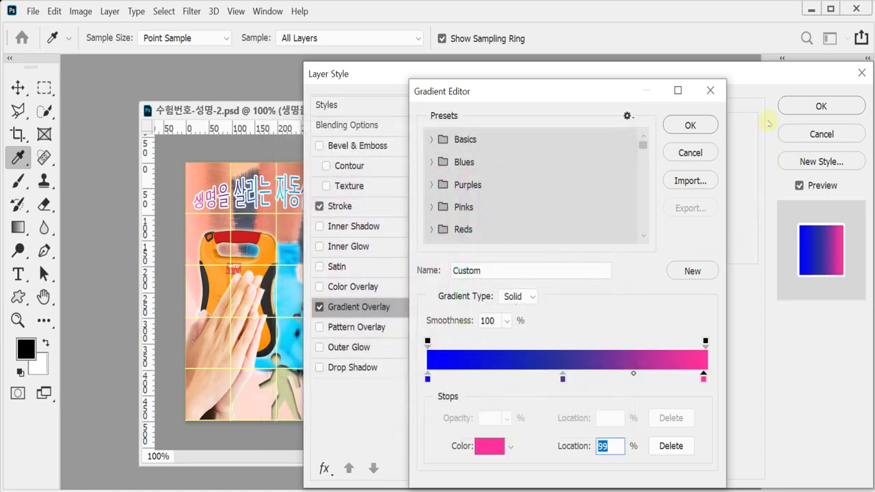
click(692, 125)
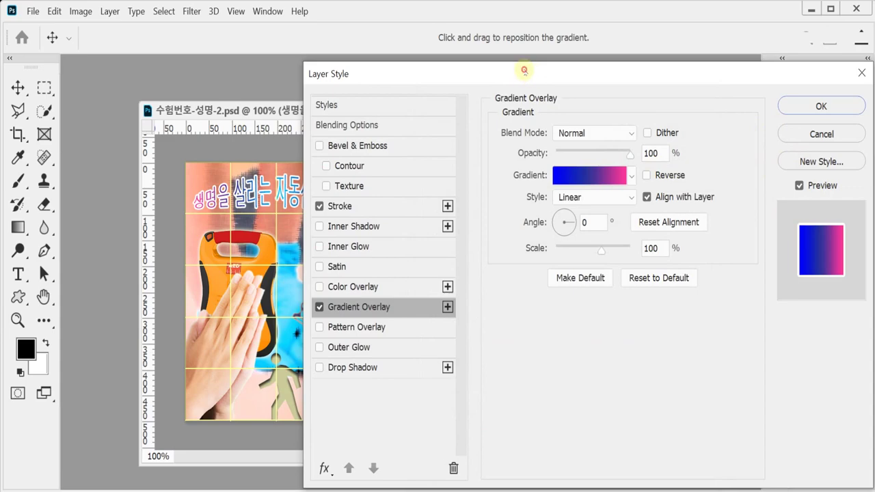
- Change the title's Gradient Overlay style to Radial and apply the layer effects
drag(524, 71, 538, 271)
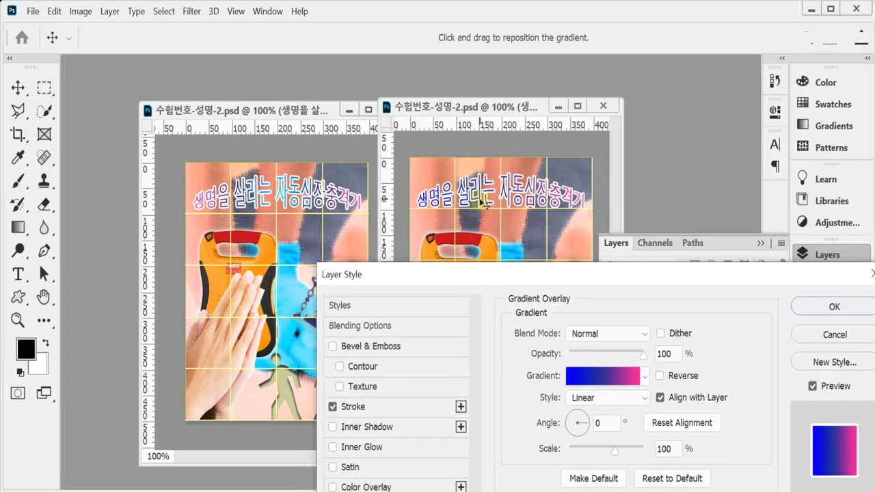
drag(596, 276, 594, 226)
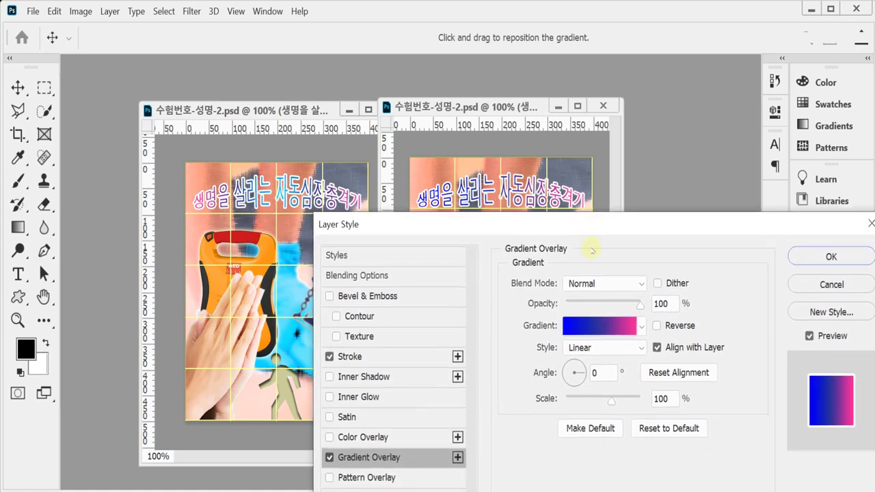
click(585, 348)
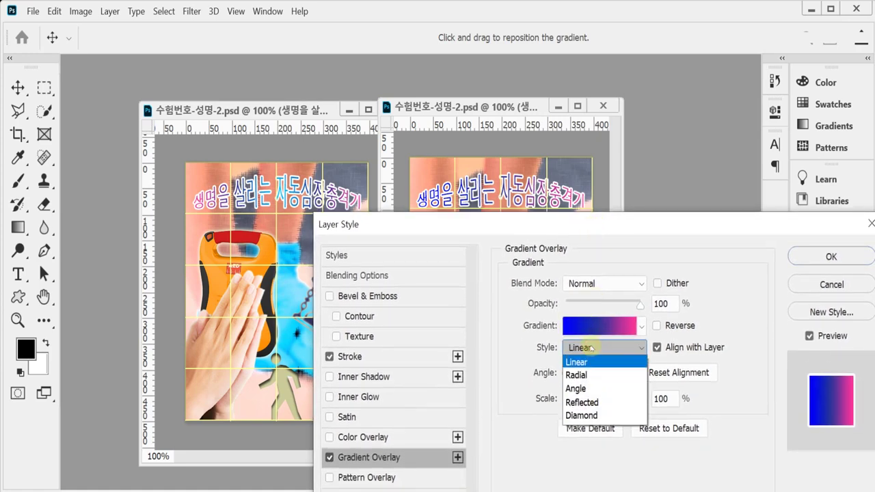
click(589, 374)
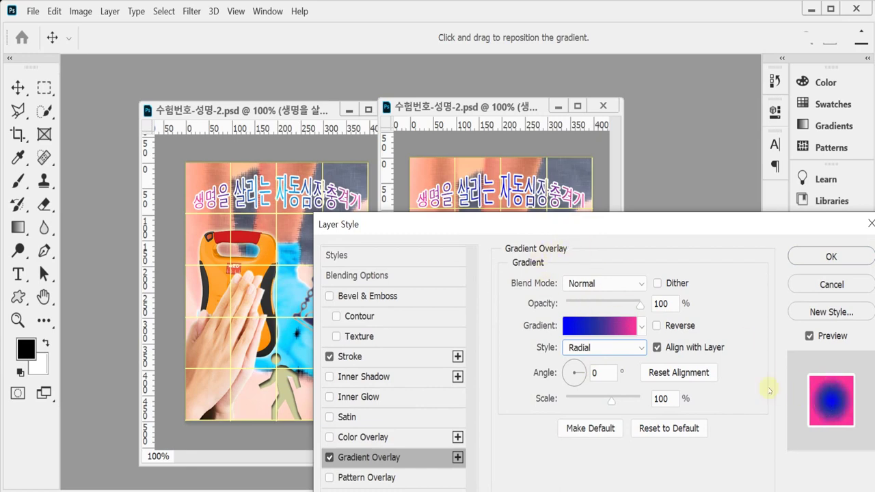
click(818, 257)
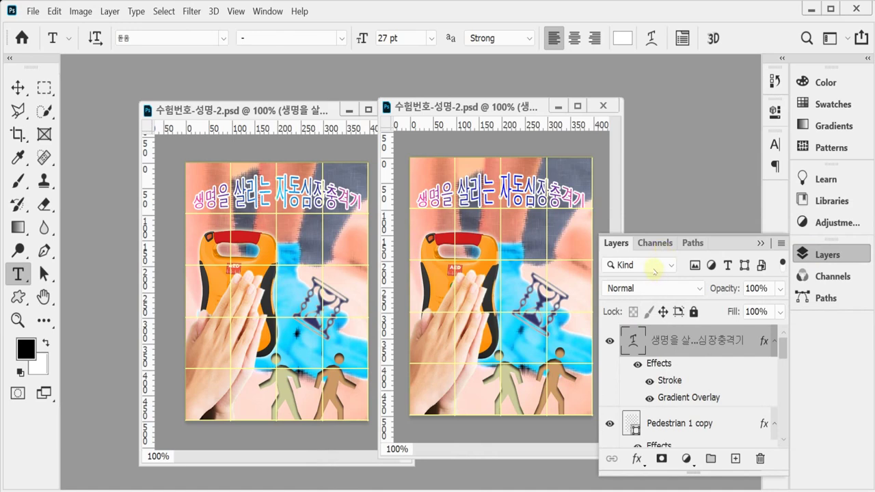
- Collapse the layer list and hide the grid over the working poster, with the Move tool active
click(18, 88)
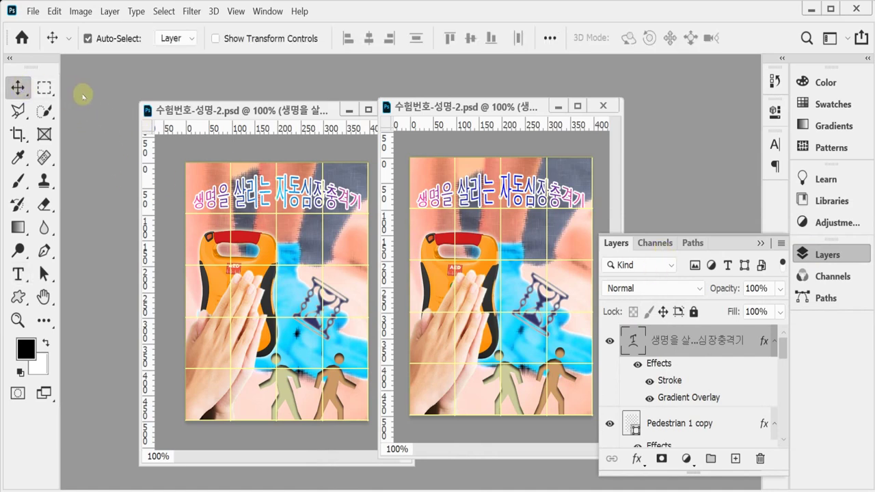
key(ctrl)
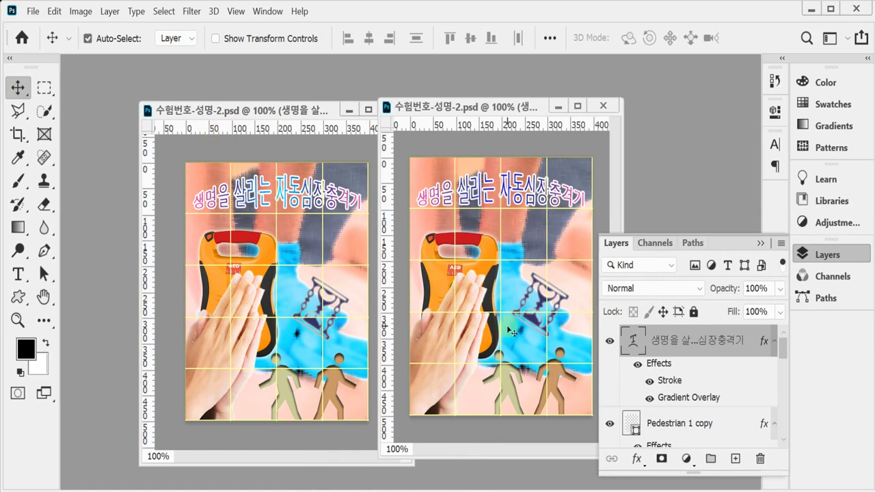
click(805, 253)
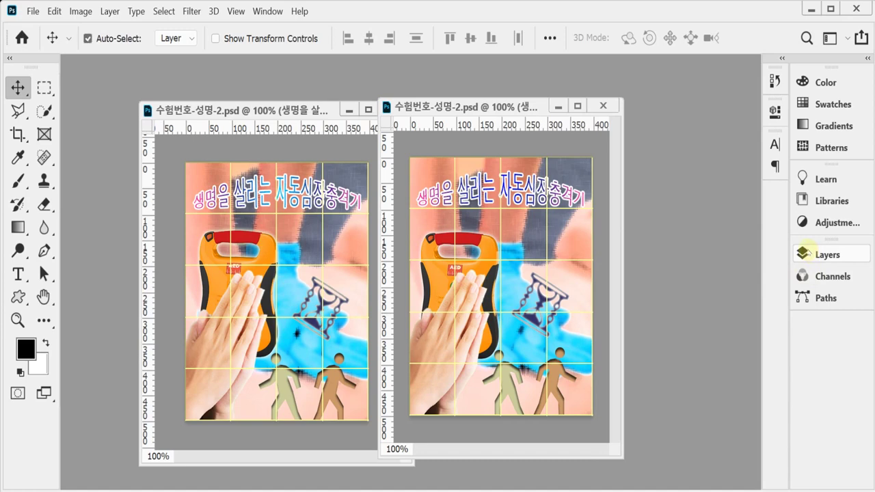
key(ctrl+apostrophe)
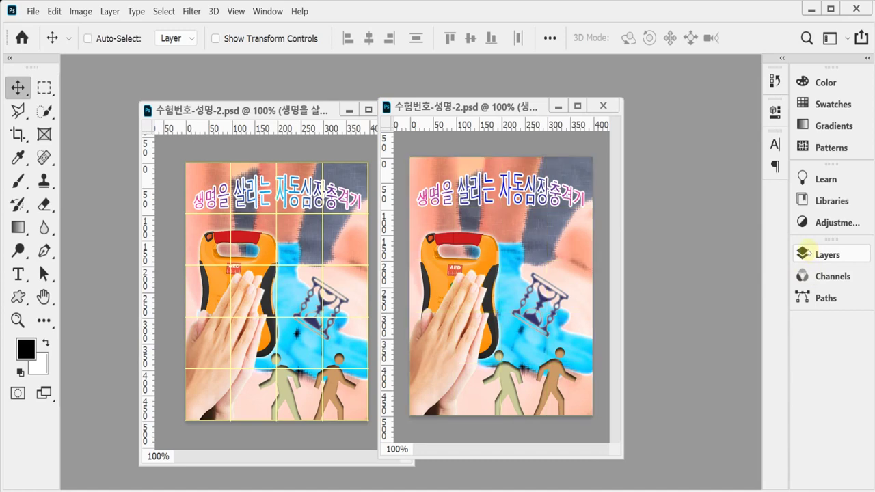
- Open Save As for the finished poster and go to the GTQ folder inside the documents folder
key(ctrl)
key(ctrl+shift+s)
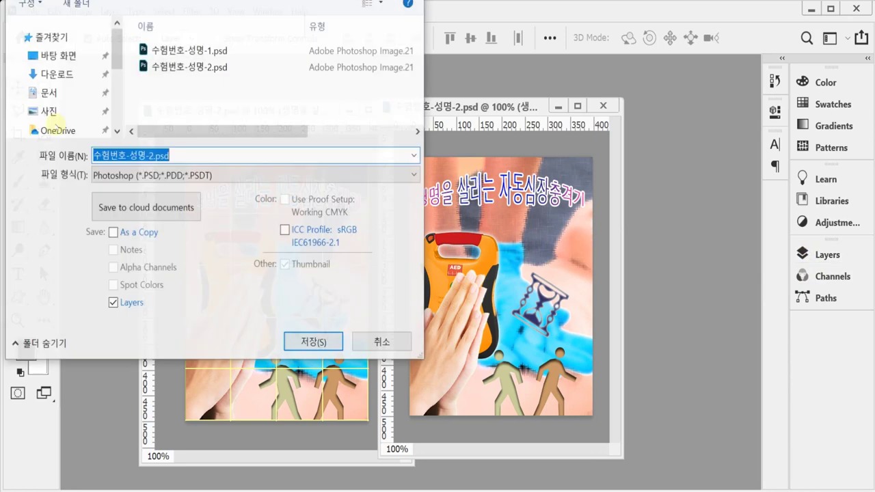
drag(158, 5, 229, 48)
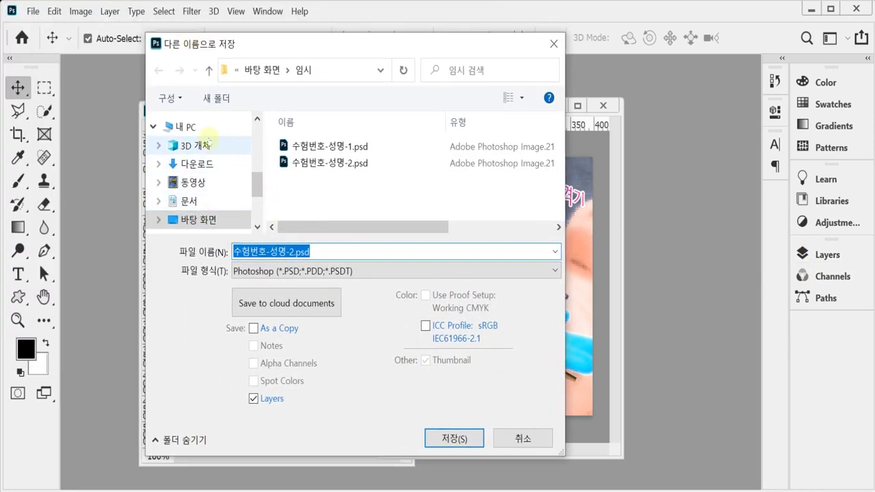
click(194, 127)
click(228, 199)
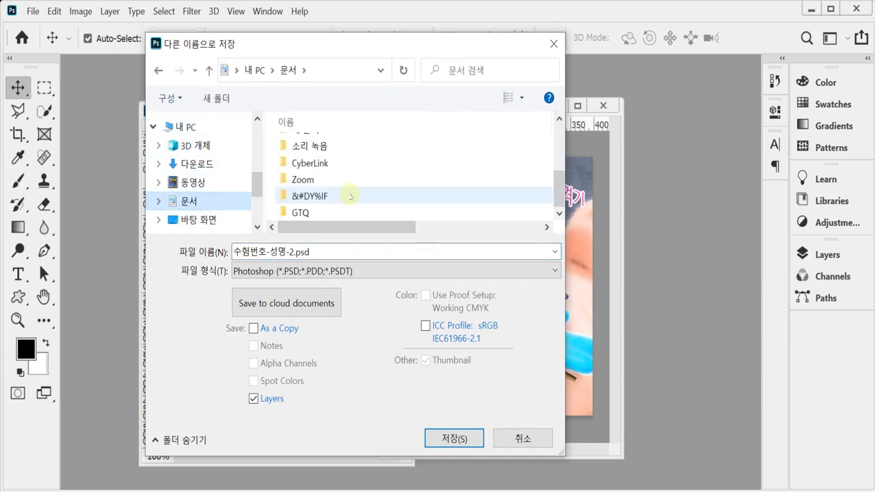
double_click(340, 216)
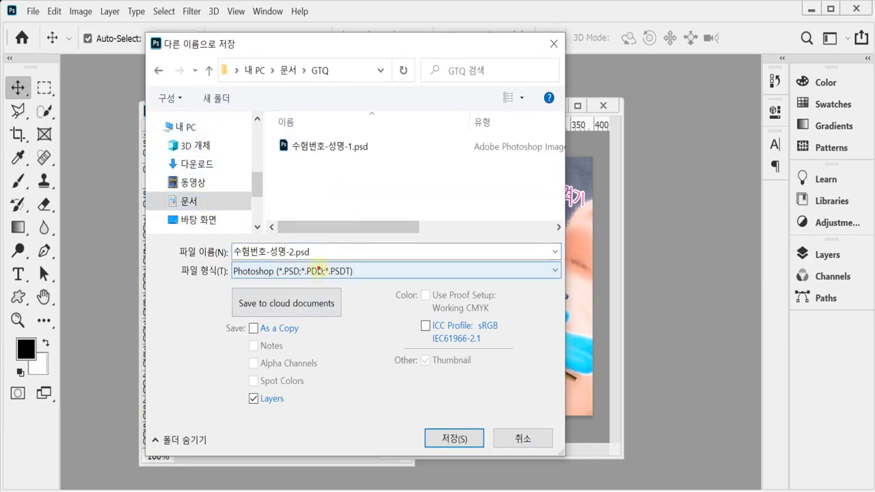
- Save the poster as the JPEG file 수험번호-성명-2.jpg with Maximum quality 12 and Baseline ("Standard") format
click(318, 271)
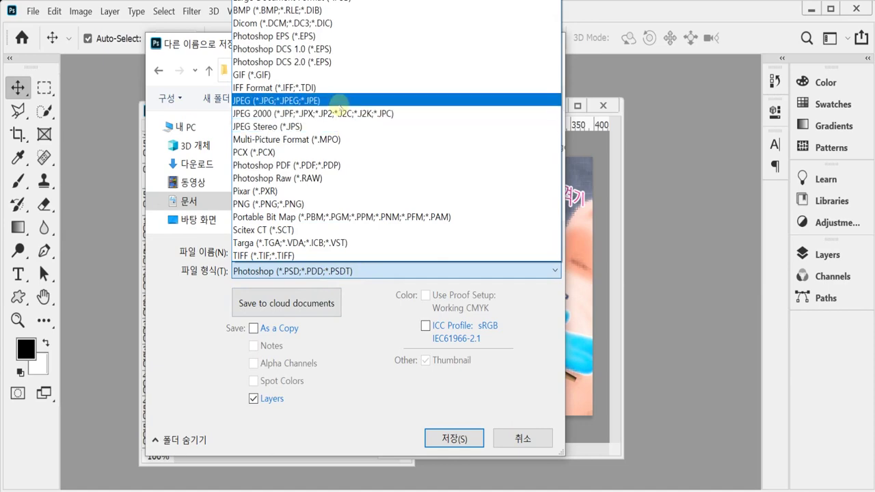
click(339, 101)
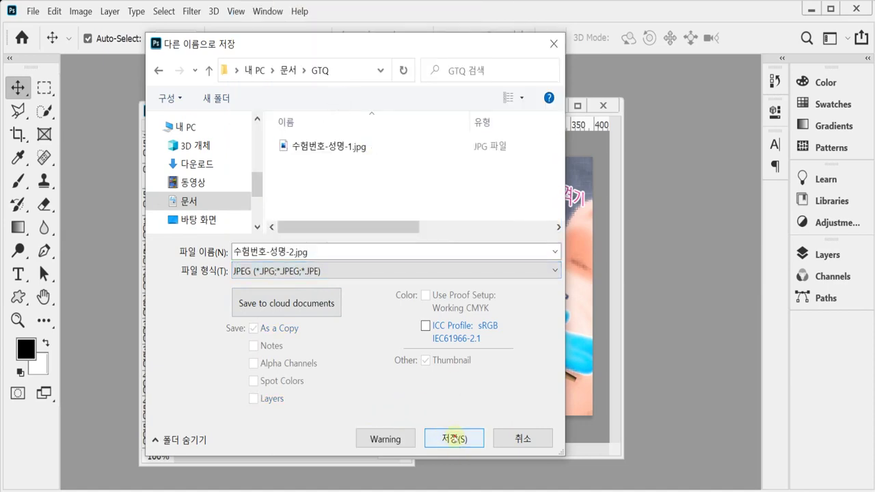
click(451, 438)
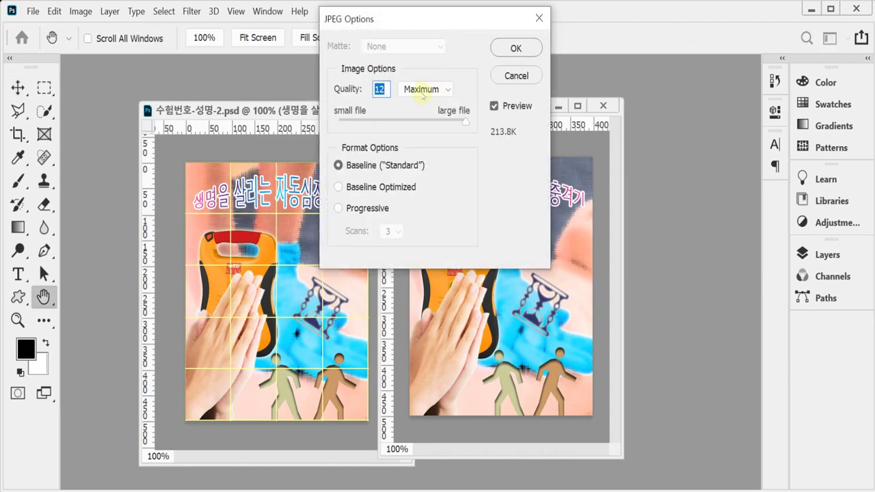
scroll(422, 89, down, 1)
key(Return)
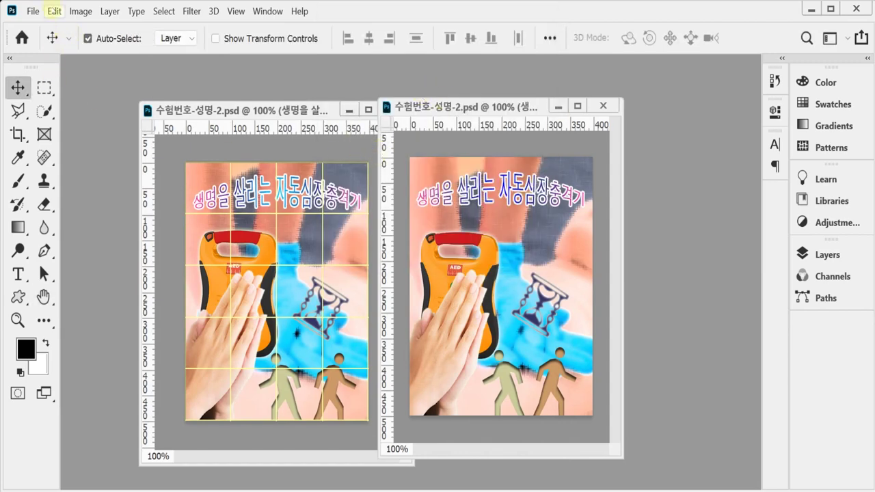
- Resize the poster image to a width of 40 pixels with its proportions linked
click(80, 11)
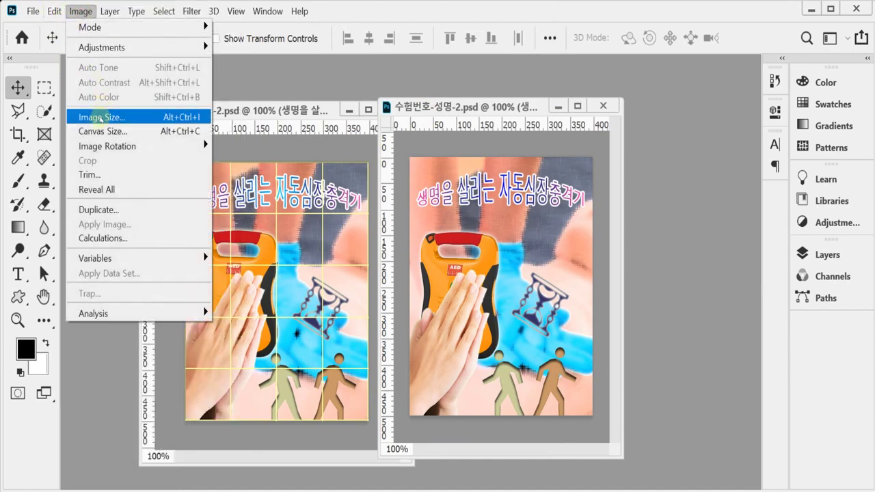
click(100, 116)
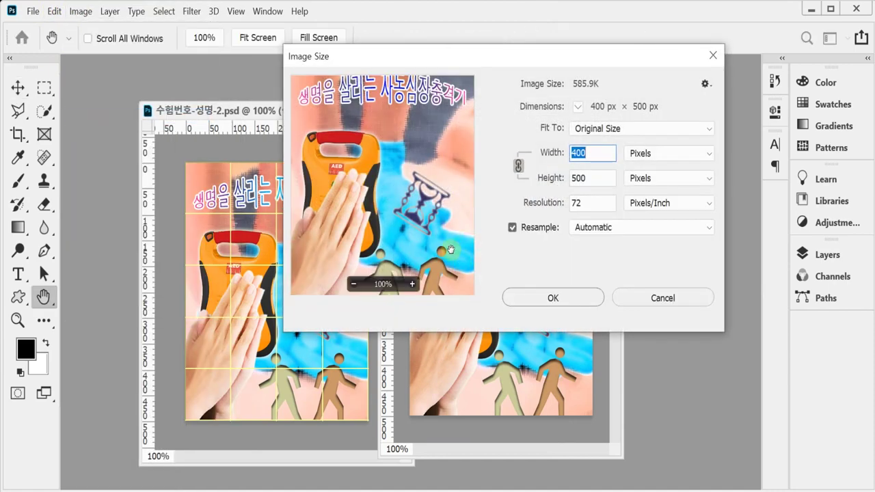
text(40)
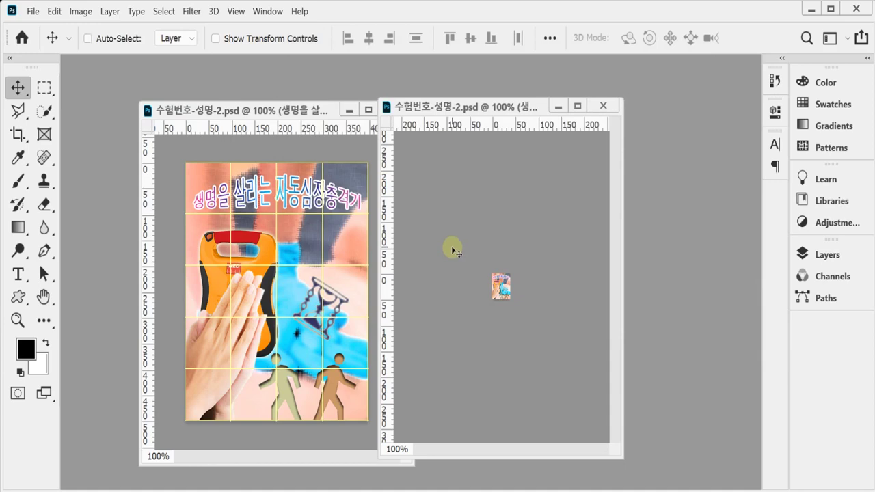
- Save the reduced poster as 수험번호-성명-2.psd in the GTQ folder inside the documents folder
key(ctrl+shift+s)
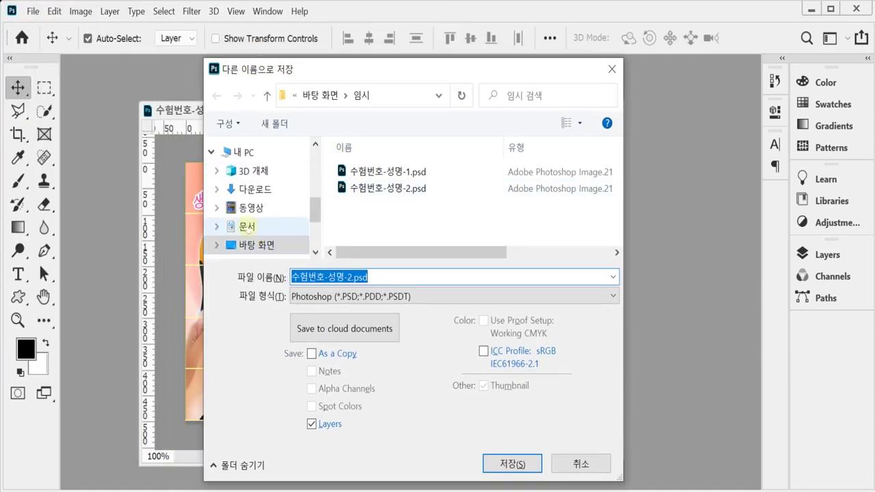
click(241, 152)
click(246, 226)
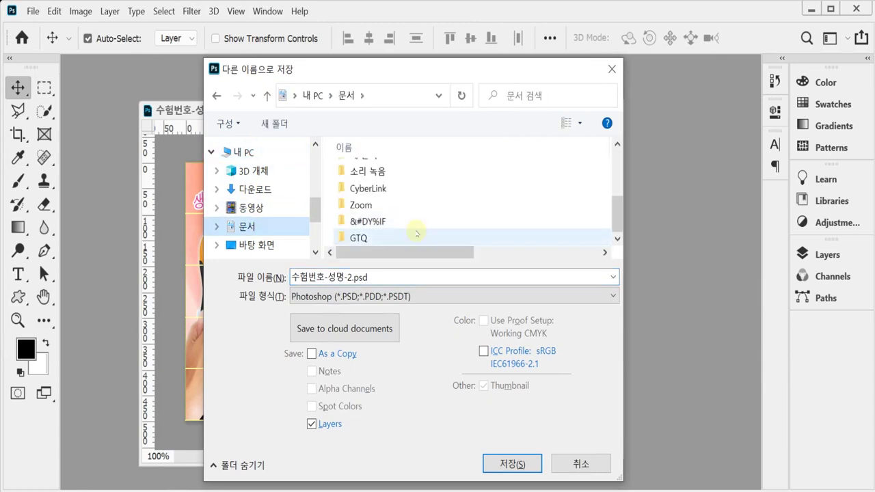
double_click(419, 235)
click(529, 464)
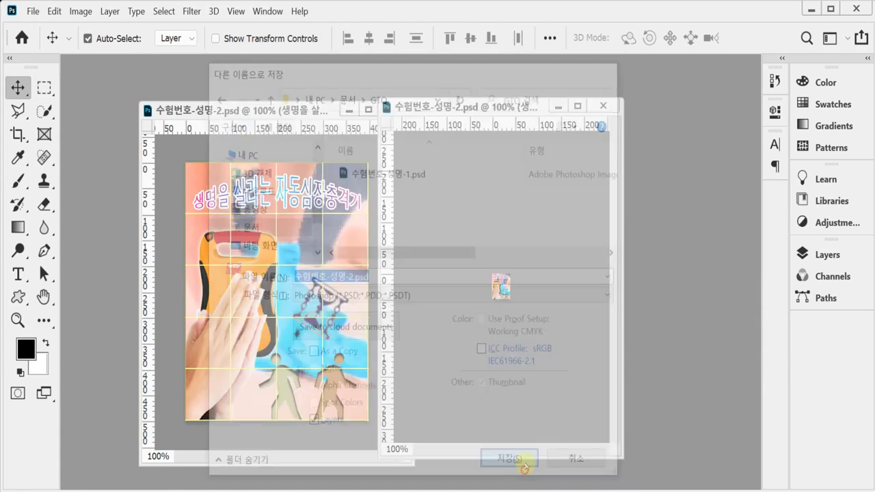
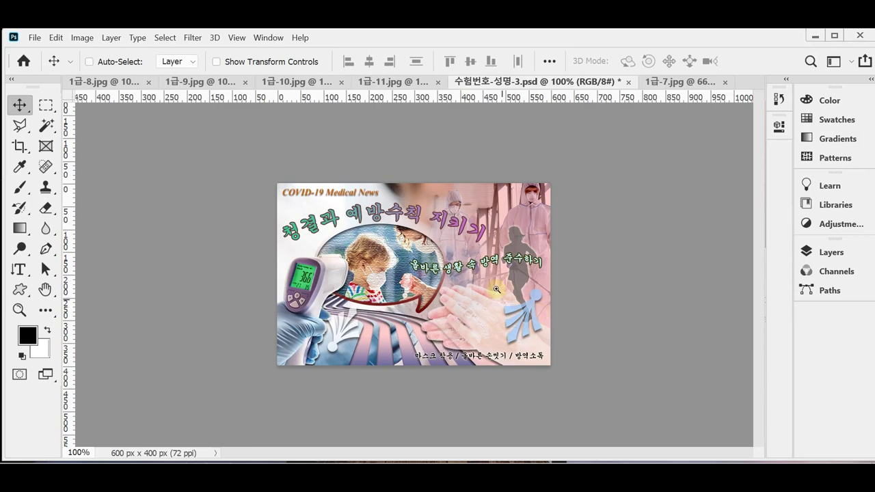
- Examine the Background, Layer 1 and Layer 2 of 수험번호-성명-3.psd, including their masks and blending modes
scroll(487, 261, up, 1)
scroll(487, 261, down, 1)
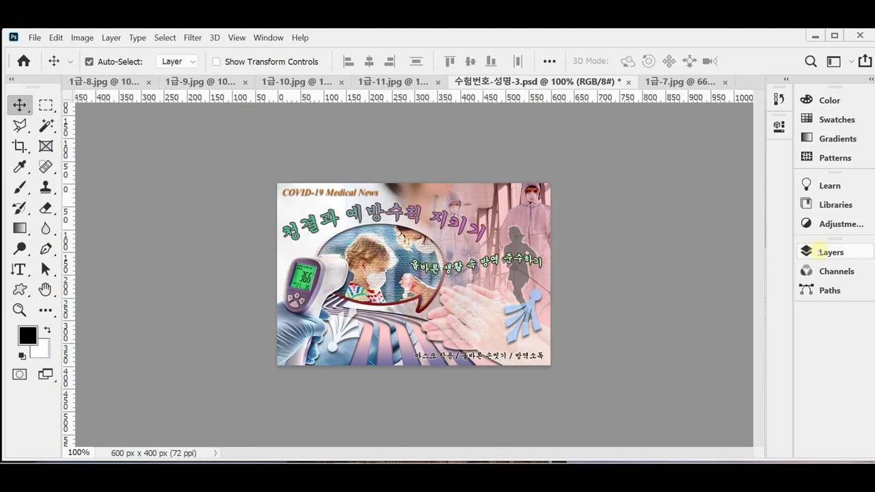
click(824, 250)
drag(788, 332, 792, 395)
click(663, 392)
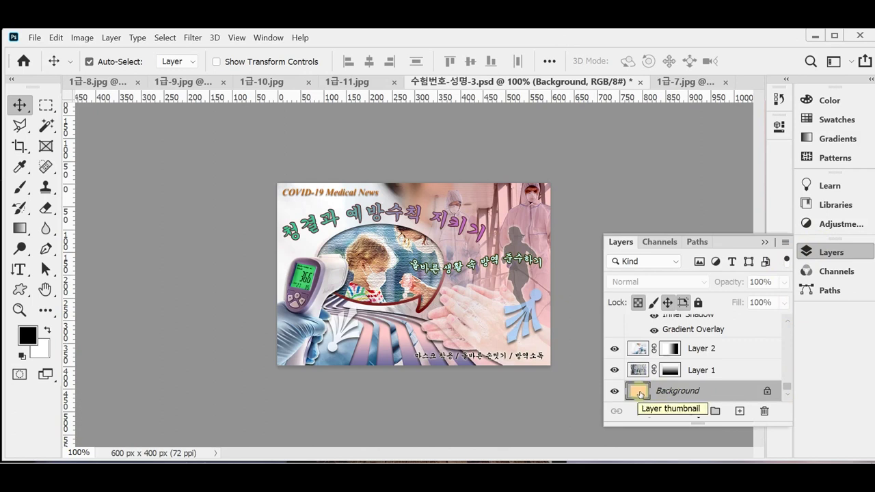
click(638, 371)
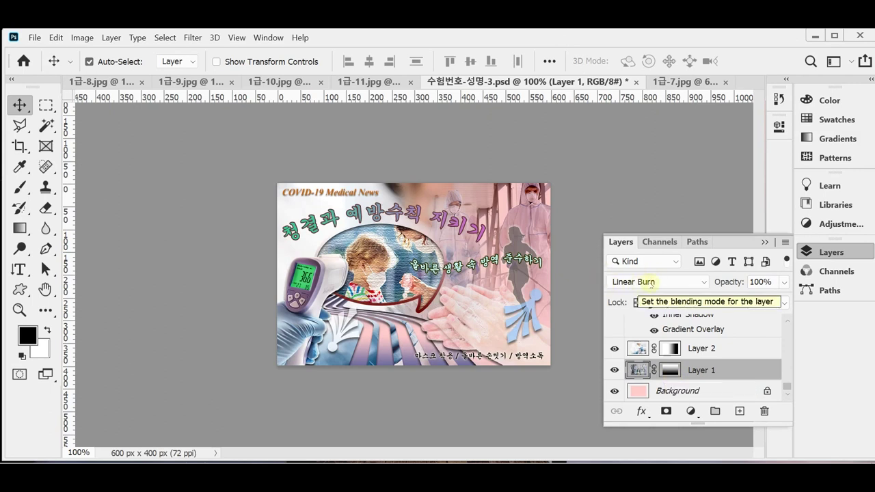
click(639, 349)
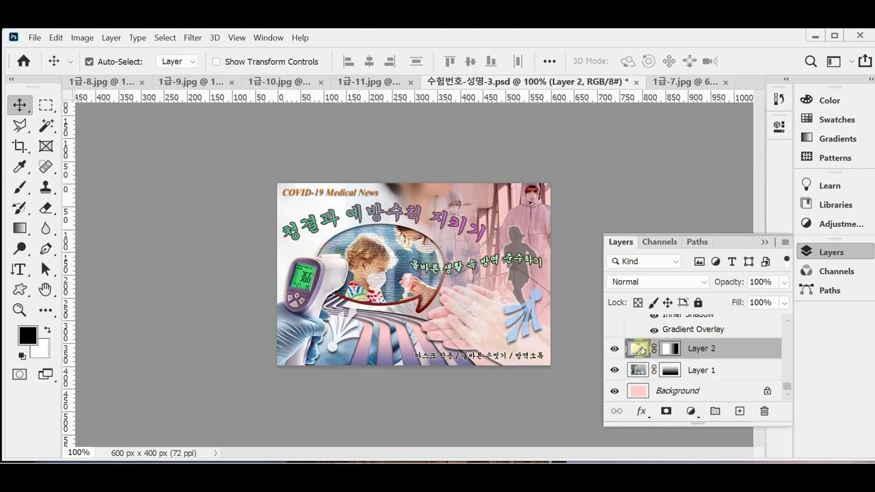
scroll(690, 367, up, 2)
scroll(689, 367, up, 1)
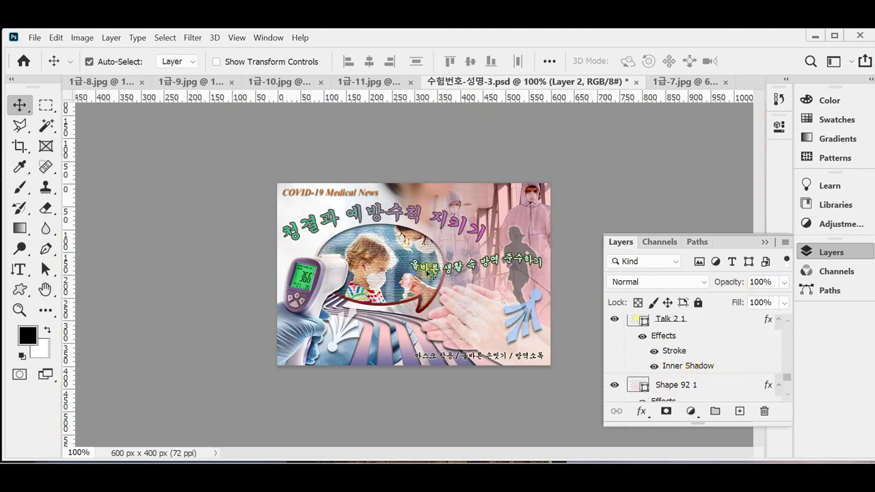
- Inspect the photo clipped into the speech bubble shape close up, along with the bubble's layer effects
key(ctrl+v)
scroll(402, 272, up, 1)
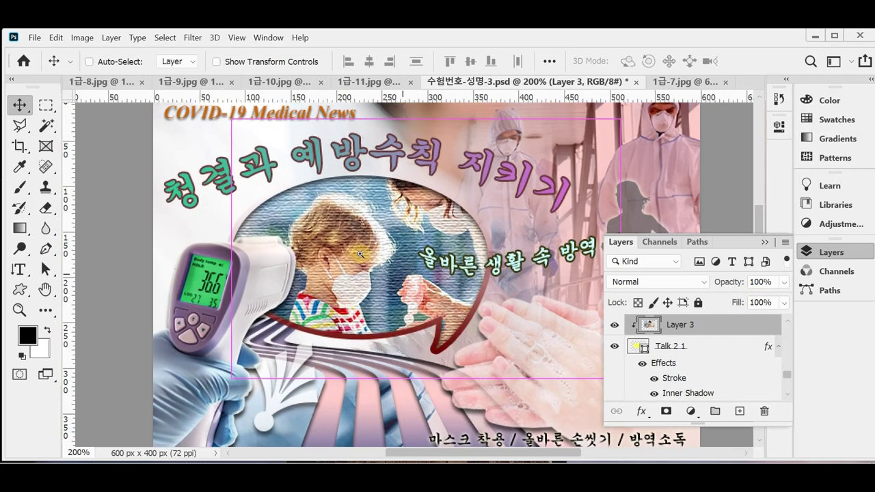
key(ctrl)
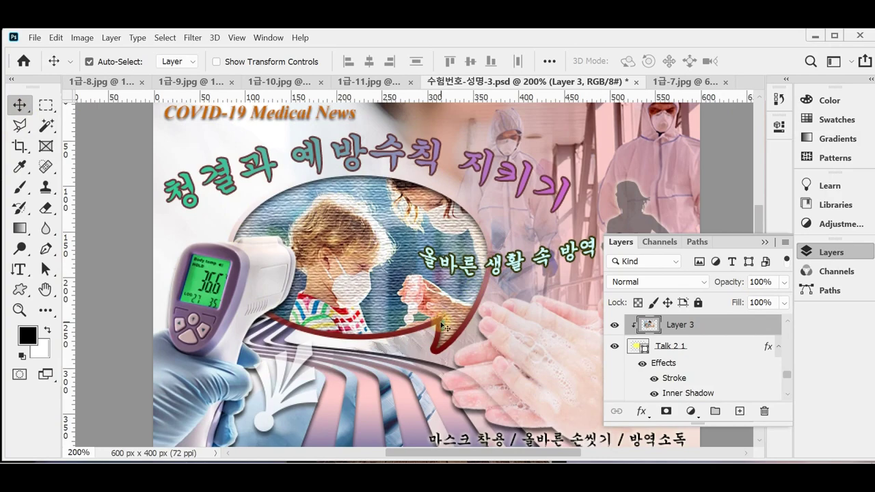
key(ctrl+space)
ctrl+alt+click(481, 318)
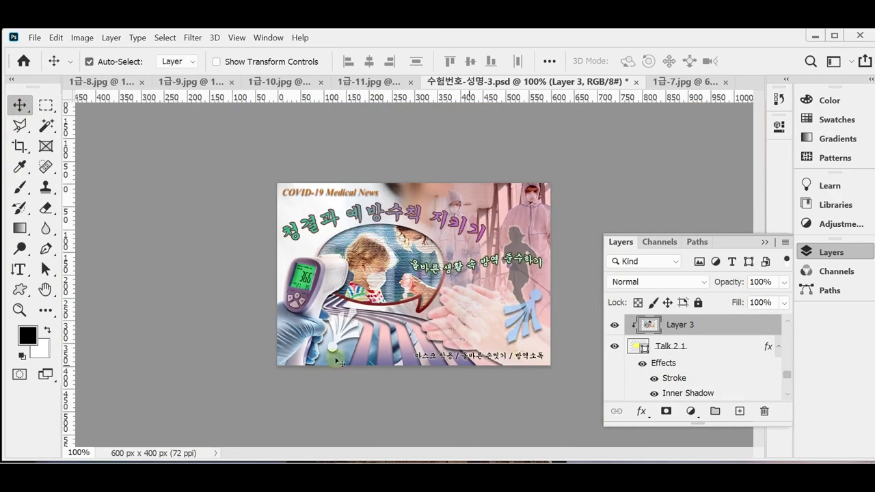
- Compare the thermometer screen with its Hue/Saturation adjustment layer hidden and shown, leaving the layer visible
click(305, 276)
ctrl+click(305, 277)
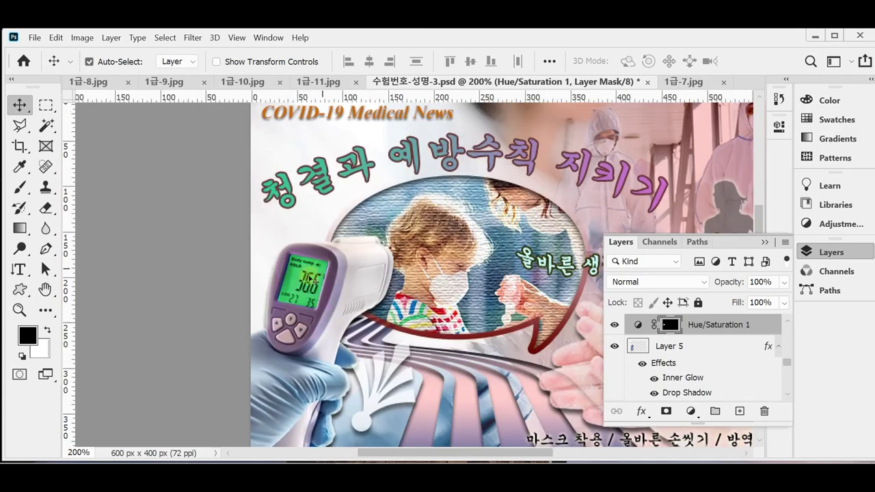
click(614, 325)
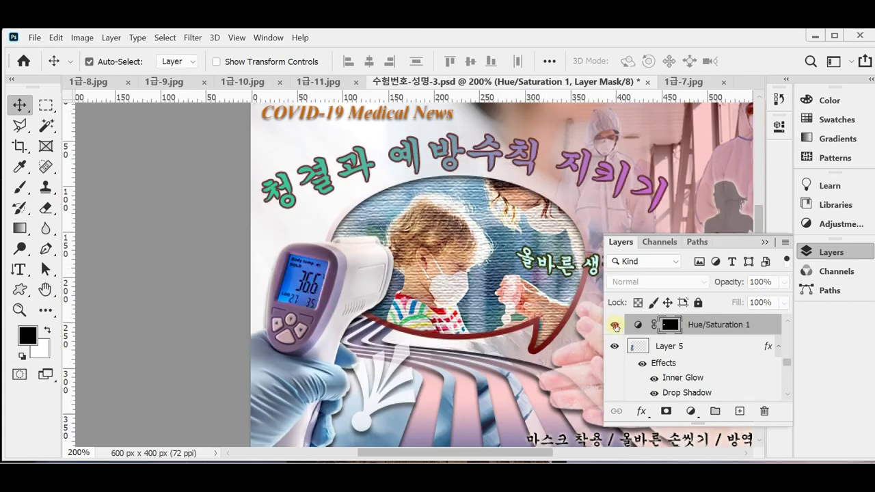
click(615, 326)
click(615, 327)
click(615, 327)
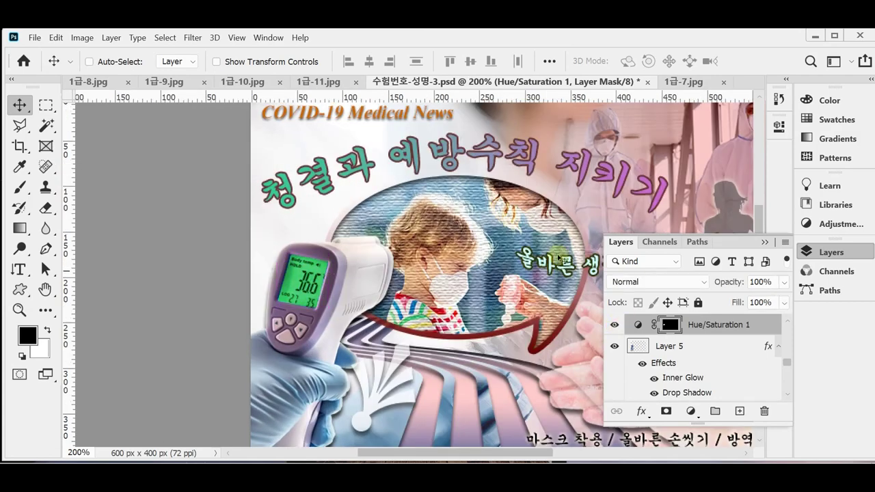
- Look over the poster's titles, washing hands and shapes close up with the layer list collapsed, and return to 100% view
ctrl+alt+click(520, 250)
ctrl+click(429, 241)
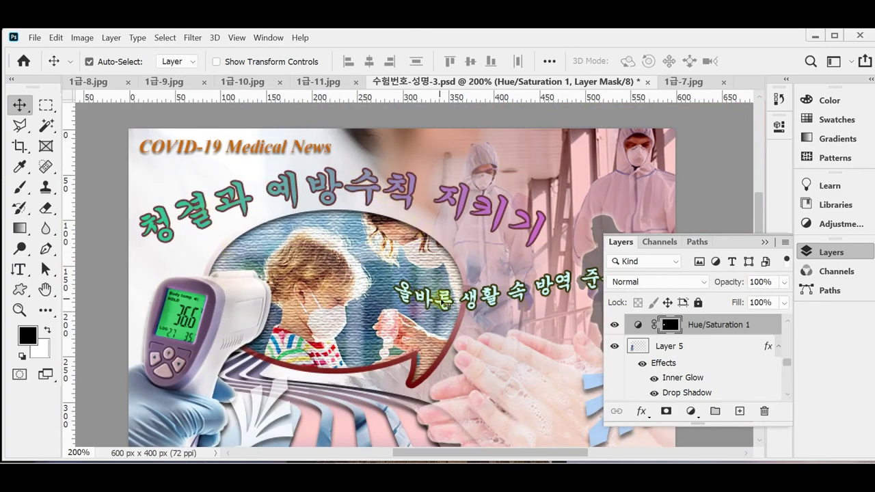
drag(481, 312, 464, 284)
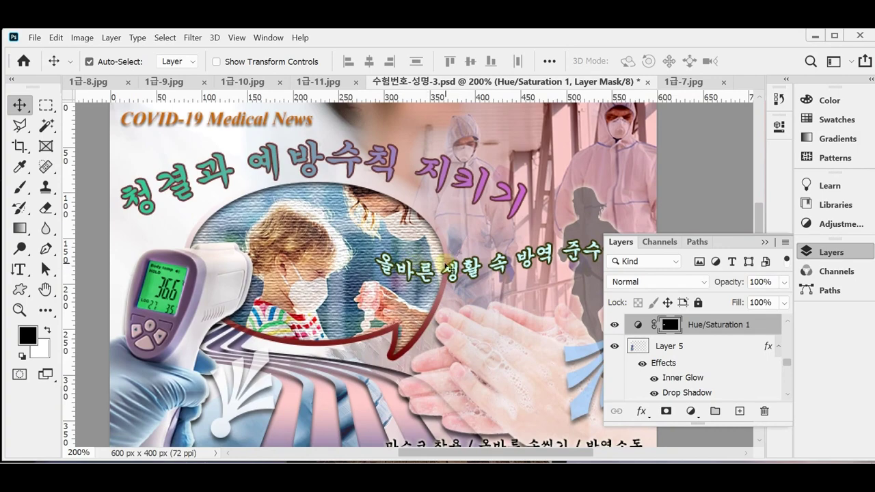
click(824, 252)
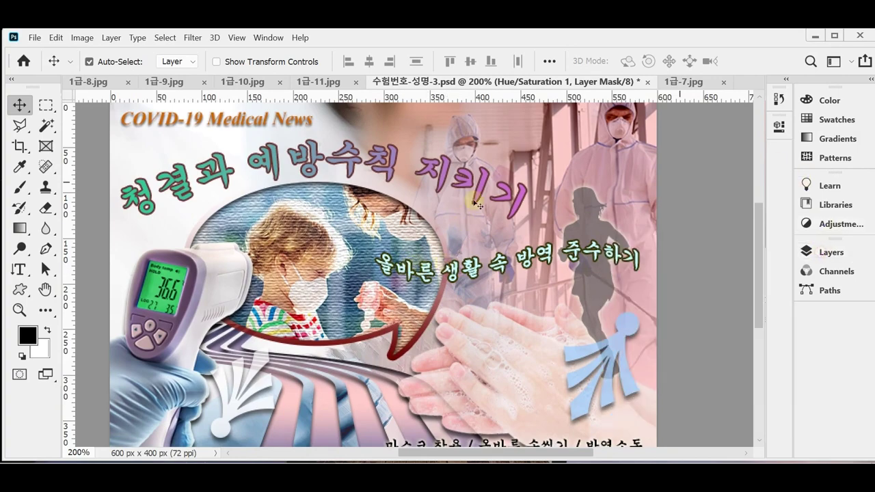
key(ctrl+minus)
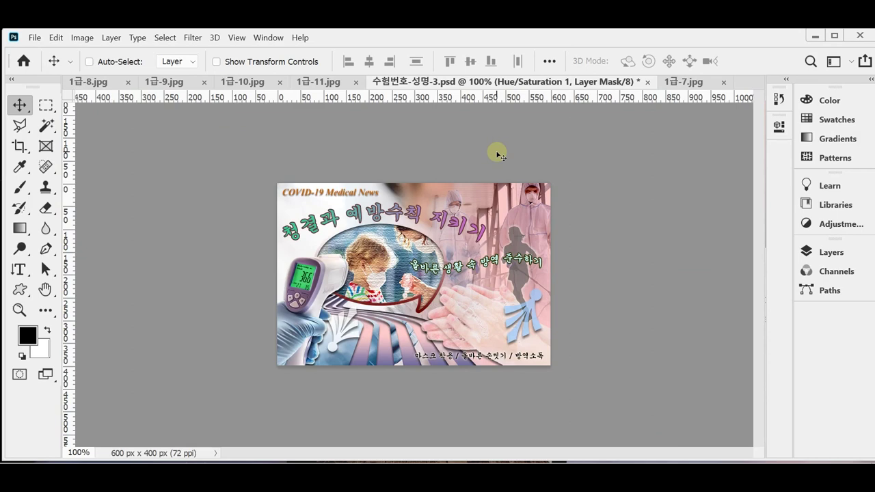
- Create a new 600 x 400 px document at 72 pixels/inch in RGB Color with a white background
key(ctrl+n)
click(471, 215)
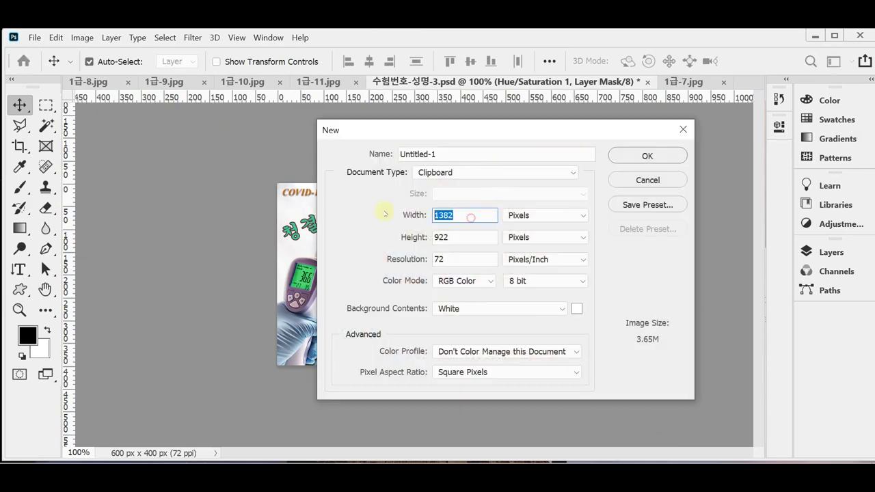
text(400)
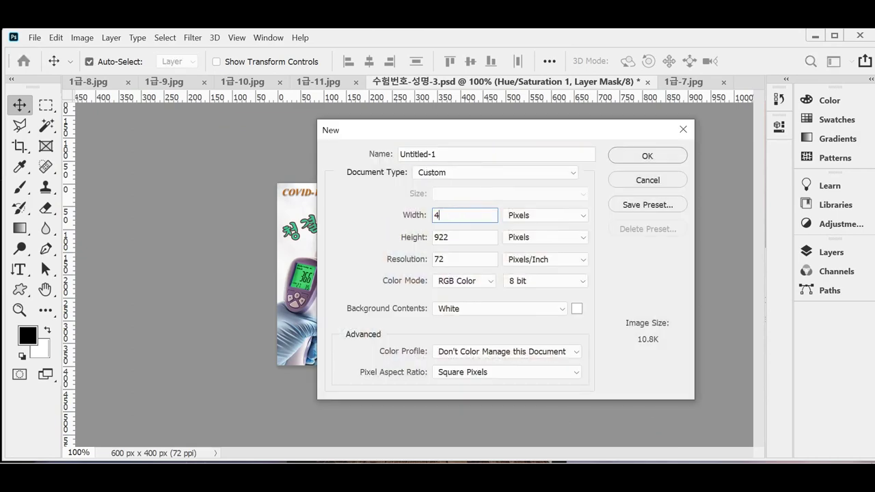
key(BackSpace)
key(BackSpace)
key(BackSpace)
text(600)
key(Tab)
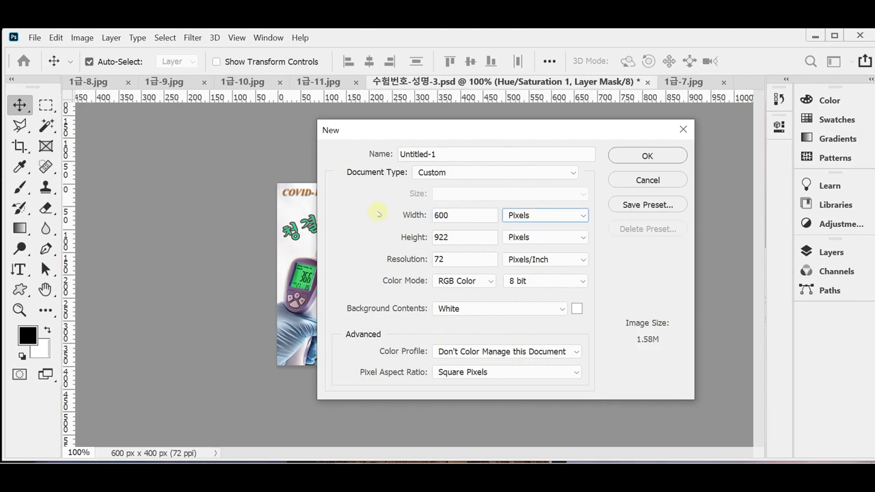
key(Tab)
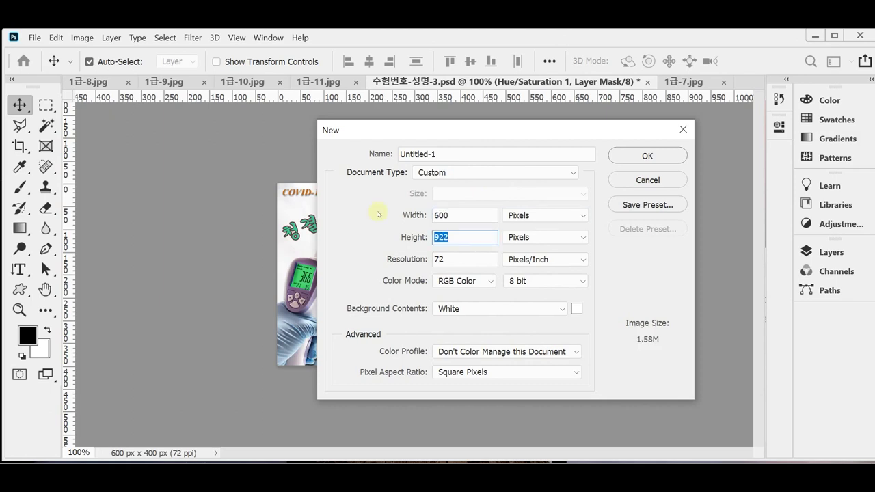
text(400)
key(Tab)
key(Tab)
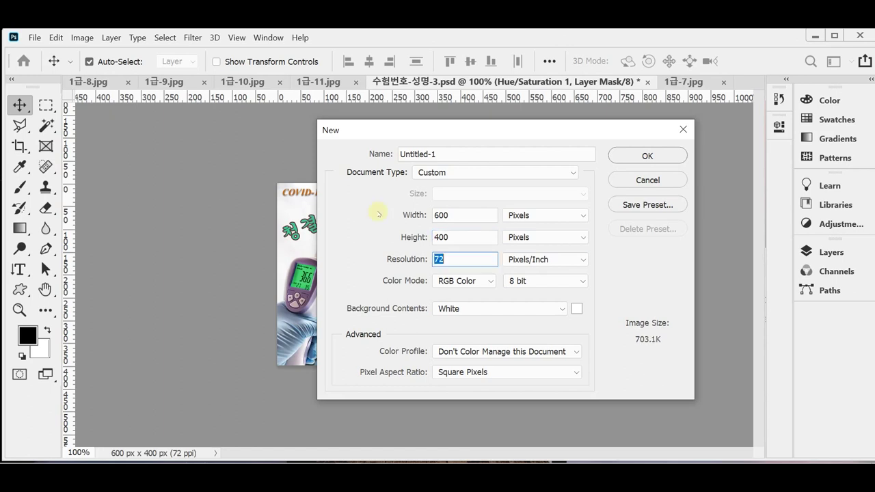
key(Tab)
key(Tab)
key(Tab)
key(Tab)
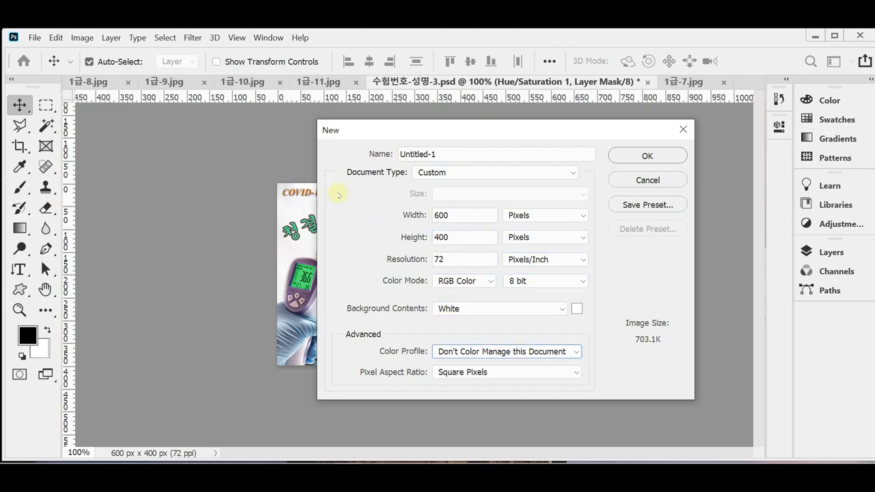
key(Return)
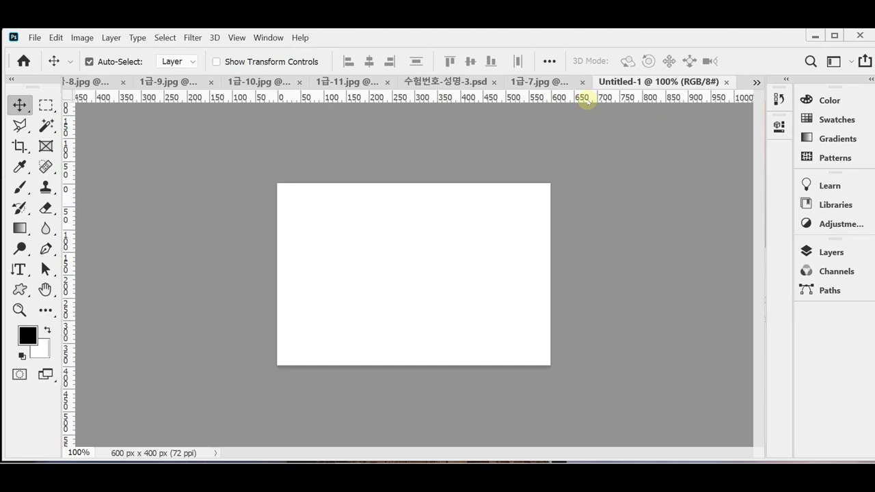
- Show the grid and fill the new document's background with the pink foreground color #fcc
key(ctrl+apostrophe)
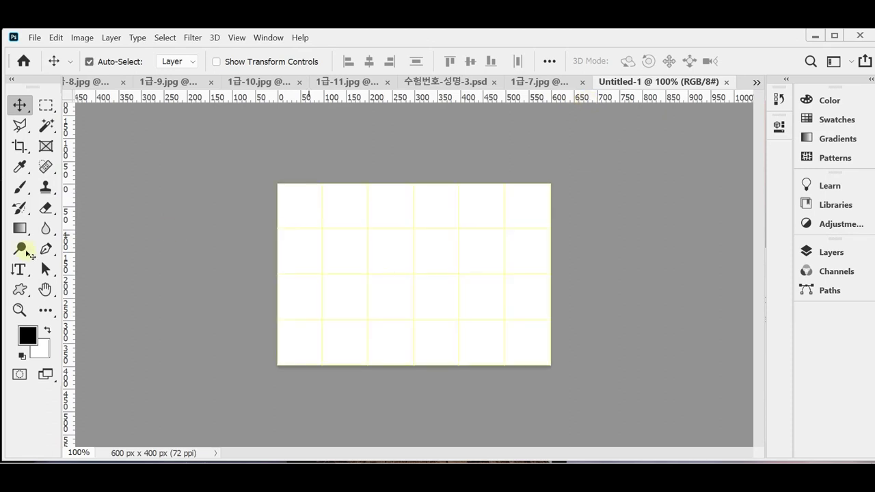
click(27, 335)
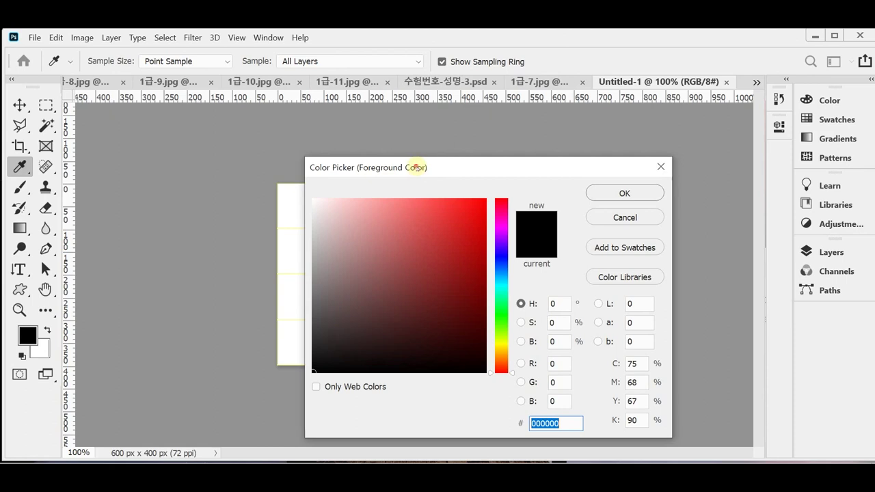
drag(416, 166, 392, 136)
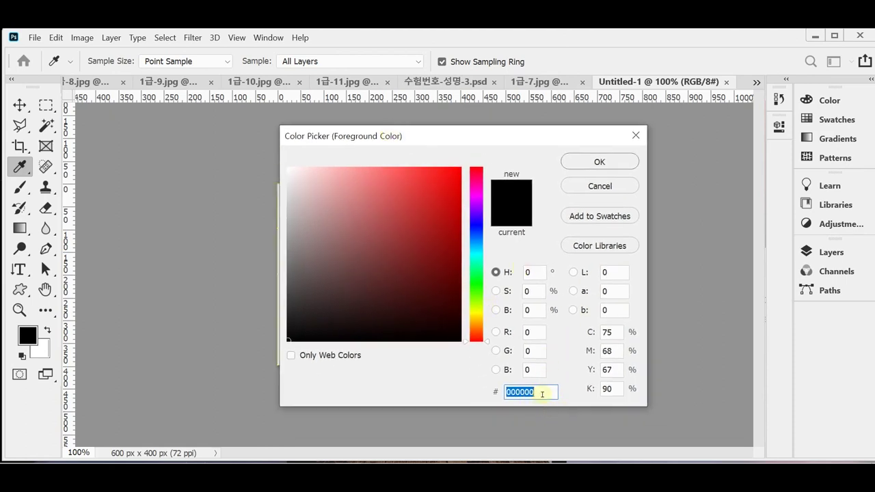
text(f)
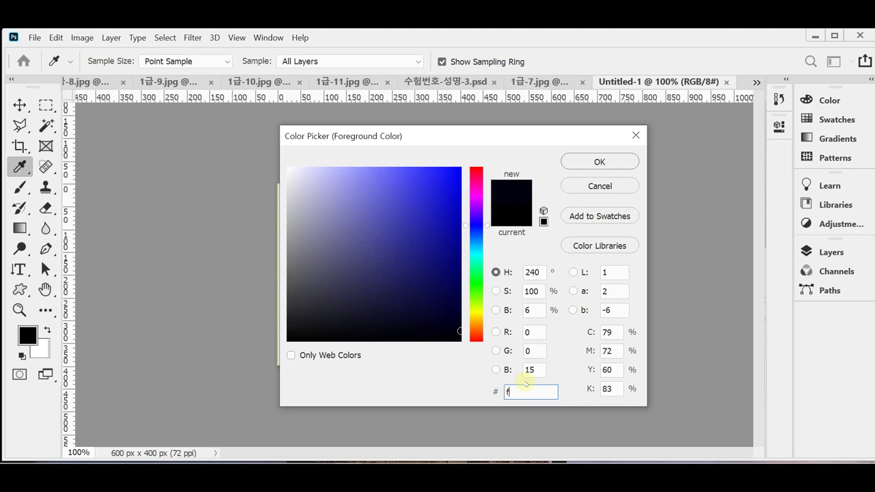
text(fcccc)
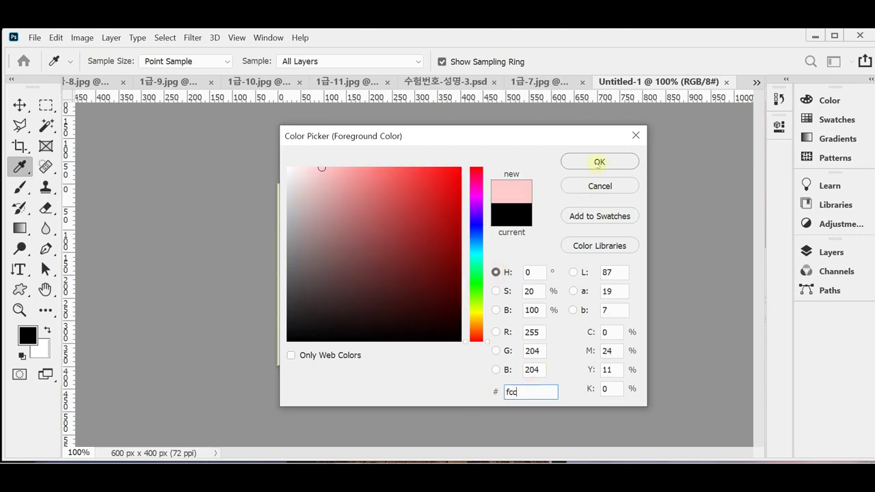
click(598, 162)
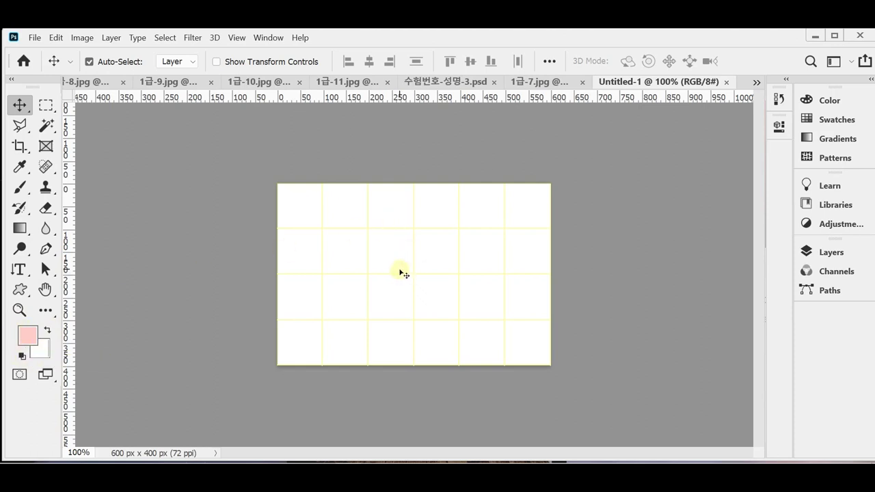
key(alt+BackSpace)
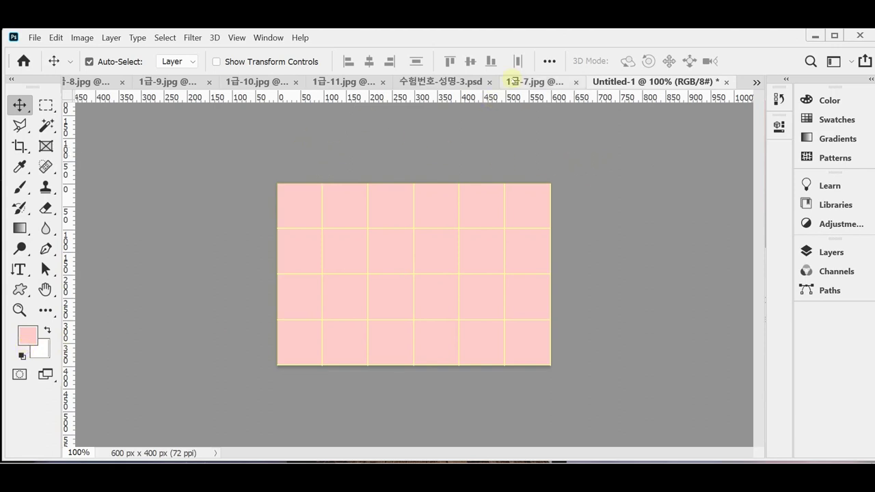
- Copy the entire 1급-7.jpg photo, close that file, and paste the photo into the new pink document
click(527, 81)
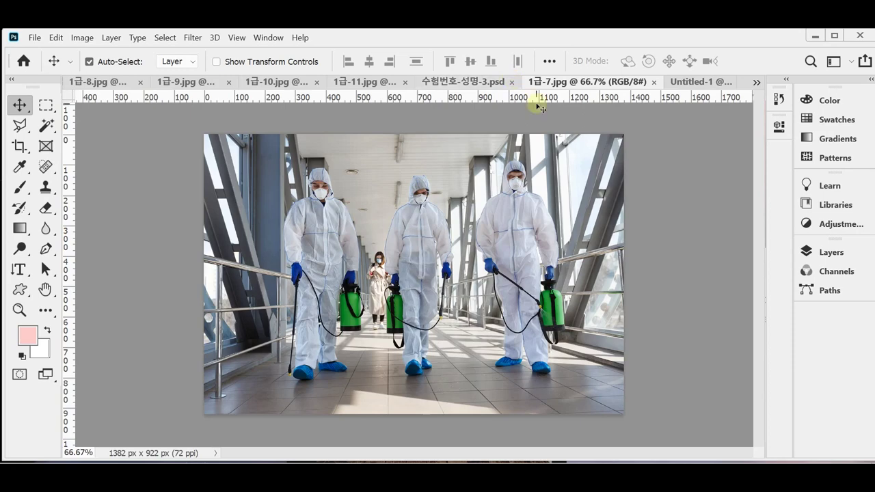
key(ctrl+a)
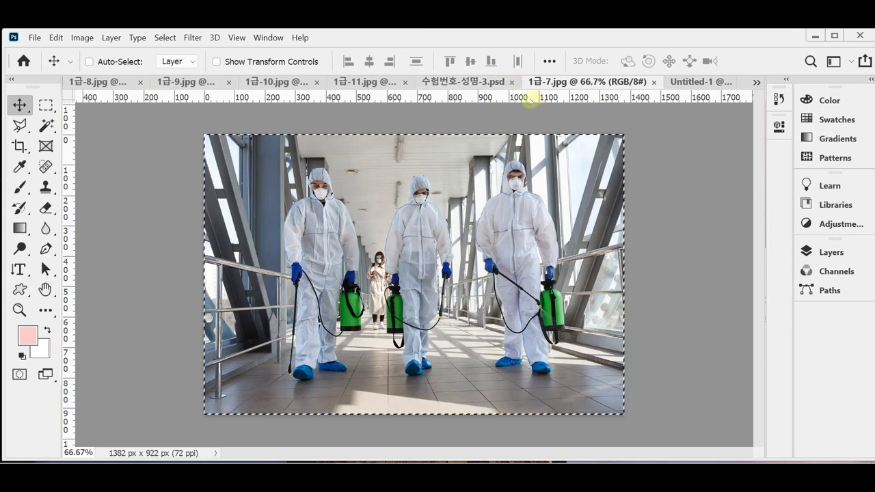
click(653, 81)
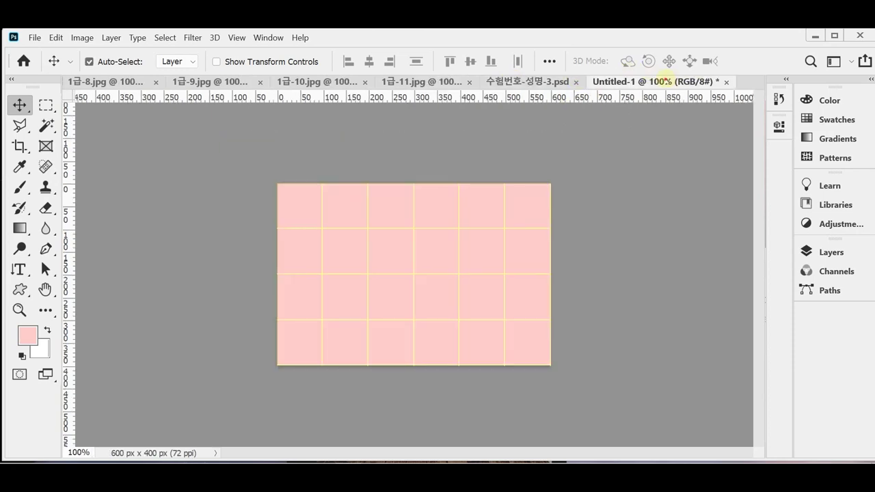
key(ctrl+v)
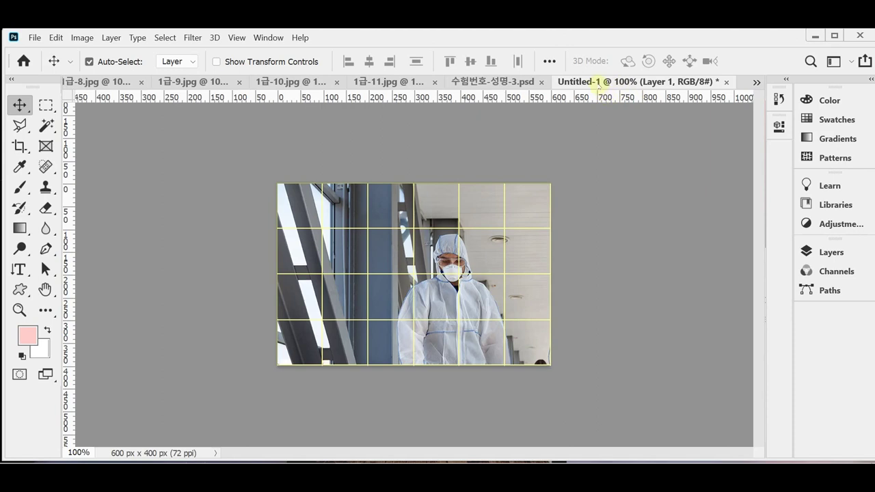
key(ctrl)
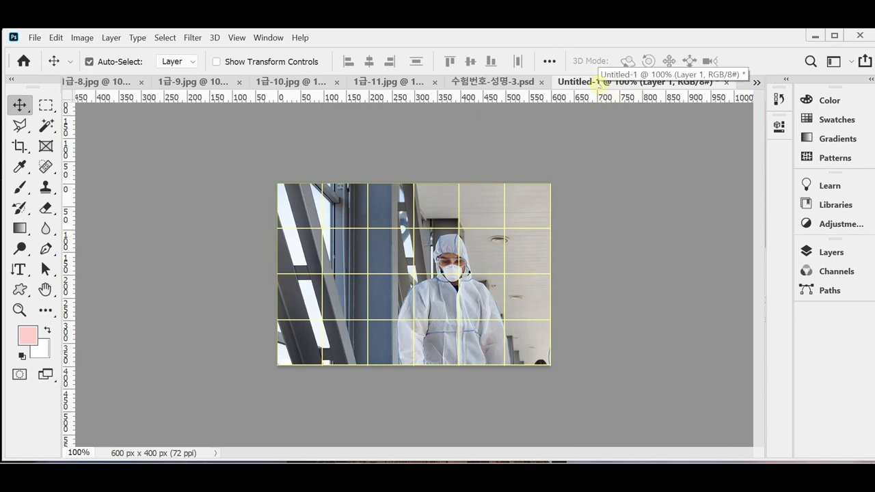
- Save the new document as 수험번호-성명-3.psd in the 임시 folder on the desktop
key(ctrl+s)
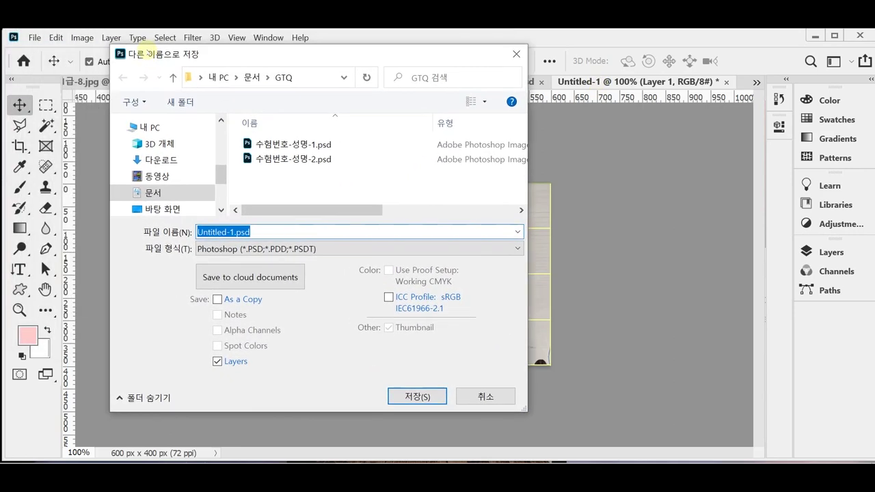
click(171, 209)
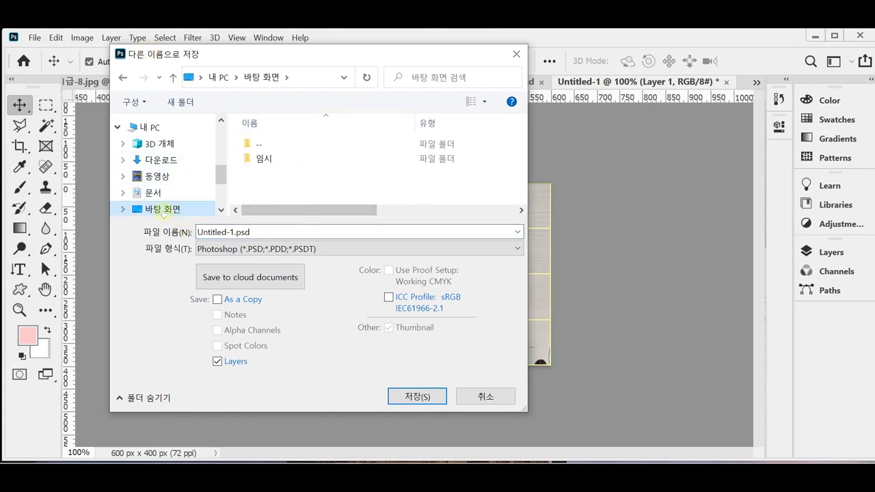
double_click(264, 159)
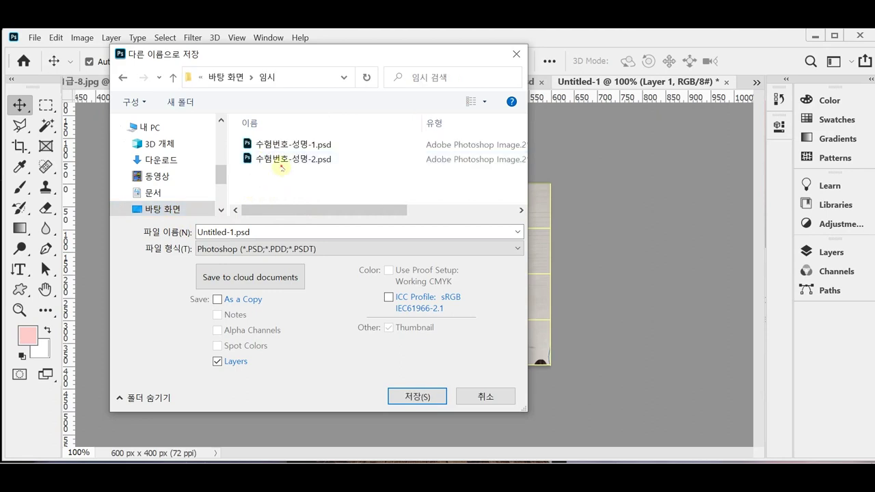
click(280, 161)
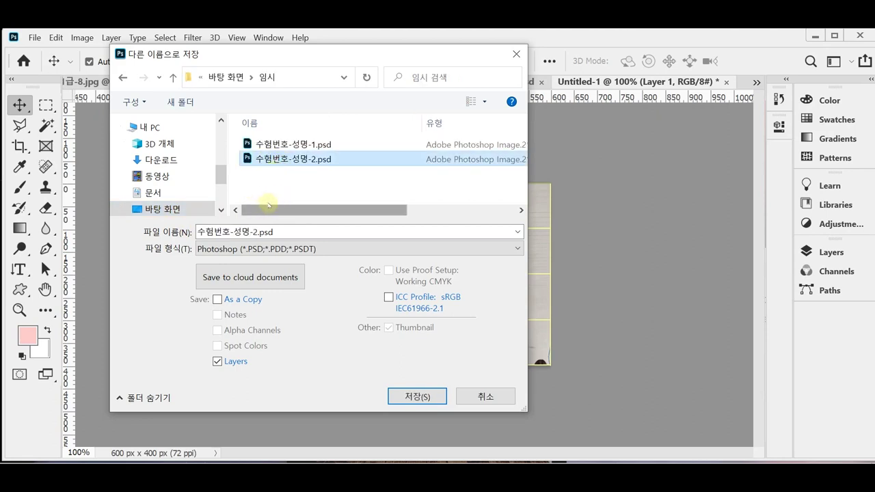
double_click(254, 233)
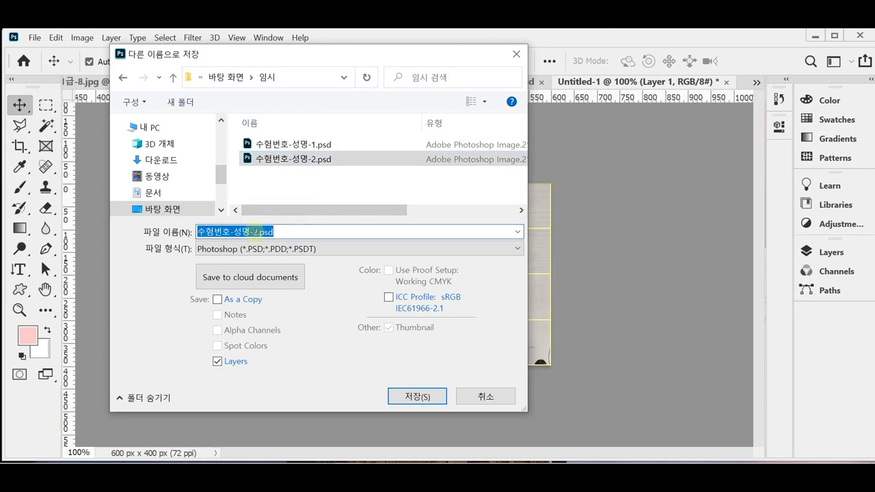
drag(253, 233, 322, 235)
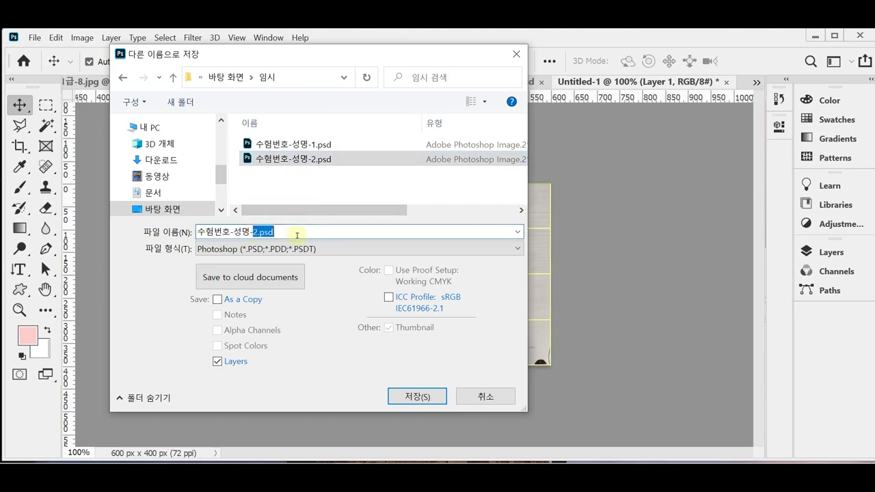
click(417, 396)
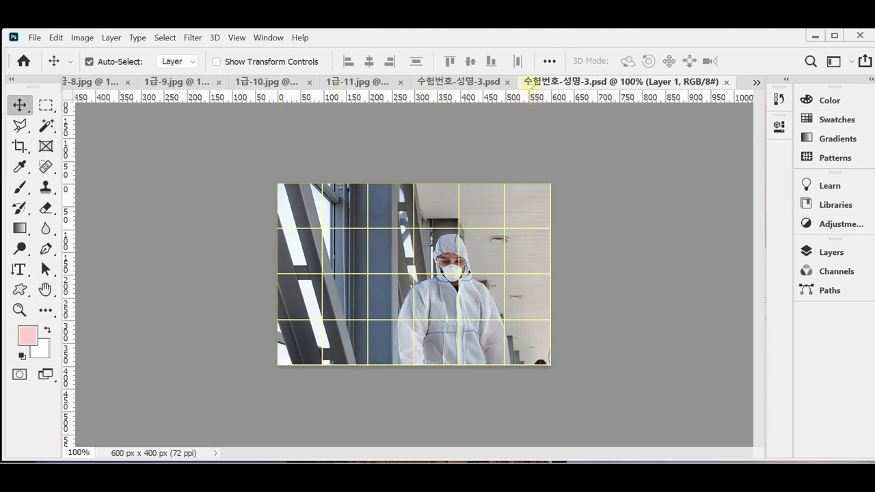
- Float the finished poster and the new document in side-by-side windows, and enlarge the new document's window
drag(531, 82, 507, 129)
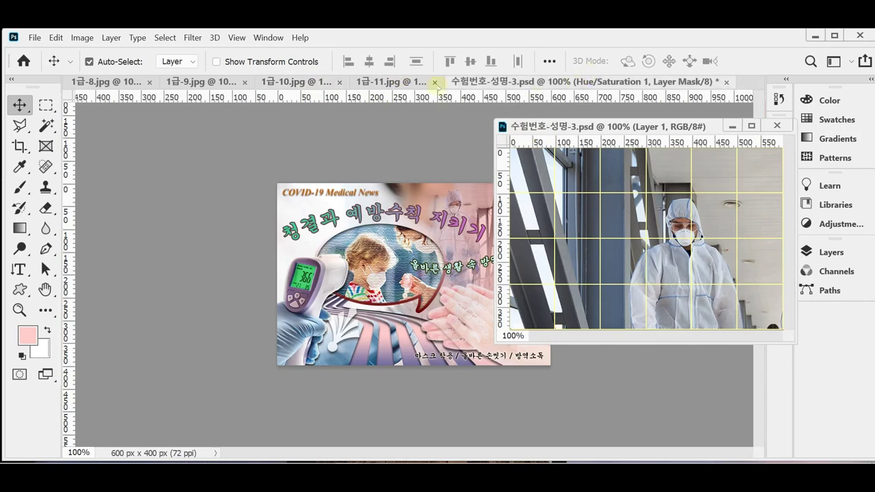
drag(443, 87, 182, 142)
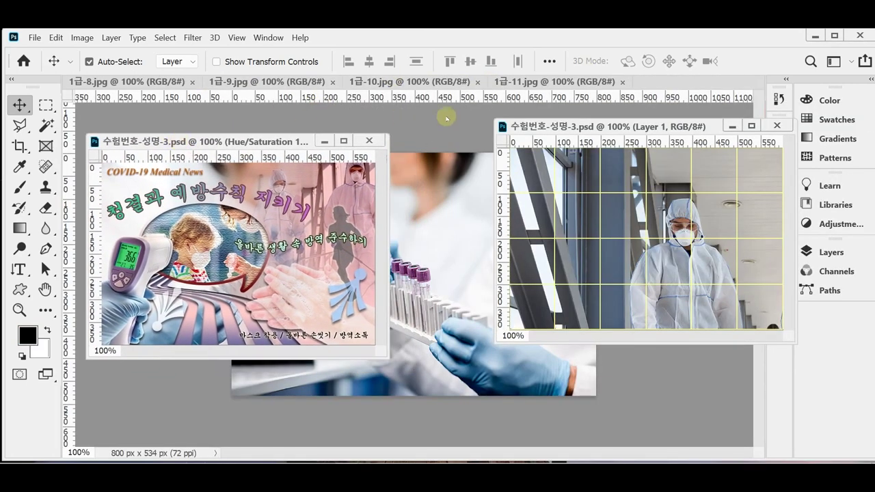
drag(534, 125, 428, 140)
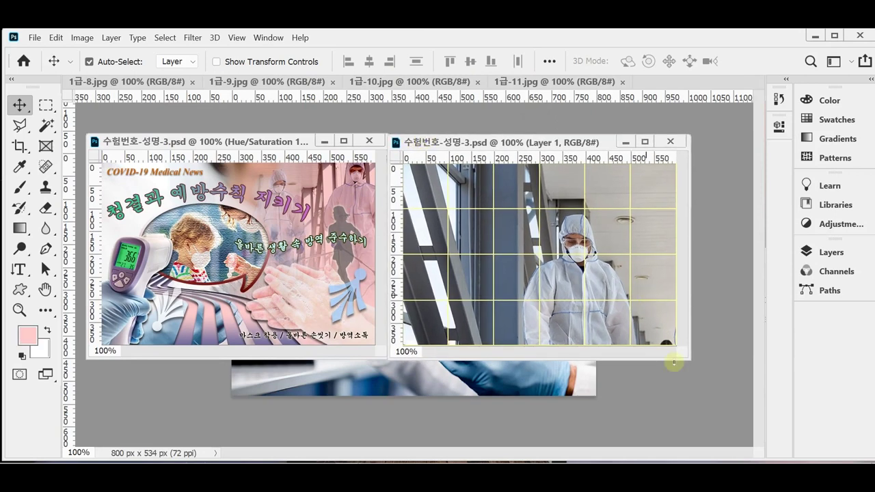
drag(688, 358, 744, 398)
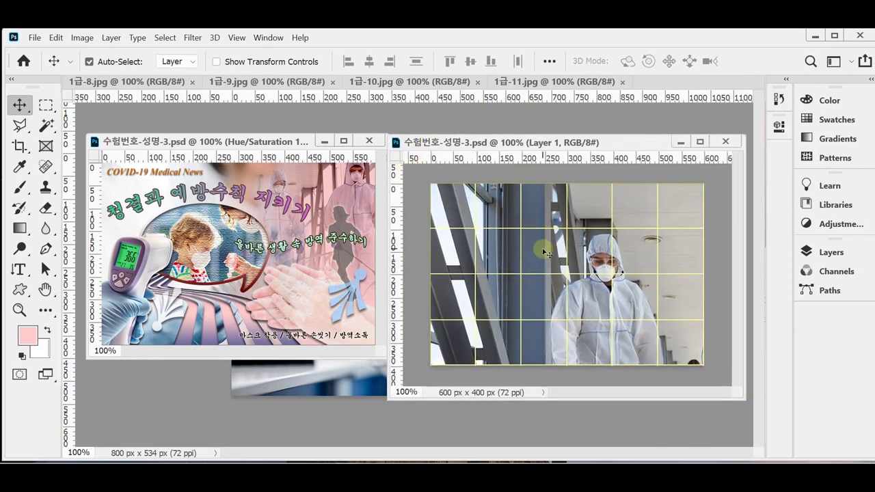
- Free-transform the pasted workers photo with linked proportions, shrinking it to 50.59% and shifting it up and left across the canvas
key(ctrl)
key(ctrl+t)
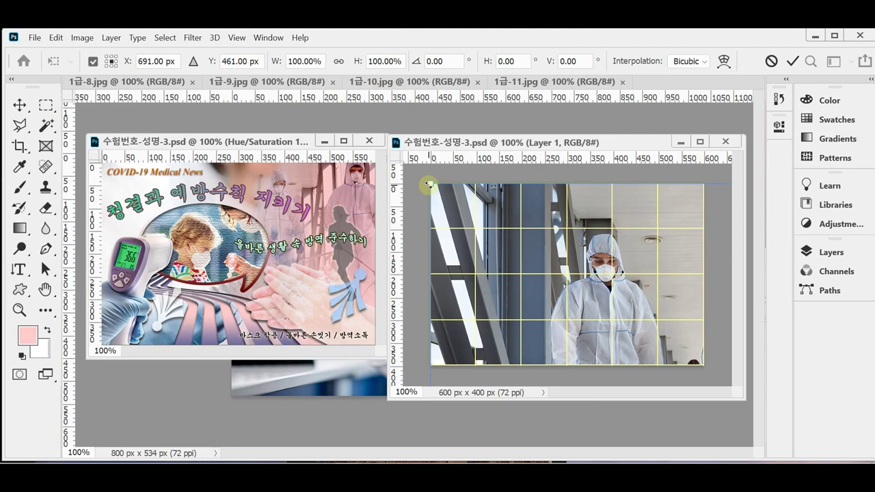
drag(429, 184, 555, 273)
drag(640, 297, 487, 199)
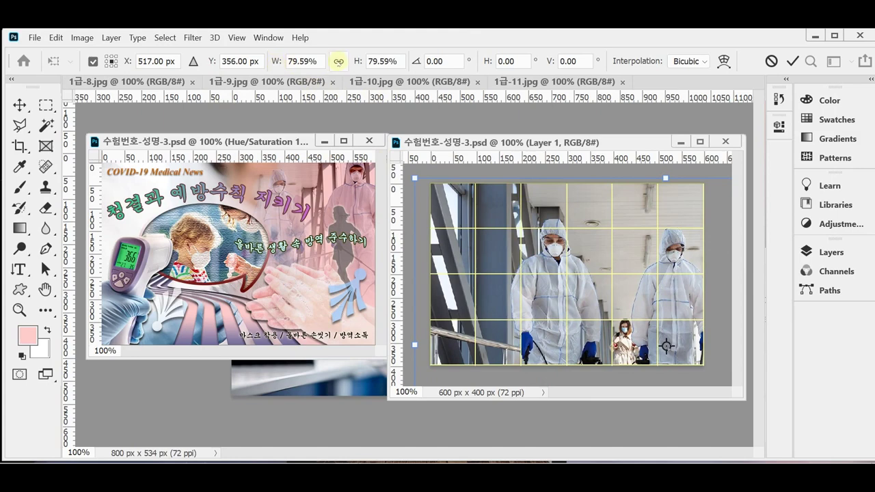
click(338, 61)
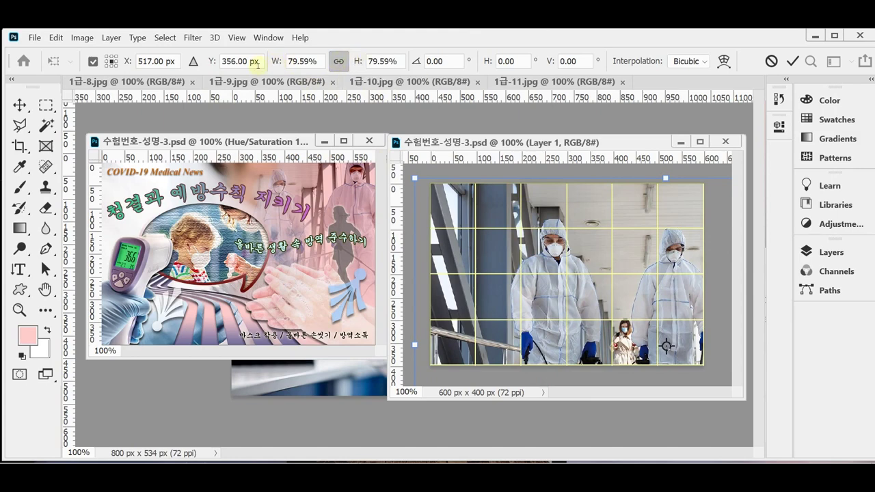
drag(274, 62, 268, 62)
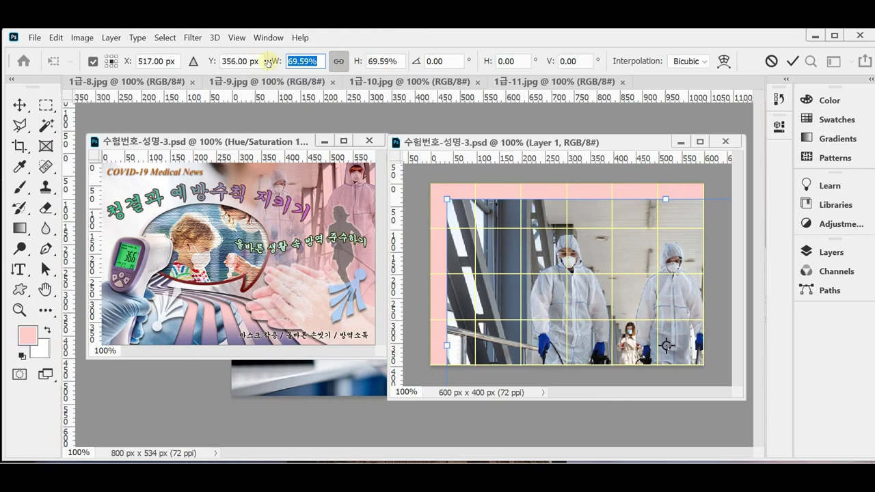
drag(267, 61, 262, 63)
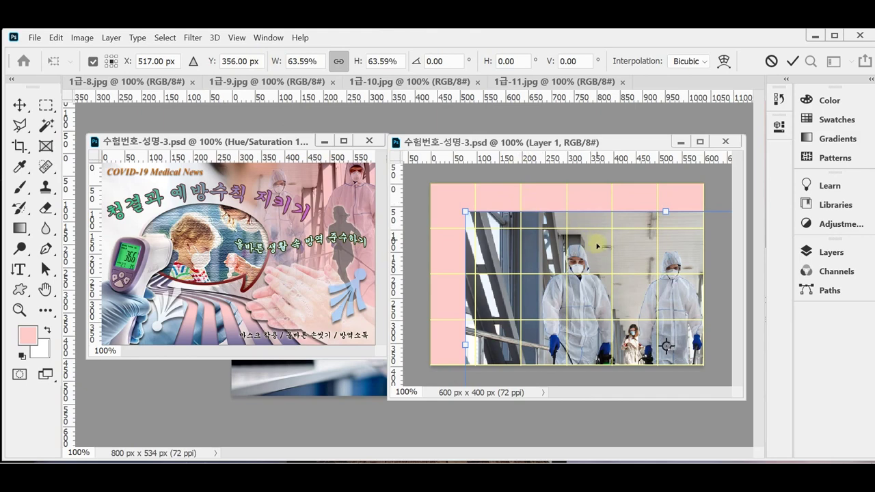
drag(612, 272, 543, 215)
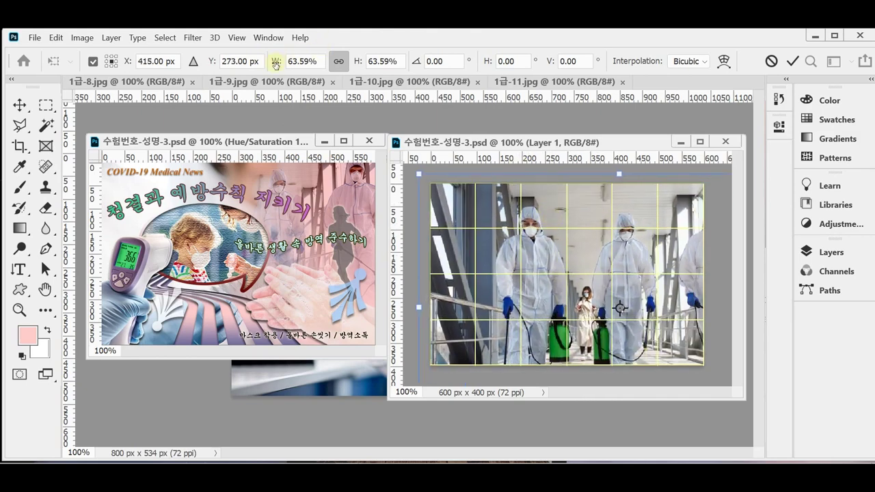
drag(274, 63, 266, 64)
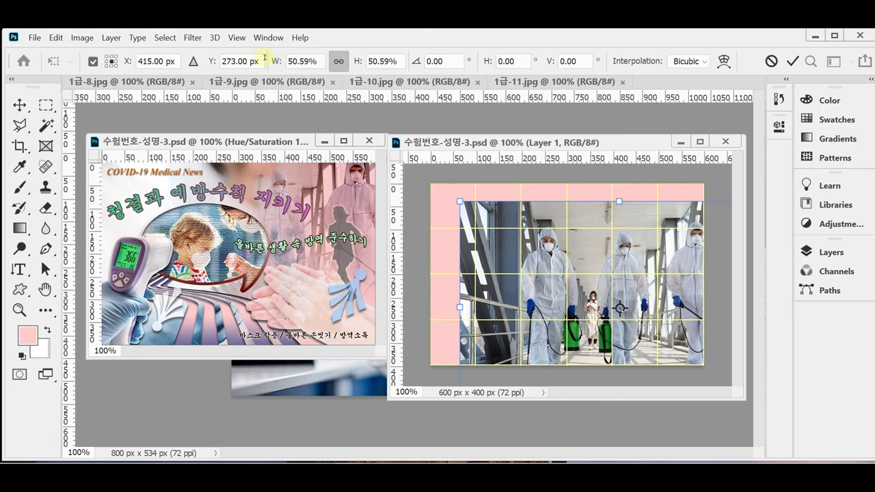
- Set the workers photo's scale to 54% and position its center at X 368 px, Y 195 px so it covers the canvas
click(297, 61)
text(54)
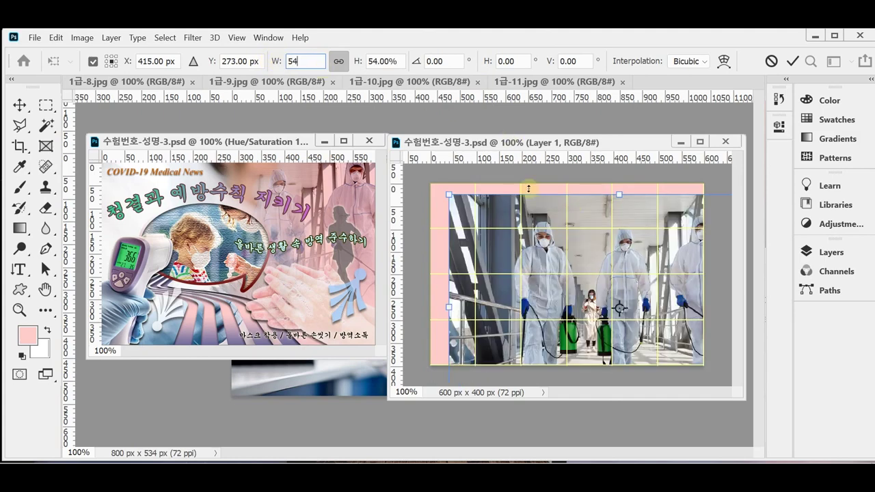
drag(620, 287, 587, 256)
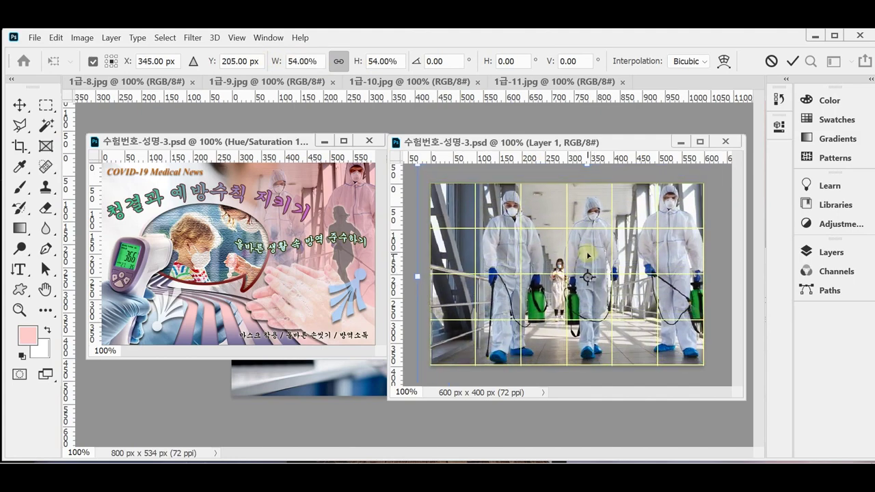
drag(626, 278, 639, 273)
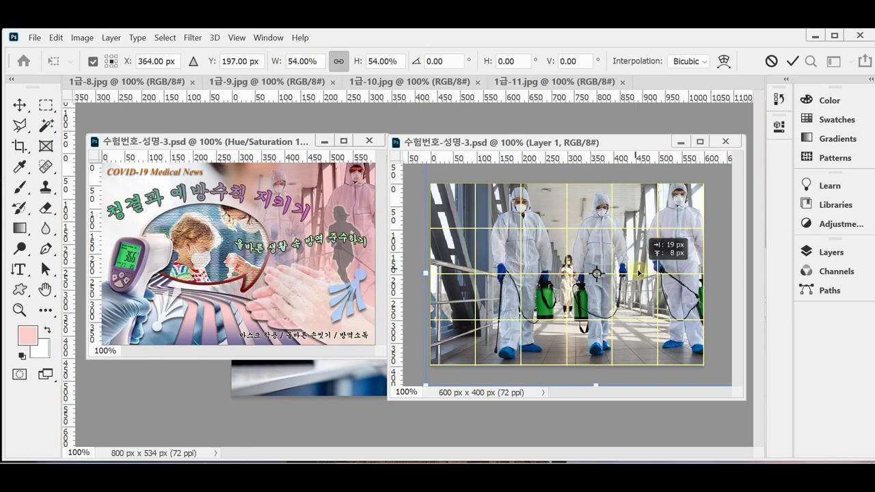
drag(639, 273, 639, 270)
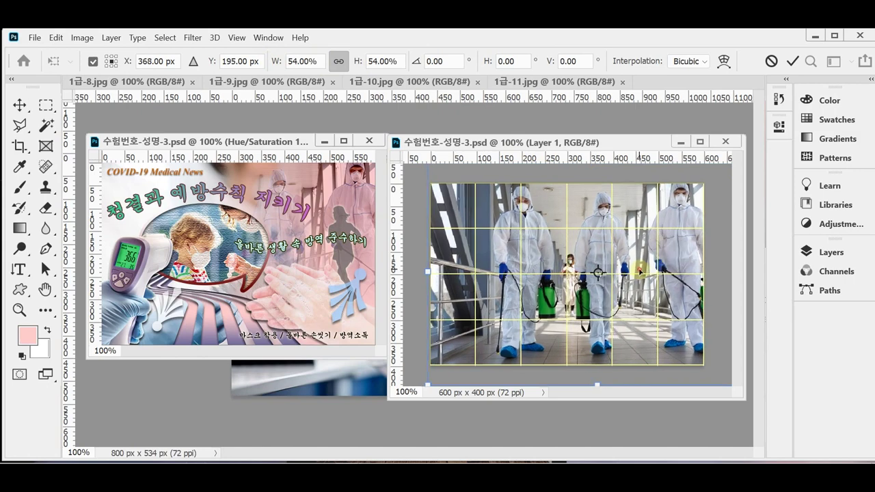
key(Return)
- Show the grid on the finished poster, return to the new document and save it
key(d)
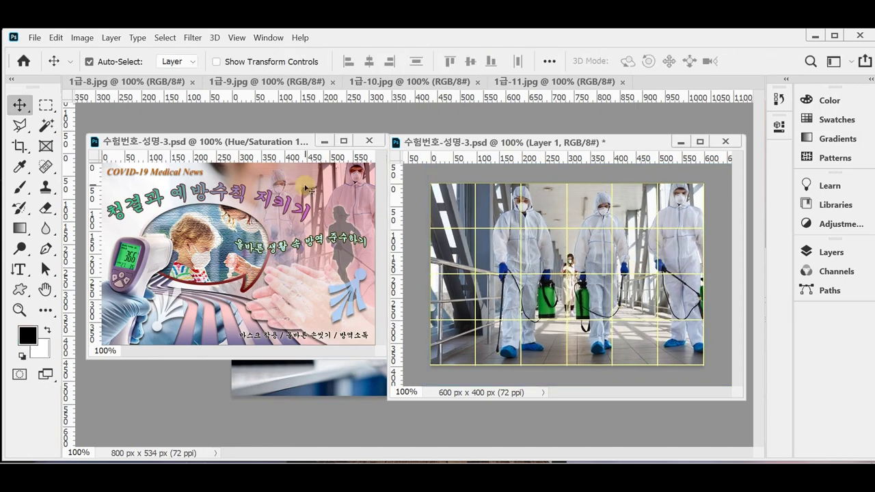
click(309, 189)
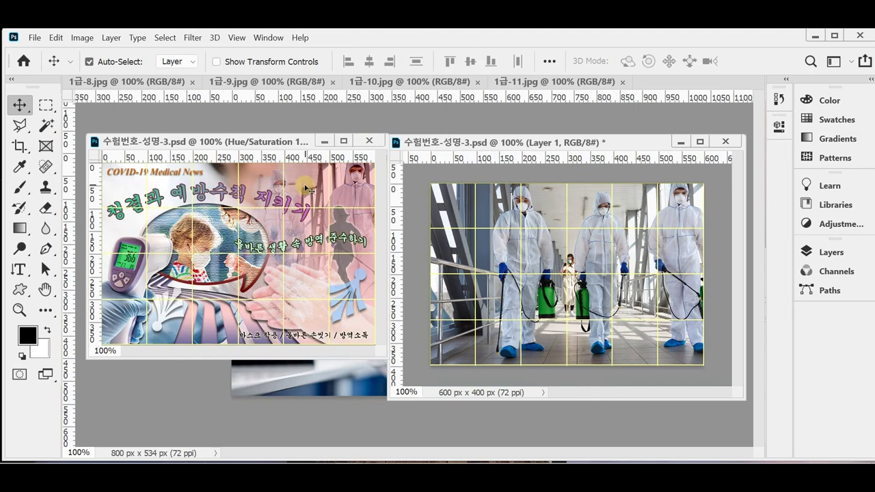
click(687, 251)
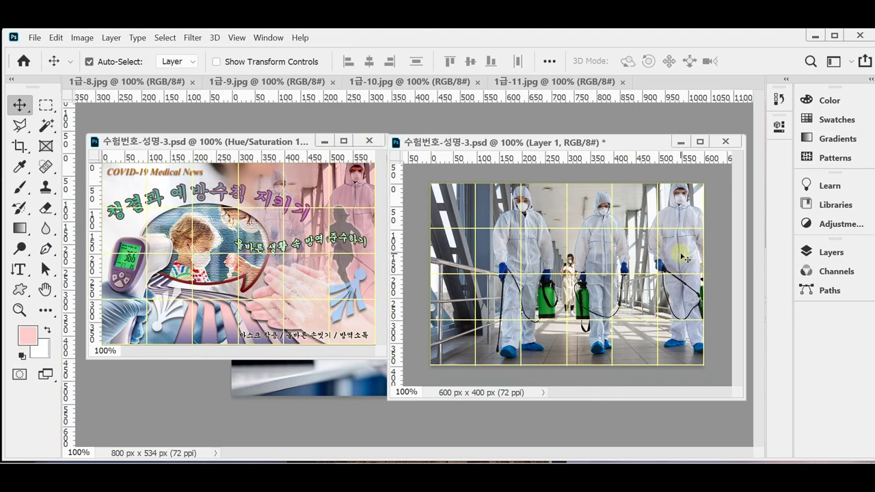
key(ctrl+s)
- Set the workers photo layer's blending mode to Linear Burn and add a layer mask to it
click(820, 250)
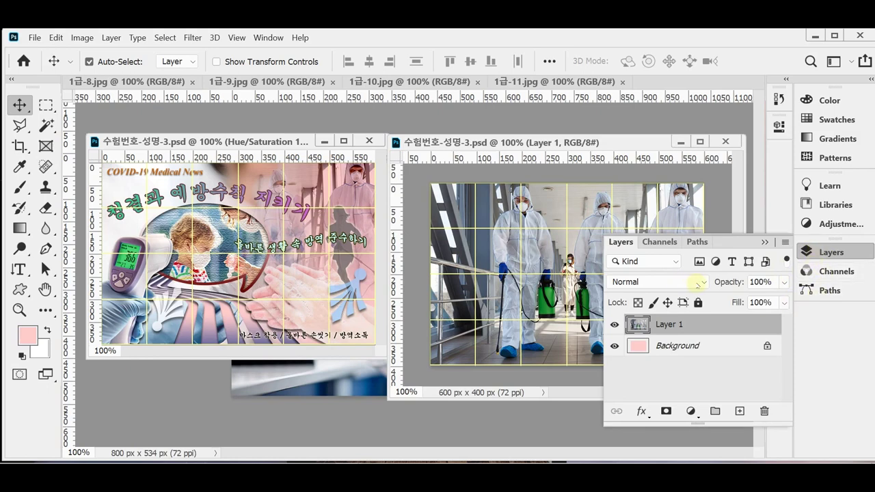
click(704, 283)
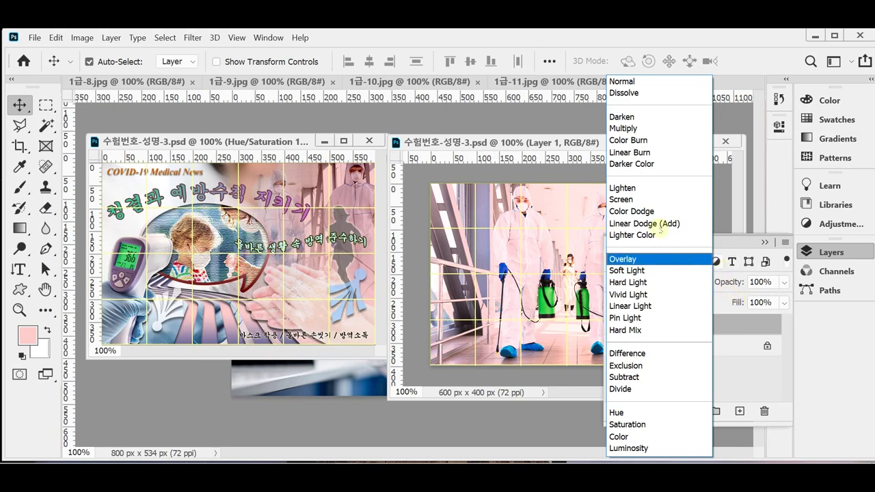
click(665, 154)
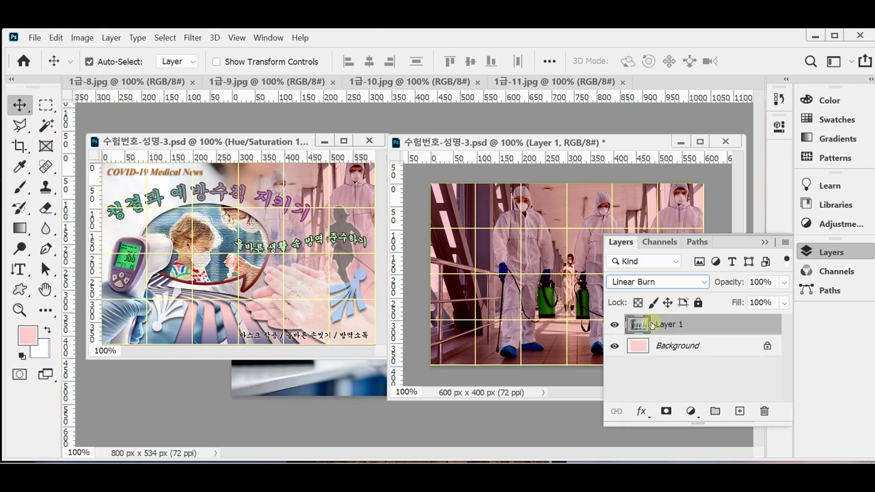
click(666, 413)
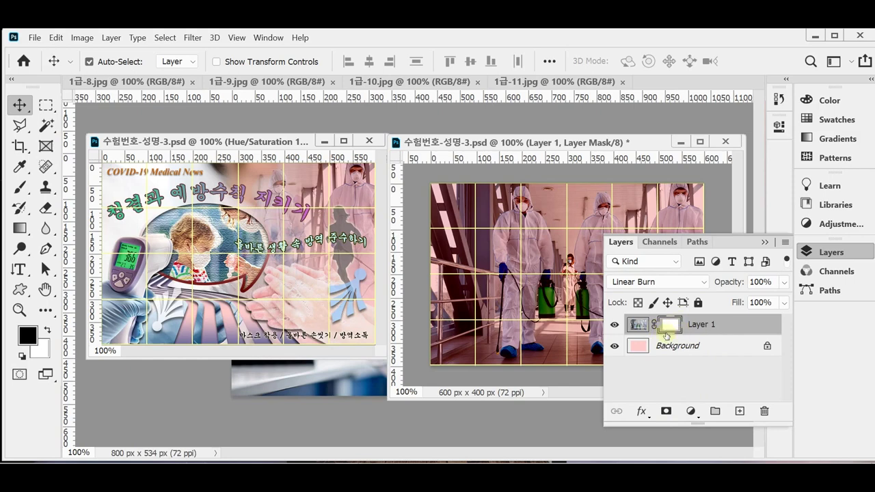
click(820, 252)
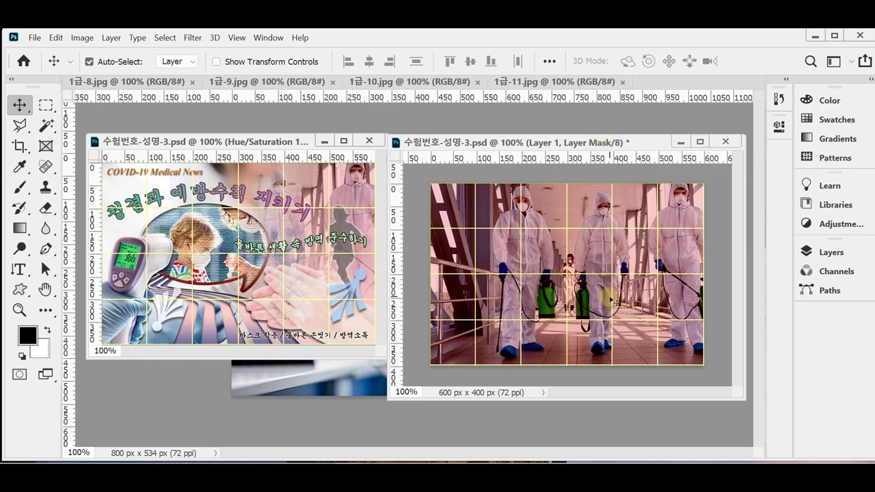
- Fade the lower part of the workers photo with a black-to-white linear gradient drawn upward on its layer mask, and save the document
click(19, 228)
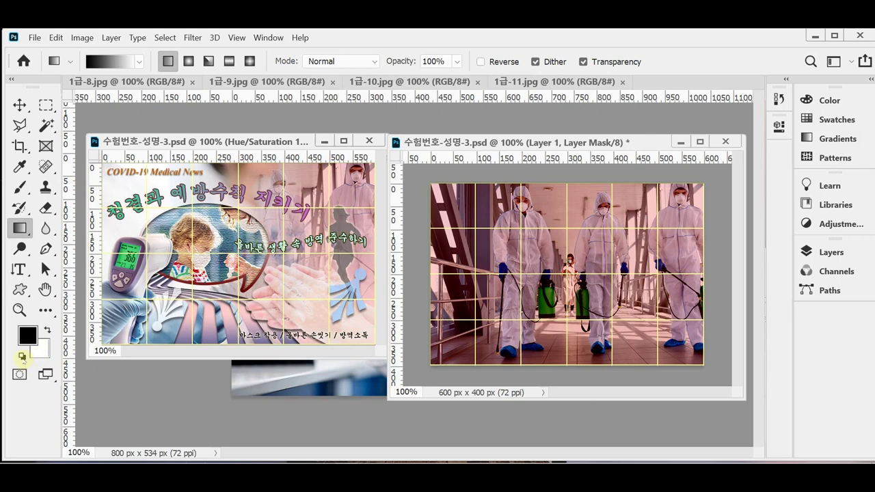
key(x)
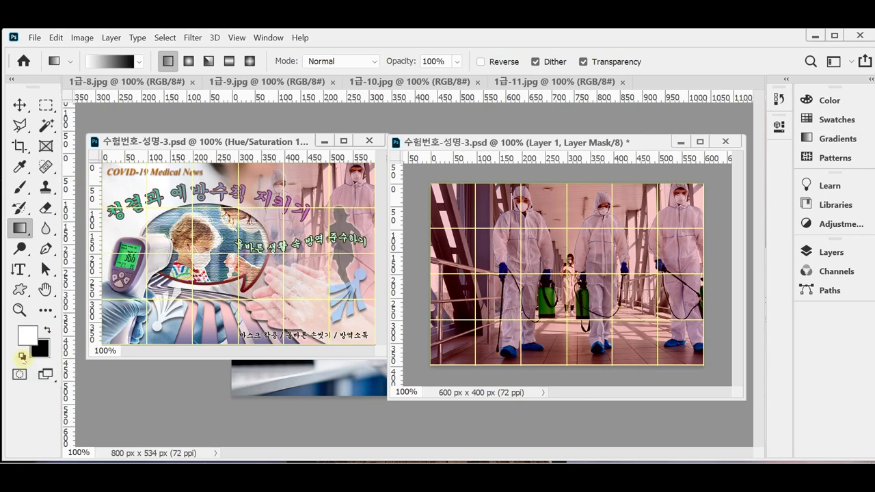
click(47, 329)
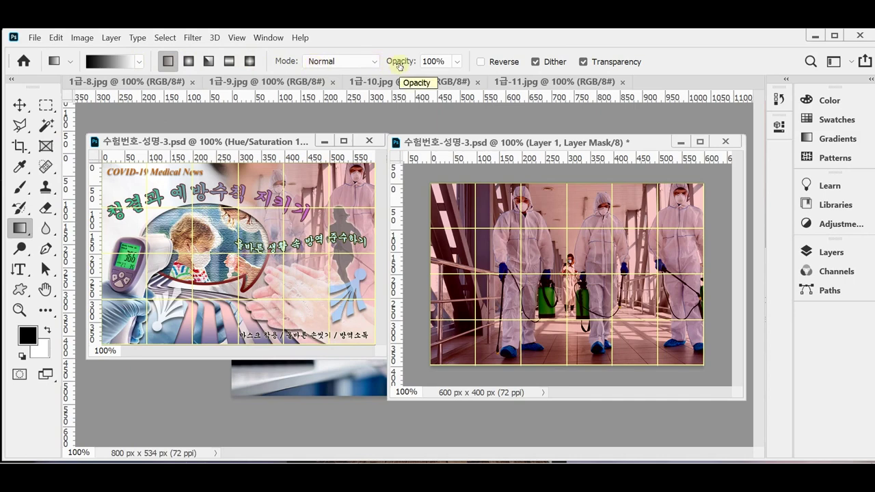
right_click(56, 61)
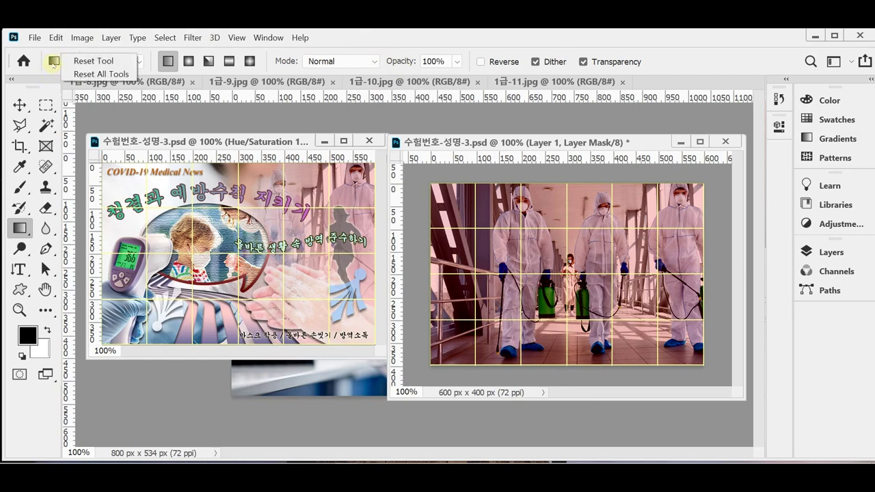
click(79, 60)
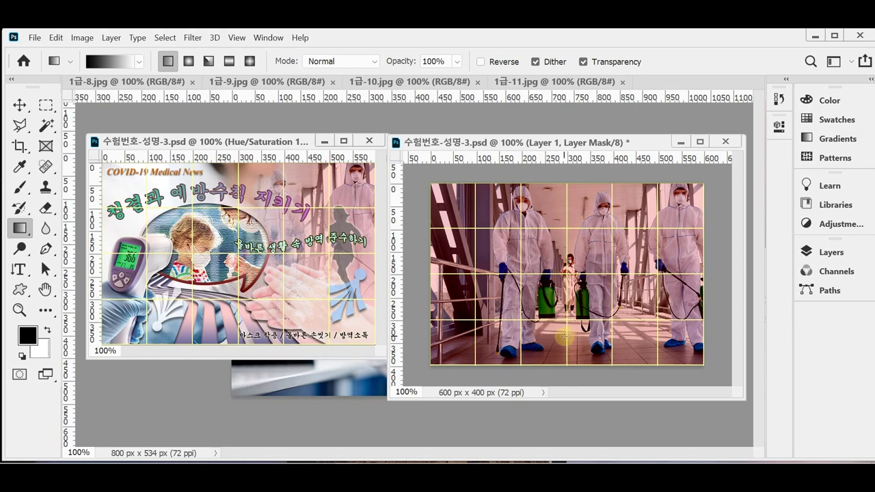
drag(565, 335, 566, 201)
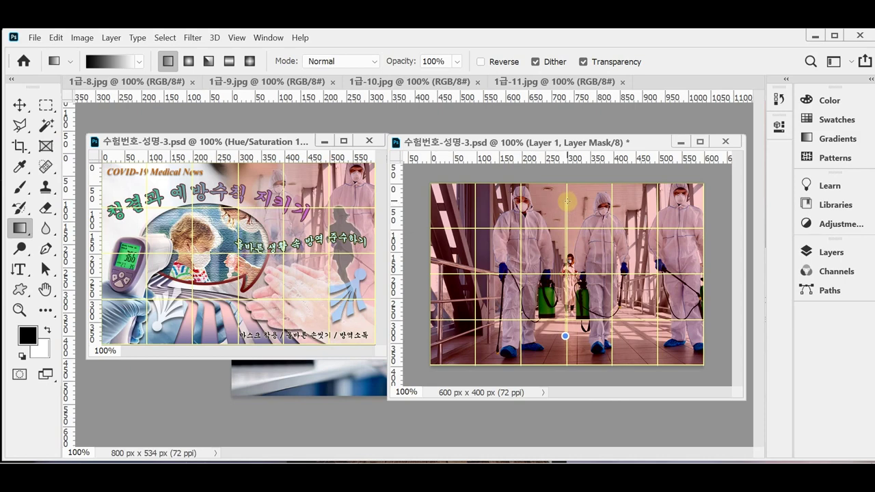
drag(567, 201, 567, 201)
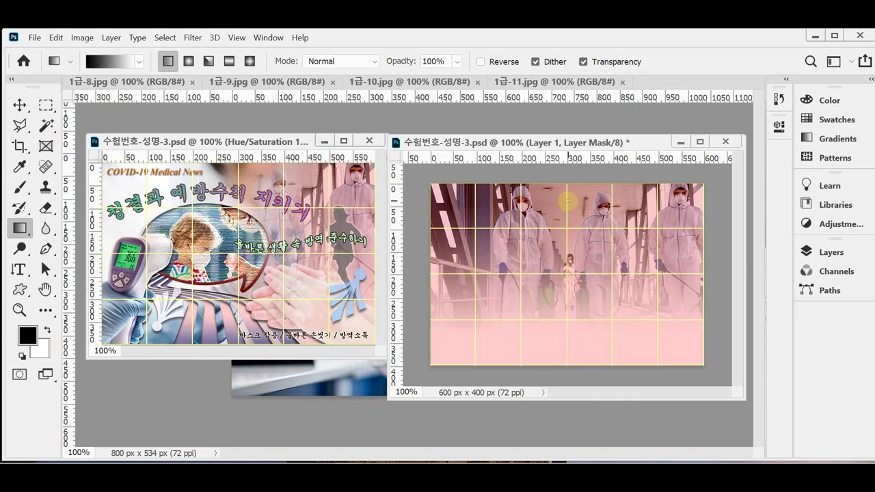
click(829, 253)
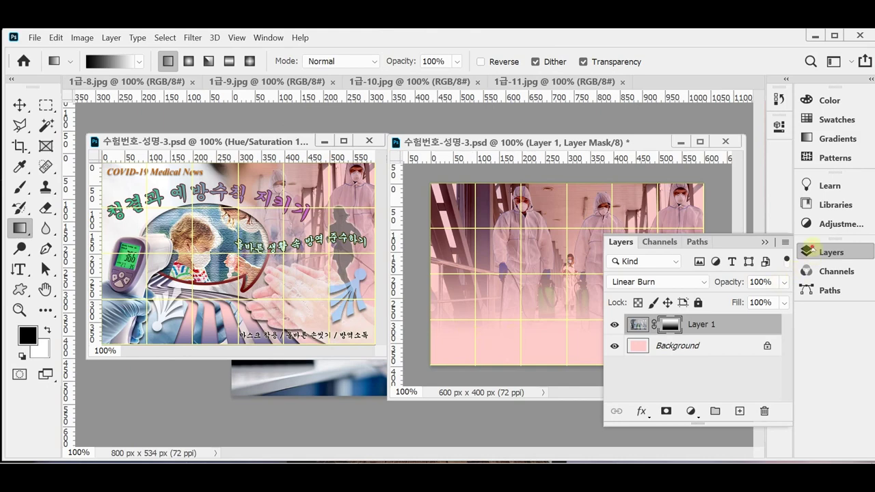
click(808, 250)
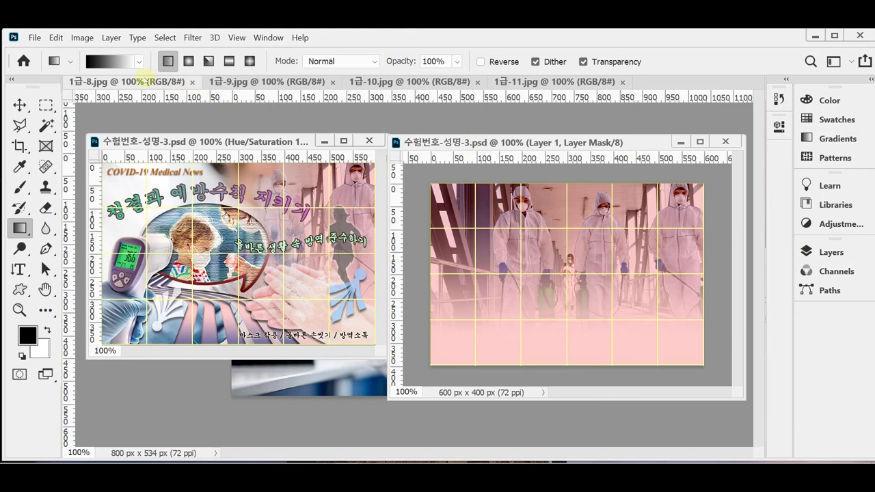
- Copy the entire 1급-8.jpg photo, close that file, and paste the photo into the new poster document
drag(143, 81, 195, 127)
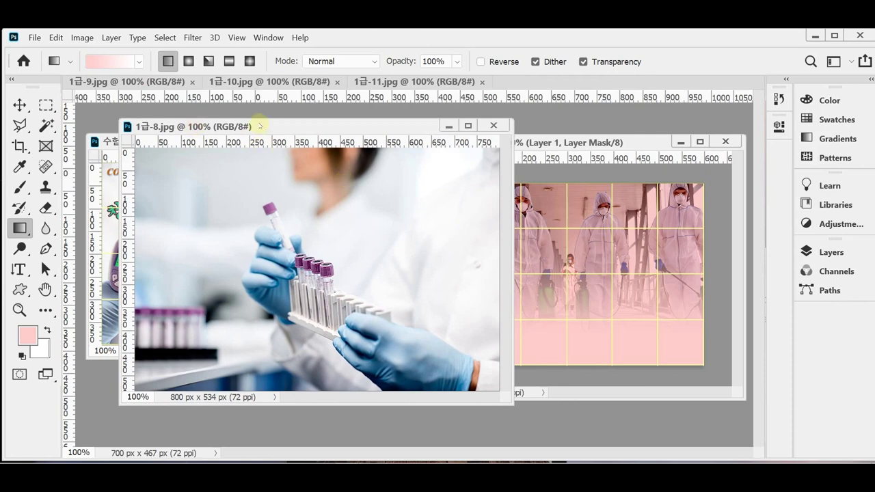
key(ctrl+a)
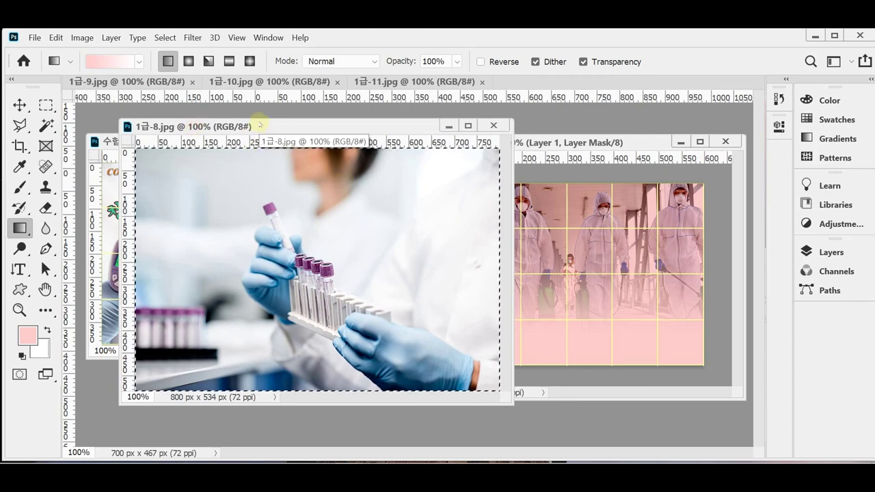
key(ctrl+w)
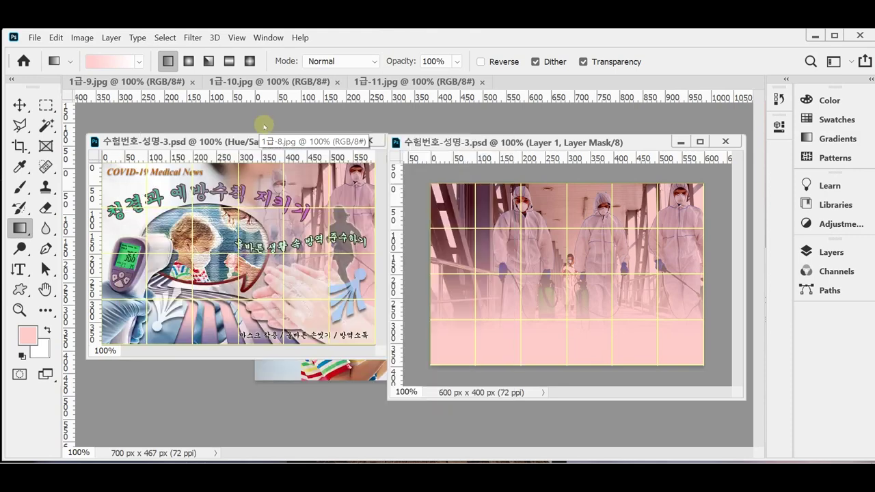
key(d)
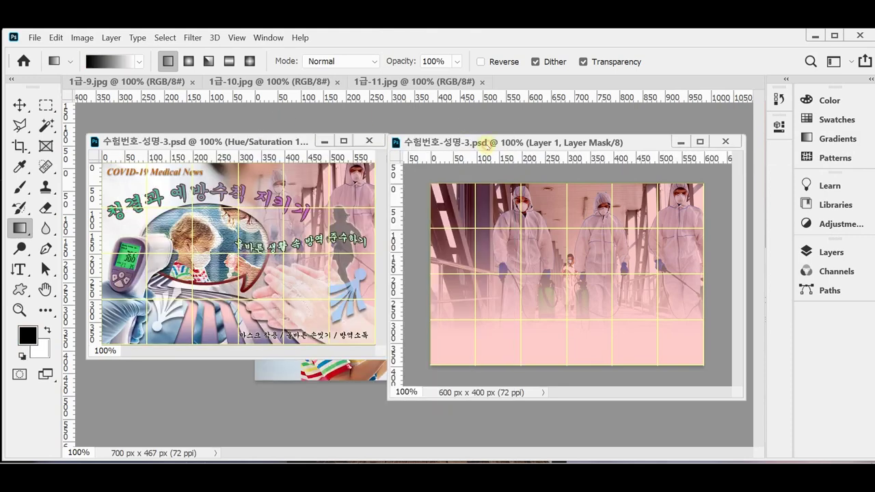
key(ctrl+v)
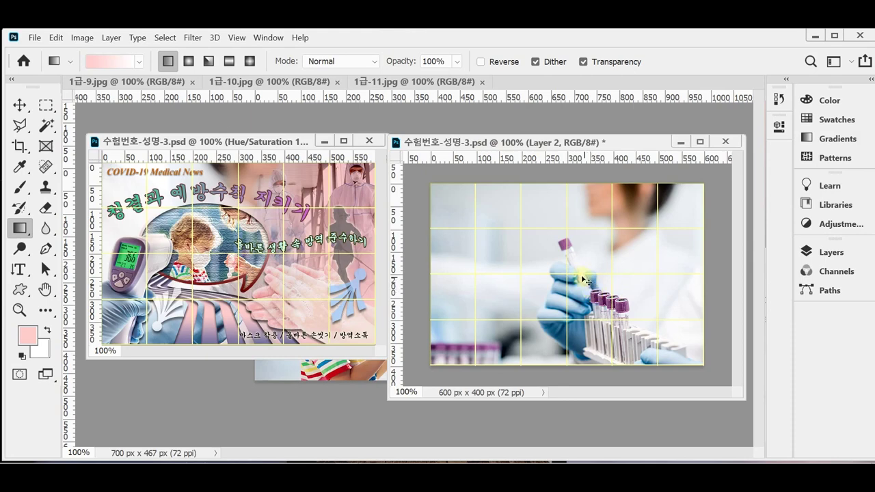
- Flip the pasted lab photo horizontally and scale it proportionally to about 88% of its size
key(ctrl)
key(ctrl+t)
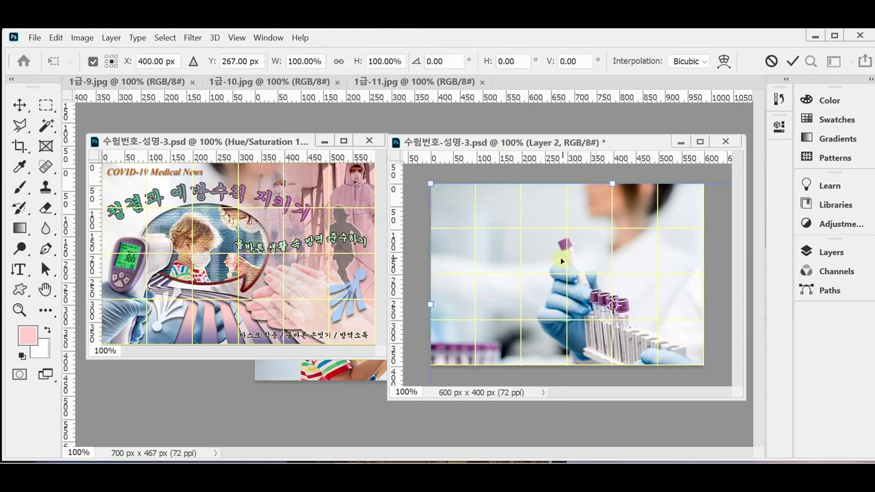
right_click(534, 229)
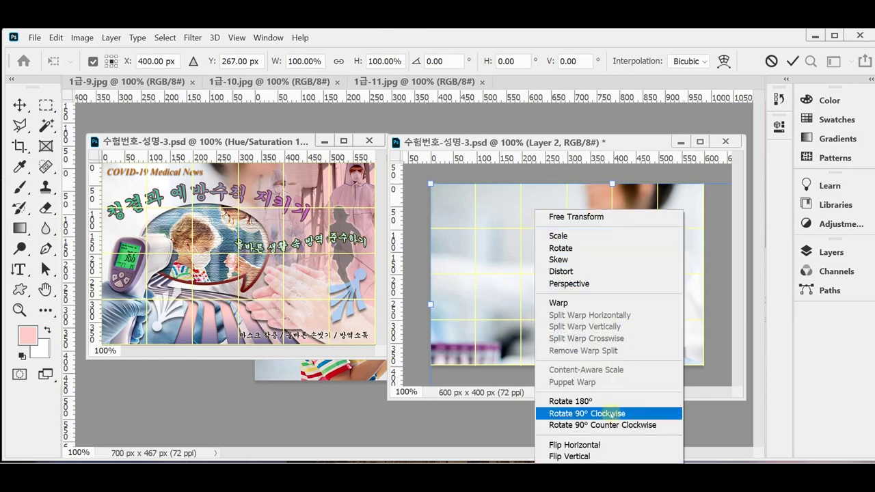
click(581, 444)
drag(596, 257, 515, 256)
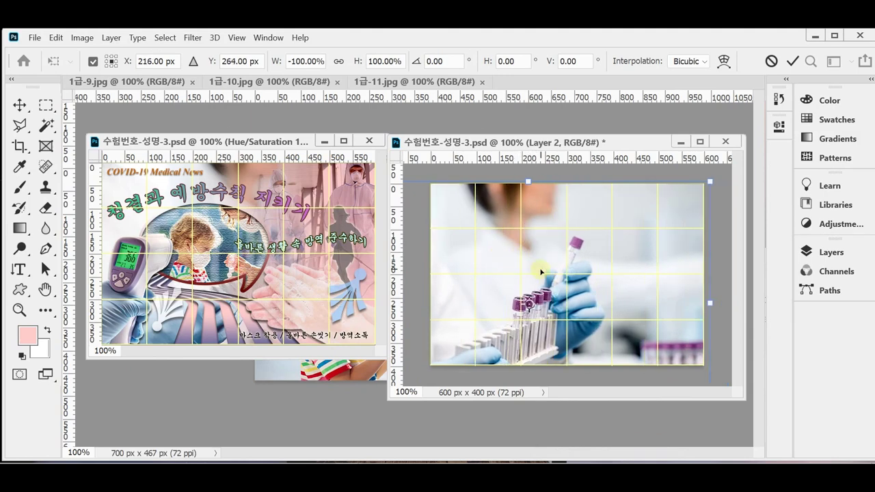
click(338, 62)
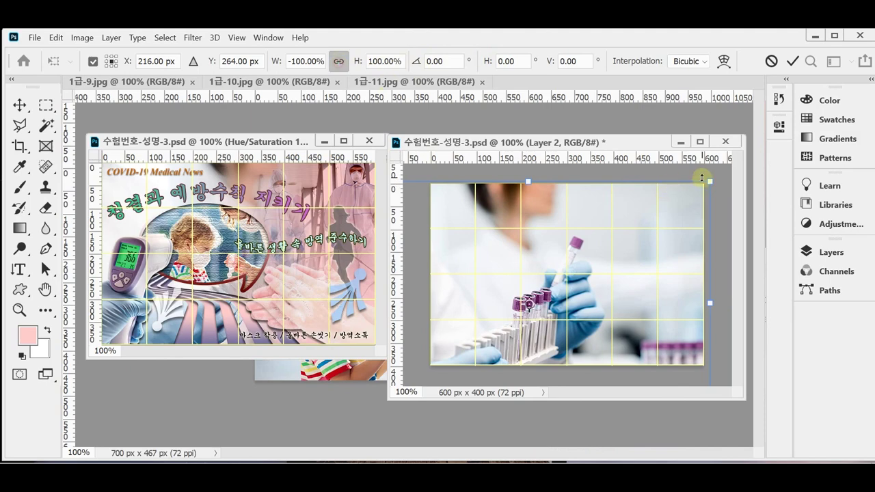
drag(713, 179, 658, 194)
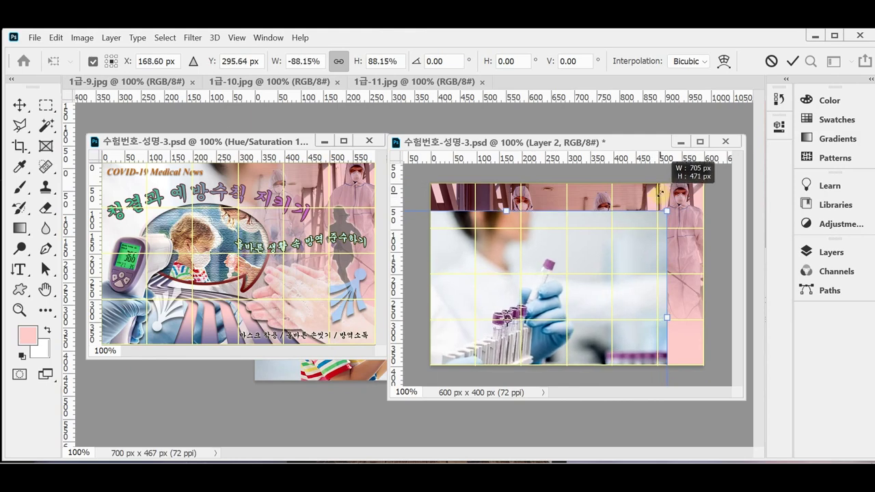
- Position the lab photo so its test tubes and gloved hands fill the lower middle of the canvas, and save the document
drag(587, 282, 600, 250)
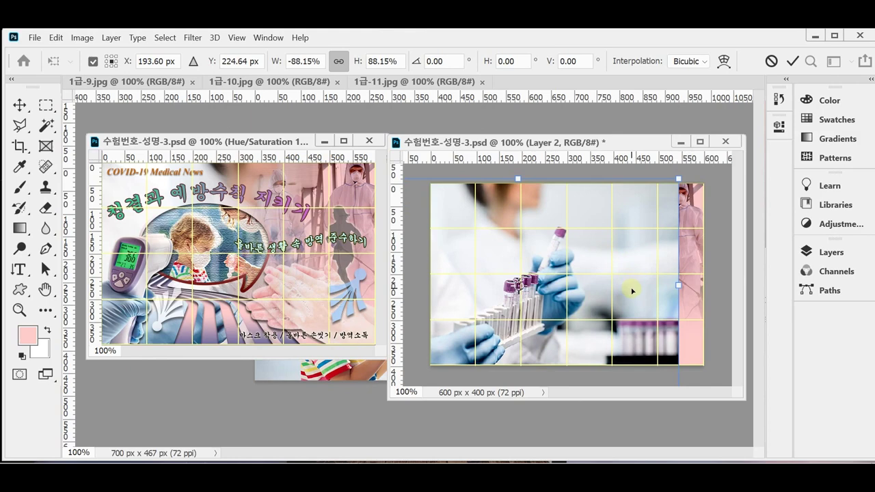
drag(632, 292, 639, 287)
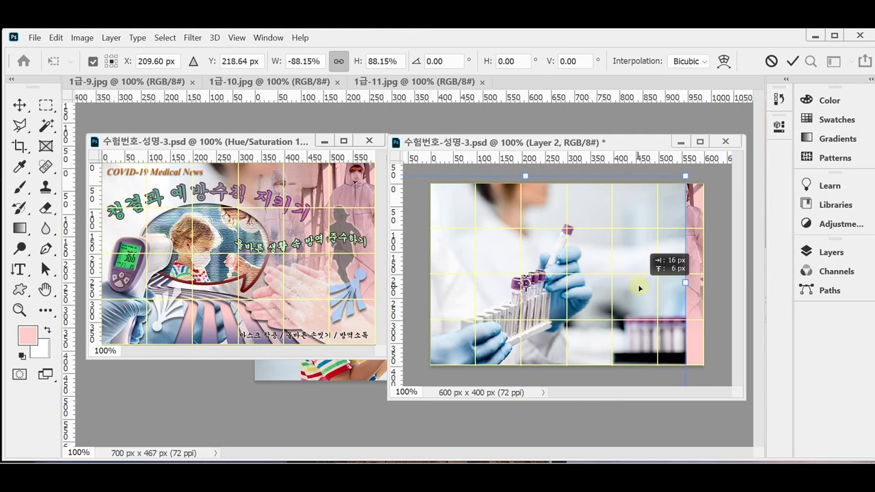
drag(639, 287, 660, 276)
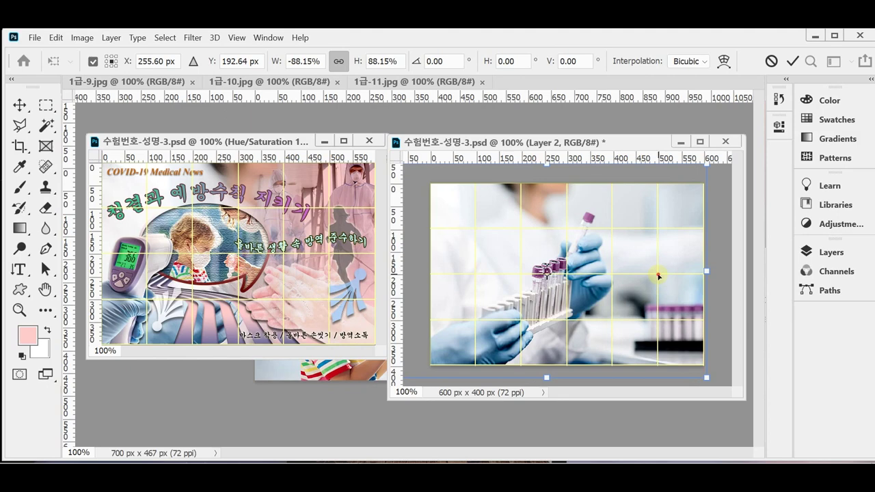
key(g)
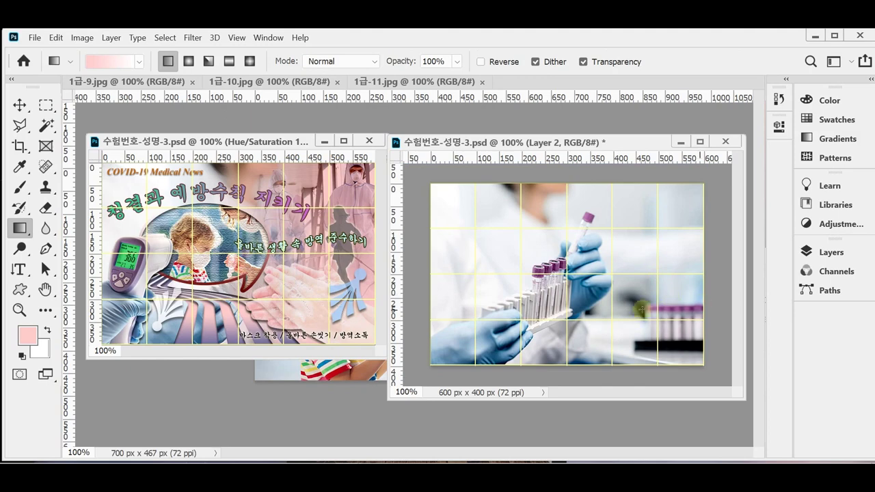
drag(540, 263, 553, 252)
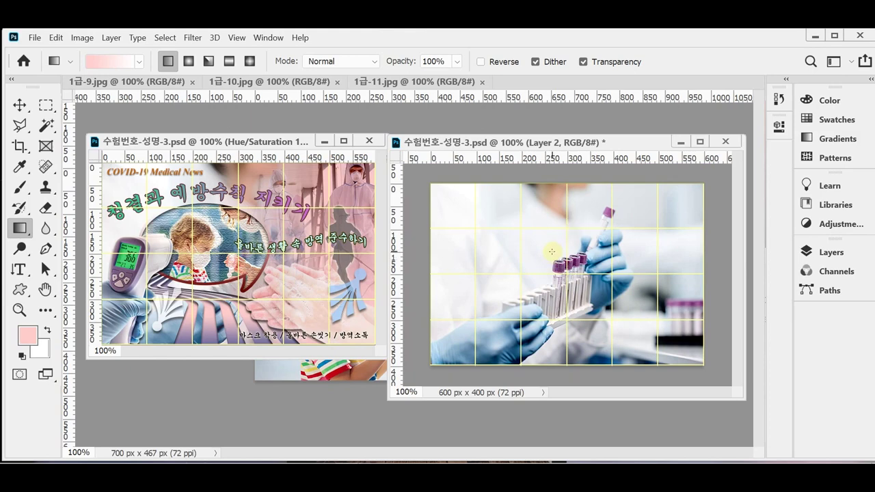
mouse_move(551, 254)
mouse_down()
mouse_move(554, 226)
mouse_move(543, 263)
mouse_move(555, 267)
mouse_up()
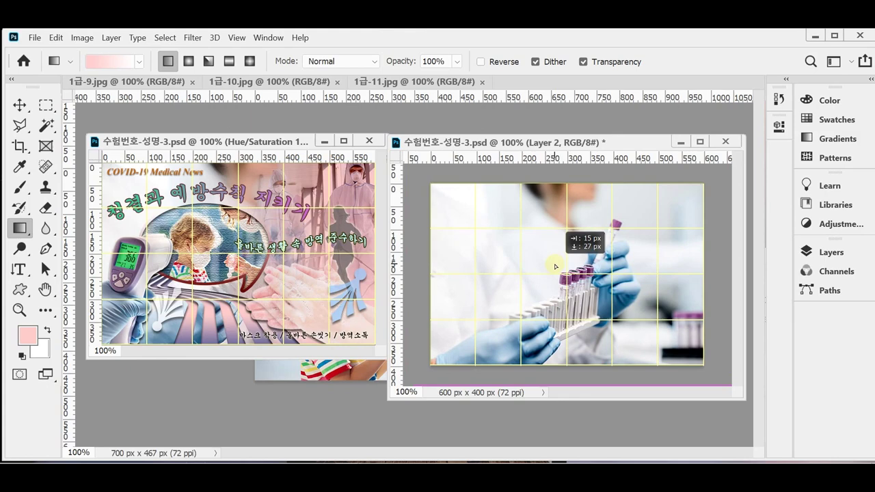
drag(555, 266, 557, 261)
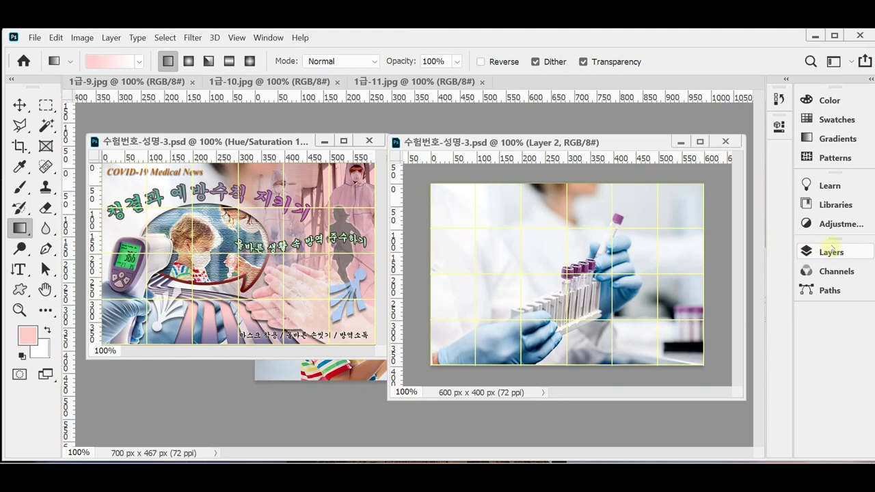
- Add a layer mask to the lab photo layer
click(831, 246)
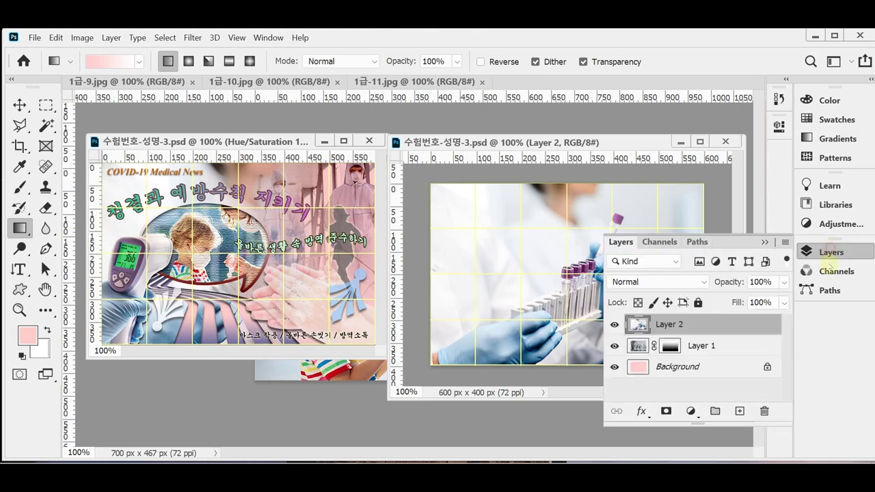
click(665, 411)
click(829, 251)
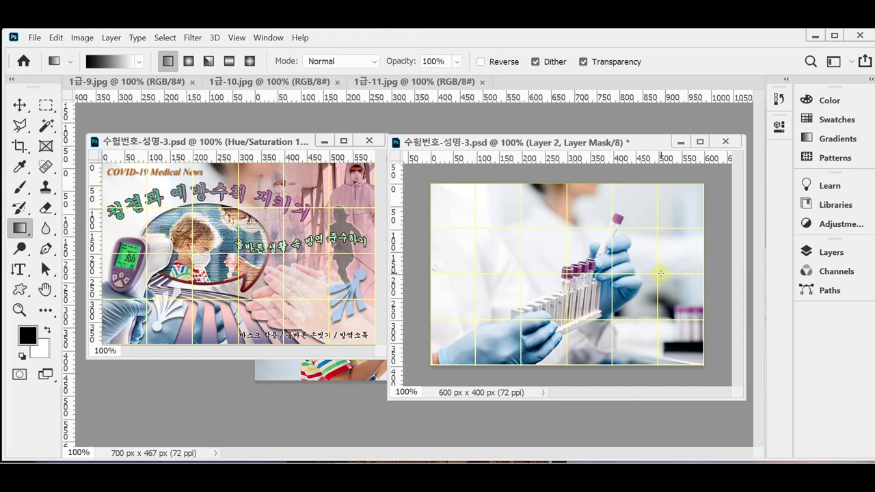
- Try horizontal black-to-white linear gradients of different lengths on the lab photo's layer mask
drag(661, 273, 521, 274)
drag(522, 274, 521, 274)
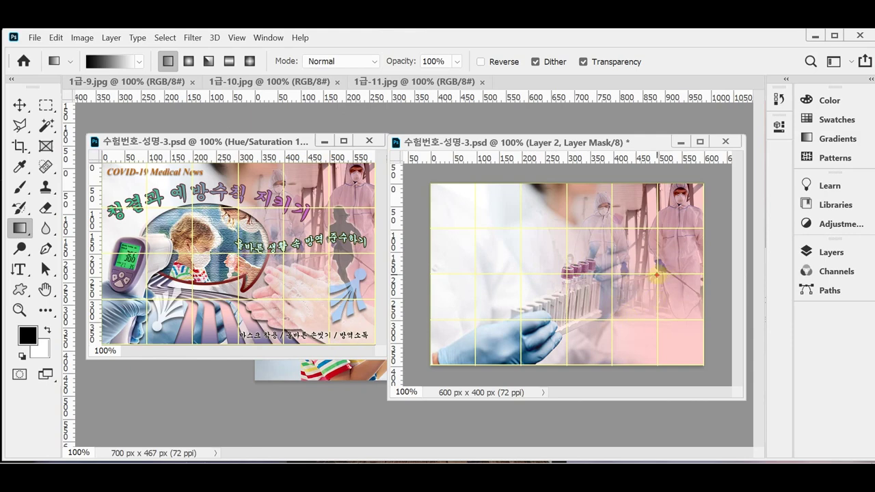
drag(656, 275, 574, 273)
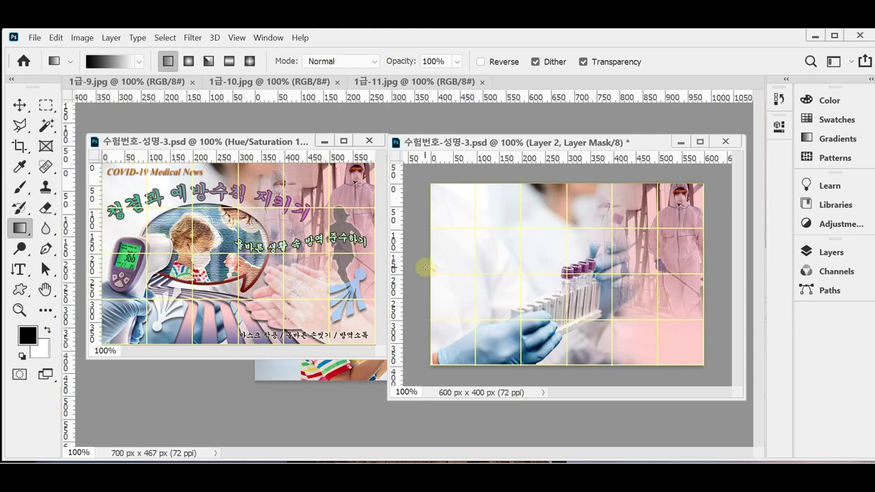
mouse_move(577, 273)
mouse_down()
mouse_move(592, 274)
mouse_move(569, 272)
mouse_up()
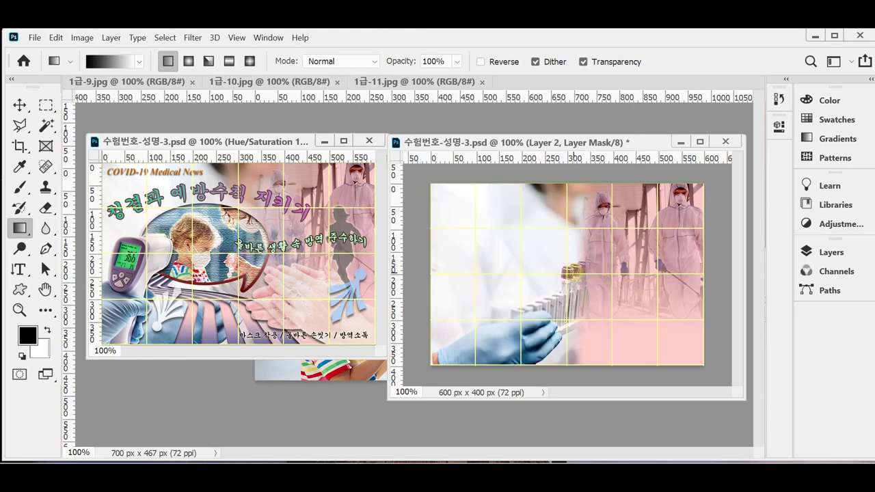
- Fade the lab photo's right side with a leftward mask gradient from about 500 to 200 px, nudge the photo right and down, and save
drag(657, 271, 507, 274)
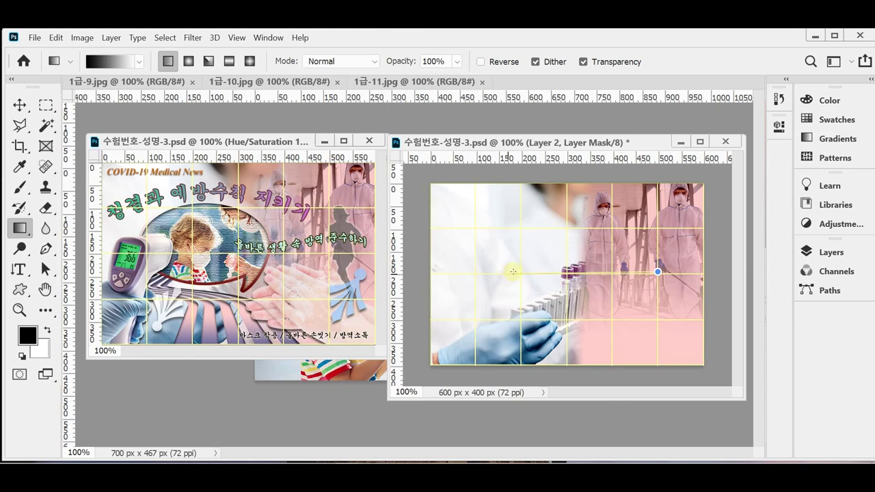
drag(513, 272, 519, 274)
drag(519, 274, 520, 273)
drag(519, 272, 519, 273)
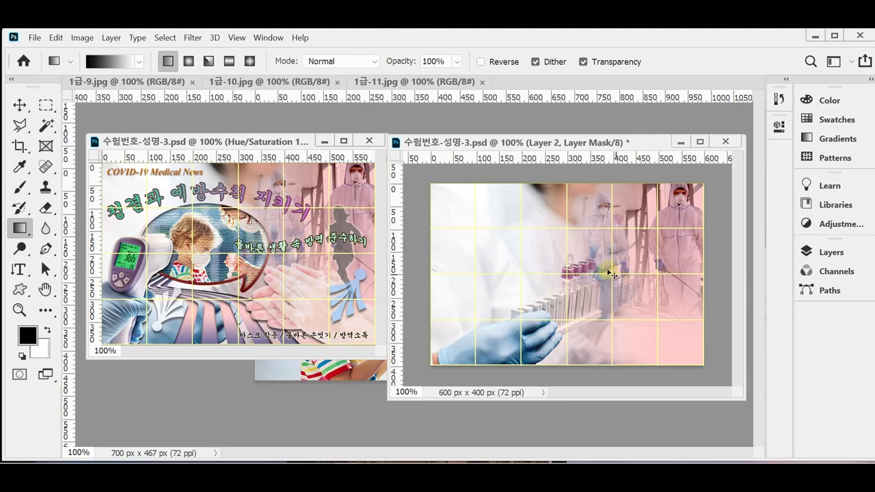
drag(606, 265, 607, 269)
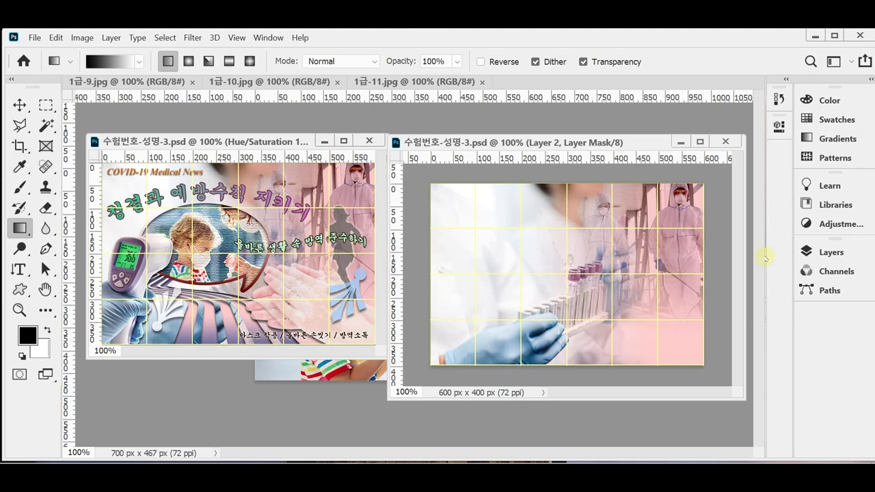
- Apply the Angled Strokes filter to the lab photo's image with direction balance 50, stroke length 15 and sharpness 3, and save the document
click(829, 251)
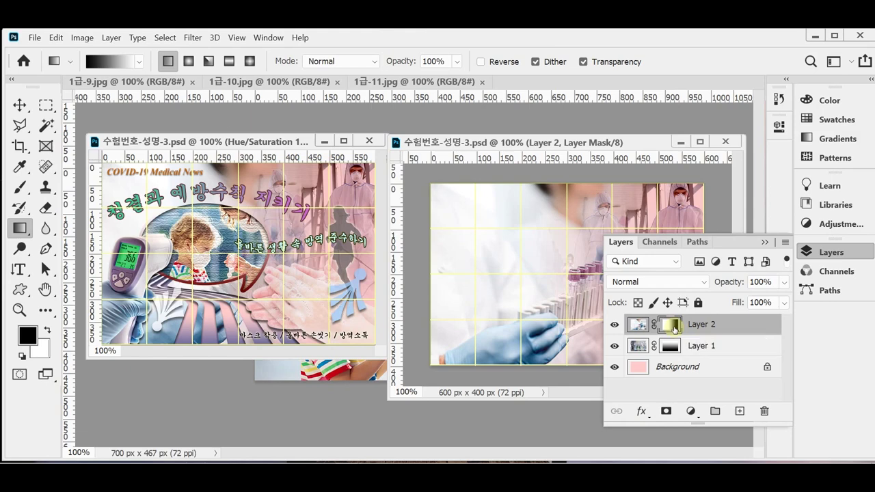
click(822, 253)
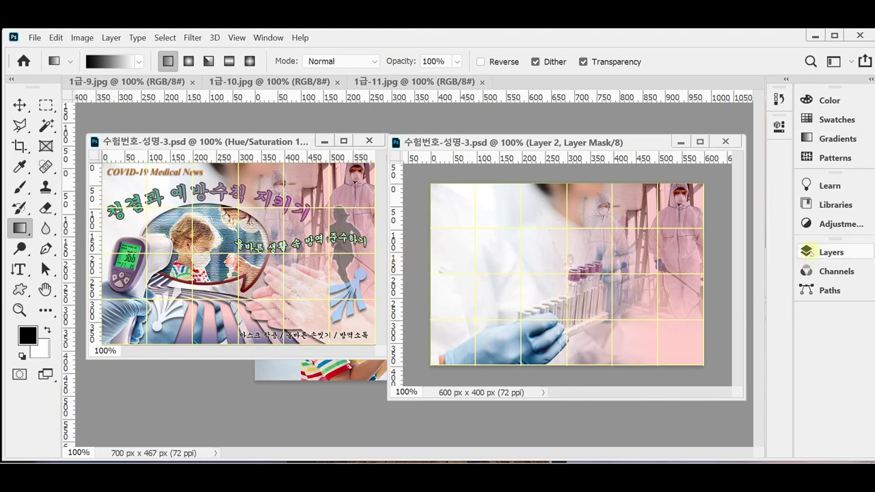
click(831, 252)
click(639, 327)
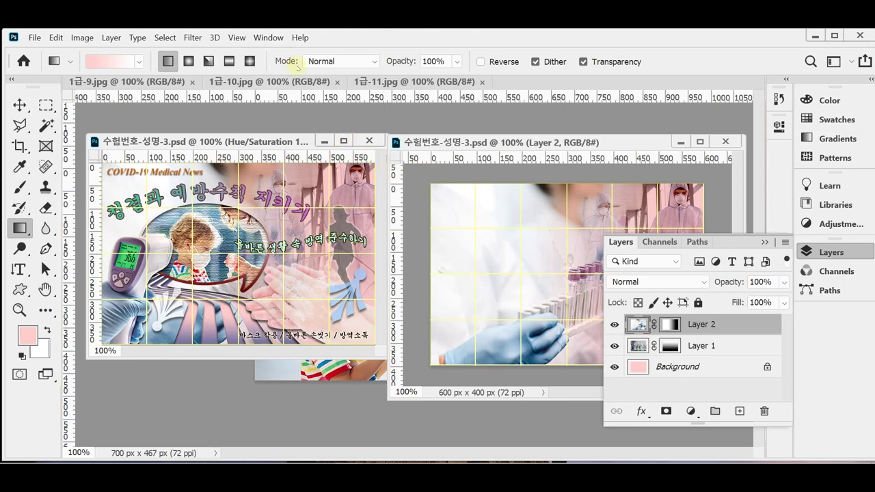
click(192, 38)
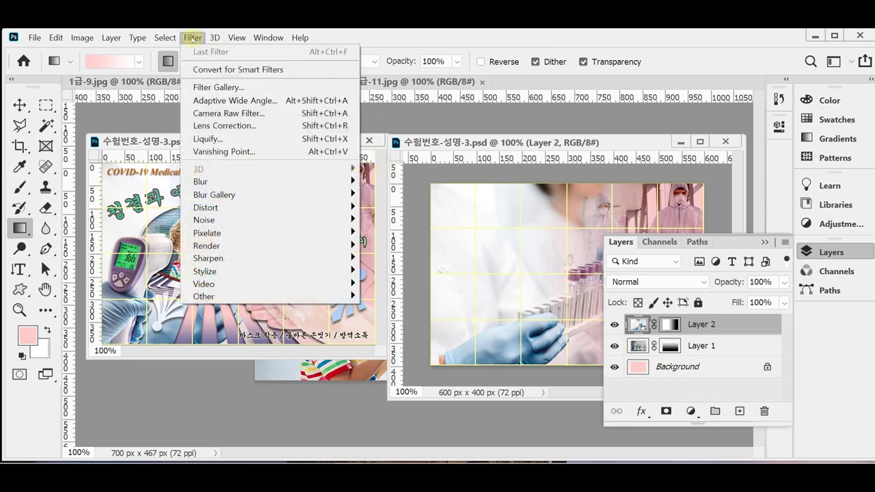
click(214, 89)
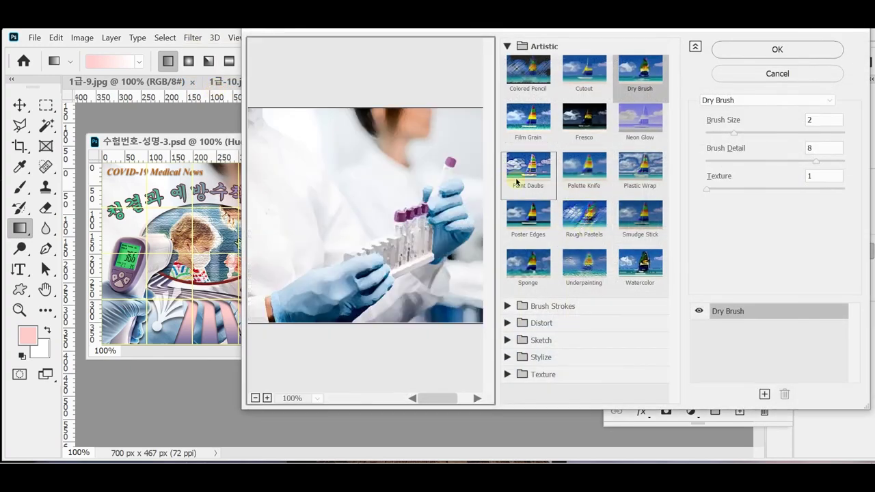
click(507, 46)
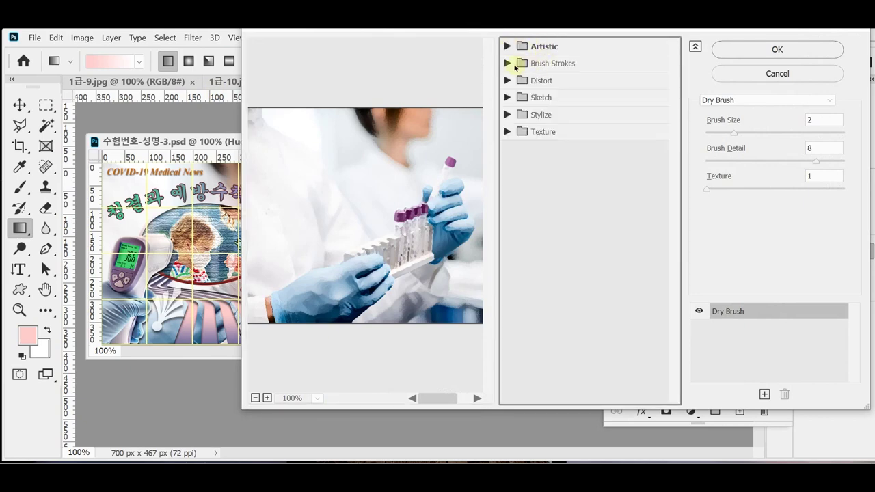
click(510, 63)
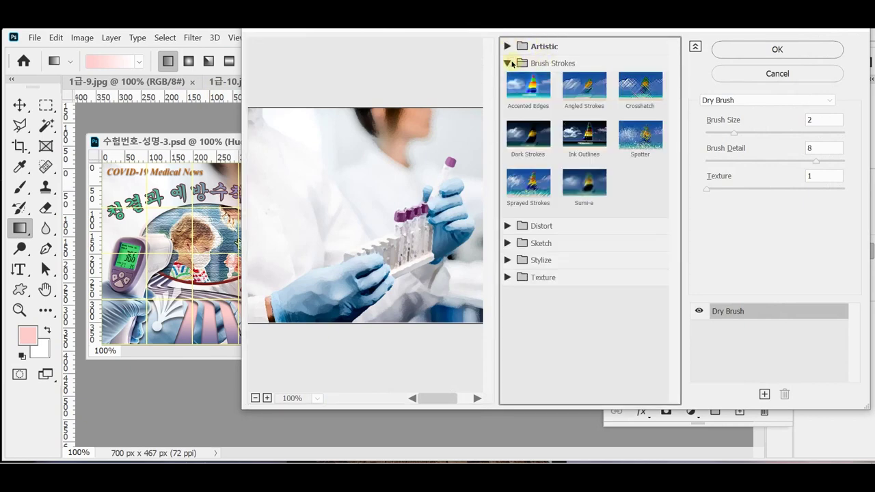
click(584, 88)
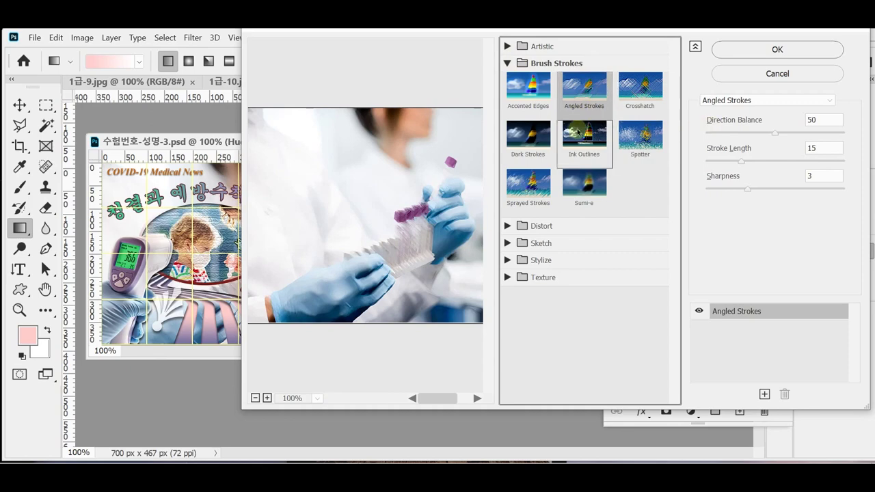
click(777, 48)
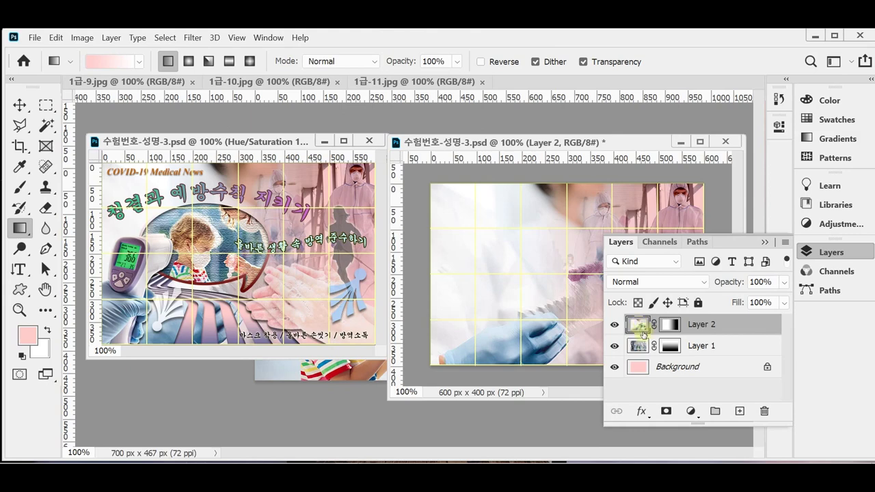
click(811, 250)
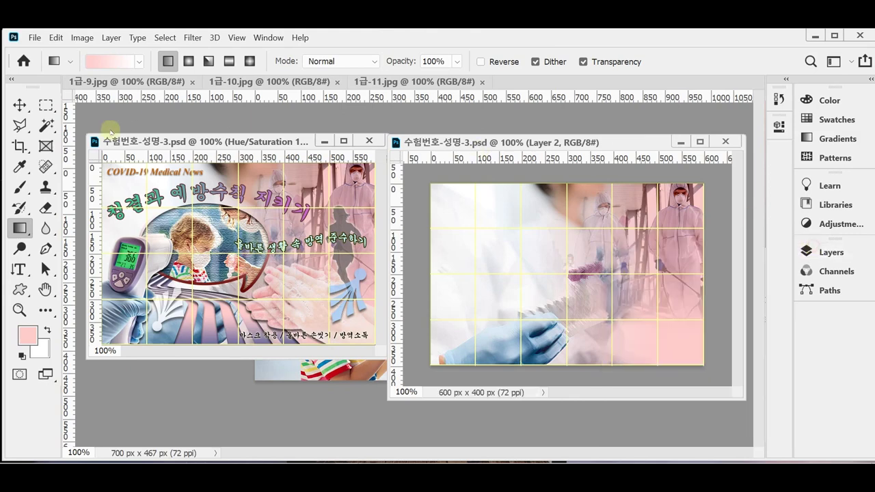
- Set the Custom Shape tool to Shape mode with the Talk 2 oval speech bubble from the legacy Talk Bubbles set
click(20, 289)
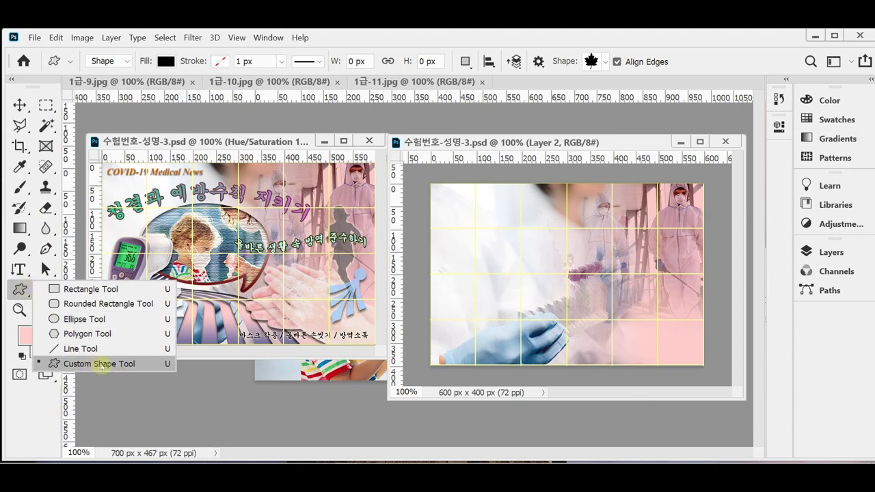
click(100, 364)
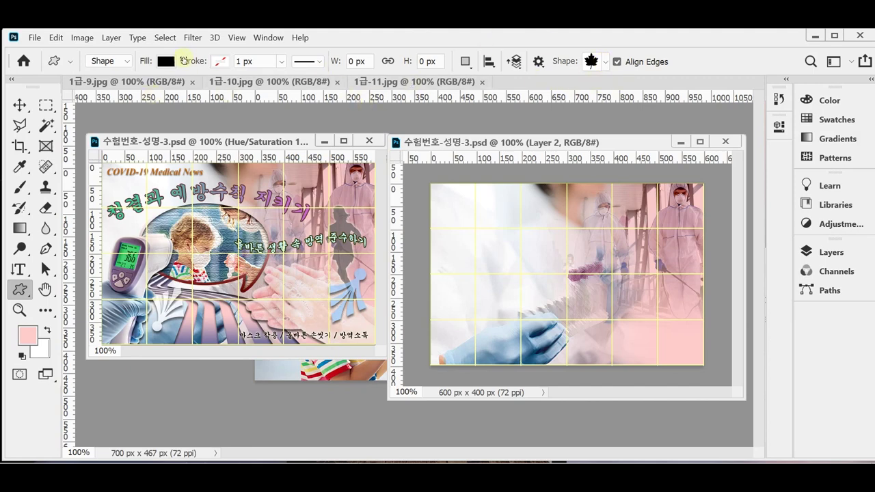
click(126, 63)
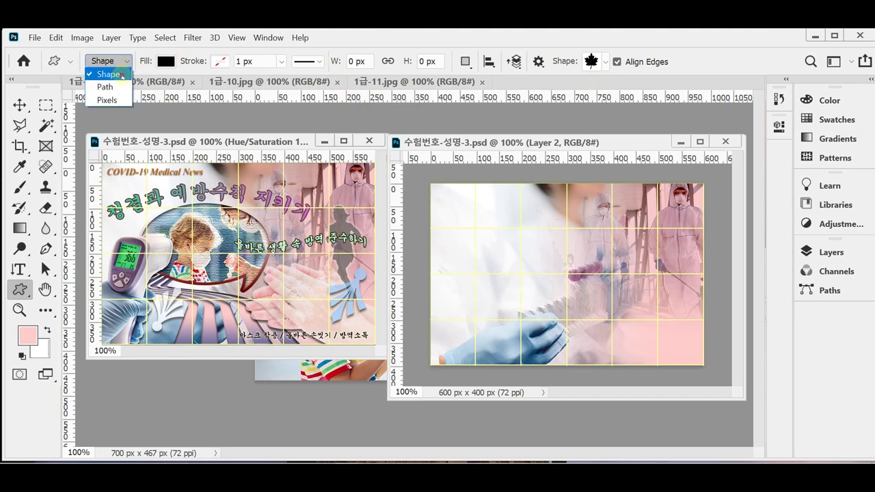
click(127, 62)
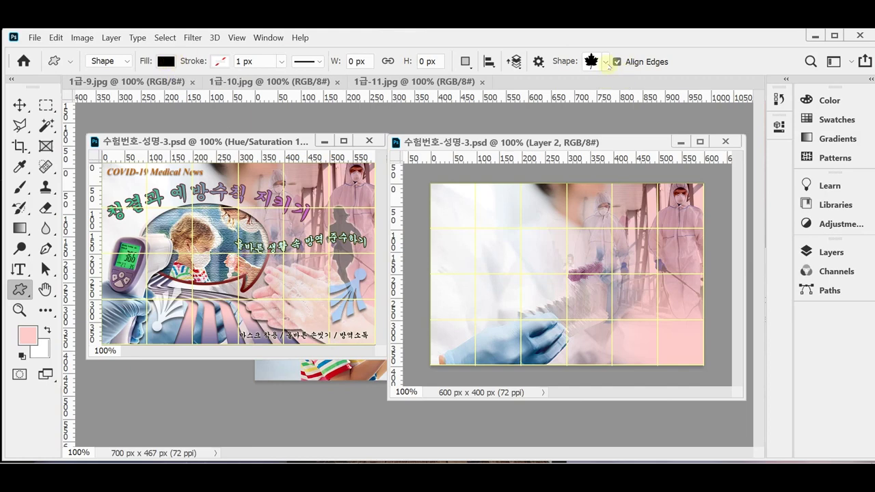
click(606, 62)
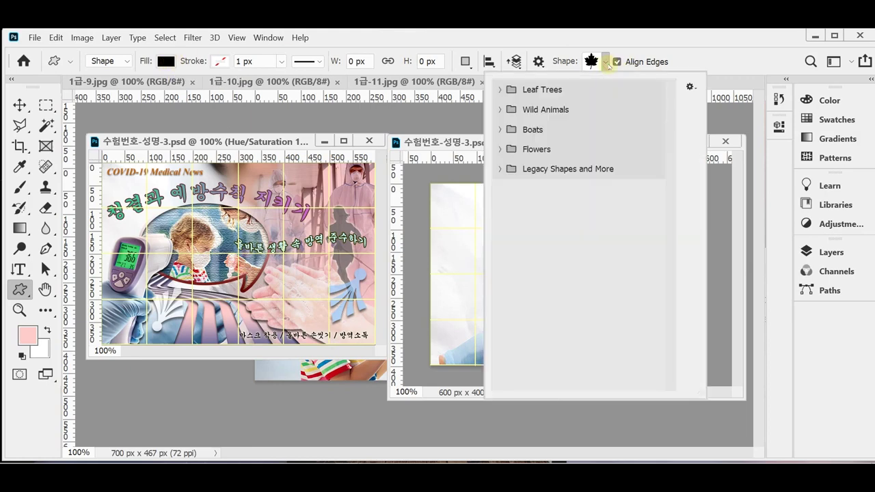
click(498, 171)
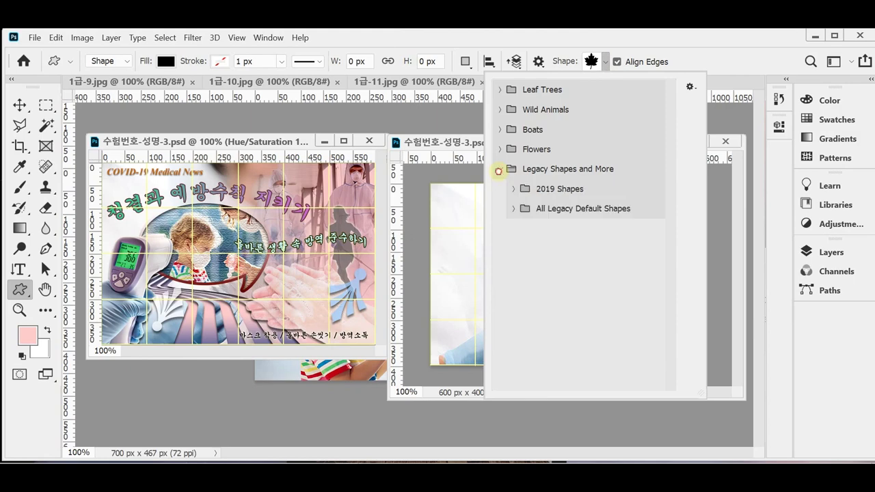
click(511, 210)
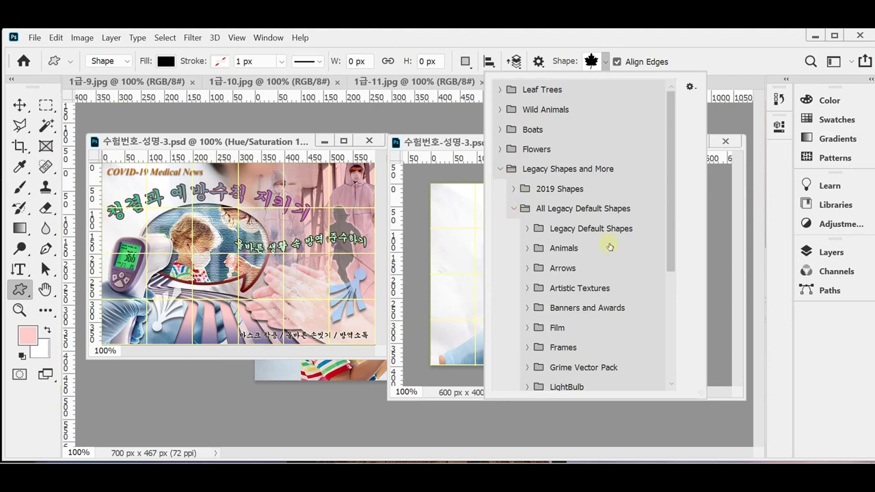
scroll(646, 282, down, 5)
scroll(646, 282, down, 1)
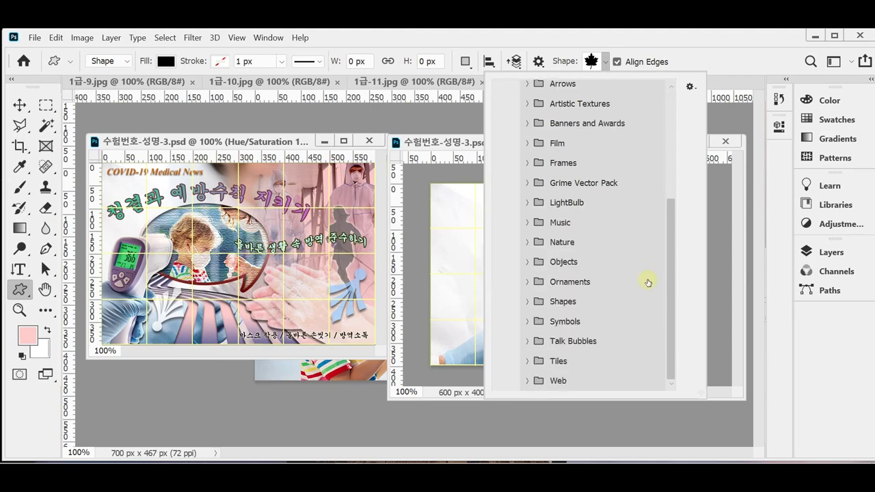
click(527, 341)
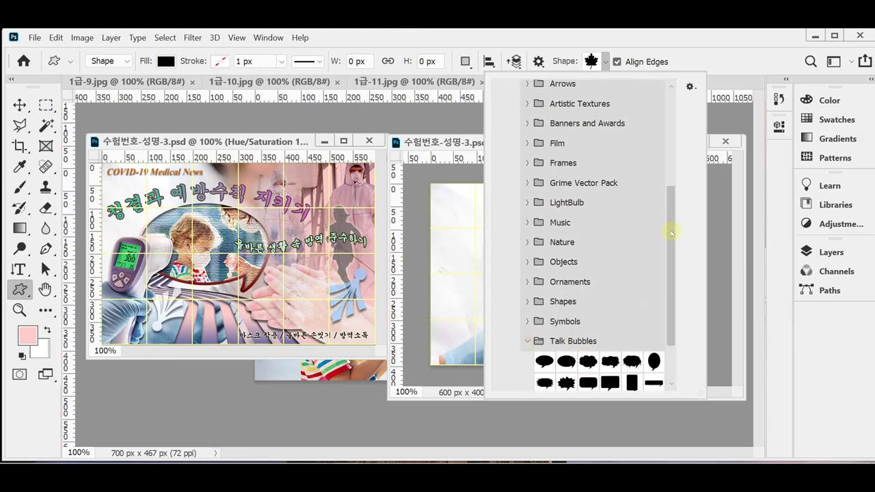
drag(669, 231, 670, 276)
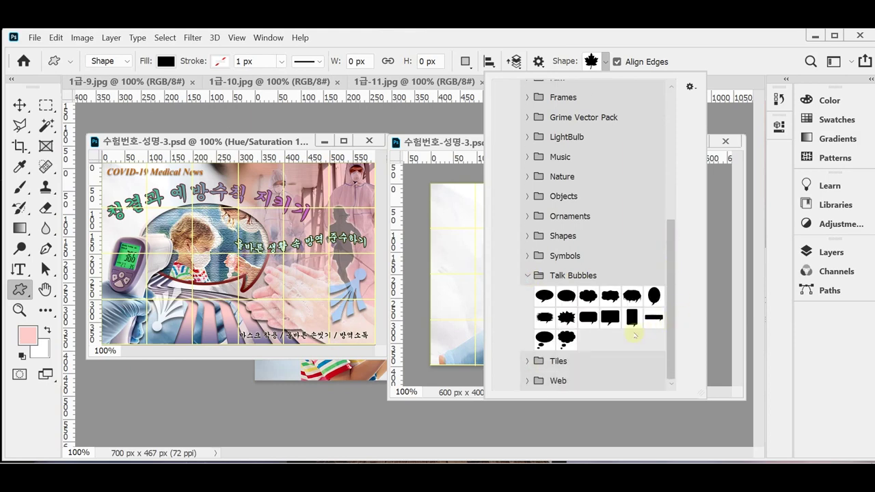
click(562, 299)
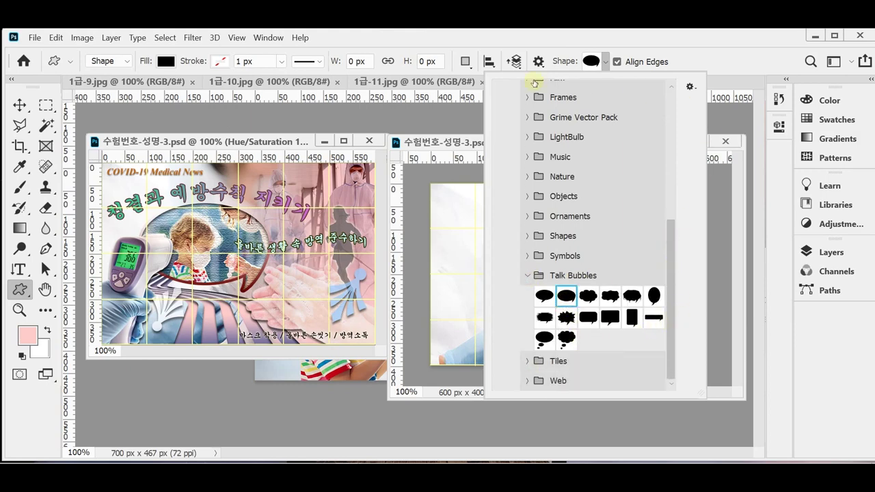
click(538, 54)
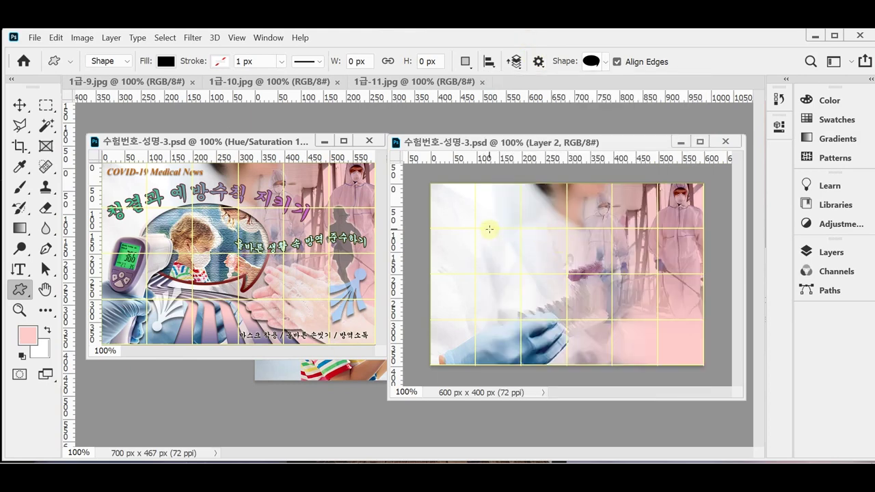
- Draw a black speech bubble about 268 x 182 px and shift it to the left-centre of the poster
drag(488, 210, 609, 309)
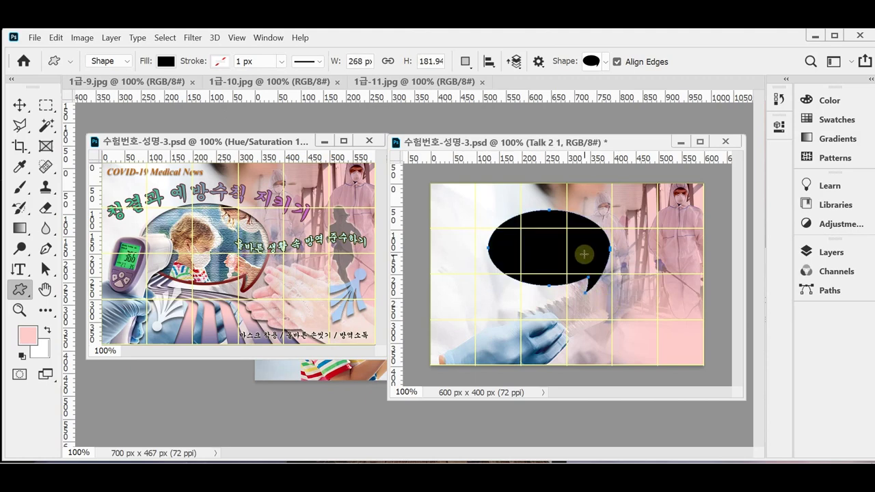
mouse_move(559, 250)
mouse_down()
mouse_move(552, 260)
mouse_move(567, 250)
mouse_move(545, 258)
mouse_up()
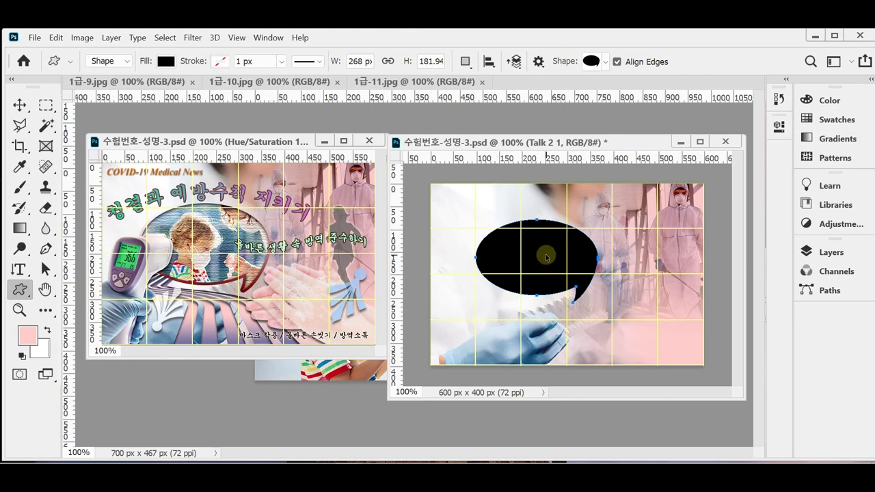
drag(547, 258, 542, 258)
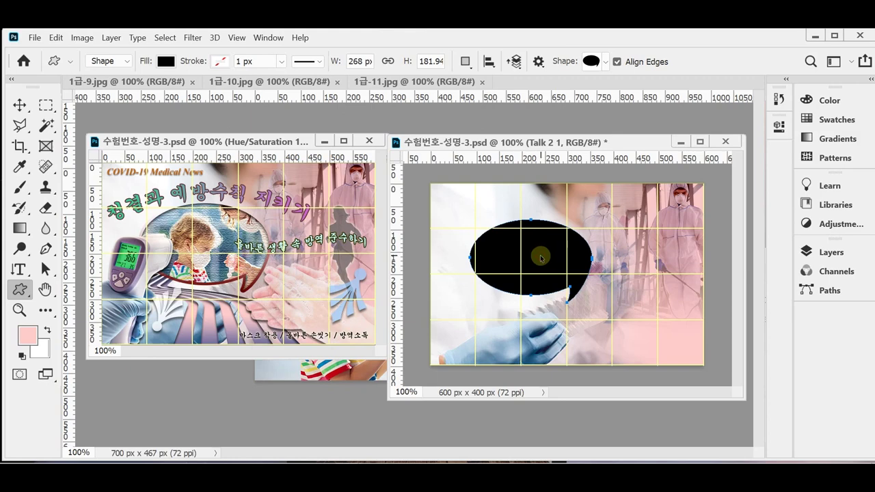
drag(540, 258, 543, 261)
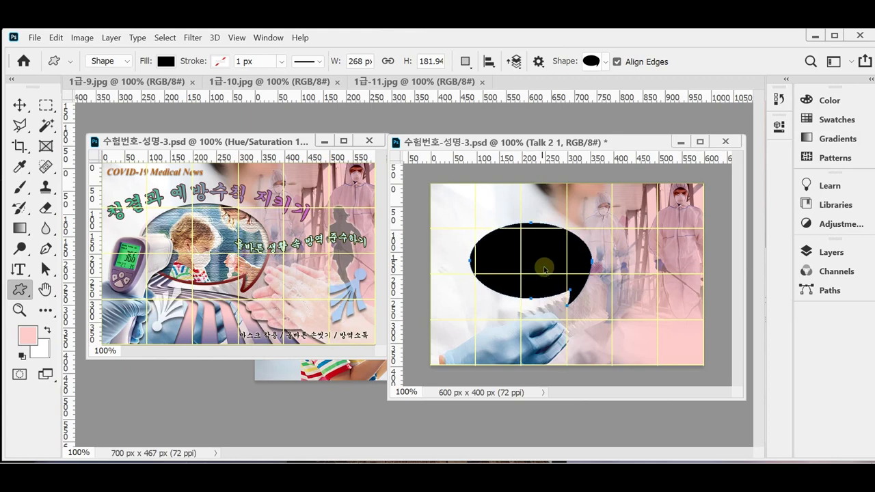
- Enlarge the speech bubble slightly to about 276 x 188 px, extending its lower-left corner, and save the document
key(ctrl+t)
drag(469, 306, 467, 309)
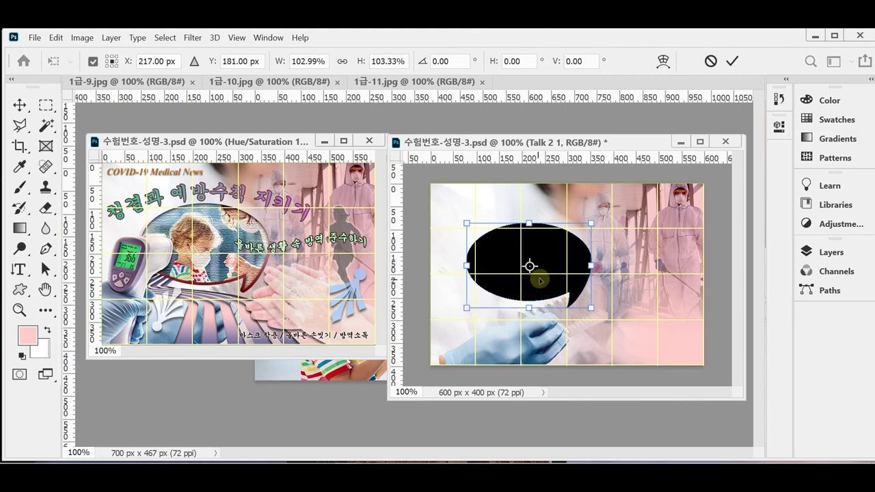
key(Return)
key(u)
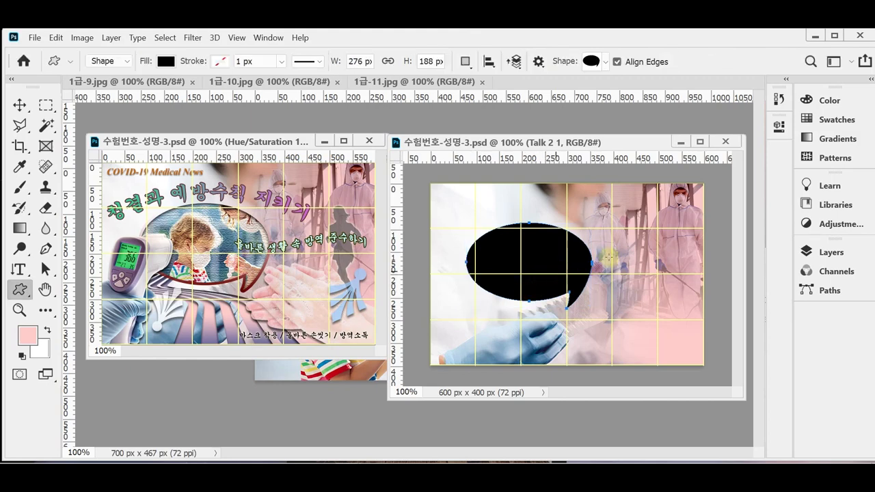
- Add a 6 px outside Stroke layer style to the speech bubble and set its fill type to Gradient
click(807, 252)
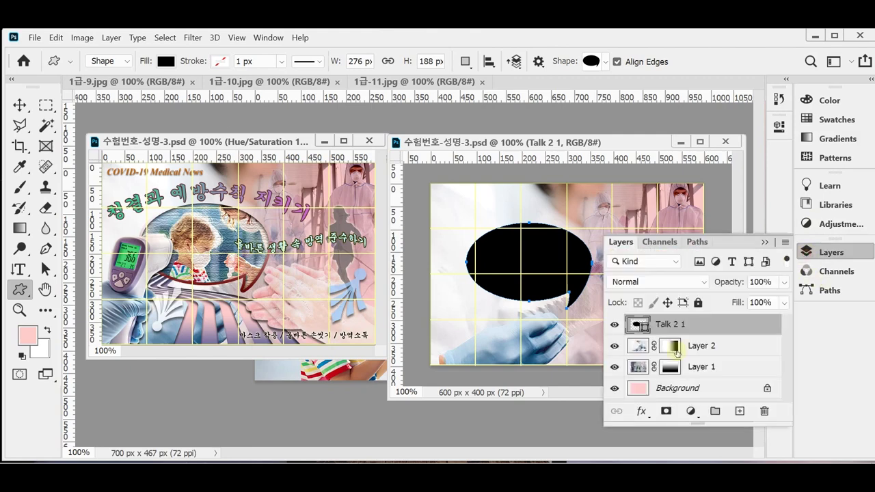
click(639, 413)
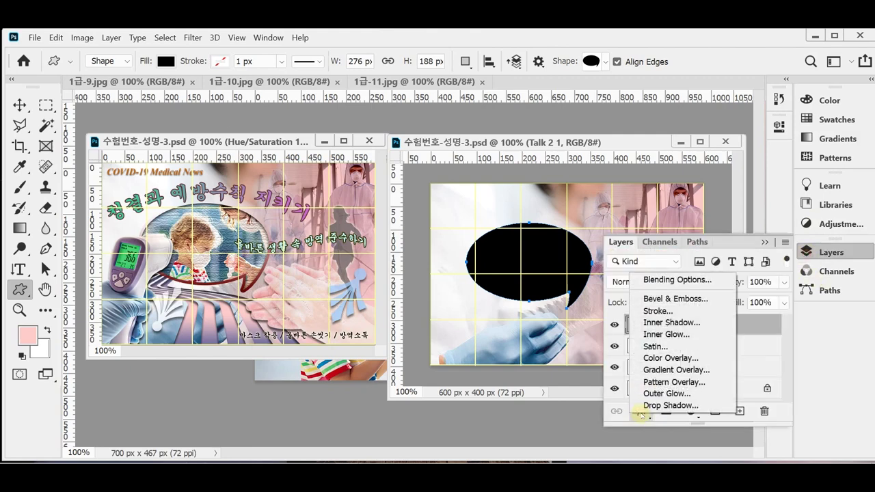
click(684, 311)
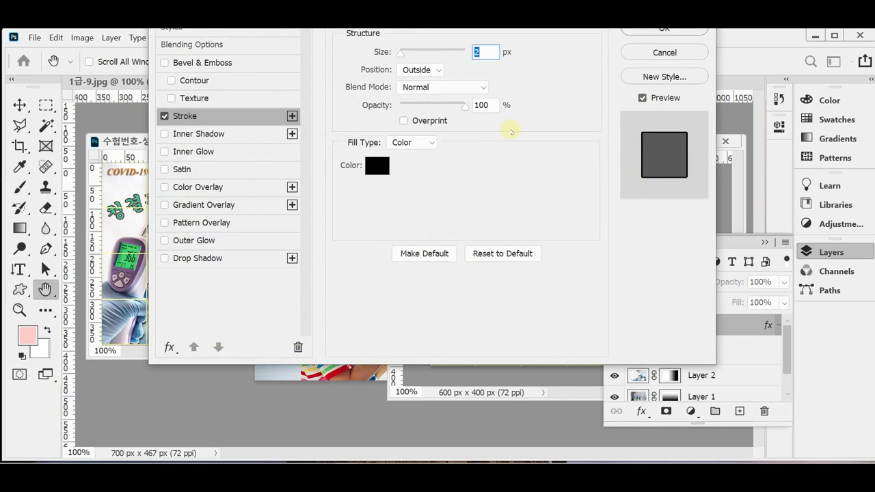
text(6)
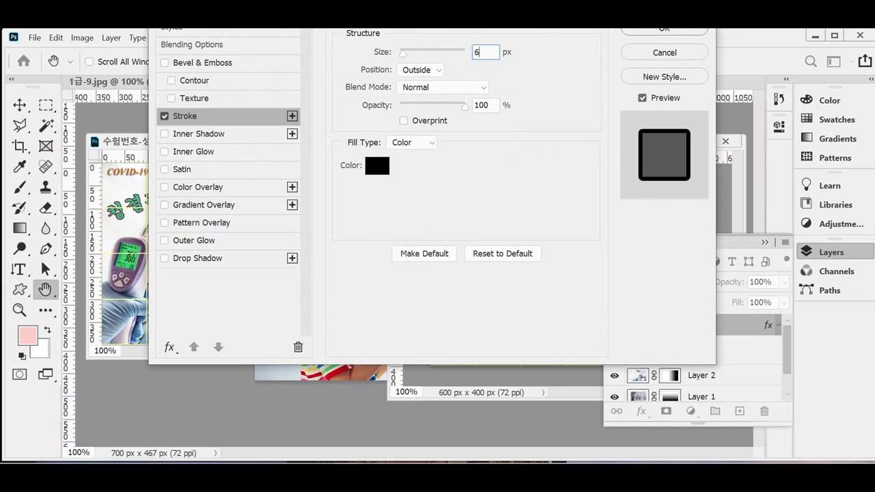
drag(441, 28, 581, 52)
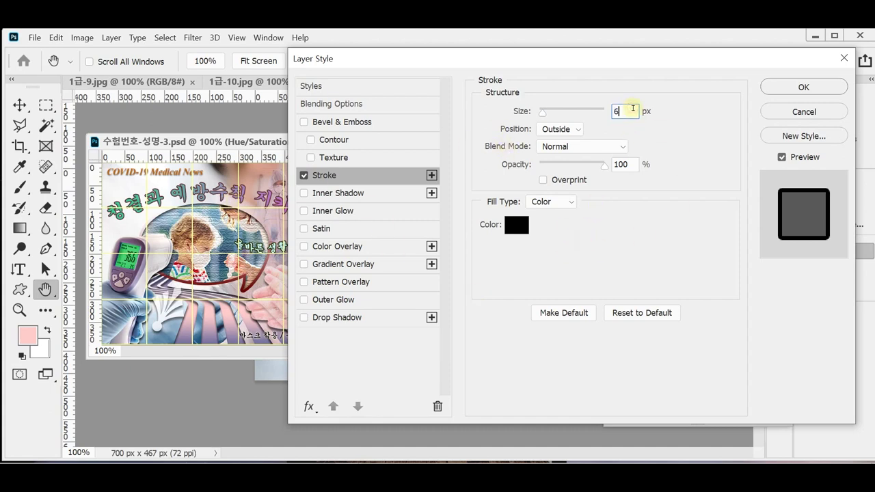
click(551, 203)
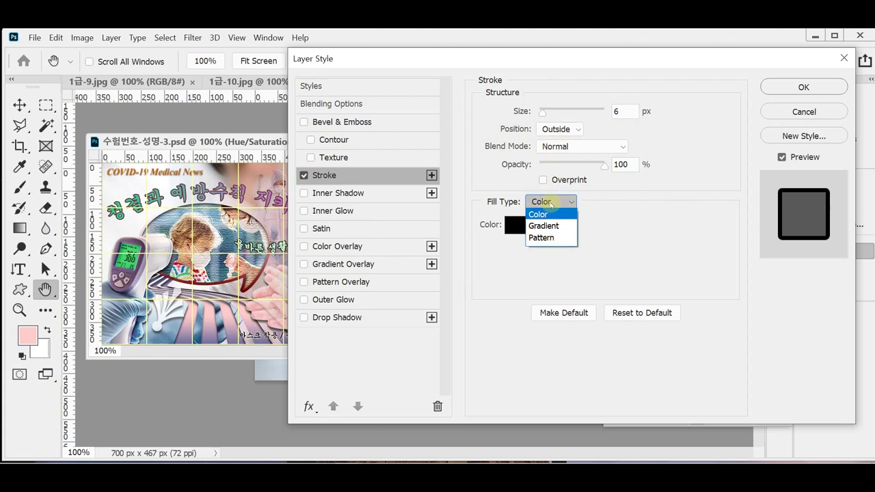
click(557, 227)
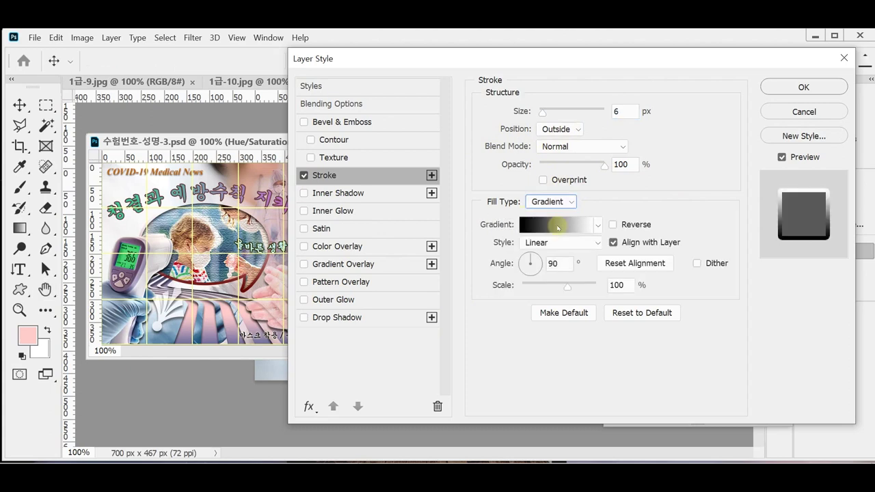
click(557, 225)
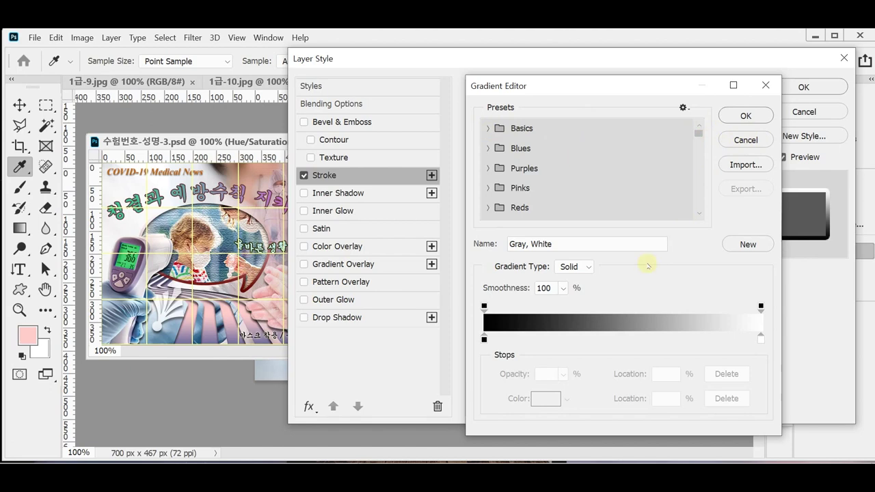
click(746, 140)
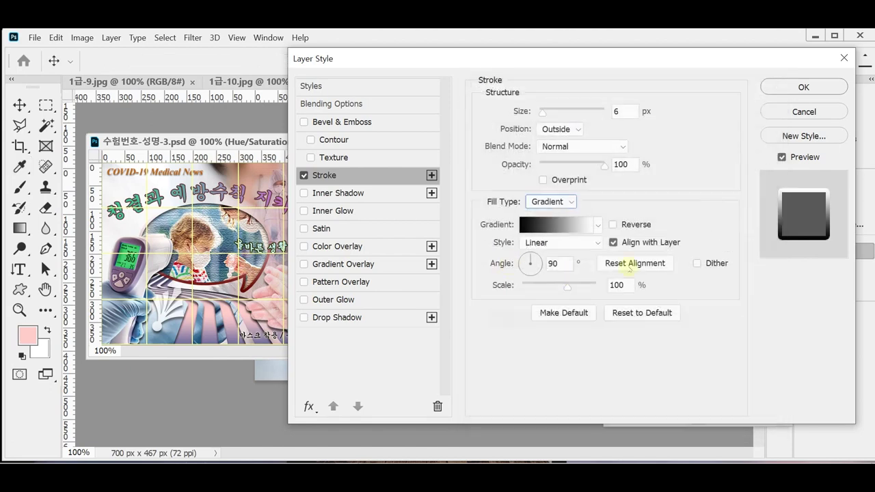
click(598, 226)
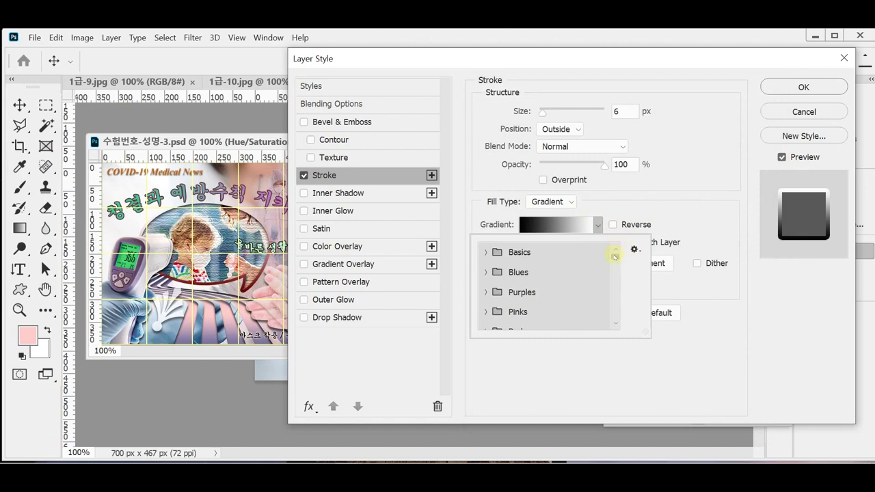
mouse_move(614, 257)
mouse_down()
mouse_move(611, 303)
mouse_move(621, 243)
mouse_up()
click(632, 198)
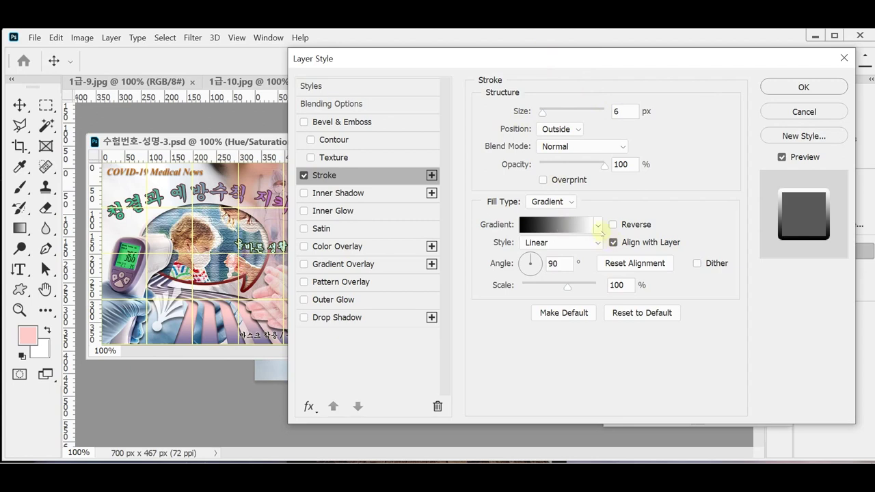
- Apply the pink-to-transparent preset from the Basics gradients to the speech bubble's stroke
click(598, 225)
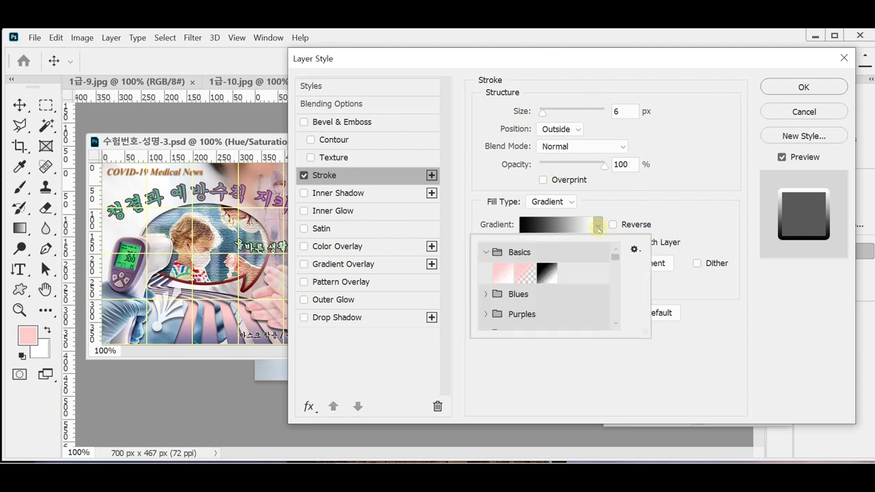
click(486, 252)
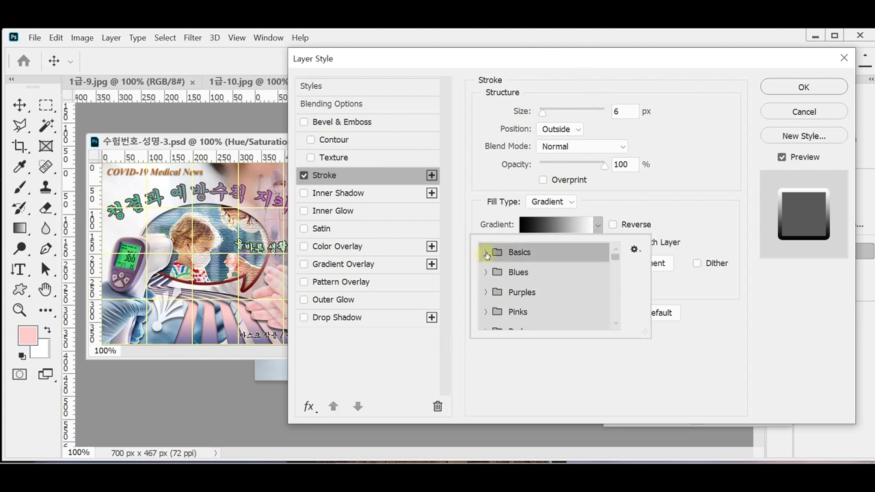
click(485, 253)
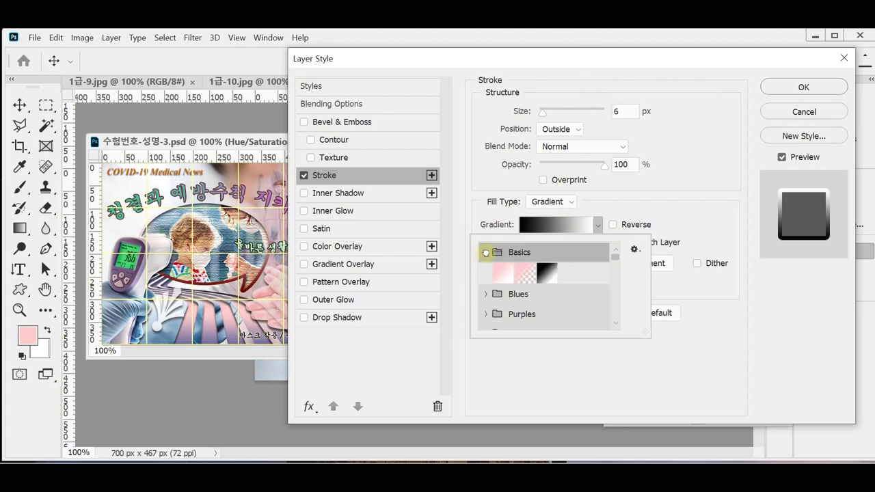
click(522, 275)
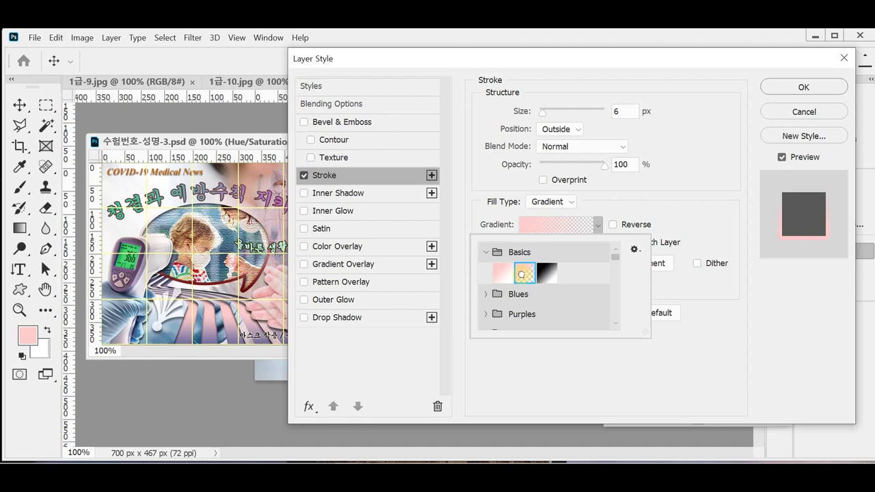
- Set the starting colour stop of the stroke's foreground-to-transparent gradient to hex 600 and accept the gradient
click(658, 199)
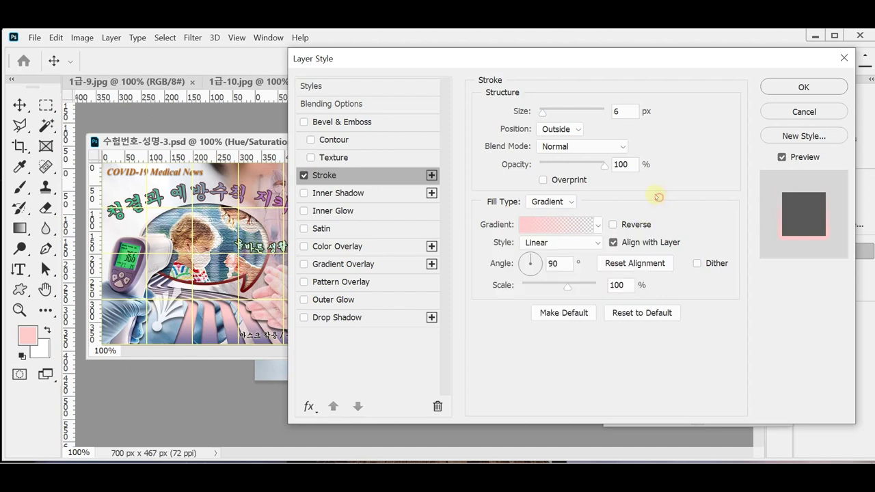
click(555, 227)
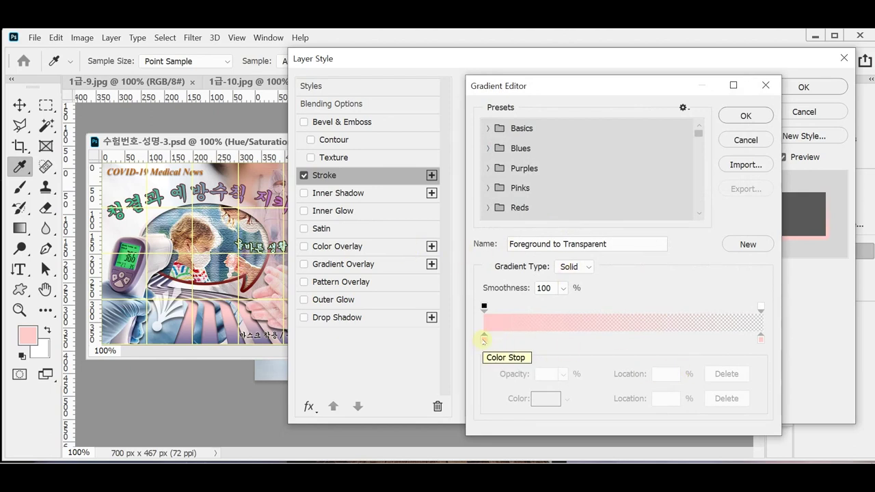
click(484, 339)
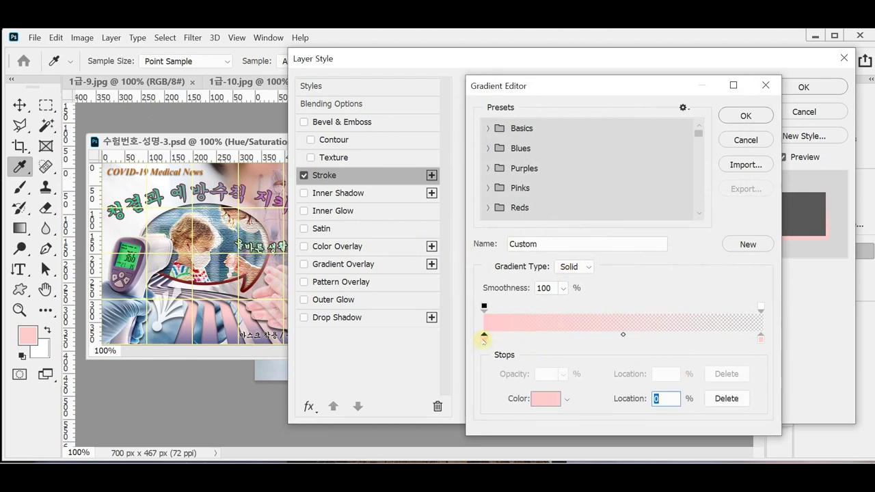
double_click(484, 339)
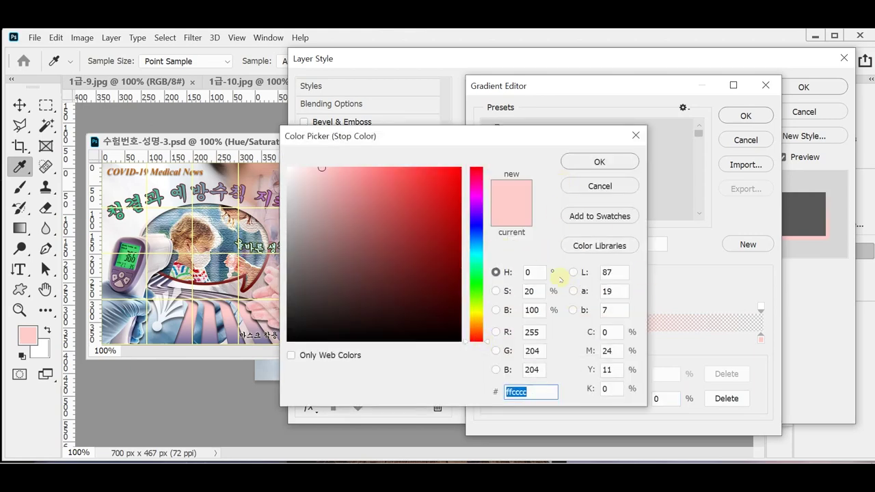
text(600)
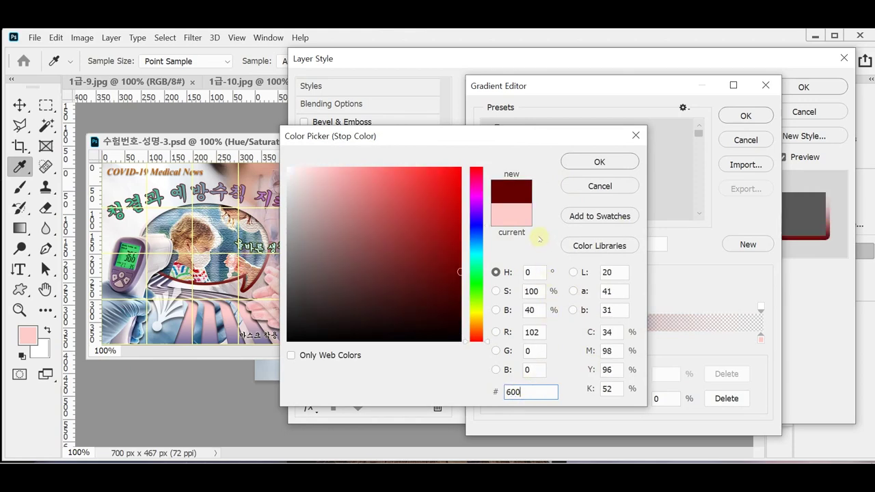
click(596, 162)
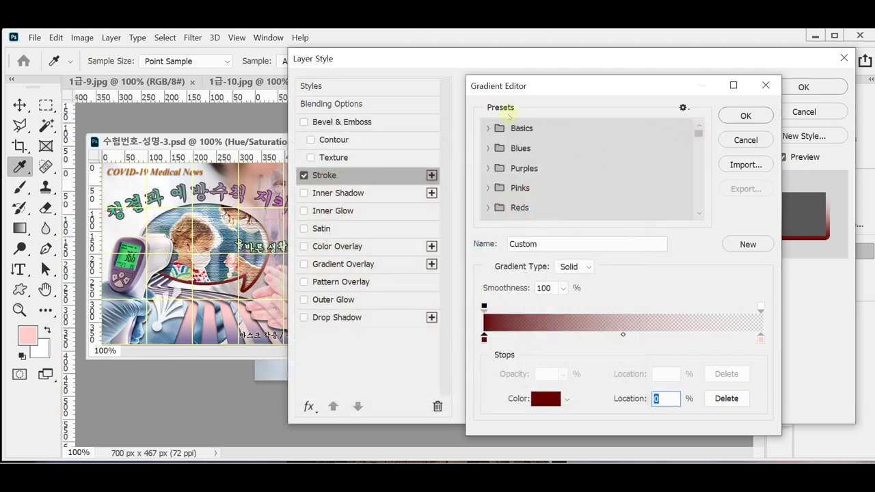
click(489, 128)
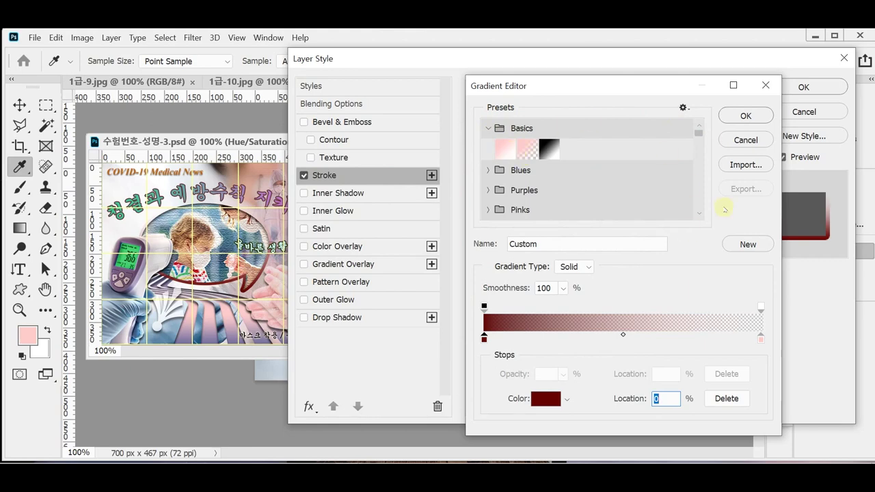
click(726, 115)
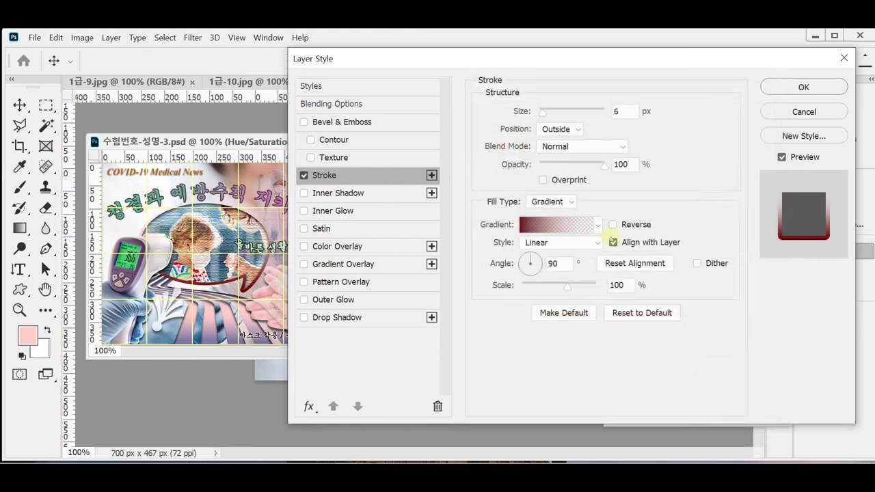
- Add an Inner Shadow with a 3 px distance to the speech bubble shape, apply the layer style and save the document
mouse_move(490, 59)
mouse_down()
mouse_move(477, 343)
mouse_move(477, 110)
mouse_up()
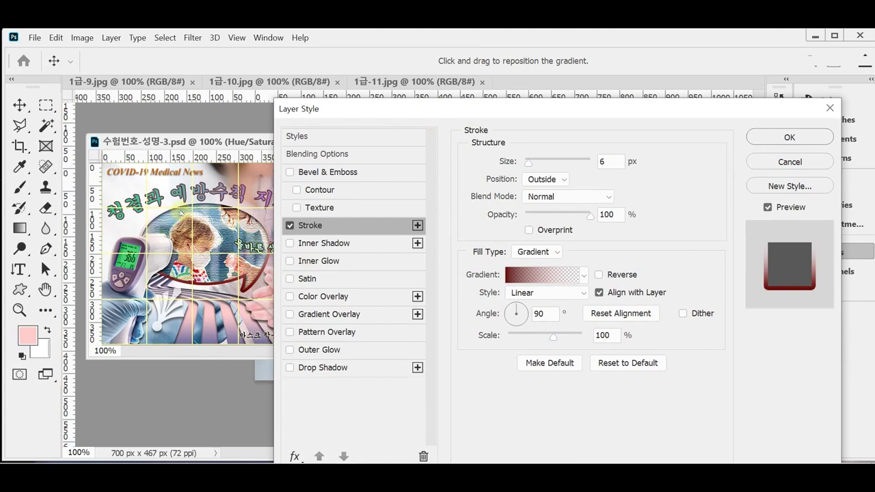
click(340, 244)
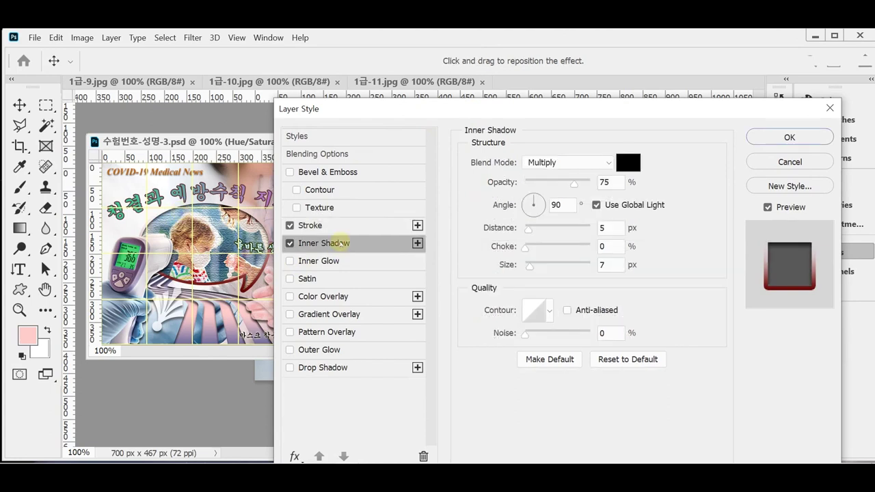
click(607, 228)
text(3)
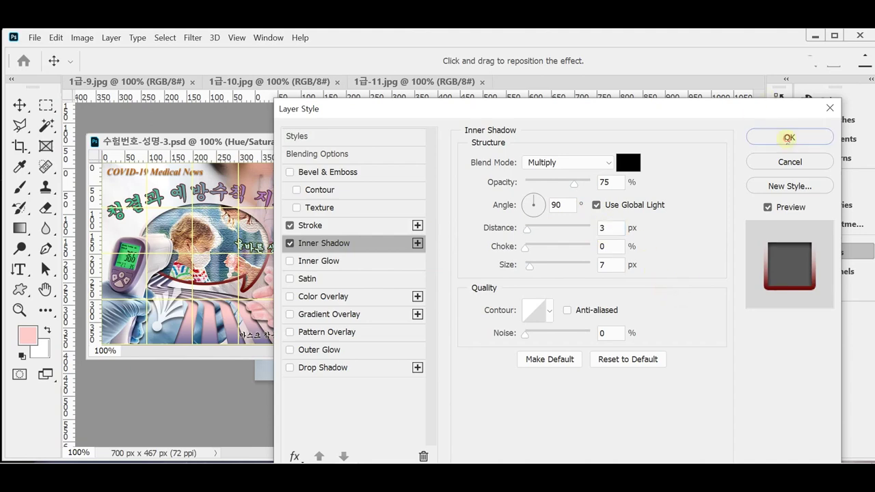
click(765, 166)
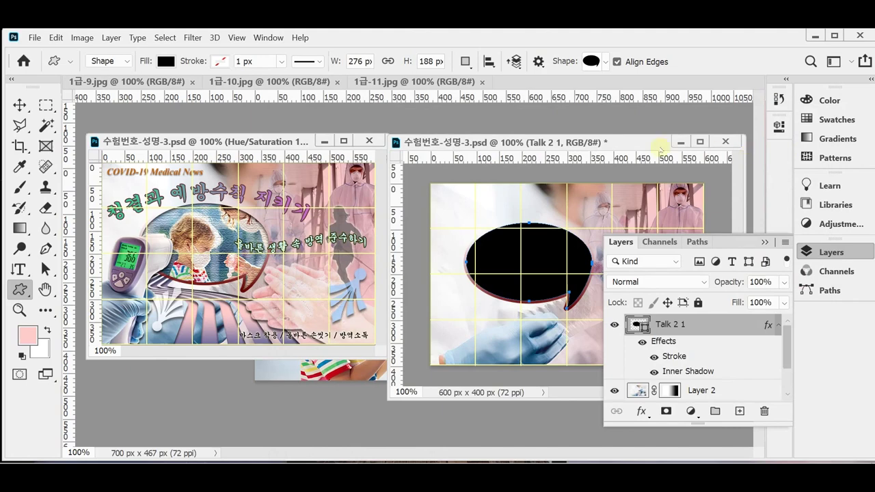
click(831, 253)
key(ctrl+s)
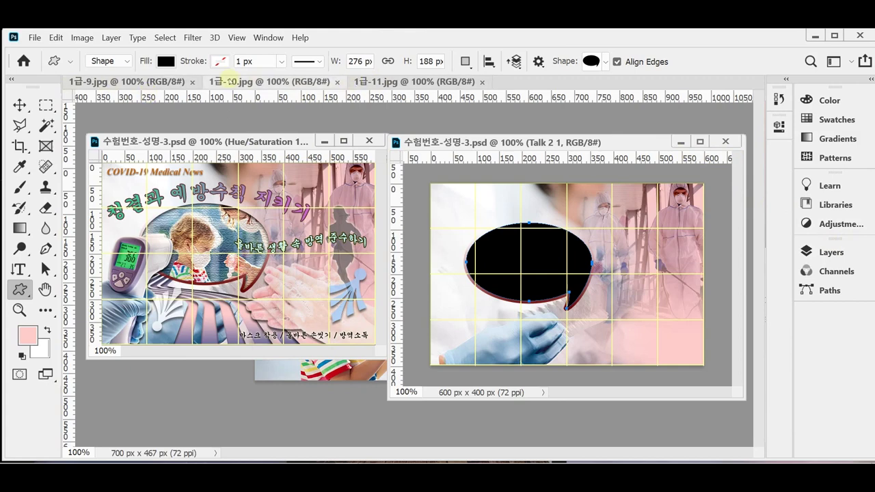
- Copy the whole 1급-9.jpg photo, close it and paste the photo into the document with the speech bubble
drag(129, 82, 179, 136)
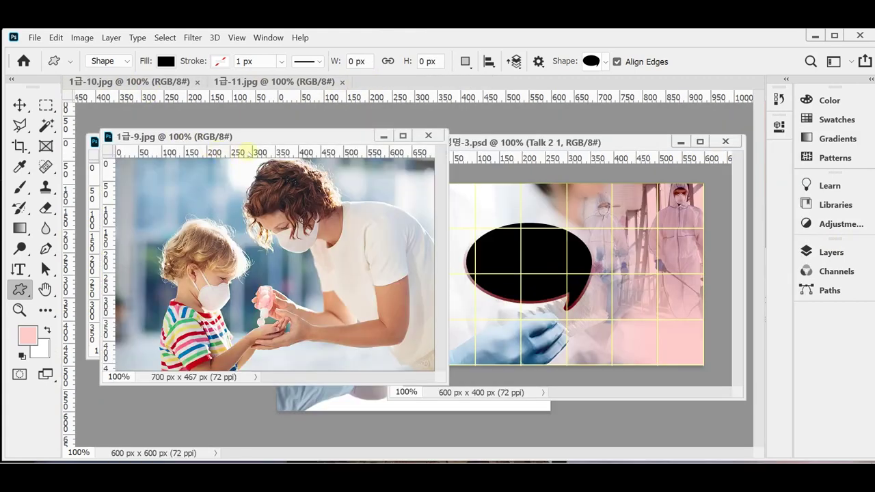
key(ctrl+a)
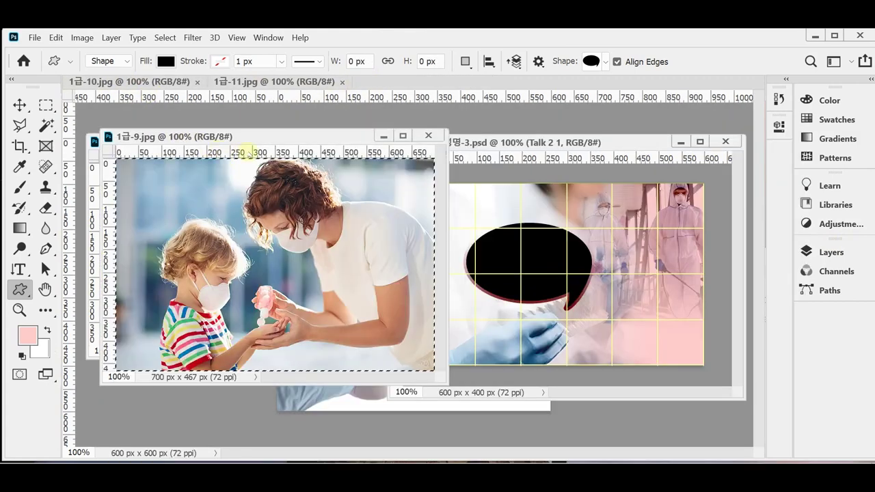
click(427, 135)
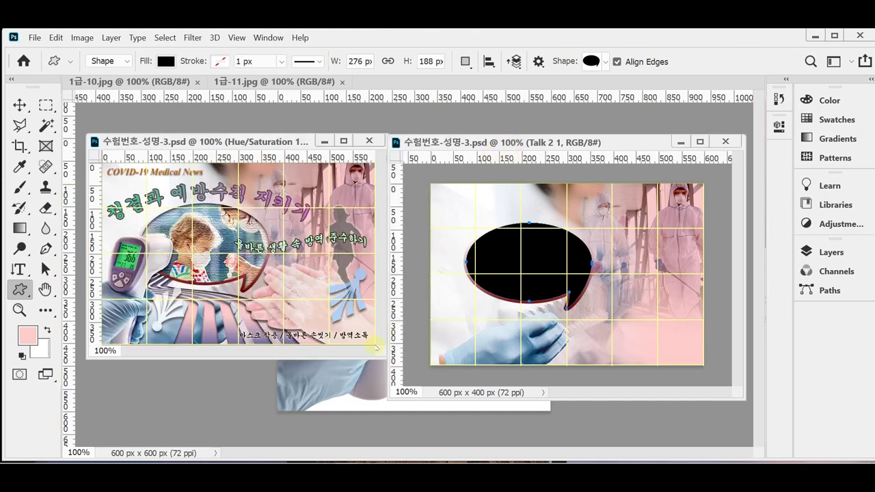
key(ctrl+v)
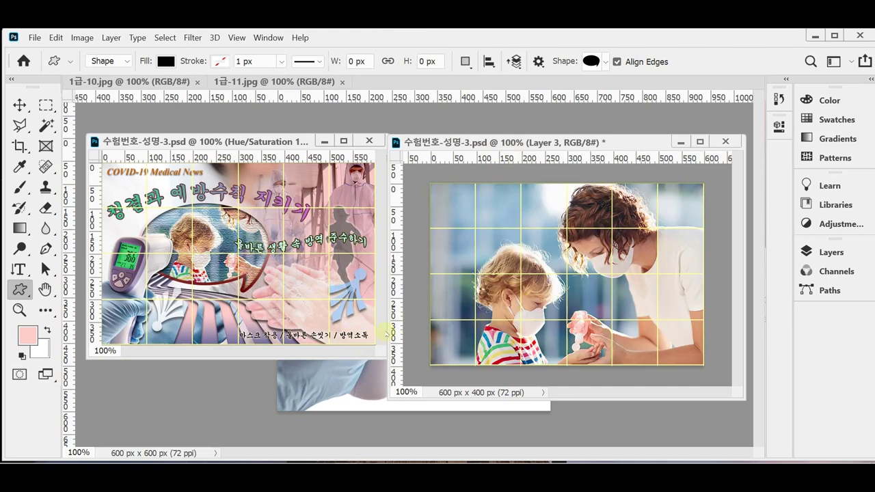
- Create a clipping mask so the pasted photo on Layer 3 is clipped to the Talk 2 1 speech bubble
click(829, 253)
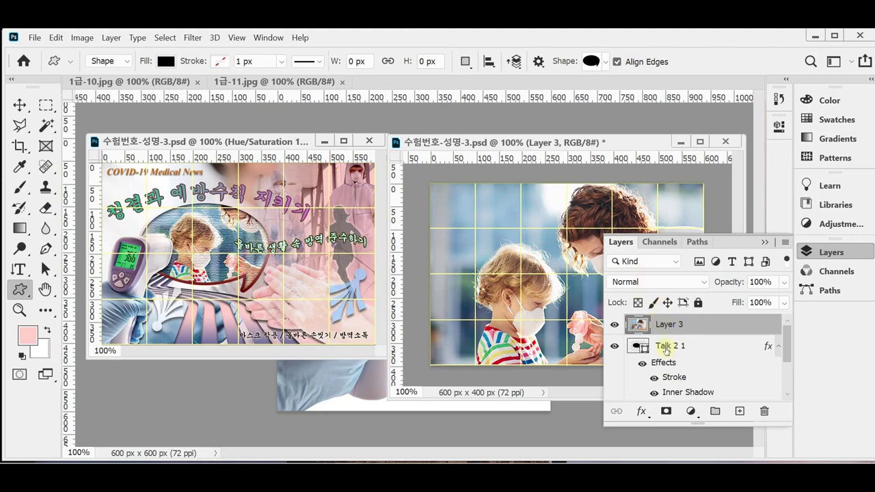
drag(668, 324, 711, 338)
alt+click(711, 330)
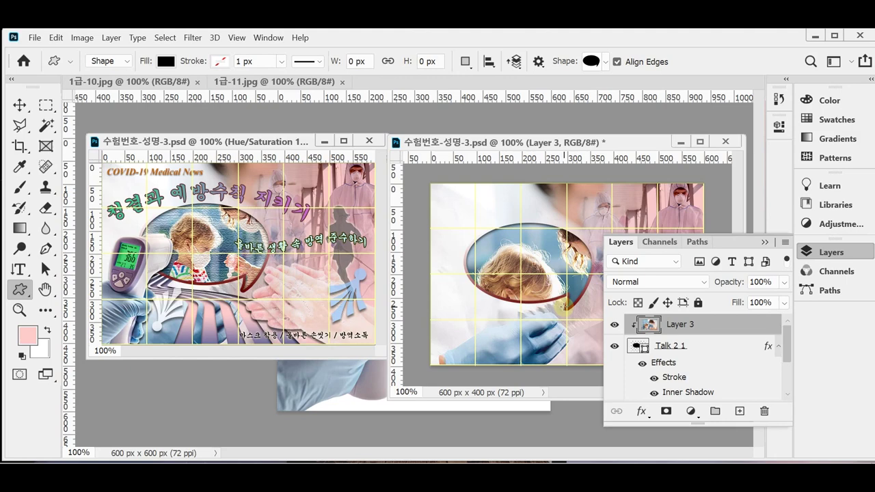
click(809, 252)
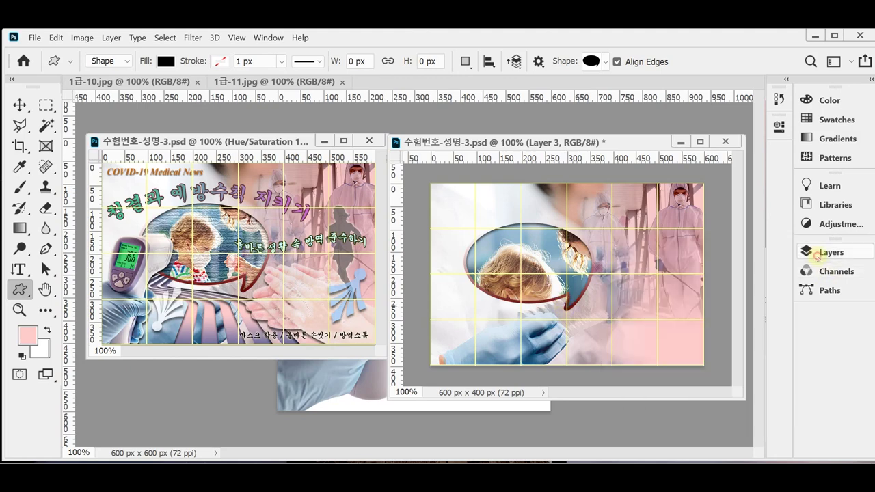
- Scale the clipped photo proportionally to 61% and position it inside the speech bubble at X 296 px, Y 173.5 px
key(ctrl+t)
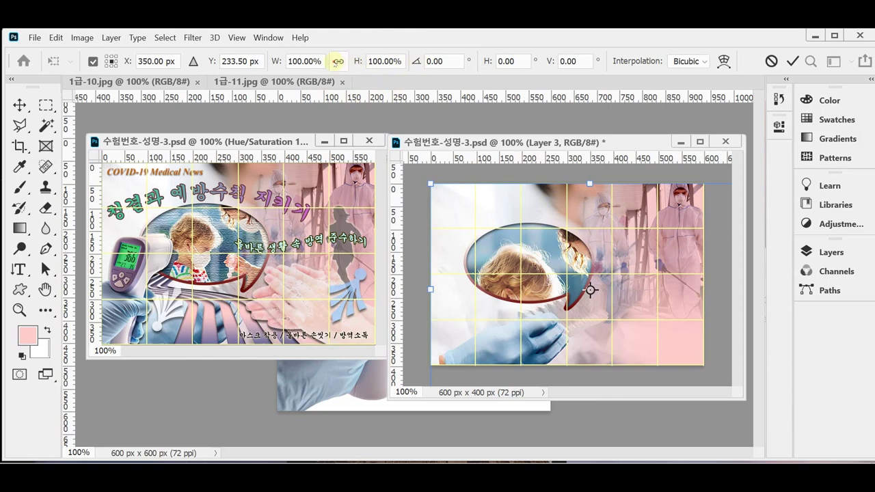
click(338, 61)
drag(282, 61, 250, 60)
drag(673, 319, 636, 288)
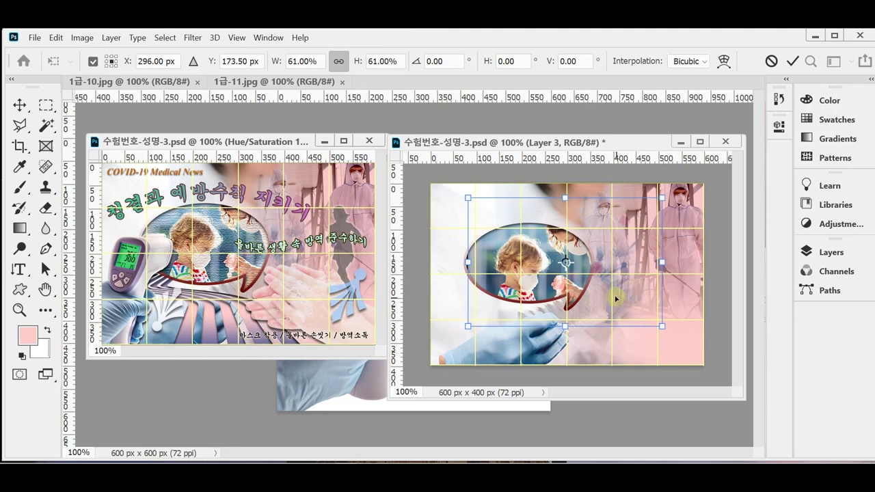
key(Return)
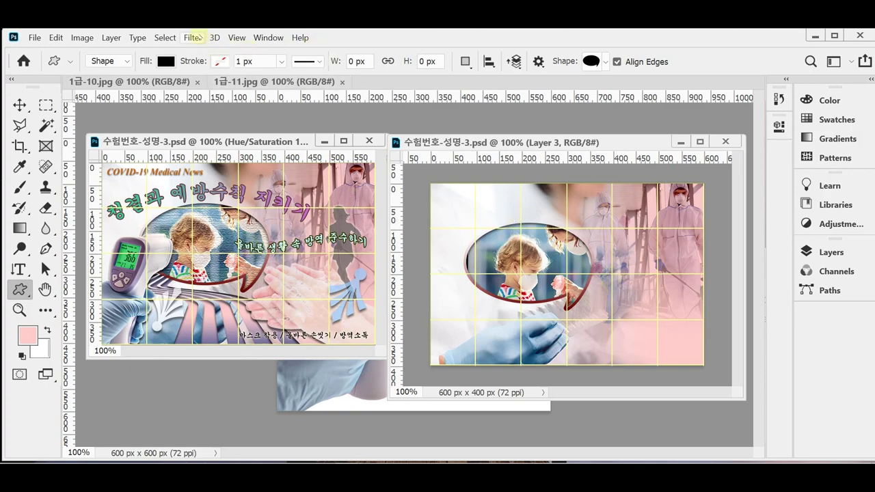
- Apply the Texturizer filter from the Filter Gallery to the clipped photo and save the document
click(194, 37)
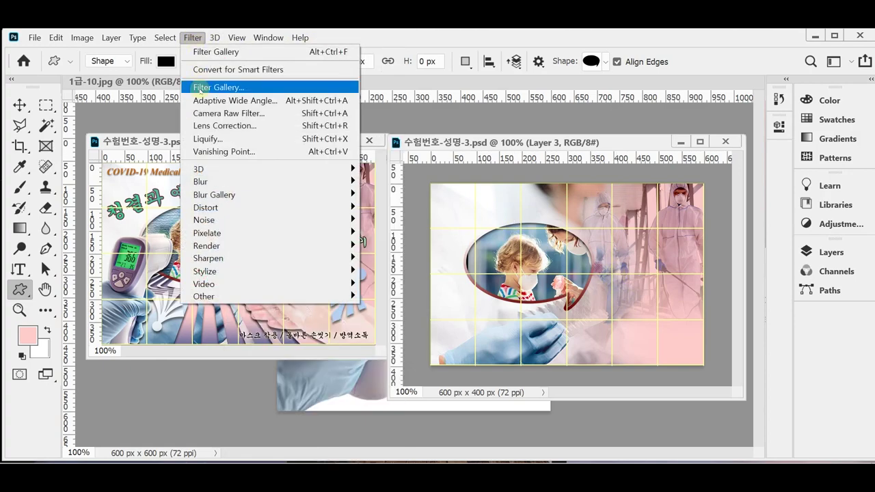
click(200, 88)
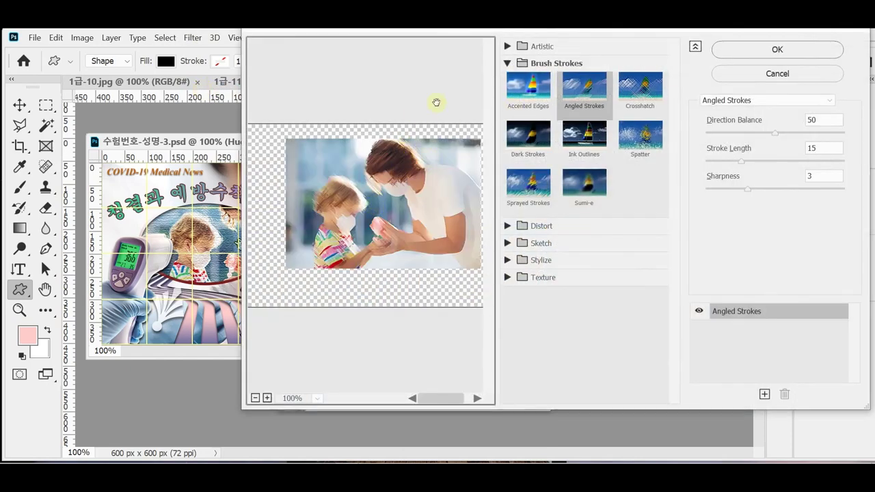
click(521, 278)
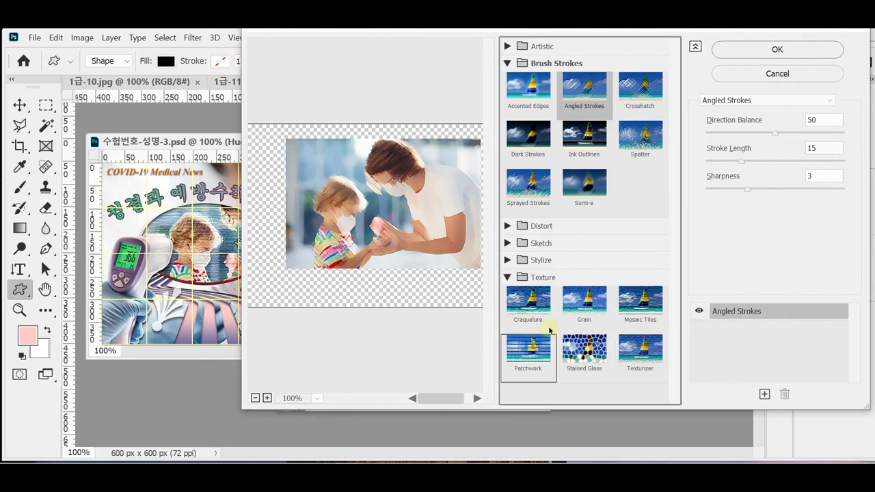
click(640, 352)
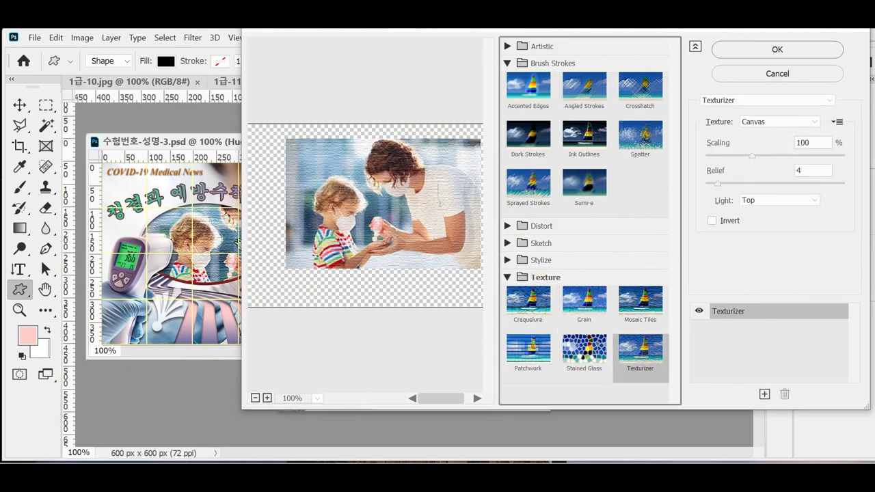
click(758, 50)
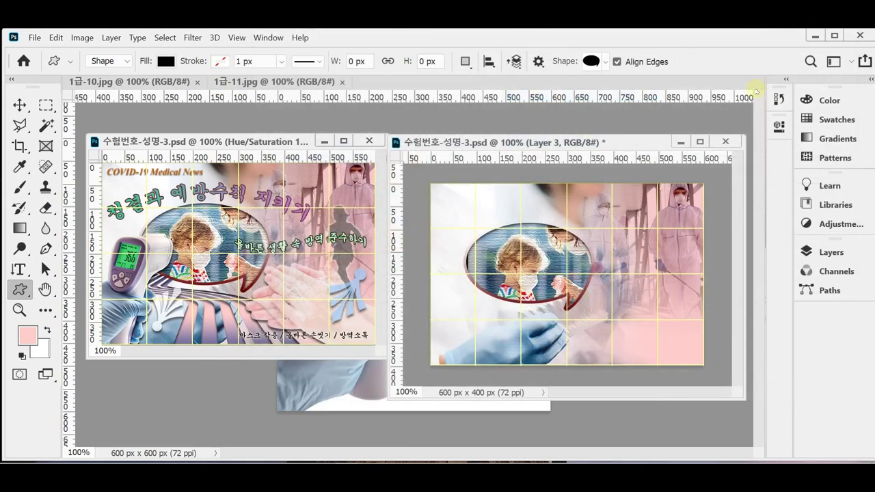
key(ctrl+s)
- Select the hands in 1급-10.jpg by inverting a Magic Wand selection of the white background, and copy them into the speech bubble document
drag(240, 82, 403, 142)
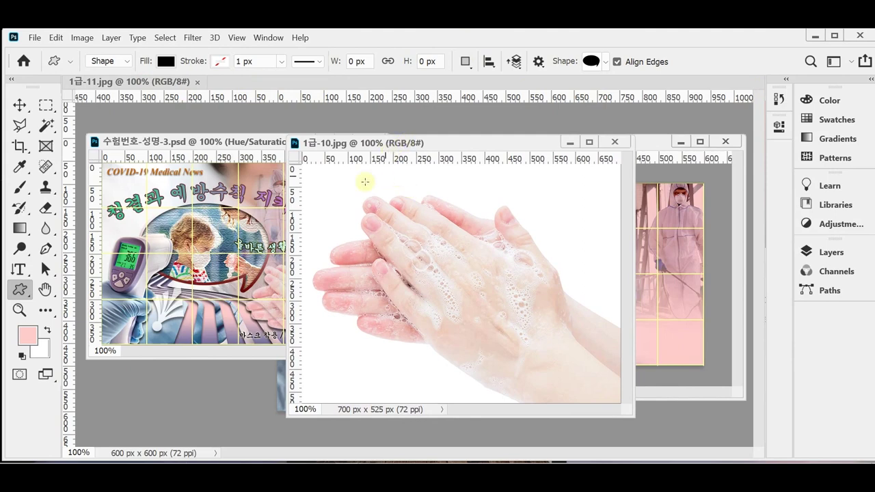
click(47, 125)
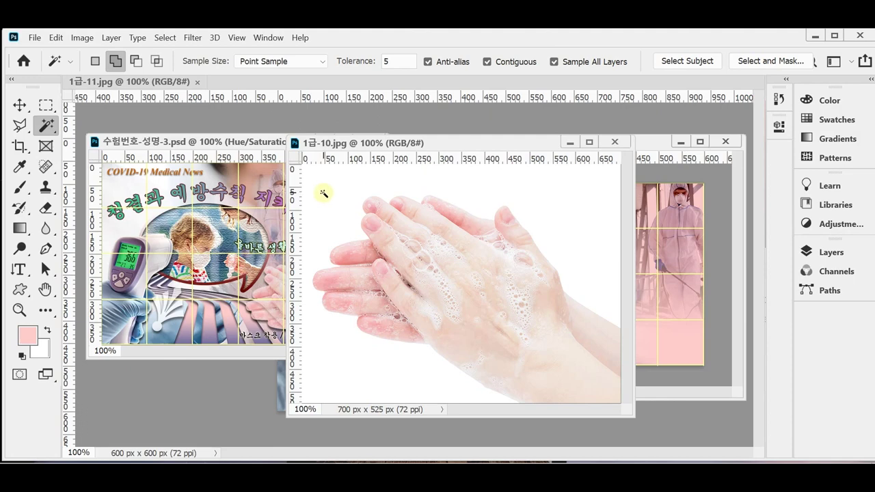
click(327, 192)
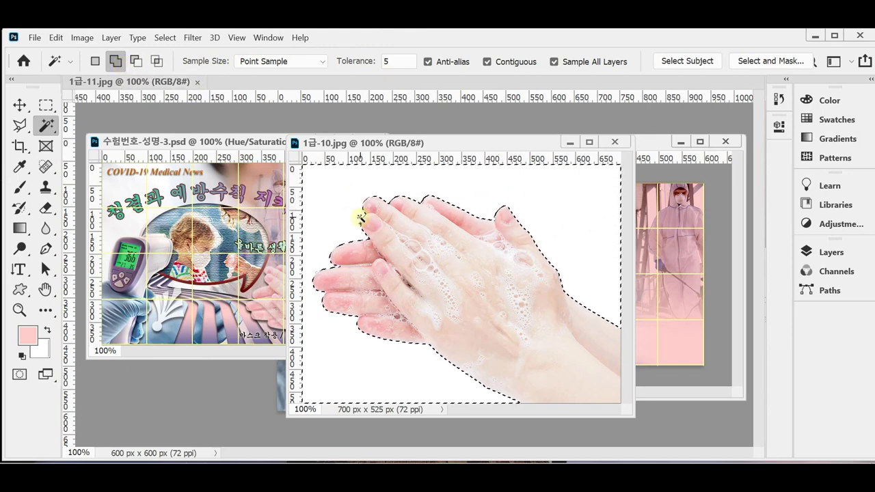
click(165, 37)
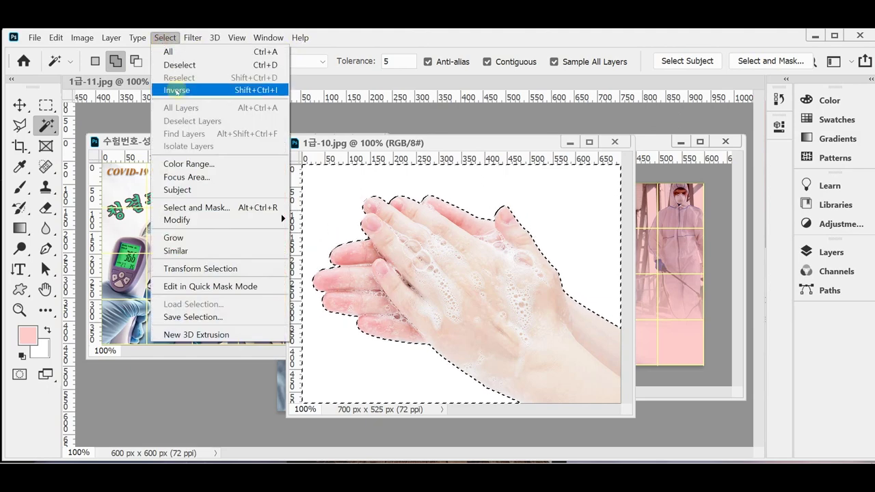
click(176, 91)
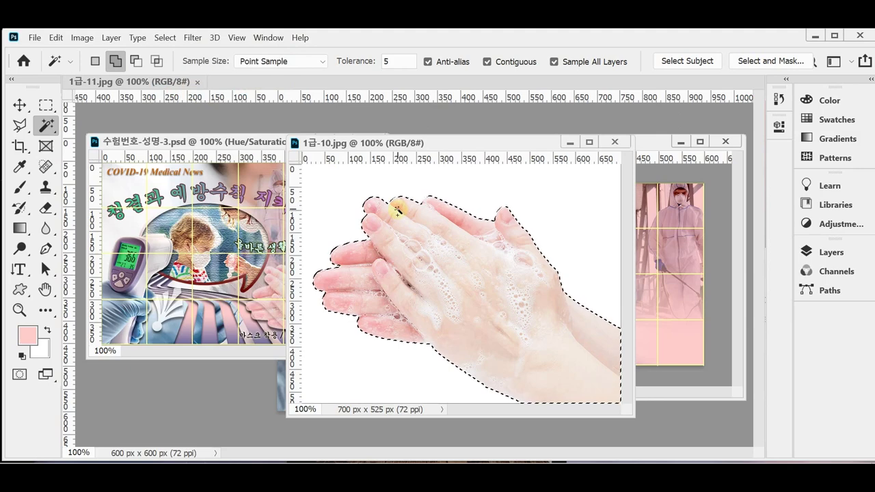
key(ctrl+w)
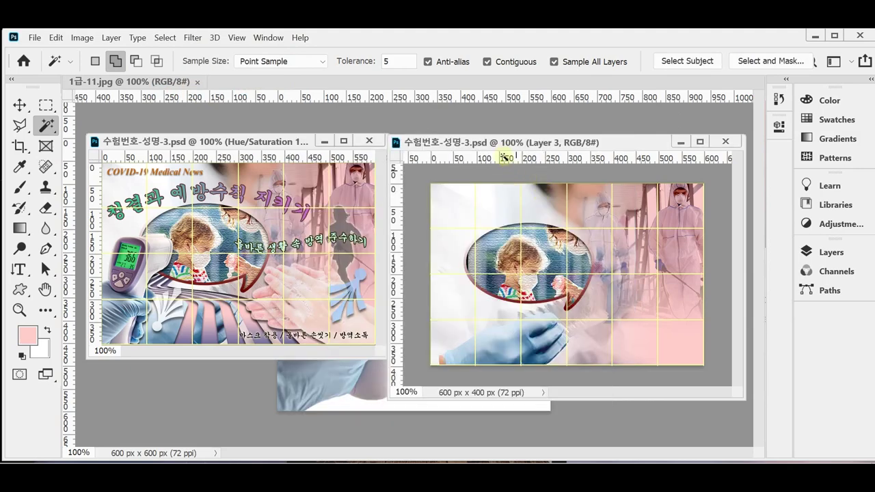
key(ctrl+v)
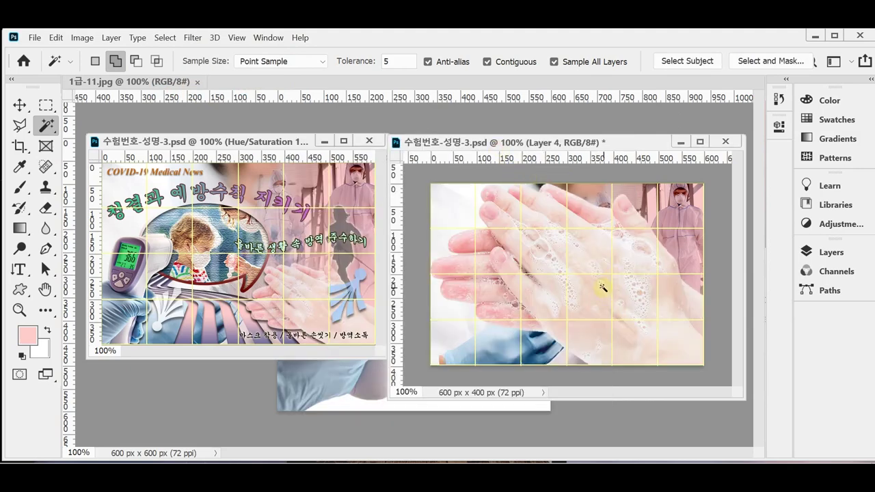
- Scale the pasted hands on Layer 4 proportionally to 45% with Free Transform
key(ctrl+t)
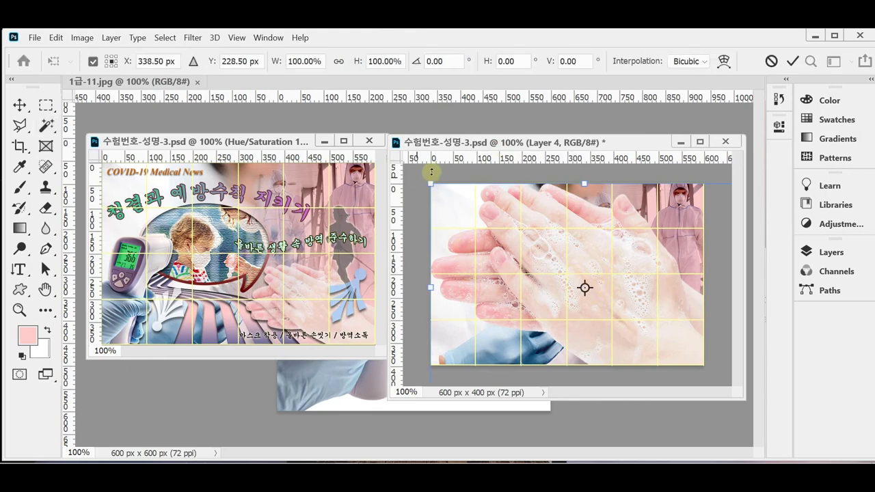
click(339, 61)
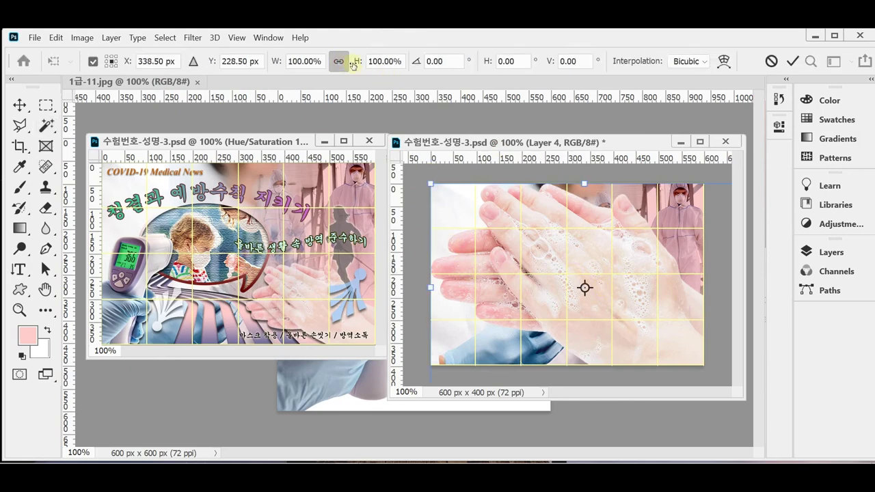
drag(273, 62, 246, 62)
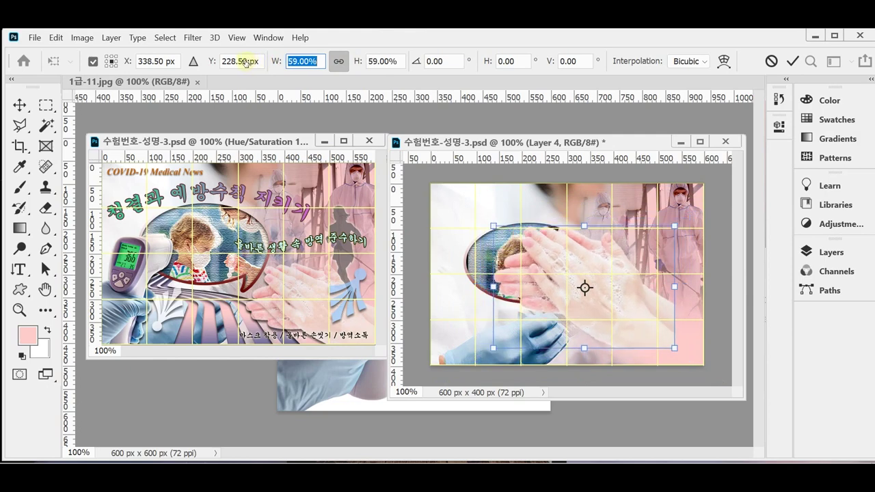
drag(246, 63, 235, 61)
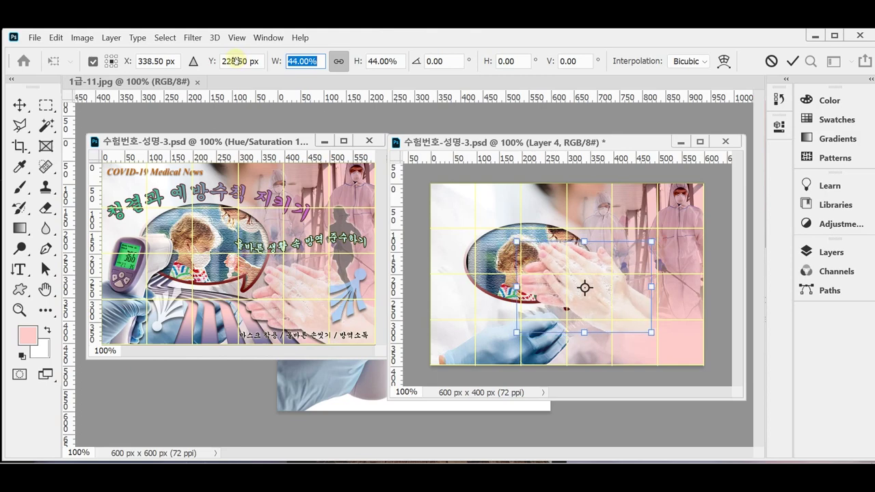
drag(235, 61, 236, 61)
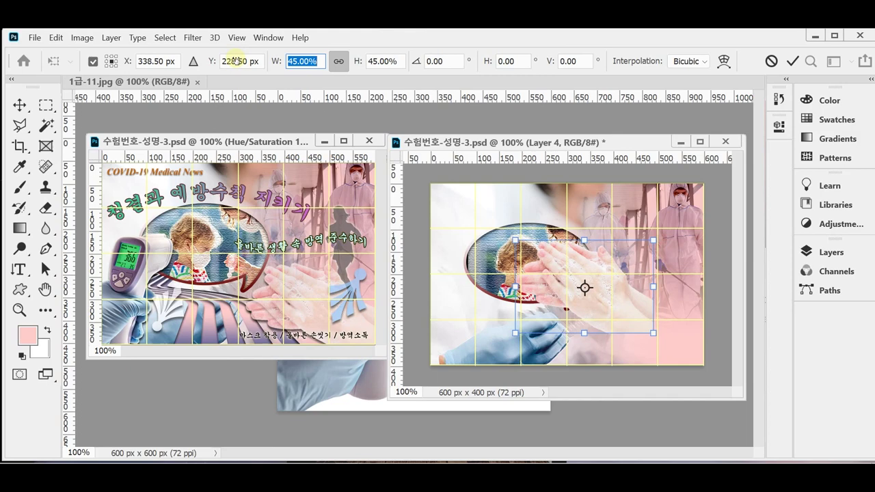
key(Down)
key(Down)
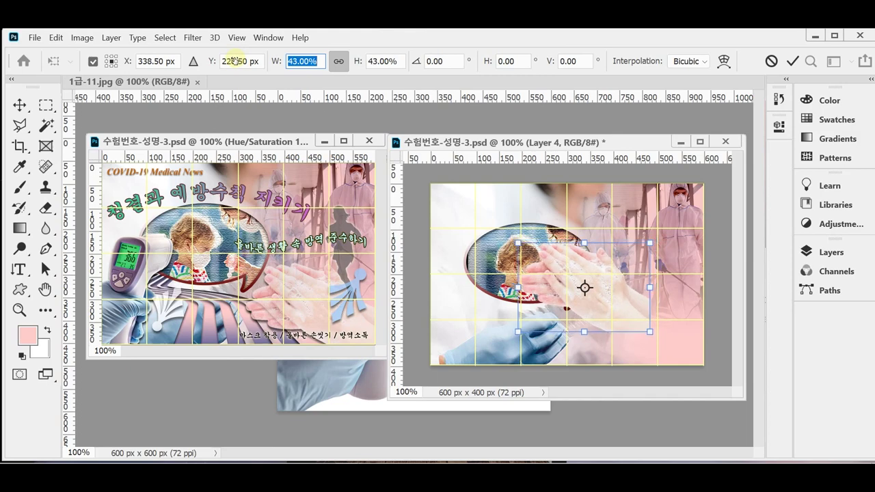
key(Down)
key(Down)
key(Up)
key(Up)
key(Up)
key(Up)
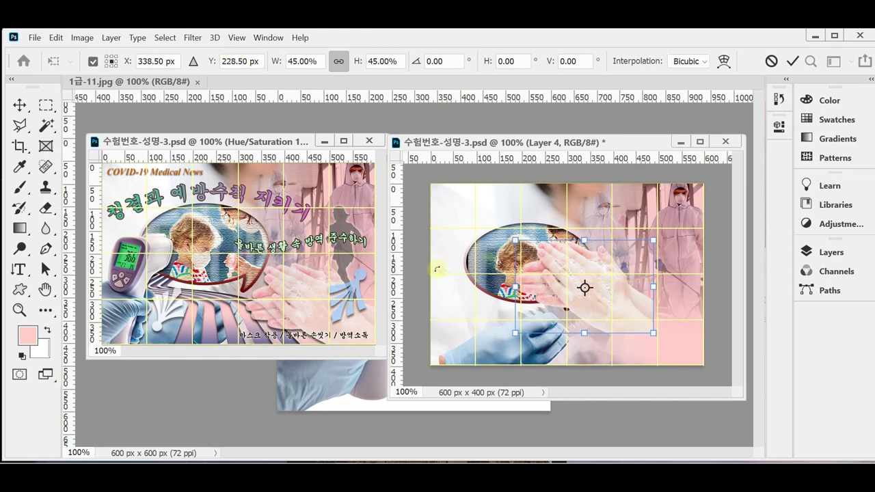
- Move the hands to X 471.5 px, Y 313.5 px over the pink area, rotate them -7.2°, and save the document
drag(627, 311, 683, 343)
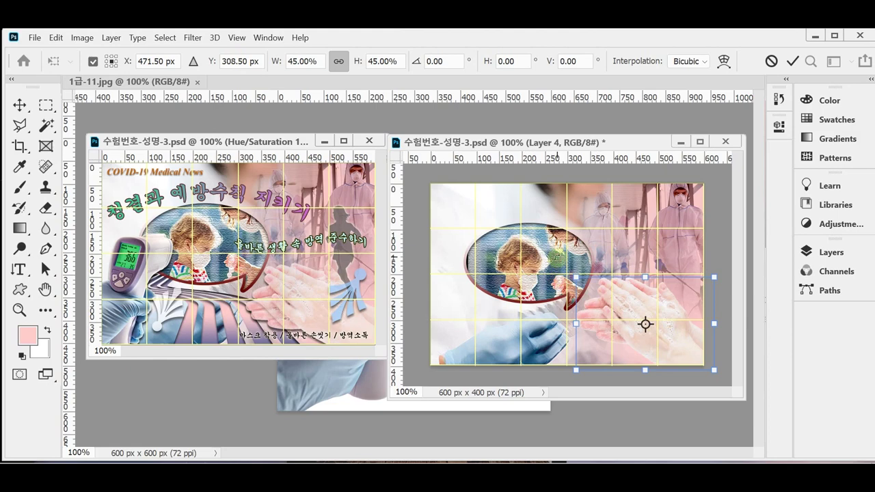
drag(558, 256, 546, 263)
mouse_move(680, 321)
mouse_down()
mouse_move(676, 311)
mouse_move(673, 323)
mouse_up()
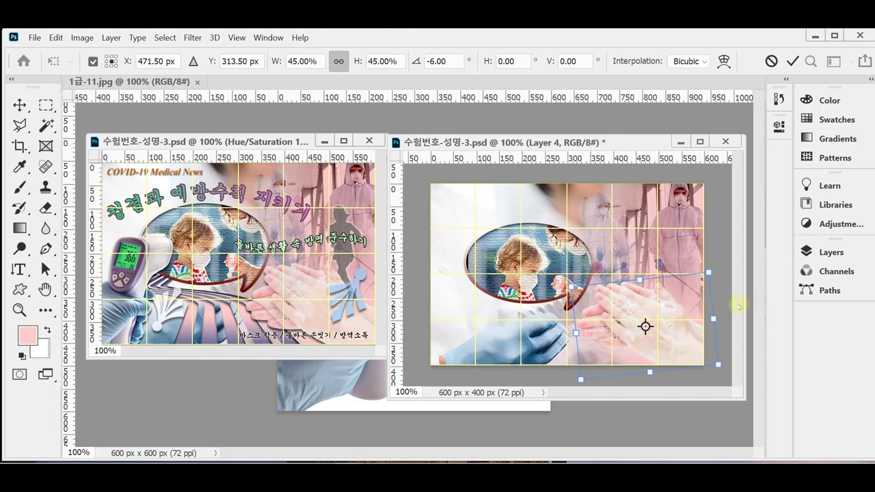
drag(727, 303, 723, 299)
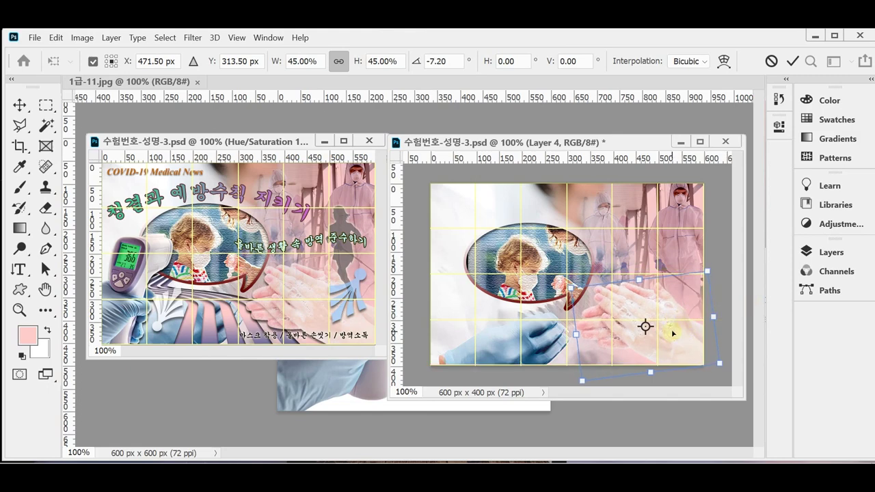
key(Return)
key(w)
key(ctrl+s)
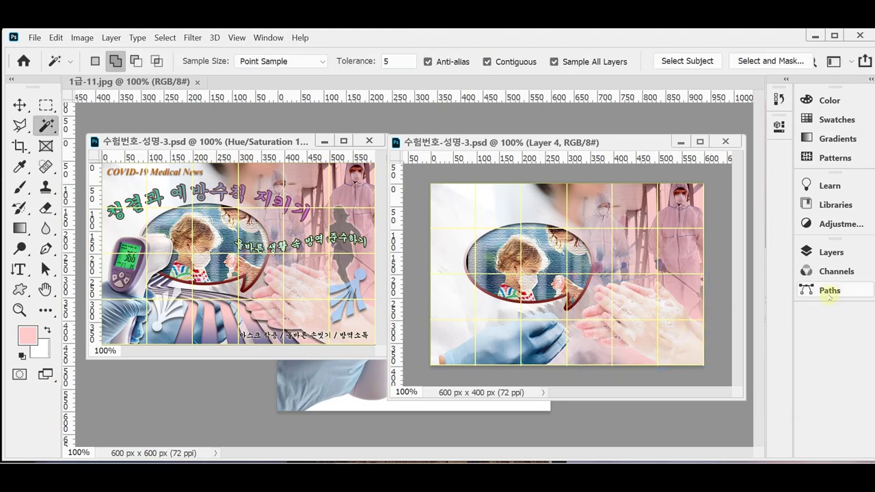
- Add a Drop Shadow with 75% opacity, 90° angle, 5 px distance and 5 px size to the hands on Layer 4
click(830, 252)
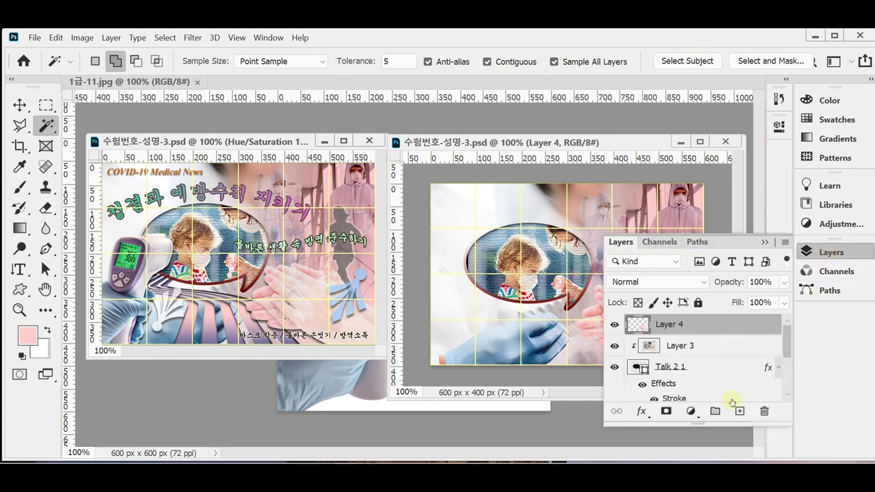
click(641, 410)
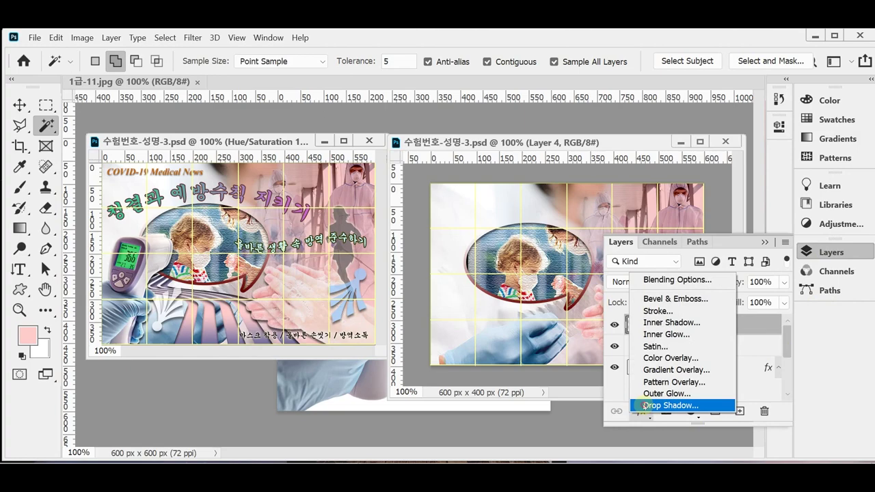
key(Escape)
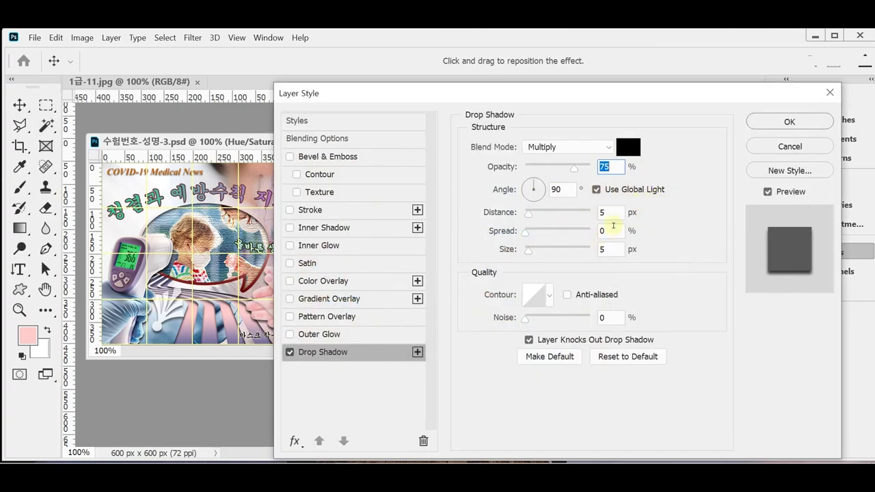
click(770, 123)
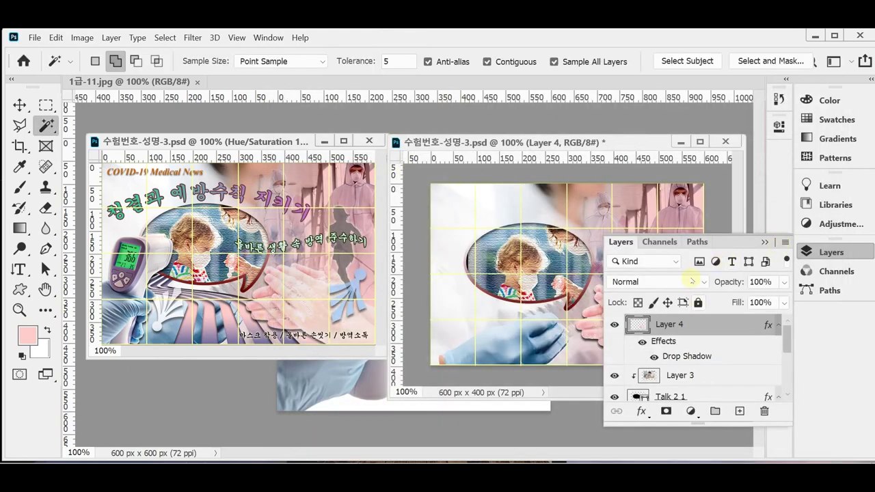
- Set the opacity of Layer 4 to 80% and save the document
click(719, 282)
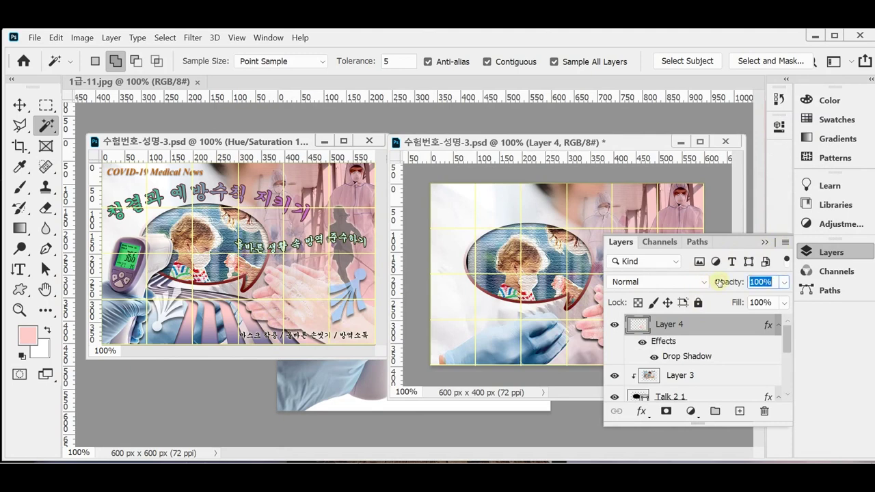
text(80)
key(Return)
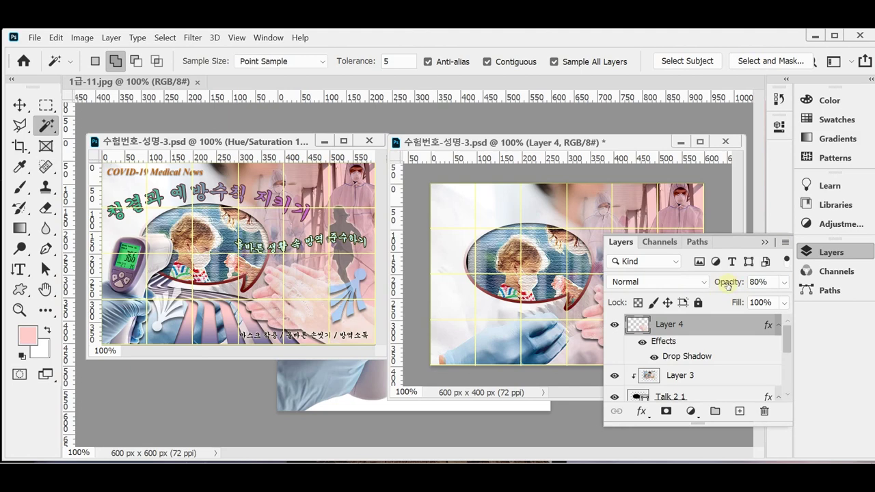
key(ctrl+s)
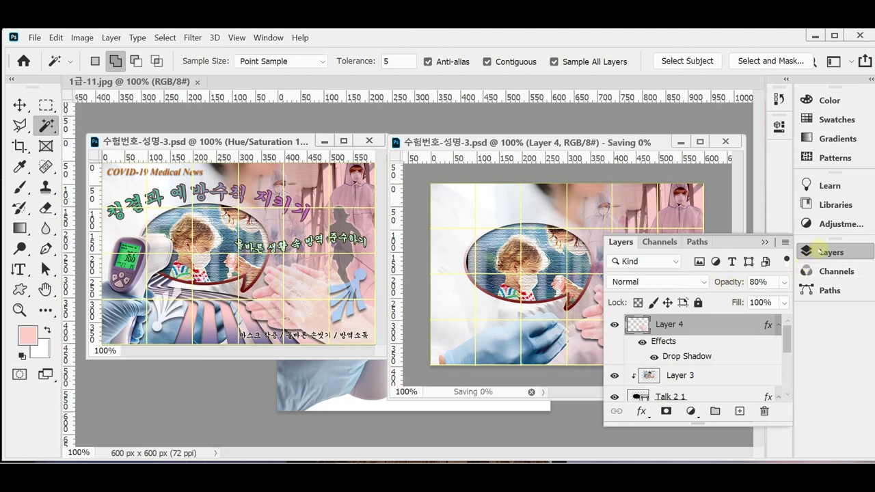
click(819, 251)
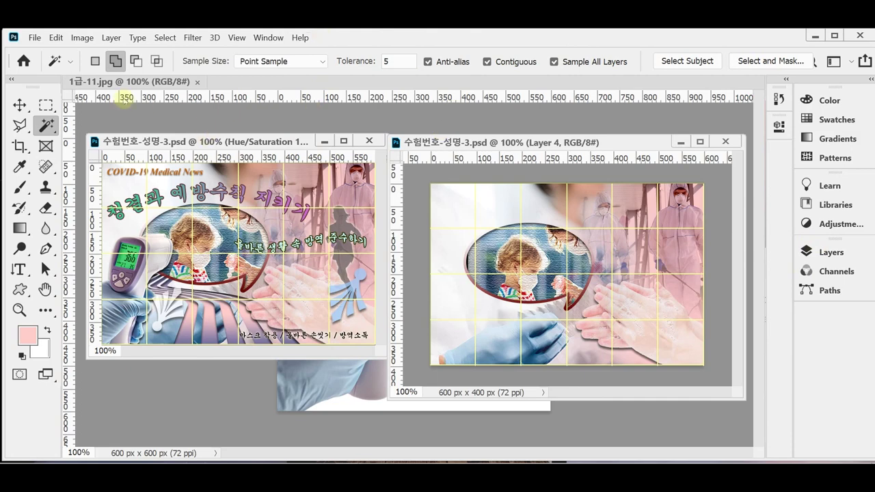
- Select the gloved hand and thermometer in 1급-11.jpg by inverting a Magic Wand background selection, and copy them into the poster document
drag(135, 82, 194, 103)
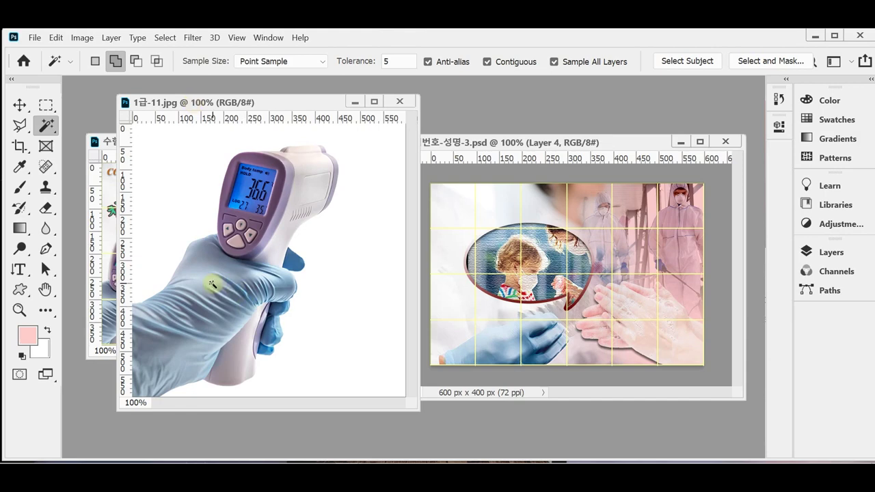
click(180, 165)
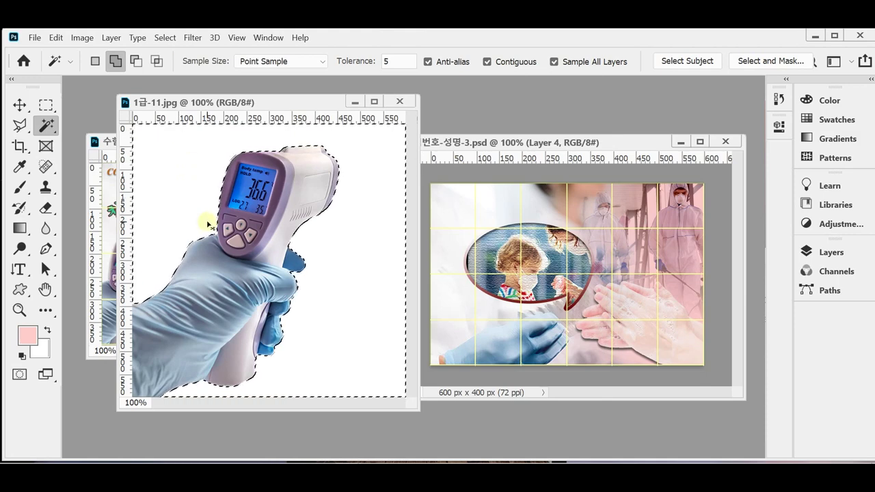
key(ctrl+shift+i)
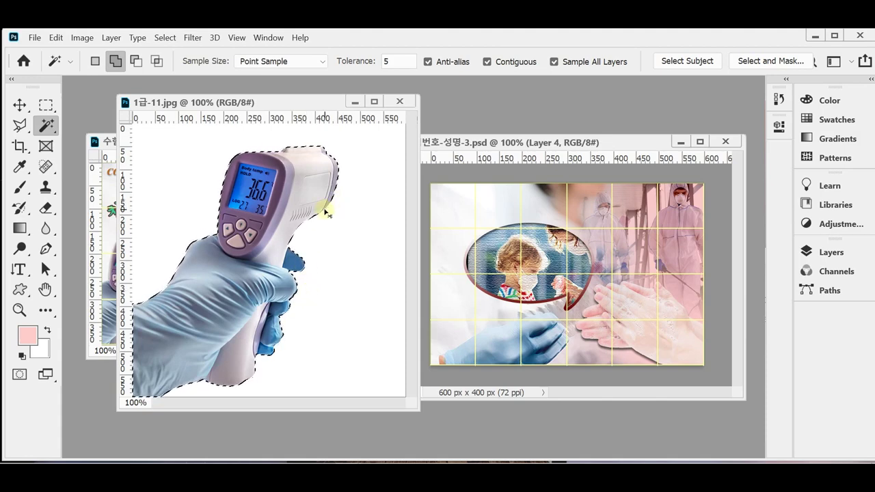
key(ctrl+w)
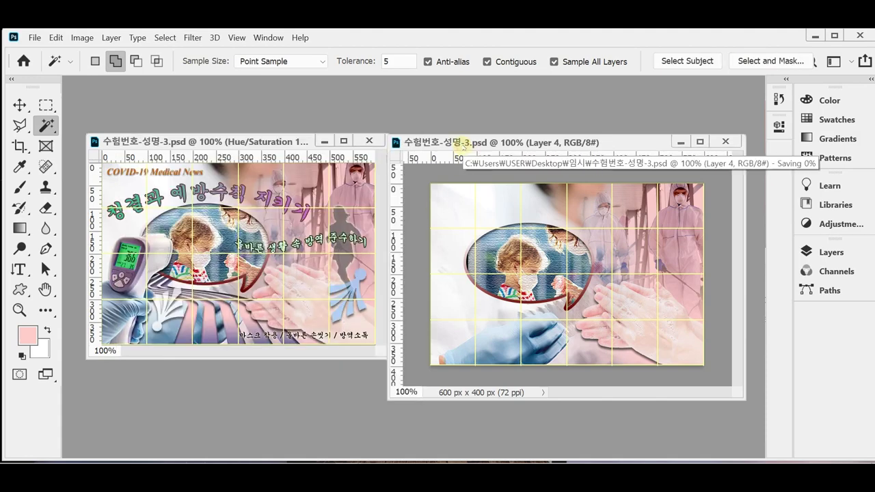
key(ctrl+v)
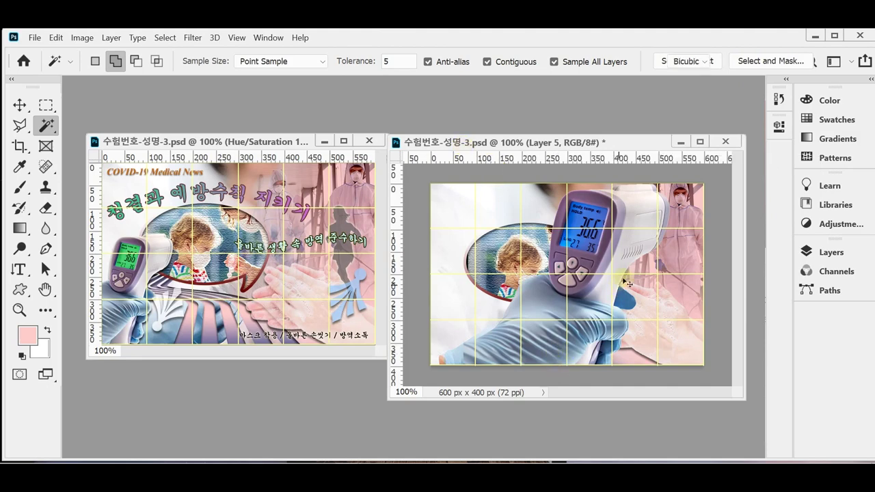
- Scale the pasted thermometer proportionally to 52.2%, place it beside the speech bubble at X 41.5 px, Y 299.5 px, and save
key(ctrl+t)
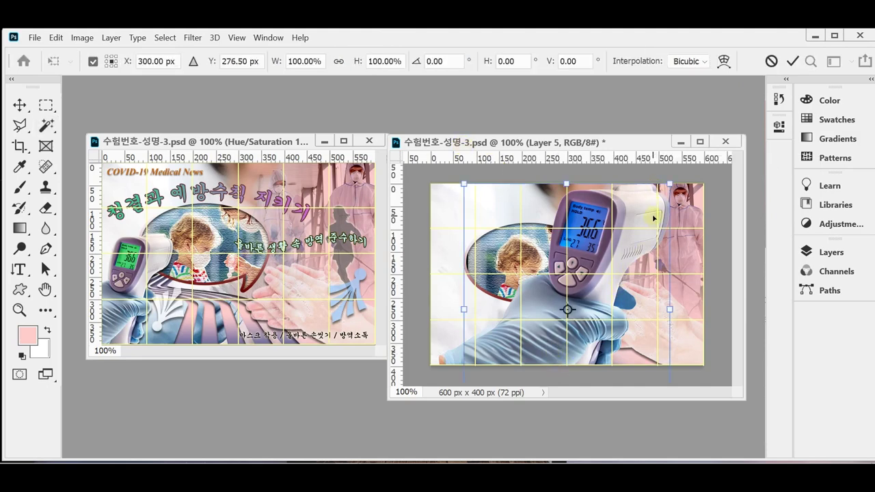
drag(669, 183, 552, 290)
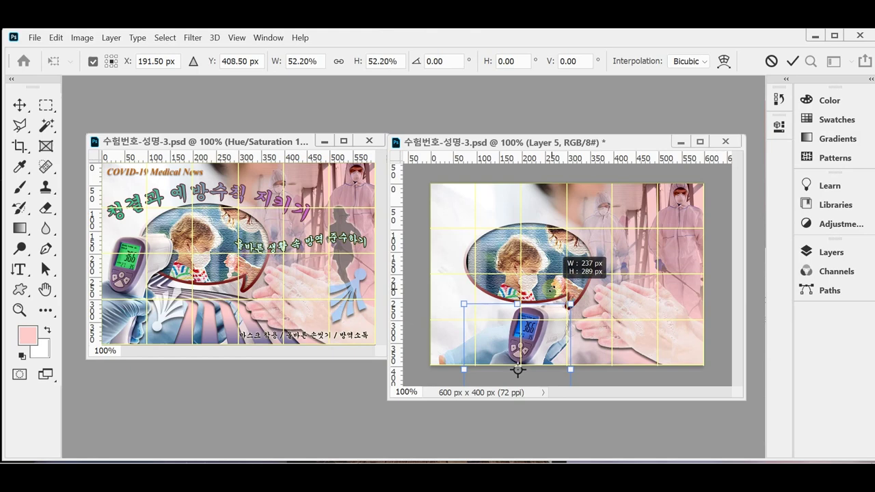
drag(543, 347, 477, 313)
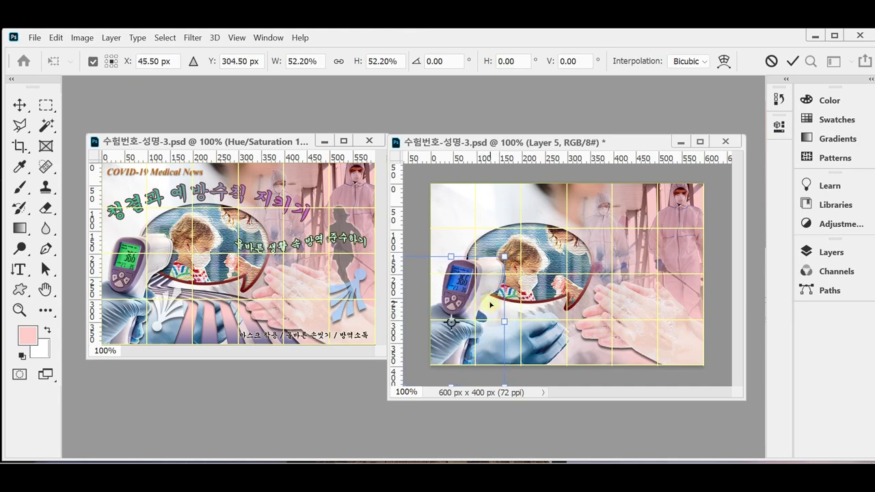
drag(489, 302, 490, 302)
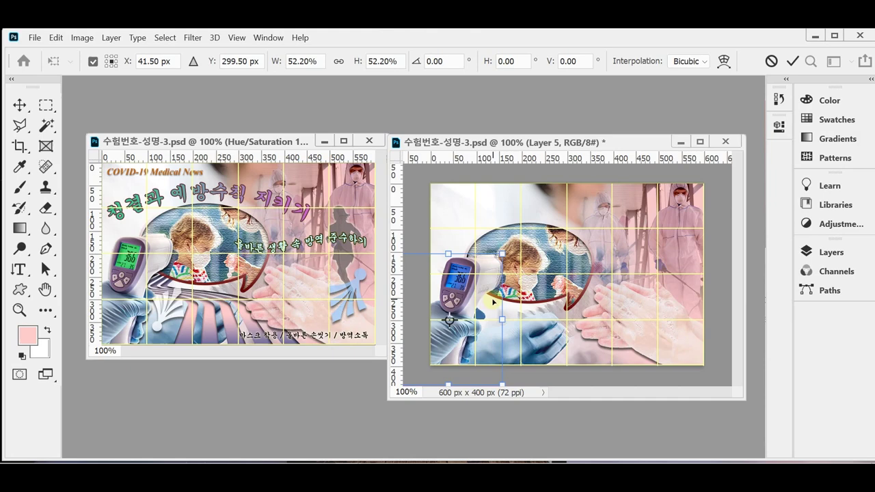
key(Return)
key(w)
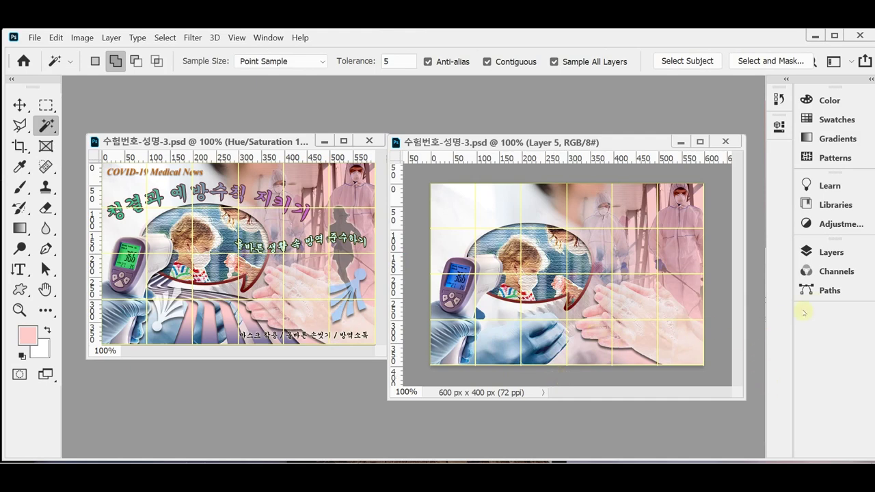
- Add an Inner Glow with Screen blending, 75% opacity and 9 px size to the thermometer on Layer 5
click(808, 252)
click(641, 412)
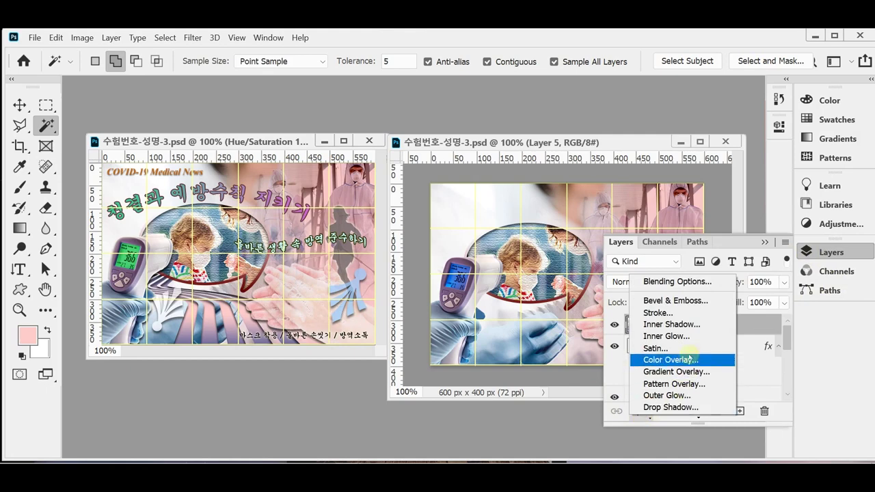
click(692, 336)
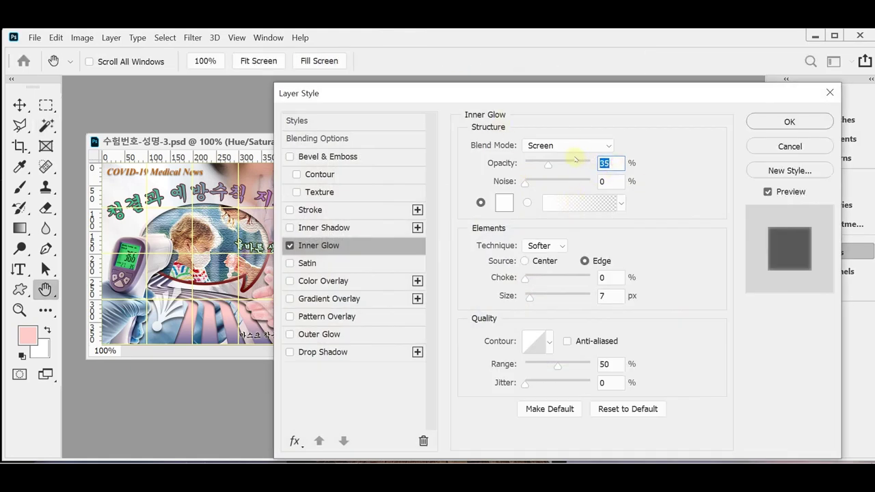
text(75)
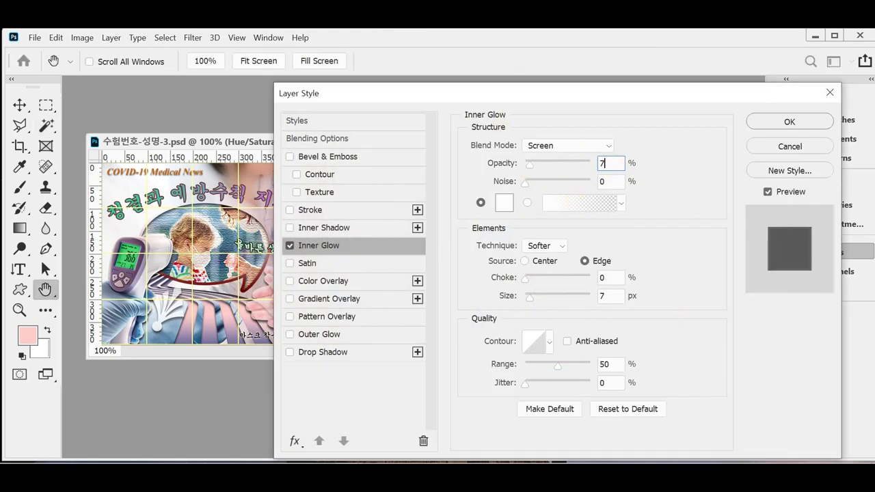
click(618, 280)
click(613, 296)
text(9)
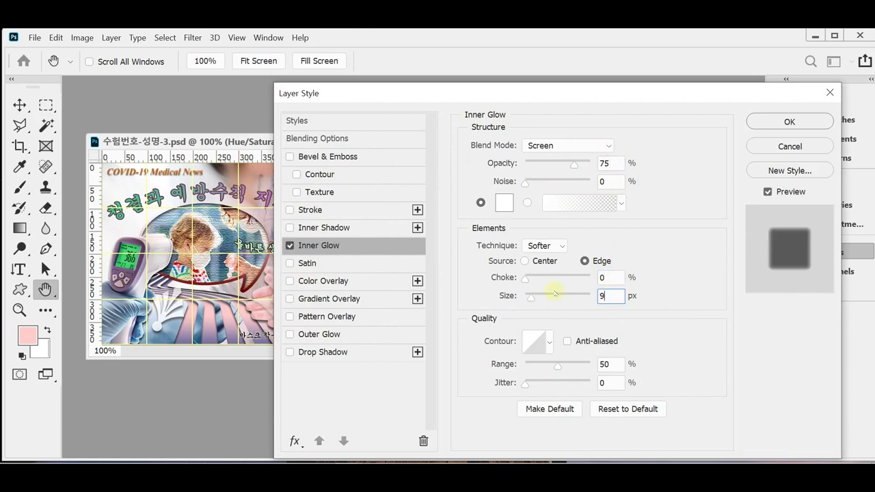
- Add a Drop Shadow with 75% opacity, 90° angle, 5 px distance and 5 px size to Layer 5, and save the document
drag(509, 95, 551, 63)
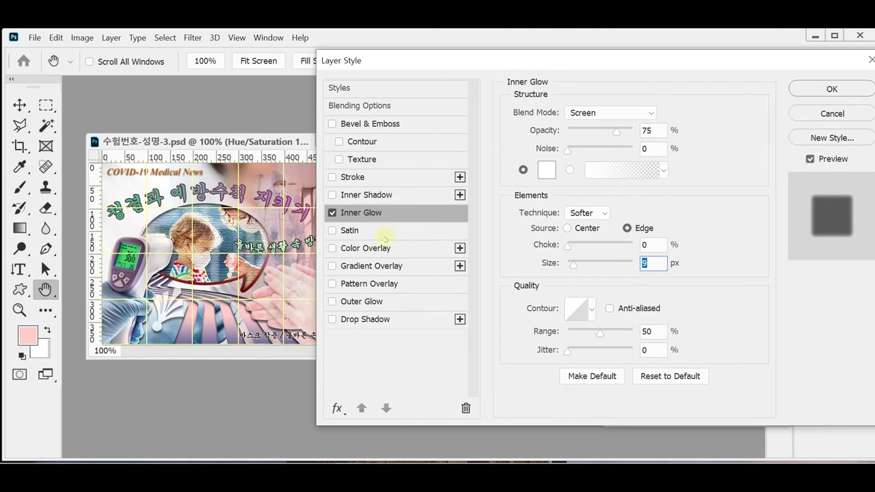
click(400, 321)
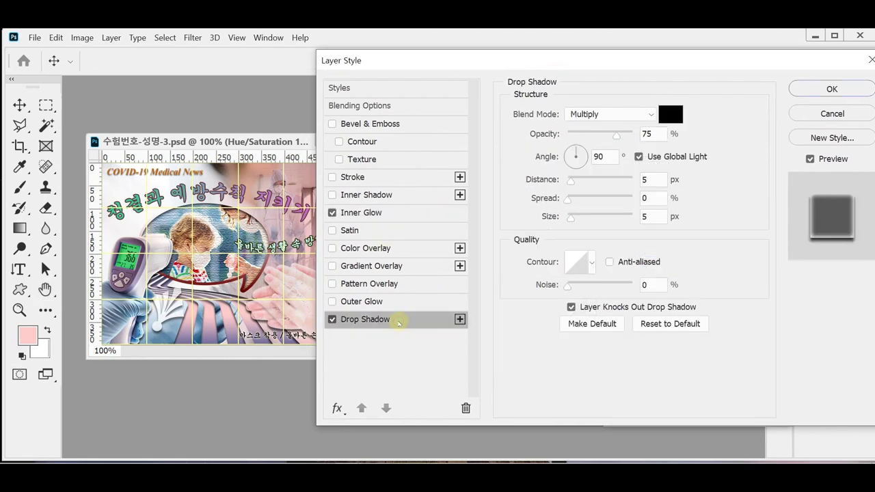
click(801, 89)
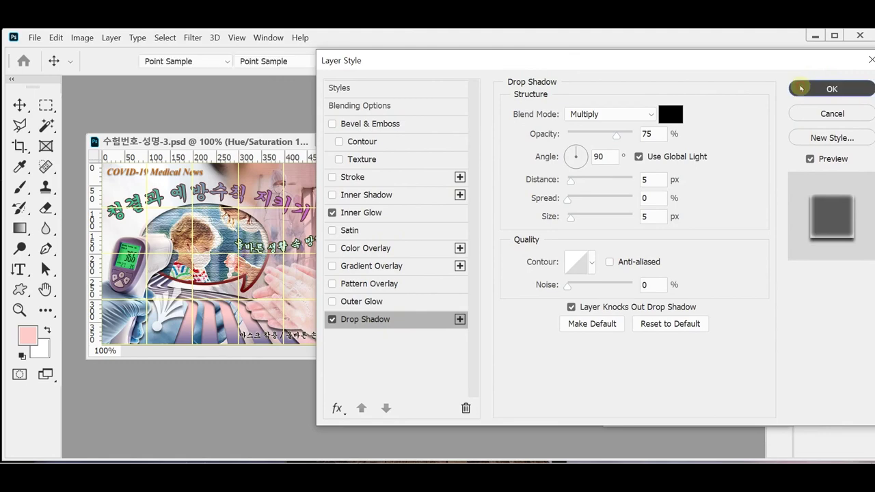
key(ctrl+s)
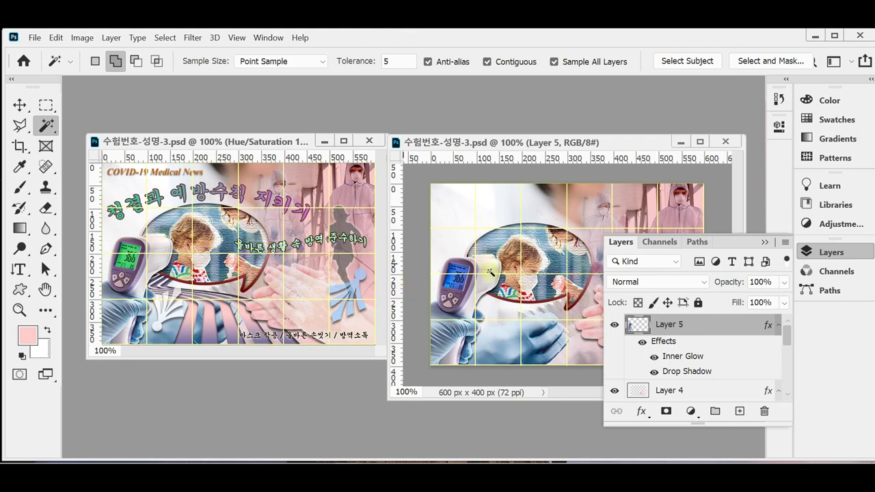
- Select the thermometer's blue display by tracing its four corners with the Polygonal Lasso
scroll(463, 297, up, 2)
drag(471, 287, 480, 274)
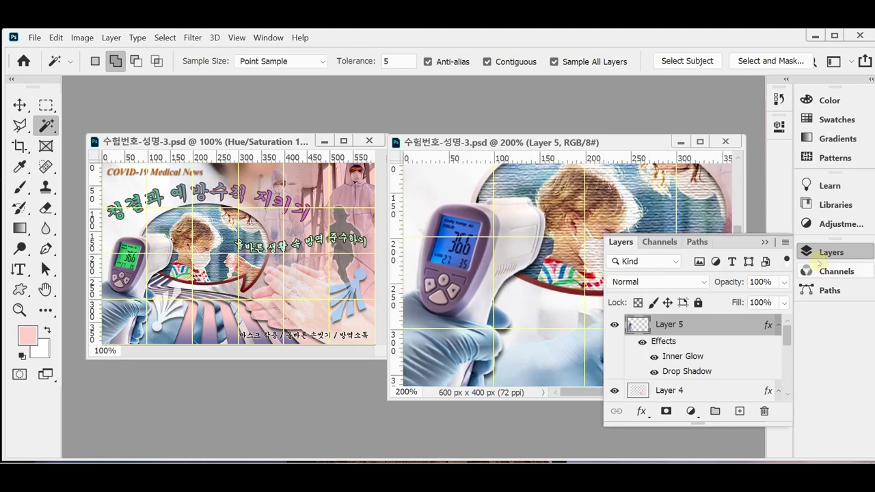
click(831, 251)
scroll(480, 275, up, 1)
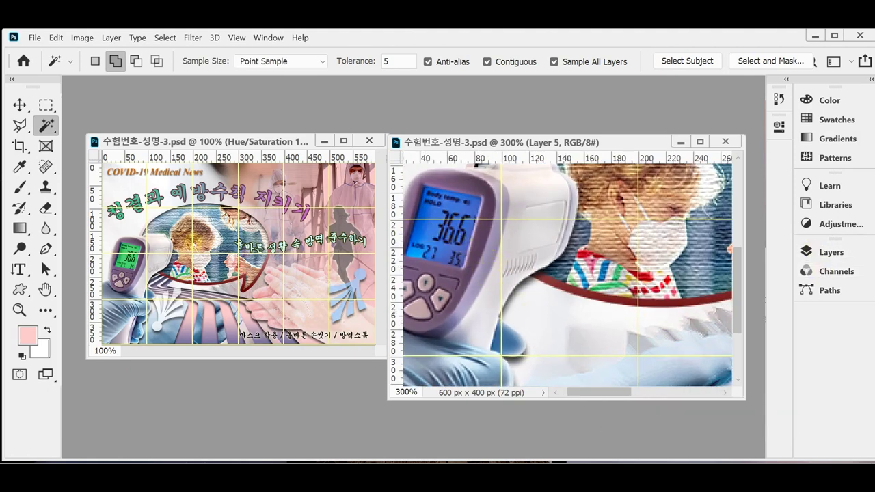
drag(450, 235, 472, 243)
scroll(471, 243, up, 1)
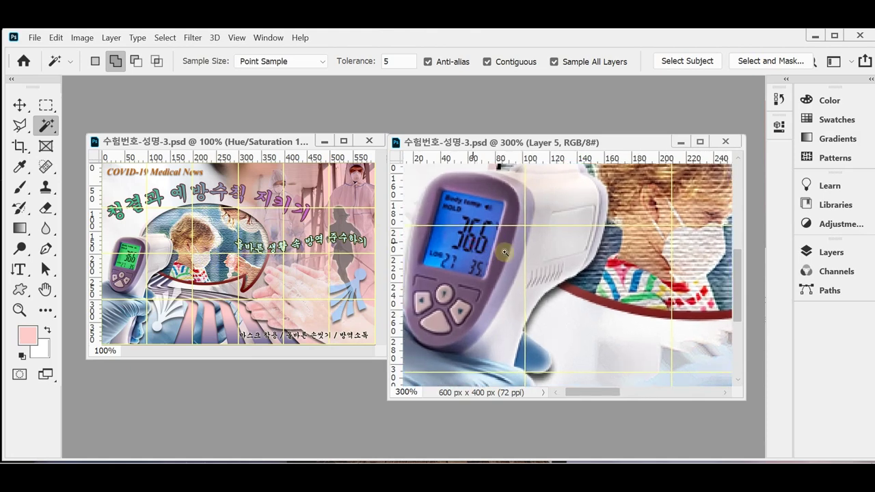
drag(20, 125, 68, 140)
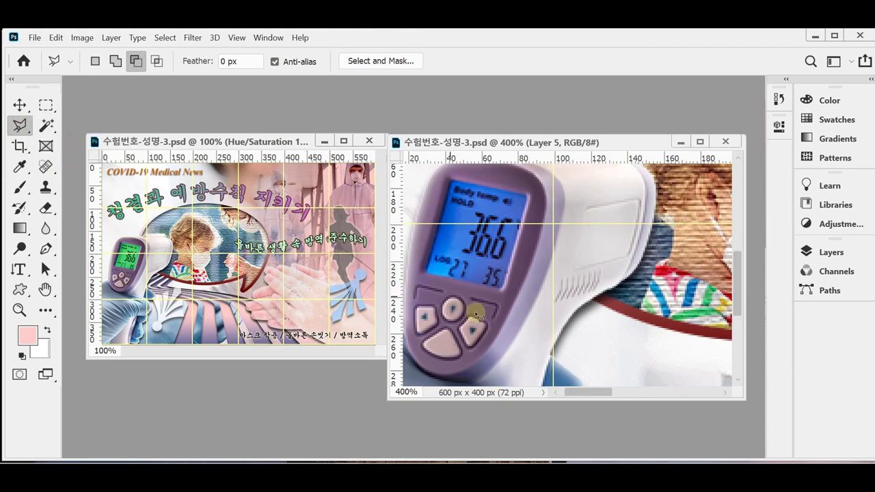
click(425, 276)
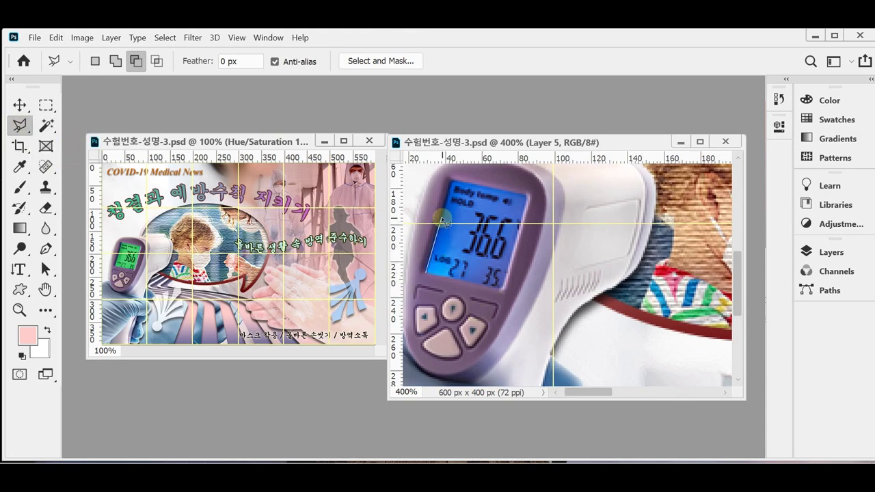
click(455, 183)
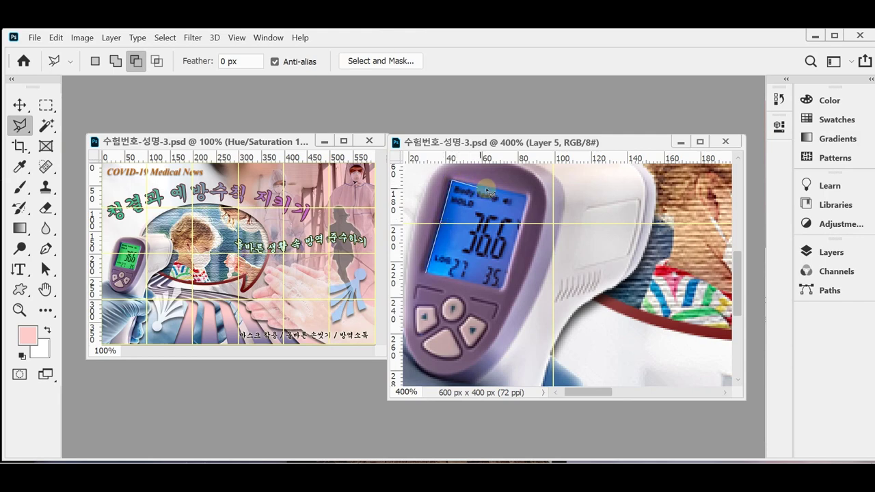
click(527, 197)
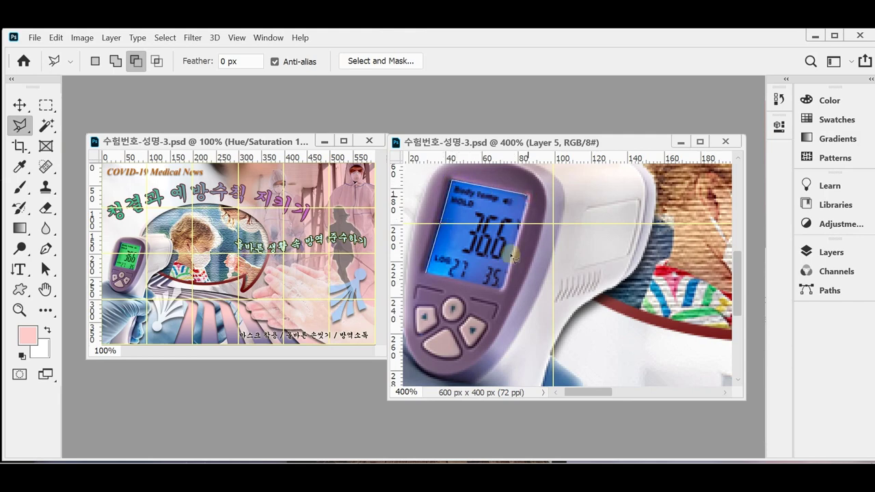
click(502, 290)
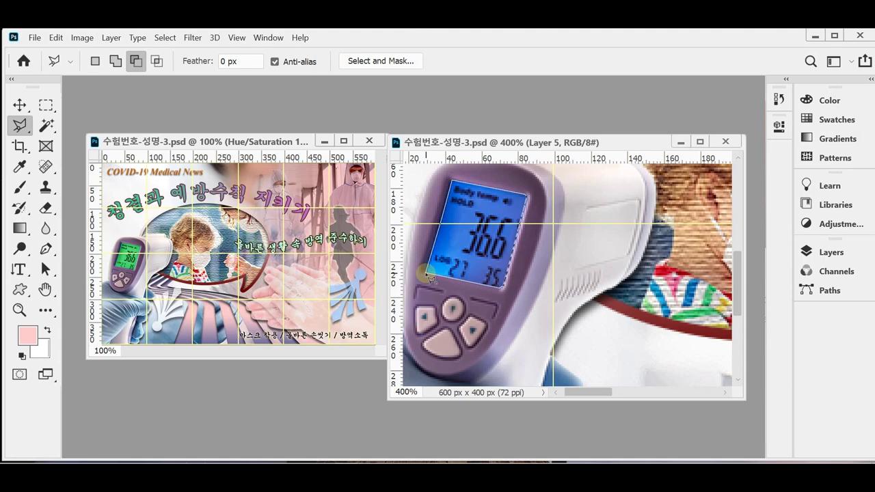
click(426, 274)
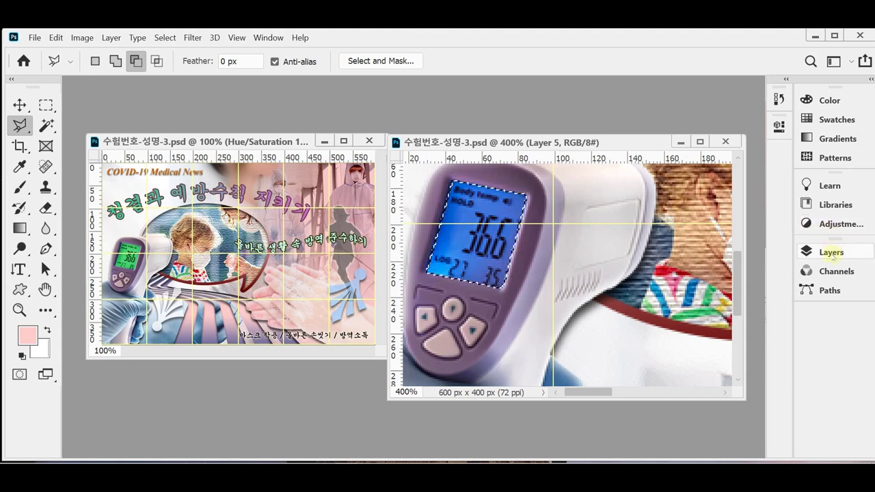
- Add a Hue/Saturation adjustment layer restricted to the selected display and turn on Colorize
click(831, 252)
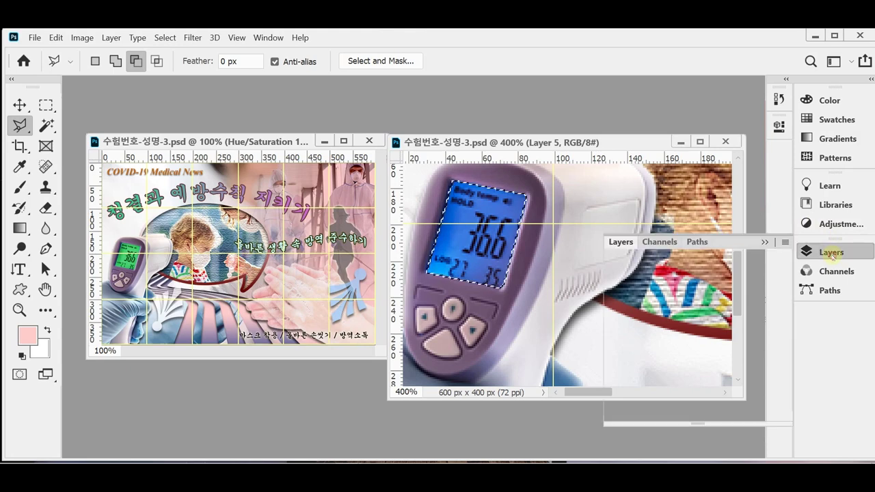
click(690, 411)
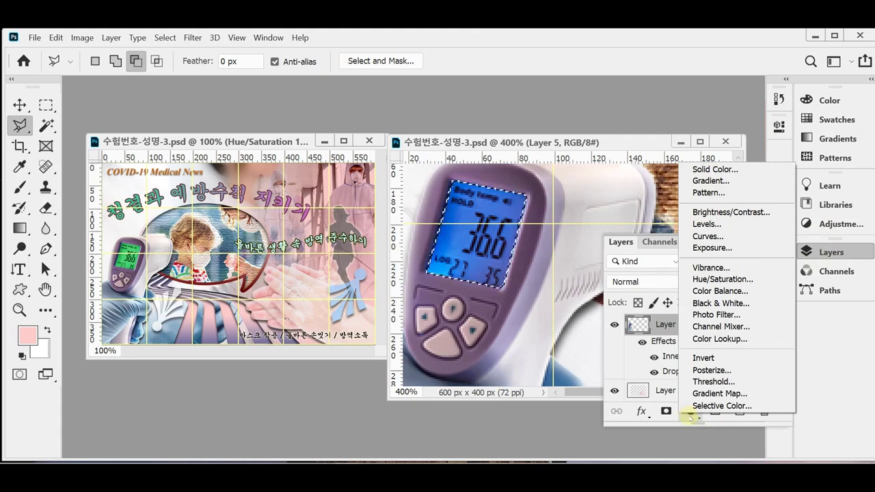
click(741, 279)
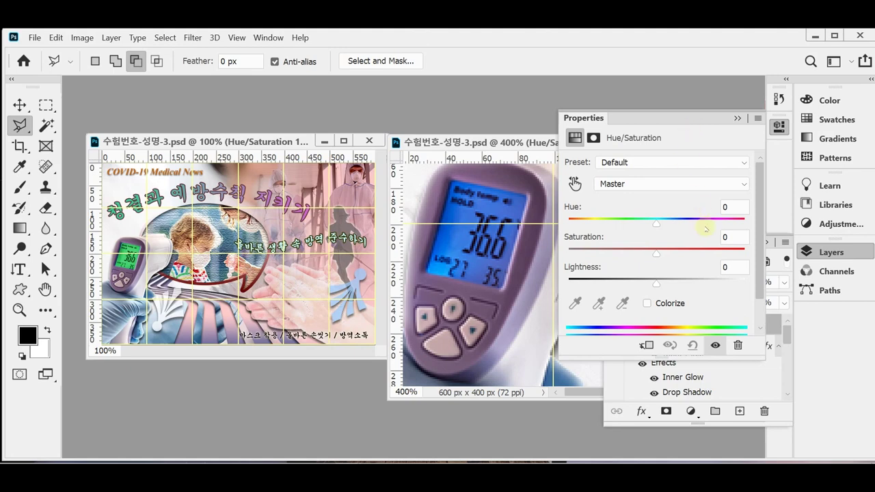
click(647, 303)
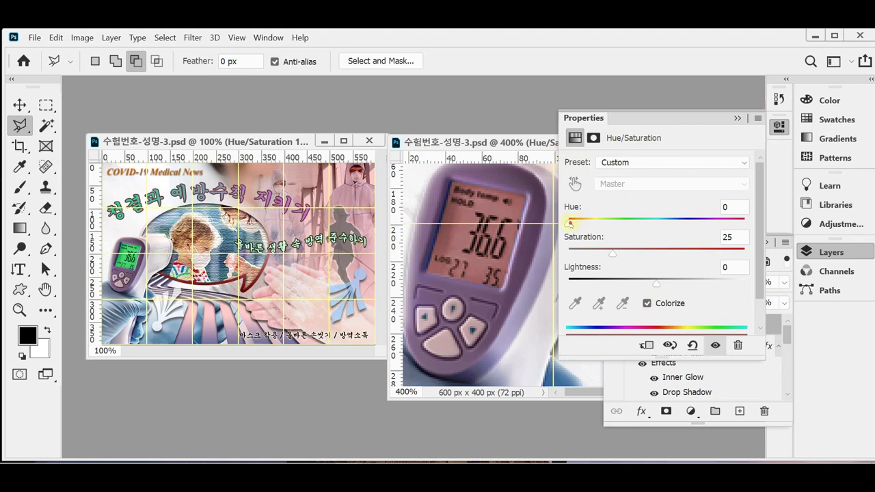
- Turn the thermometer display green by setting the adjustment's hue to 138 and saturation to 60
drag(570, 222, 635, 223)
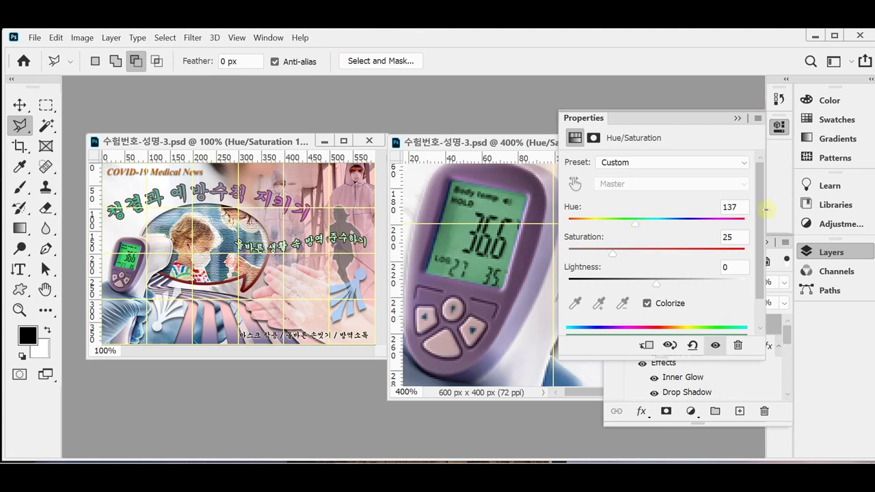
double_click(738, 209)
text(168)
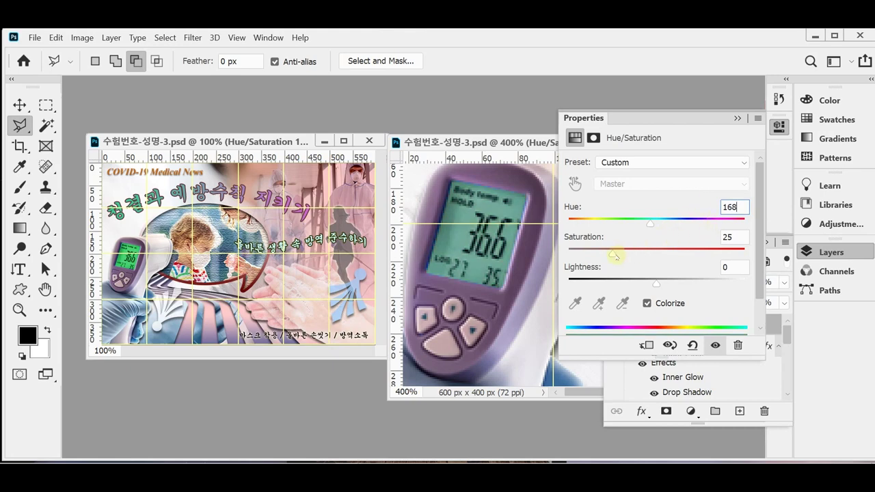
drag(613, 254, 674, 255)
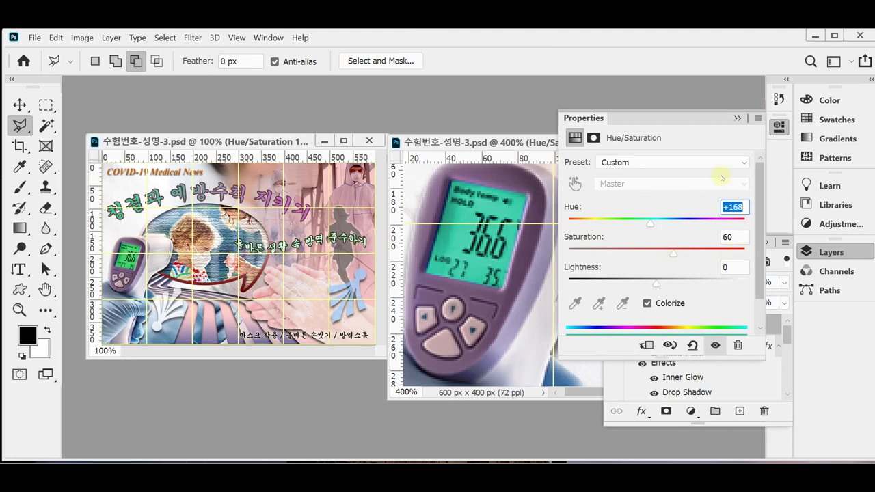
text(138)
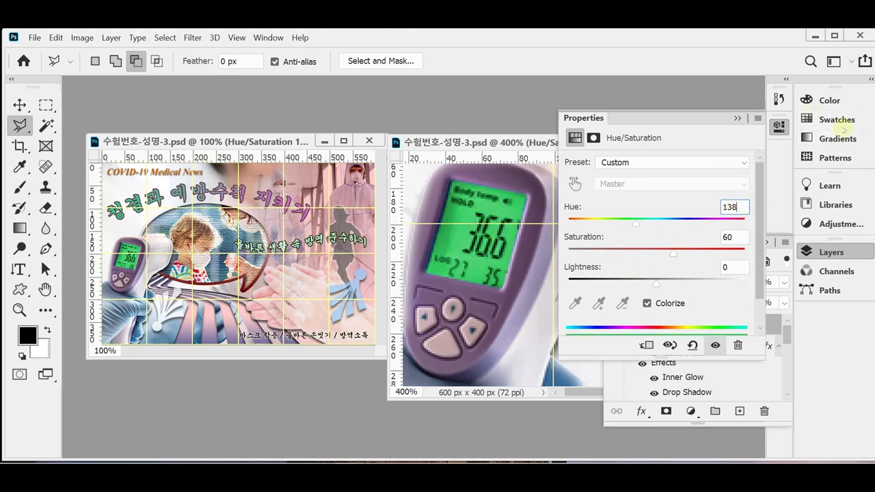
click(779, 126)
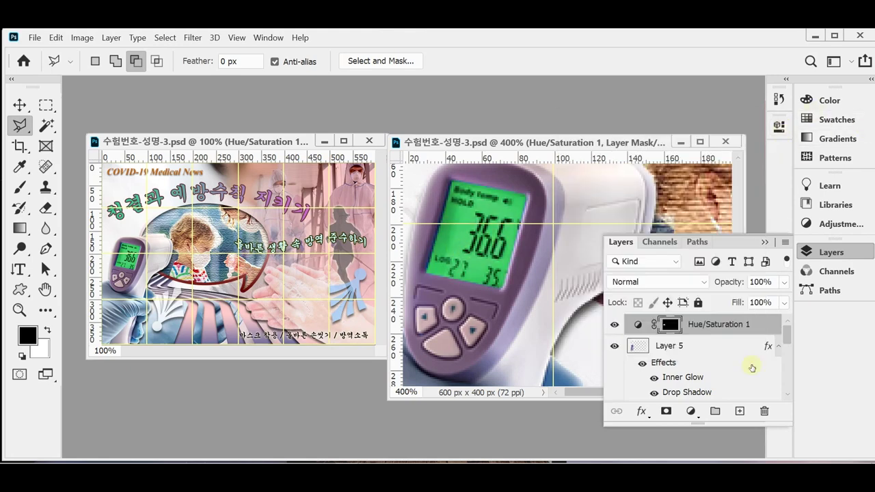
- Compare the thermometer display with and without the Hue/Saturation adjustment and review the adjustment's settings
click(613, 325)
click(613, 326)
click(613, 326)
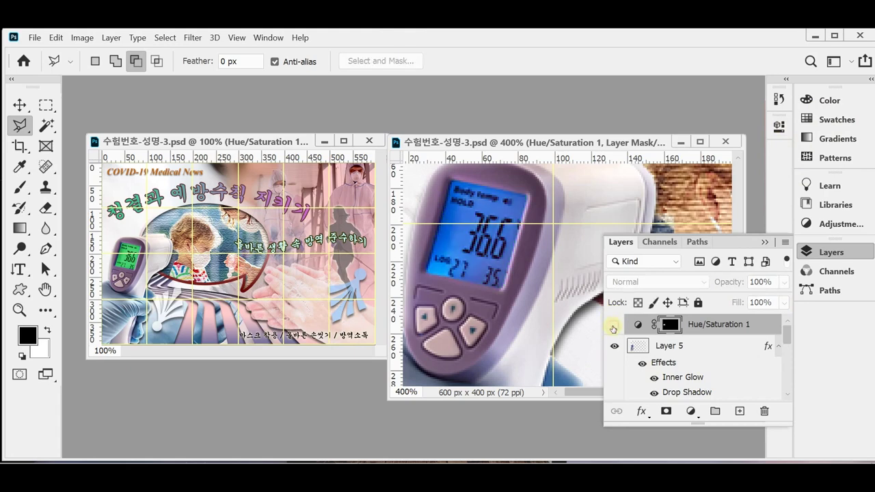
click(613, 326)
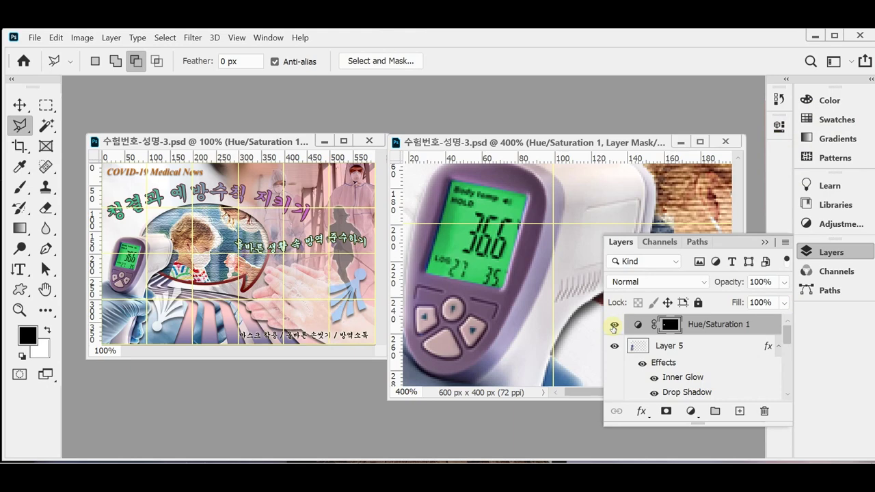
click(613, 327)
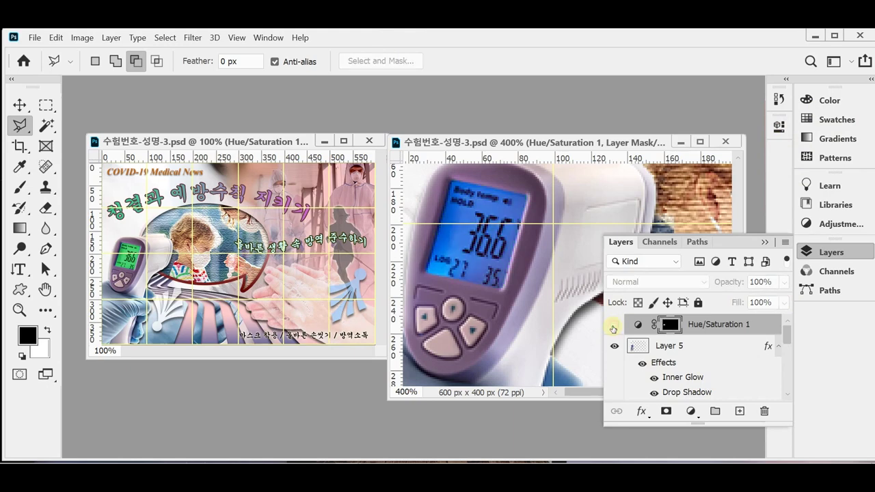
click(613, 328)
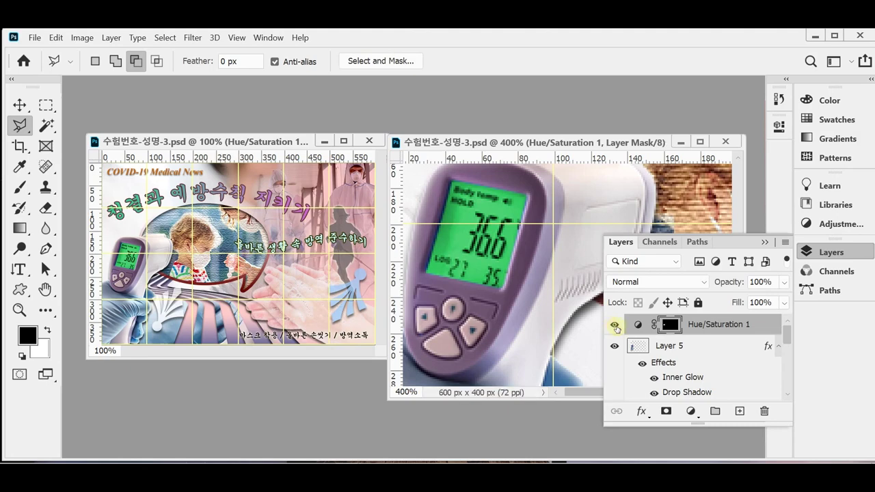
double_click(637, 325)
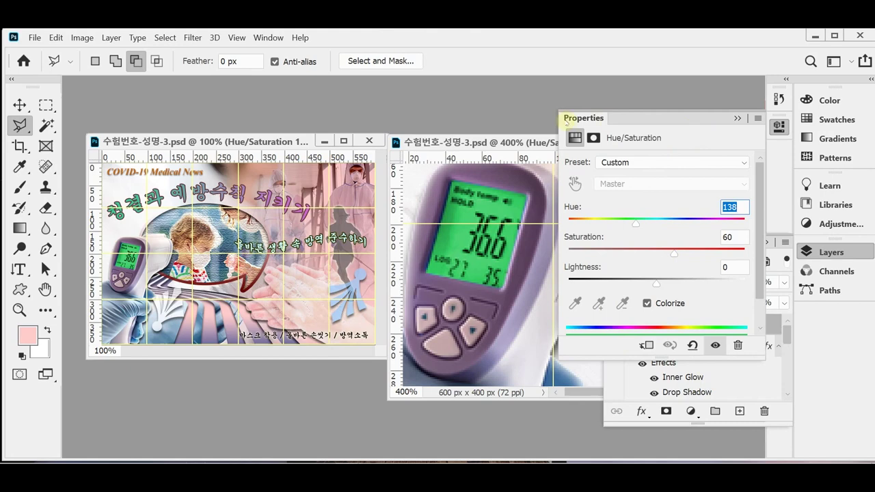
click(778, 127)
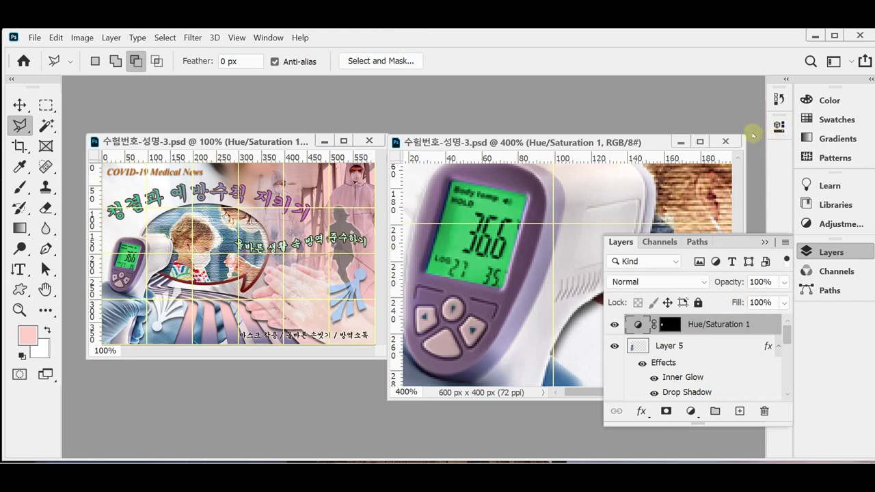
click(806, 252)
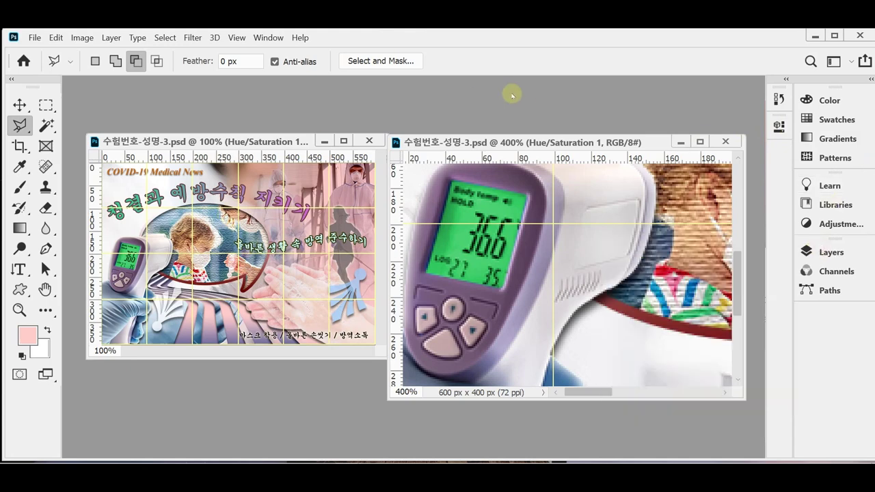
- Move the reference poster and working document windows slightly up and to the left, keeping them side by side
key(d)
drag(291, 134, 272, 132)
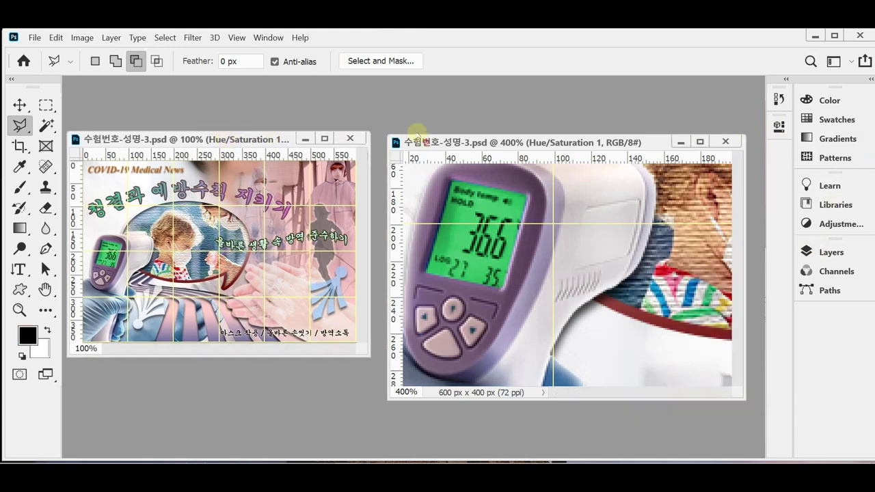
drag(424, 142, 405, 119)
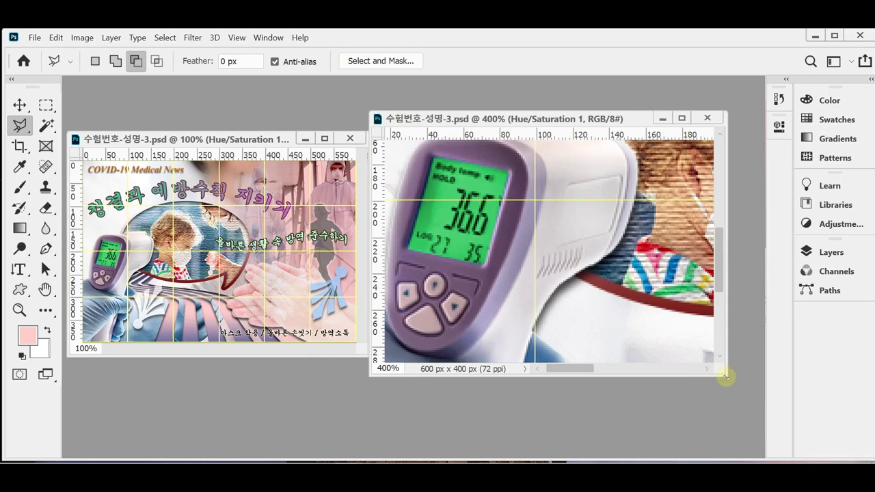
- Enlarge the working document's window and show the whole poster at 100%
drag(727, 375, 752, 400)
key(ctrl+minus)
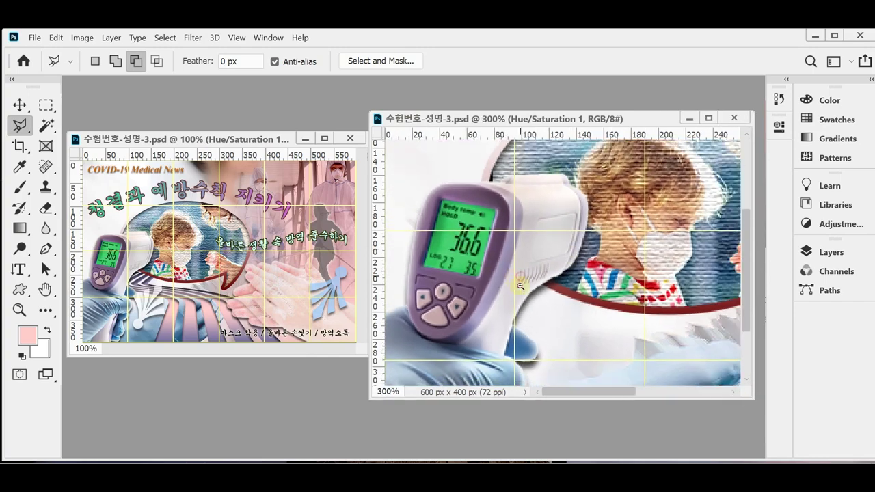
key(ctrl+minus)
key(ctrl+minus)
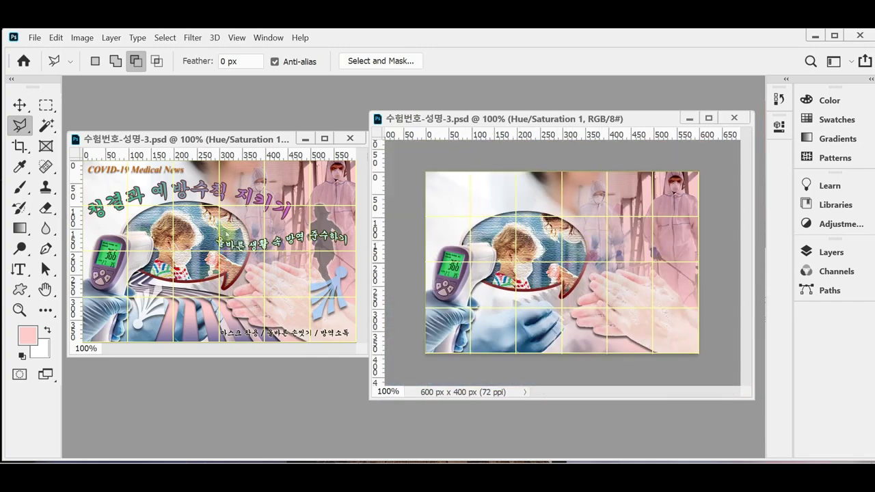
- Choose the Shape 92 road shape from Roads and Streams in the legacy 2019 Shapes for the Custom Shape tool
click(19, 289)
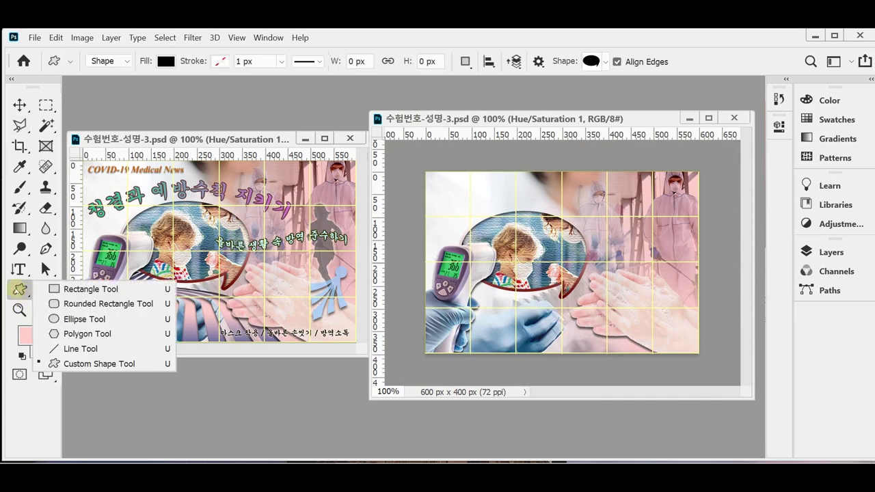
click(69, 366)
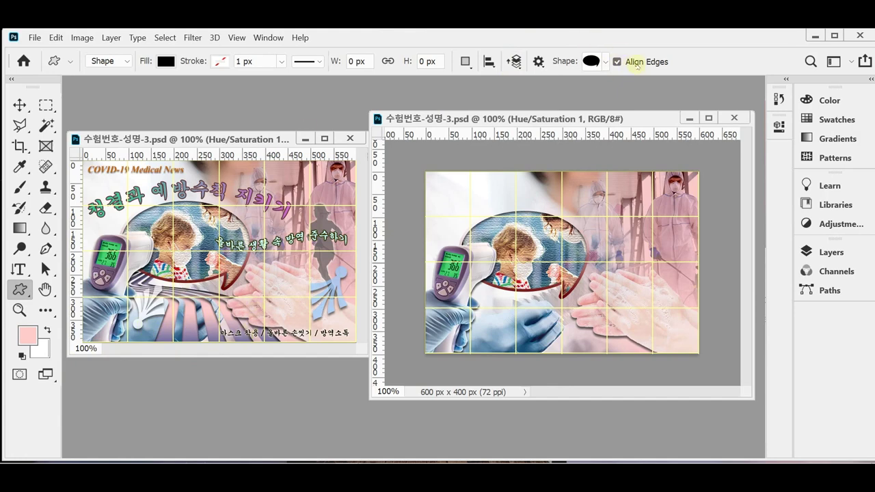
click(603, 61)
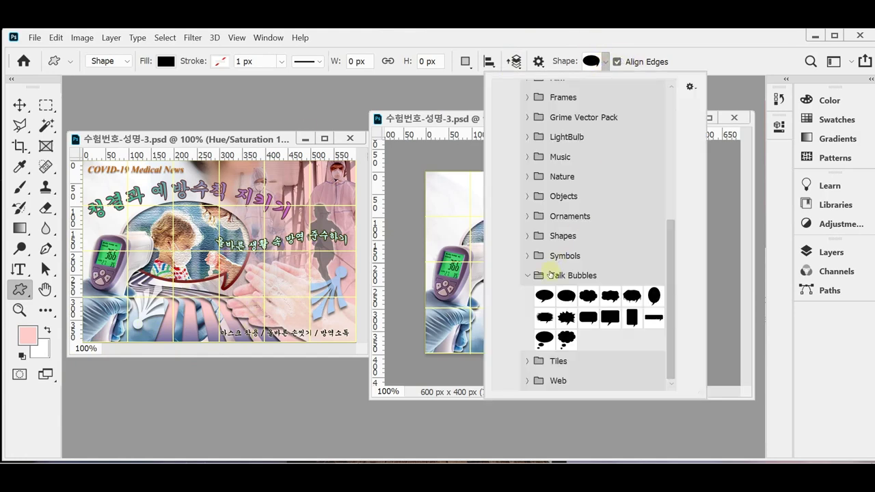
click(527, 275)
drag(670, 218, 690, 96)
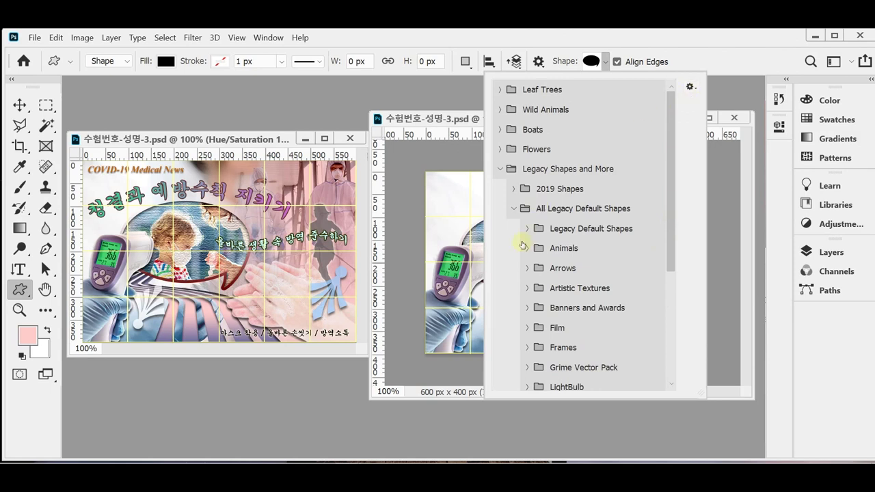
click(514, 208)
click(513, 188)
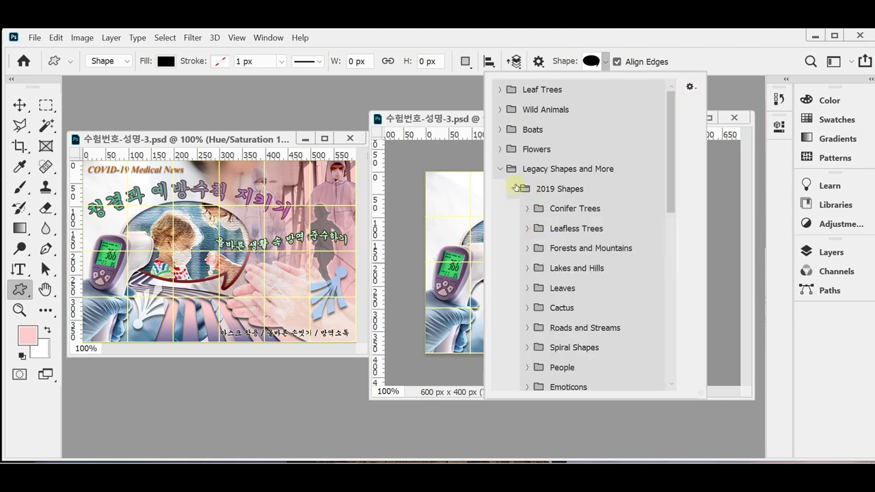
click(526, 330)
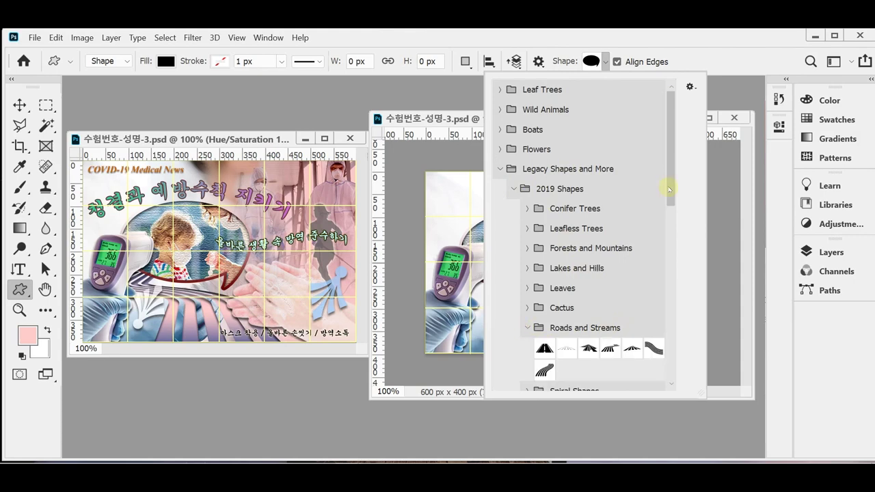
drag(668, 187, 670, 230)
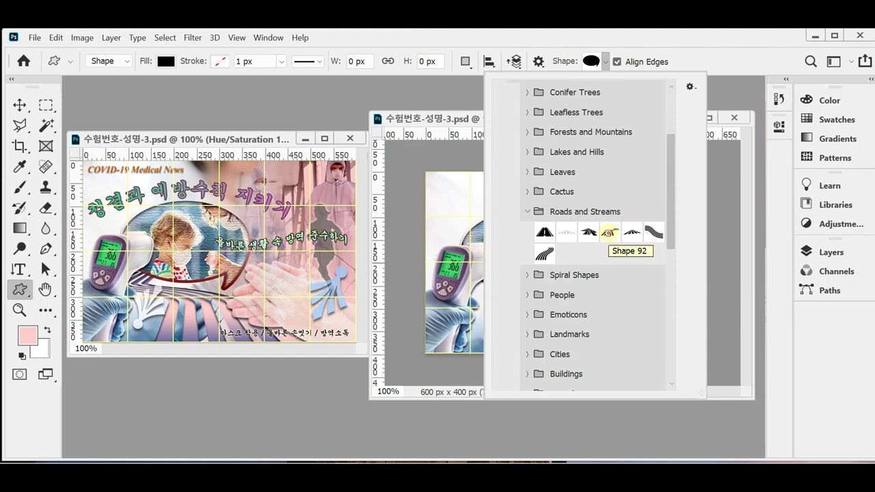
click(609, 233)
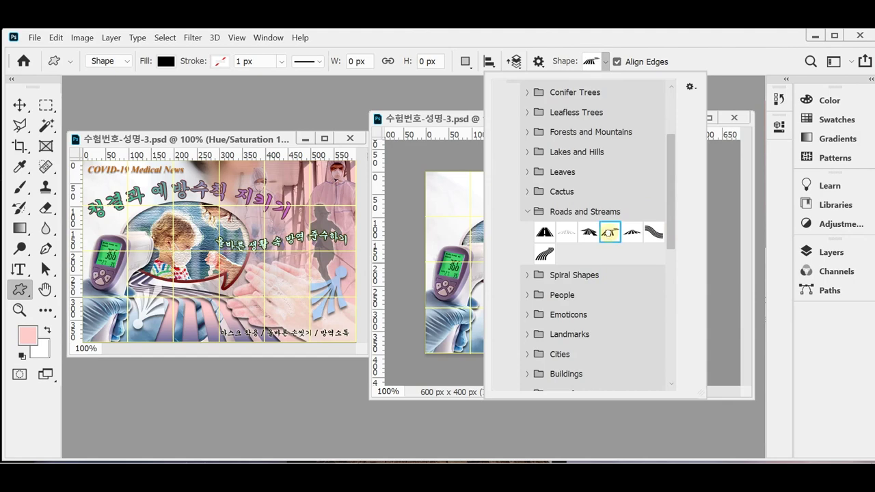
click(666, 40)
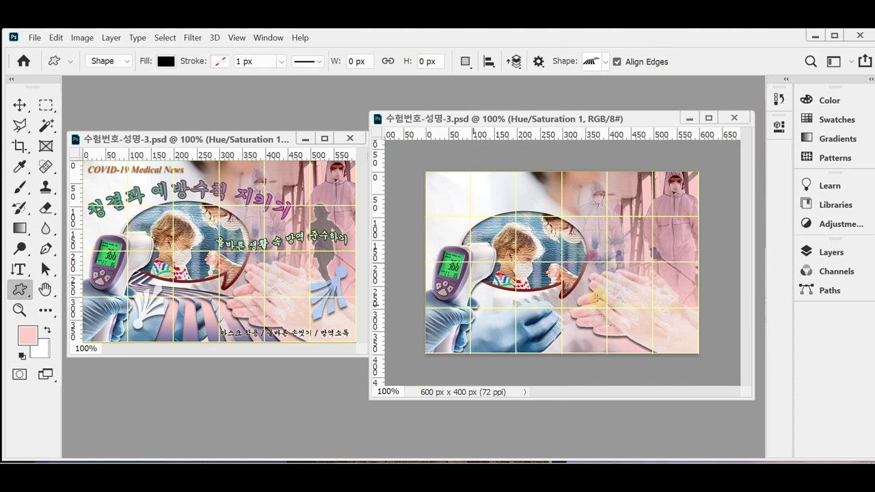
- Draw the road shape about 340 x 229 px beneath the speech bubble, extending past the canvas's lower edge
mouse_move(464, 276)
mouse_down()
mouse_move(582, 362)
mouse_move(620, 380)
mouse_up()
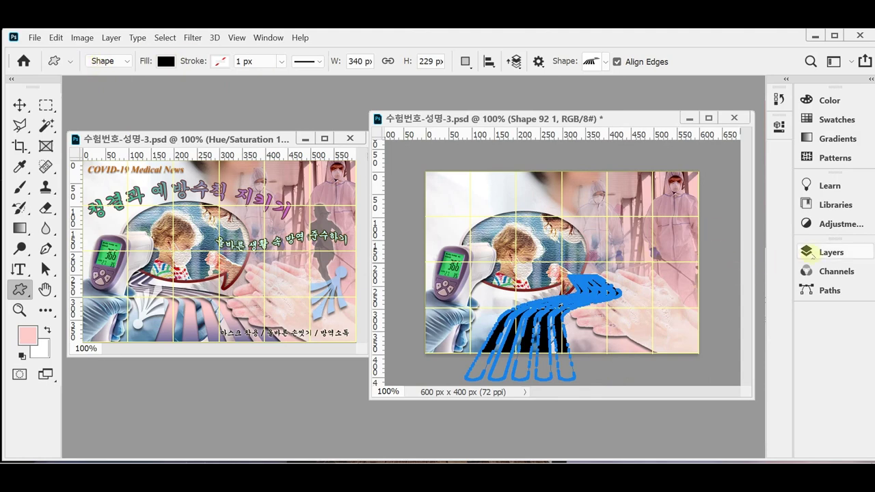
click(820, 252)
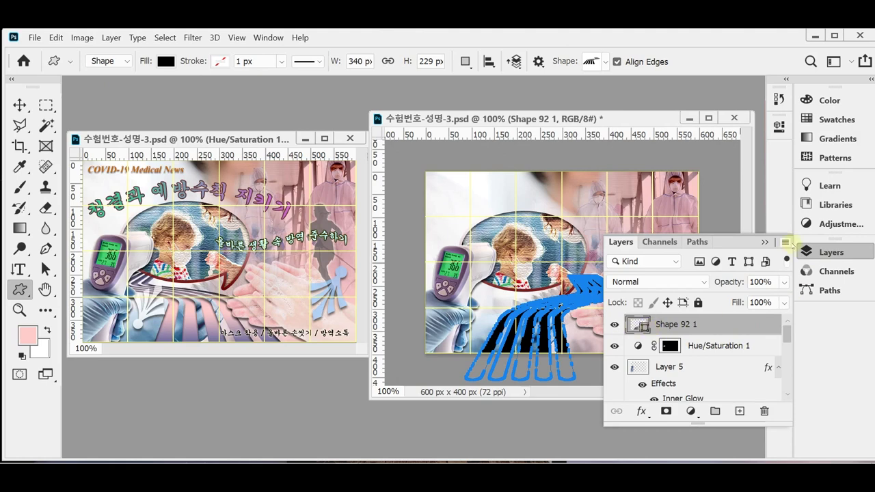
click(824, 252)
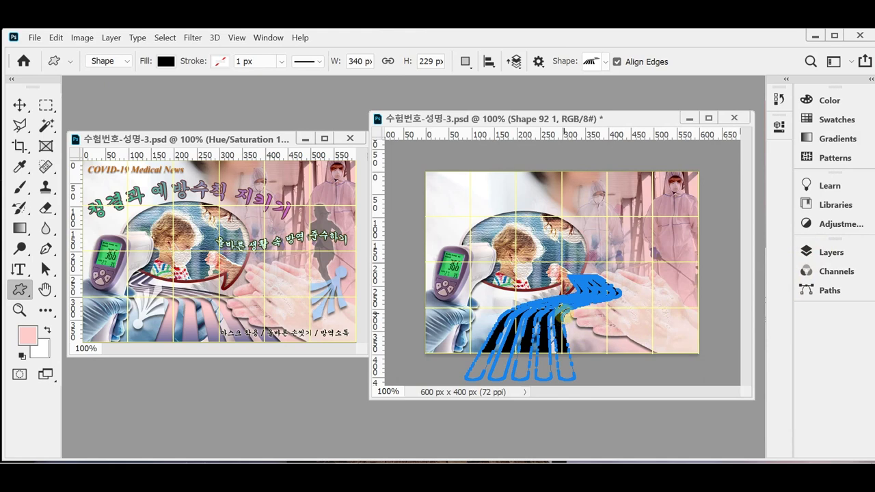
- Flip the road shape horizontally and move it so its far end overlaps the thermometer
key(ctrl+t)
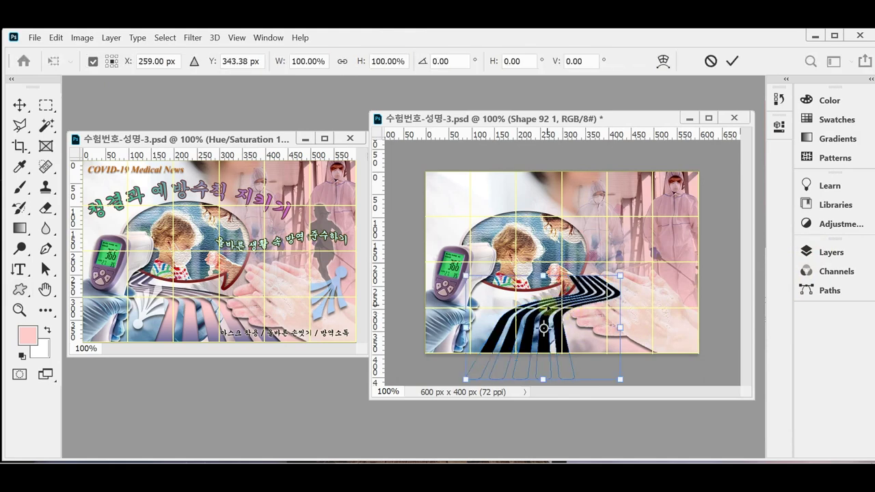
right_click(551, 306)
click(585, 287)
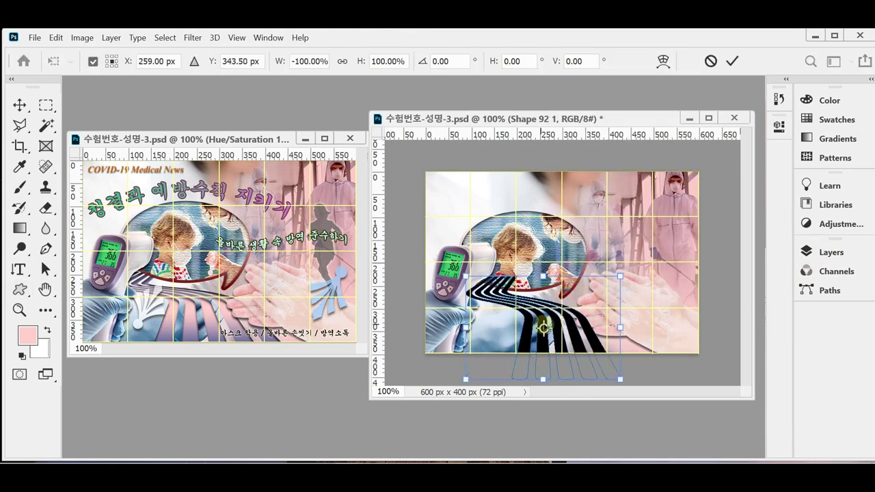
drag(551, 311, 535, 317)
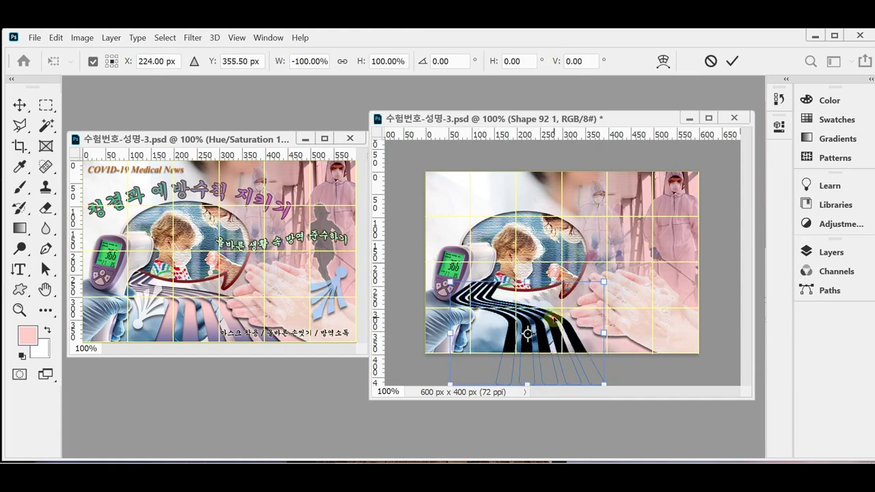
drag(553, 319, 552, 314)
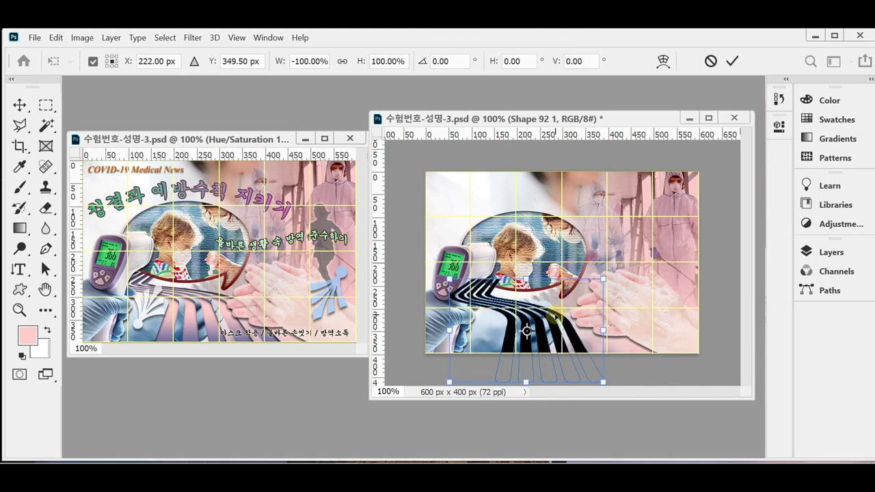
drag(552, 315, 550, 311)
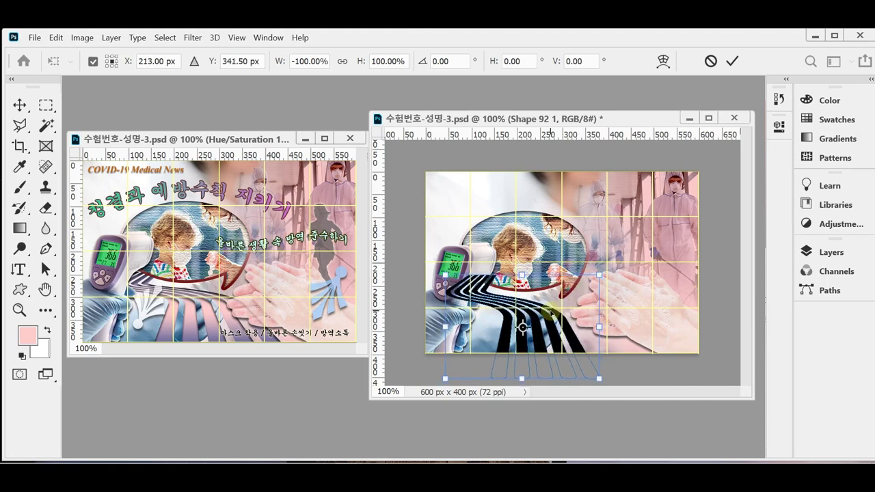
- Stretch the road shape wider and flatter to about 427 x 207 px, fitting its position to the reference poster
drag(600, 378, 616, 367)
drag(596, 336, 592, 342)
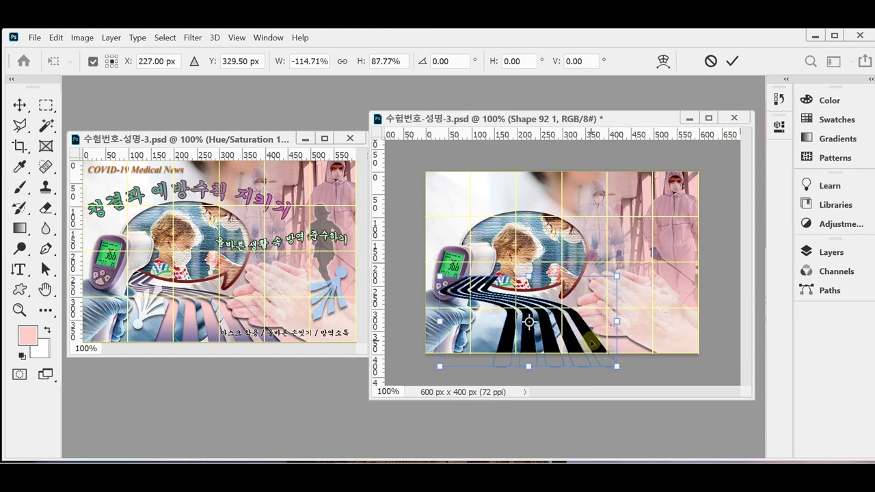
drag(592, 342, 590, 342)
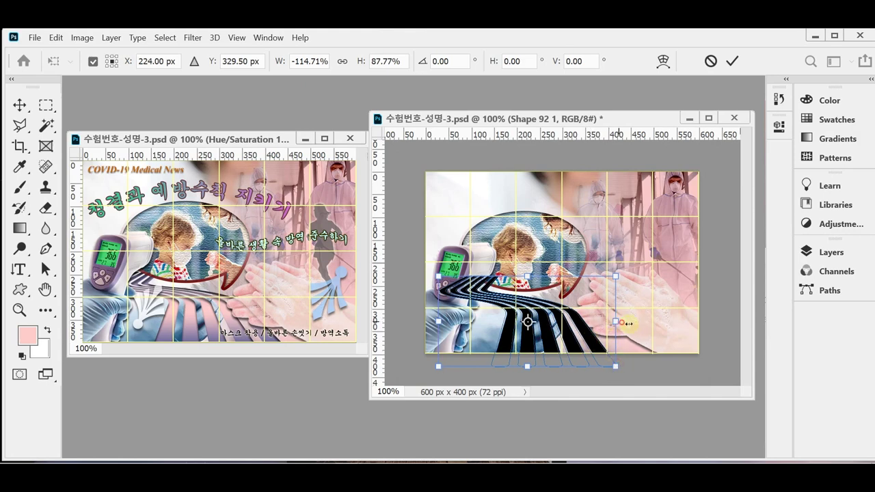
drag(628, 323, 628, 320)
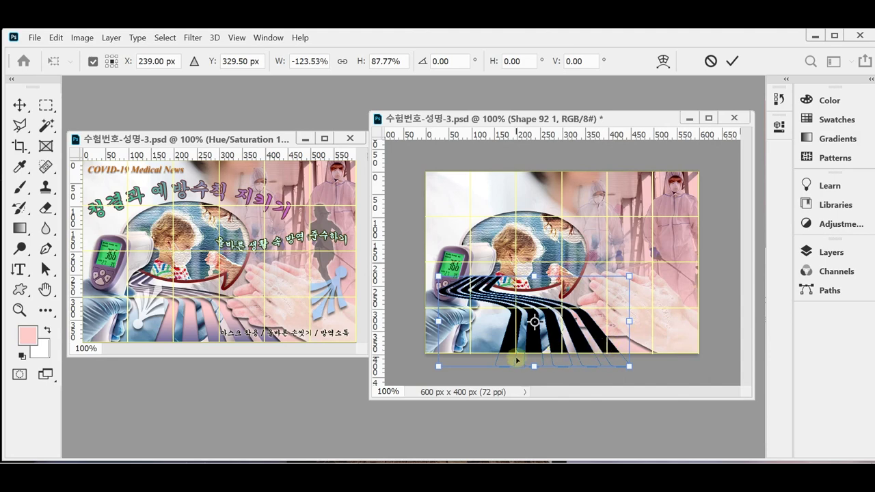
drag(438, 321, 436, 321)
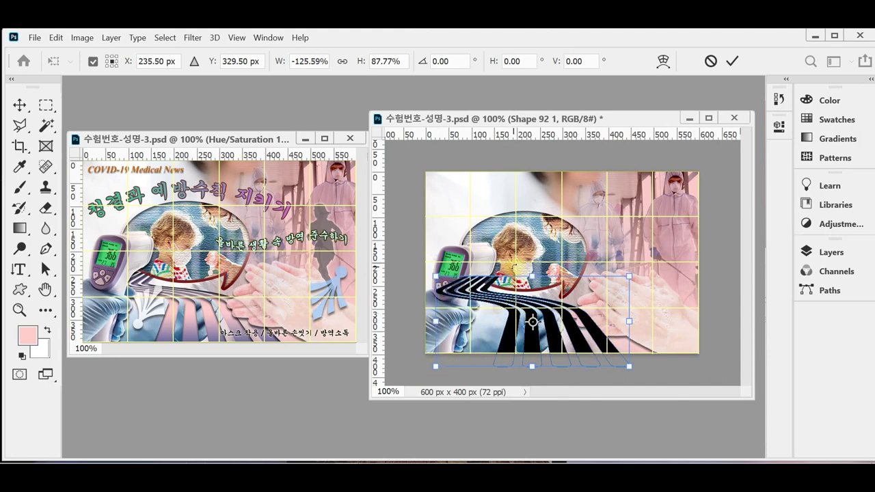
drag(532, 277, 532, 274)
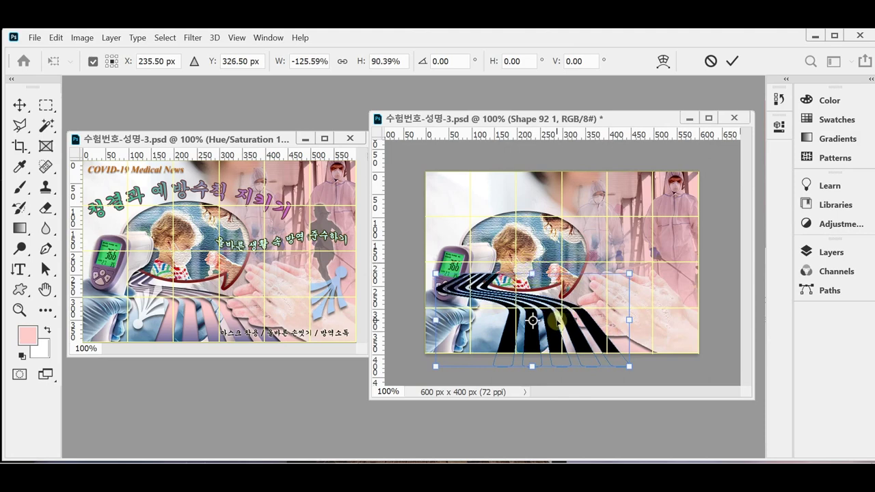
double_click(583, 311)
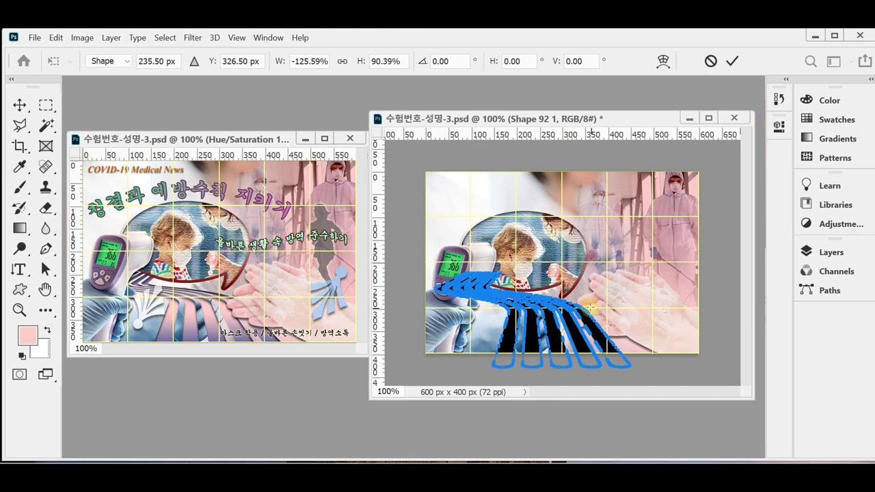
- Try the road shape behind the thermometer and compare it with the shape in front
click(829, 250)
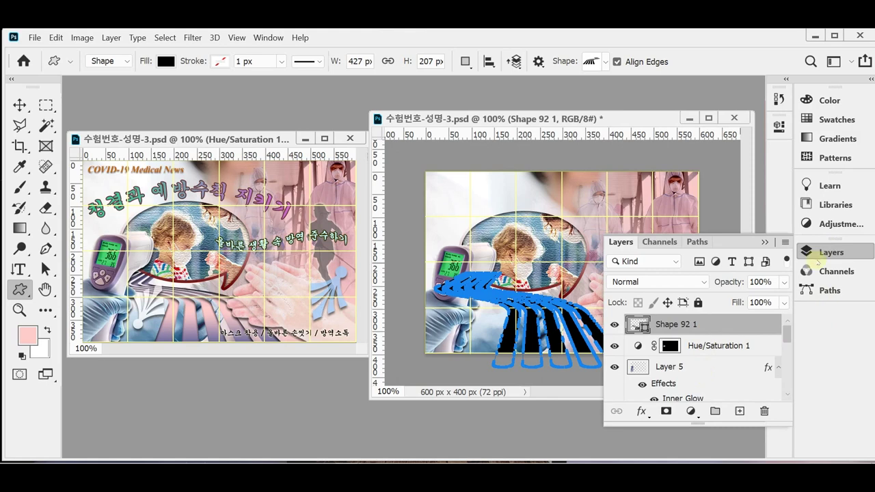
click(807, 251)
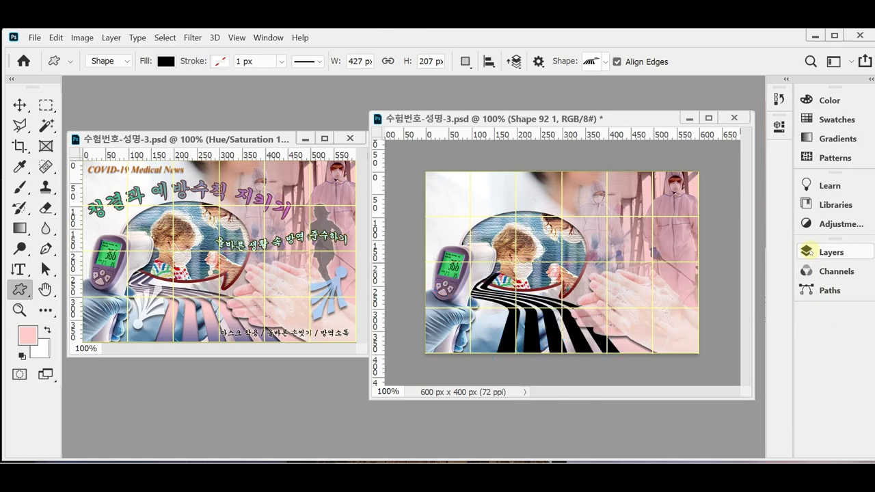
key(ctrl+z)
key(ctrl+shift+z)
key(ctrl+z)
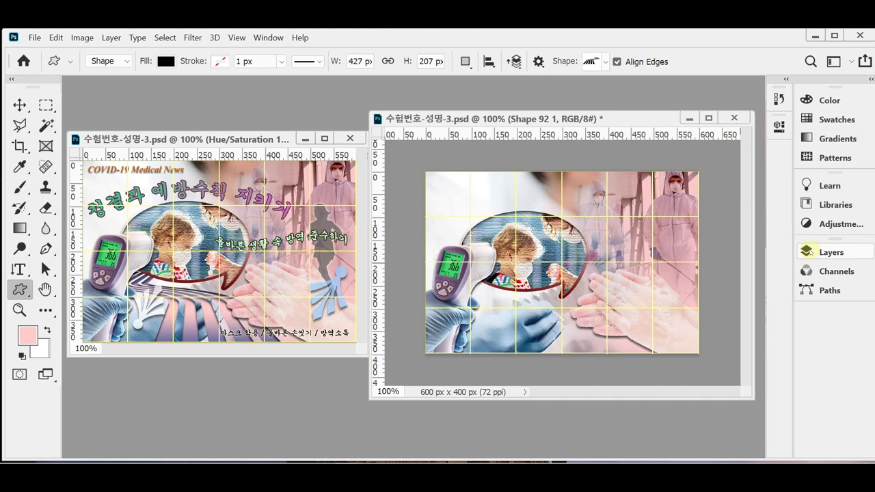
key(ctrl+shift+z)
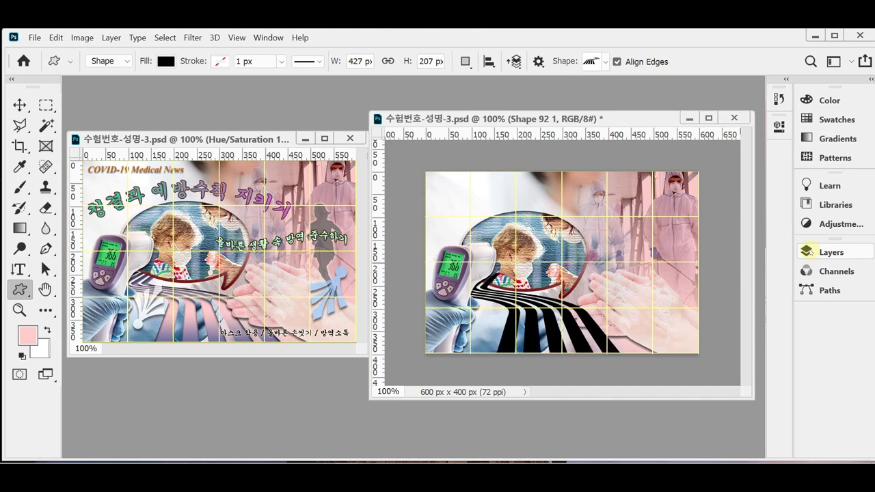
key(ctrl+shift+z)
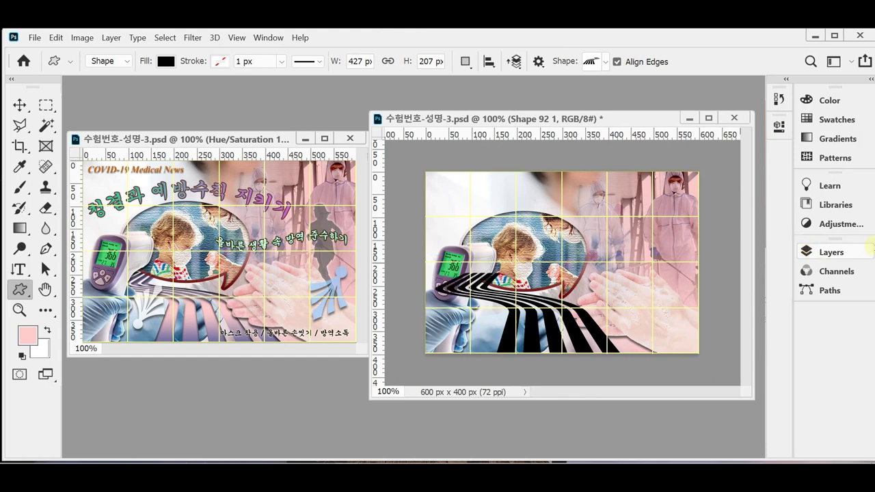
- Move the road shape's layer below the thermometer's Layer 5, and select the Hue/Saturation adjustment on the display
click(831, 252)
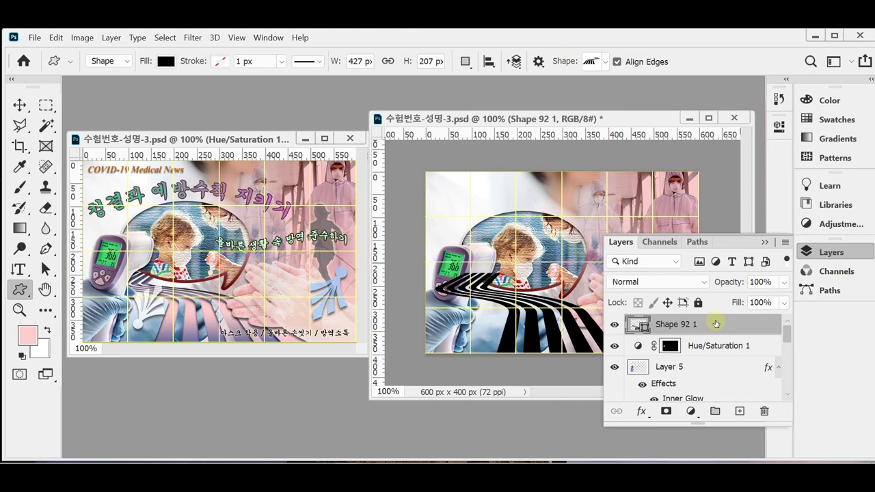
drag(716, 324, 719, 384)
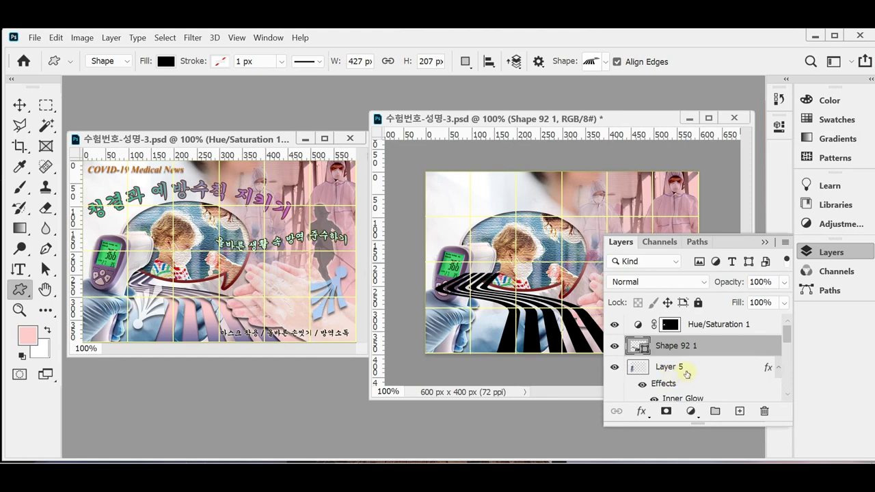
drag(661, 346, 635, 373)
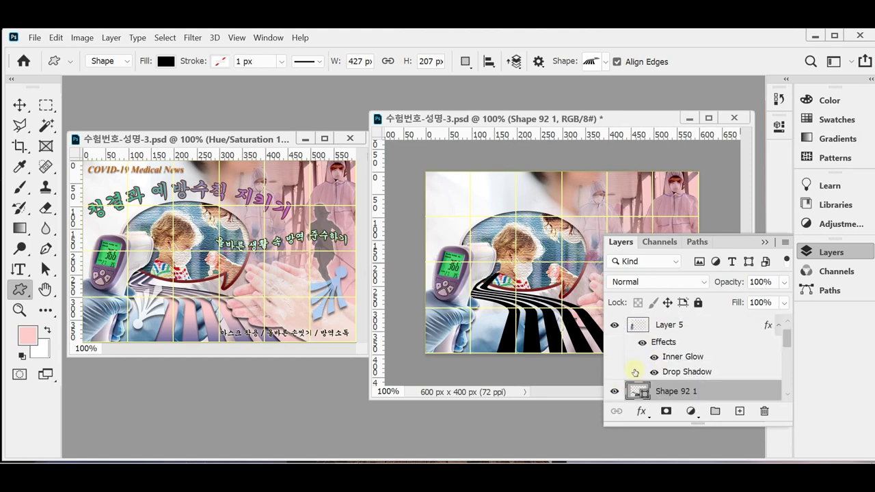
click(778, 319)
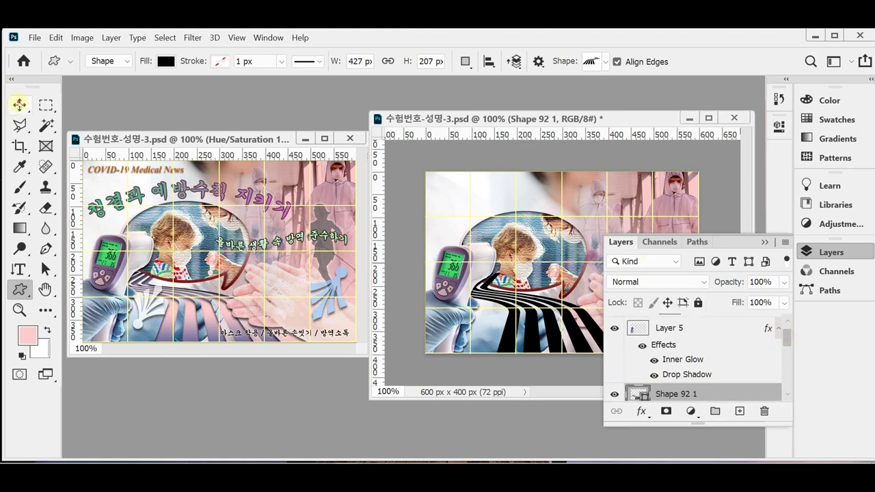
click(19, 104)
click(451, 271)
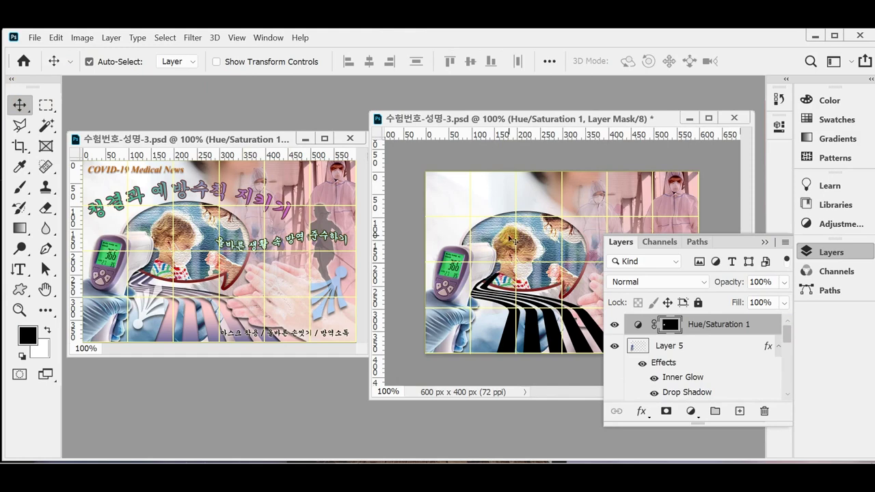
- Raise the Hue/Saturation 1, Layer 5, Layer 3 and Talk 2 1 layers together above Shape 92 1, and save the document
key(Delete)
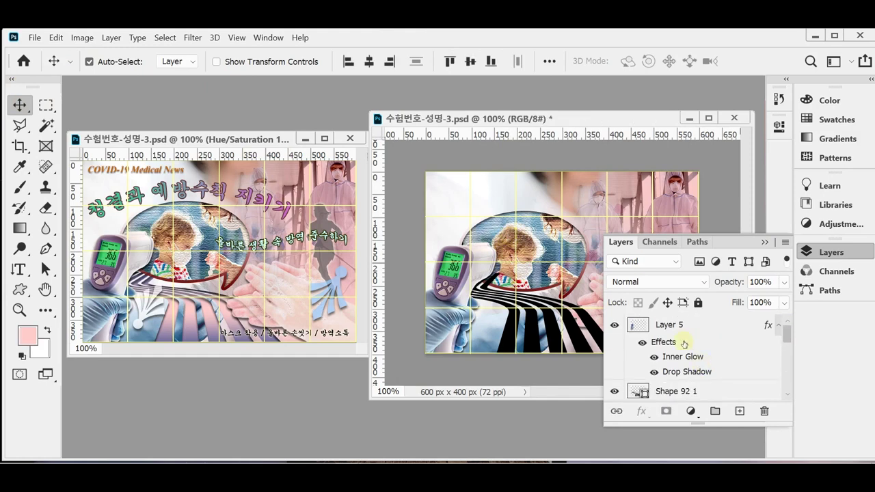
key(ctrl+z)
ctrl+click(670, 345)
key(ctrl+shift+z)
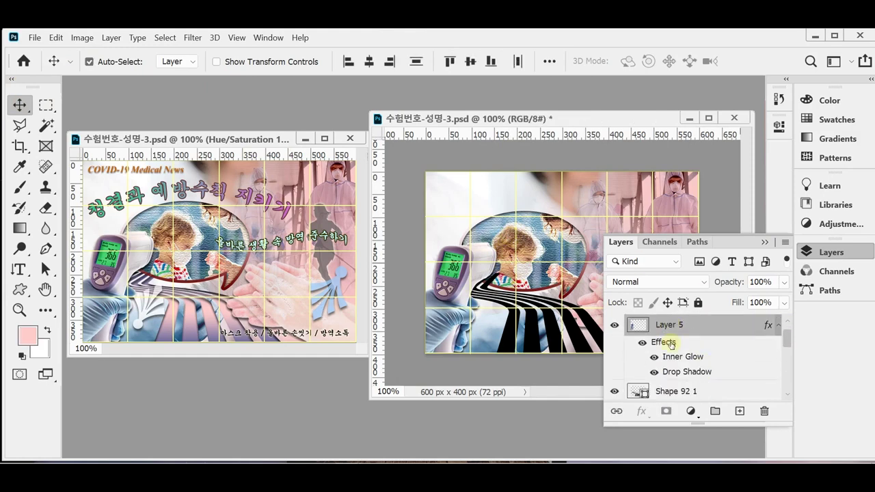
scroll(670, 346, down, 1)
scroll(670, 346, down, 2)
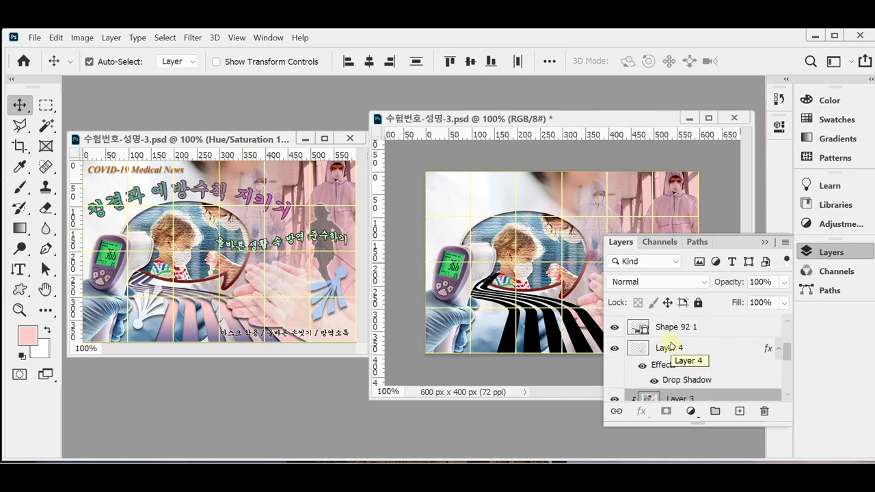
scroll(670, 346, down, 2)
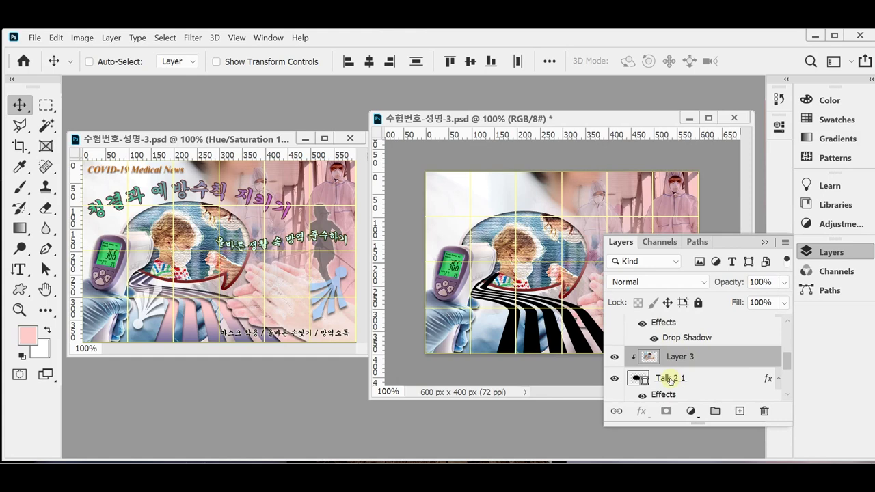
shift+click(671, 380)
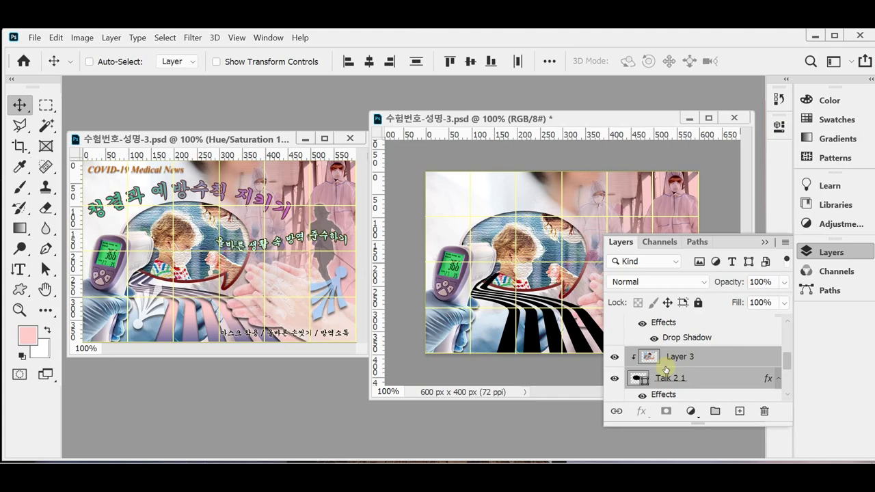
scroll(665, 369, up, 2)
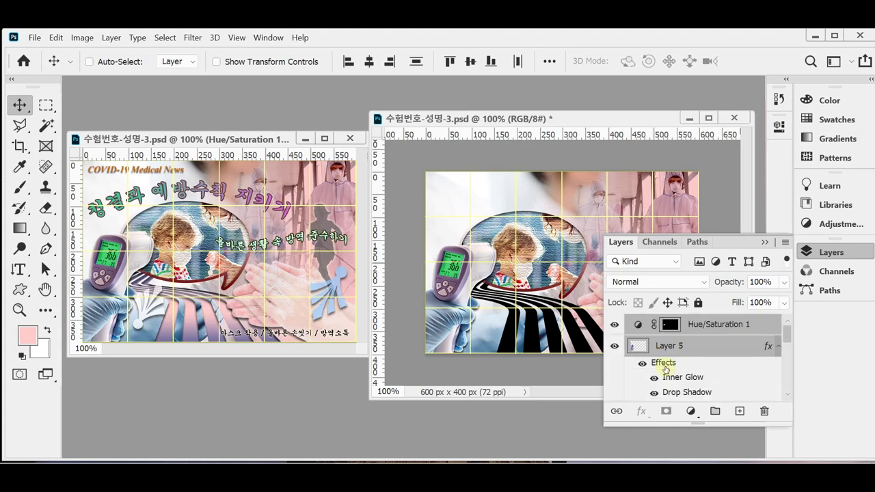
key(ctrl)
click(810, 253)
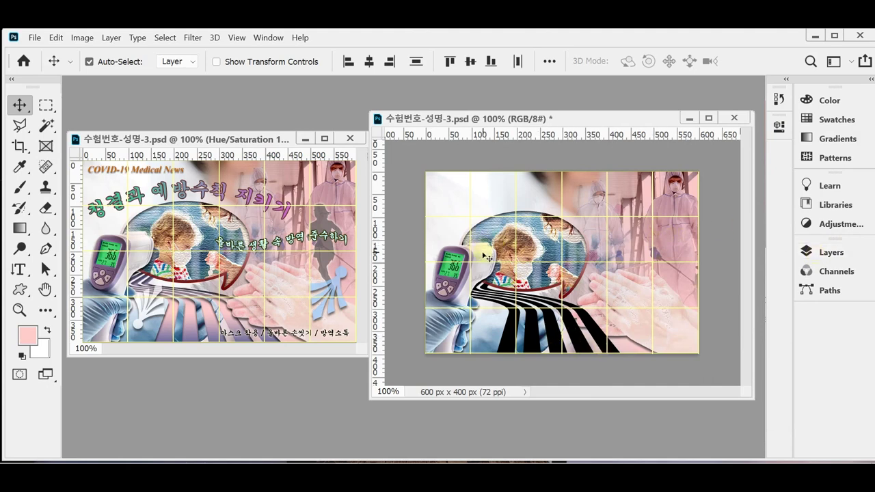
key(ctrl+s)
- Nudge the road shape on Shape 92 1 slightly and change its fill color to white
drag(531, 328, 531, 330)
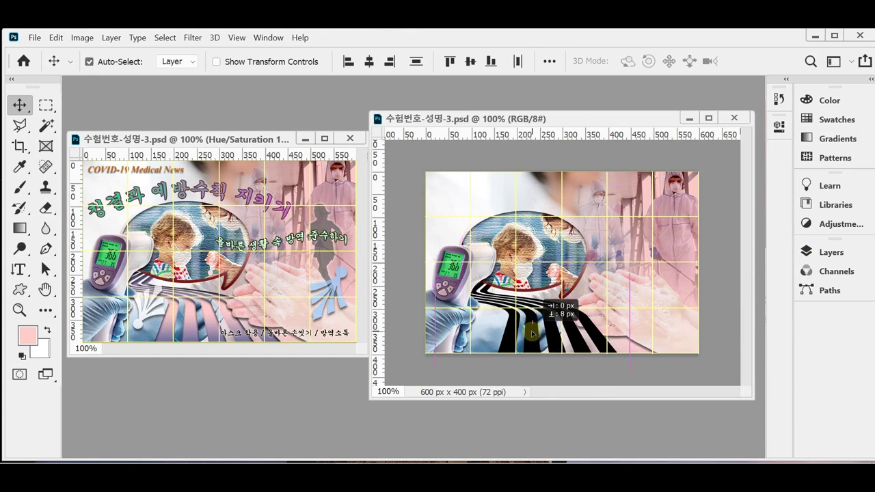
click(824, 250)
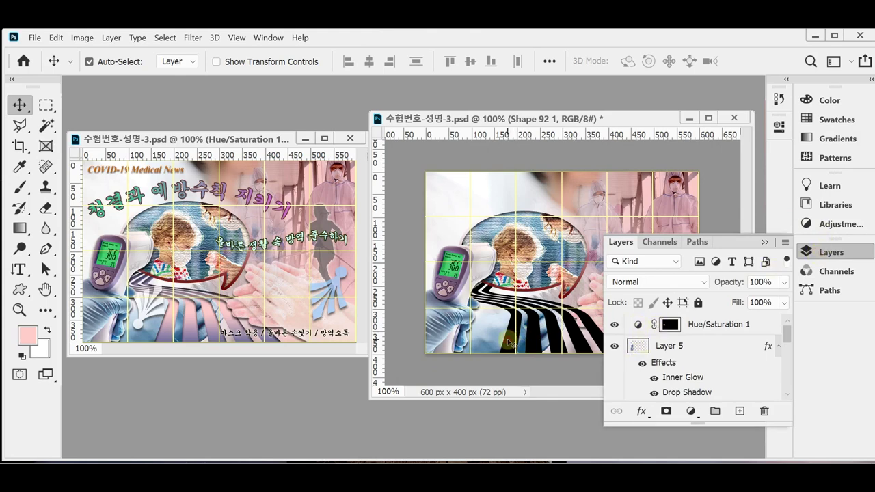
scroll(721, 355, down, 5)
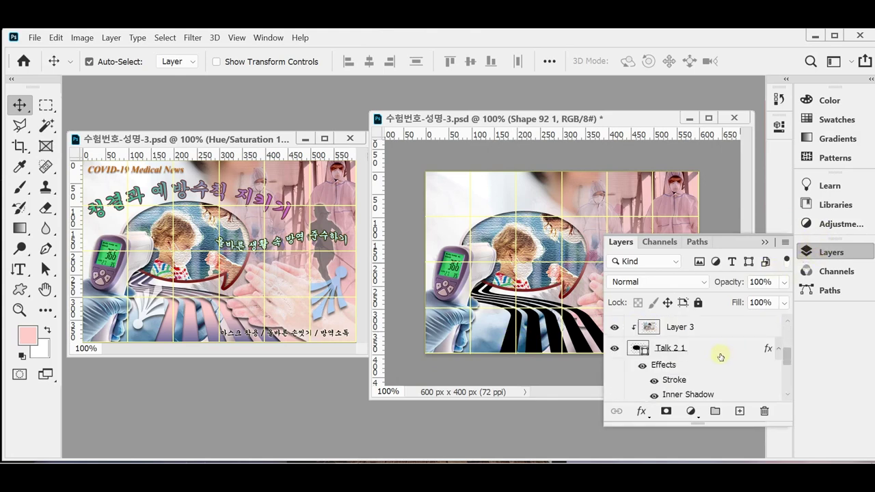
double_click(633, 352)
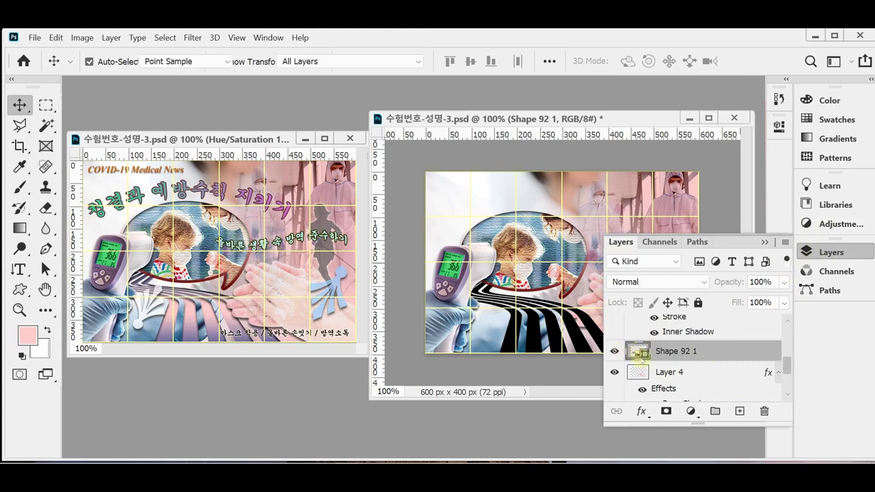
drag(331, 189, 287, 167)
click(600, 161)
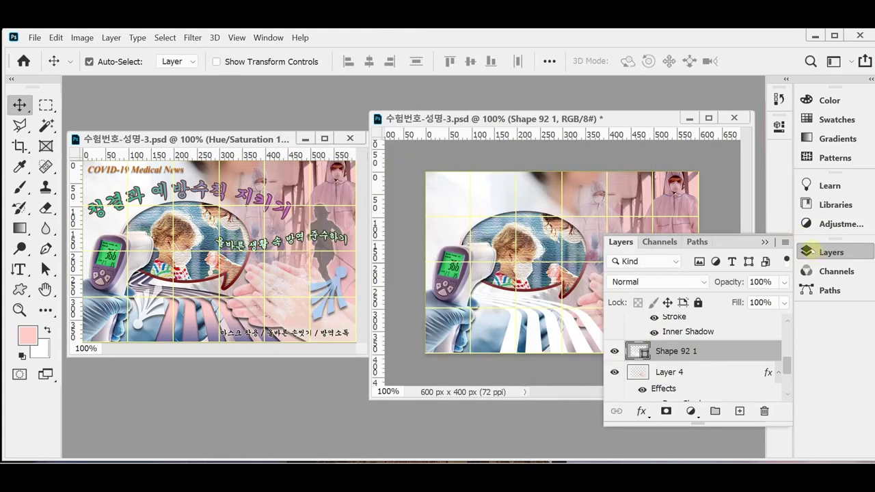
- Add an Inner Shadow to the road shape with a distance of 5 px and a size of 5 px
click(640, 413)
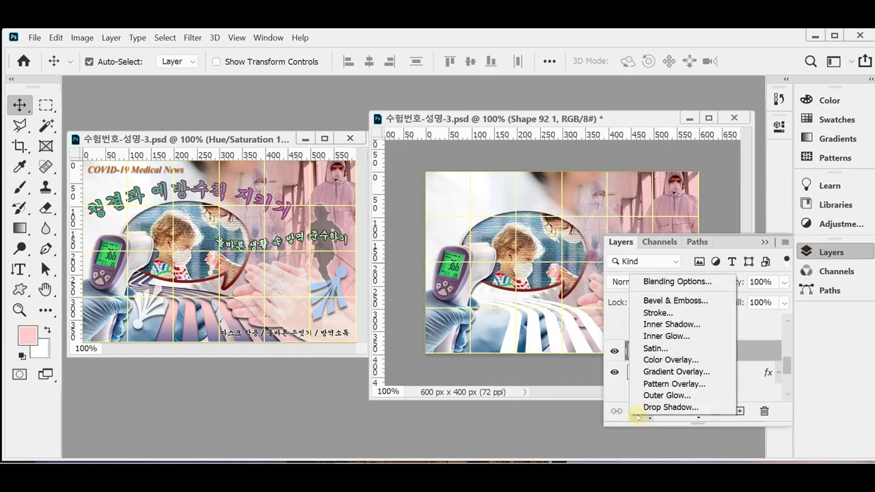
click(683, 324)
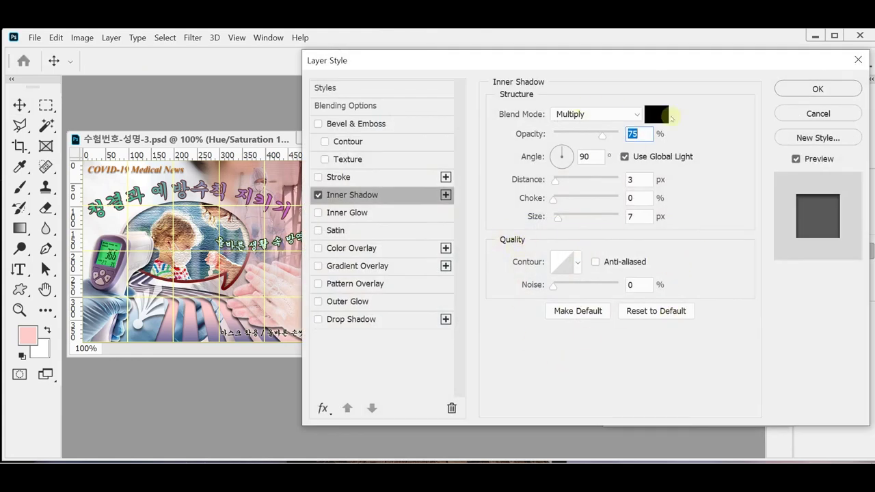
double_click(630, 179)
text(5)
double_click(636, 216)
text(5)
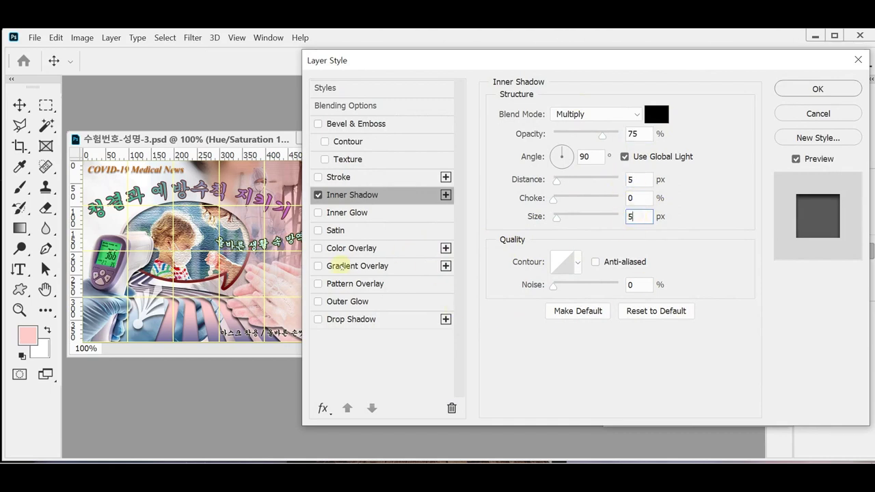
- Enable a Gradient Overlay on the road shape and set the gradient's starting color stop to #669
click(339, 267)
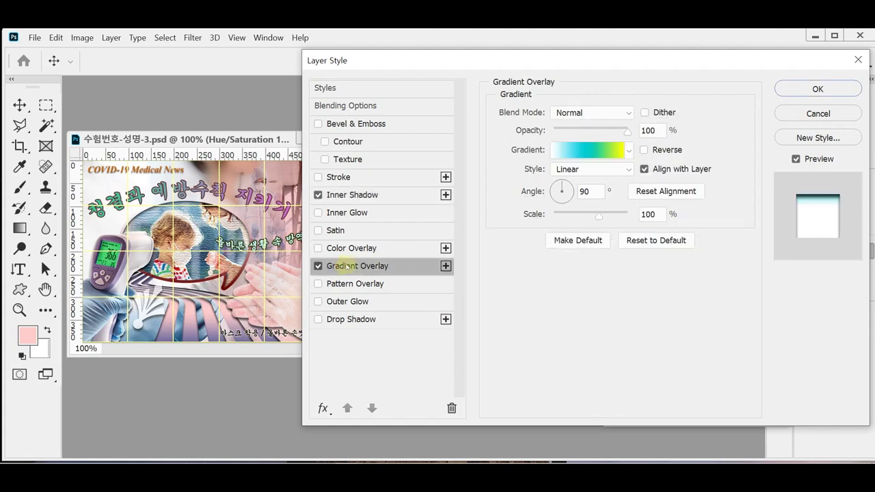
click(582, 151)
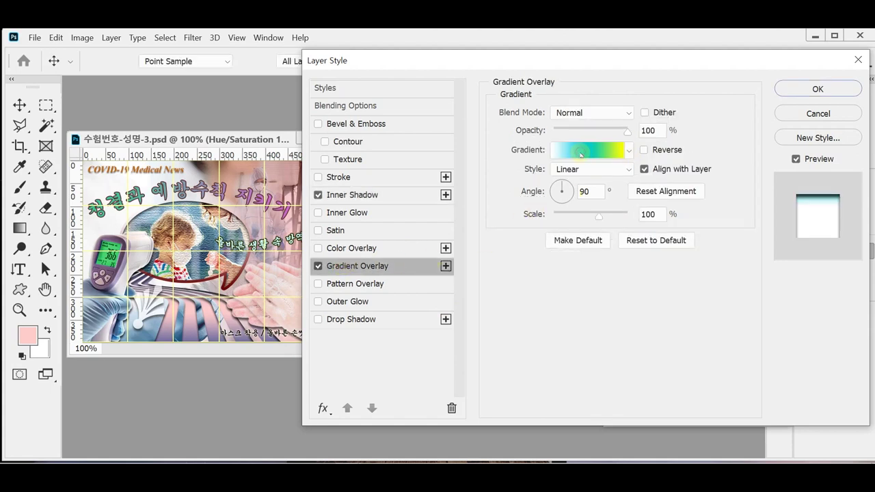
double_click(484, 338)
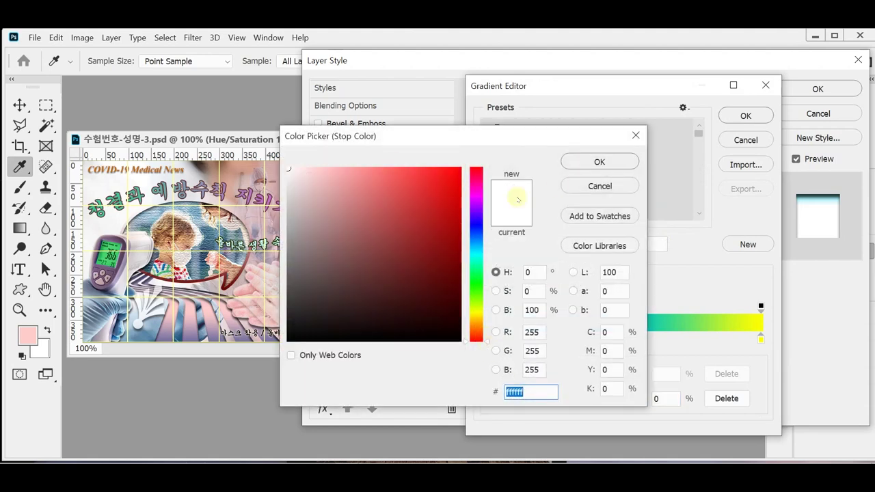
drag(538, 136, 582, 125)
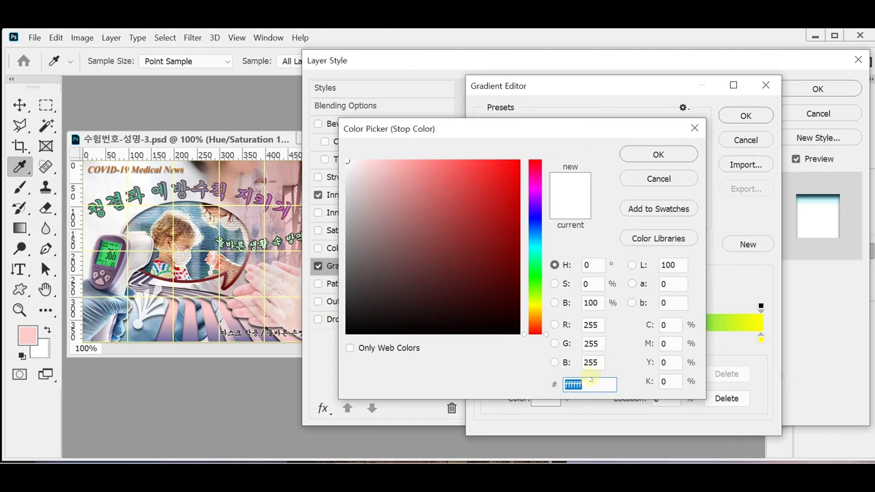
text(669)
click(658, 155)
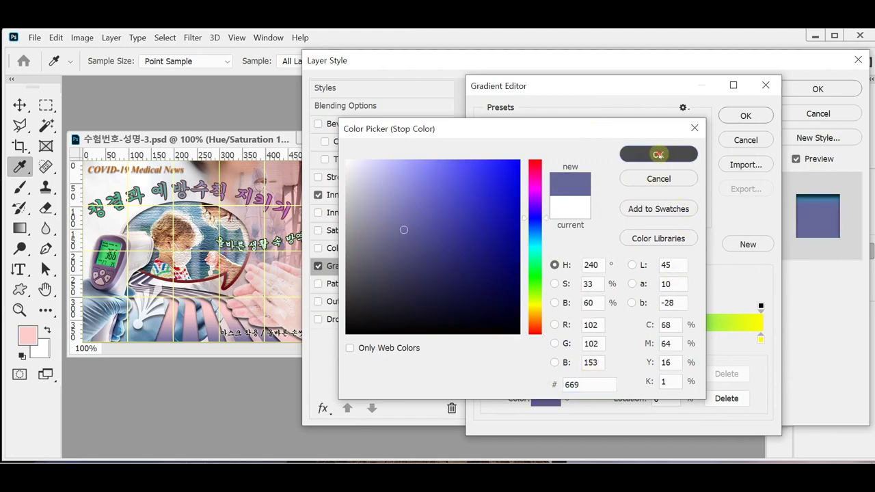
- Replace the gradient's middle stop with a new one at location 51% colored #ffcccc
drag(622, 338, 624, 369)
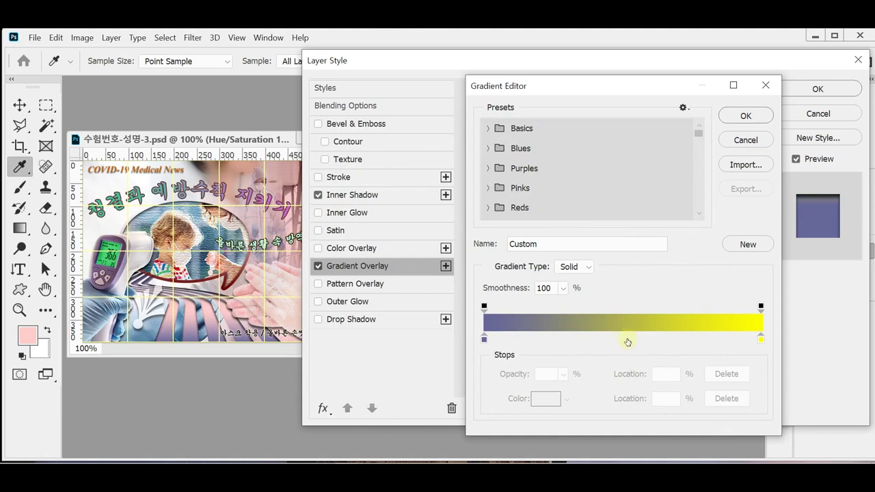
click(627, 340)
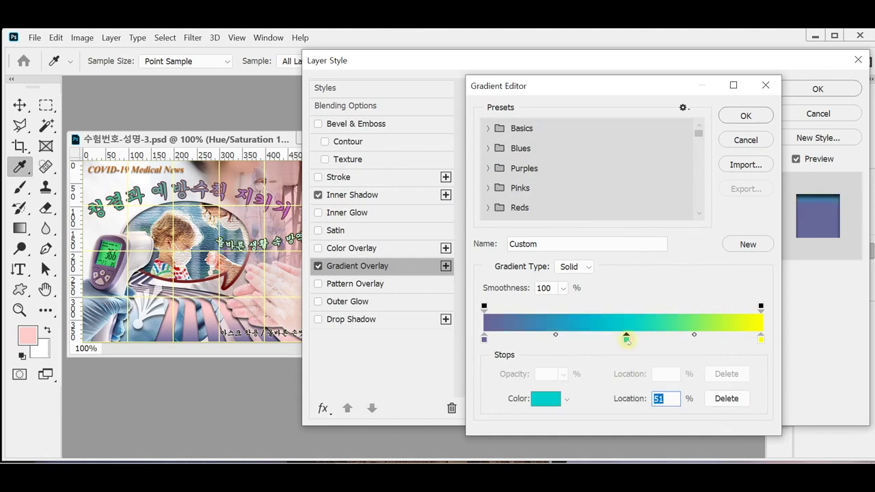
double_click(626, 338)
text(f)
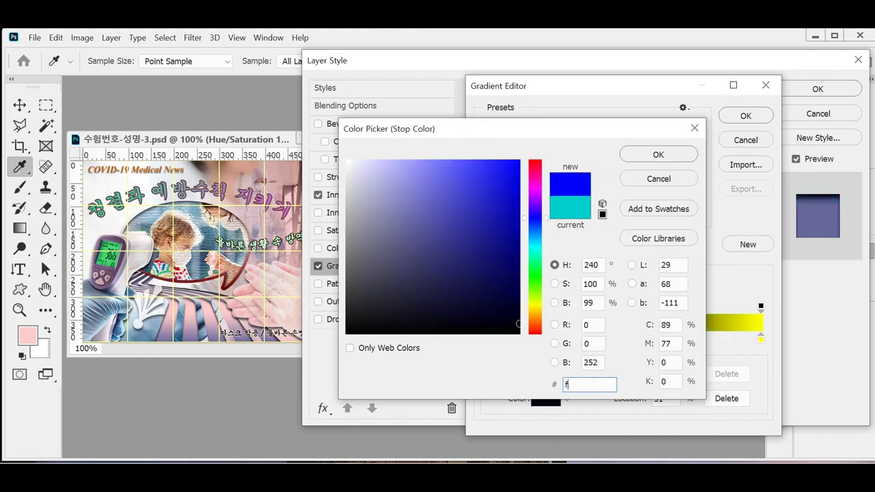
text(fcccc)
click(658, 155)
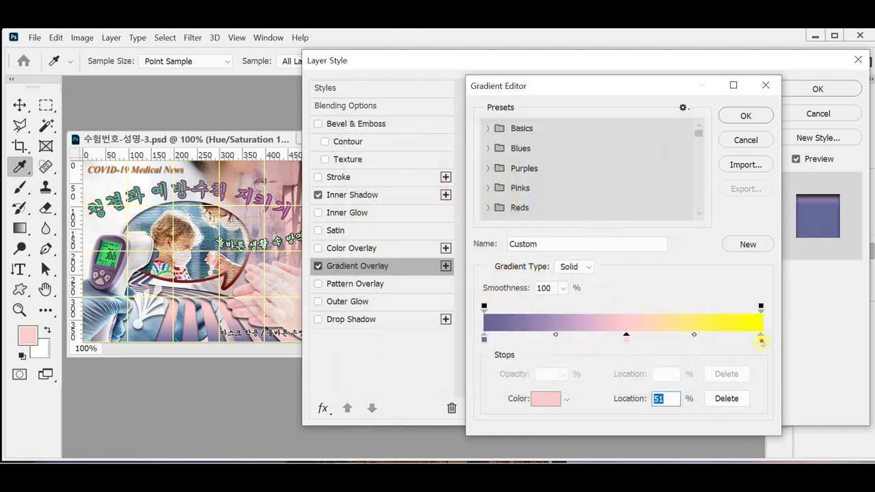
- Set the gradient's end color stop to #669 and accept the gradient
double_click(760, 339)
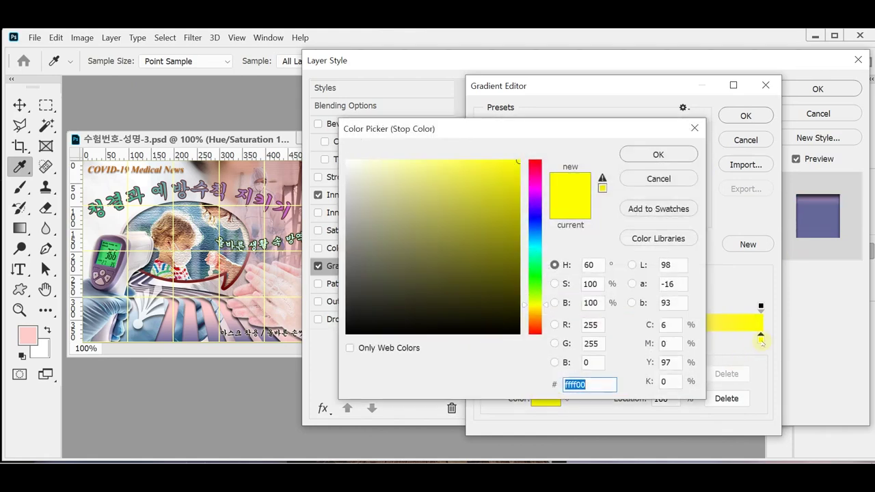
text(669)
click(625, 156)
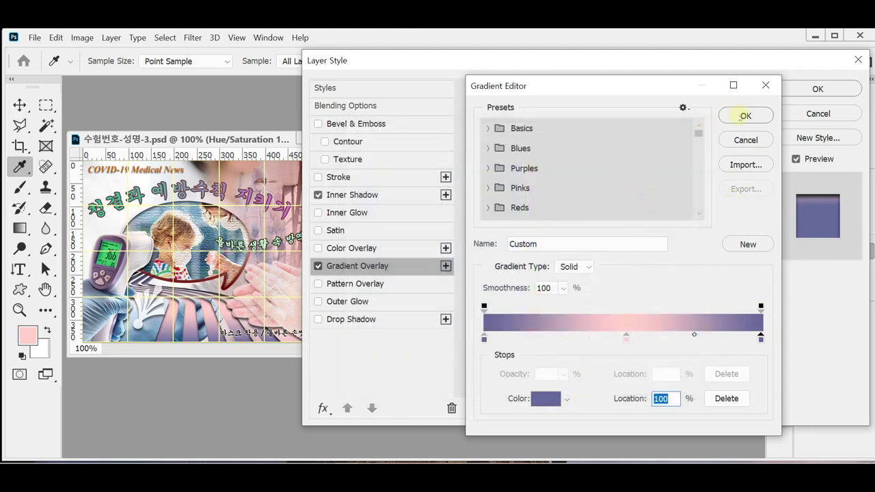
click(743, 116)
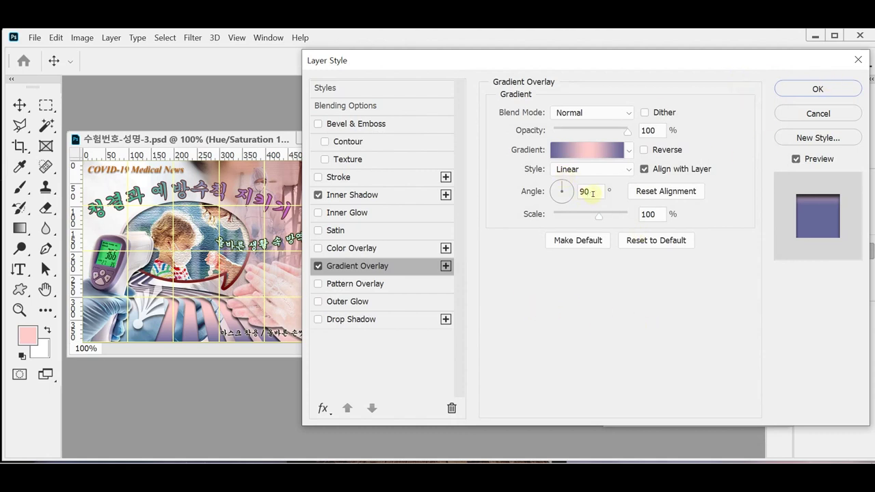
- Shift the gradient's pink middle stop slightly toward the start, keep the purple stops at the ends, and apply the layer style
drag(484, 59, 502, 99)
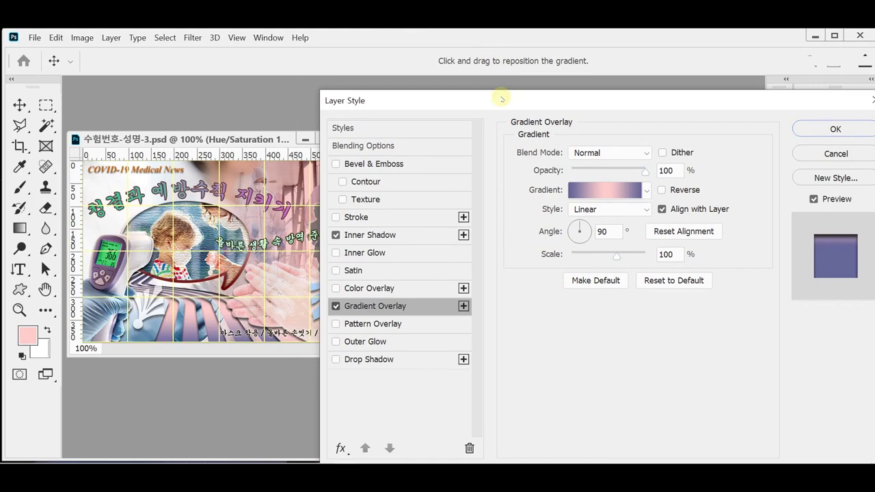
drag(501, 99, 466, 147)
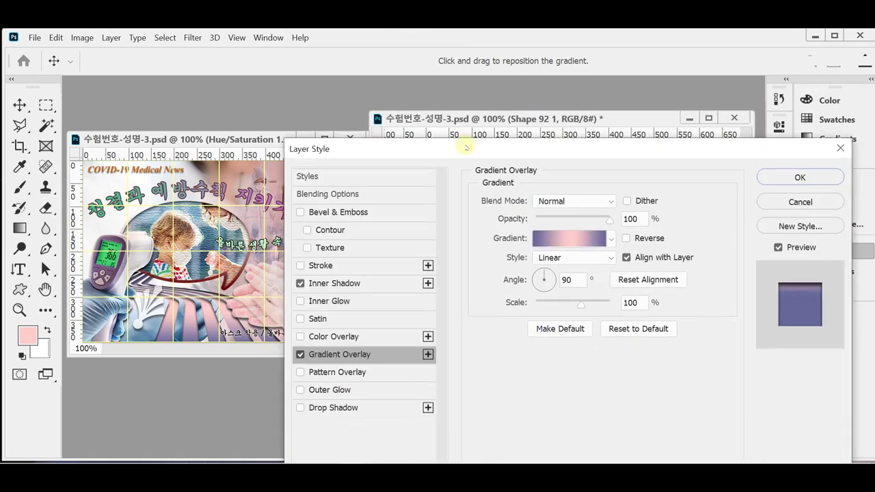
click(584, 239)
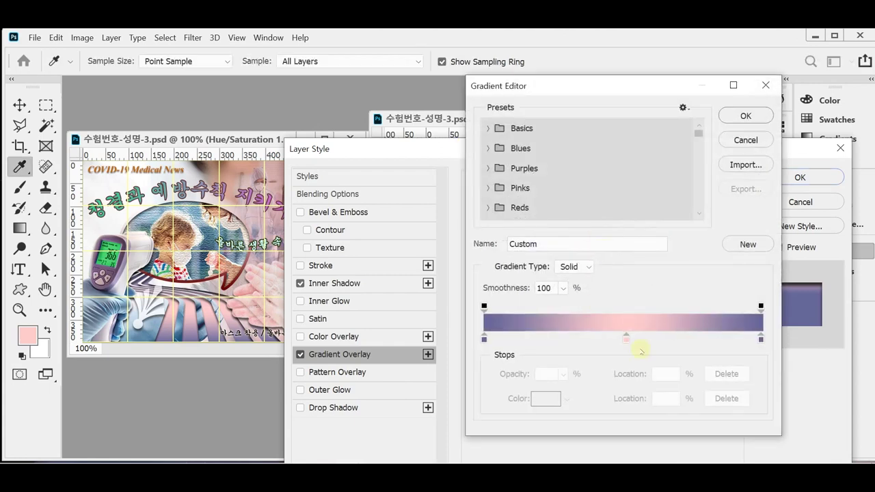
click(483, 338)
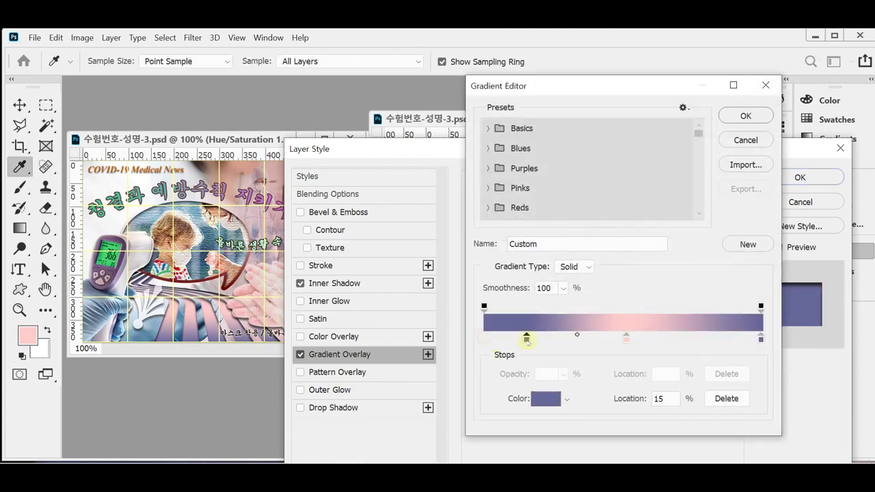
mouse_move(625, 338)
mouse_down()
mouse_move(664, 352)
mouse_move(609, 340)
mouse_move(617, 345)
mouse_up()
mouse_move(760, 340)
mouse_down()
mouse_move(723, 336)
mouse_move(765, 340)
mouse_up()
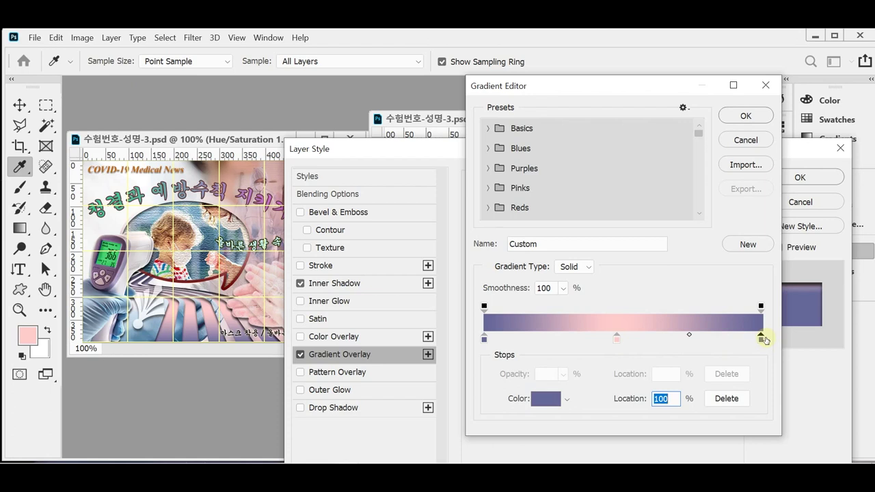
key(Return)
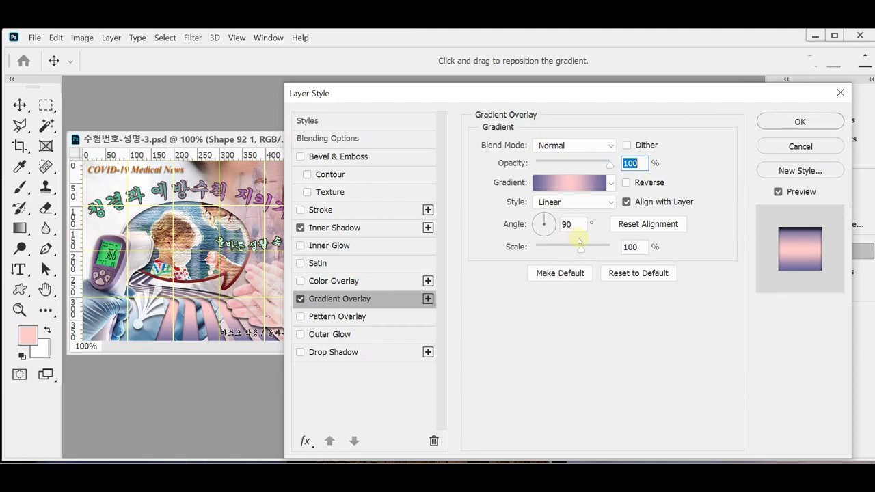
click(779, 122)
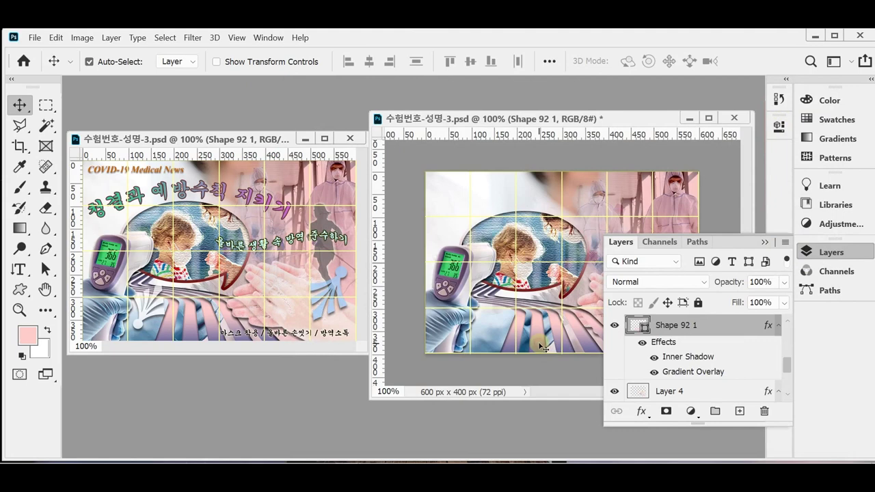
- Fine-tune the road shape's placement with Free Transform
key(ctrl+t)
mouse_move(538, 354)
mouse_down()
mouse_move(538, 367)
mouse_move(540, 350)
mouse_up()
key(Return)
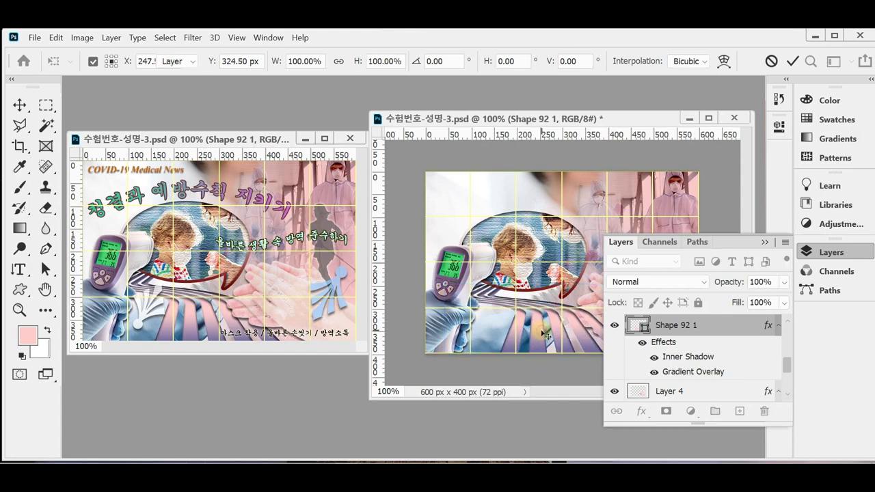
- Accept the road shape's transform and save the document
key(ctrl+s)
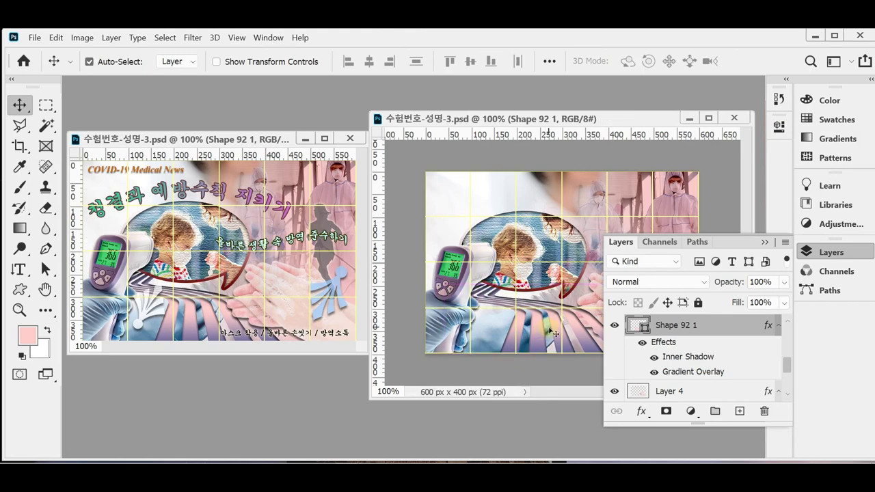
click(821, 252)
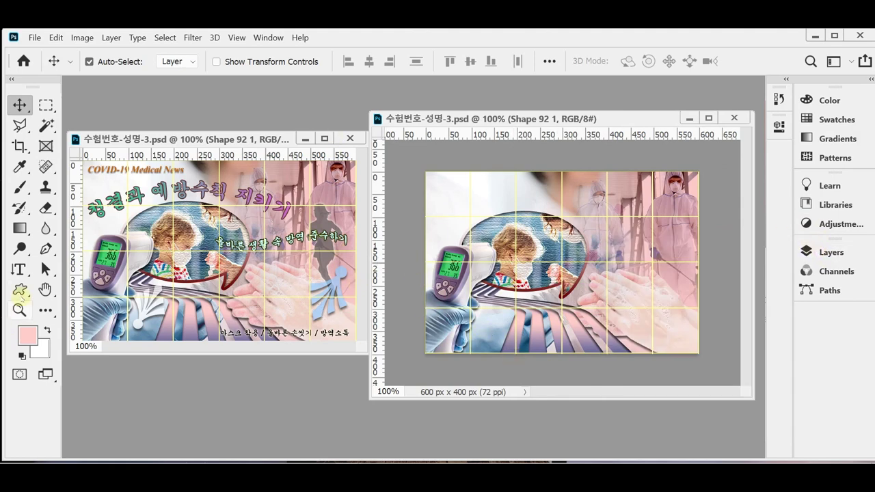
- Choose the Custom Shape tool with the third silhouette, a walking woman, from the 2019 Shapes People set
click(20, 290)
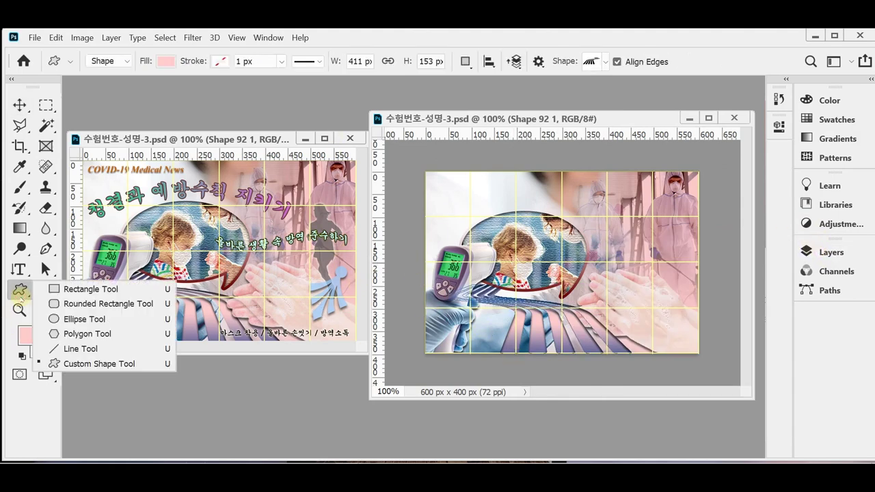
click(156, 366)
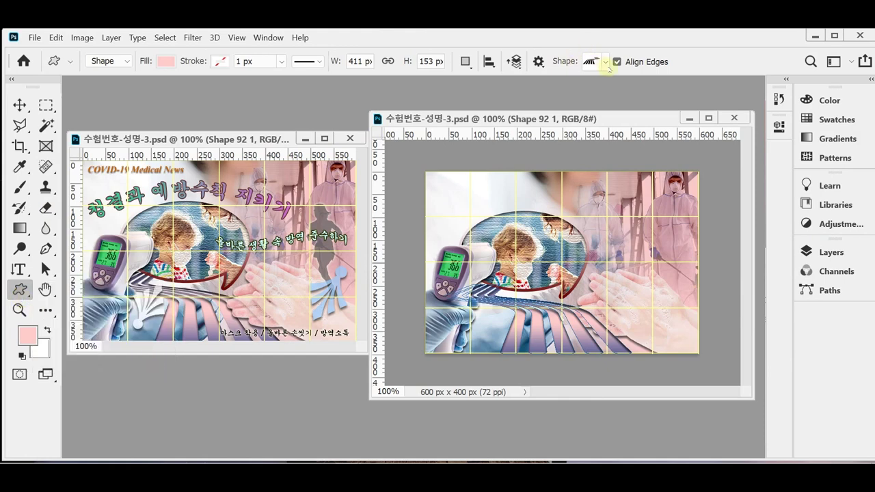
click(605, 62)
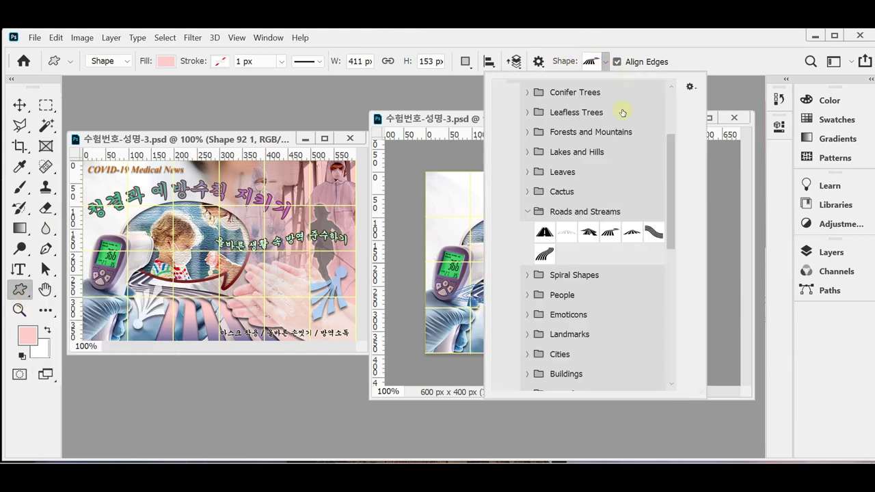
click(533, 213)
scroll(535, 216, up, 2)
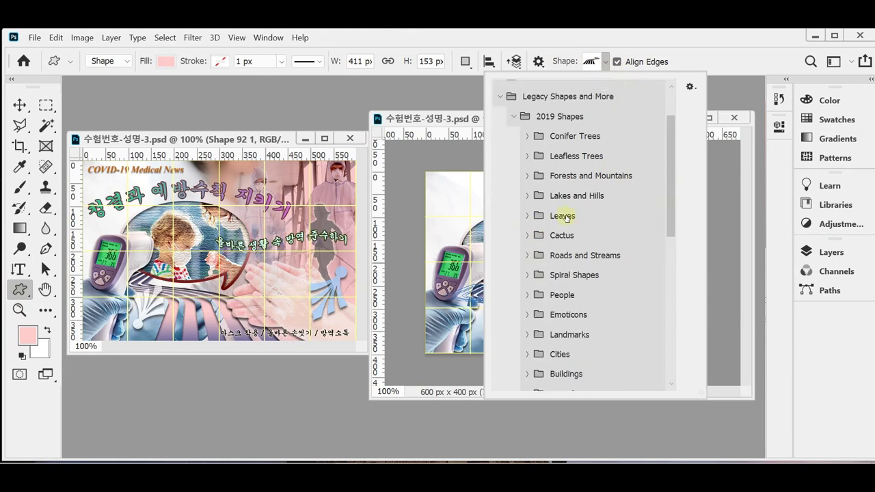
scroll(566, 219, down, 2)
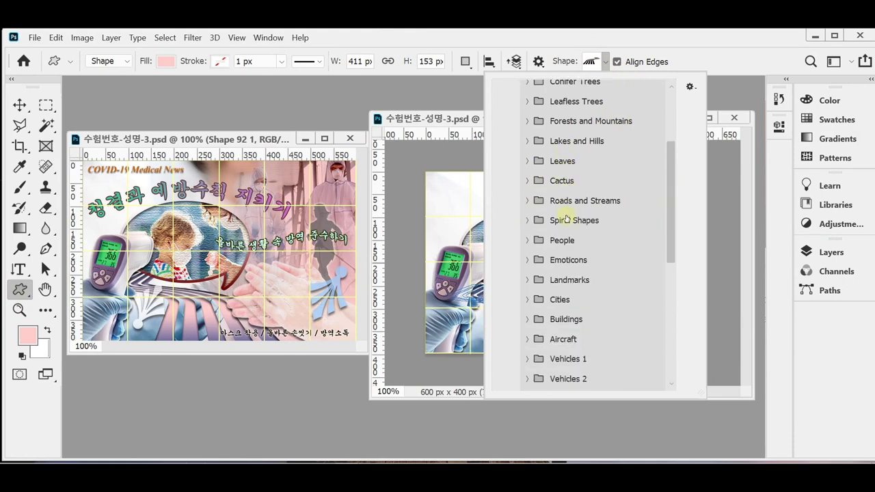
click(526, 241)
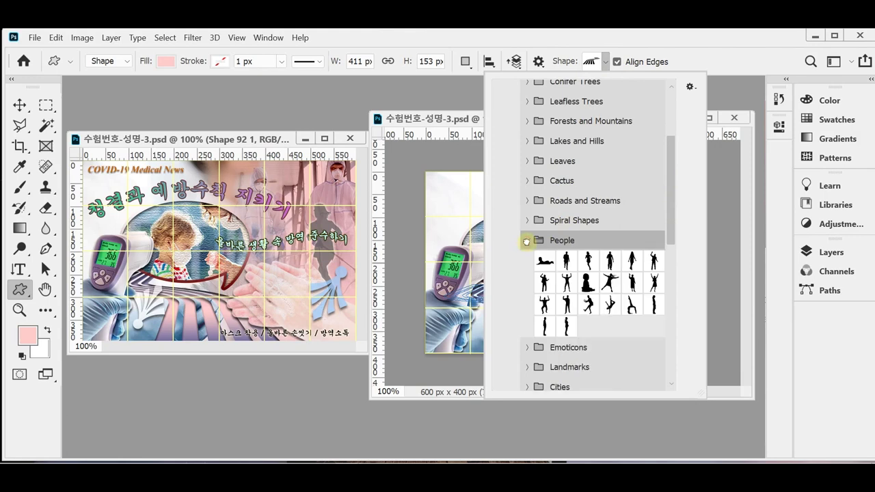
click(581, 261)
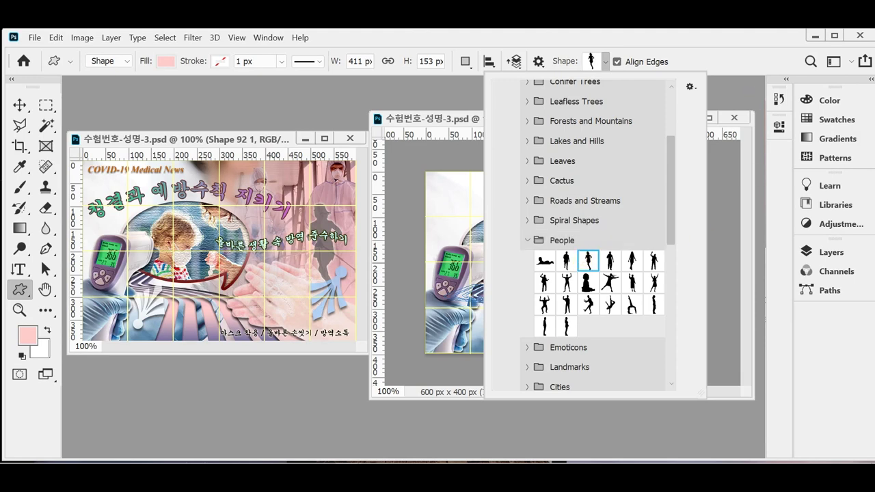
click(624, 38)
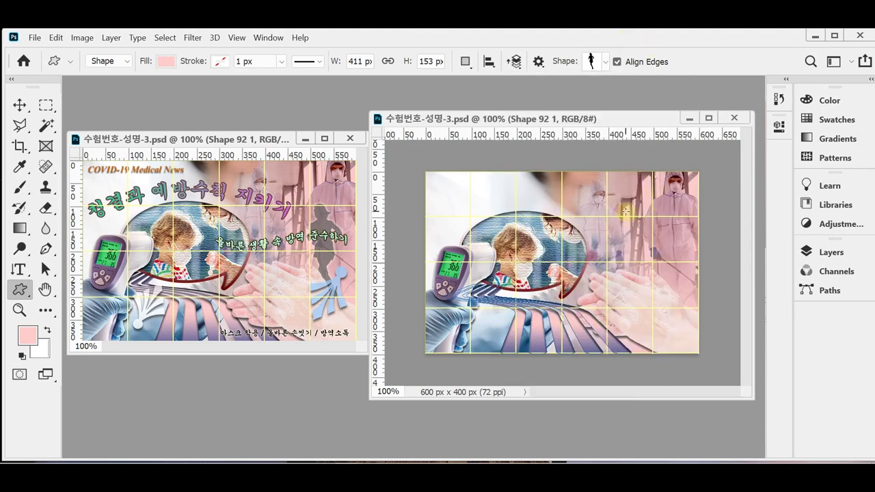
- Draw the person silhouette over the pink medical staff photo and scale it to about 78 × 209 px
drag(629, 214, 683, 306)
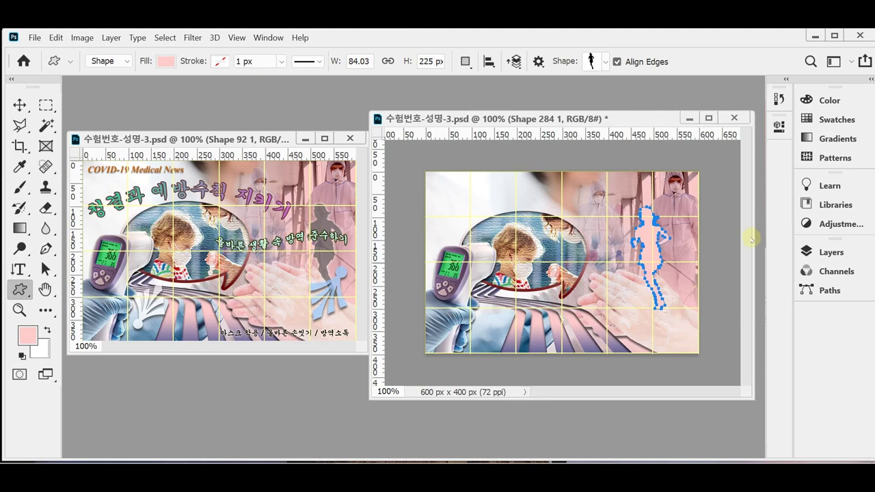
drag(645, 239, 662, 250)
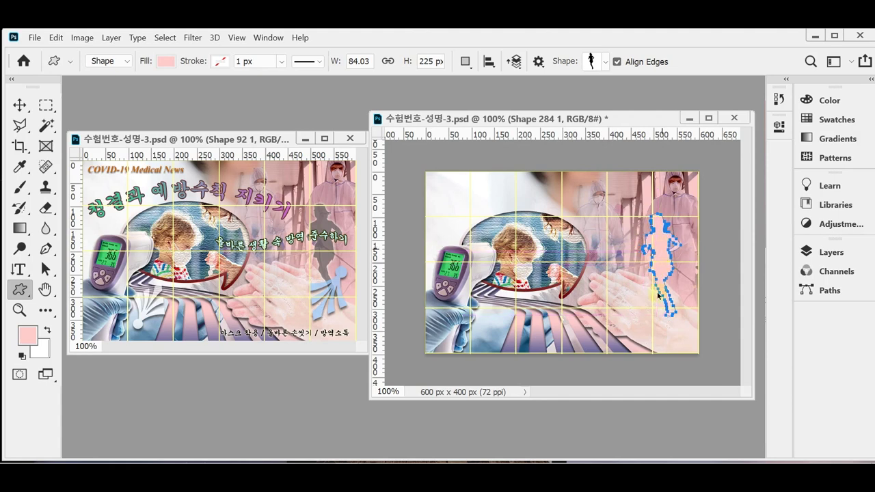
key(ctrl+t)
drag(679, 316, 677, 308)
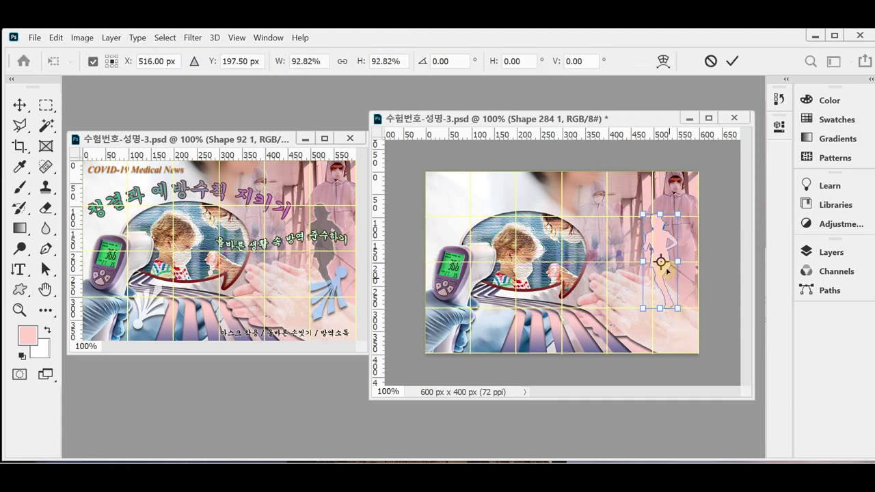
key(Return)
- Set the person silhouette's fill color to #666
click(820, 251)
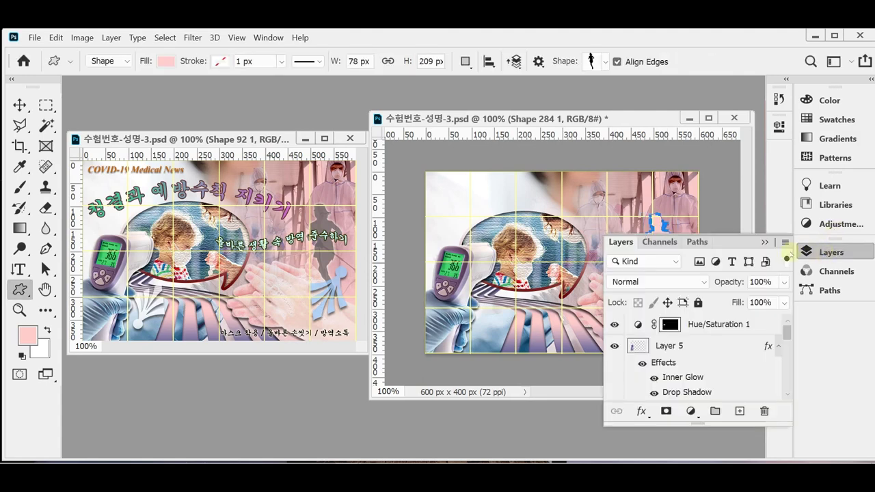
scroll(725, 369, down, 6)
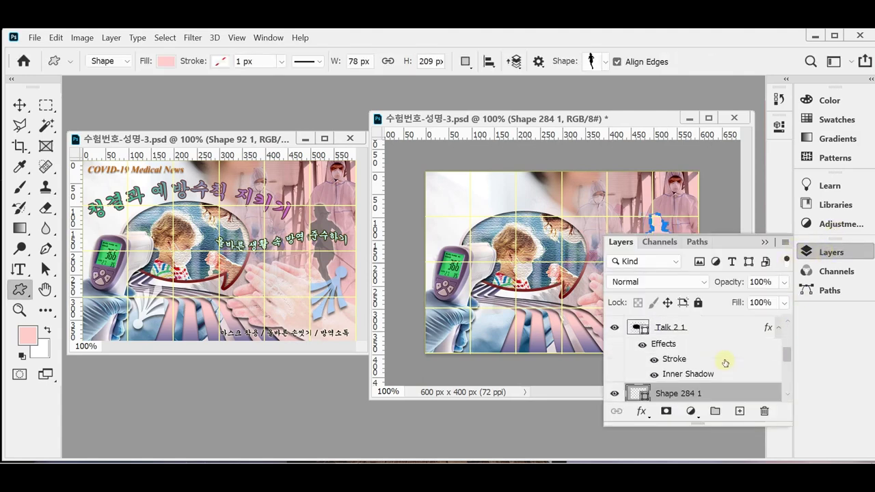
scroll(724, 363, down, 1)
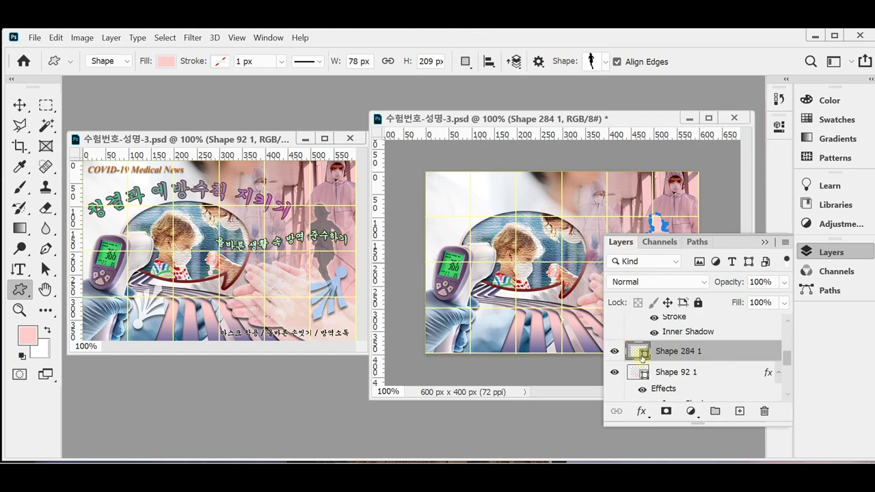
double_click(640, 352)
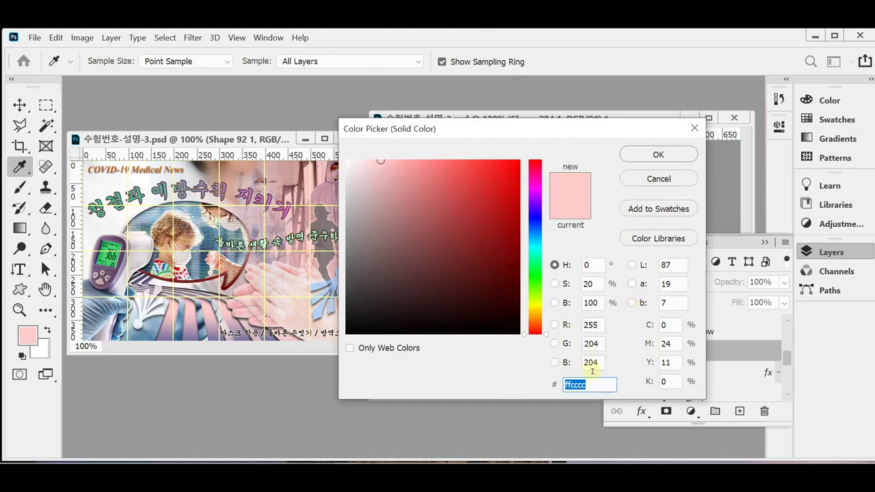
text(666)
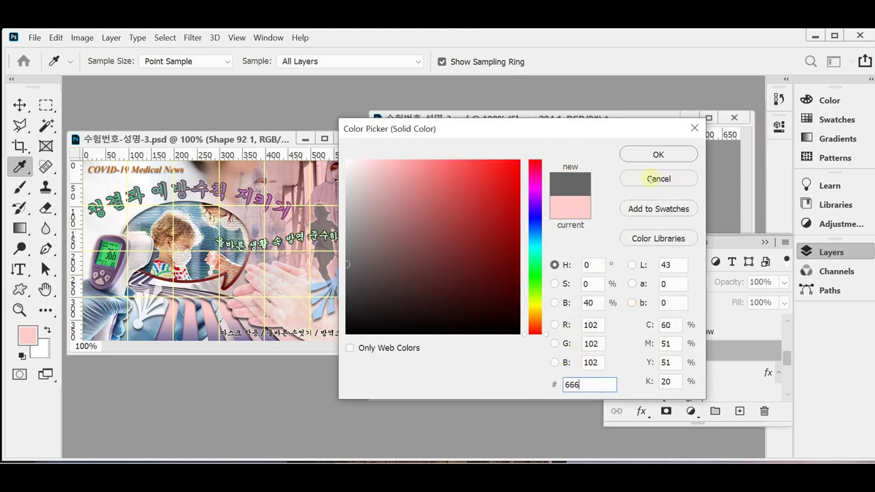
click(657, 154)
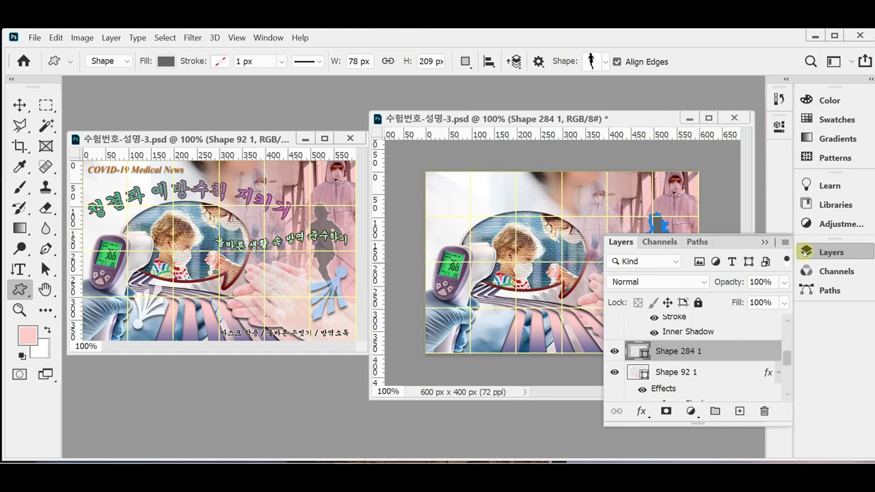
click(805, 251)
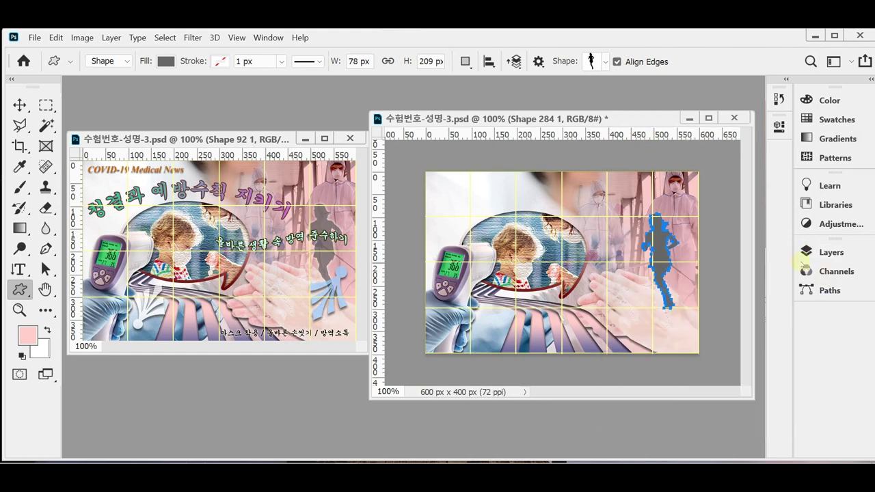
- Add an Outer Glow to the person silhouette with its size slightly reduced, and apply the layer style
click(828, 251)
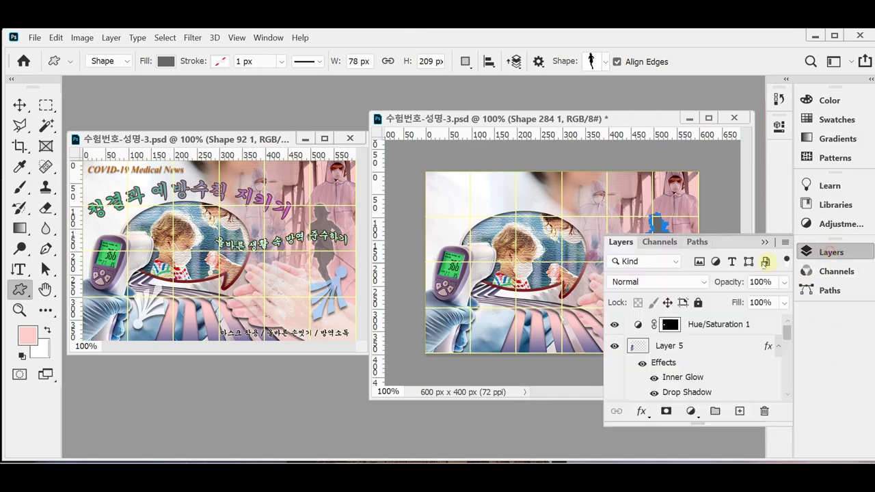
click(641, 412)
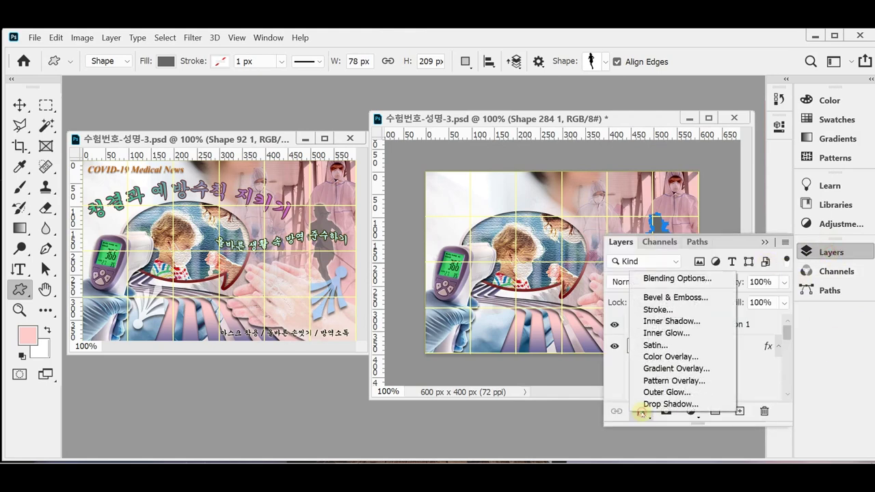
click(702, 391)
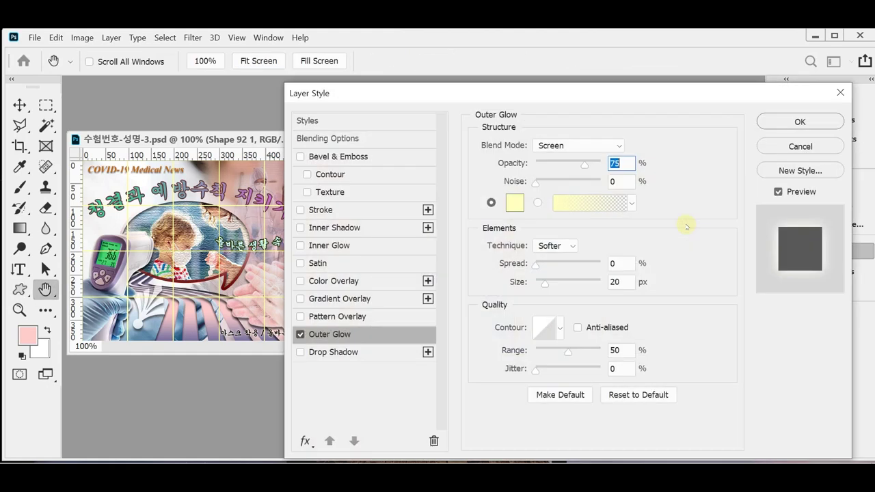
click(628, 281)
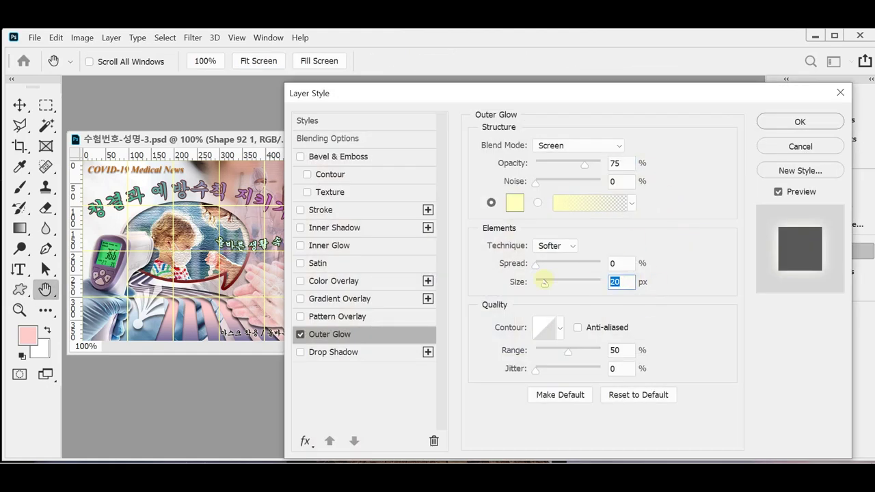
drag(544, 281, 542, 281)
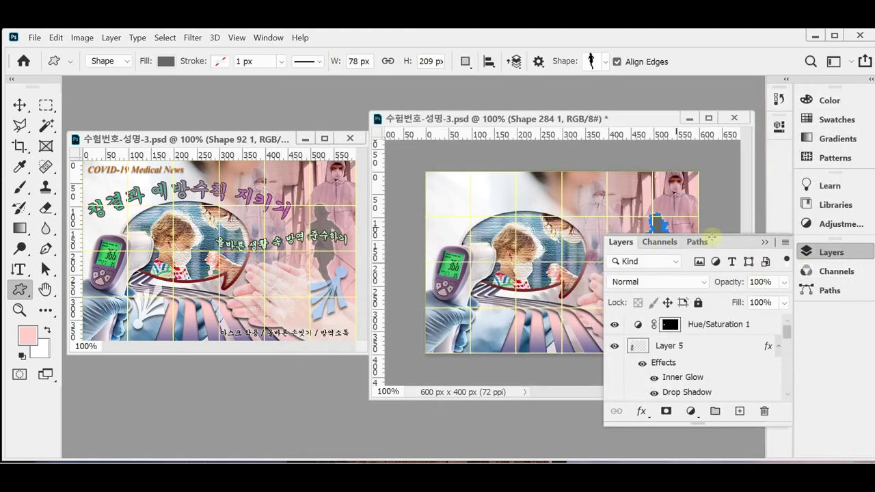
- Set the person silhouette layer's opacity to 70% and save the document
click(728, 283)
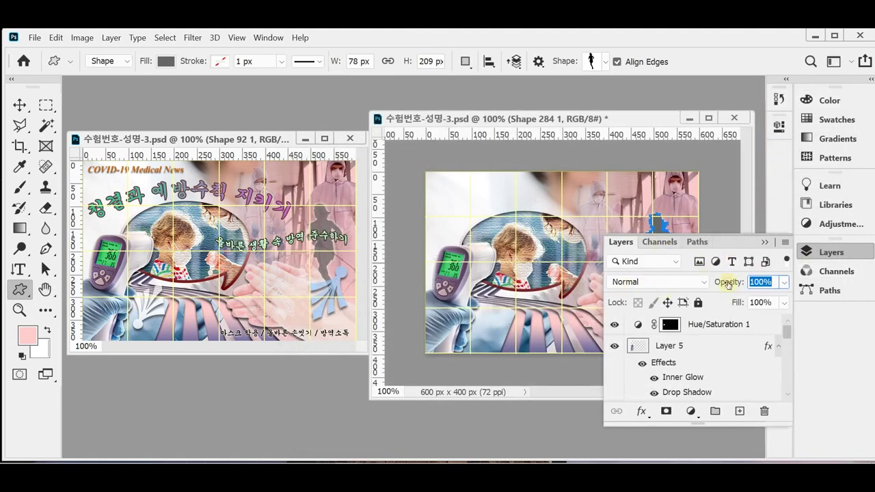
text(70)
key(Return)
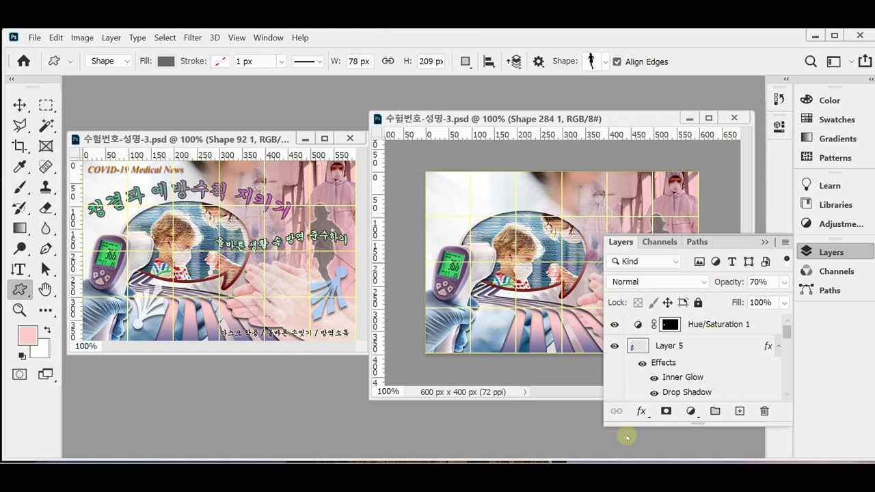
mouse_move(594, 459)
click(829, 252)
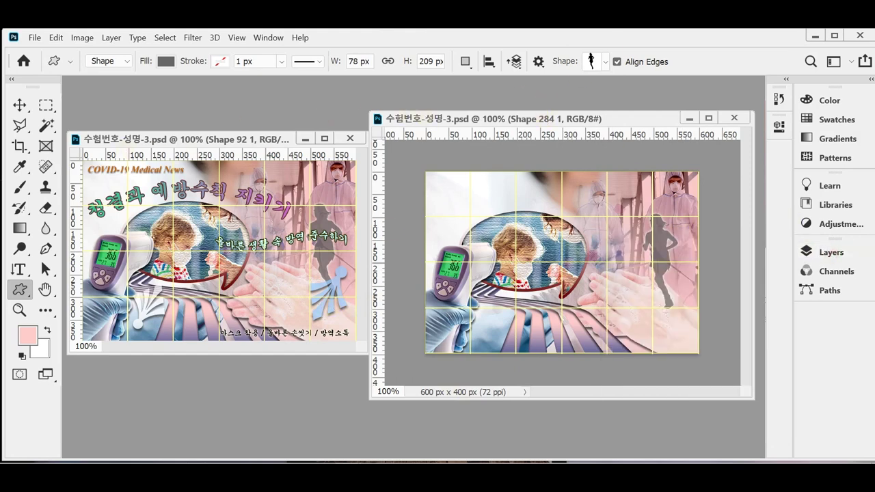
- Draw the Ornament 7 custom shape from the legacy Ornaments set, about 138 × 99 px, at the person silhouette's feet
click(605, 62)
click(525, 241)
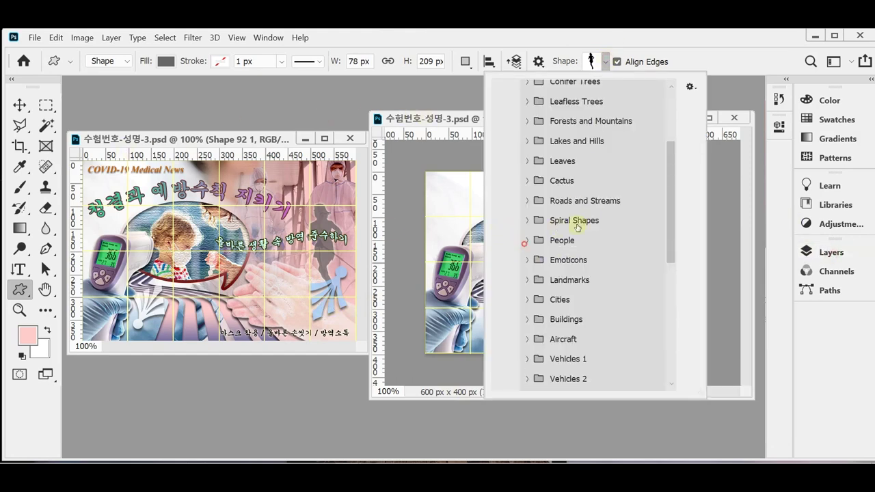
scroll(670, 190, up, 3)
click(514, 188)
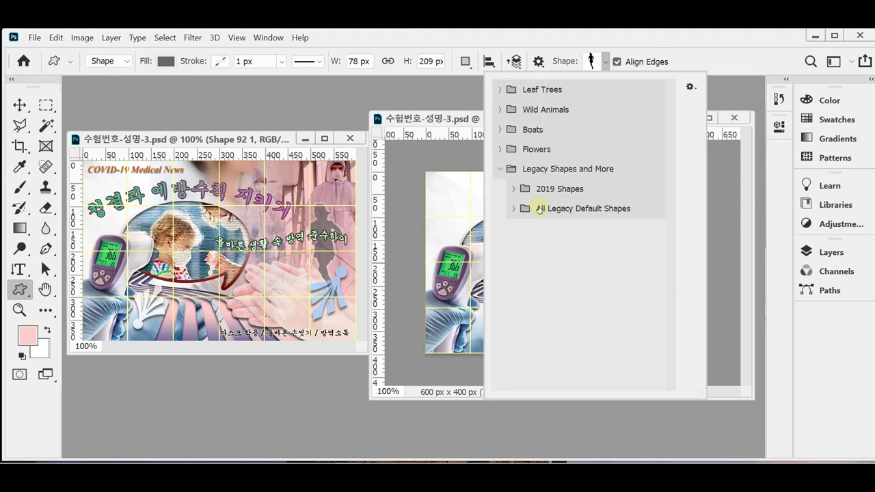
click(516, 208)
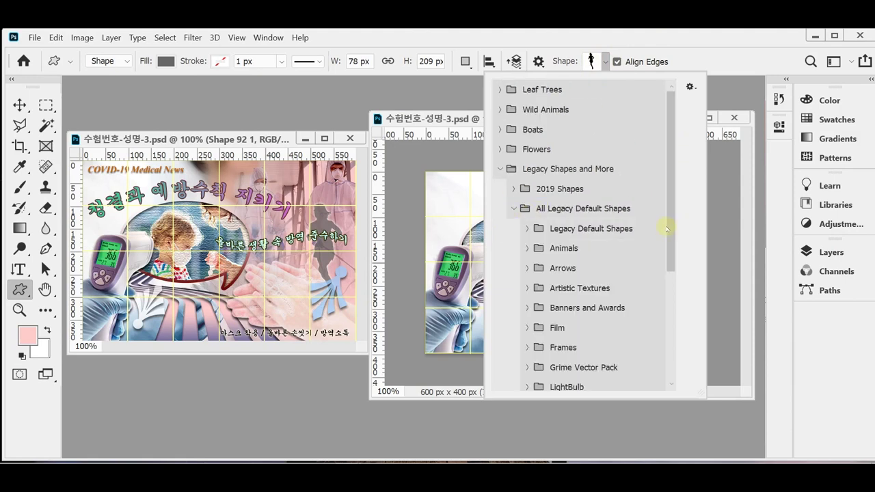
drag(666, 229, 672, 328)
click(527, 319)
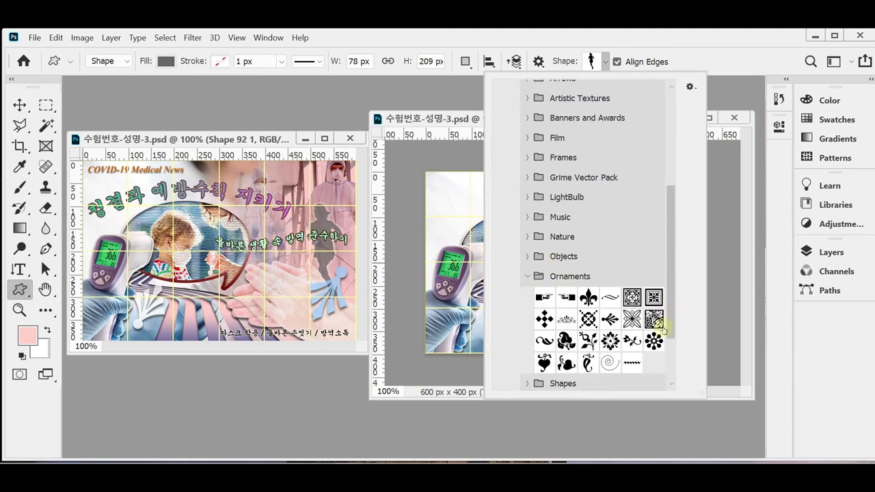
click(610, 324)
click(550, 43)
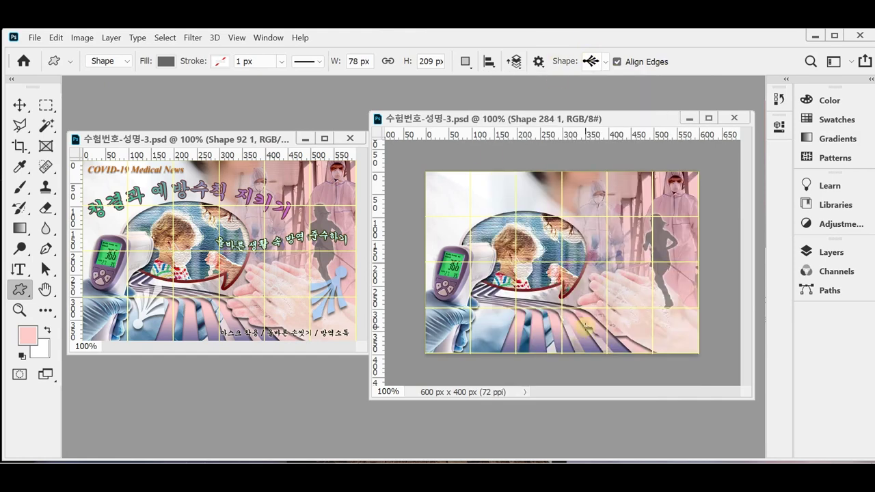
drag(629, 292, 688, 334)
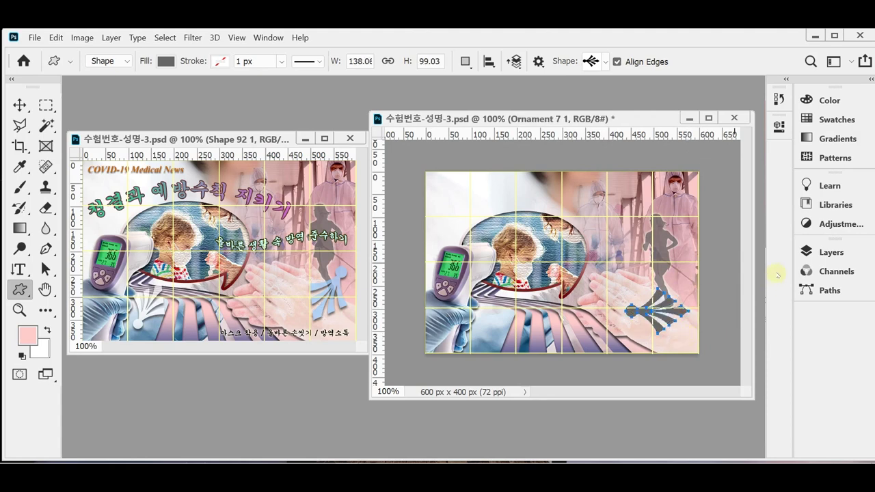
click(823, 251)
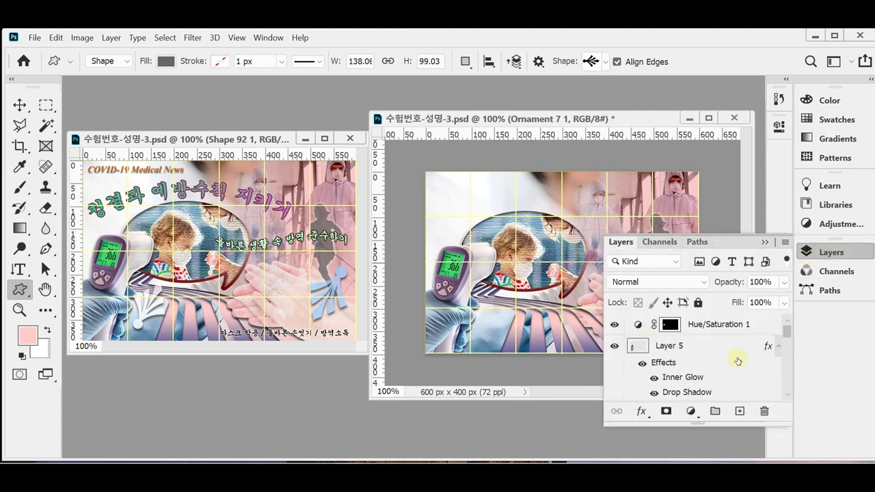
- Set the fill color of the ornament at the person silhouette's feet to #9cf
scroll(737, 356, down, 3)
double_click(637, 372)
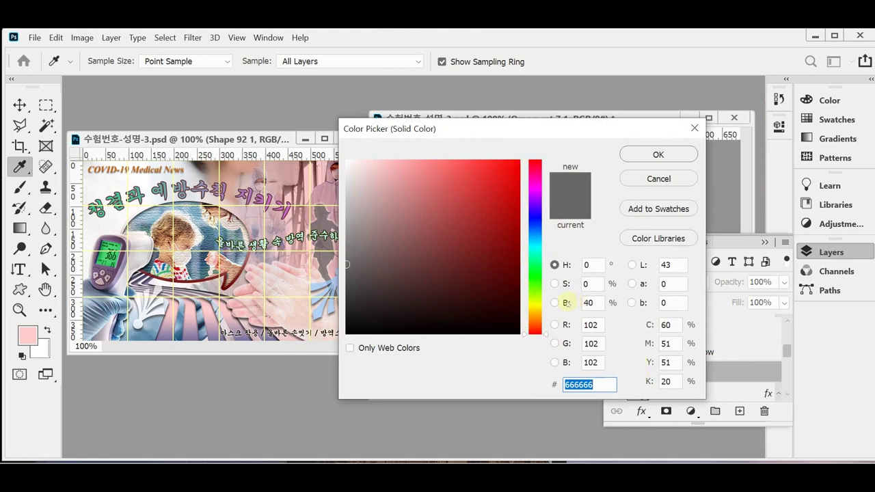
text(90ff)
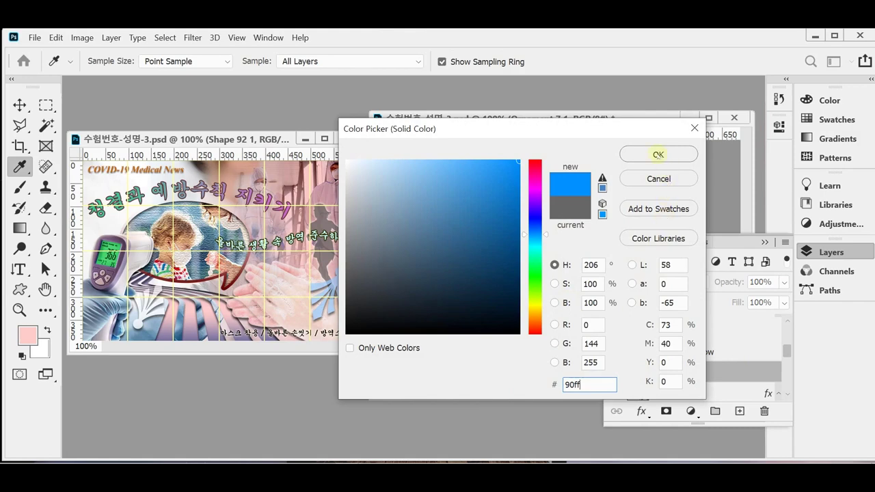
key(BackSpace)
click(657, 155)
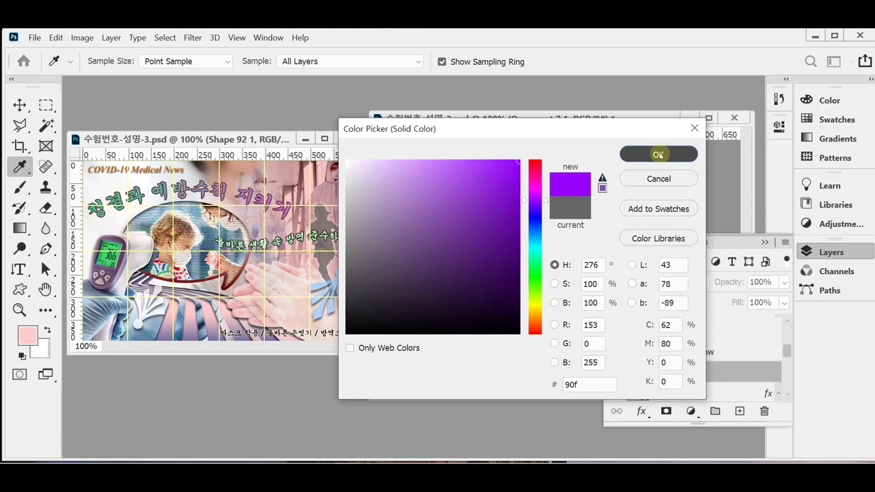
click(562, 385)
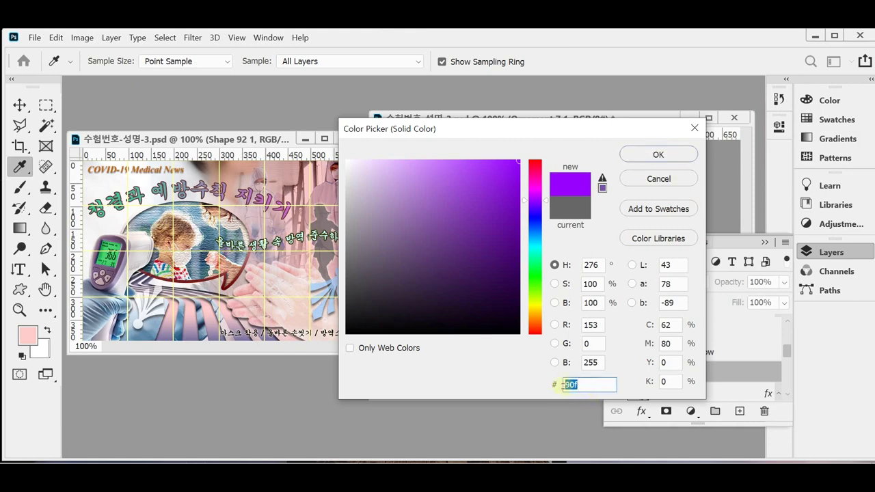
text(9cf)
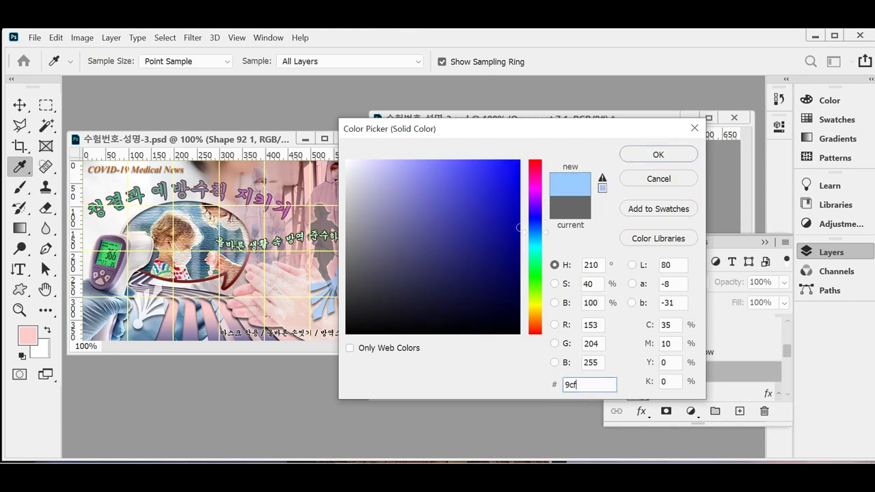
click(658, 156)
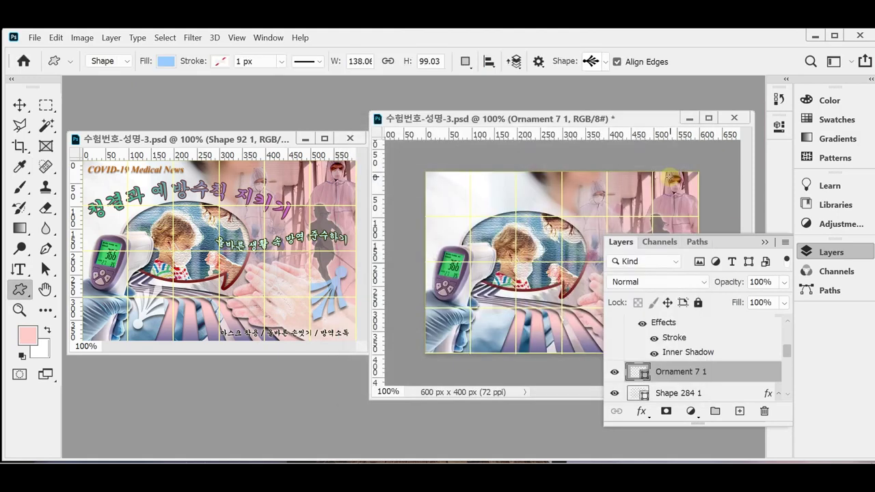
- Rotate the ornament 120°, scale it to about 91%, and move it just below the person silhouette's feet
click(824, 252)
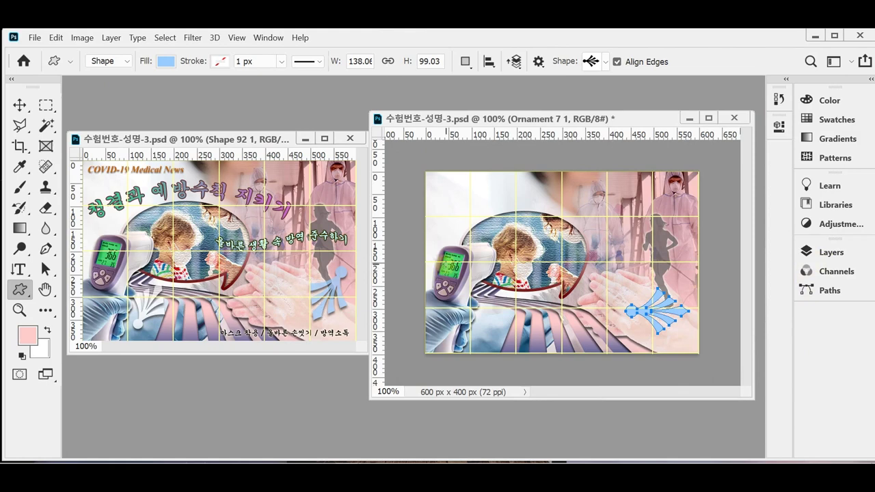
key(ctrl+t)
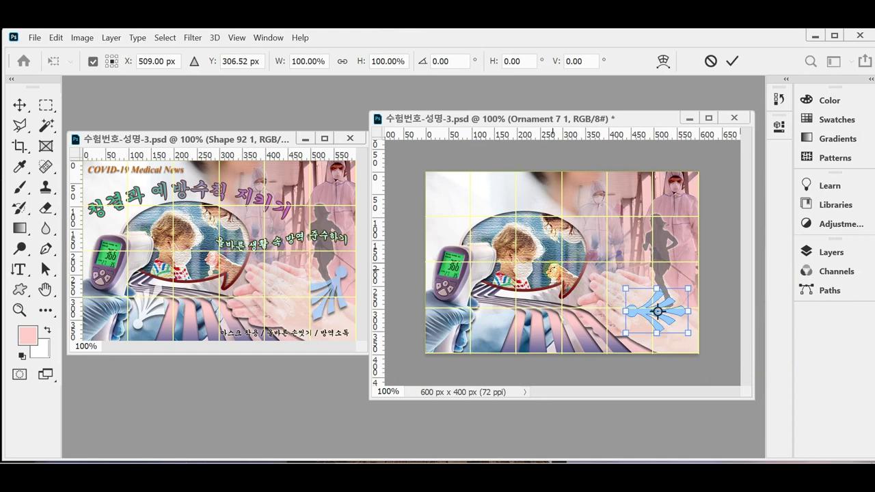
click(421, 63)
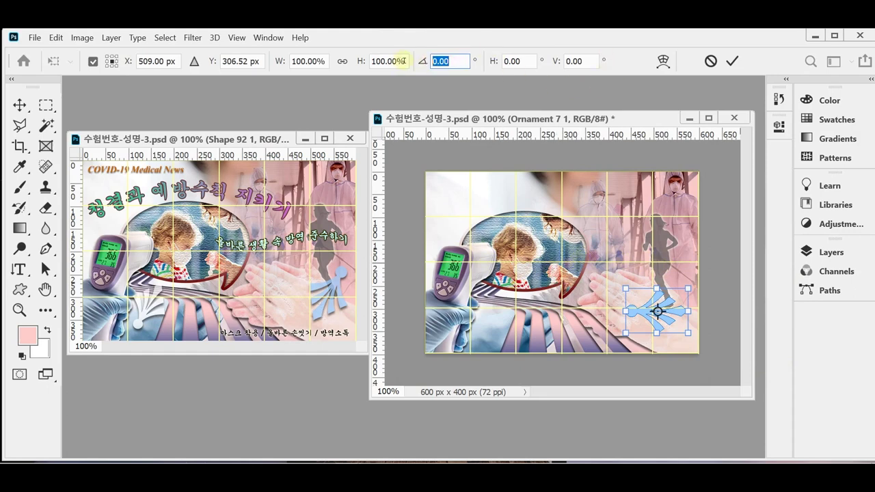
text(120)
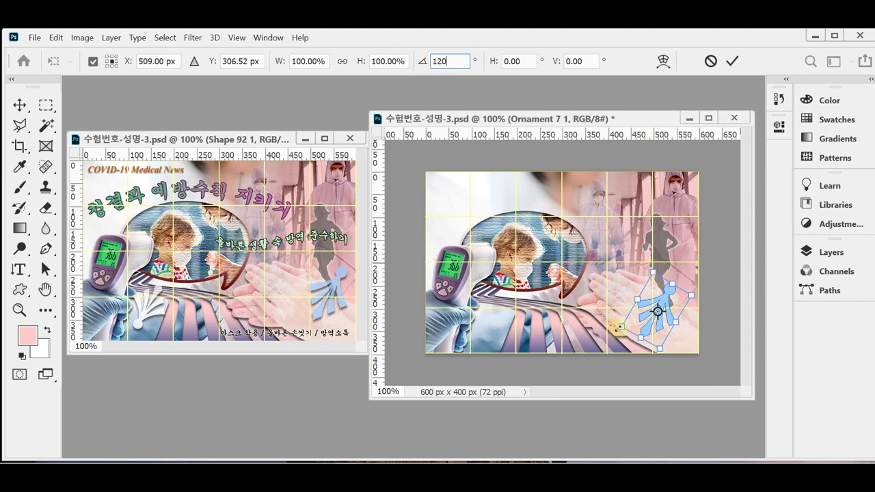
drag(620, 327, 663, 320)
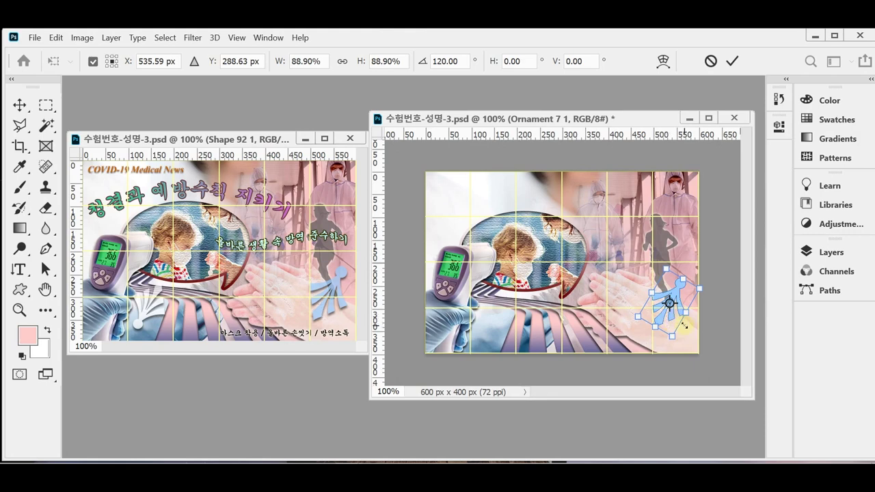
drag(665, 268, 666, 268)
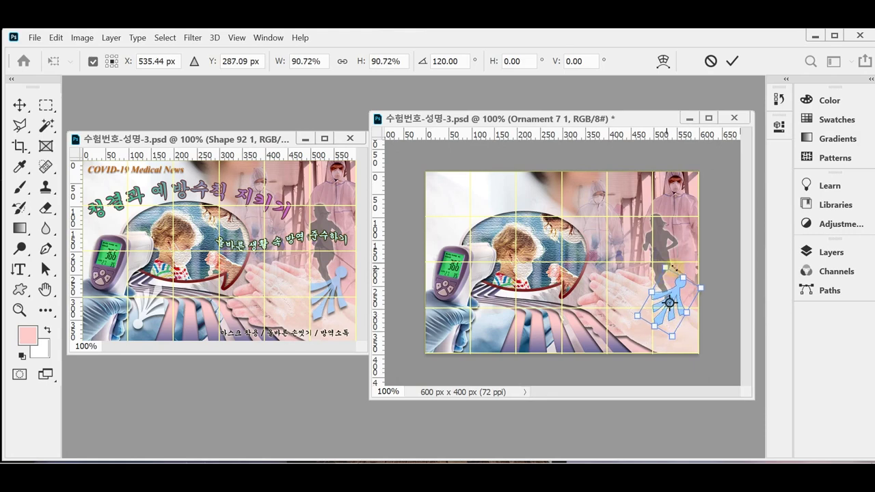
key(Return)
- Add a Drop Shadow with default settings to the ornament and set its layer opacity to 70%
click(831, 252)
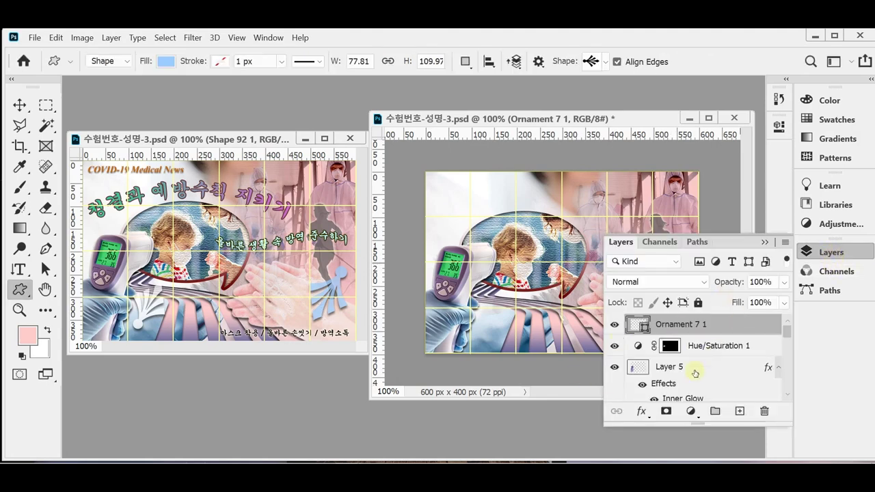
click(641, 411)
click(667, 407)
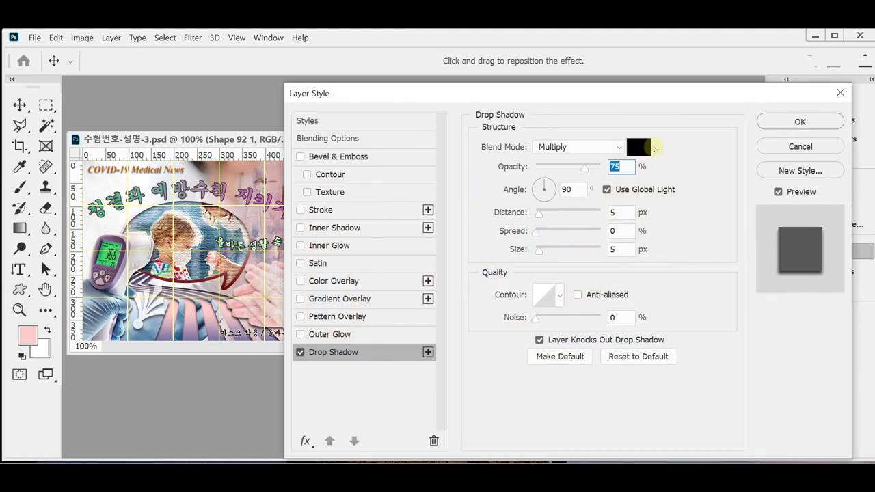
click(797, 122)
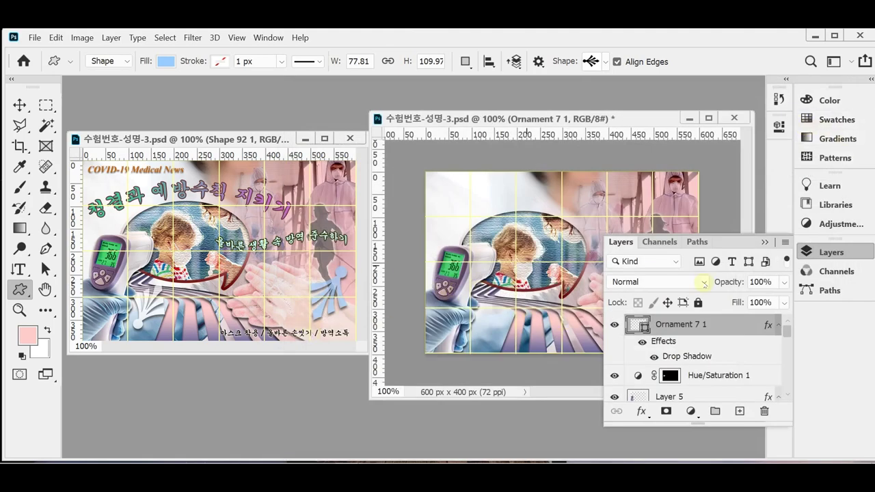
click(722, 284)
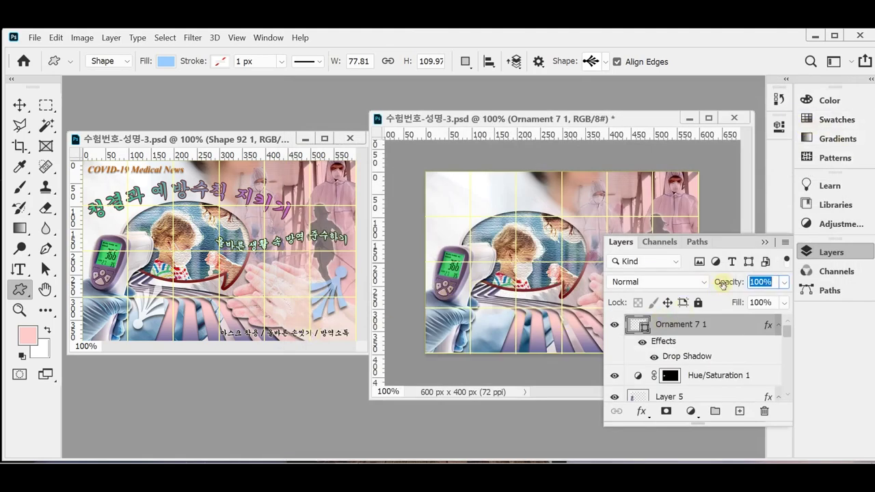
text(70)
key(Return)
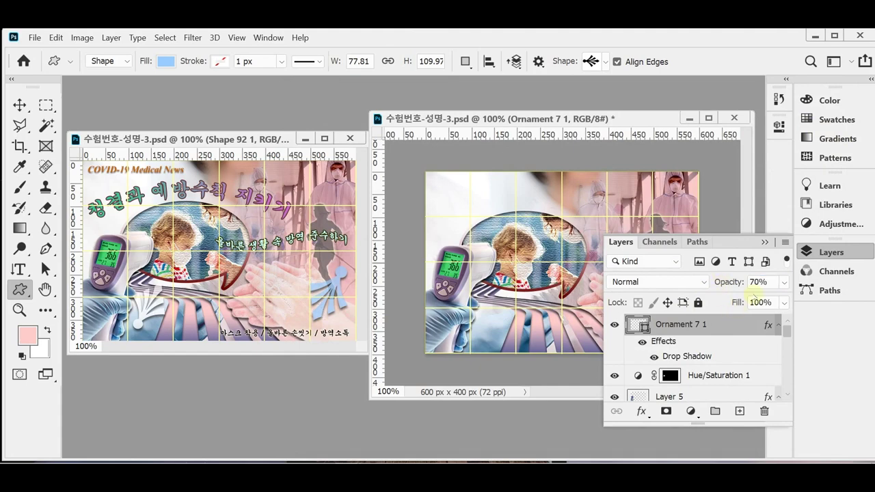
- Enlarge the blue ornament slightly to about 105%, making it 82 × 116 px
click(824, 253)
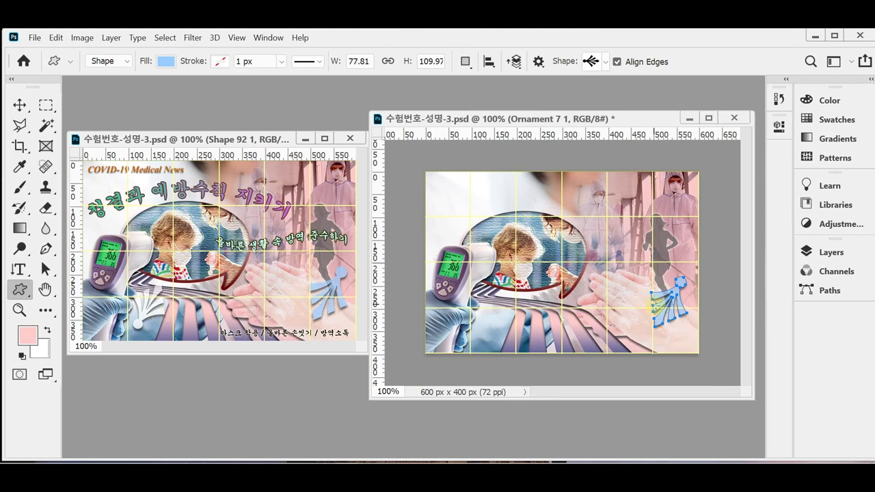
key(ctrl+t)
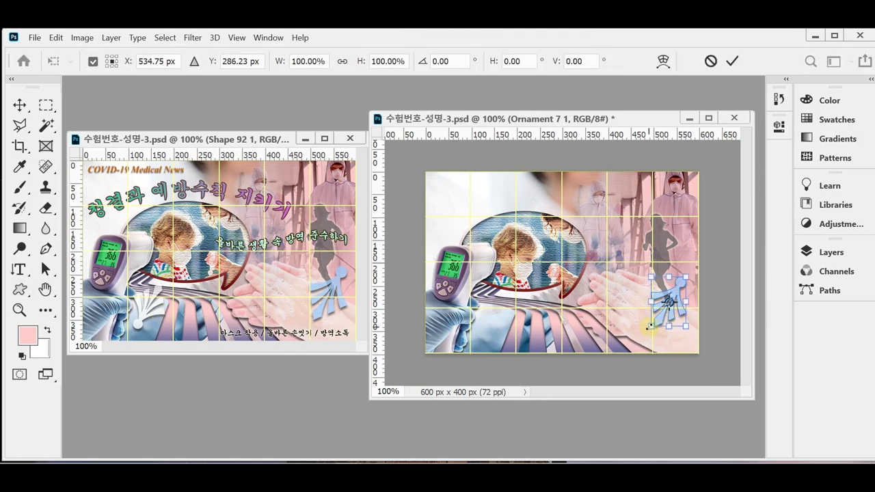
drag(685, 325, 685, 327)
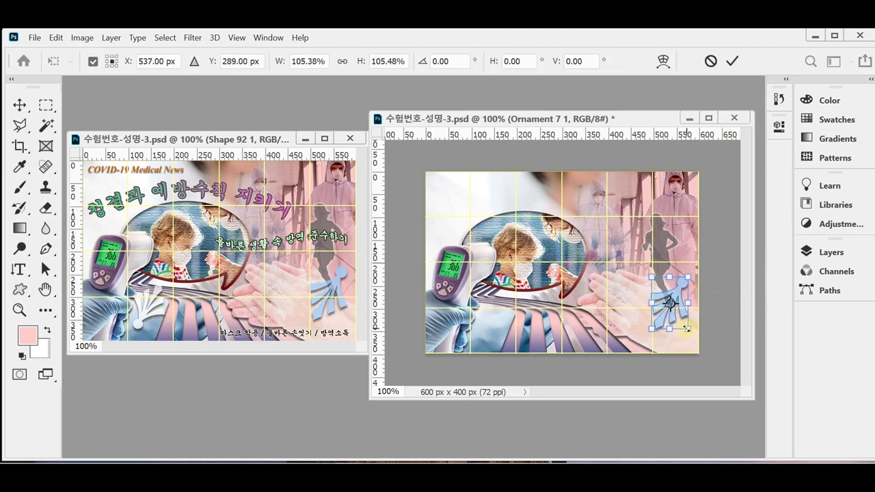
key(Return)
key(u)
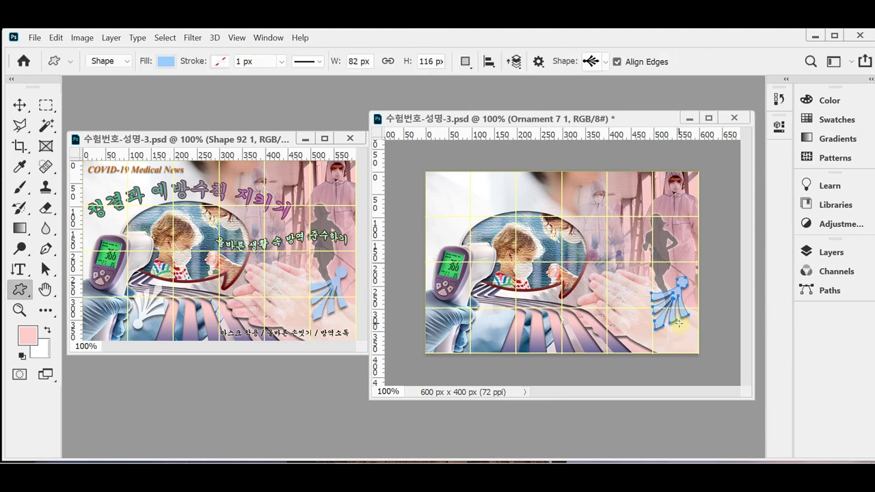
- Duplicate the blue ornament and move the copy beside the gloved hand, below the speech bubble
key(Return)
key(ctrl+j)
key(ctrl+t)
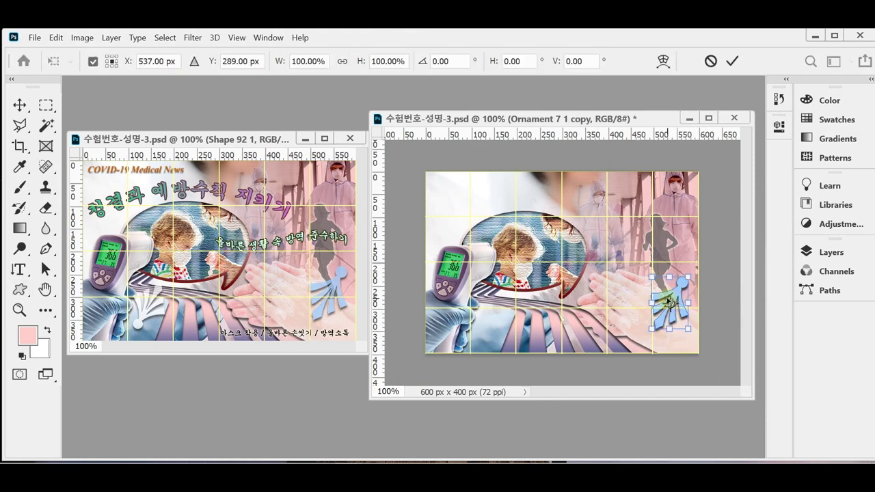
drag(677, 287, 483, 297)
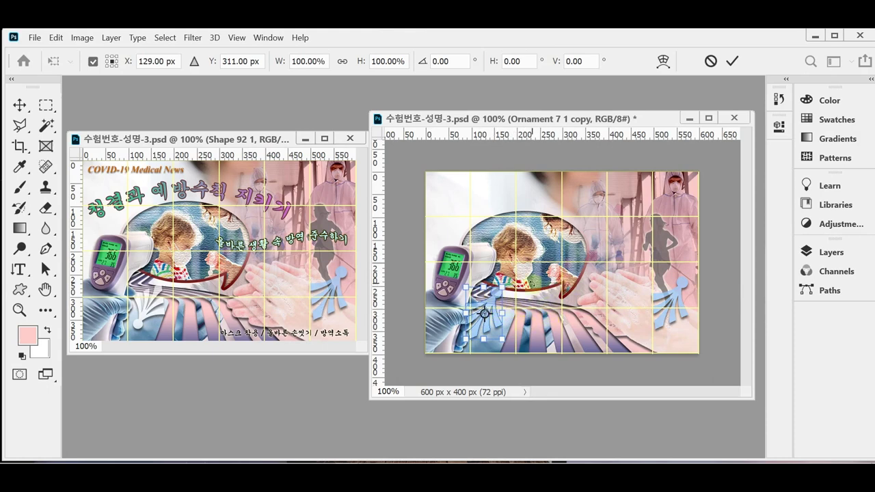
- Rotate the ornament copy 180°, scale it down to about 87%, and nudge it slightly into place
right_click(508, 294)
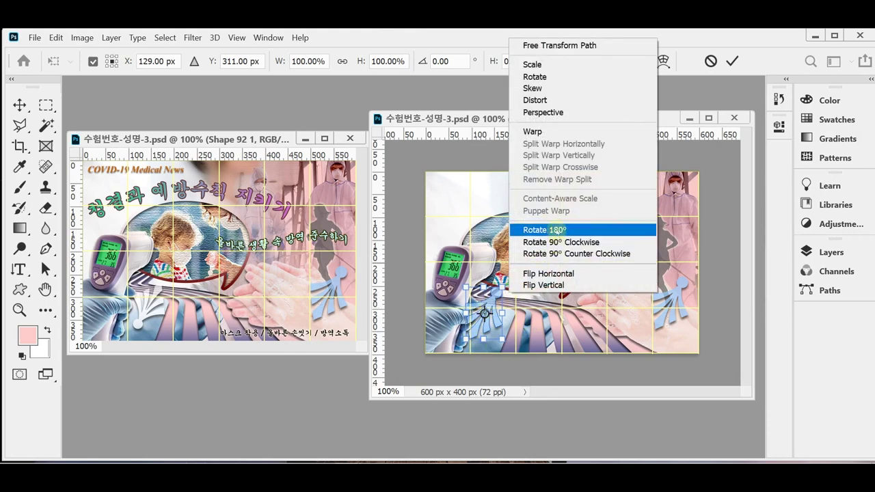
click(553, 230)
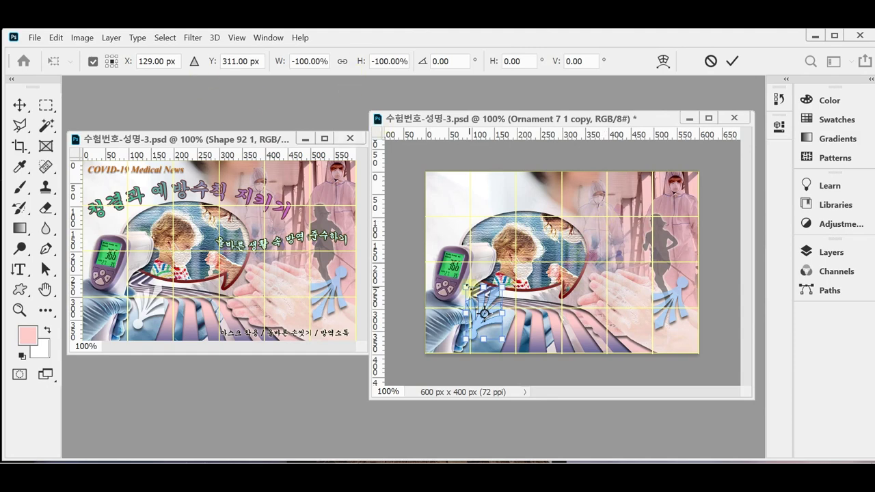
drag(464, 285, 471, 295)
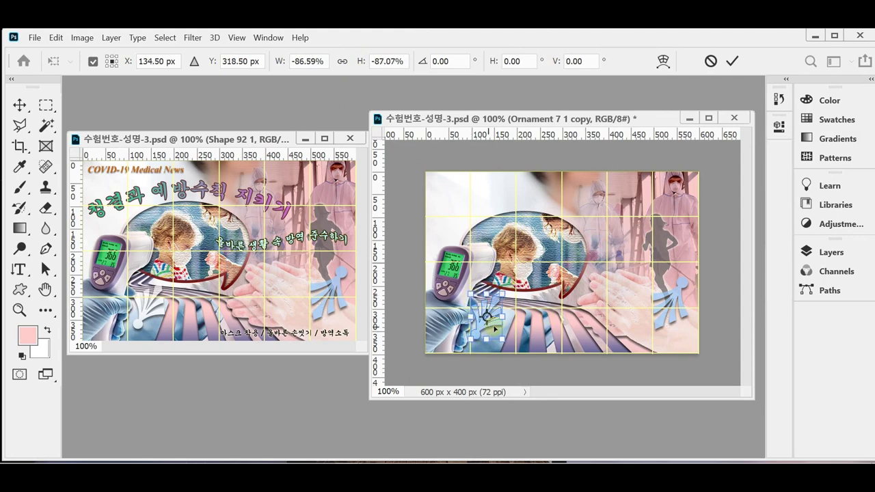
key(Return)
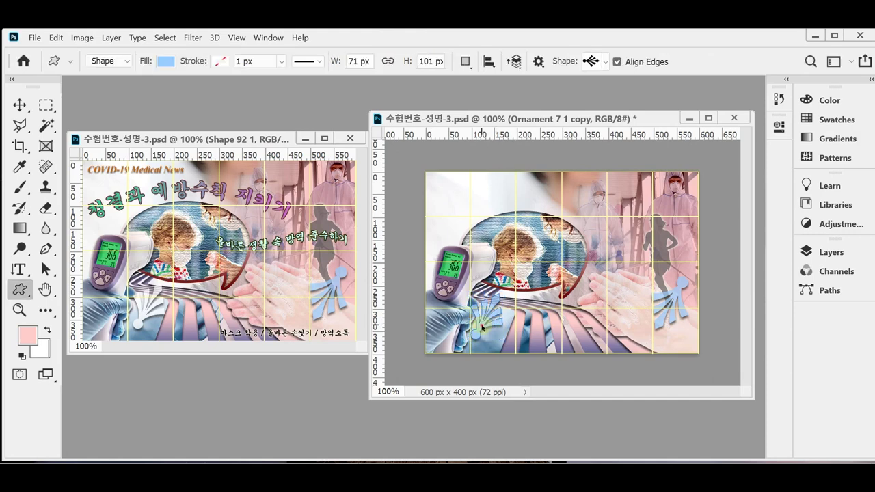
drag(482, 328, 487, 329)
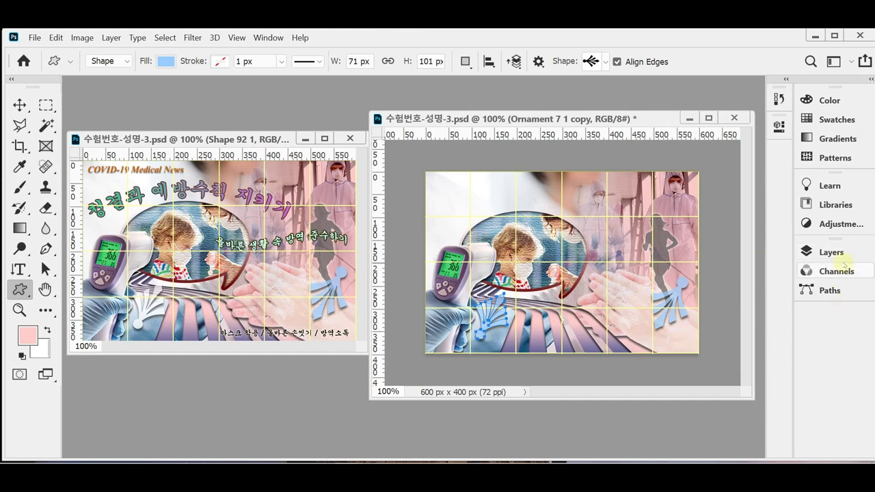
- Set the ornament copy's fill color to #ffffff and save the document
click(827, 252)
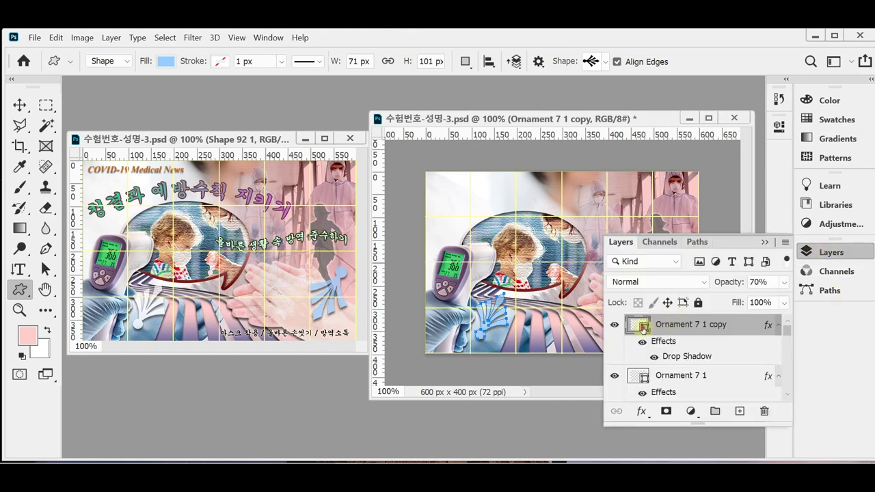
double_click(642, 327)
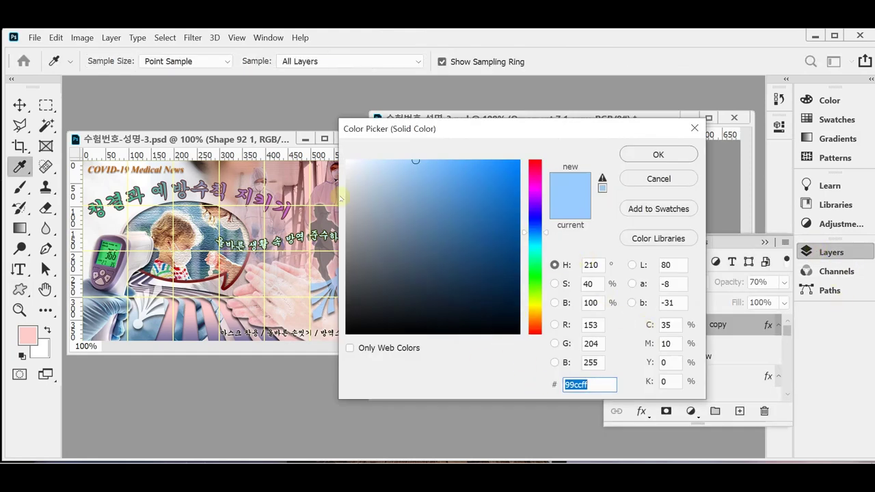
drag(351, 171, 338, 156)
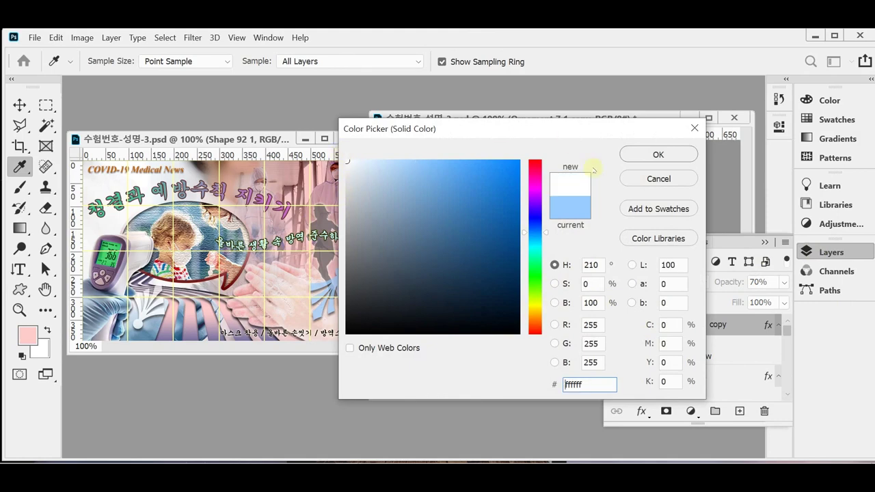
click(660, 157)
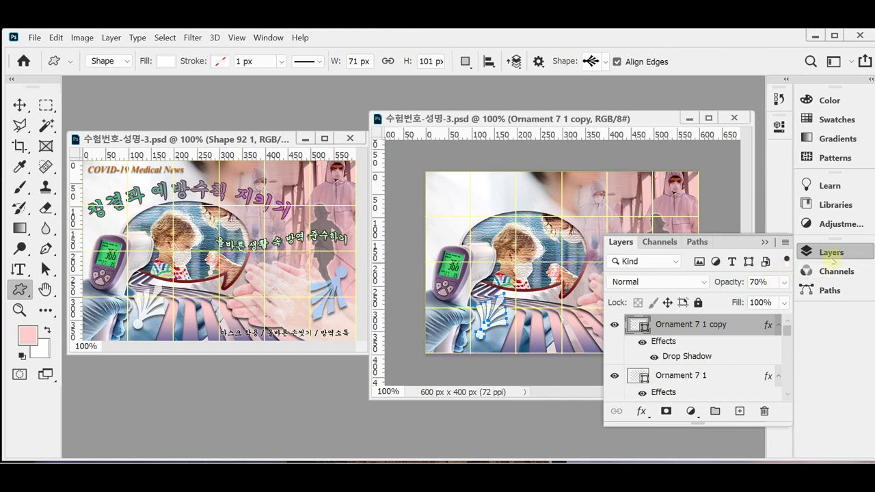
click(826, 253)
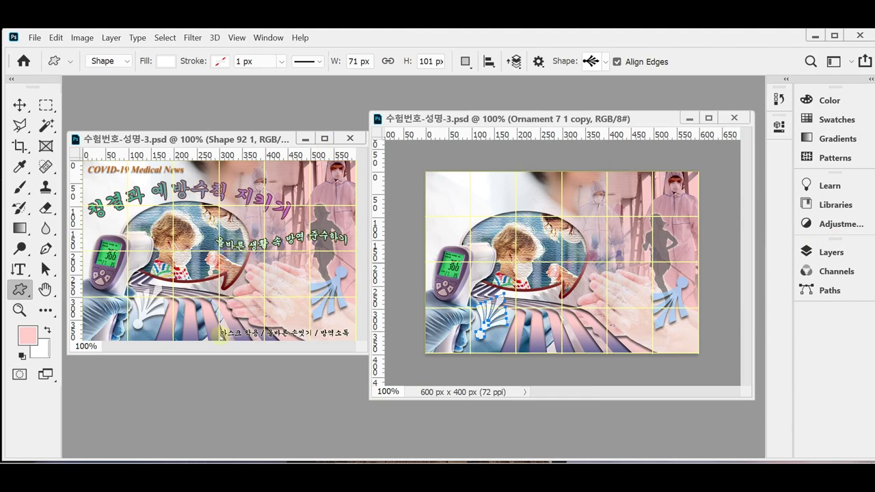
- Examine the caption text along the lower edge of the reference poster up close
click(285, 333)
scroll(285, 333, up, 3)
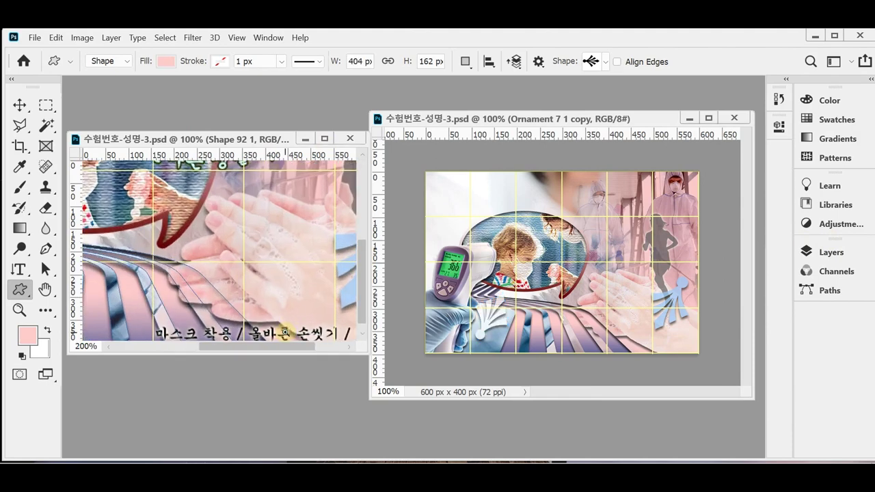
scroll(235, 267, down, 1)
scroll(342, 280, down, 1)
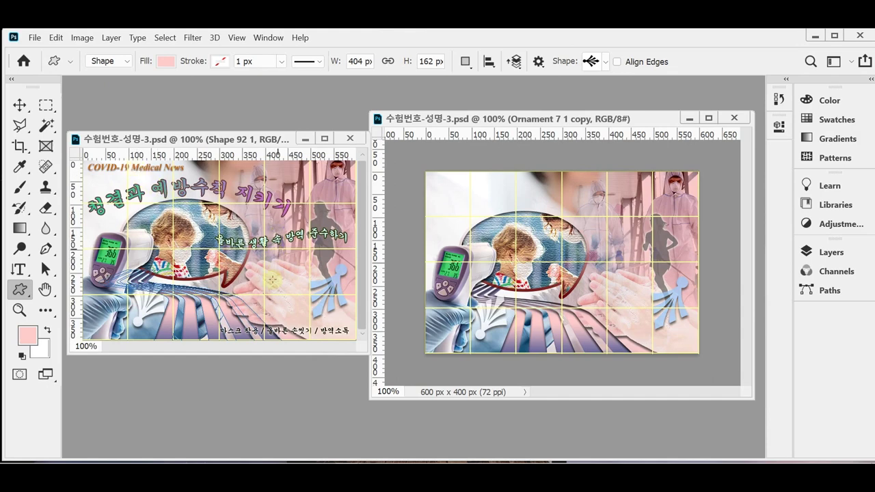
- Examine the font, size and text color of the caption along the reference poster's lower edge
scroll(284, 332, up, 1)
scroll(283, 332, down, 1)
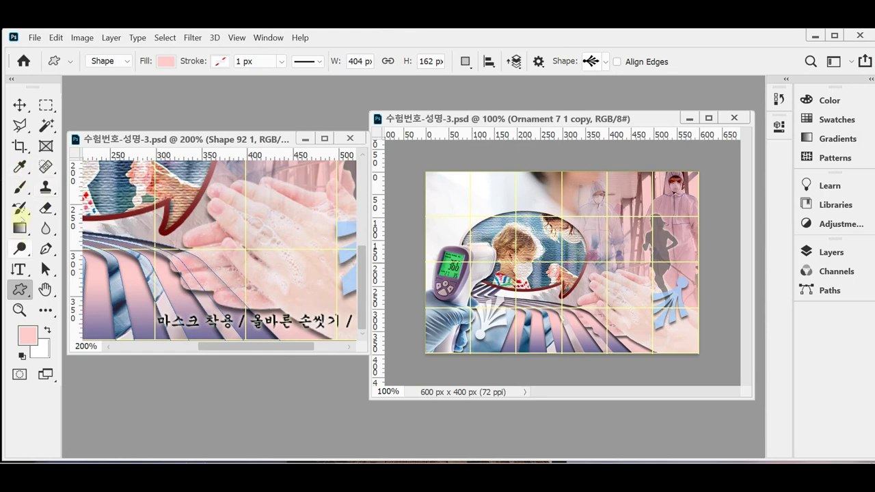
click(18, 269)
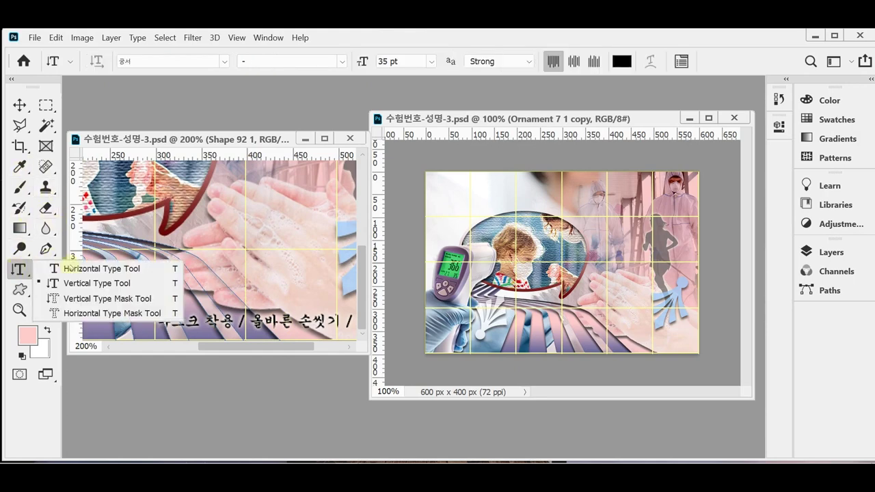
click(72, 267)
click(196, 324)
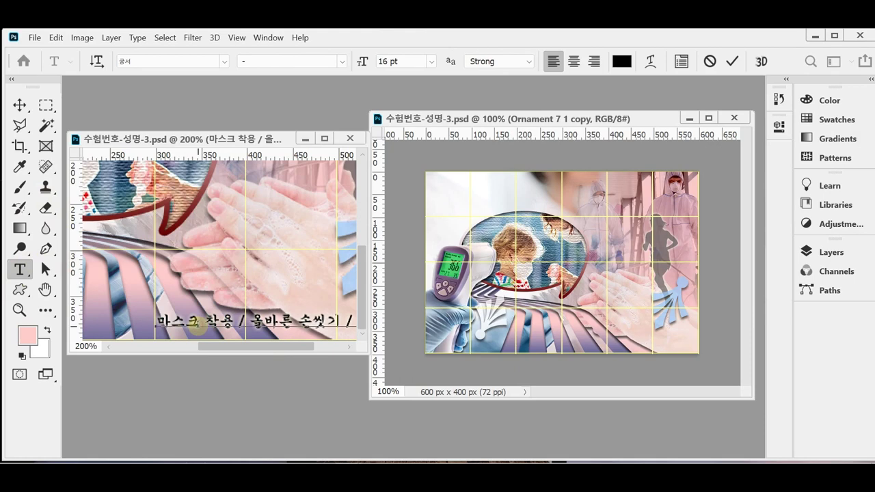
triple_click(196, 325)
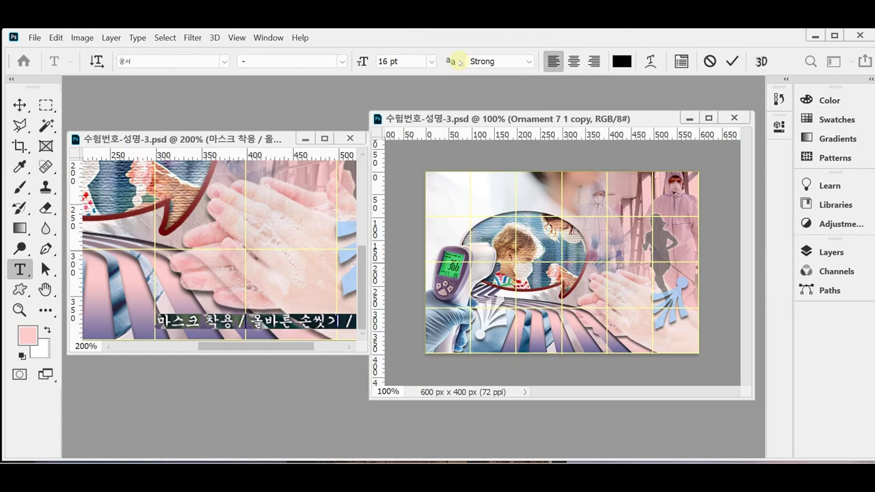
click(621, 61)
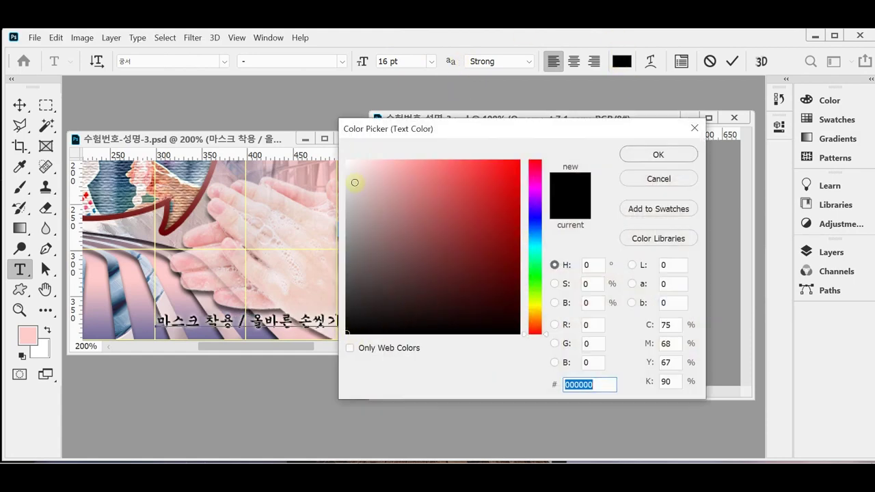
click(344, 333)
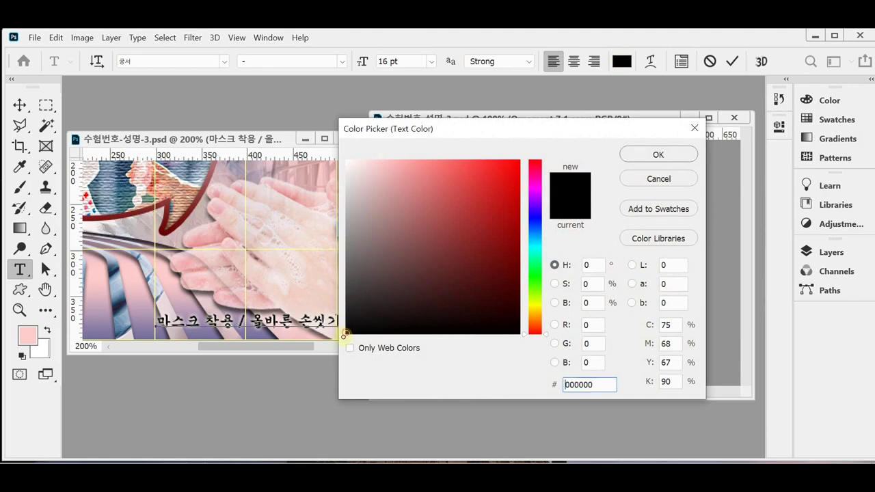
click(679, 157)
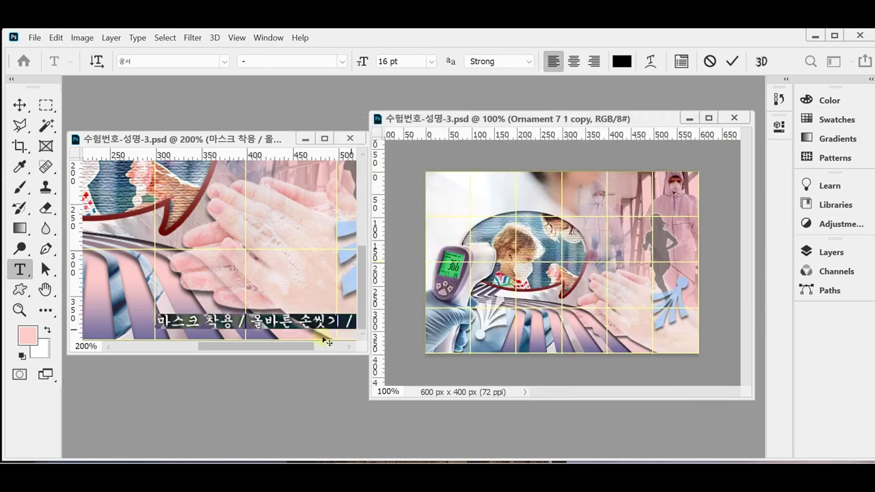
- Add the black 16 pt 궁서 caption "마스크 착용 / 올바른 손씻기 / 방역소독" along the working poster's lower edge and adjust its position
click(434, 119)
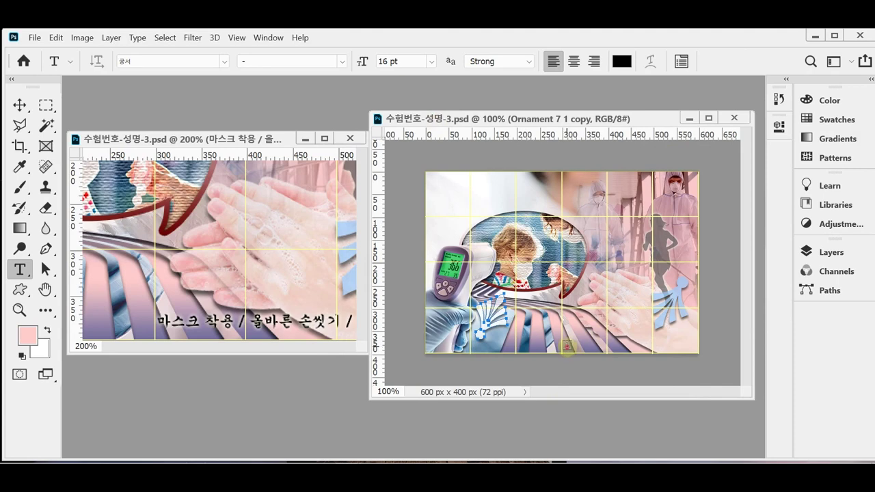
click(566, 346)
text(마스크 착용 / 올바른 손씻기 / 방역소독)
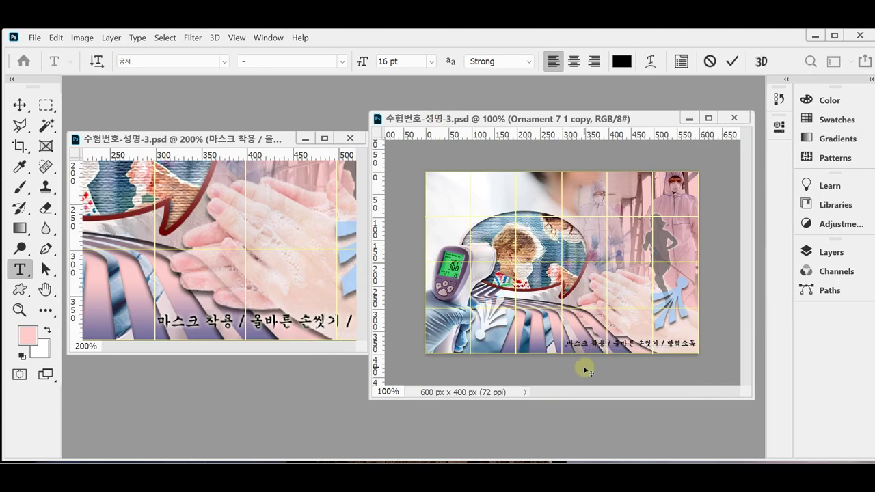
drag(583, 367, 582, 367)
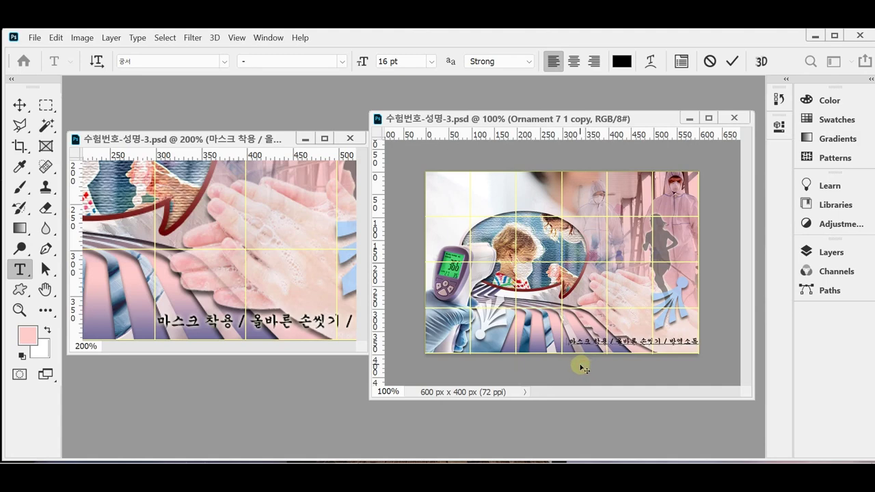
drag(581, 368, 572, 364)
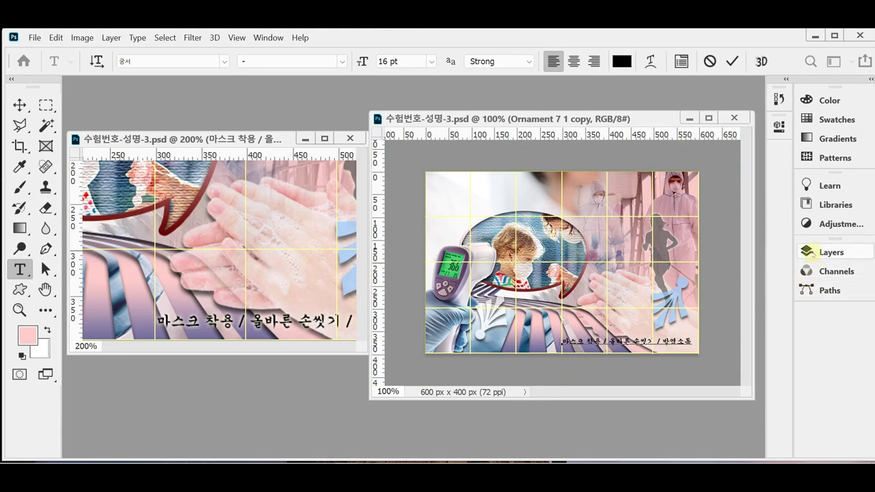
- Add an Outer Glow with a size of 5 px to the caption text layer
click(827, 252)
click(645, 414)
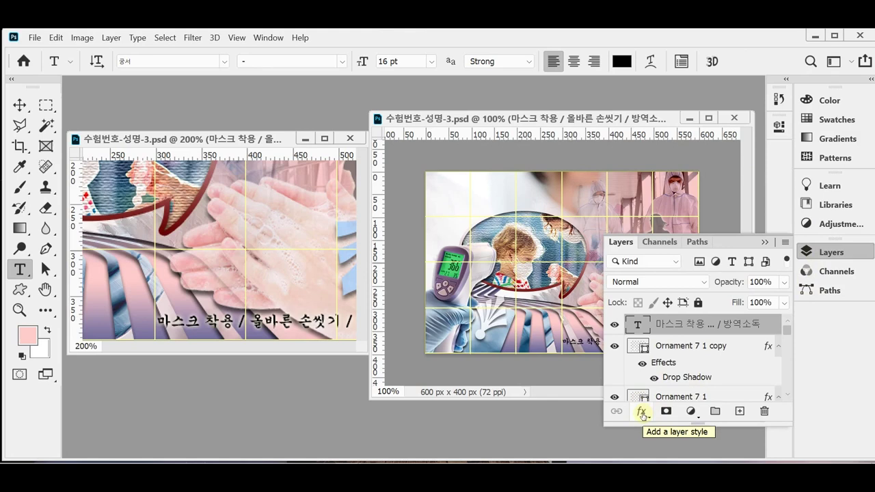
click(642, 413)
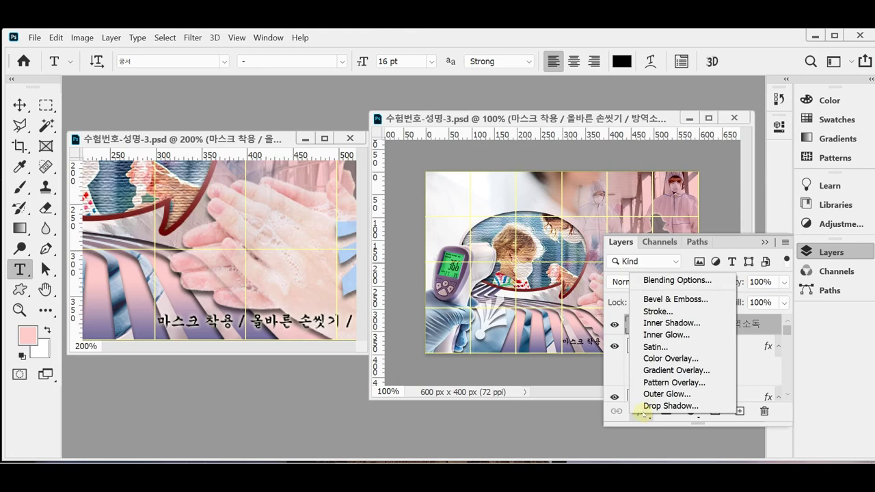
click(662, 393)
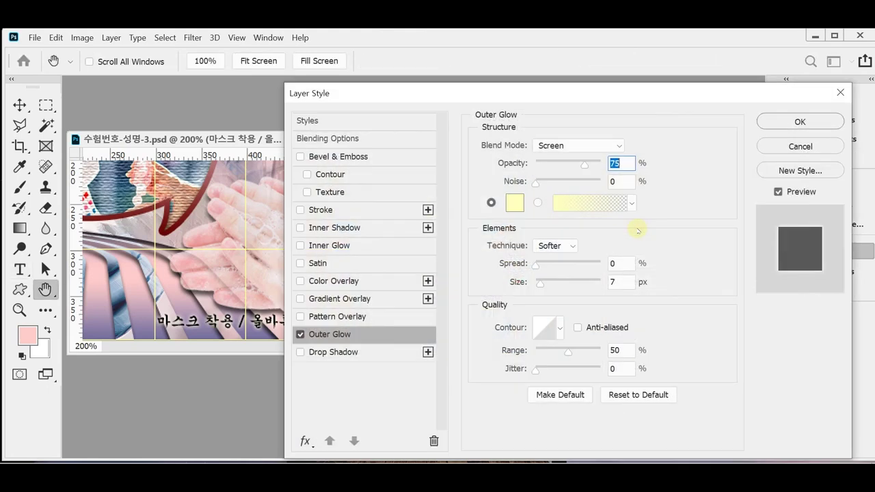
double_click(617, 281)
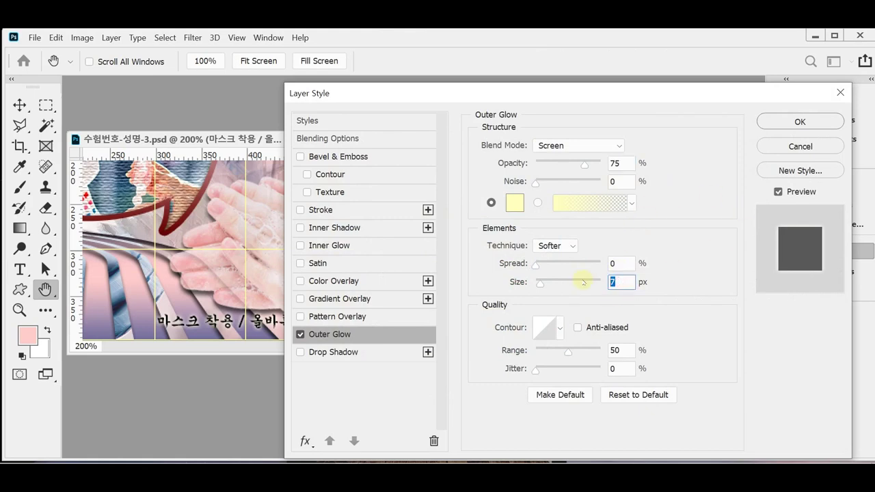
text(5)
key(Return)
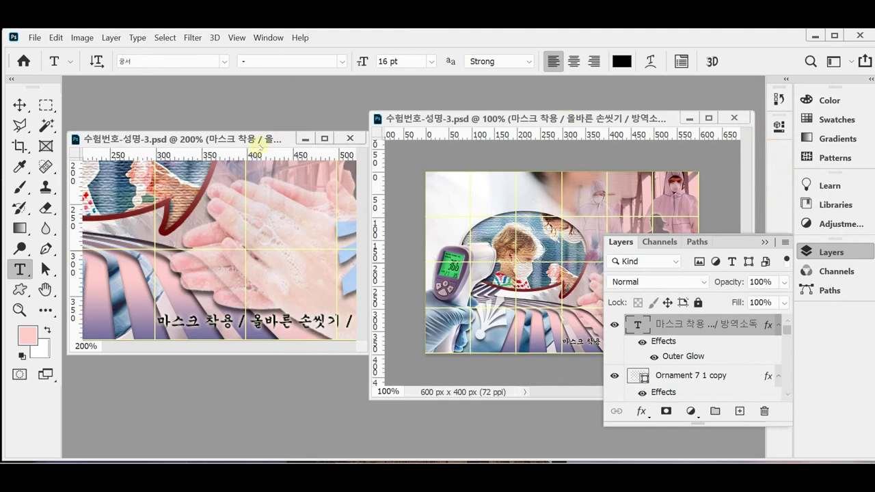
- Examine the font, size and text color of the reference poster's curved slogan "올바른 생활 속 방역 준수하기"
click(273, 239)
key(ctrl+1)
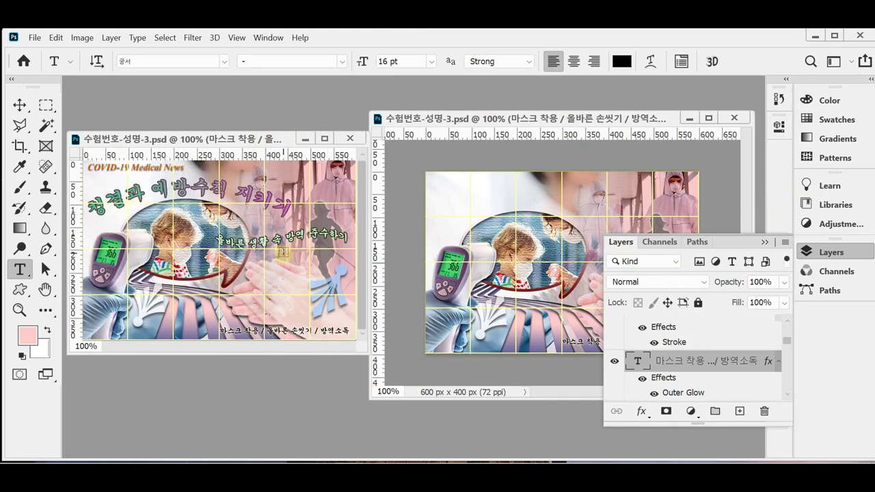
click(282, 242)
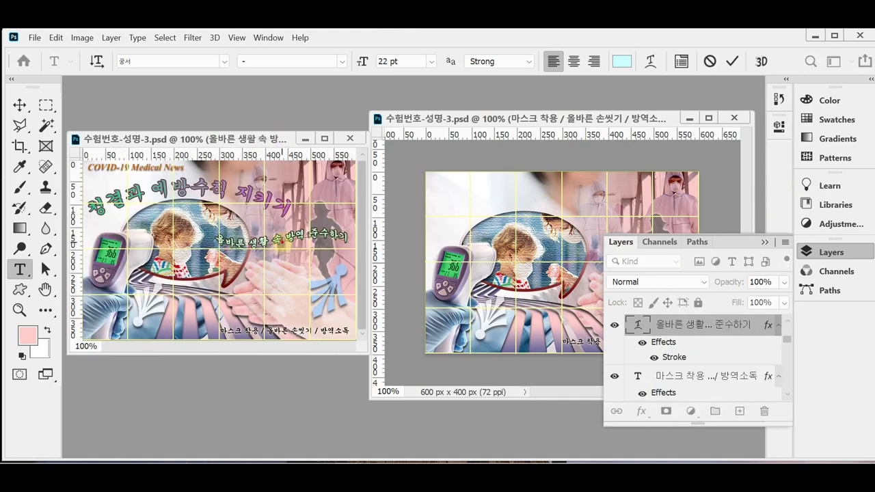
double_click(279, 239)
click(291, 238)
key(ctrl+a)
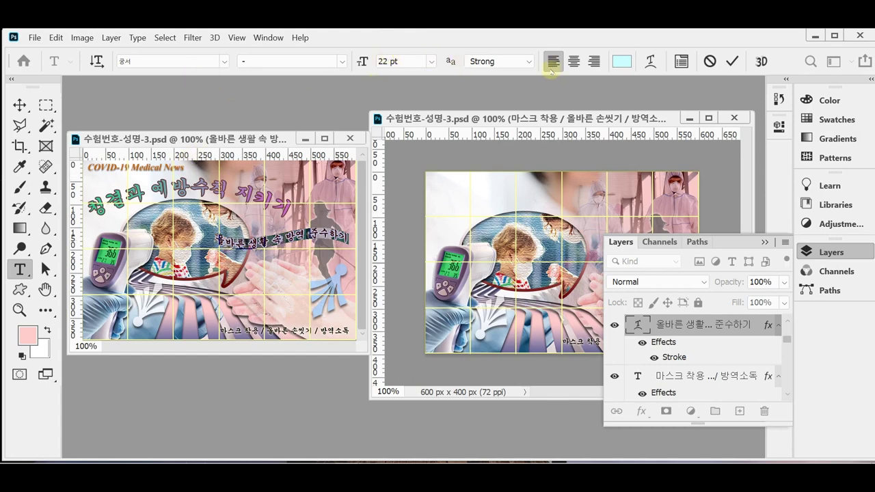
click(622, 63)
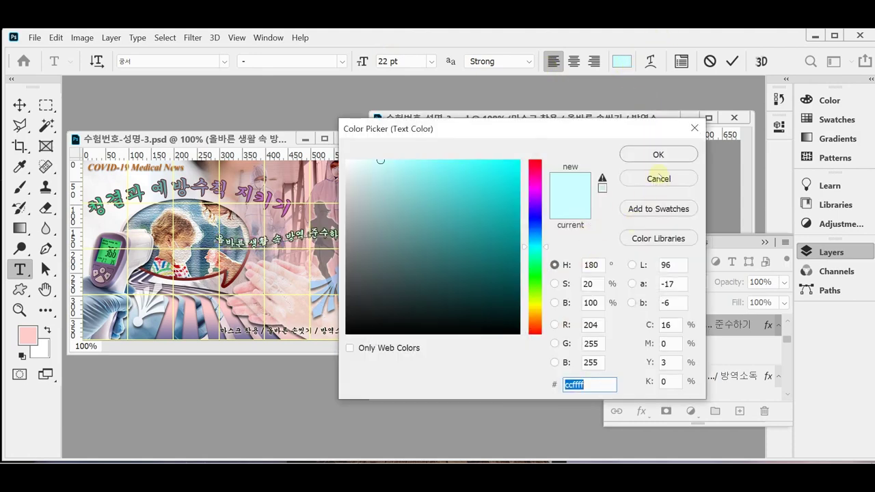
click(659, 178)
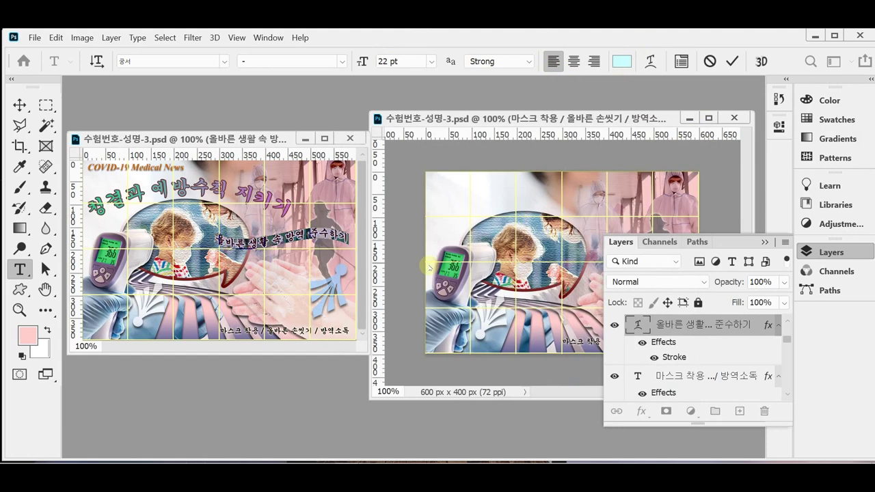
click(266, 139)
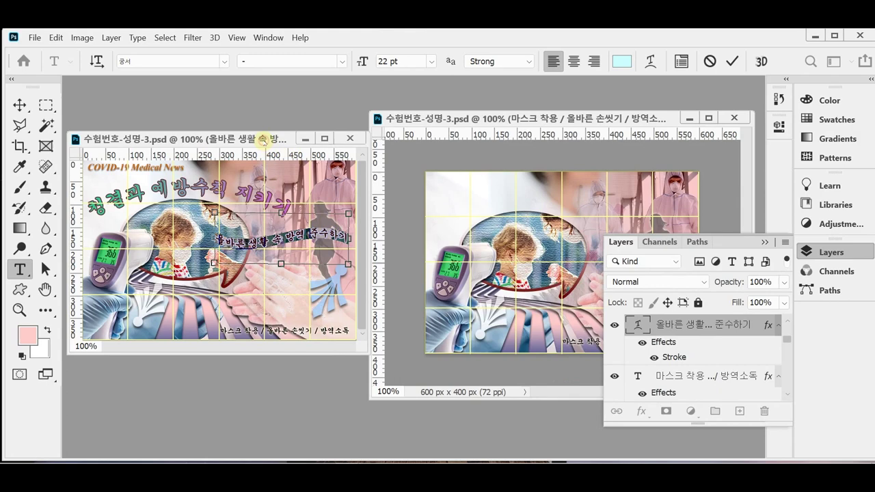
click(575, 197)
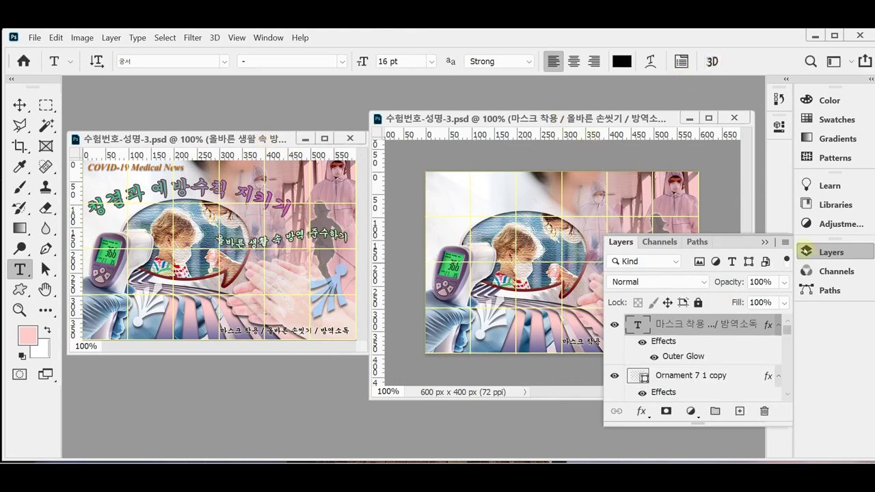
click(814, 252)
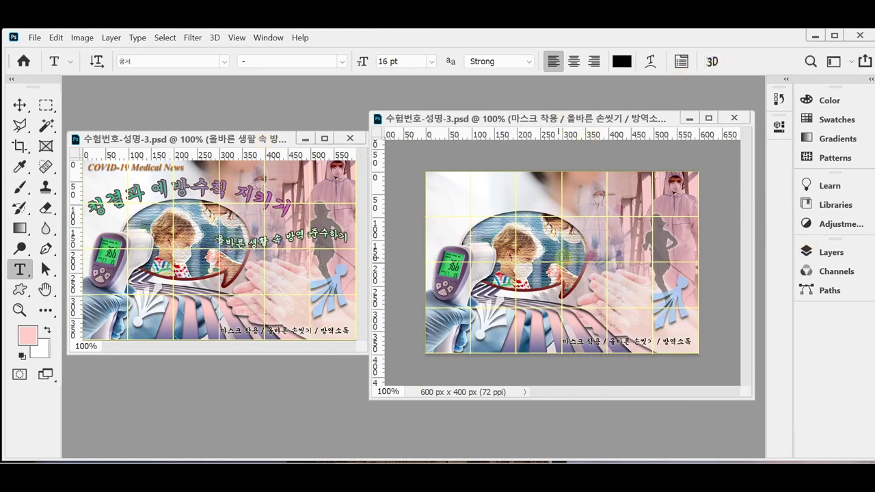
click(564, 257)
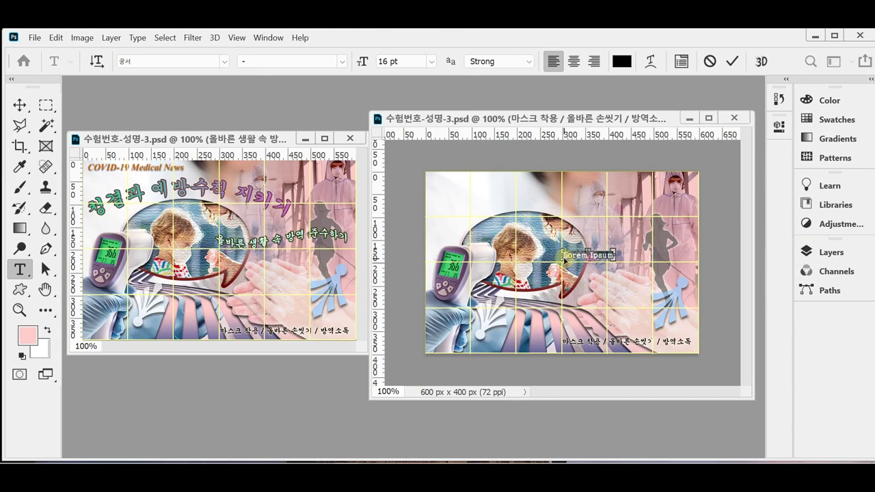
click(578, 254)
key(ctrl+Return)
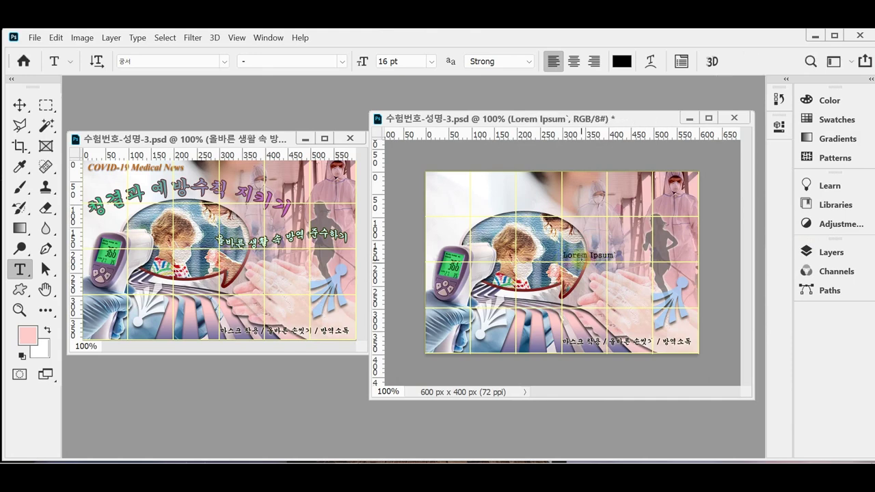
key(ctrl+z)
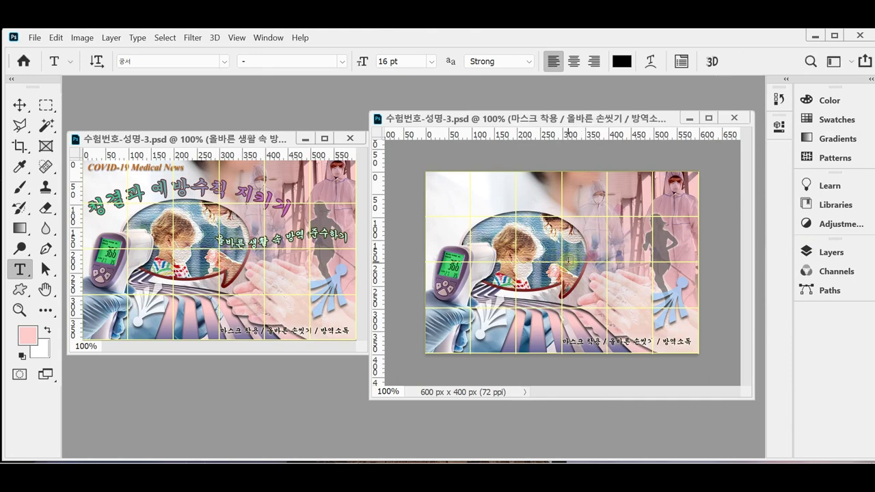
- Add the slogan "올바른 생활 속 방역 준수하기" in 22 pt 궁서, color #ccffff, across the speech bubble's edge above the washing hands
click(568, 261)
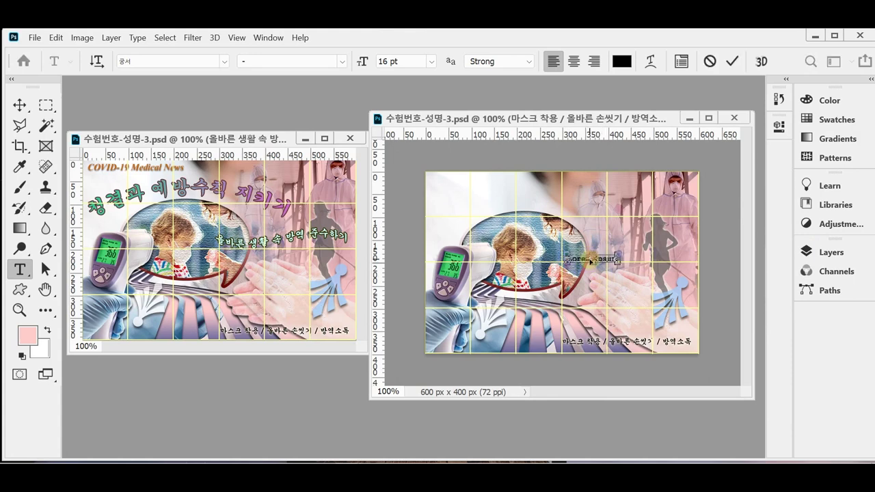
click(284, 239)
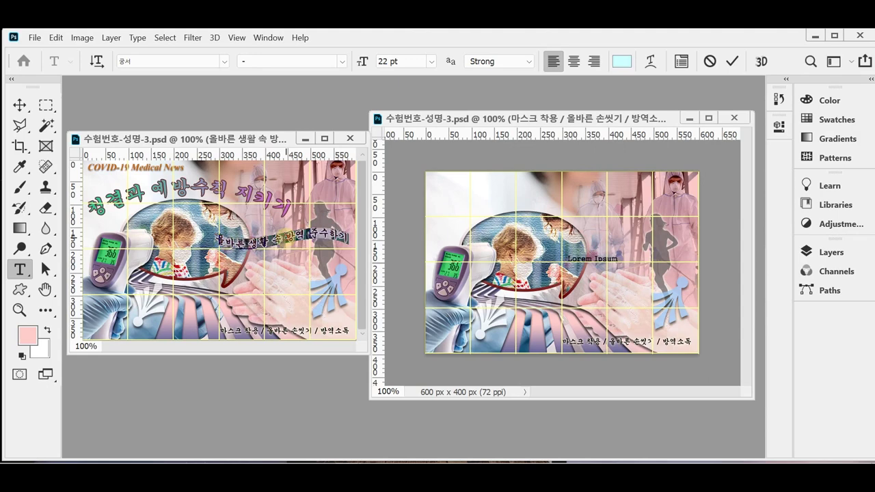
click(571, 259)
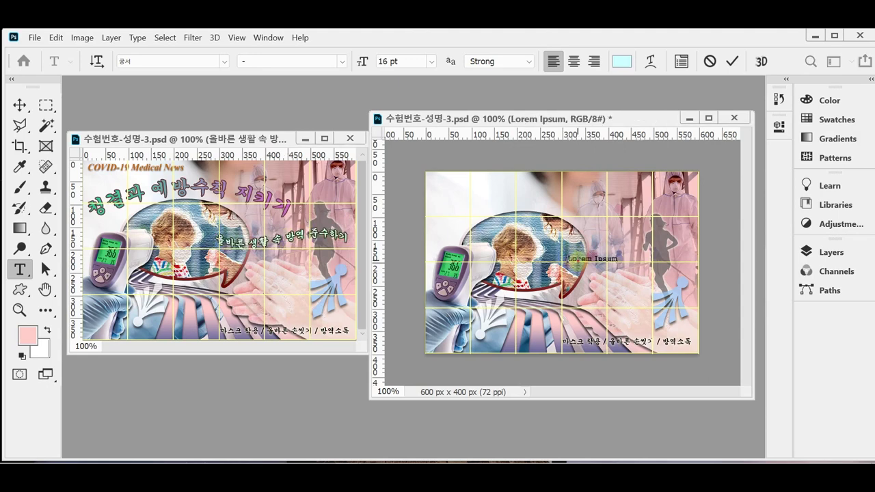
key(ctrl+a)
text(올바른 생활 속 방역 준수하기)
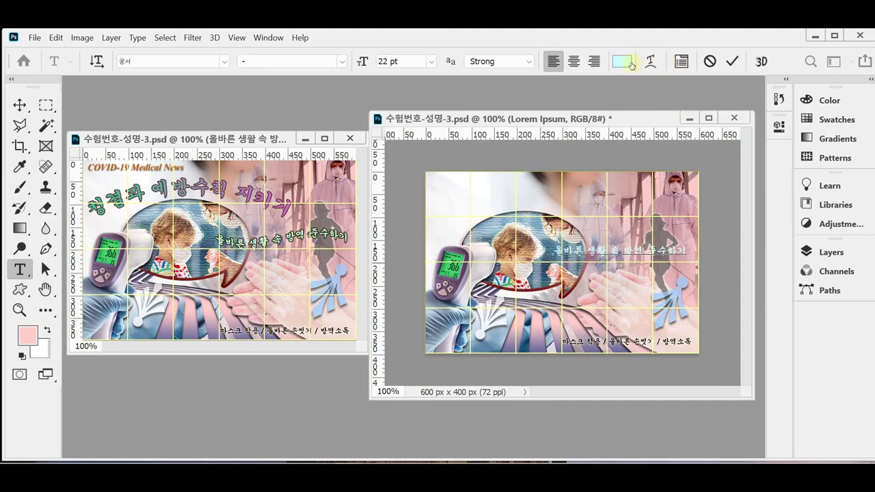
- Warp the slogan "올바른 생활 속 방역 준수하기" with the horizontal Flag style at a bend of -100%
click(650, 61)
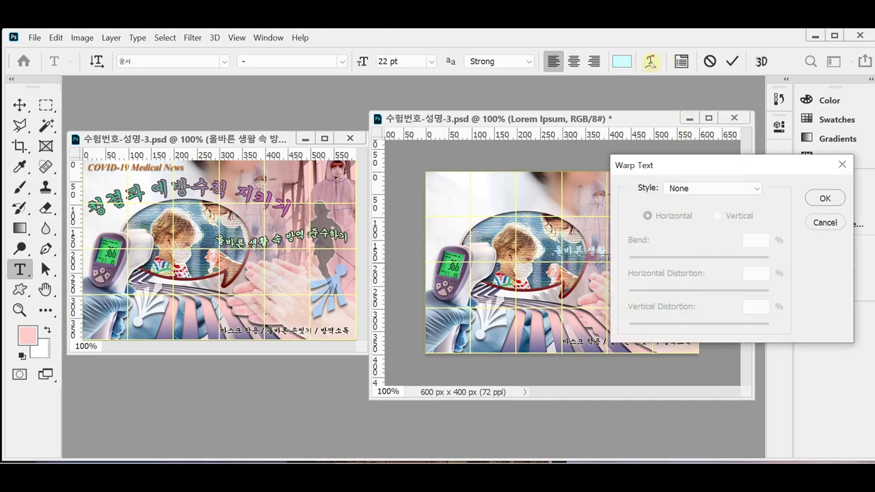
click(726, 190)
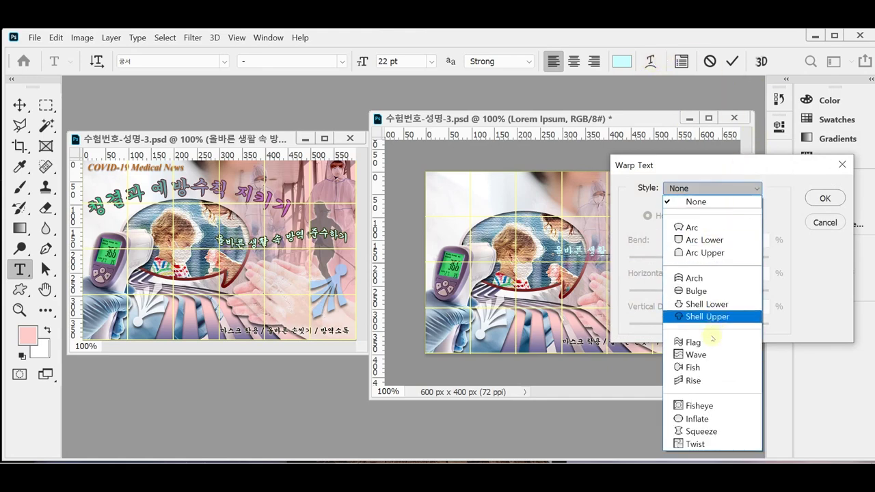
click(712, 341)
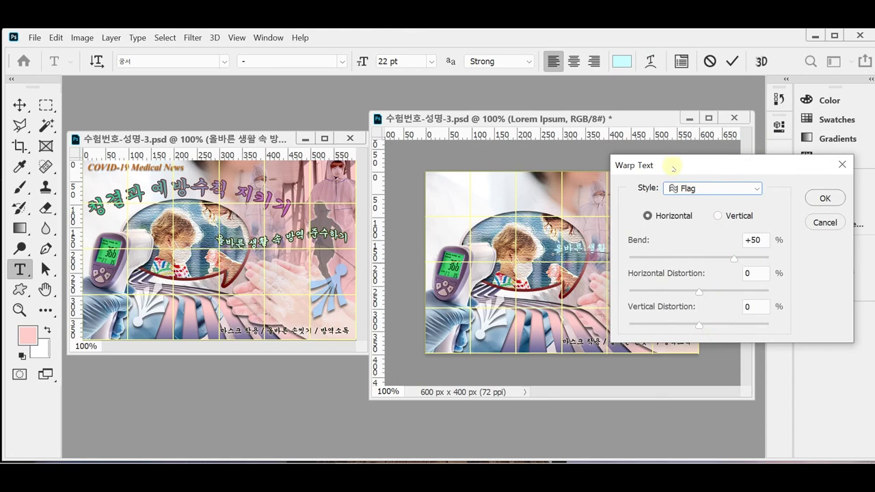
drag(693, 171, 753, 165)
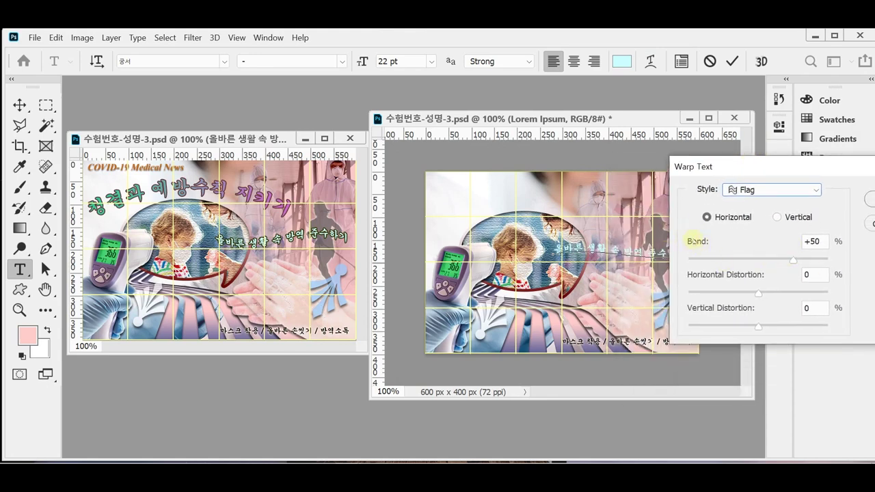
drag(793, 260, 838, 266)
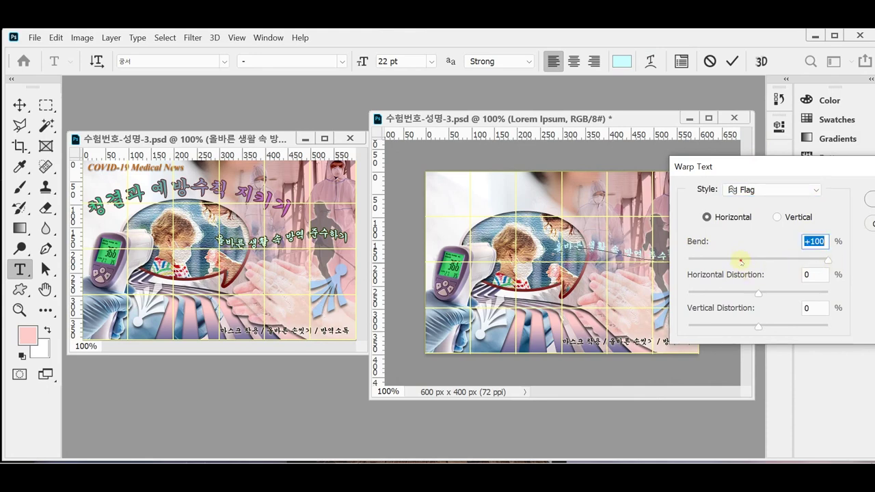
drag(741, 261, 650, 244)
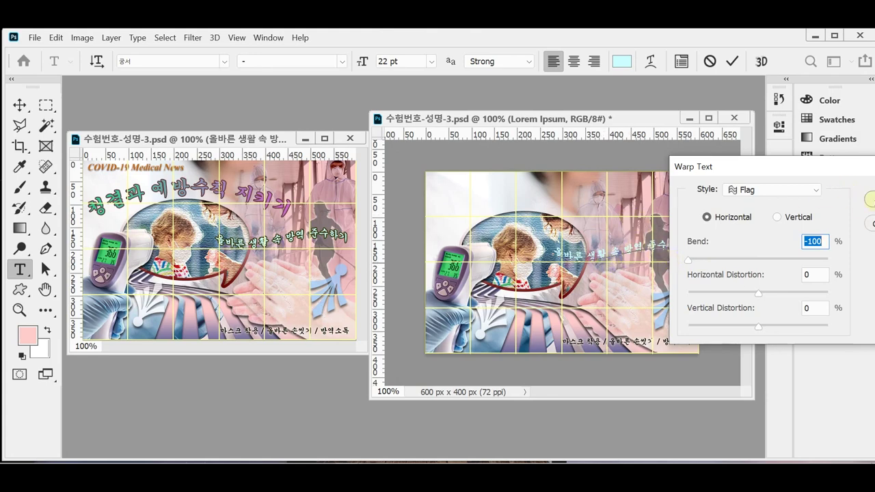
click(869, 199)
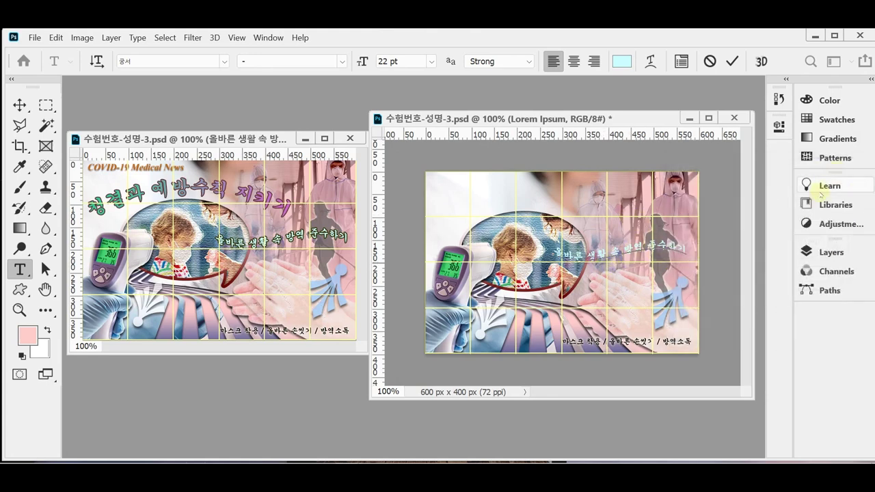
- Add a 2 px outside Stroke to the slogan text layer with a solid Color fill type
click(831, 252)
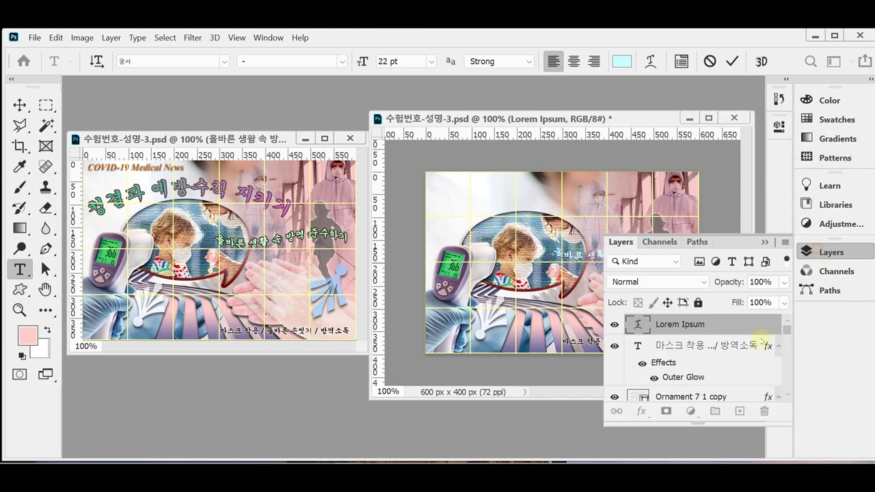
click(641, 412)
click(642, 412)
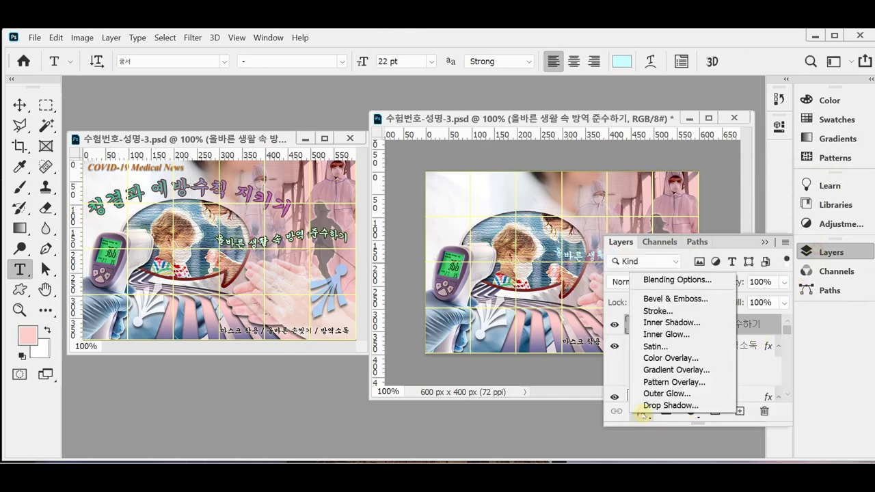
click(671, 312)
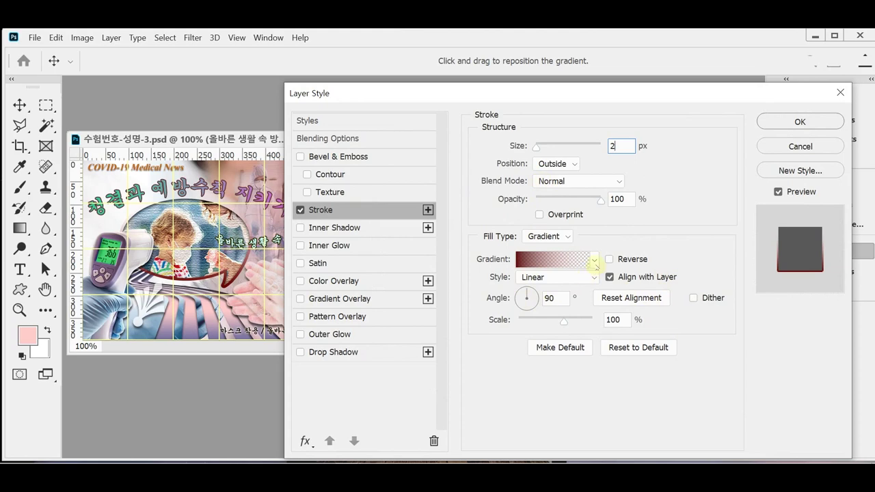
click(545, 236)
click(544, 249)
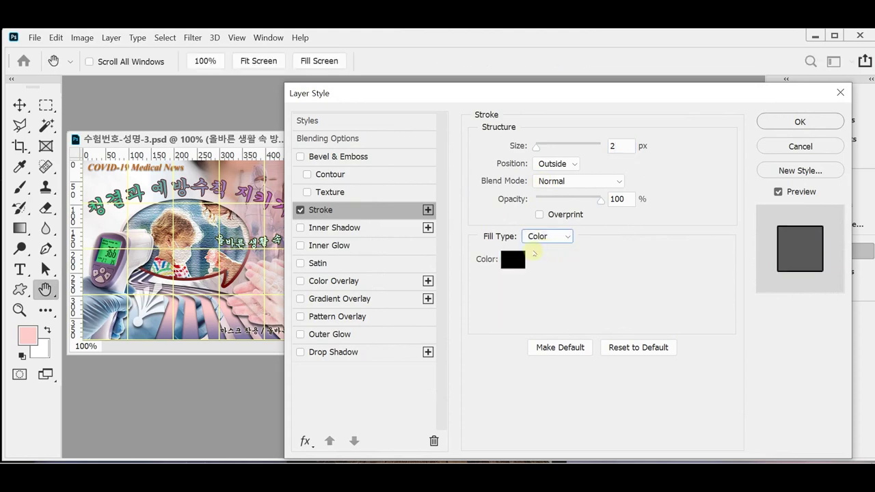
- Set the slogan's stroke color to #333300 and apply the layer style
click(513, 260)
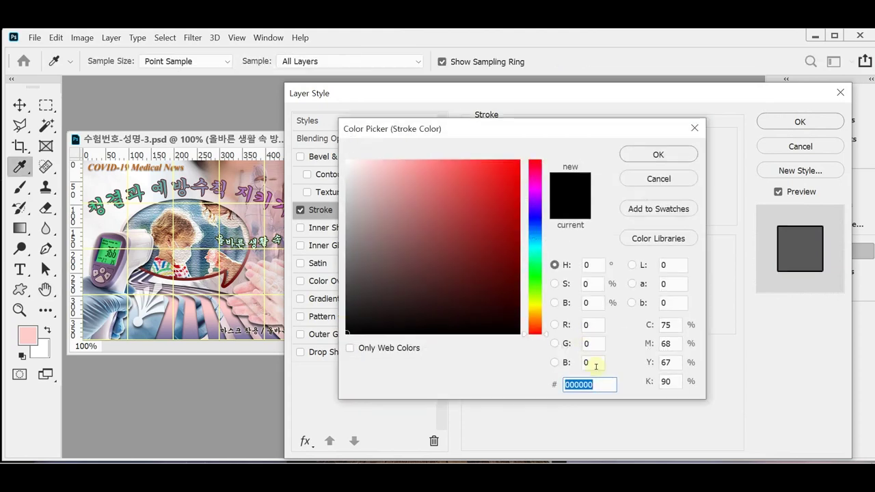
text(333300)
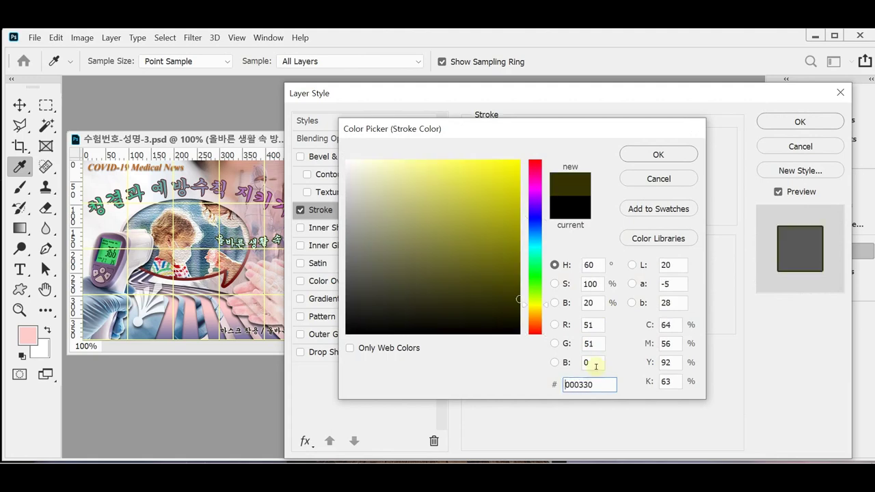
key(Return)
click(513, 260)
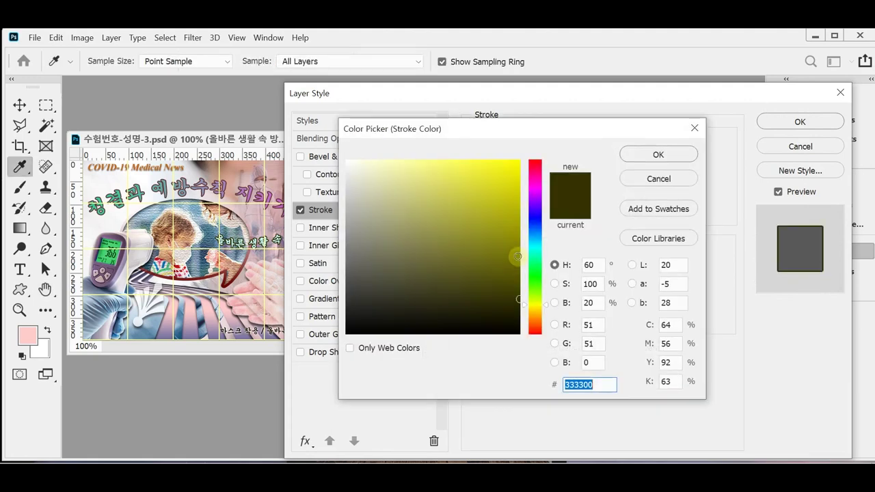
text(33)
key(Return)
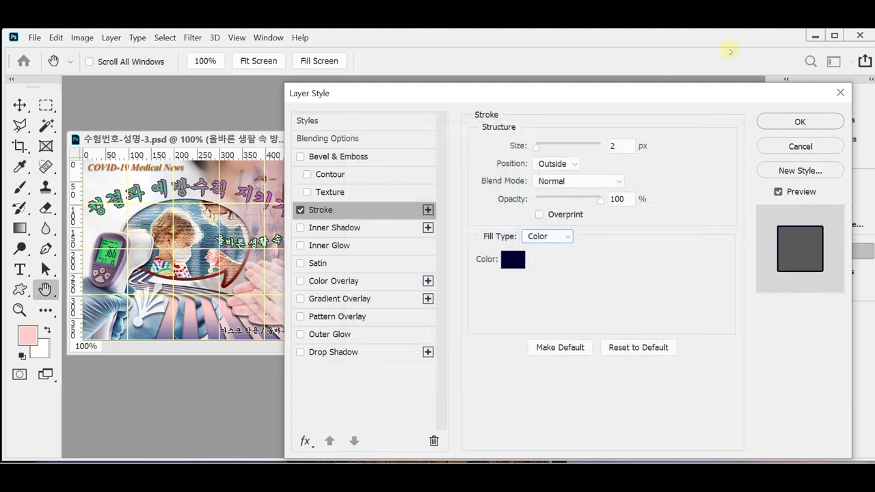
click(507, 264)
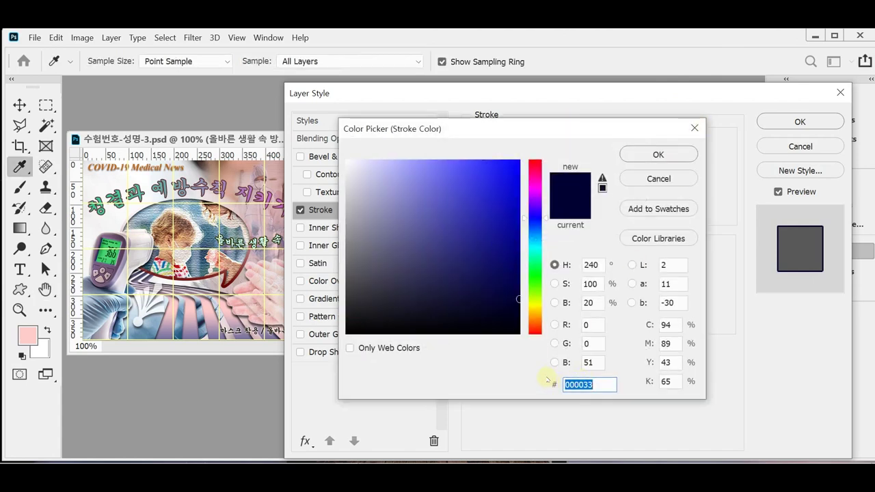
text(33)
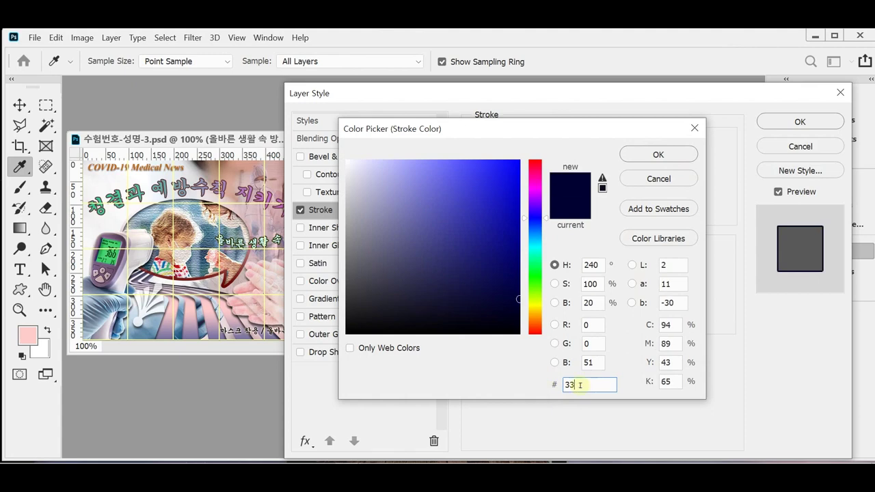
text(0)
click(658, 155)
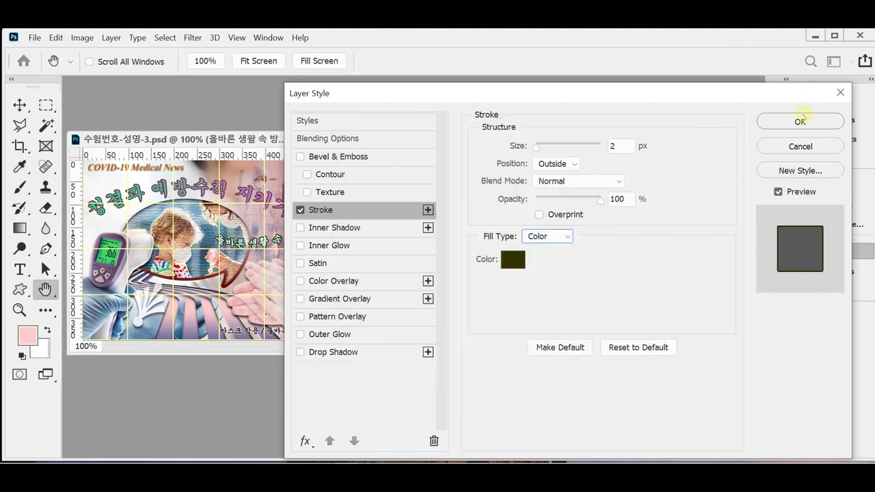
click(800, 122)
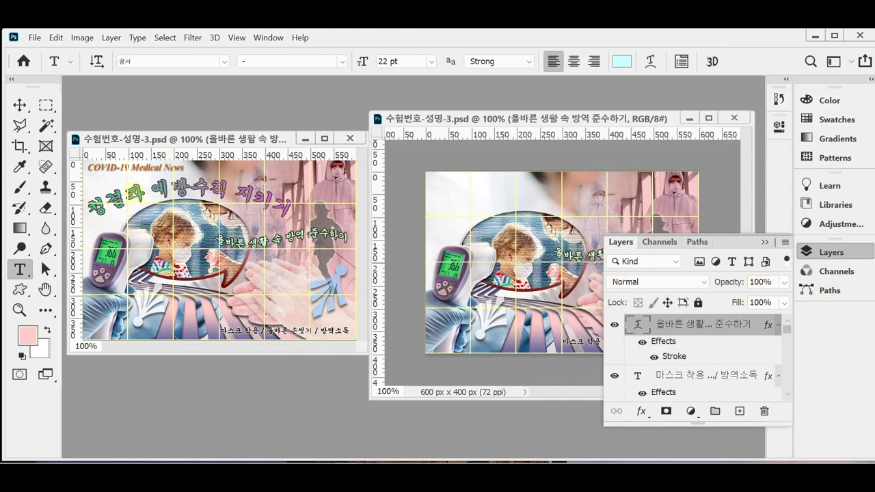
- Copy the title "청결과 예방수칙 지키기" from the reference poster and paste it as white 40 pt 궁서 text above the working poster's speech bubble
click(136, 191)
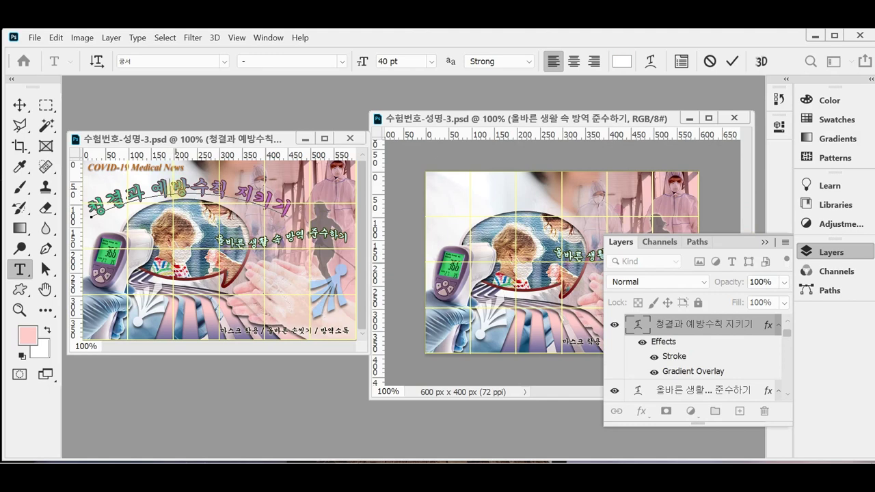
key(ctrl+a)
key(ctrl+c)
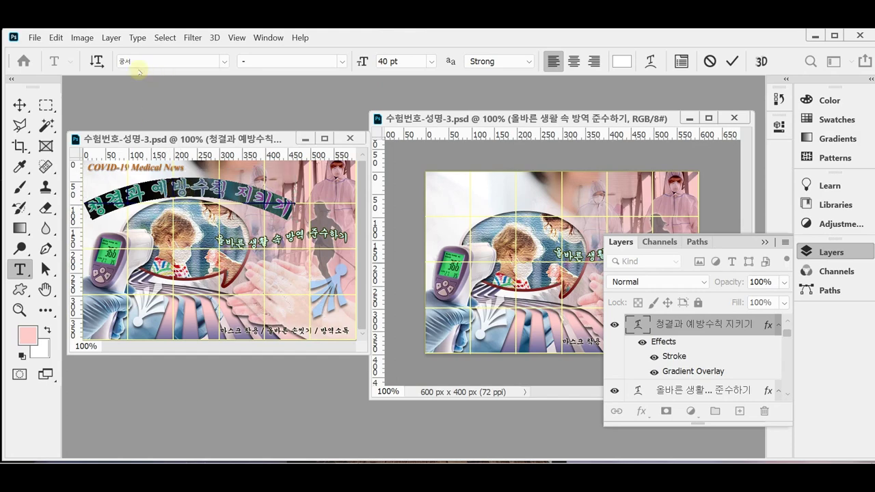
click(441, 118)
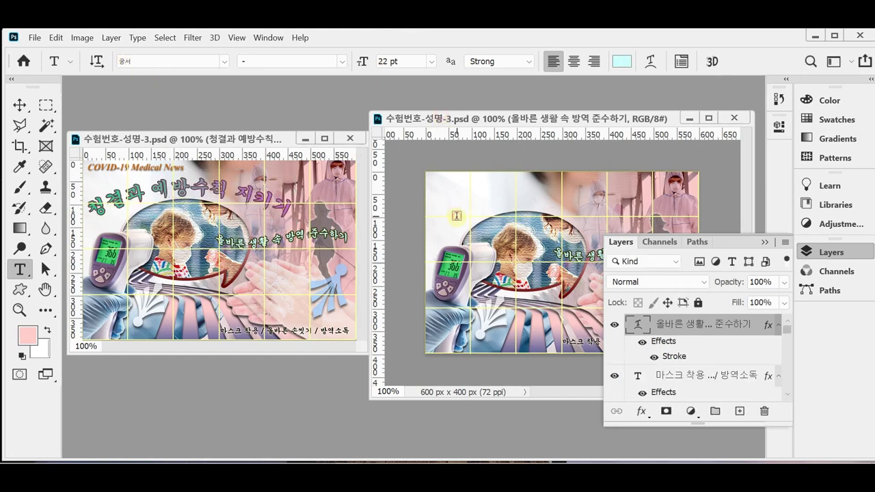
click(457, 216)
key(ctrl+v)
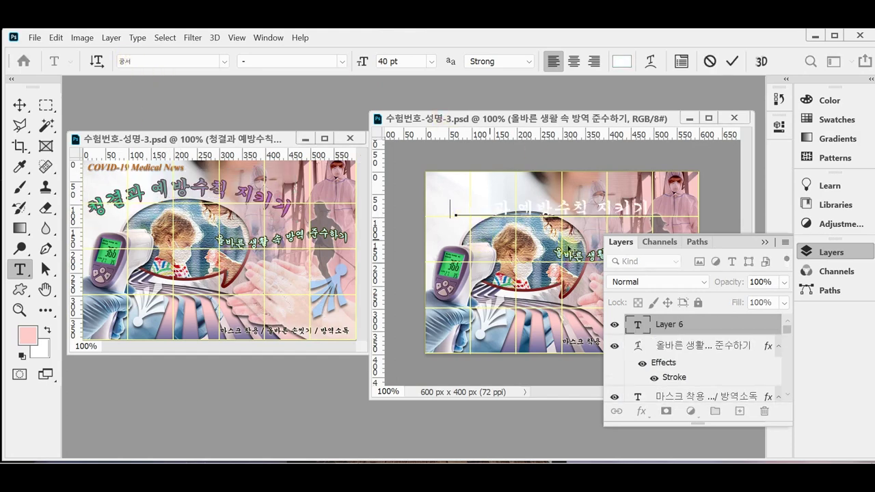
drag(568, 248, 550, 236)
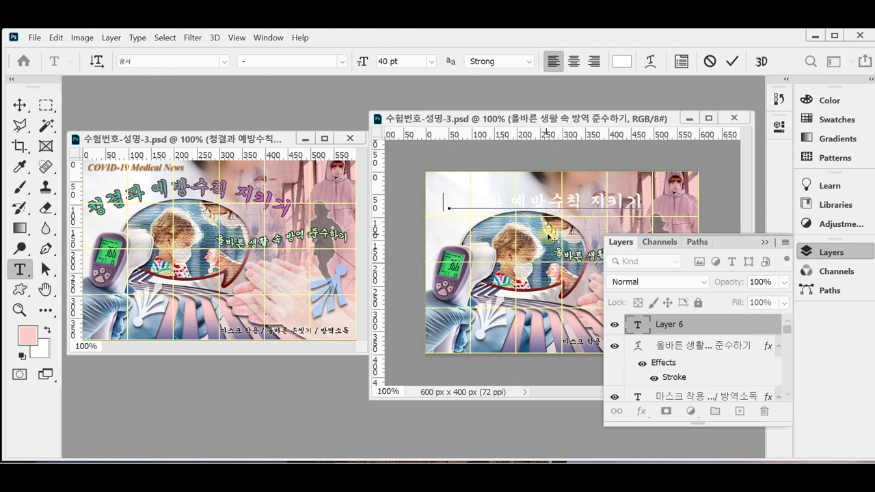
click(732, 61)
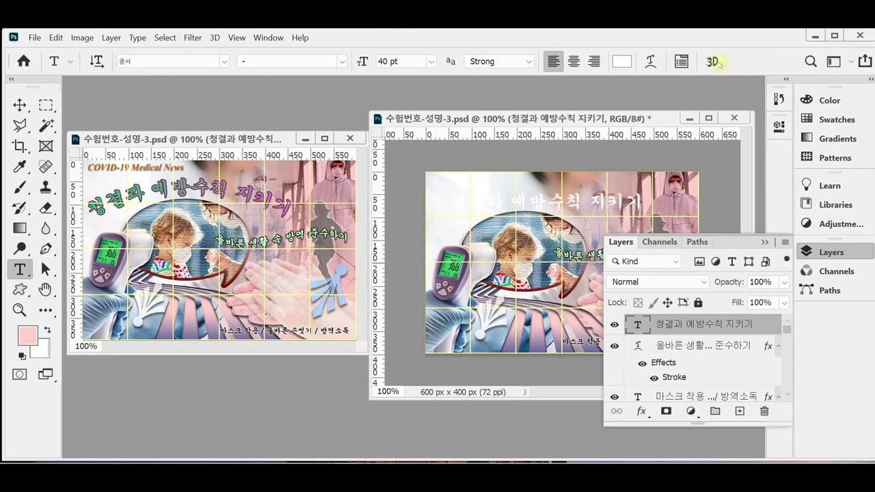
- Warp the title "청결과 예방수칙 지키기" with the horizontal Arc style at a bend of +30%
click(650, 61)
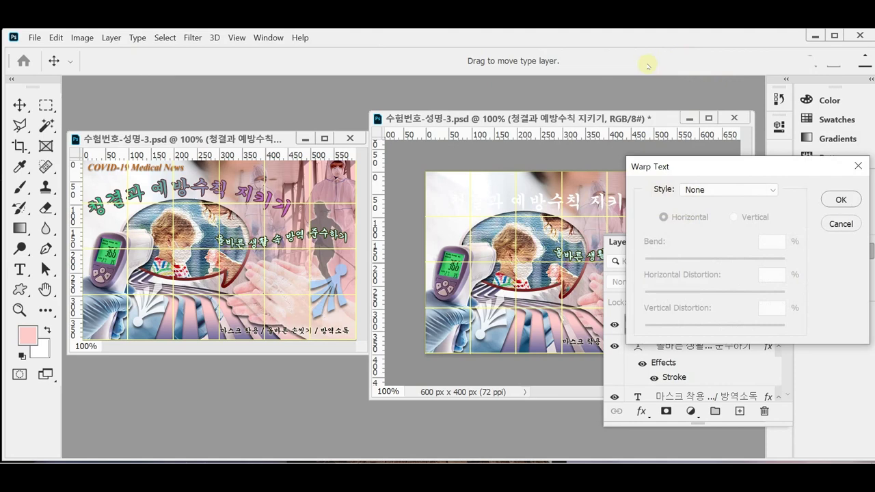
click(715, 190)
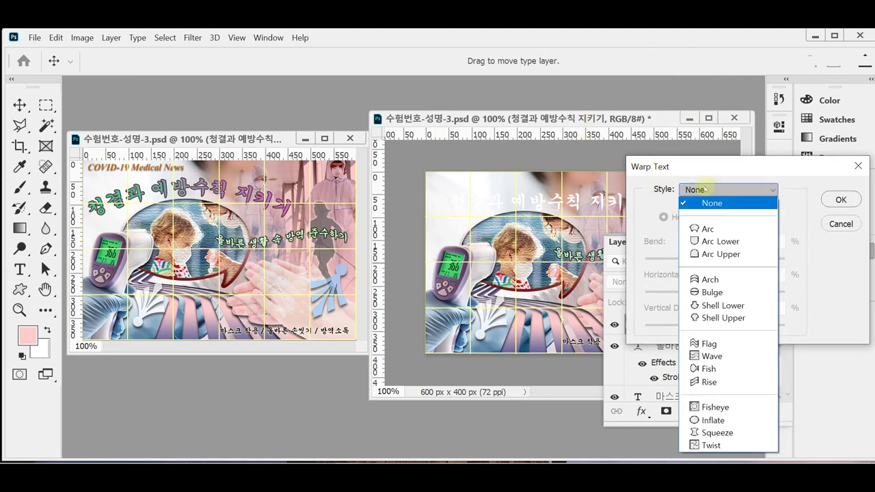
click(709, 228)
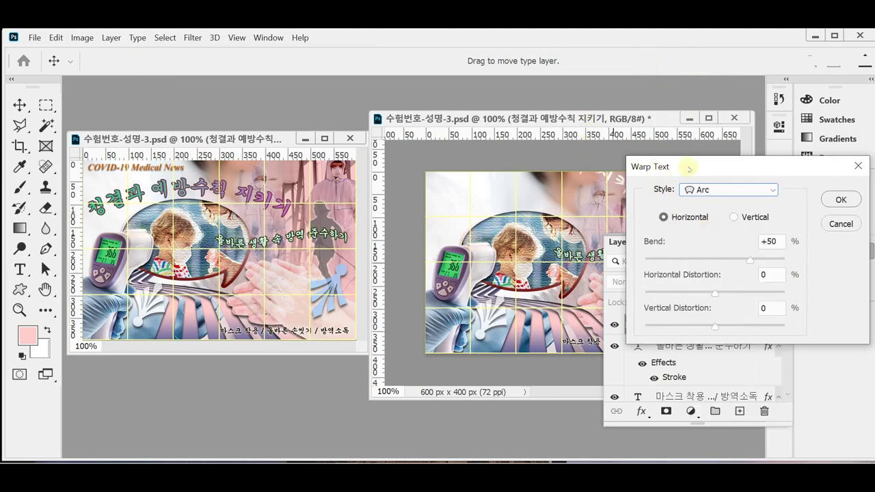
drag(688, 169, 701, 147)
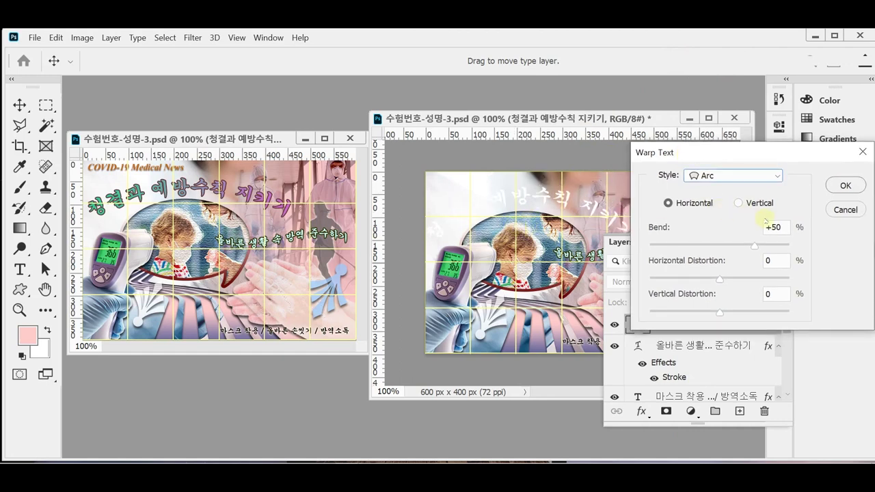
drag(781, 230, 753, 229)
text(30)
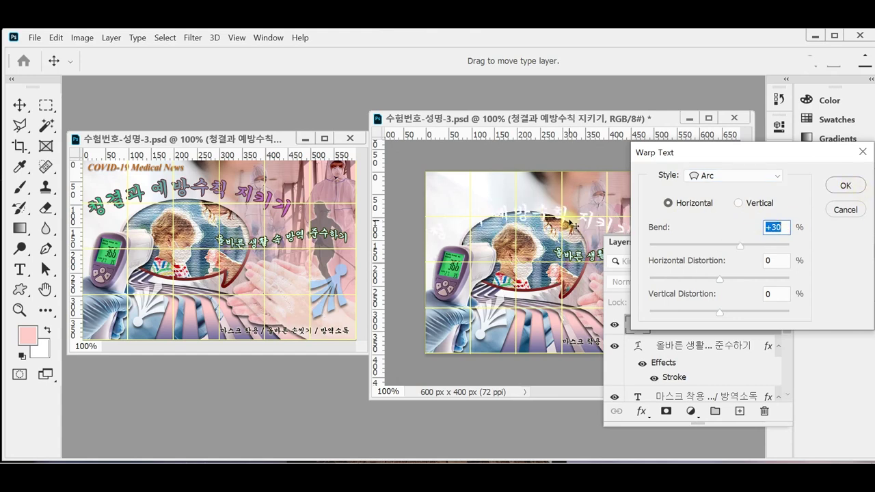
click(835, 187)
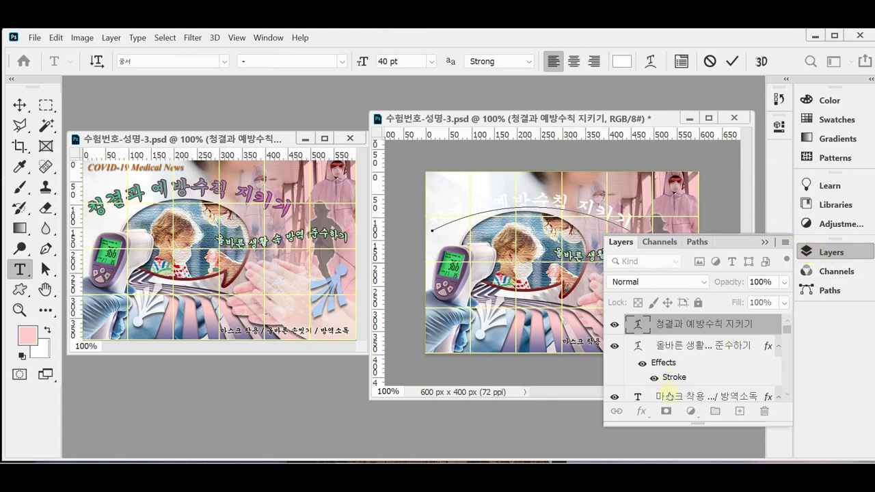
- Add a 2 px outside Stroke in #663333 to the title text layer "청결과 예방수칙 지키기"
click(639, 413)
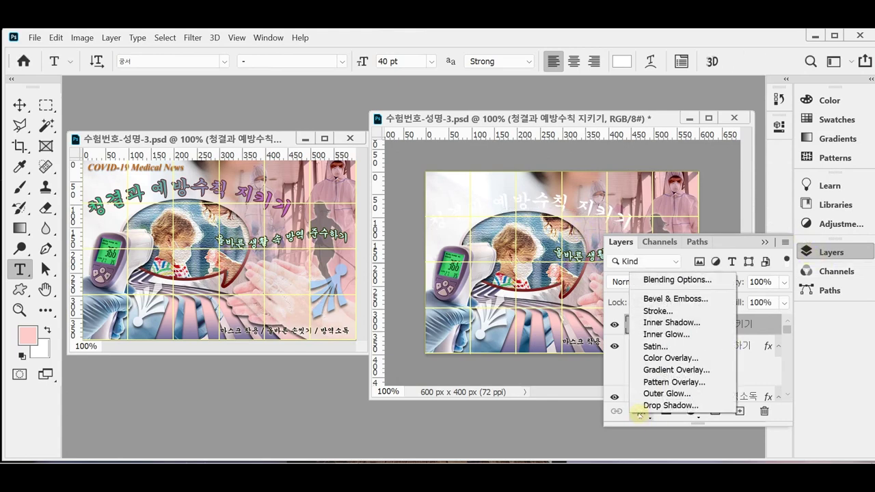
click(682, 312)
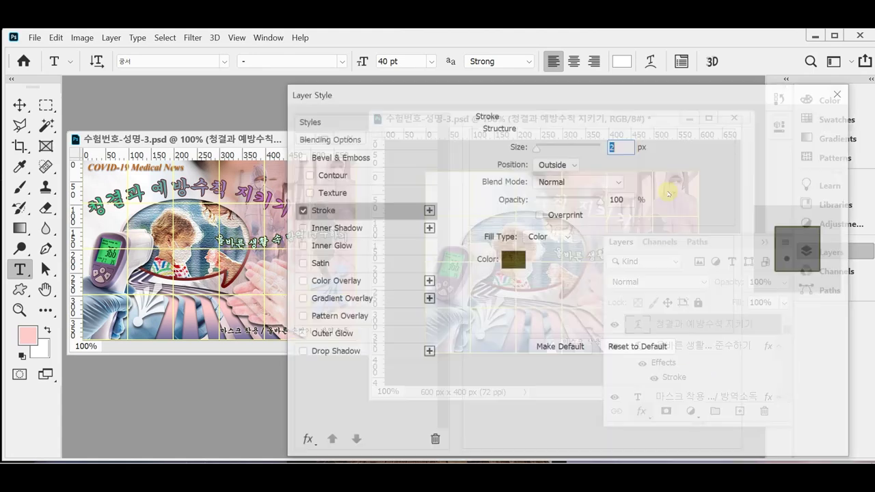
text(2)
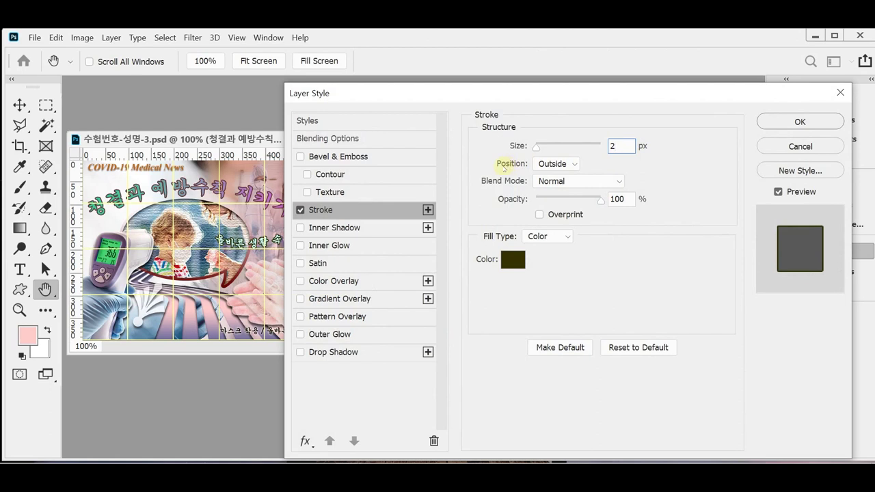
drag(512, 94, 567, 77)
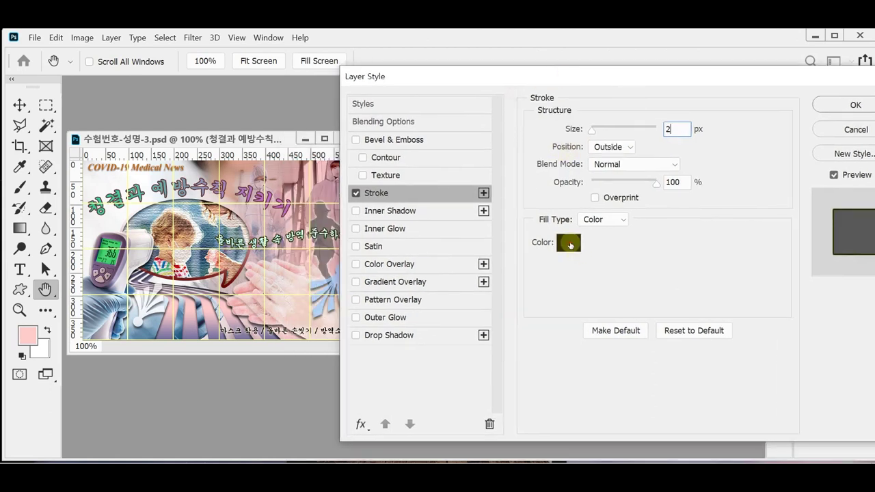
click(570, 244)
text(63333)
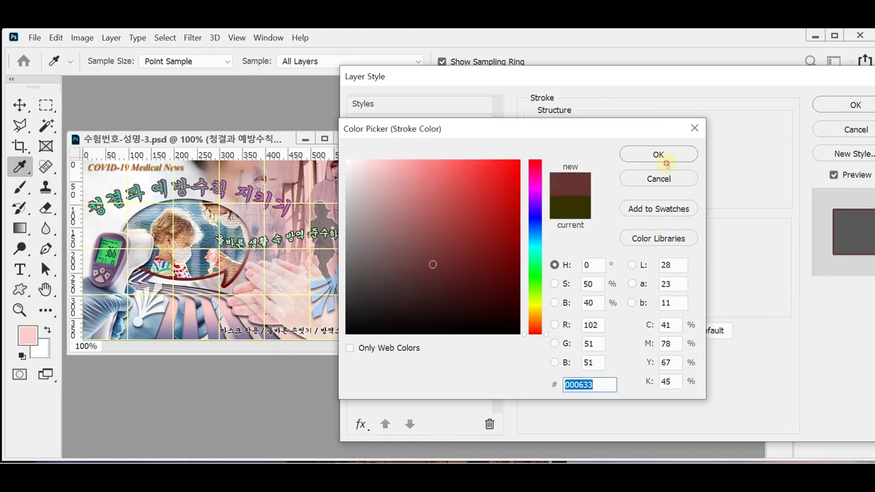
click(666, 164)
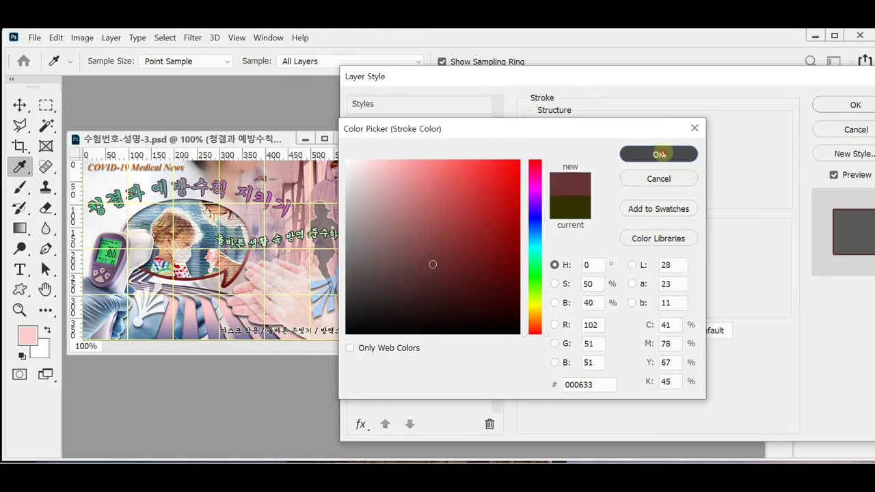
- Enable a Gradient Overlay on the title and set the gradient's starting color stop to #33cc99
click(403, 283)
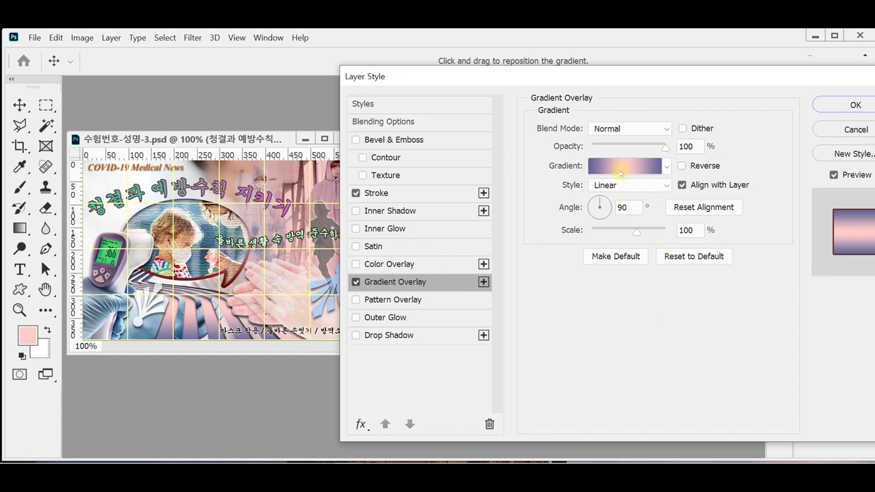
click(620, 166)
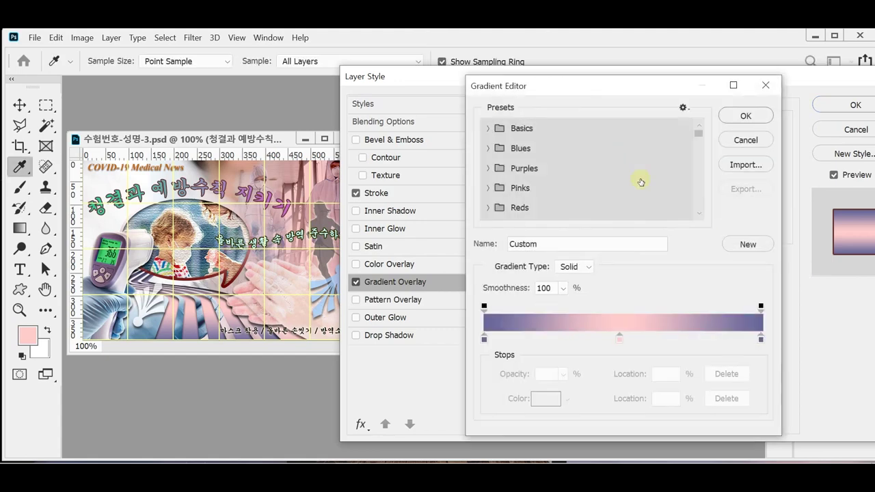
click(484, 337)
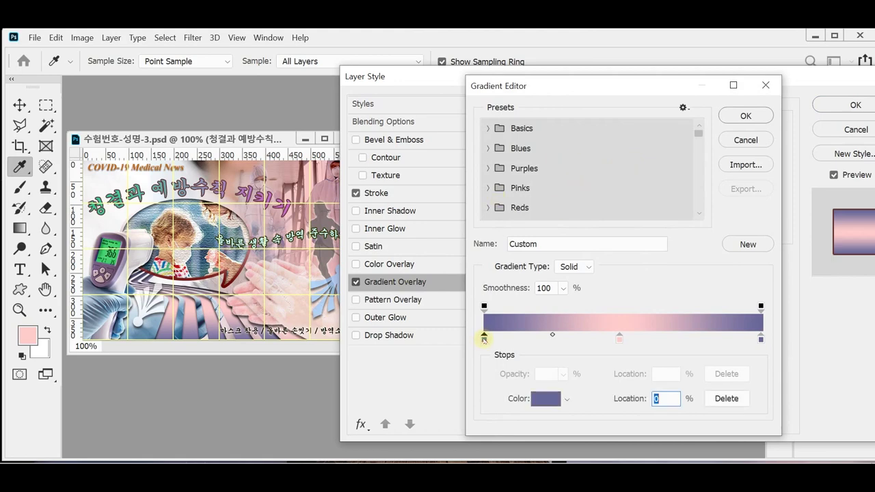
double_click(484, 338)
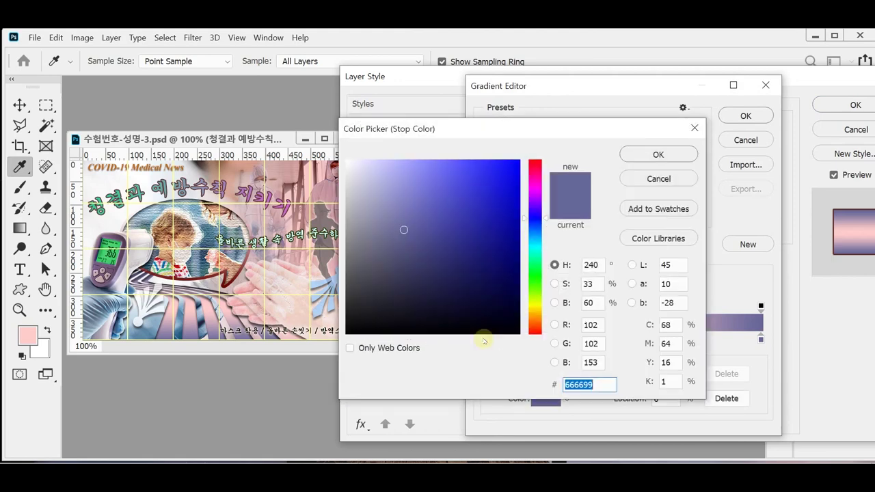
text(3c)
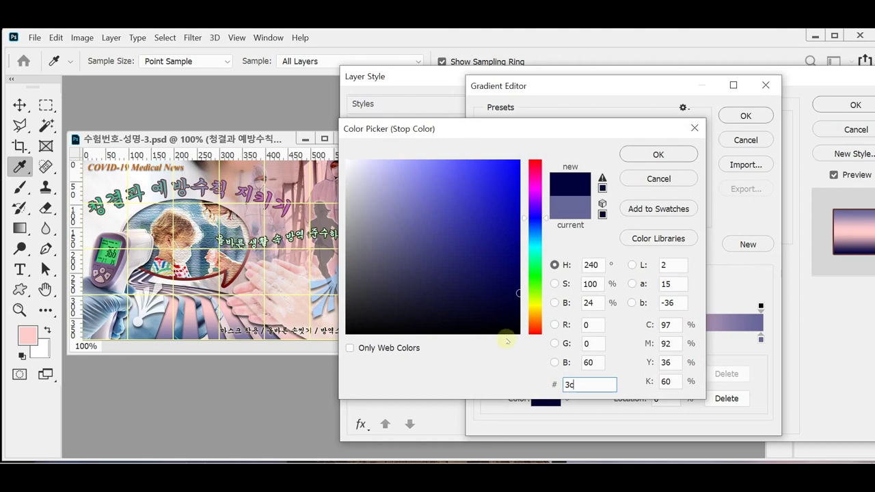
text(9)
click(658, 155)
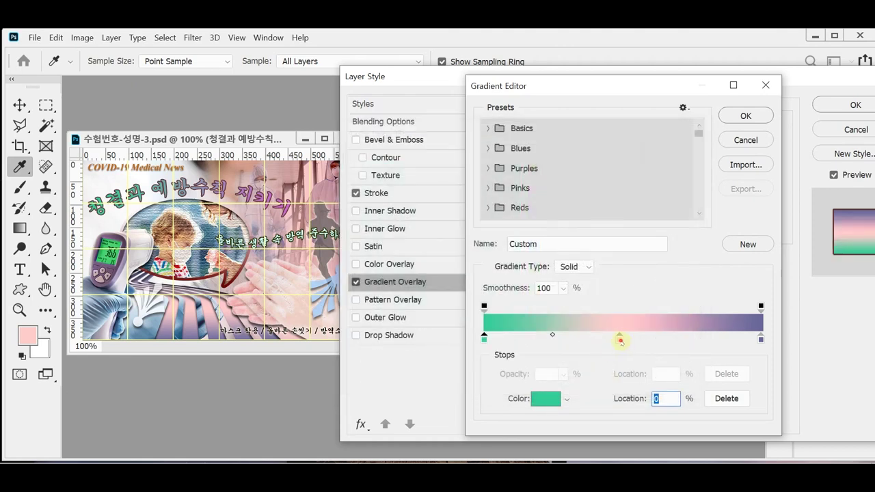
- Set the gradient's middle color stop to #cc66cc
click(620, 339)
double_click(620, 338)
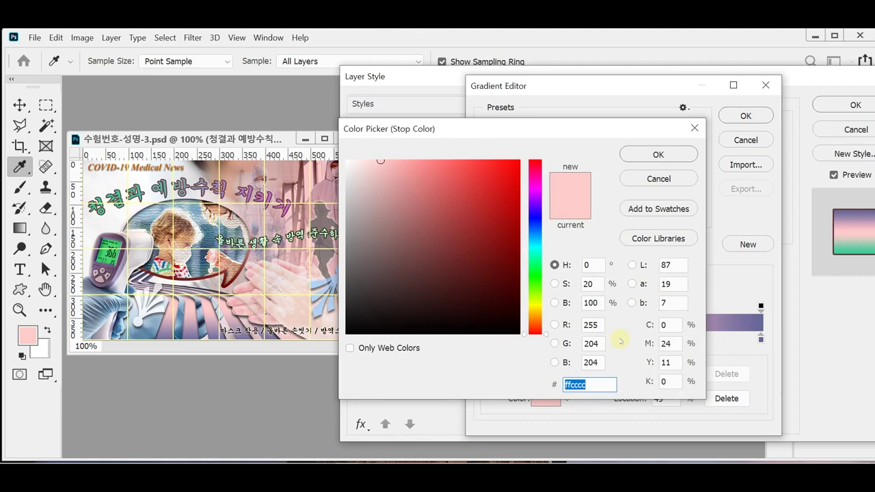
text(c6c)
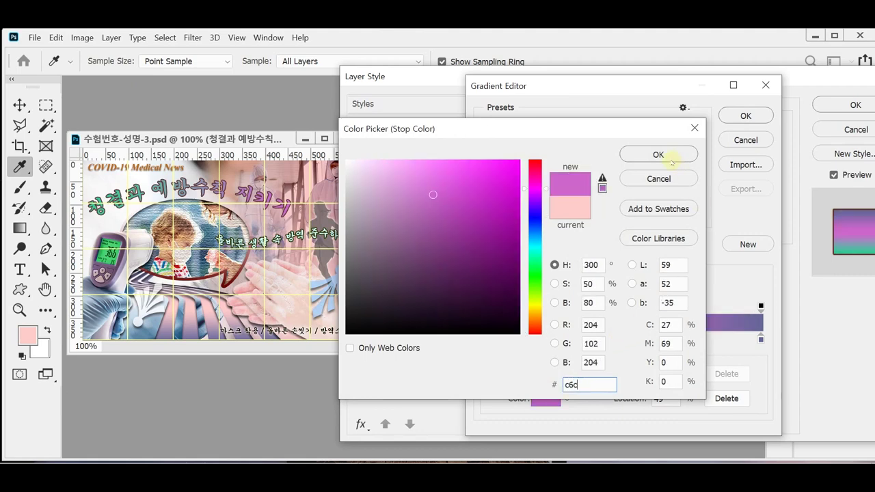
click(657, 155)
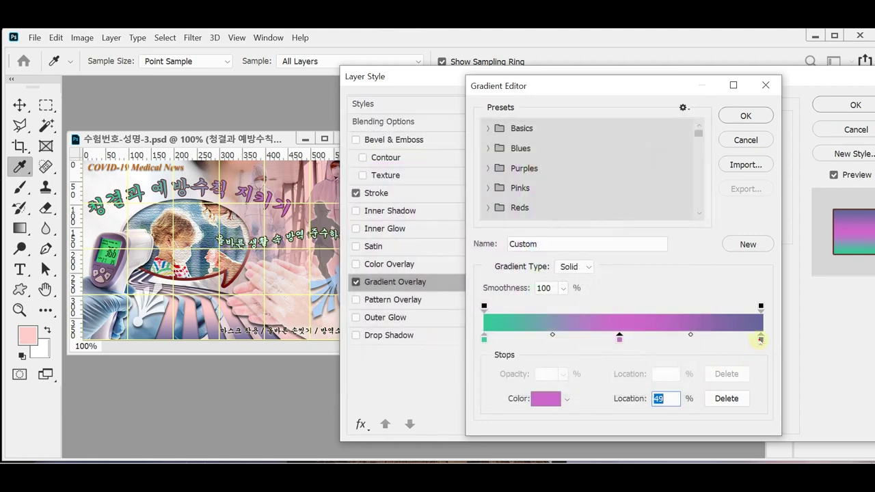
- Remove the gradient's #666699 end stop, move the purple stop to the 100% location, and accept the gradient
double_click(760, 339)
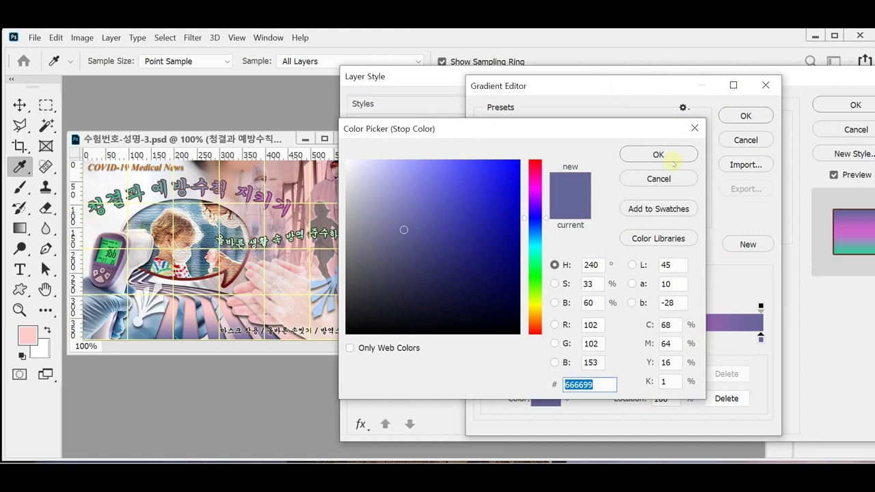
click(694, 128)
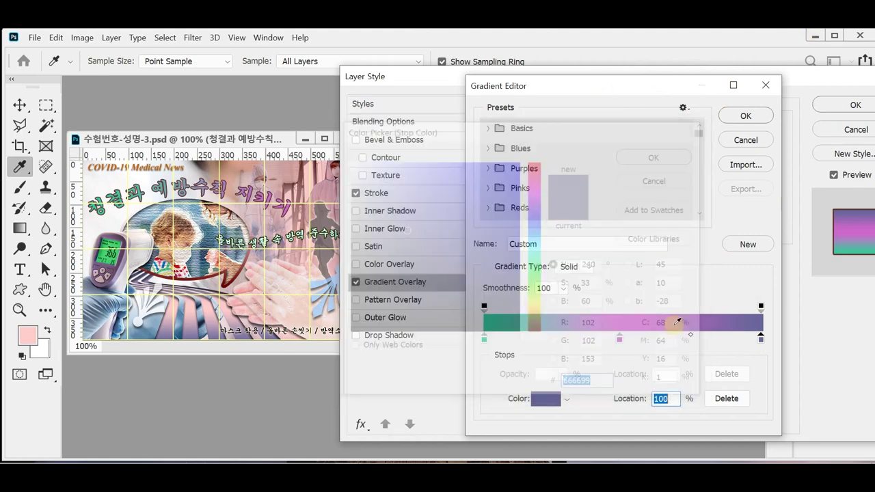
drag(760, 339, 779, 318)
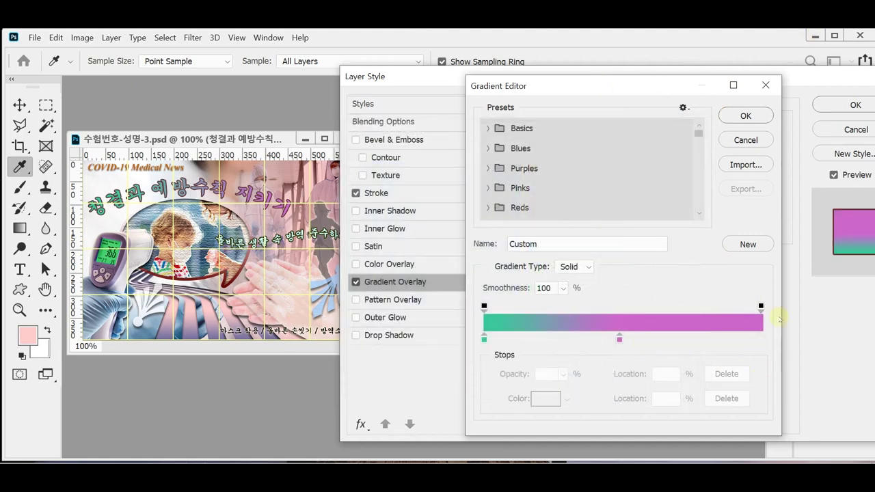
drag(619, 338, 762, 334)
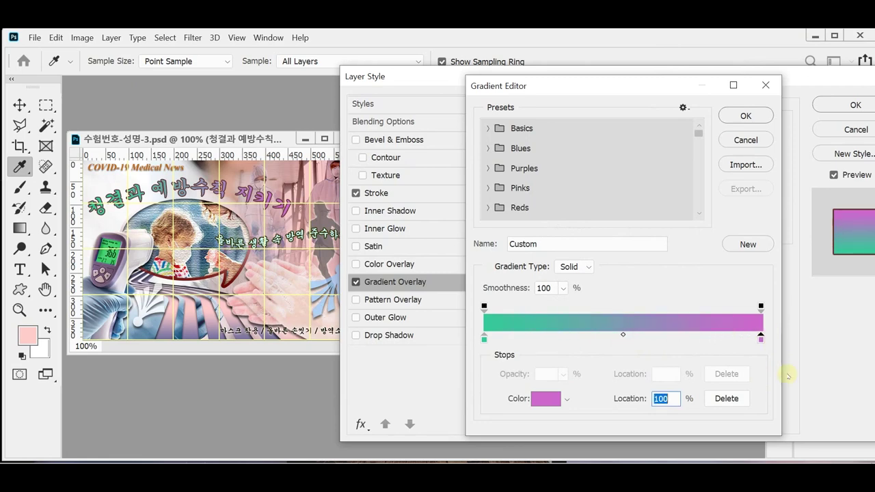
click(746, 115)
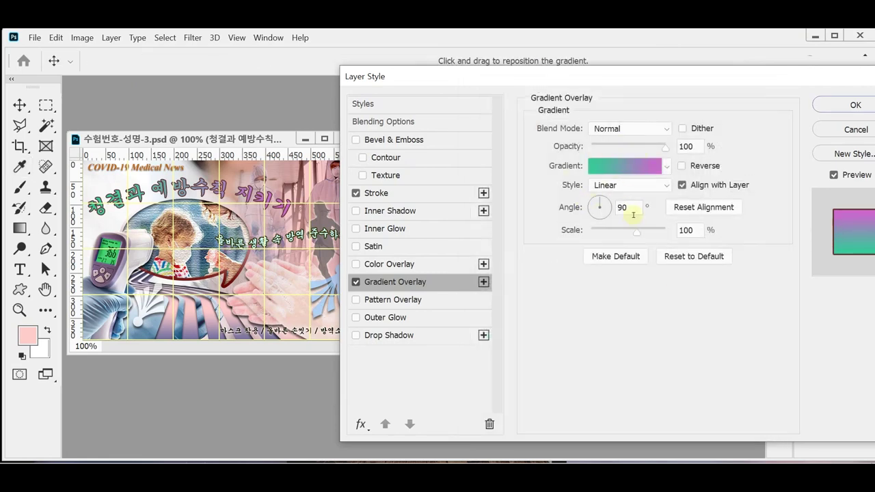
- Set the title's gradient overlay angle to 0°, apply the layer style, and save the document
drag(570, 75, 493, 252)
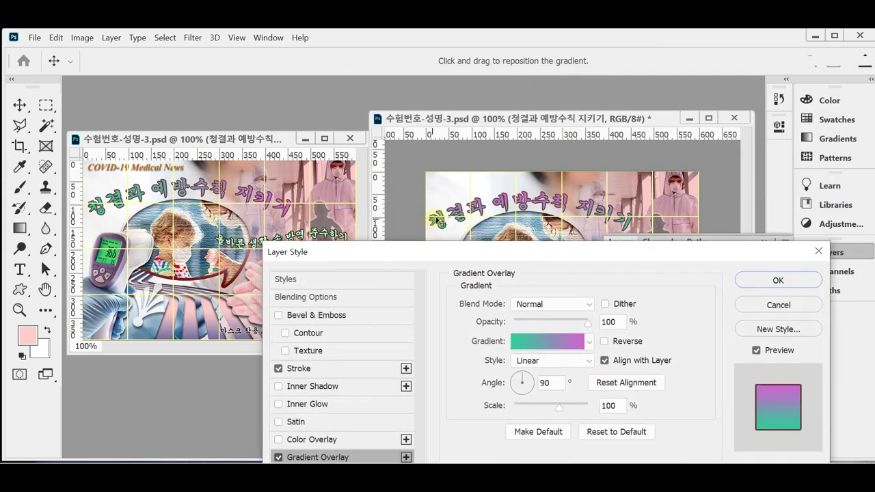
click(556, 383)
text(0)
click(752, 281)
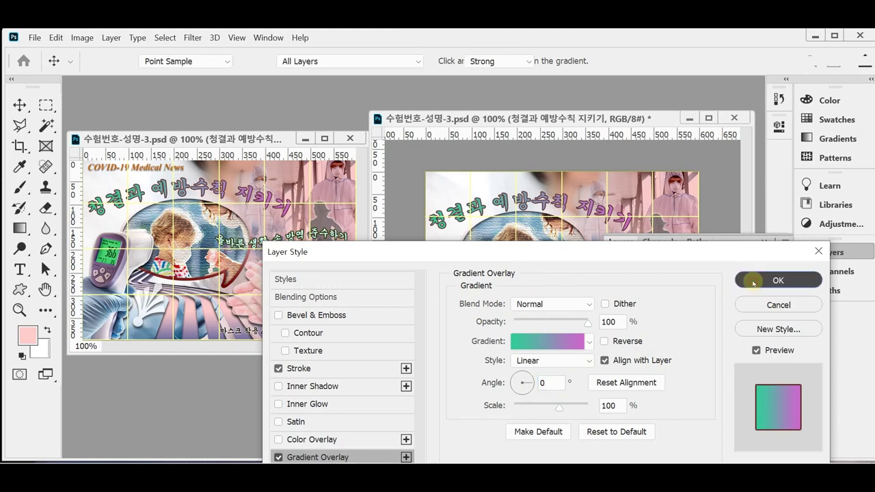
key(ctrl+s)
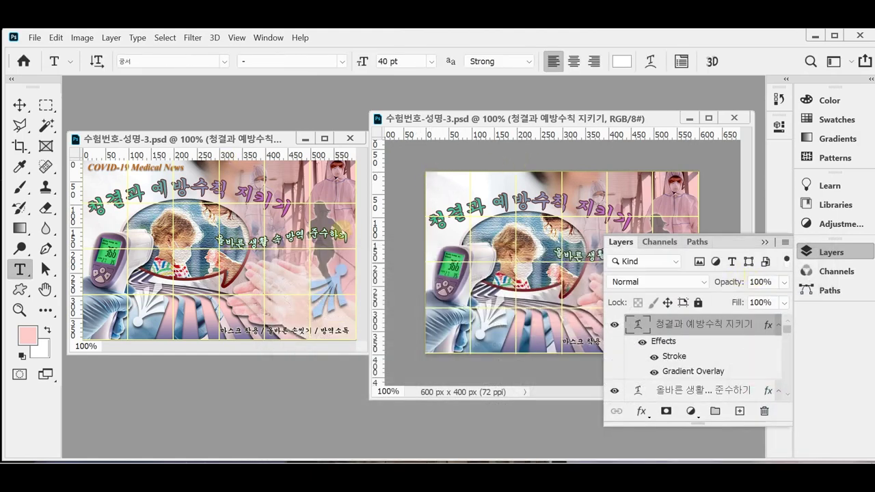
- Open the "COVID-19 Medical News" text in the reference poster for editing and select its wording
click(135, 167)
double_click(134, 166)
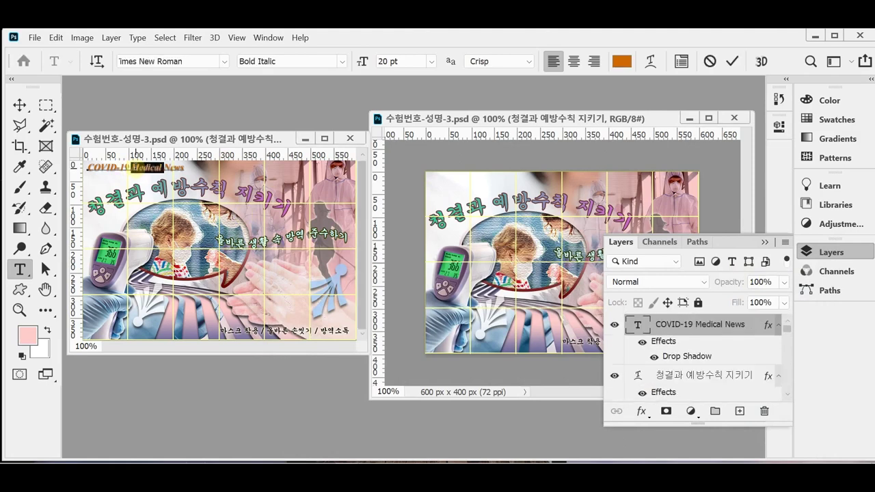
- Finish the COVID-19 Medical News text edit and align the heading near the banner's upper-left corner
triple_click(134, 167)
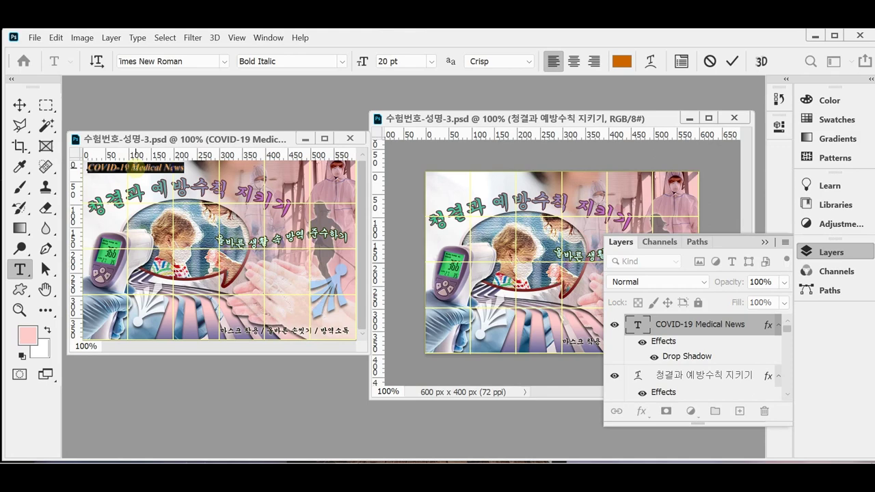
click(137, 169)
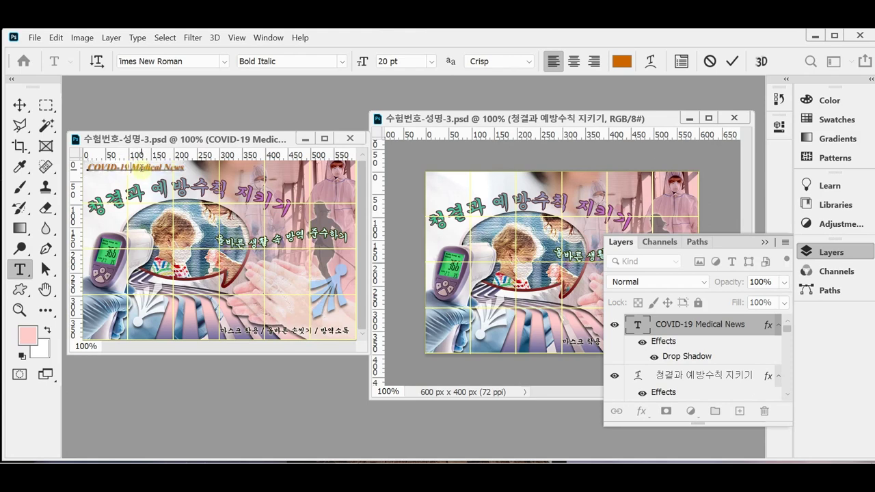
key(ctrl+Return)
key(v)
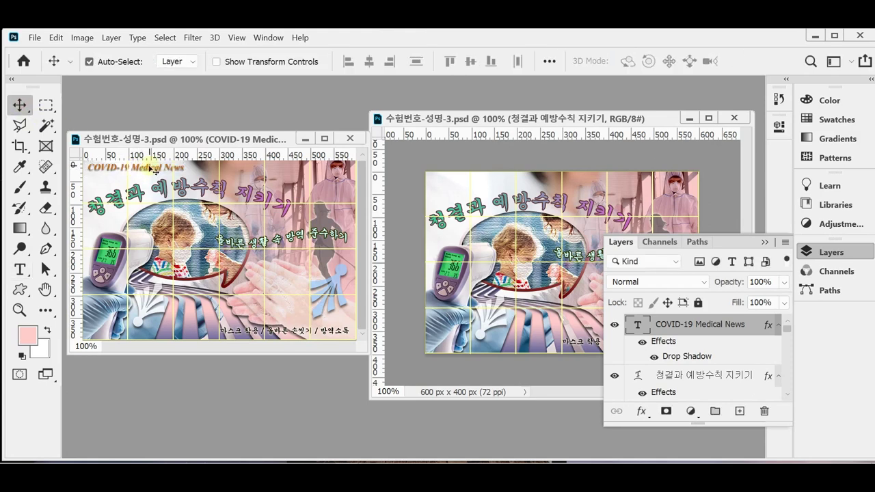
drag(455, 182, 455, 181)
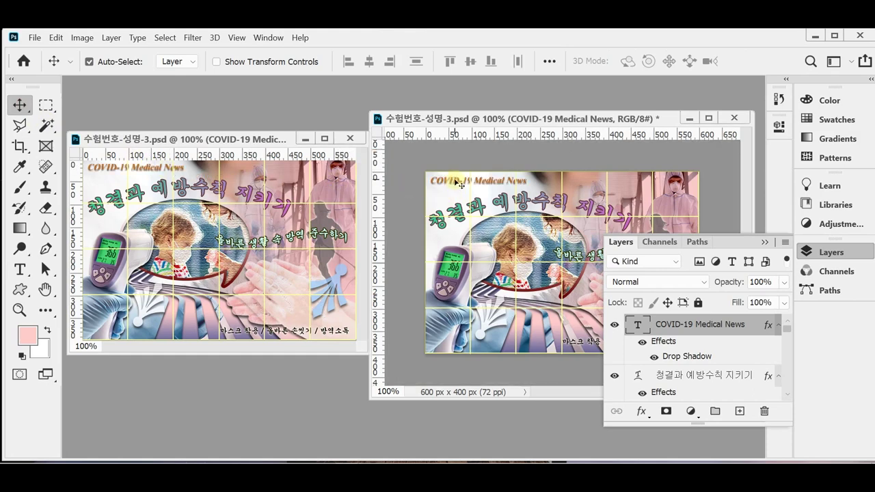
- Nudge the curved subtitle 올바른 생활 속 방역 준수하기 slightly toward the banner's right edge
click(817, 254)
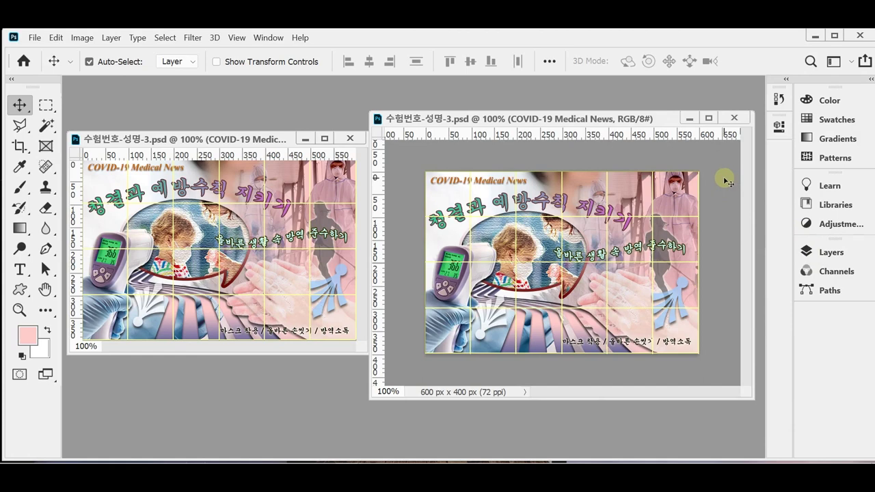
click(619, 256)
drag(619, 255, 619, 251)
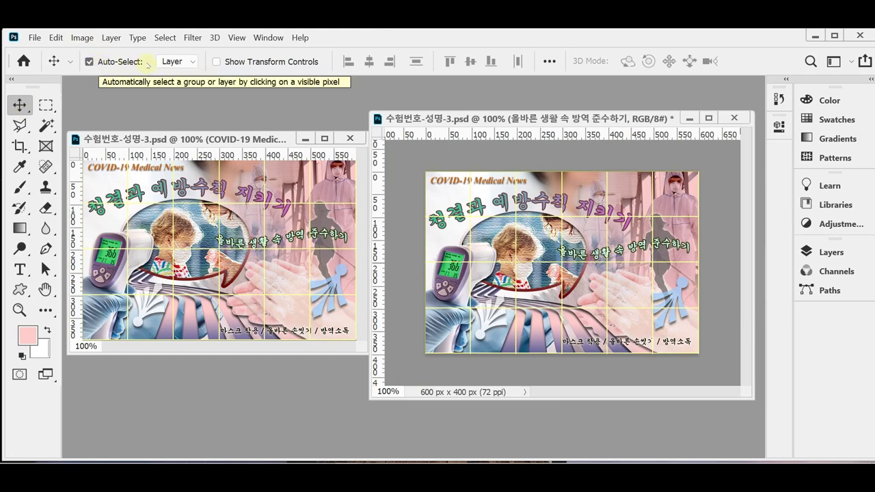
- Fine-tune the position of the masked child's photo inside the speech bubble and save the document
click(566, 256)
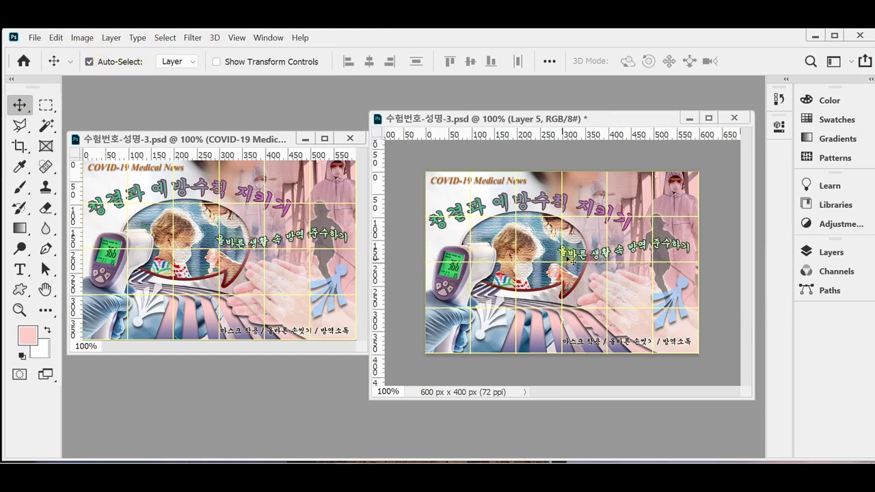
click(530, 250)
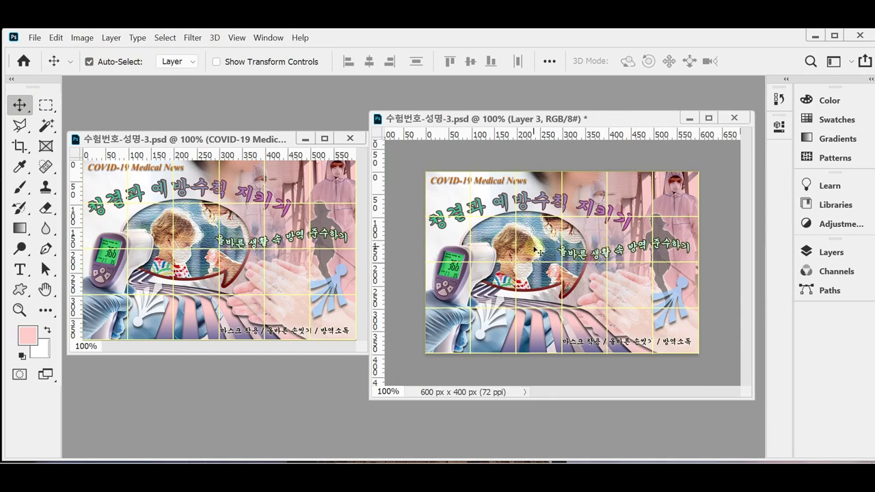
drag(529, 248, 534, 247)
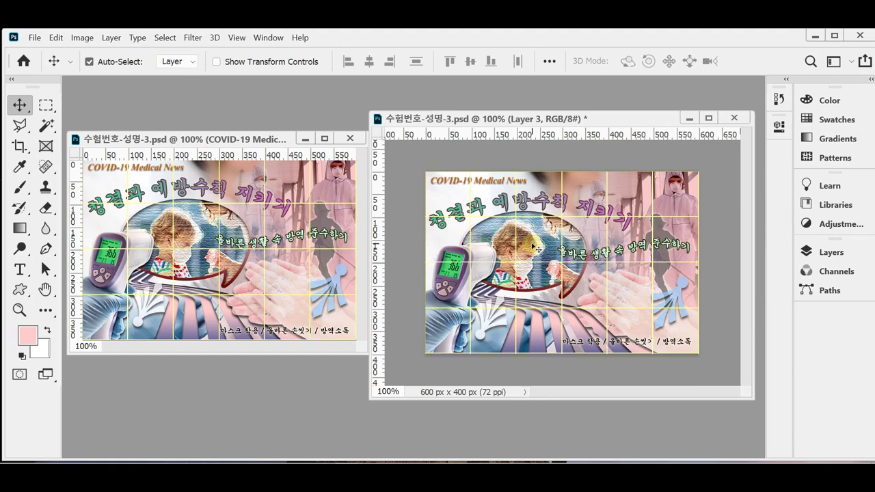
key(ctrl+s)
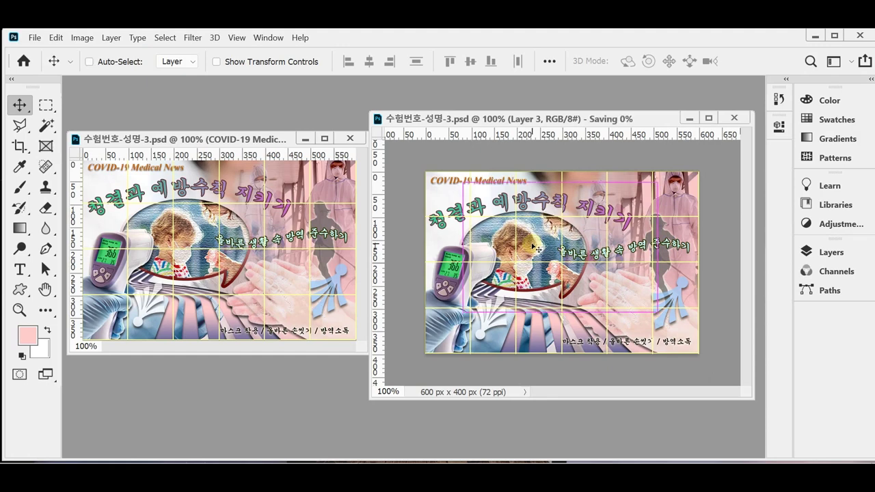
- Hide the grid and choose the GTQ folder in 문서 as the location for saving the file under another name
key(ctrl+apostrophe)
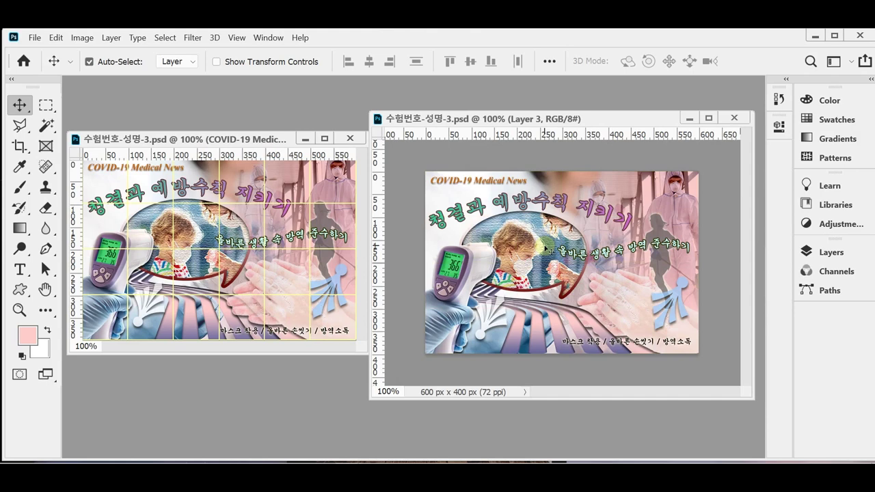
click(35, 40)
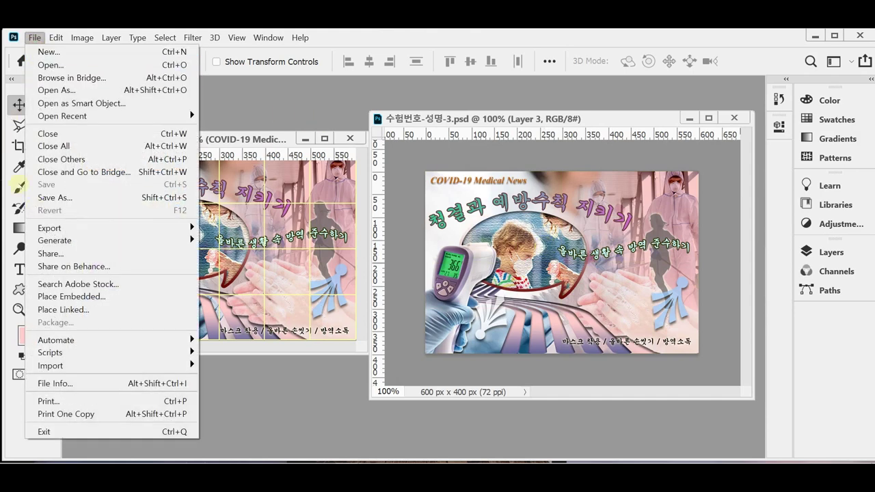
click(58, 198)
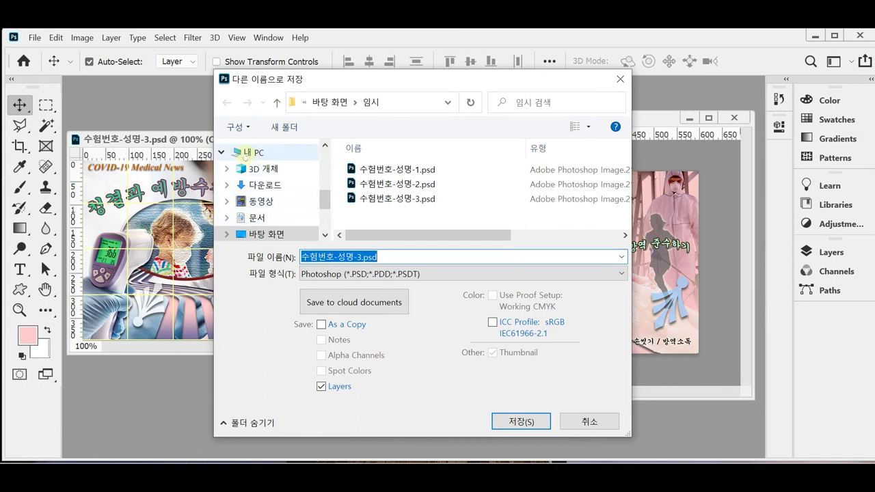
click(274, 221)
scroll(386, 220, down, 5)
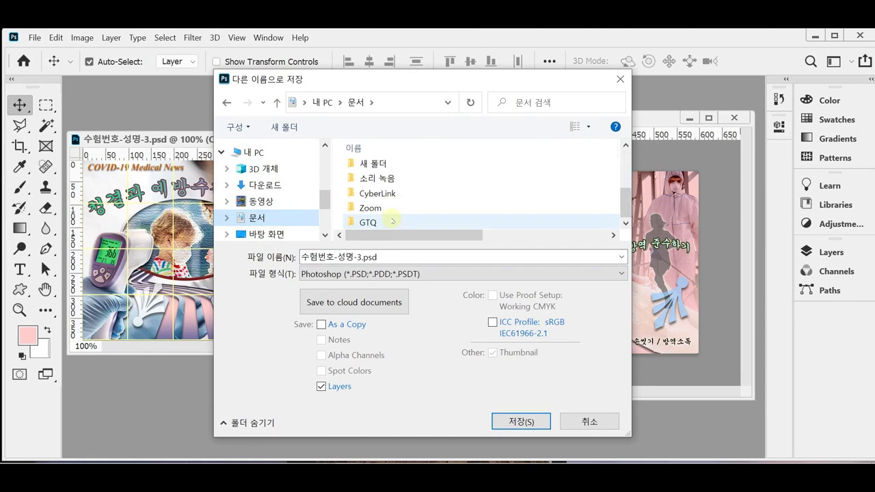
double_click(383, 222)
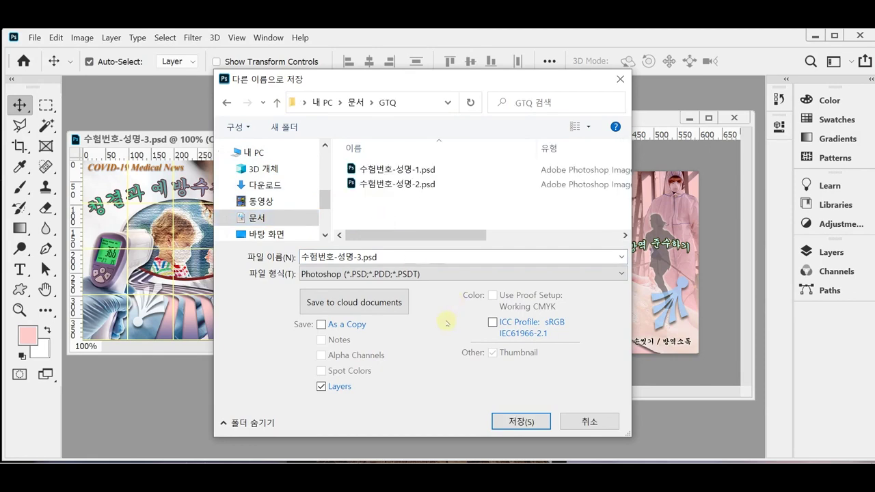
- Save the banner as 수험번호-성명-3.jpg in JPEG format with quality 8
click(422, 273)
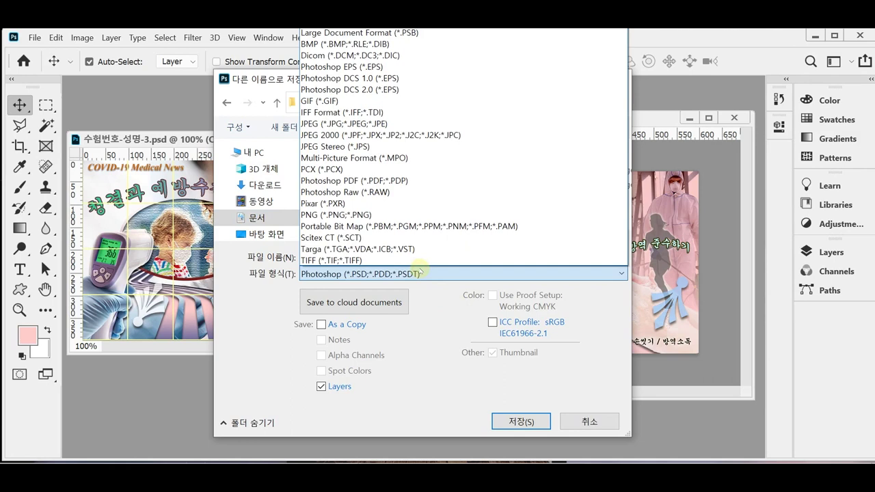
click(412, 125)
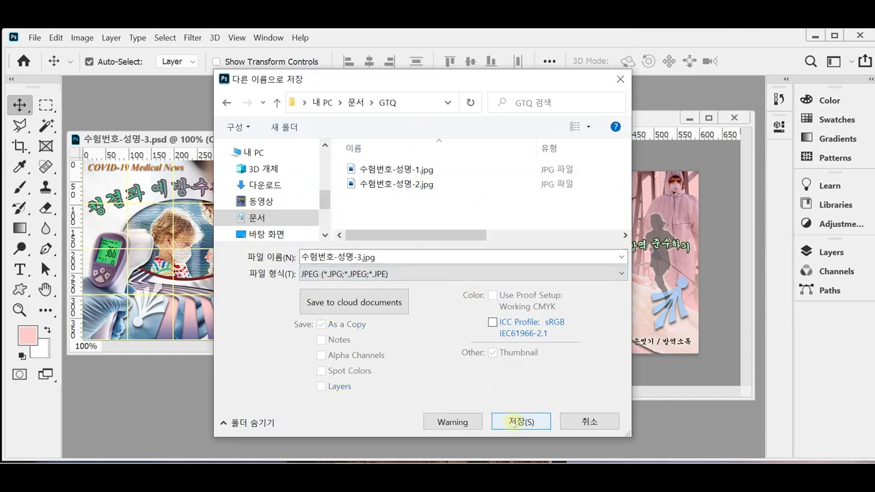
click(519, 421)
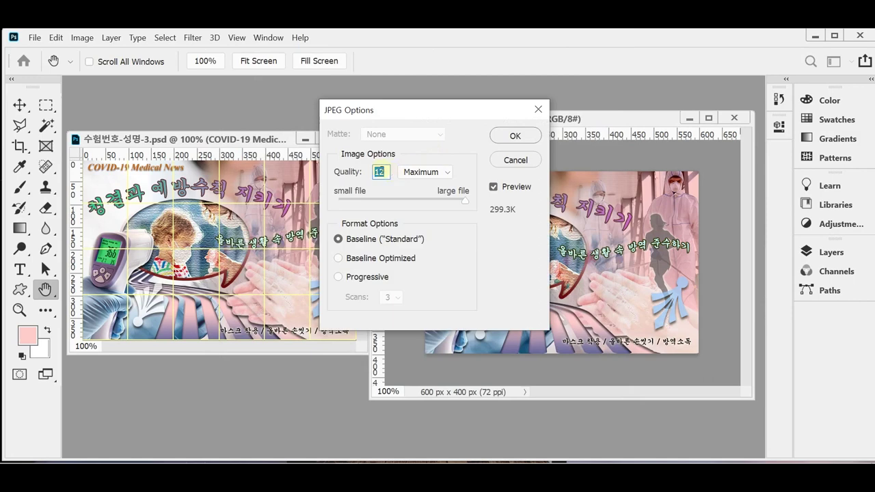
text(8)
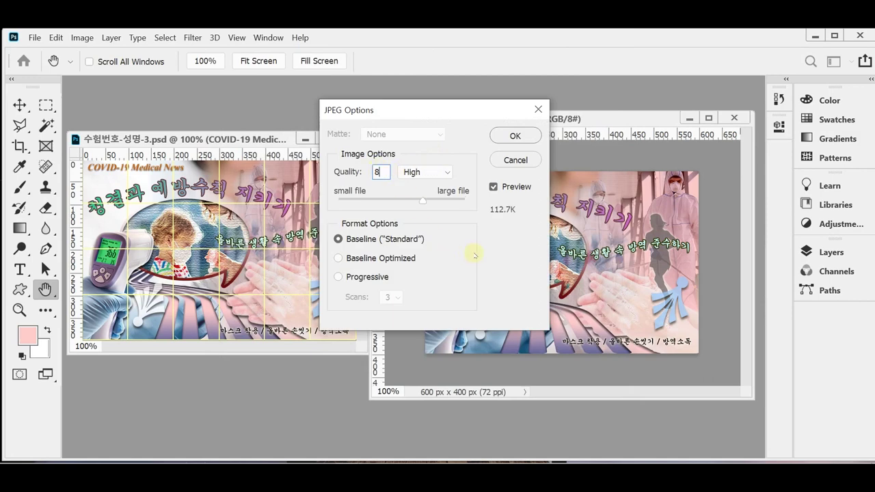
click(516, 135)
key(v)
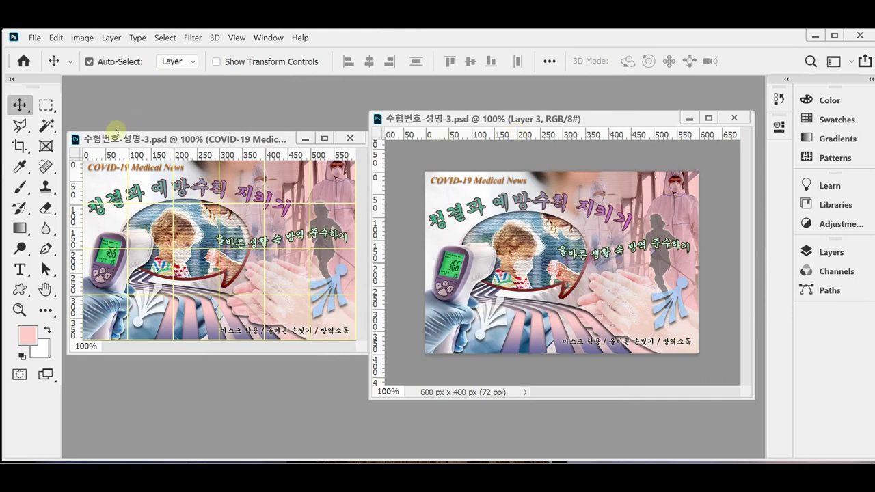
- Resize the banner image to 60 × 40 pixels with the proportions linked
click(85, 38)
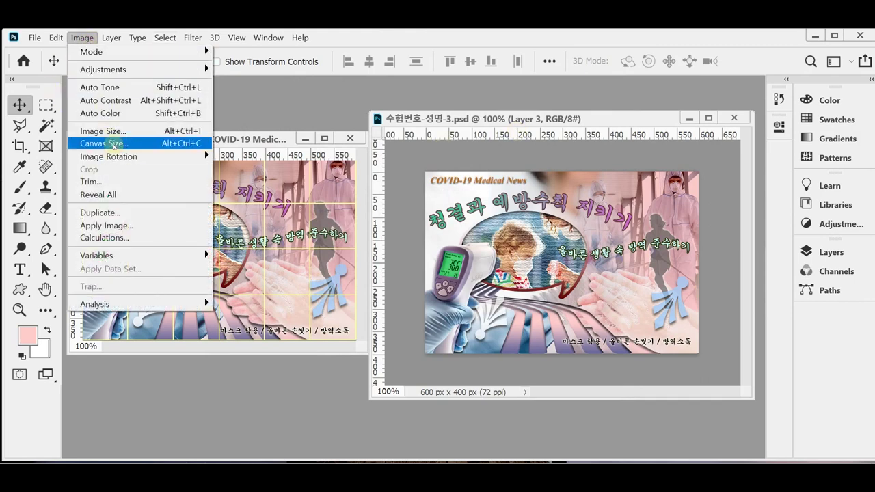
click(106, 130)
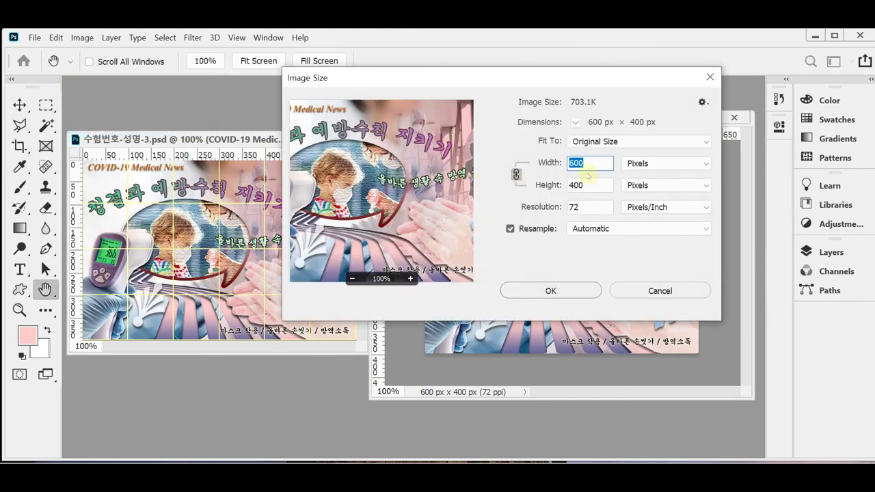
text(60)
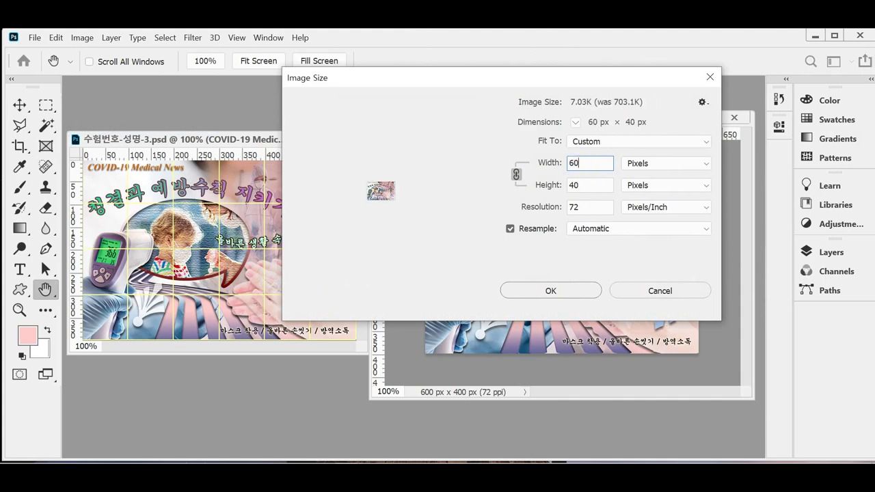
drag(457, 80, 438, 81)
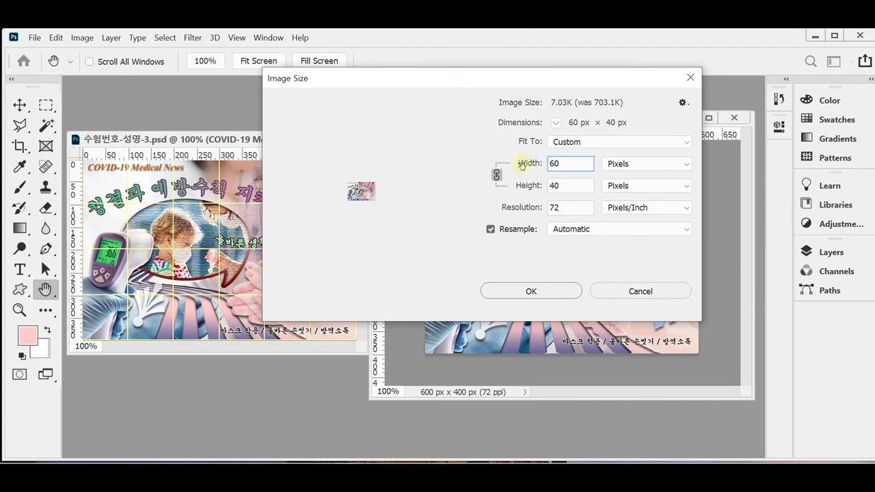
click(543, 295)
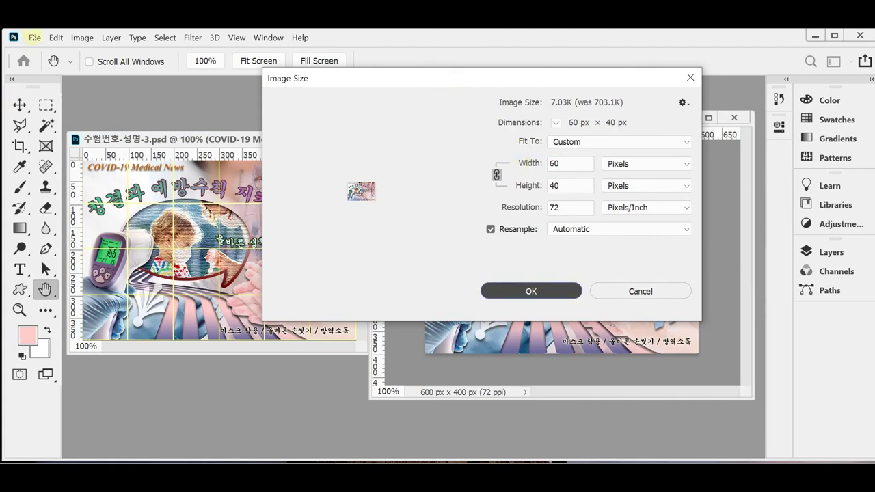
click(531, 291)
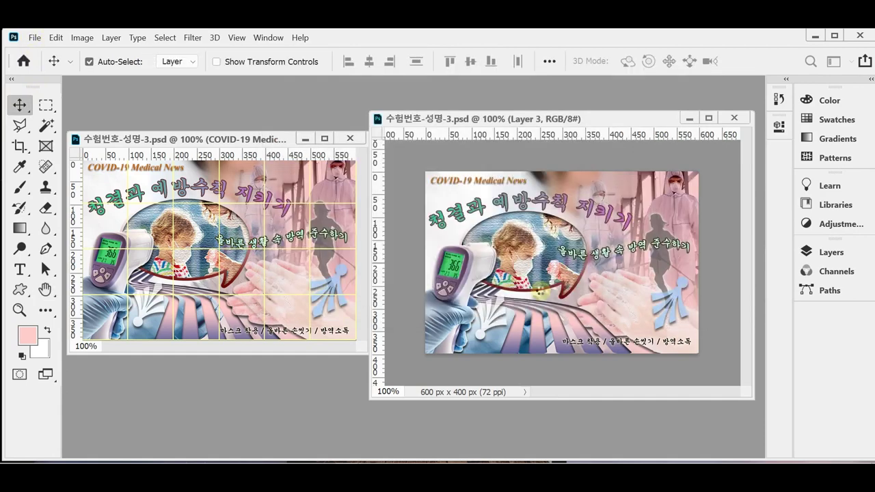
- Save the reduced document as 수험번호-성명-3.psd in Photoshop format in the GTQ folder in 문서
click(35, 38)
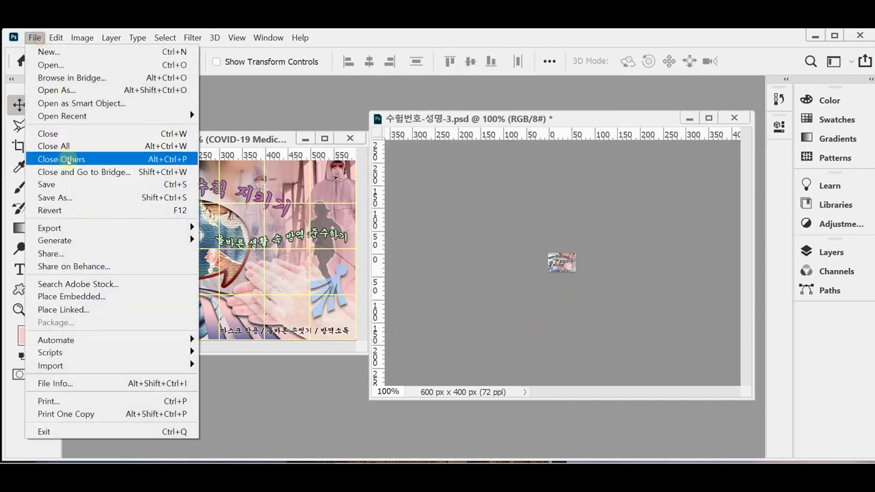
click(76, 197)
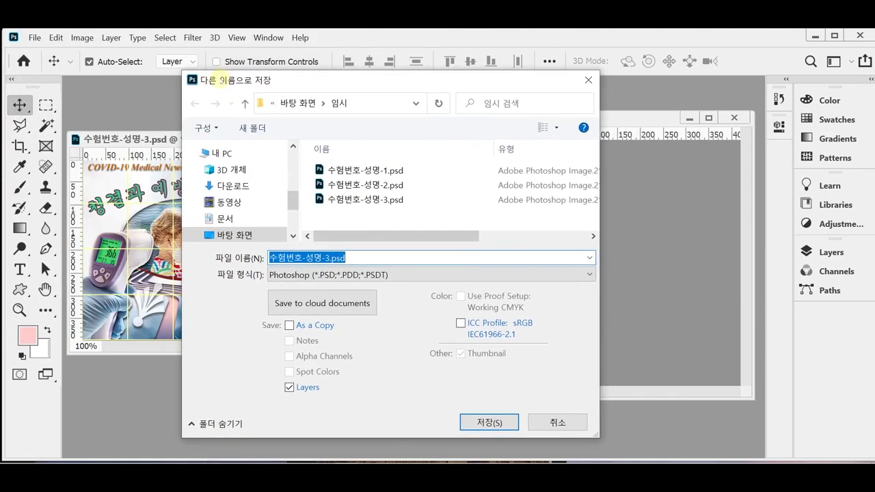
click(231, 154)
click(224, 218)
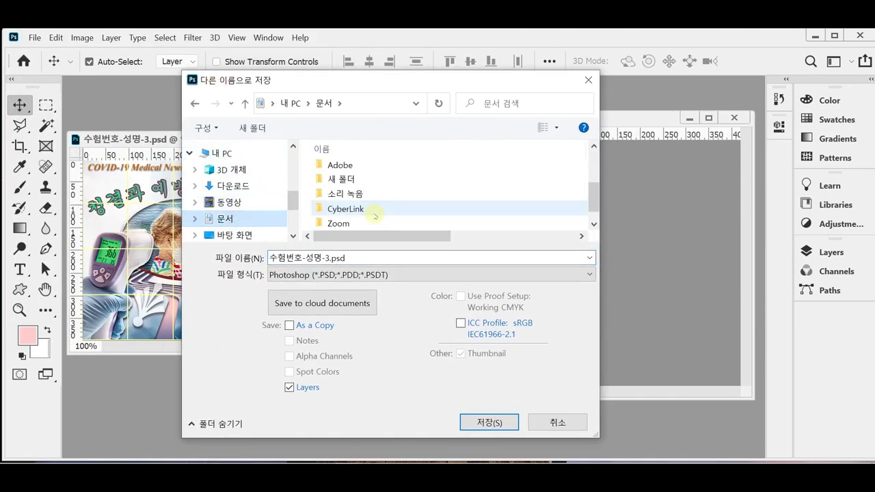
scroll(374, 216, down, 1)
double_click(347, 220)
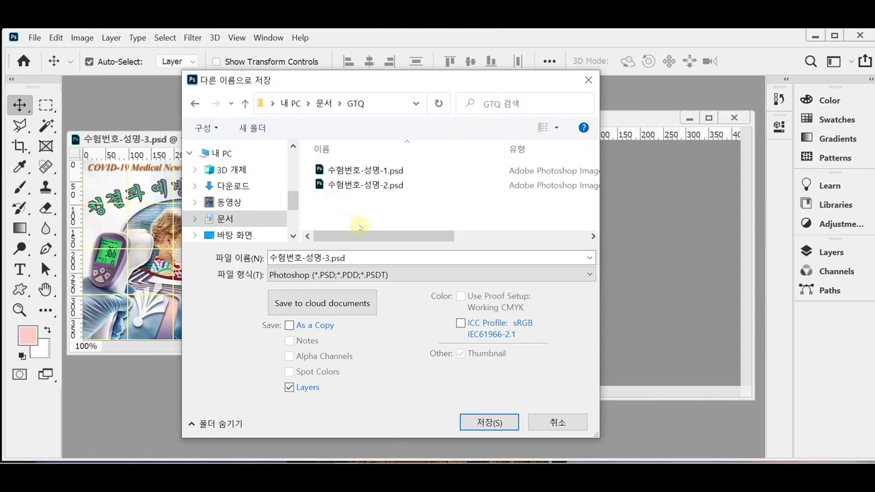
click(488, 421)
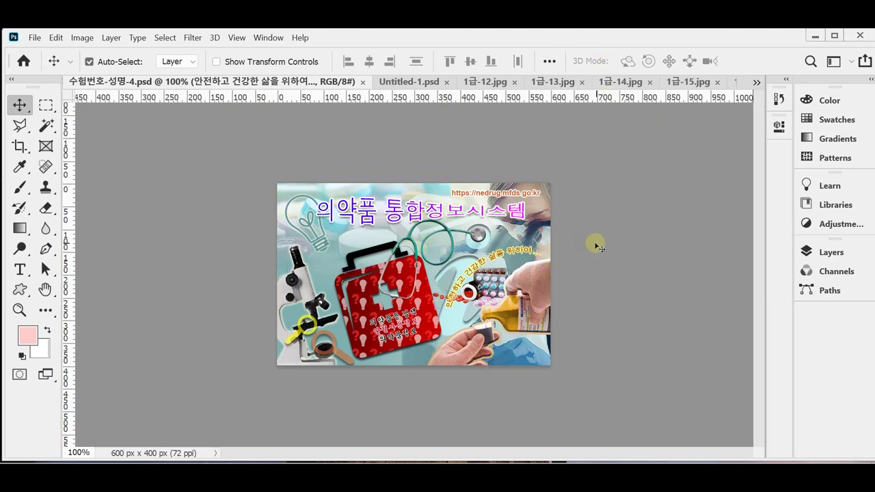
key(ctrl+plus)
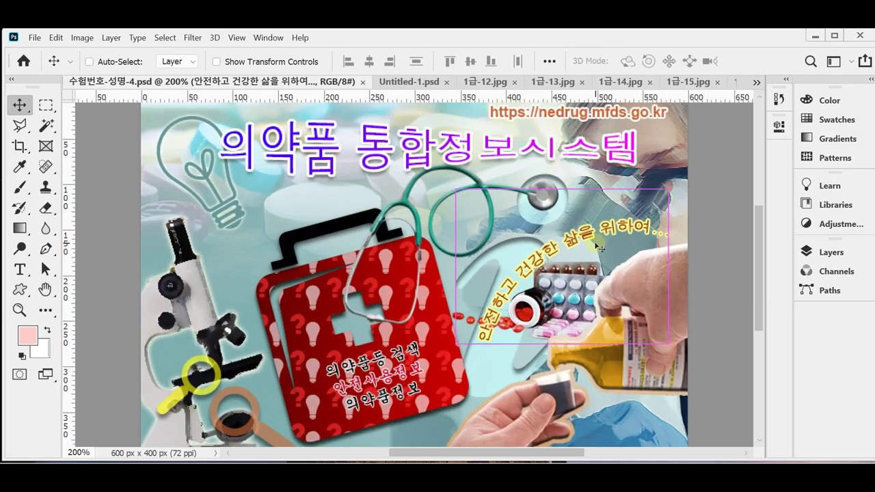
key(ctrl+minus)
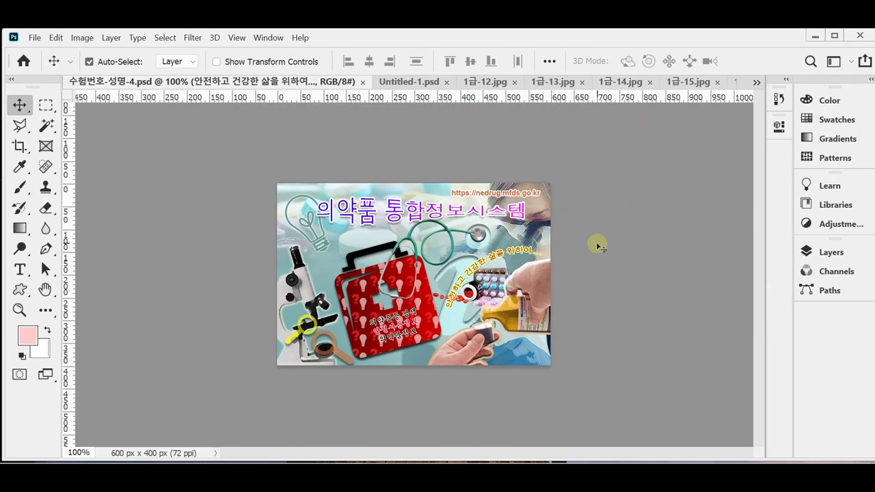
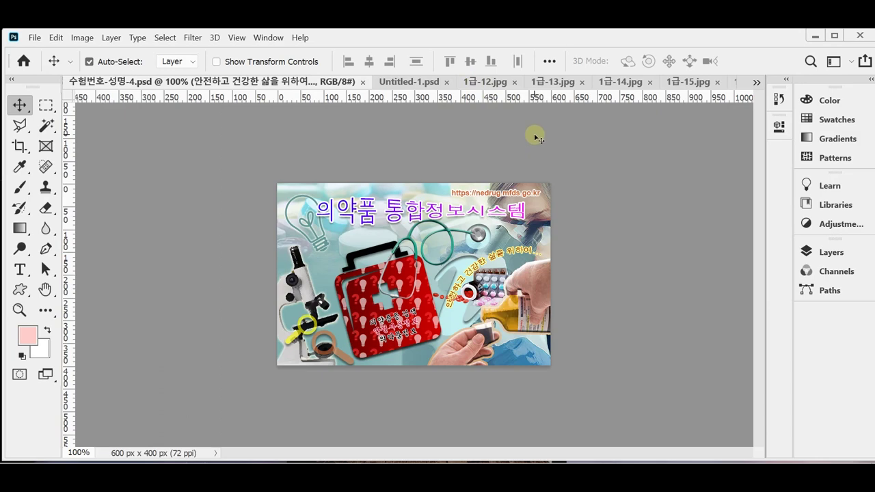
- Create a 600 × 400 pixel, 72 ppi RGB document and fill its background with the color #699
key(ctrl+n)
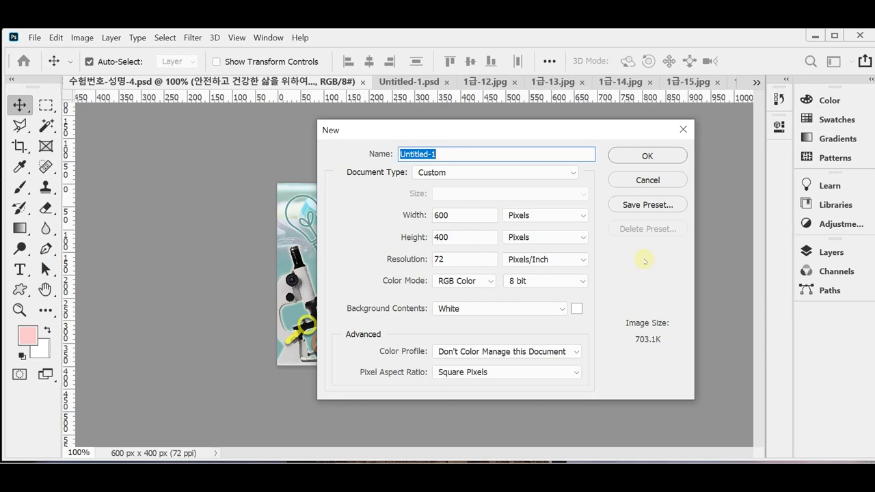
click(636, 156)
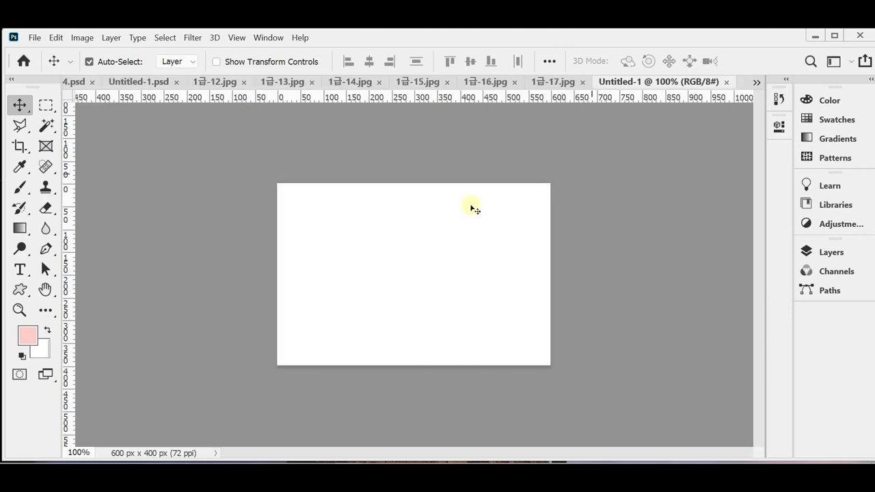
click(26, 335)
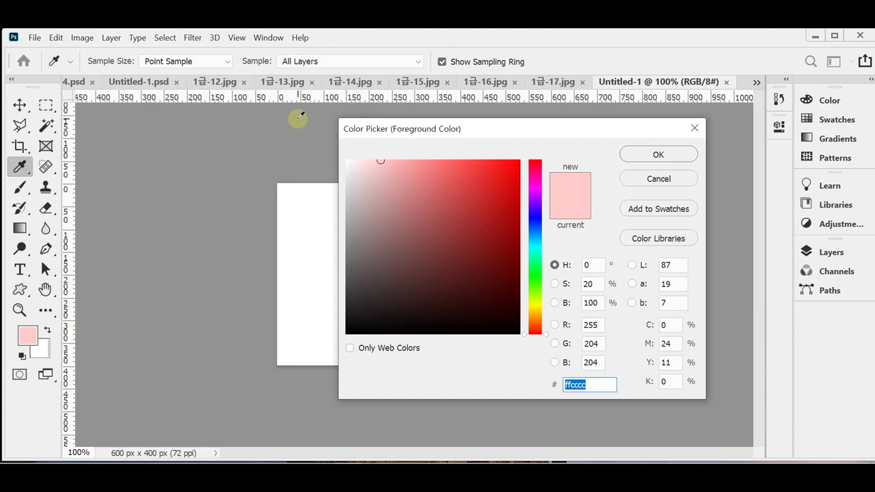
drag(368, 127, 341, 127)
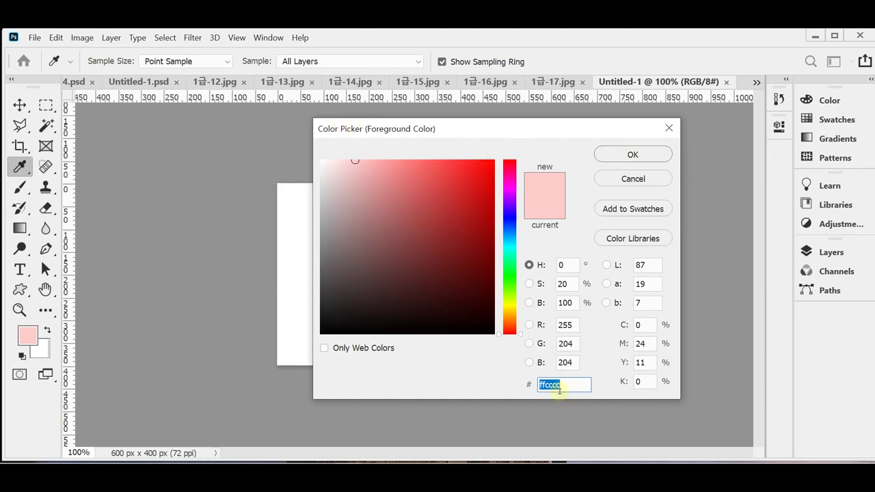
text(699)
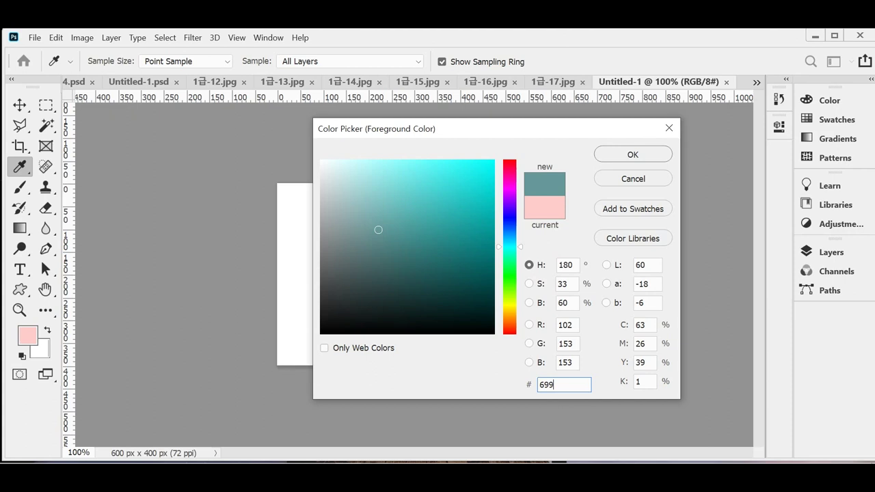
key(Return)
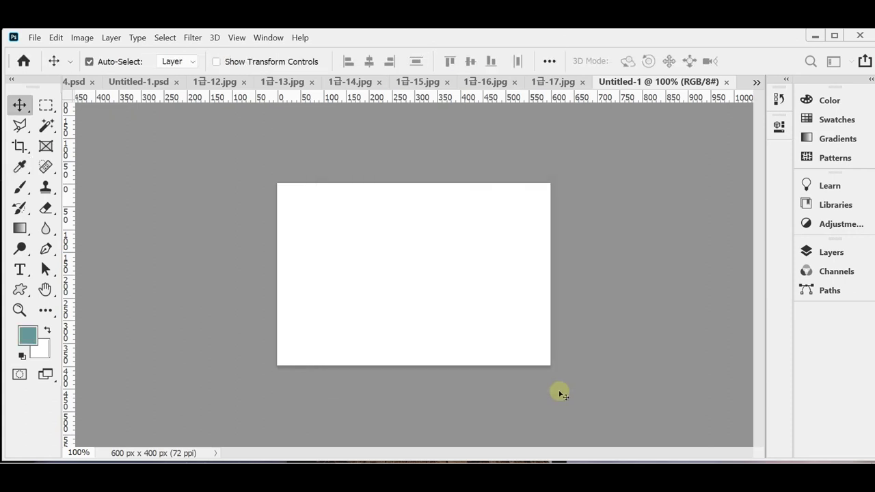
key(alt+BackSpace)
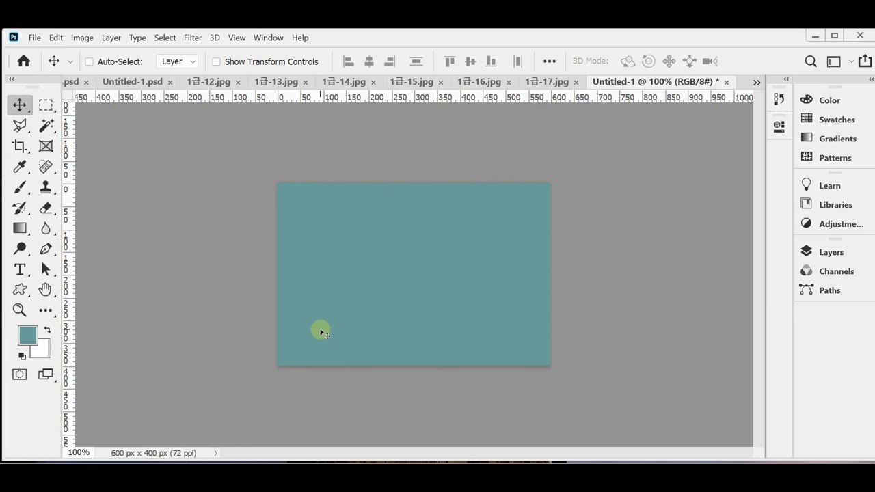
- Show the grid and choose the 임시 folder on 바탕 화면 as the location for saving the document
key(ctrl+apostrophe)
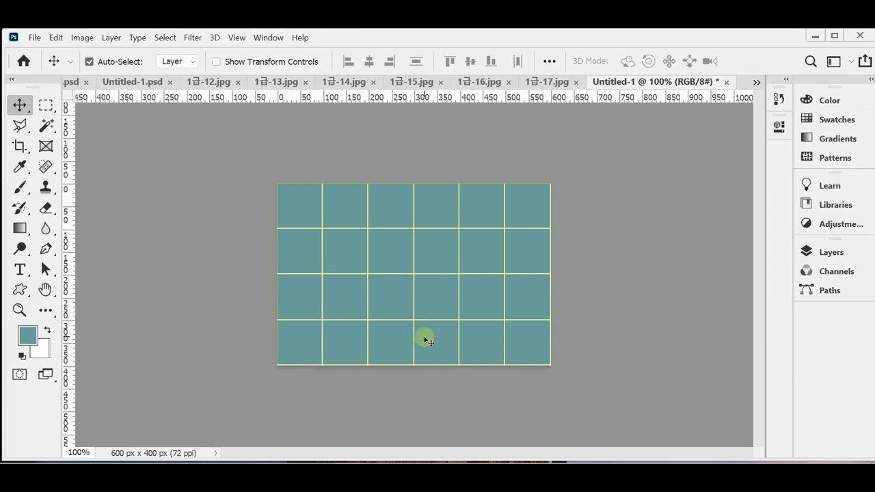
key(ctrl)
key(ctrl+shift+s)
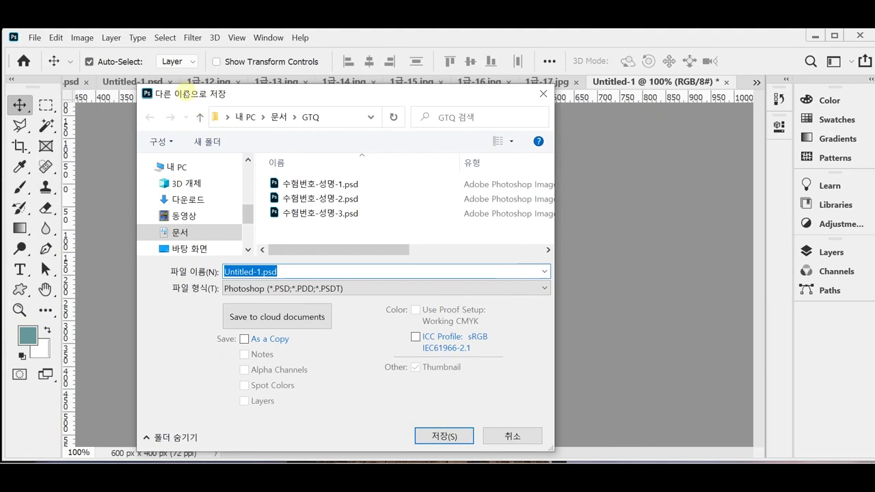
drag(186, 93, 167, 71)
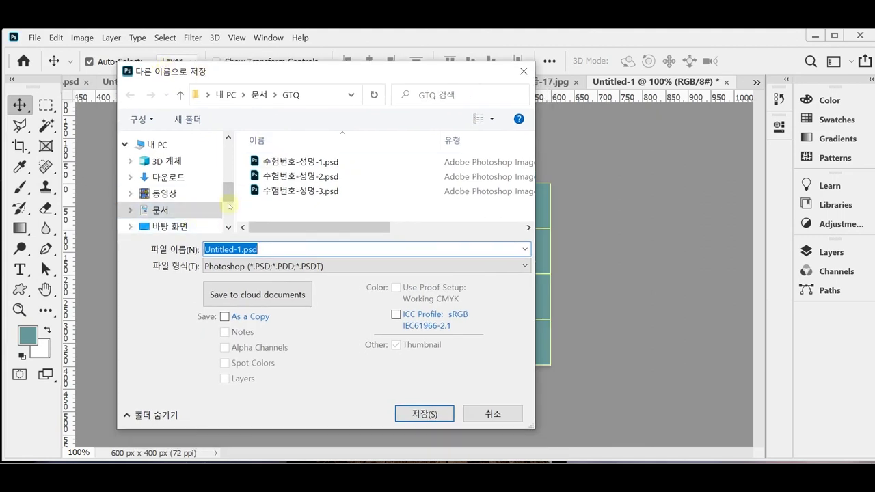
drag(229, 196, 228, 220)
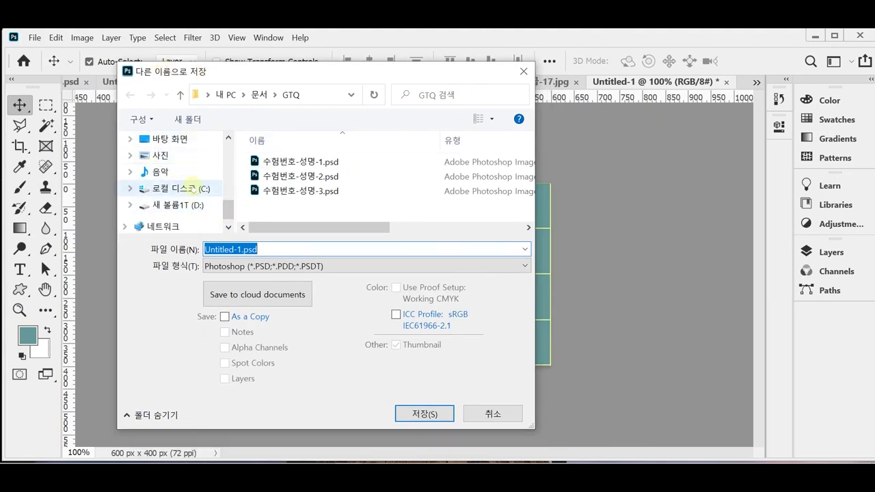
click(179, 138)
double_click(259, 175)
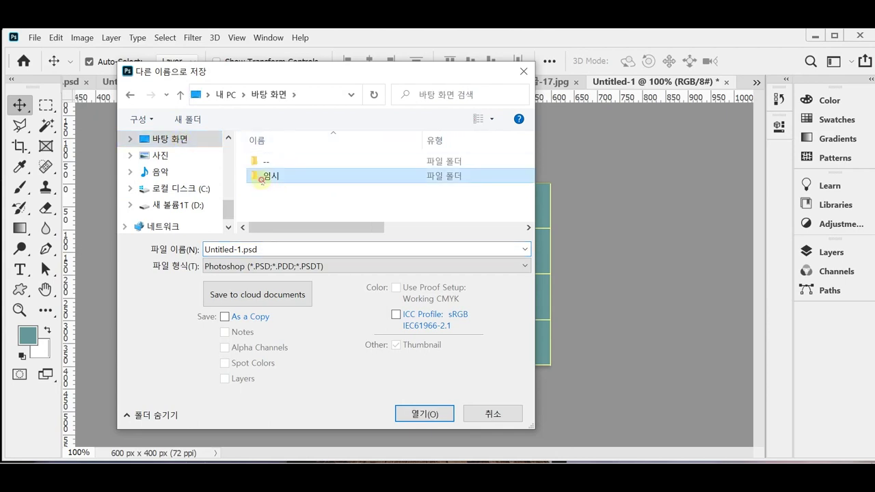
- Save the new document as 수험번호-성명-4 in Photoshop format, basing the name on the existing 수험번호-성명-3.psd
click(287, 191)
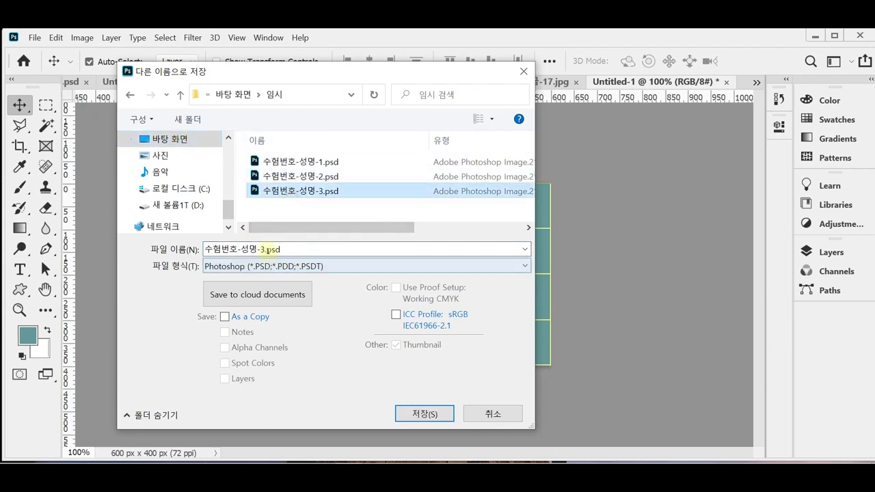
double_click(262, 248)
drag(261, 249, 333, 255)
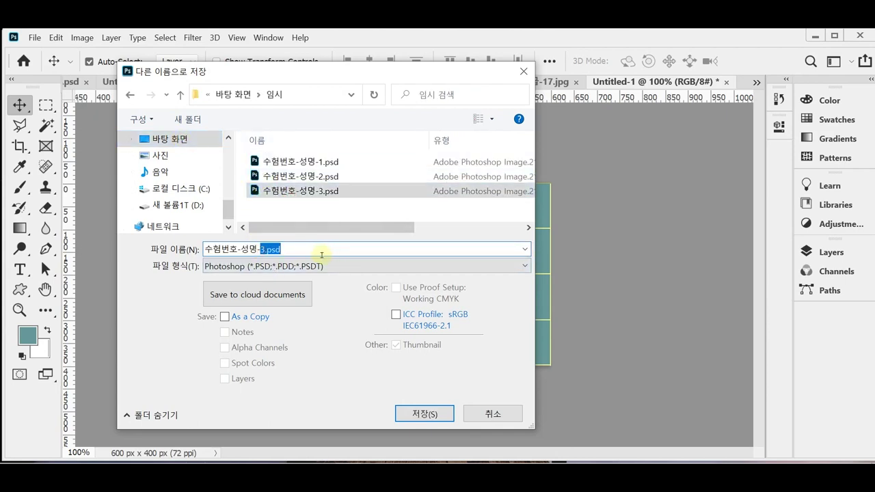
text(4)
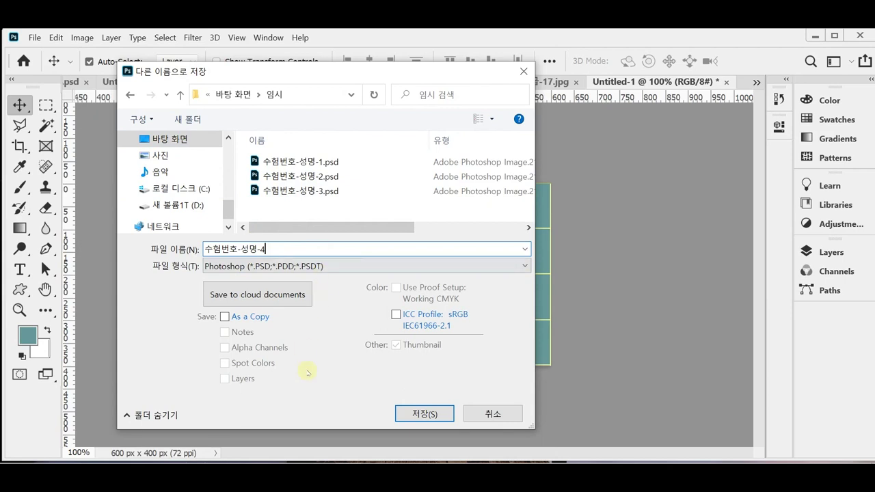
click(412, 414)
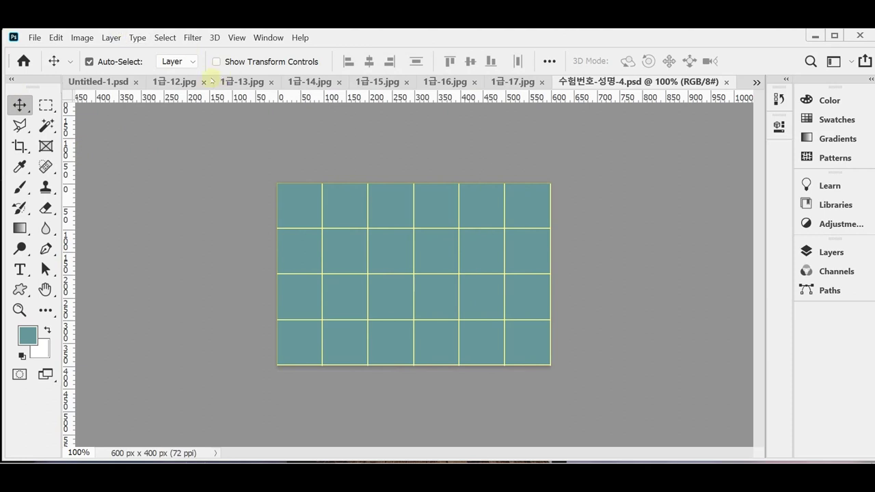
- Copy the whole pill photo from 1급-12.jpg into 수험번호-성명-4.psd, close the source image and shift the pasted photo upward
drag(167, 80, 176, 121)
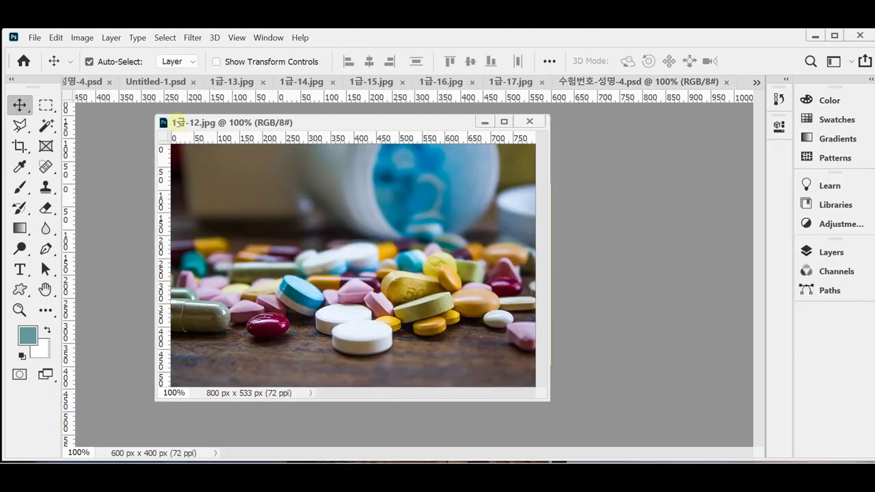
key(ctrl+a)
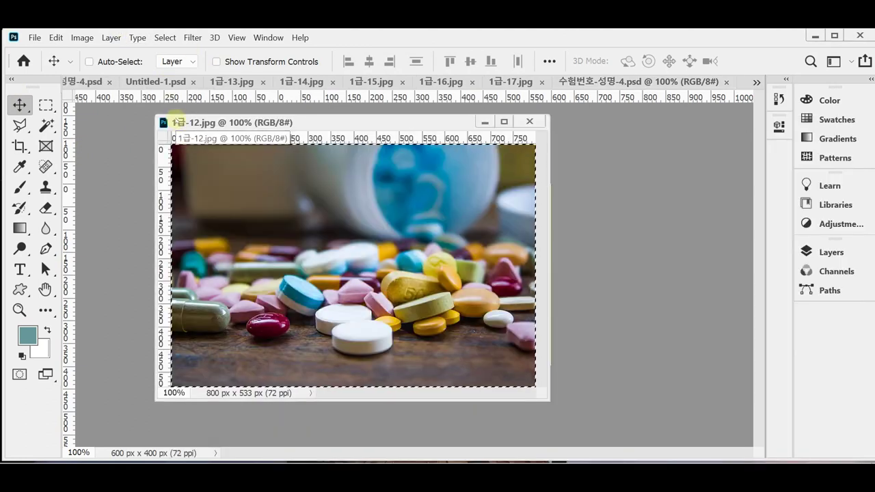
key(ctrl+c)
key(ctrl+w)
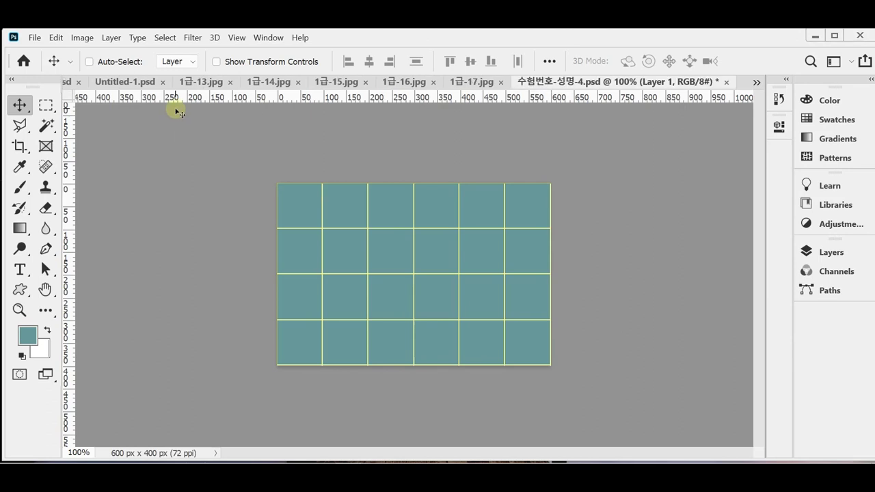
key(ctrl+v)
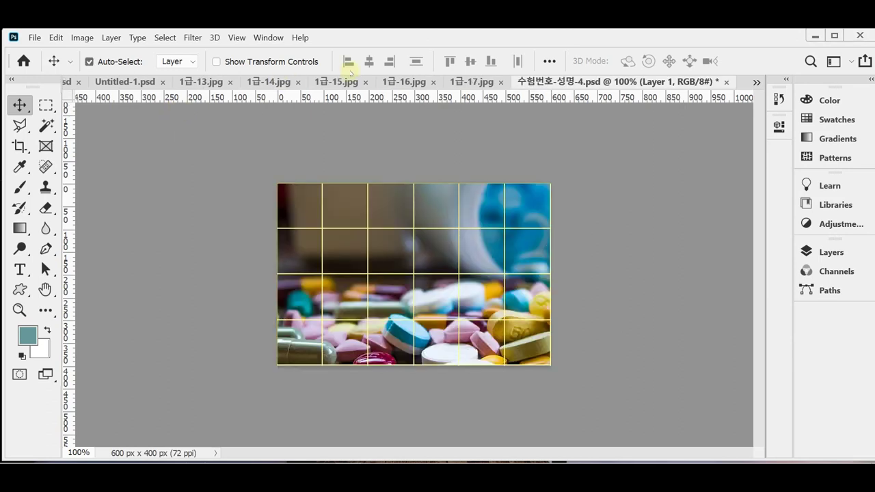
drag(447, 309, 431, 236)
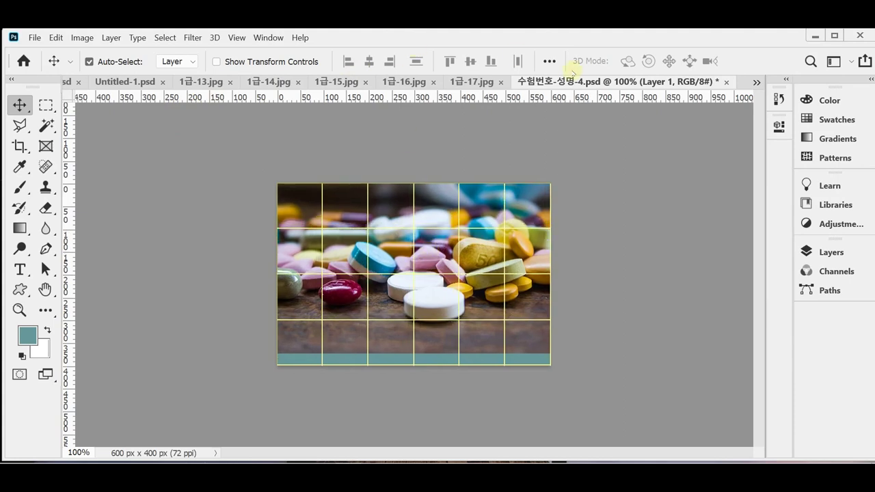
- Float the new document and the finished reference banner side by side and show the grid on the reference banner
drag(533, 81, 471, 117)
drag(166, 81, 195, 120)
drag(473, 119, 417, 124)
drag(688, 344, 738, 362)
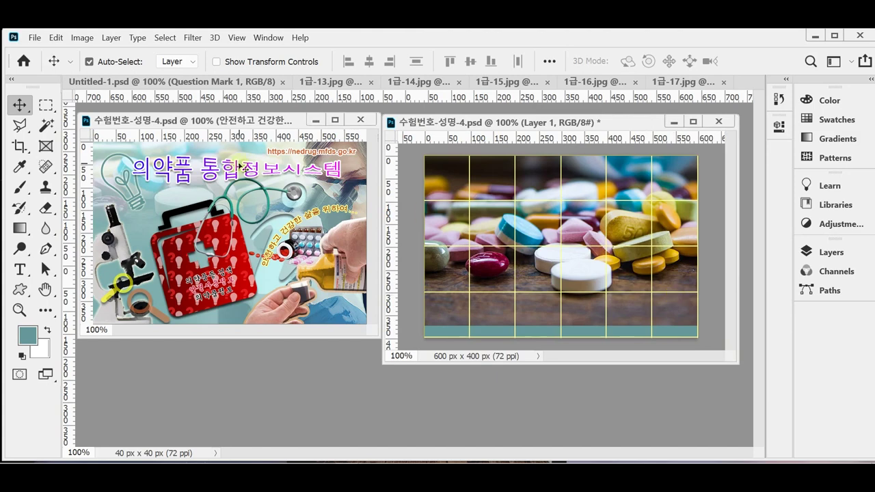
click(241, 166)
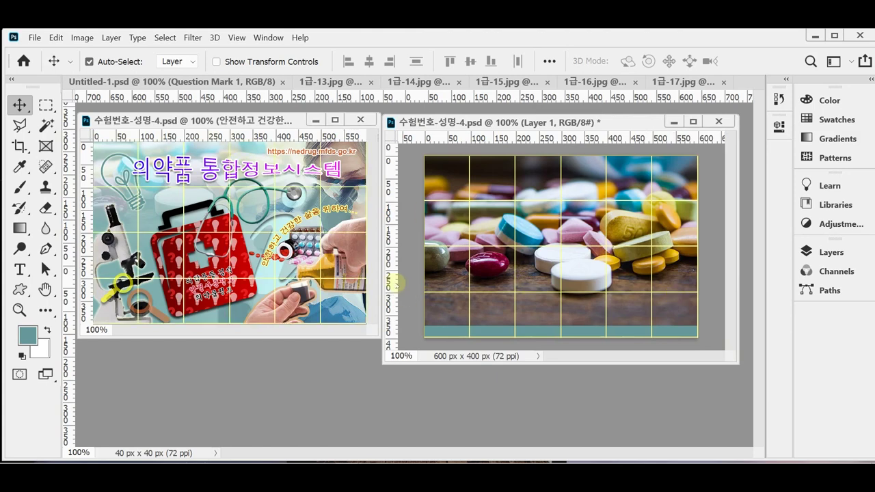
drag(282, 120, 282, 123)
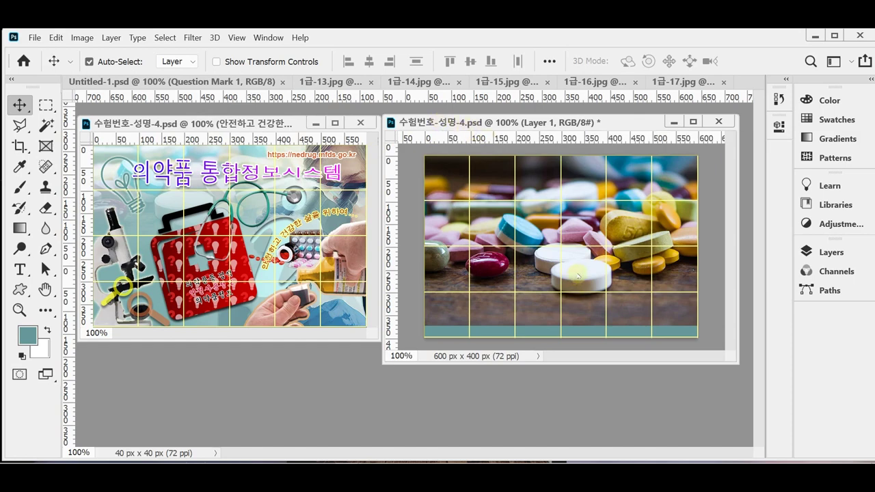
- Move the pill photo further up and to the left, scale it proportionally to 102%, and save the document
drag(593, 287, 536, 229)
key(ctrl+t)
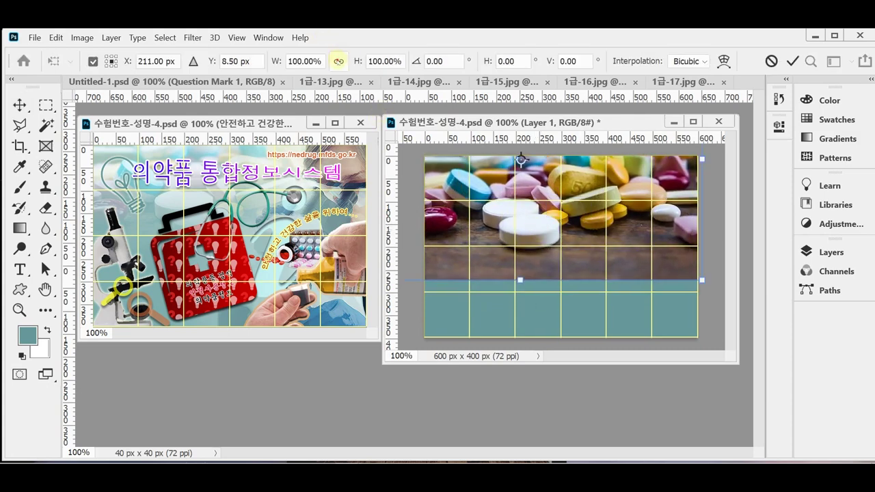
click(338, 61)
click(275, 58)
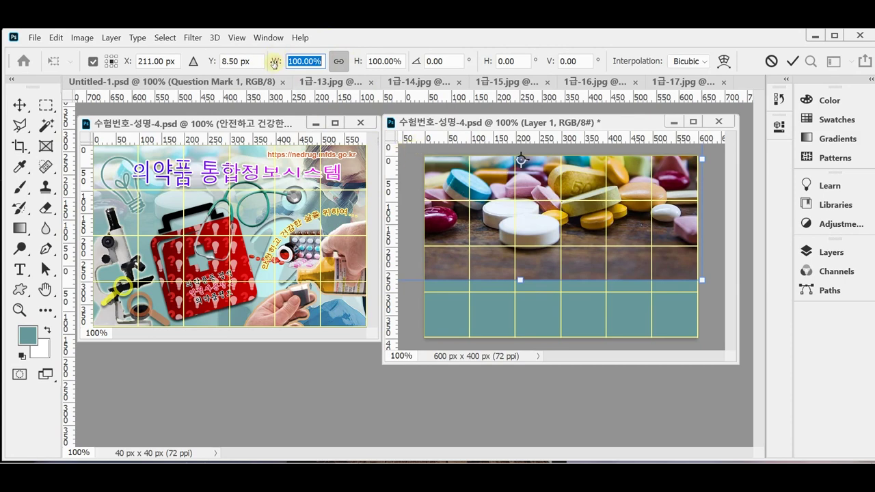
key(Down)
key(Up)
key(Up)
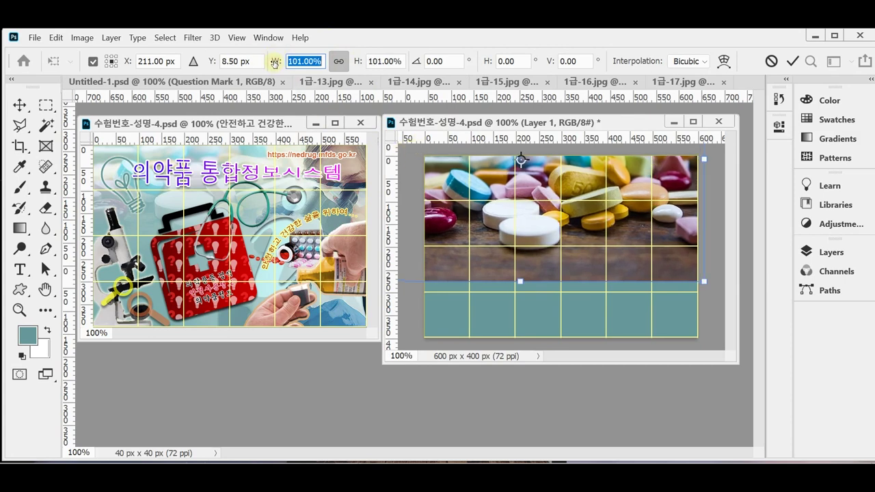
key(Up)
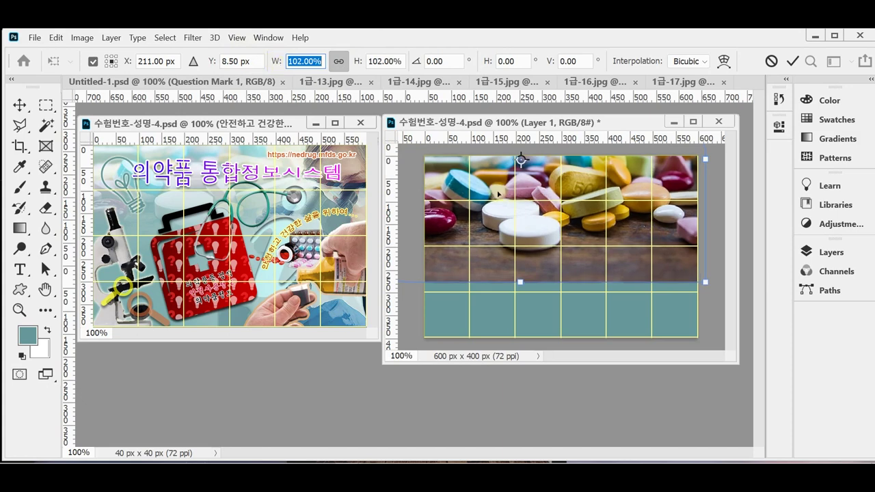
click(540, 239)
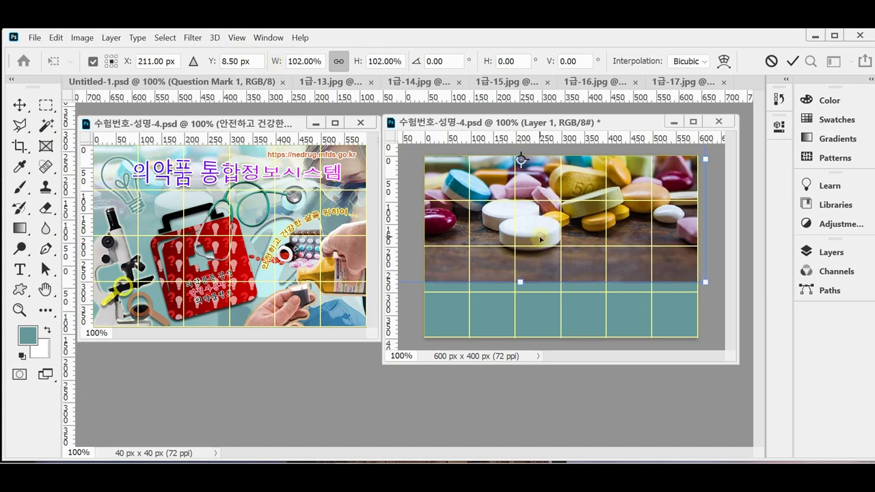
key(Return)
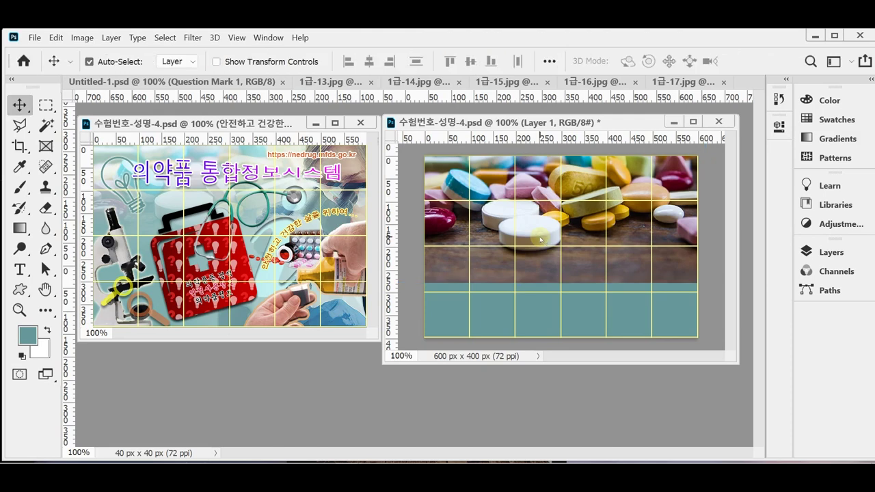
key(ctrl+s)
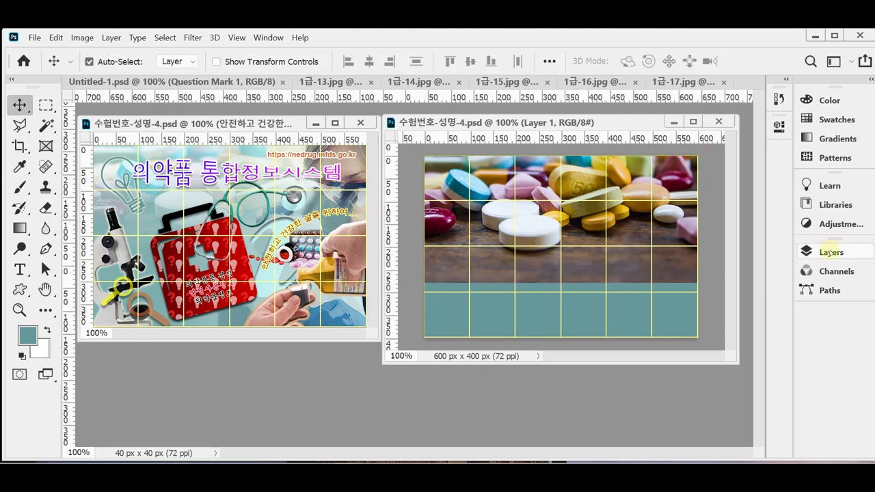
- Set the blend mode of the pill photo layer to Screen
click(808, 251)
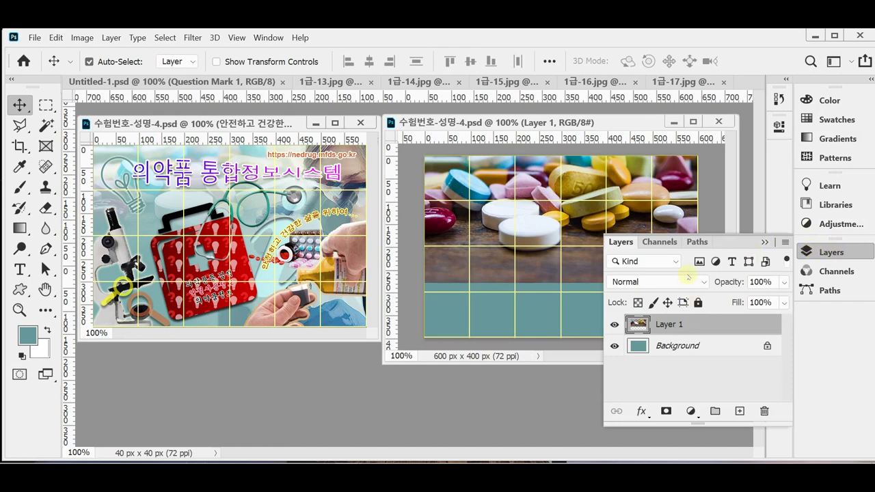
click(703, 283)
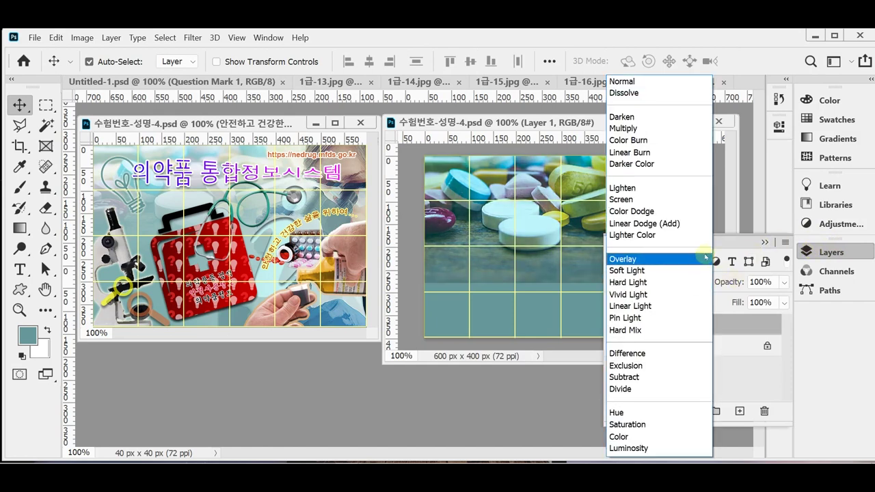
click(702, 202)
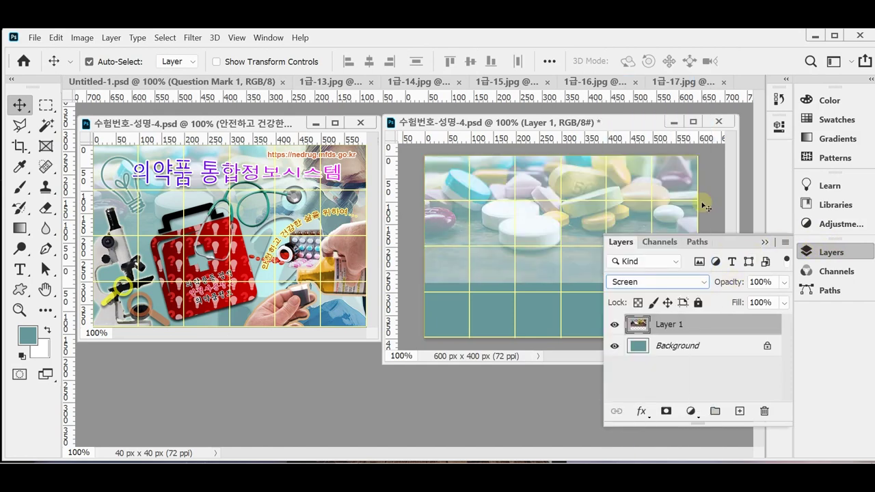
click(824, 253)
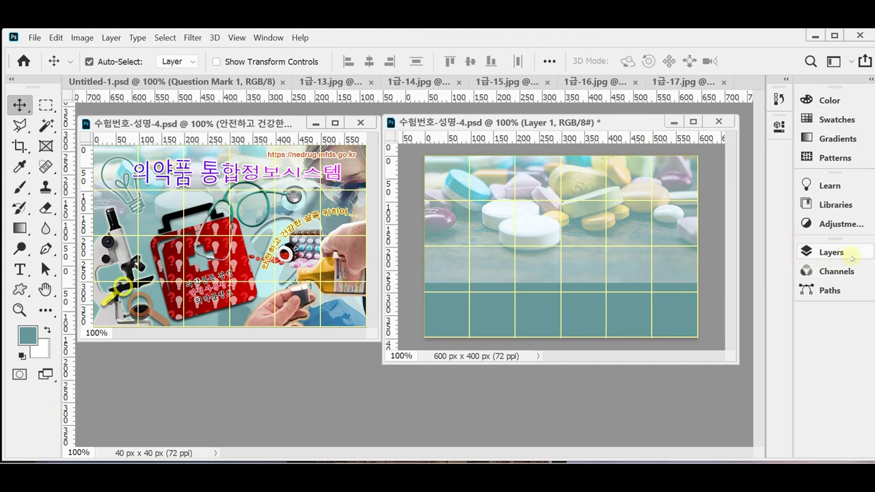
- Add a layer mask to the pill photo layer
click(850, 256)
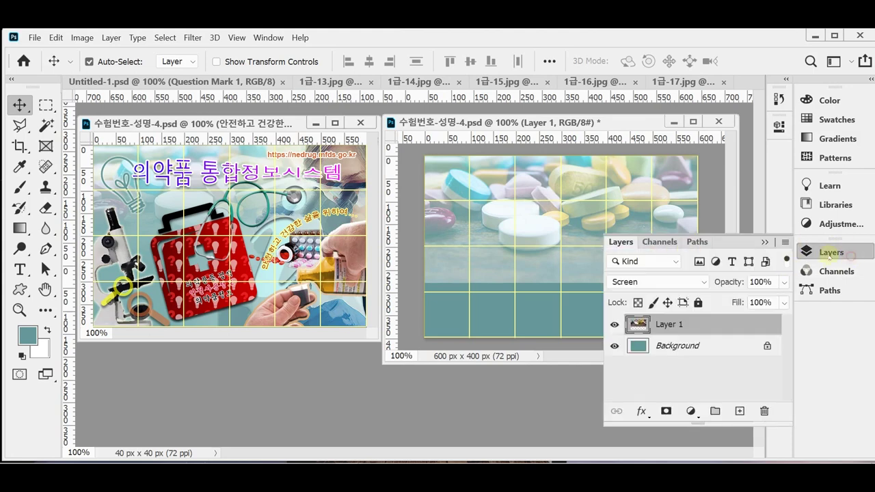
click(666, 412)
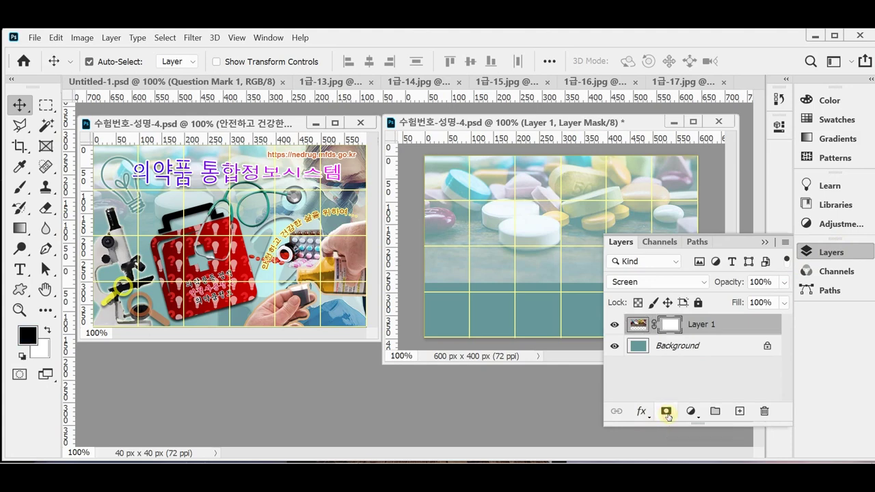
click(811, 252)
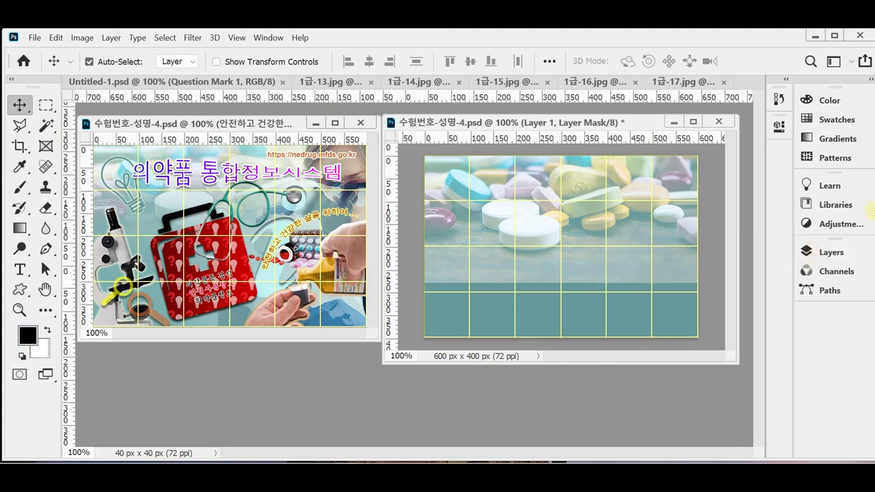
- Activate the Gradient tool and reset all tools to their default settings
click(20, 227)
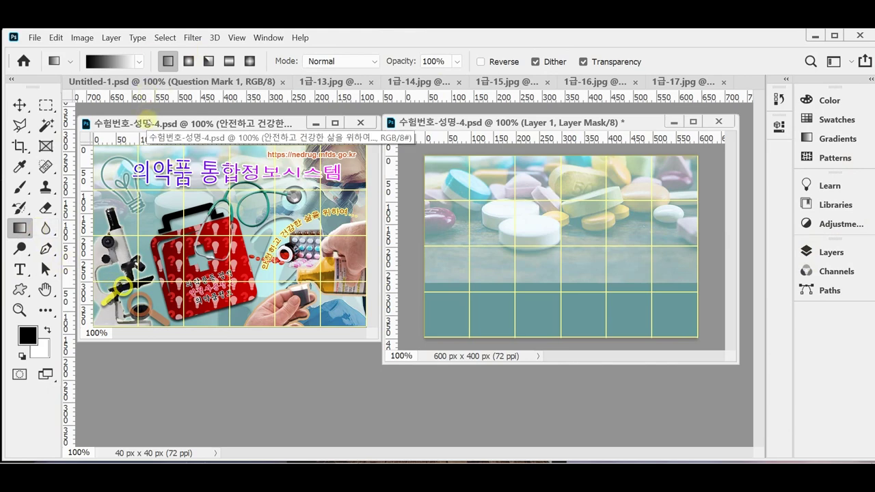
right_click(54, 61)
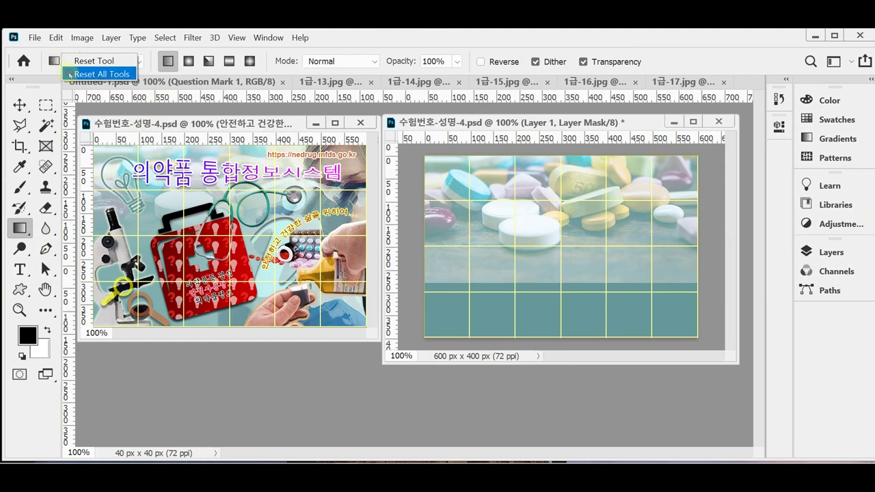
click(70, 74)
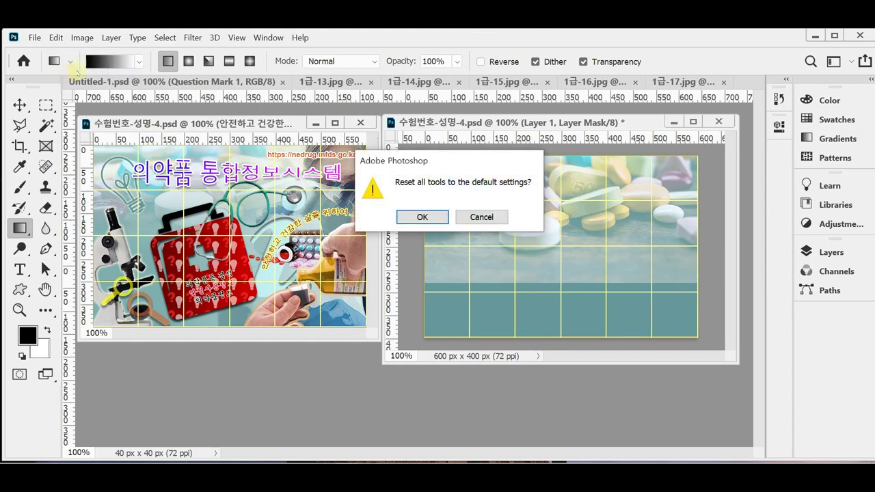
click(420, 216)
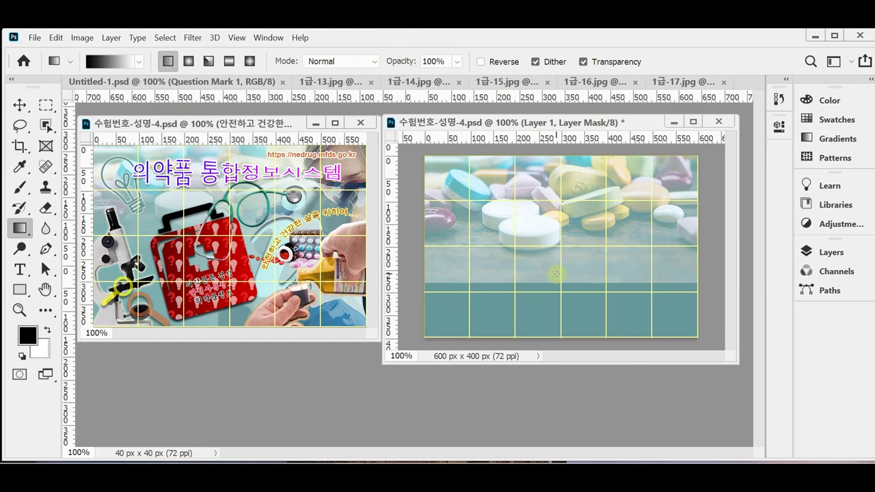
- Fade out the lower part of the pill photo with a vertical black-to-white linear gradient on its mask, running from bottom to top
drag(561, 269, 561, 182)
drag(563, 268, 564, 234)
drag(586, 263, 565, 260)
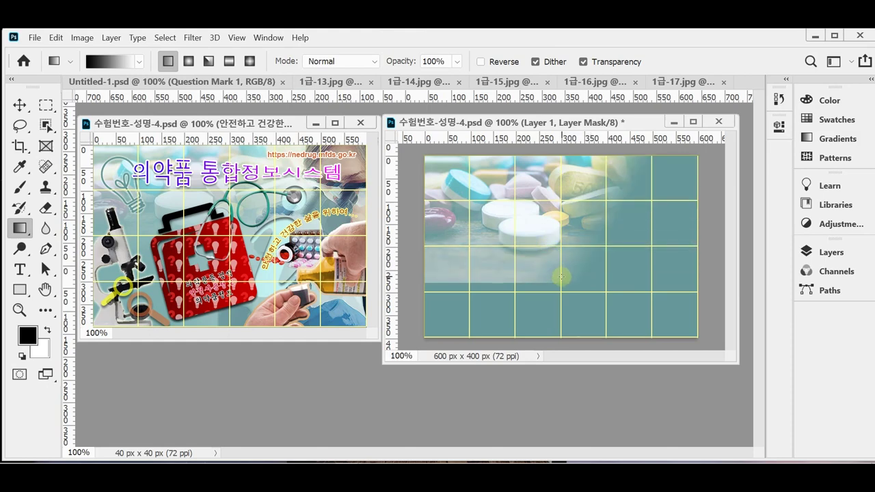
drag(561, 276, 561, 187)
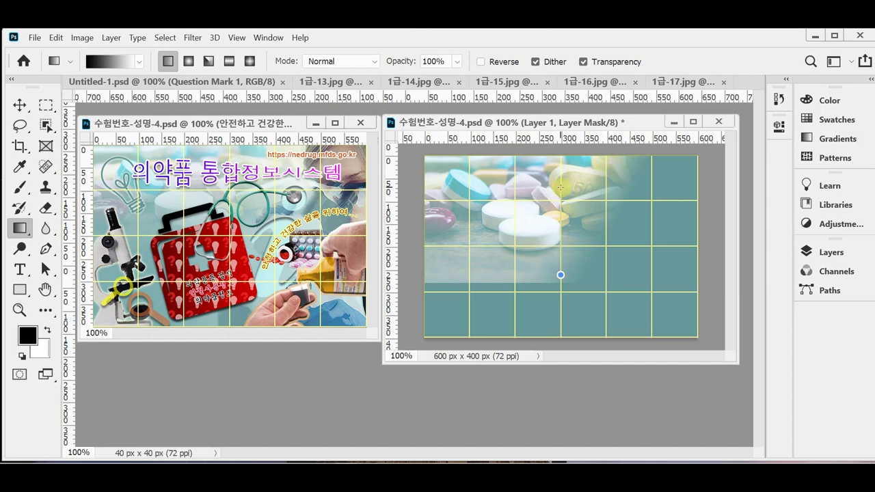
drag(561, 183, 561, 186)
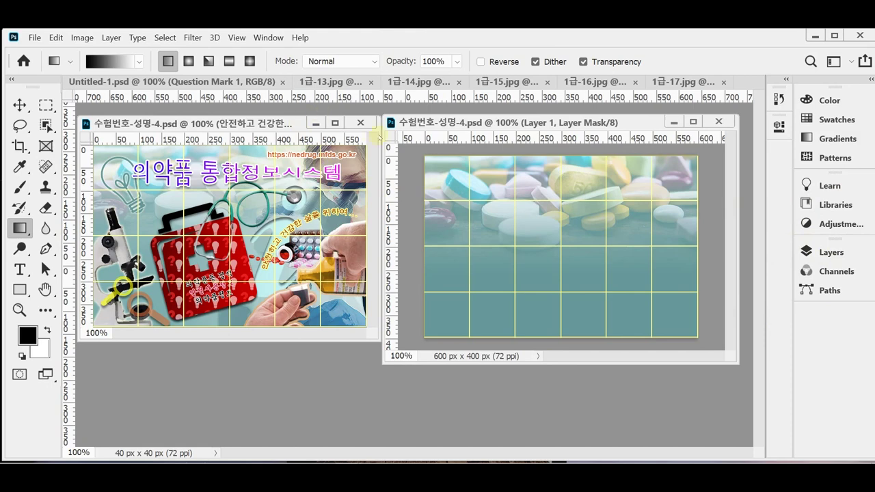
- Copy the whole photo from 1급-13.jpg, close that image and paste the photo into 수험번호-성명-4.psd
drag(315, 82, 356, 175)
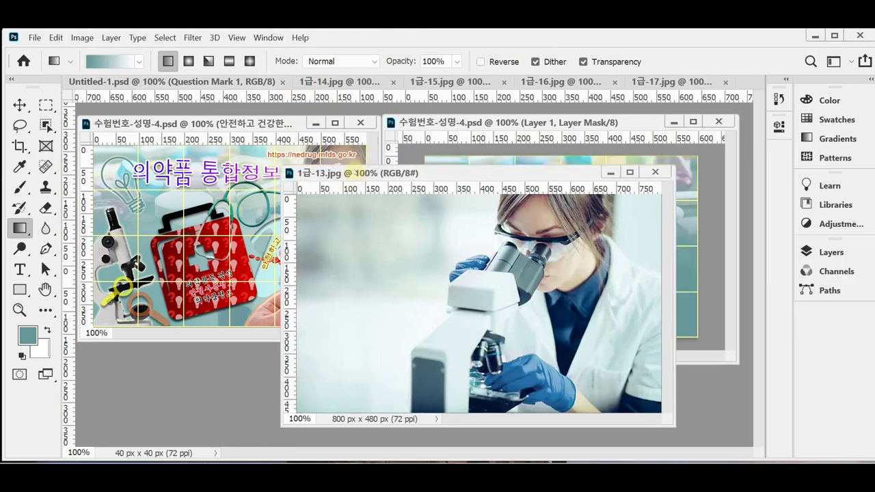
key(ctrl+a)
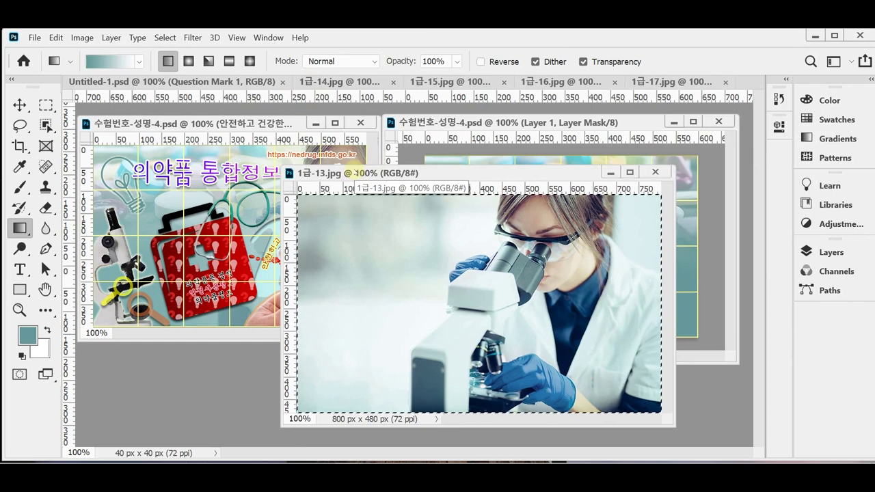
key(ctrl+w)
key(d)
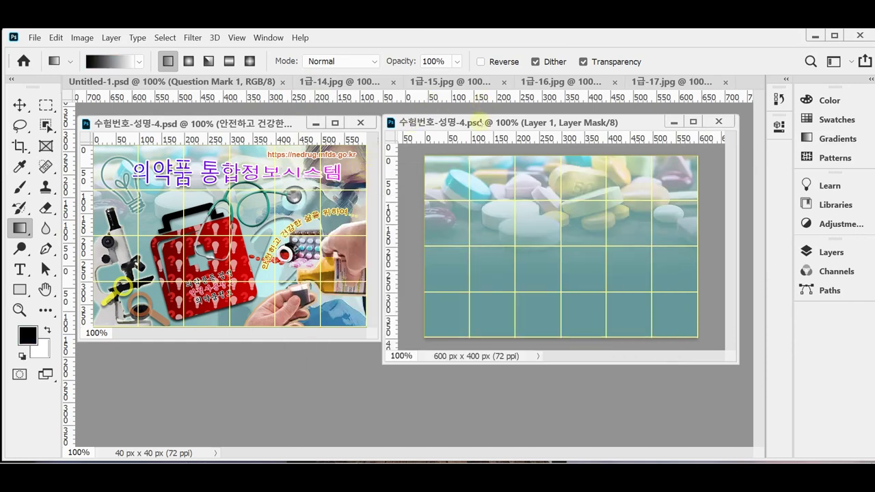
key(ctrl+s)
key(ctrl+v)
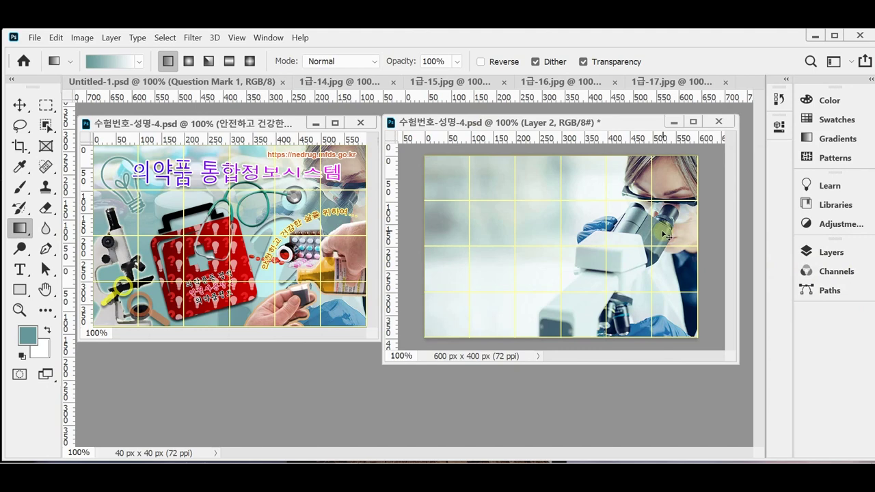
- Position the microscope photo about 20 px in from the canvas's left edge to match the reference banner and save the document
mouse_move(663, 234)
mouse_down()
mouse_move(661, 220)
mouse_move(672, 235)
mouse_up()
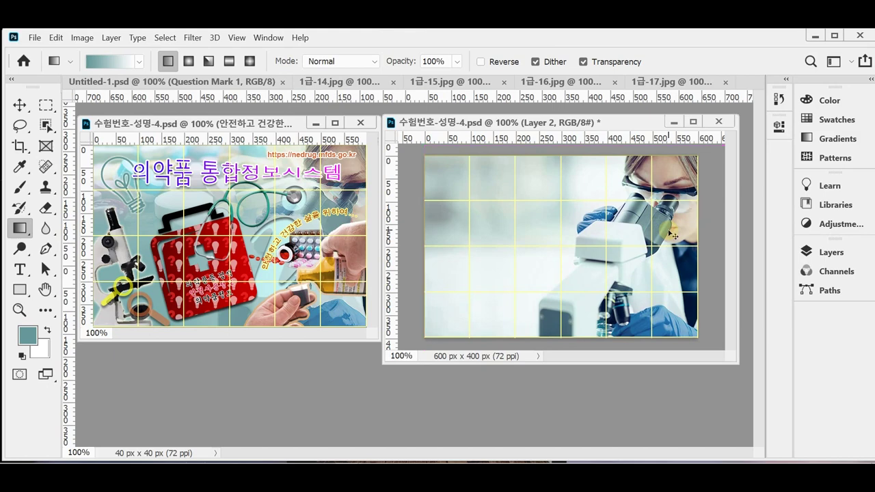
key(ctrl+shift+Right)
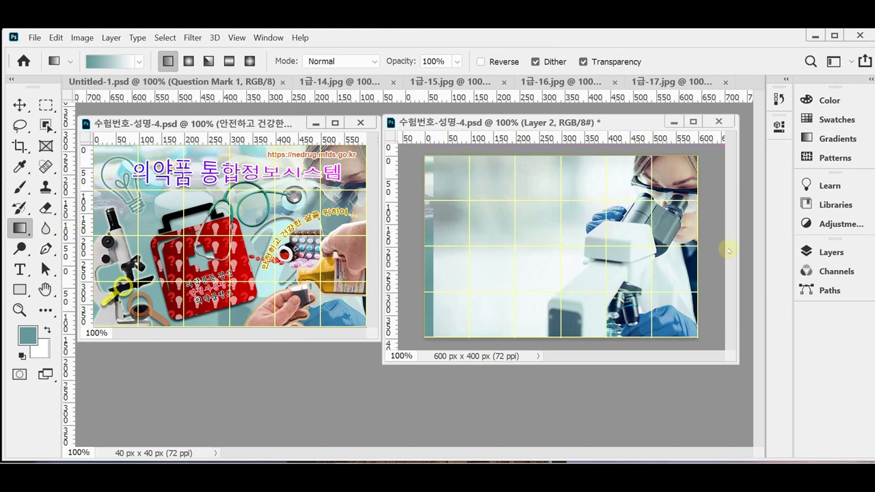
key(Right)
key(Right)
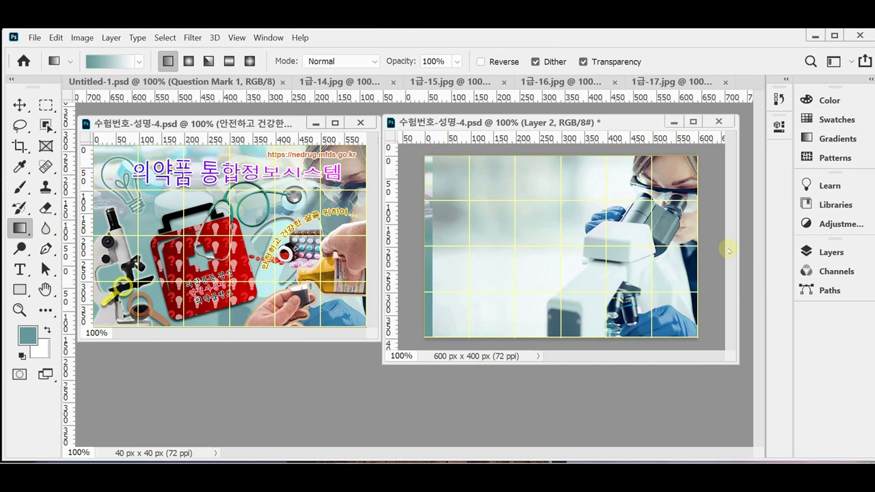
key(Left)
key(Left)
key(Left)
key(Left)
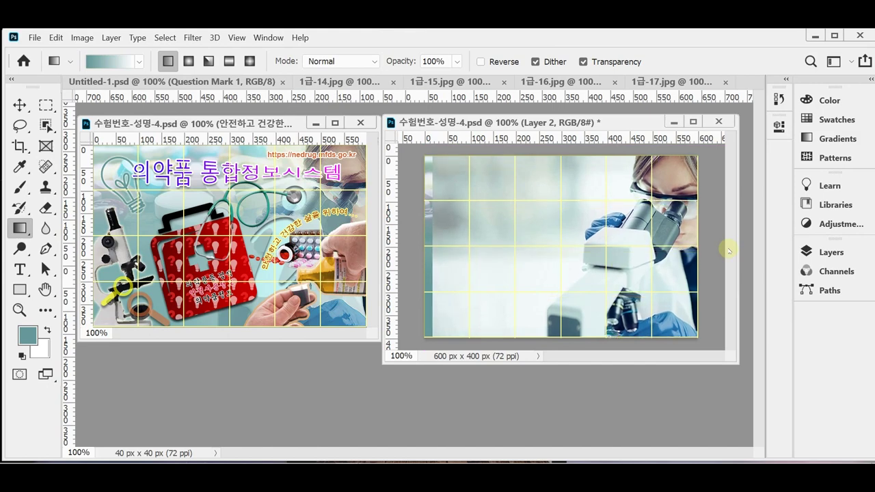
key(shift+Right)
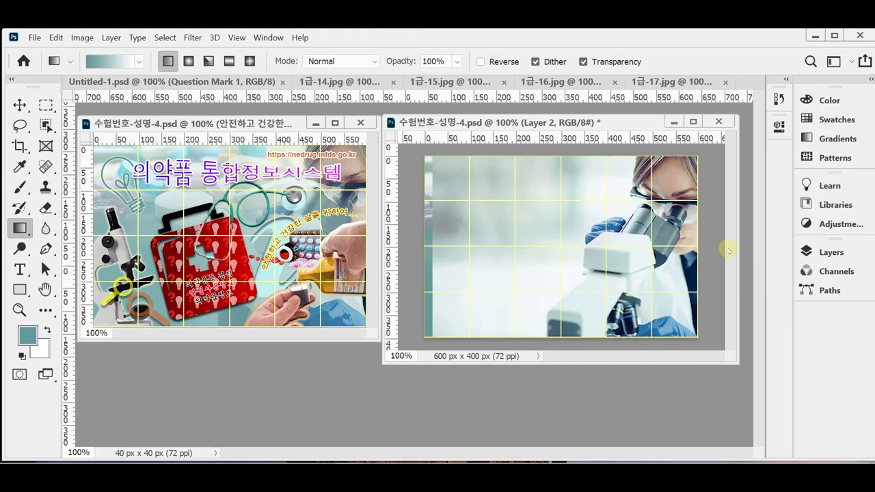
key(Up)
key(Up)
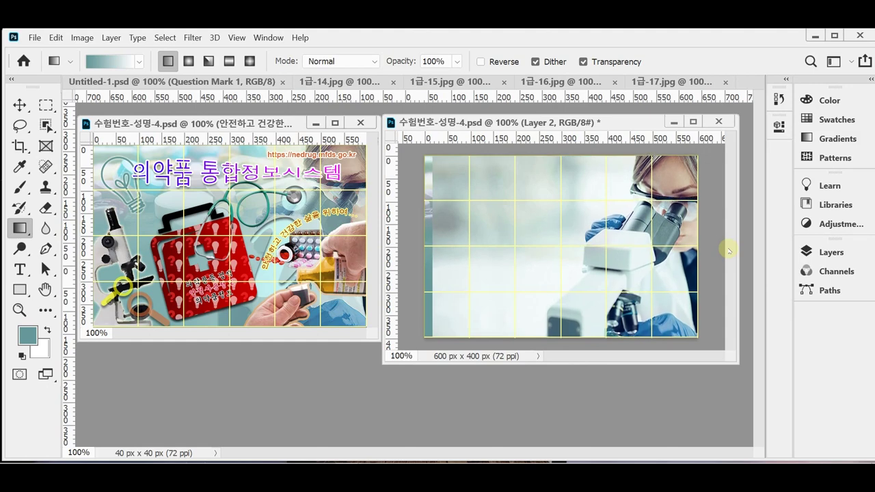
key(ctrl+s)
- Apply the Angled Strokes filter to the microscope photo with Direction Balance 50, Stroke Length 15 and Sharpness 3
click(192, 38)
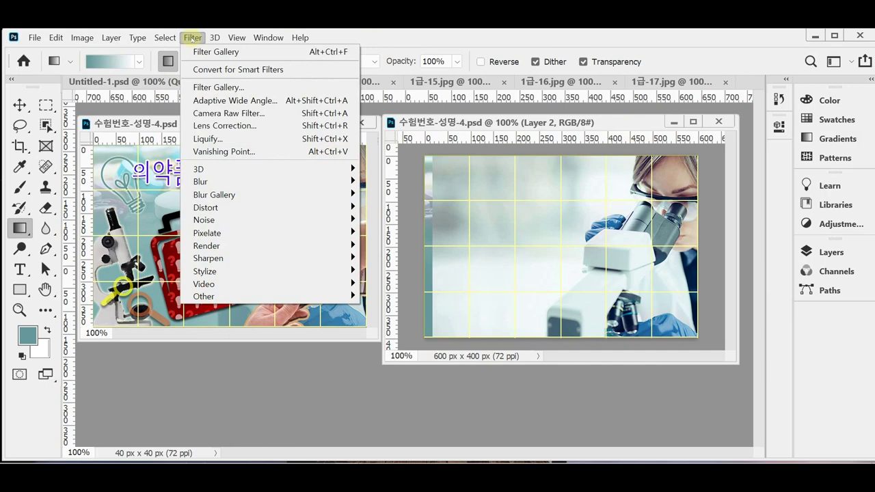
click(217, 87)
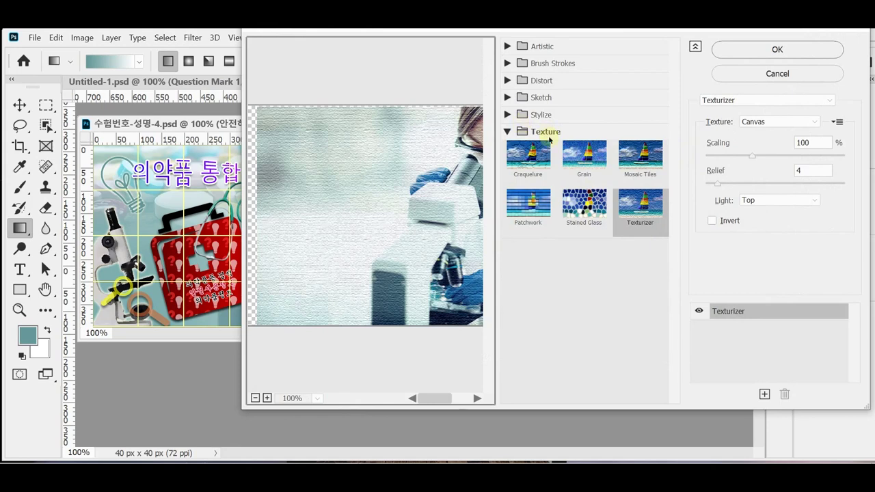
click(508, 63)
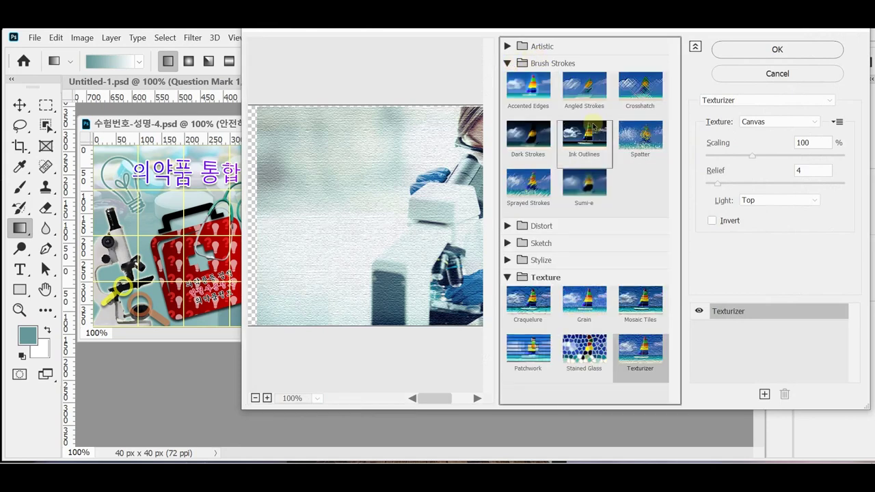
click(585, 87)
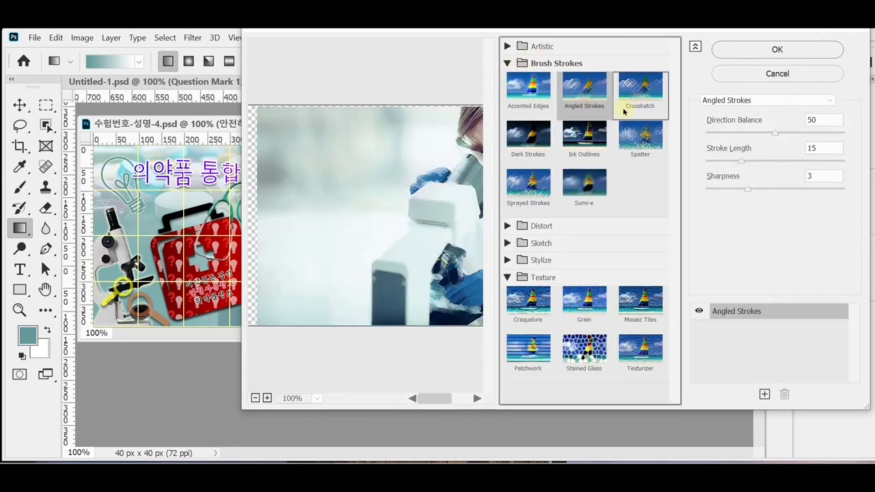
click(752, 51)
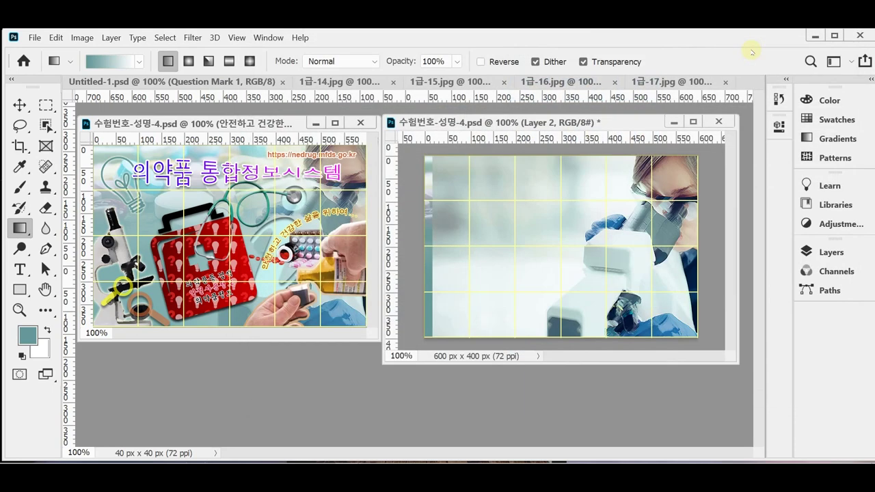
- Add a layer mask to the microscope photo layer
click(840, 253)
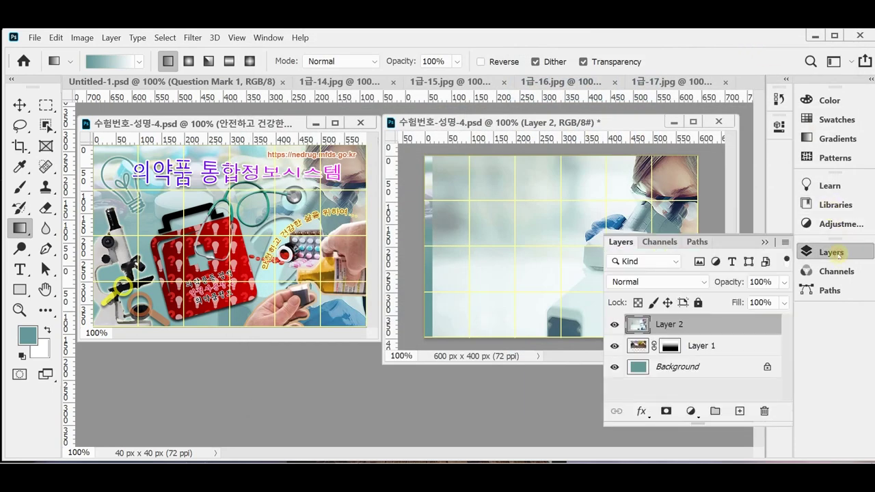
click(666, 411)
click(811, 250)
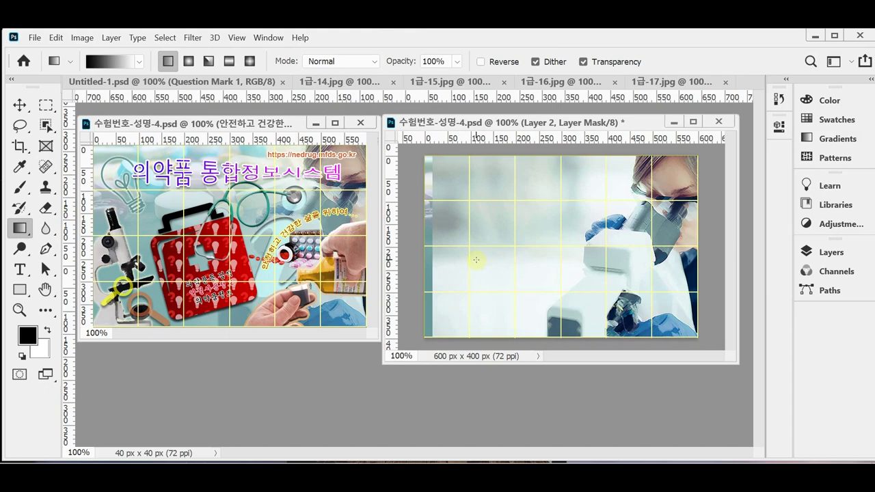
- Fade out the left side of the microscope photo with a horizontal black-to-white gradient on its mask and save the document
drag(478, 260, 714, 265)
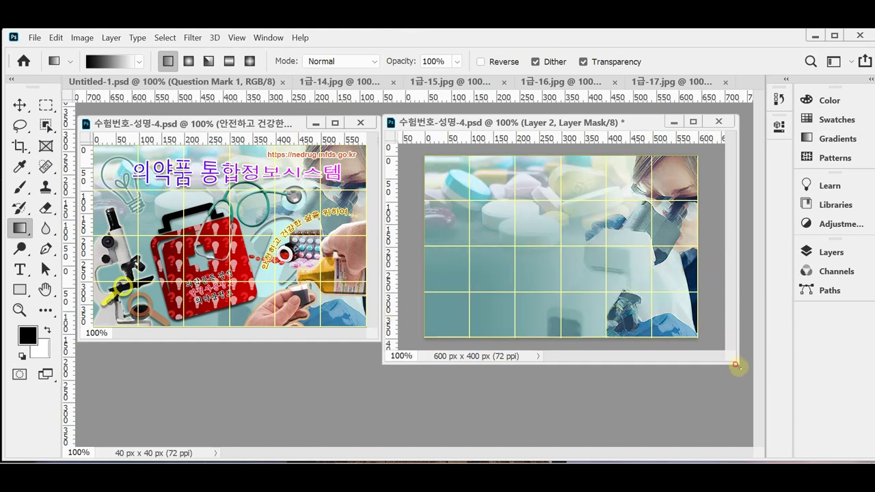
drag(739, 365, 739, 359)
key(ctrl+s)
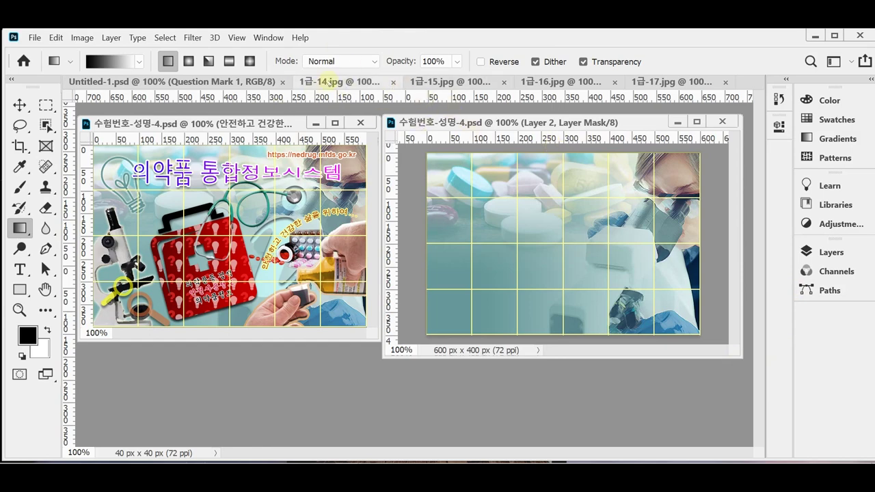
- Float the 1급-14.jpg stethoscope photo in its own window beside the composition
drag(328, 81, 324, 123)
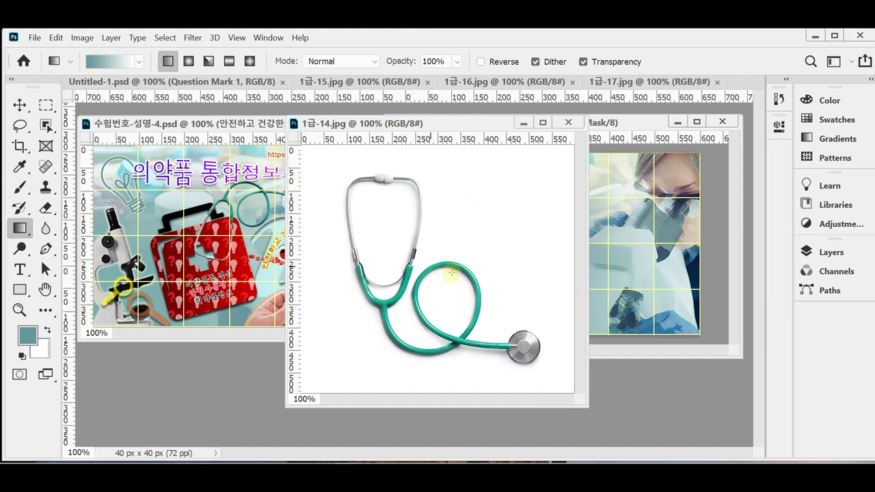
key(ctrl+plus)
drag(370, 207, 437, 250)
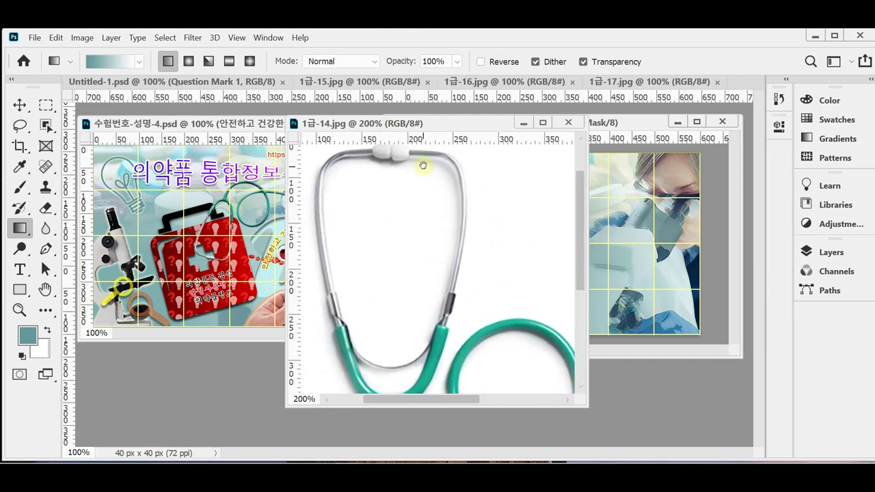
key(ctrl+minus)
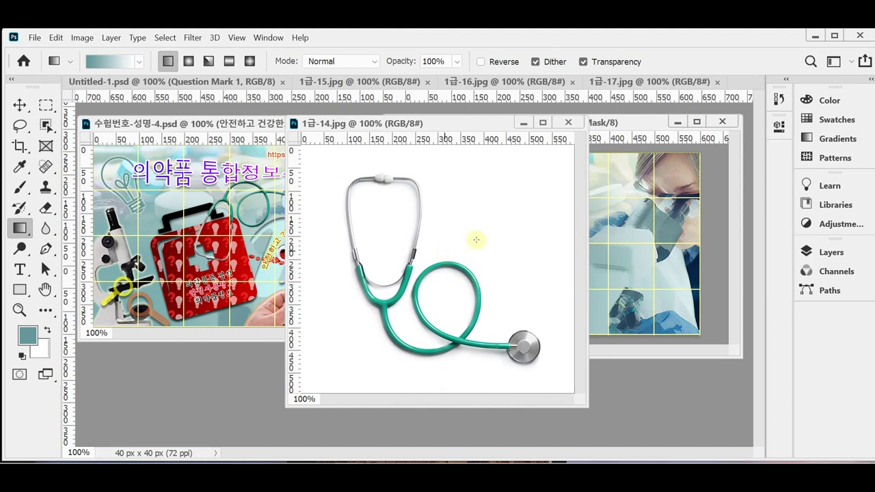
- Try to select the stethoscope photo's white background with the Magic Wand at Tolerance 32, adding the outer and shadow areas to the selection
click(45, 125)
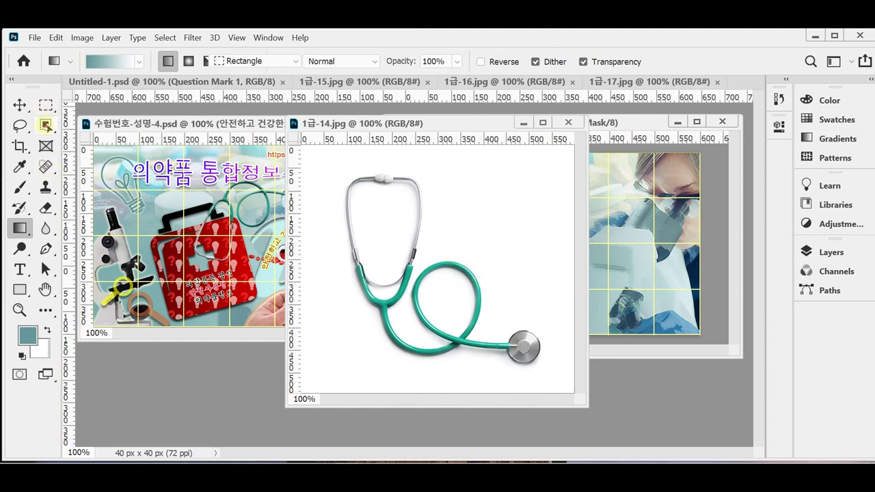
click(109, 155)
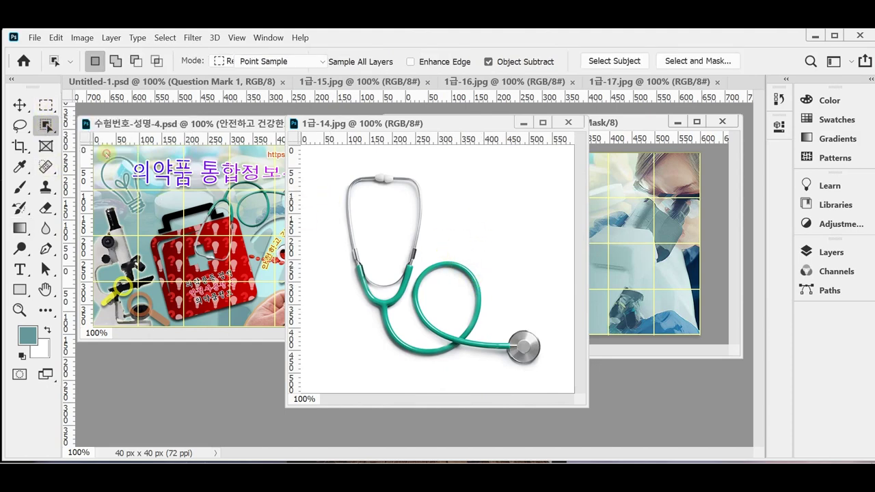
click(393, 221)
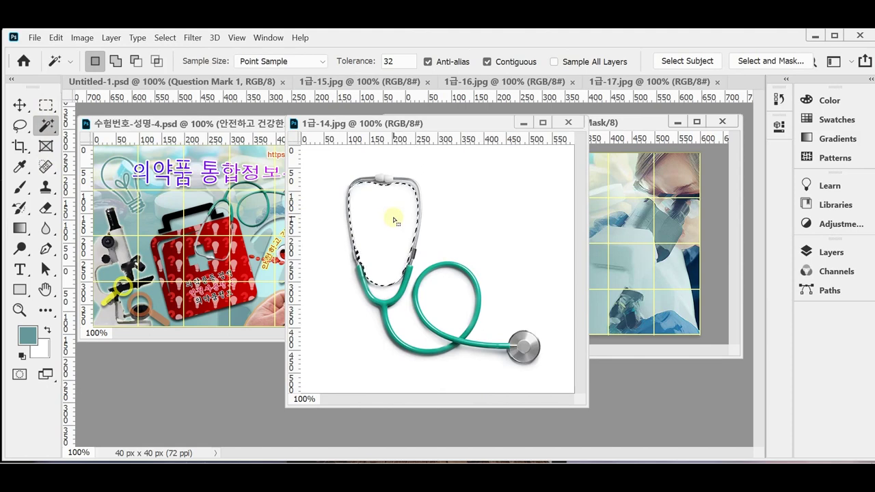
click(115, 60)
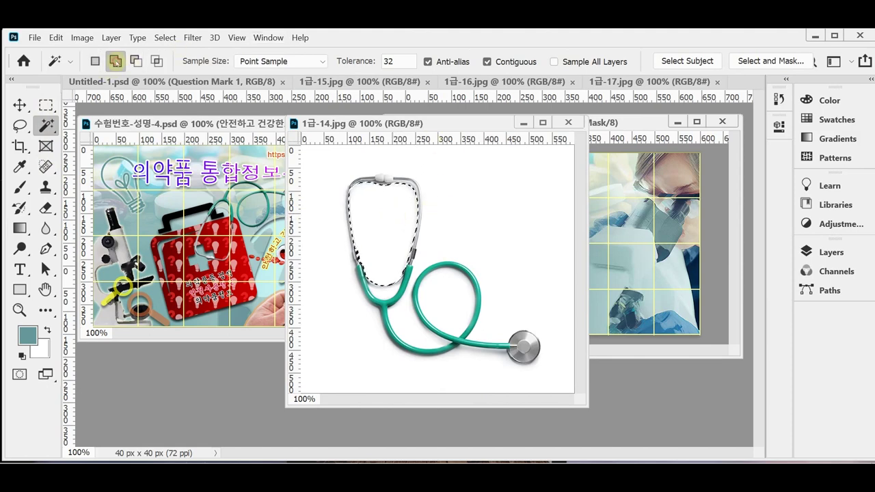
click(469, 209)
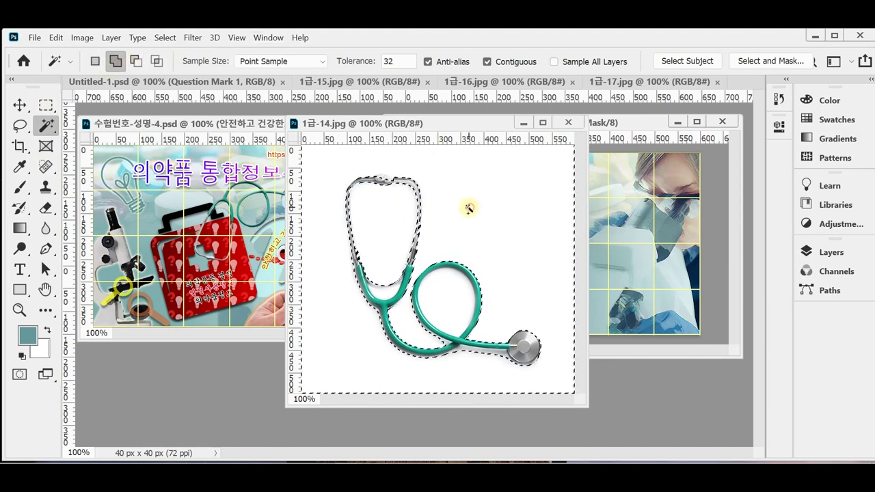
click(406, 189)
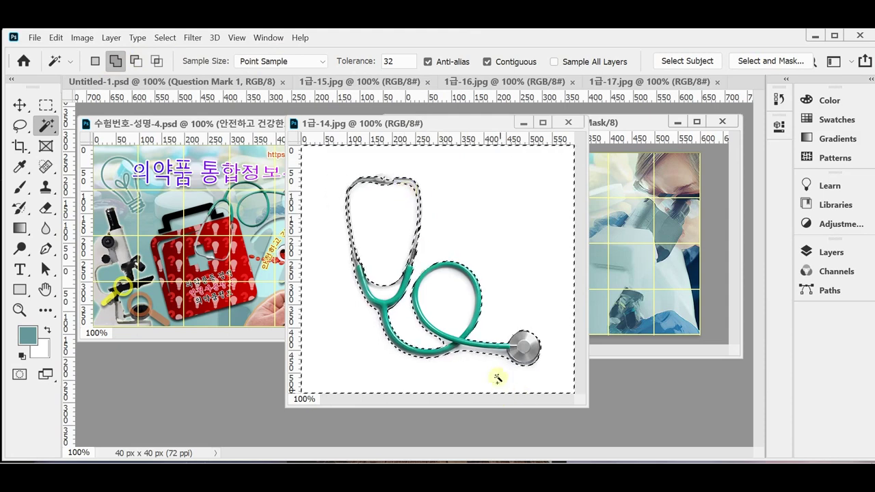
click(489, 356)
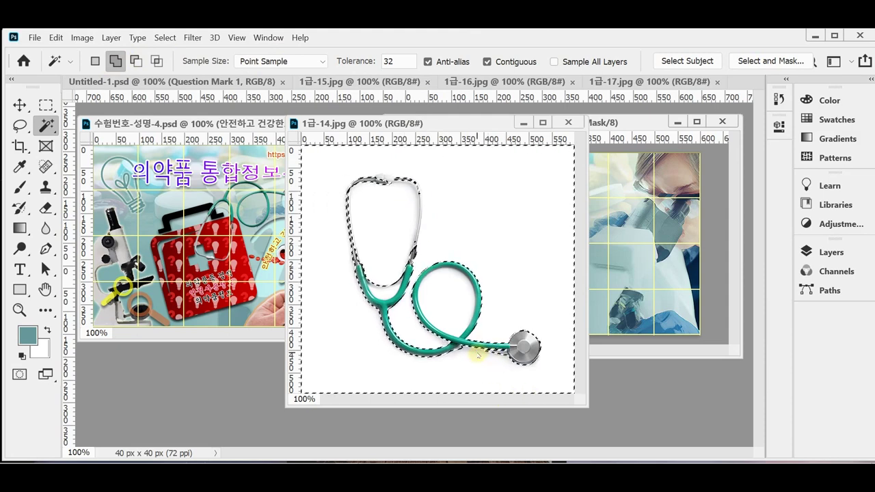
- Examine the Magic Wand selection's edge around the crossing tubes and chest piece, and deselect it
scroll(493, 356, up, 2)
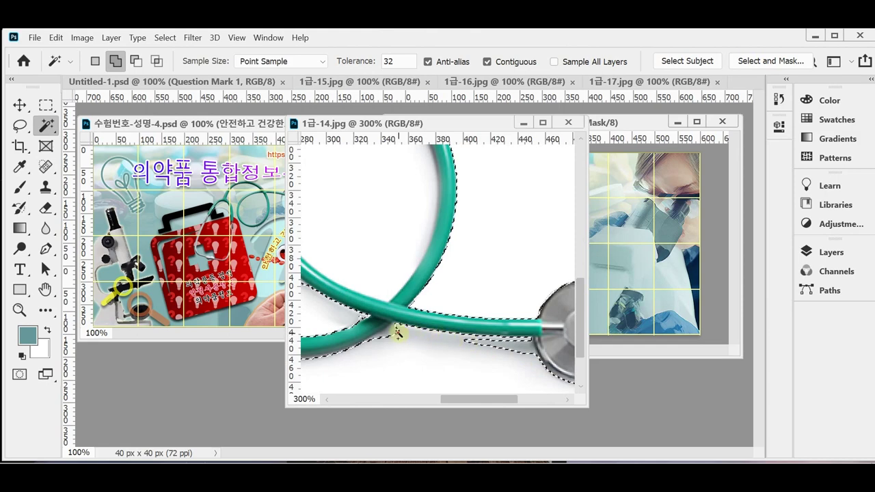
scroll(444, 344, down, 1)
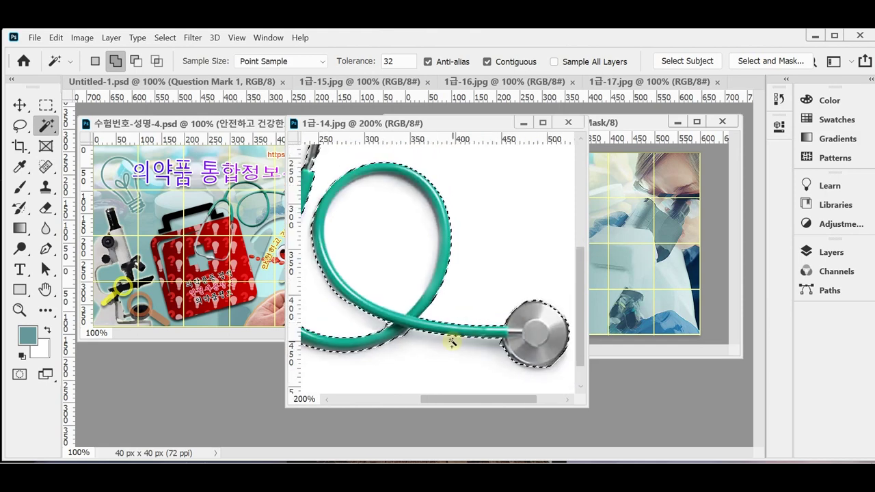
scroll(452, 340, up, 1)
key(d)
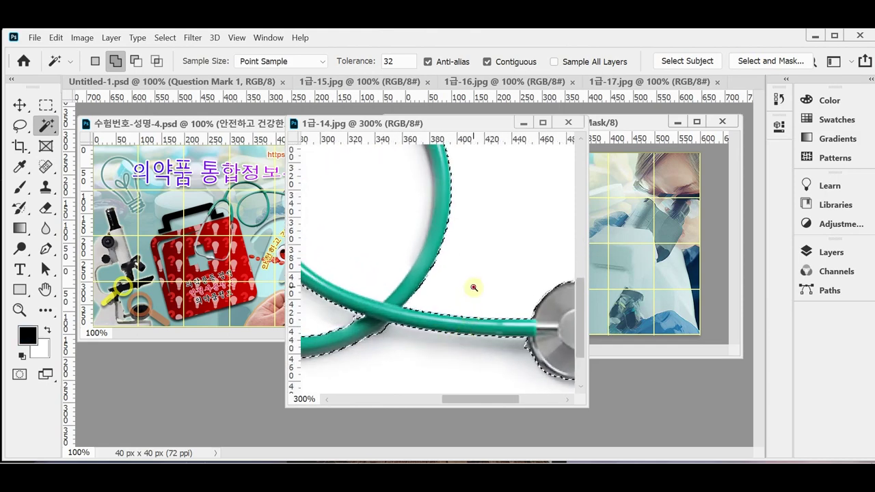
scroll(474, 287, up, 2)
scroll(474, 287, down, 3)
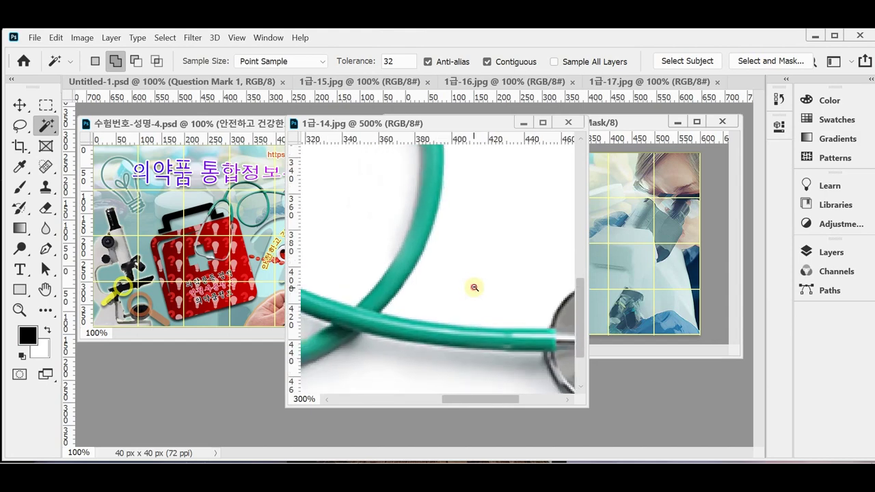
scroll(475, 287, down, 2)
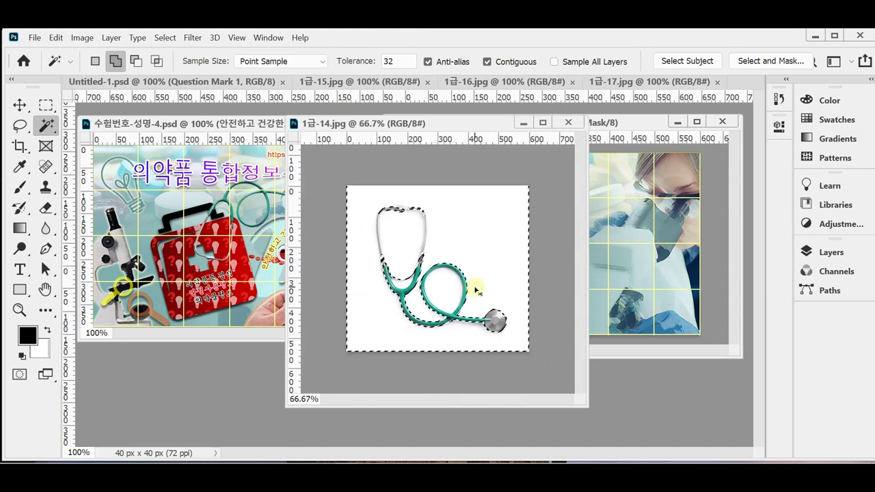
key(ctrl+d)
scroll(475, 287, up, 1)
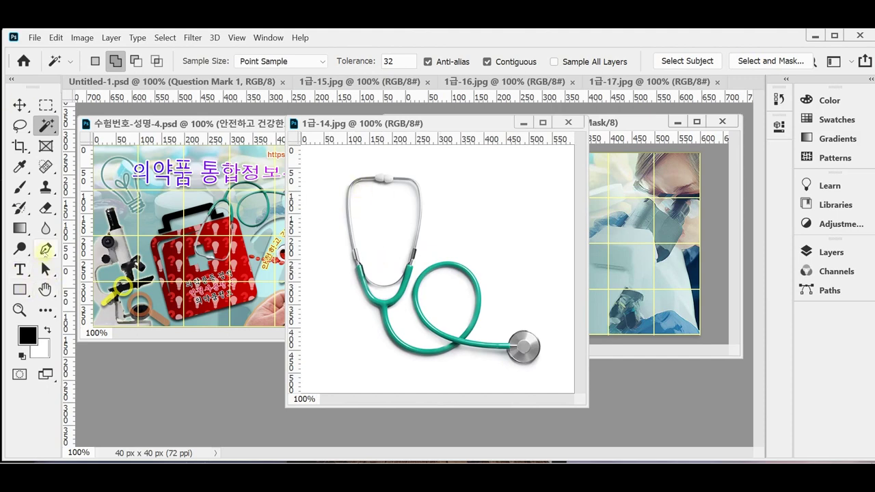
- Activate the Pen tool in Path mode and make sure its path operation is Exclude Overlapping Shapes
drag(45, 249, 103, 255)
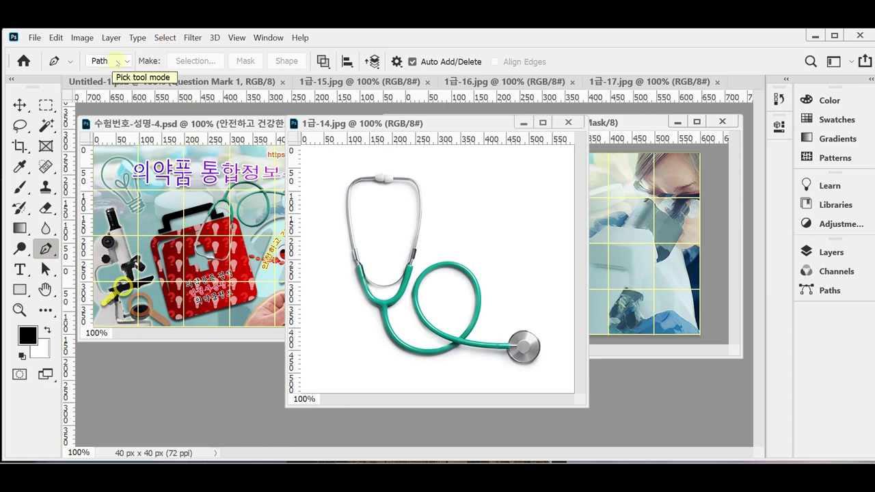
right_click(52, 63)
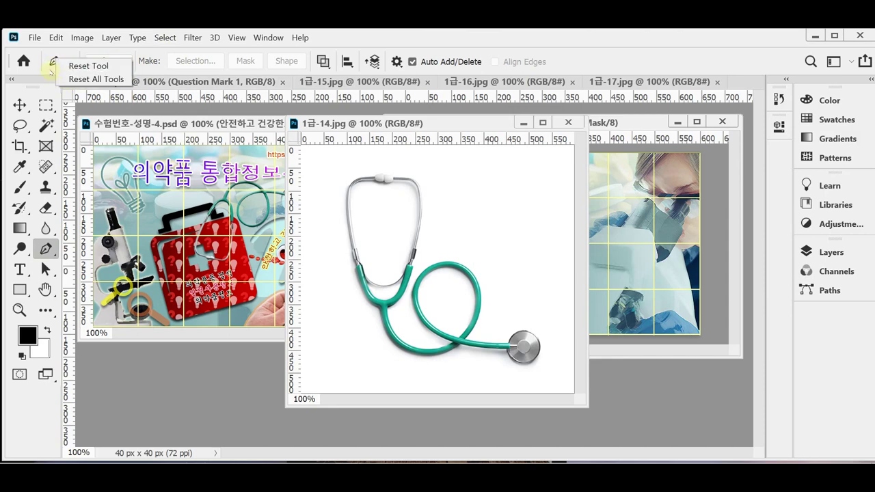
click(50, 69)
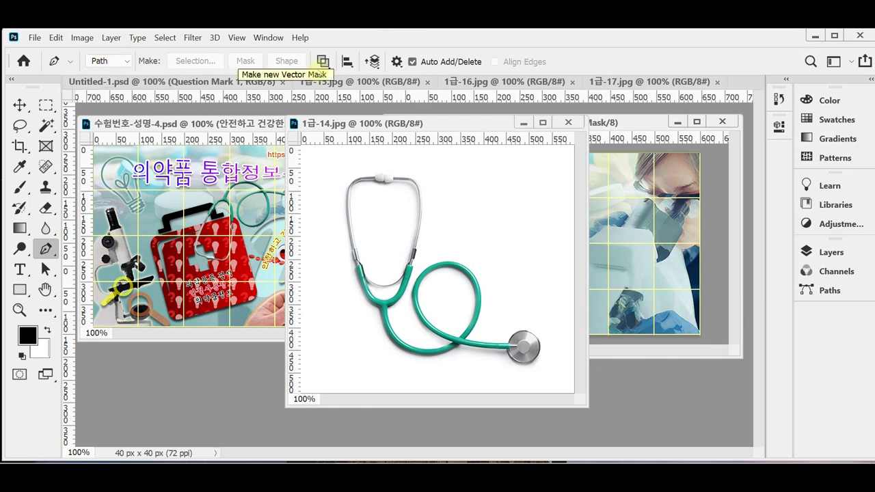
click(325, 65)
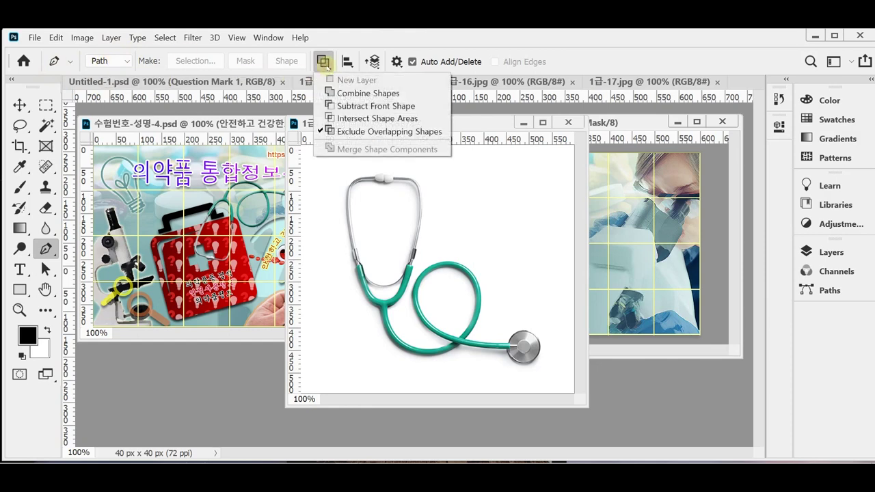
click(325, 64)
click(325, 63)
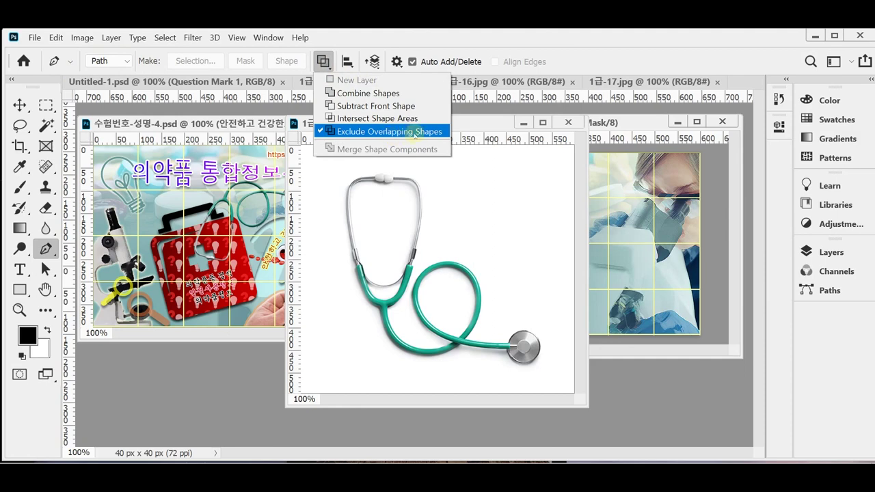
click(458, 43)
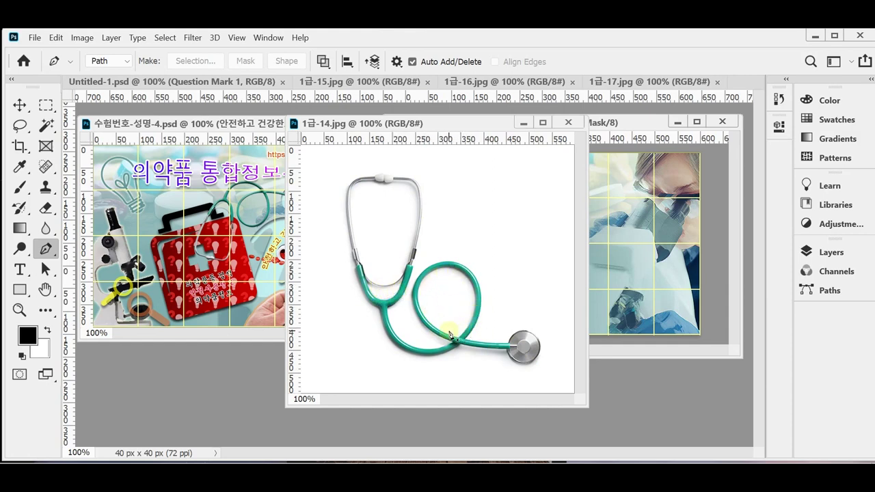
click(324, 62)
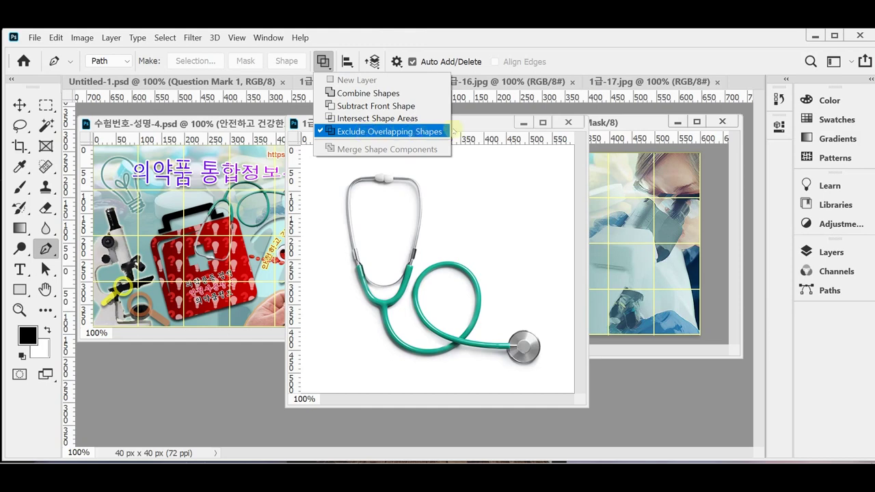
click(465, 127)
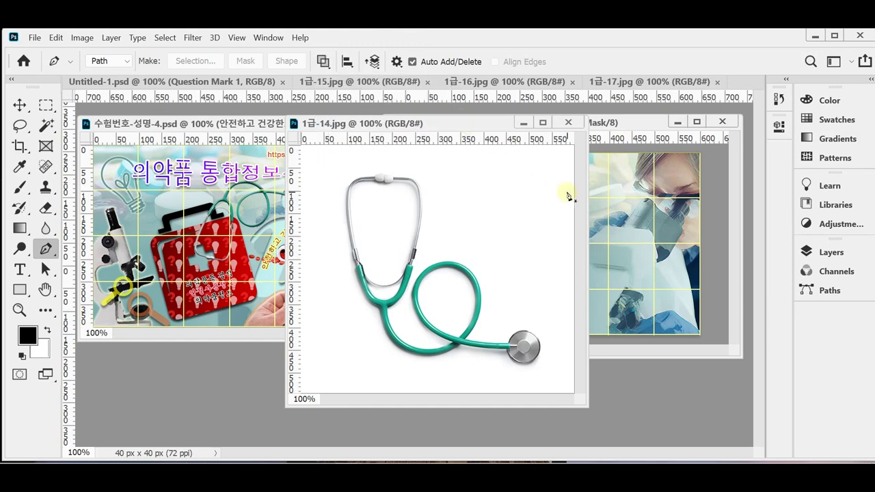
- Enlarge the stethoscope photo's window and place the first path anchor where the green tube's upper edge meets the chest piece
scroll(426, 276, up, 1)
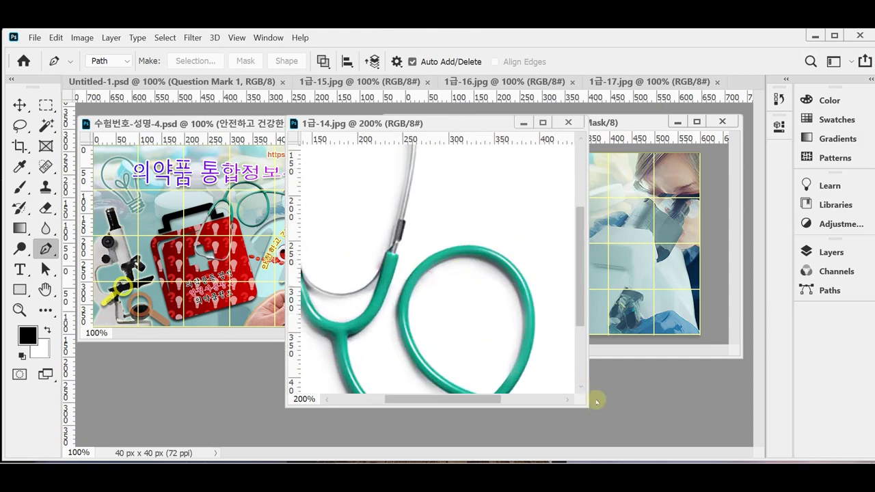
drag(587, 408, 646, 424)
drag(358, 226, 459, 239)
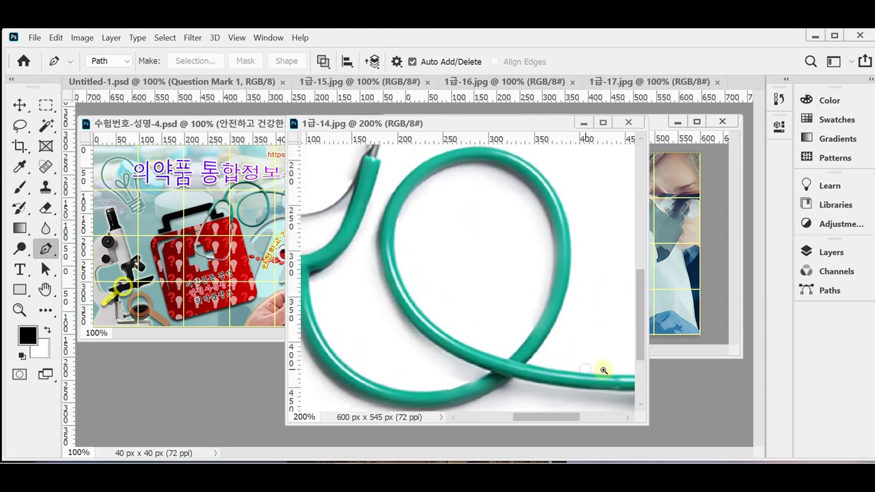
scroll(599, 379, up, 1)
scroll(512, 254, up, 1)
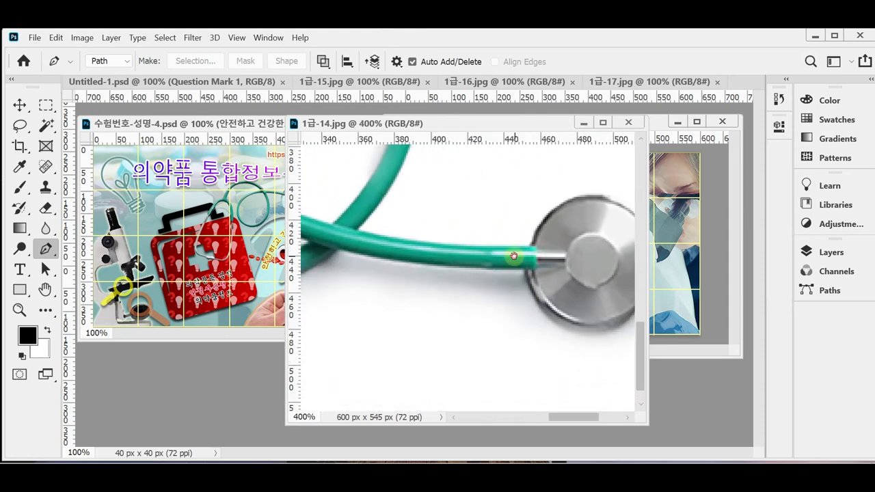
drag(512, 254, 518, 280)
scroll(511, 267, up, 1)
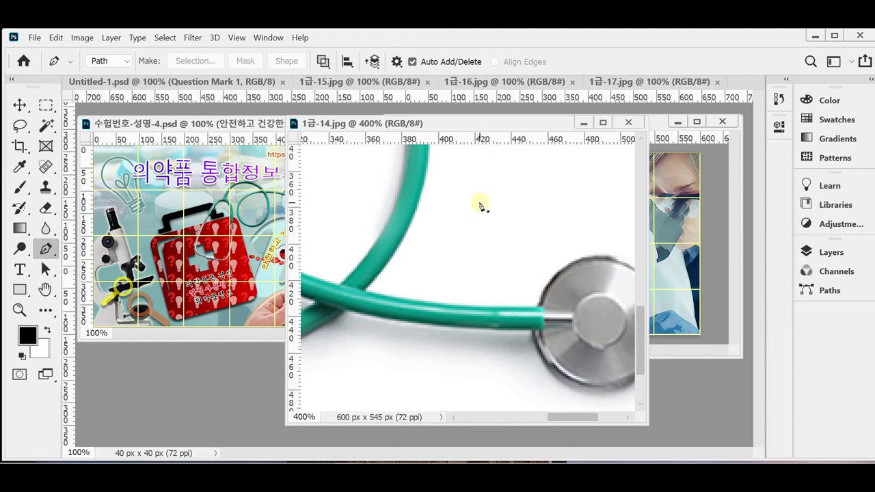
key(Caps_Lock)
key(Caps_Lock)
click(538, 306)
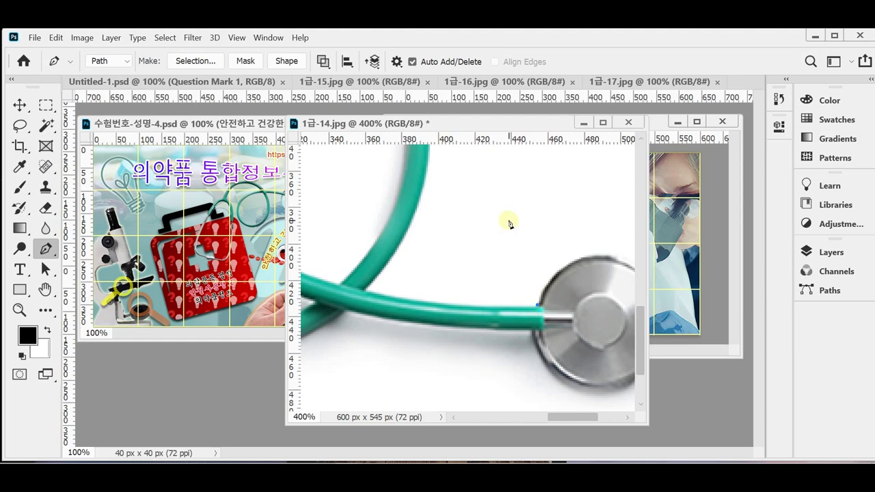
- Extend the path as a curve along the tube's upper edge to the point where the two tubes cross
click(492, 318)
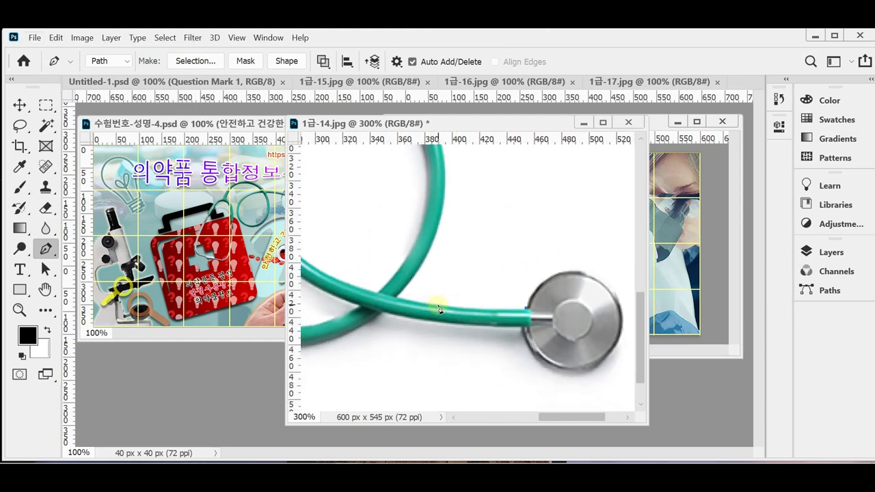
click(399, 301)
drag(392, 296, 355, 284)
- Try to continue the path from the tube crossing up the loop's outer edge, and undo the added anchors
drag(444, 203, 453, 169)
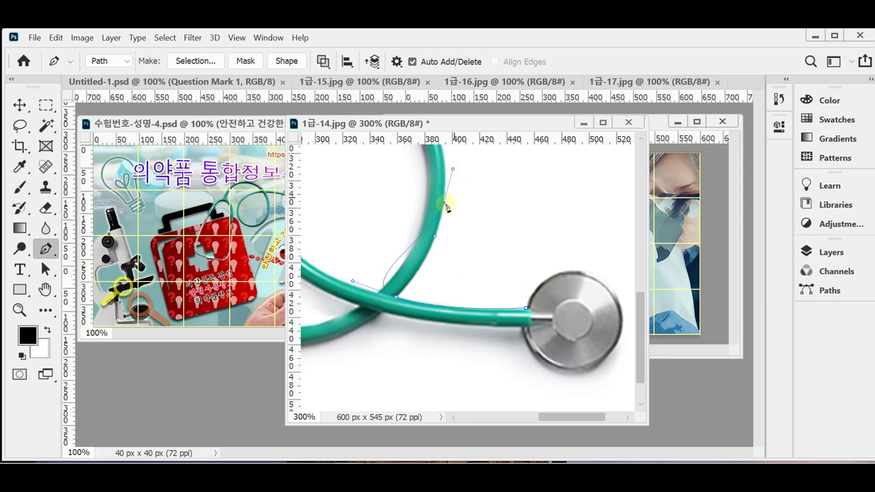
click(389, 303)
click(56, 38)
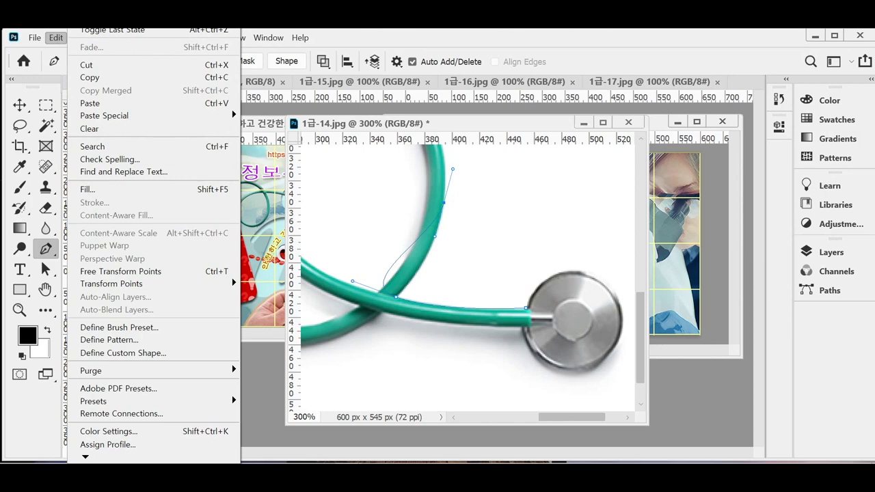
key(Escape)
key(ctrl+z)
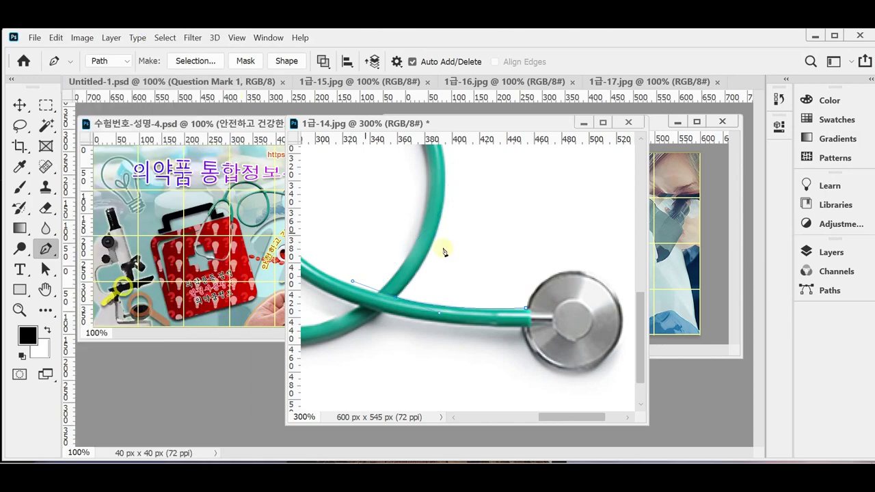
- Remove the forward handle at the tube crossing and curve the path up the loop's outer edge, adjusting its handles to fit
click(419, 310)
alt+click(397, 301)
drag(426, 221, 452, 247)
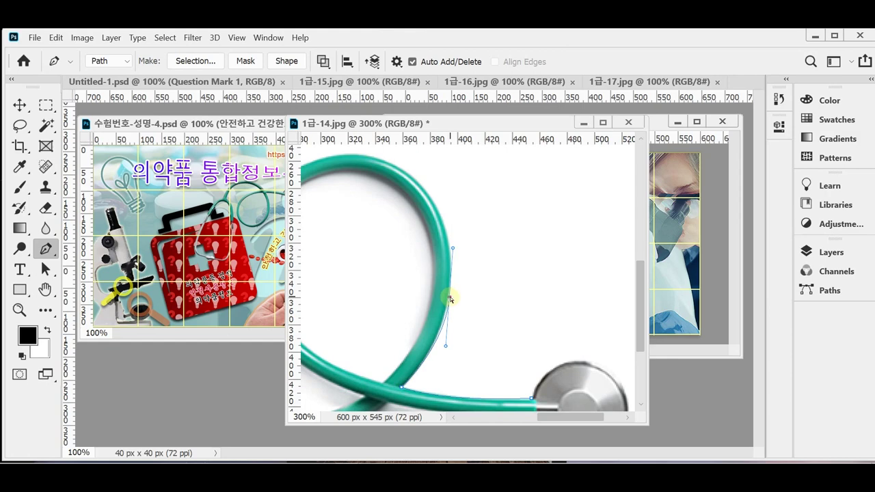
drag(448, 296, 450, 293)
drag(449, 294, 448, 294)
drag(446, 341, 441, 355)
drag(419, 259, 442, 278)
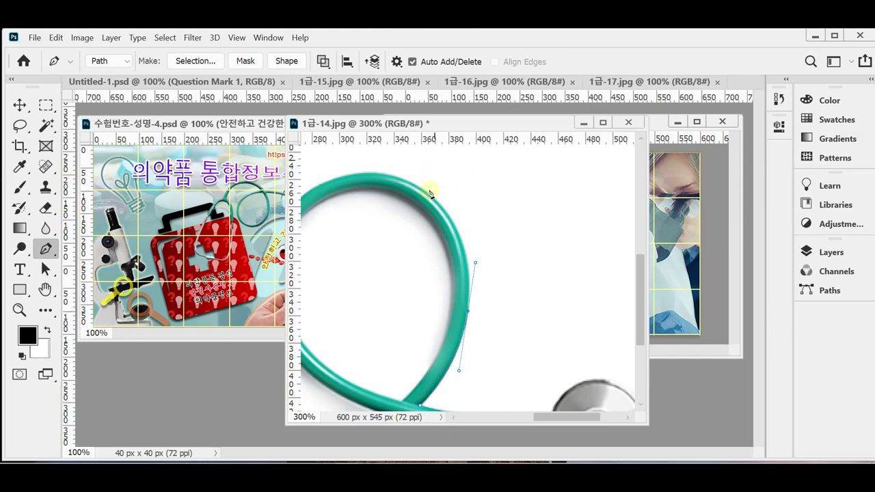
- Try to extend the path with a curved anchor over the upper outer edge of the stethoscope's tube loop
drag(412, 183, 368, 160)
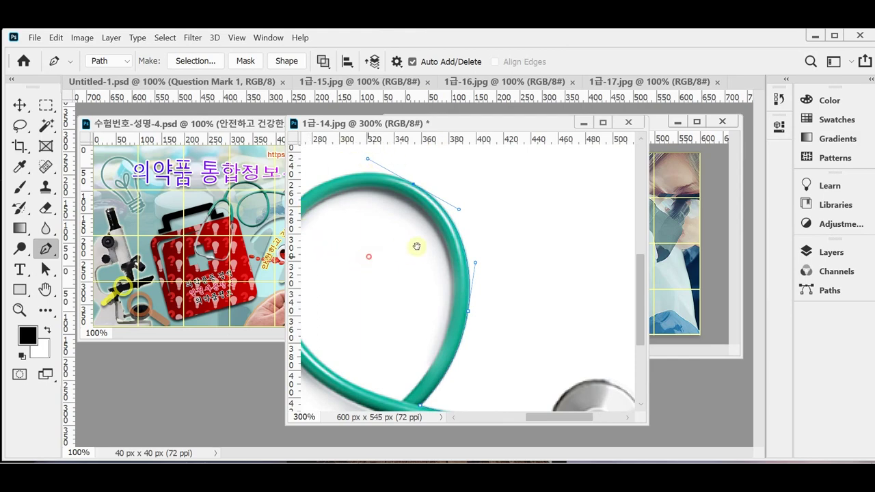
drag(415, 246, 444, 346)
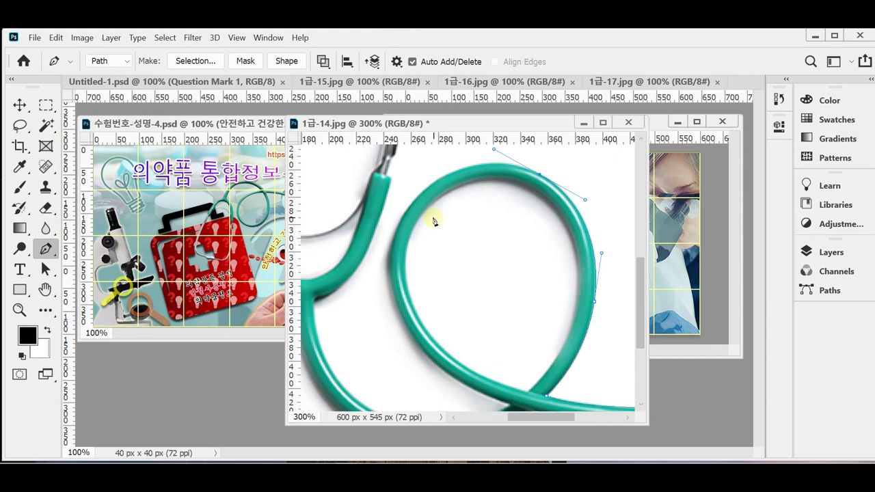
drag(533, 362, 502, 254)
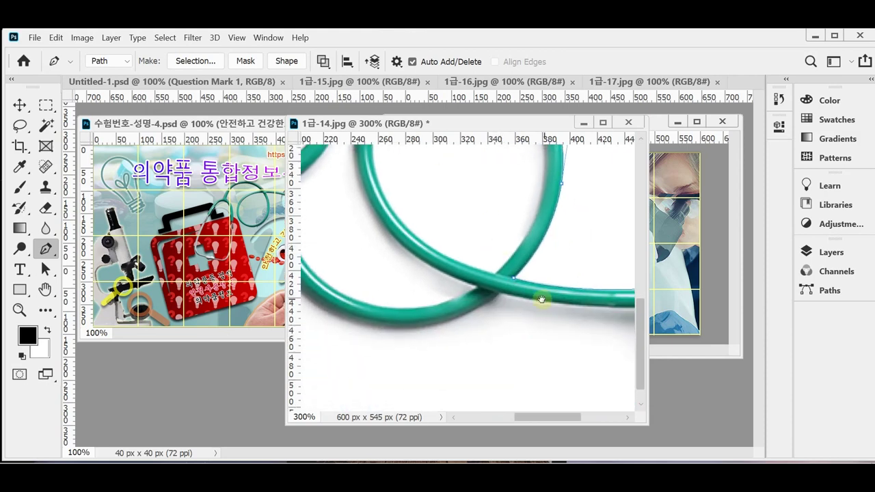
drag(541, 298, 428, 294)
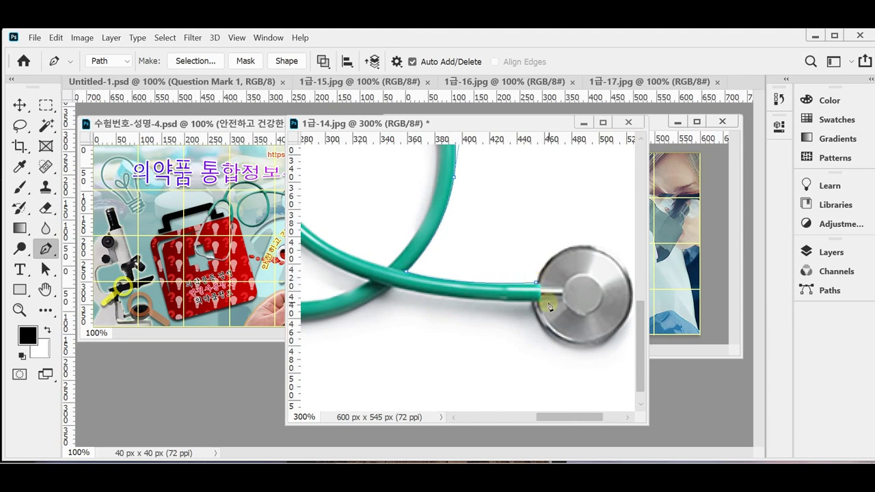
- Revert the stethoscope photo to the history state before the partial path was drawn, and activate the finished Work Path
click(777, 99)
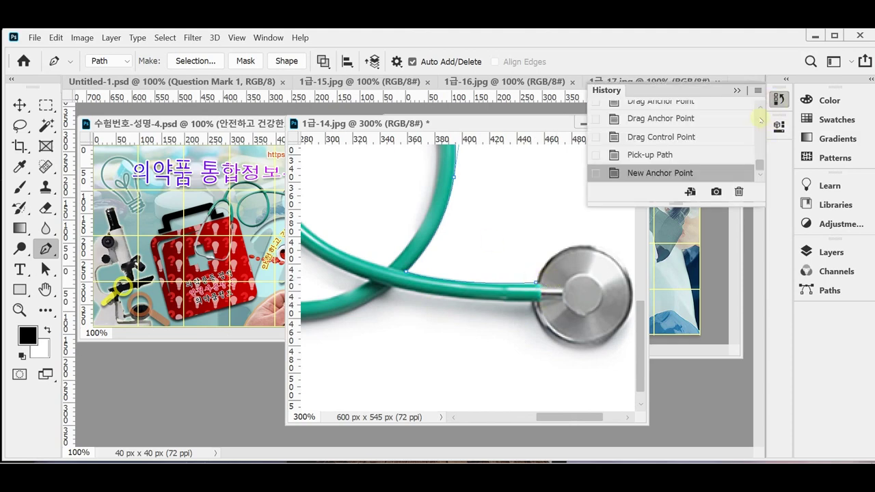
scroll(761, 165, up, 5)
click(646, 112)
click(777, 99)
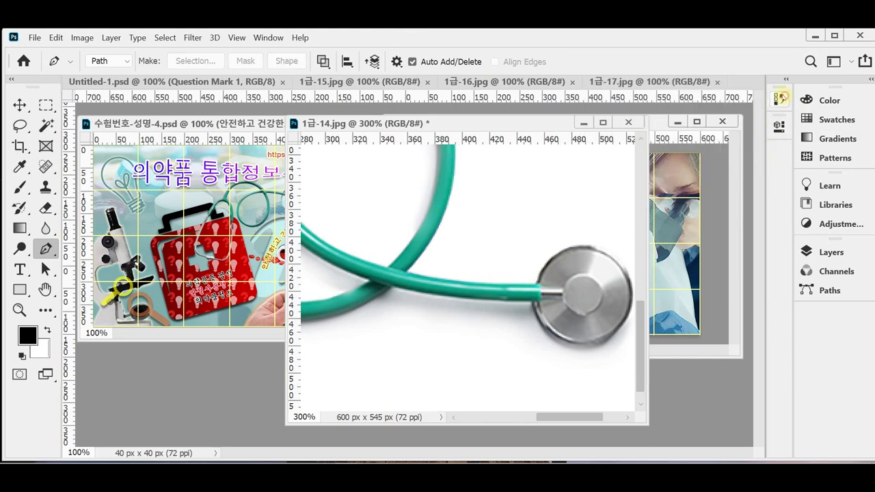
click(828, 291)
click(655, 285)
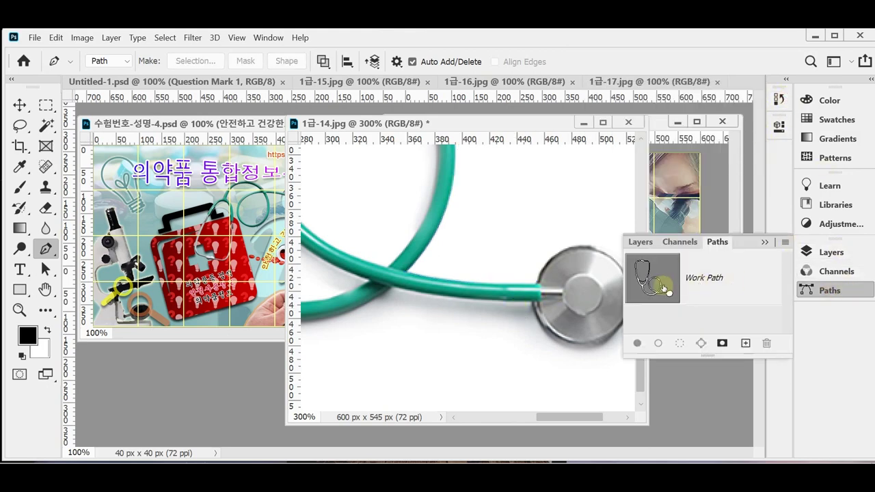
- Examine the Work Path's outer outline, the inner subpaths around the tube openings, and the path operation used for overlapping areas
key(ctrl+minus)
key(ctrl+minus)
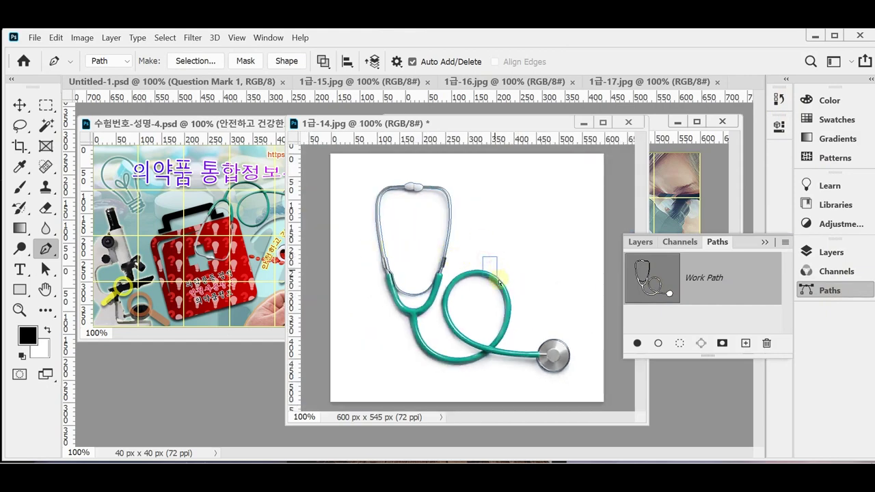
drag(499, 282, 500, 276)
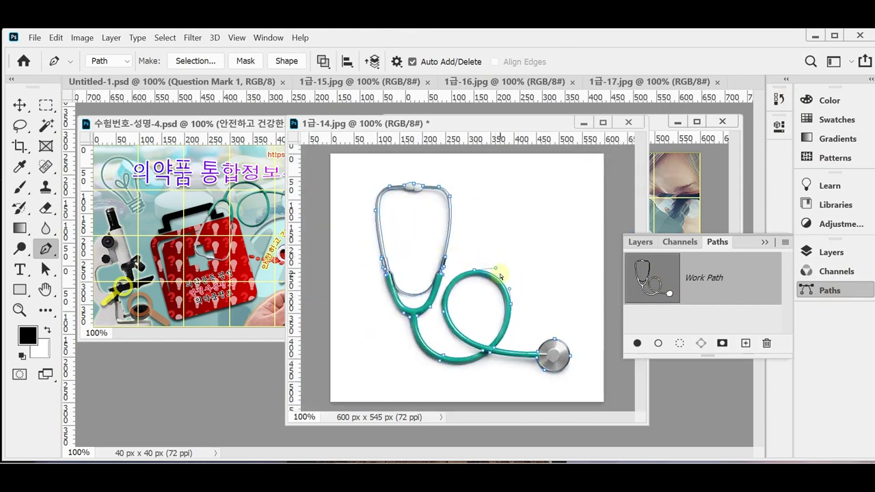
ctrl+click(423, 304)
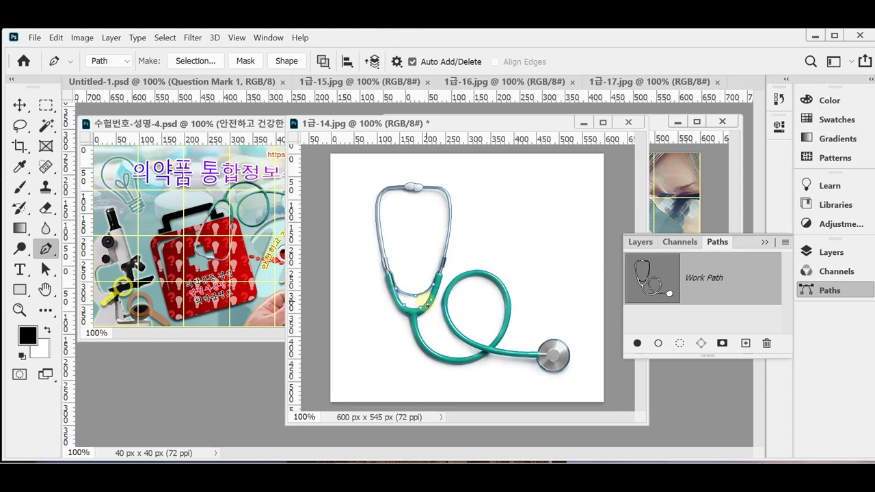
scroll(427, 307, up, 1)
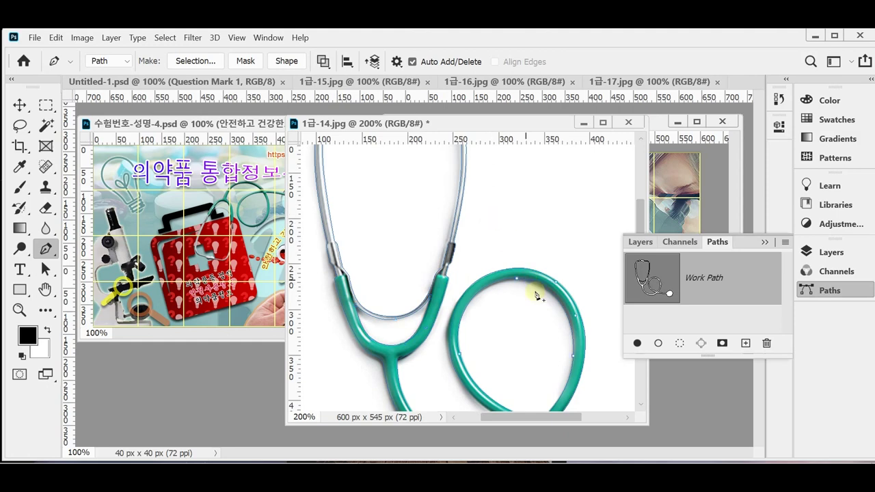
drag(531, 289, 533, 244)
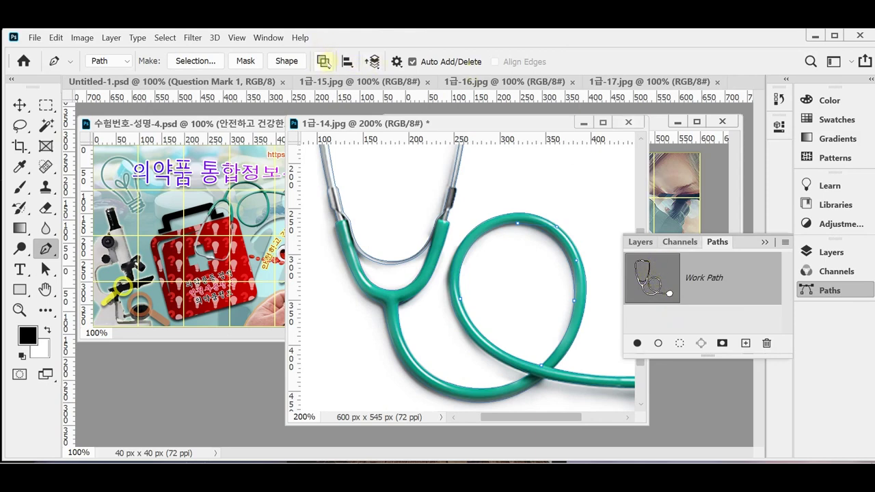
click(325, 64)
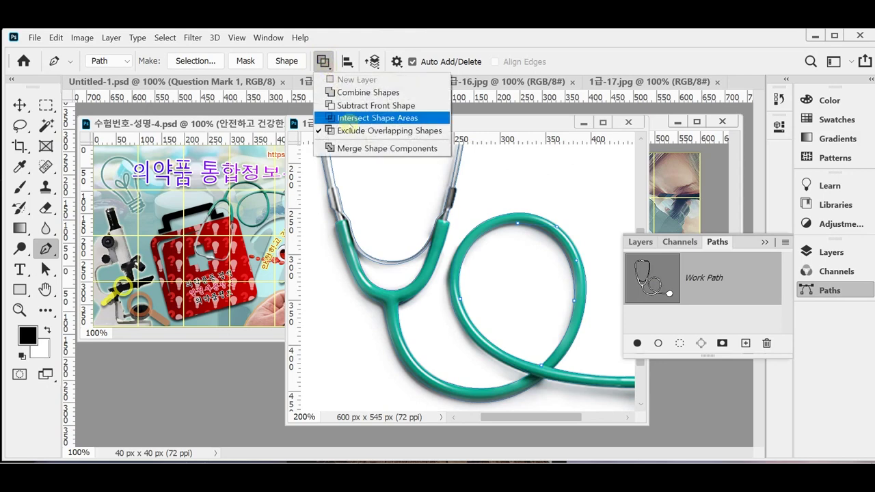
click(525, 52)
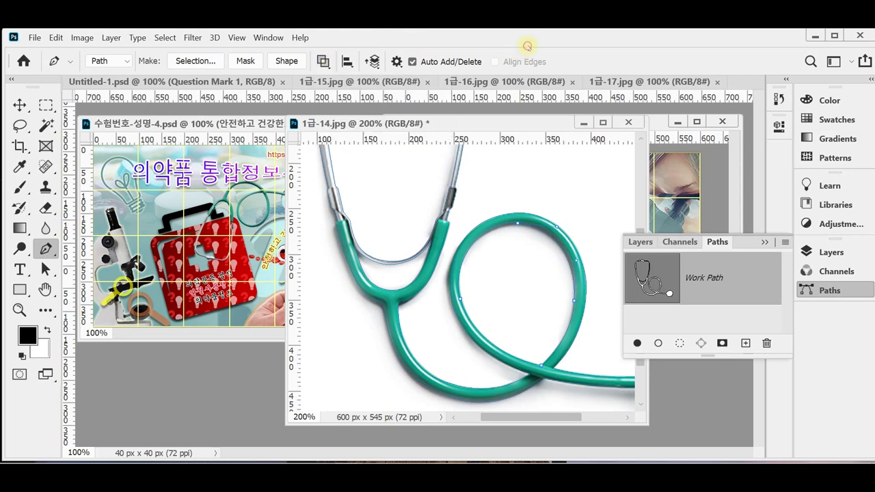
click(829, 290)
drag(447, 158, 479, 195)
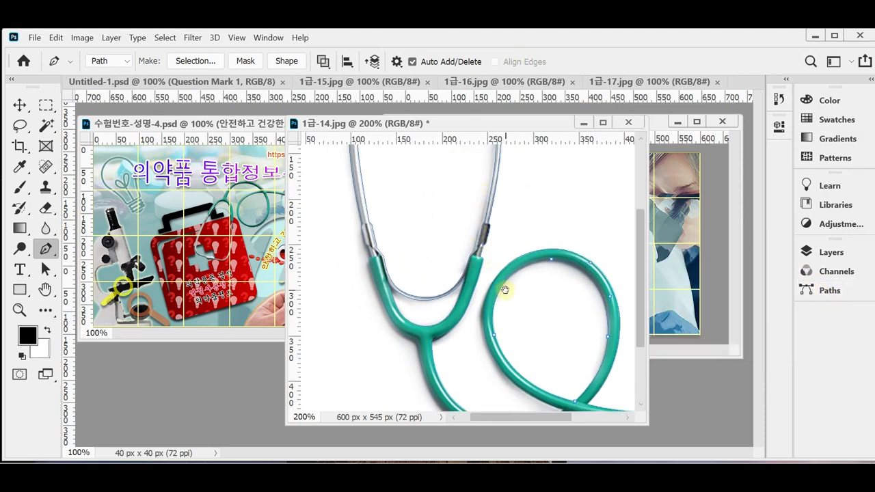
click(554, 260)
click(829, 290)
- Load the Work Path as a selection and copy the cut-out stethoscope into the 600 × 400 px banner document
click(705, 285)
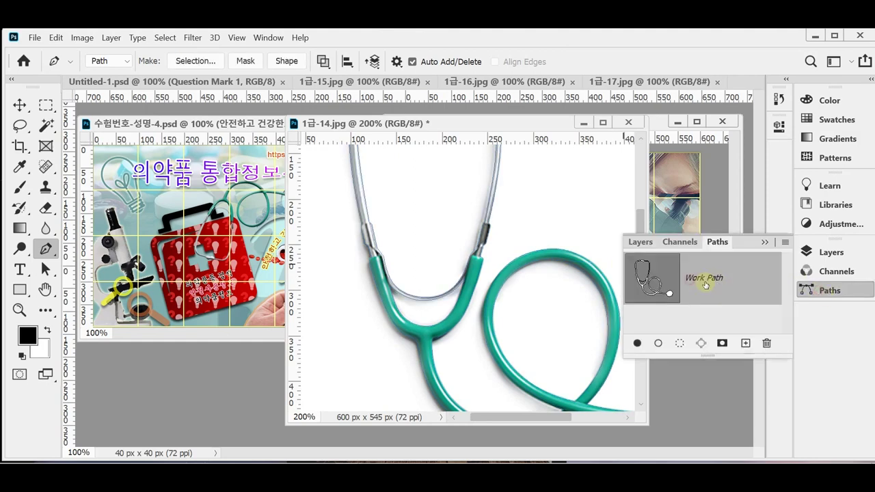
key(ctrl+minus)
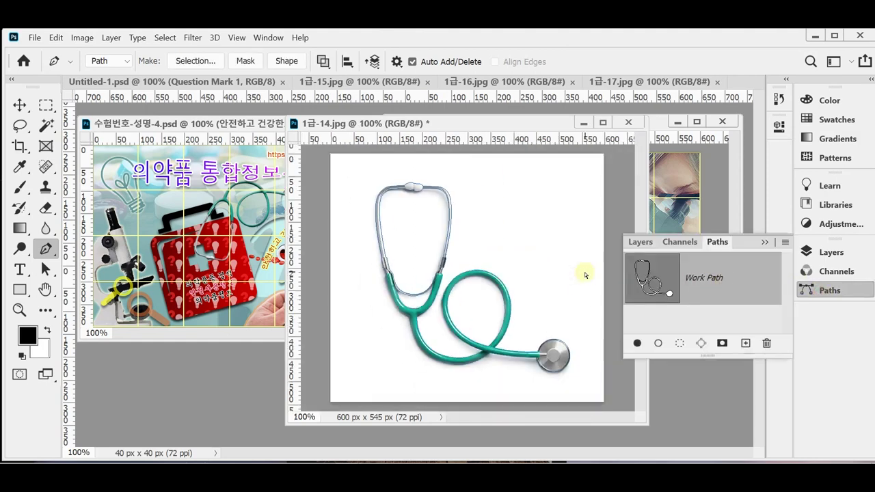
key(ctrl+Return)
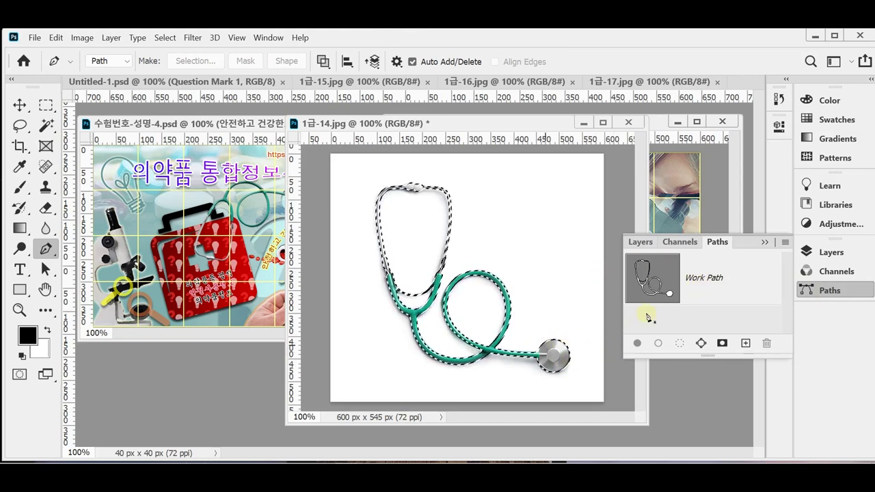
click(810, 288)
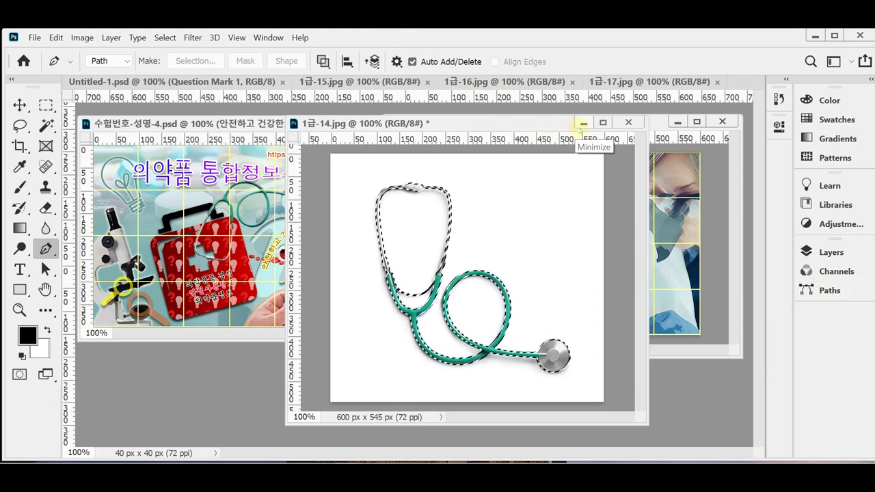
click(582, 123)
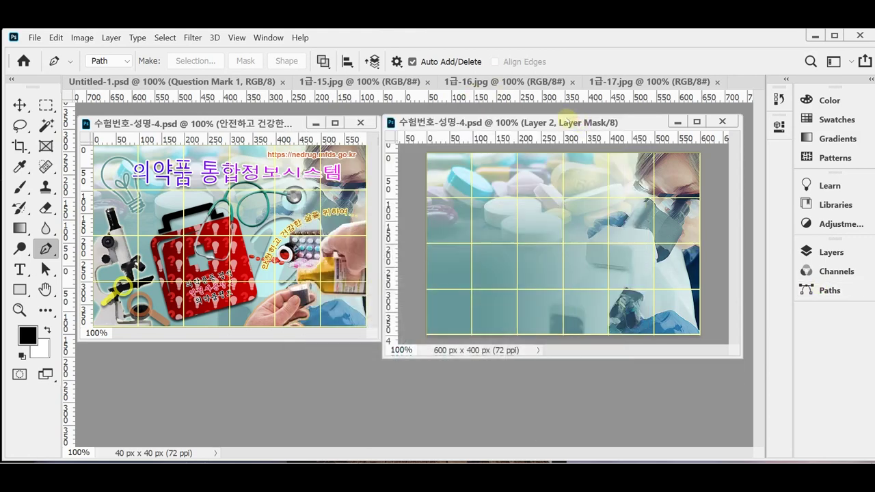
key(ctrl+v)
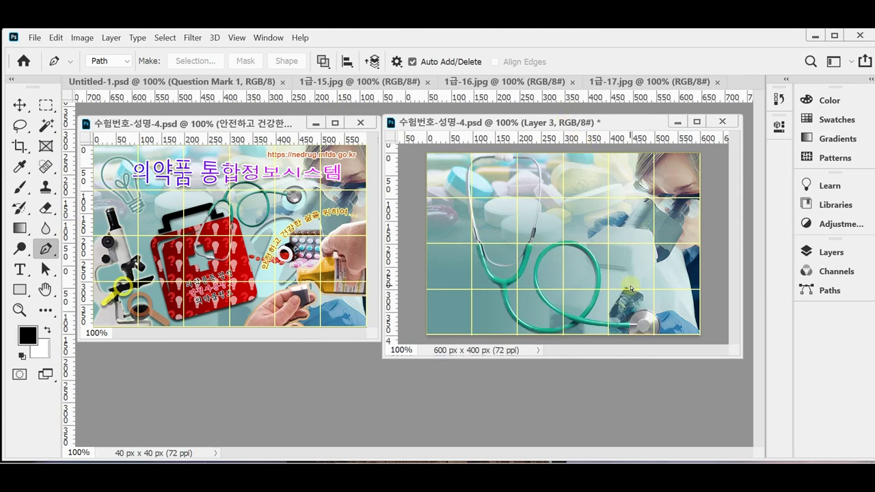
- Flip the pasted stethoscope vertically, scale it to about 47.5%, and move it to the upper middle of the banner
key(ctrl+t)
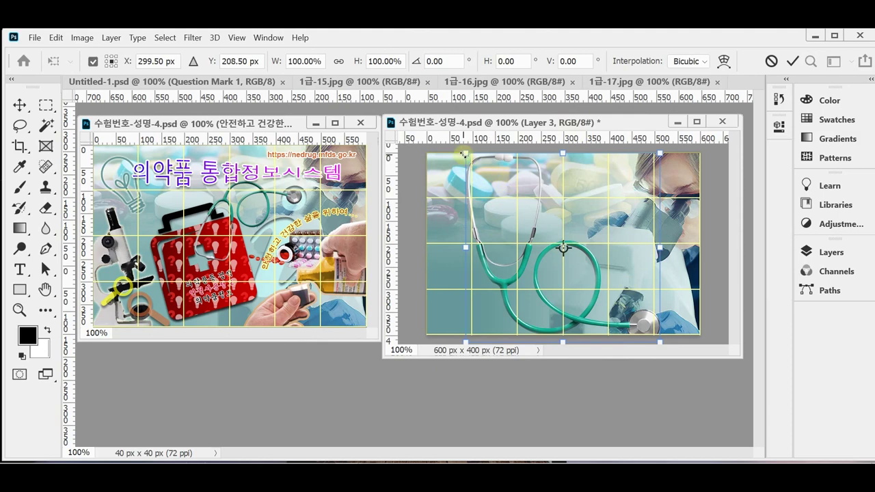
right_click(517, 206)
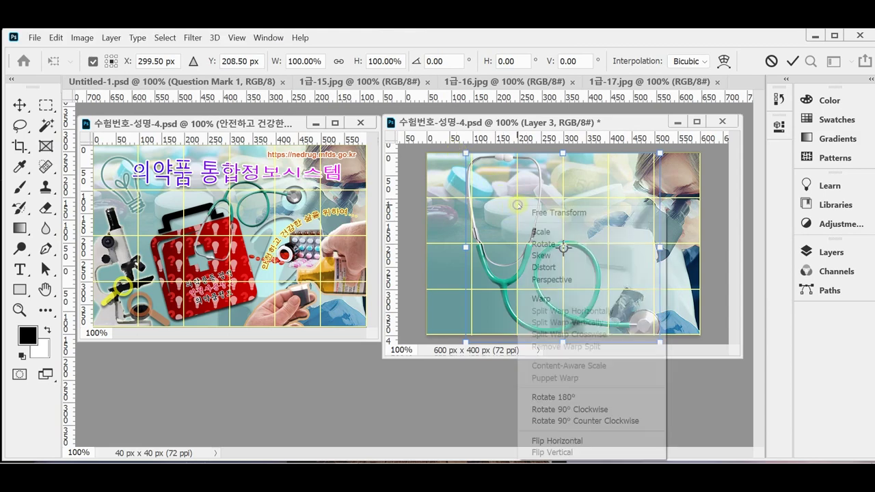
click(598, 454)
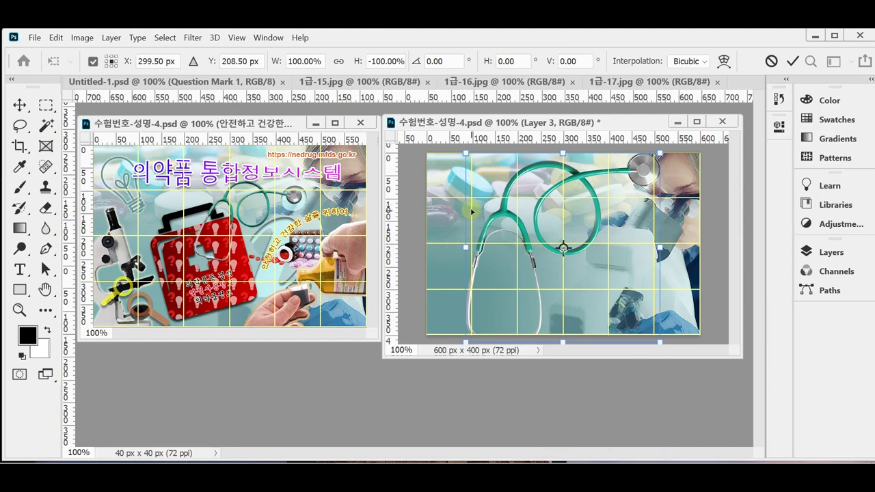
drag(465, 153, 568, 250)
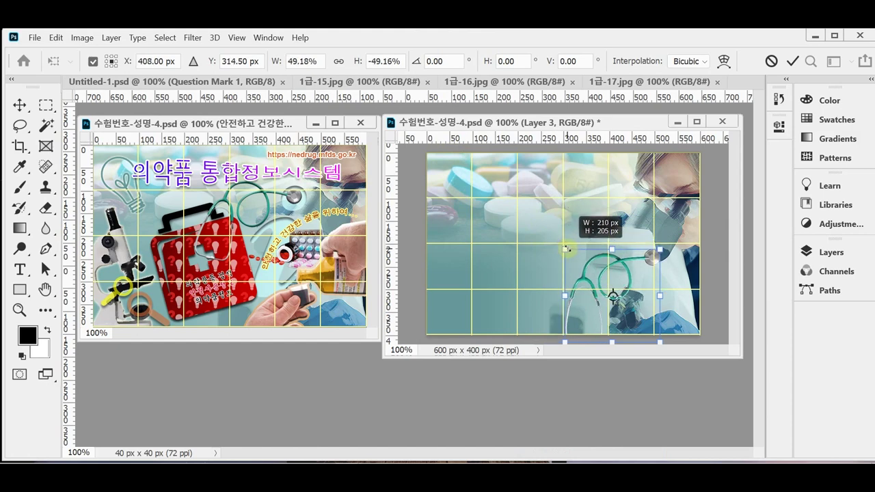
drag(567, 249, 569, 252)
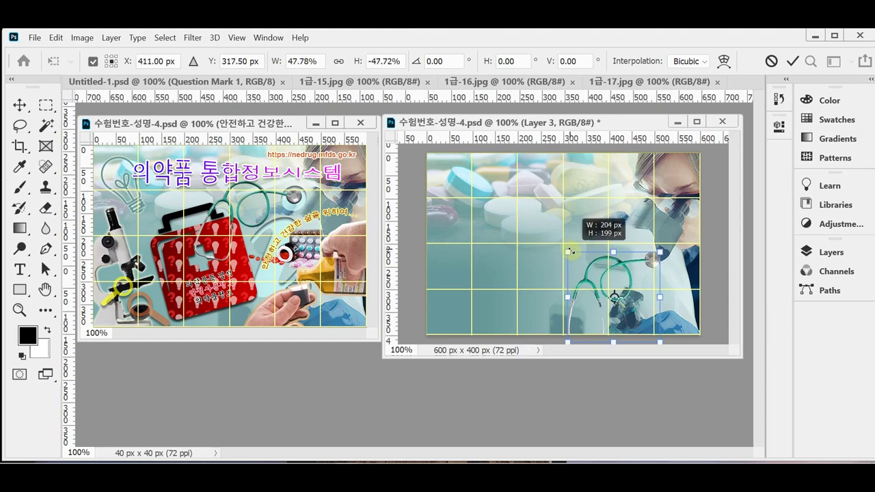
drag(569, 252, 584, 214)
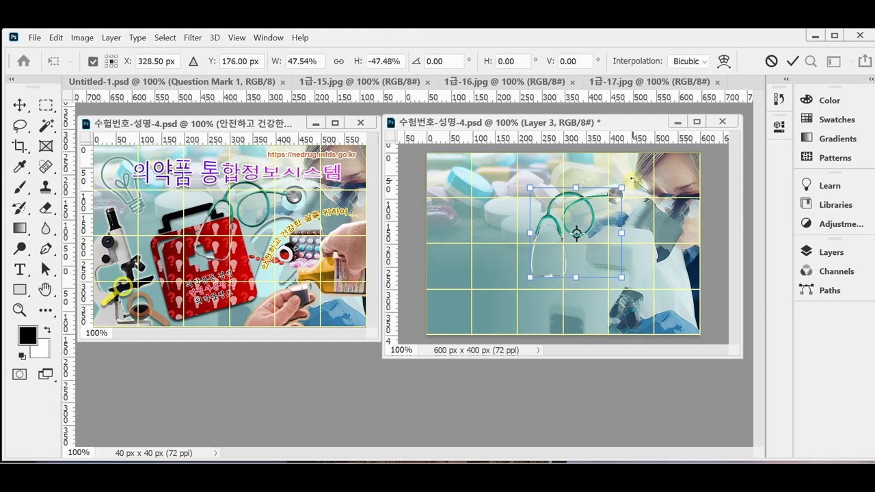
- Rotate the stethoscope 14.16°, position it at X 334.50 px, Y 175.00 px, and apply the transform
drag(635, 177, 646, 195)
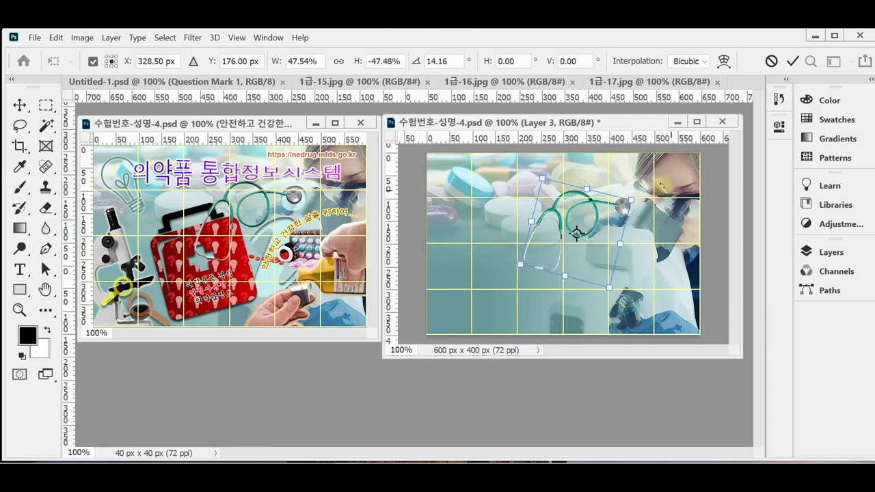
drag(591, 233, 596, 233)
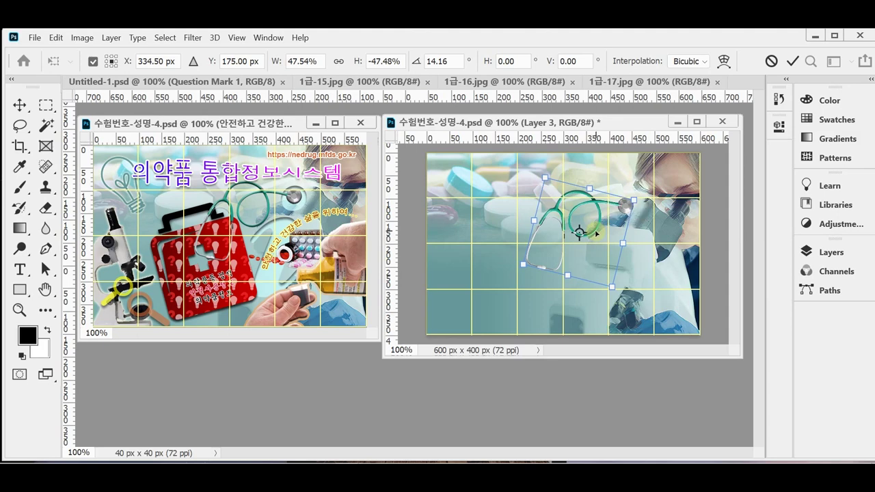
key(Escape)
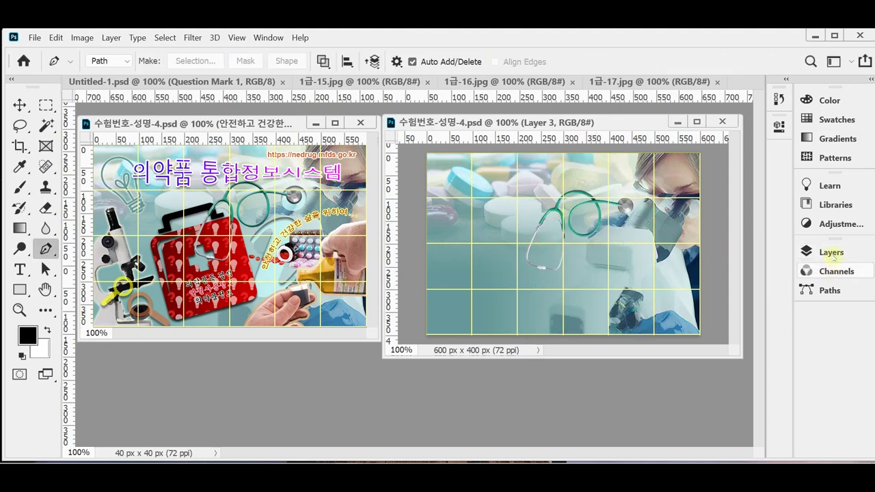
- Apply an Inner Bevel style with 100% depth and 5 px size to the stethoscope layer, and save the banner
click(808, 257)
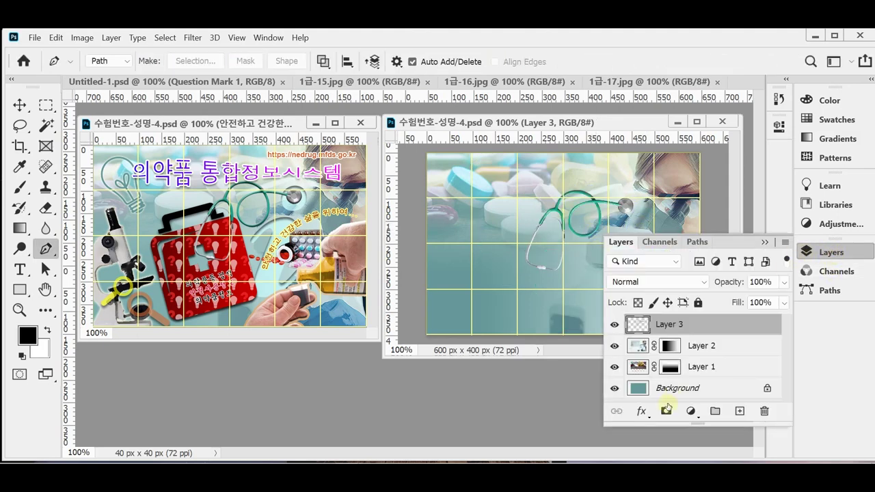
click(641, 411)
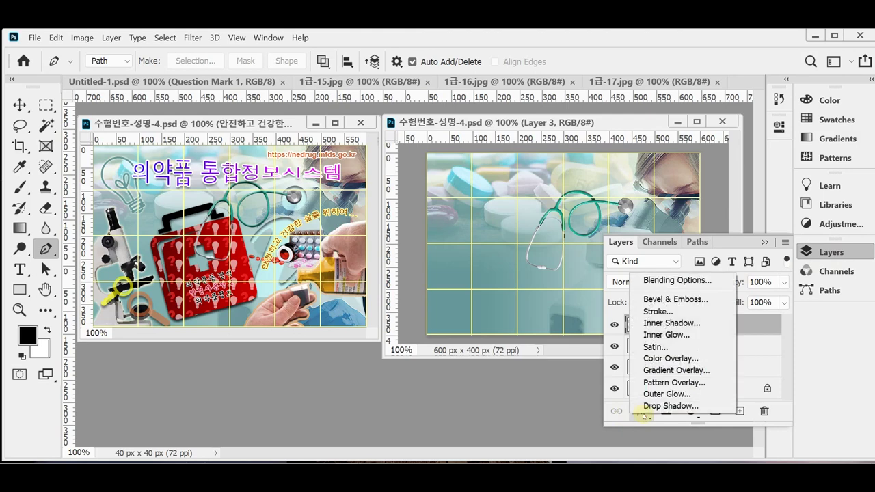
click(712, 301)
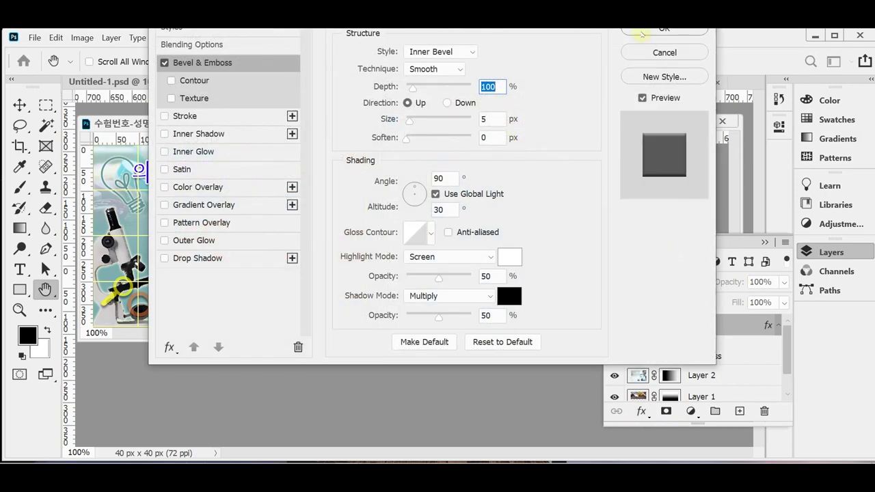
click(641, 33)
key(p)
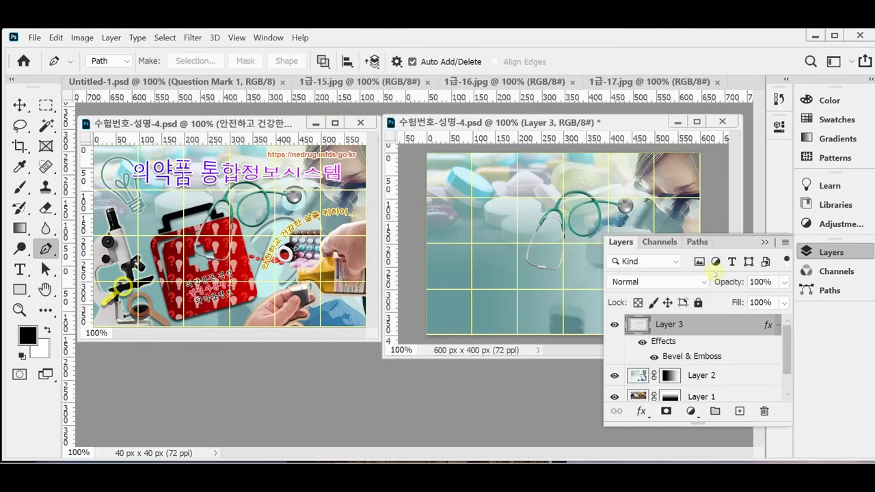
key(ctrl+s)
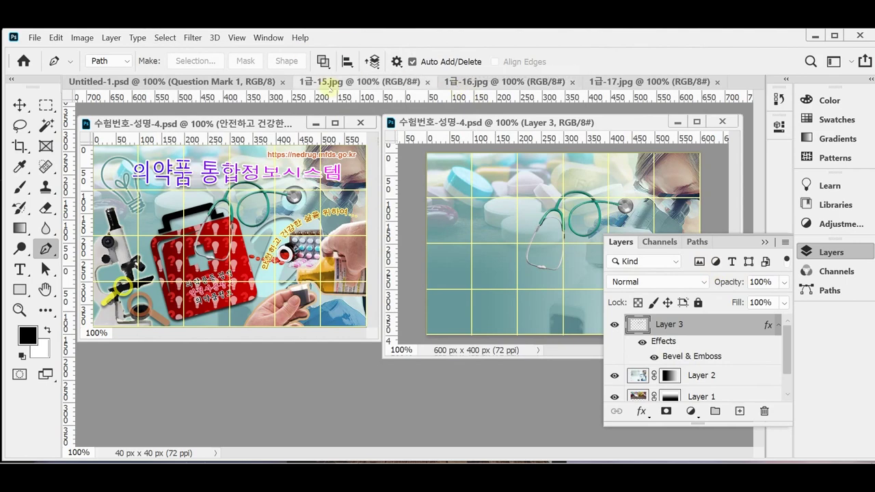
- Bring the microscope photo 1급-15.jpg up in its own floating window, with the Layers panel collapsed and the rulers hidden
drag(338, 82, 367, 81)
click(806, 250)
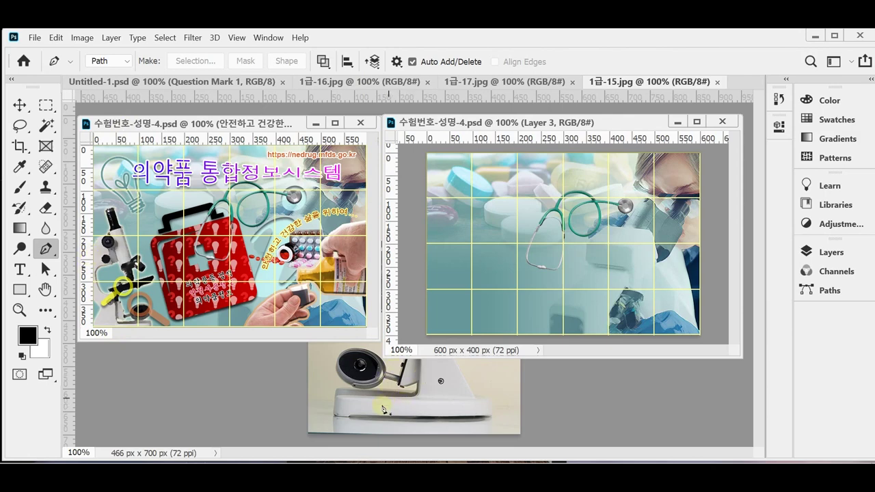
drag(619, 82, 321, 96)
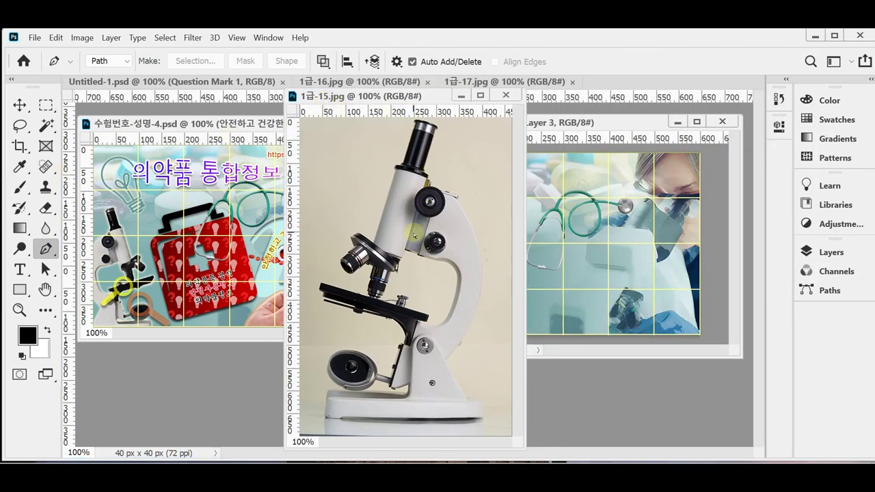
key(ctrl+r)
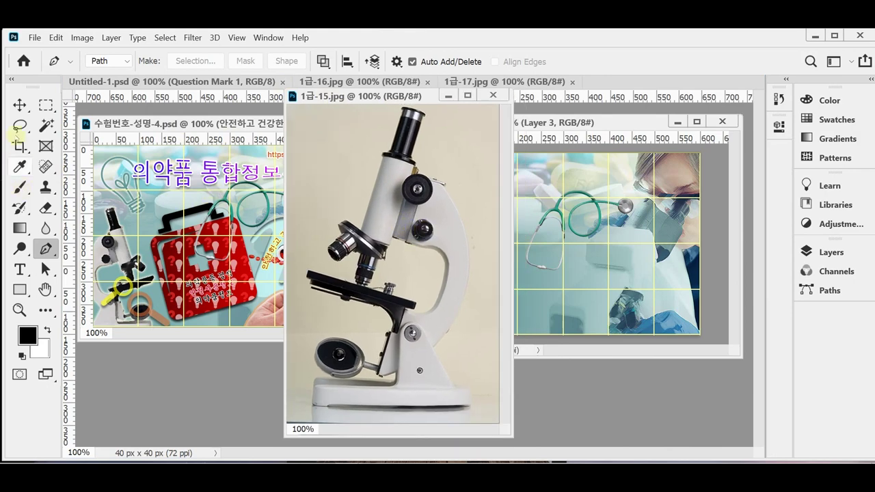
- Select the background around and between the microscope's parts with the Magic Wand at tolerance 10, adding to the selection
click(48, 126)
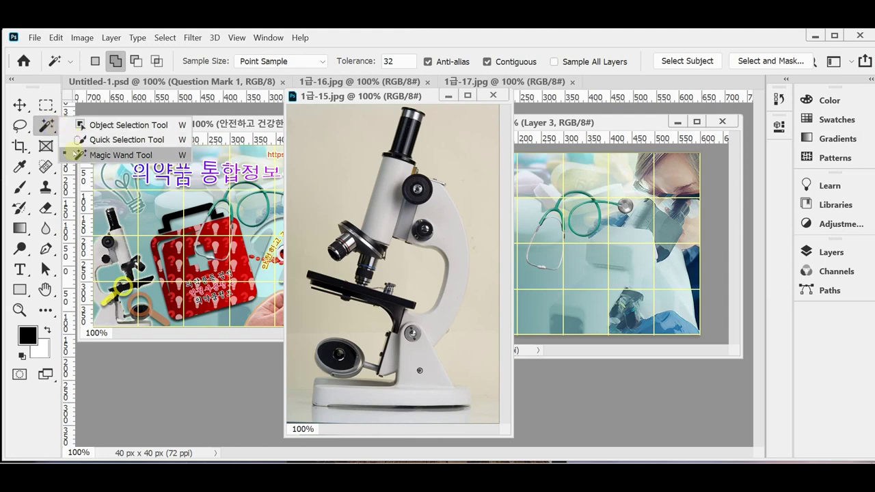
click(77, 155)
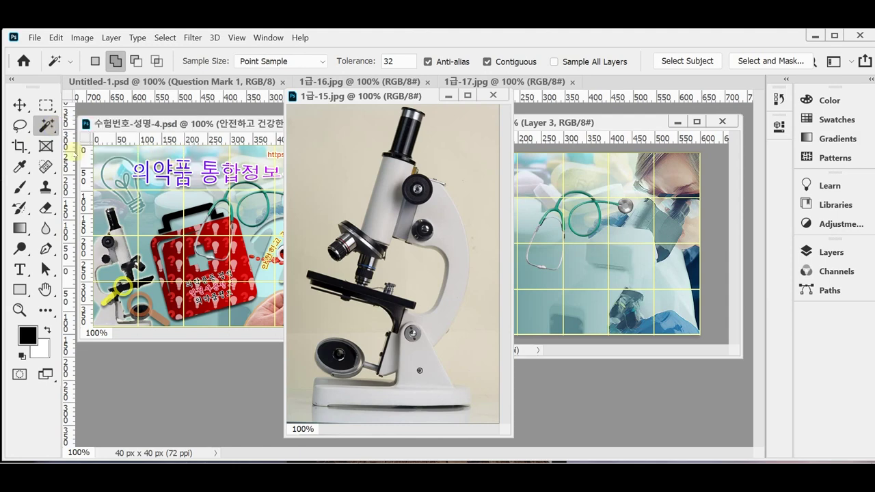
click(348, 63)
text(10)
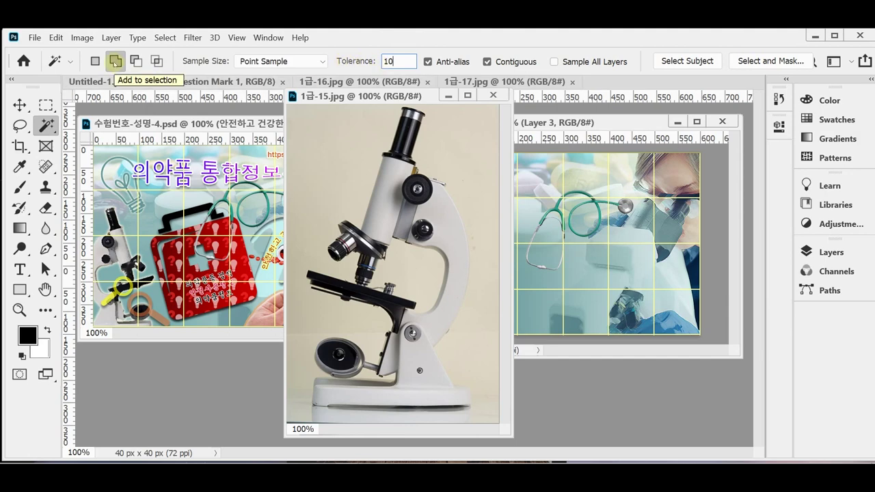
click(337, 156)
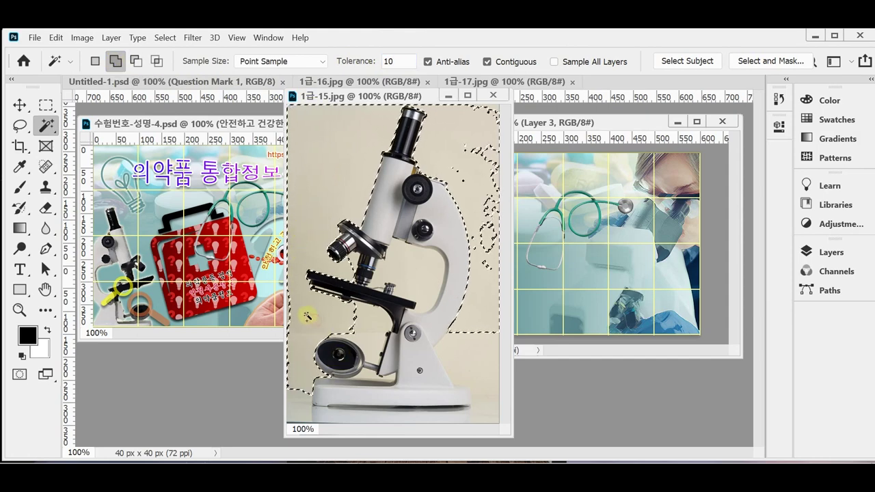
click(402, 271)
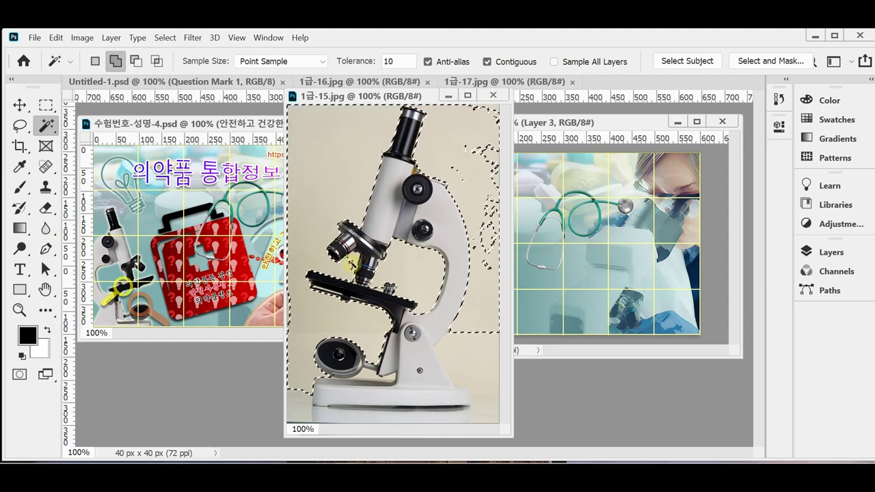
click(494, 229)
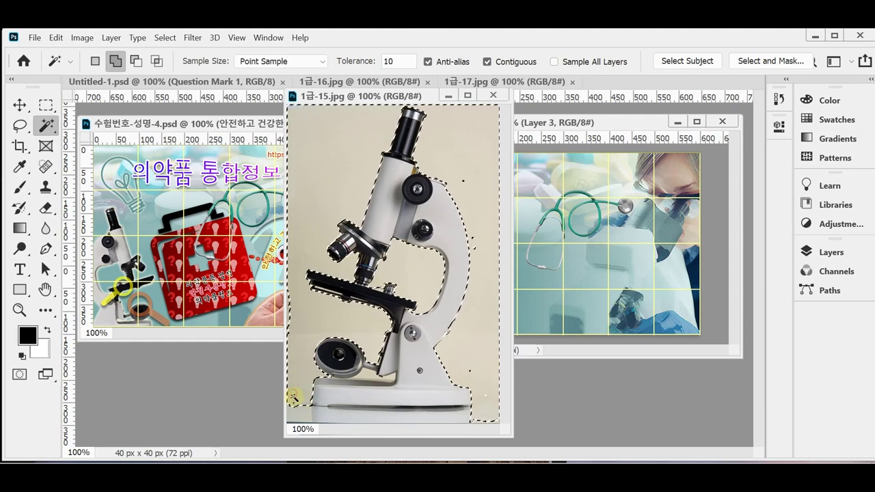
click(373, 376)
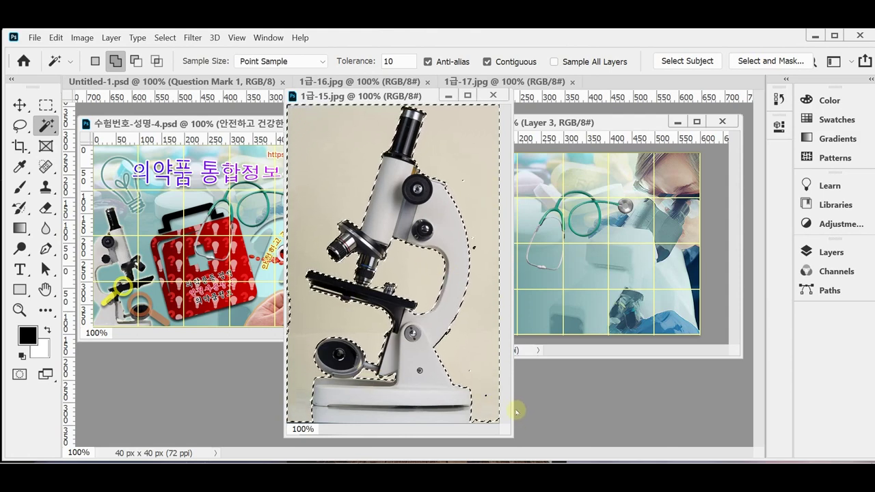
- Add the leftover background specks and the reflection strip below the microscope's base to the selection with rectangular marquees
drag(513, 407, 556, 410)
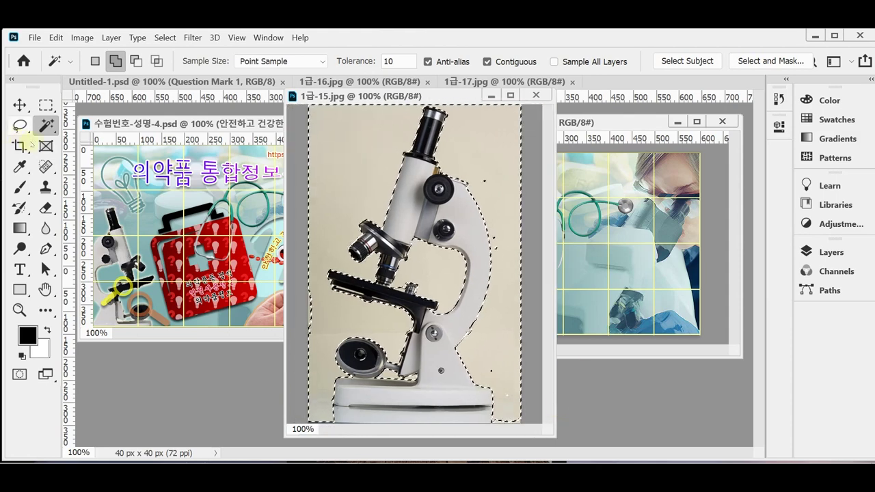
click(45, 105)
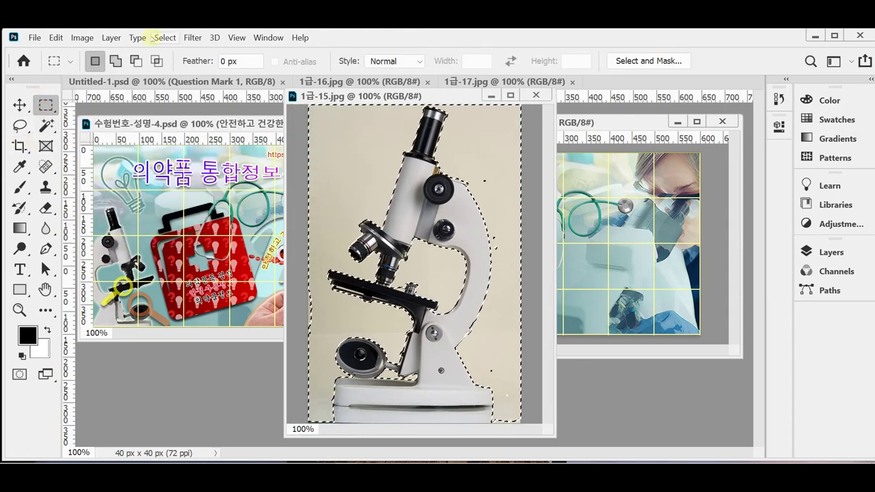
click(115, 60)
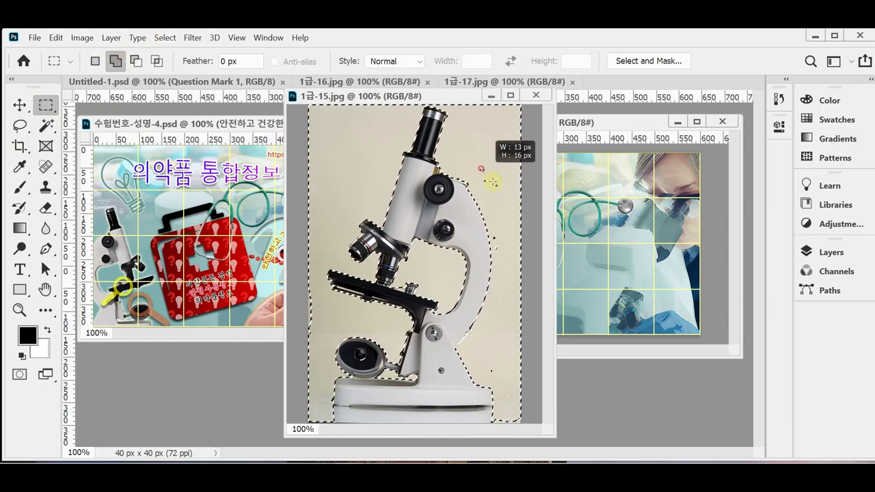
drag(497, 185, 483, 169)
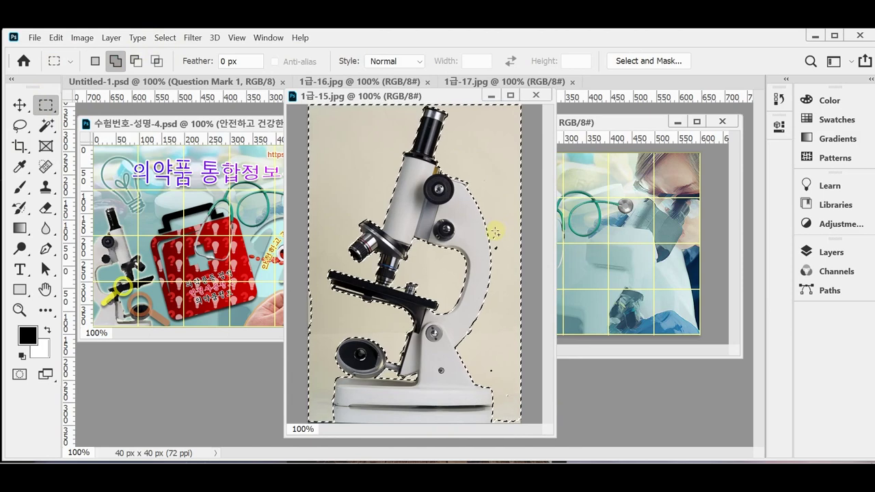
drag(494, 233, 503, 249)
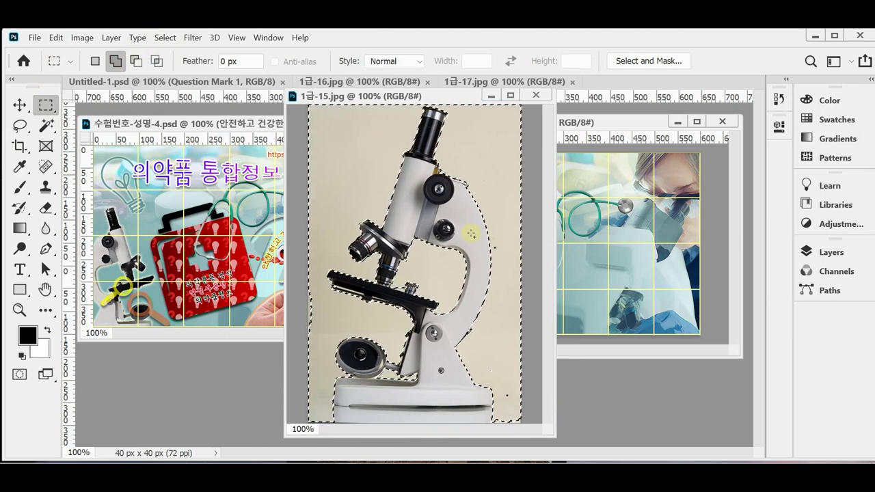
drag(492, 242, 499, 241)
drag(298, 410, 520, 400)
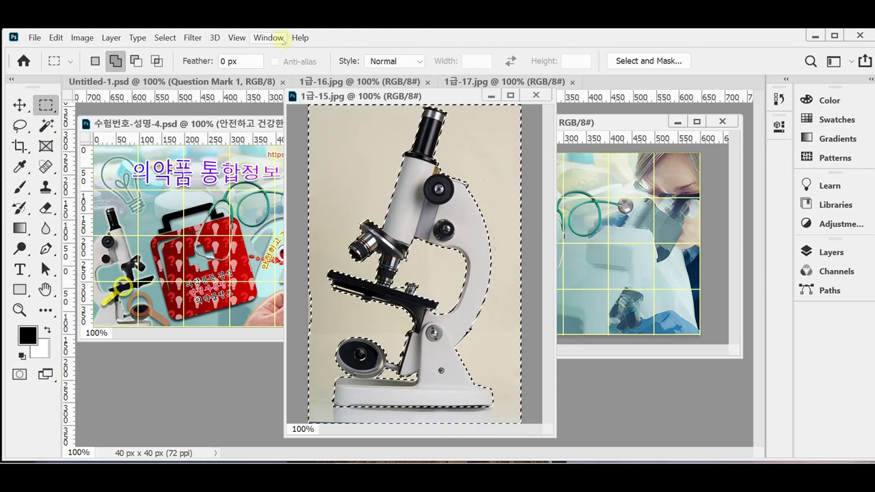
- Invert the selection to the microscope and subtract the stray sliver along the photo's left edge
click(166, 37)
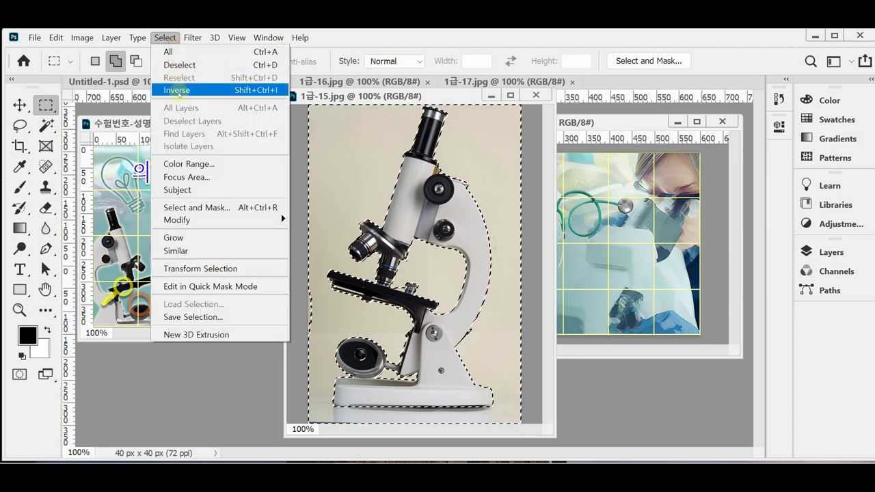
click(179, 90)
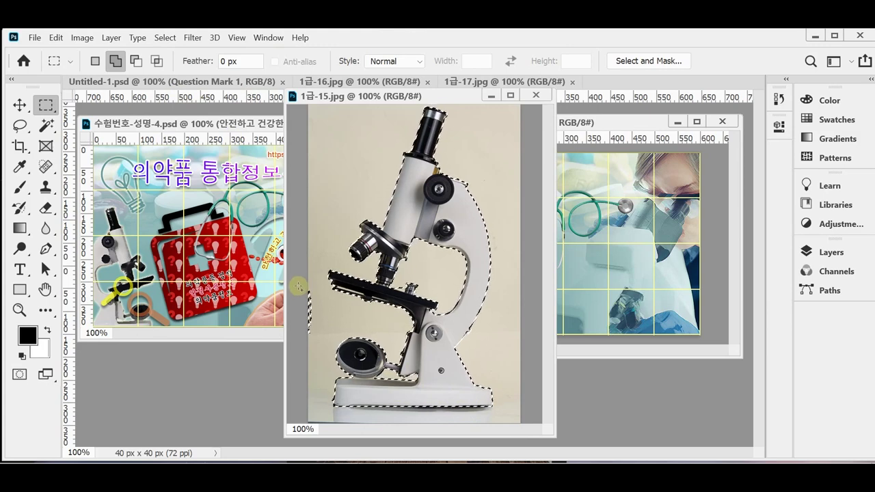
key(alt)
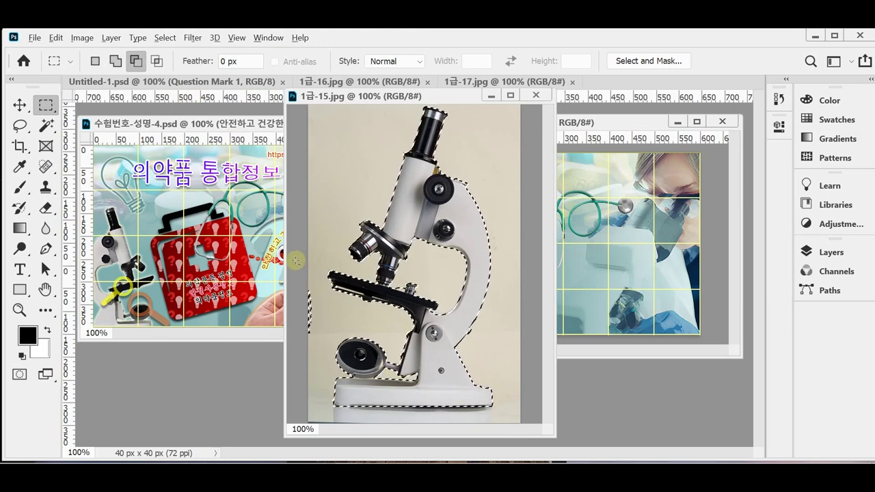
drag(302, 261, 318, 347)
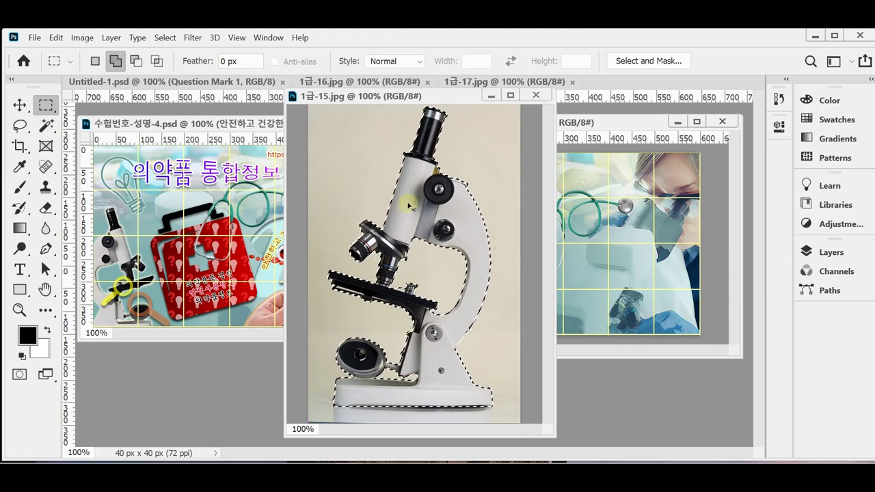
- Copy the selected microscope into the banner document, close the source photo, and flip the pasted microscope horizontally
key(ctrl+w)
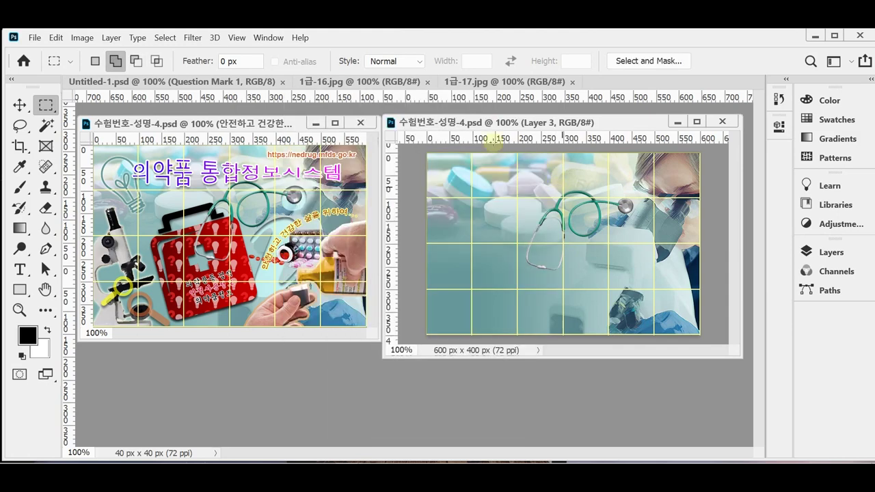
key(ctrl+v)
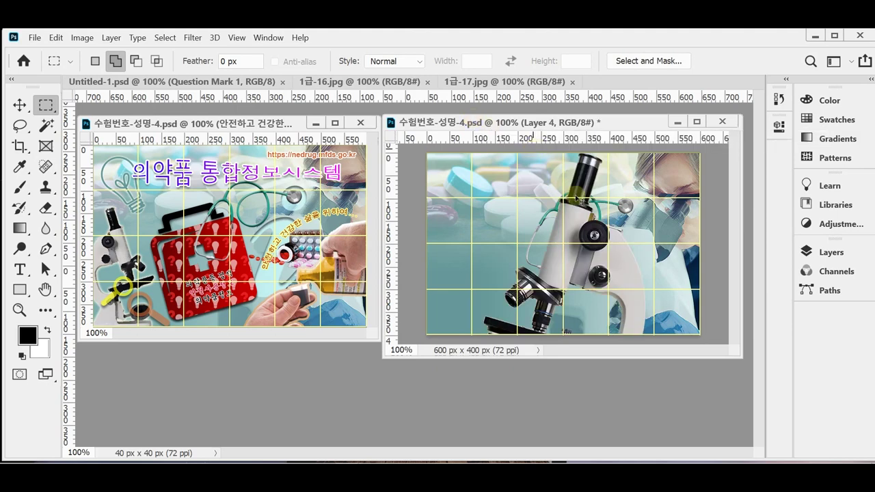
key(ctrl+t)
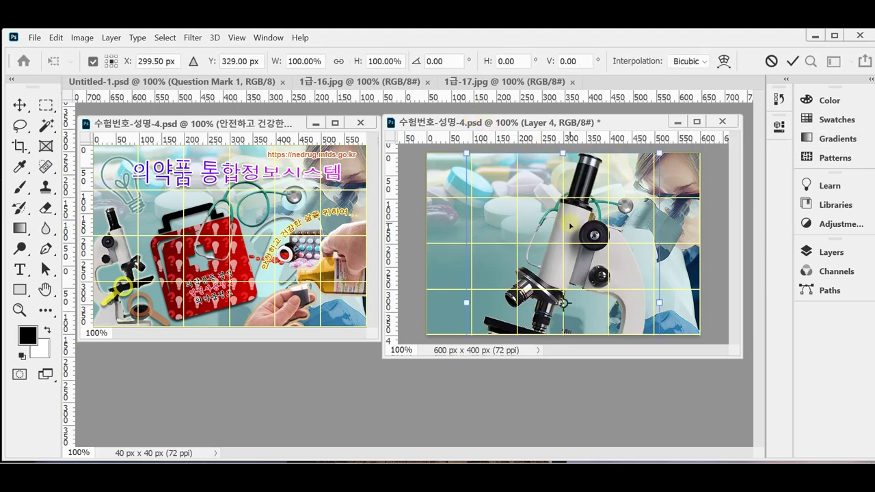
right_click(569, 221)
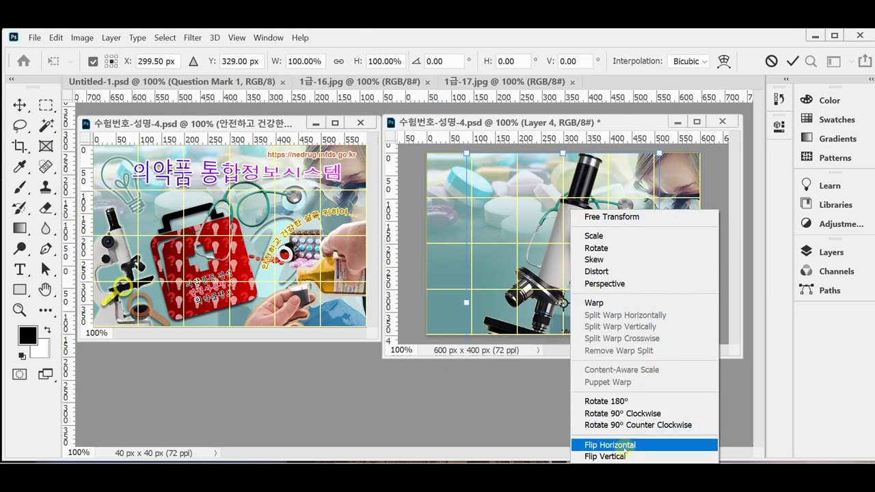
click(610, 445)
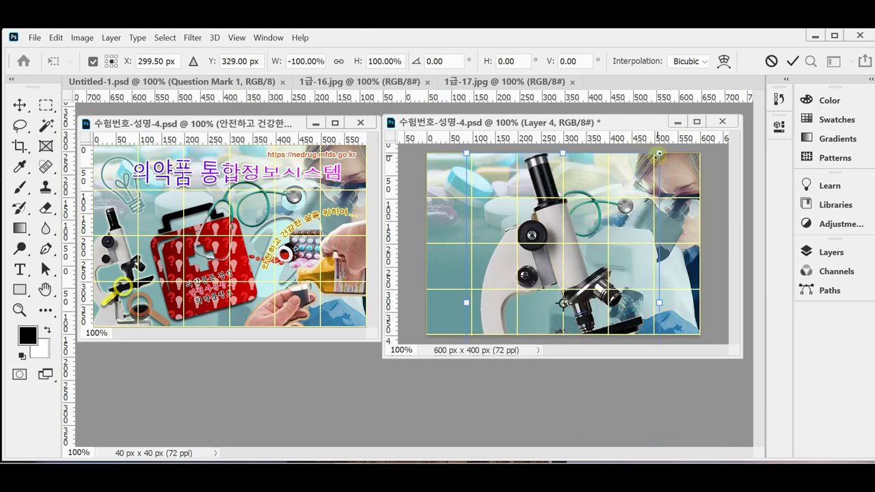
- Scale the microscope to about 42.4%, position it in the banner's lower left at X 70.00 px, Y 270.50 px, and apply the transform
drag(658, 154, 506, 220)
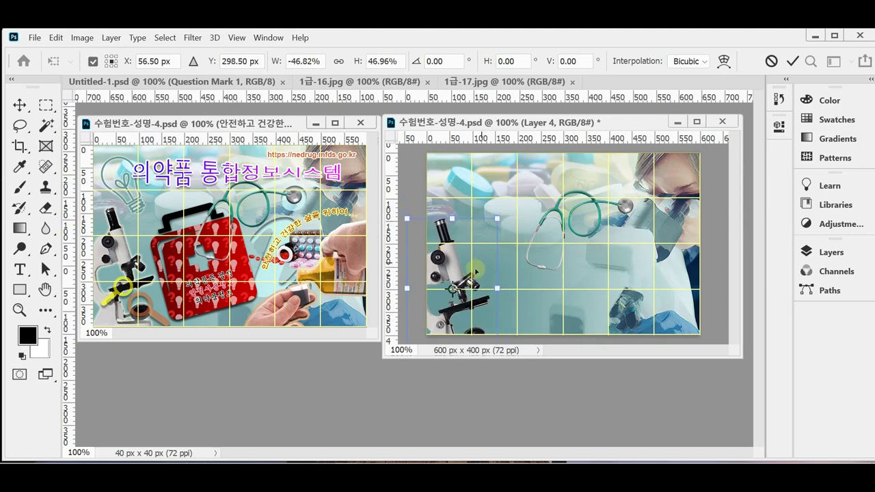
drag(457, 266, 470, 251)
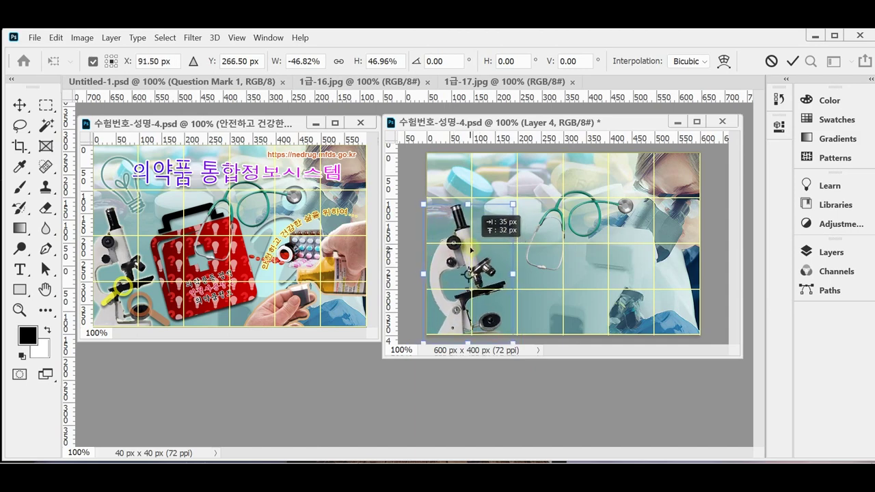
drag(470, 250, 464, 245)
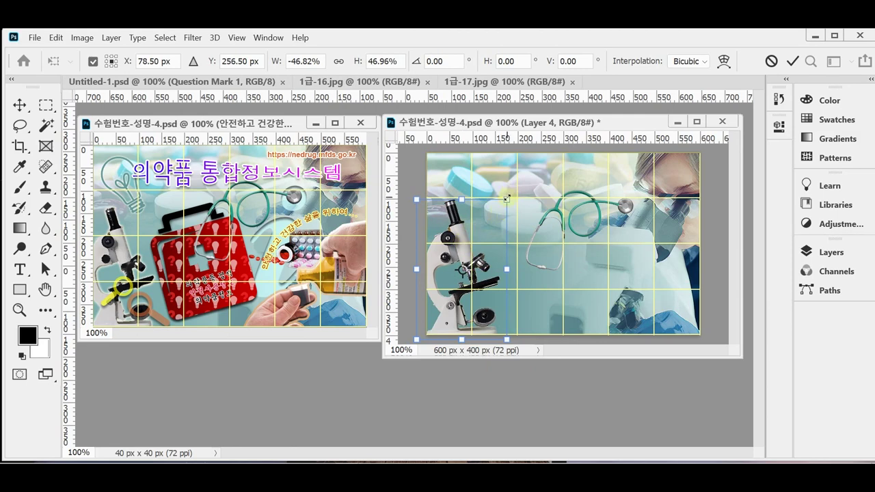
drag(506, 199, 497, 211)
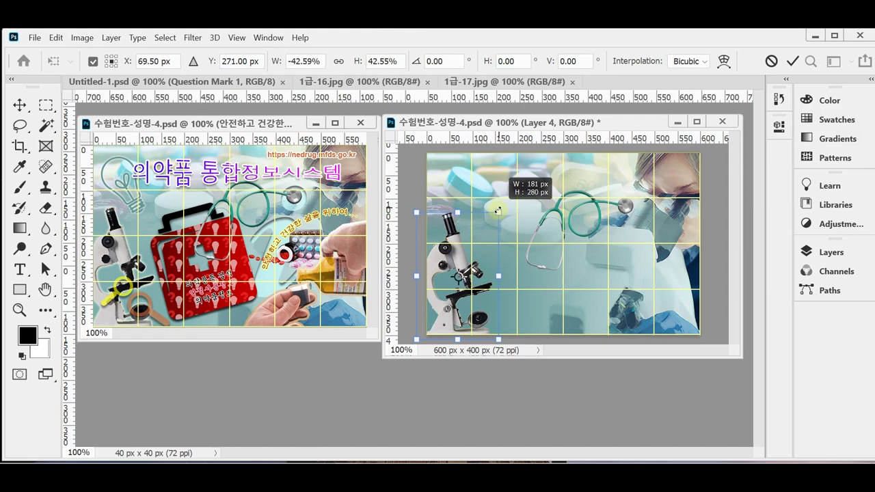
drag(497, 211, 498, 212)
drag(454, 257, 462, 260)
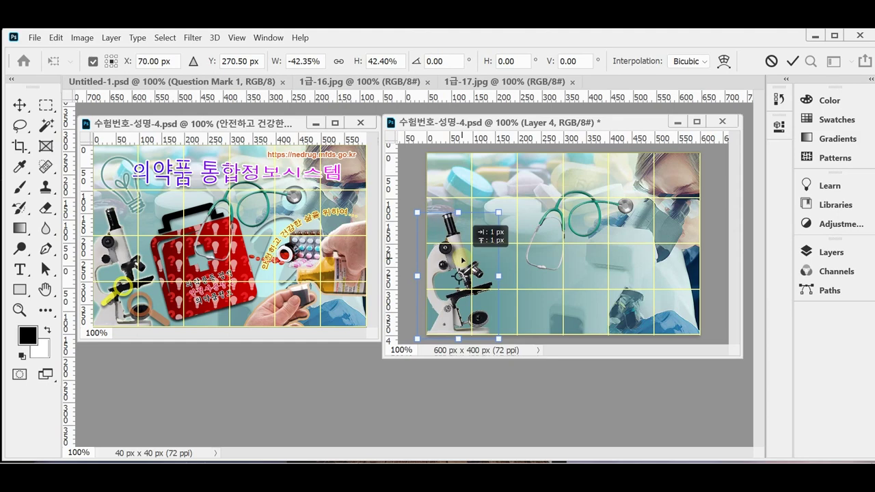
key(m)
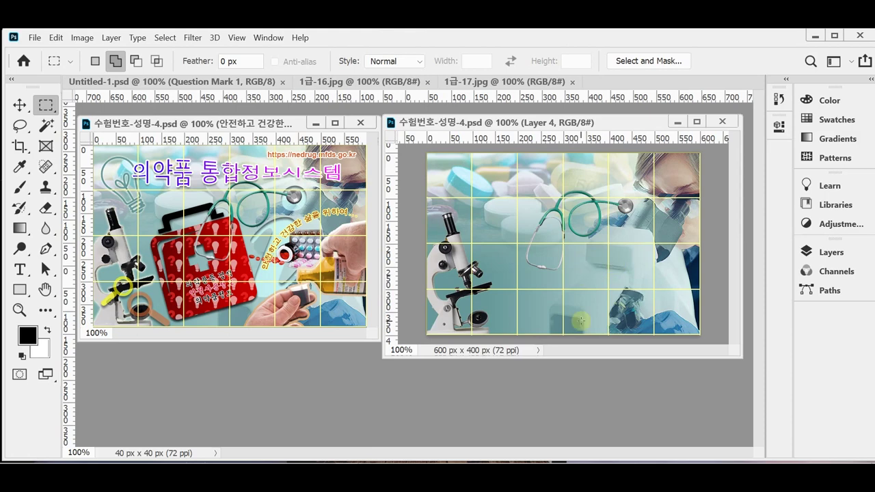
- Apply the Artistic Dry Brush filter to the microscope with brush size 2, brush detail 8 and texture 1, and save the banner
click(191, 38)
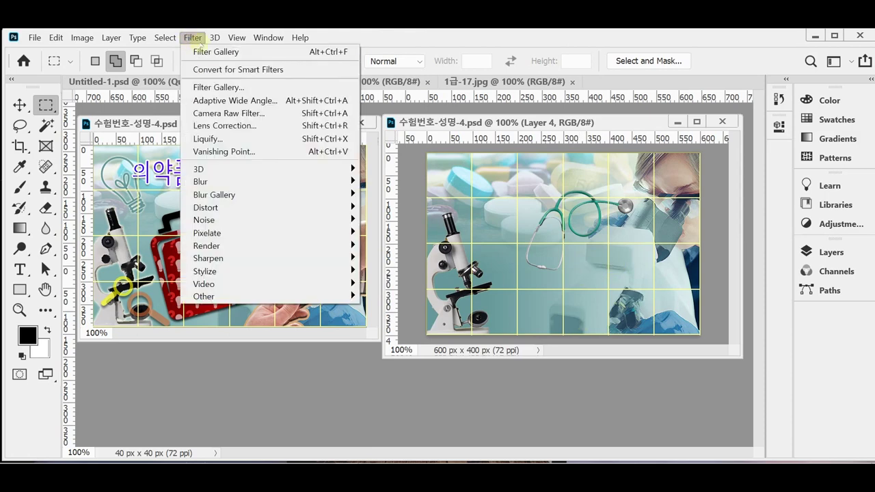
click(219, 87)
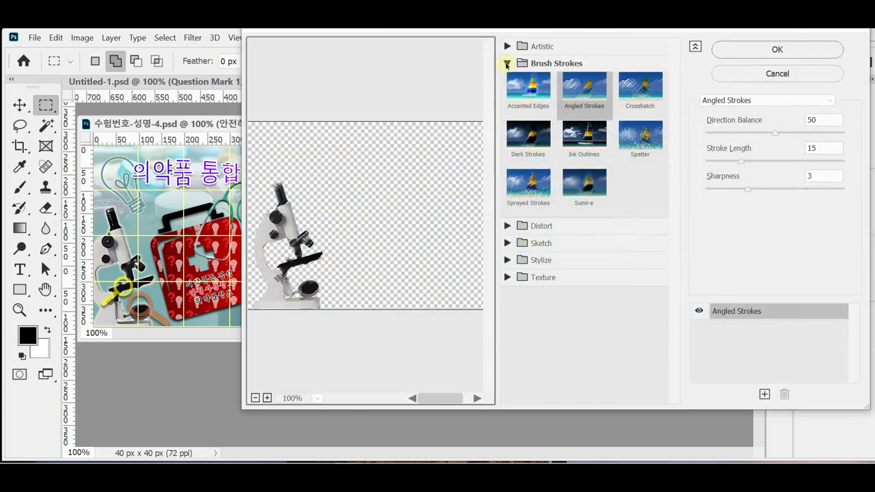
click(506, 62)
click(507, 46)
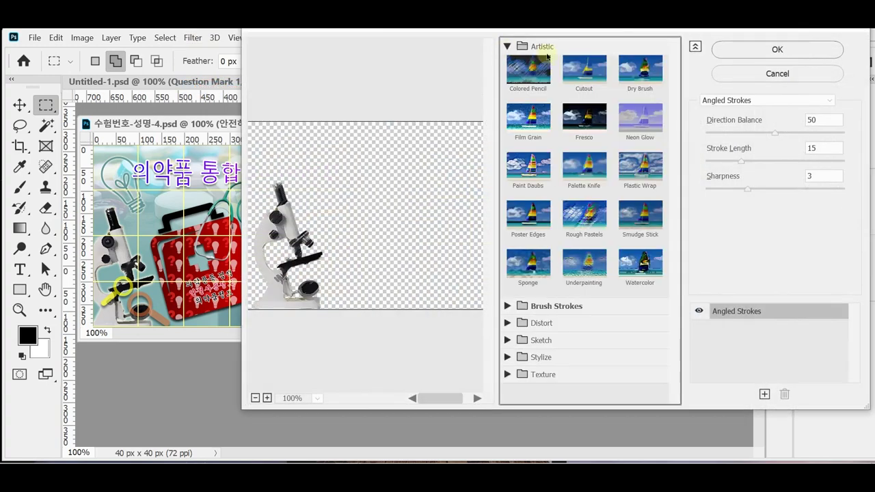
click(640, 70)
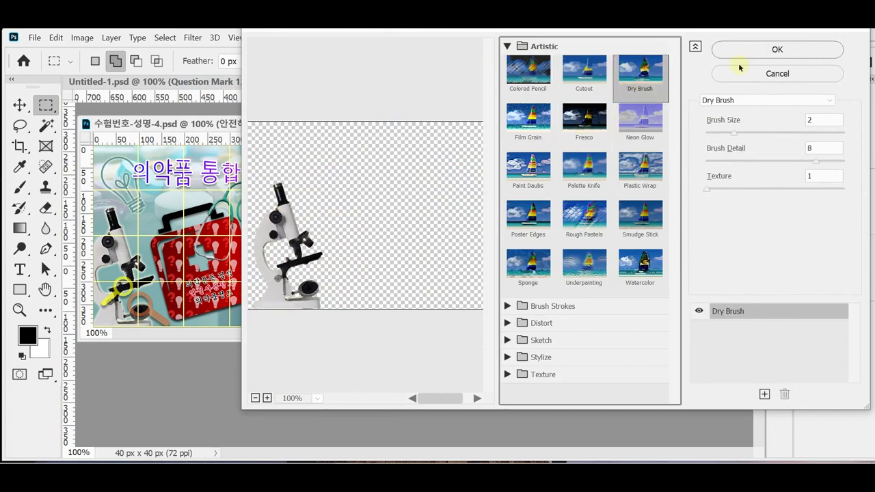
click(780, 51)
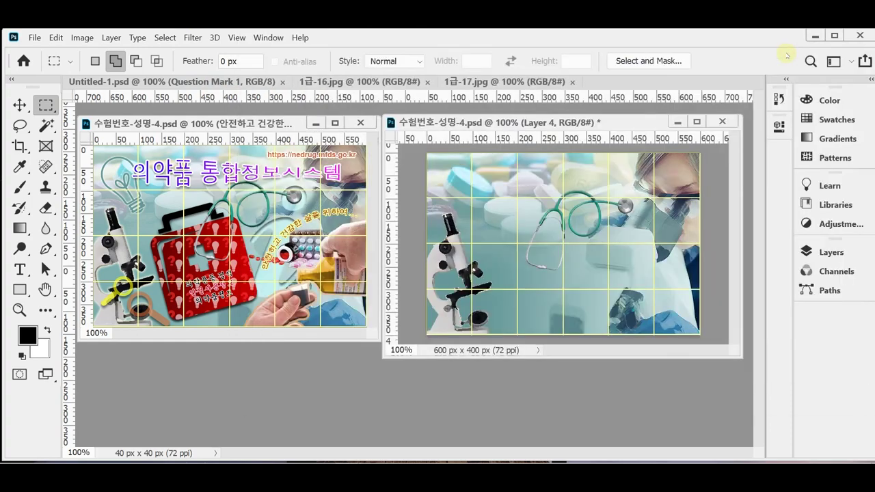
key(ctrl+s)
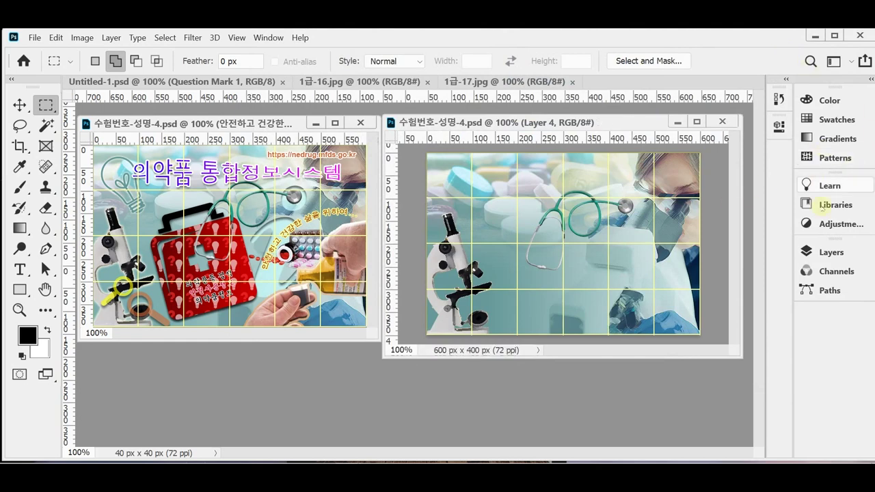
- Add an Outer Glow layer style to the microscope layer
click(825, 252)
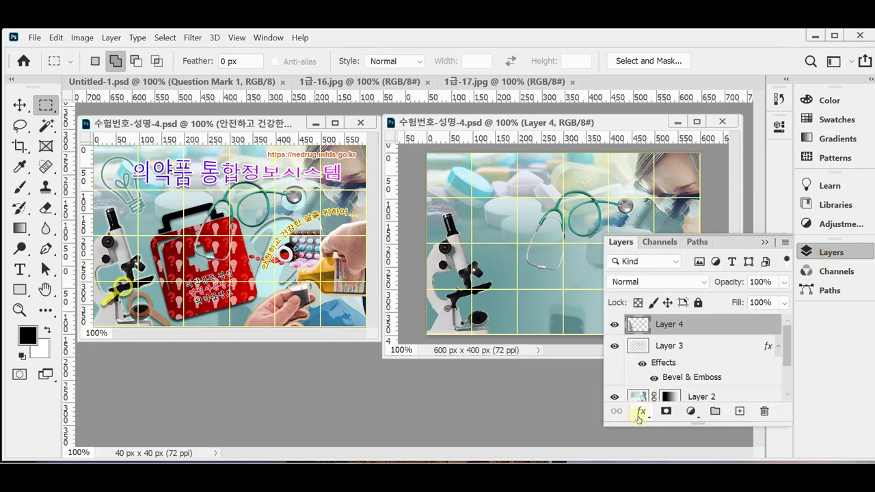
click(639, 411)
click(663, 397)
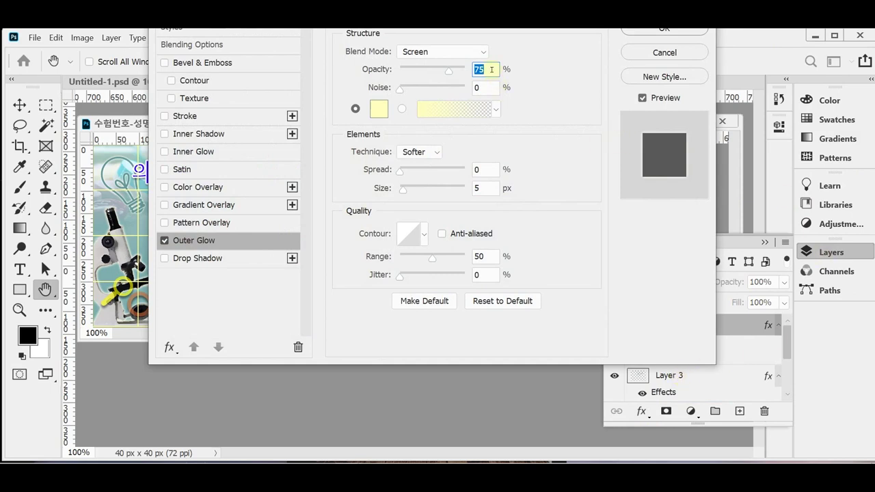
click(483, 189)
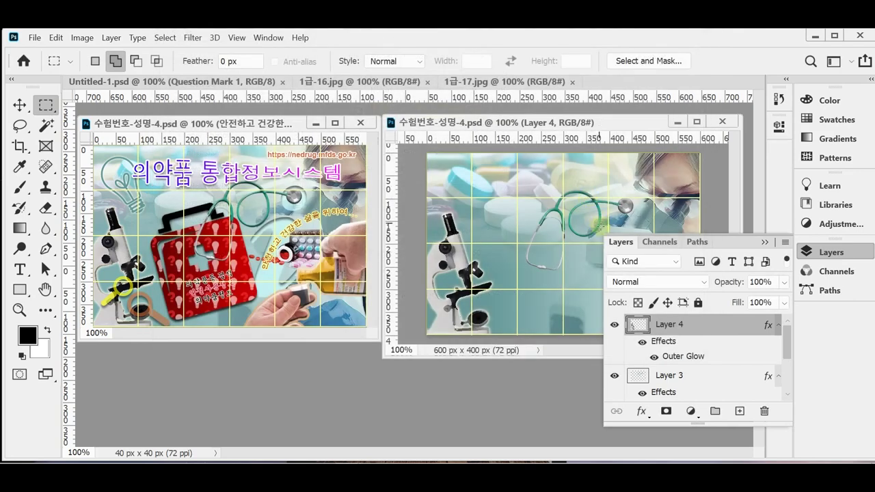
- Float 1급-16.jpg in its own window, enlarge the window to show the whole photo, and choose the Magic Wand tool
drag(393, 78, 321, 141)
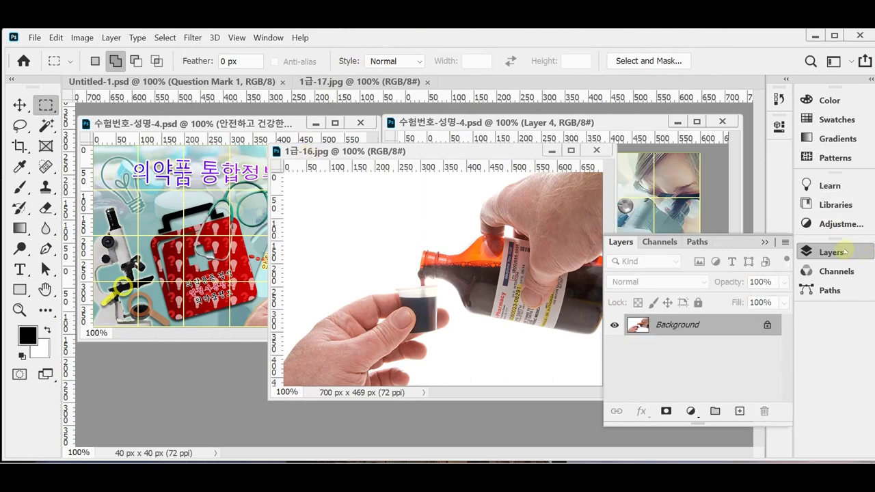
click(846, 252)
drag(615, 400, 662, 418)
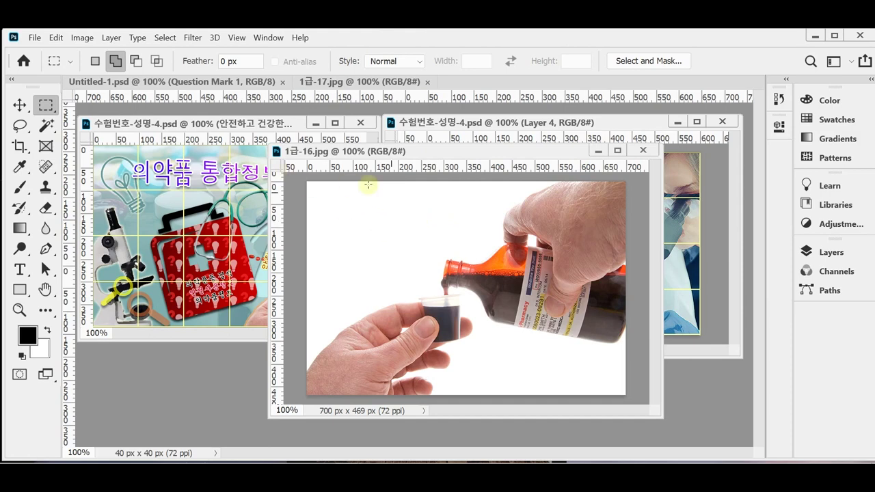
click(46, 126)
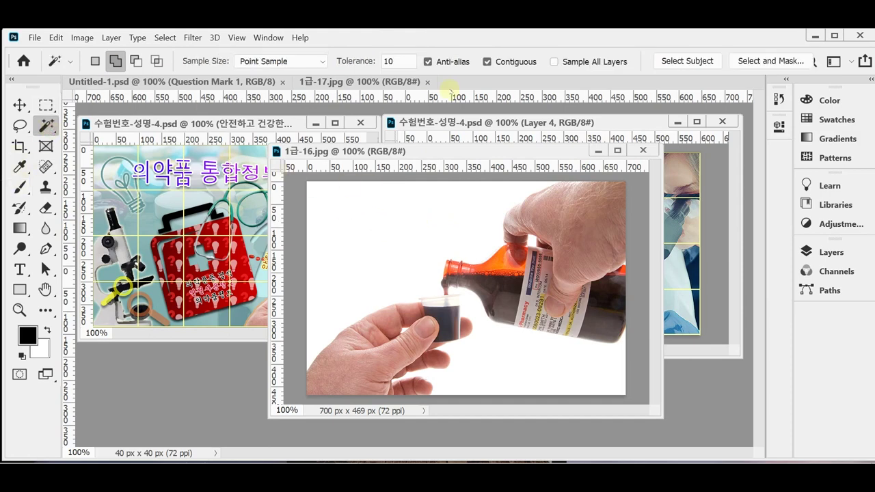
click(348, 63)
click(392, 228)
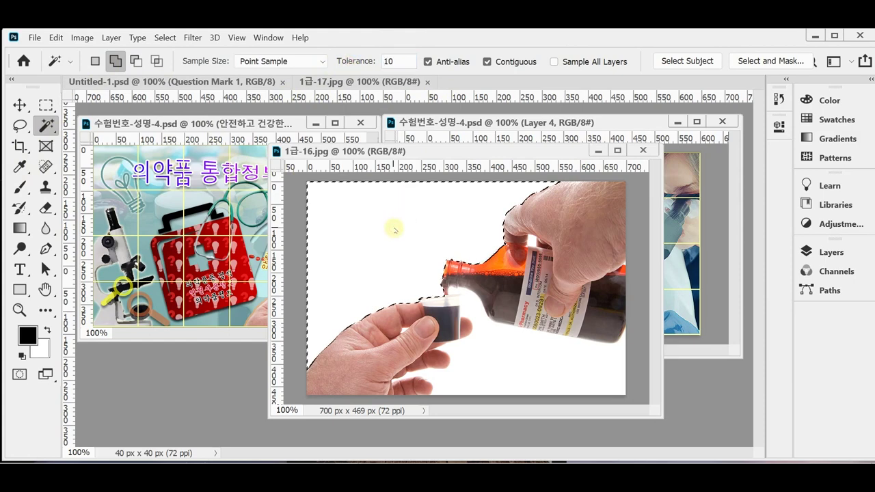
click(492, 357)
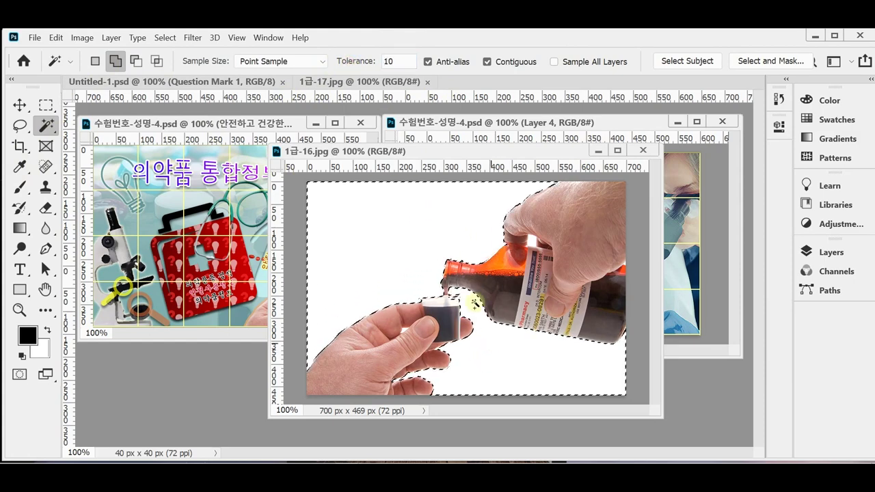
click(455, 302)
key(ctrl+d)
- Set the Magic Wand tolerance to 5 and select the white background above and below the hands and bottle
click(361, 63)
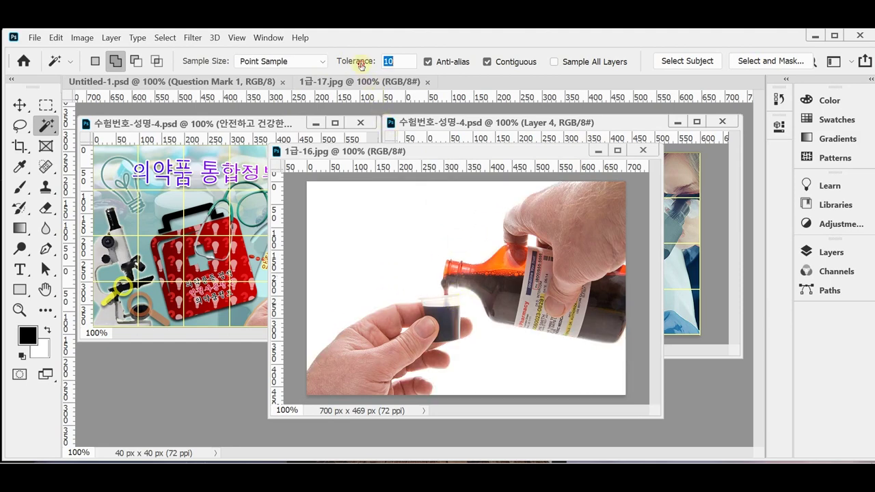
text(5)
key(Return)
click(350, 226)
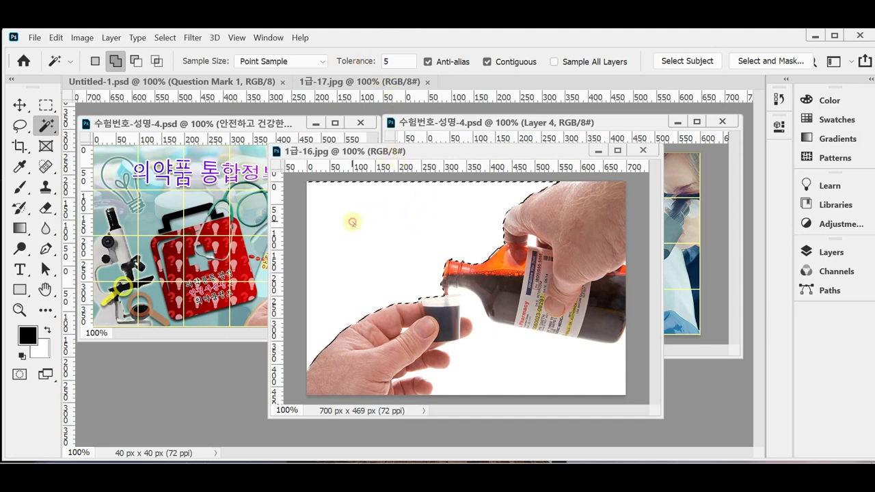
click(506, 361)
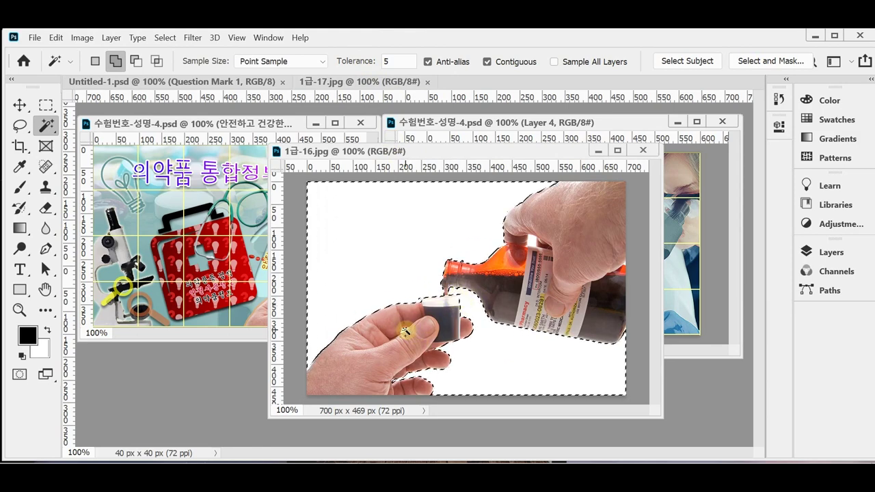
click(536, 246)
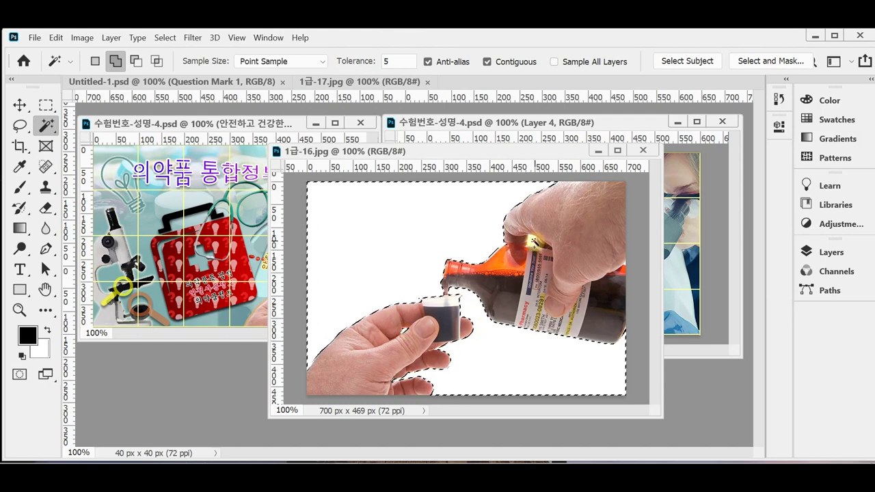
click(567, 361)
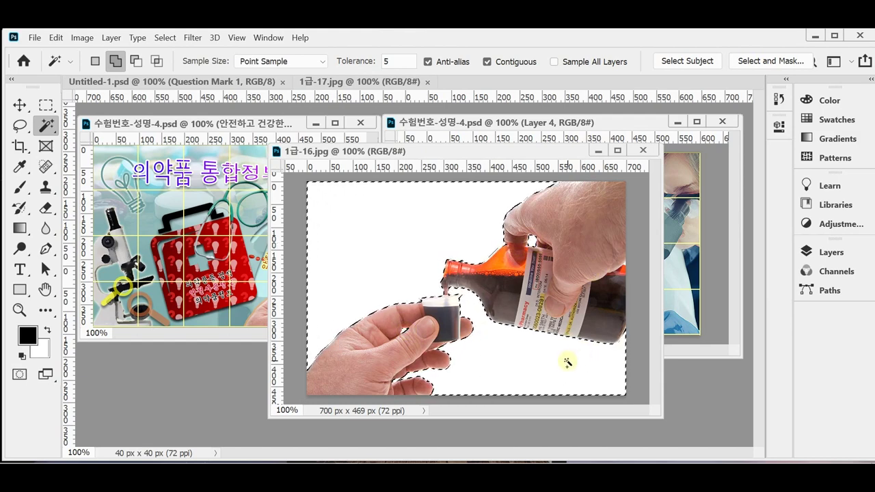
click(334, 200)
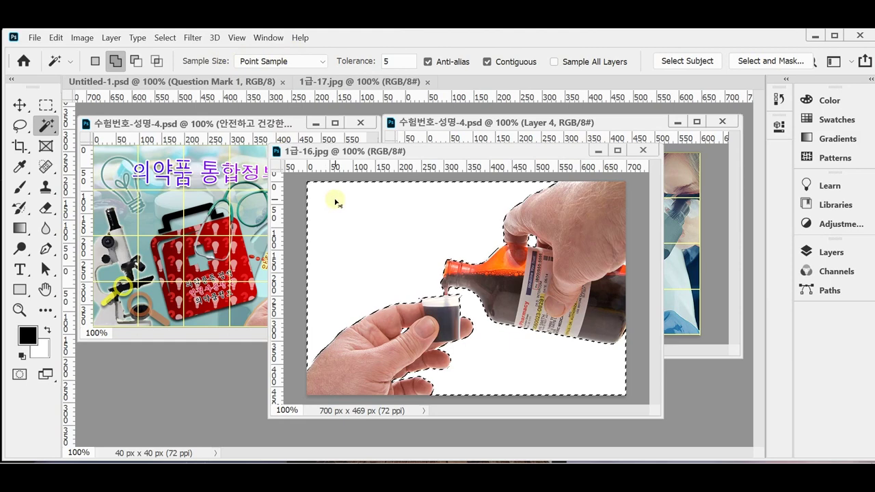
- Invert the selection to the hands and bottle, copy them into the banner document, close the source photo and save the banner
key(ctrl+shift+i)
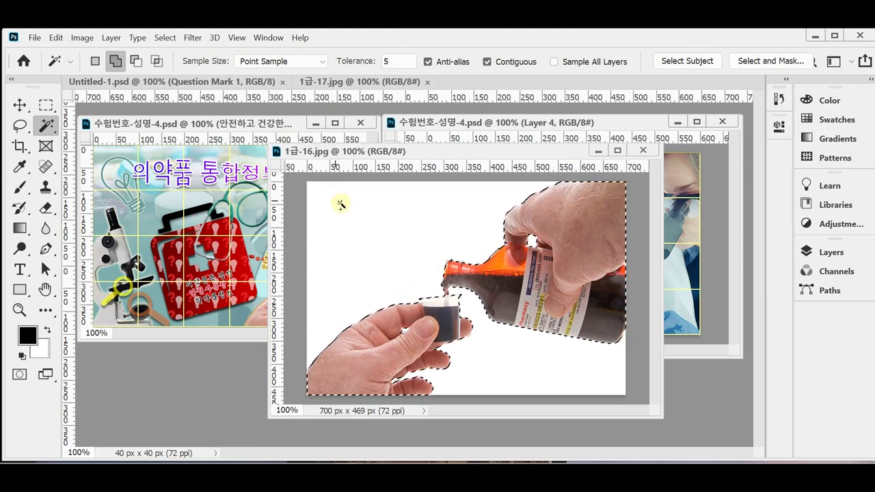
key(ctrl+w)
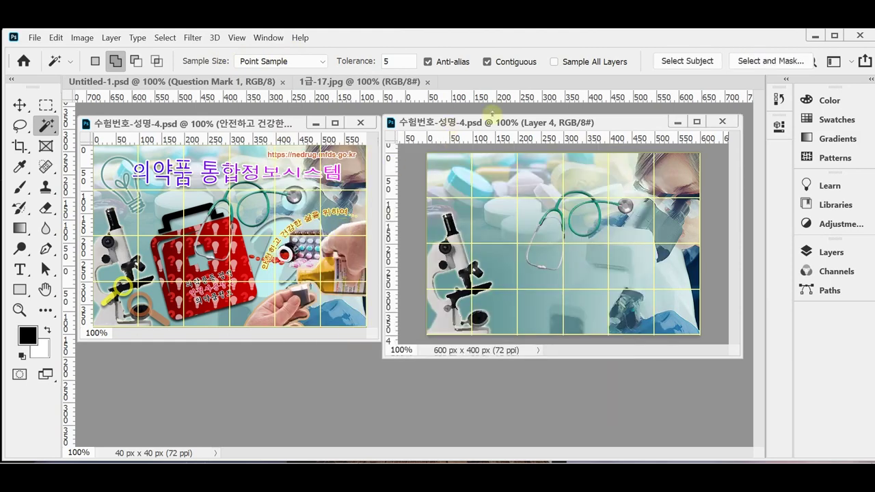
key(ctrl+v)
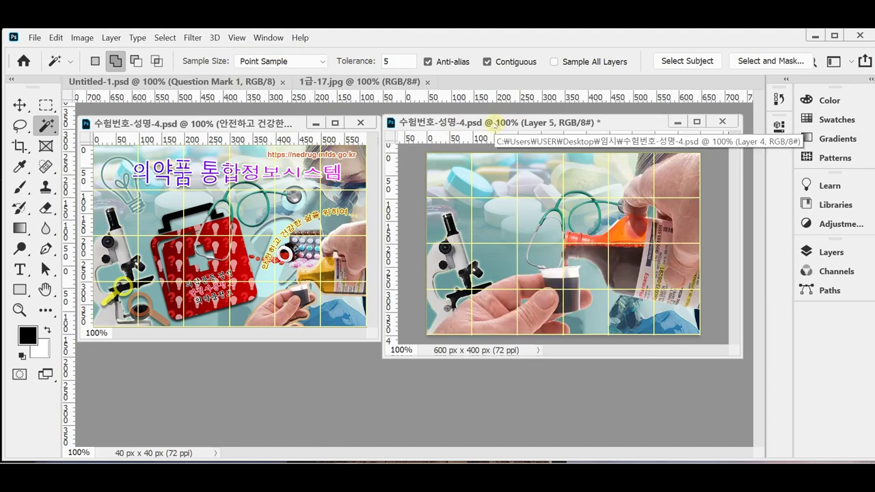
key(ctrl+s)
- Scale the pasted hands and bottle to 45%, rotate them counterclockwise by about 9.3°, and place them in the banner's lower right corner
key(ctrl+t)
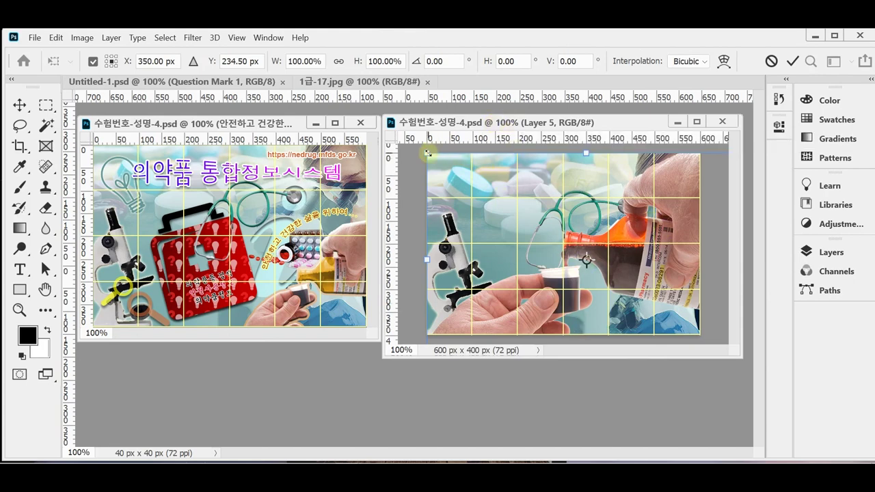
drag(428, 153, 603, 270)
drag(696, 320, 651, 291)
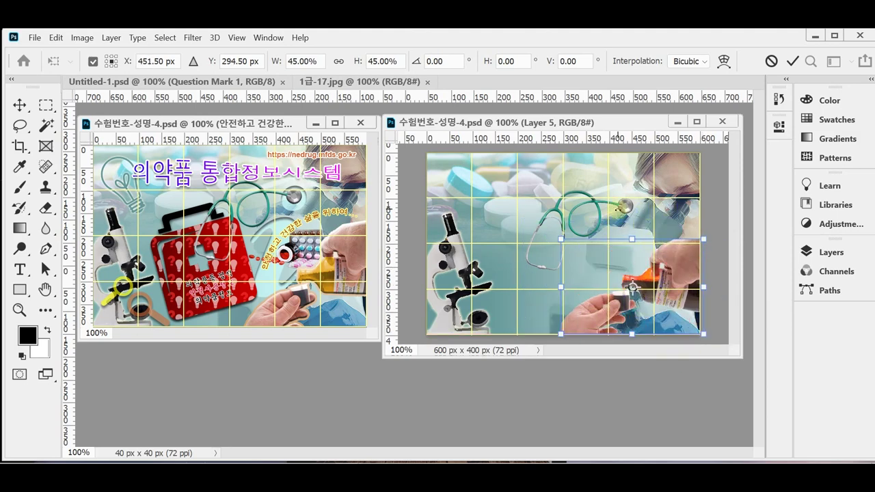
drag(618, 209, 608, 213)
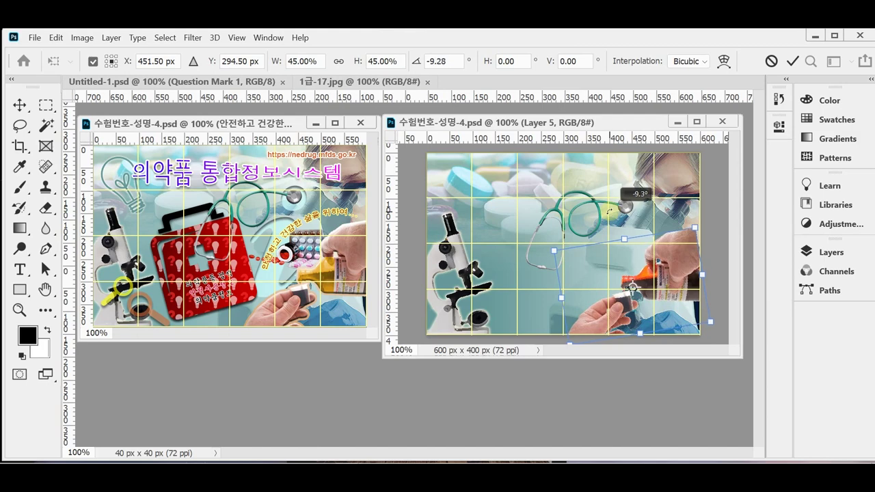
drag(682, 266, 691, 271)
key(Return)
key(w)
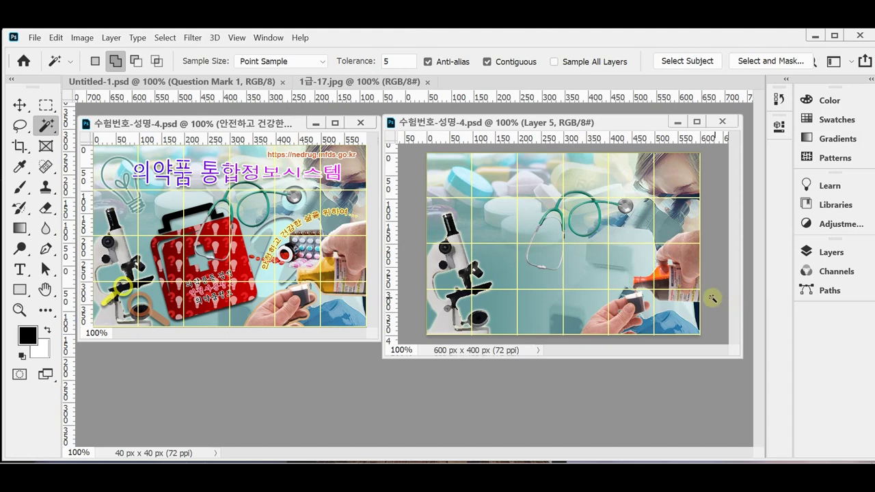
- Add a Bevel & Emboss style to the hands-and-bottle layer with a smooth Inner Bevel, depth 100% and size 5 px
click(829, 252)
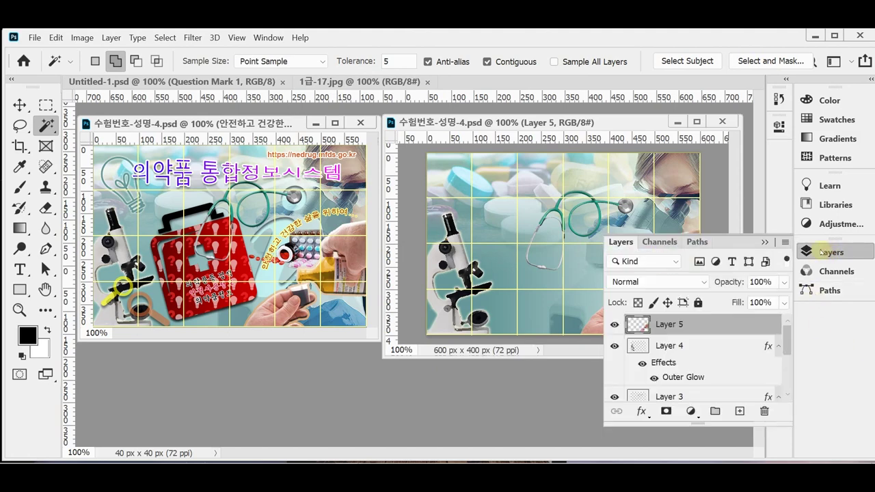
click(641, 412)
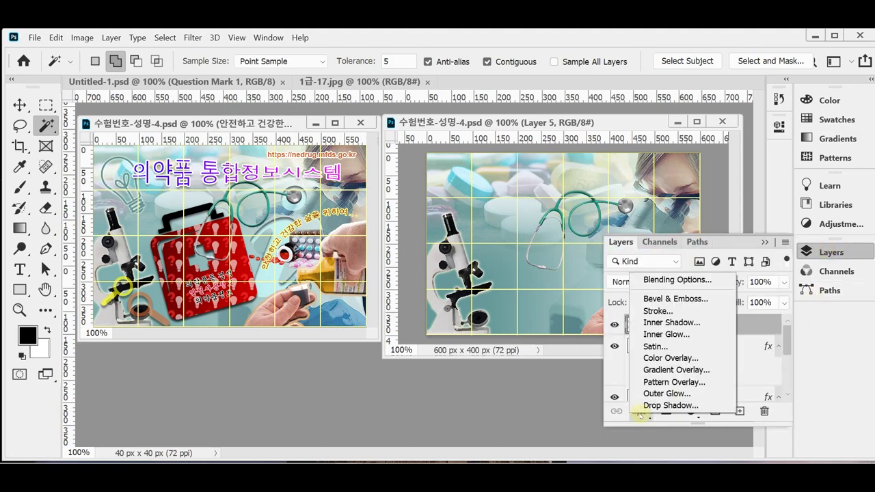
click(697, 299)
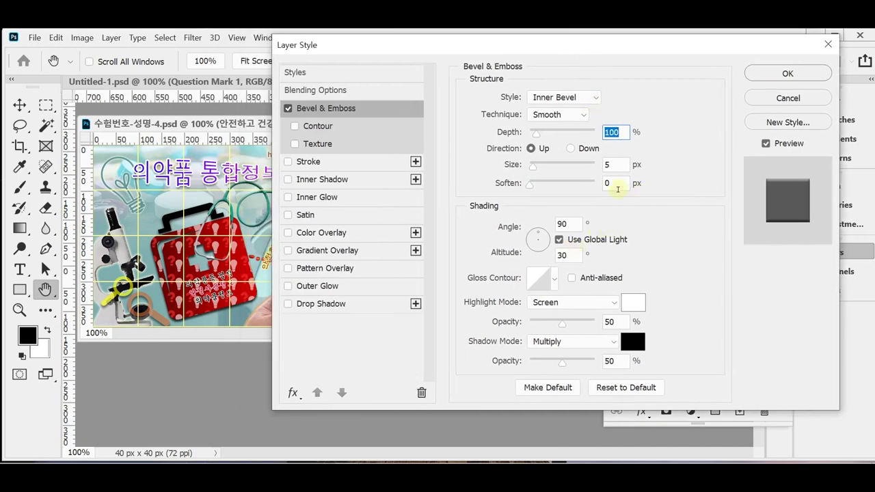
click(788, 73)
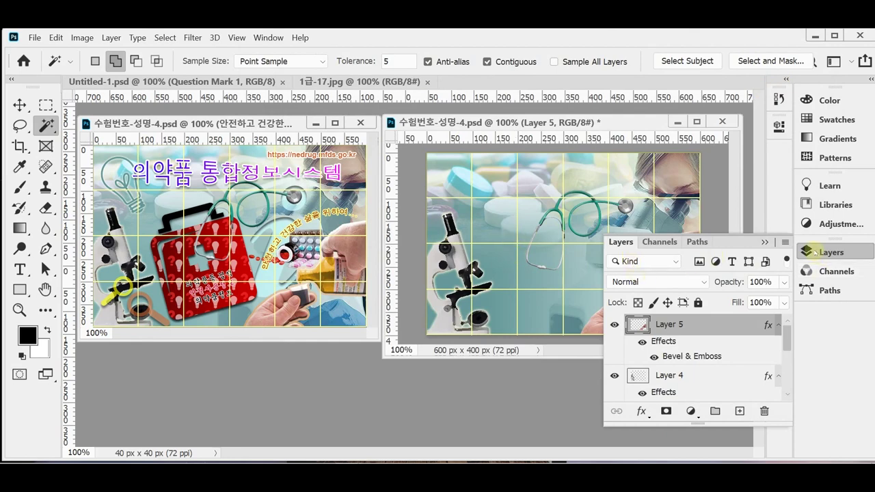
- Add an outside Stroke of 4 px with a Gradient fill type to the hands-and-bottle layer
click(640, 411)
key(Escape)
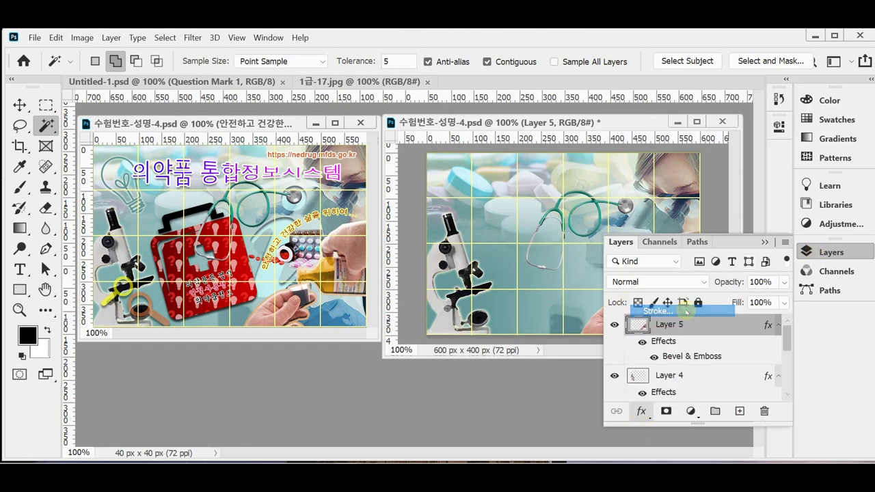
double_click(668, 349)
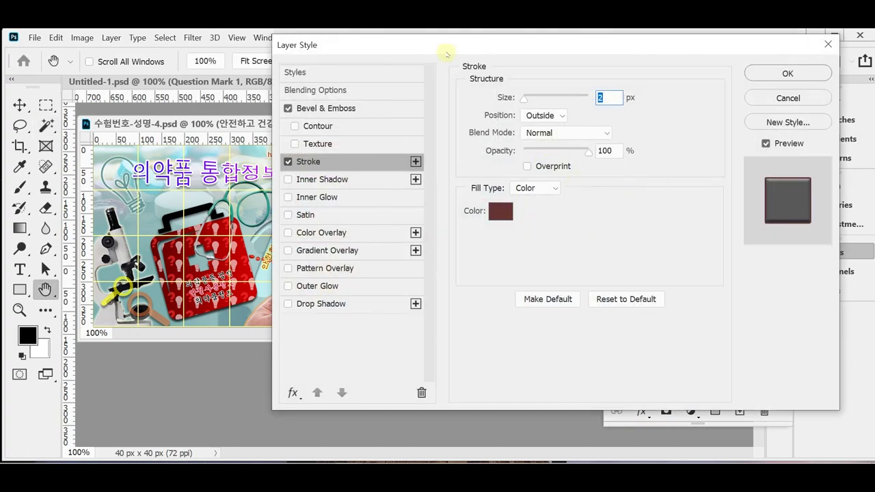
drag(448, 48, 576, 81)
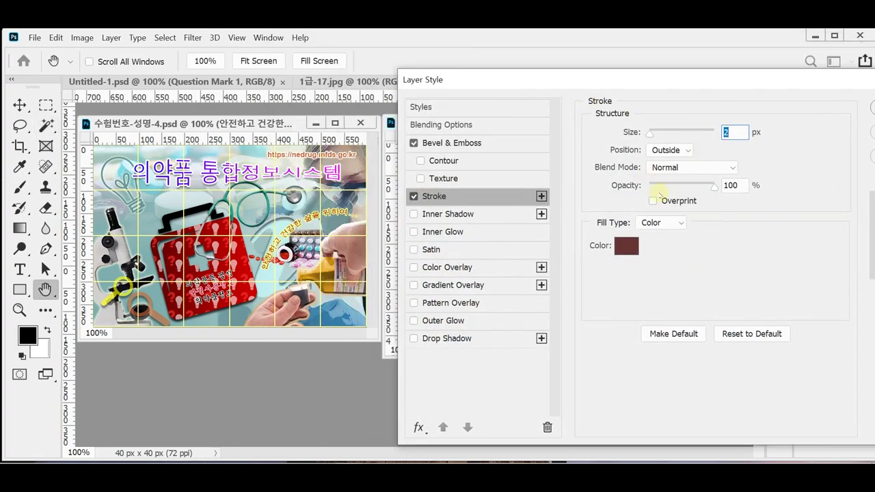
text(4)
click(651, 223)
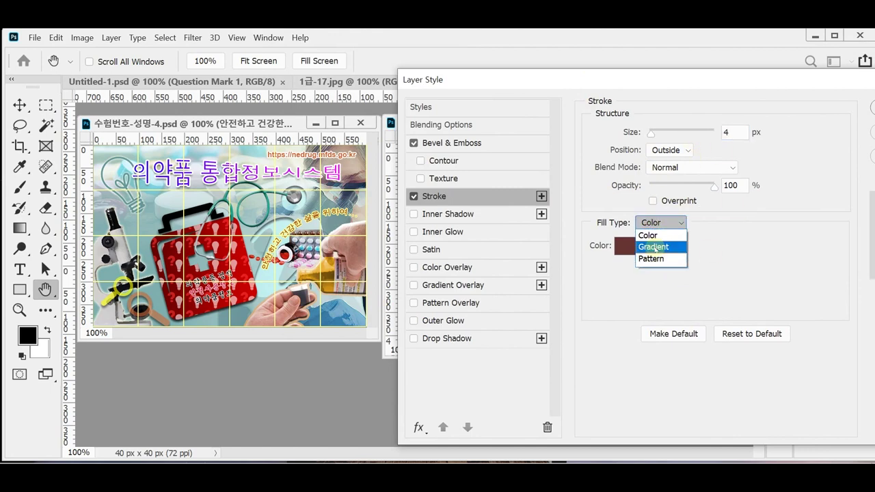
click(653, 247)
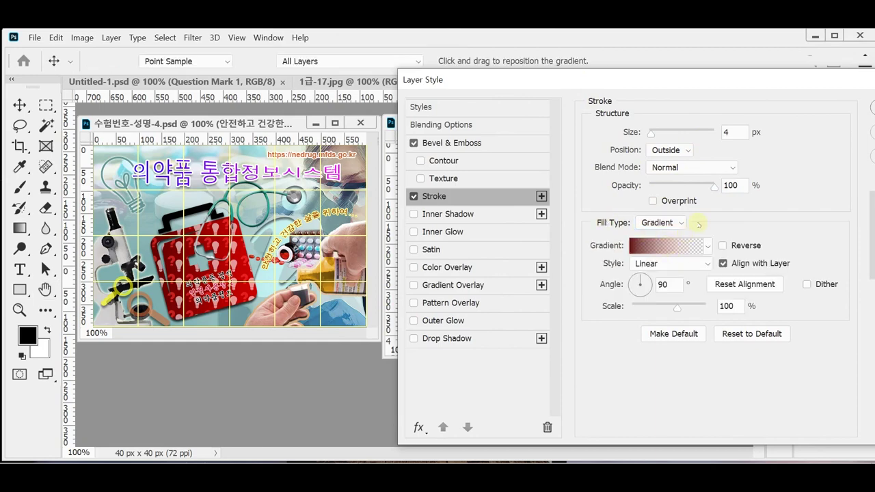
- Base the stroke gradient on the Foreground to Background preset and set its starting color to #c96
click(680, 245)
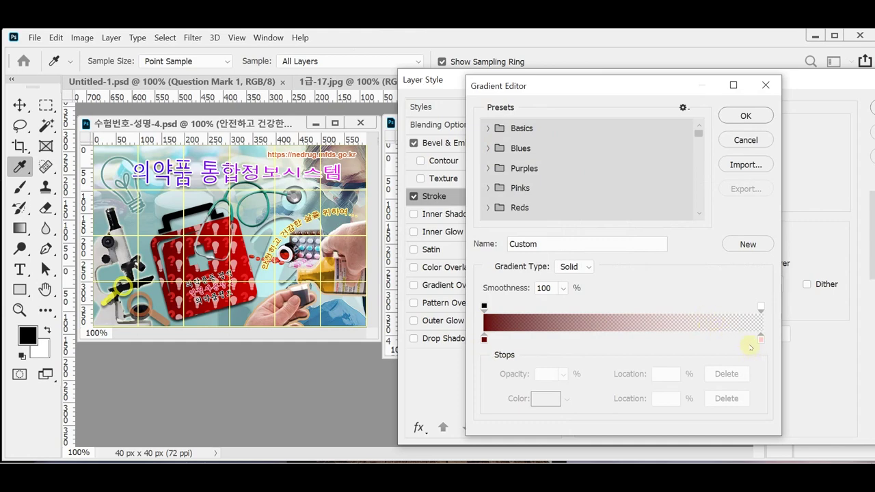
click(490, 128)
click(504, 152)
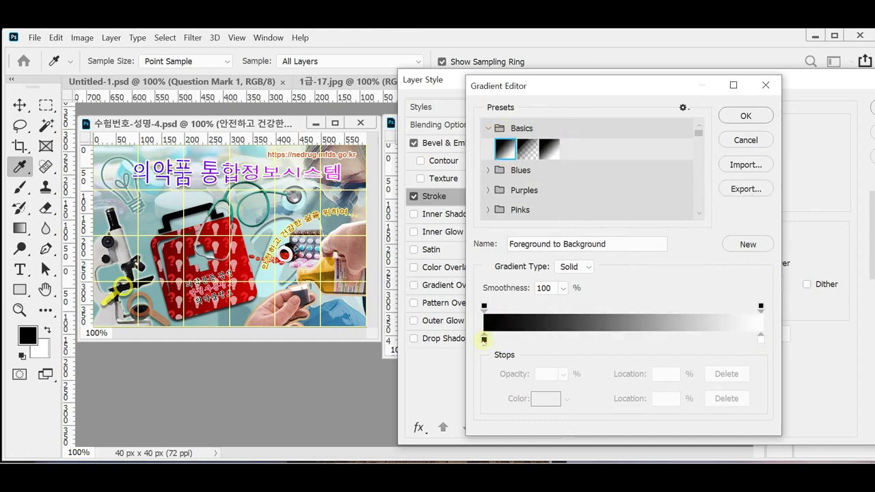
click(484, 337)
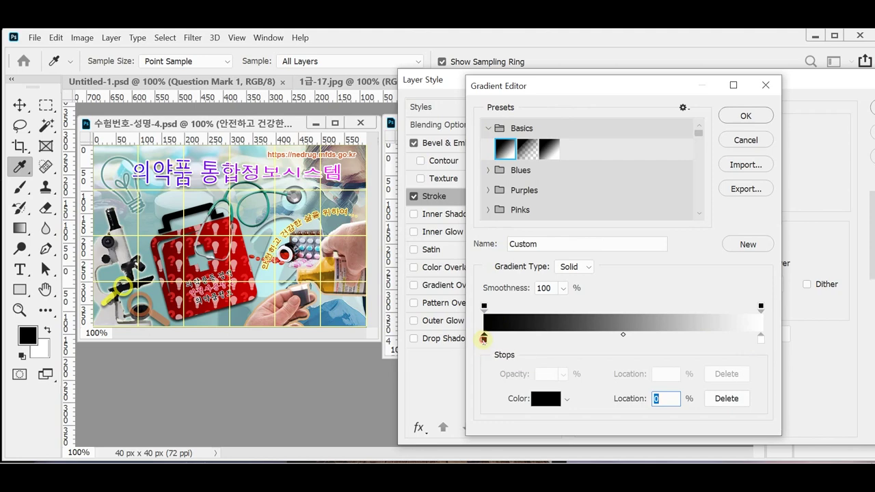
double_click(484, 338)
text(c96)
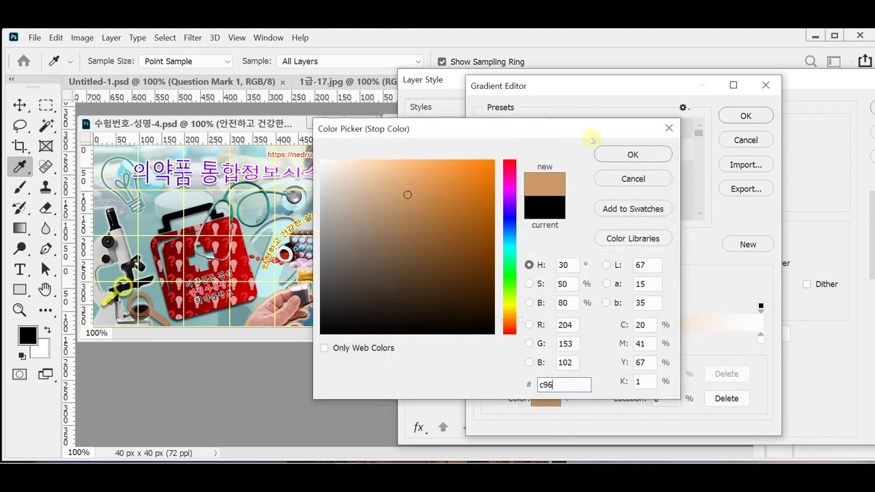
text(966)
click(621, 153)
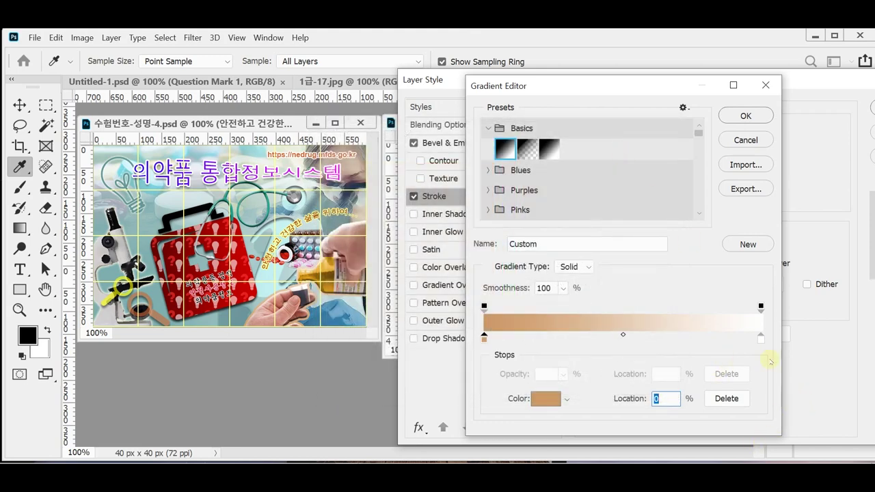
- Use white #ffffff as the gradient's end color, apply the stroke style, and save the banner
click(760, 339)
double_click(760, 339)
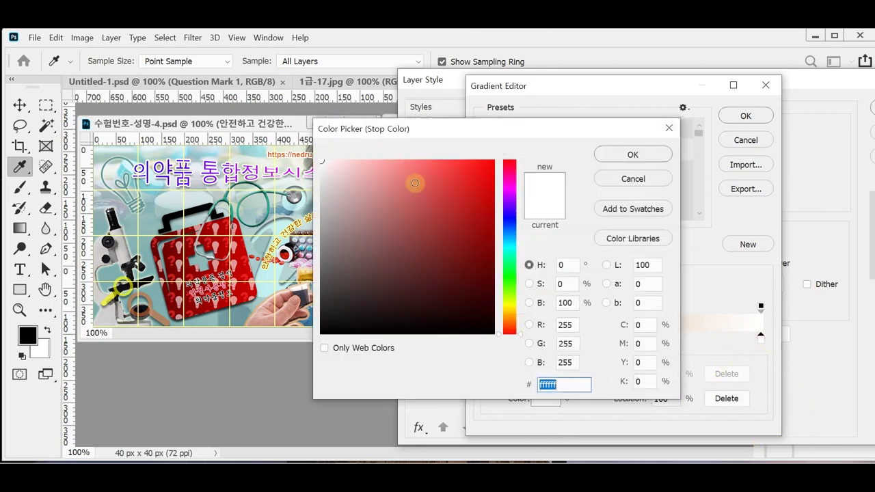
drag(325, 165, 313, 157)
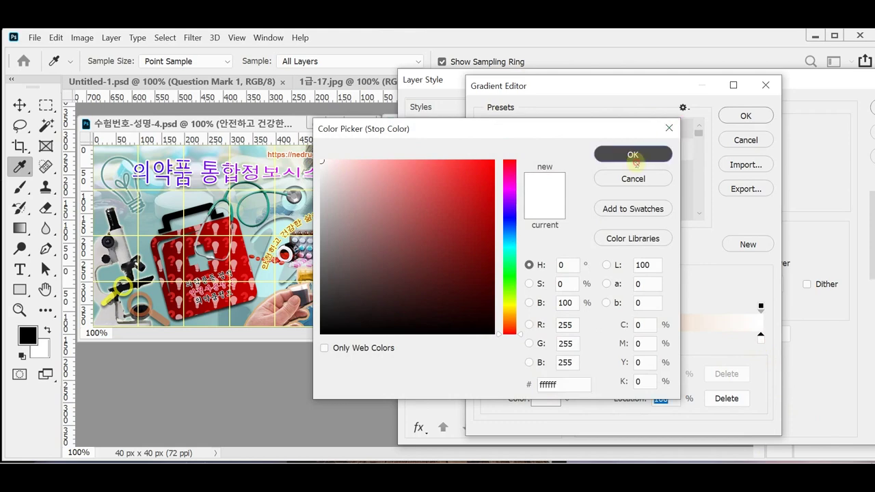
click(633, 154)
click(746, 116)
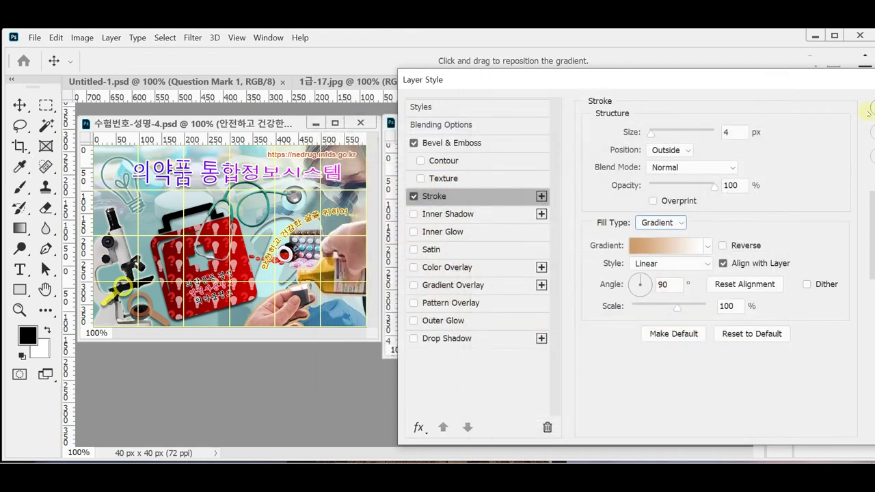
click(872, 109)
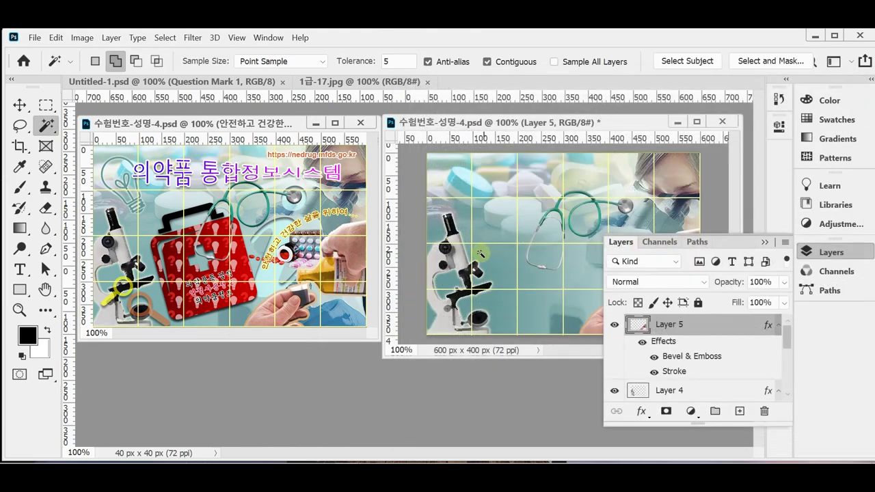
key(ctrl+s)
click(826, 252)
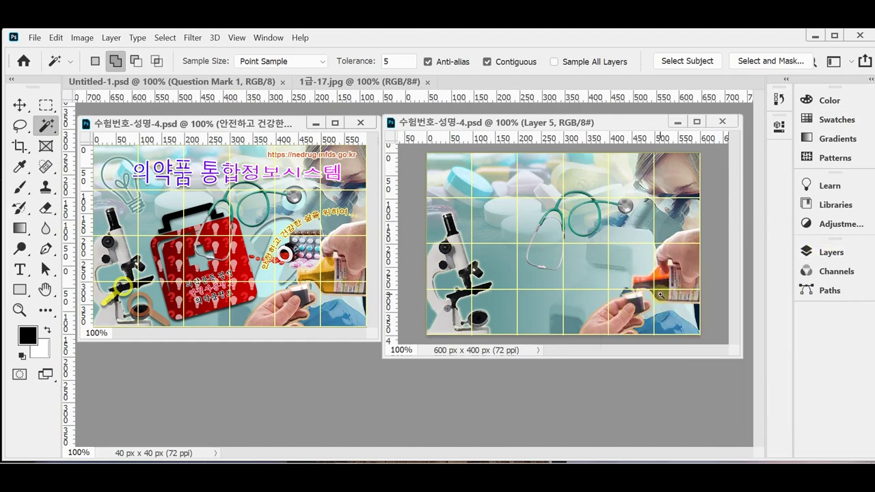
- Switch to the Quick Selection tool and set its brush size to 7 px for selecting the bottle
scroll(661, 288, up, 1)
drag(673, 255, 594, 230)
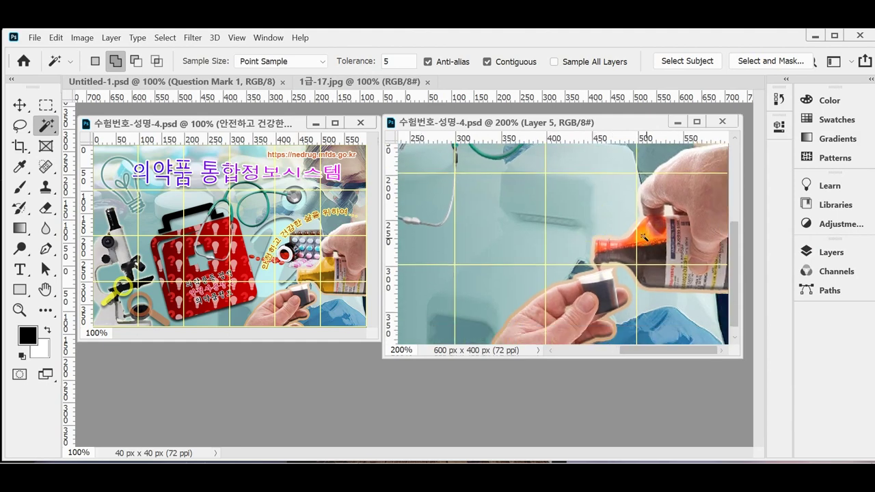
scroll(652, 240, up, 1)
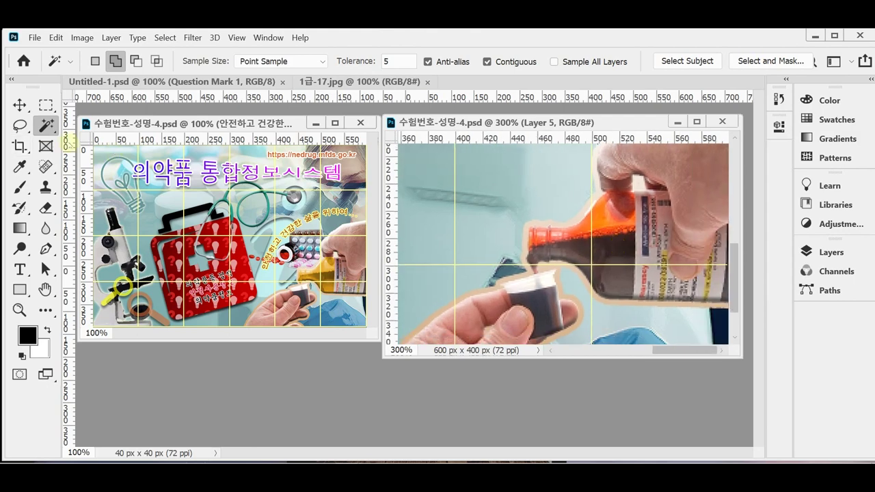
right_click(46, 125)
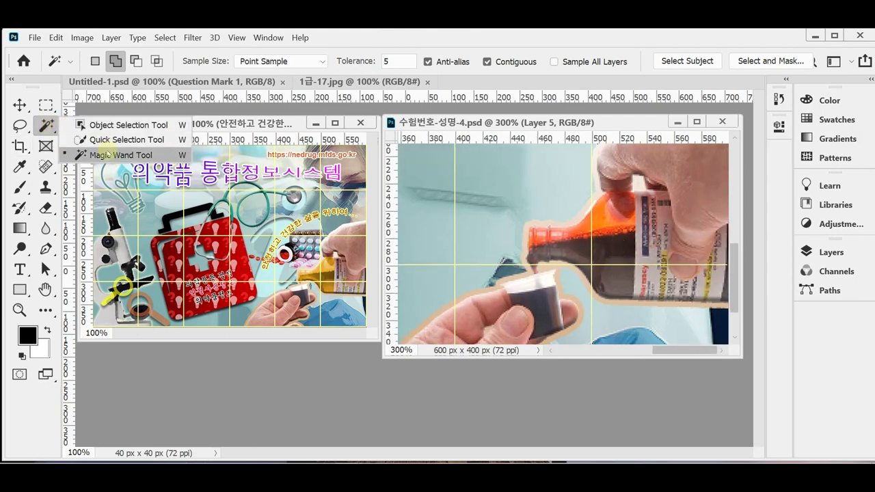
click(126, 139)
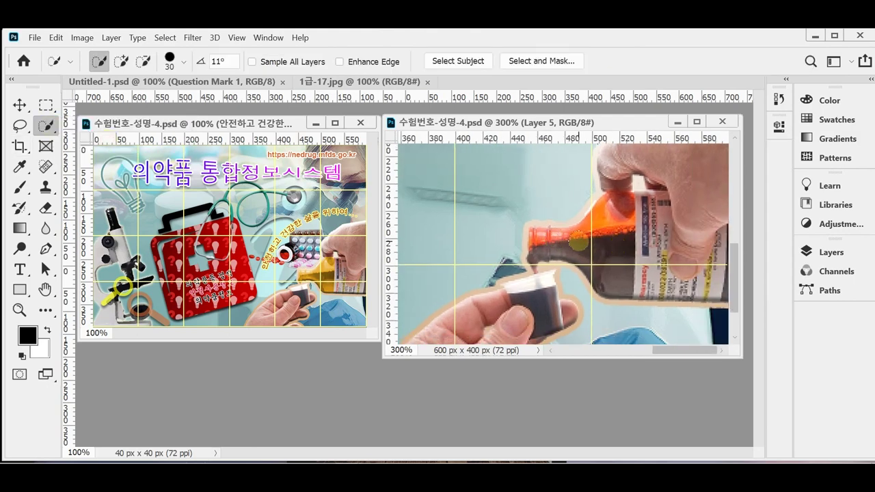
key(bracketleft)
key(bracketleft)
key(bracketleft)
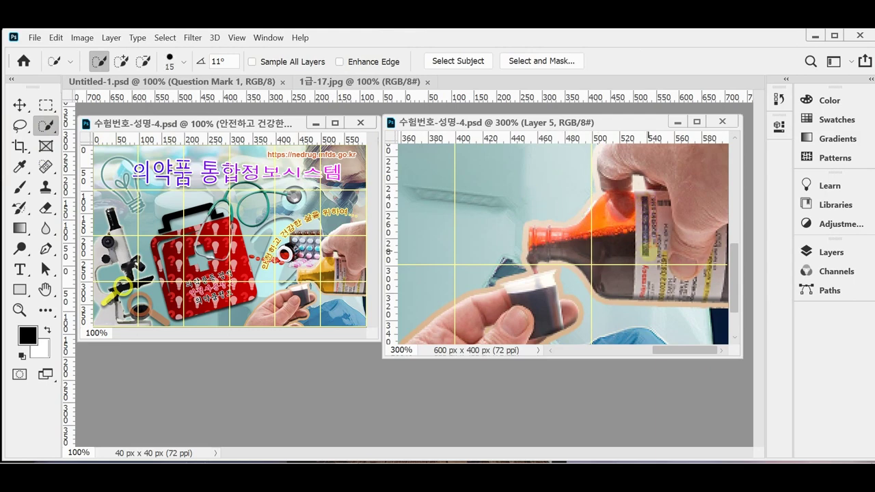
key(bracketright)
key(bracketright)
key(bracketright)
key(bracketright)
key(bracketright)
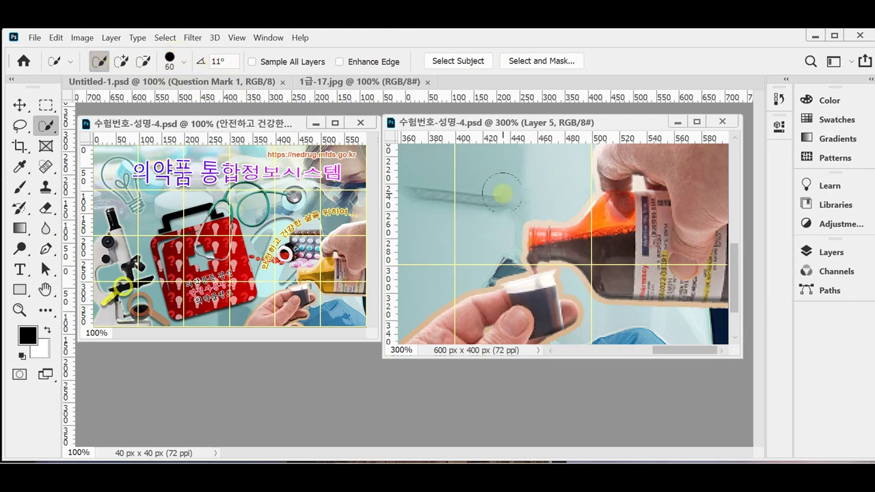
key(bracketleft)
key(bracketleft)
key(bracketleft)
key(bracketleft)
key(bracketleft)
key(bracketleft)
key(bracketleft)
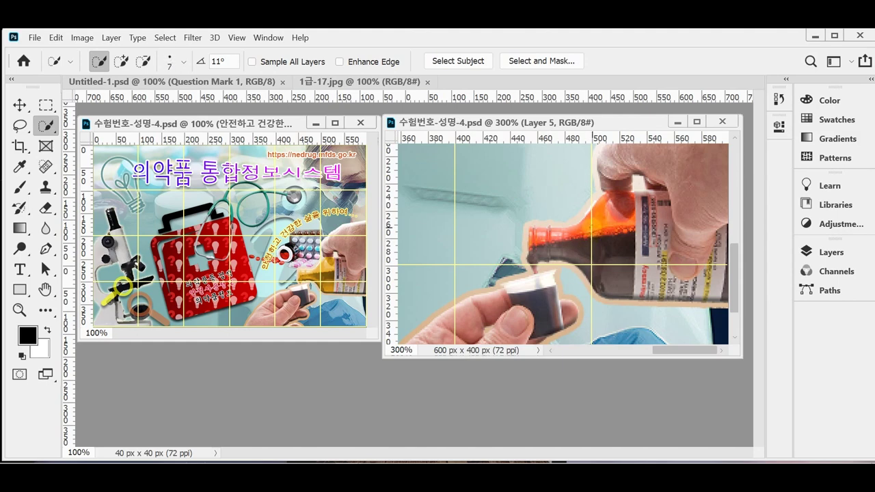
- Select the orange and dark part of the medicine bottle beside its label, and subtract the fingertip area above it
drag(591, 229, 601, 257)
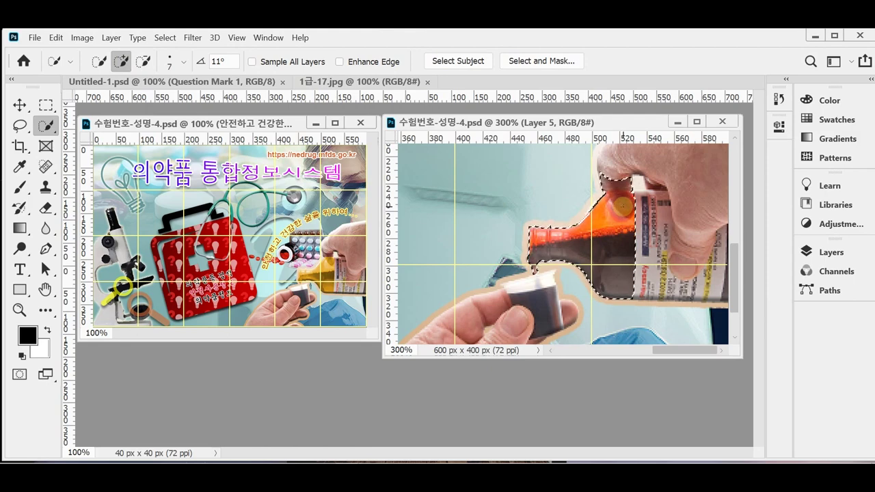
key(alt)
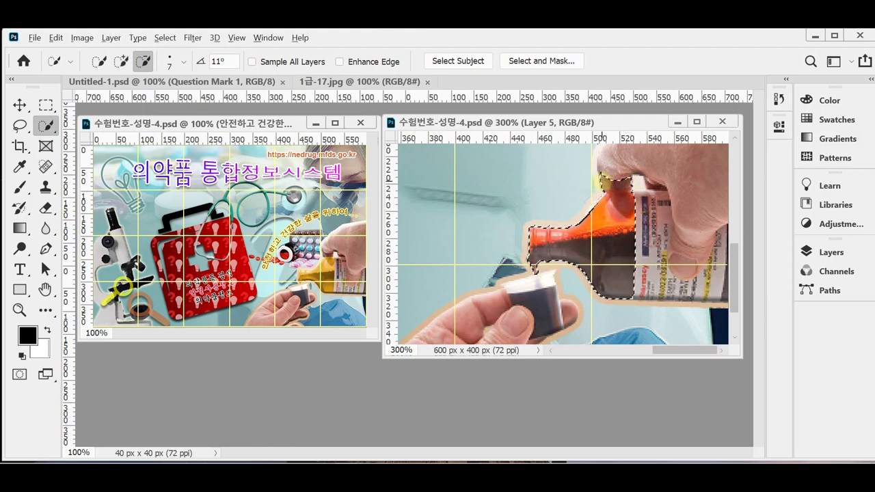
drag(613, 181, 644, 172)
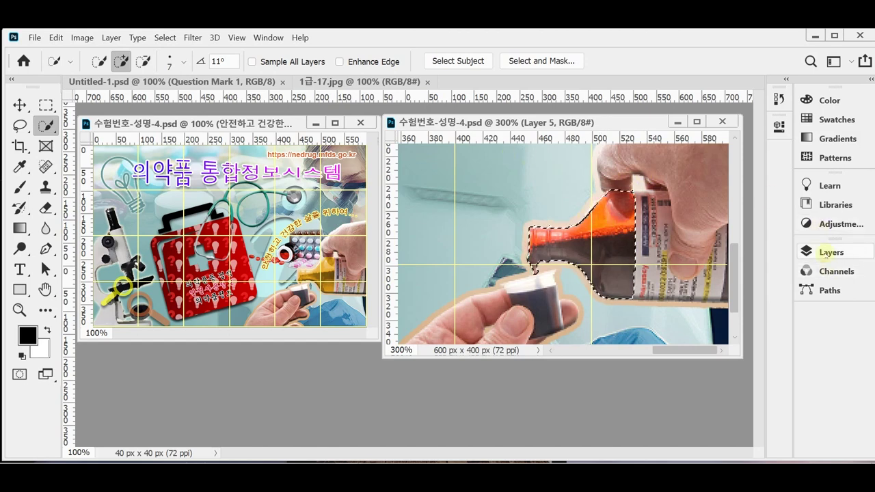
- Add a Hue/Saturation adjustment layer for the selected bottle area and enable Colorize
click(825, 251)
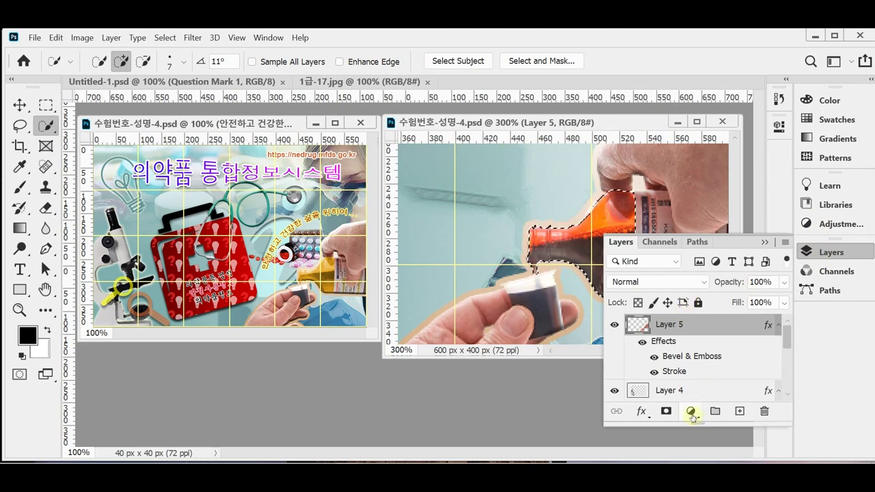
click(691, 411)
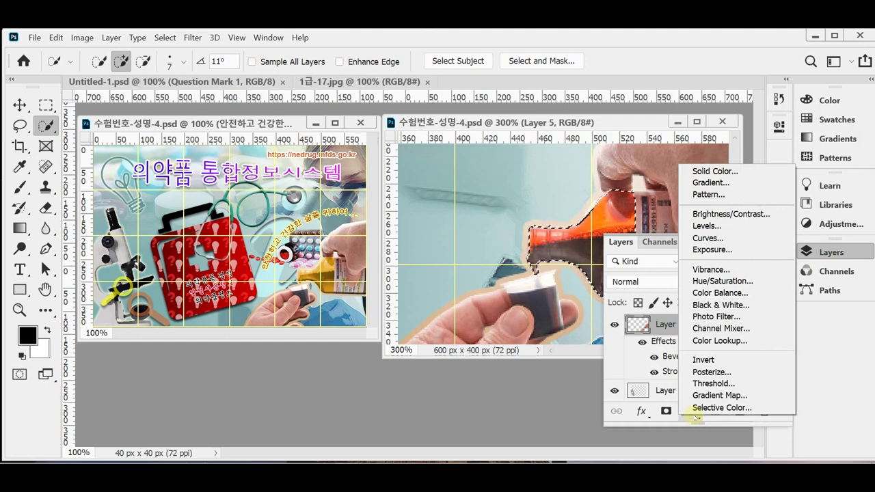
click(745, 283)
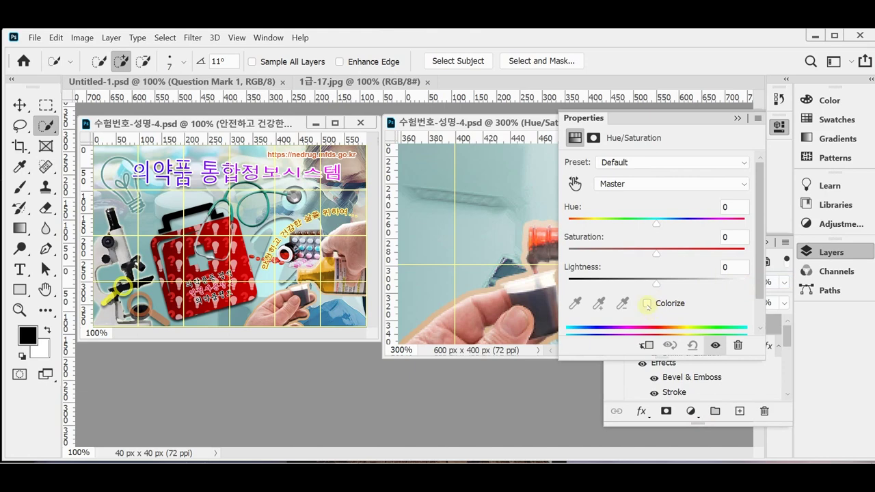
drag(471, 122, 369, 122)
click(658, 306)
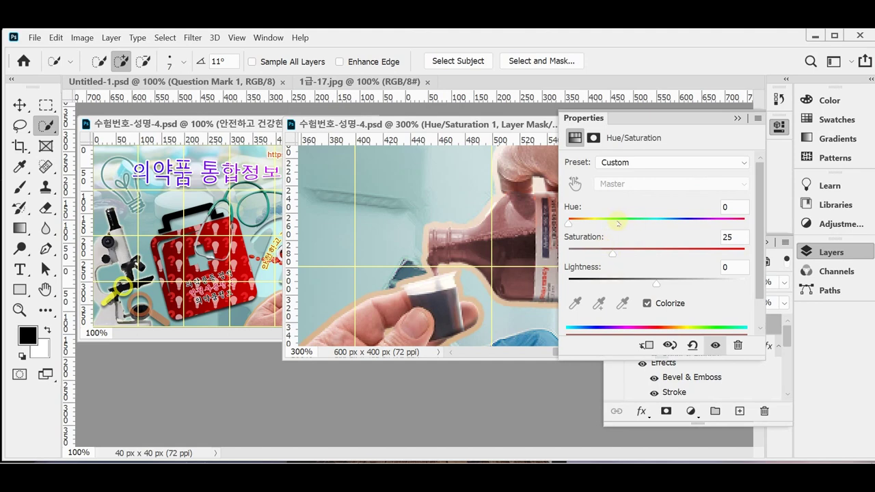
- Recolor the bottle yellow with hue 42, saturation 80 and lightness 10
drag(599, 223, 590, 223)
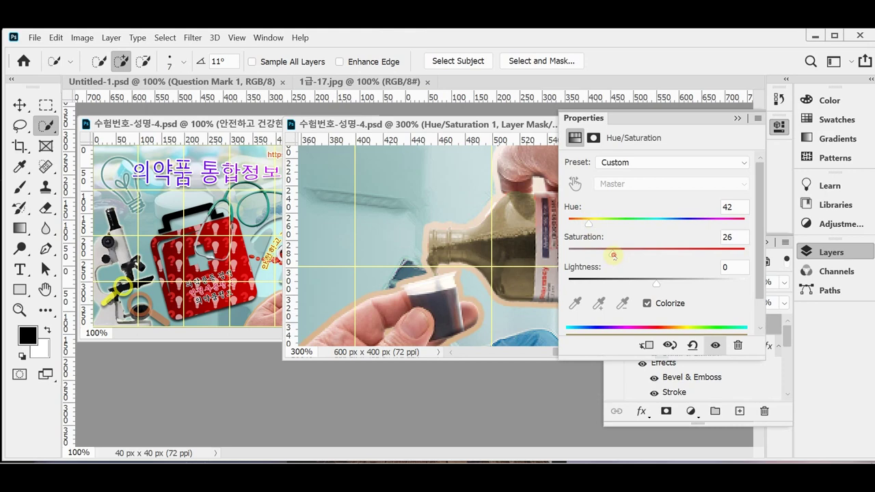
drag(613, 255, 710, 252)
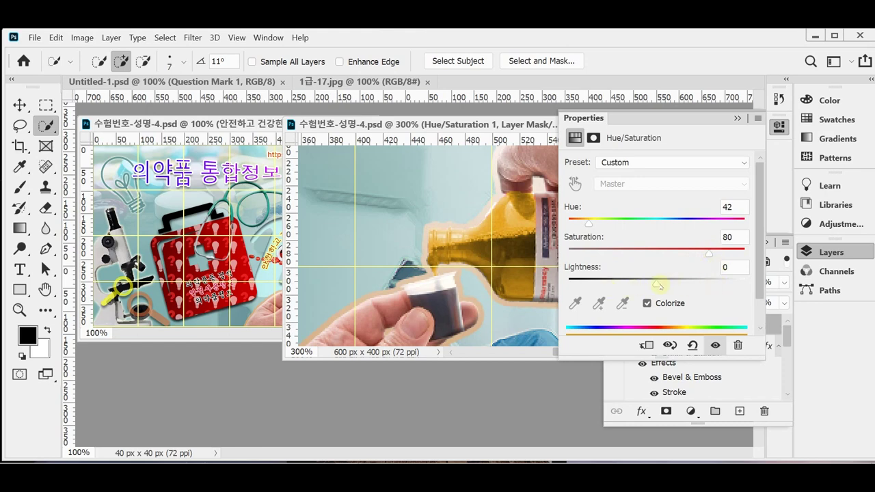
drag(657, 284, 666, 284)
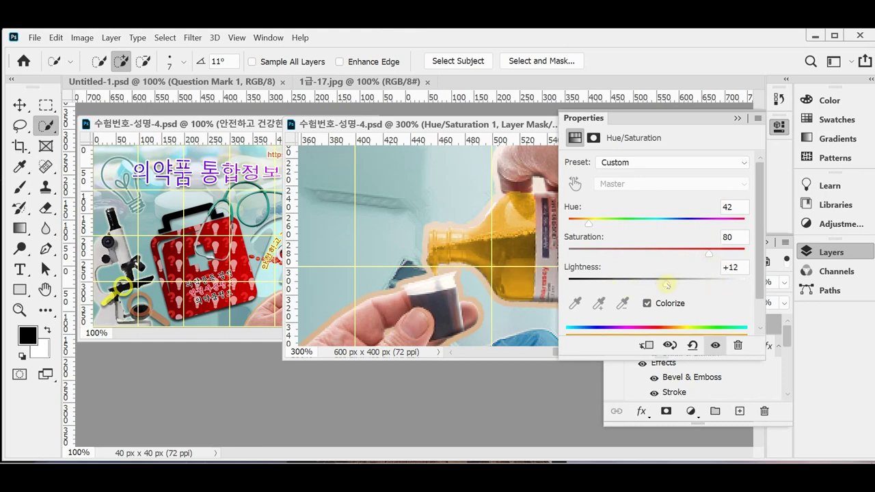
drag(667, 284, 637, 284)
click(736, 268)
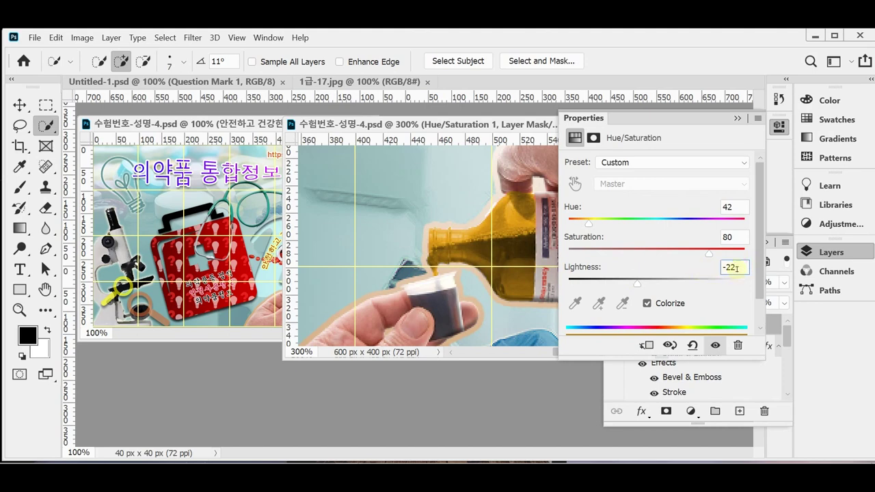
drag(735, 268, 697, 269)
text(10)
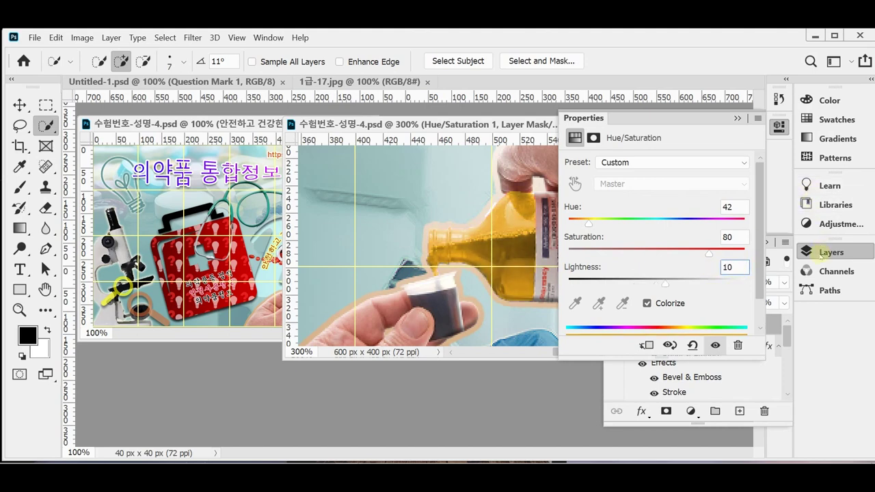
key(Return)
click(820, 263)
click(779, 126)
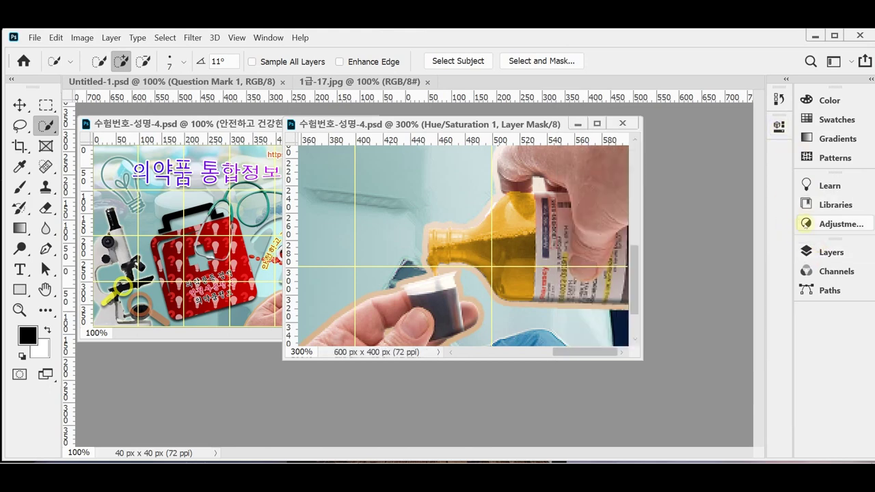
- Move the working composition's window aside, and float 1급-17.jpg in an enlarged window focused on the medicines
click(806, 252)
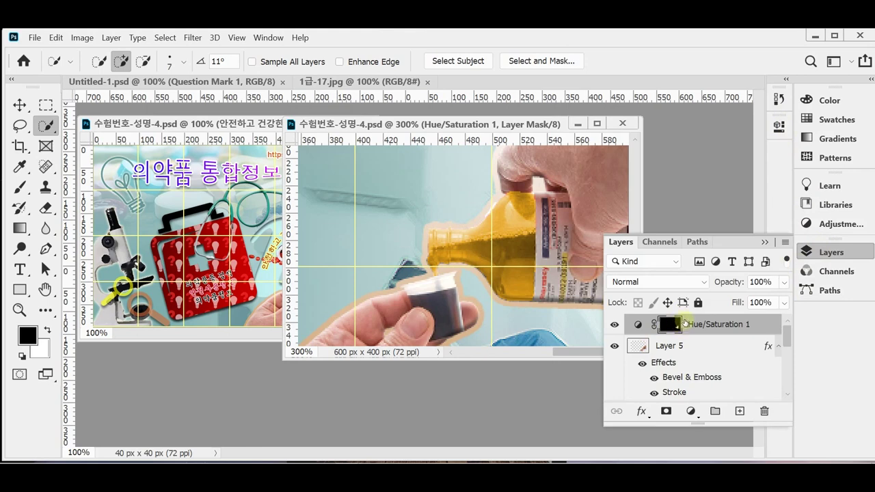
click(828, 252)
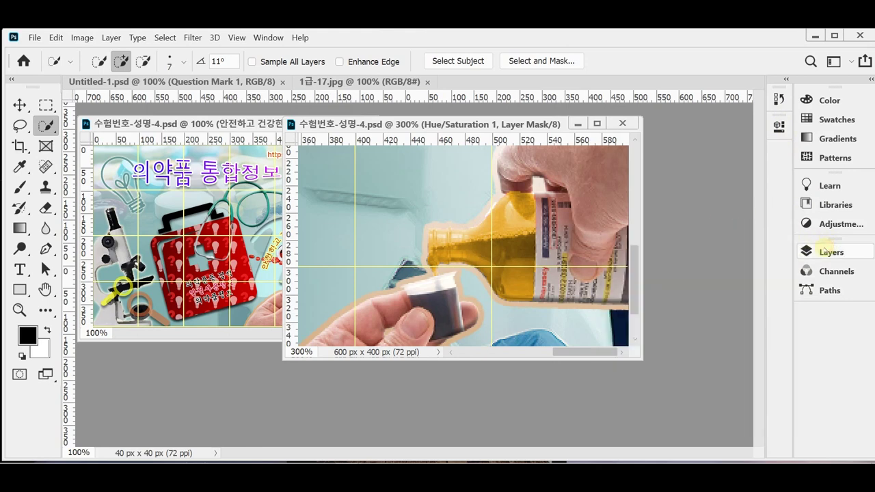
key(ctrl+minus)
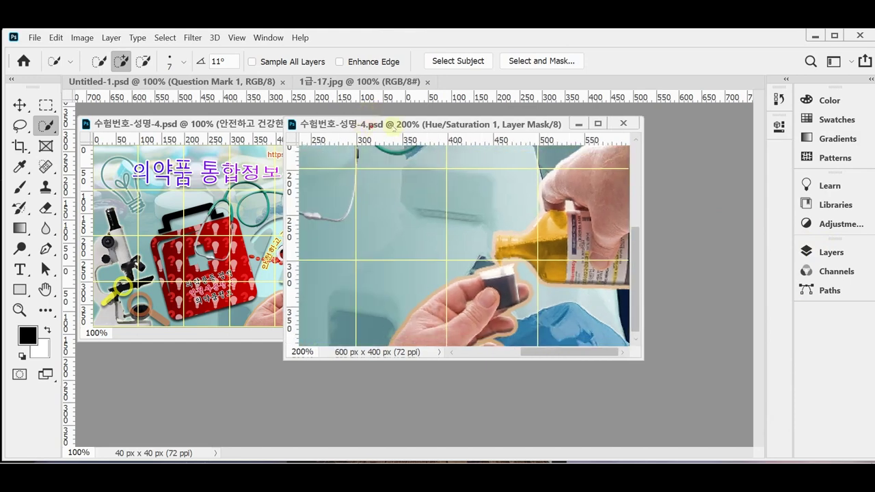
drag(369, 126, 445, 130)
drag(309, 81, 337, 104)
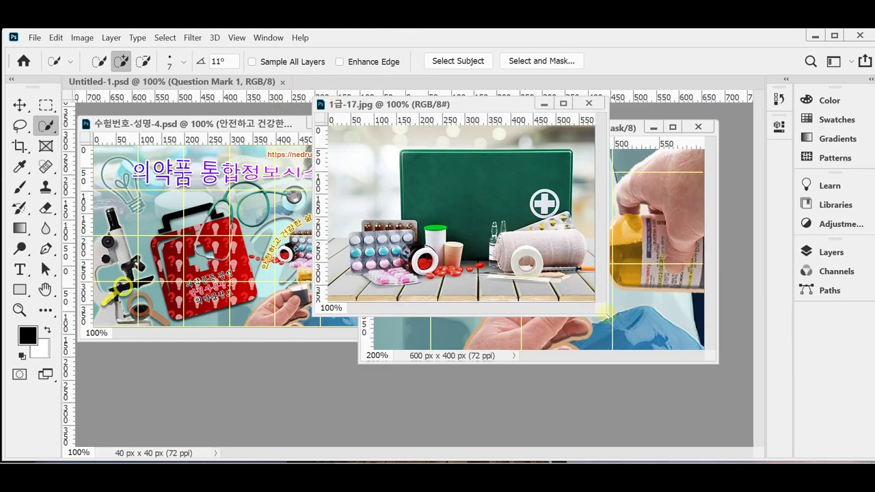
drag(606, 315, 686, 380)
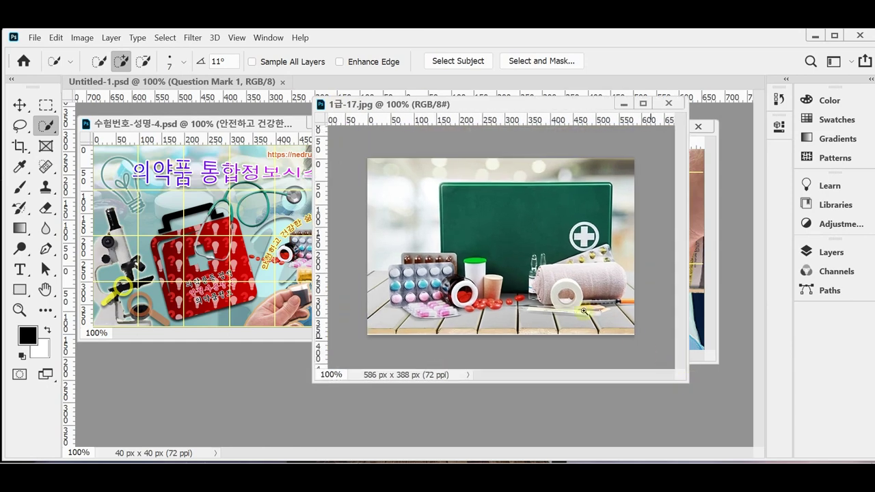
key(ctrl+plus)
drag(491, 259, 697, 301)
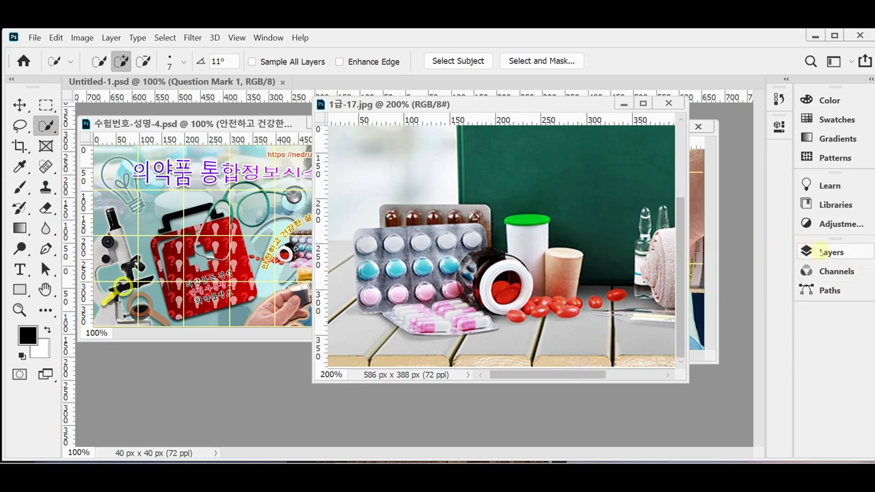
- Load the work path around the pill packs, open bottle and red pills in 1급-17.jpg as a selection
click(829, 290)
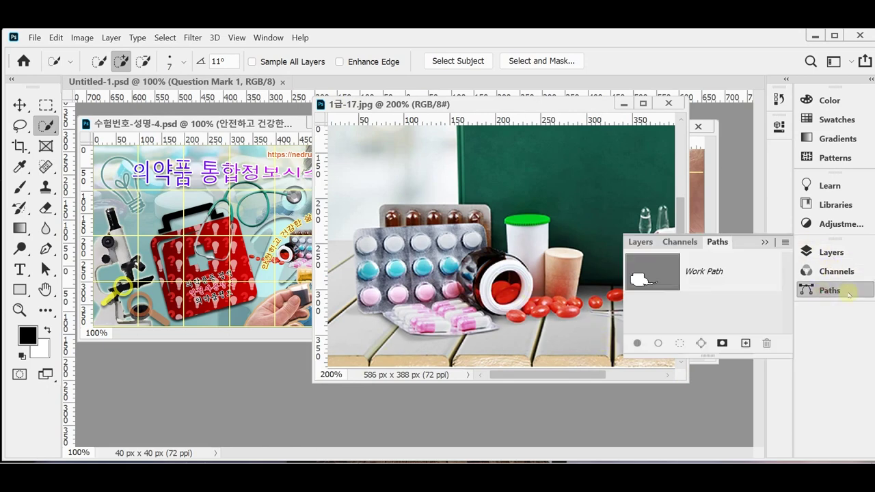
click(717, 271)
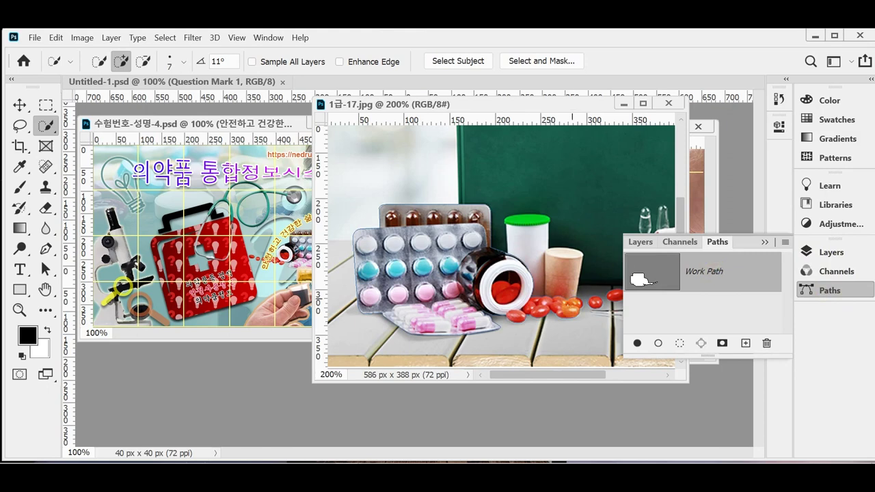
click(827, 289)
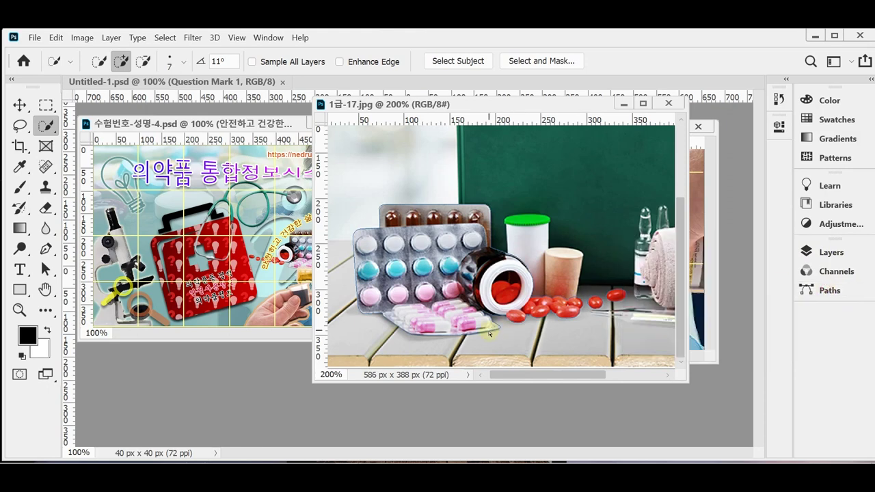
scroll(506, 327, up, 1)
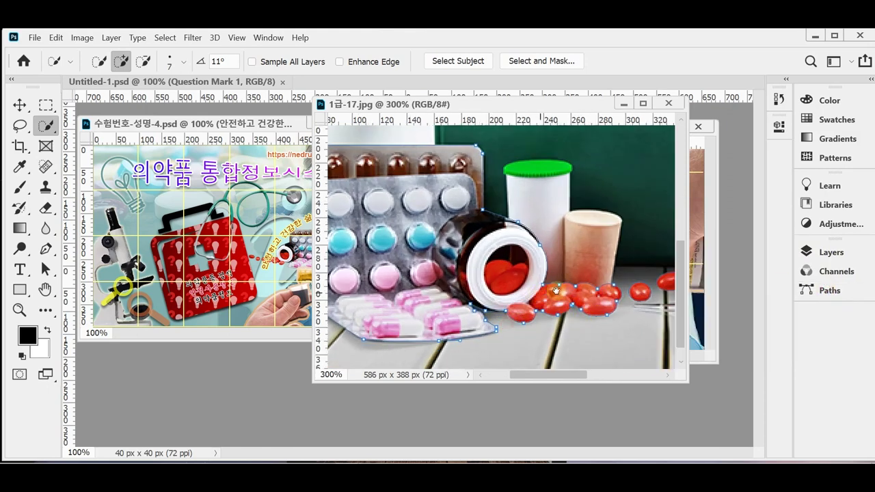
scroll(579, 313, up, 1)
drag(478, 192, 519, 208)
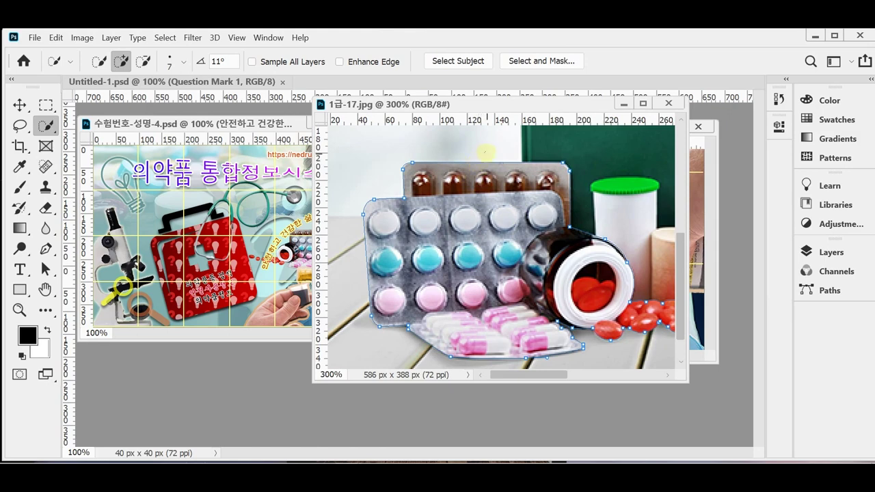
click(529, 234)
key(ctrl+minus)
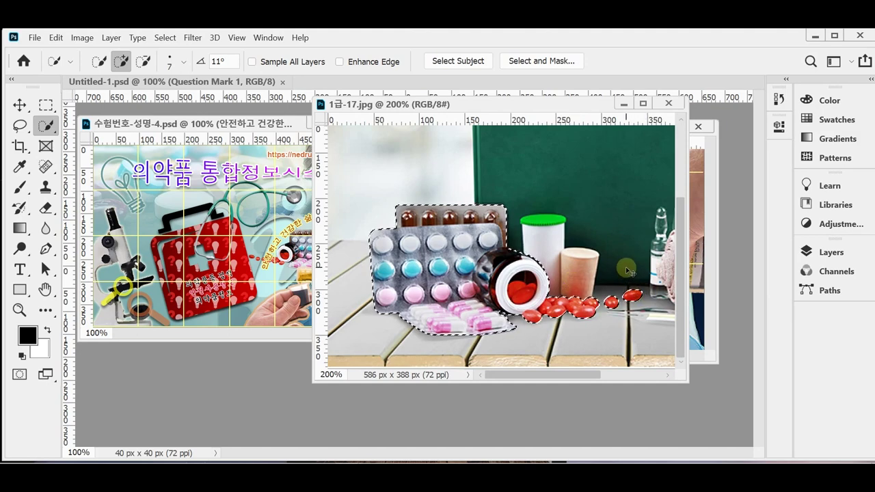
- Close 1급-17.jpg and paste the copied medicines into the working composition 수험번호-성명-4.psd
key(ctrl+w)
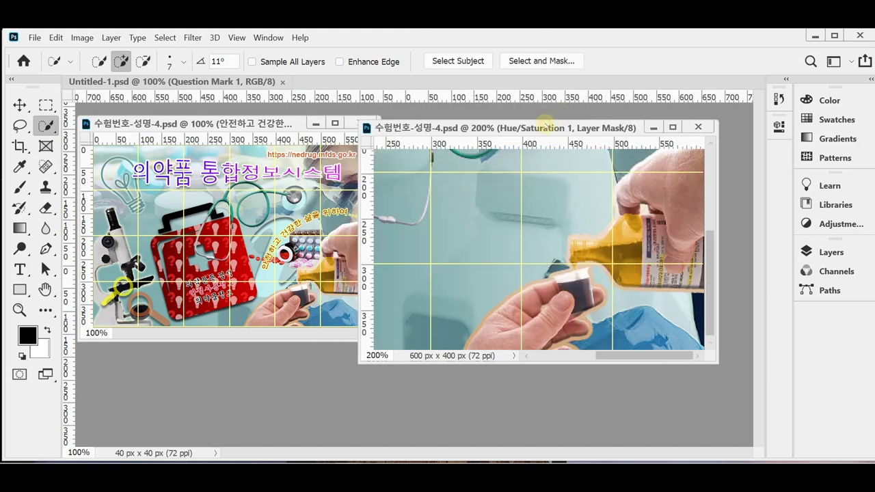
key(ctrl+v)
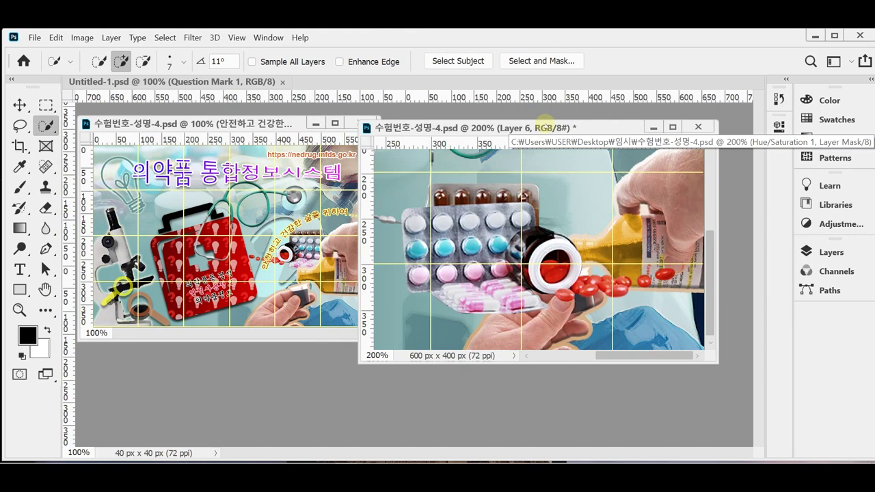
key(ctrl+minus)
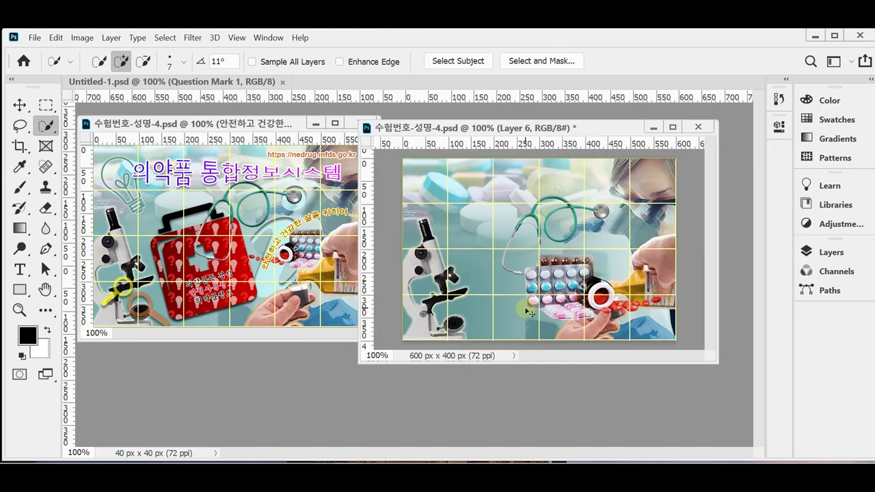
- Flip the pasted medicines horizontally, scale them to about 59%, and place them above the yellow bottle
key(ctrl+t)
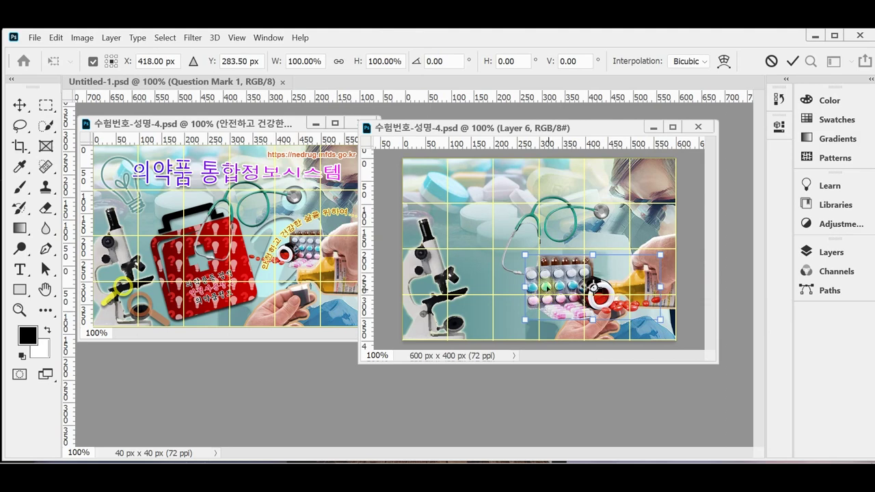
right_click(563, 275)
click(598, 257)
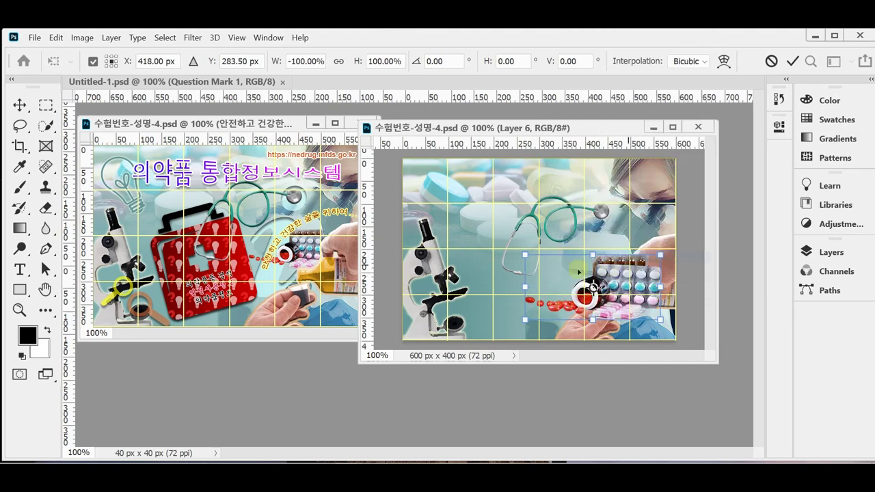
drag(605, 307, 562, 257)
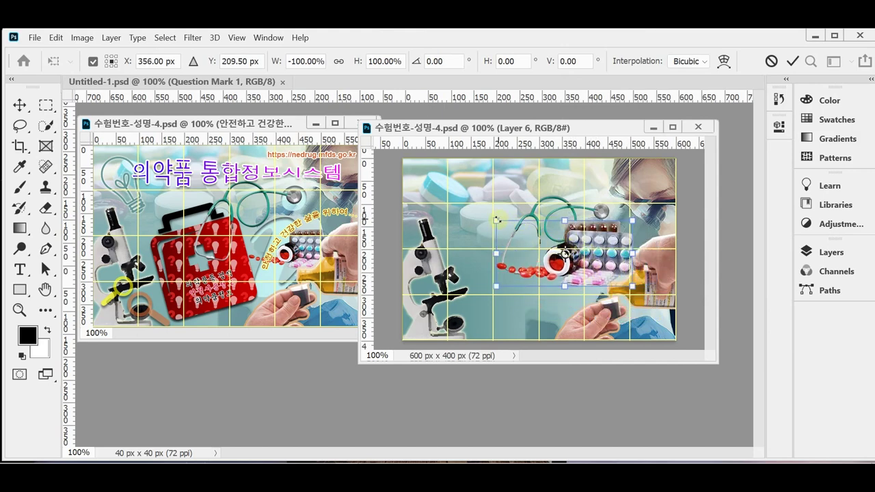
drag(496, 219, 586, 259)
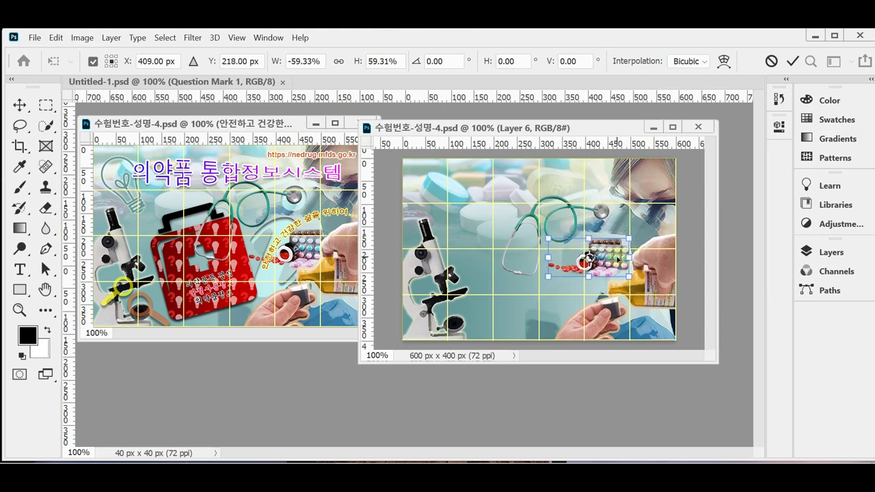
key(Return)
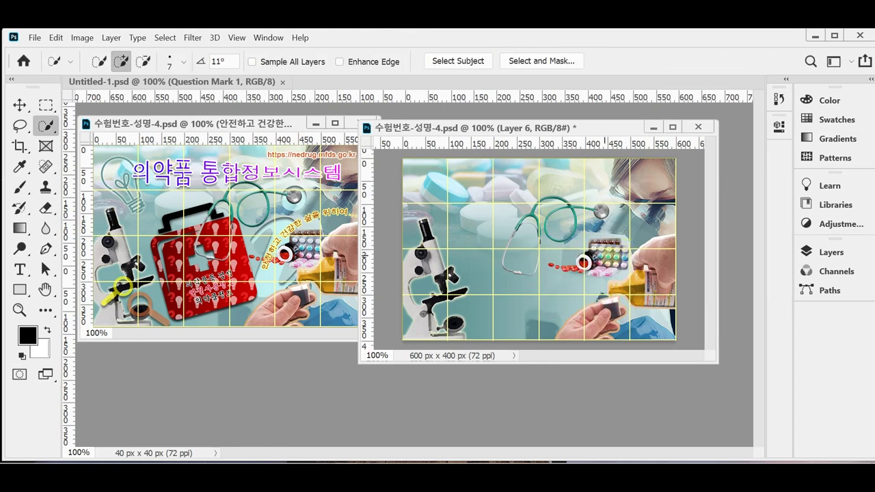
- Fine-tune the medicines' position beside the upper hand, checking placement at 50% opacity before restoring full opacity, and save the document
drag(609, 258, 644, 262)
key(ctrl)
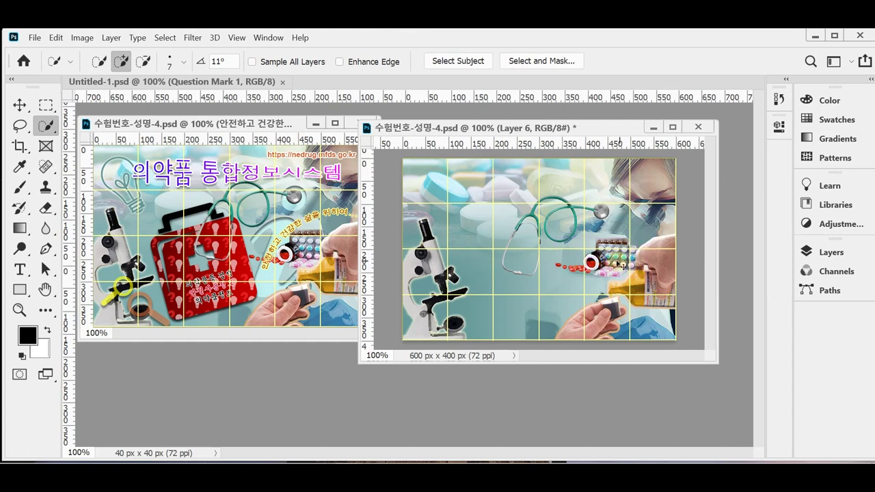
scroll(621, 264, up, 1)
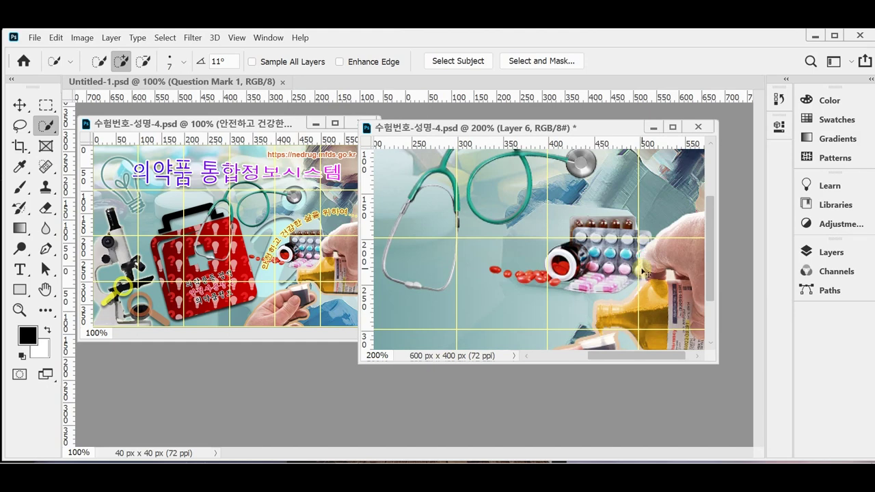
key(5)
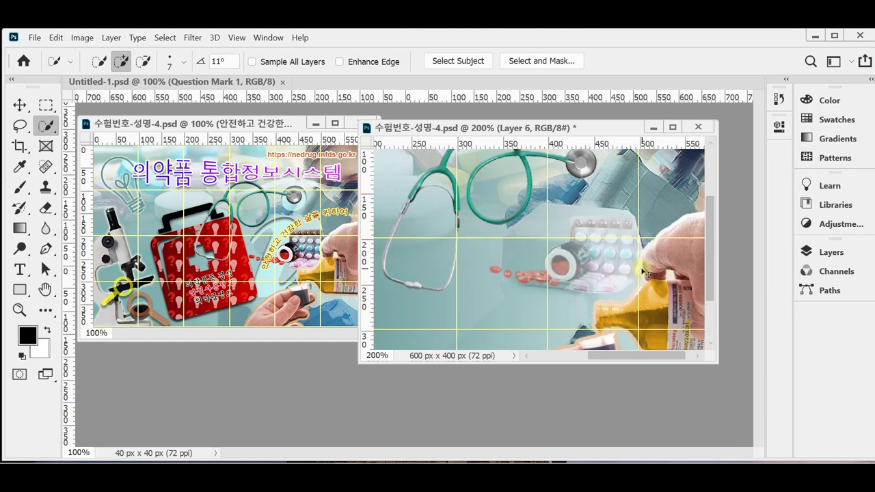
key(0)
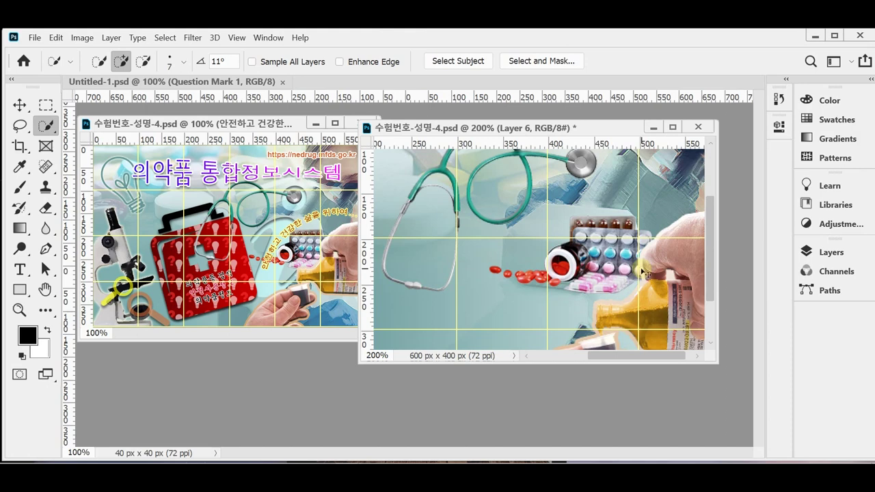
drag(642, 272, 645, 272)
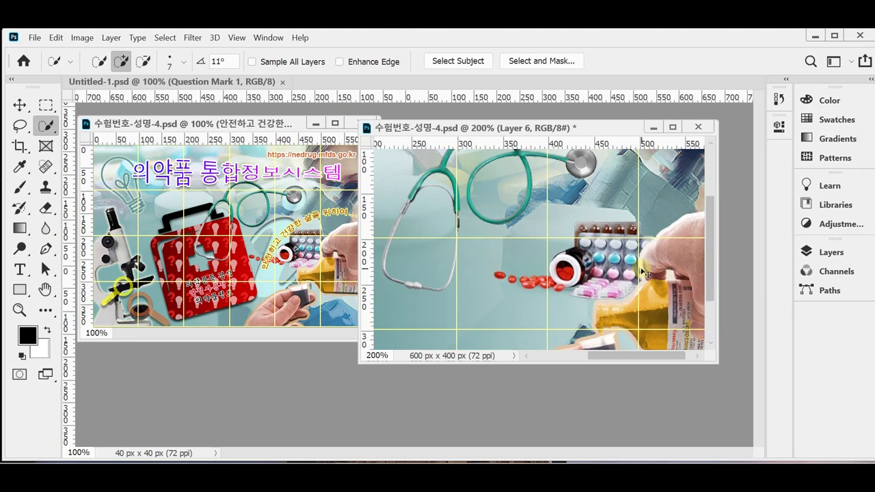
key(ctrl+s)
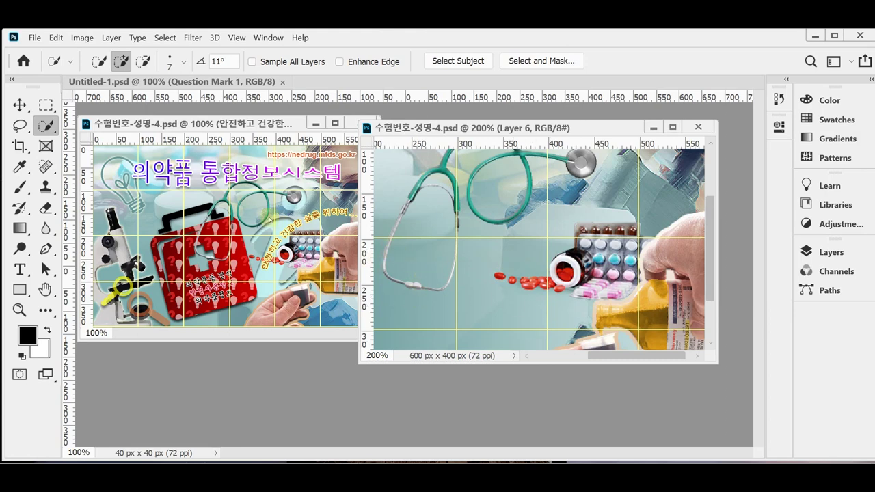
- Identify the information shape's layer in the finished example, and switch to the Custom Shape tool in the working composition
click(300, 203)
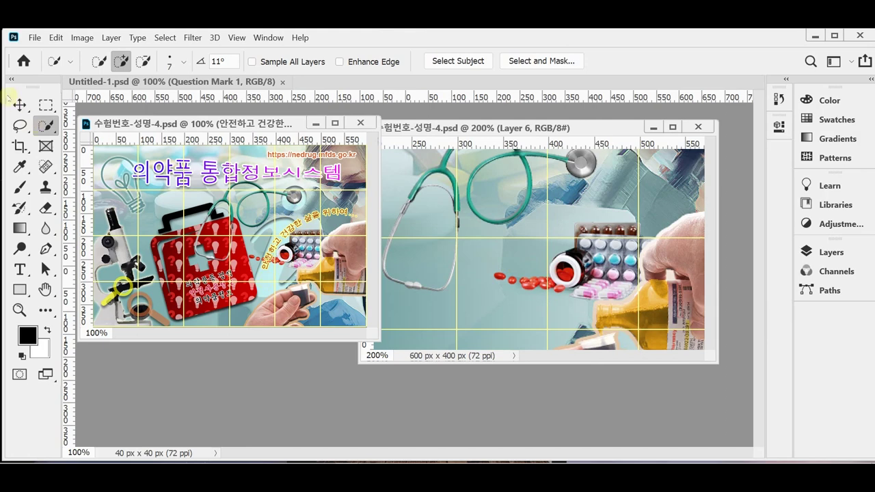
click(19, 105)
click(268, 287)
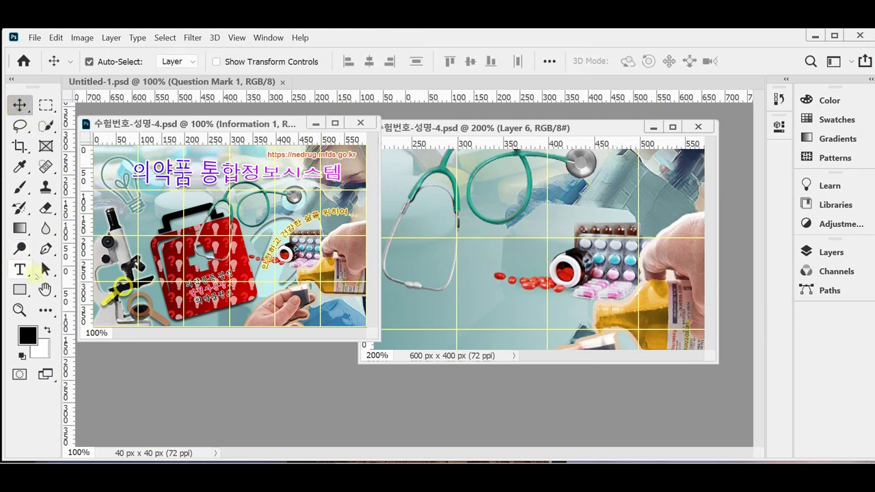
drag(23, 288, 68, 363)
click(431, 130)
key(ctrl+s)
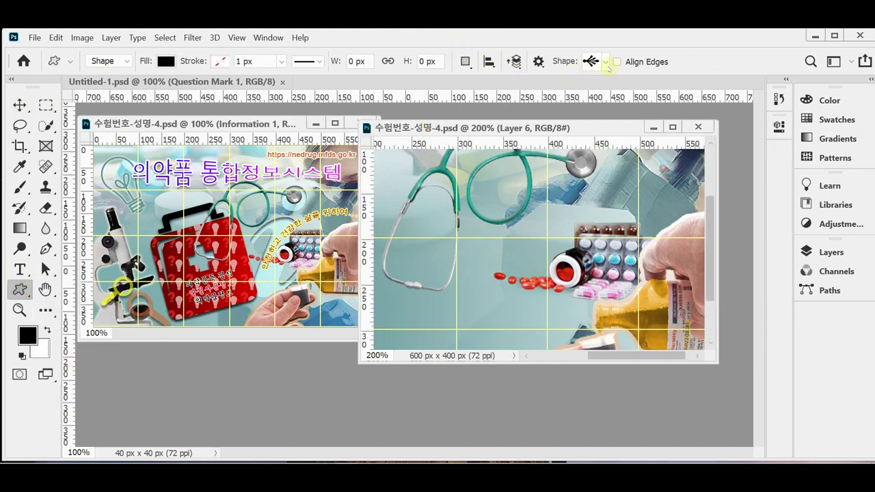
- Choose the Information custom shape from the Symbols group of the legacy default shapes
click(606, 62)
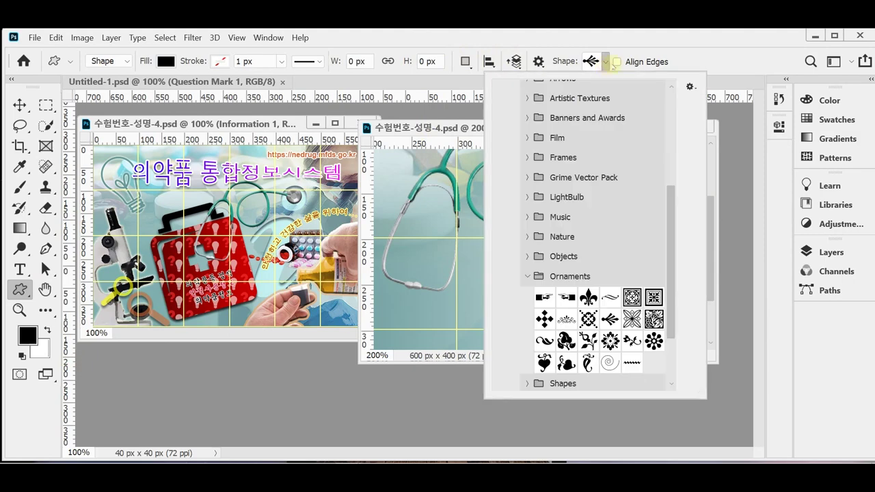
click(528, 277)
scroll(611, 230, up, 6)
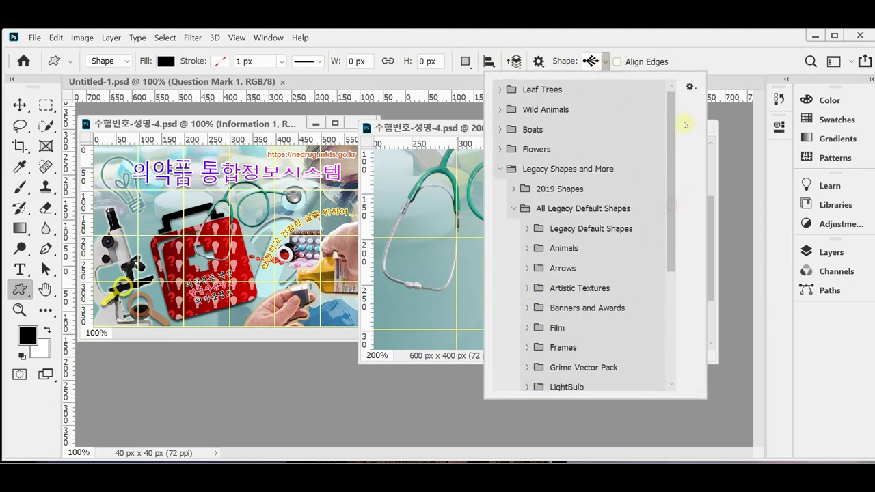
click(500, 169)
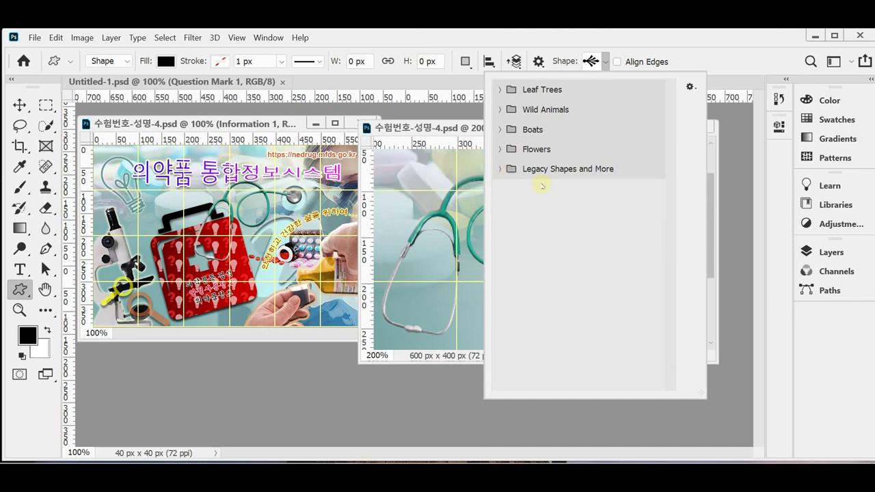
click(501, 170)
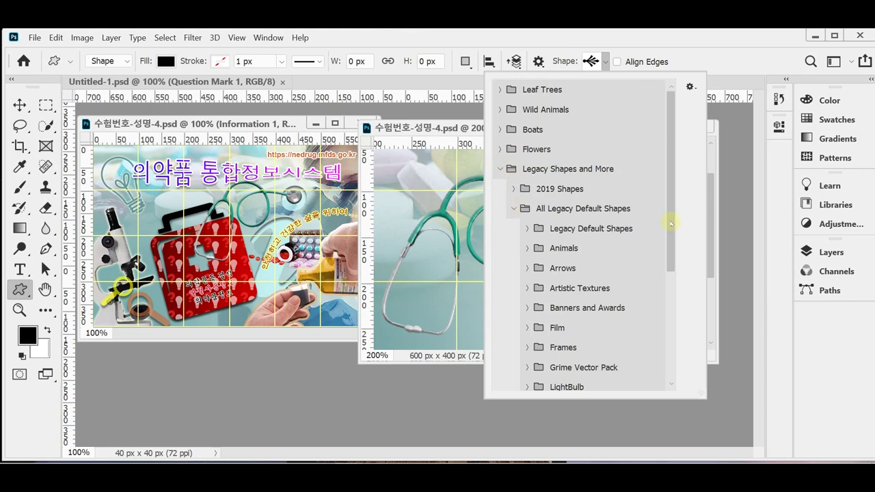
drag(670, 224, 685, 332)
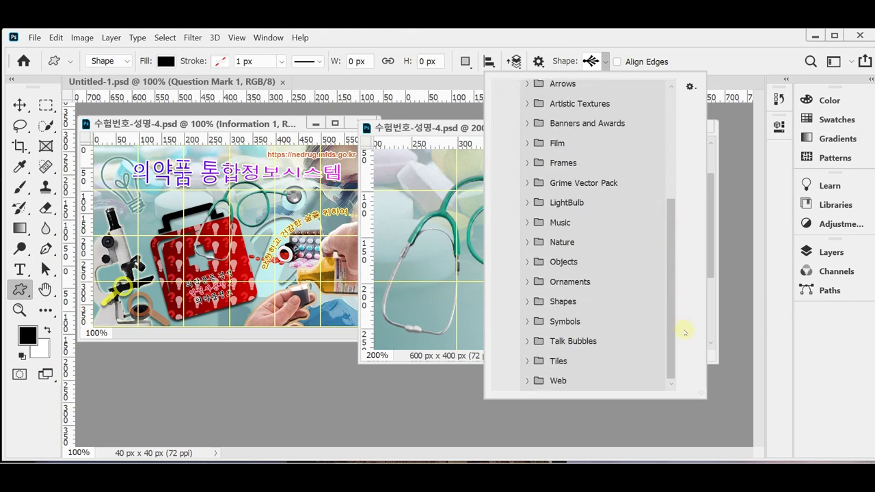
click(529, 321)
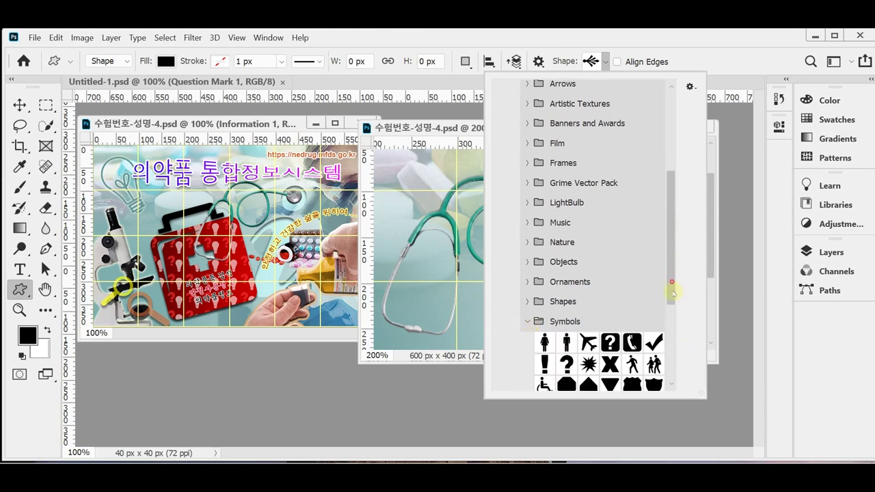
drag(670, 289, 678, 333)
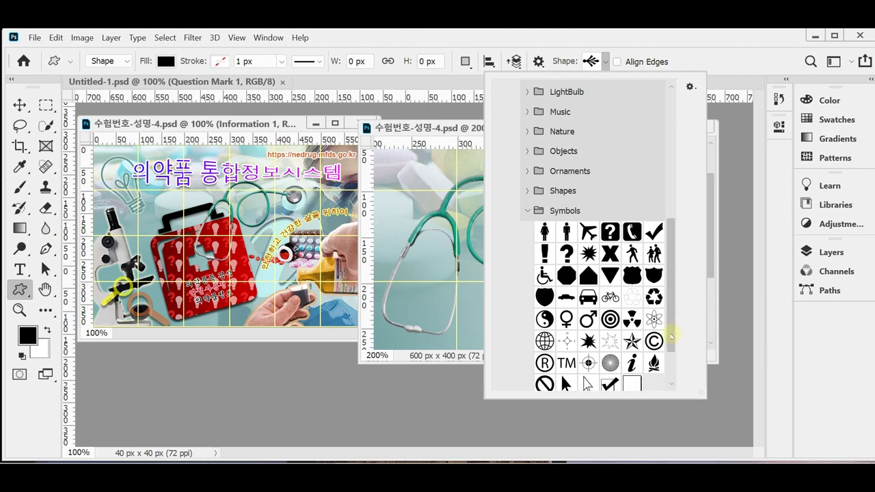
drag(672, 336, 673, 347)
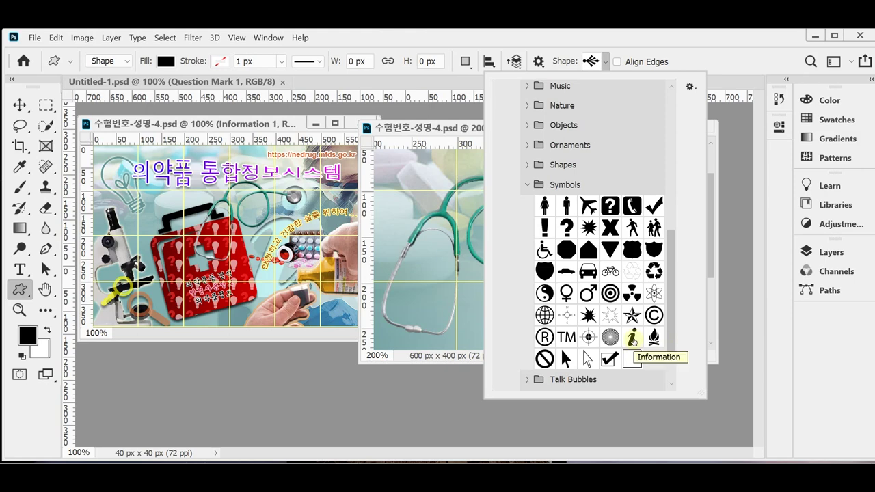
click(633, 340)
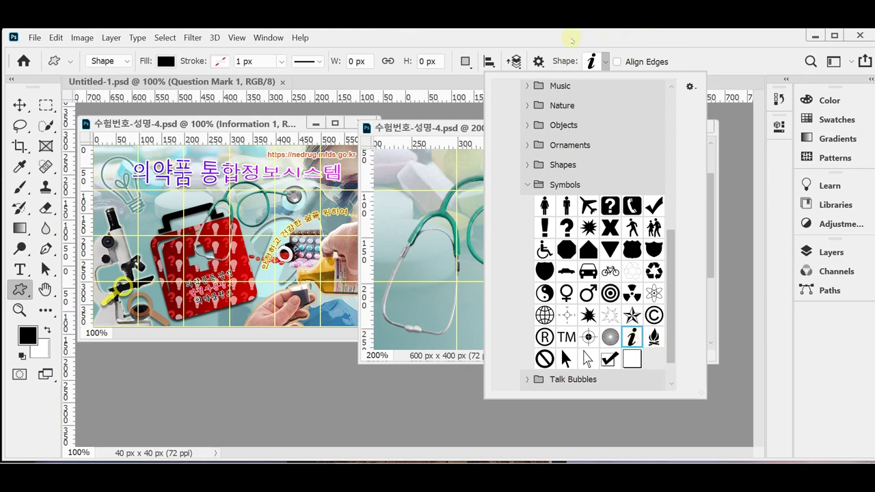
click(571, 40)
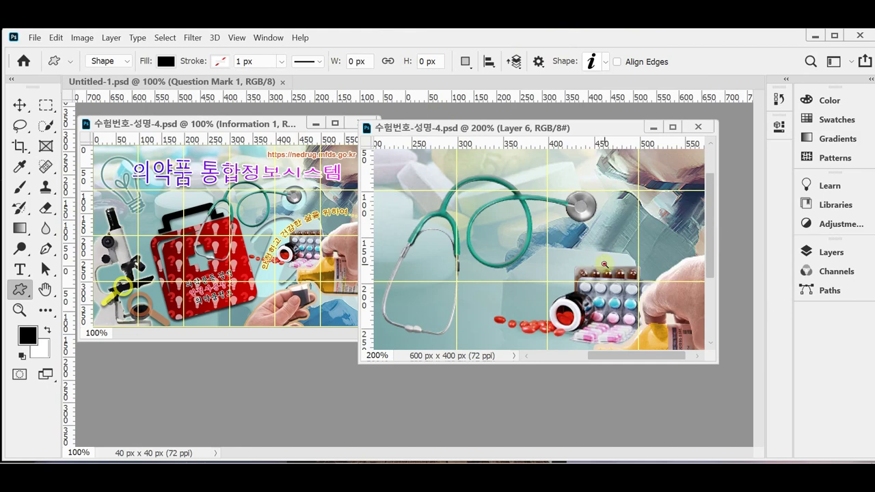
- Draw the information shape about 122 × 241 px beside the yellow bottle and place it behind the medicines
key(ctrl+minus)
drag(581, 201, 633, 313)
drag(613, 244, 591, 236)
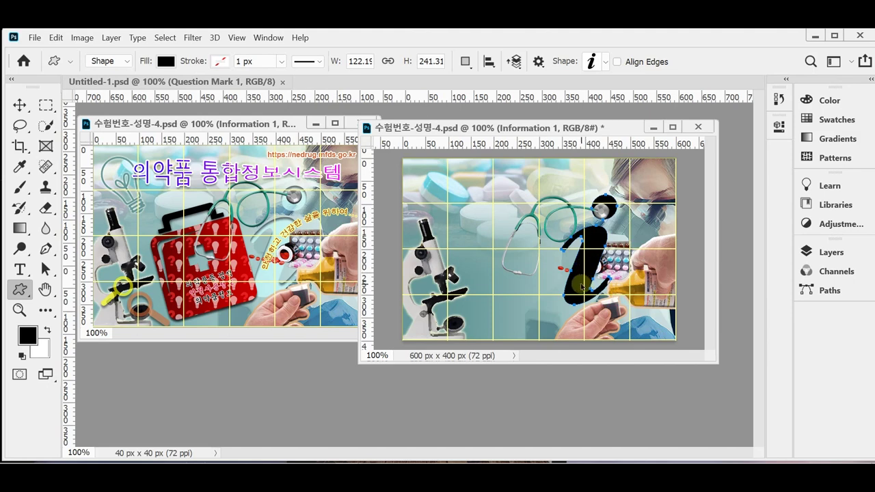
drag(582, 285, 596, 288)
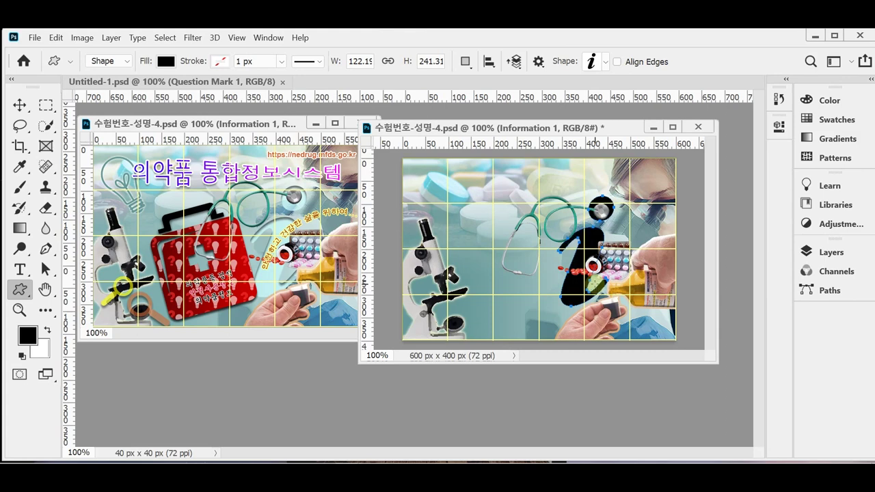
- Set the information shape's fill color to #cff
click(830, 252)
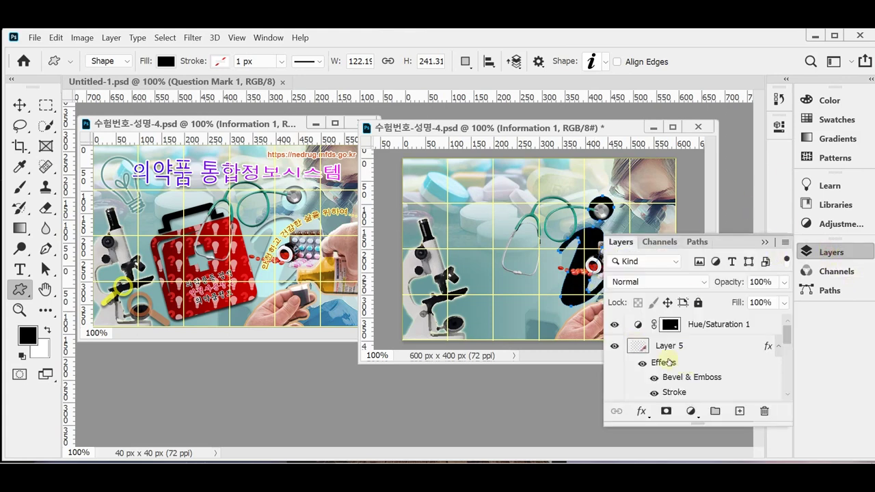
scroll(738, 349, down, 3)
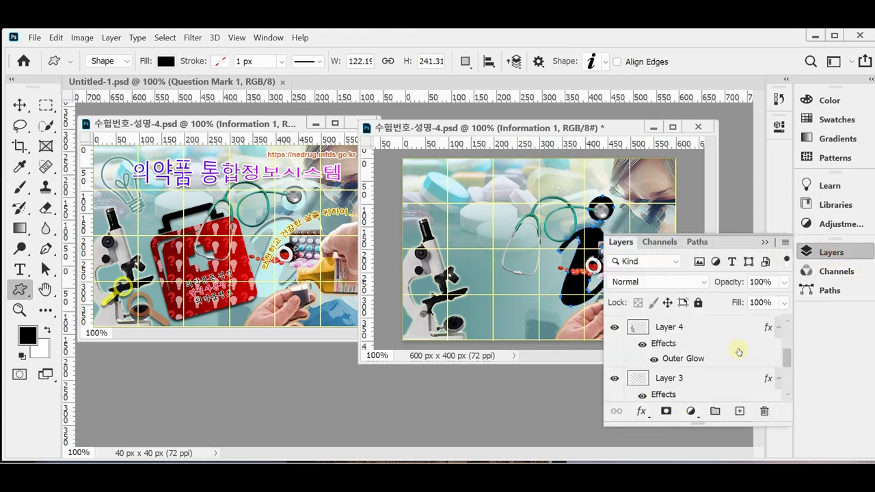
scroll(738, 350, down, 5)
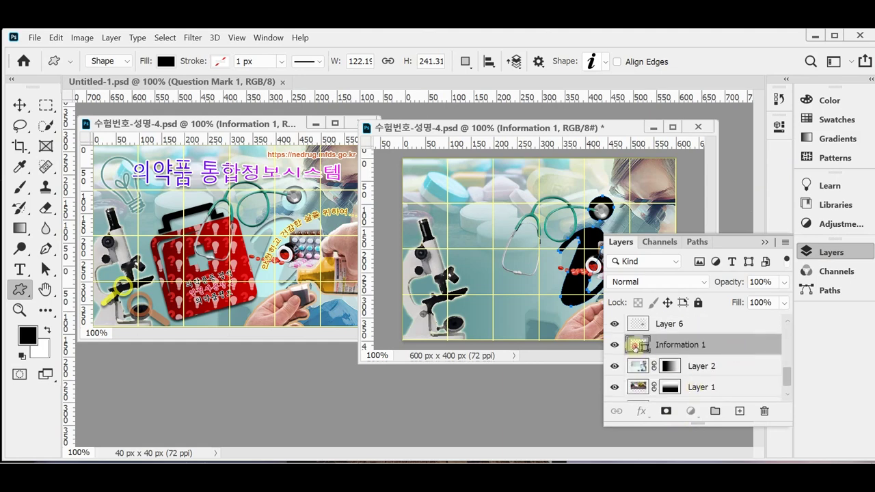
double_click(634, 345)
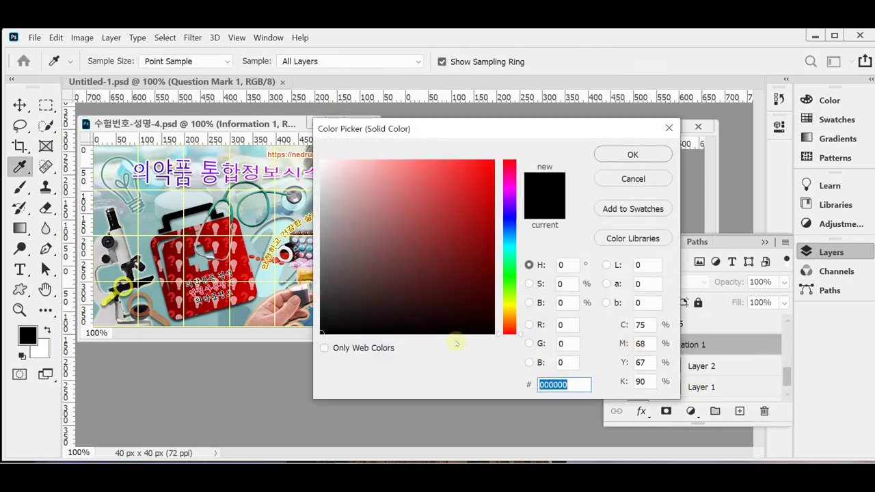
text(cff)
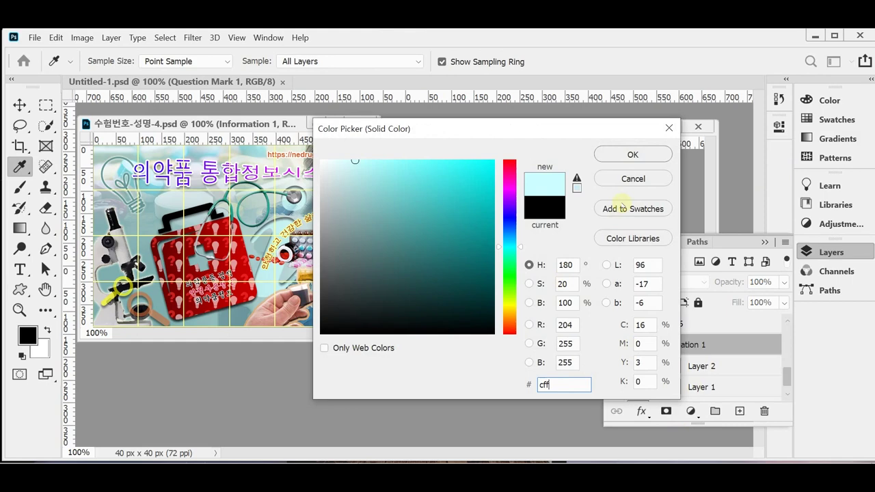
click(625, 154)
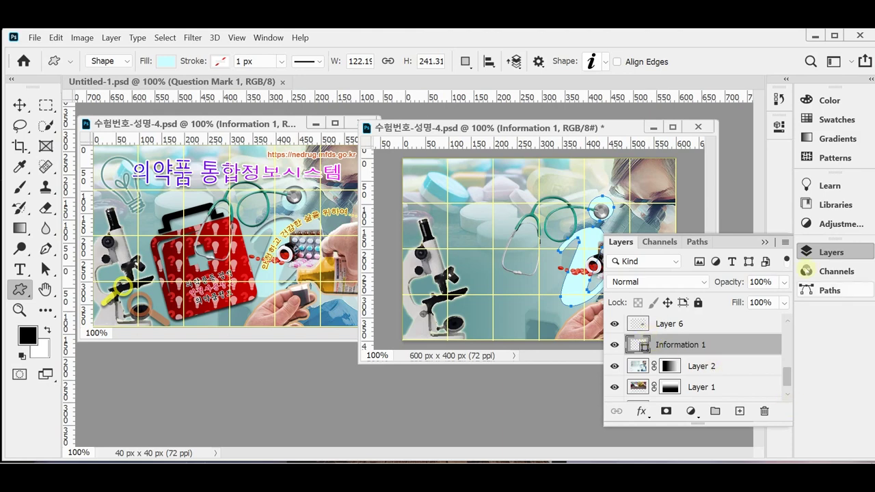
- Apply an Inner Shadow effect with the default settings to the information shape
click(642, 411)
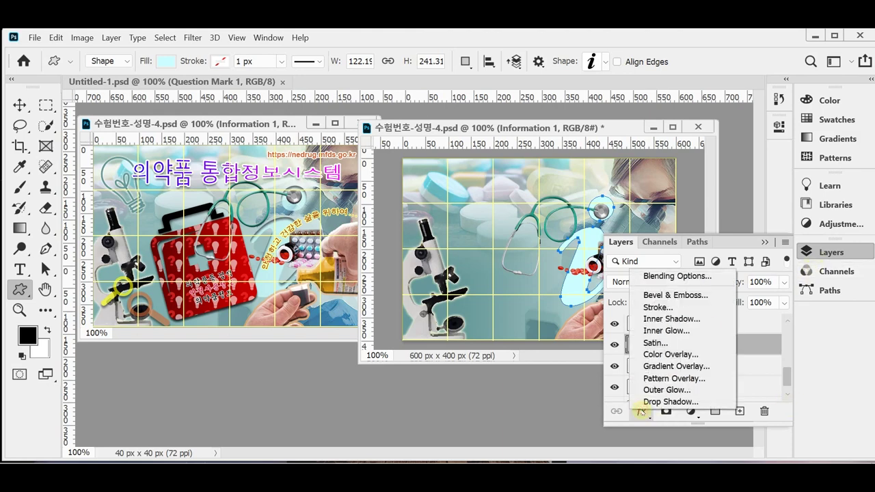
click(700, 319)
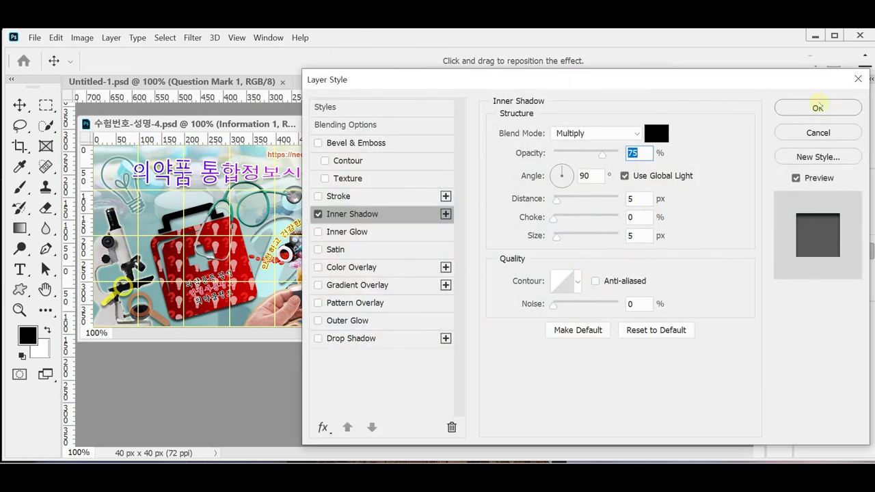
click(818, 107)
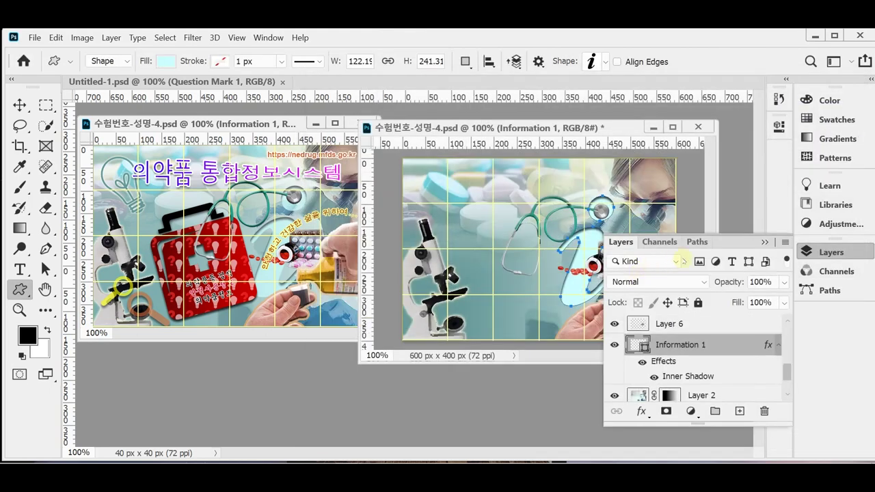
- Set the information shape layer's opacity to 70% and save the document
click(719, 286)
text(70)
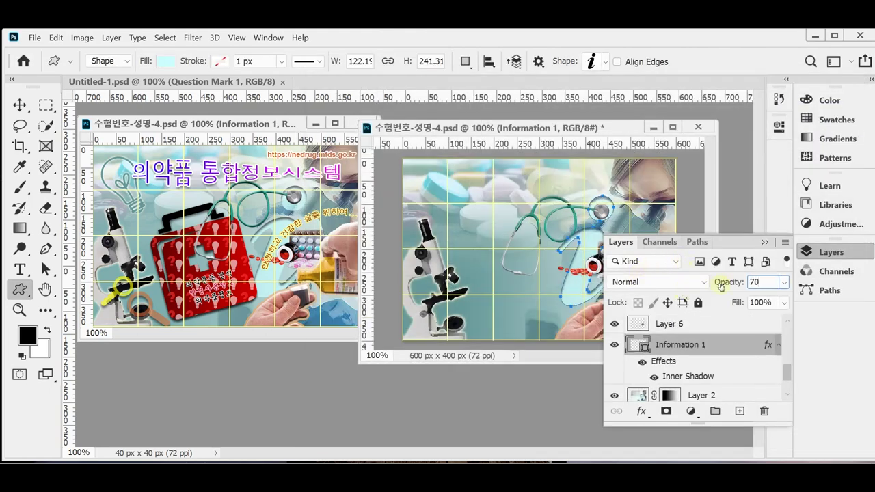
key(Return)
click(823, 256)
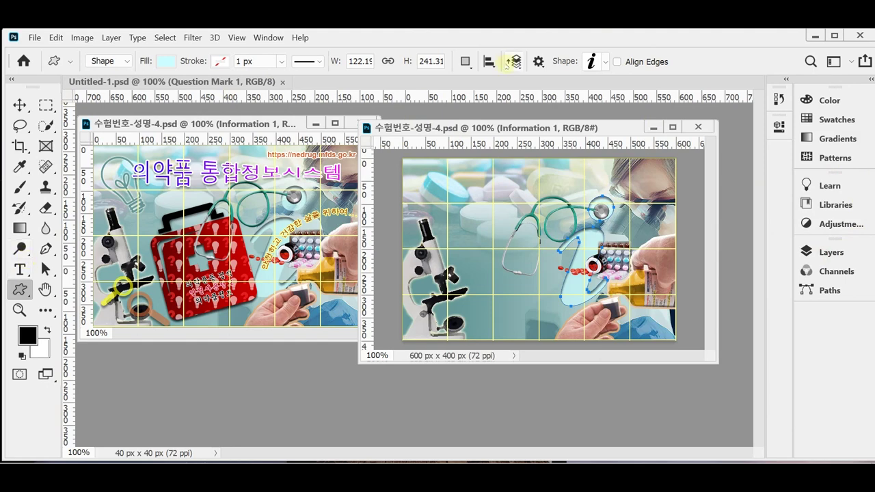
- Choose the outlined light bulb custom shape from the Objects group of the legacy default shapes
click(605, 62)
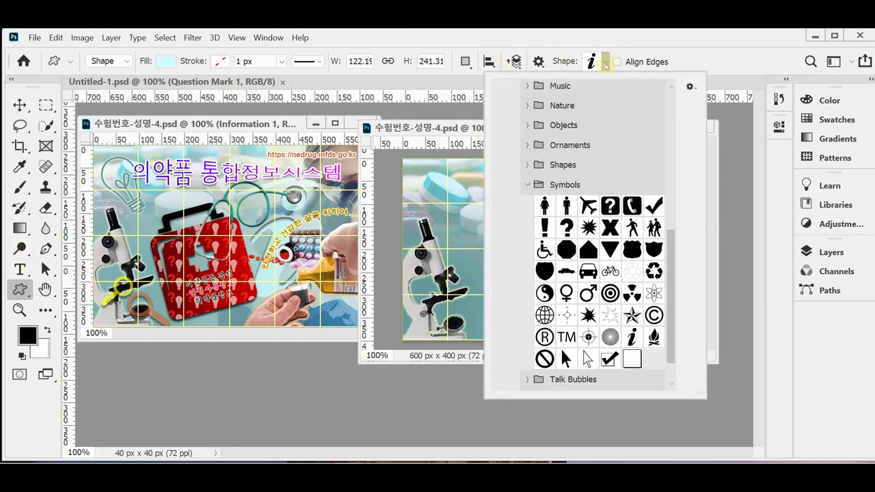
click(527, 186)
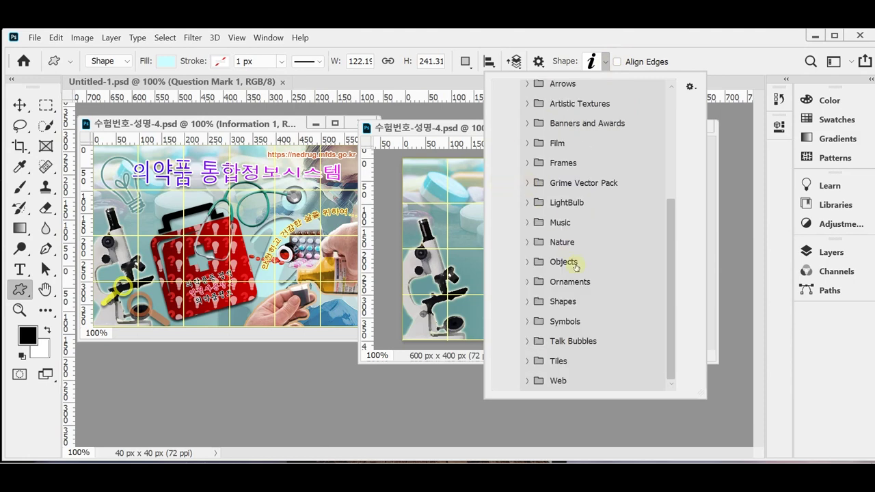
click(527, 262)
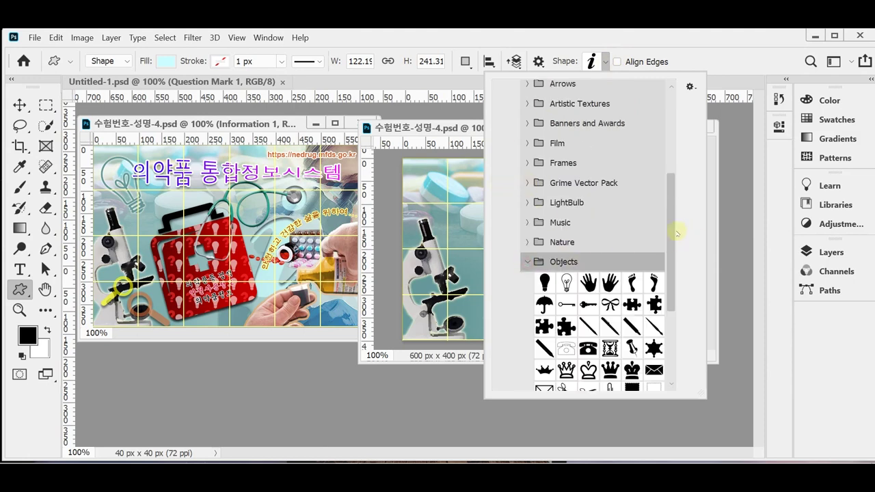
scroll(670, 231, down, 1)
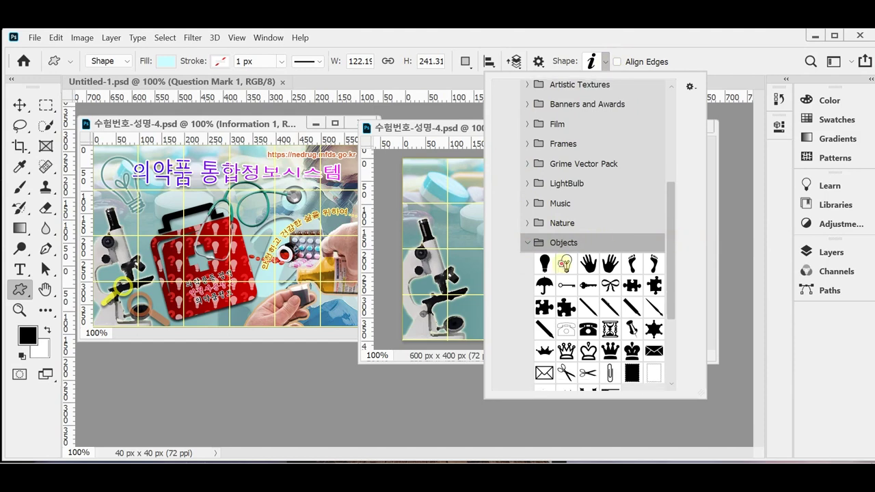
click(565, 262)
click(627, 41)
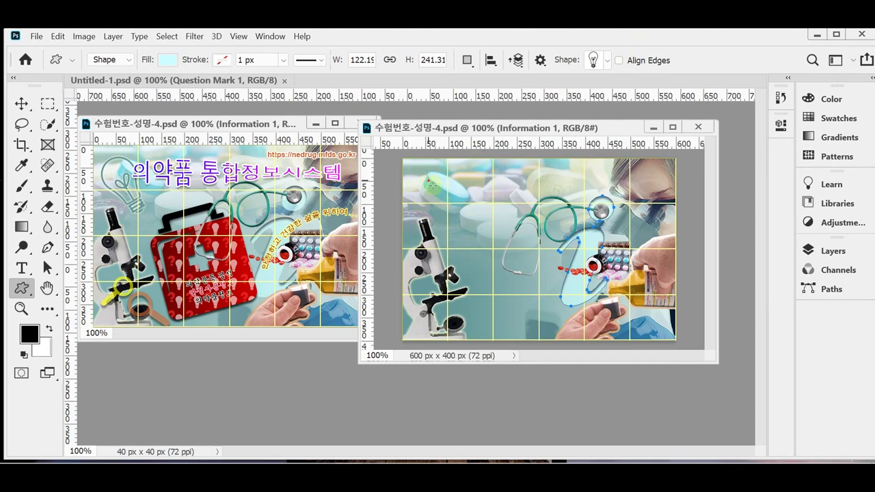
- Draw the light bulb shape about 79 × 138 px above the microscope, undoing the first wider attempt
drag(427, 179, 476, 250)
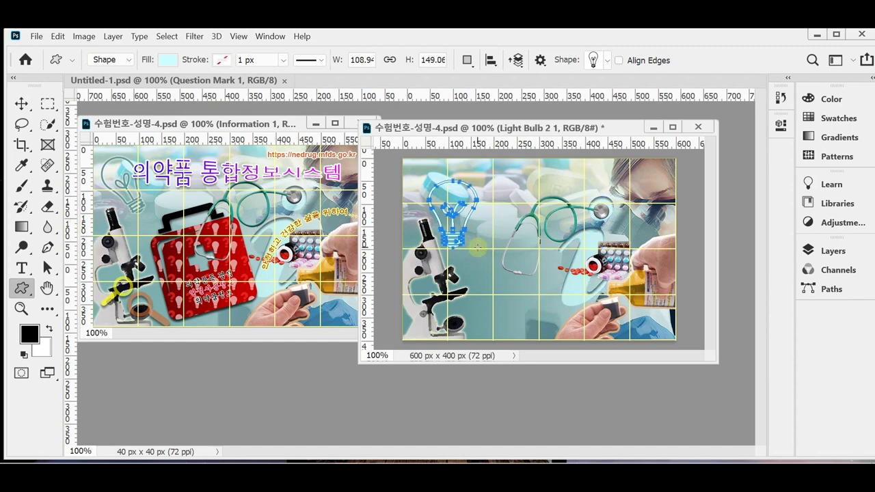
key(ctrl+z)
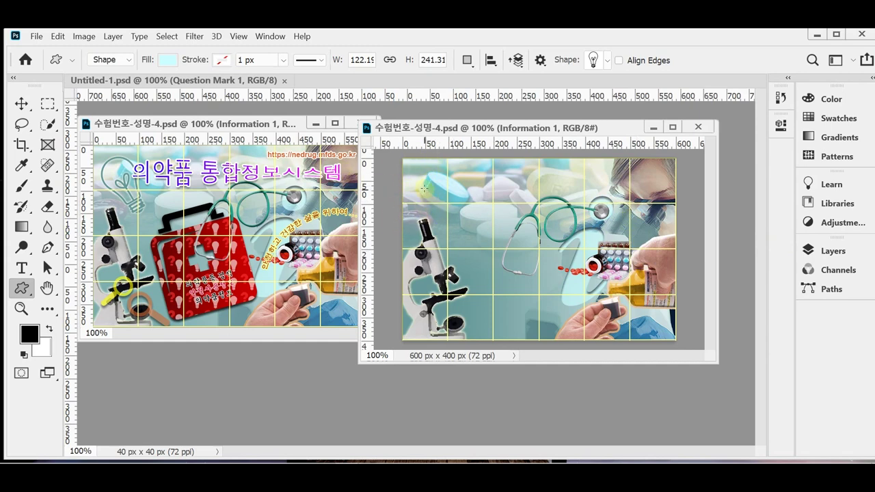
drag(423, 186, 476, 261)
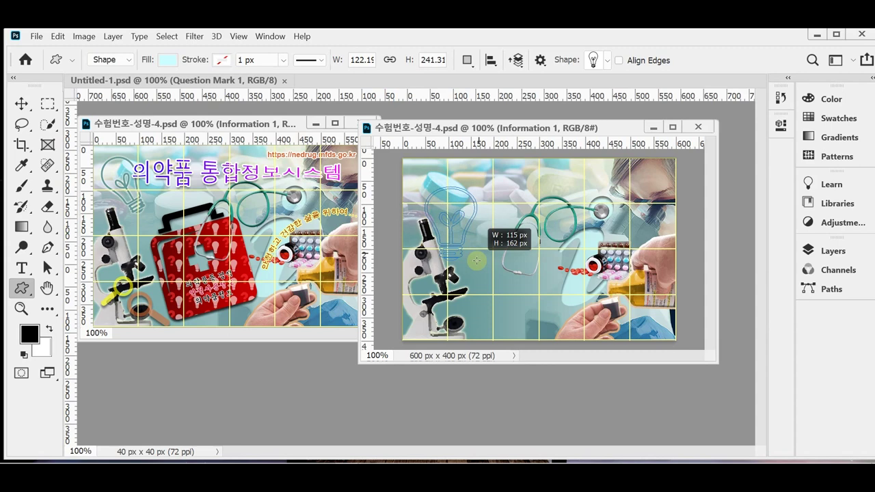
drag(477, 260, 476, 250)
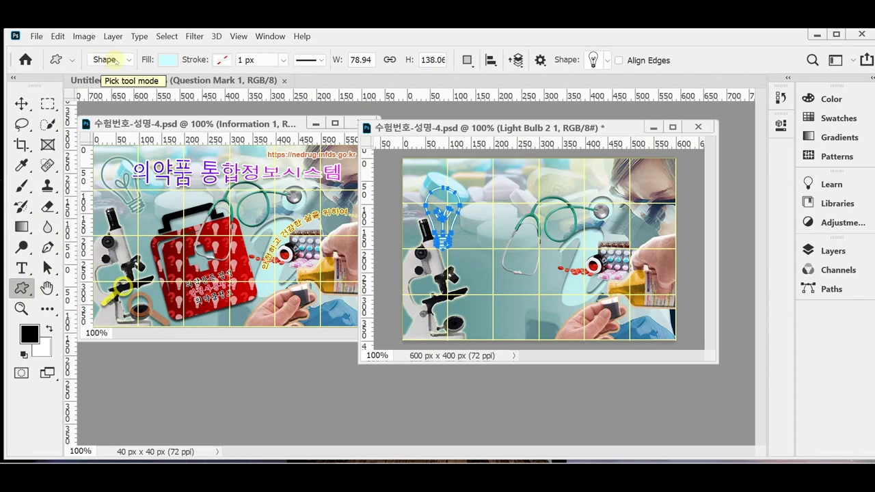
- Change the fill colour of the light bulb shape layer, Light Bulb 2 1, to #669999
click(831, 250)
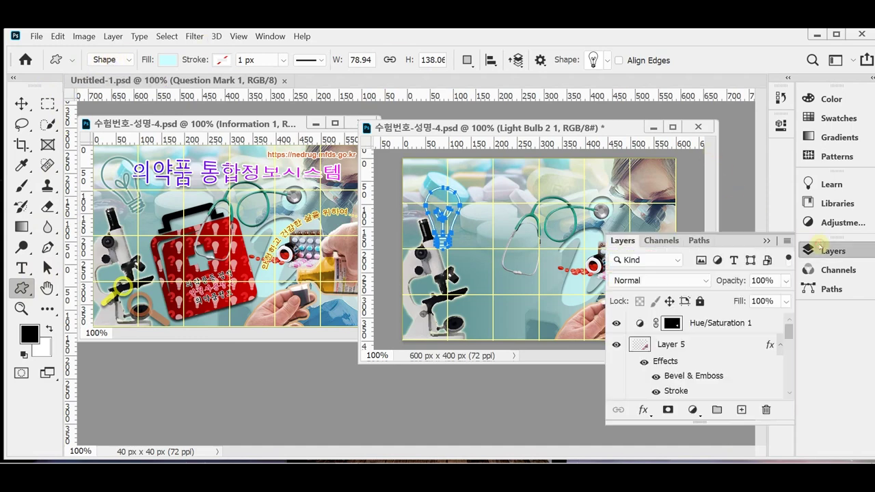
scroll(738, 348, down, 4)
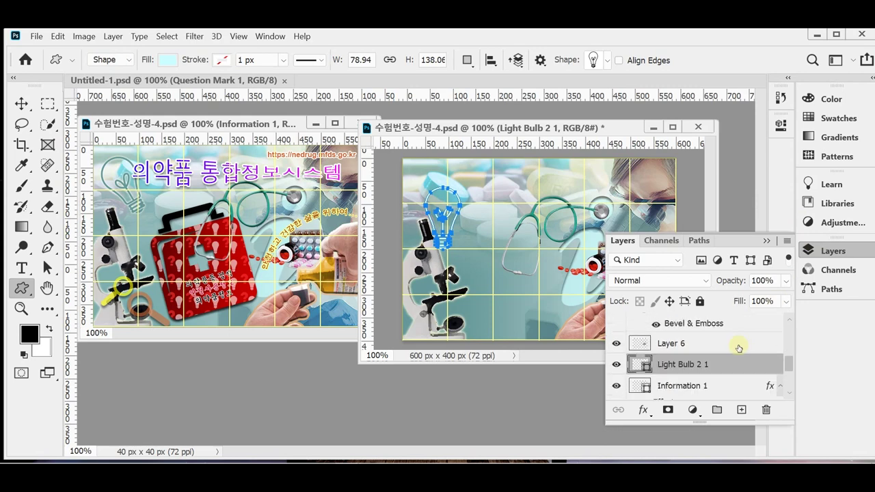
double_click(639, 363)
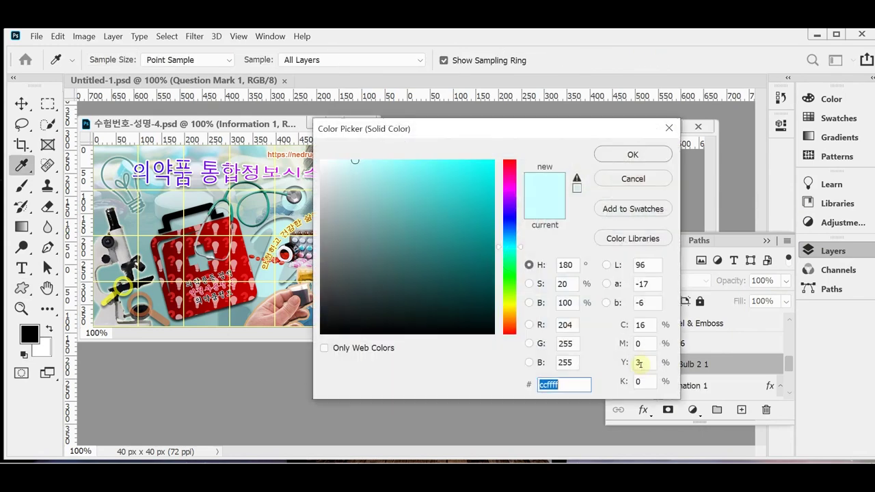
text(669999)
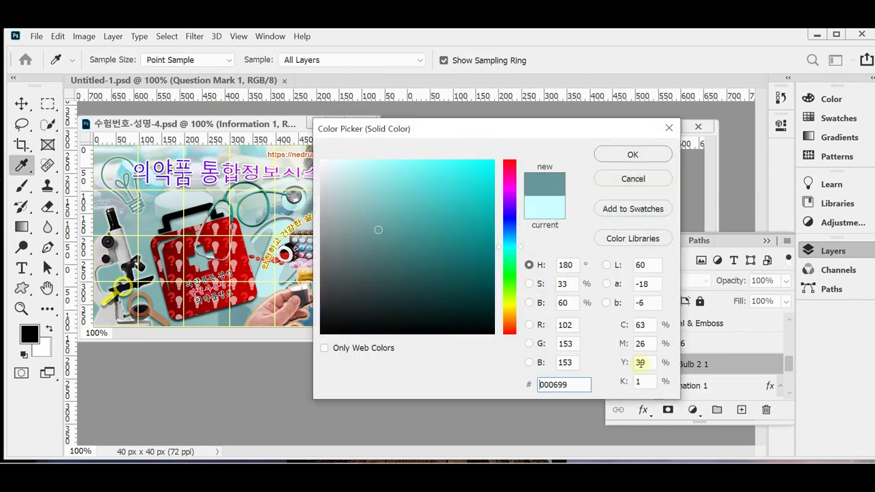
key(Return)
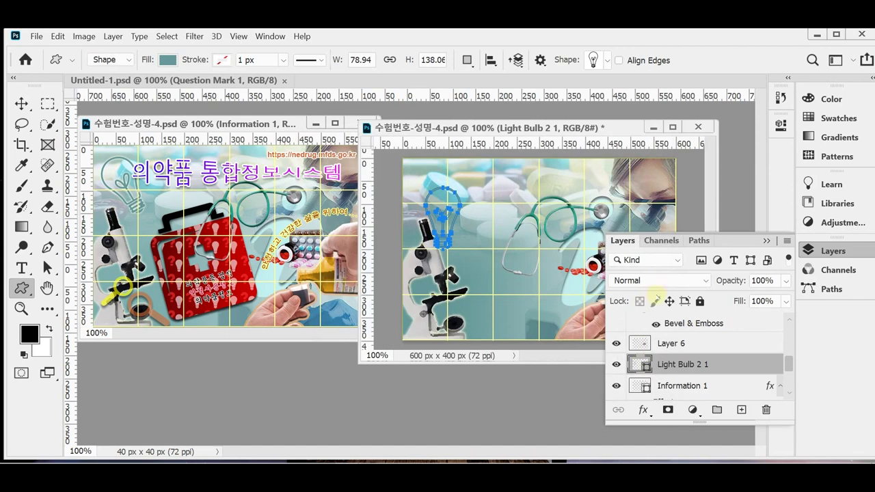
- Add an Outer Glow effect to the Light Bulb 2 1 layer
click(643, 410)
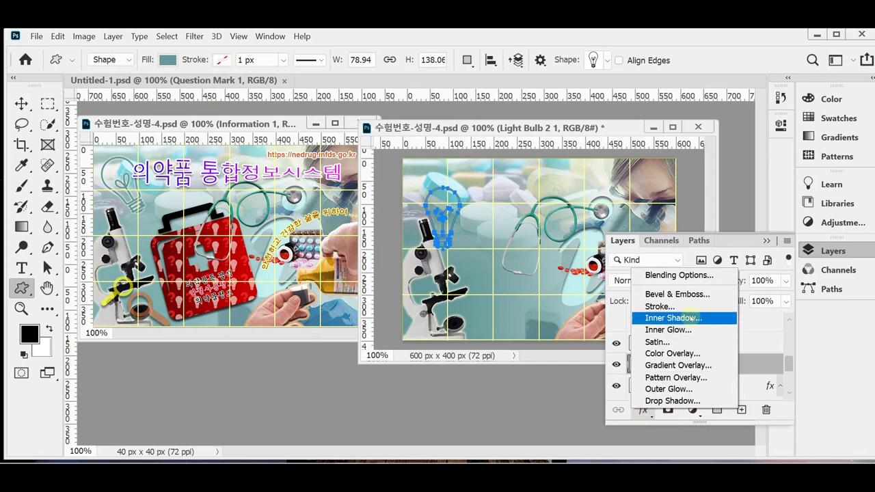
key(Escape)
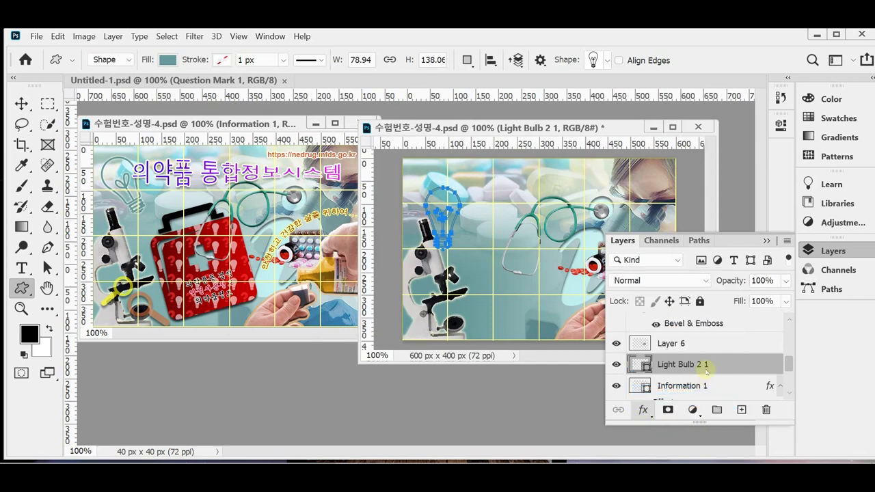
double_click(706, 367)
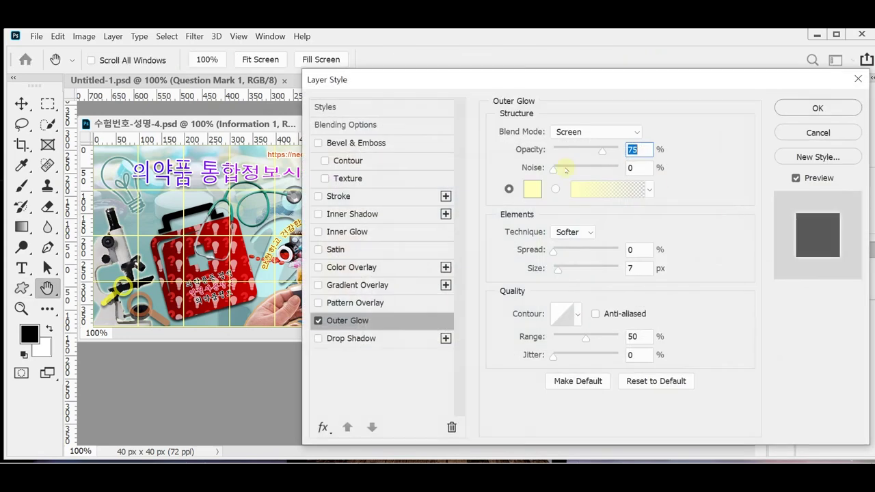
double_click(642, 267)
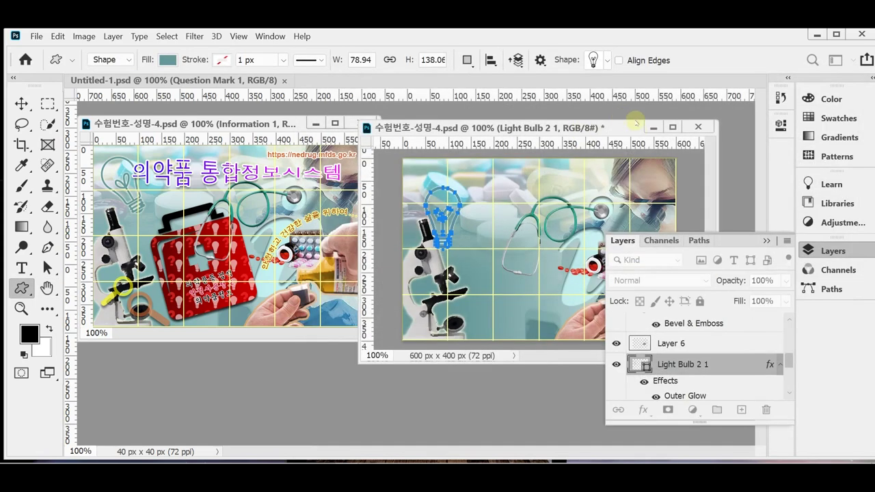
- Rotate the light bulb to about -31°, scale it to about 97% in the canvas's upper-left corner, and save the document
key(ctrl+t)
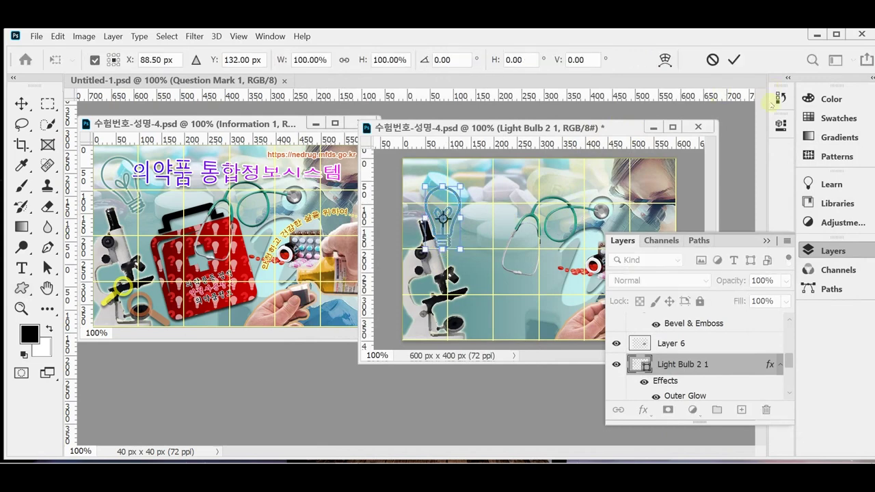
drag(485, 255, 450, 211)
key(shift+Up)
key(shift+Up)
key(shift+Up)
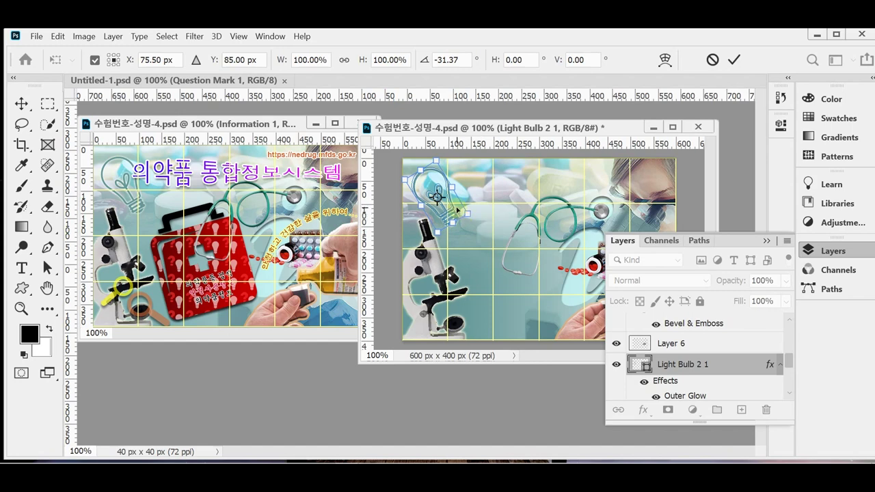
drag(453, 227, 450, 228)
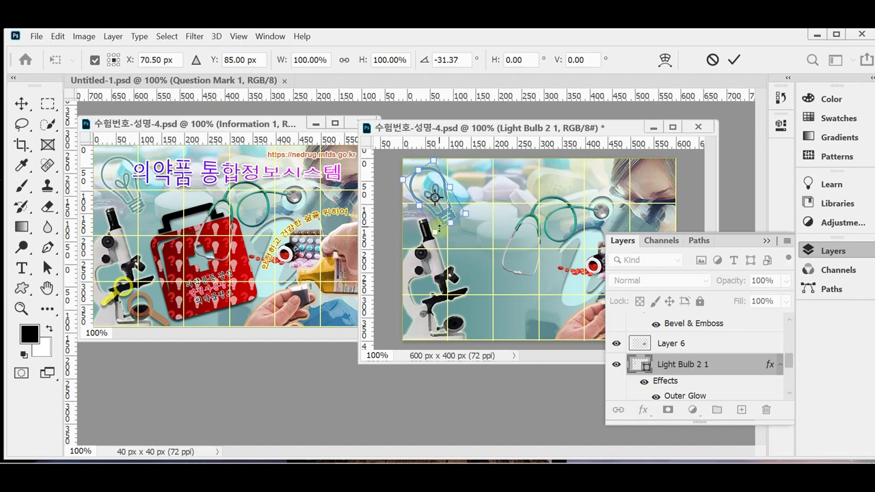
drag(438, 229, 437, 226)
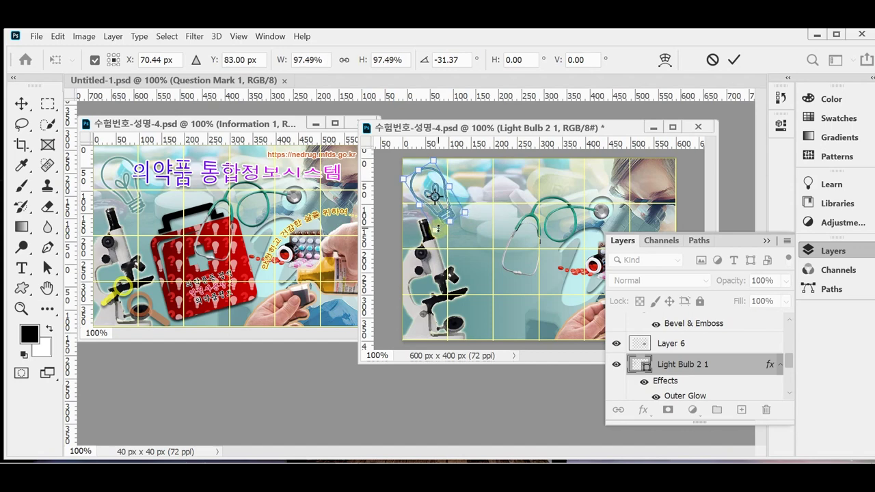
key(u)
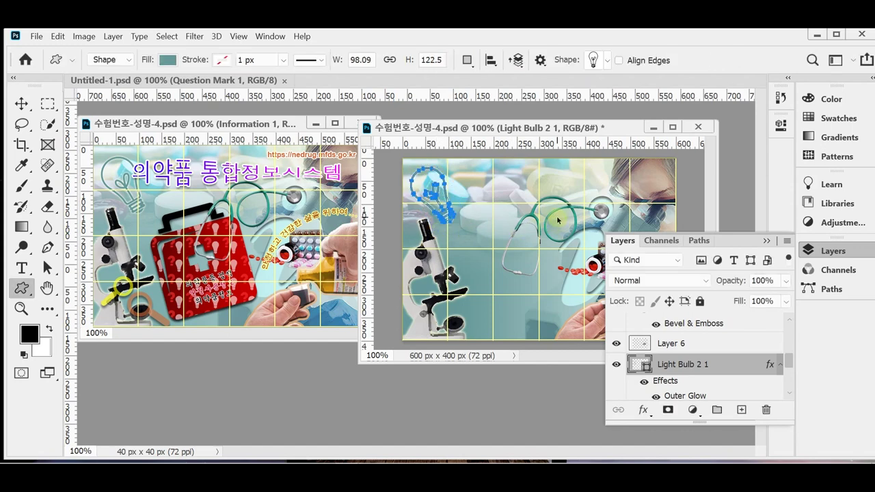
key(ctrl+s)
key(Return)
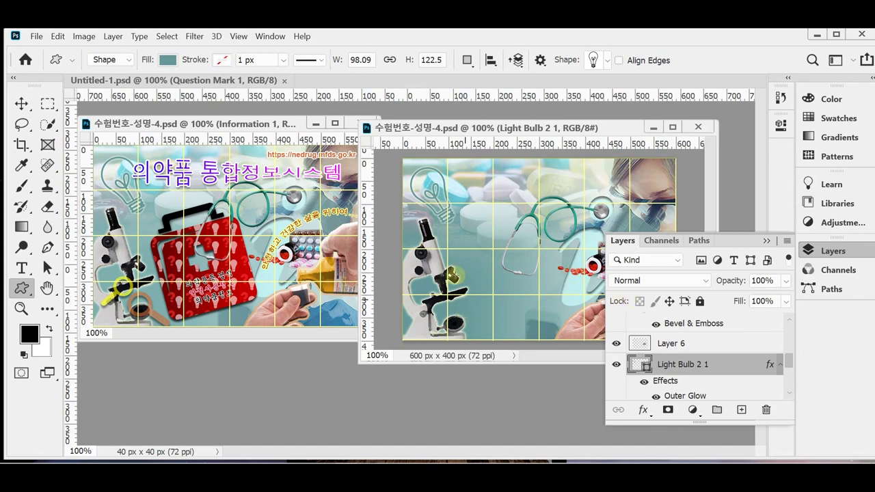
- Check which layers the microscope, background and information shape belong to, using the Move Tool's layer auto-select
click(23, 102)
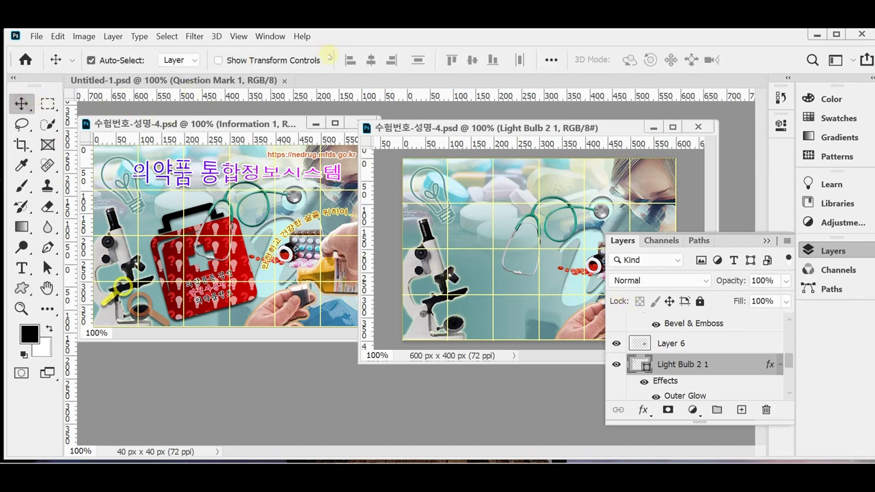
right_click(21, 103)
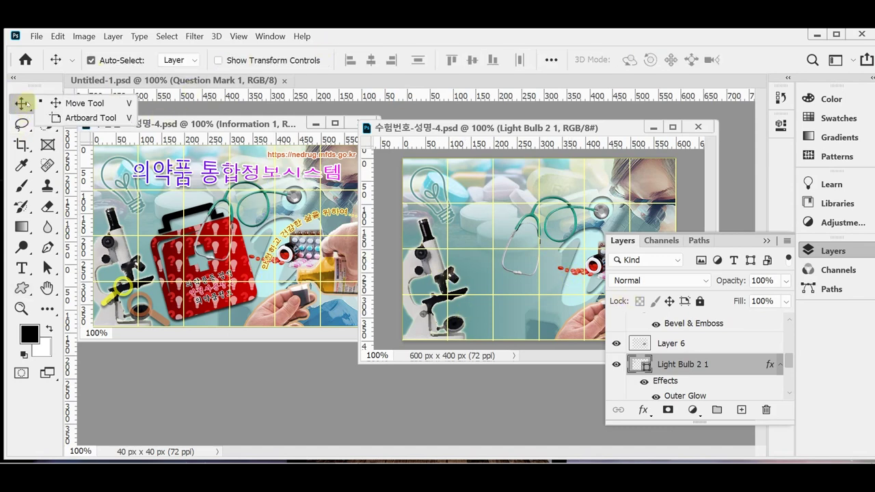
click(82, 103)
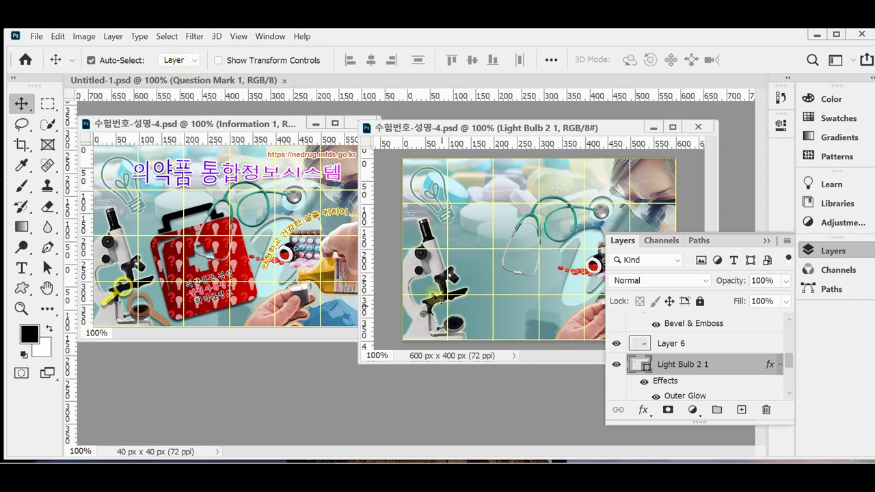
click(426, 261)
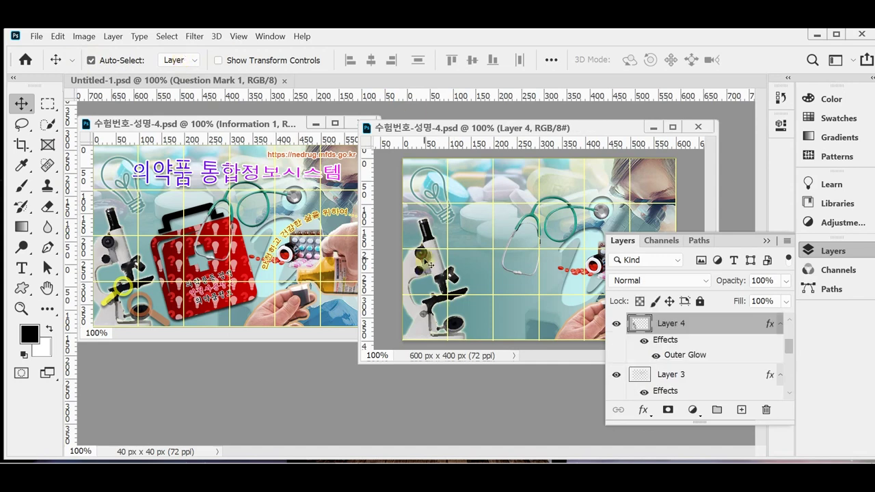
click(518, 300)
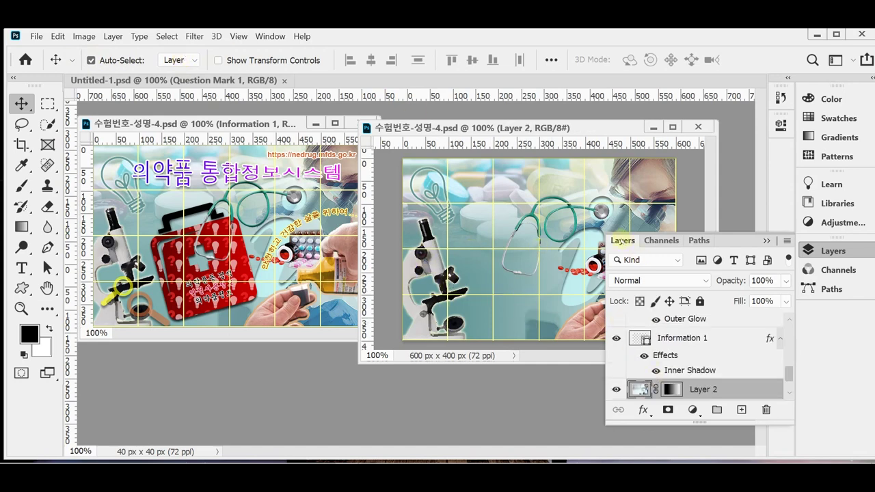
click(654, 184)
click(581, 273)
click(589, 245)
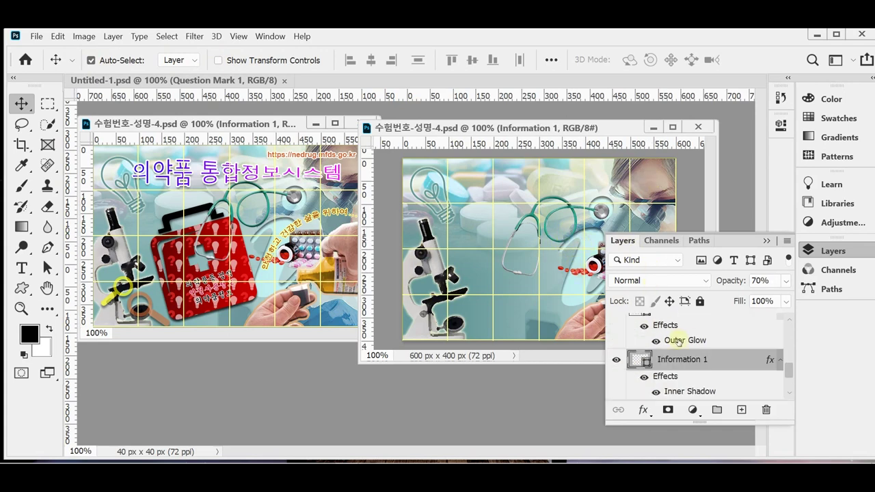
click(655, 367)
- Select the microscope's layer, Layer 4, directly from the image in the working document
click(423, 321)
click(425, 325)
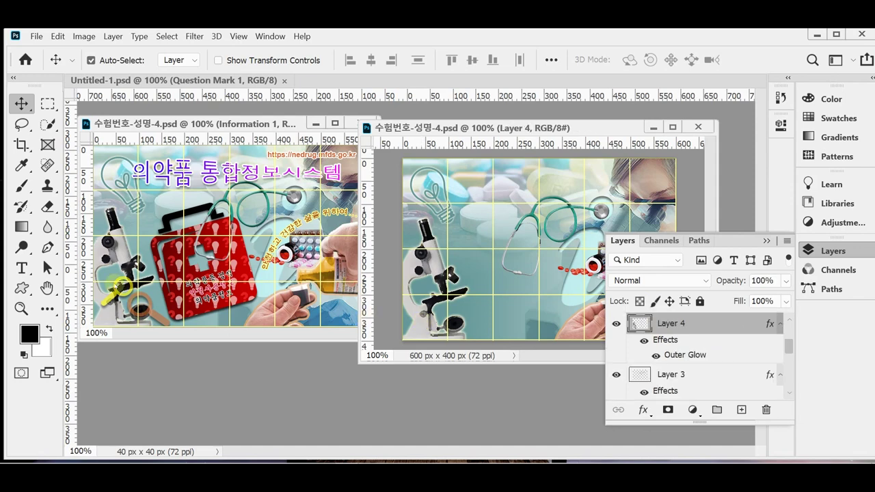
click(142, 309)
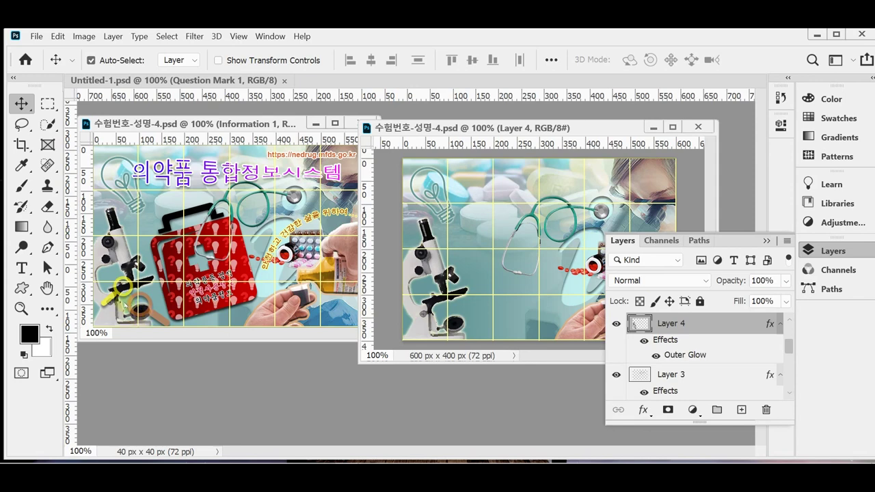
click(444, 281)
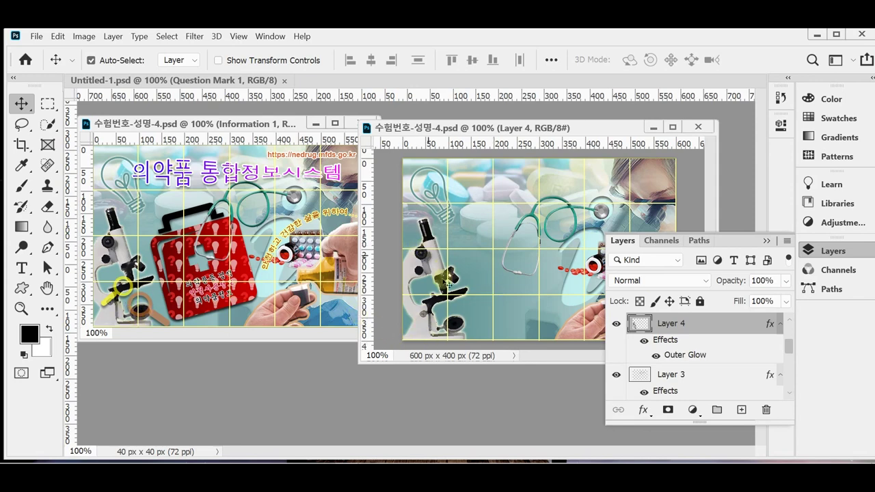
- Set the Custom Shape Tool to the Search magnifying glass from the Web shape group
click(20, 287)
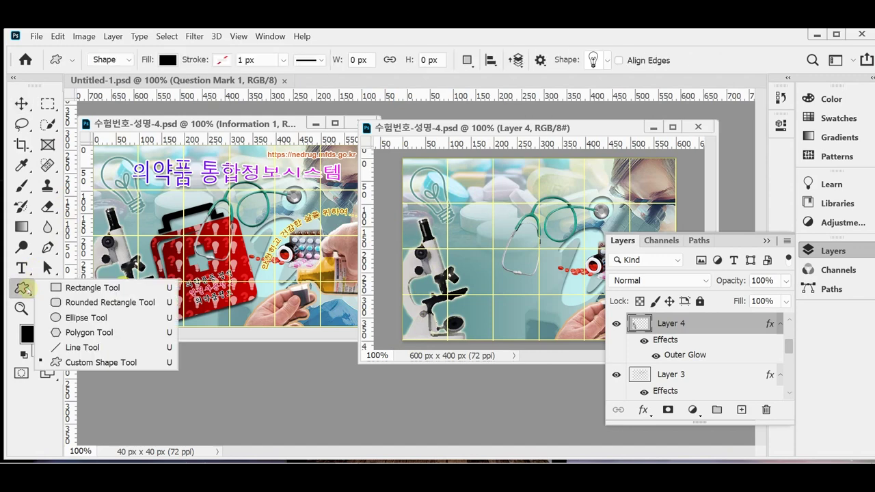
click(118, 366)
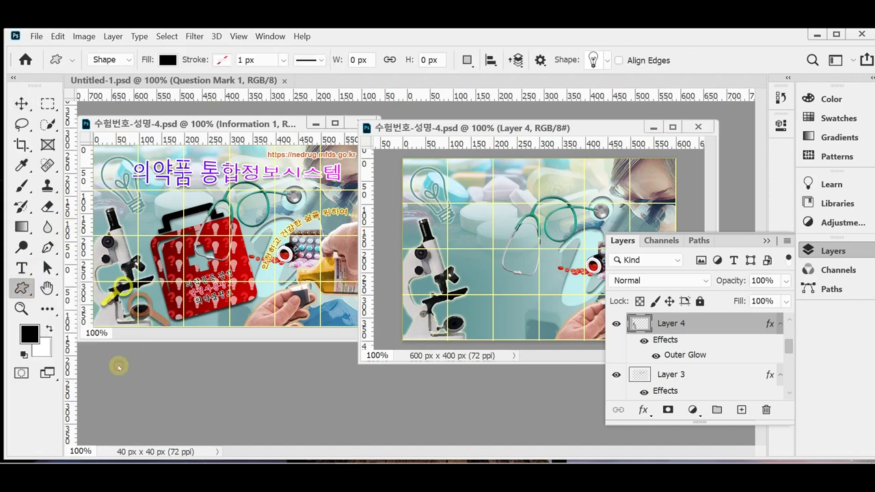
click(607, 61)
drag(671, 229, 679, 293)
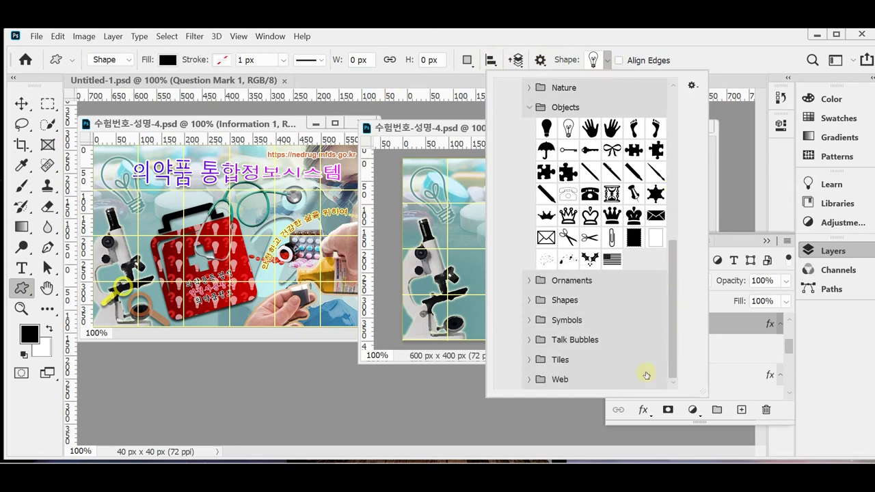
click(528, 380)
drag(670, 240, 682, 349)
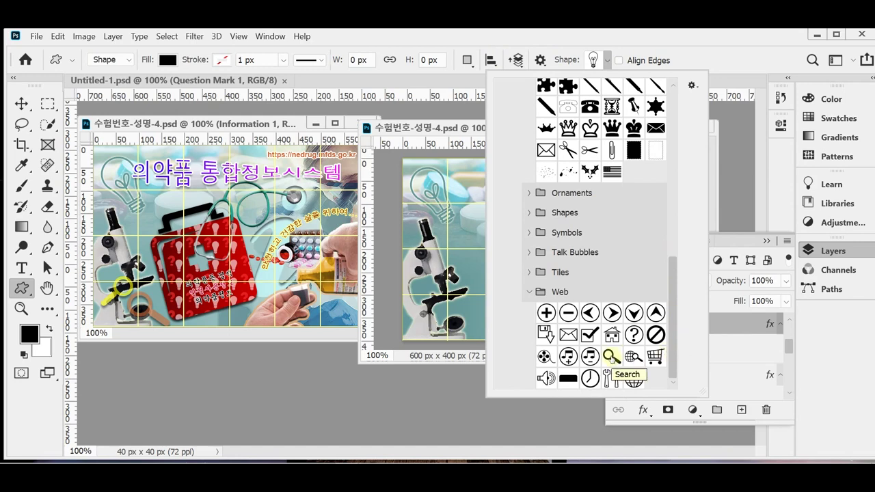
click(610, 356)
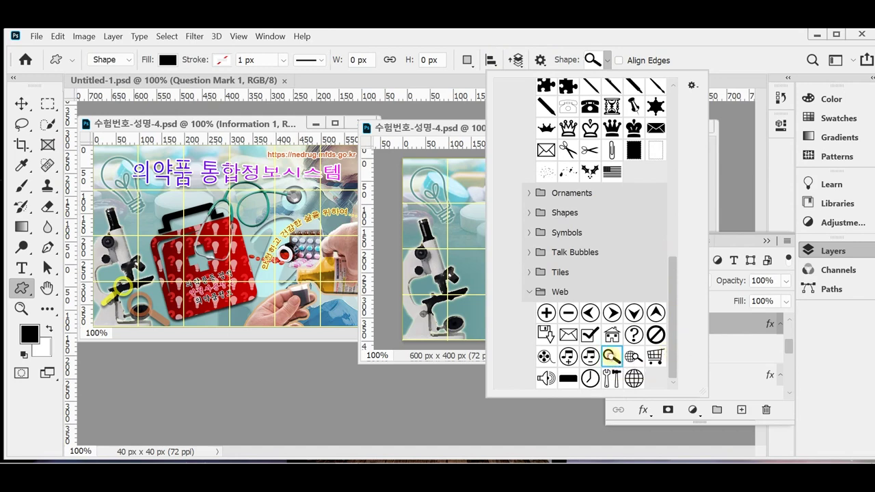
click(491, 34)
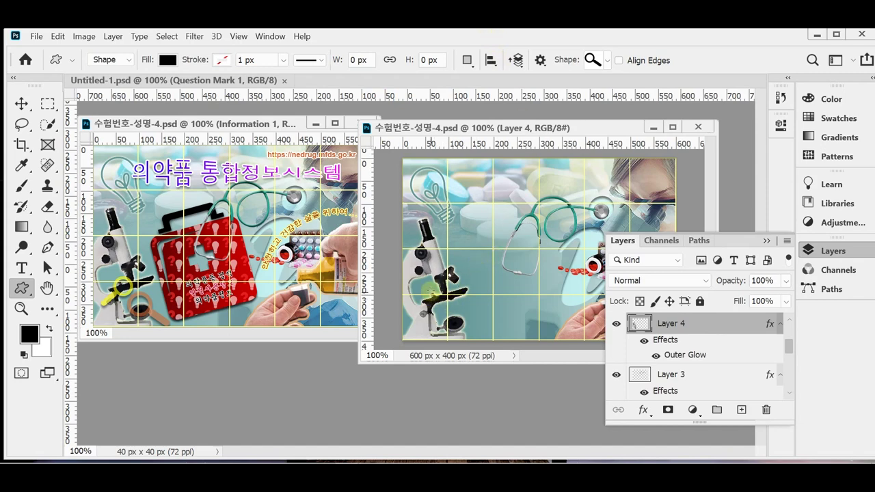
- Draw a magnifying glass about 89 × 72 px over the microscope's base and fill it with #cc6633
drag(430, 293, 471, 329)
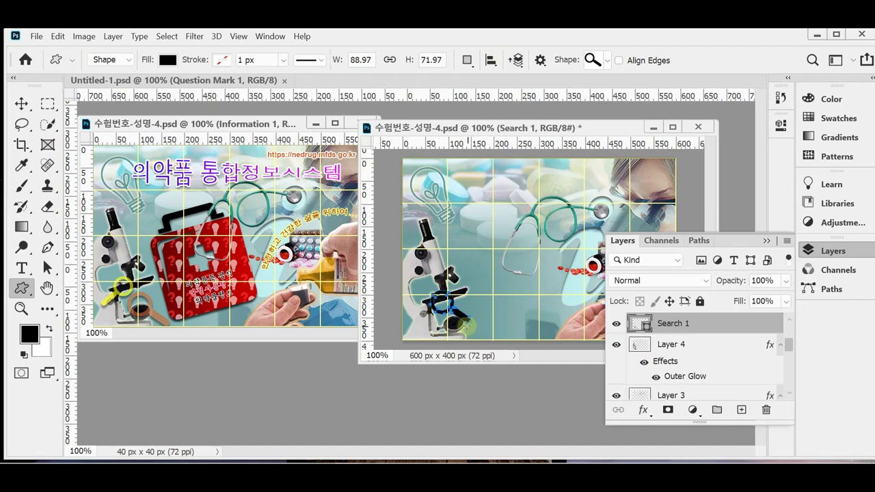
double_click(636, 327)
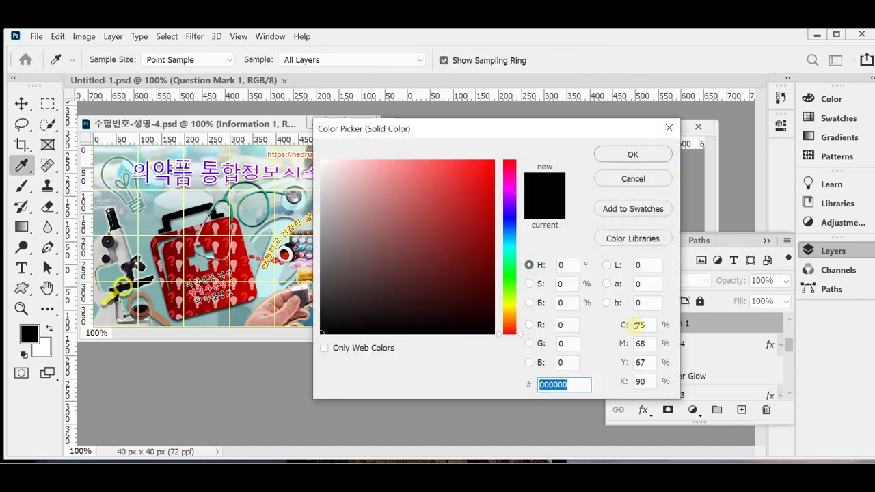
text(c63)
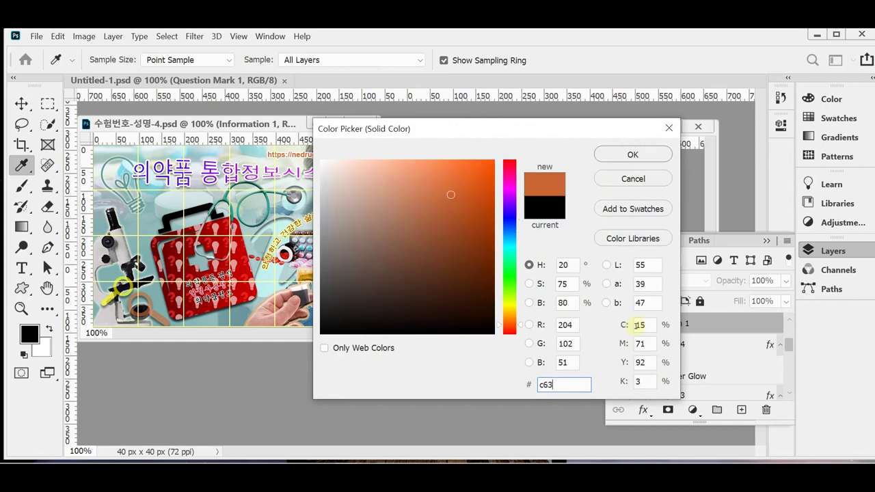
key(Return)
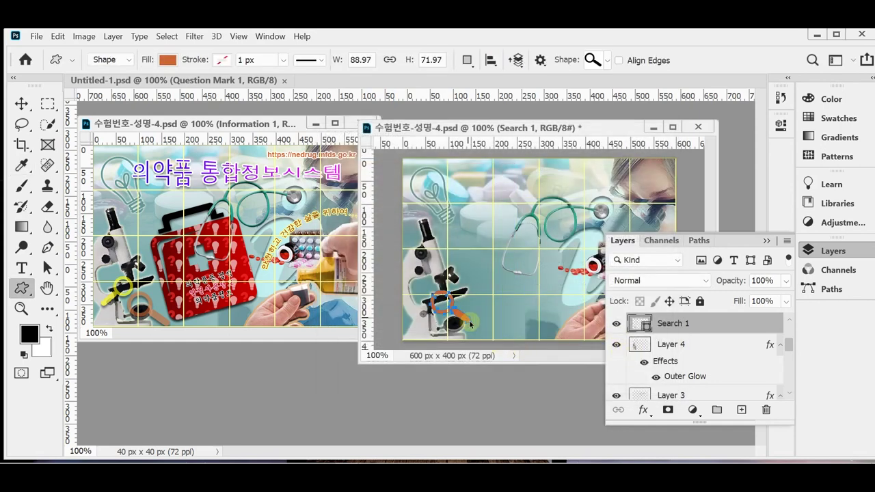
- Enlarge the orange magnifying glass to about 95 × 77 px and move it to the lower right of the microscope's base
key(ctrl+t)
drag(452, 307, 456, 325)
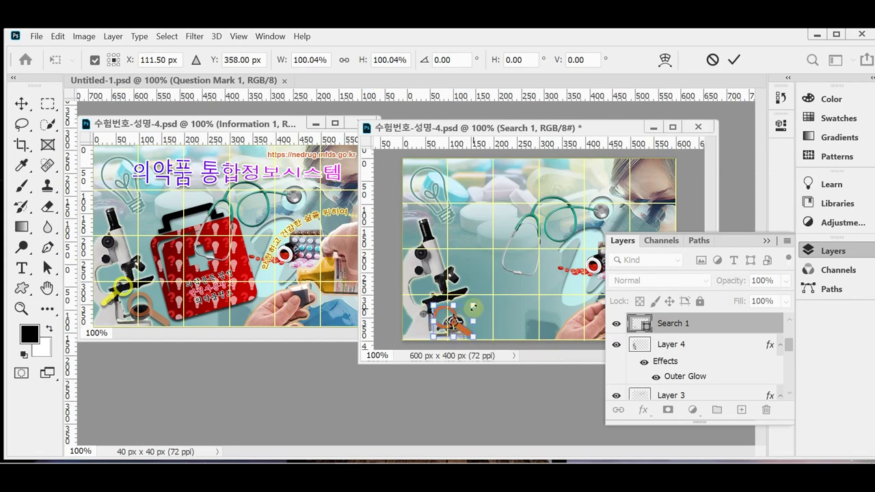
drag(473, 305, 475, 303)
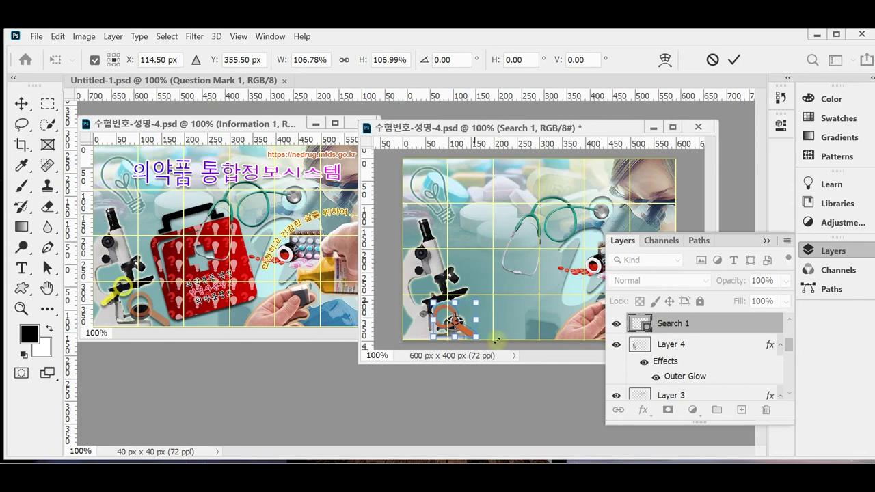
drag(469, 335, 478, 340)
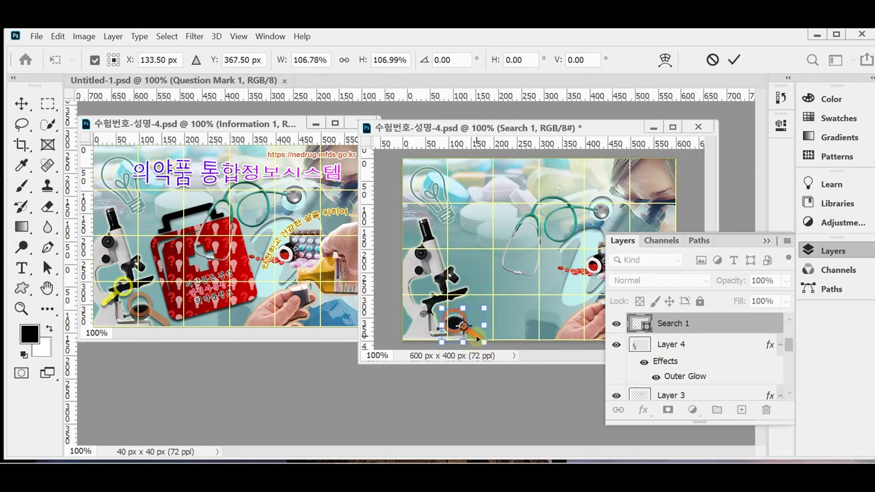
key(Return)
key(u)
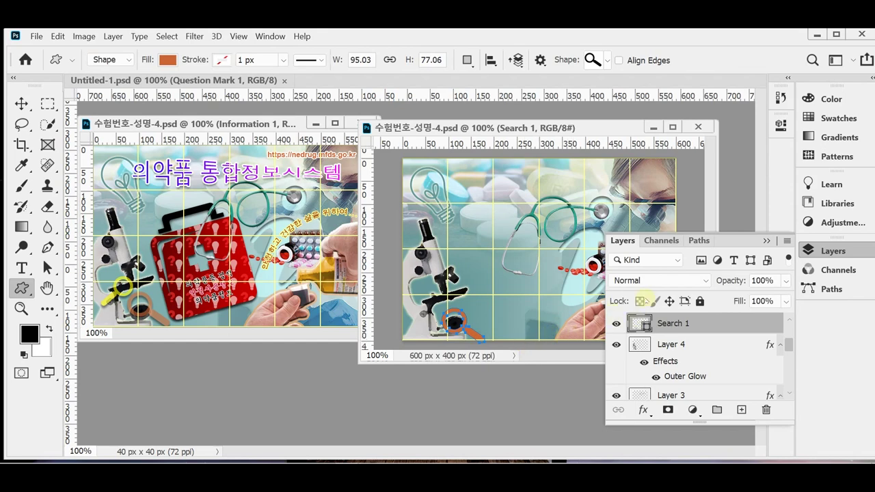
- Set the orange magnifying glass layer's opacity to 60% and add a Drop Shadow with the default settings
drag(737, 284, 730, 286)
click(643, 409)
click(643, 408)
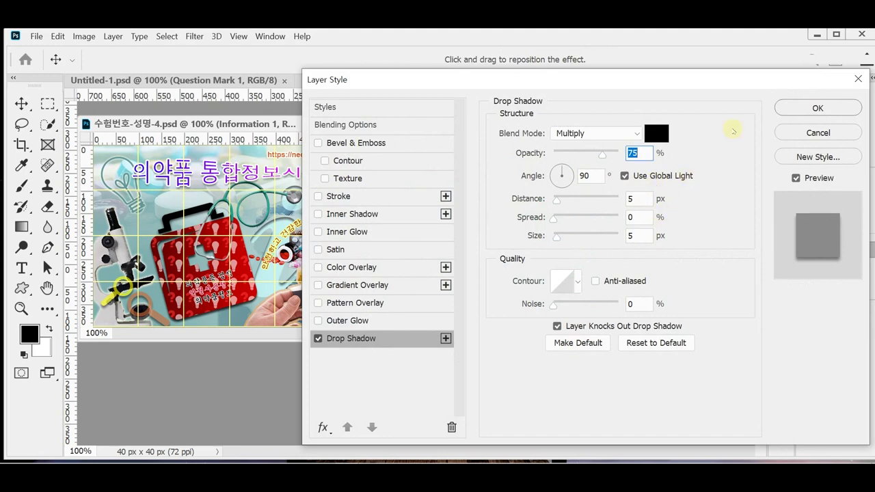
click(807, 108)
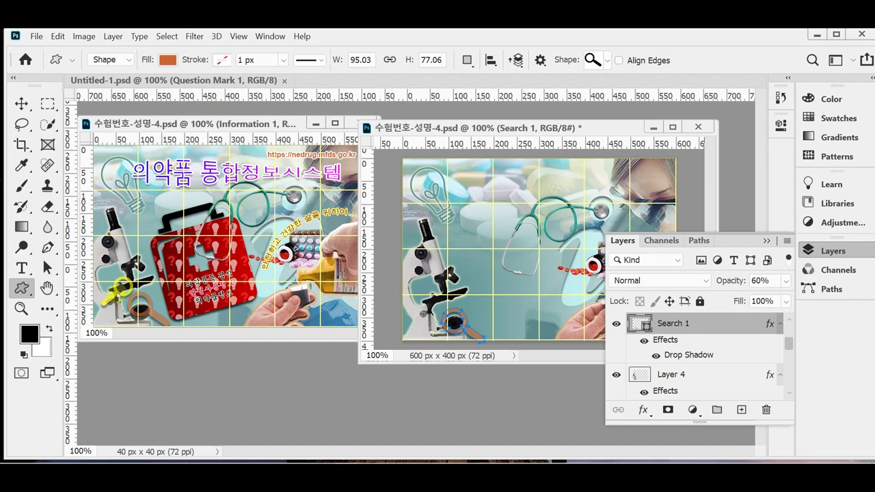
- Duplicate the orange magnifying glass layer and flip the copy horizontally
key(ctrl+j)
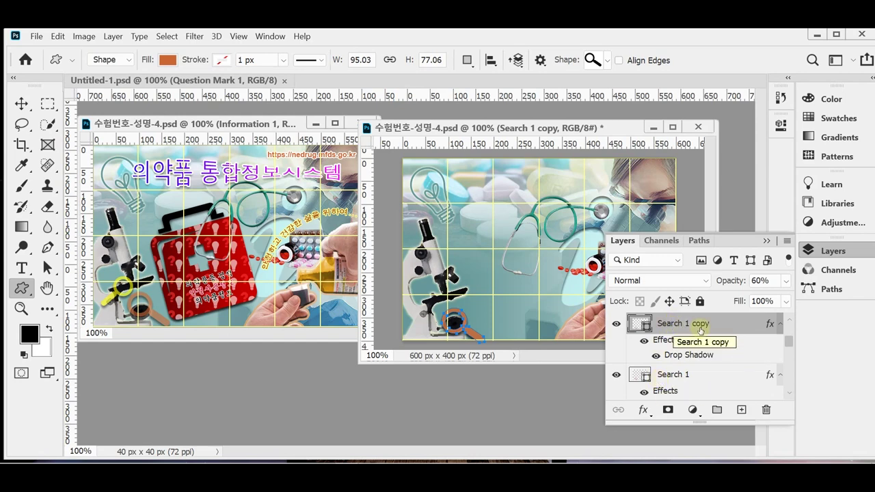
scroll(454, 317, up, 1)
drag(457, 316, 492, 280)
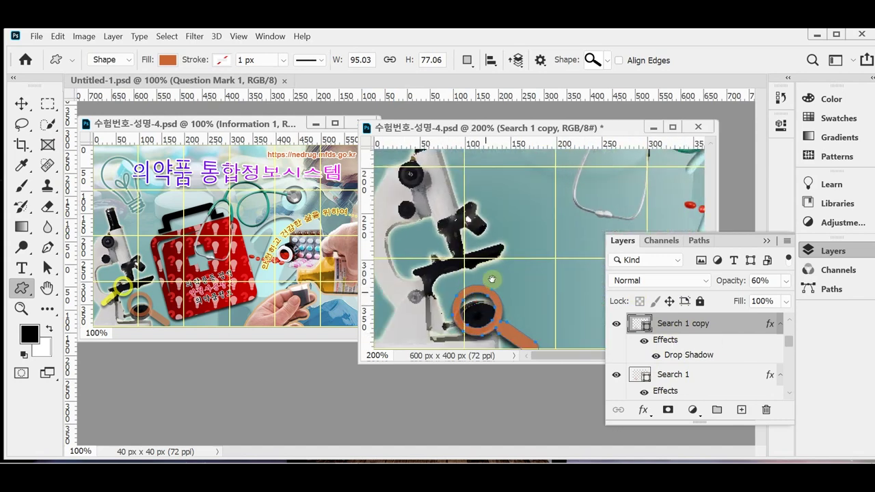
key(ctrl+t)
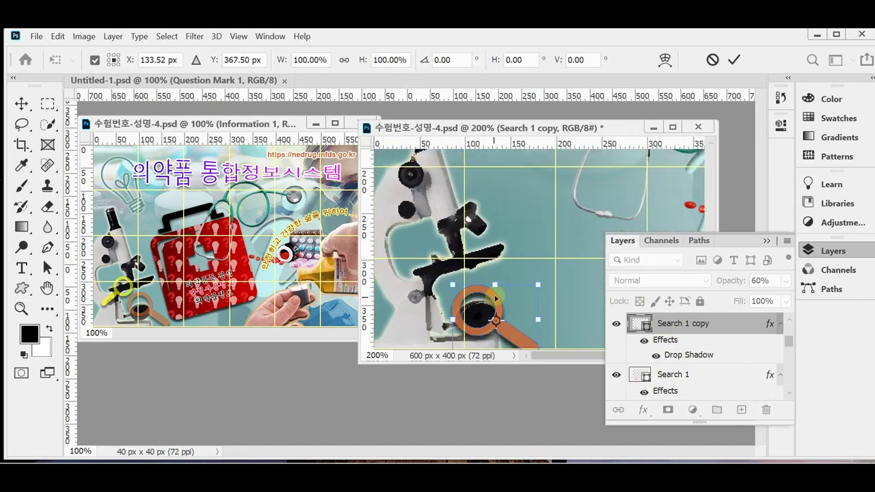
right_click(495, 299)
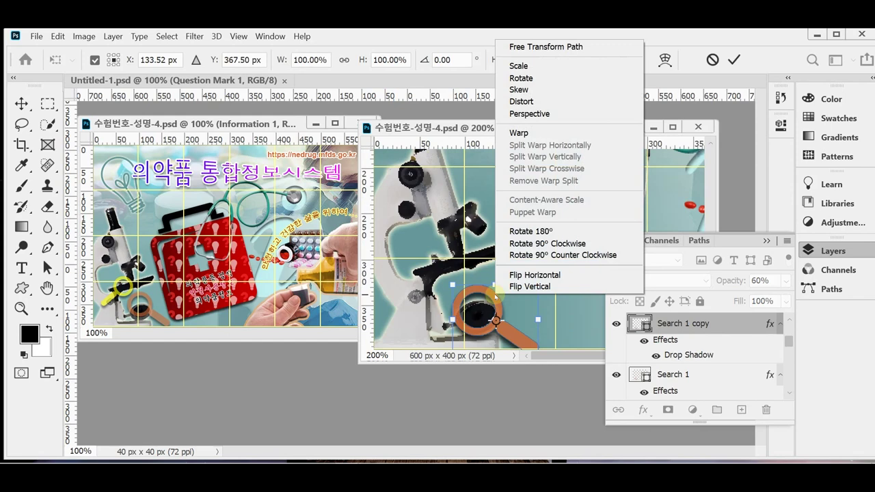
click(540, 274)
- Scale the flipped magnifying glass to about 79% and place it over the left part of the microscope's stage
drag(506, 319, 428, 292)
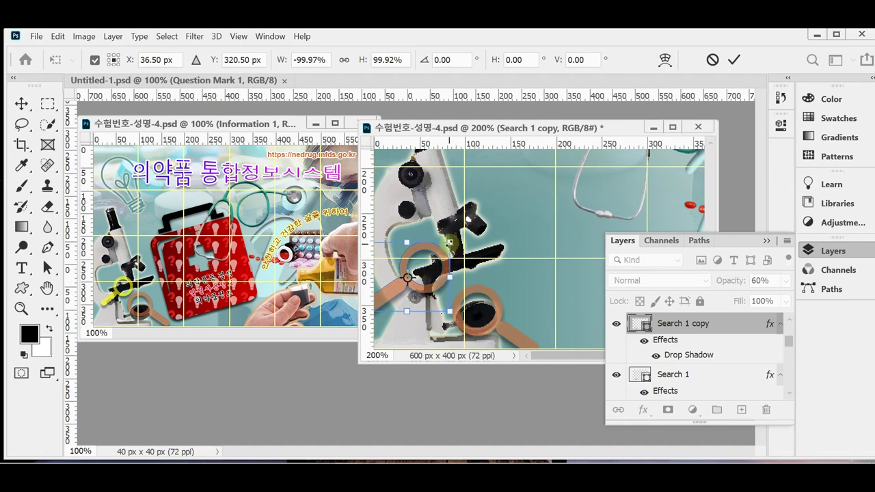
drag(450, 243, 431, 257)
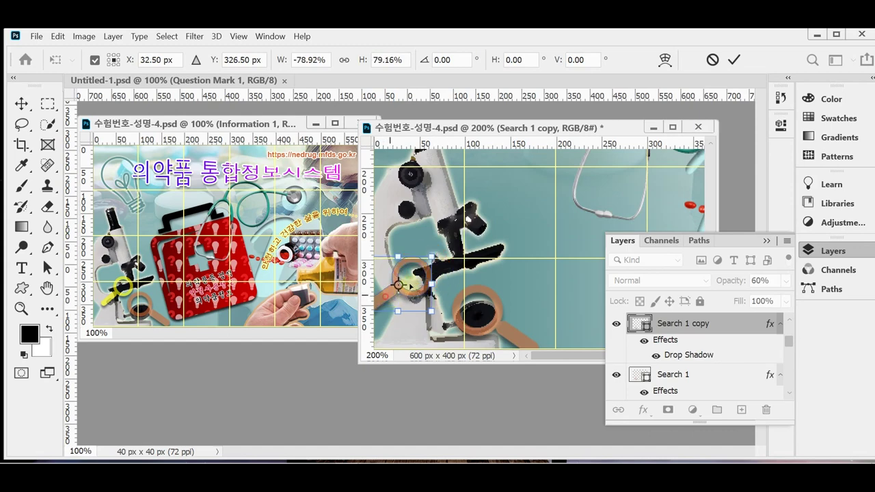
mouse_move(410, 287)
mouse_down()
mouse_move(442, 269)
mouse_move(404, 292)
mouse_up()
key(Return)
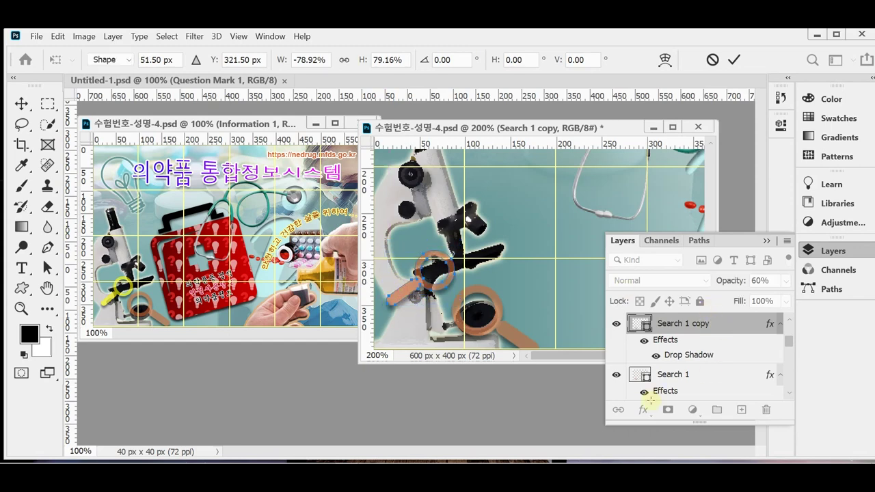
- Change the fill colour of the flipped magnifying glass copy to yellow, #ff0
key(u)
double_click(640, 323)
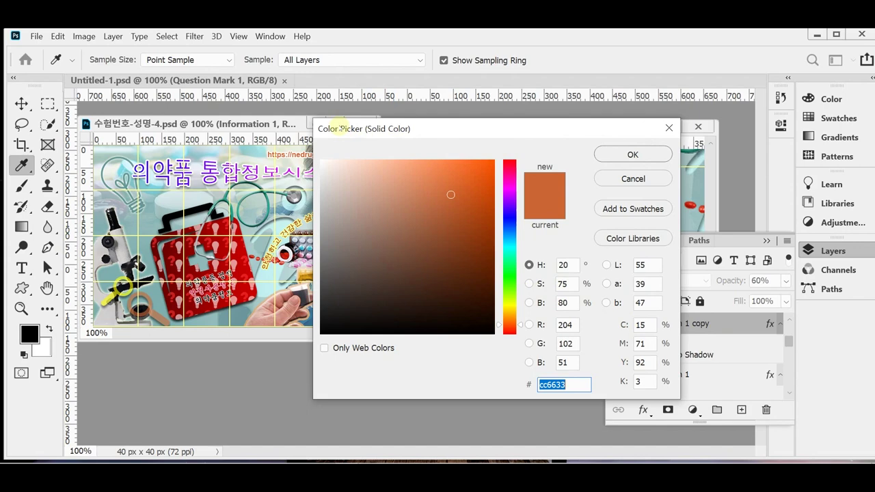
click(547, 386)
text(ff0)
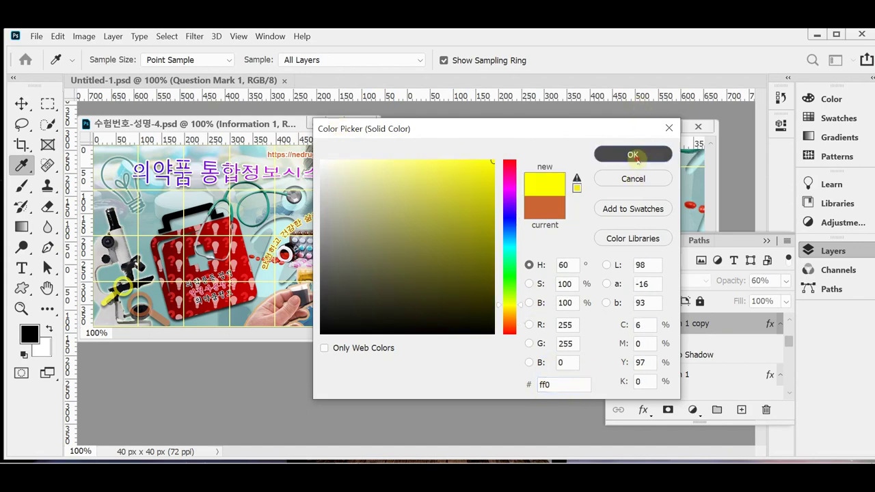
key(Return)
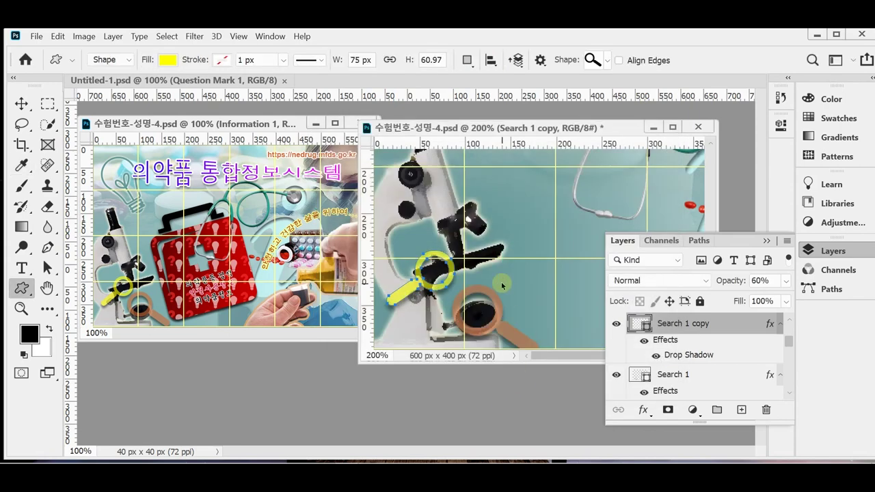
- Rotate the yellow magnifying glass by about -11° and shift it slightly right over the microscope's stage
key(ctrl+t)
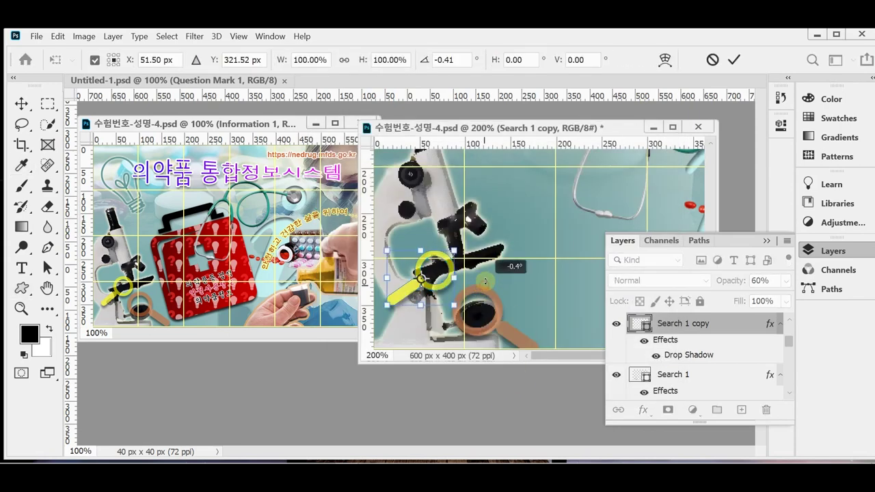
mouse_move(483, 287)
mouse_down()
mouse_move(485, 277)
mouse_move(492, 284)
mouse_up()
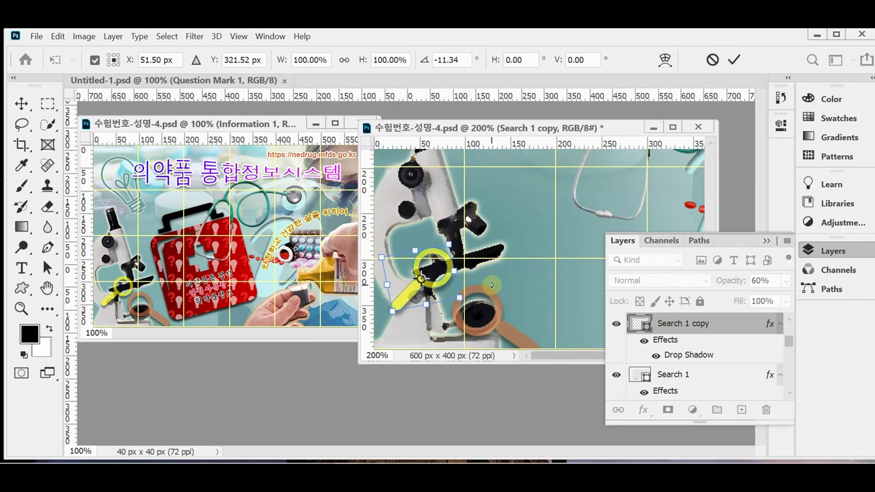
drag(431, 288, 443, 288)
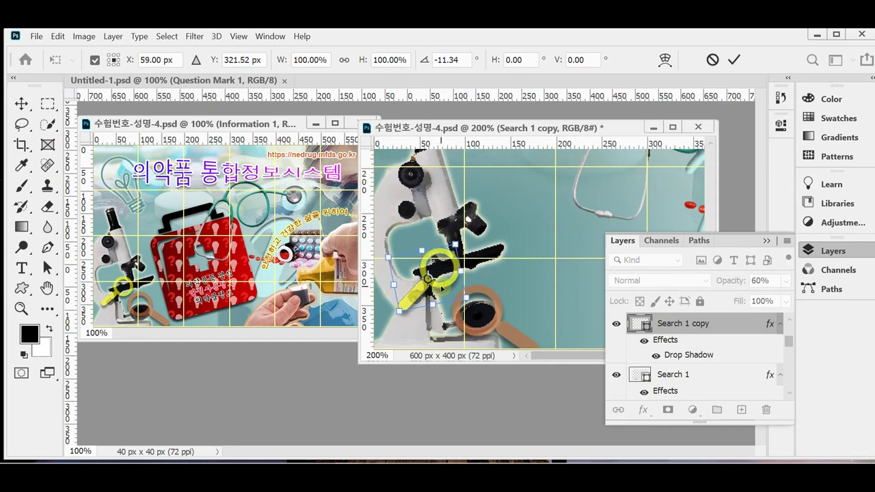
key(Return)
key(u)
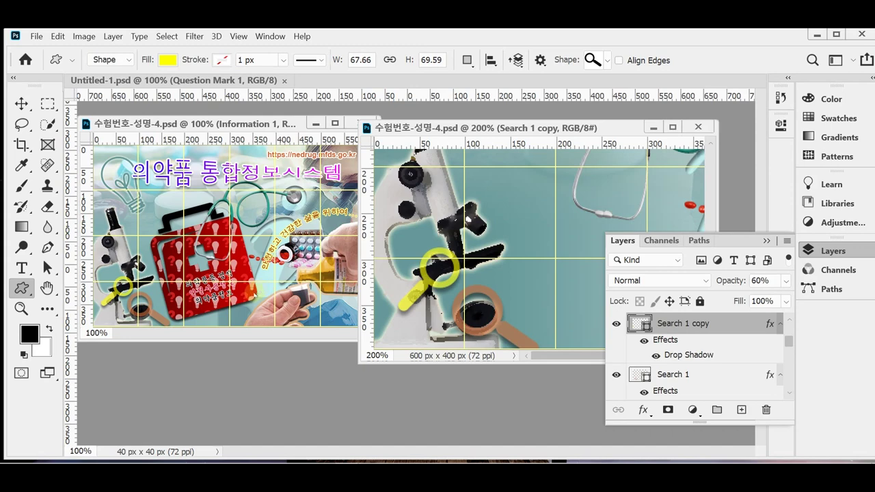
- Collapse the Layers panel and move the working document's window clear of the reference image
click(21, 289)
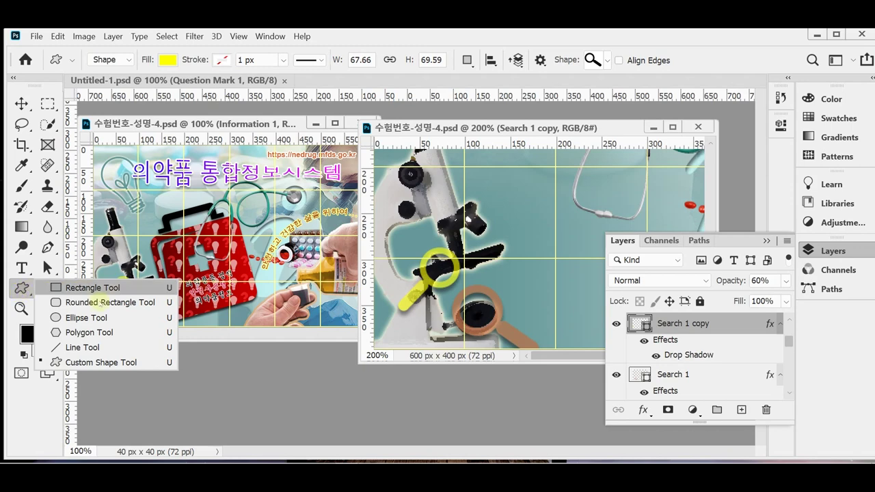
click(24, 290)
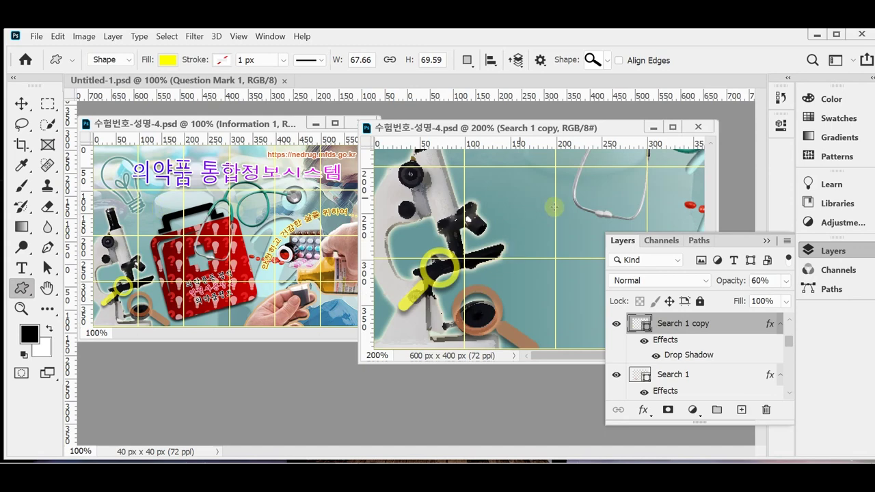
click(809, 251)
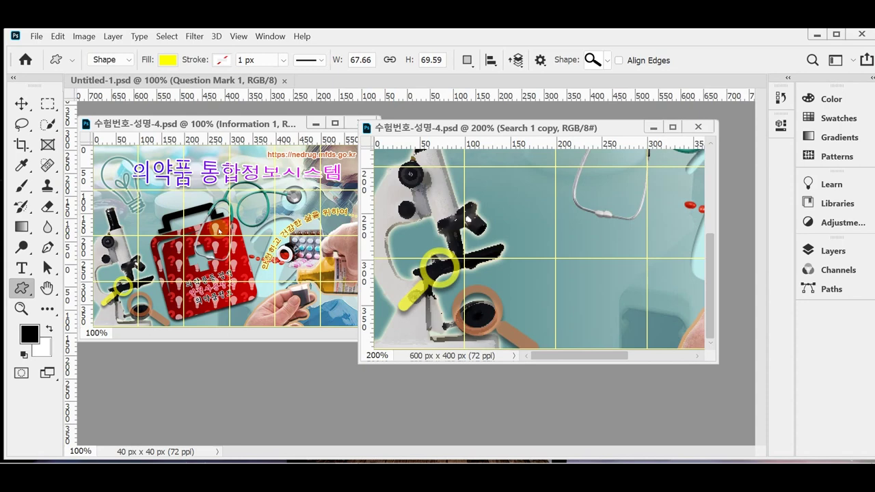
scroll(581, 258, right, 1)
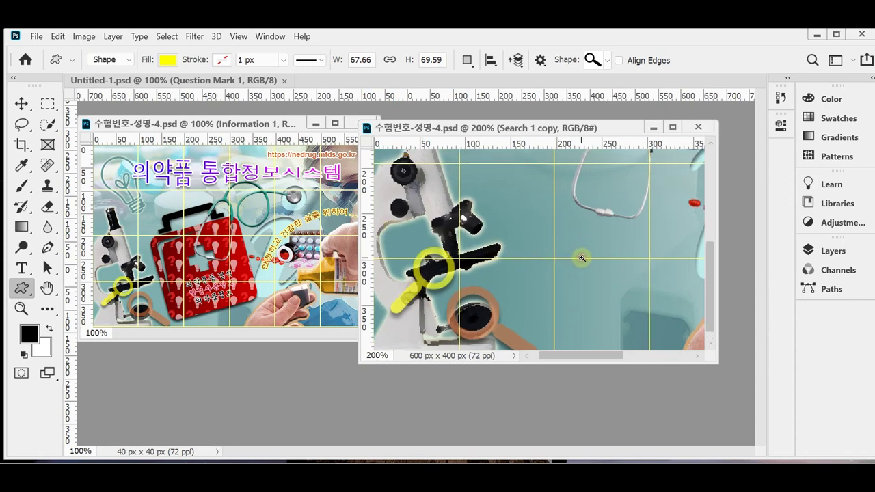
scroll(560, 256, down, 2)
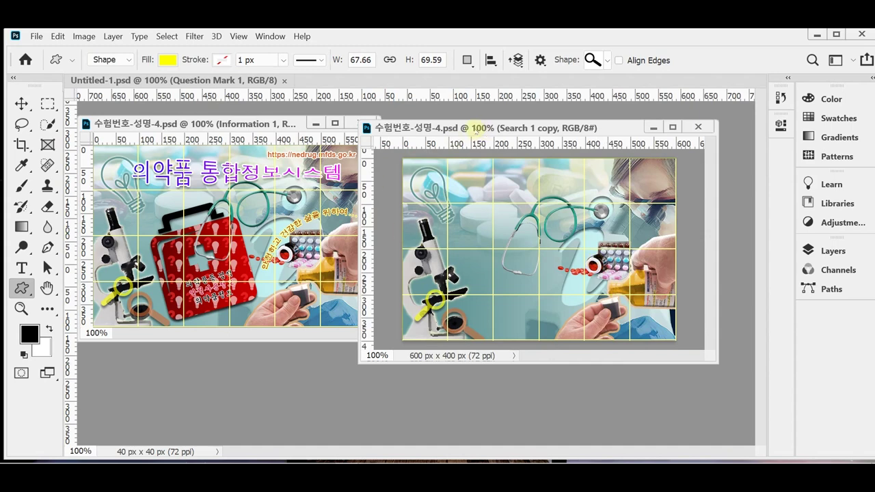
drag(476, 129, 495, 124)
- Choose the Rounded Rectangle Tool and set its corner radius to 20 px
right_click(21, 288)
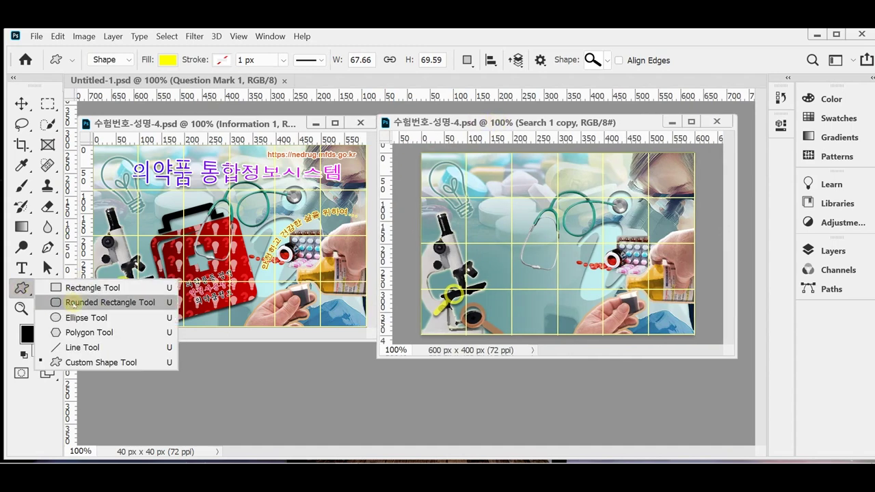
click(74, 303)
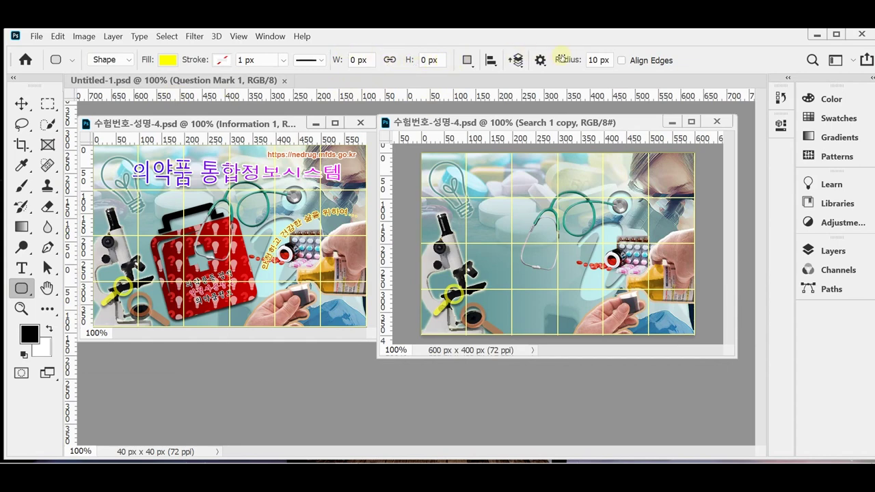
drag(560, 59, 561, 60)
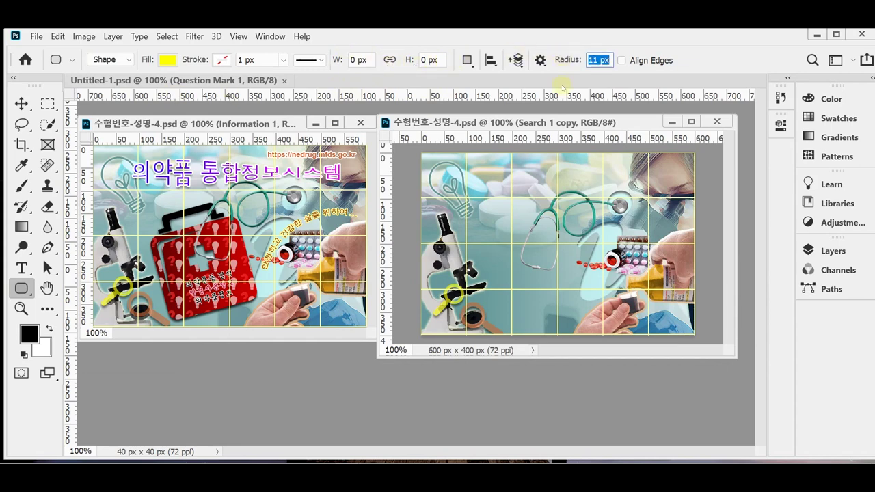
text(20)
key(Return)
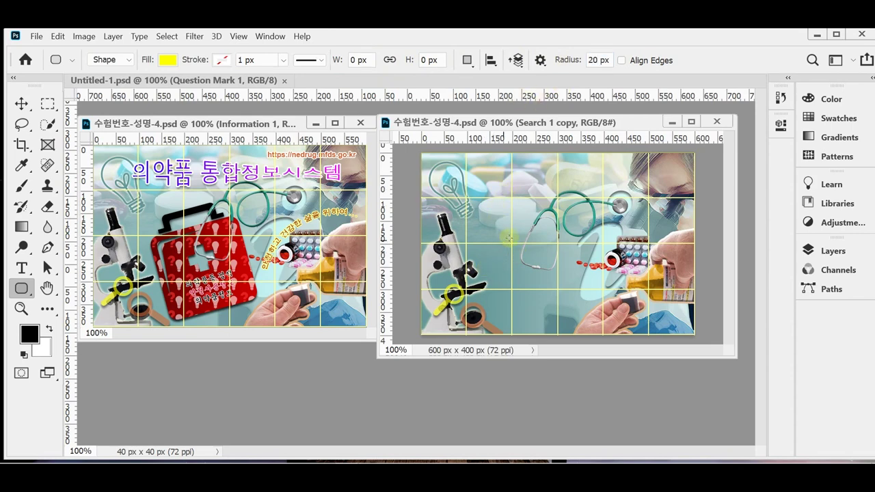
- Draw a yellow rounded rectangle about 230 × 222 px between the microscope and the hand, and check its live shape properties
drag(503, 225, 598, 321)
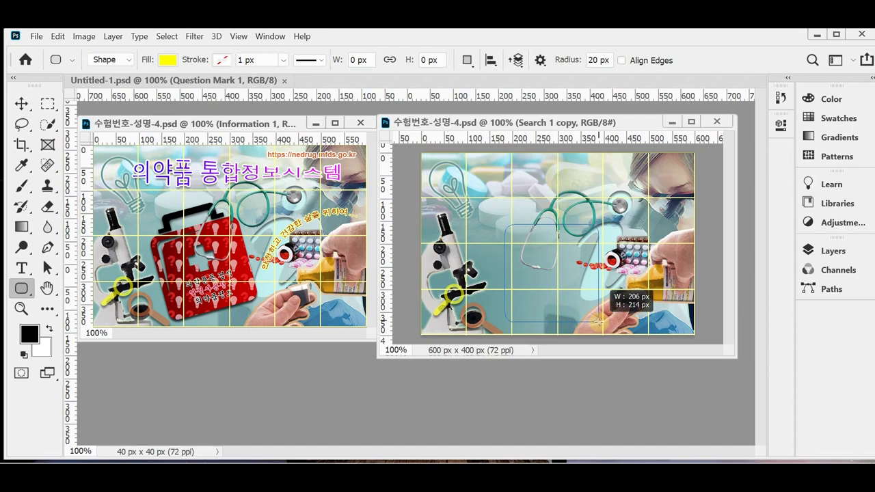
drag(599, 321, 606, 326)
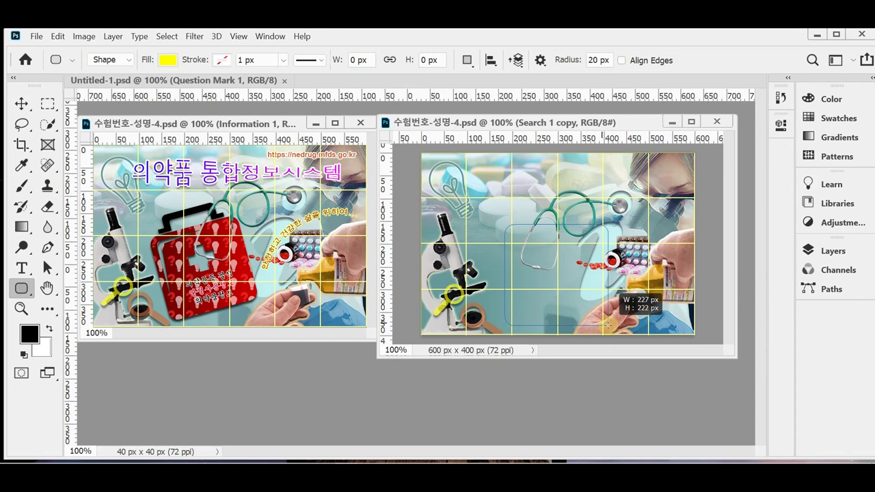
drag(607, 324, 609, 325)
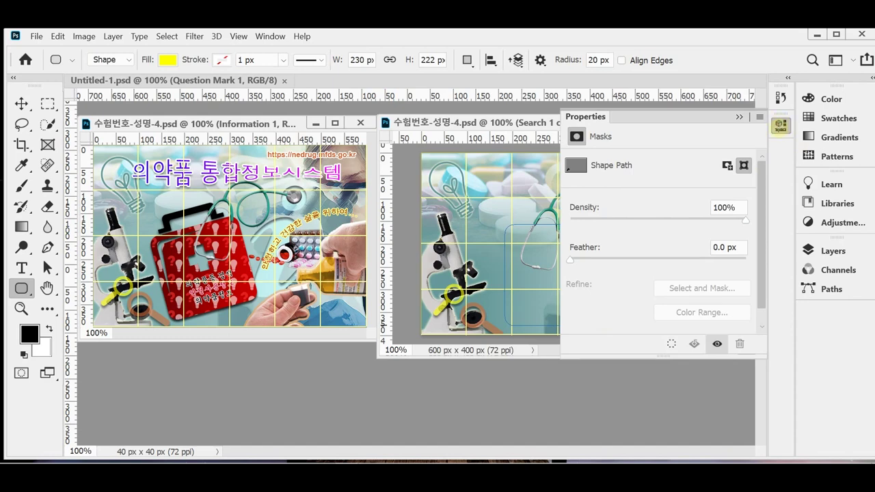
click(780, 127)
click(779, 126)
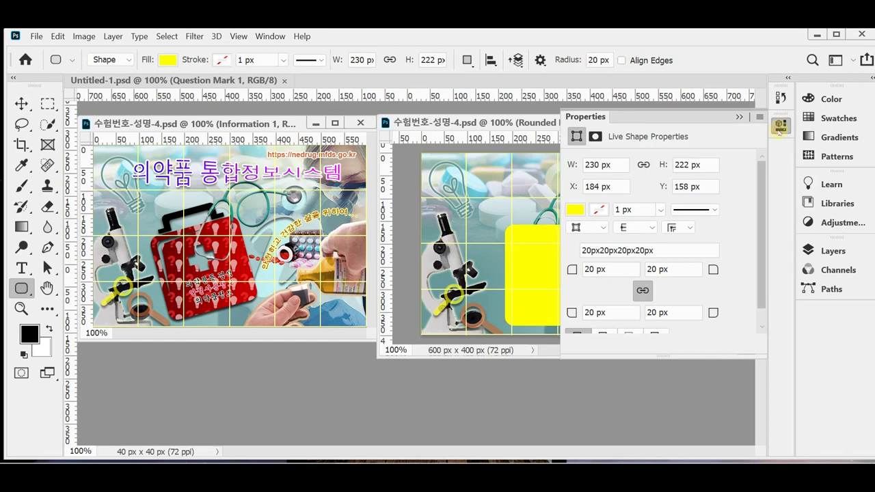
click(781, 127)
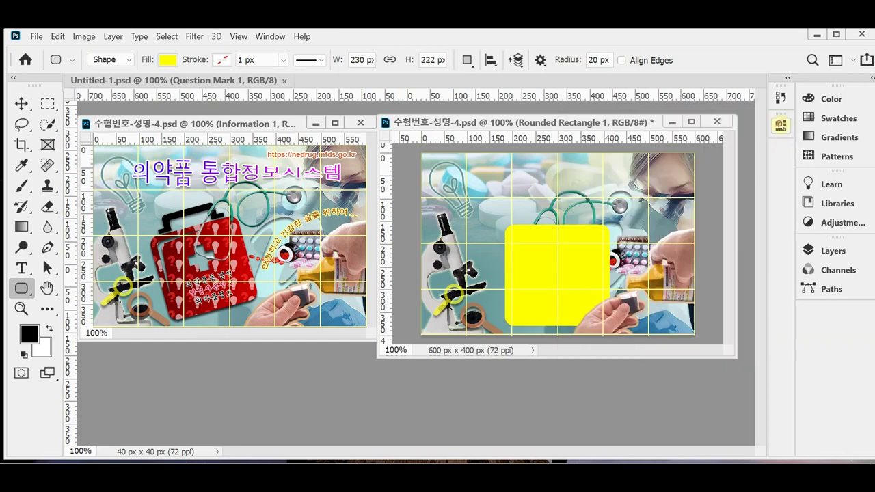
- Move the yellow rounded rectangle slightly left, closer to the microscope and away from the hand
click(545, 278)
click(531, 302)
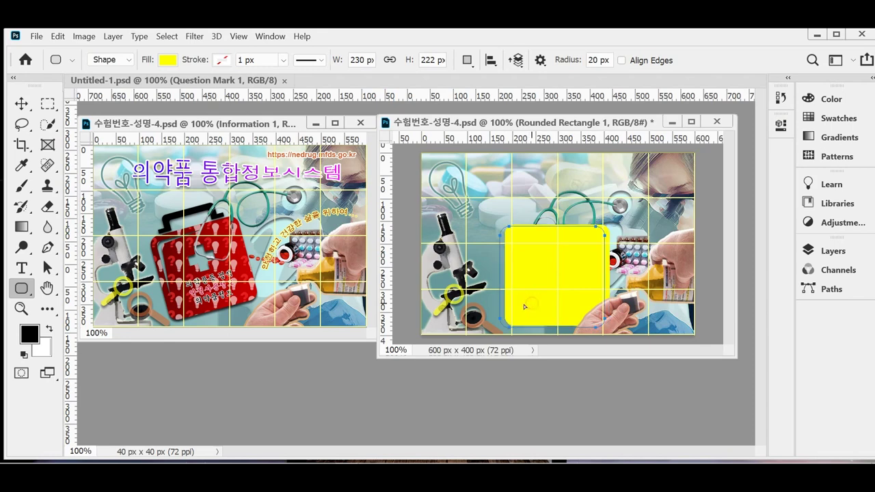
drag(524, 307, 517, 304)
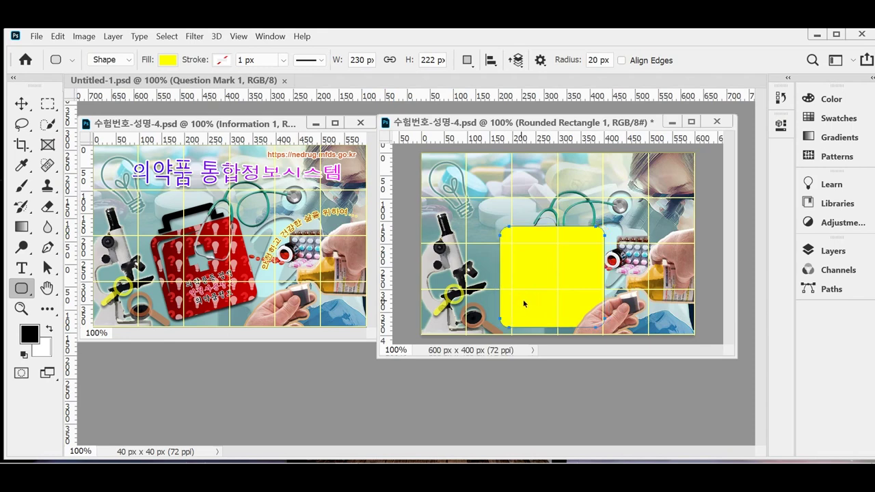
drag(520, 306, 528, 312)
key(shift+Left)
key(Left)
key(Left)
key(Left)
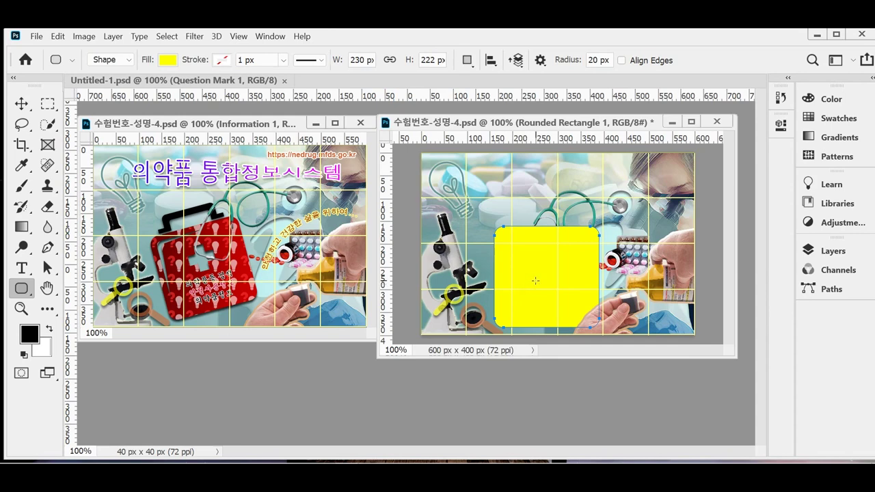
- Scale the yellow rounded rectangle down from its upper-right corner to about 204 × 189 px
key(ctrl+t)
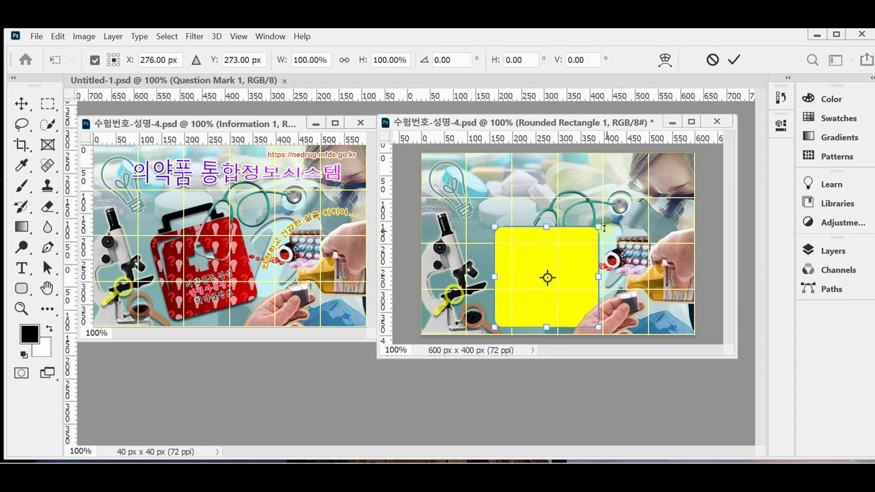
drag(599, 226, 586, 242)
key(Return)
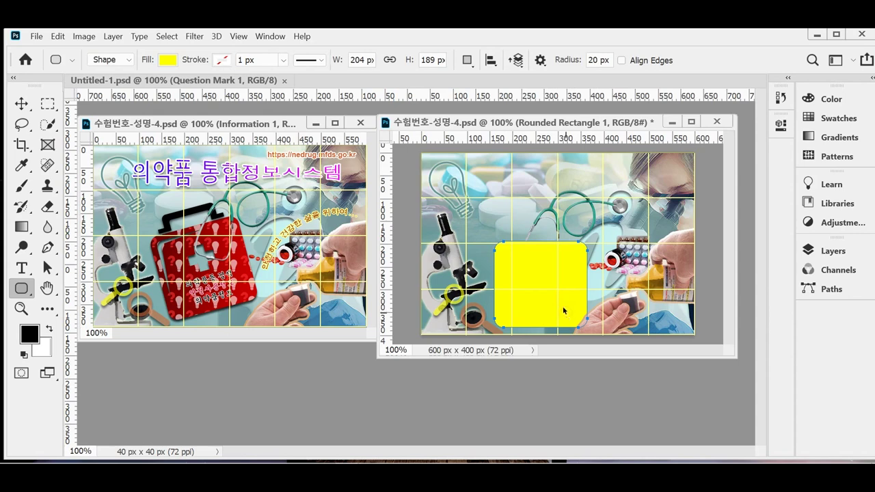
- Nudge the yellow rounded rectangle slightly up and left to match the bag's place in the reference
key(Up)
key(Up)
key(Up)
key(Up)
key(Up)
key(Up)
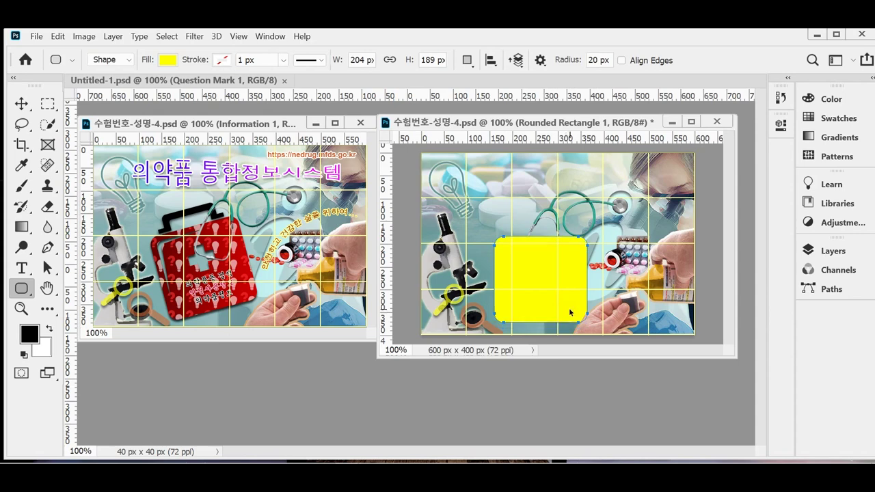
key(Left)
key(Left)
key(Left)
key(Left)
key(Left)
key(Left)
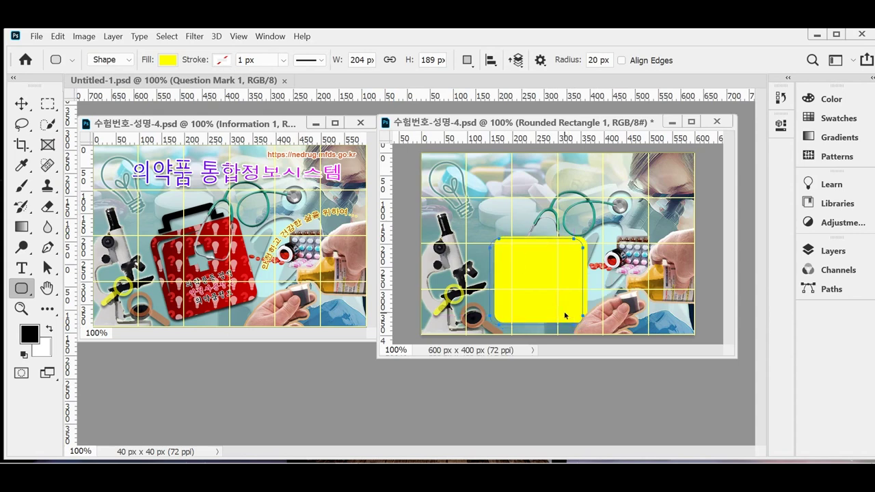
key(Down)
key(Down)
key(Down)
key(Up)
key(Up)
key(Up)
key(Up)
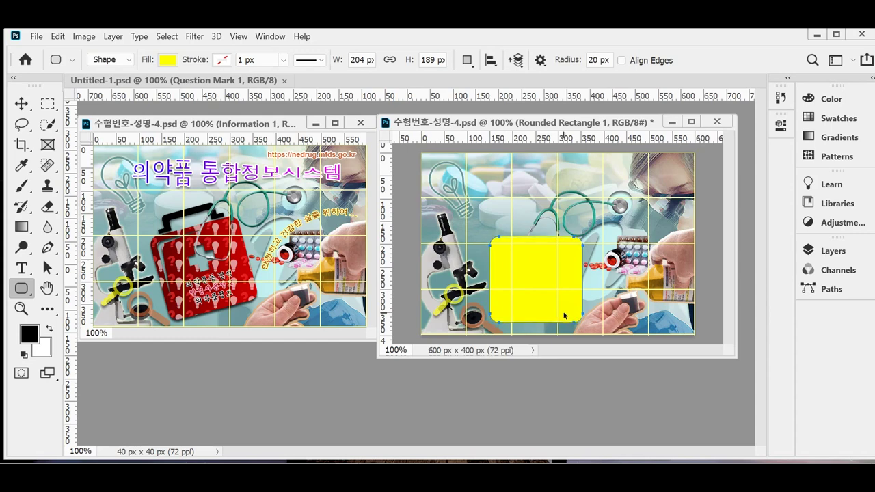
key(Left)
key(Left)
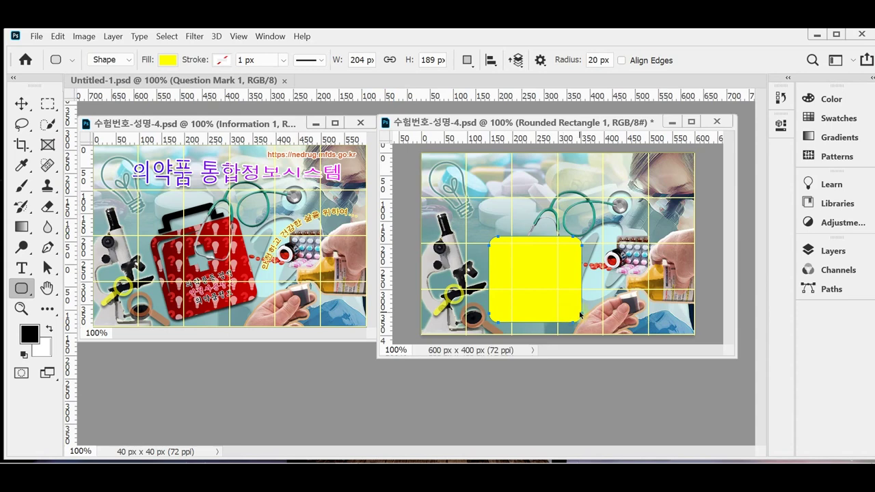
- Narrow the yellow rounded rectangle from its right edge to about 192 px wide
key(ctrl+t)
drag(581, 279, 576, 276)
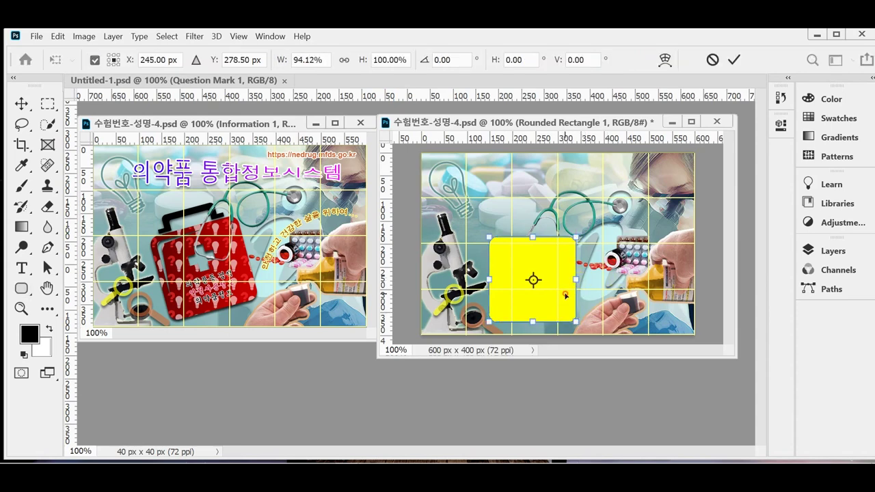
key(Return)
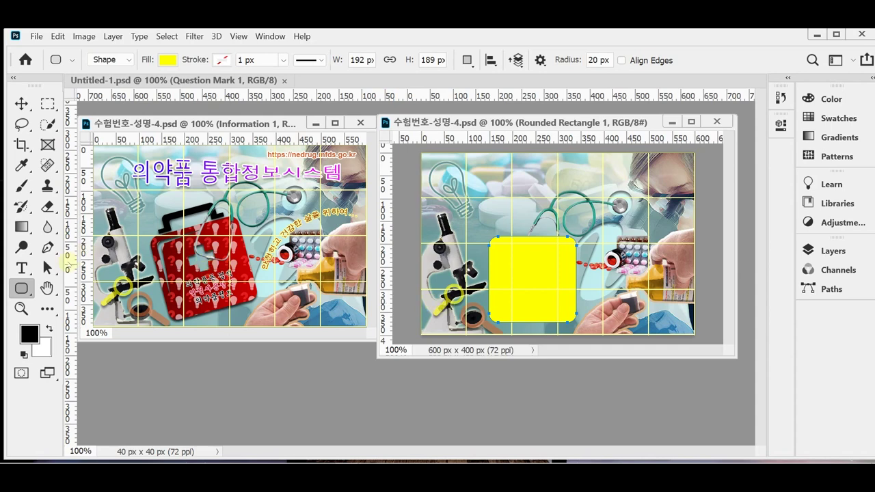
- Choose the Pen Tool in Shape mode and select the Rounded Rectangle 1 layer
drag(48, 248, 98, 245)
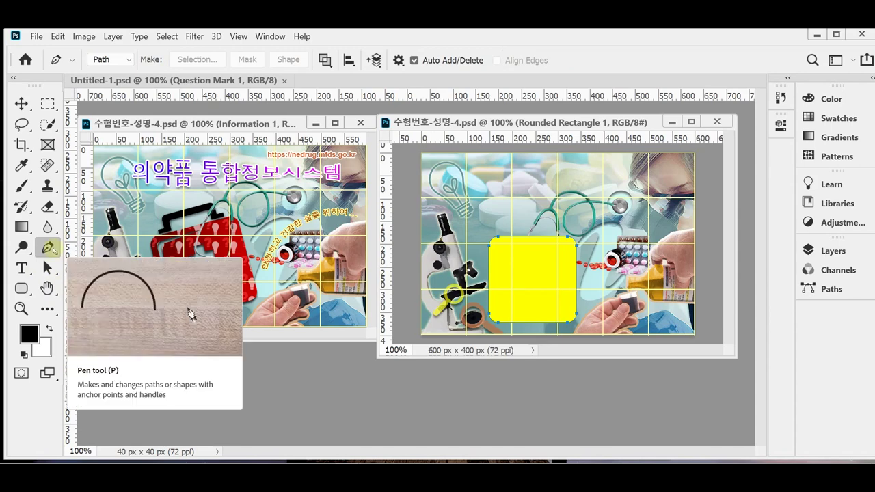
click(126, 60)
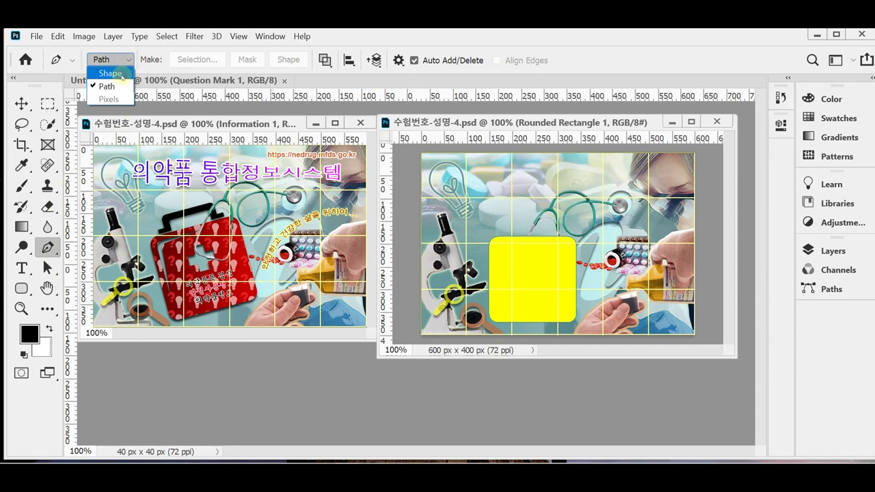
click(121, 75)
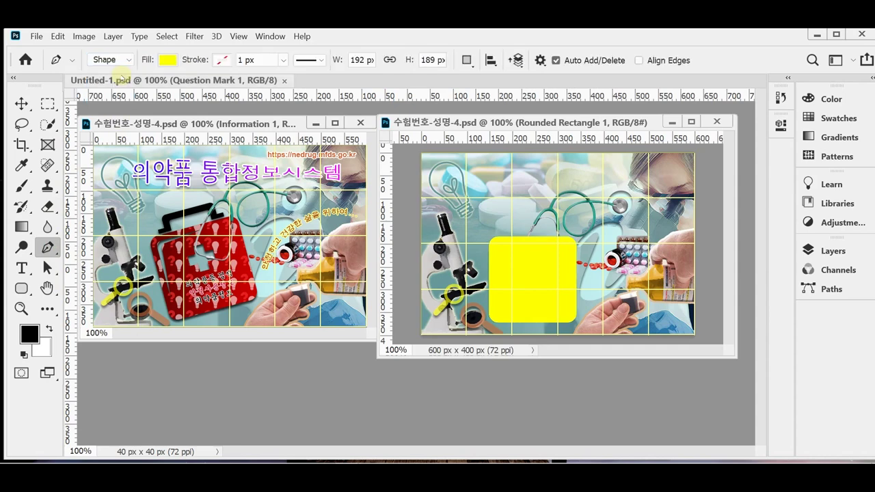
click(828, 251)
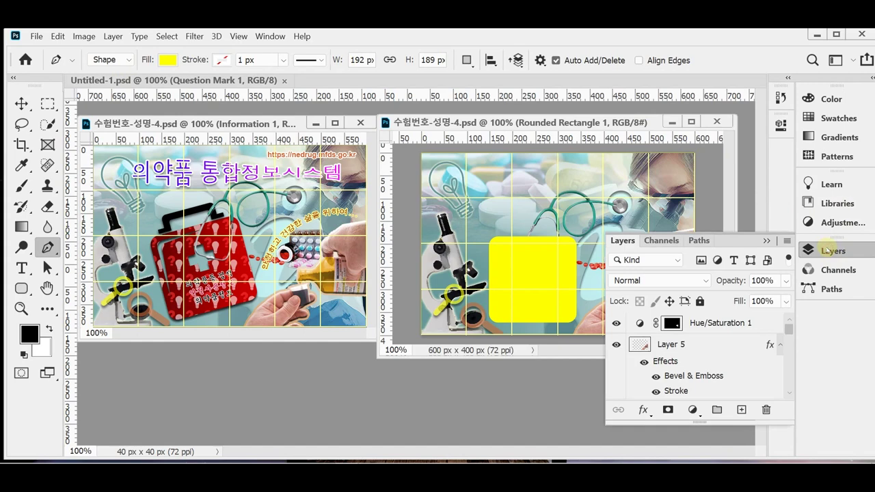
scroll(791, 354, down, 3)
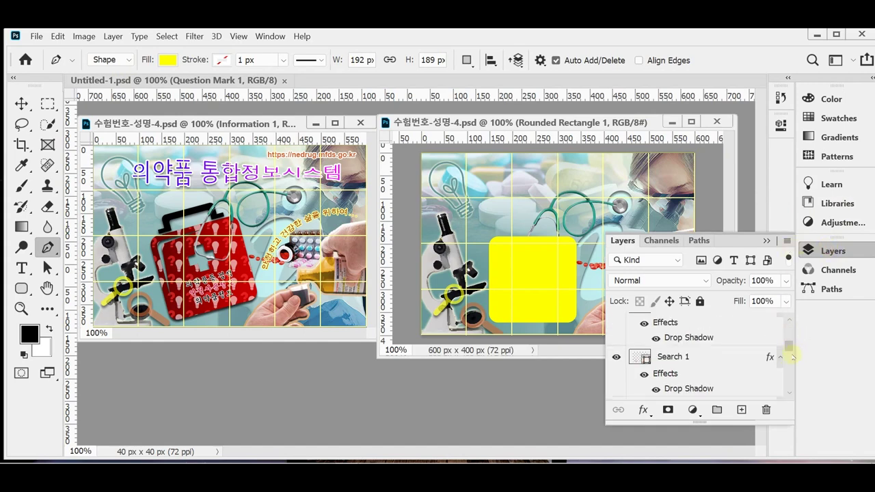
mouse_move(791, 355)
mouse_down()
mouse_move(788, 374)
mouse_move(787, 335)
mouse_up()
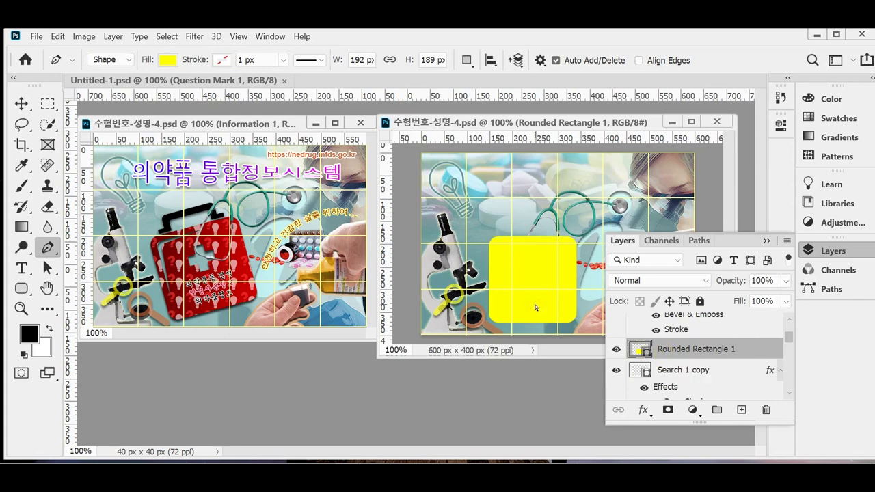
click(656, 350)
- Choose Subtract Front Shape for the pen, undo its effect on the existing rectangle, and deselect the rectangle's path
click(467, 61)
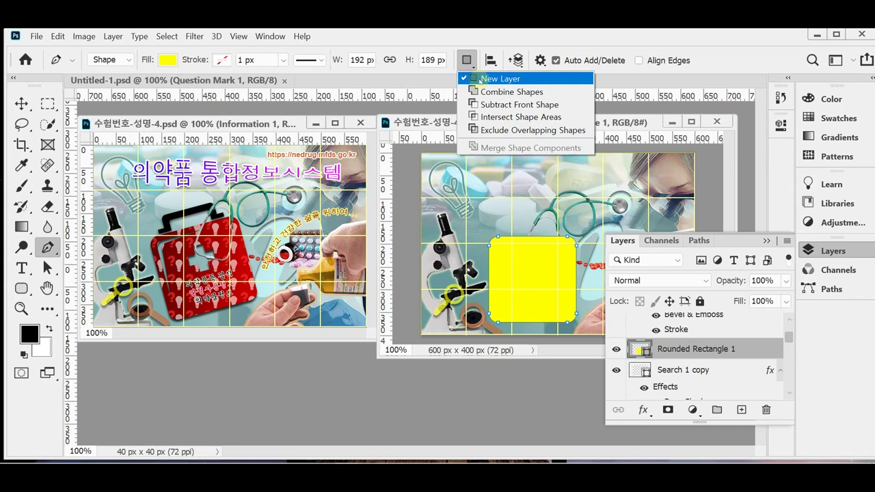
click(525, 104)
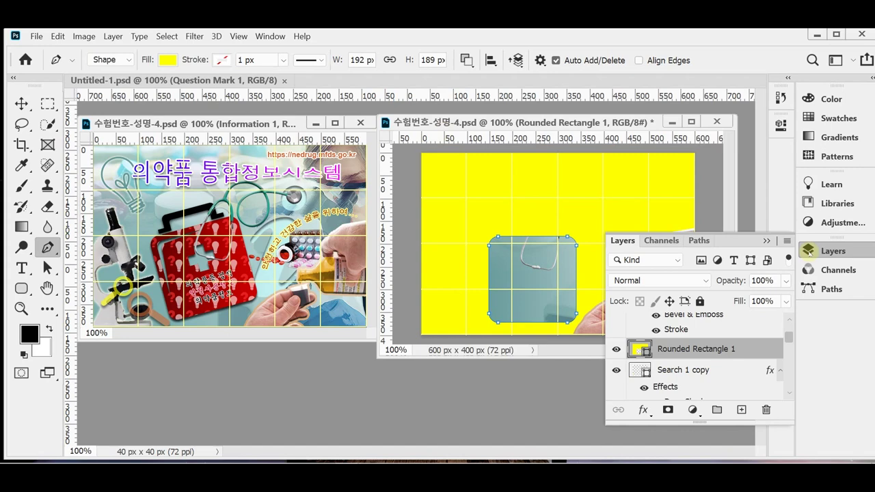
key(ctrl+z)
key(Return)
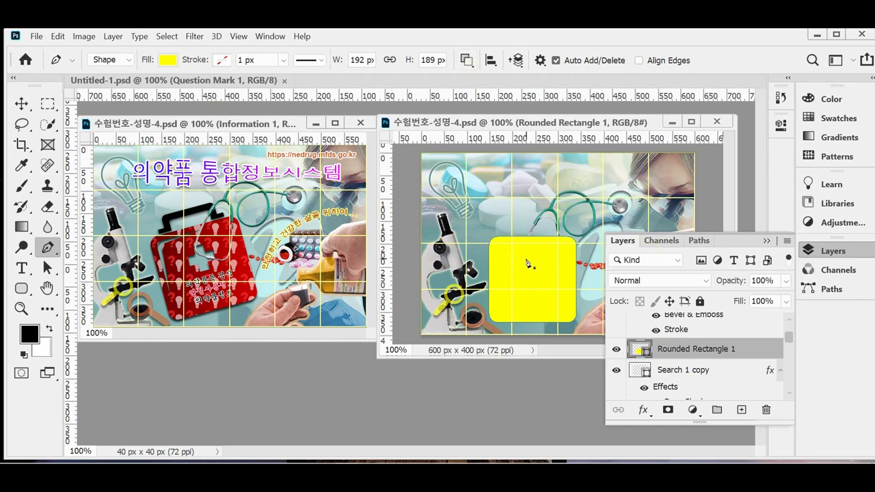
- Cut a thin, tapered corner-shaped highlight out of the yellow rounded rectangle, following its upper-left corner
drag(513, 272, 536, 281)
click(481, 226)
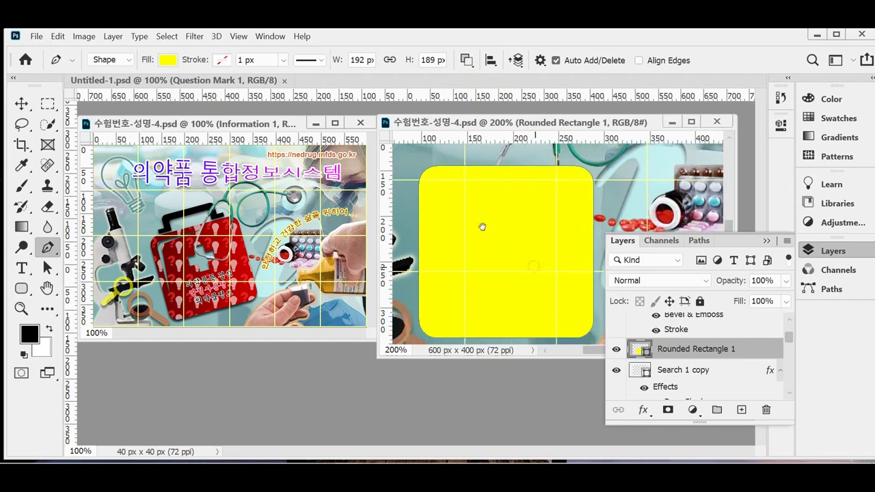
click(421, 258)
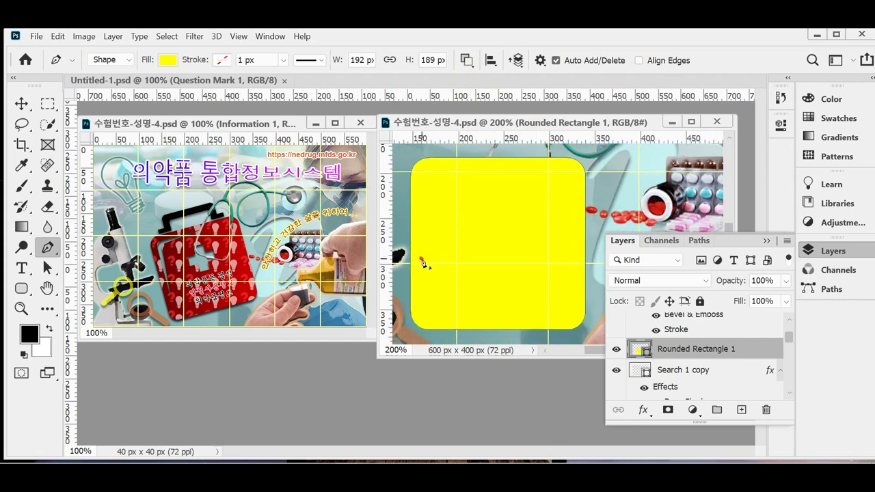
click(420, 183)
drag(436, 166, 455, 165)
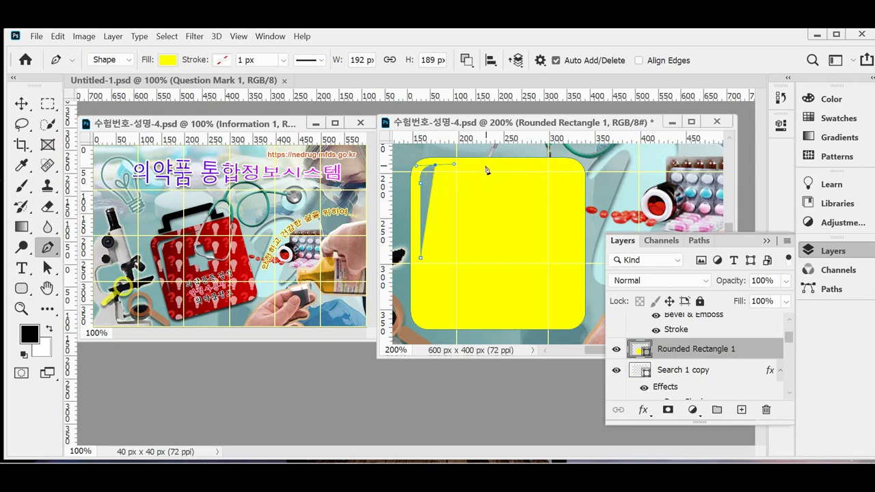
click(514, 166)
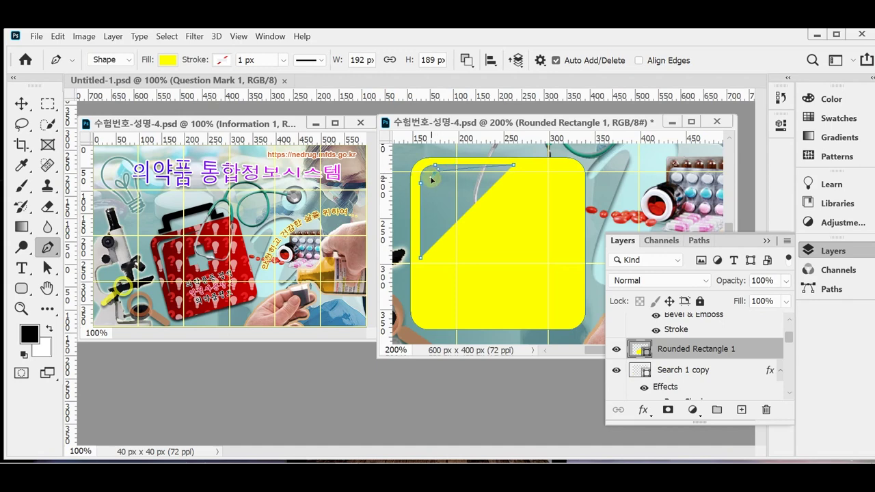
click(431, 179)
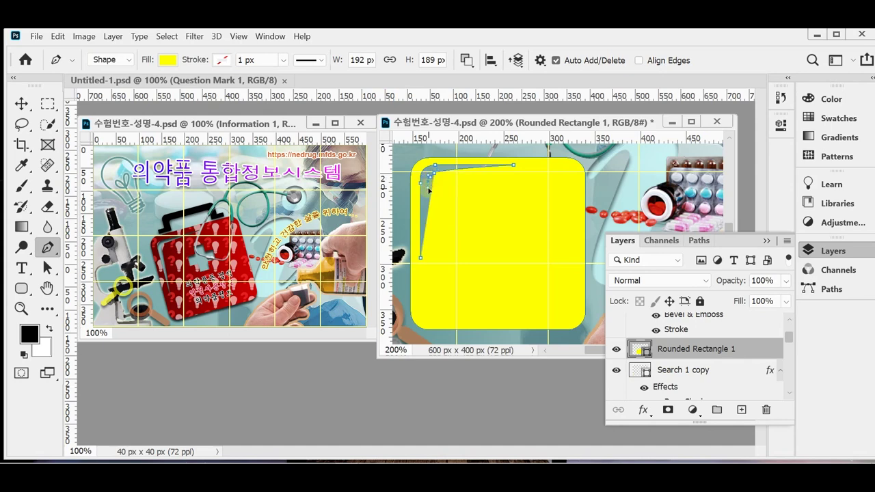
click(421, 259)
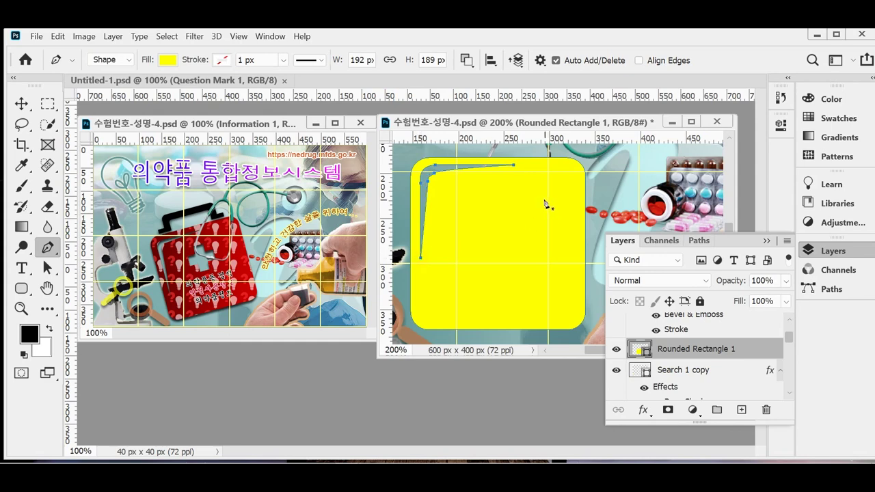
key(Return)
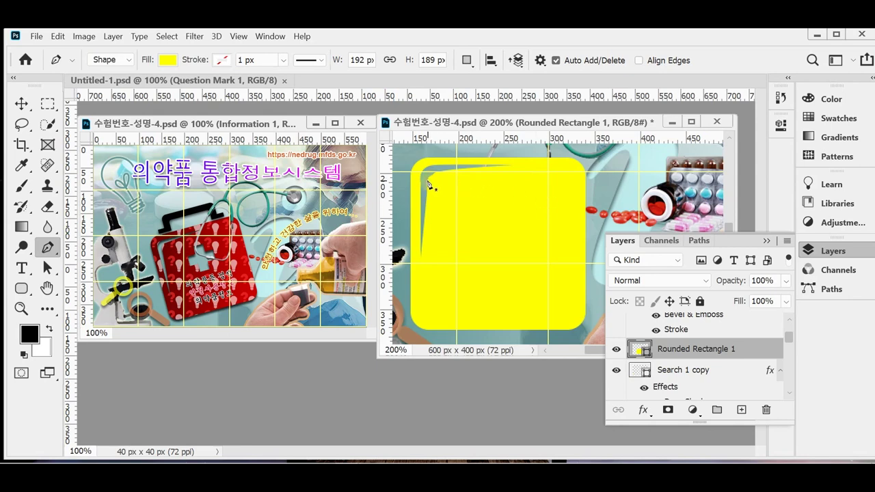
click(501, 188)
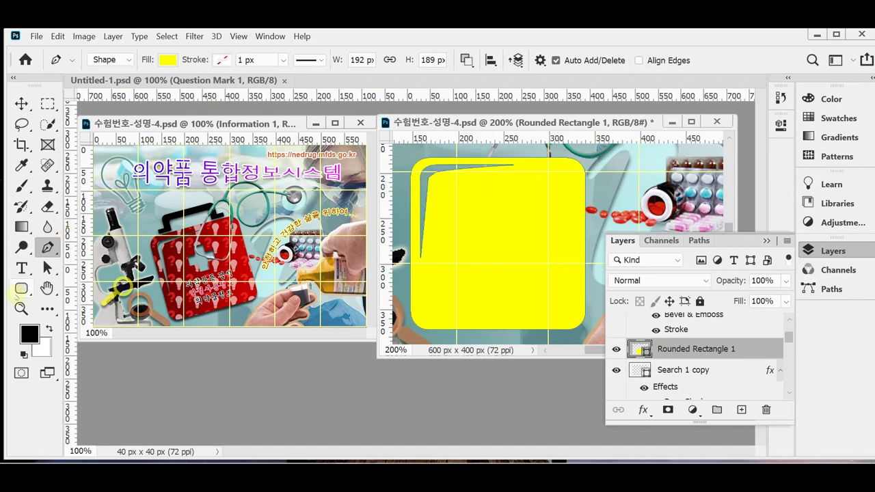
- Subtract a vertical rectangle about 23 × 58 px from the yellow shape's upper middle with the Rectangle Tool
click(20, 289)
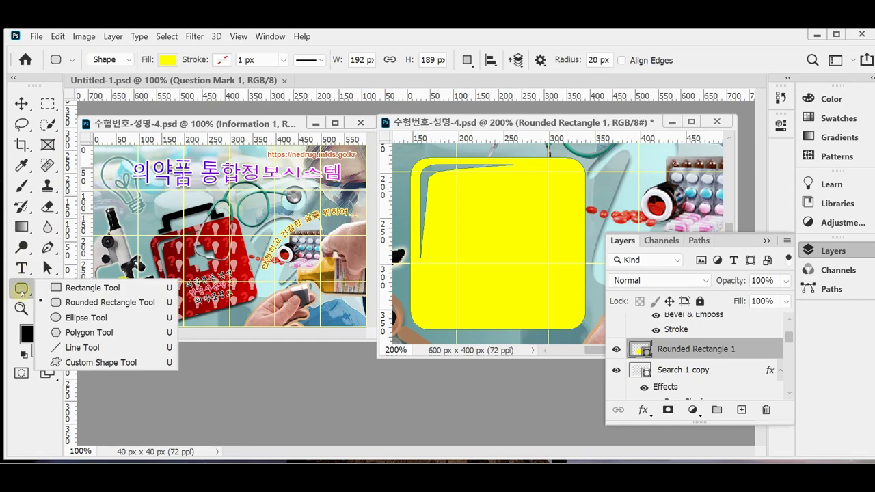
click(68, 290)
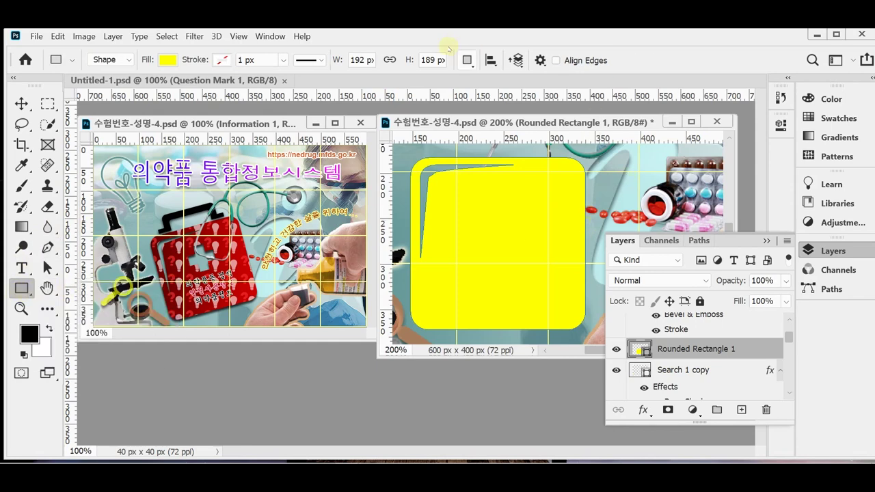
click(467, 61)
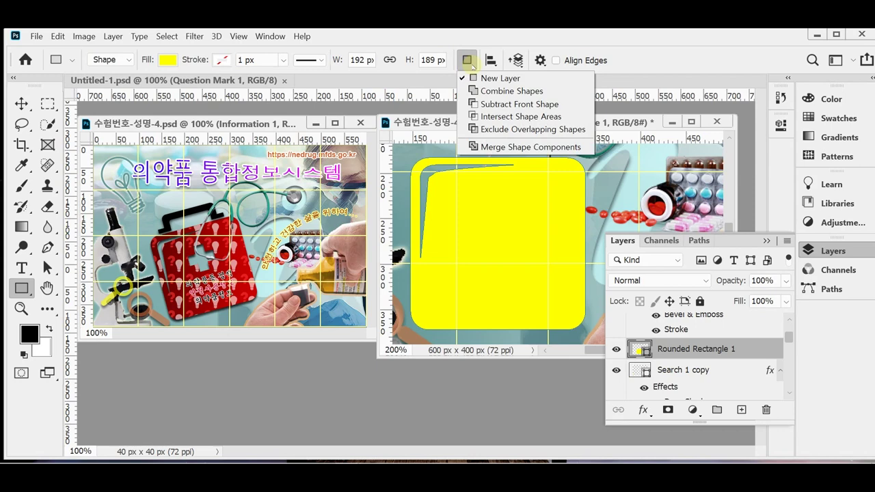
click(482, 104)
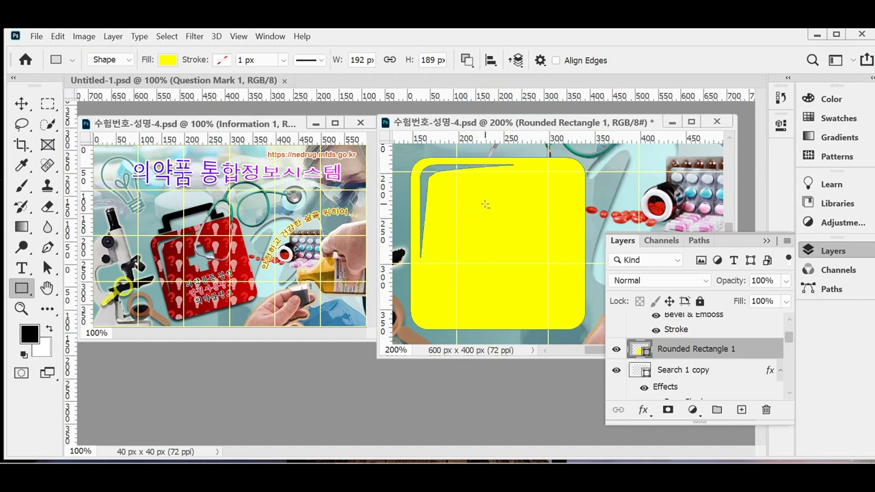
drag(484, 203, 504, 256)
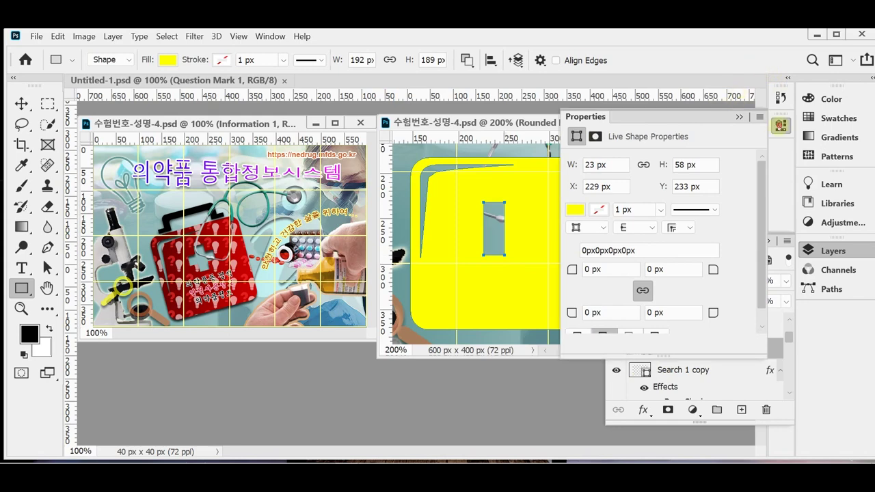
click(780, 125)
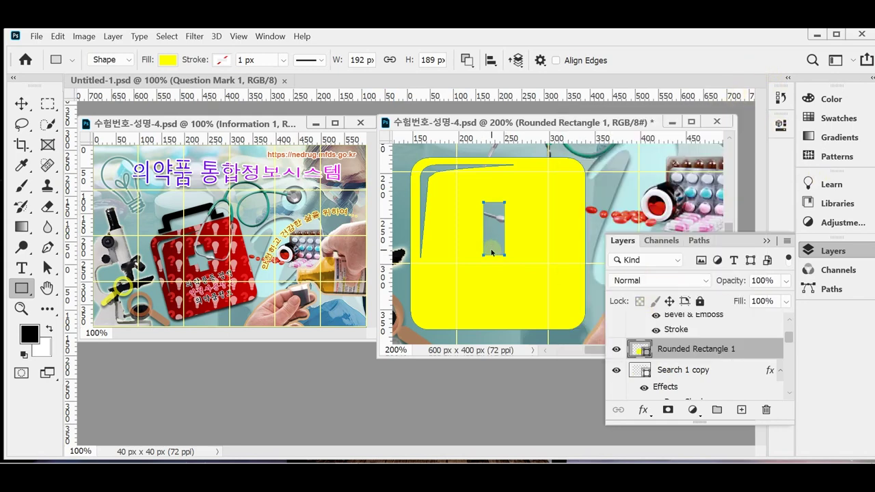
- Slightly widen and lengthen the vertical rectangular cut-out with Free Transform, then fine-tune its position
key(ctrl+t)
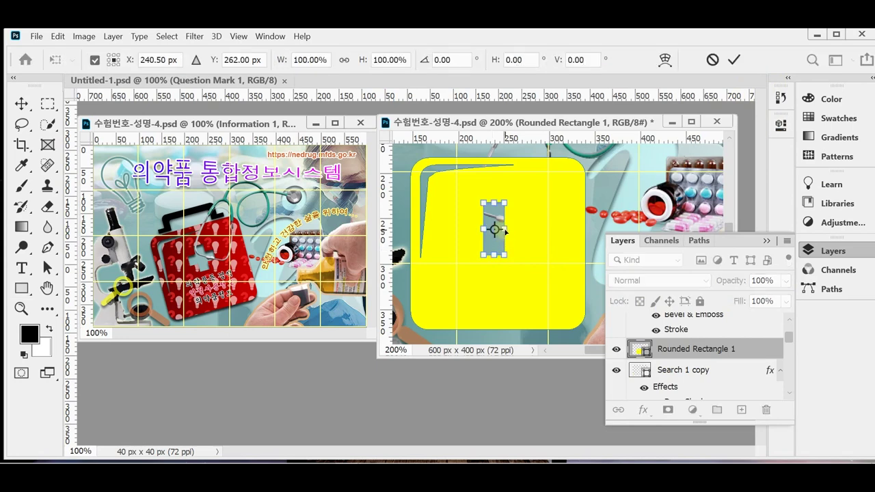
drag(506, 232, 508, 232)
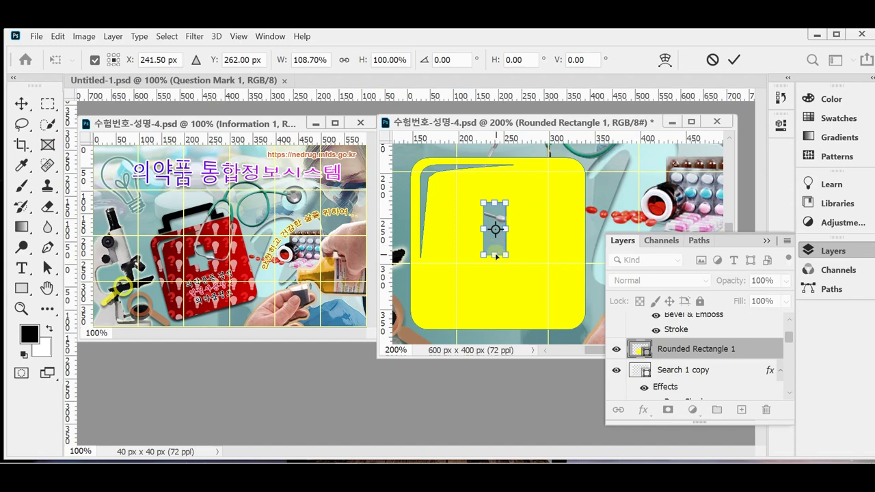
drag(496, 257, 494, 258)
key(u)
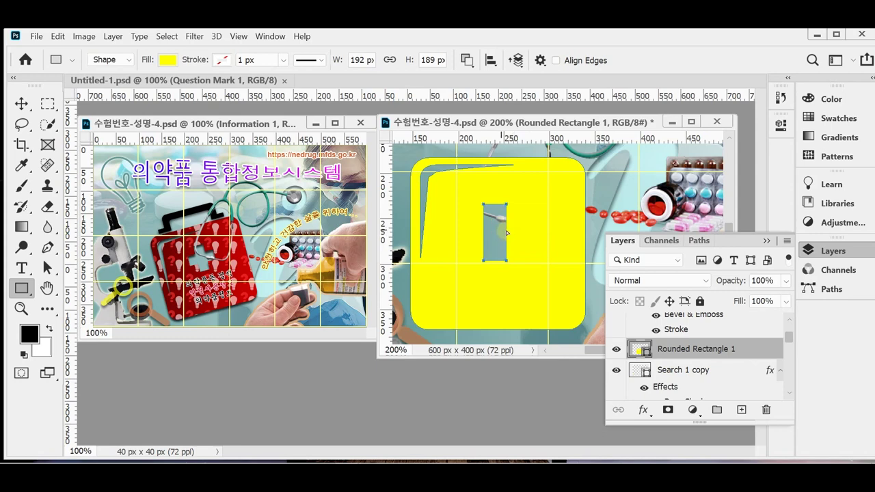
drag(510, 234, 506, 234)
key(Left)
key(Left)
key(Left)
key(Left)
key(Up)
key(Up)
- Align the rectangular cut-out and the yellow rounded rectangle on their horizontal centers, and deselect their paths
drag(599, 218, 497, 243)
click(491, 61)
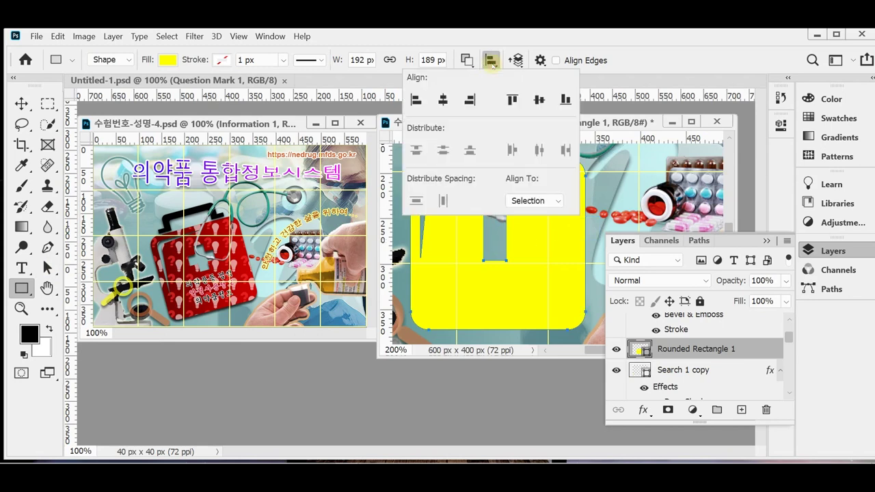
click(442, 101)
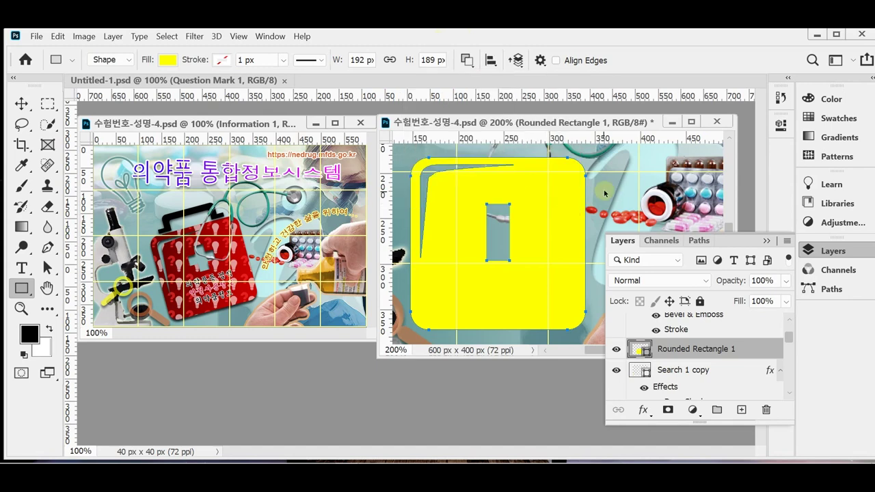
key(Escape)
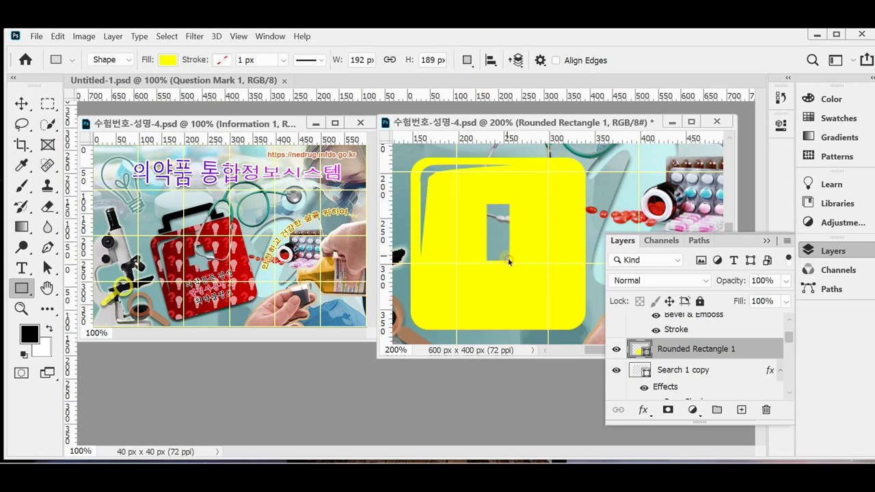
- Rotate a copy of the vertical cut-out 90° clockwise about its center to form a cross-shaped hole in the yellow shape
ctrl+click(509, 260)
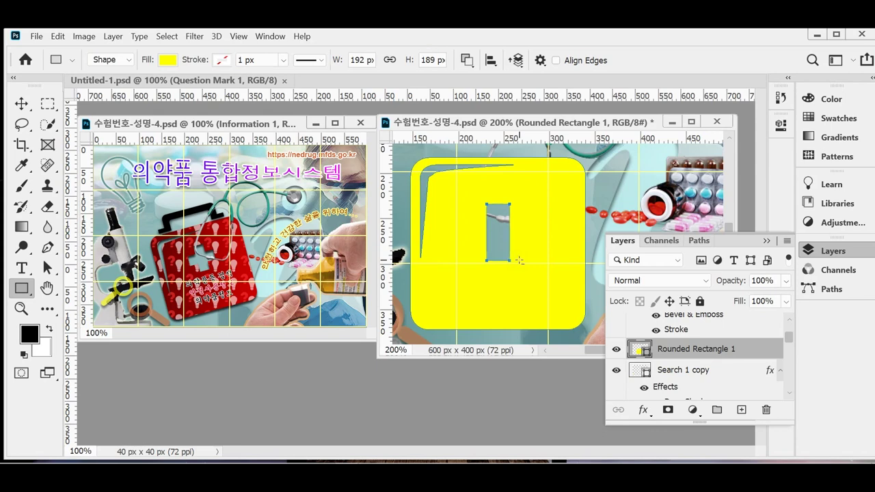
key(ctrl+t)
right_click(529, 197)
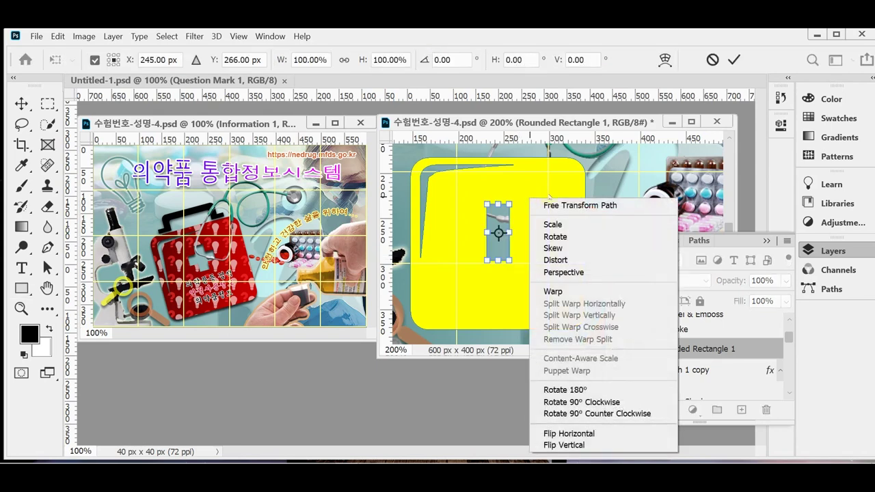
click(636, 403)
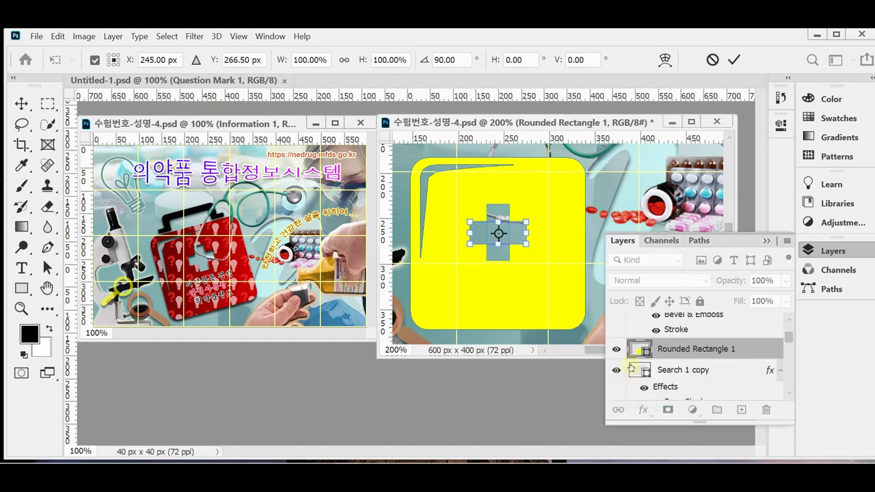
click(495, 233)
click(511, 234)
double_click(511, 233)
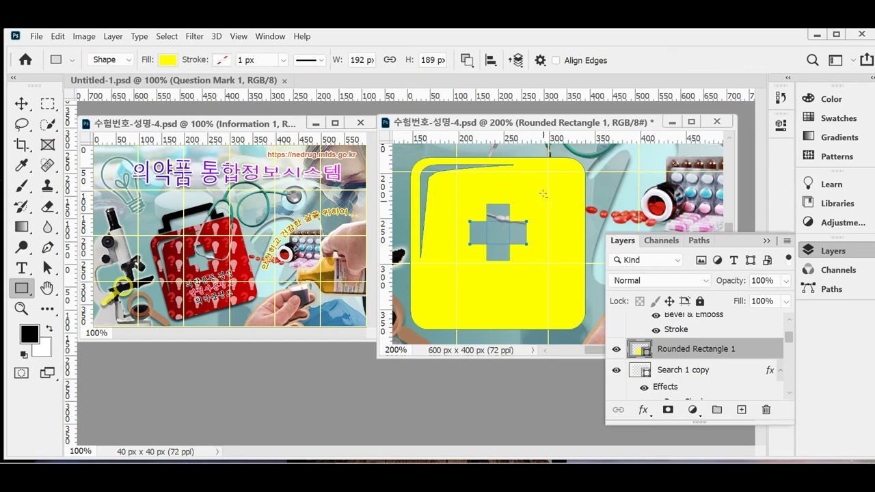
click(515, 230)
key(Return)
- Merge the shape components of the yellow bag with its highlight and cross cut-outs
click(467, 60)
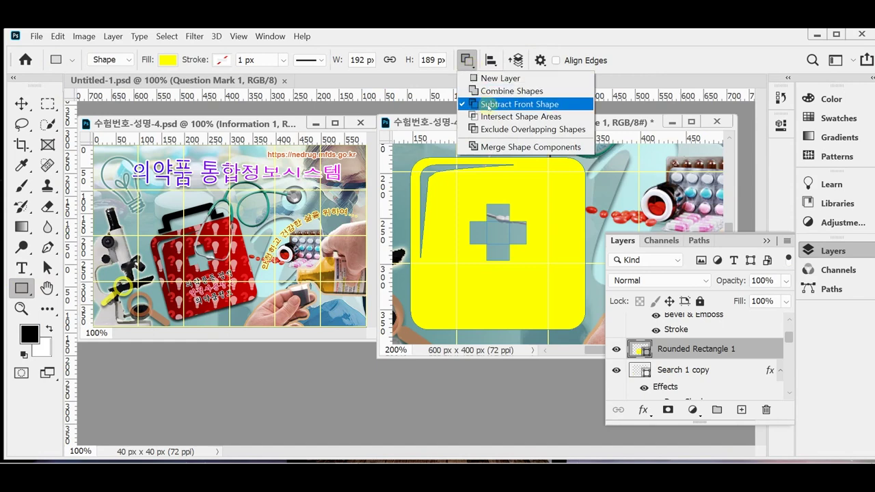
click(526, 148)
click(442, 215)
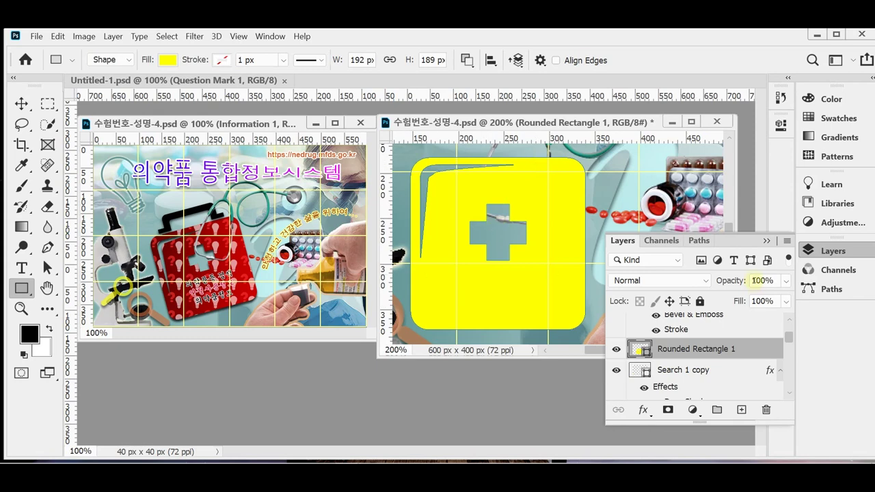
- Add a Gradient Overlay to the Rounded Rectangle 1 layer and set the gradient's start color to 660000
click(645, 409)
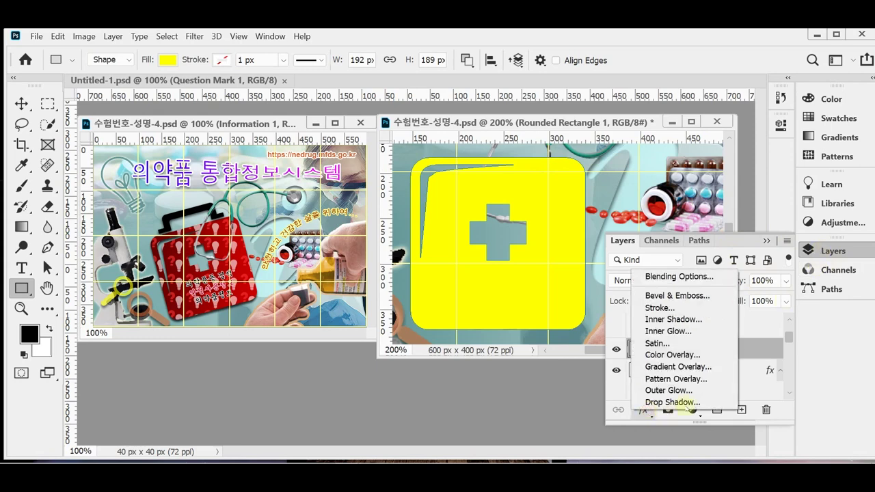
click(709, 365)
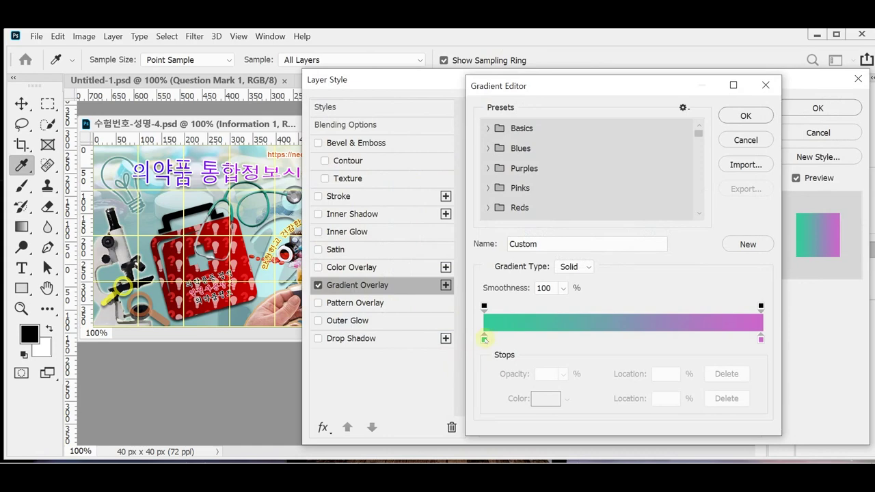
click(484, 338)
double_click(484, 338)
text(660000)
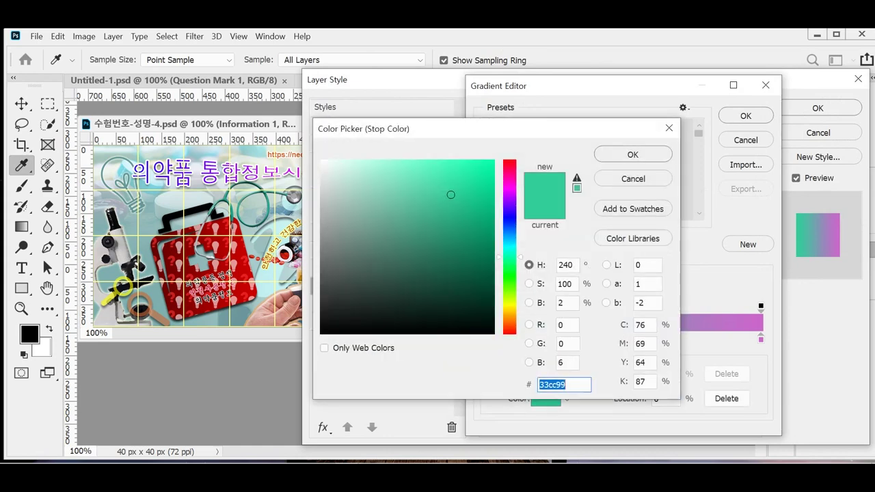
key(Return)
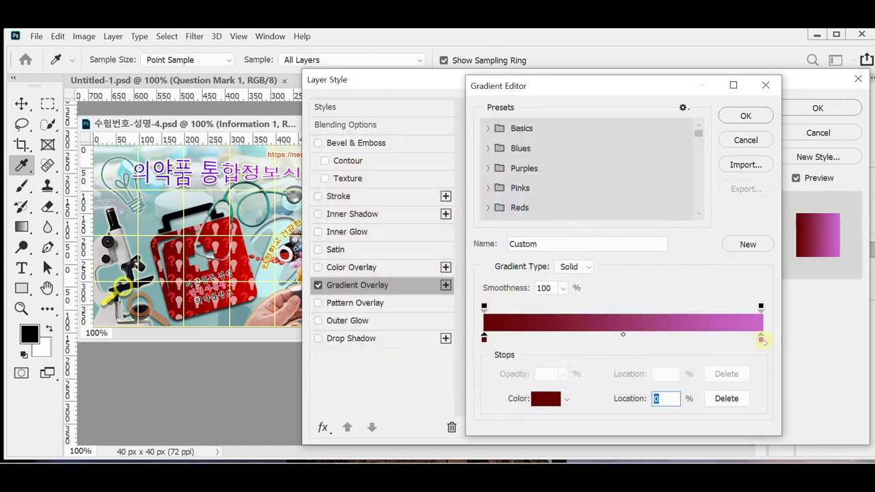
- Set the gradient's end color to red c00 and accept the edited gradient
click(760, 338)
double_click(761, 338)
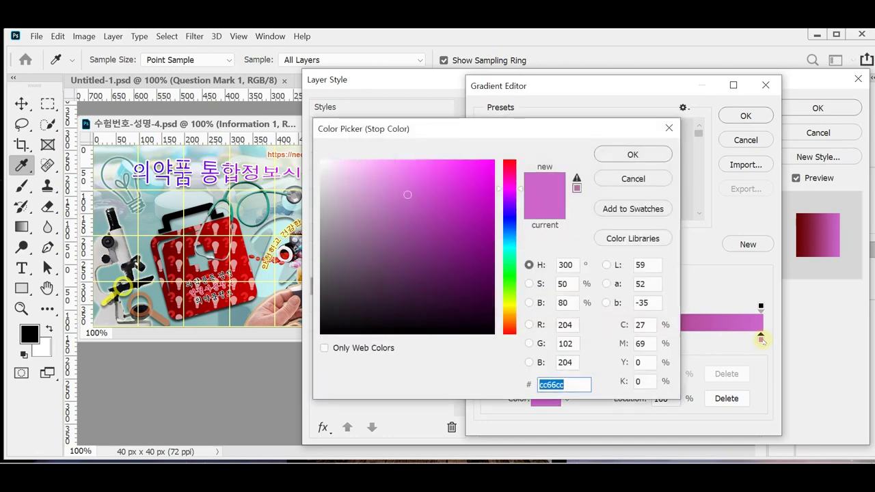
text(c00)
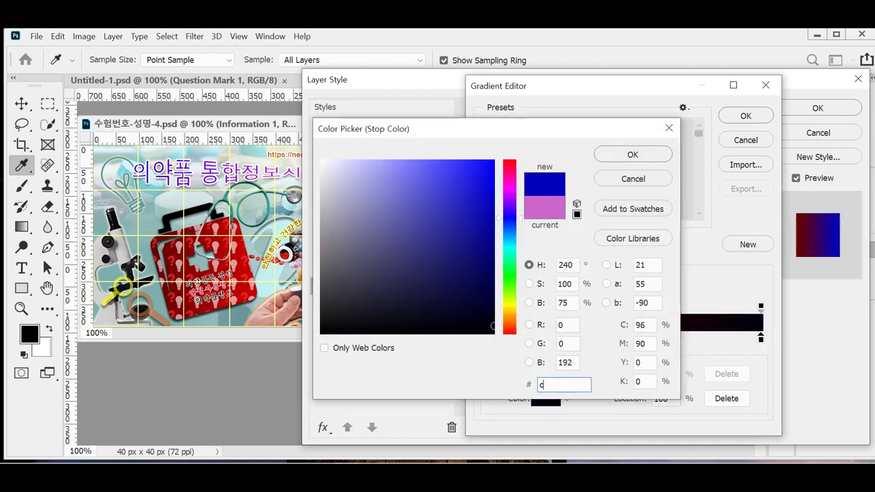
click(630, 155)
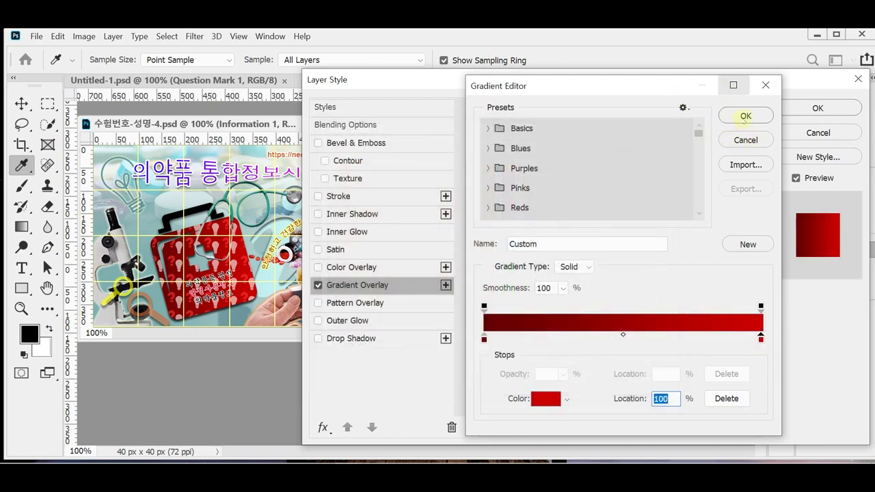
click(744, 115)
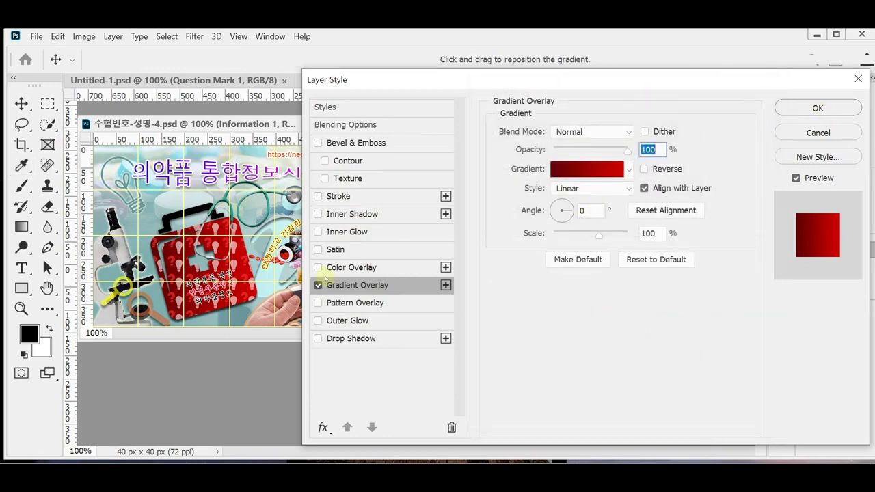
- Add a Drop Shadow with its default settings to the bag layer, apply the layer style and save the document
click(365, 339)
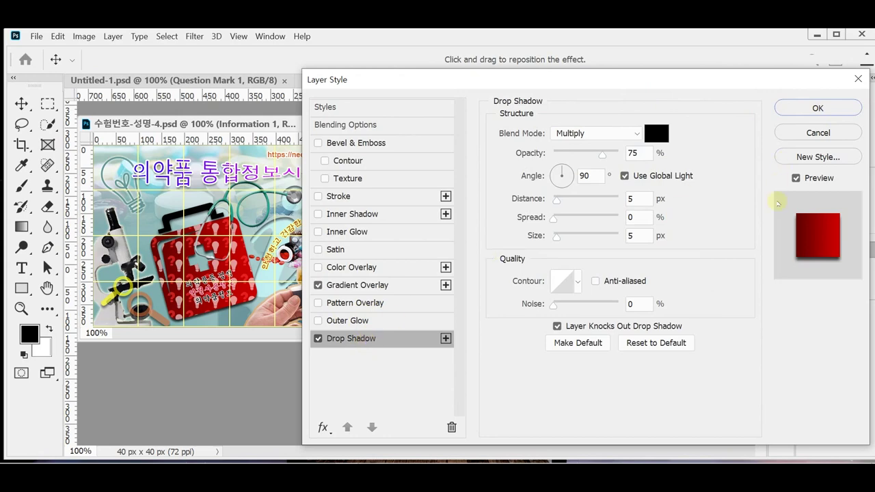
click(795, 113)
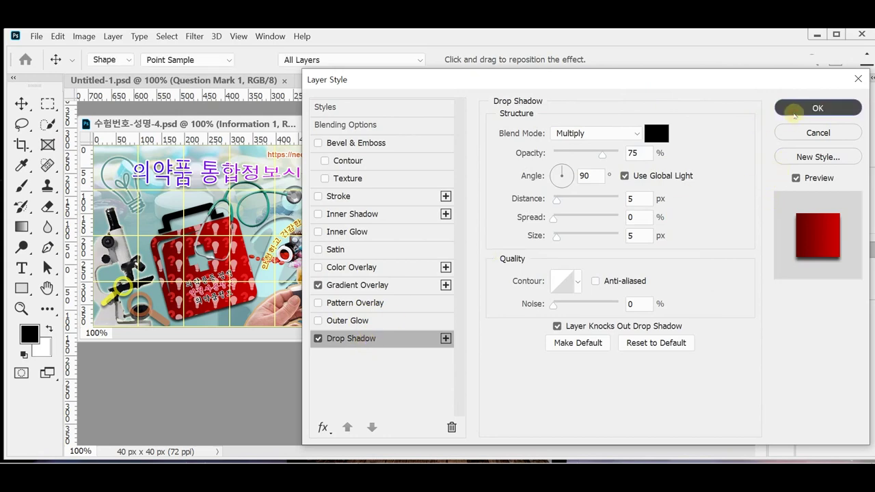
key(ctrl+s)
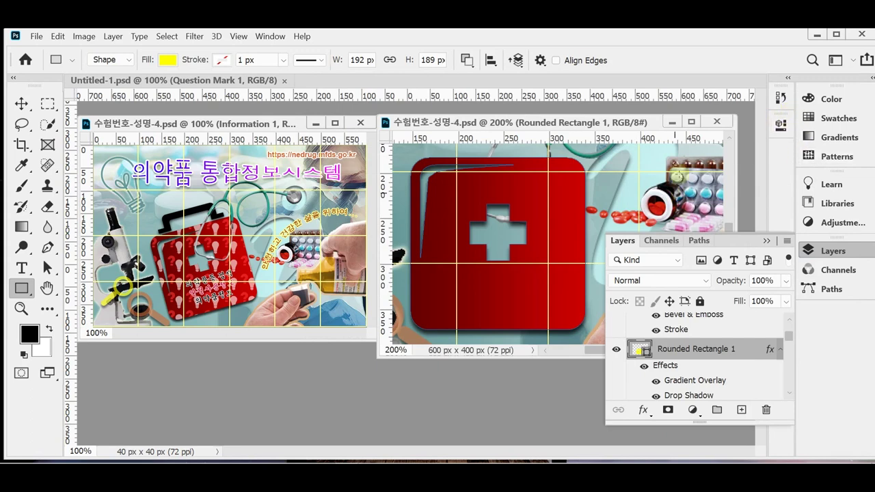
- Rename the Rounded Rectangle 1 layer as "path 1"
double_click(682, 349)
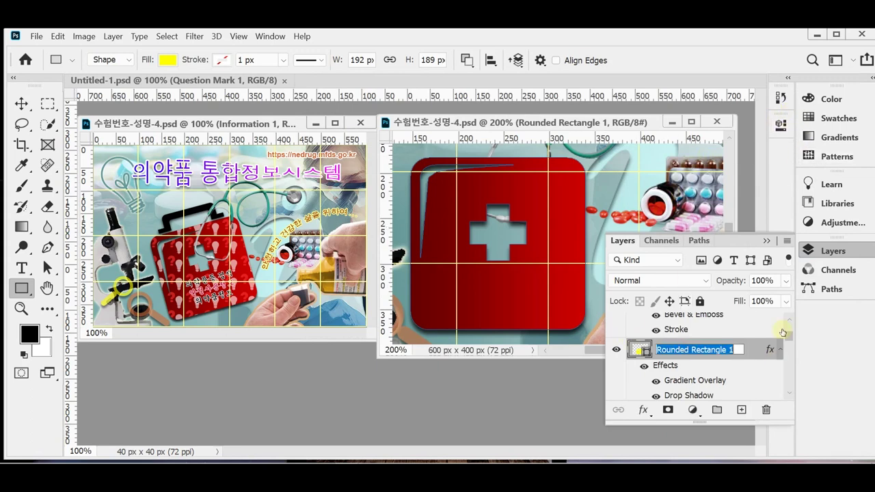
text(path)
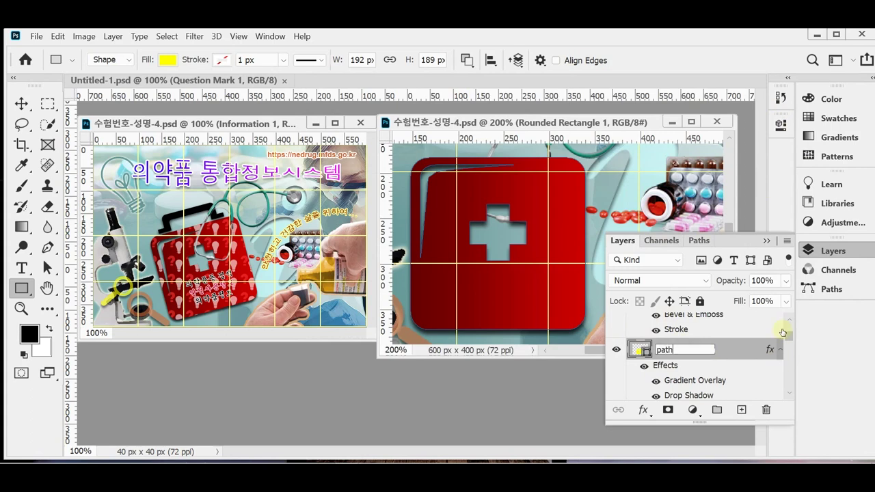
text(1)
key(Return)
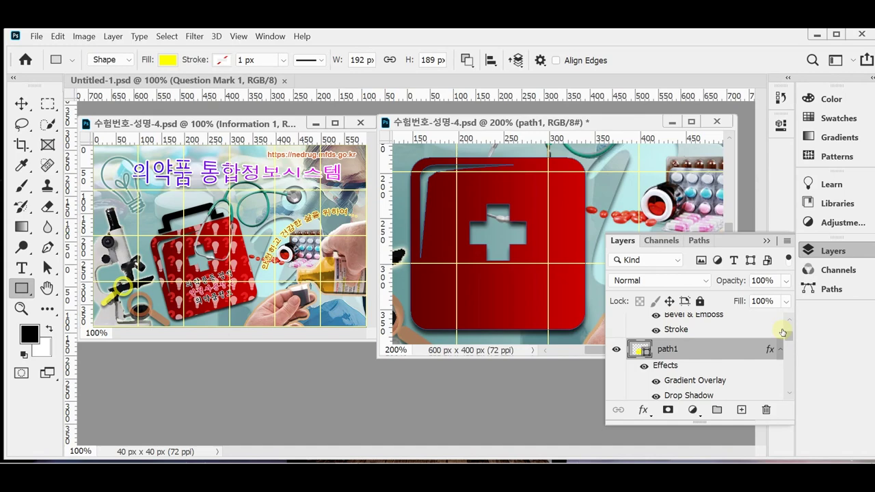
double_click(674, 350)
key(Escape)
double_click(674, 350)
key(Escape)
click(667, 331)
double_click(674, 350)
click(676, 350)
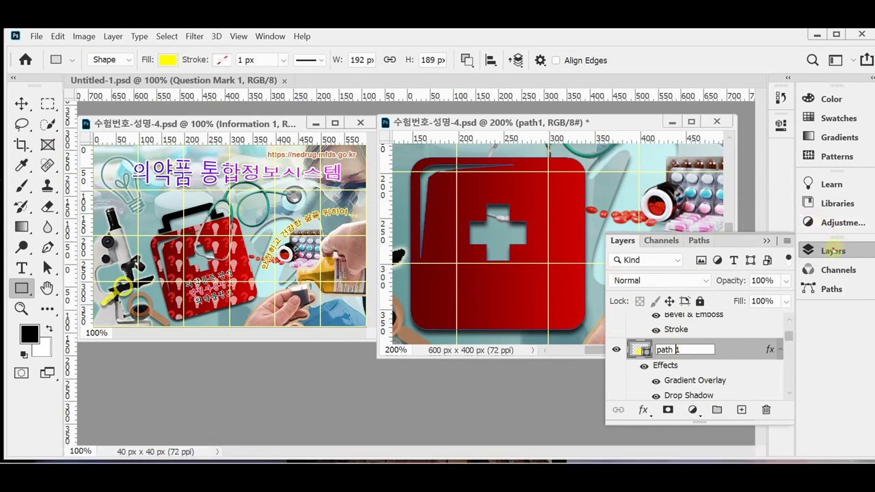
click(832, 250)
- Draw a rounded rectangle about 121 × 94 px with a 10 px corner radius over the bag's upper edge for the handle
scroll(666, 272, up, 2)
scroll(667, 271, up, 1)
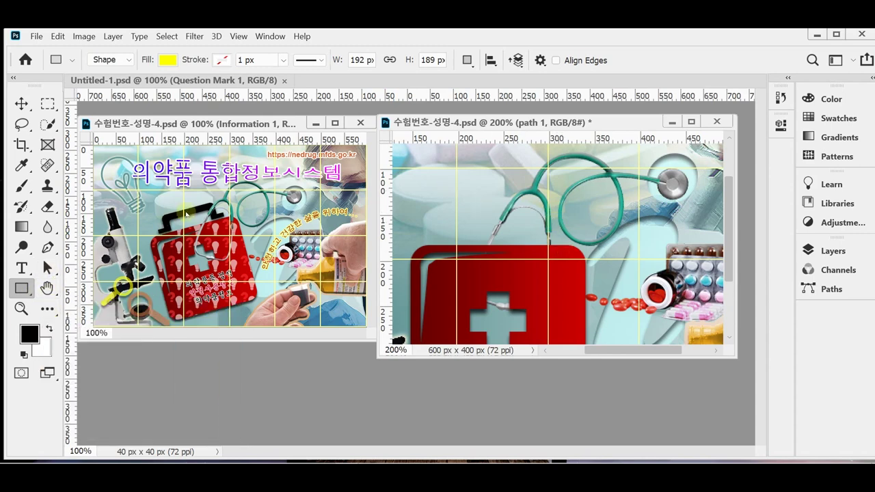
scroll(224, 230, up, 2)
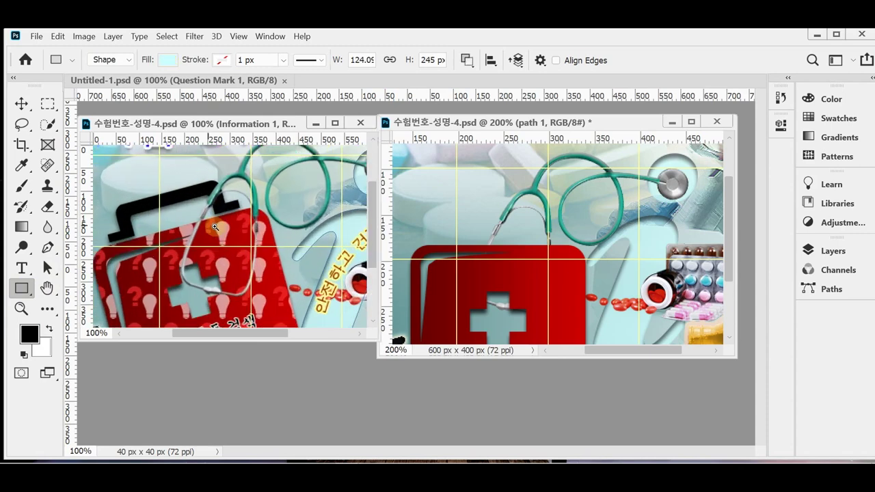
drag(205, 226, 284, 209)
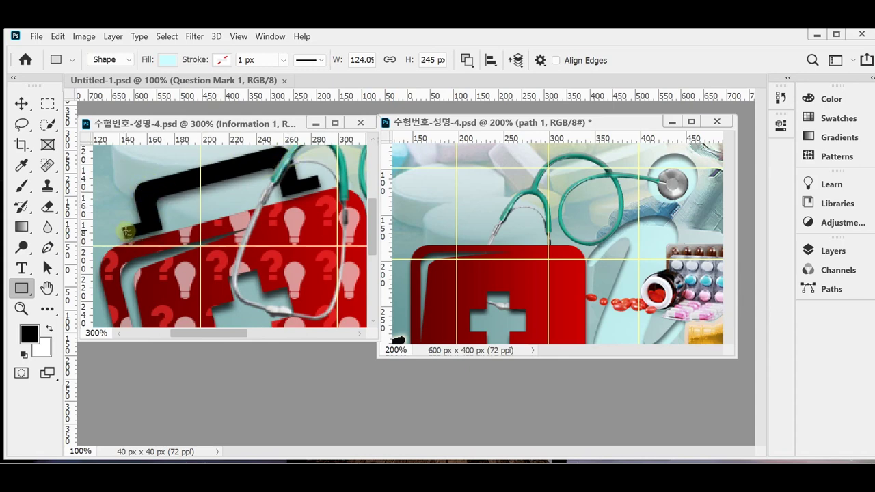
right_click(25, 289)
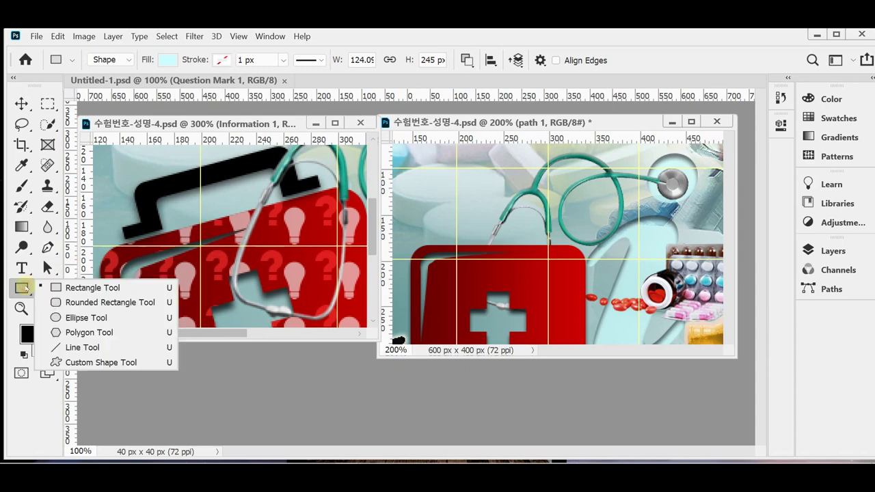
click(93, 302)
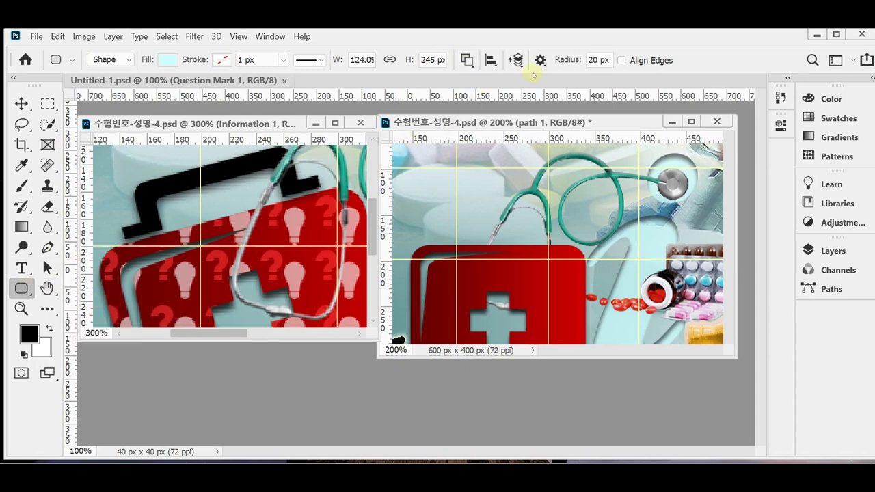
click(569, 60)
text(10)
key(Return)
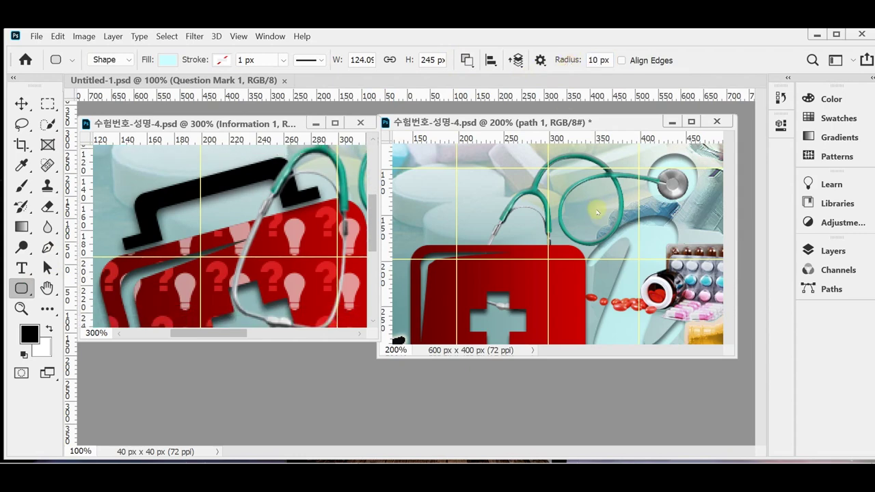
click(441, 123)
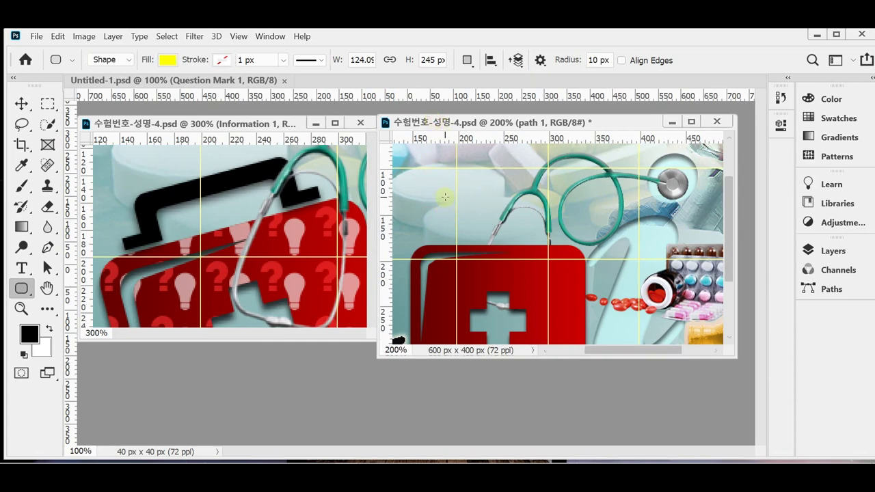
drag(444, 193, 554, 276)
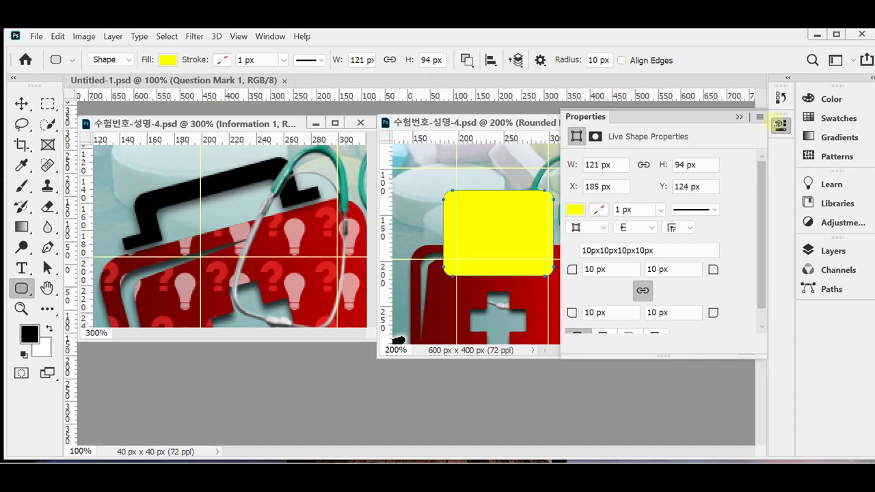
- Change the fill color of the Rounded Rectangle 1 shape layer to black 000000
click(780, 125)
click(833, 251)
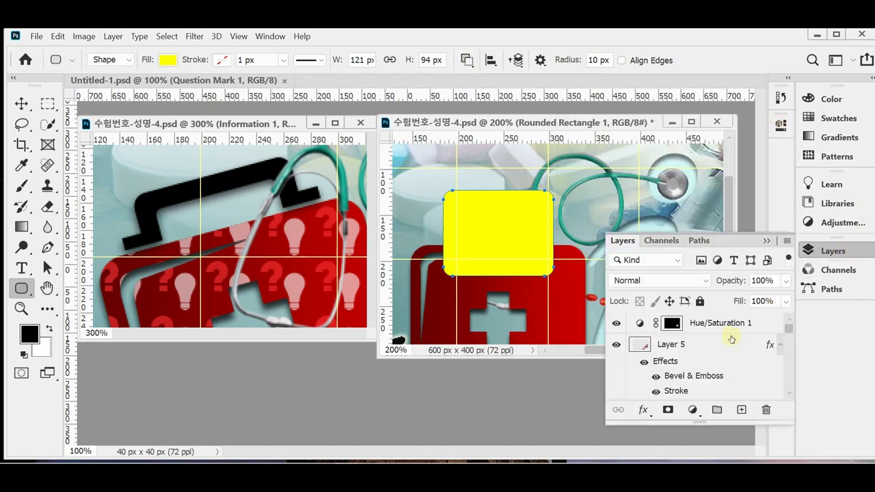
scroll(732, 337, up, 3)
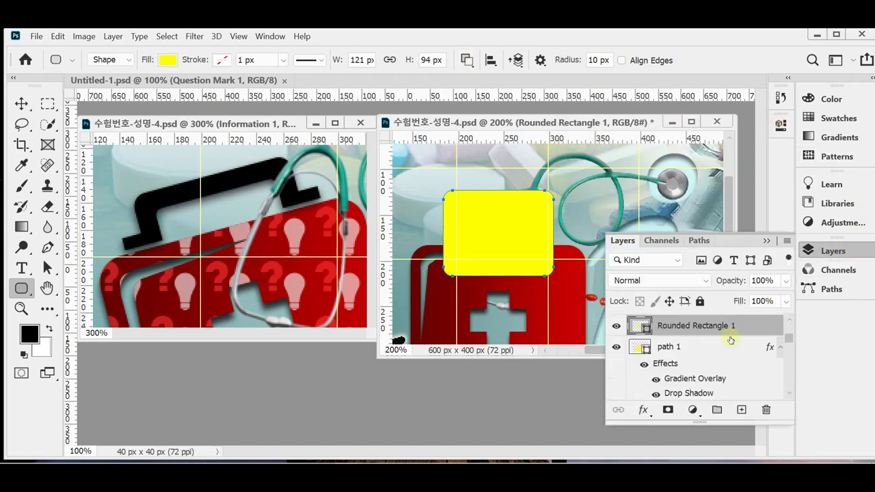
click(616, 327)
click(616, 327)
double_click(638, 326)
text(000000)
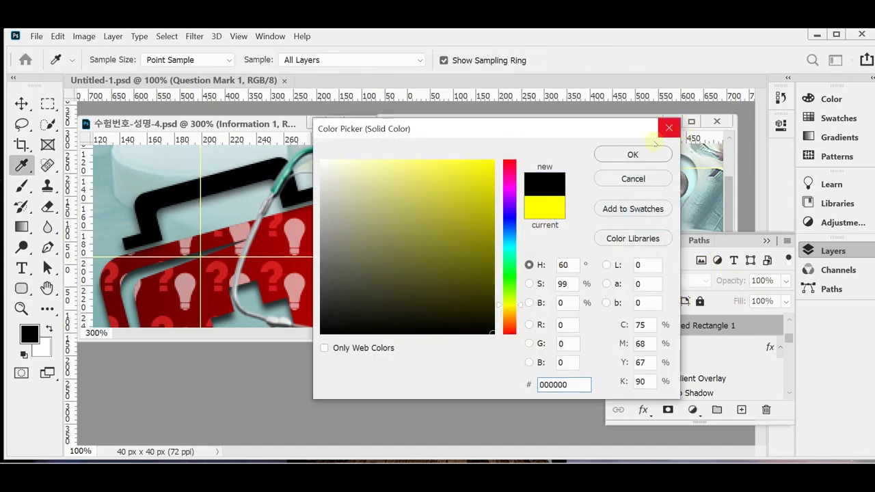
click(630, 153)
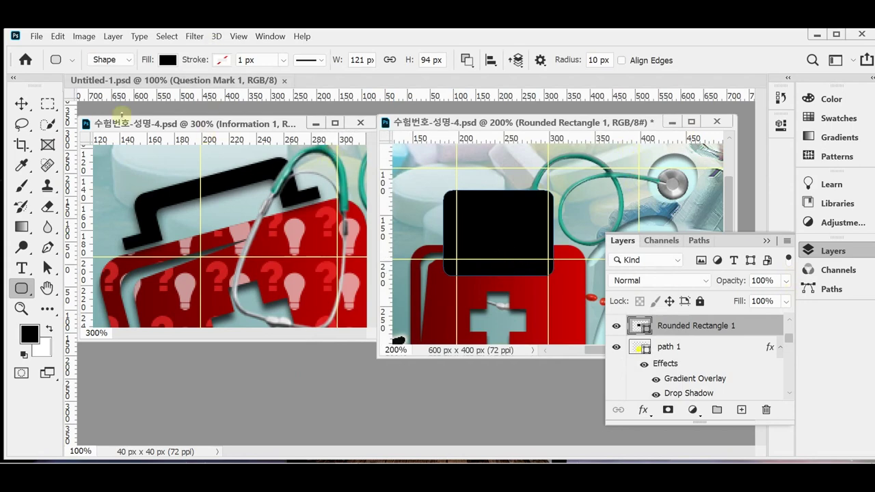
- Add a combined rectangle about 154 × 12 px across the black shape and nudge it down to just above the bag's upper edge
right_click(19, 289)
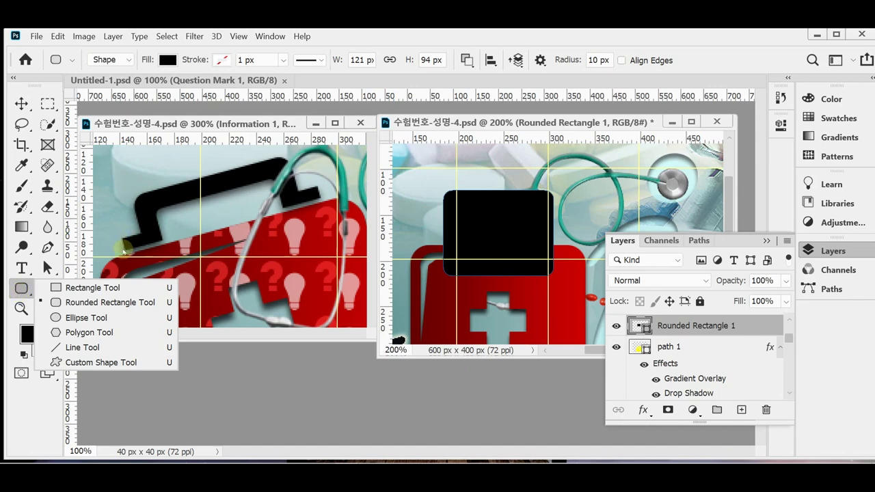
click(98, 287)
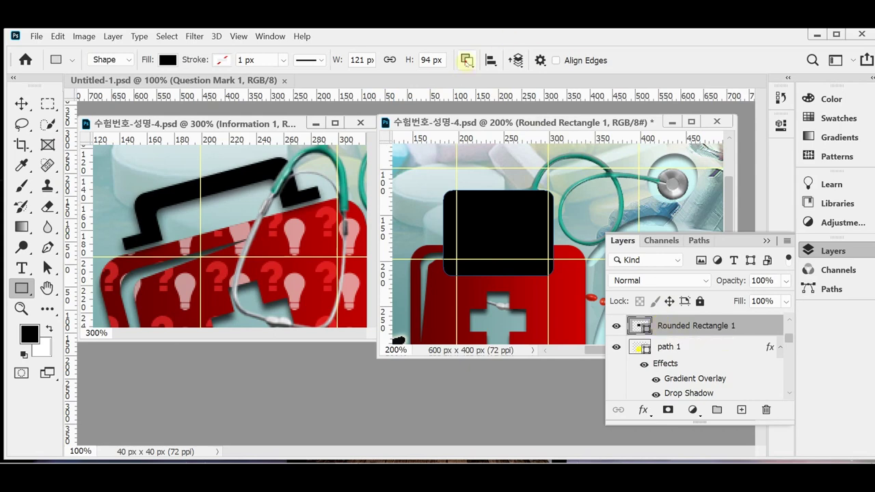
click(466, 60)
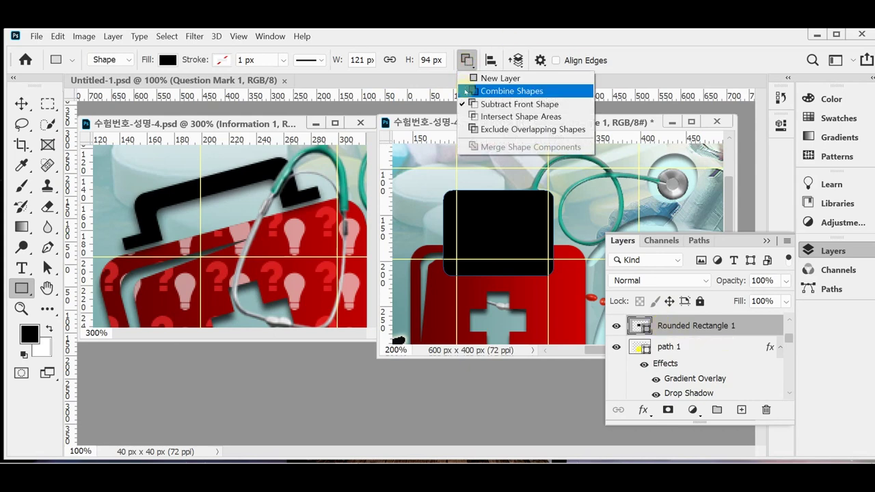
click(465, 91)
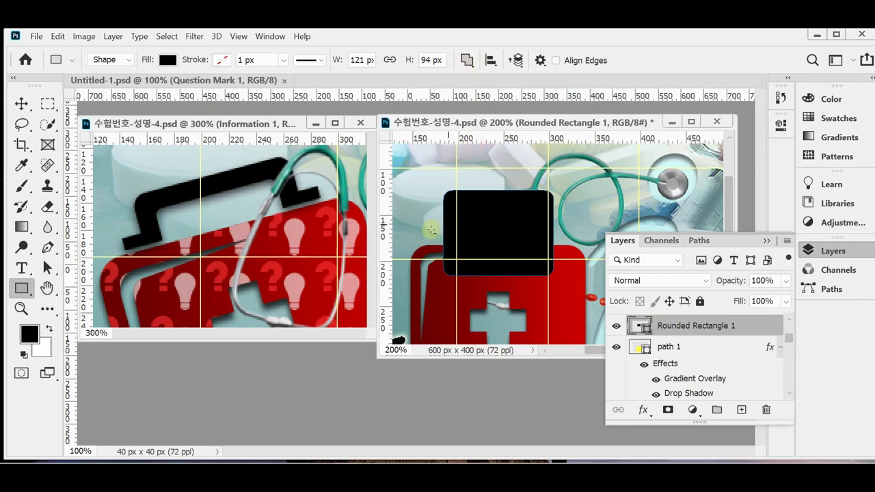
drag(430, 229, 569, 239)
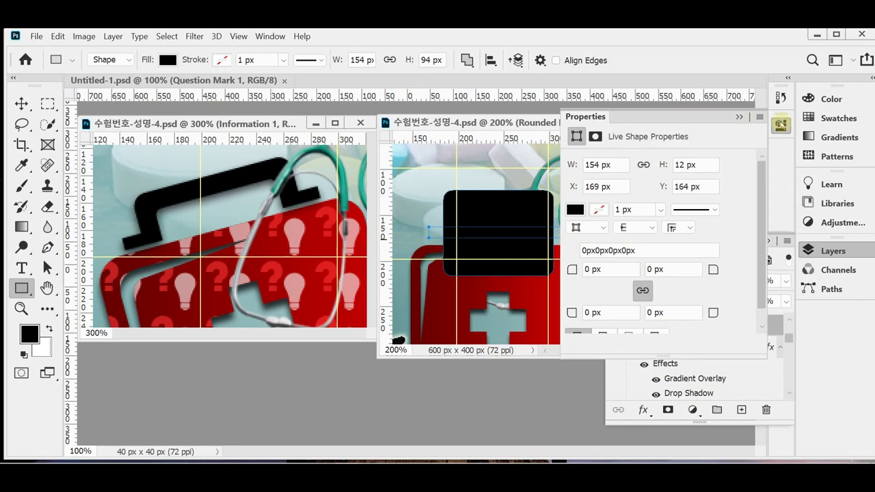
click(780, 125)
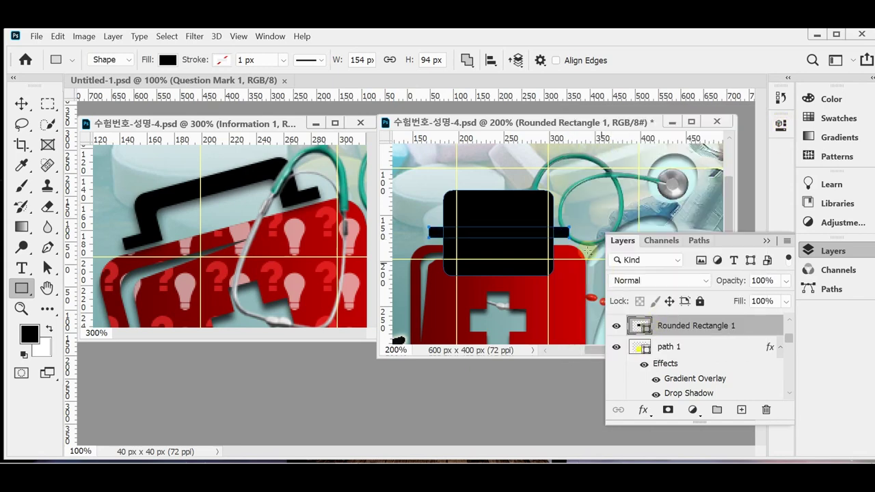
key(Down)
key(Down)
key(Down)
key(Down)
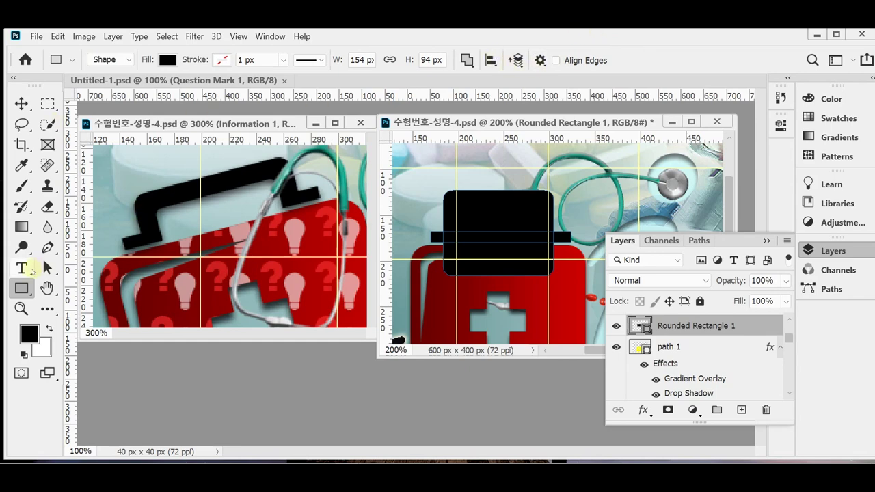
- Subtract a rounded rectangle with a 5 px corner radius from the inside of the black handle shape
drag(22, 288, 432, 71)
click(566, 63)
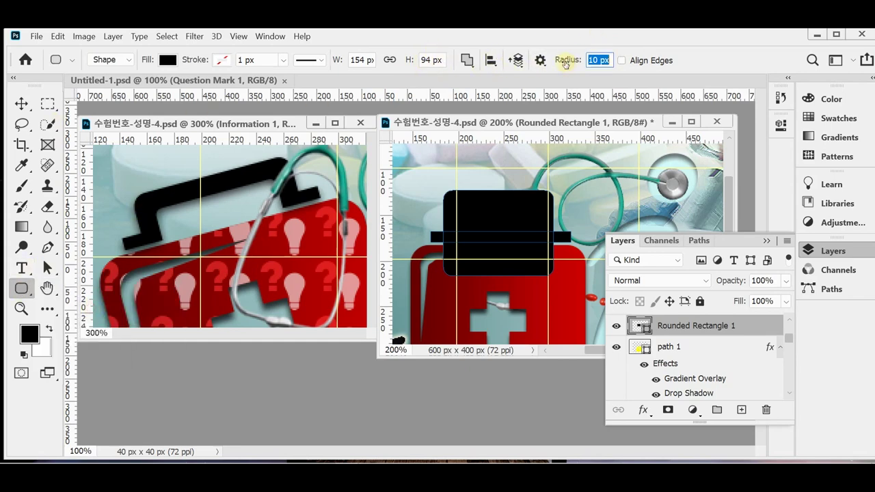
text(5)
key(Return)
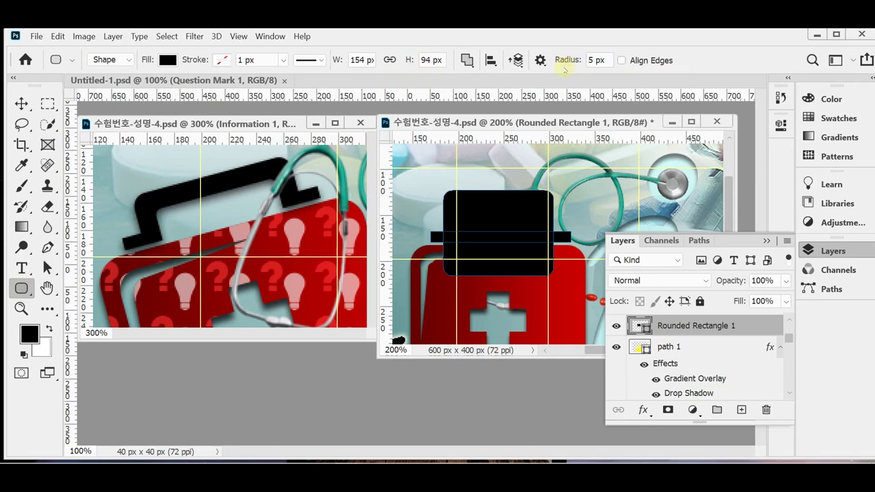
click(467, 60)
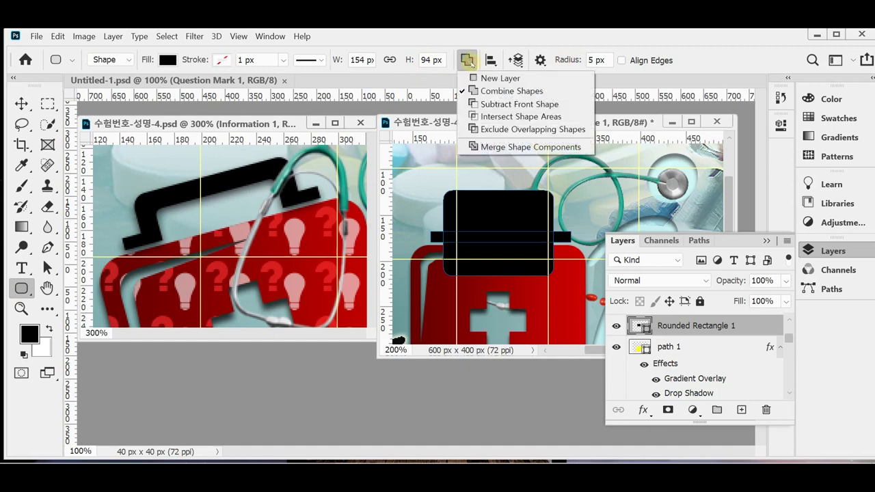
click(487, 104)
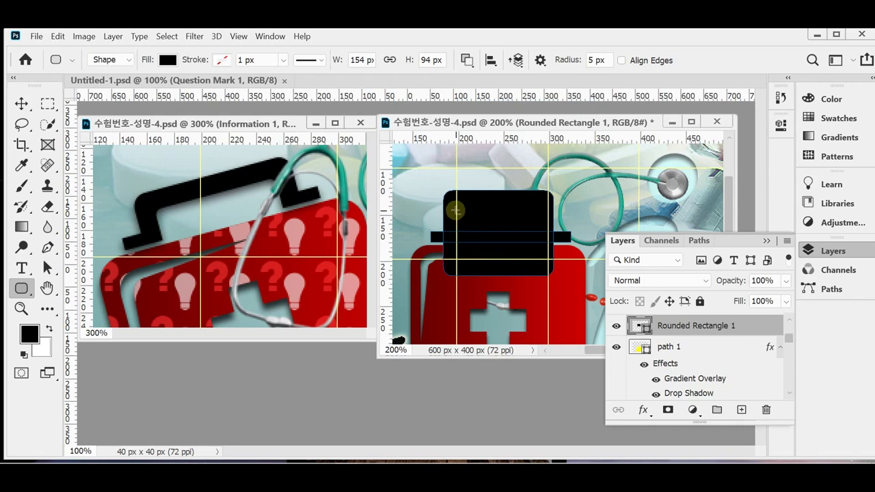
drag(455, 210, 541, 296)
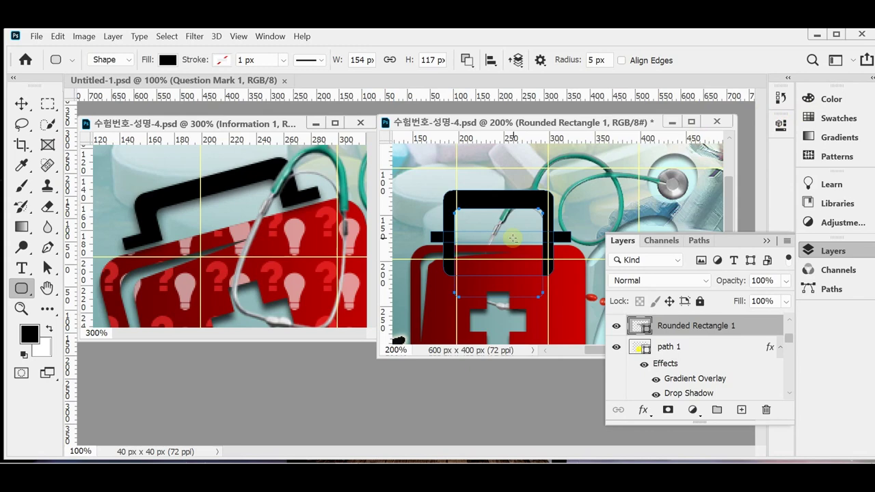
- Nudge the subtracted inner shape upward by about 4 px to thin the handle's top bar
key(Down)
key(Down)
key(Down)
key(Down)
key(Down)
key(Down)
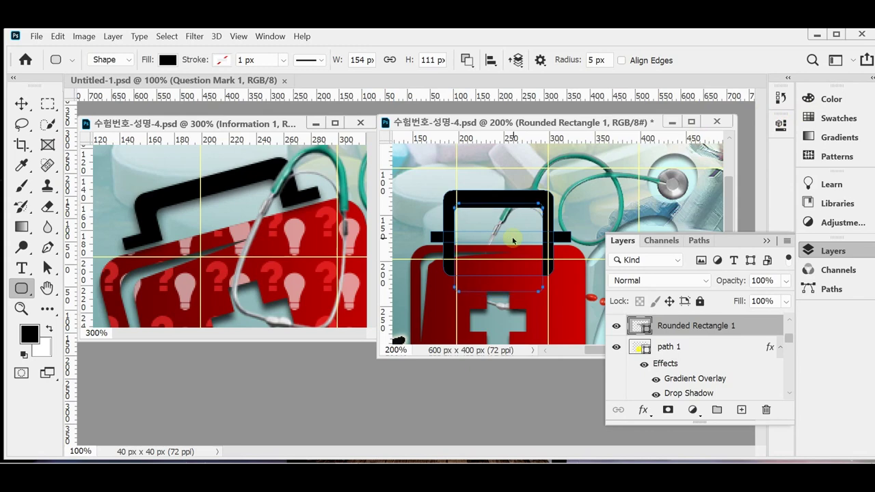
key(Up)
key(Up)
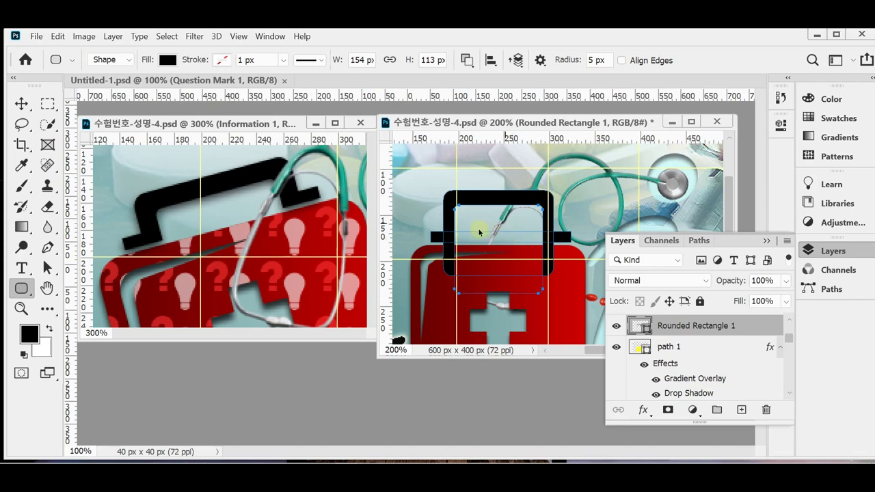
- Scale the inner cutout to 97.94% and shift it 2 px to the left
key(ctrl+t)
drag(454, 291, 456, 290)
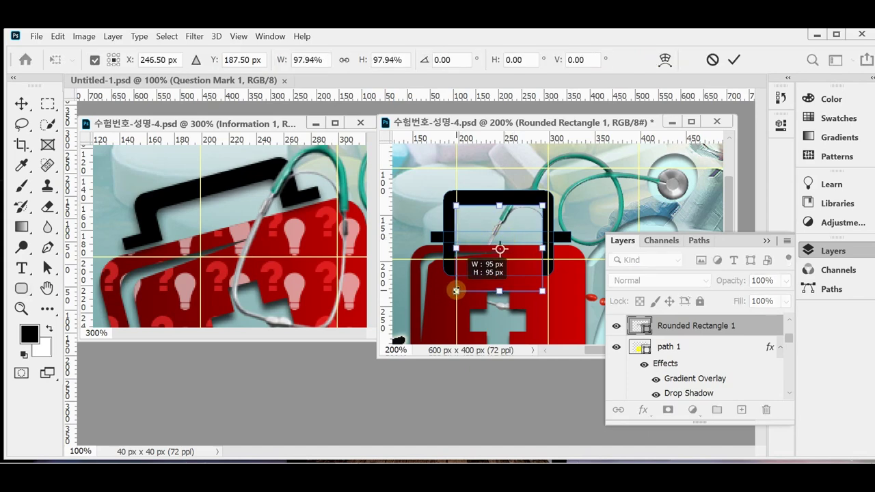
key(Left)
key(Left)
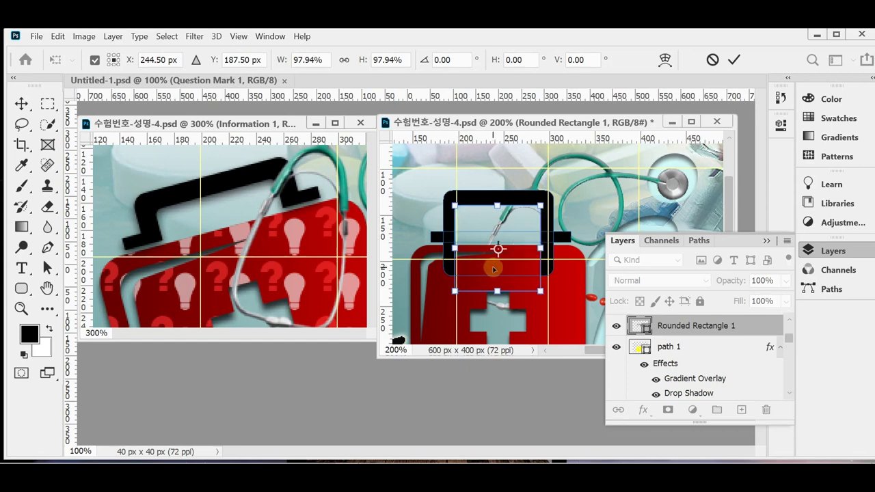
double_click(493, 269)
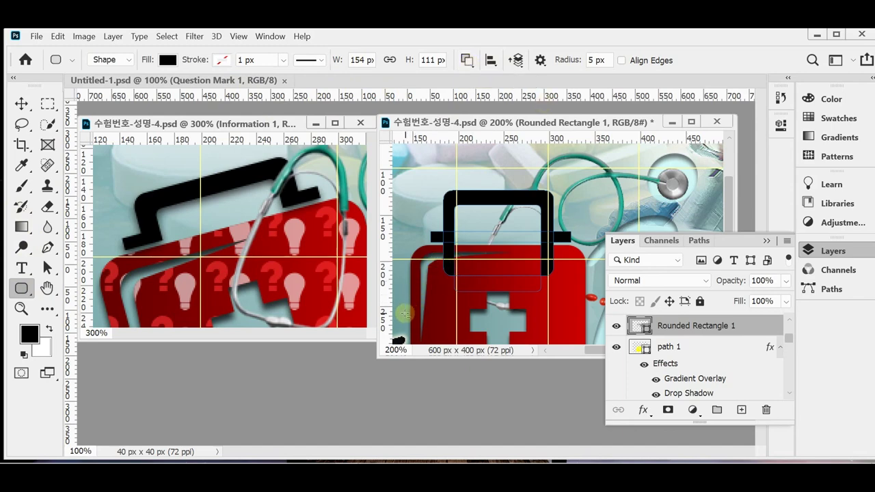
- Subtract a rounded rectangle about 193 × 77 px from the handle's lower part and align all its shape components on their horizontal centers
drag(405, 313, 579, 245)
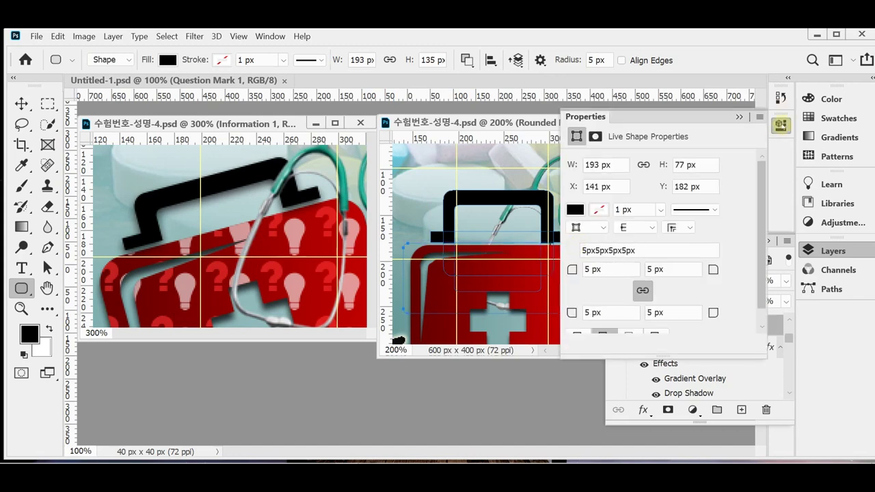
click(780, 125)
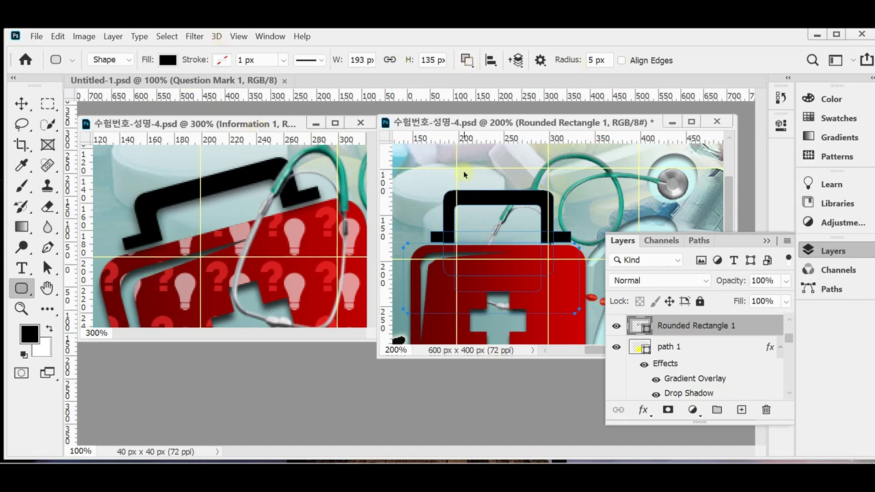
drag(464, 171, 509, 285)
click(490, 60)
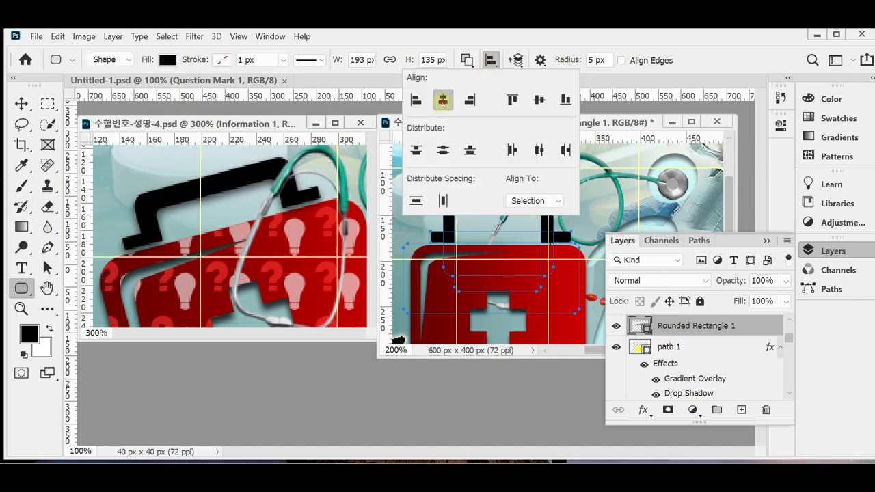
click(443, 101)
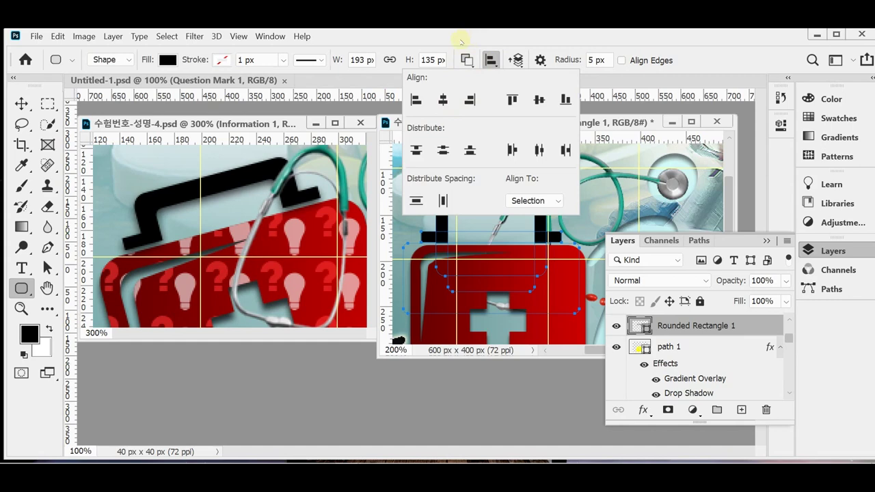
click(463, 39)
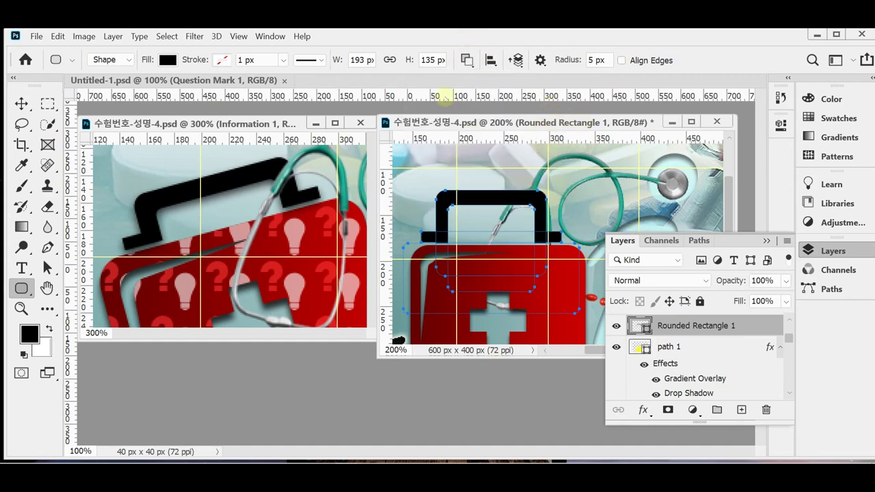
- Merge the handle's shape components into a regular path and move the handle right to center it over the bag
click(469, 63)
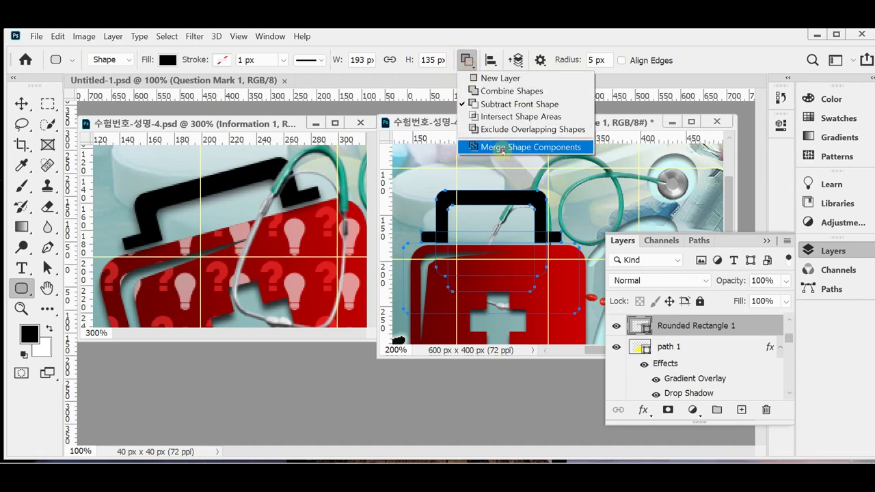
click(502, 148)
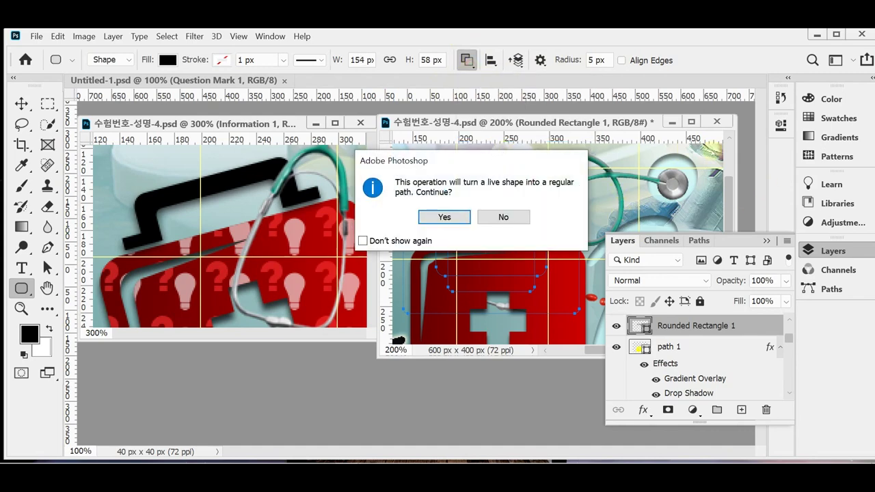
click(445, 216)
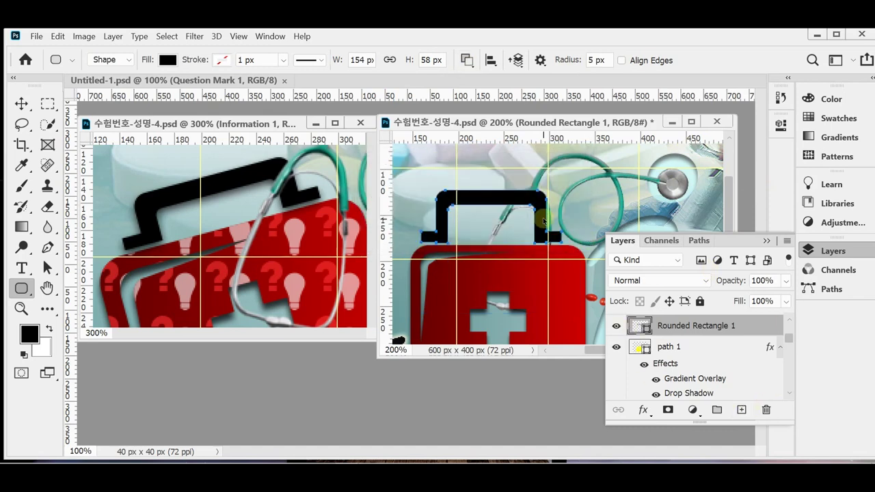
drag(538, 220, 551, 220)
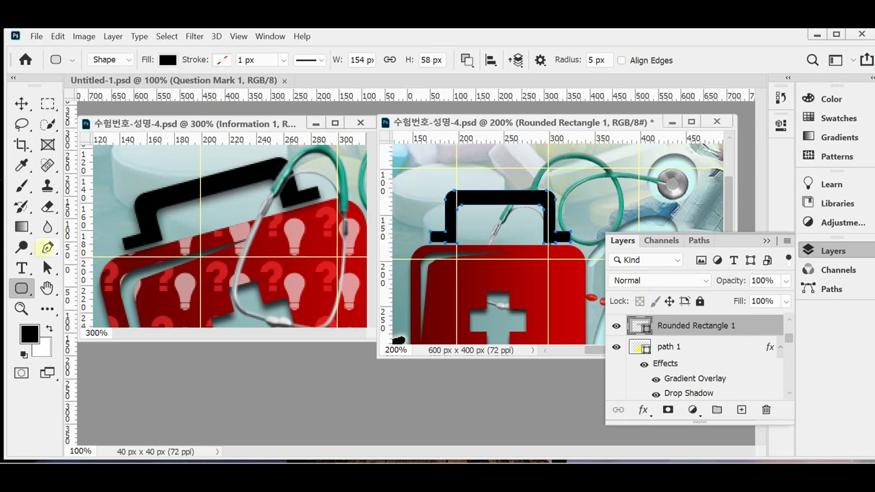
- Select the anchor points of the handle's upper part and move them down until the handle is 43 px high
drag(48, 267, 80, 280)
drag(430, 180, 579, 218)
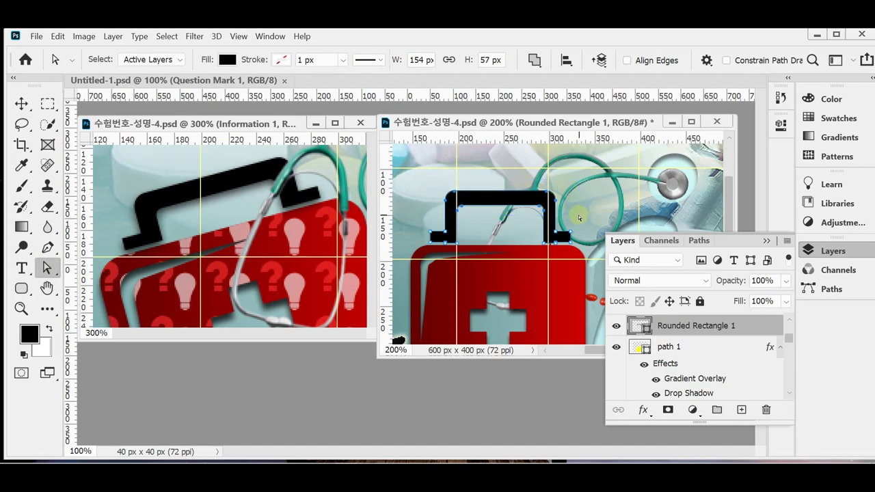
key(Down)
key(Down)
key(Down)
key(Down)
key(Down)
key(Down)
key(Down)
key(Down)
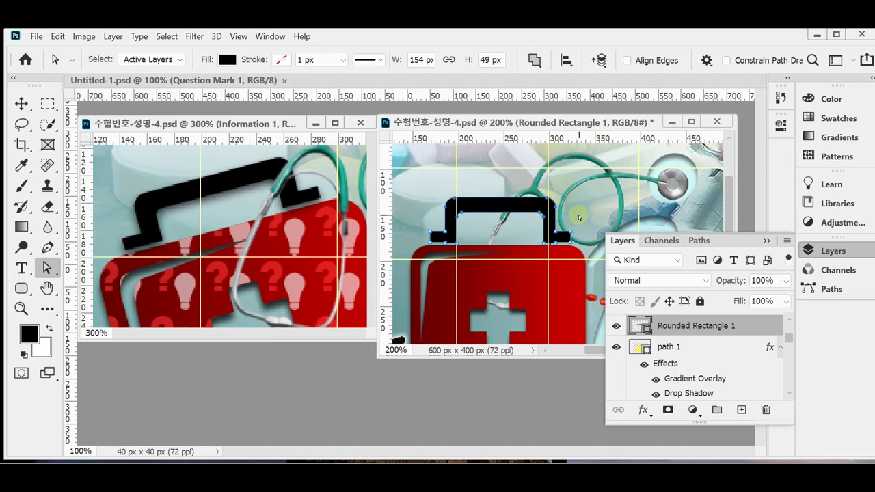
key(Down)
key(Down)
key(Down)
key(Down)
key(Down)
key(Down)
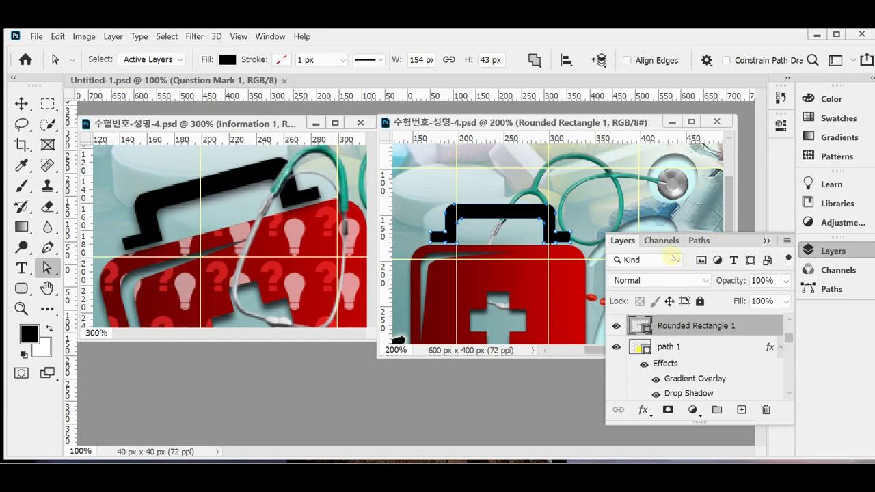
- Rename the handle's shape layer to "path 2"
double_click(672, 327)
text(pa)
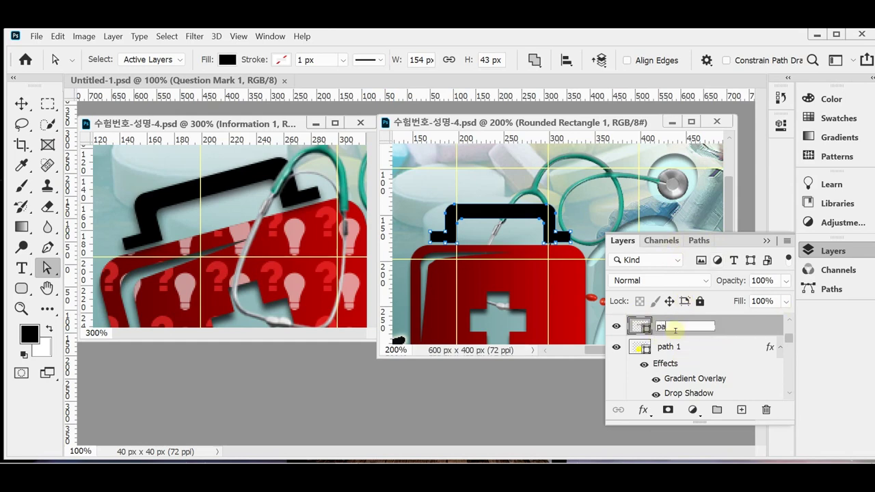
text(tj 2)
key(Return)
double_click(665, 326)
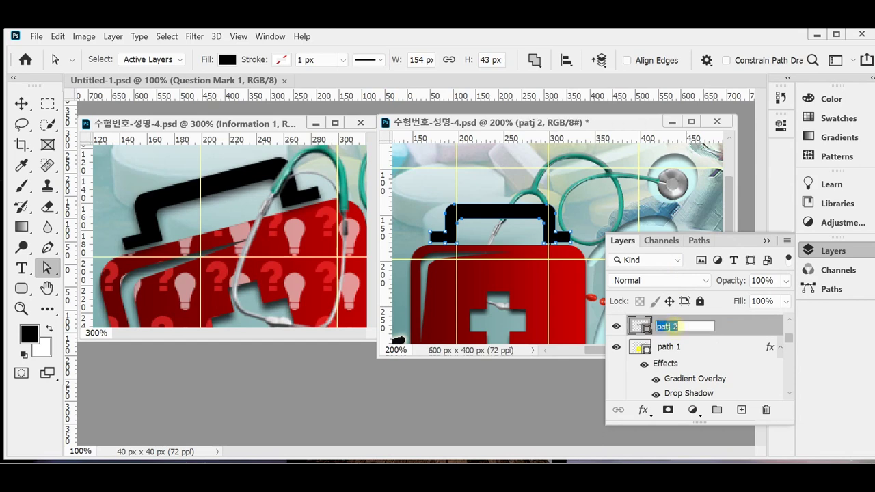
click(672, 327)
key(BackSpace)
key(BackSpace)
key(BackSpace)
text(h2)
key(Return)
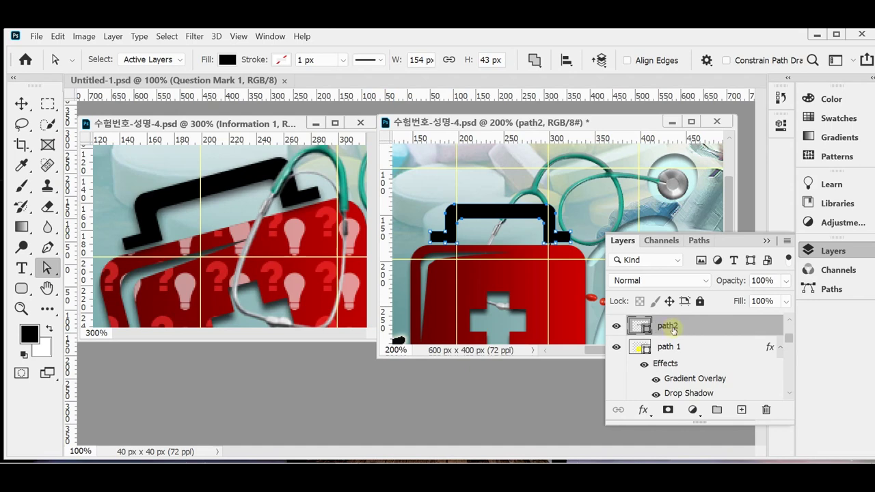
key(BackSpace)
text(path2)
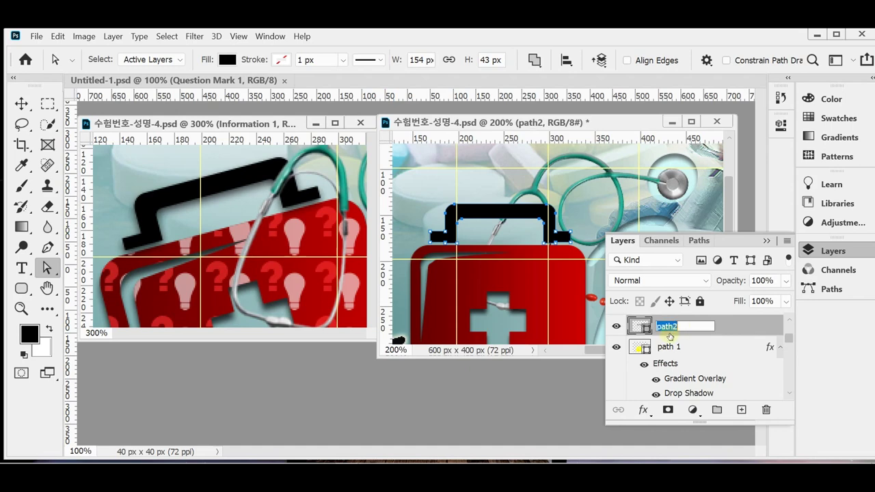
key(Return)
double_click(672, 327)
text(path 2)
key(Return)
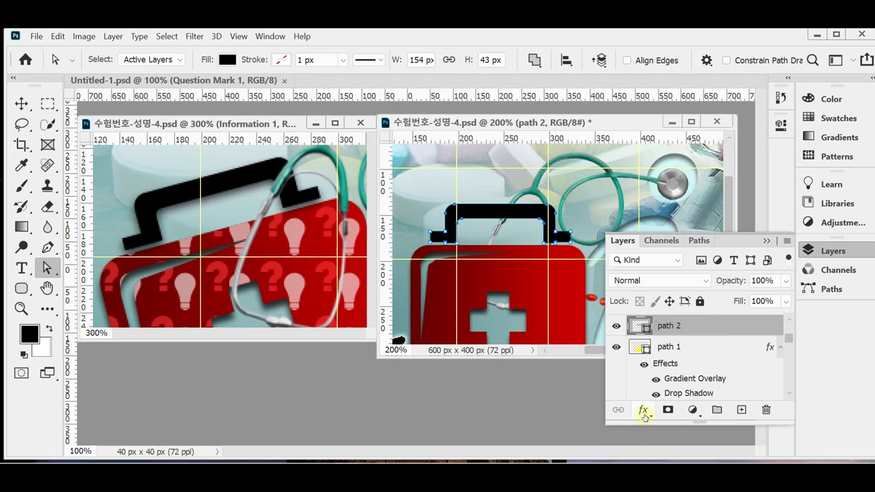
- Add a drop shadow with 3 px distance and 7 px size to the handle, and save the document
click(642, 410)
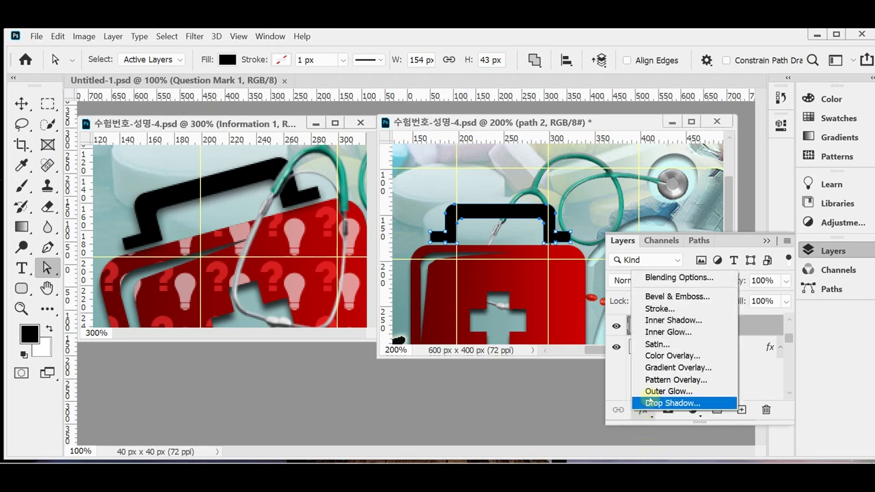
key(Escape)
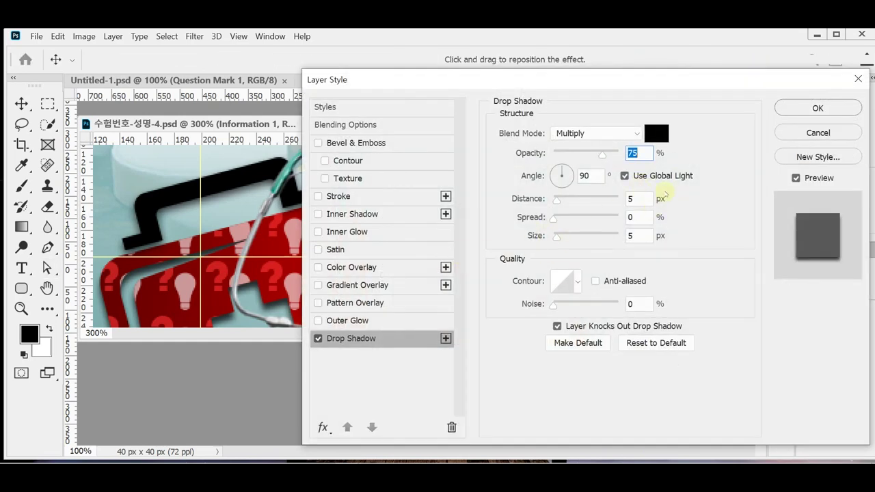
double_click(636, 198)
text(3)
double_click(635, 235)
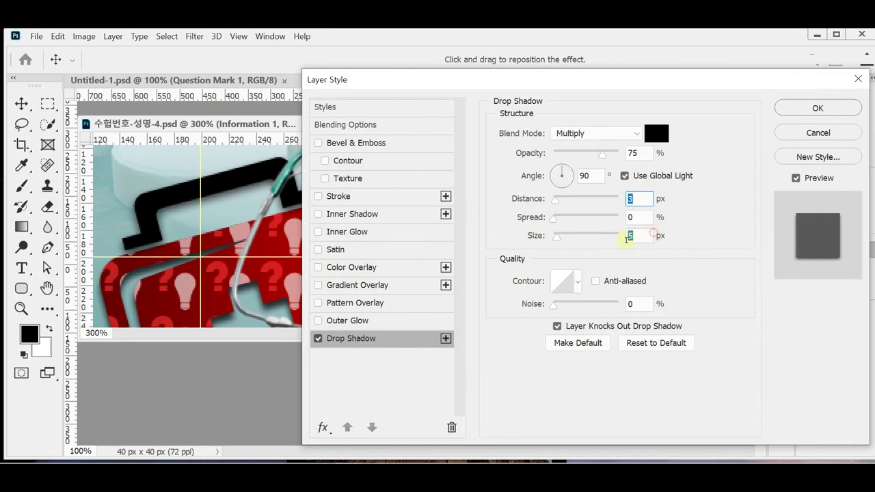
text(7)
key(Return)
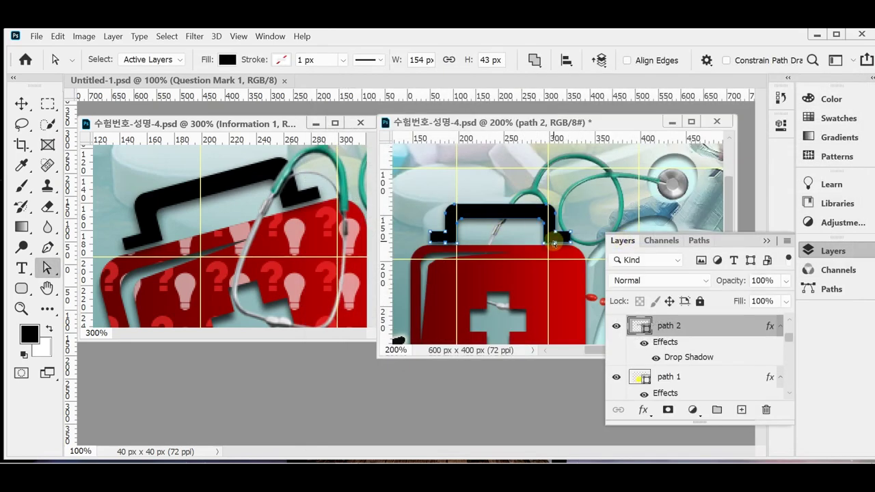
click(554, 243)
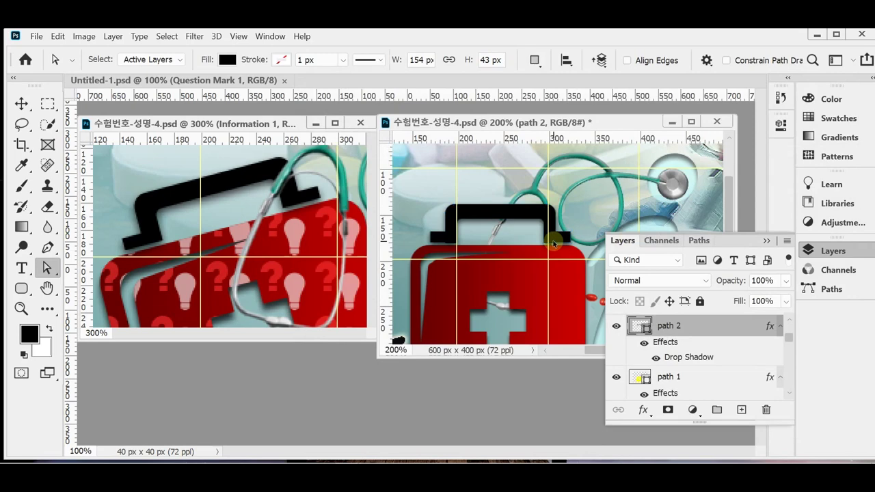
key(ctrl+s)
- Collapse the effects lists of the path 2 and path 1 layers
click(666, 379)
click(679, 334)
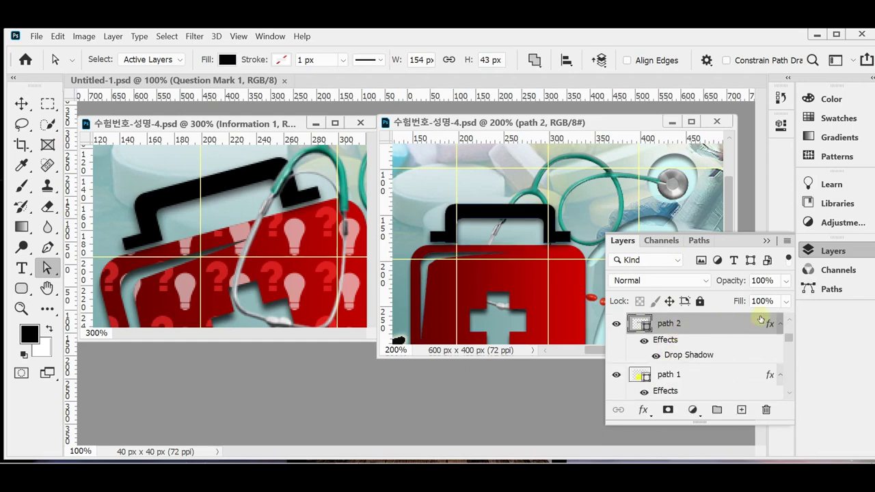
click(780, 324)
click(780, 346)
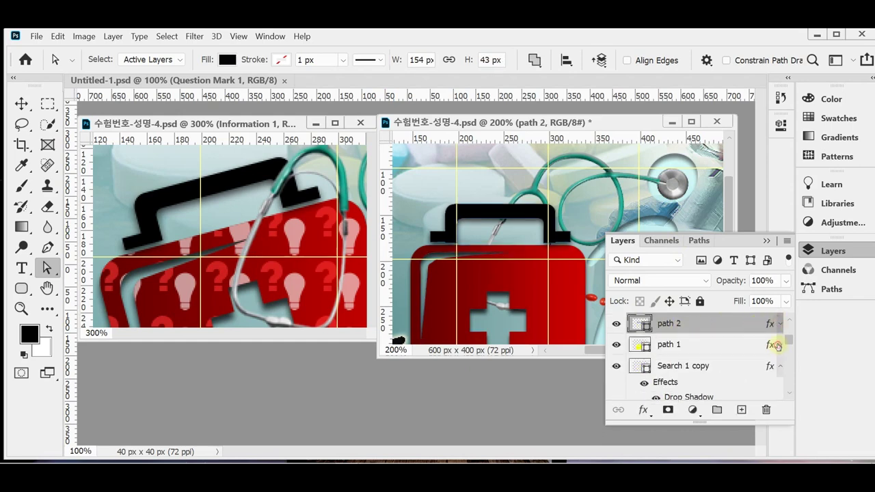
- Select the path 1 and path 2 layers together and align them on their horizontal centers
click(679, 344)
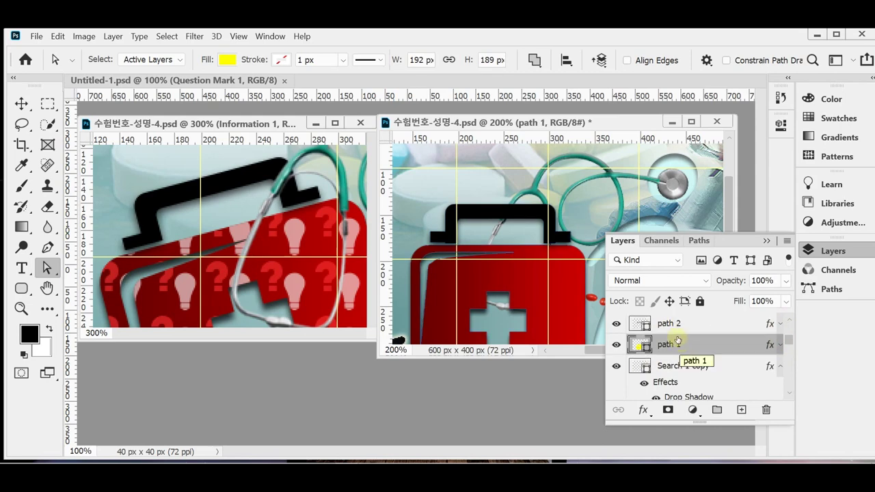
shift+click(673, 326)
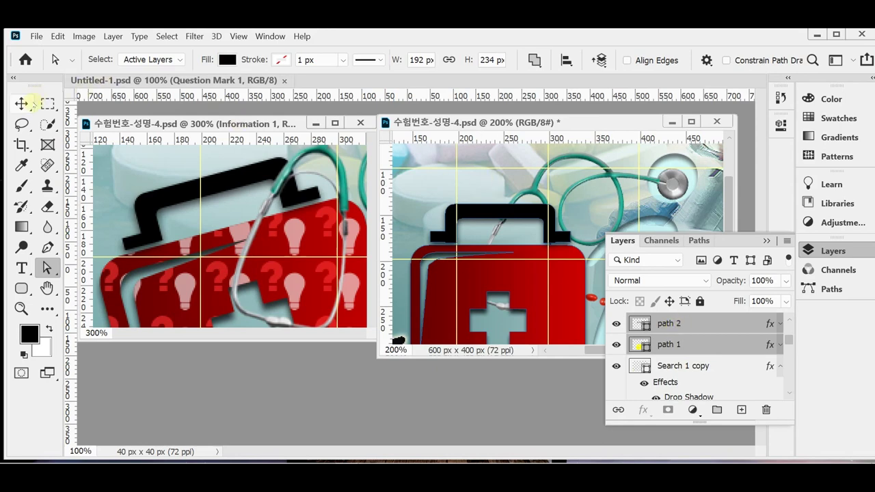
click(22, 103)
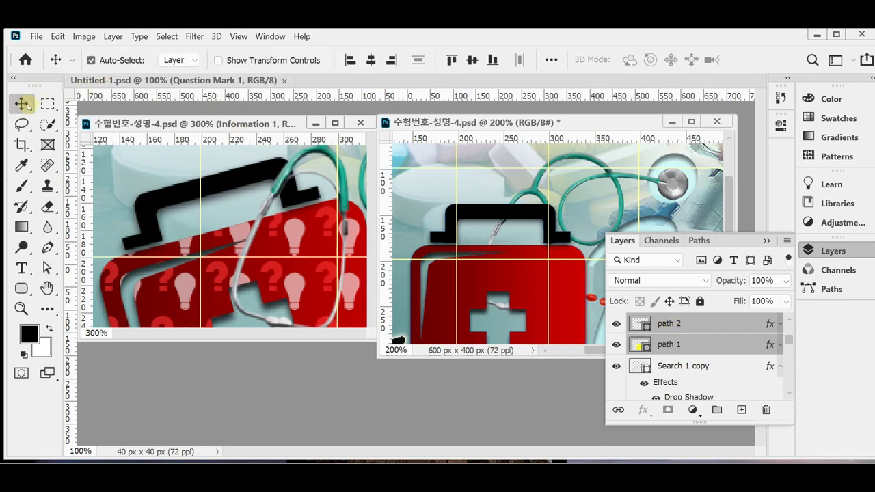
click(371, 61)
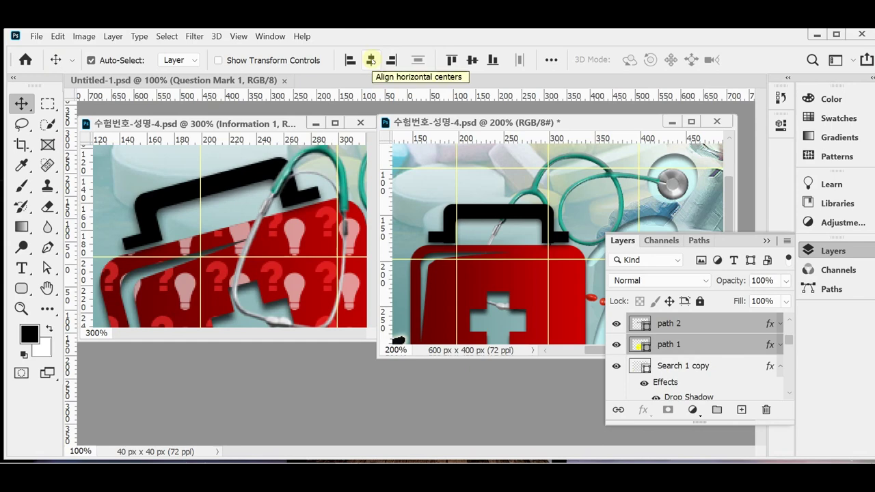
- Rotate the bag and handle together by -15° and save the document
key(ctrl+t)
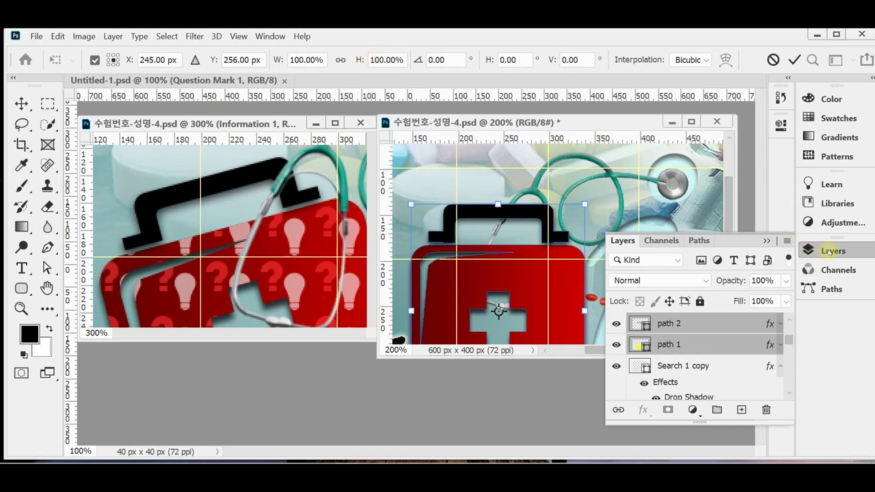
click(829, 251)
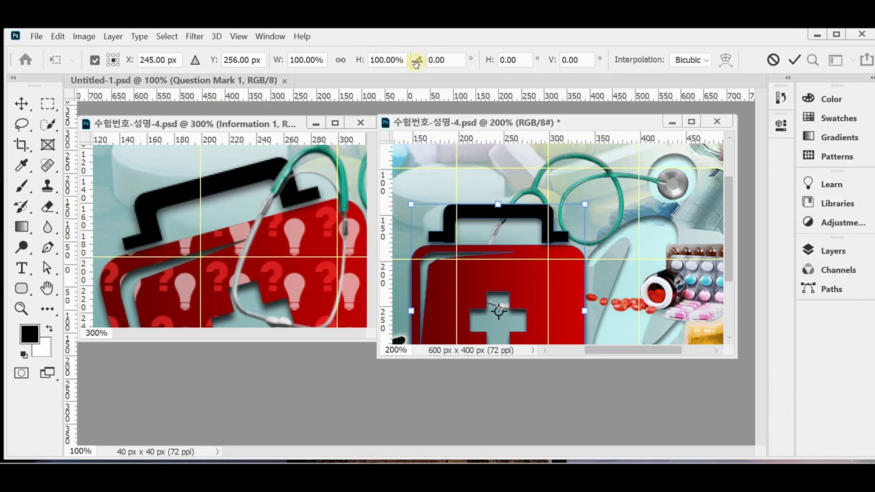
click(445, 60)
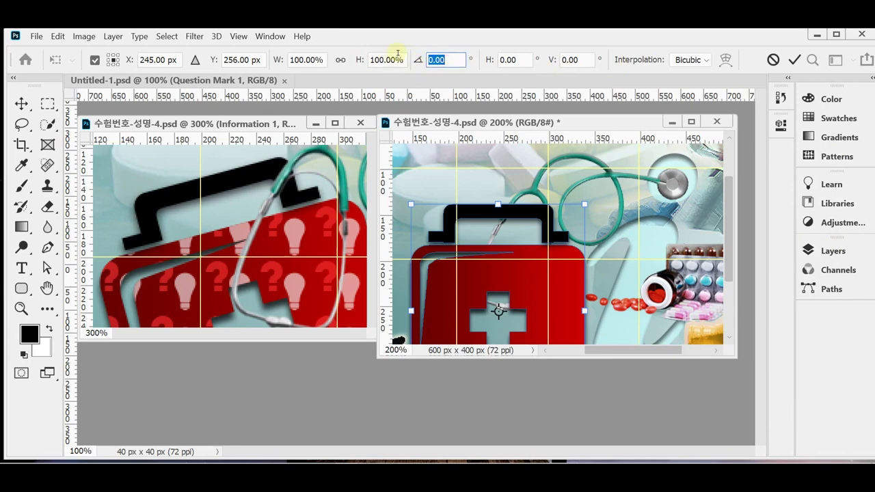
text(-15)
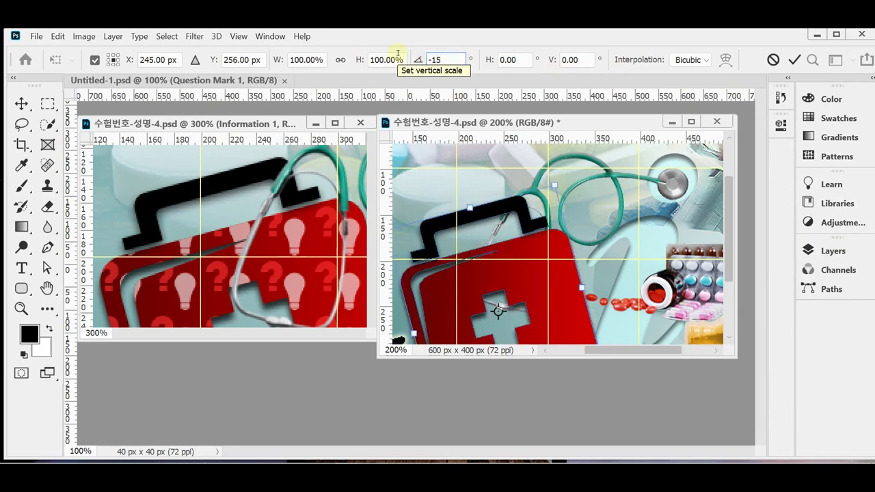
key(Return)
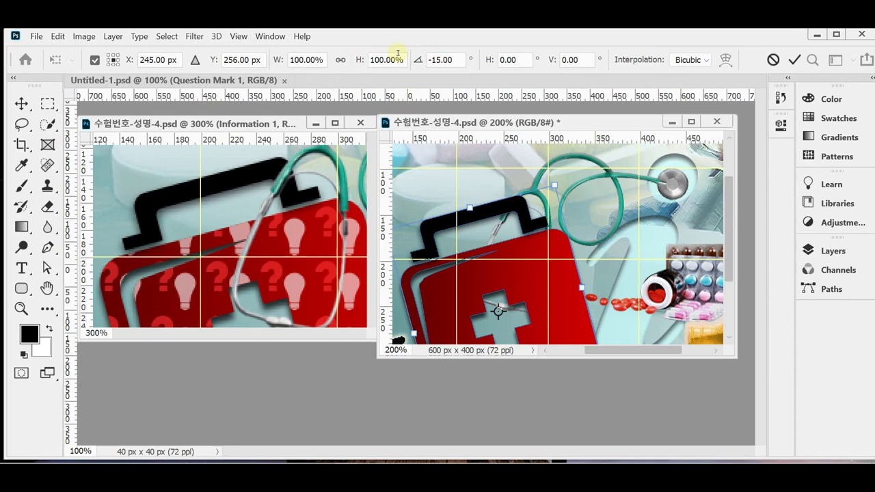
key(Return)
key(ctrl+s)
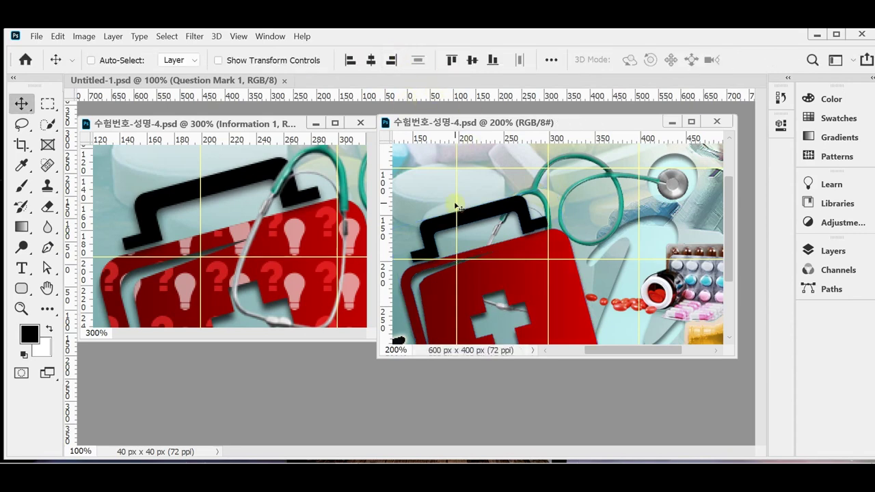
- Nudge the rotated bag and handle about 10 px up and 5 px right, and save the document
key(ctrl+z)
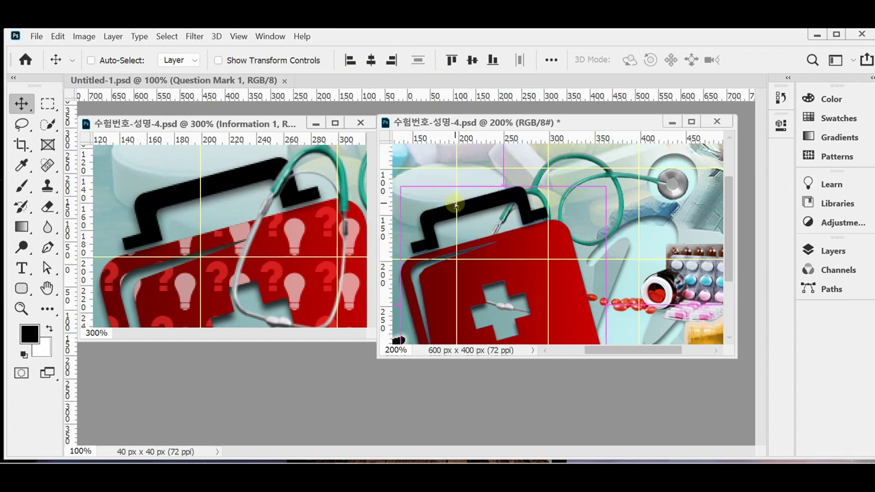
key(Right)
key(Right)
key(Right)
key(Right)
key(ctrl+s)
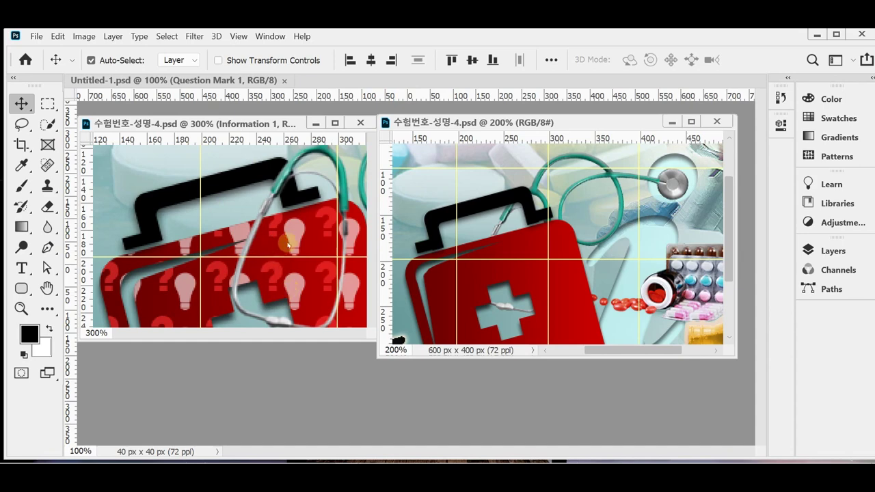
- Bring the reference bag's pattern into view and float the Untitled-1 pattern document beside it in an enlarged window at 500% zoom
click(302, 242)
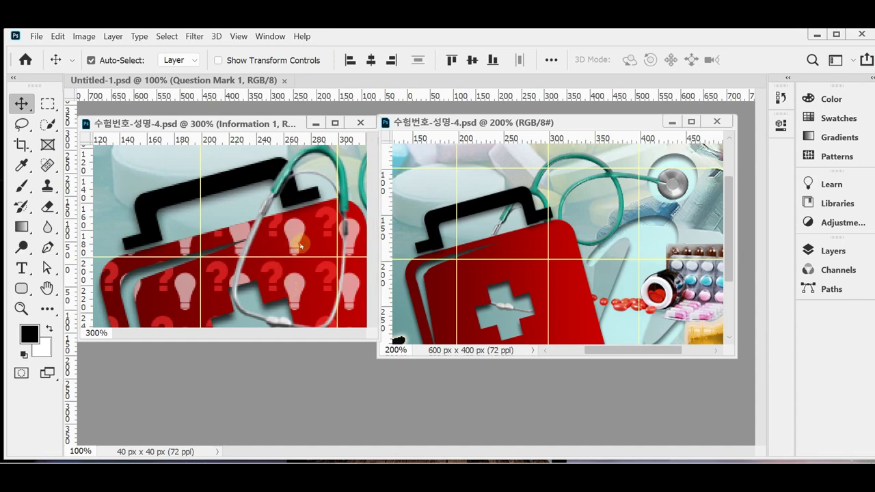
drag(308, 258, 218, 187)
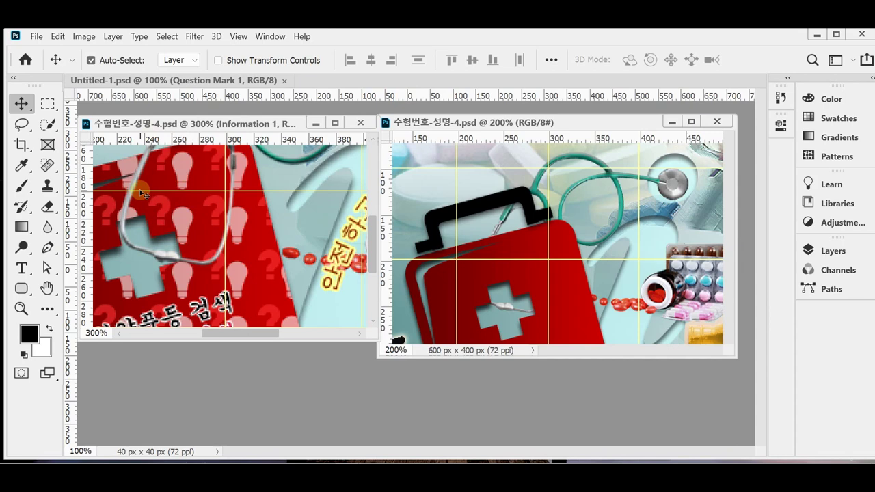
scroll(178, 226, down, 3)
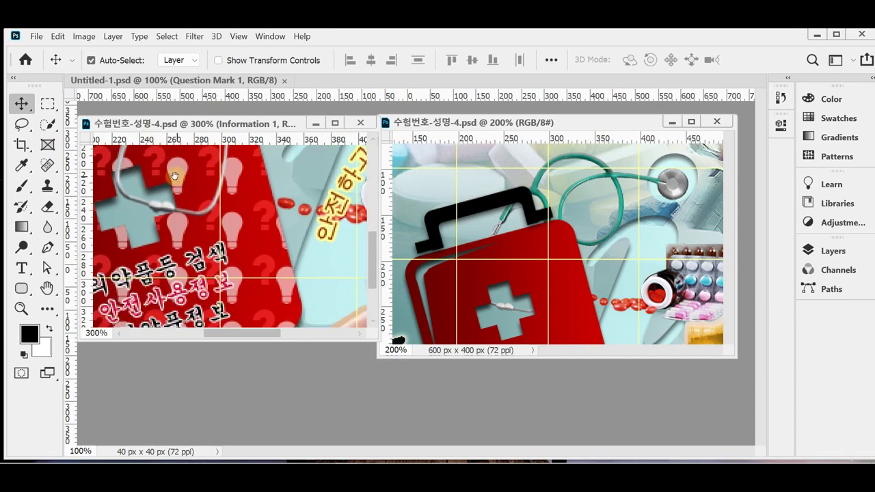
drag(175, 177, 134, 184)
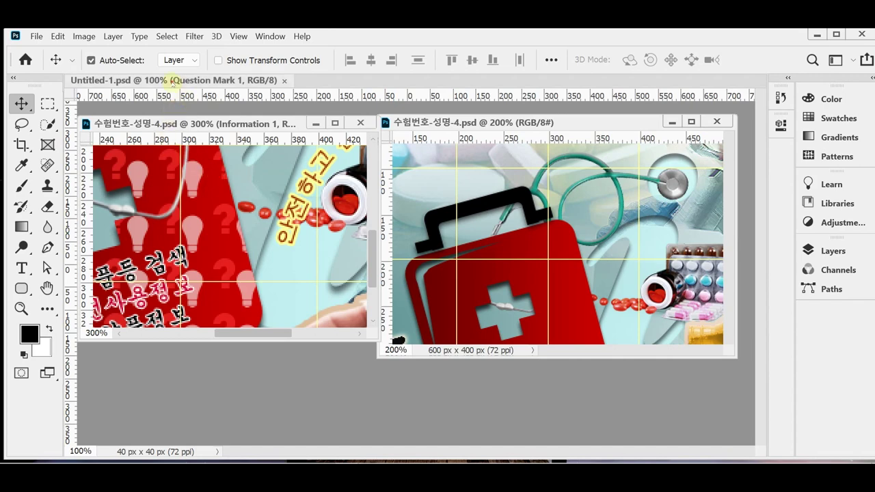
drag(174, 82, 174, 123)
key(ctrl+plus)
key(ctrl+plus)
key(ctrl+plus)
key(ctrl+plus)
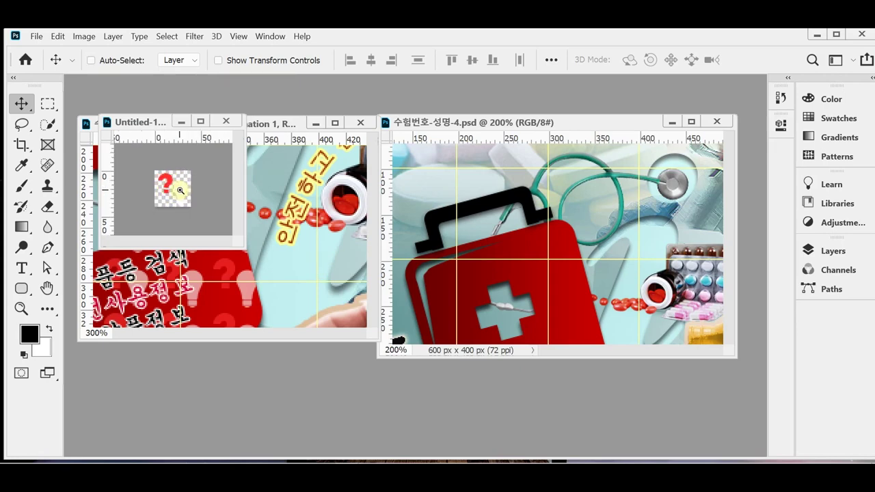
drag(239, 251, 343, 339)
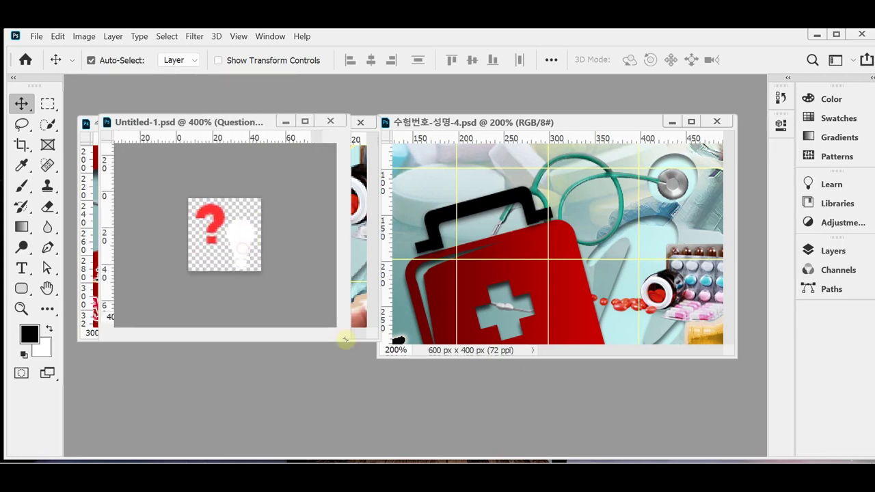
drag(197, 121, 424, 131)
key(ctrl+plus)
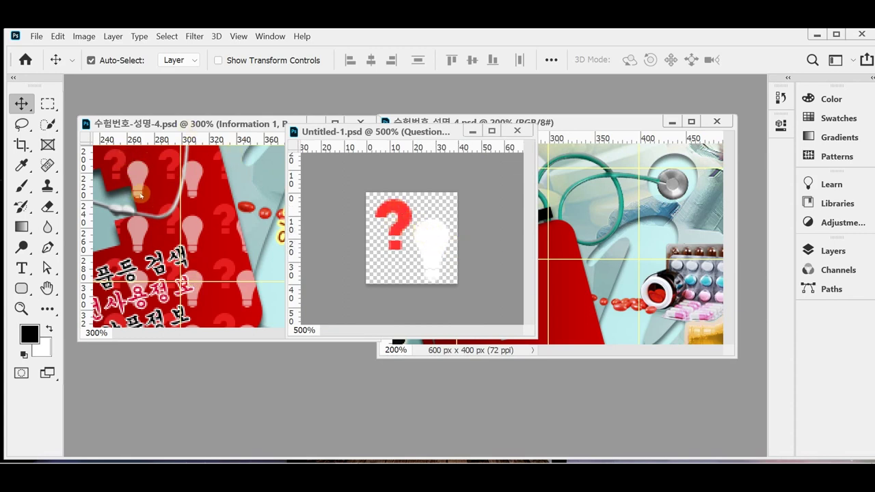
click(206, 242)
click(164, 185)
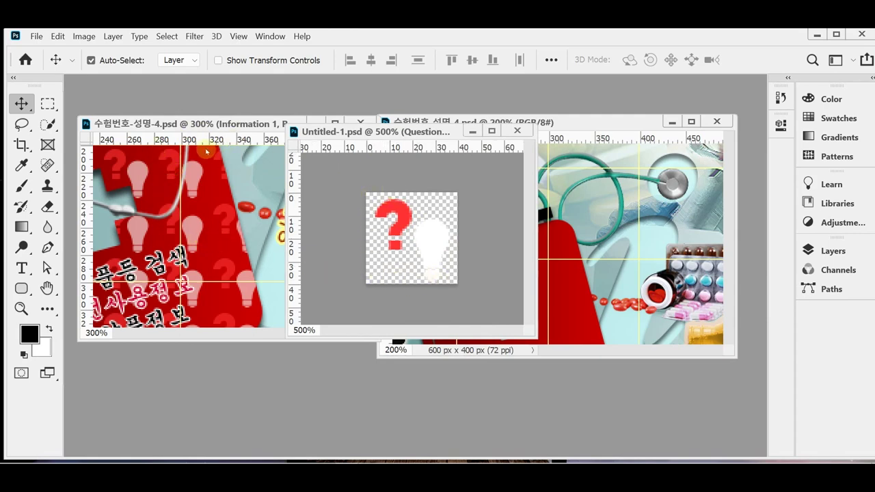
drag(180, 176, 212, 183)
click(343, 187)
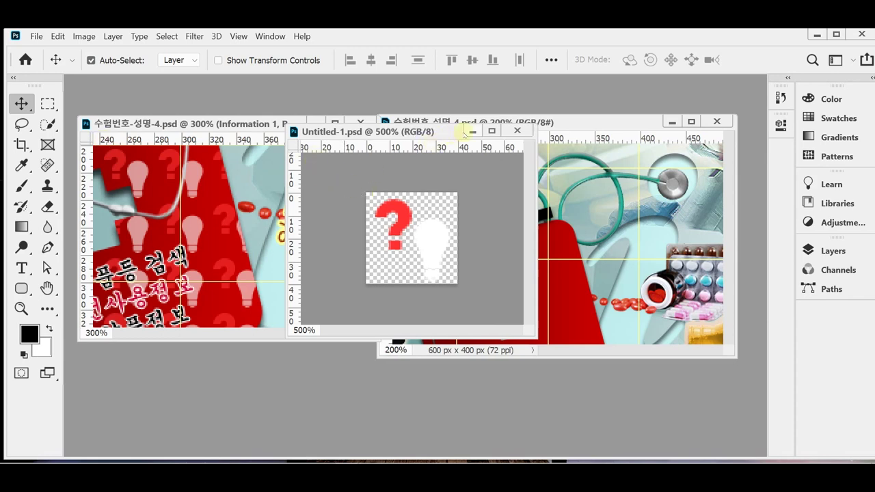
key(ctrl+n)
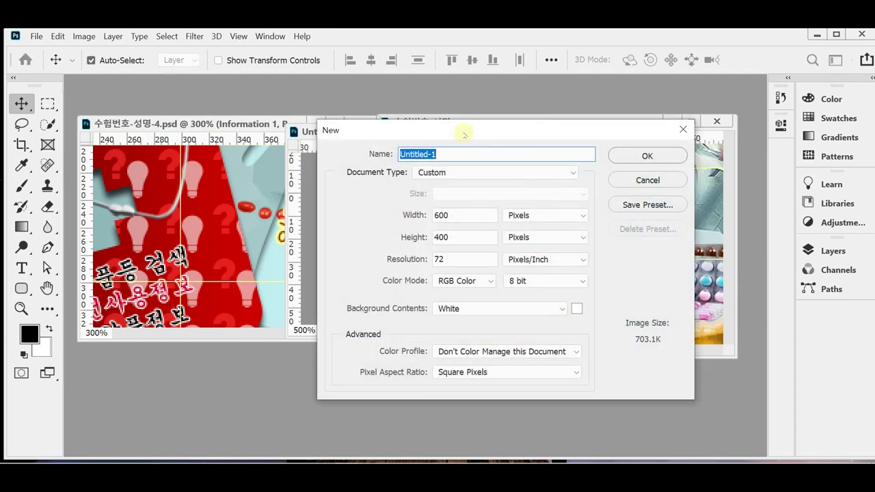
key(Tab)
key(Tab)
text(40)
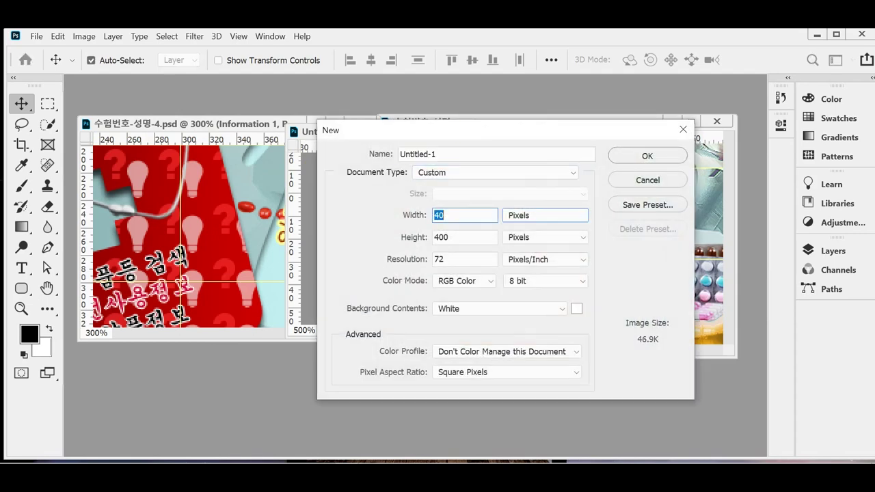
key(Tab)
key(Tab)
text(40)
key(Tab)
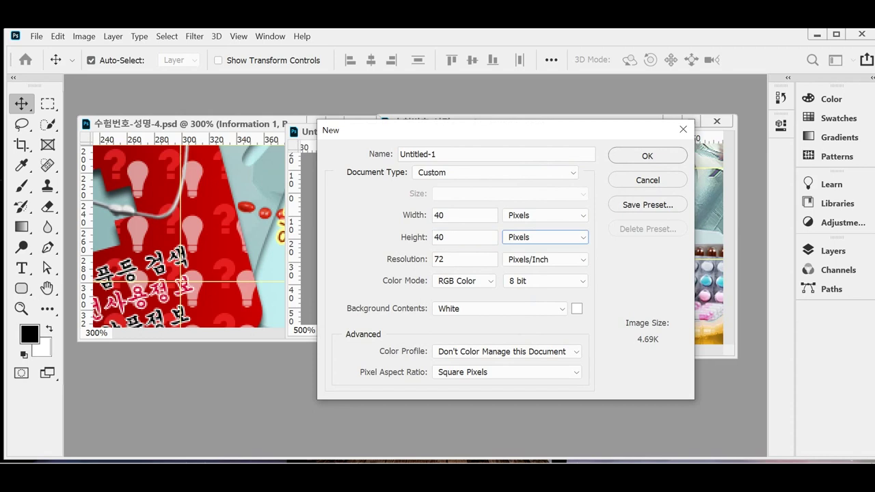
key(Return)
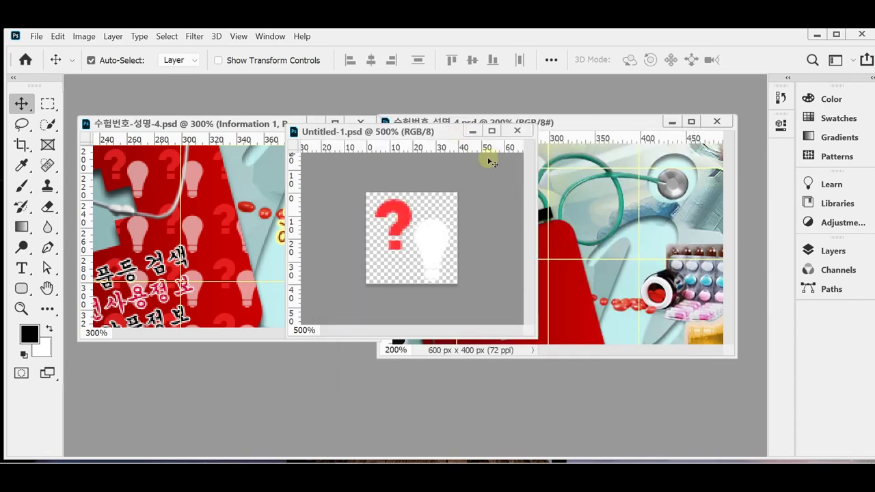
- Inspect the question mark and light bulb shapes in the pattern document, ending with the light bulb layer selected
click(444, 237)
click(448, 241)
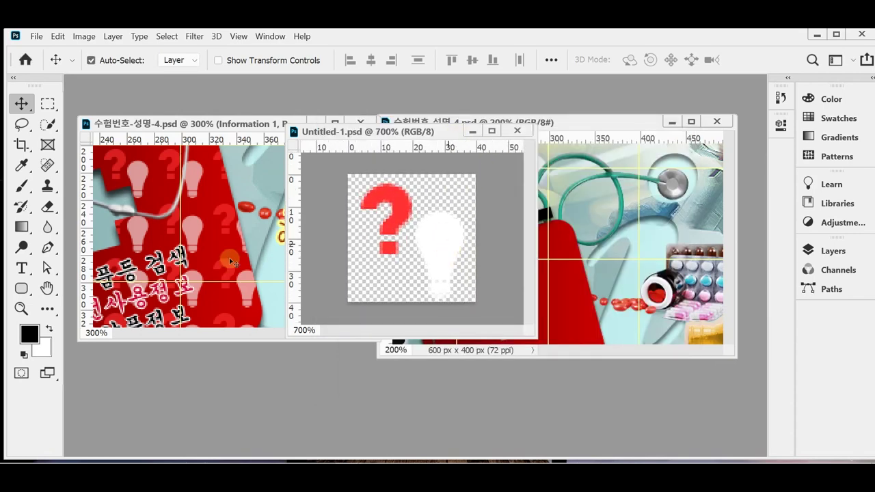
click(23, 290)
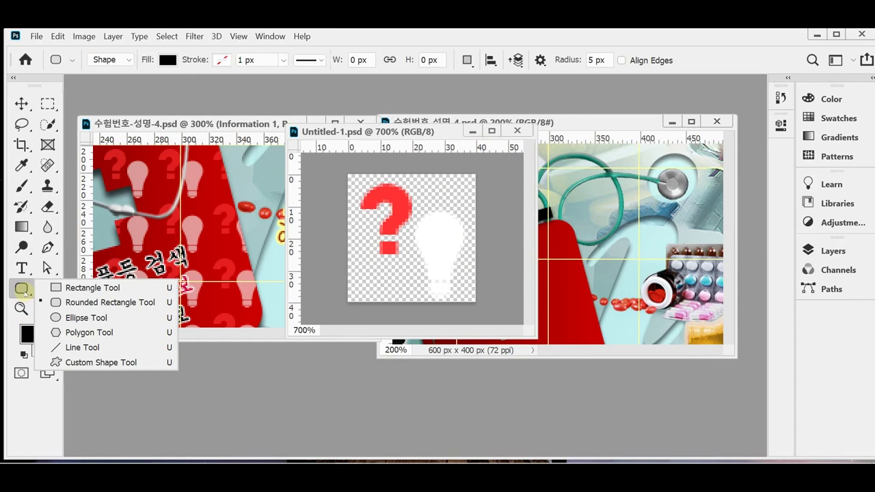
click(22, 103)
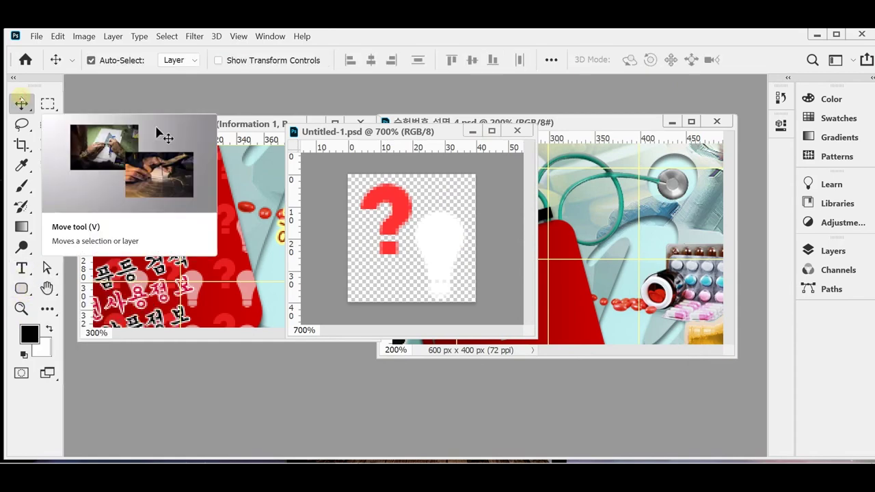
click(403, 211)
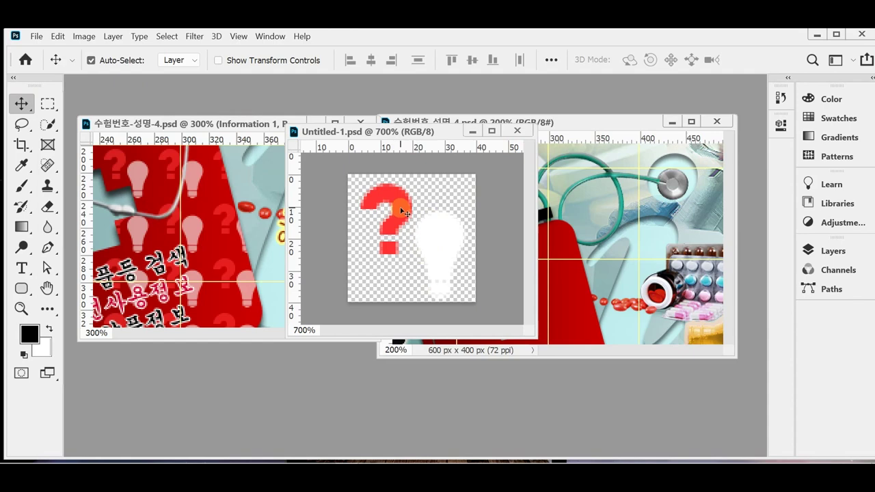
click(403, 210)
click(432, 249)
- Define the question mark and light bulb tile as a pattern named 물음표와 전구
click(58, 36)
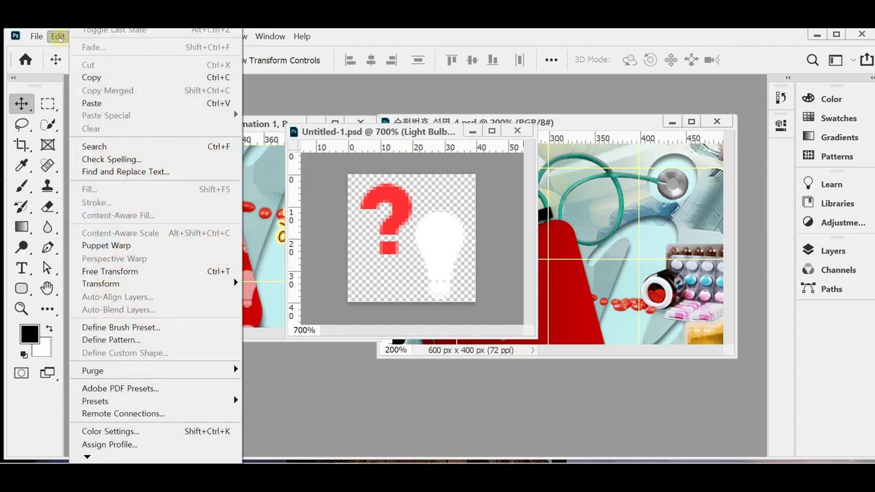
click(174, 340)
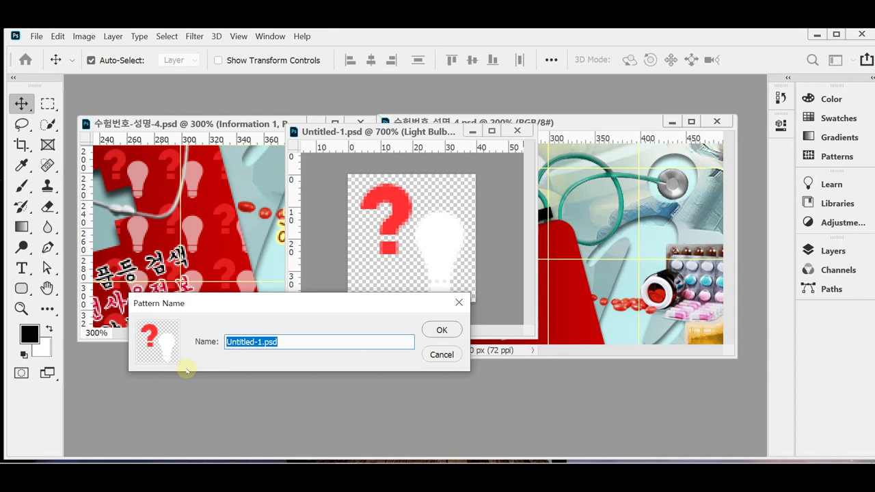
text(물음)
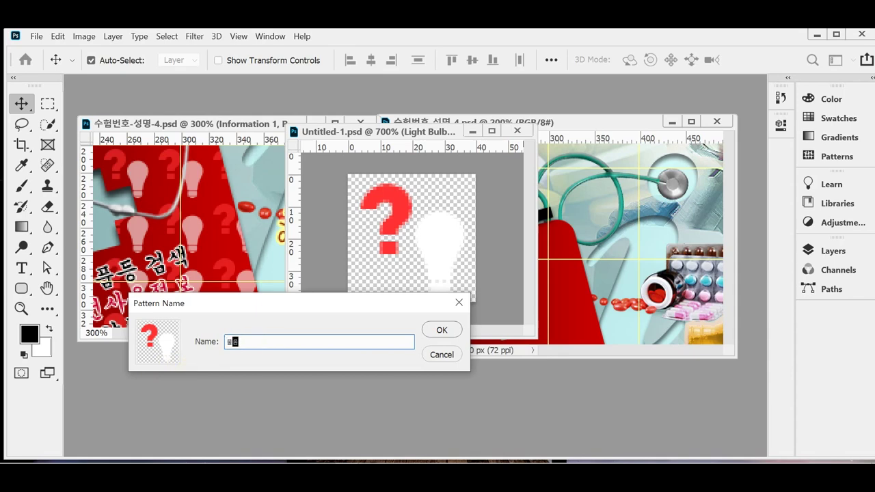
text(표와 전구)
key(Return)
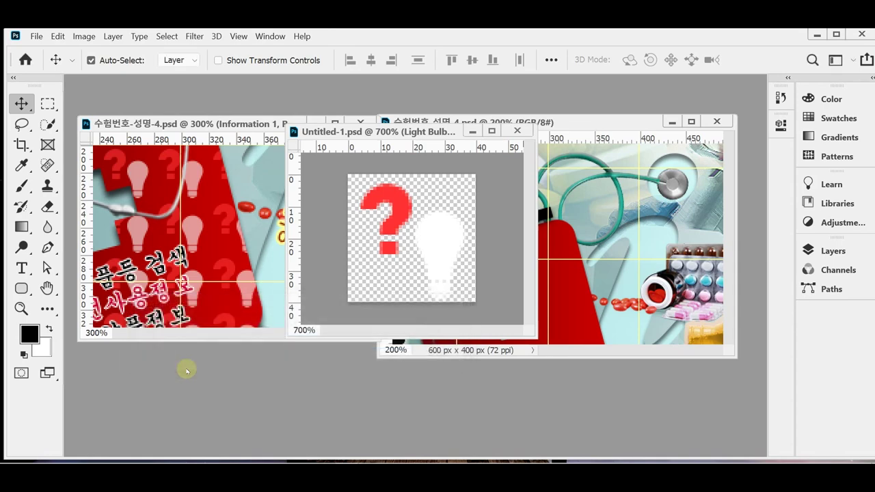
- Minimize the pattern document, enlarge the working banner's window, and show the reference bag at 200% zoom beside it
click(472, 130)
click(417, 122)
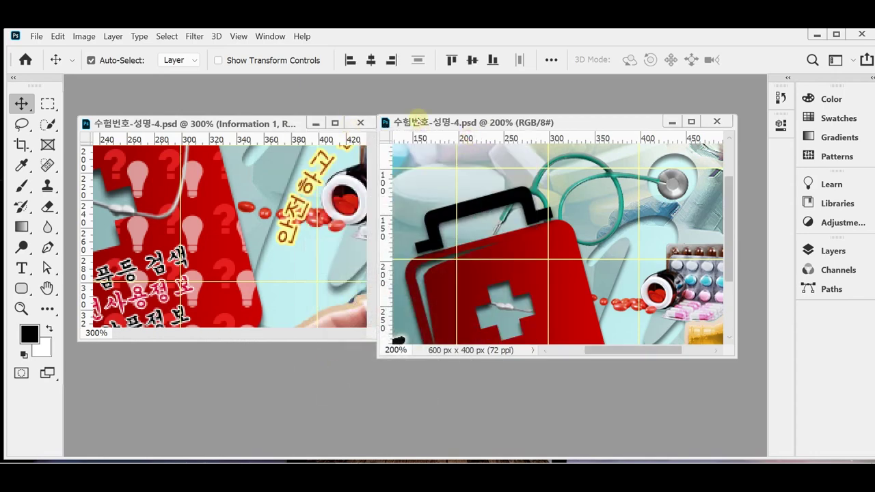
drag(417, 122, 391, 111)
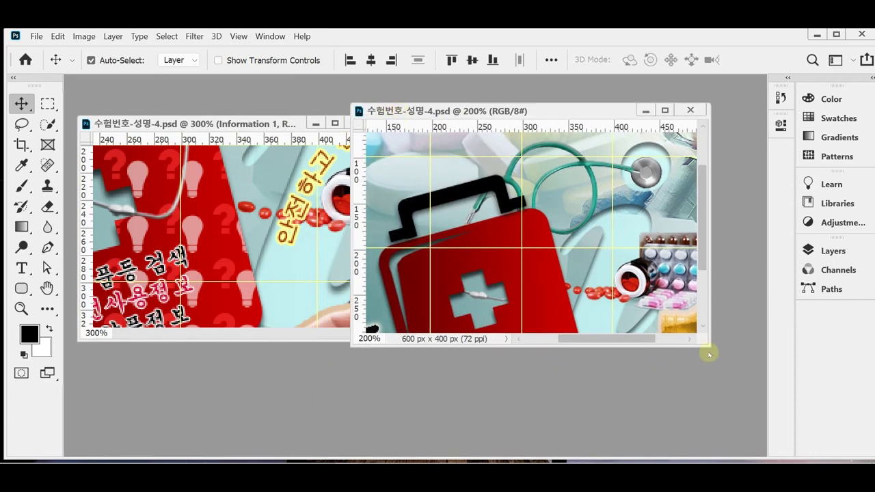
drag(709, 347, 748, 415)
click(198, 242)
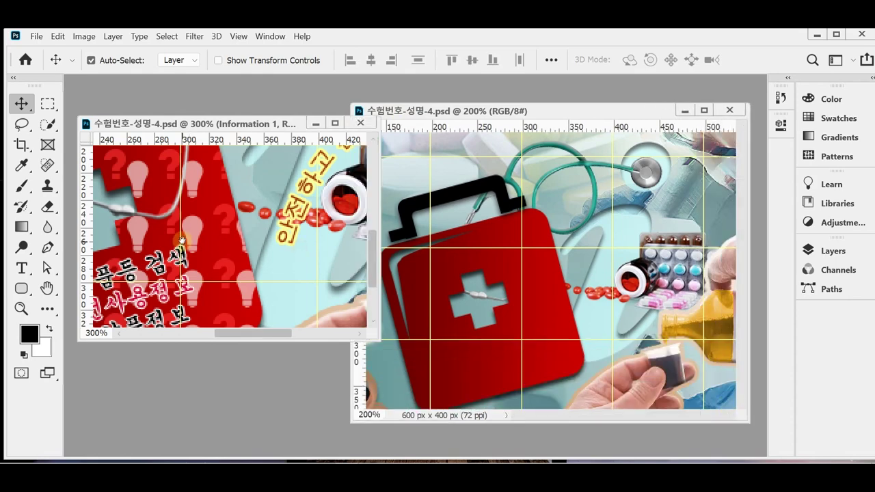
drag(198, 242, 250, 220)
key(ctrl+minus)
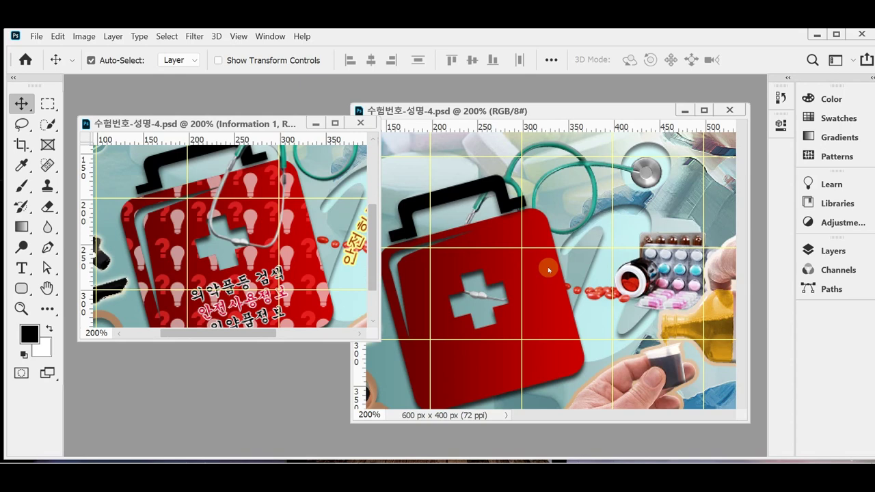
- In the working banner, select the bag layer path 1 and load its outline as a selection
click(809, 250)
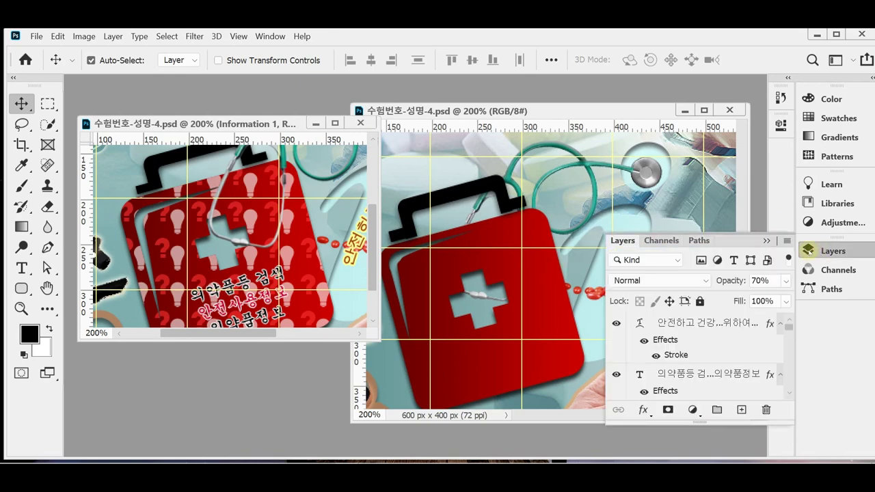
click(808, 250)
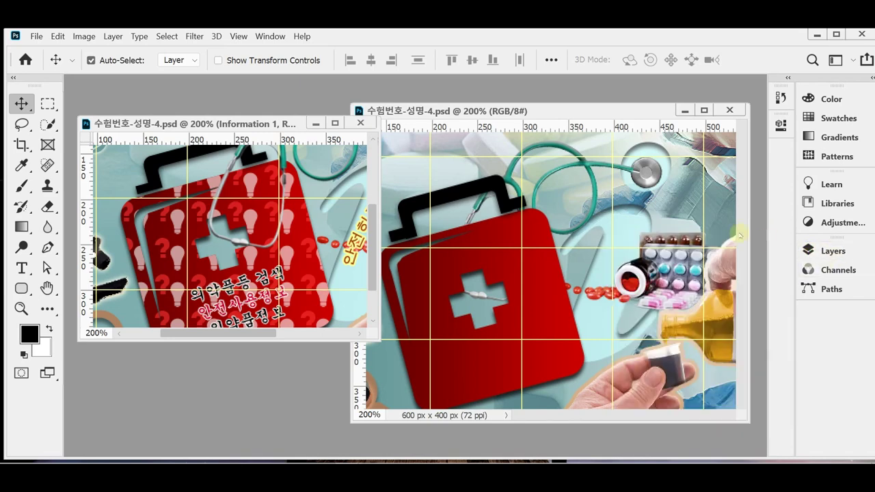
click(542, 302)
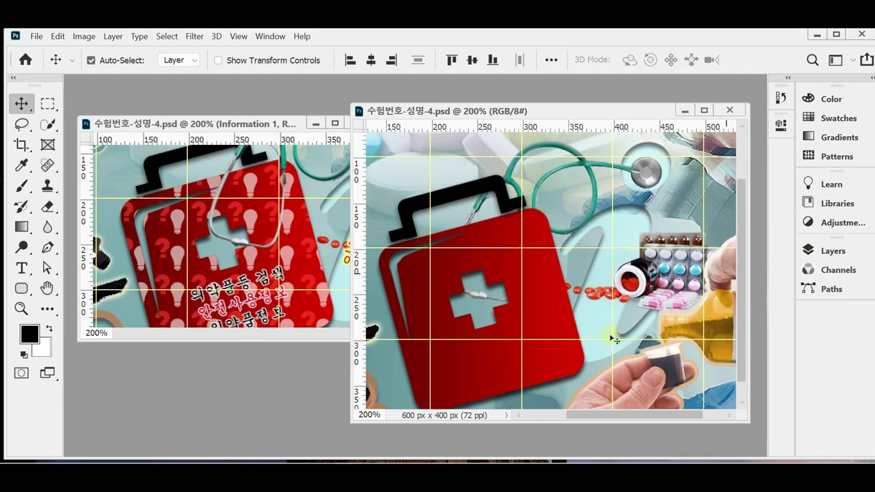
click(812, 250)
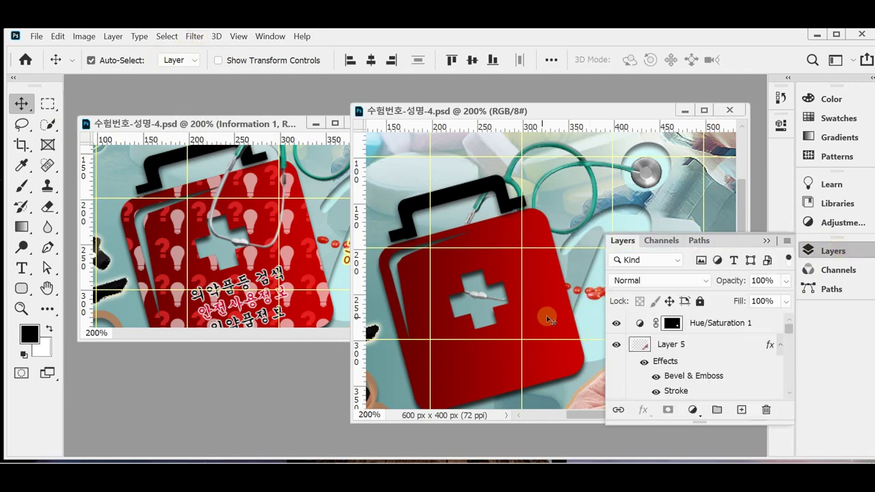
scroll(724, 346, down, 2)
scroll(727, 347, down, 1)
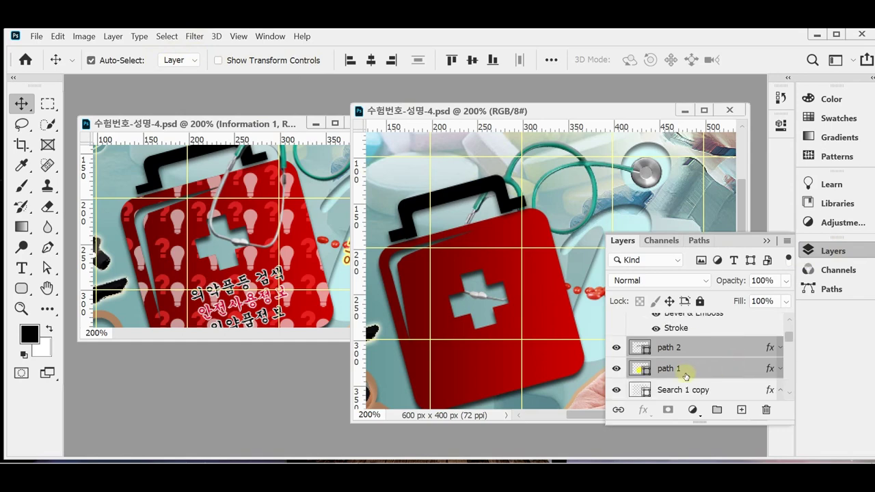
click(559, 200)
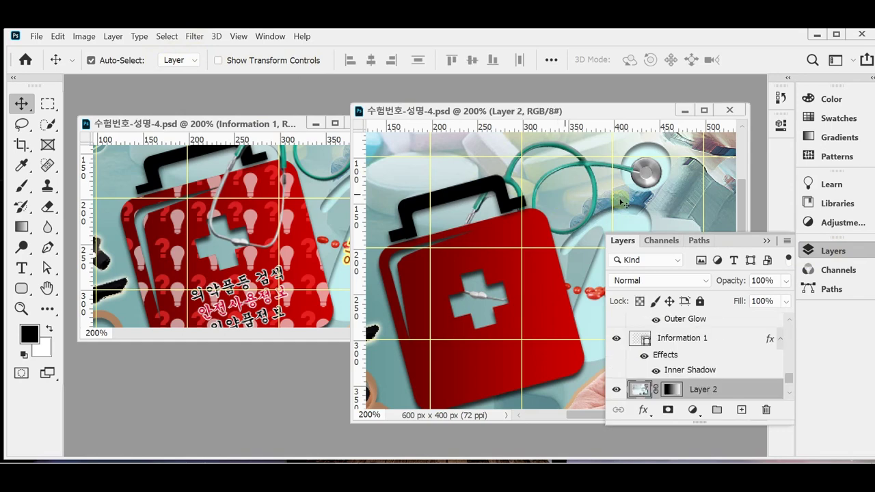
click(531, 312)
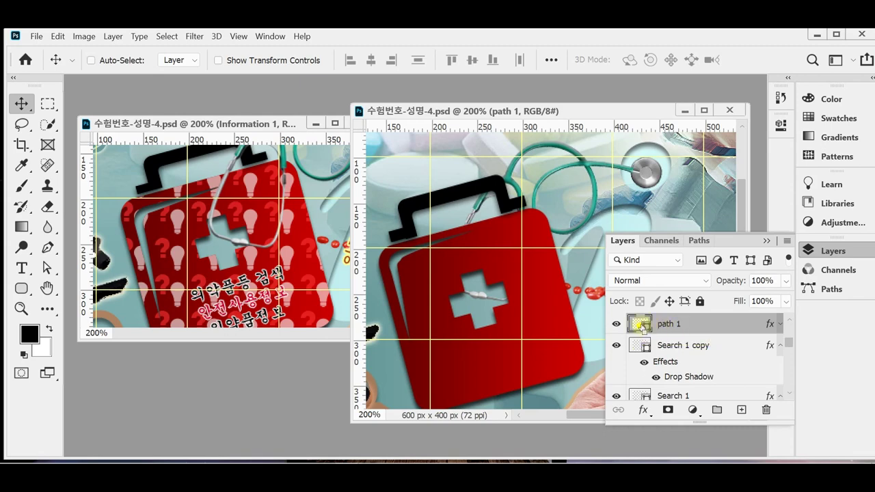
ctrl+click(640, 325)
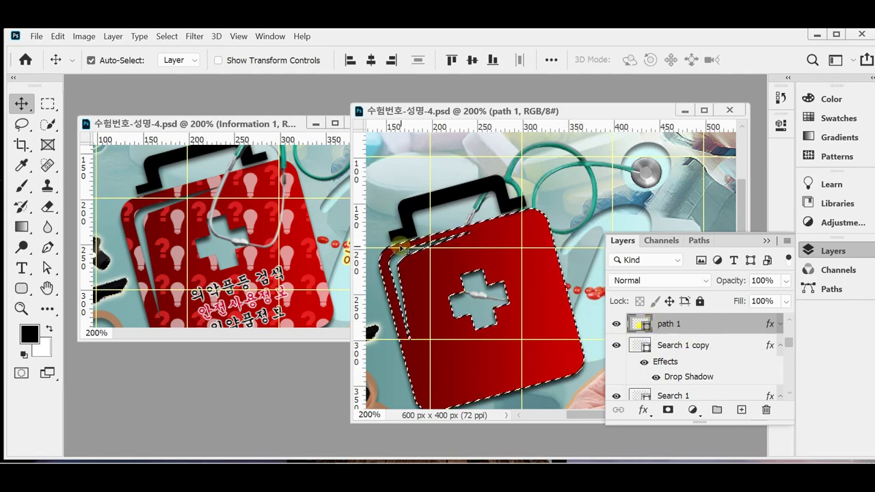
- Add a new layer directly above path 1 and rename it pattern
click(741, 410)
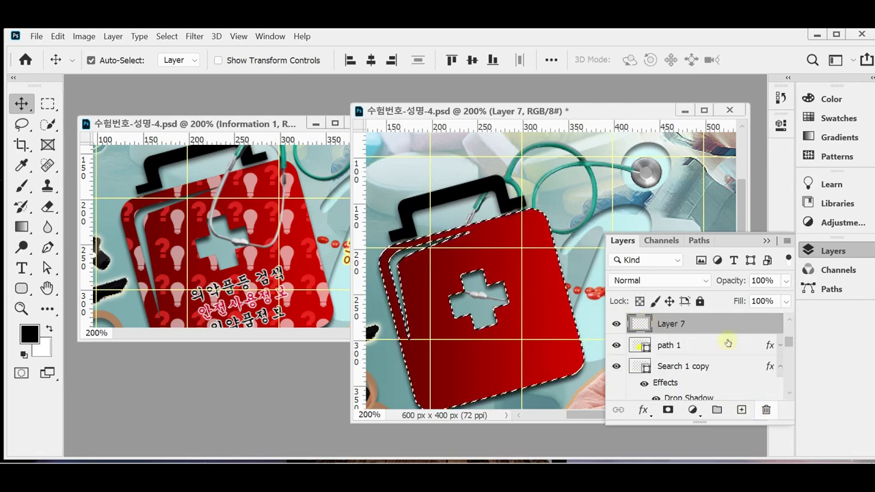
double_click(669, 325)
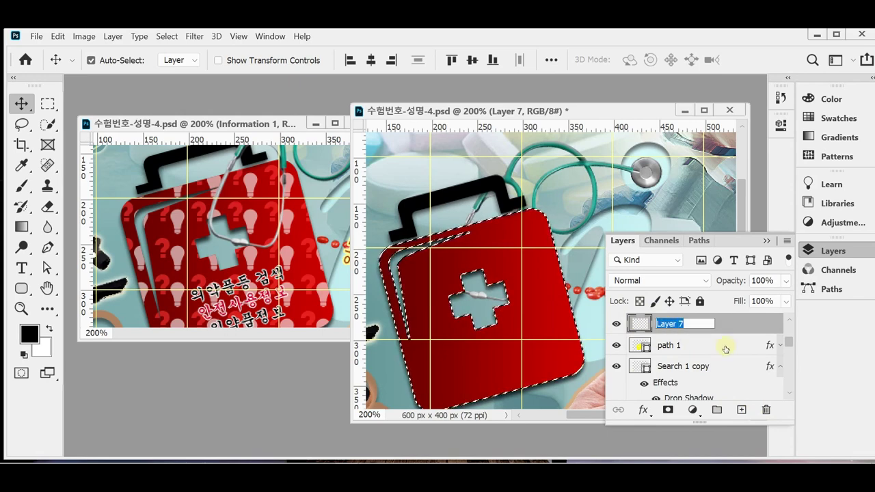
text(ㅔㅁㅅㅅㄷㄱ)
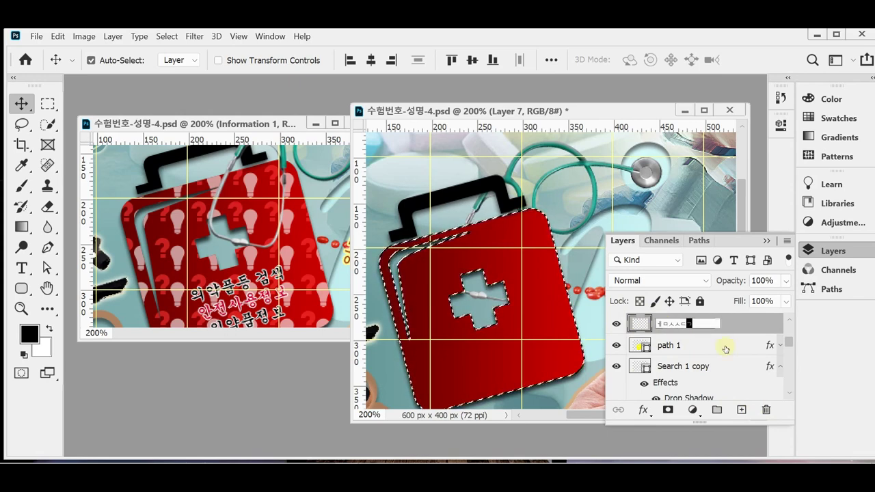
key(BackSpace)
key(BackSpace)
key(BackSpace)
key(BackSpace)
key(BackSpace)
key(BackSpace)
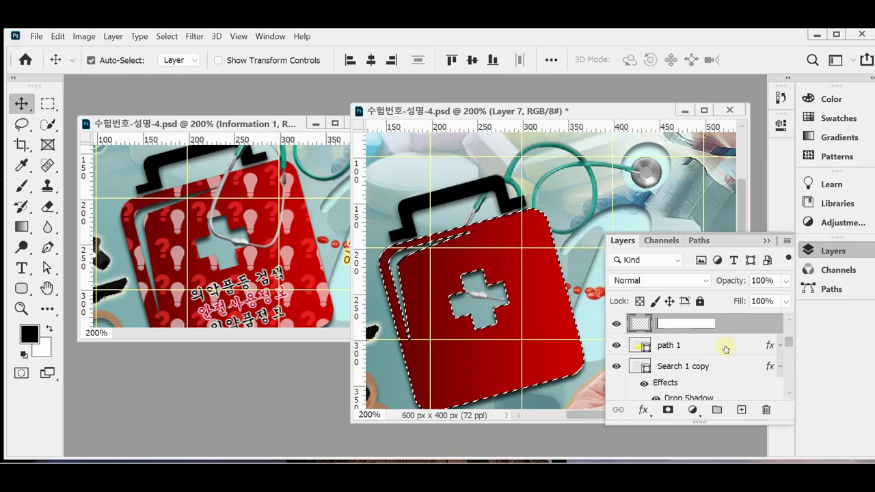
text(pattern)
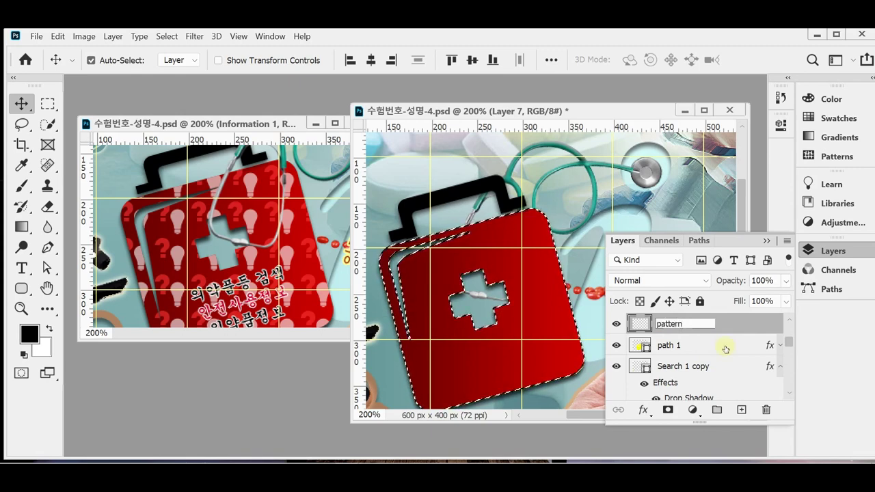
key(Return)
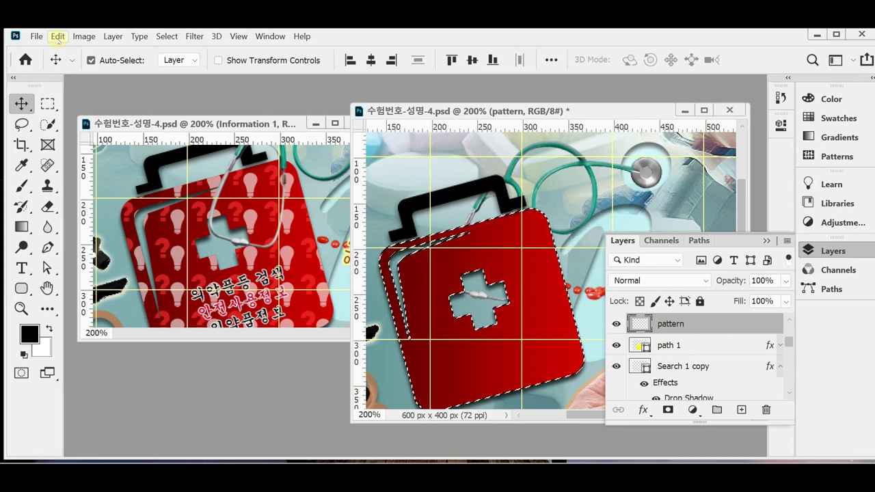
- Fill the bag selection on the pattern layer with the newly defined question mark and light bulb pattern, Normal mode at 100% opacity
click(58, 36)
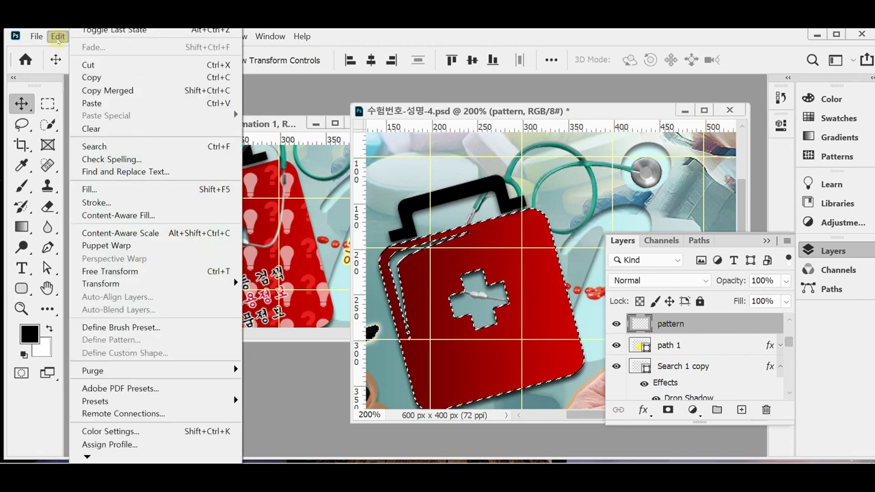
click(90, 189)
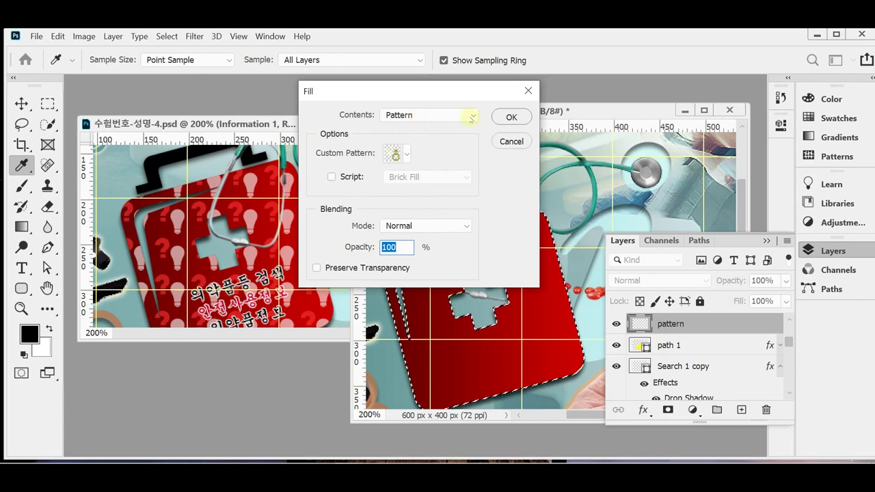
click(471, 117)
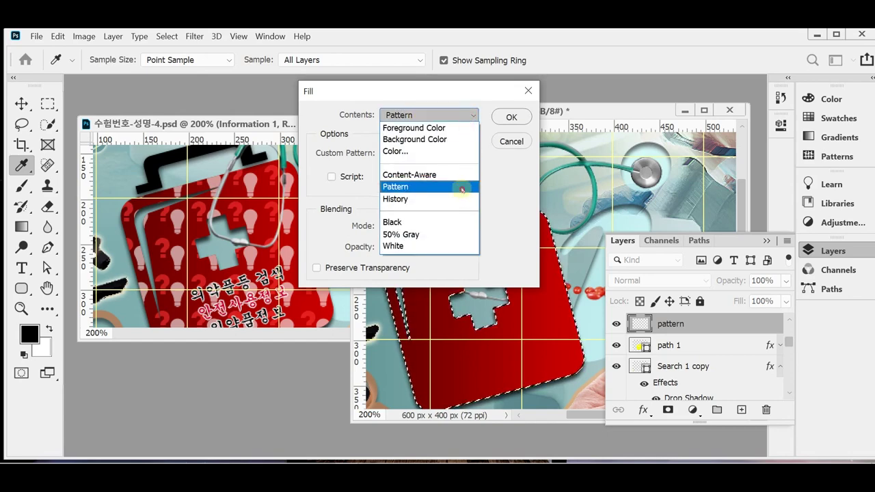
click(462, 187)
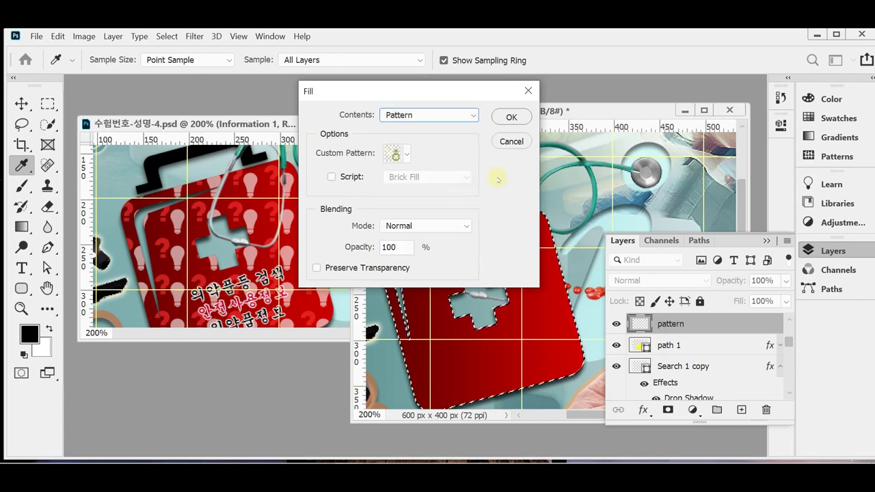
click(408, 153)
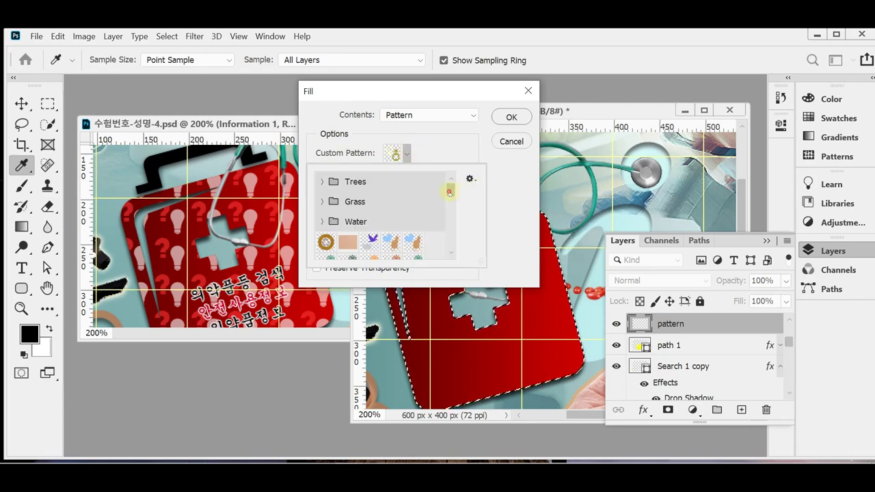
drag(449, 190, 455, 254)
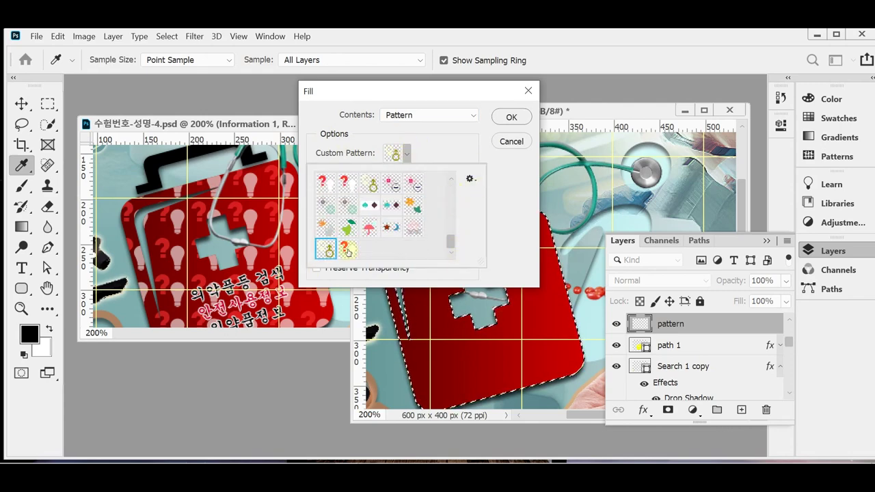
click(347, 249)
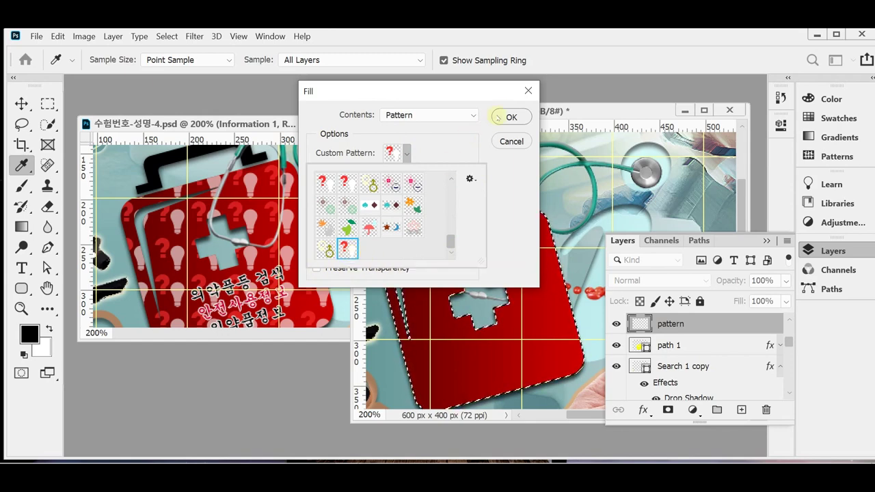
click(457, 129)
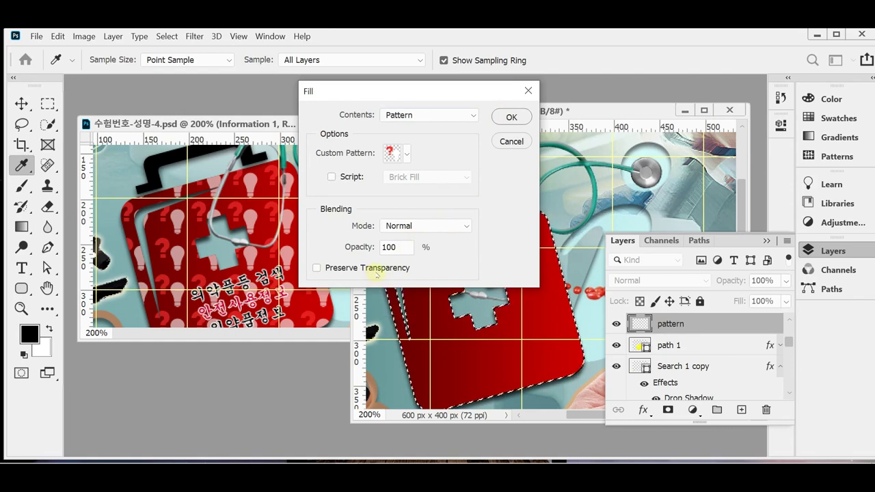
click(511, 117)
key(v)
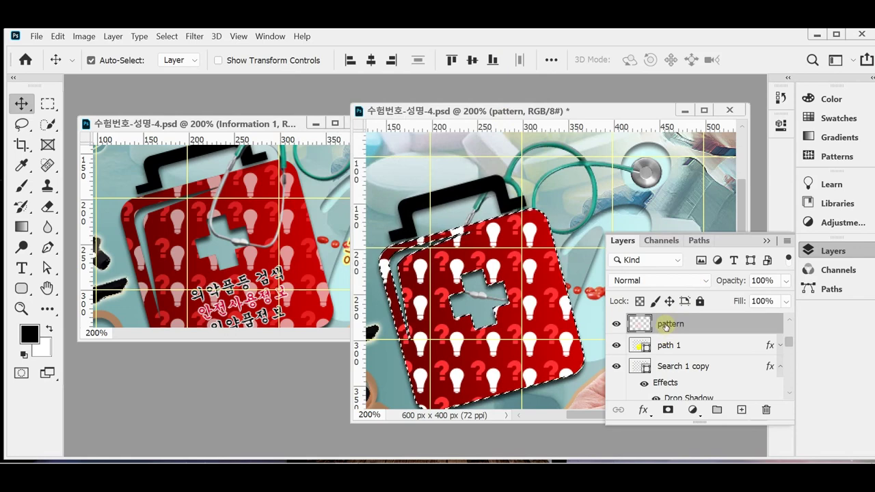
- Deselect the bag outline, set the pattern layer's opacity to 60%, and save the banner
click(616, 324)
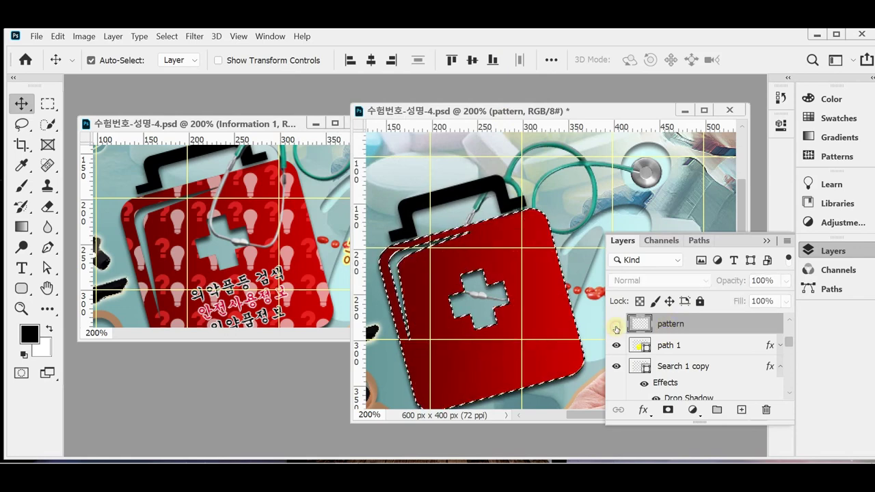
click(616, 325)
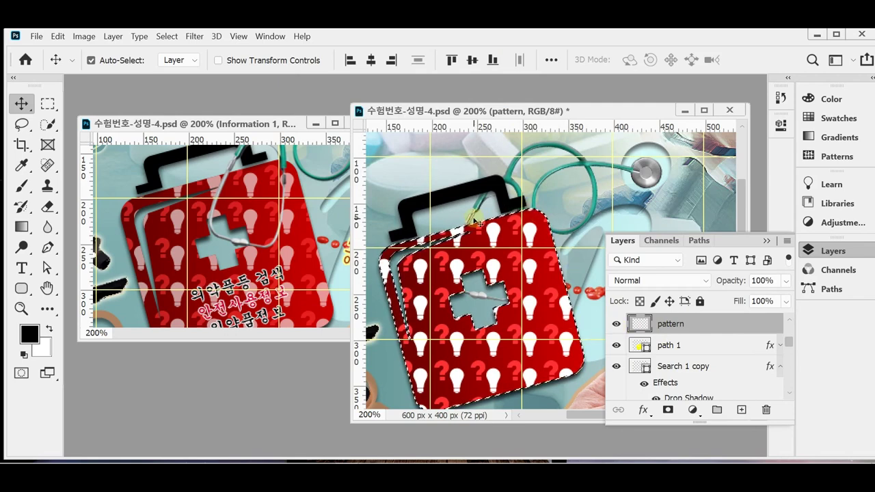
key(ctrl)
key(ctrl+d)
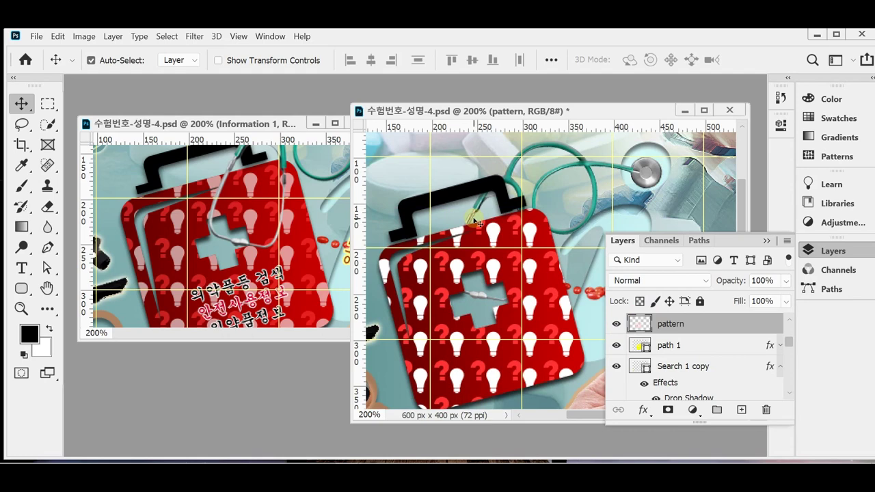
click(738, 282)
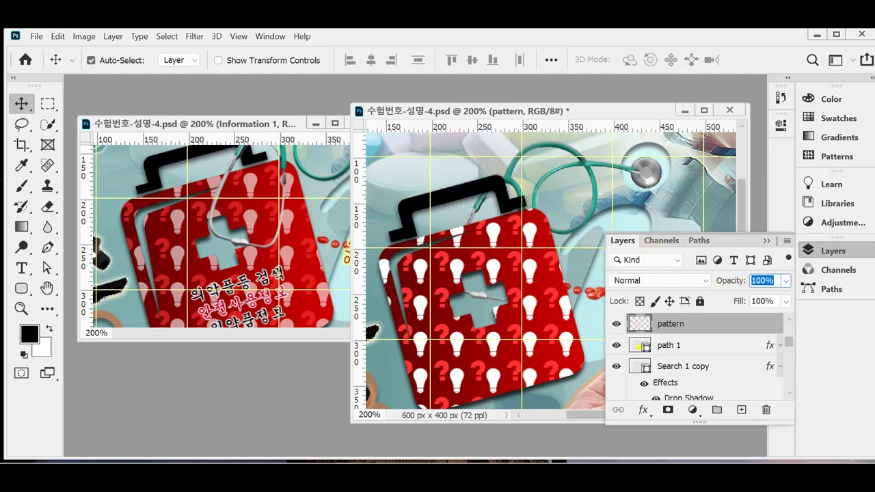
text(60)
key(Return)
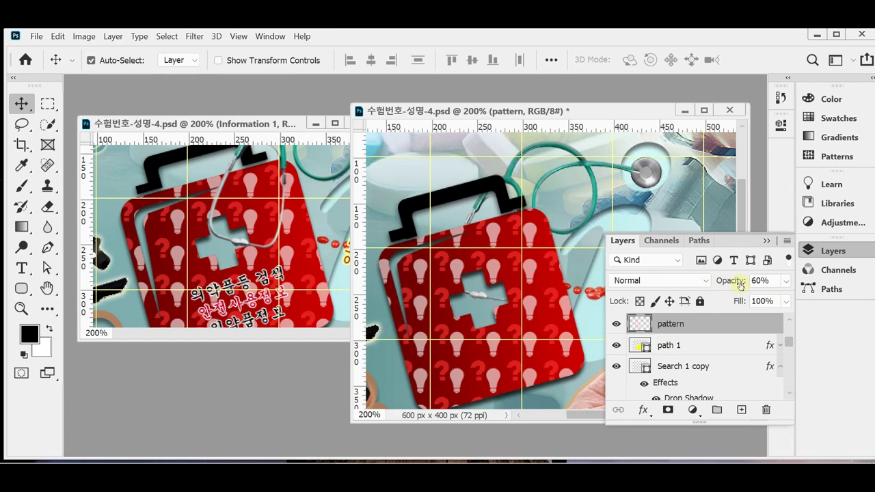
key(ctrl+s)
- Bring the stethoscope layer, Layer 3, to the front of the layer stack above the bag and save the banner
click(646, 176)
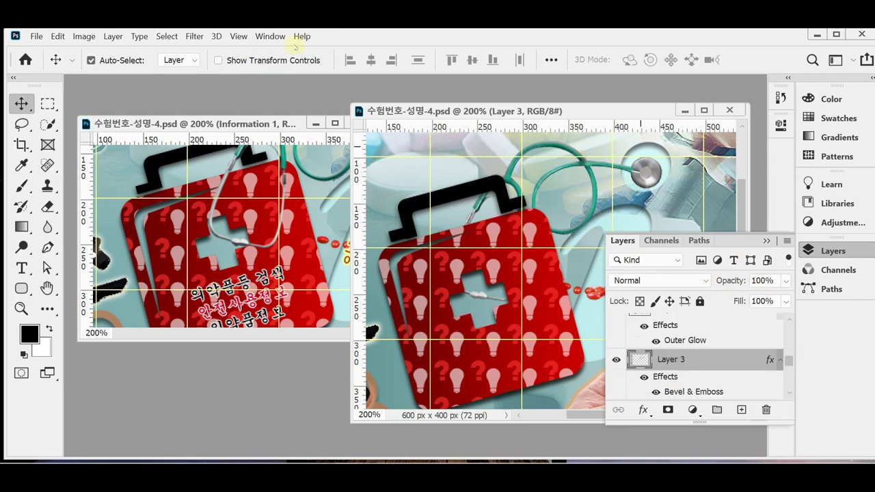
click(120, 60)
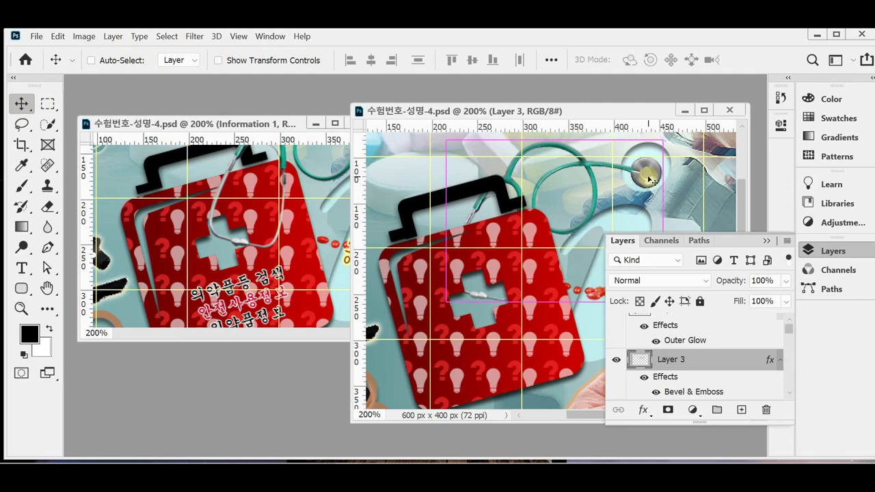
drag(649, 179, 632, 174)
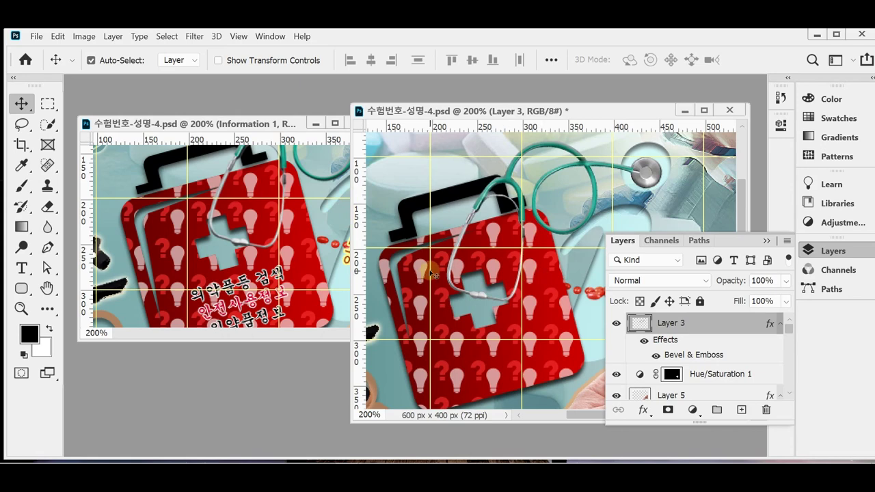
mouse_move(459, 278)
key(ctrl+minus)
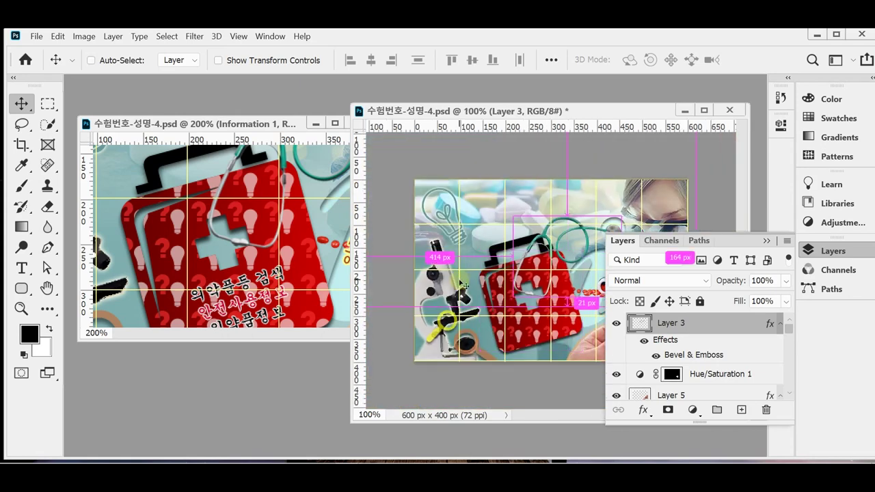
key(ctrl+s)
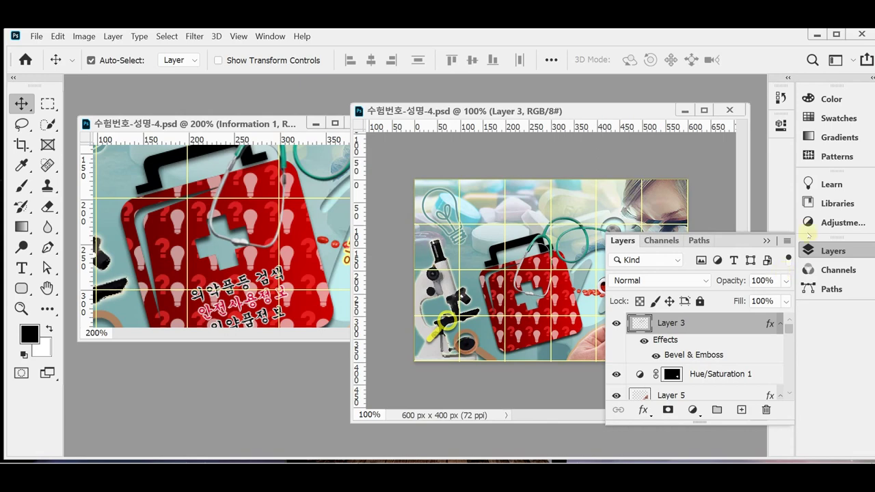
- Show the reference banner at 100% zoom and examine the font, size and colour of its web address text
click(277, 125)
key(ctrl+minus)
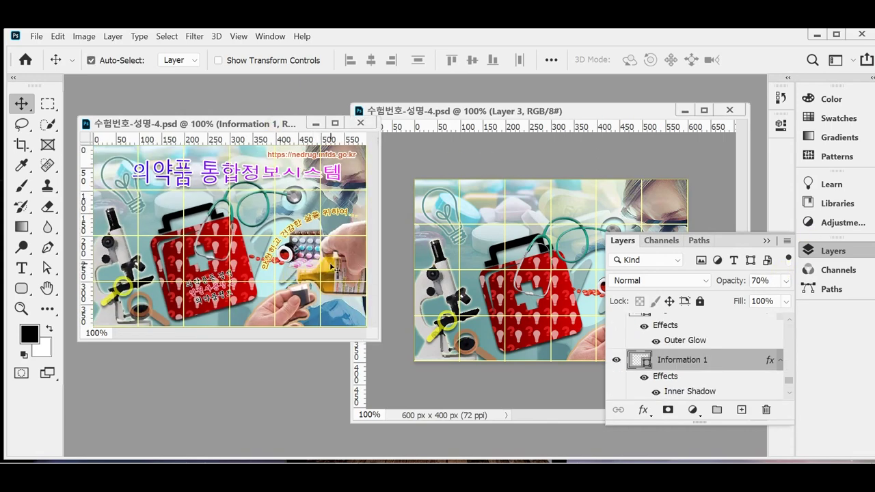
click(311, 159)
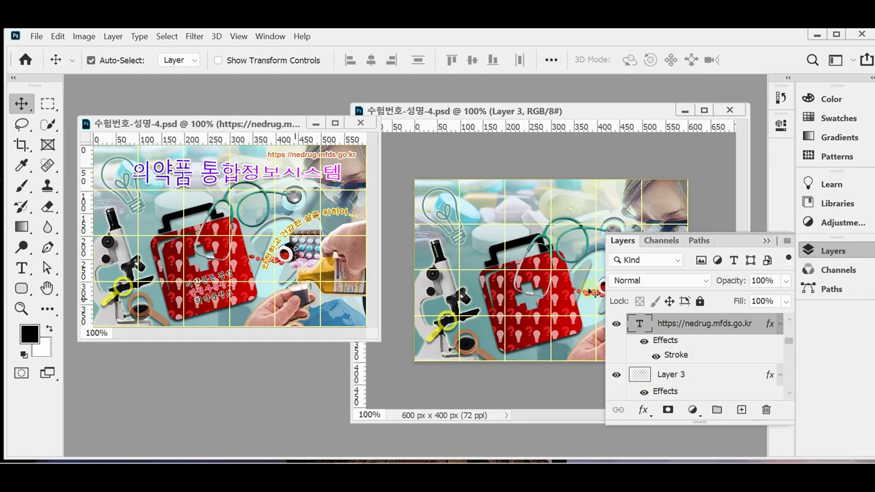
click(813, 251)
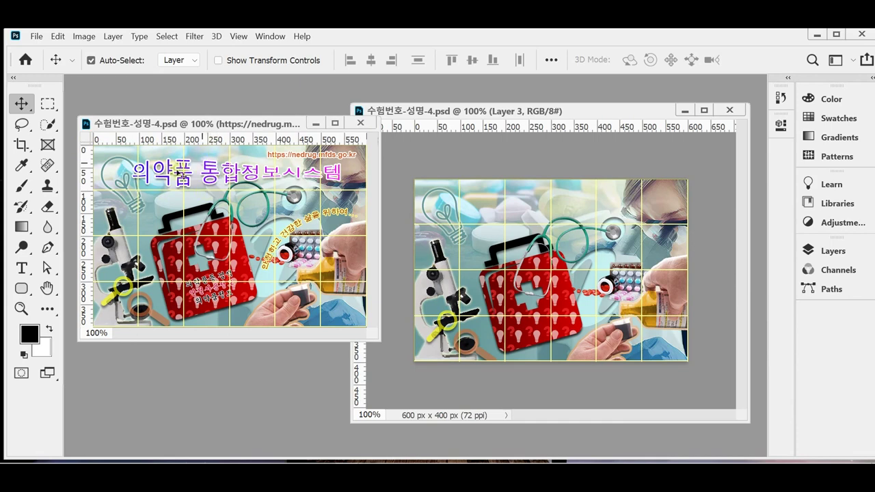
double_click(295, 156)
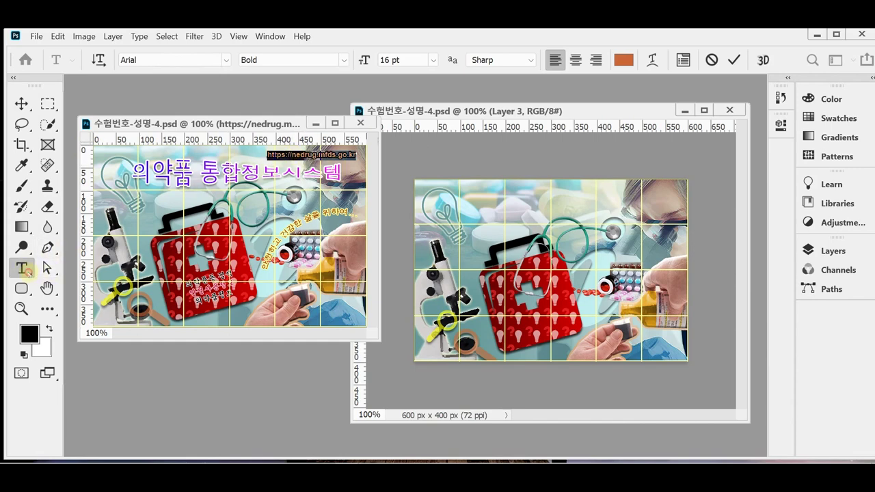
right_click(22, 268)
click(79, 264)
click(622, 60)
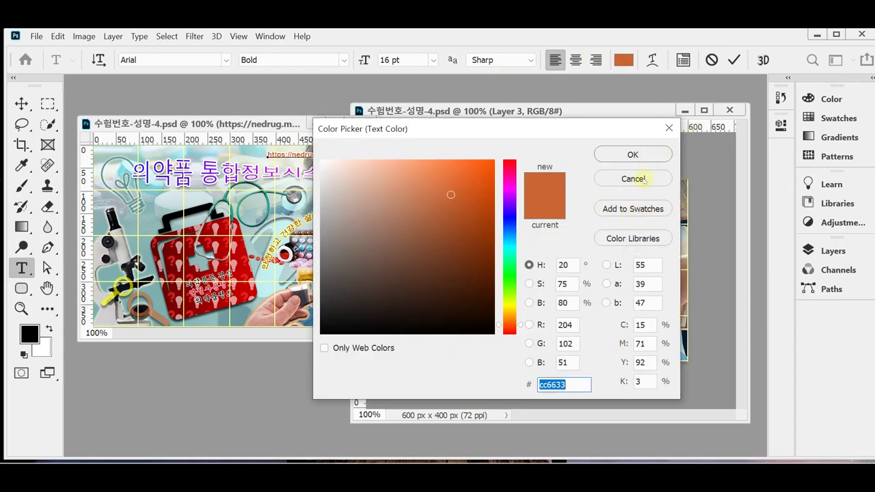
click(639, 179)
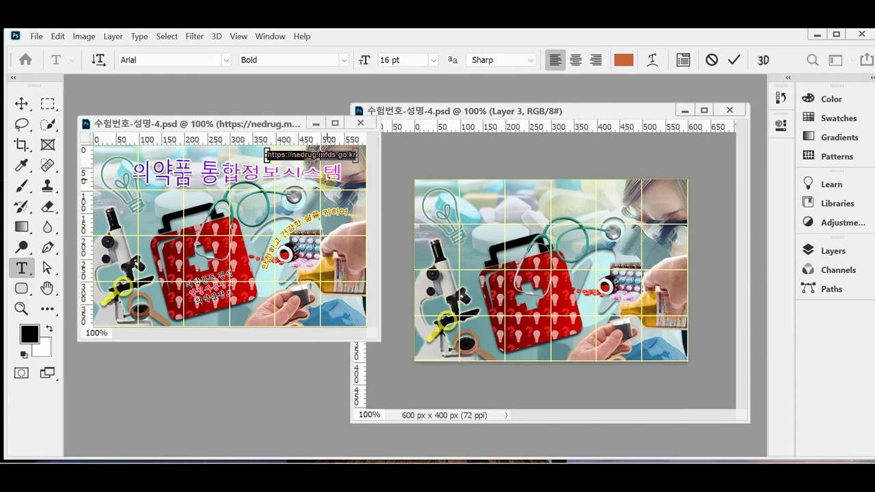
- Check which layer effects are applied to the reference banner's web address text
click(832, 251)
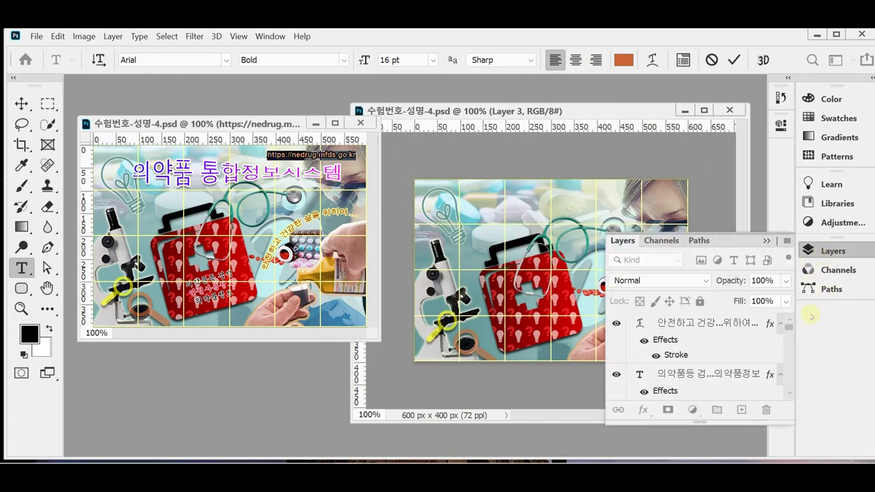
scroll(738, 353, down, 6)
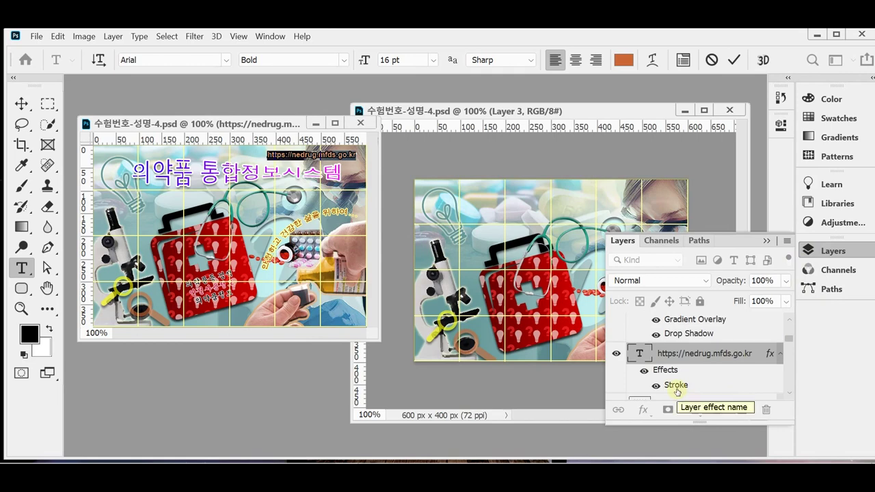
click(828, 251)
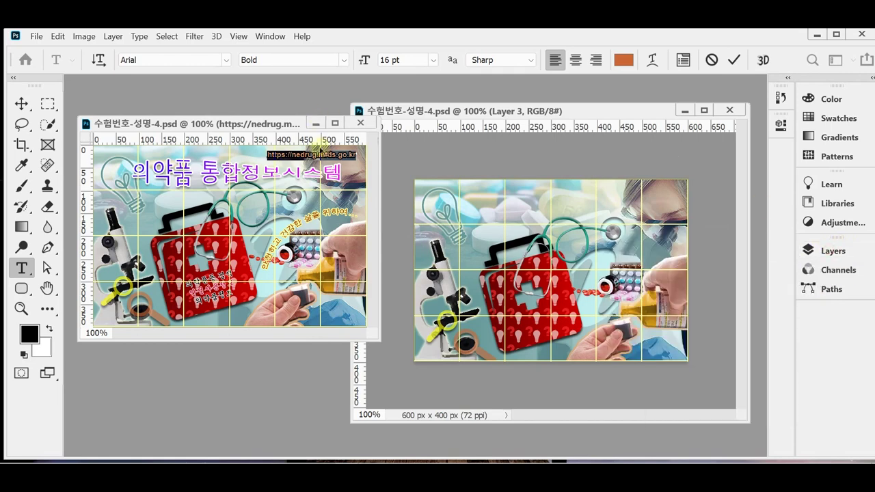
triple_click(315, 155)
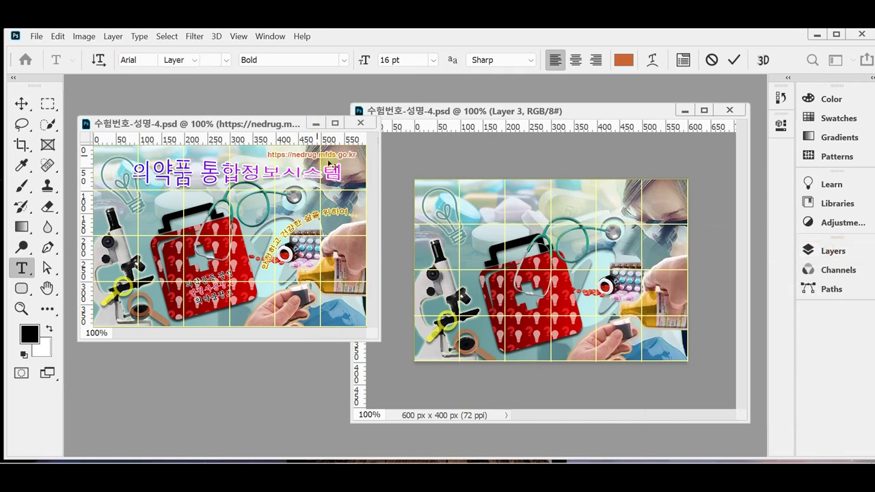
key(v)
drag(316, 154, 657, 192)
key(ctrl+s)
key(ctrl)
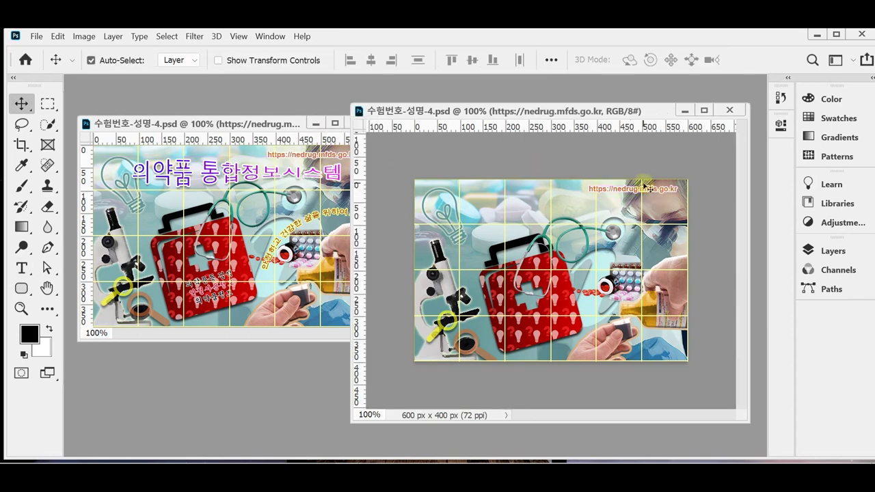
- Examine the font, size, warp settings and layer effects of the 의약품 통합정보시스템 title text in the reference banner
double_click(215, 177)
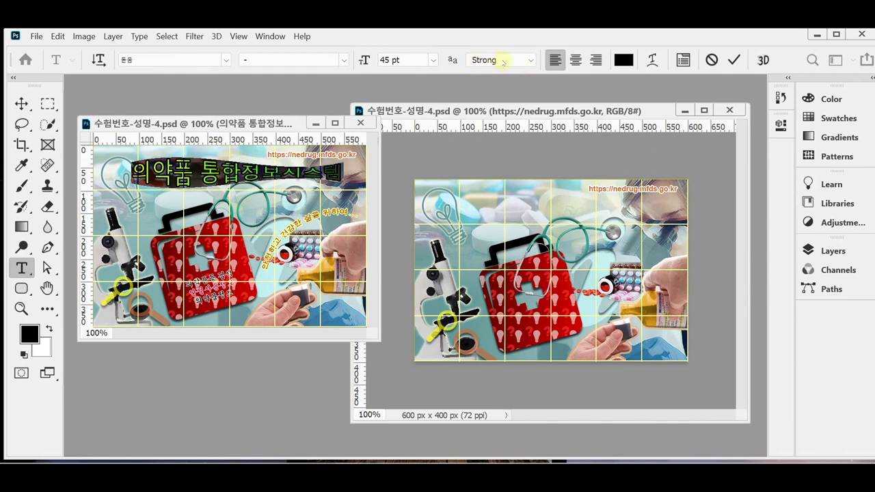
click(652, 59)
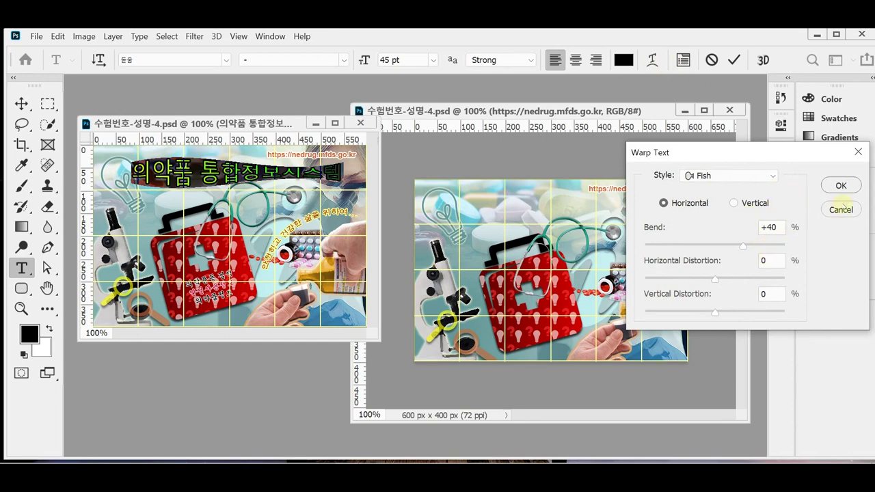
click(841, 208)
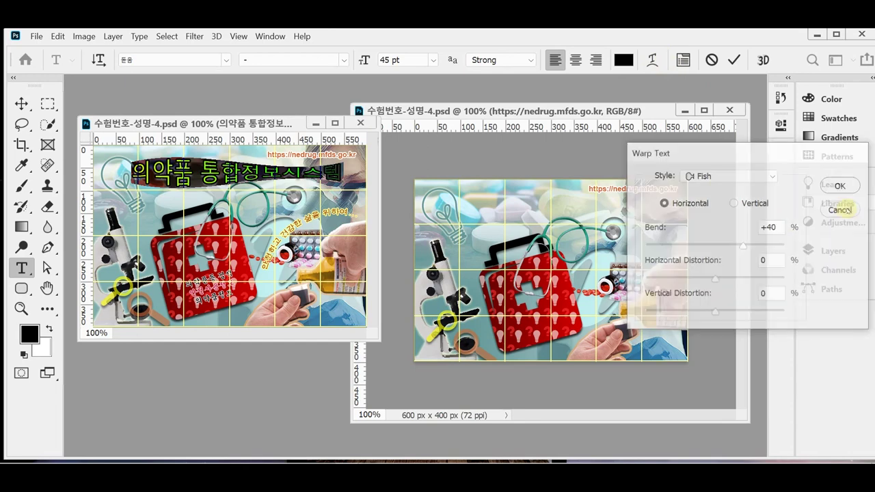
click(824, 251)
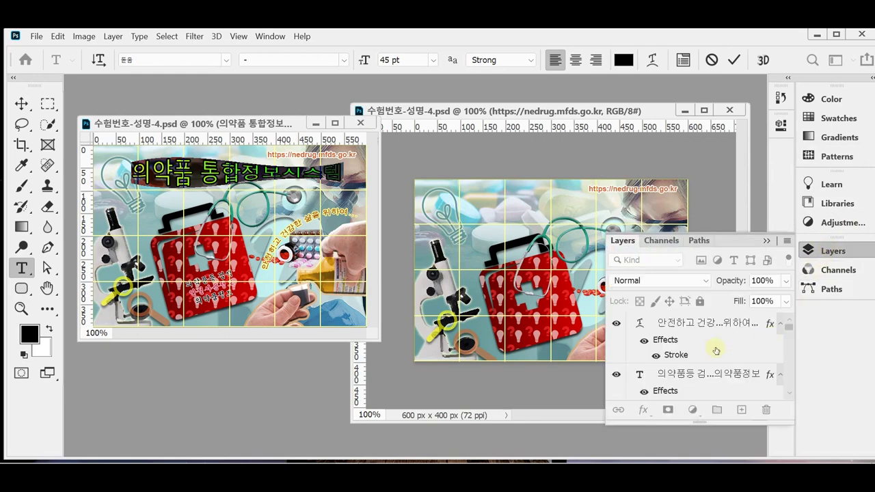
scroll(718, 350, down, 5)
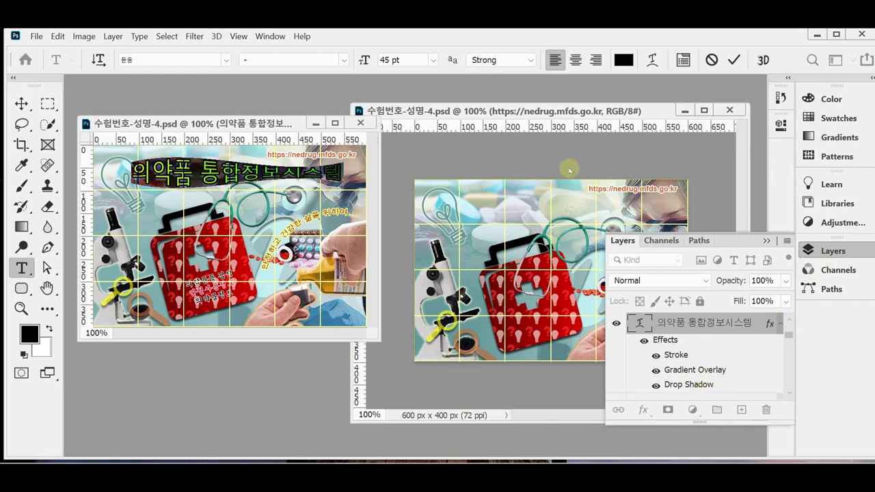
- Copy the 의약품 통합정보시스템 title text layer from the reference to the top of the working banner
click(810, 250)
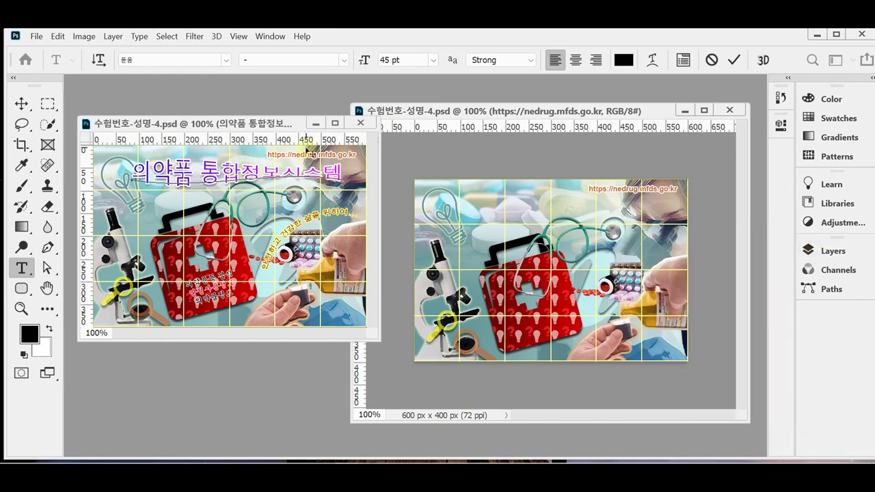
click(733, 60)
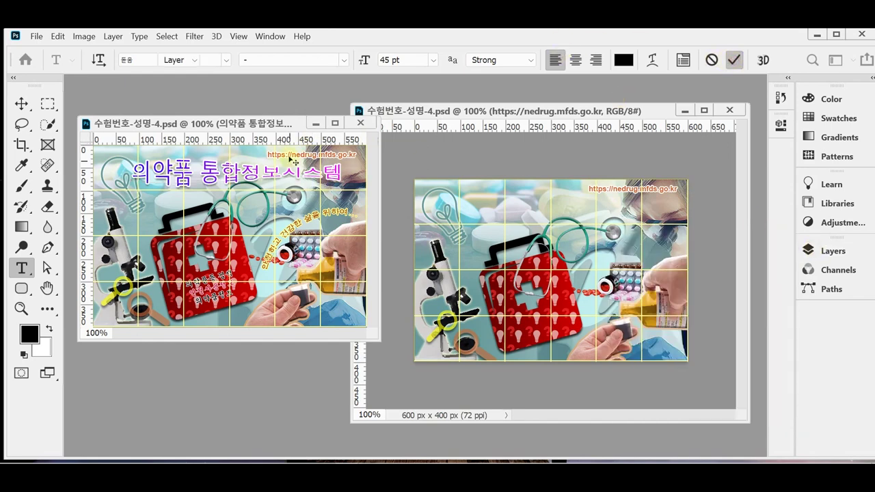
key(v)
drag(240, 179, 552, 218)
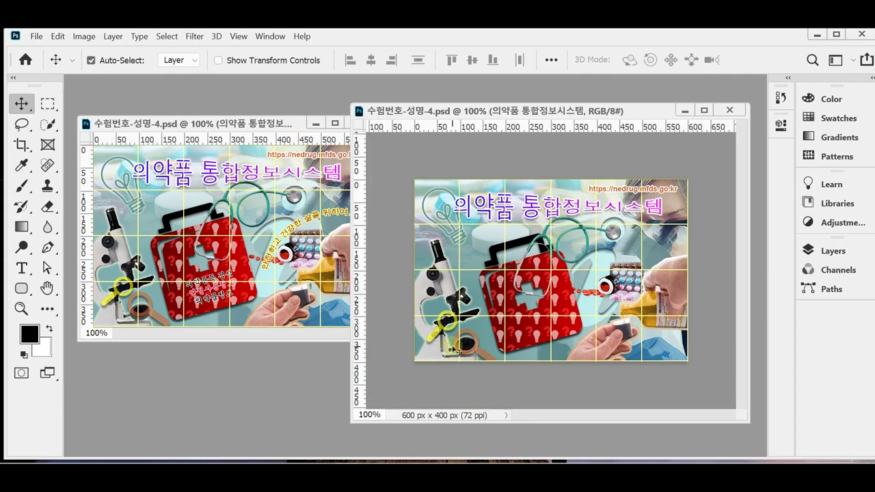
- Examine the font, size, alignment and line colours of the three-line text on the reference banner's bag
click(203, 291)
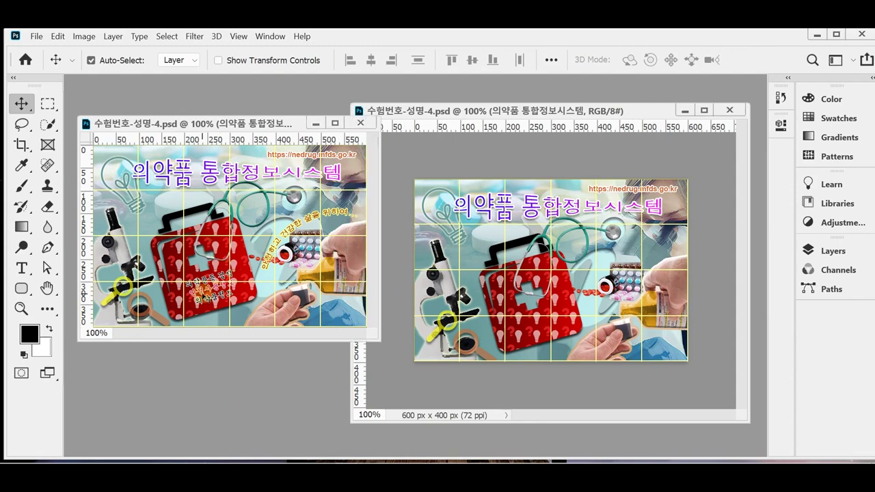
double_click(204, 292)
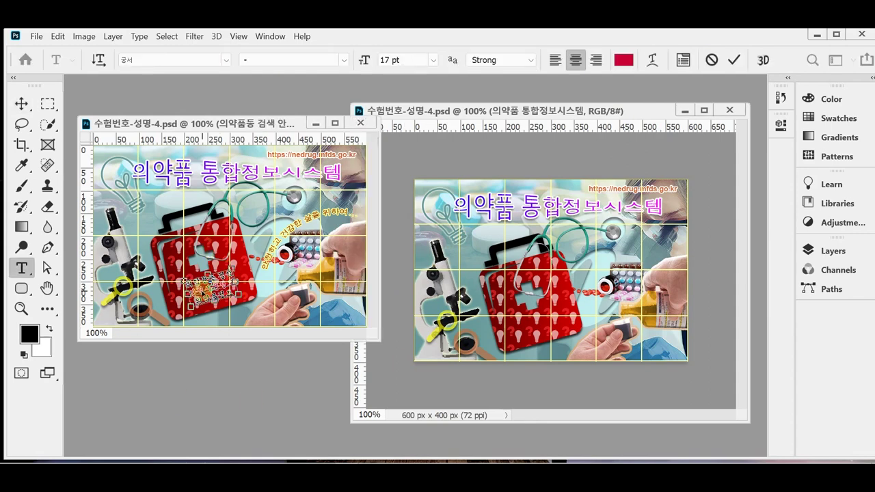
click(204, 293)
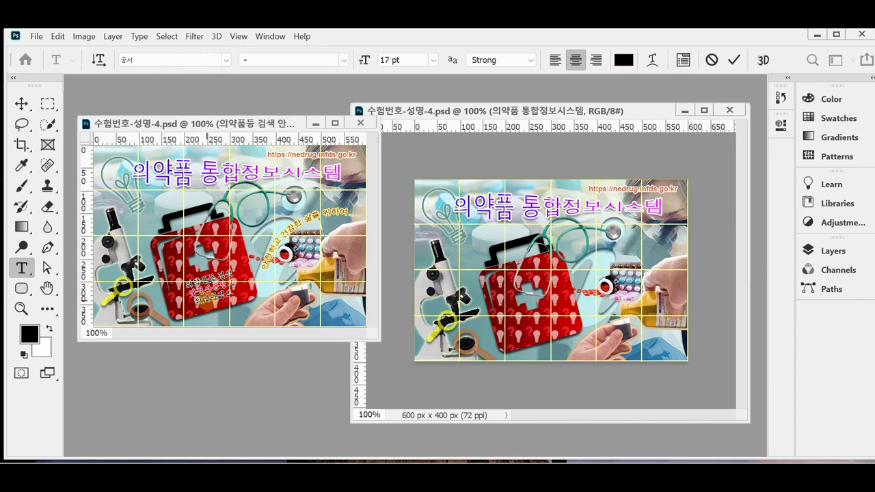
key(ctrl+a)
click(207, 291)
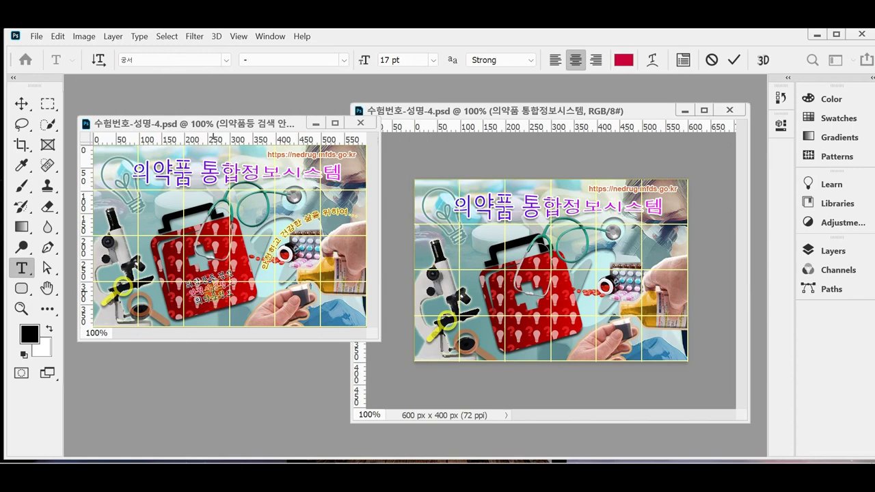
key(shift+Down)
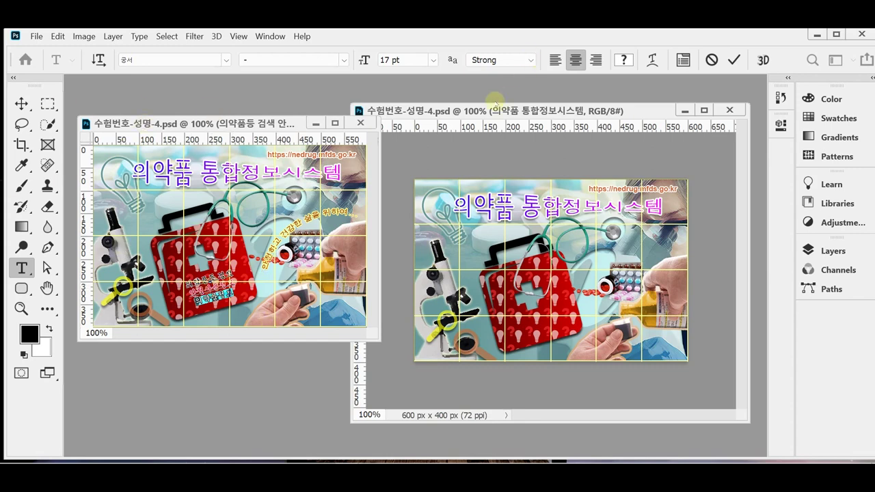
- Check the exact text colour of the 안전사용정보 line on the reference bag, leaving the text unedited
key(ctrl+Return)
key(v)
key(ctrl+plus)
key(ctrl+plus)
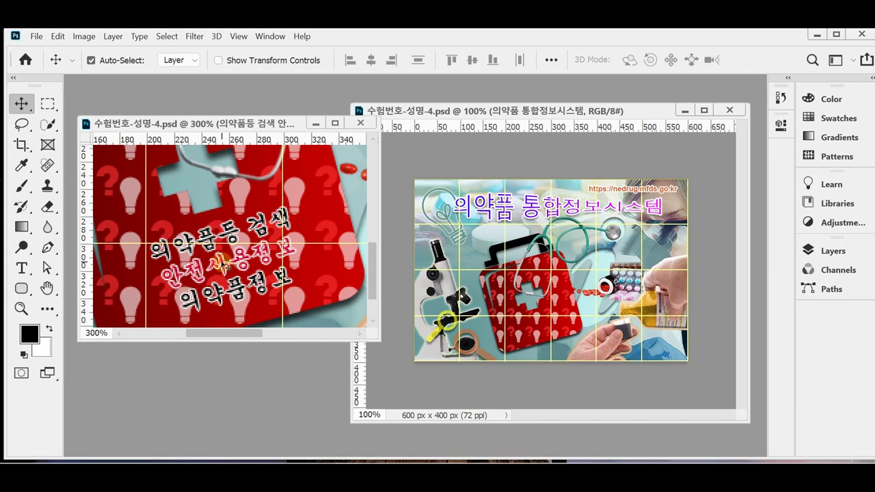
double_click(221, 266)
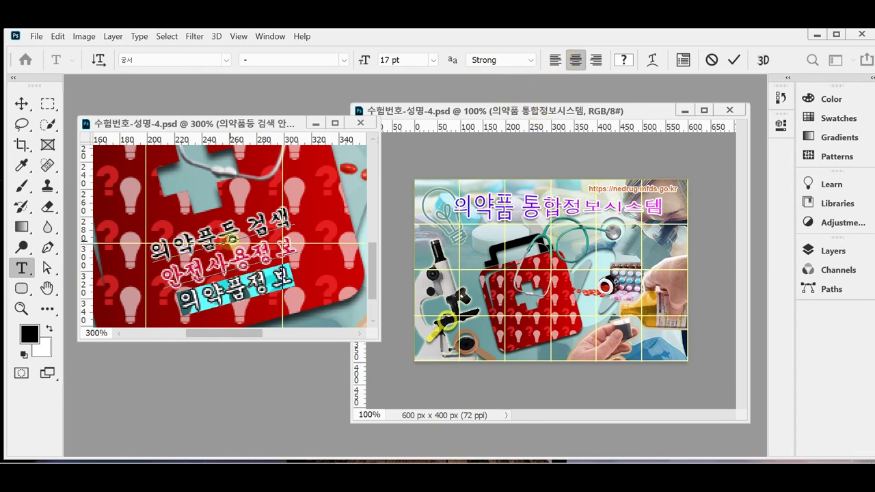
click(230, 237)
drag(181, 274, 242, 263)
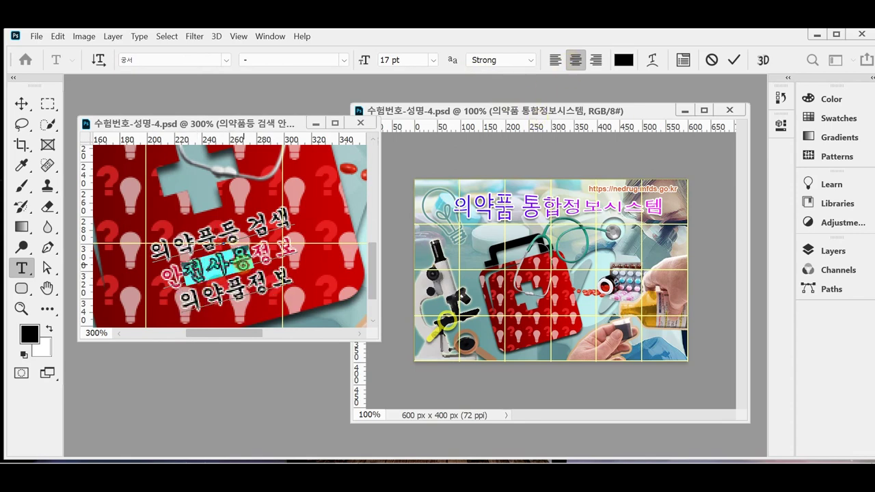
click(243, 262)
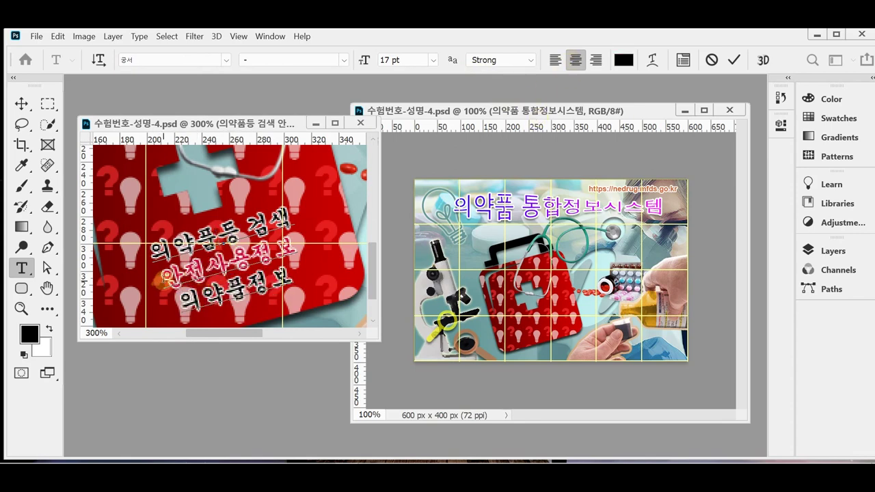
drag(164, 277, 299, 251)
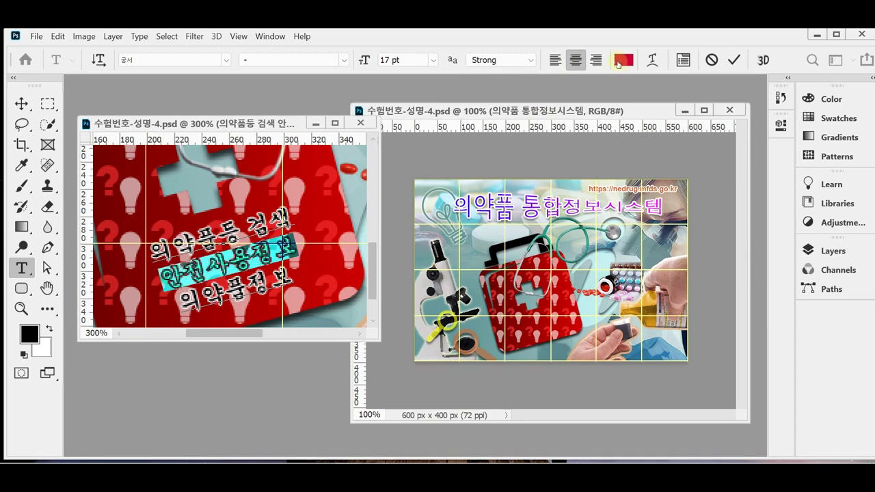
click(622, 60)
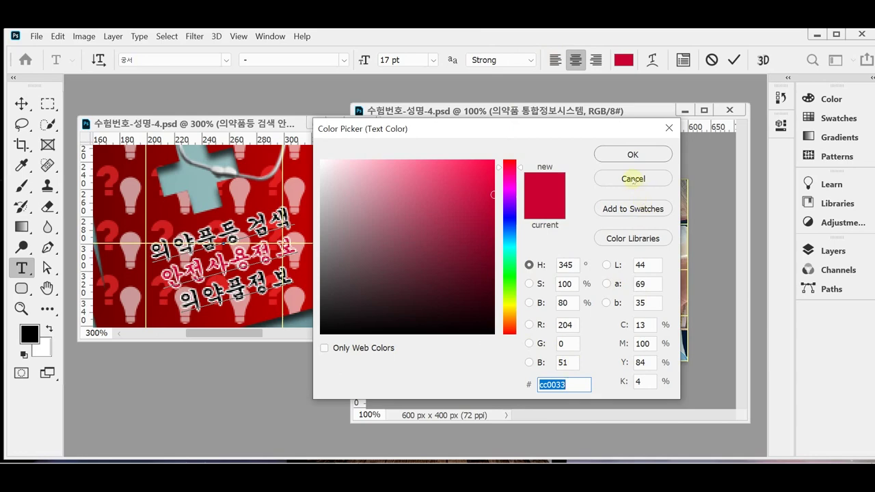
click(632, 179)
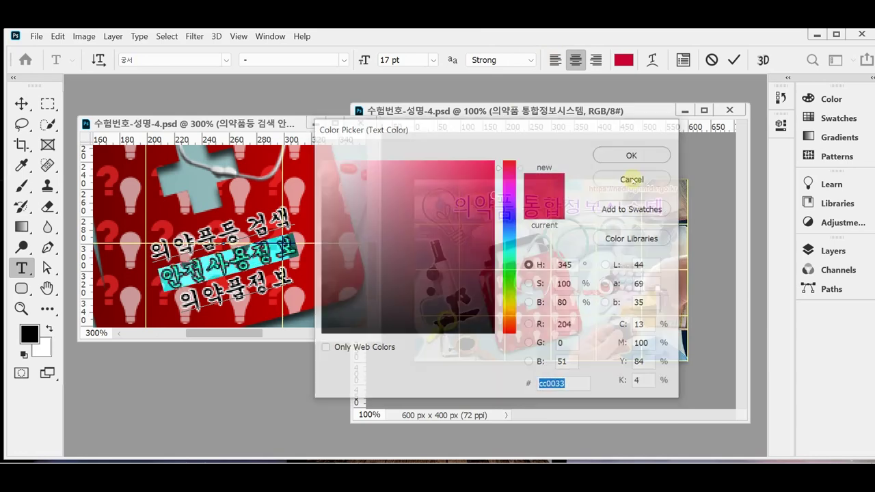
click(252, 262)
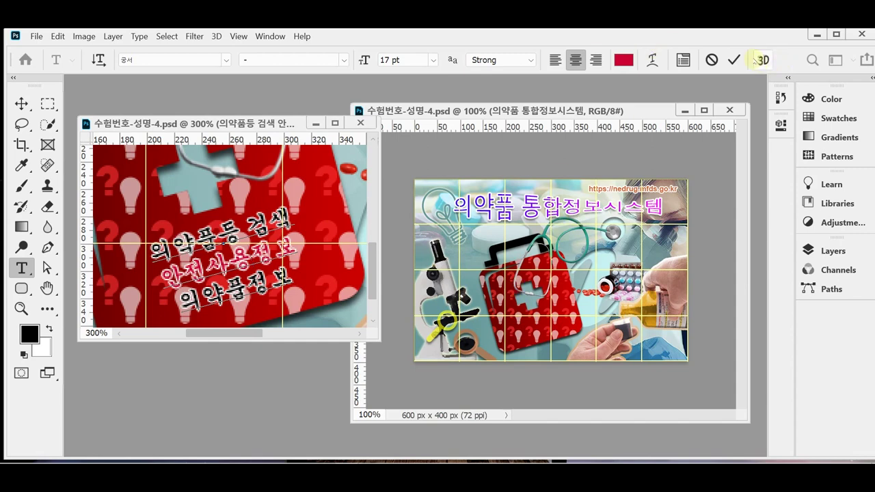
click(713, 55)
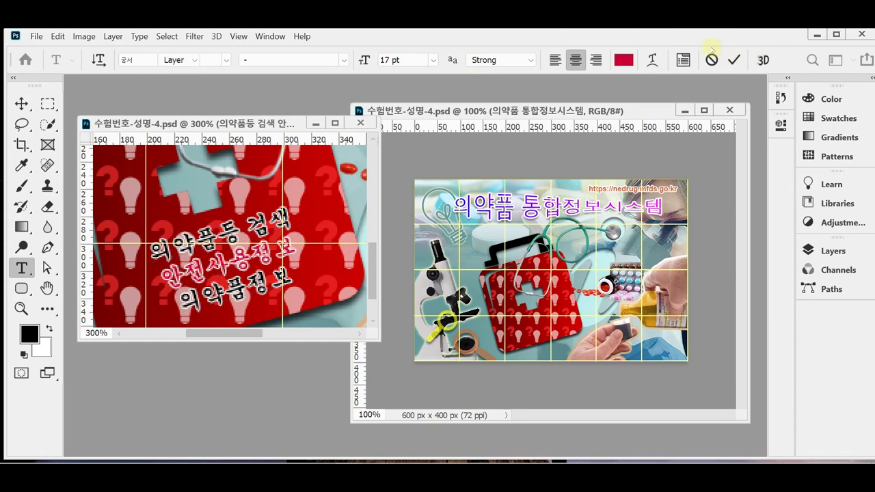
- Copy the three-line 의약품등 검색 text layer from the reference onto the lower part of the working banner's bag
key(v)
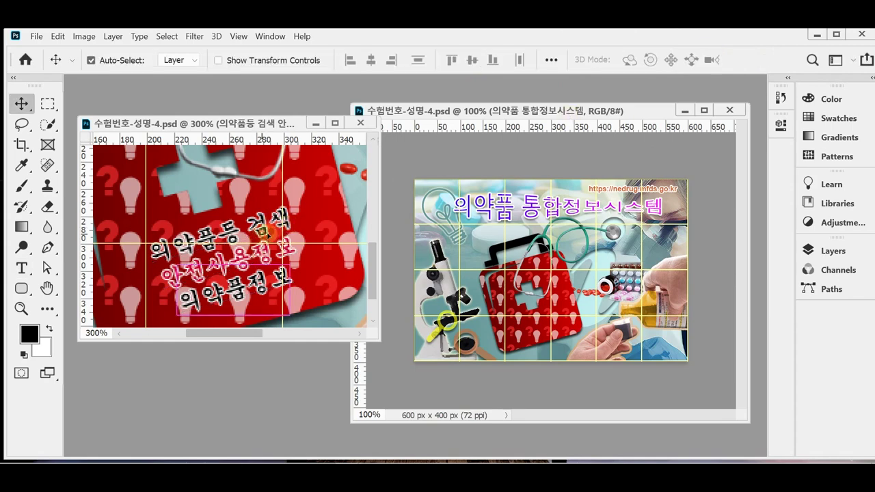
drag(263, 232, 564, 311)
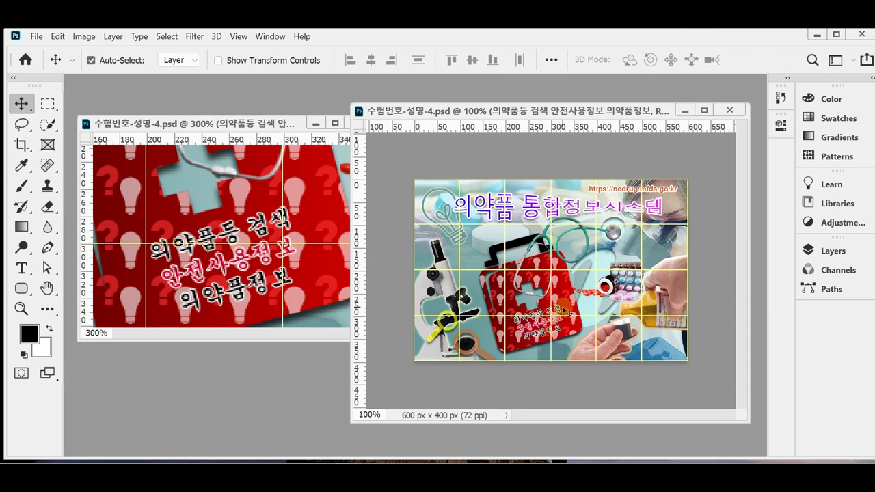
- Copy the full wording of the curved 안전하고 건강한 삶을 위하여 slogan in the reference banner to the clipboard
ctrl+click(312, 230)
key(ctrl+minus)
key(ctrl+minus)
key(ctrl+minus)
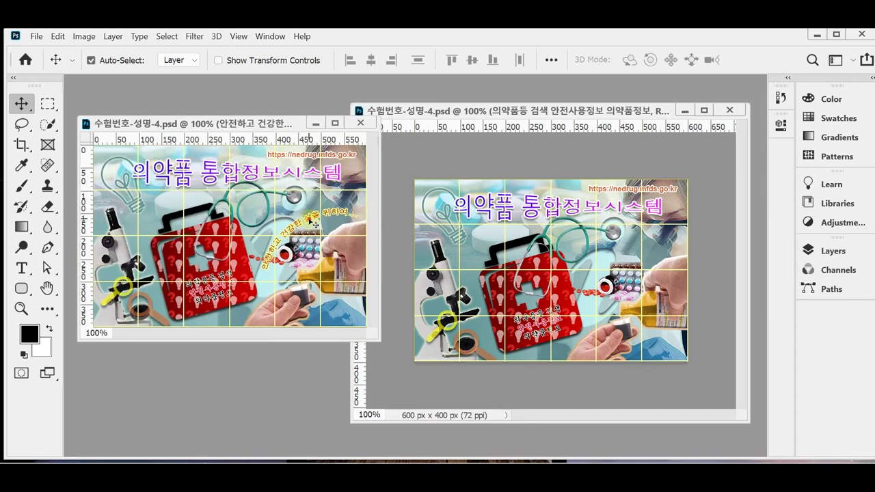
double_click(312, 223)
key(ctrl+a)
key(ctrl+c)
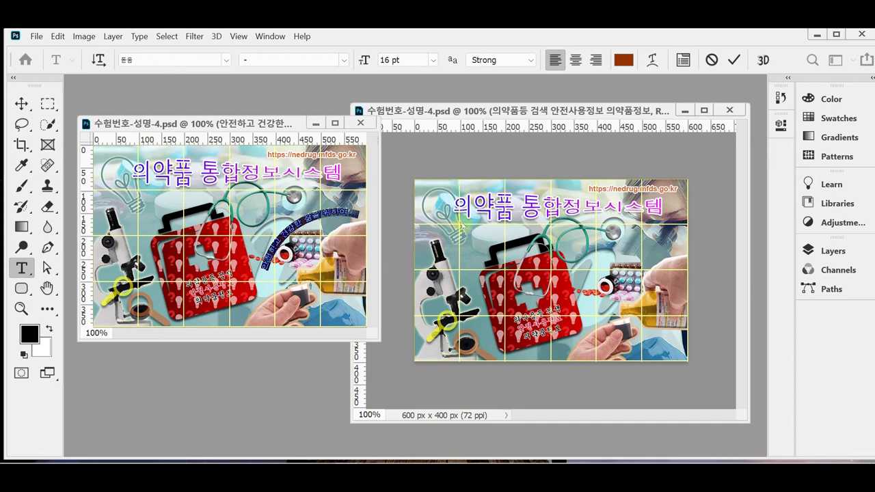
- Paste the copied slogan into the working banner as a new 16 pt text layer over the pill picture
click(571, 255)
key(v)
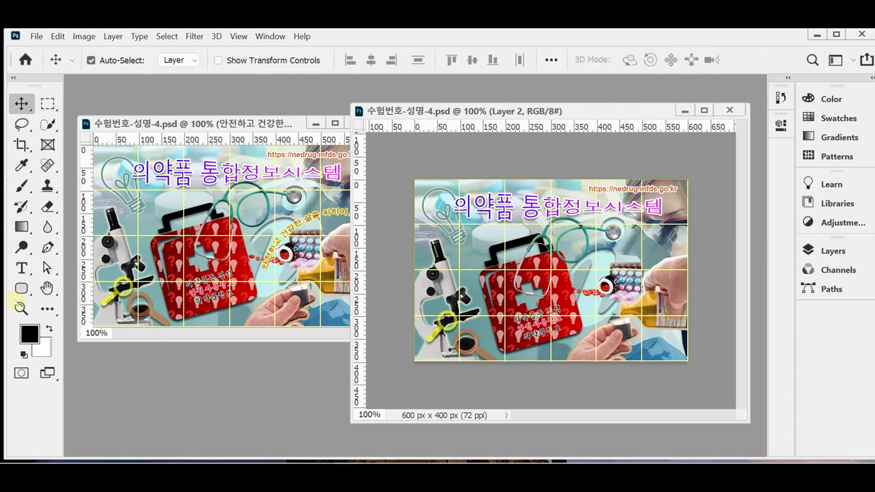
click(21, 268)
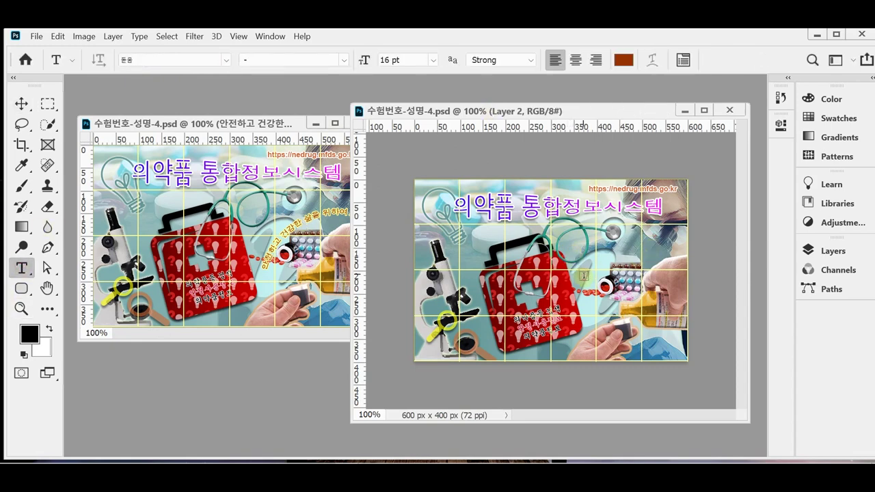
click(604, 280)
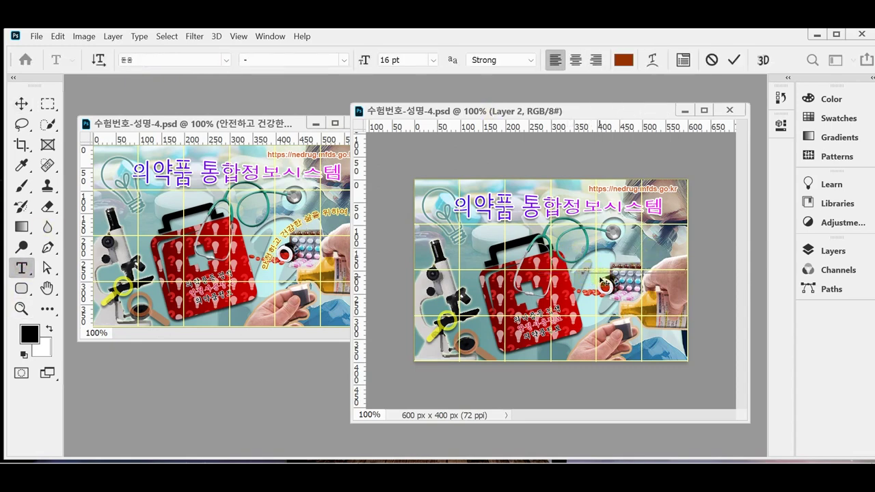
key(ctrl+v)
key(ctrl+Return)
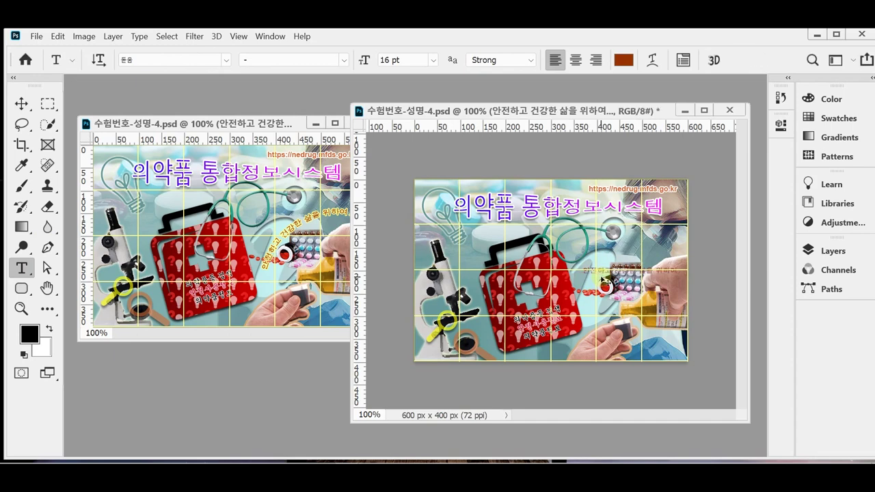
- Move the pasted slogan text up and to the left, just above the pill picture
click(602, 270)
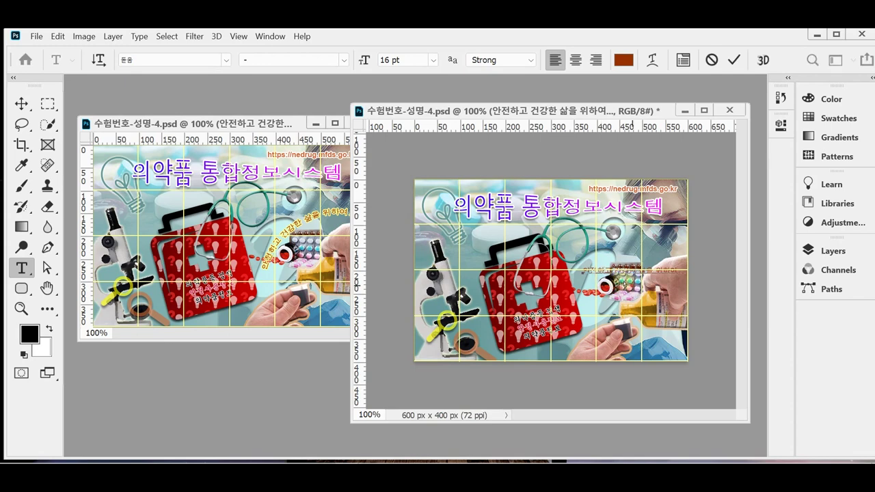
drag(602, 271, 604, 276)
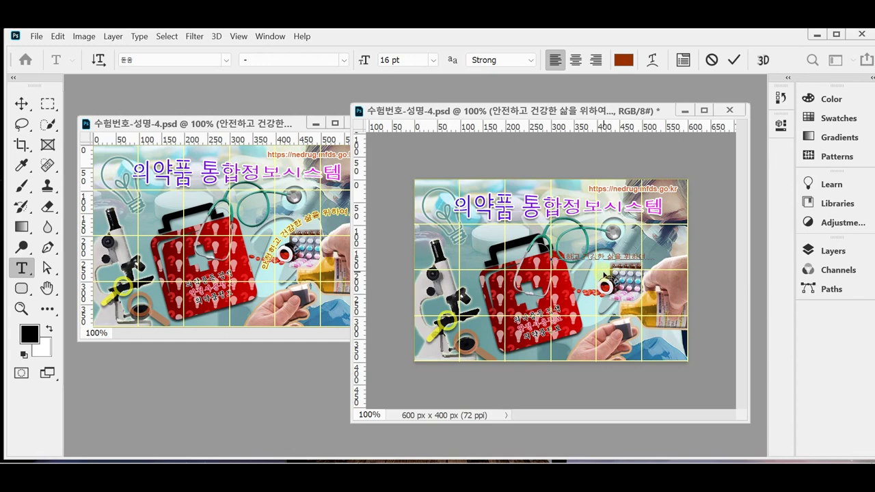
drag(580, 257, 601, 257)
- Warp the whole slogan text with the horizontal Arc style and a bend of +50%
key(ctrl+a)
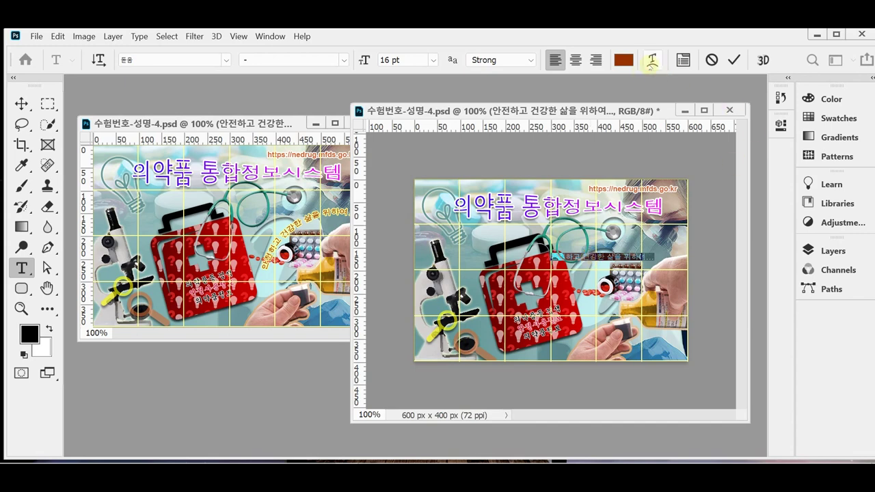
click(652, 60)
drag(693, 153, 739, 145)
click(636, 166)
click(623, 205)
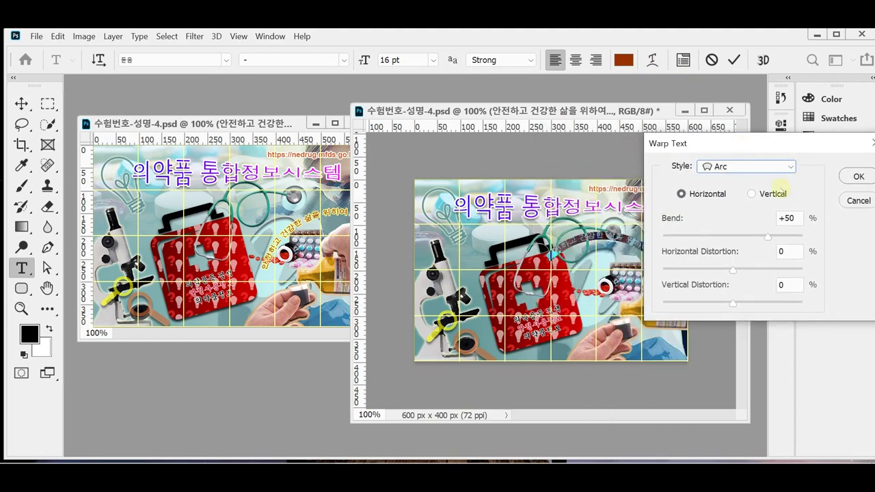
click(857, 176)
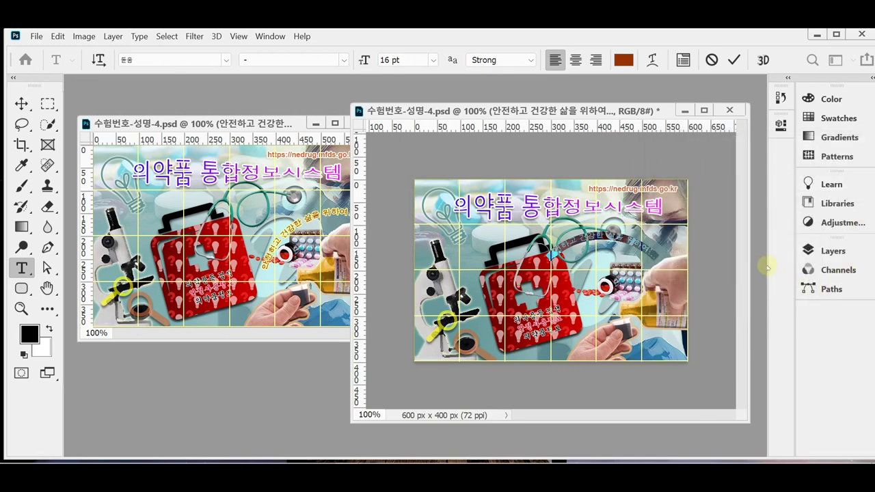
- Add a 2 px outside stroke with solid colour #ffff99 to the arc-warped slogan text layer
click(823, 250)
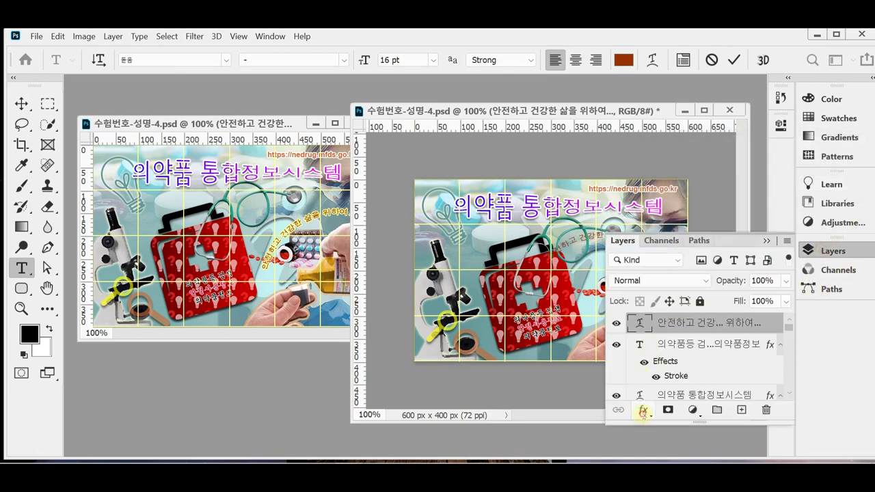
click(643, 409)
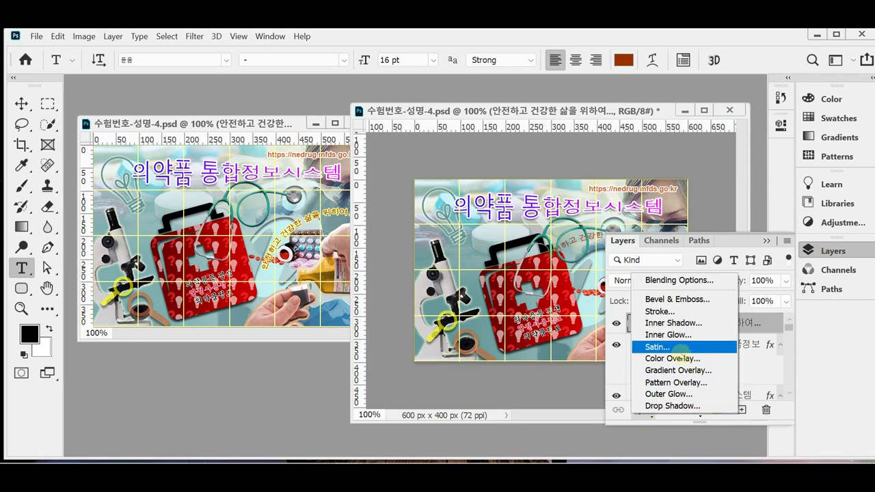
click(671, 312)
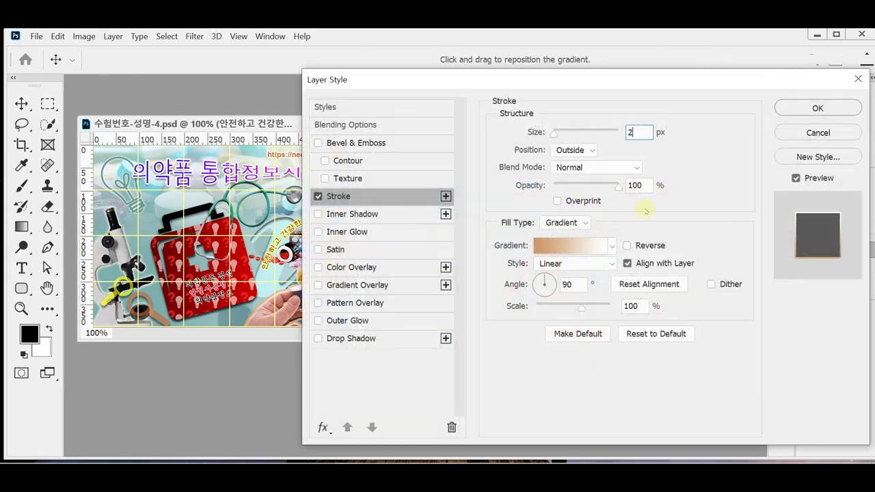
click(559, 228)
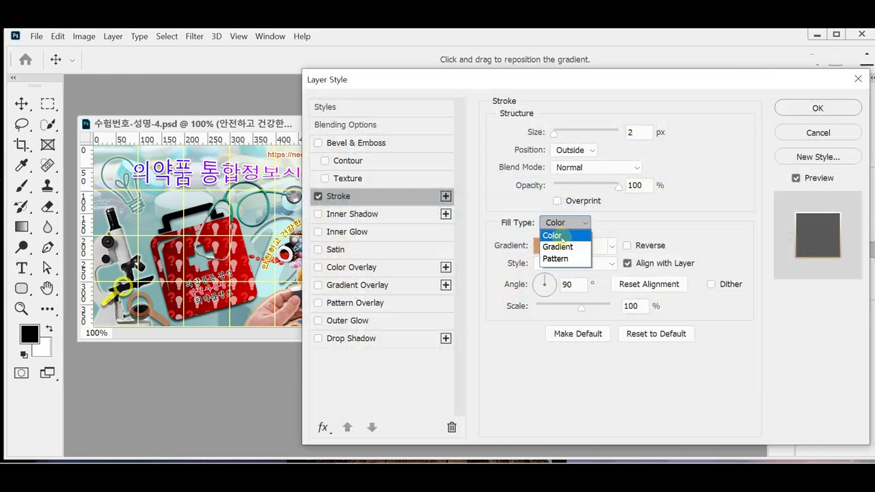
click(562, 236)
click(531, 246)
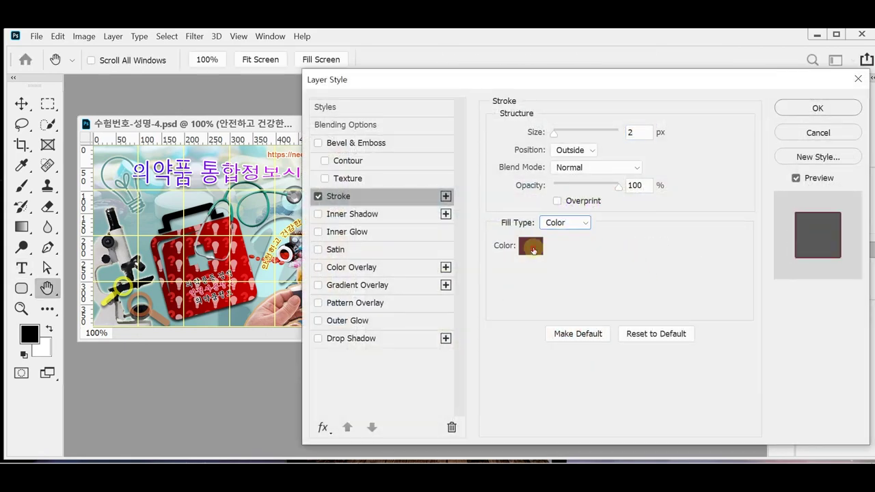
text(ffff99)
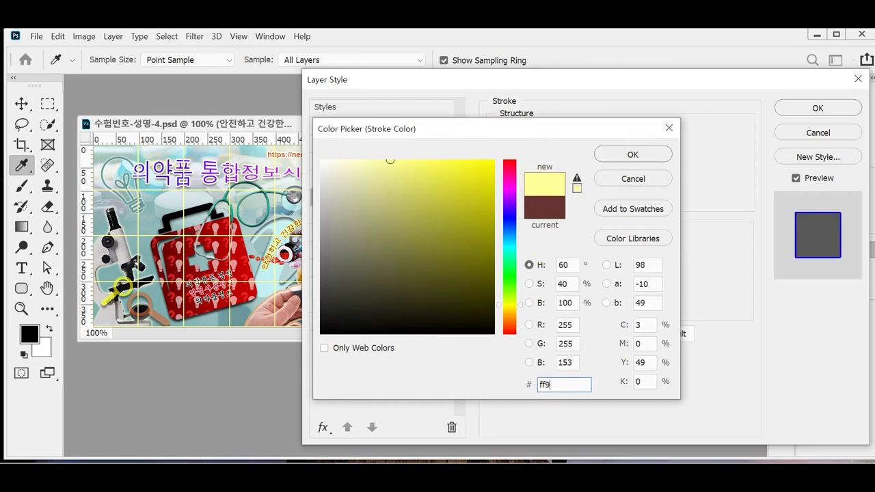
key(Return)
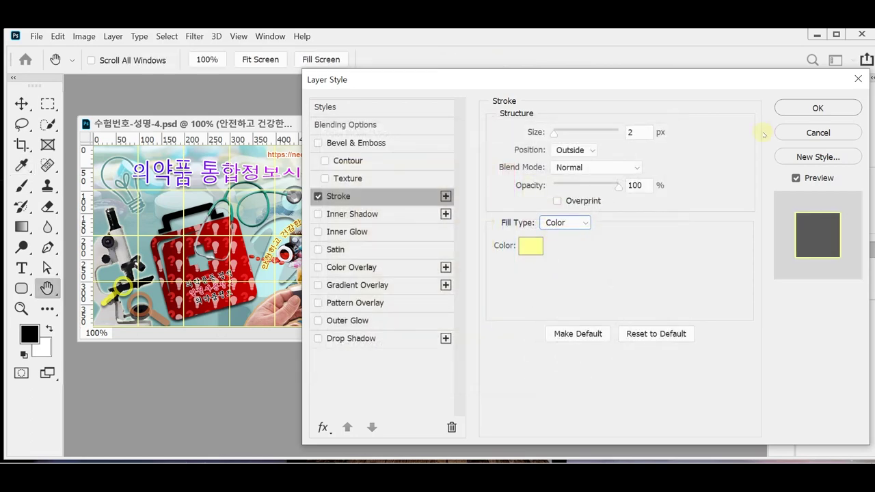
click(818, 108)
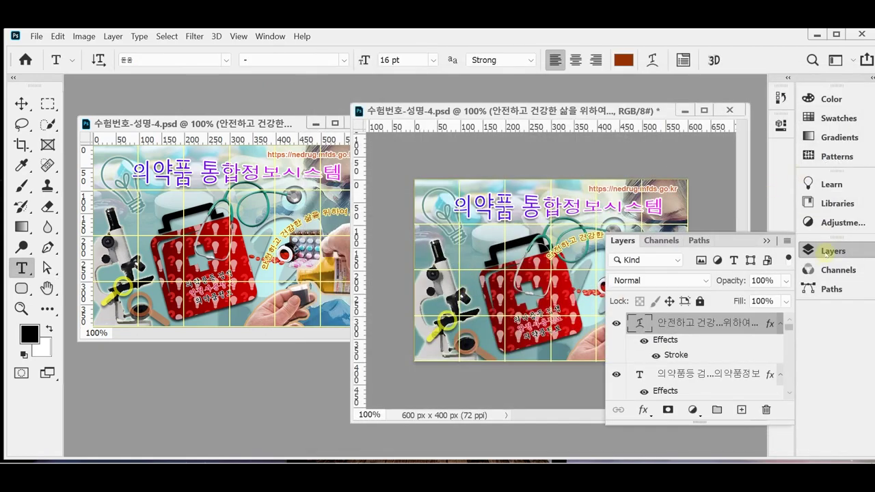
click(826, 251)
- Rotate the arc-warped slogan by -30° and move it down and right so it curves around the pill picture
key(ctrl+t)
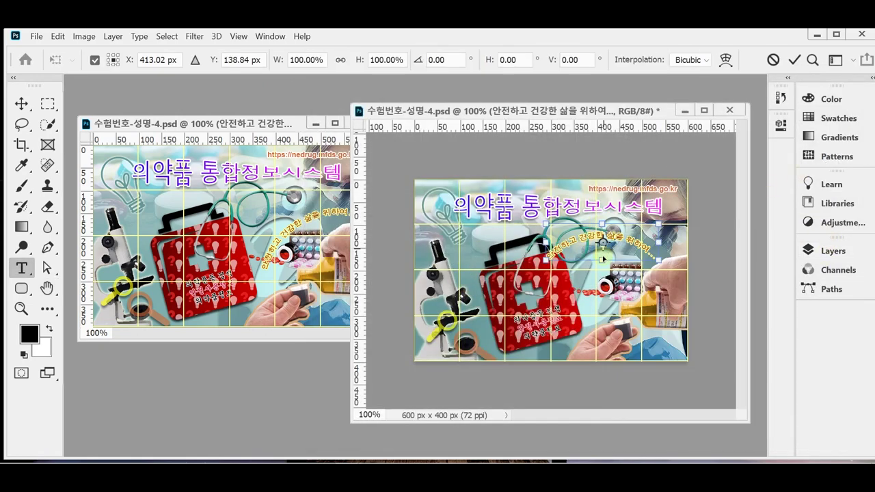
drag(675, 274, 673, 237)
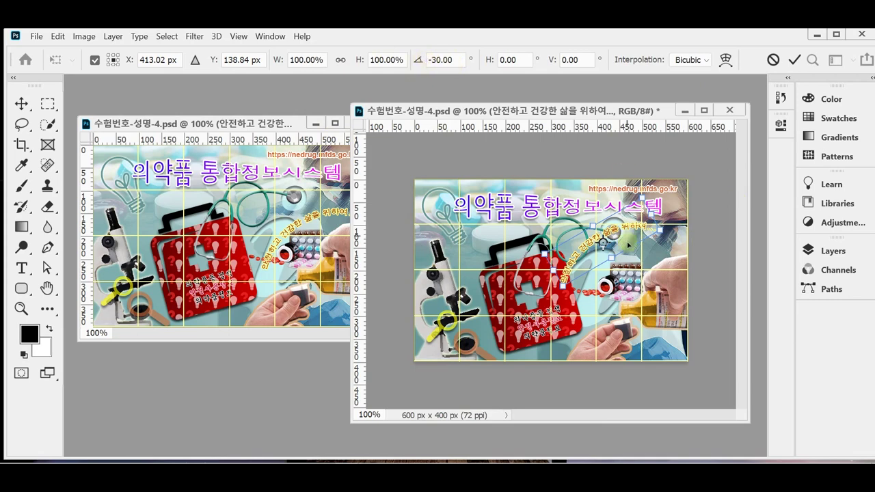
drag(613, 226, 638, 253)
key(Return)
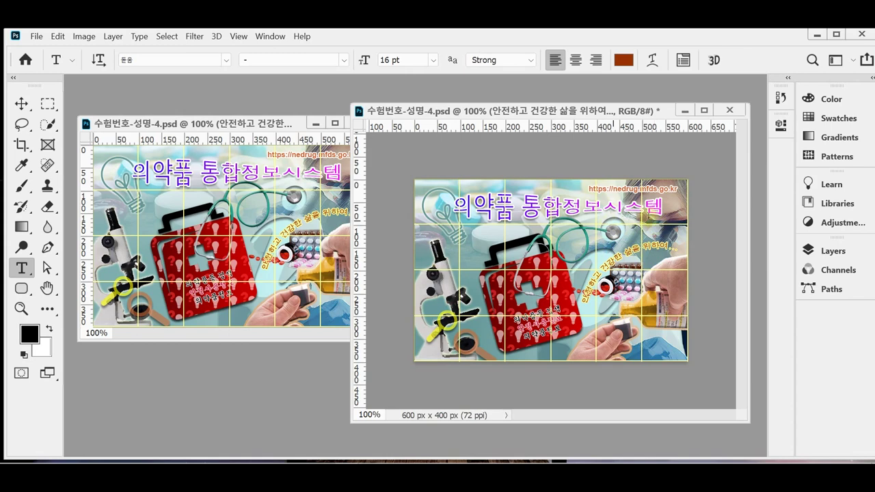
- Save the working banner and hide its grid lines
key(ctrl+s)
key(ctrl+apostrophe)
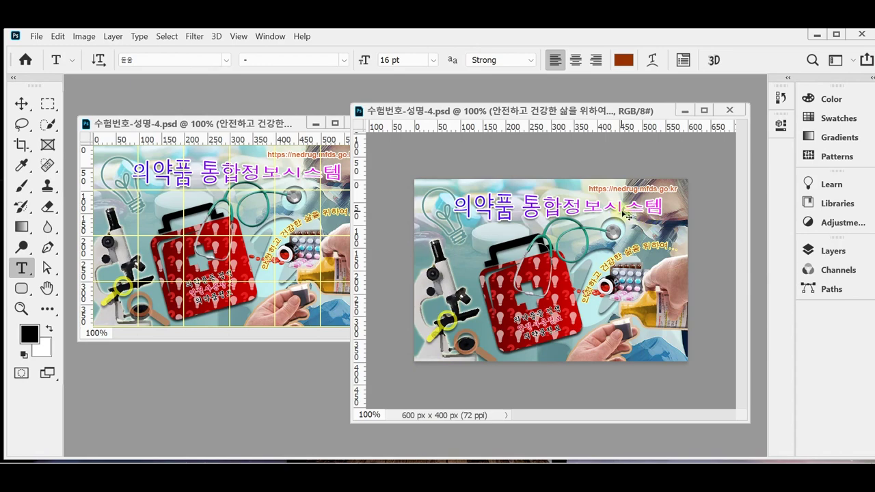
- Save the banner as a JPEG with quality 8 in the GTQ folder inside 문서
key(ctrl+shift+s)
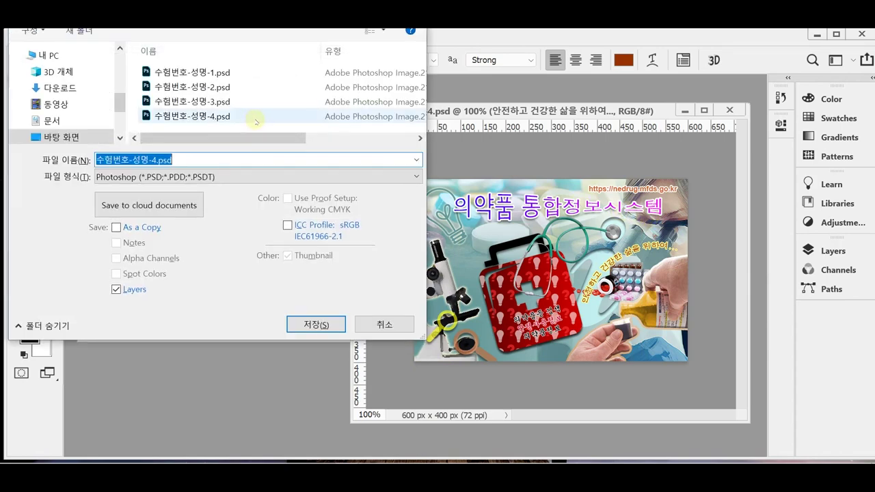
drag(58, 28, 335, 71)
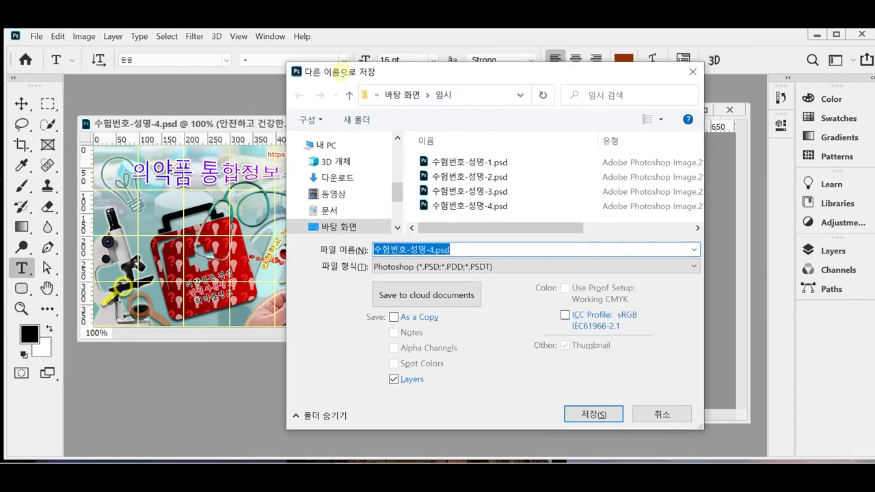
click(342, 145)
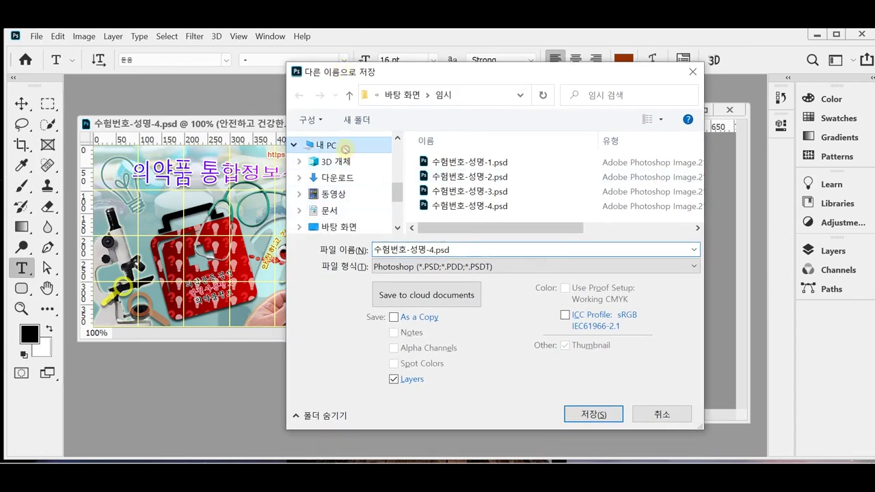
click(326, 210)
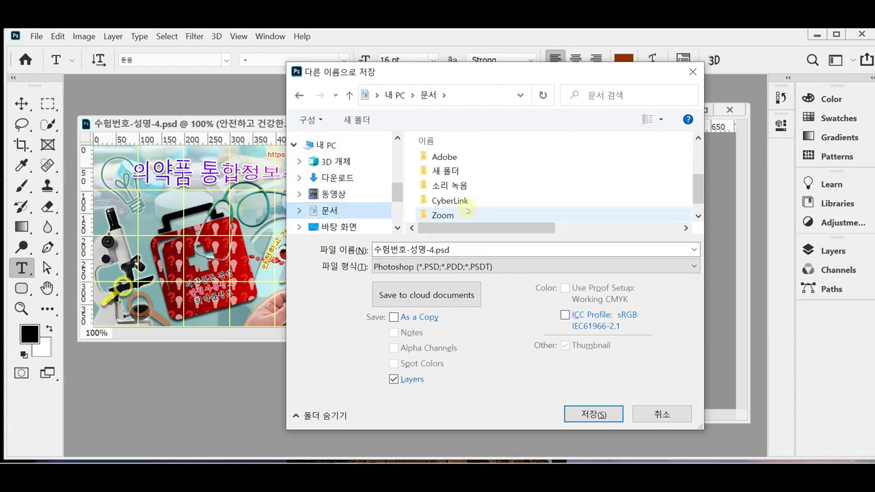
scroll(460, 217, down, 1)
double_click(437, 214)
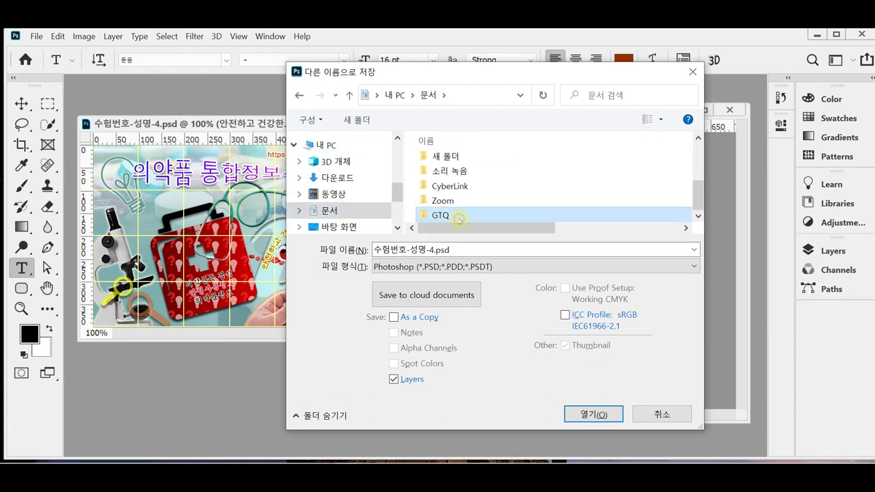
click(473, 267)
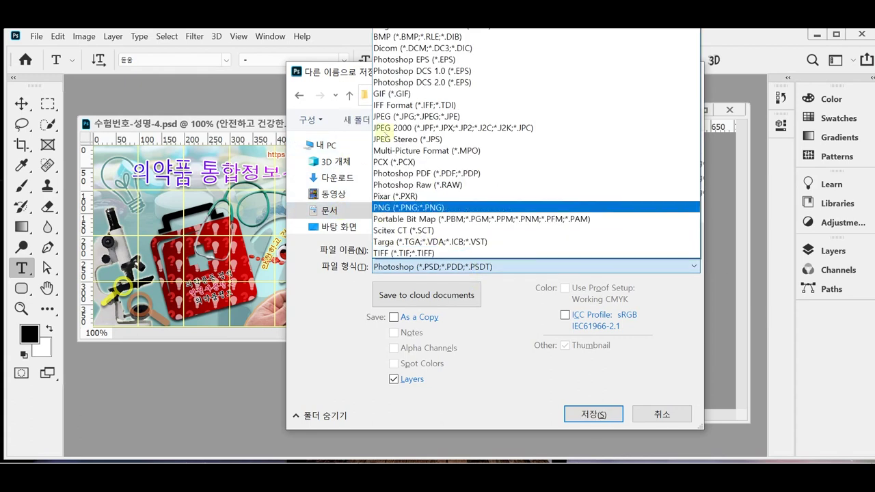
click(414, 116)
click(590, 414)
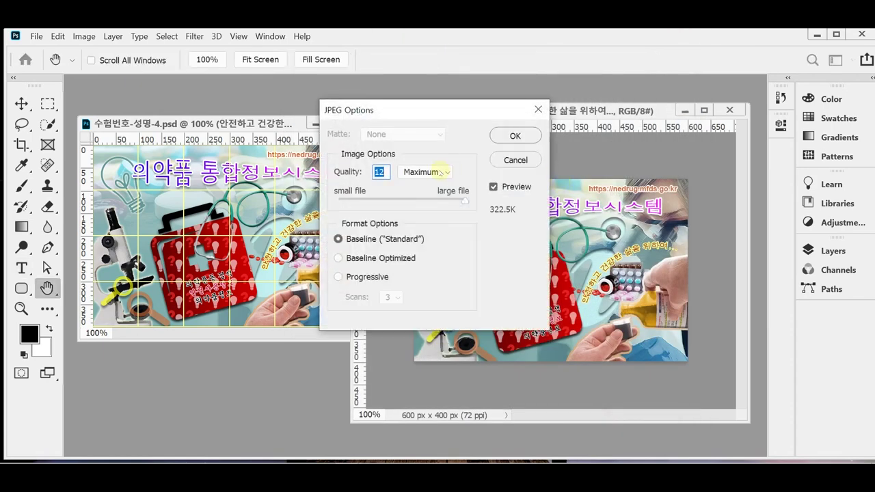
text(8)
key(Return)
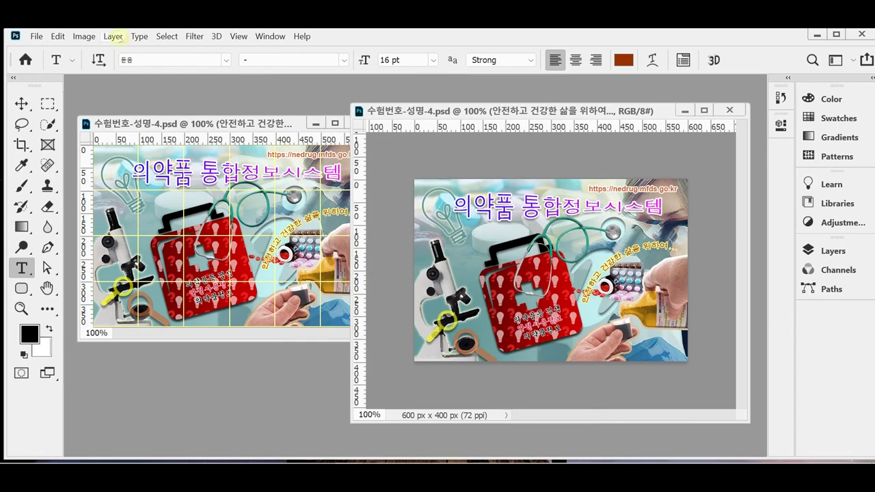
- Resize the working banner image to 60 px wide by 40 px high
click(84, 36)
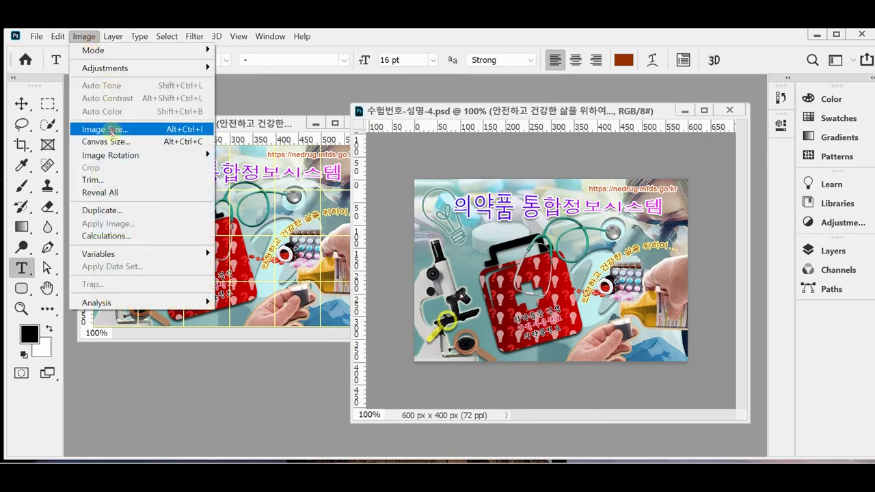
click(115, 128)
text(60)
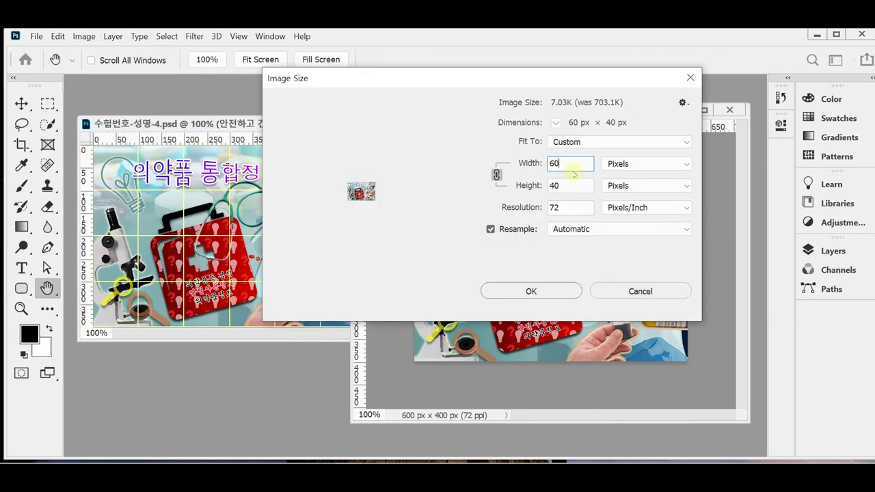
key(Return)
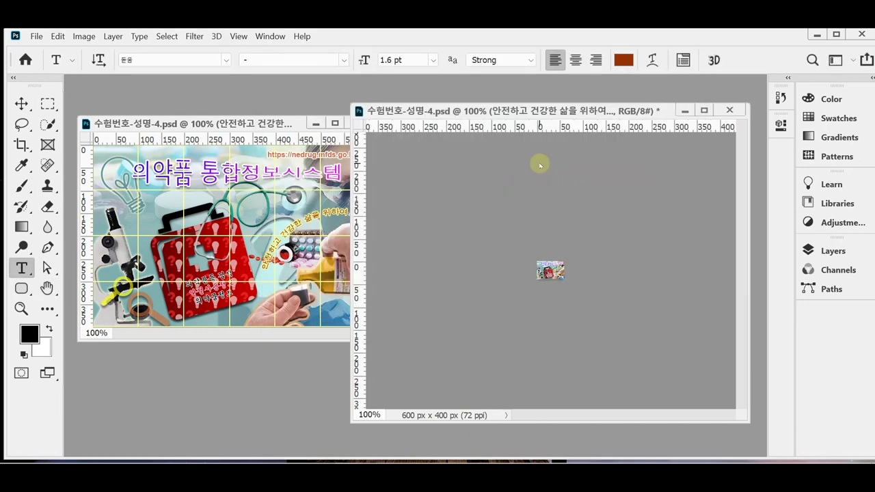
- Save the reduced banner in Photoshop format as 수험번호-성명-4.psd in the GTQ folder inside 문서
key(ctrl+shift+s)
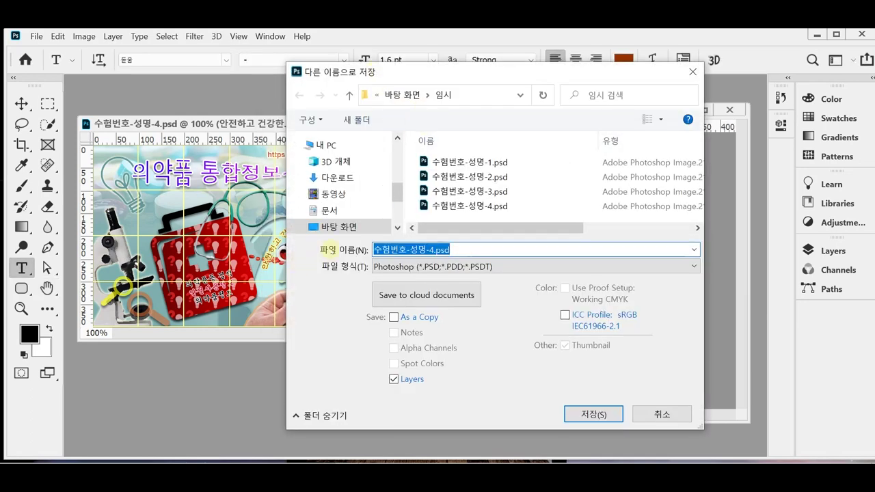
click(329, 211)
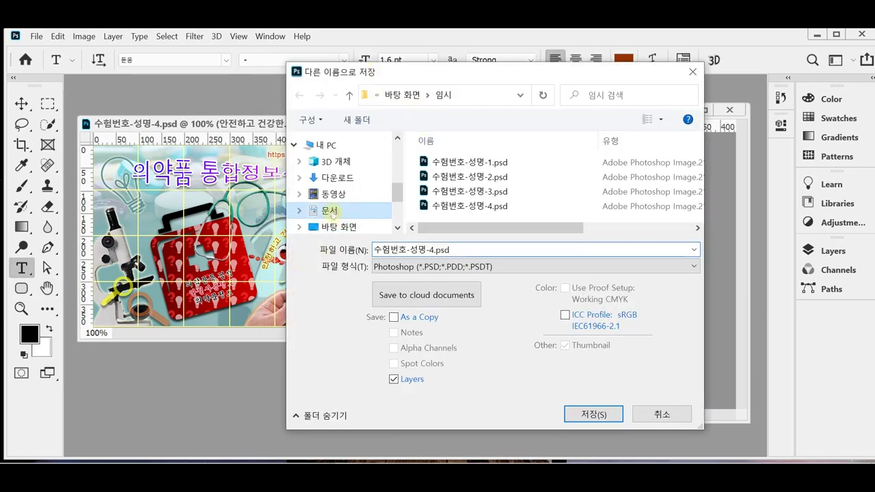
scroll(478, 205, down, 3)
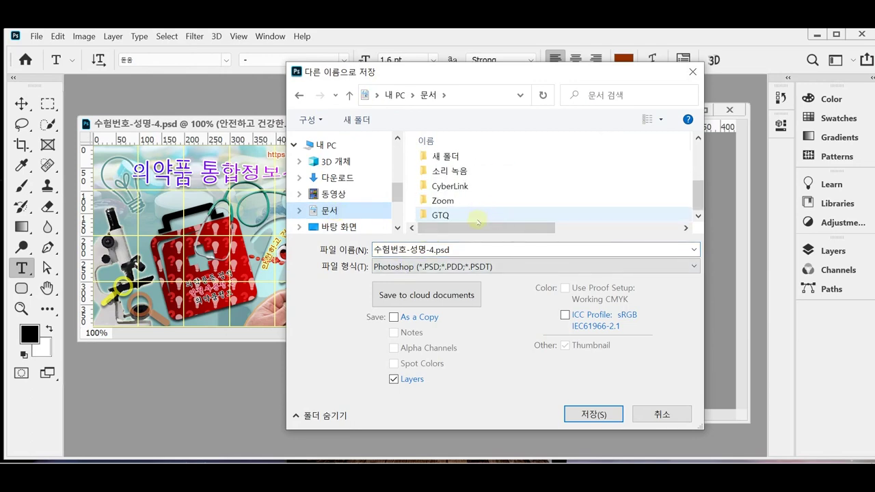
click(477, 217)
double_click(421, 216)
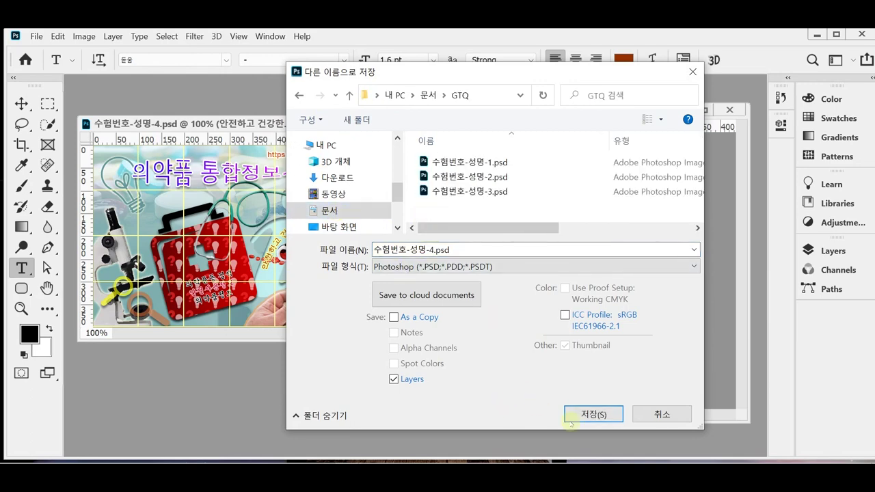
click(577, 414)
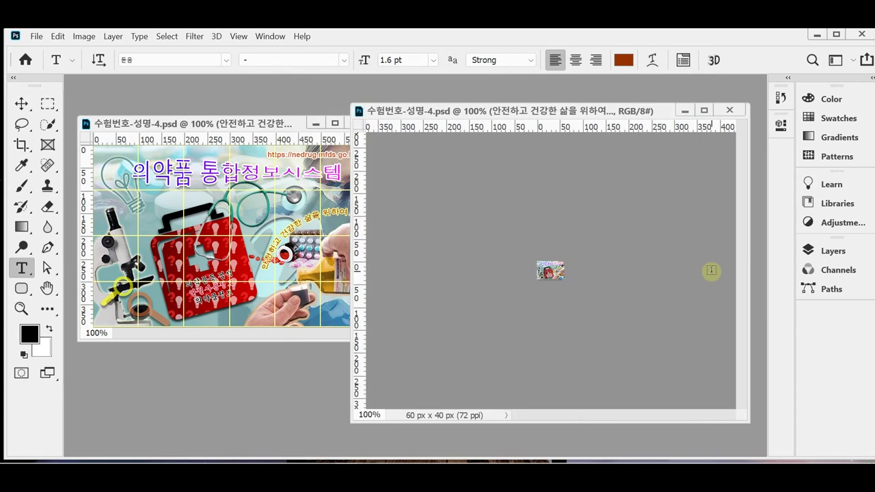